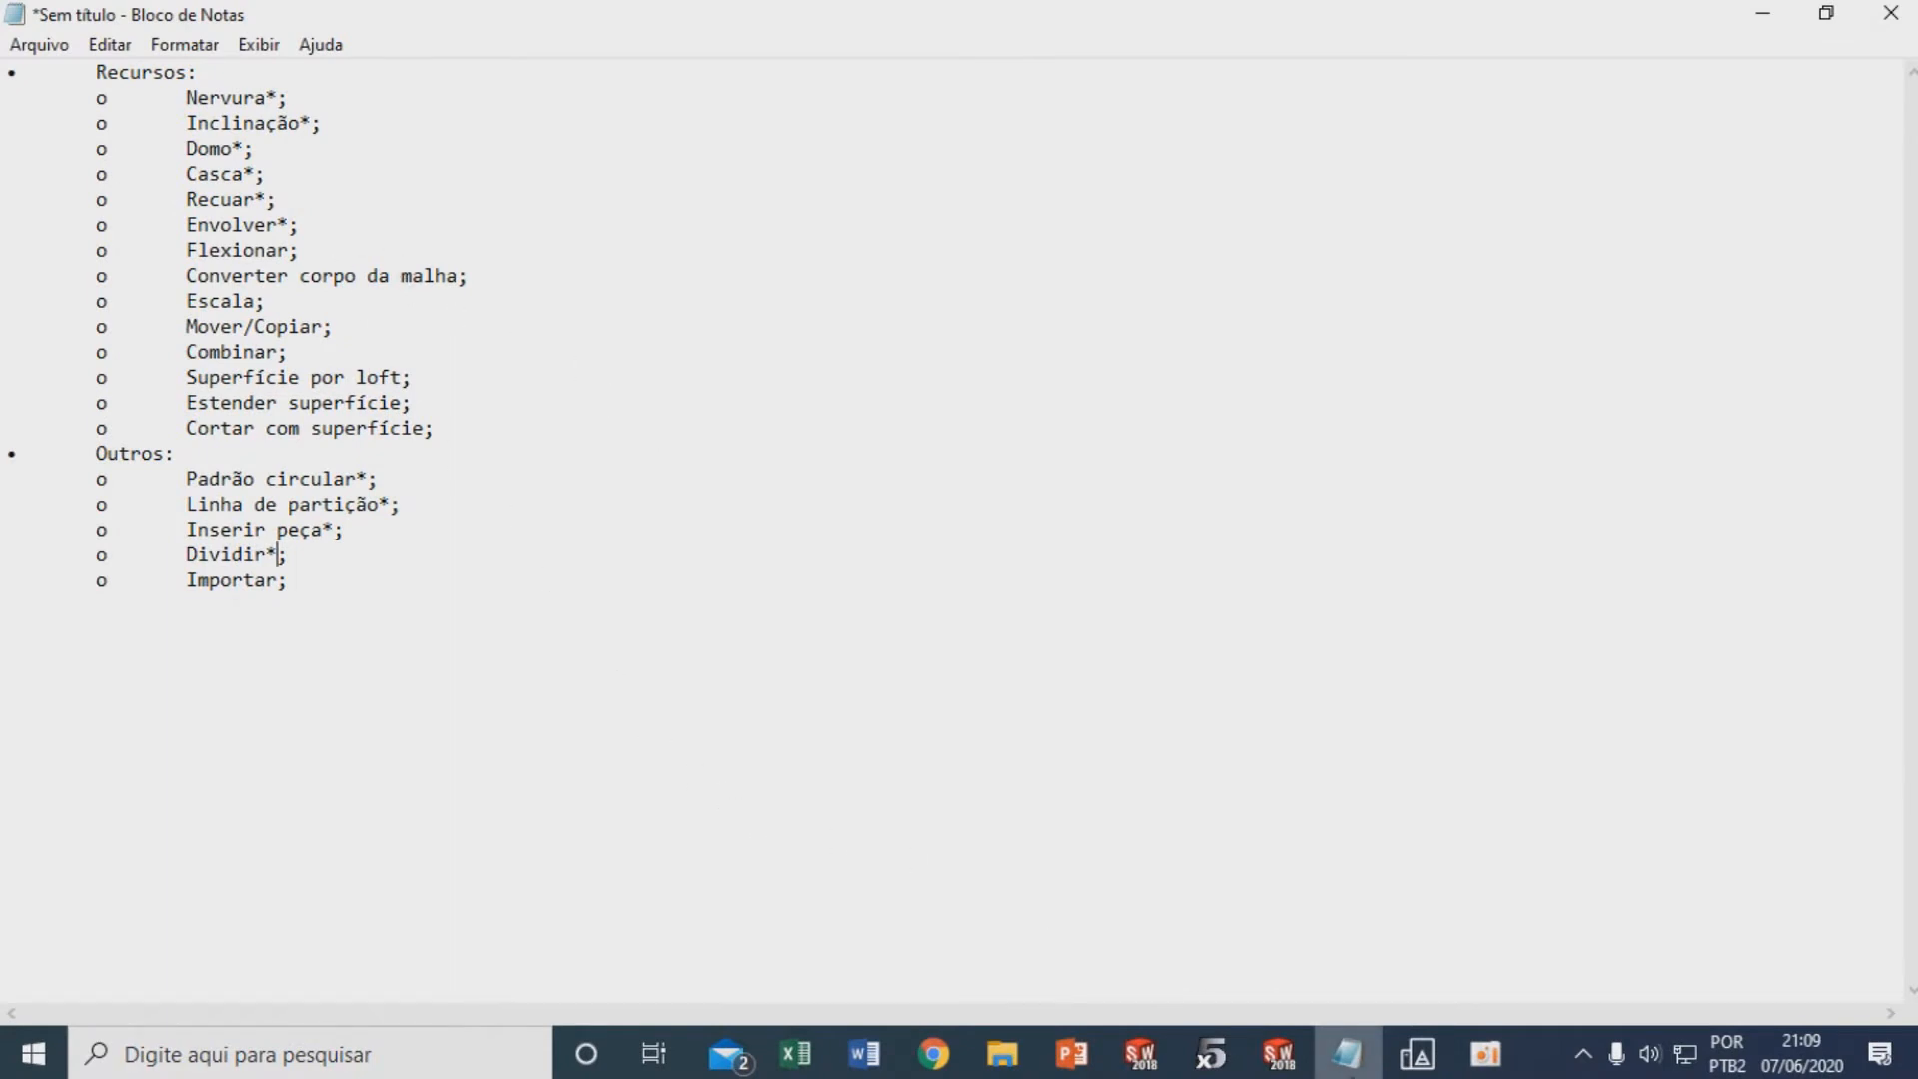
Switch to Chrome to view the Cubo Mancal HD drawing and the finished hub photo in the microturbine project PDF
left_click(936, 1057)
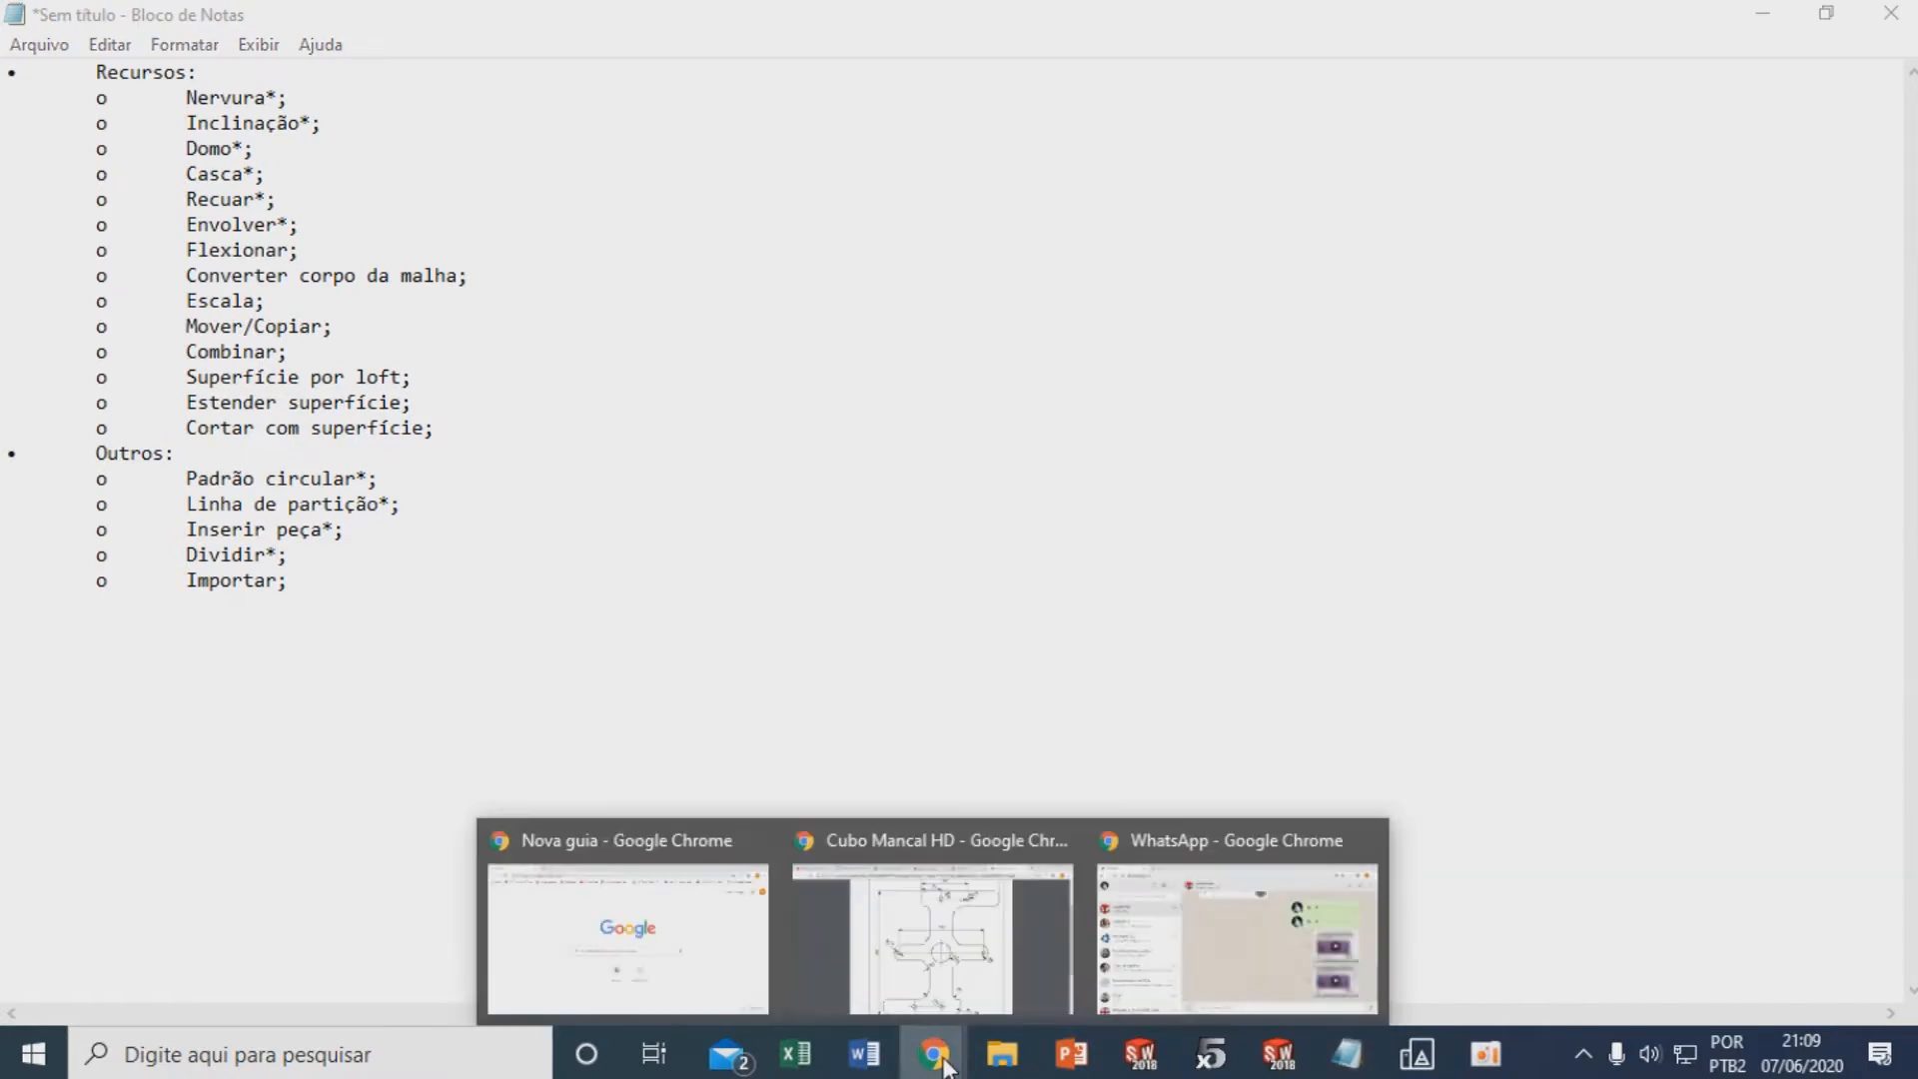
left_click(981, 946)
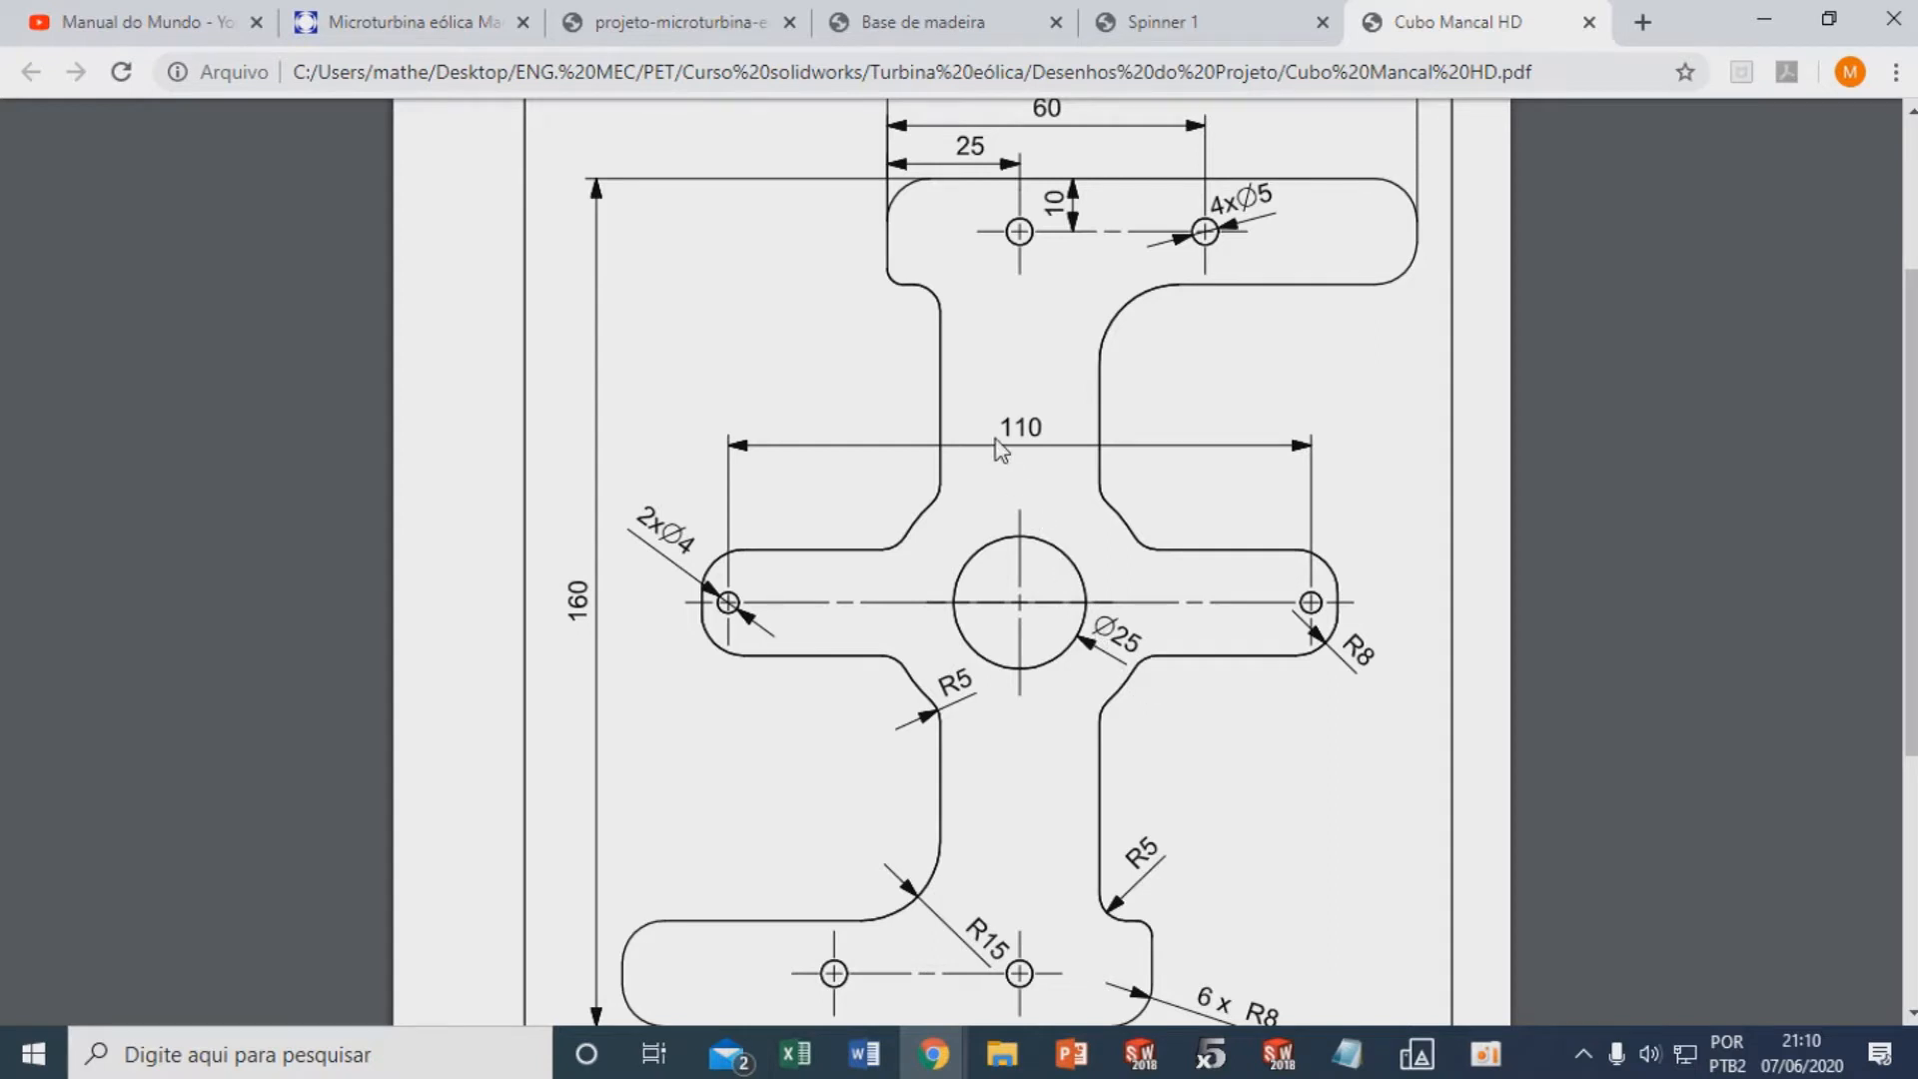
left_click(705, 24)
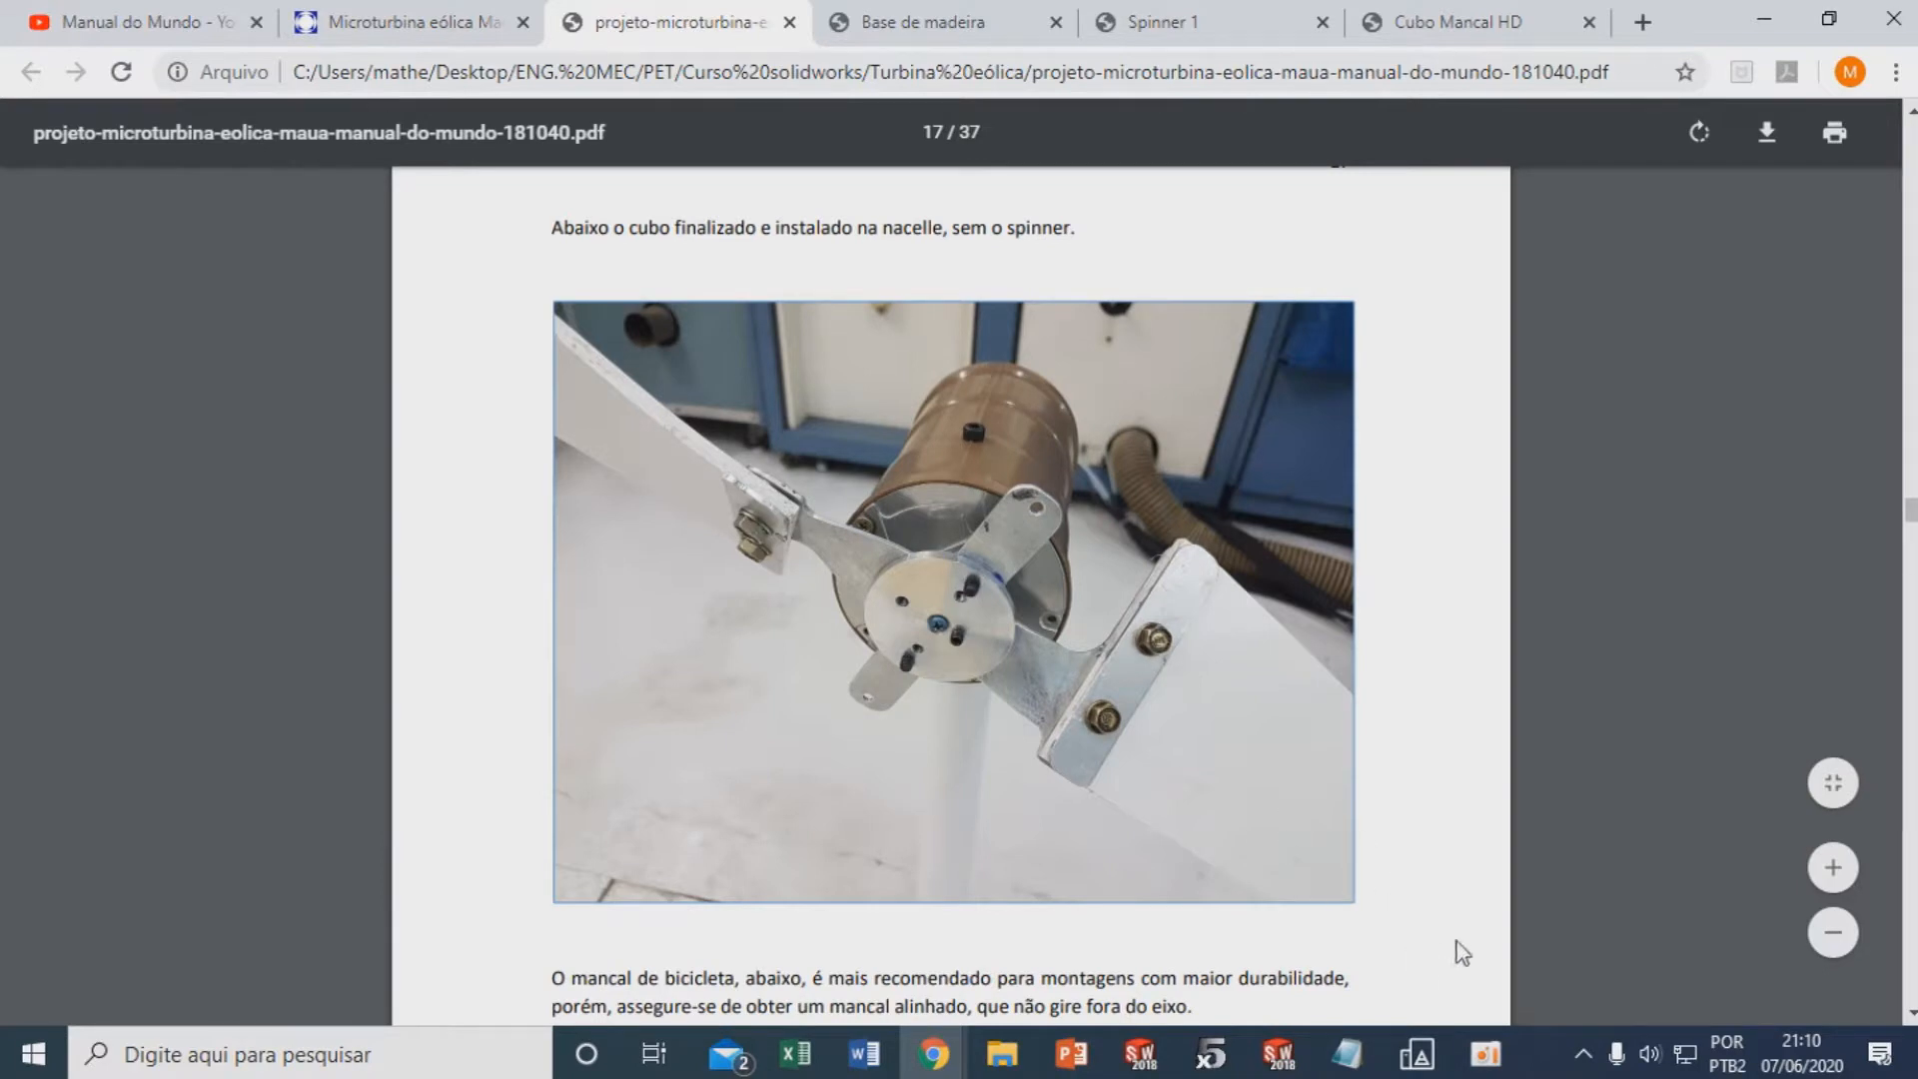
In SolidWorks, start a Flex feature in twisting mode on the extruded hub body
left_click(1278, 1054)
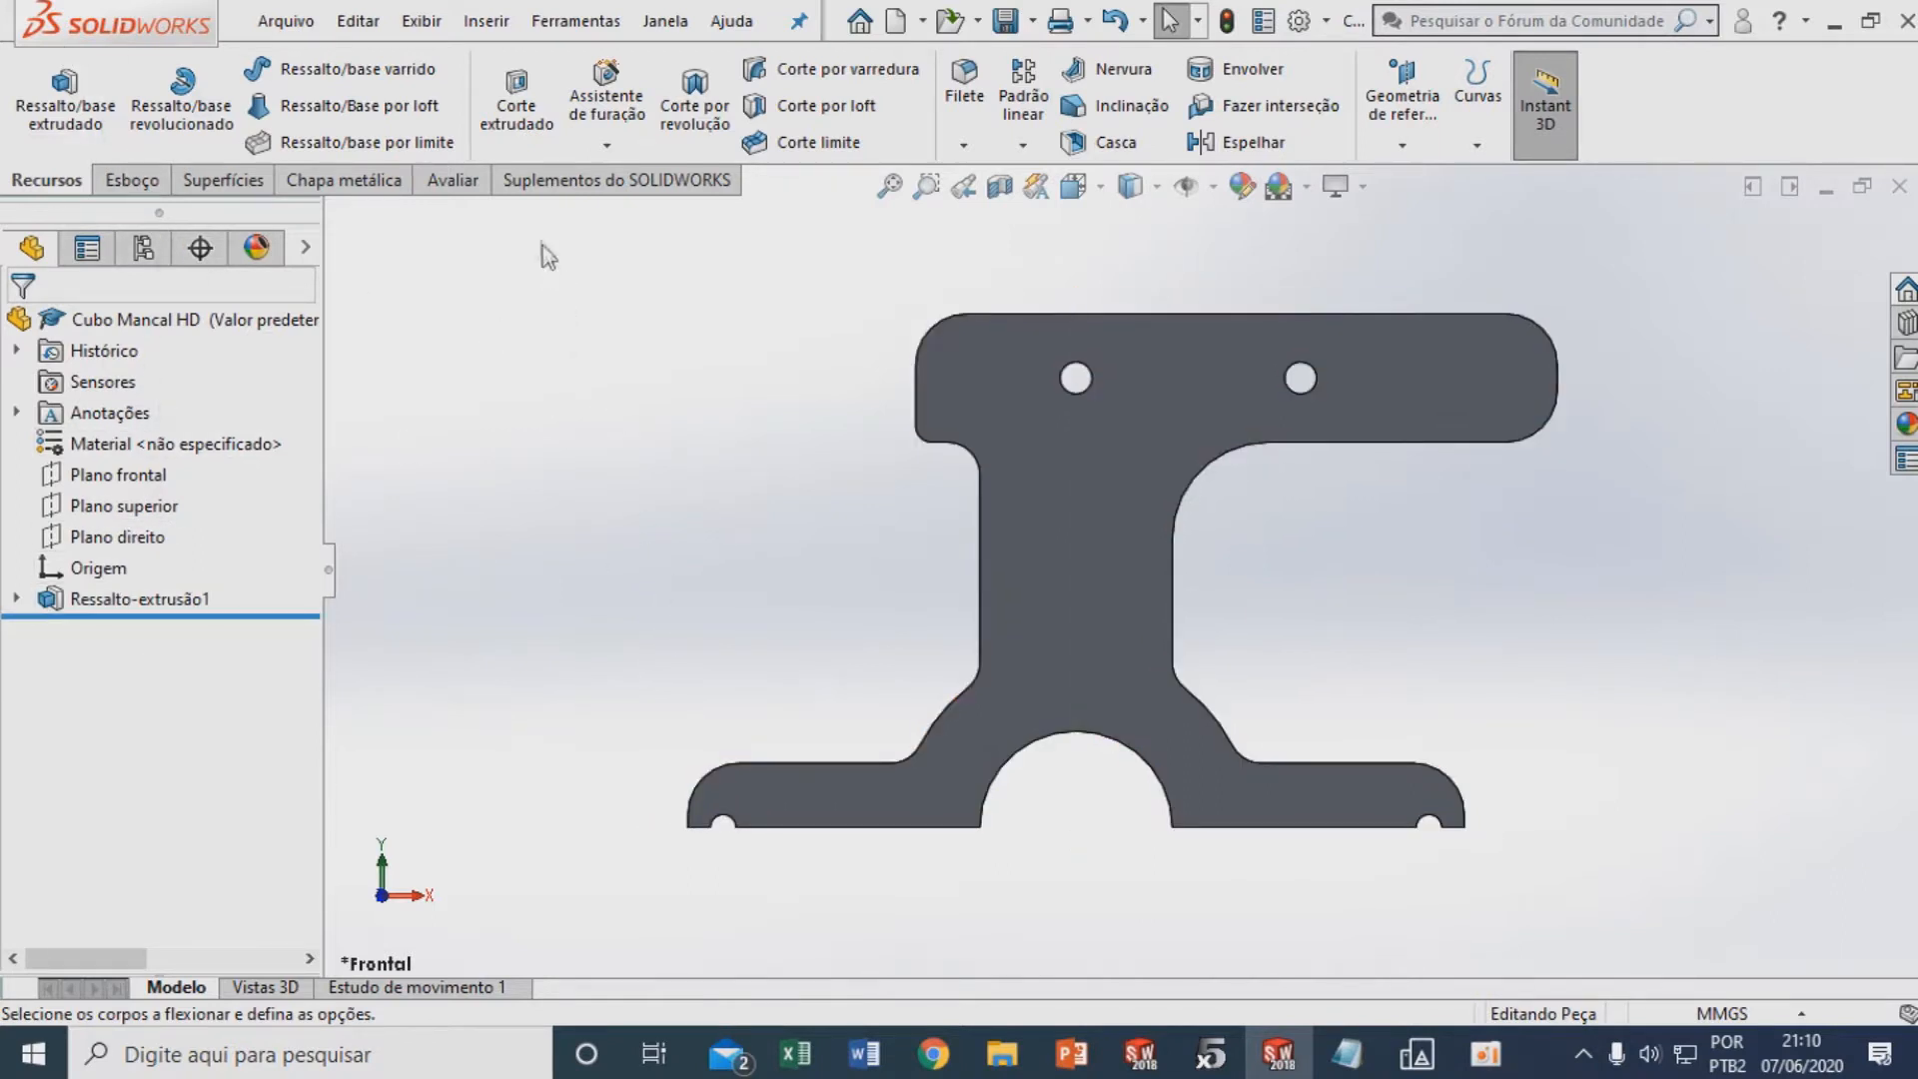
left_click(487, 20)
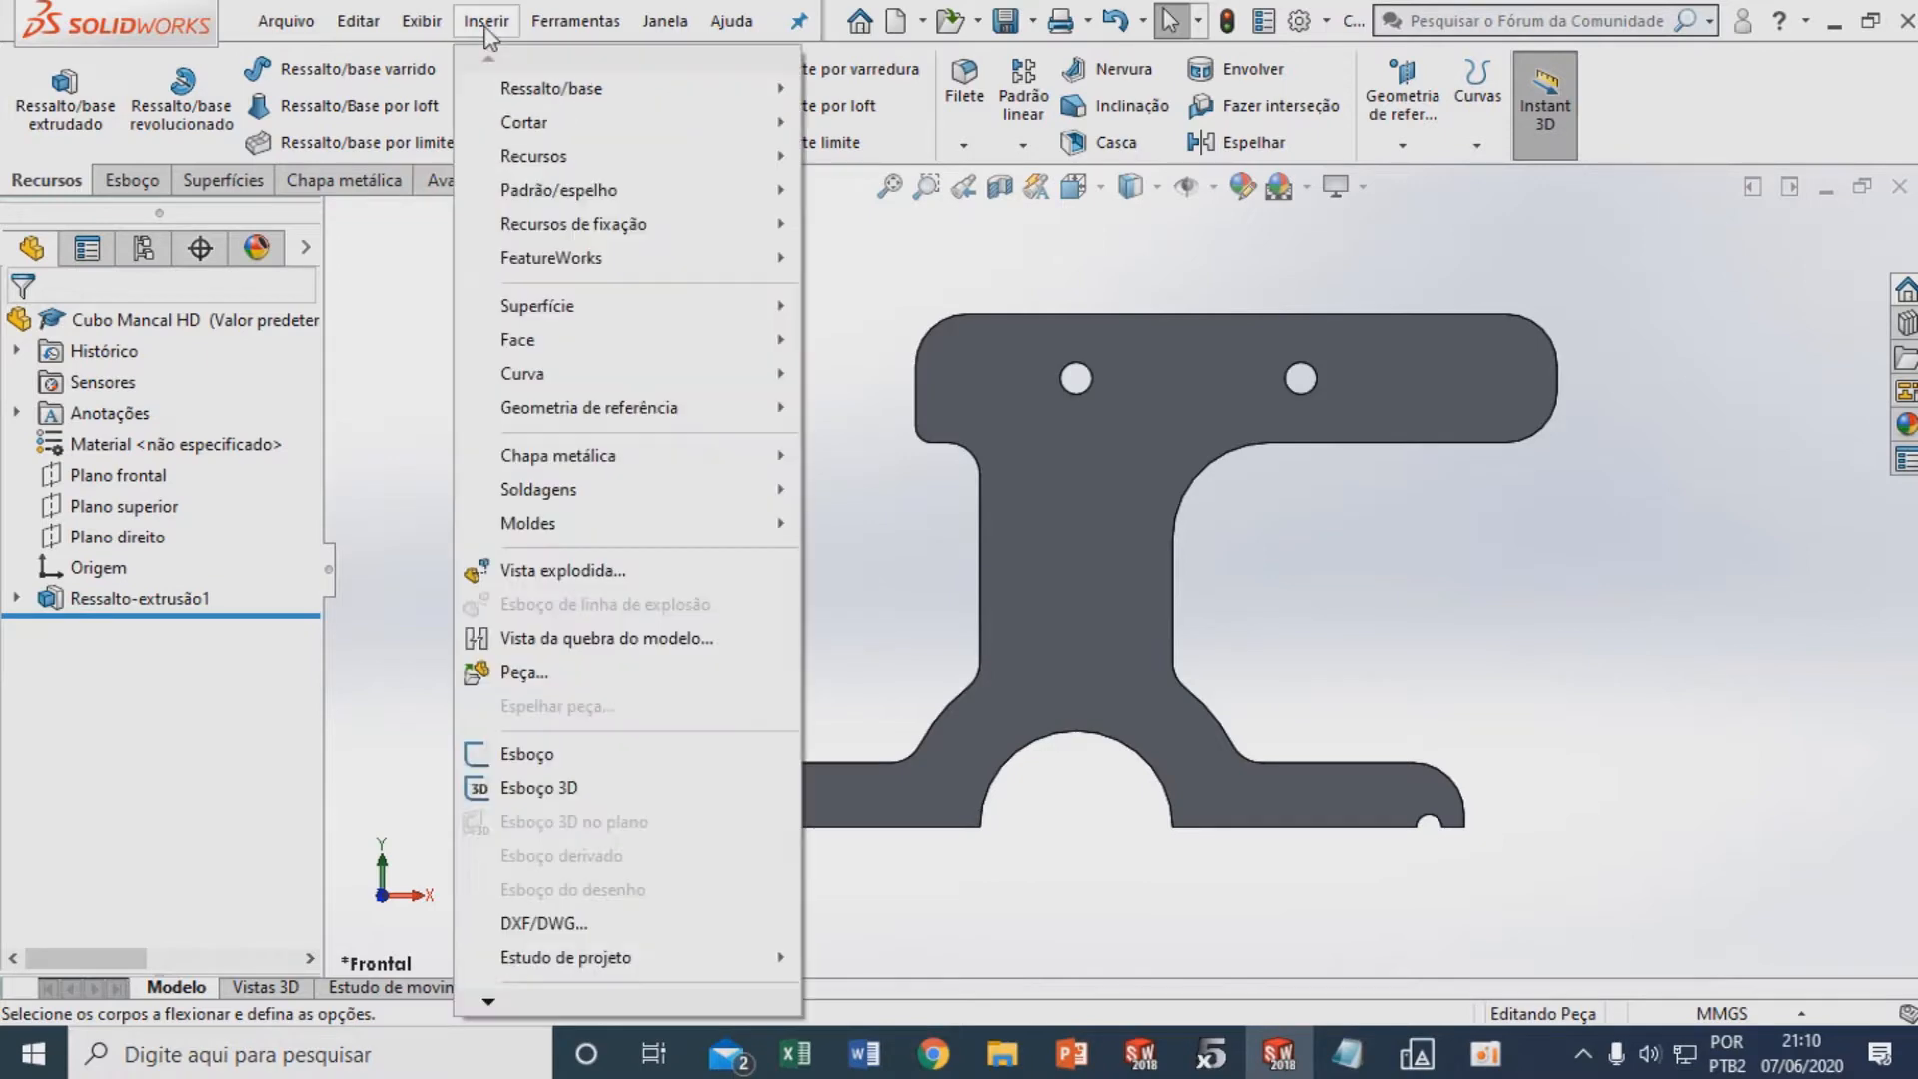
mouse_move(753, 157)
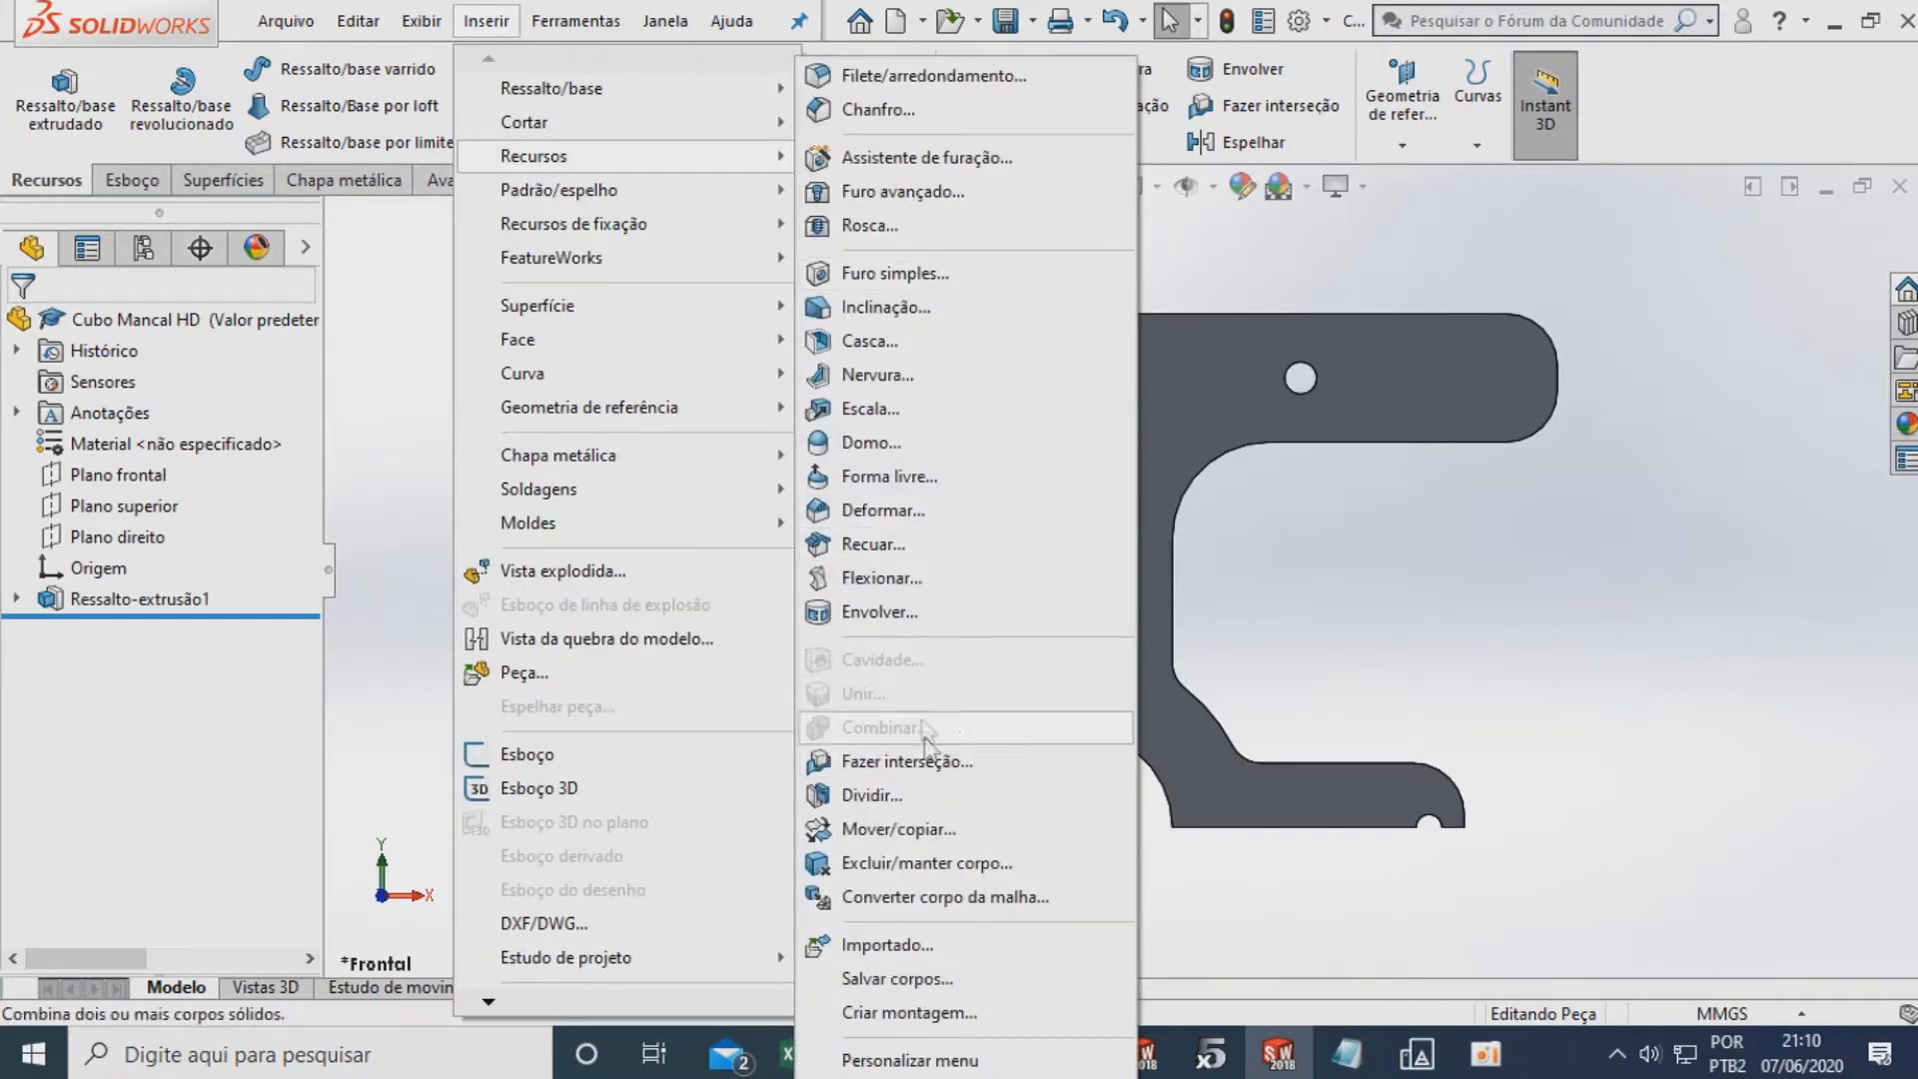
left_click(878, 579)
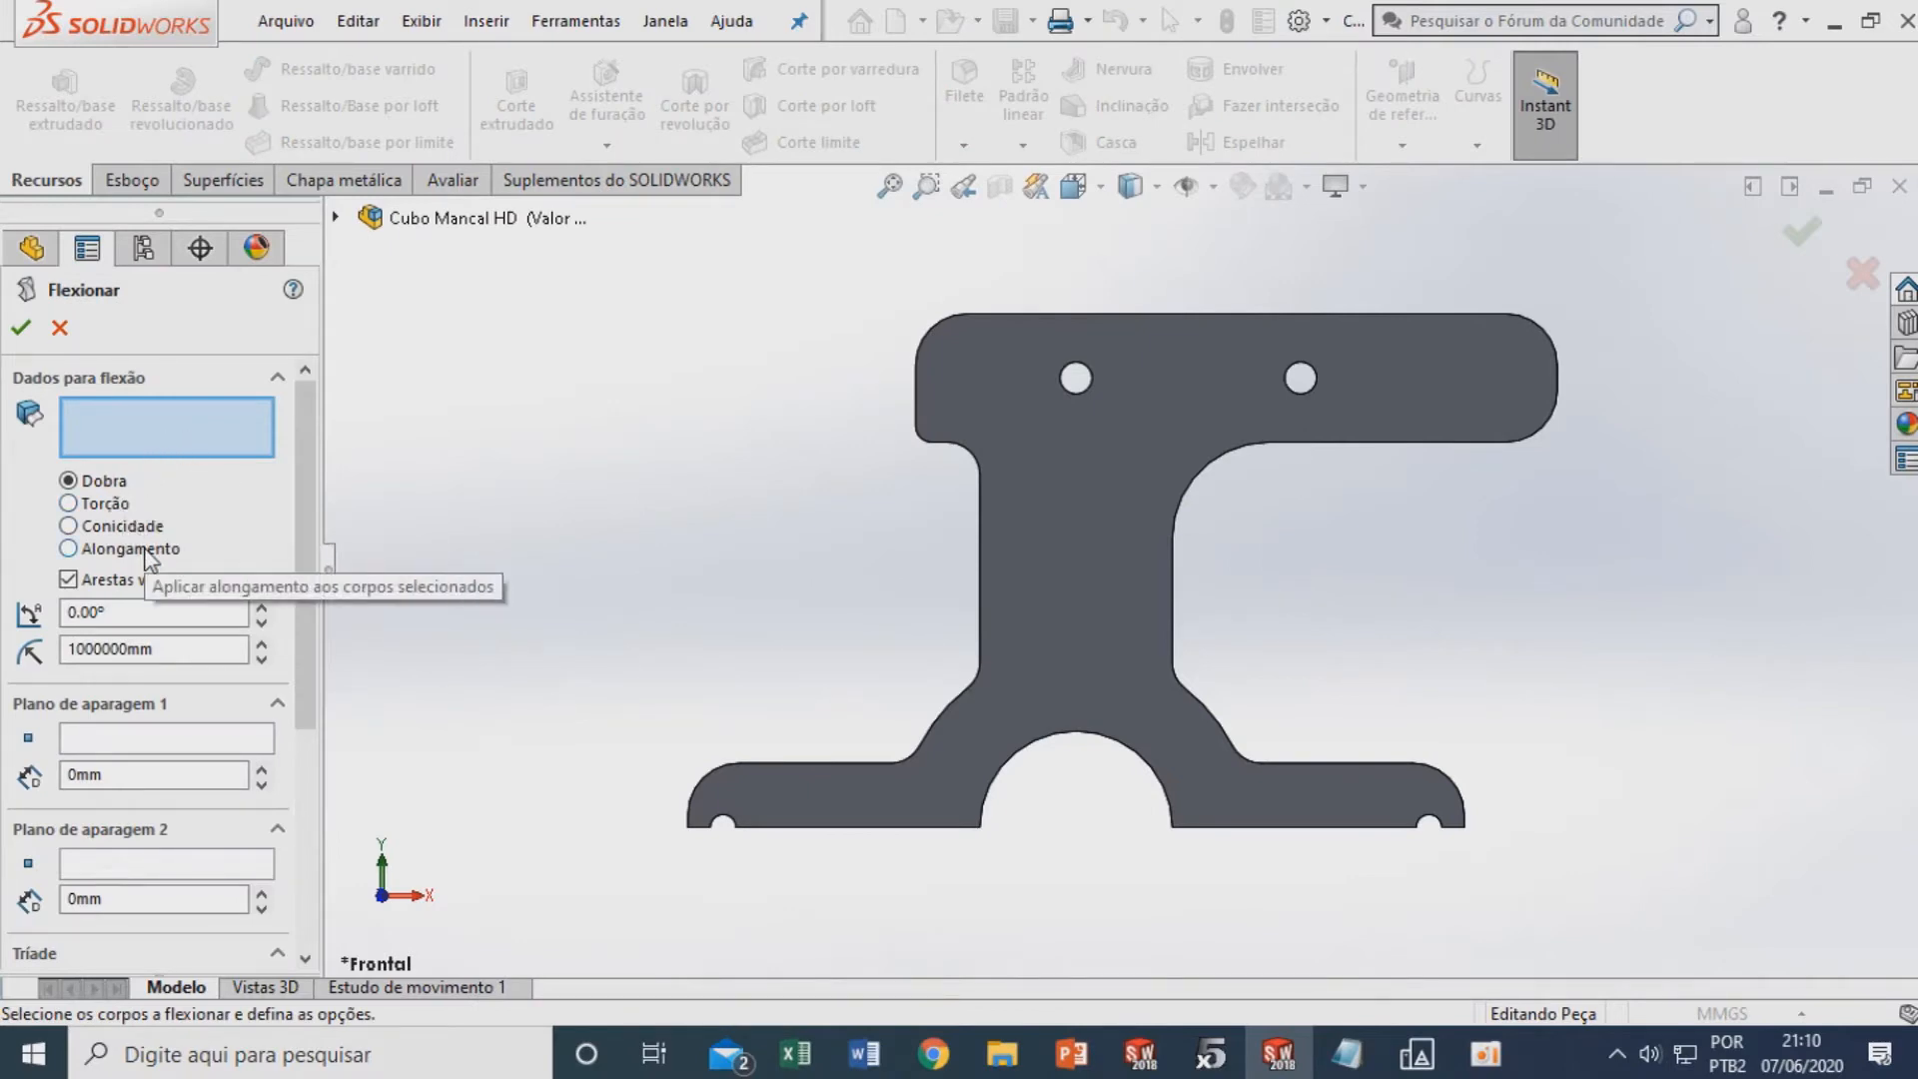
left_click(70, 504)
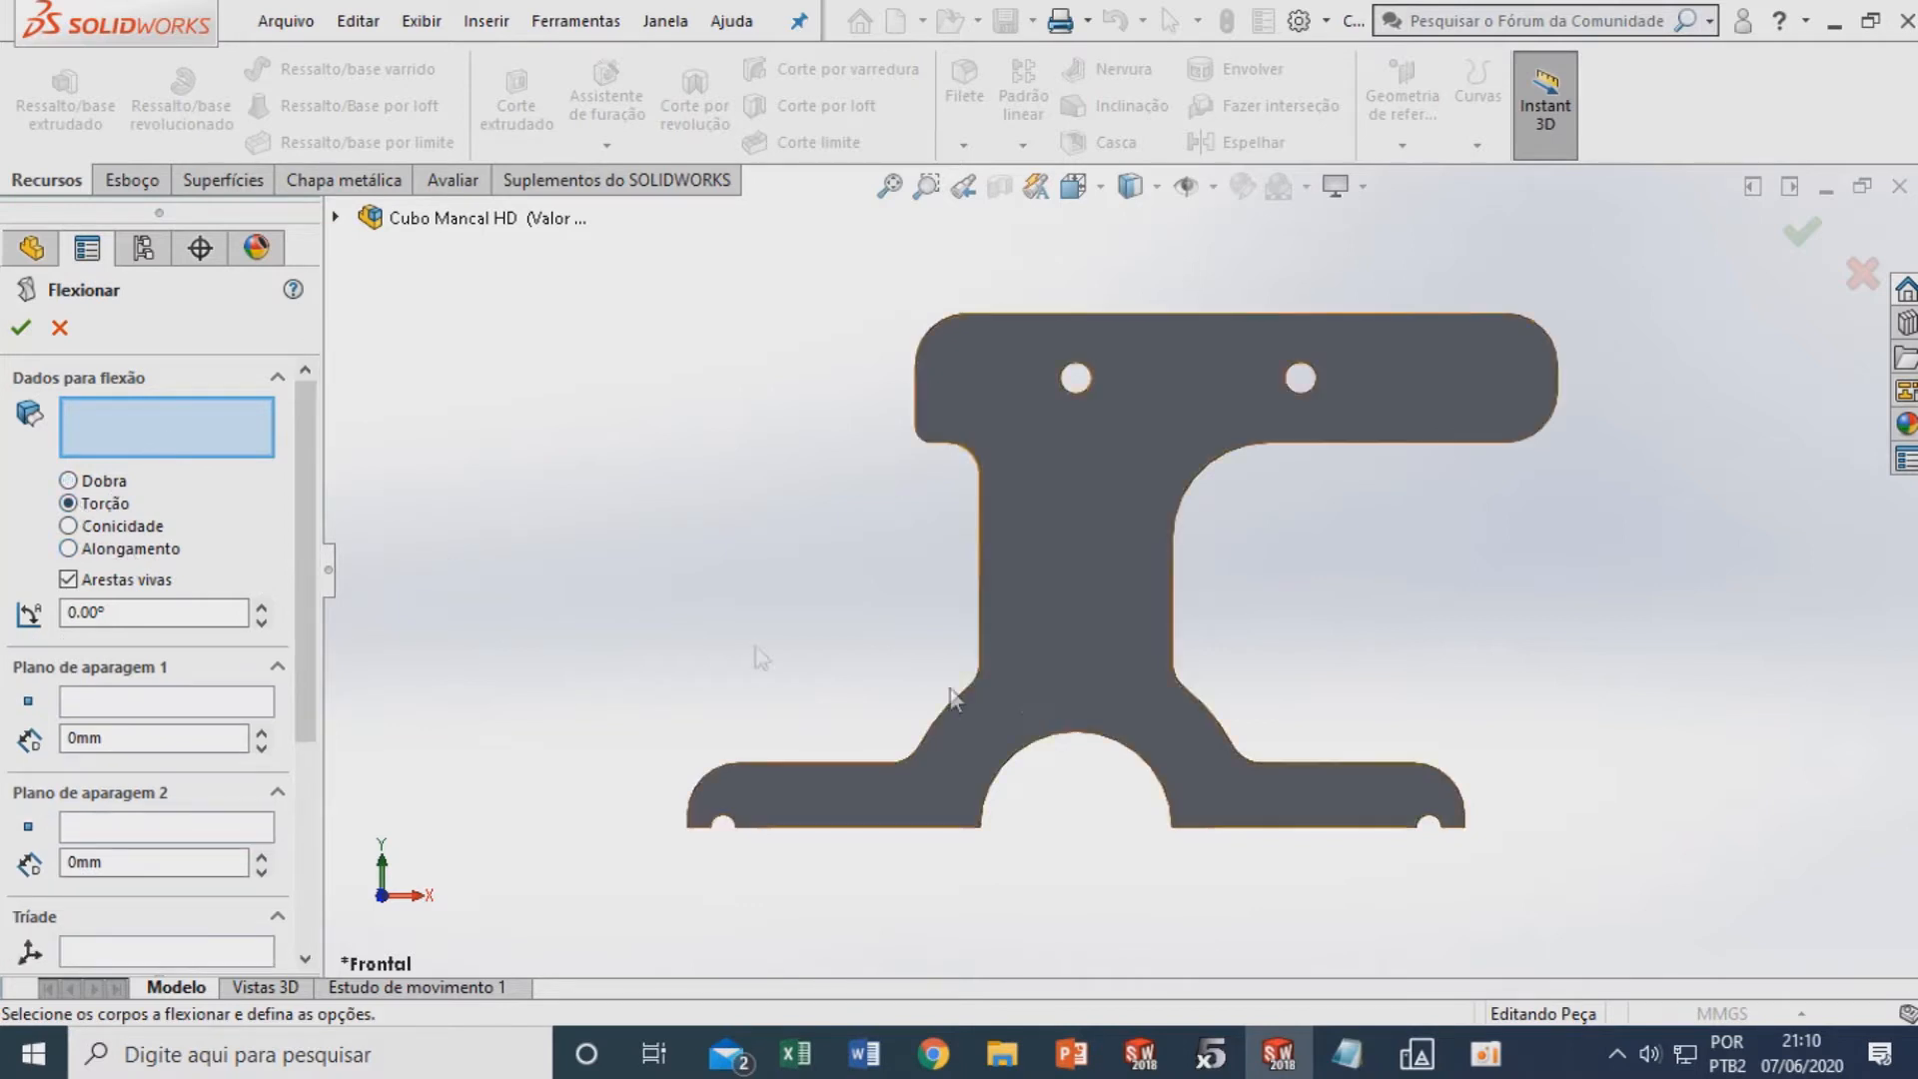
left_click(1106, 581)
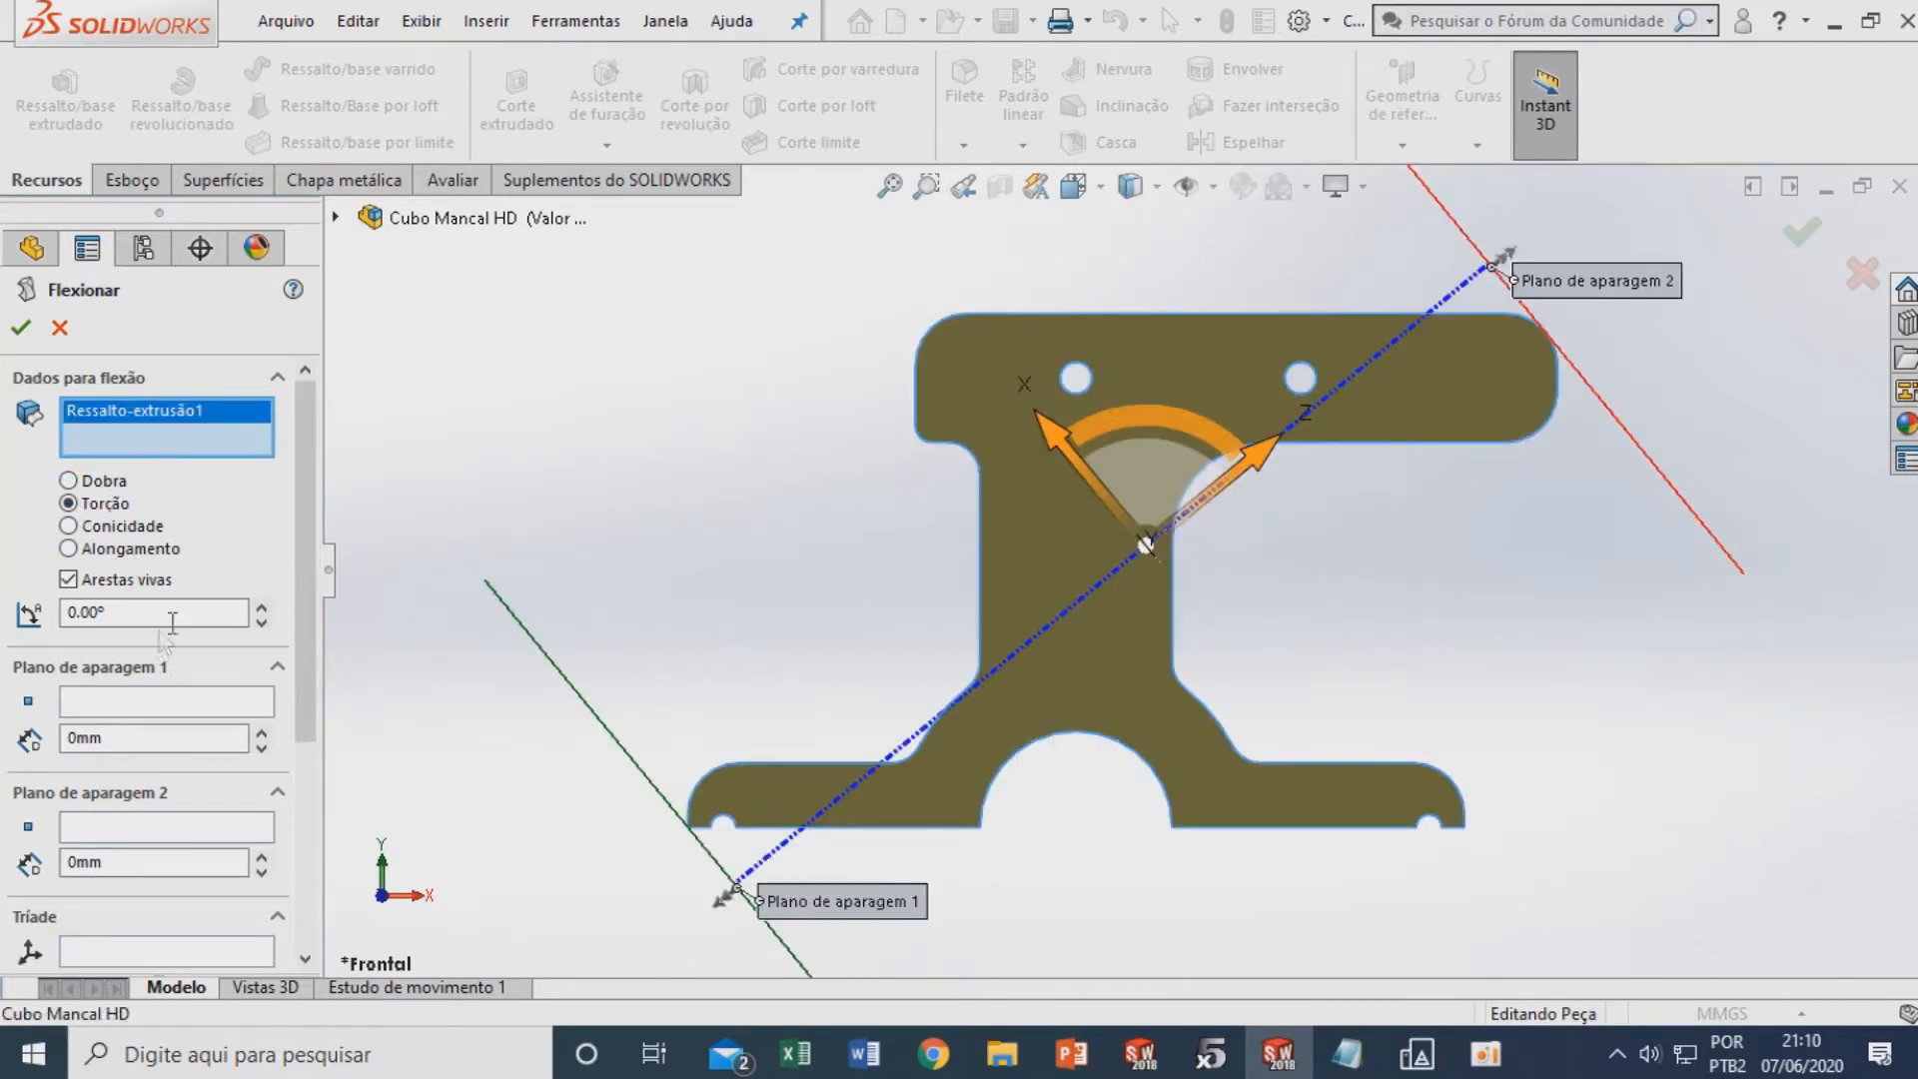
Set the flex triad's X and Y rotation origins to 0 mm
left_click_drag(304, 547, 314, 775)
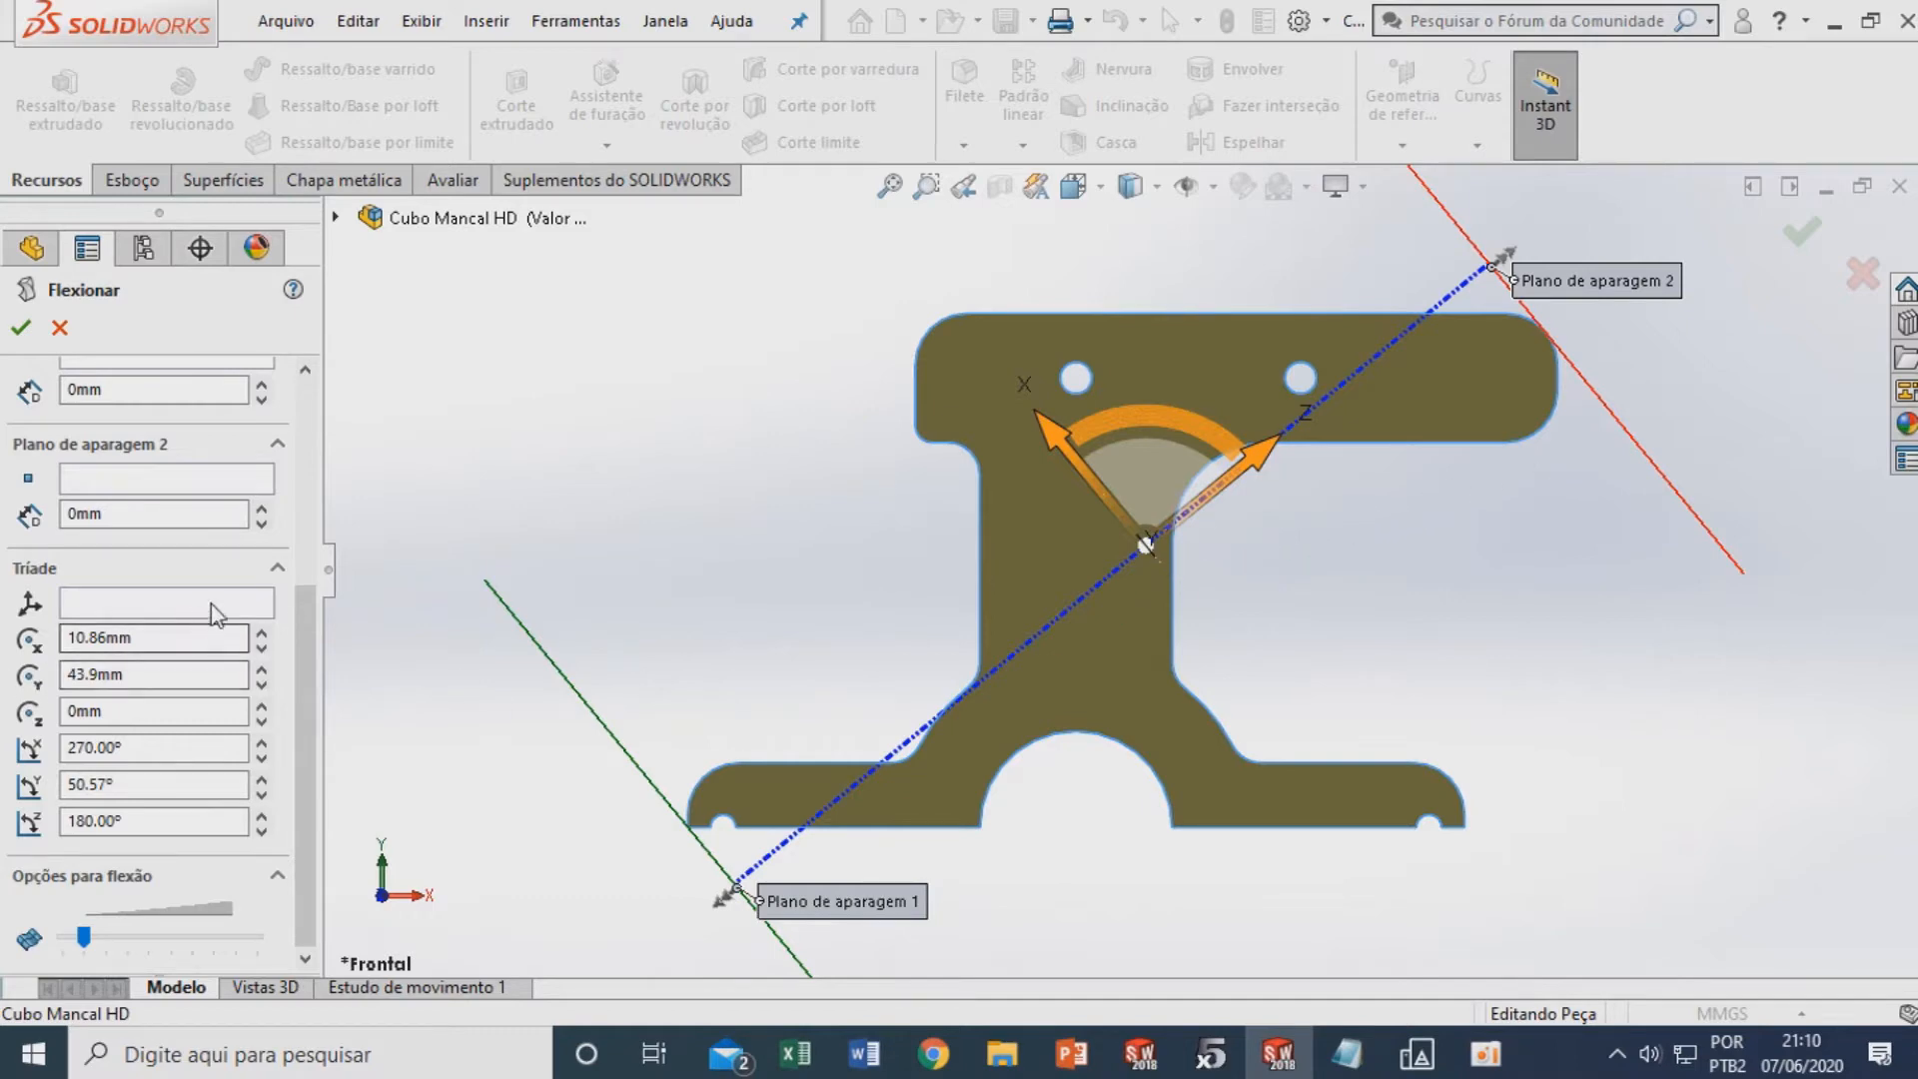
left_click_drag(318, 687, 318, 570)
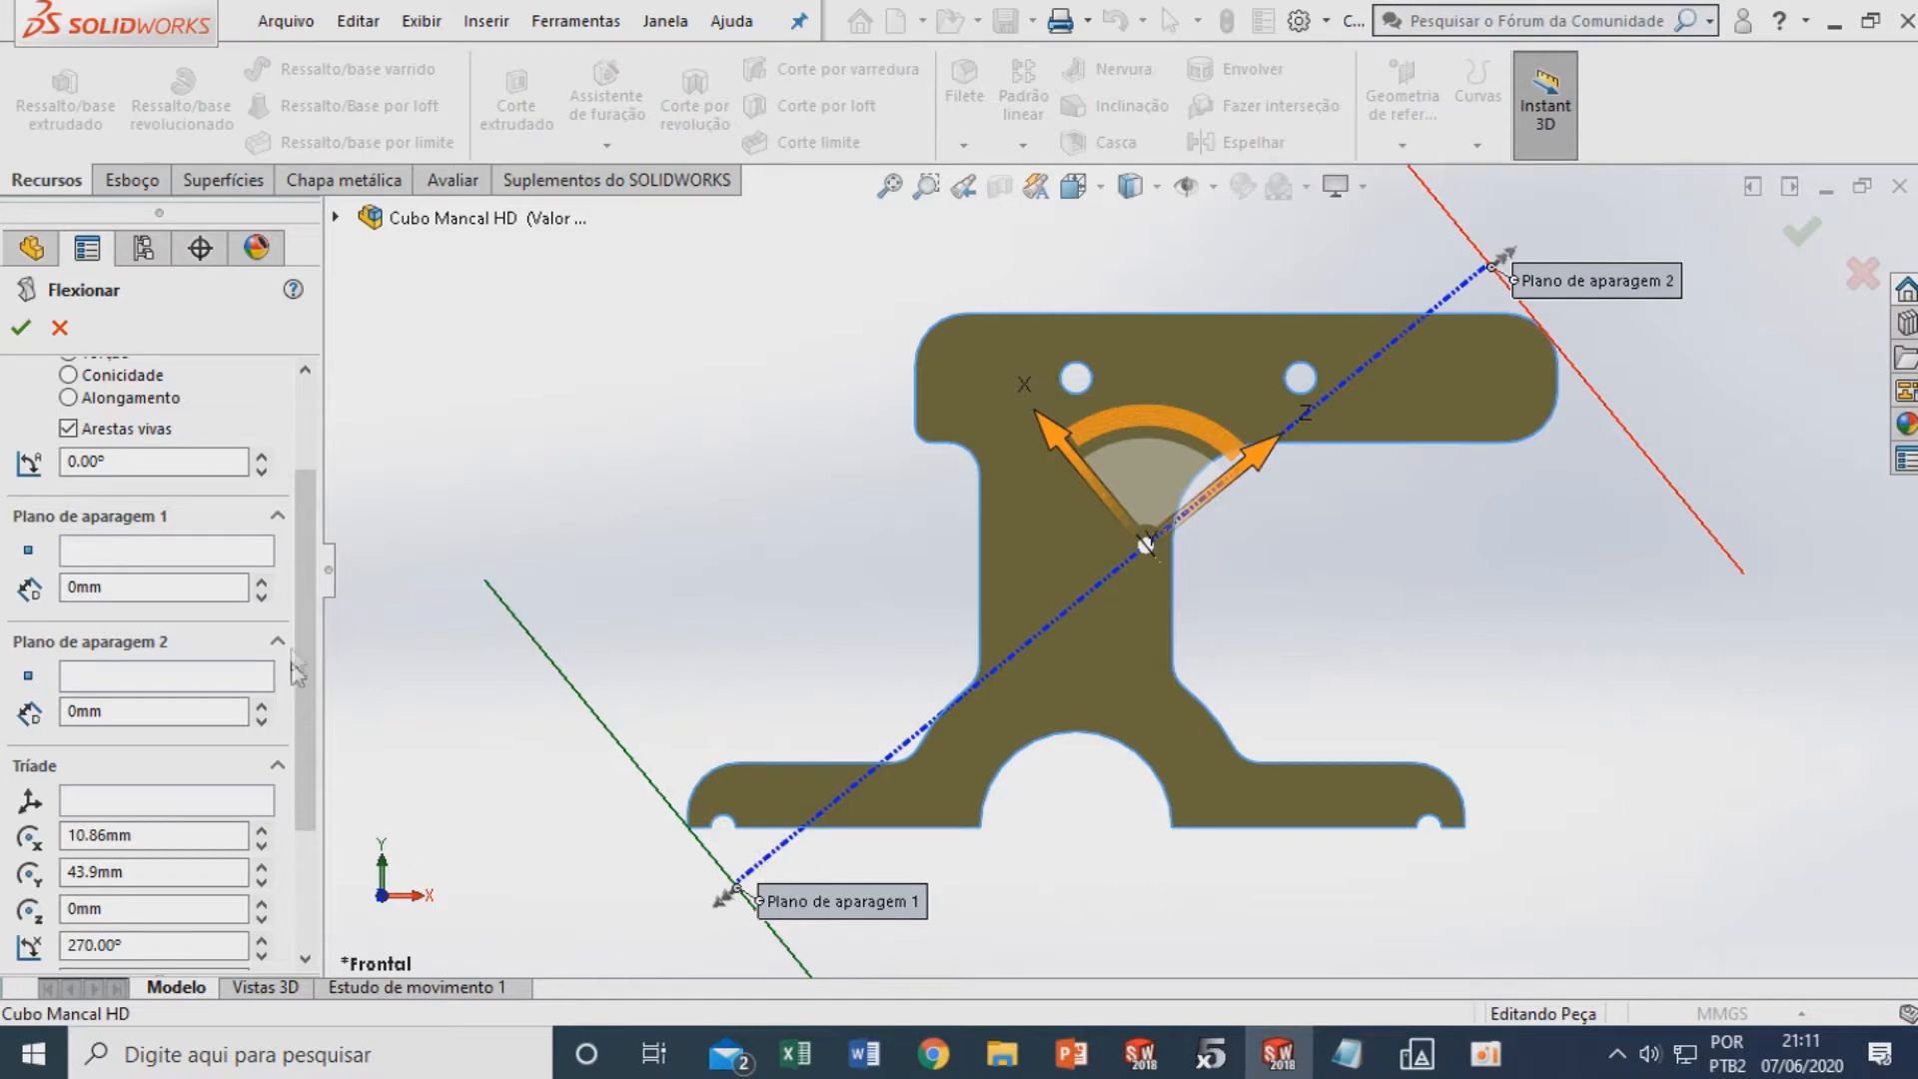
scroll(307, 607, "down", 3)
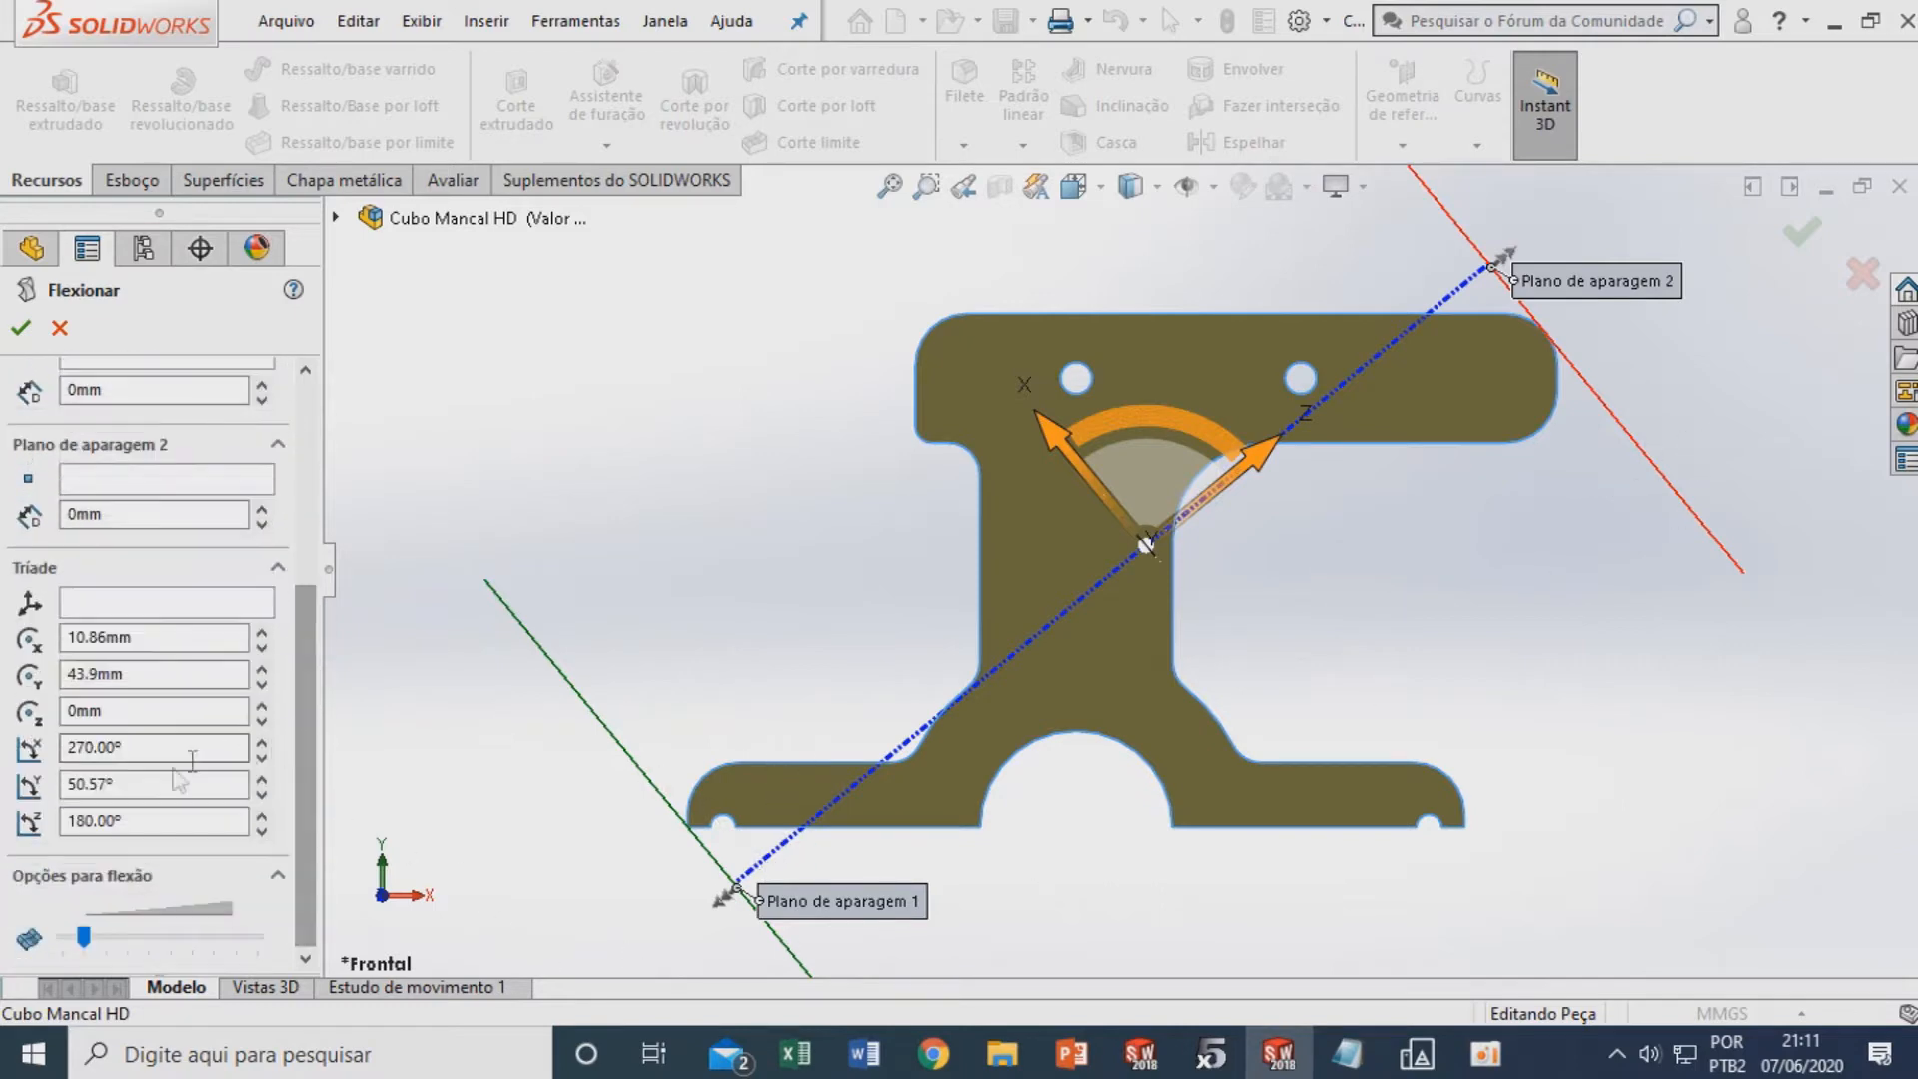
double_click(166, 637)
type("0")
key("Return")
double_click(104, 673)
type("0")
key("Return")
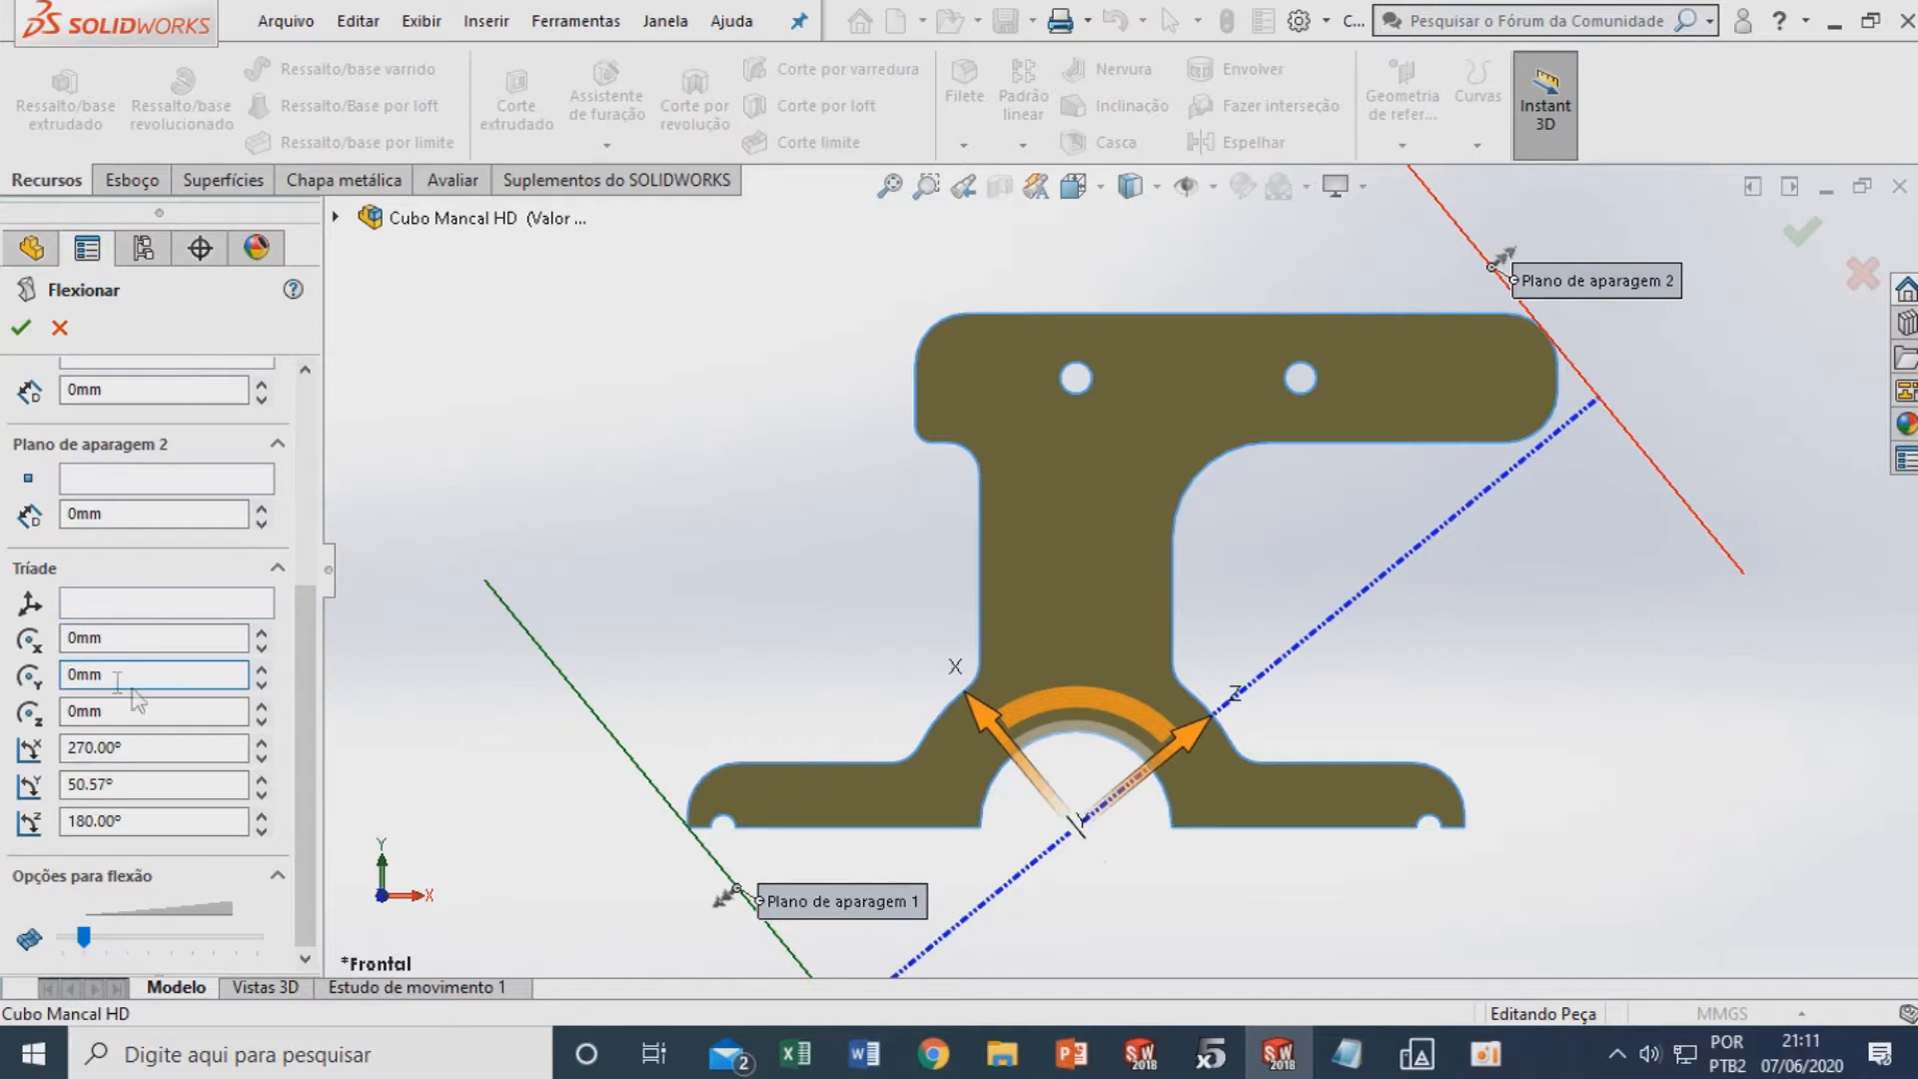
Set the flex triad's Y rotation angle to 0° to align the twist axis with the arm
left_click_drag(134, 820, 6, 829)
left_click_drag(140, 783, 68, 783)
type("0")
key("Return")
scroll(913, 726, "up", 3)
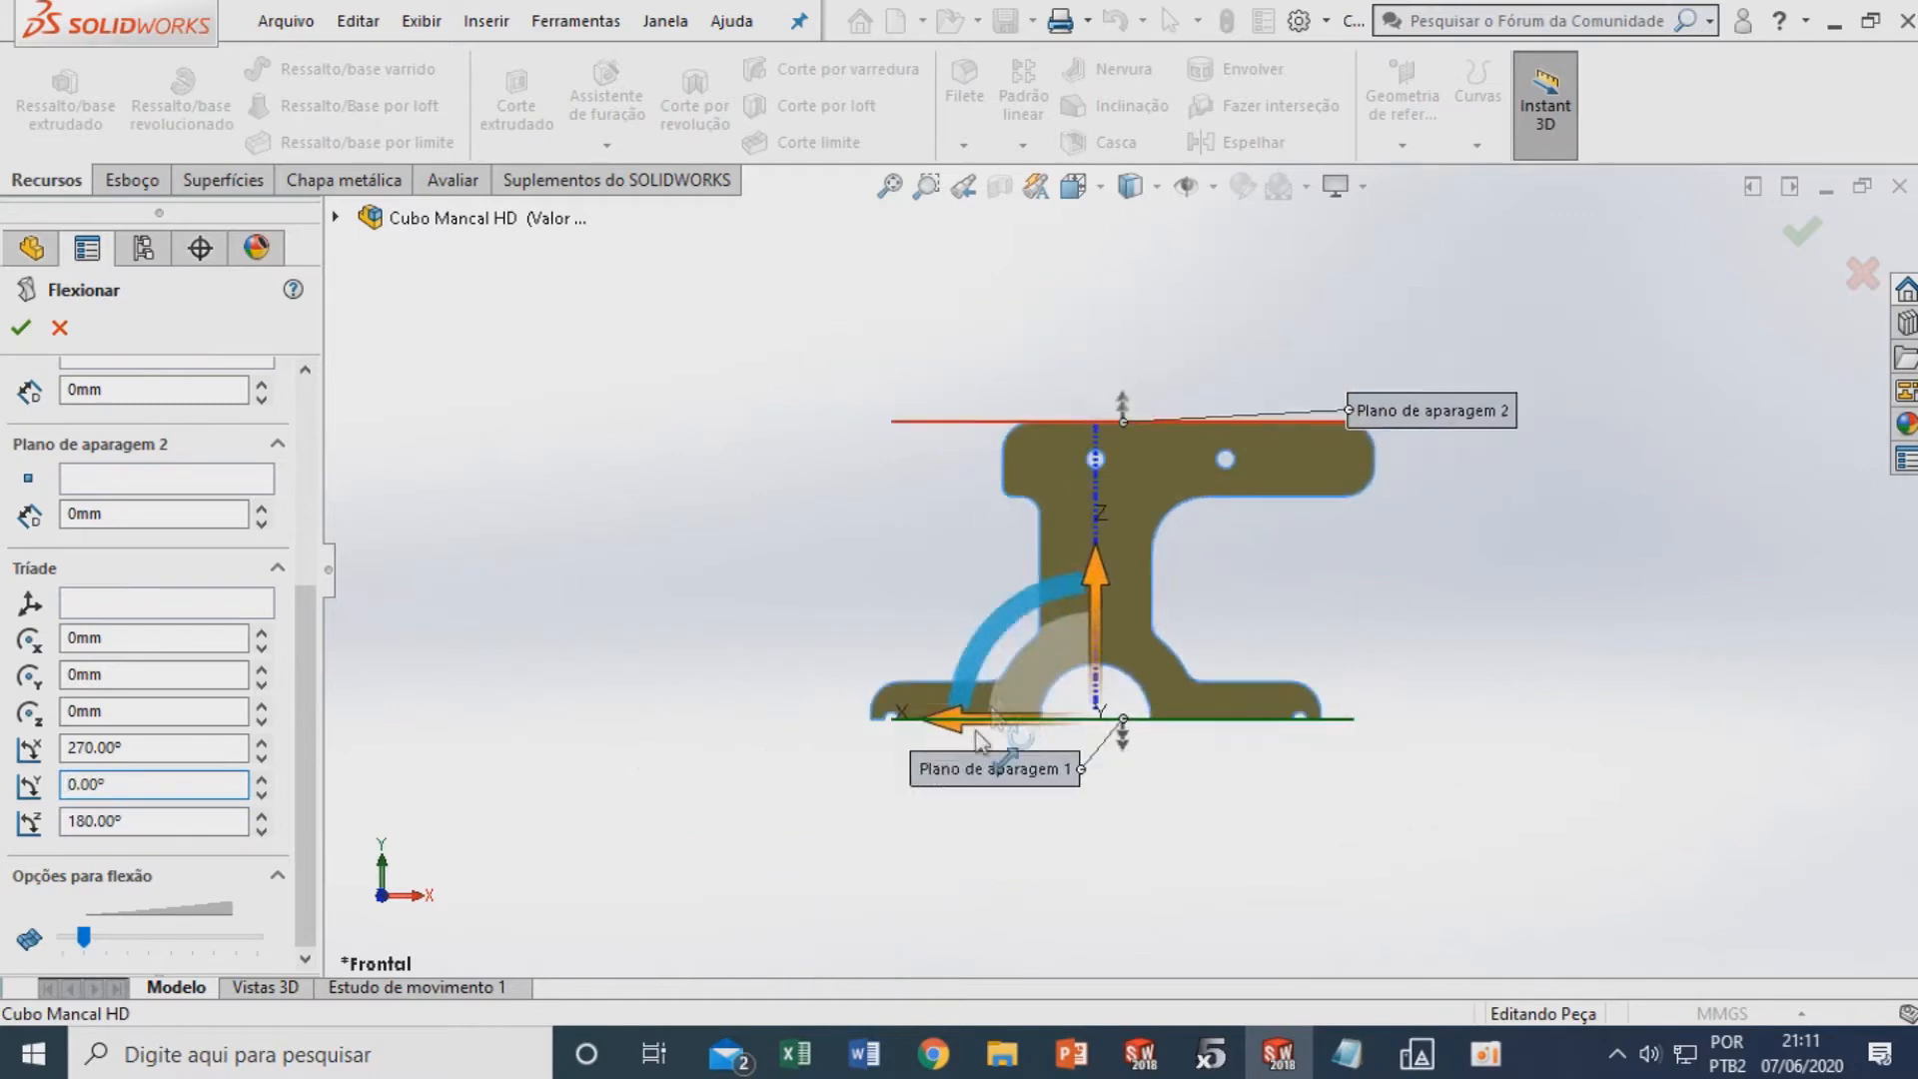
Examine the triad axes and both trim planes on the hub body against the part's reference planes
middle_click_drag(912, 767, 871, 706)
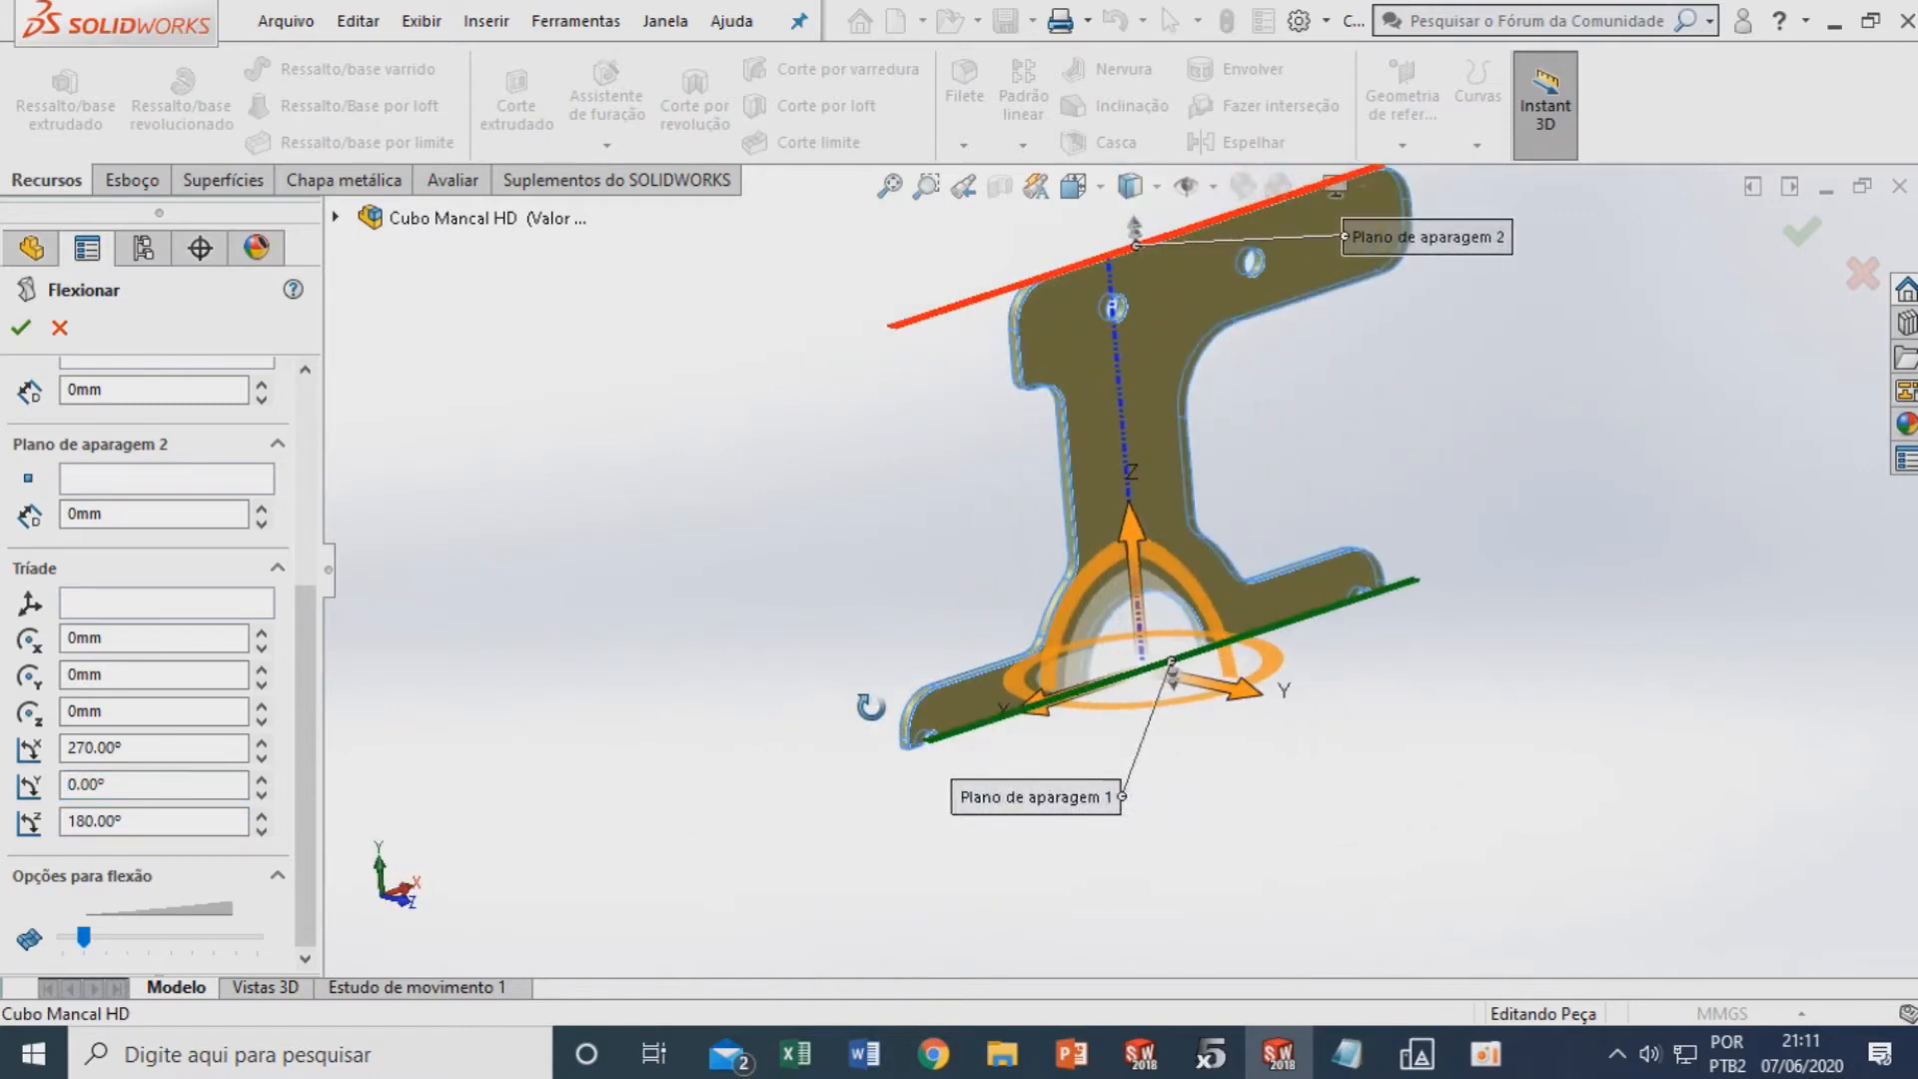
left_click(336, 217)
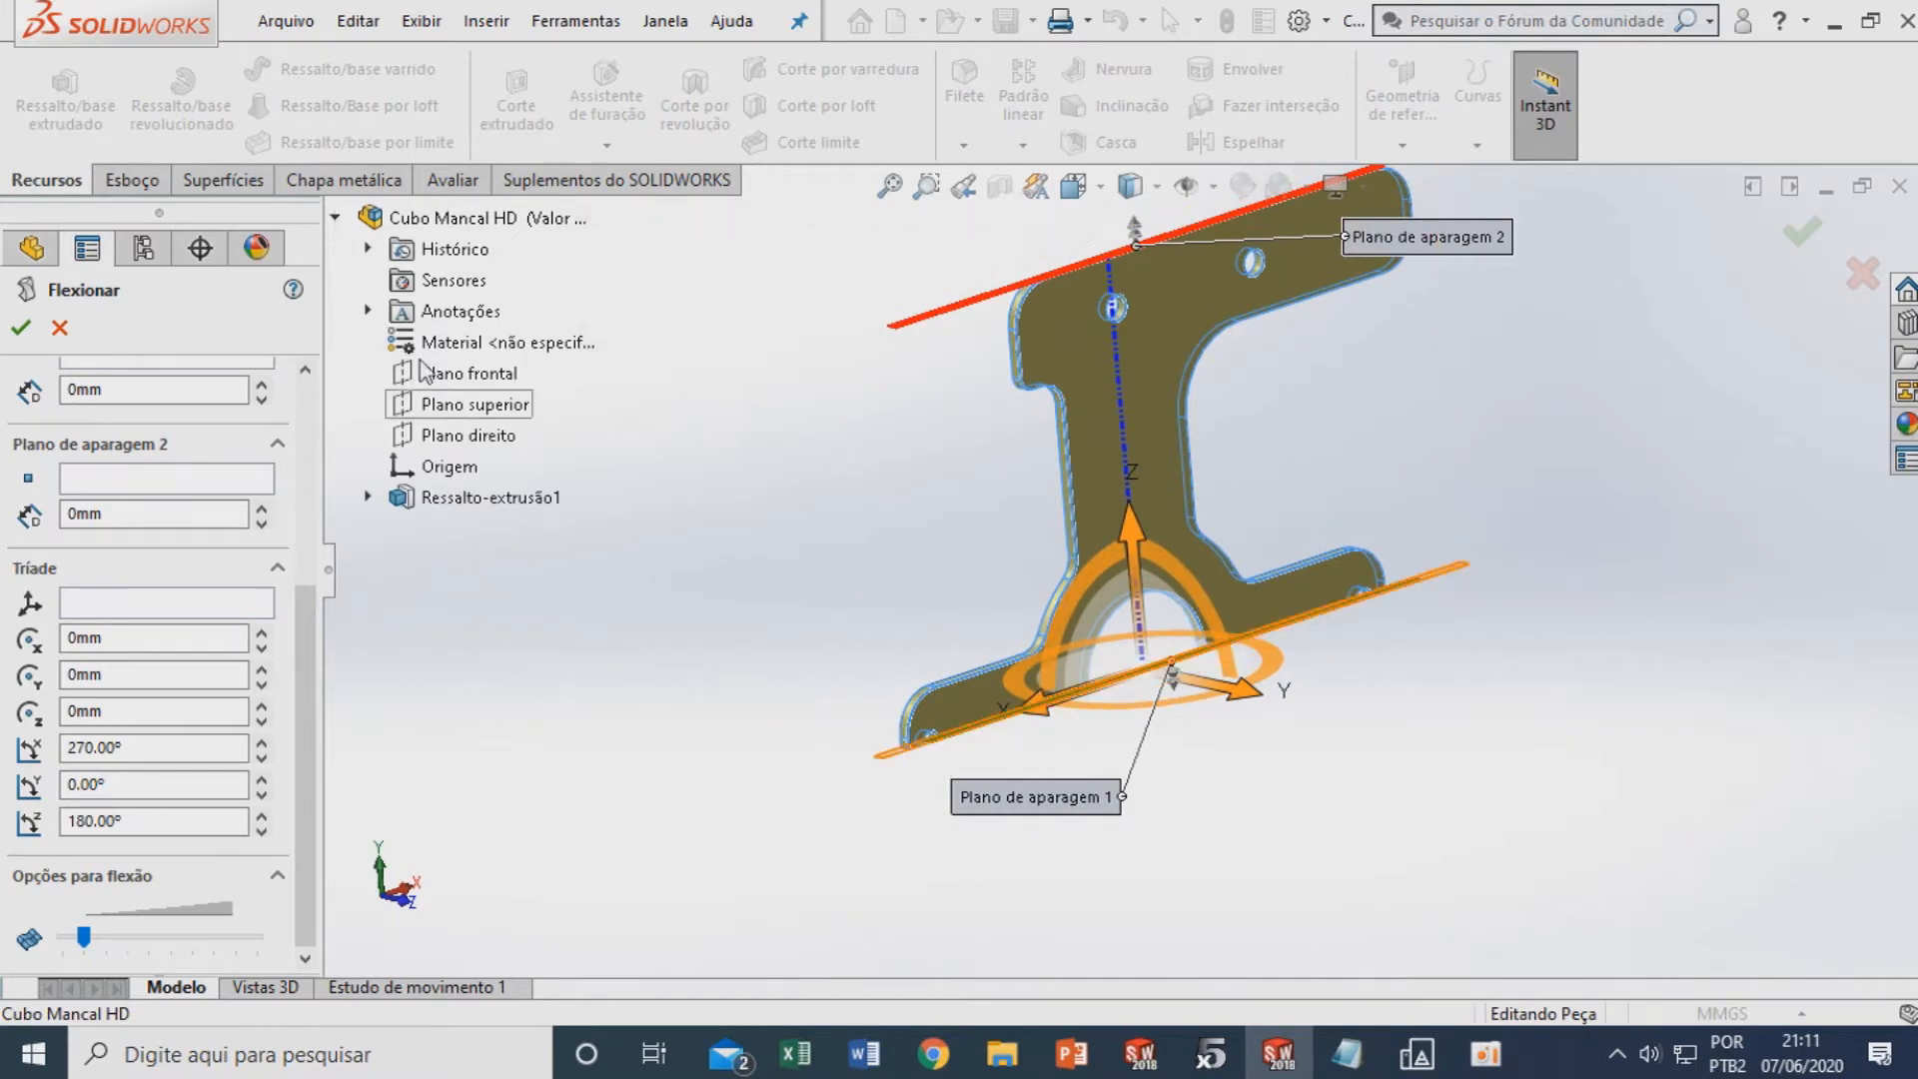
middle_click_drag(698, 522, 749, 543)
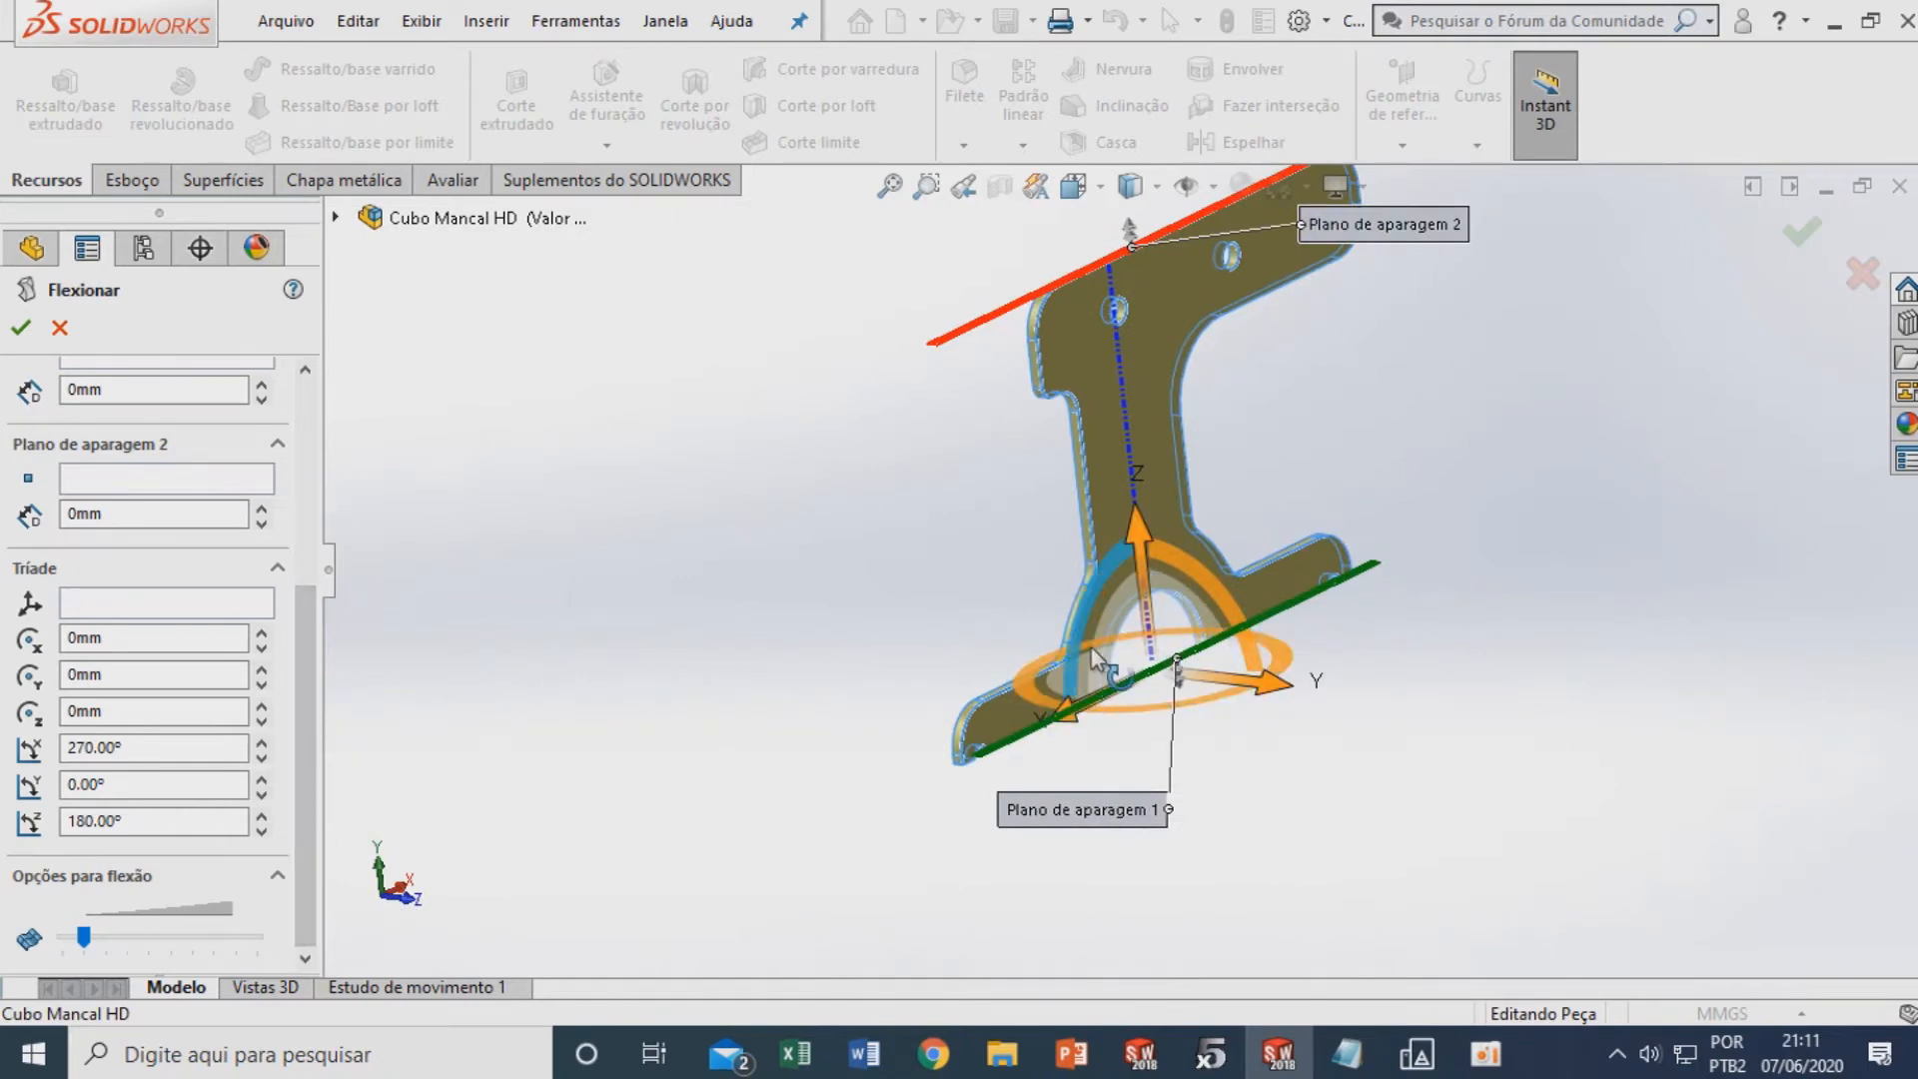
scroll(1062, 705, "down", 1)
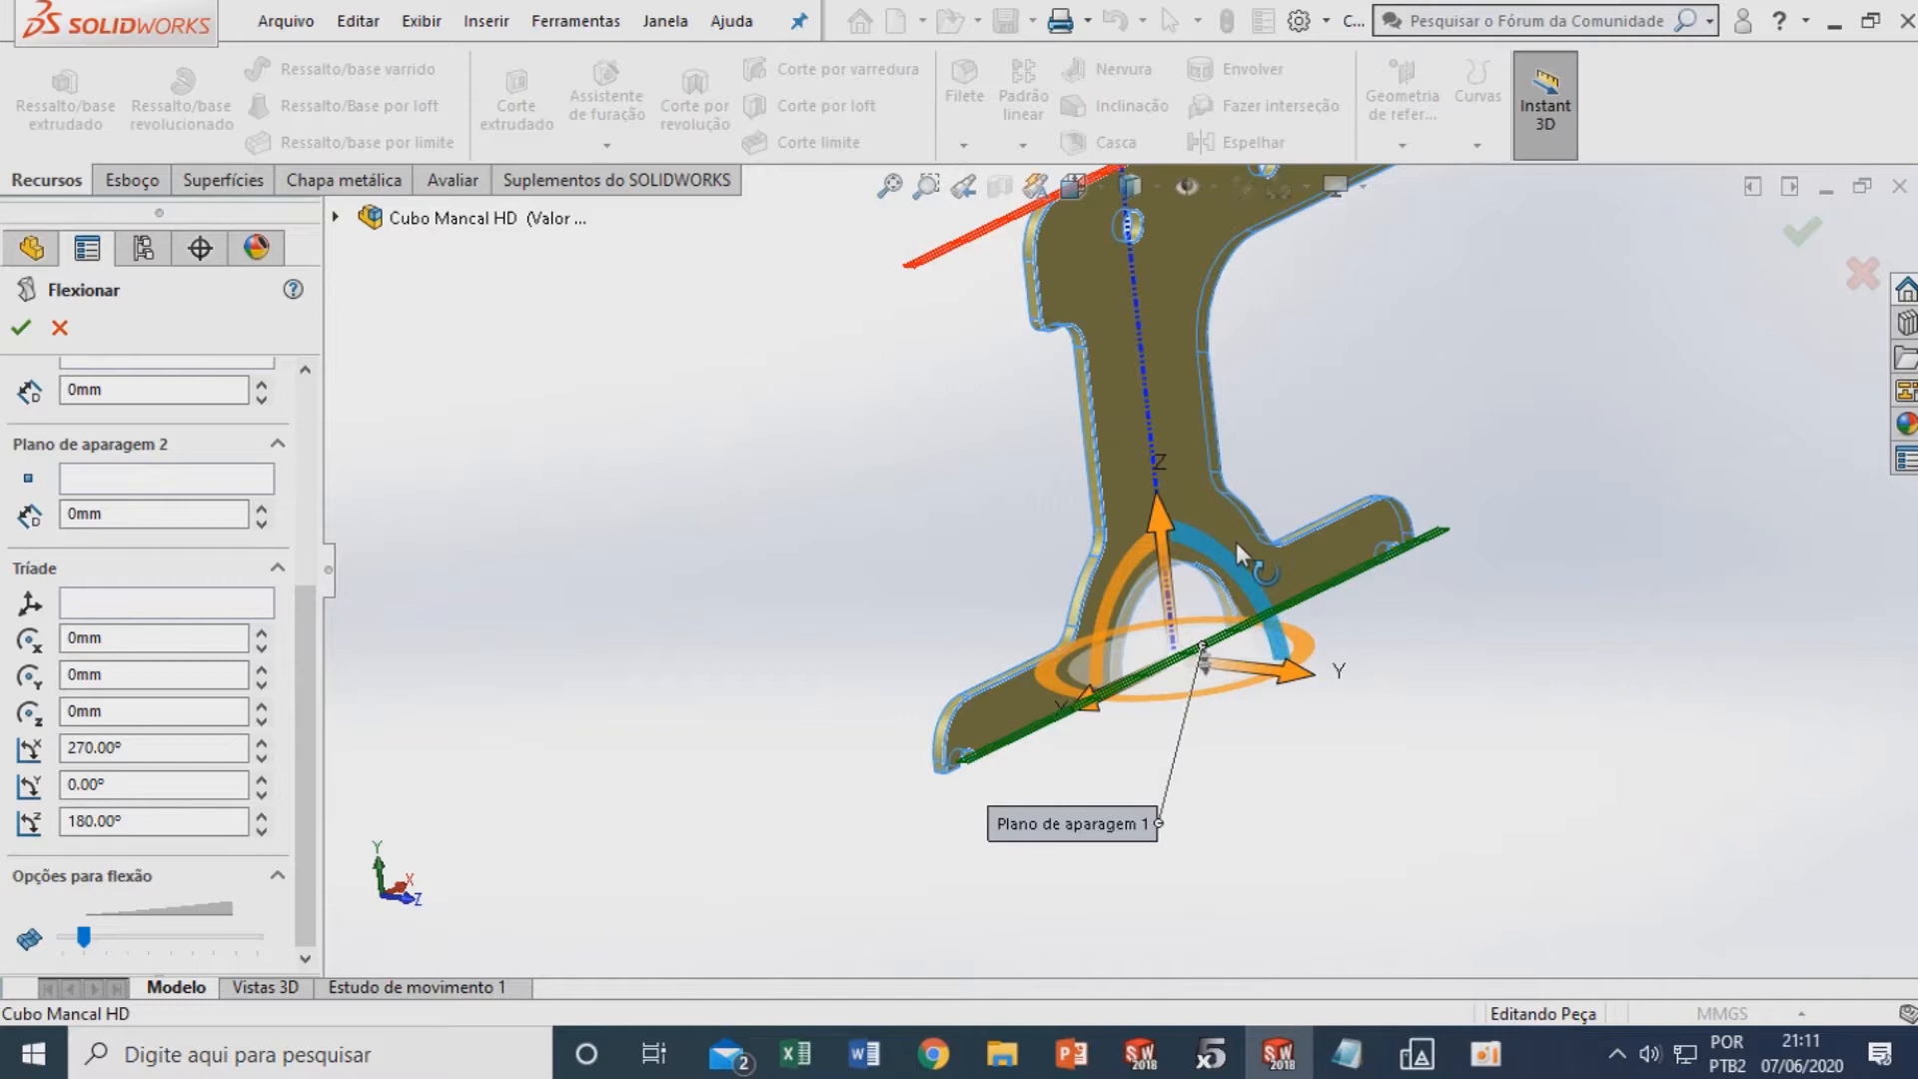
scroll(1236, 541, "down", 1)
scroll(1237, 541, "up", 1)
scroll(1237, 541, "down", 2)
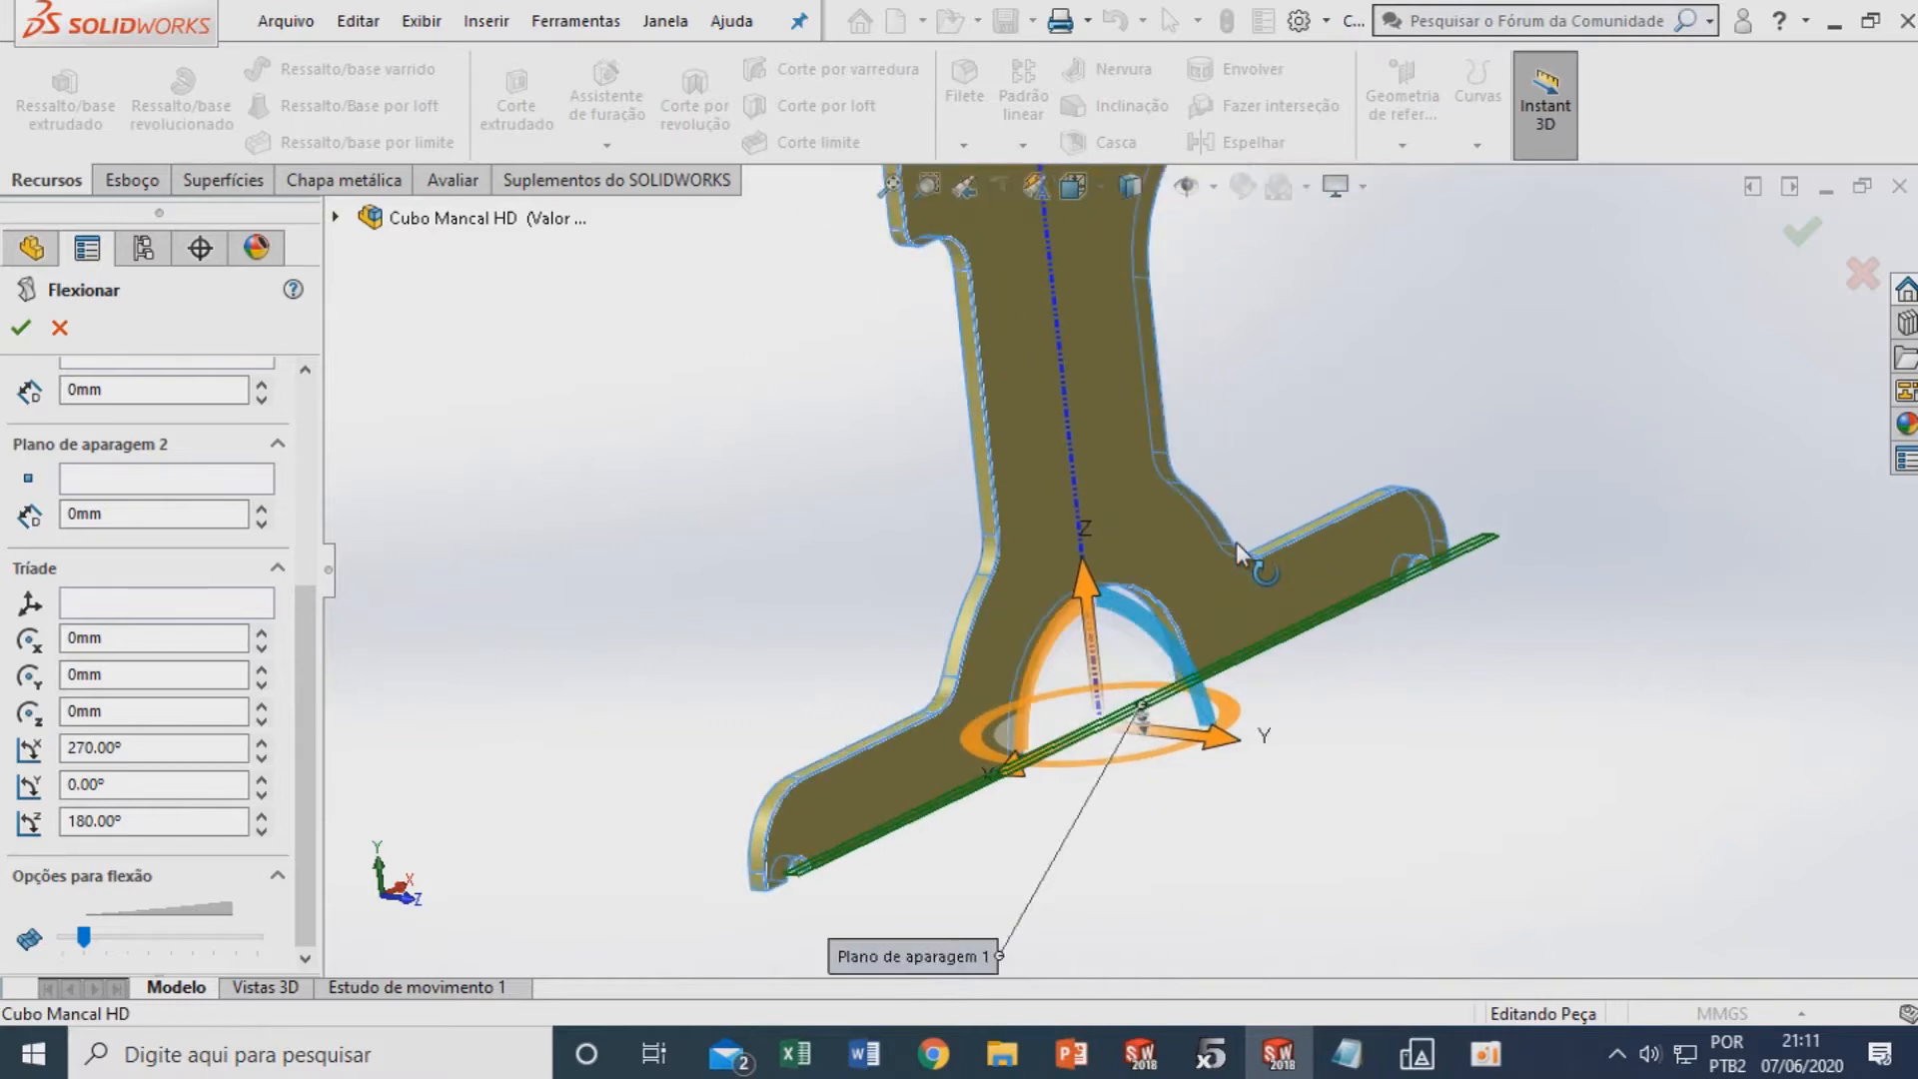
scroll(1236, 542, "up", 3)
scroll(1108, 380, "up", 1)
scroll(1163, 309, "down", 1)
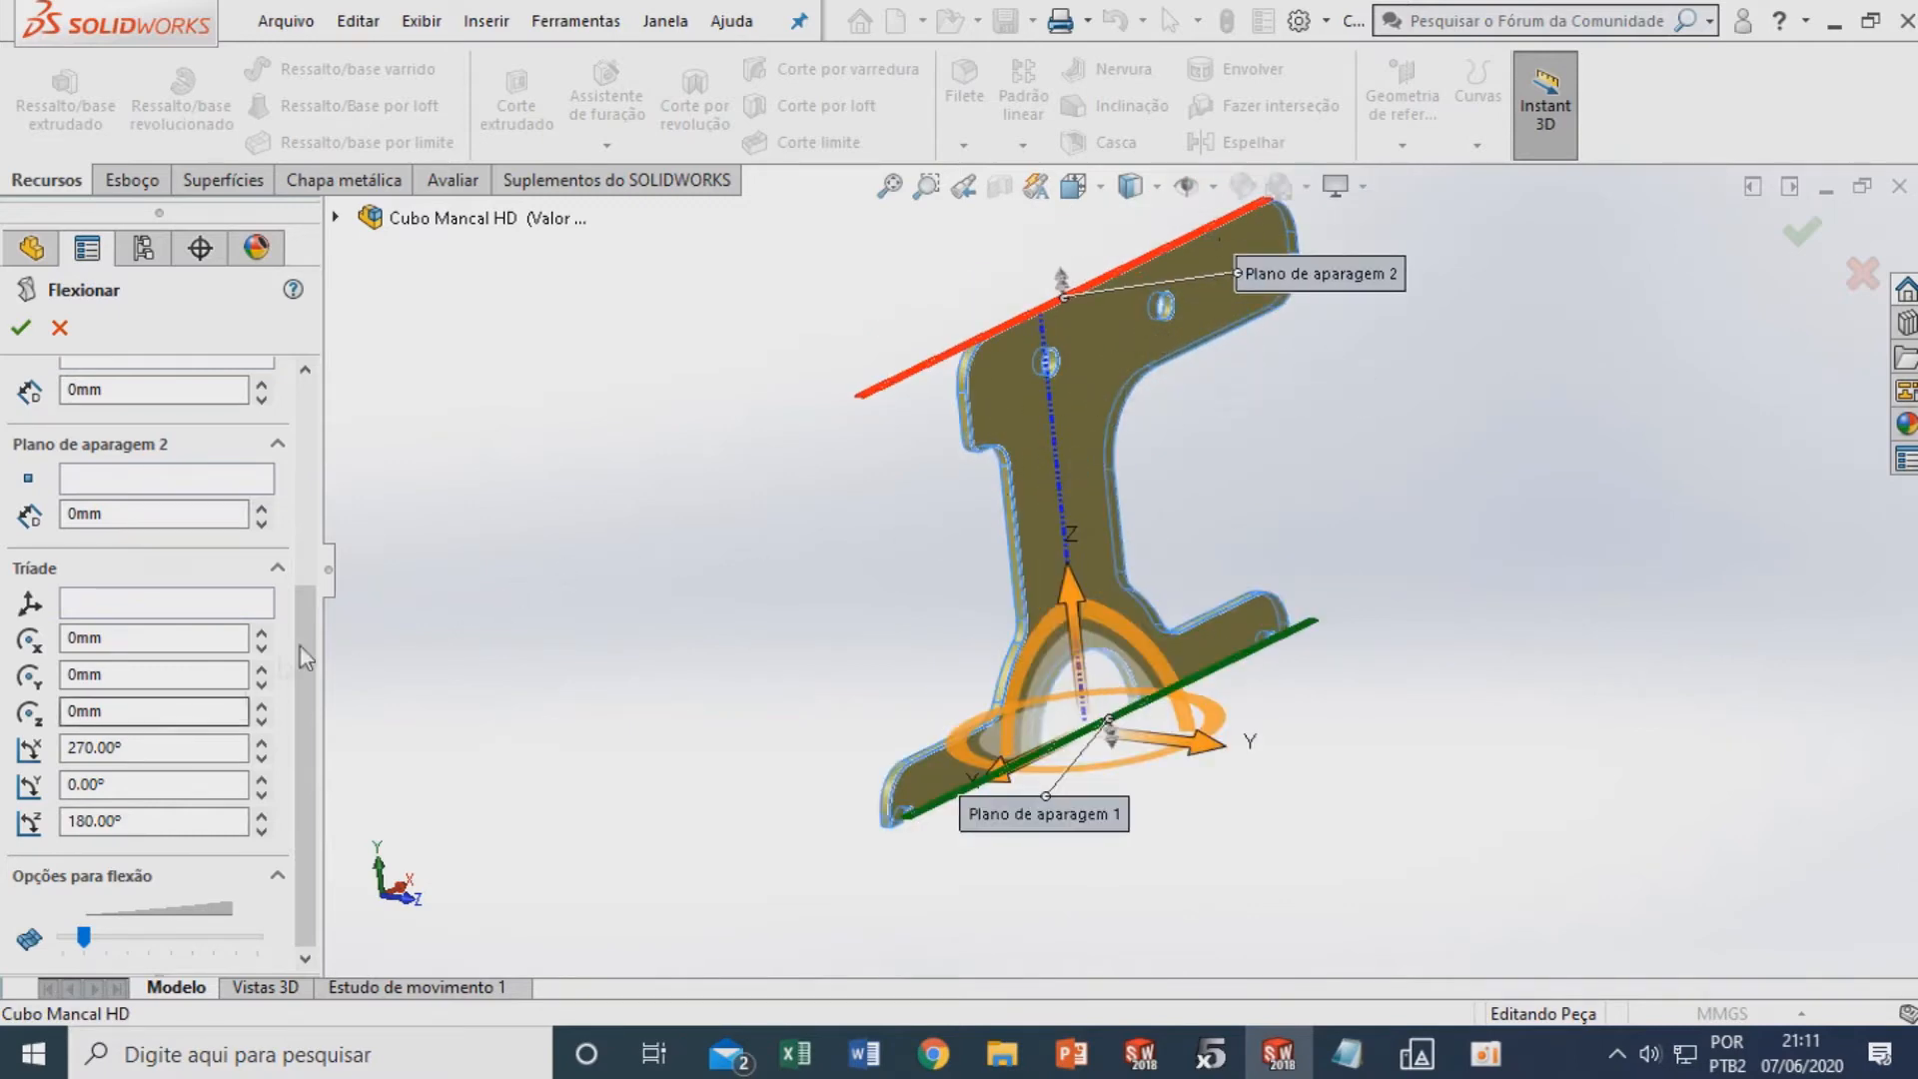
Set the trim distance to 25.5 mm for trim plane 1 and 20 mm for trim plane 2
scroll(130, 664, "up", 5)
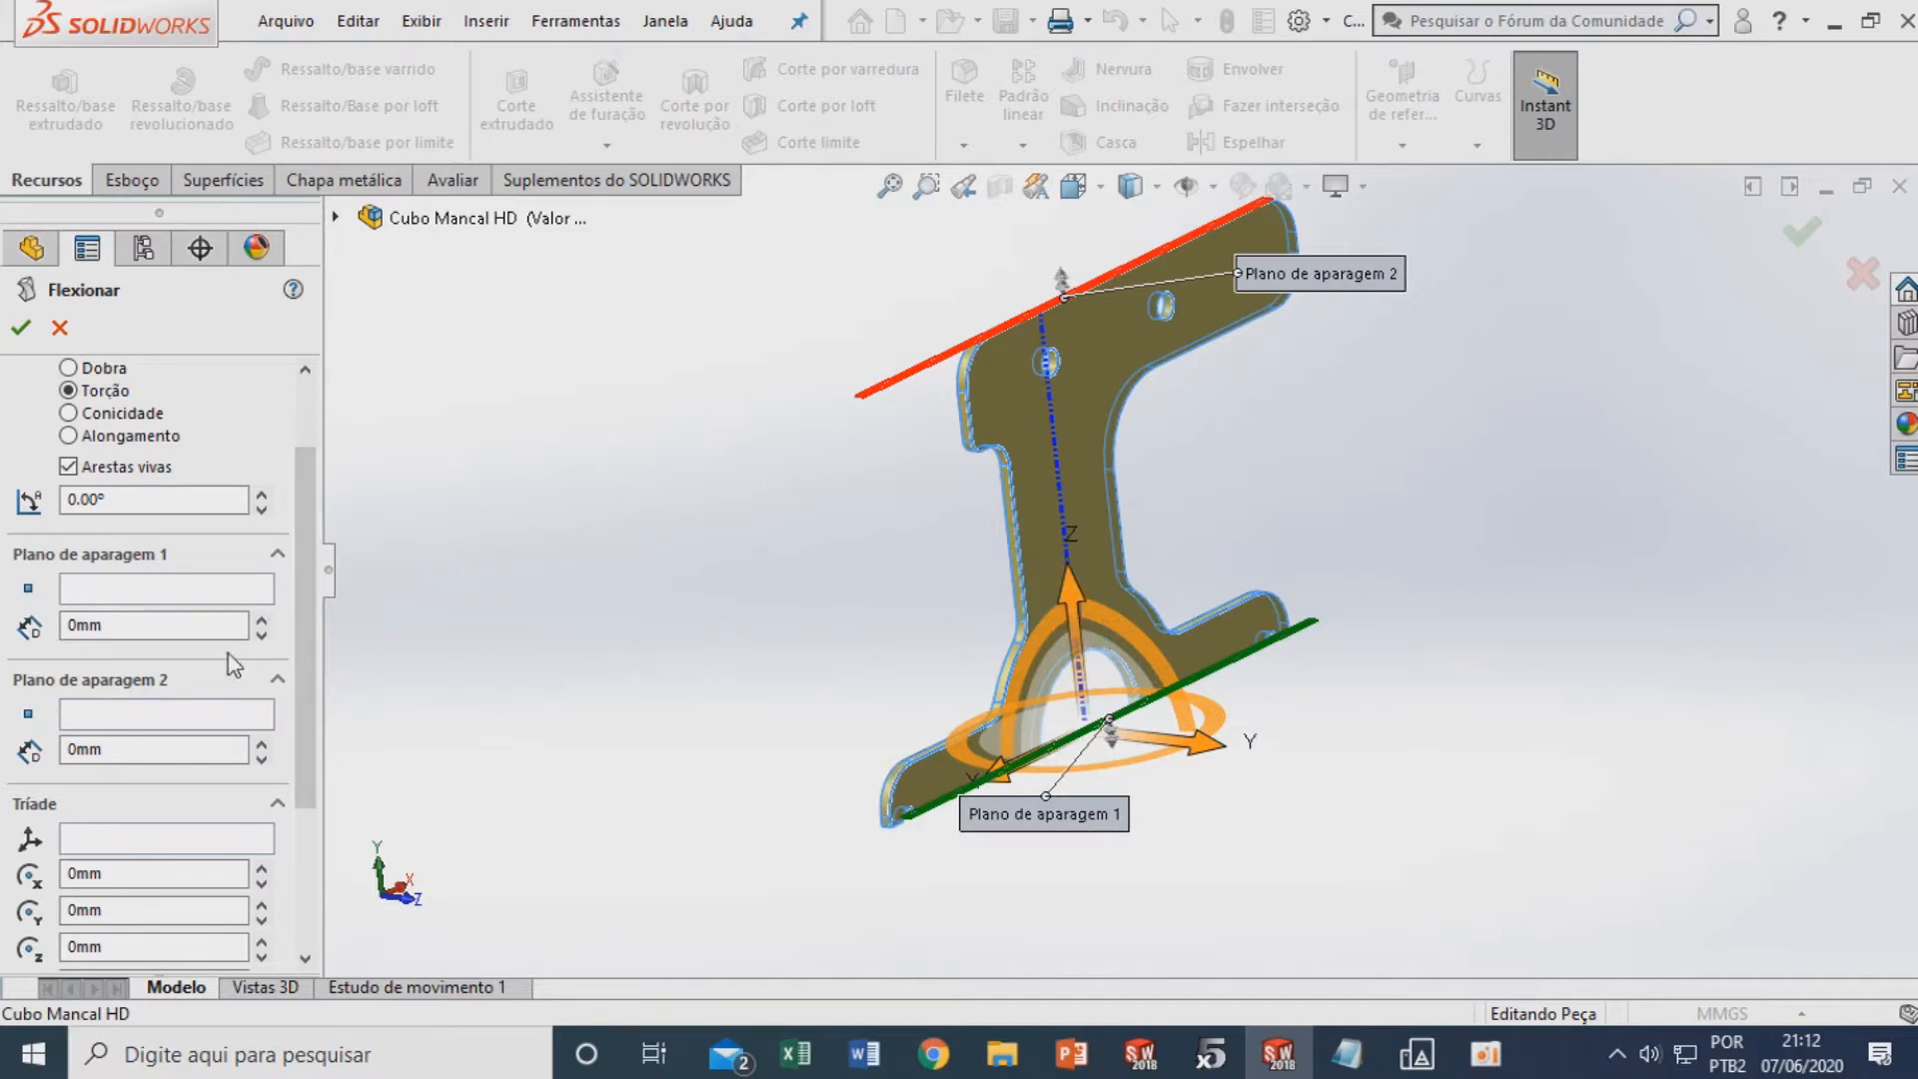
left_click_drag(147, 634, 12, 639)
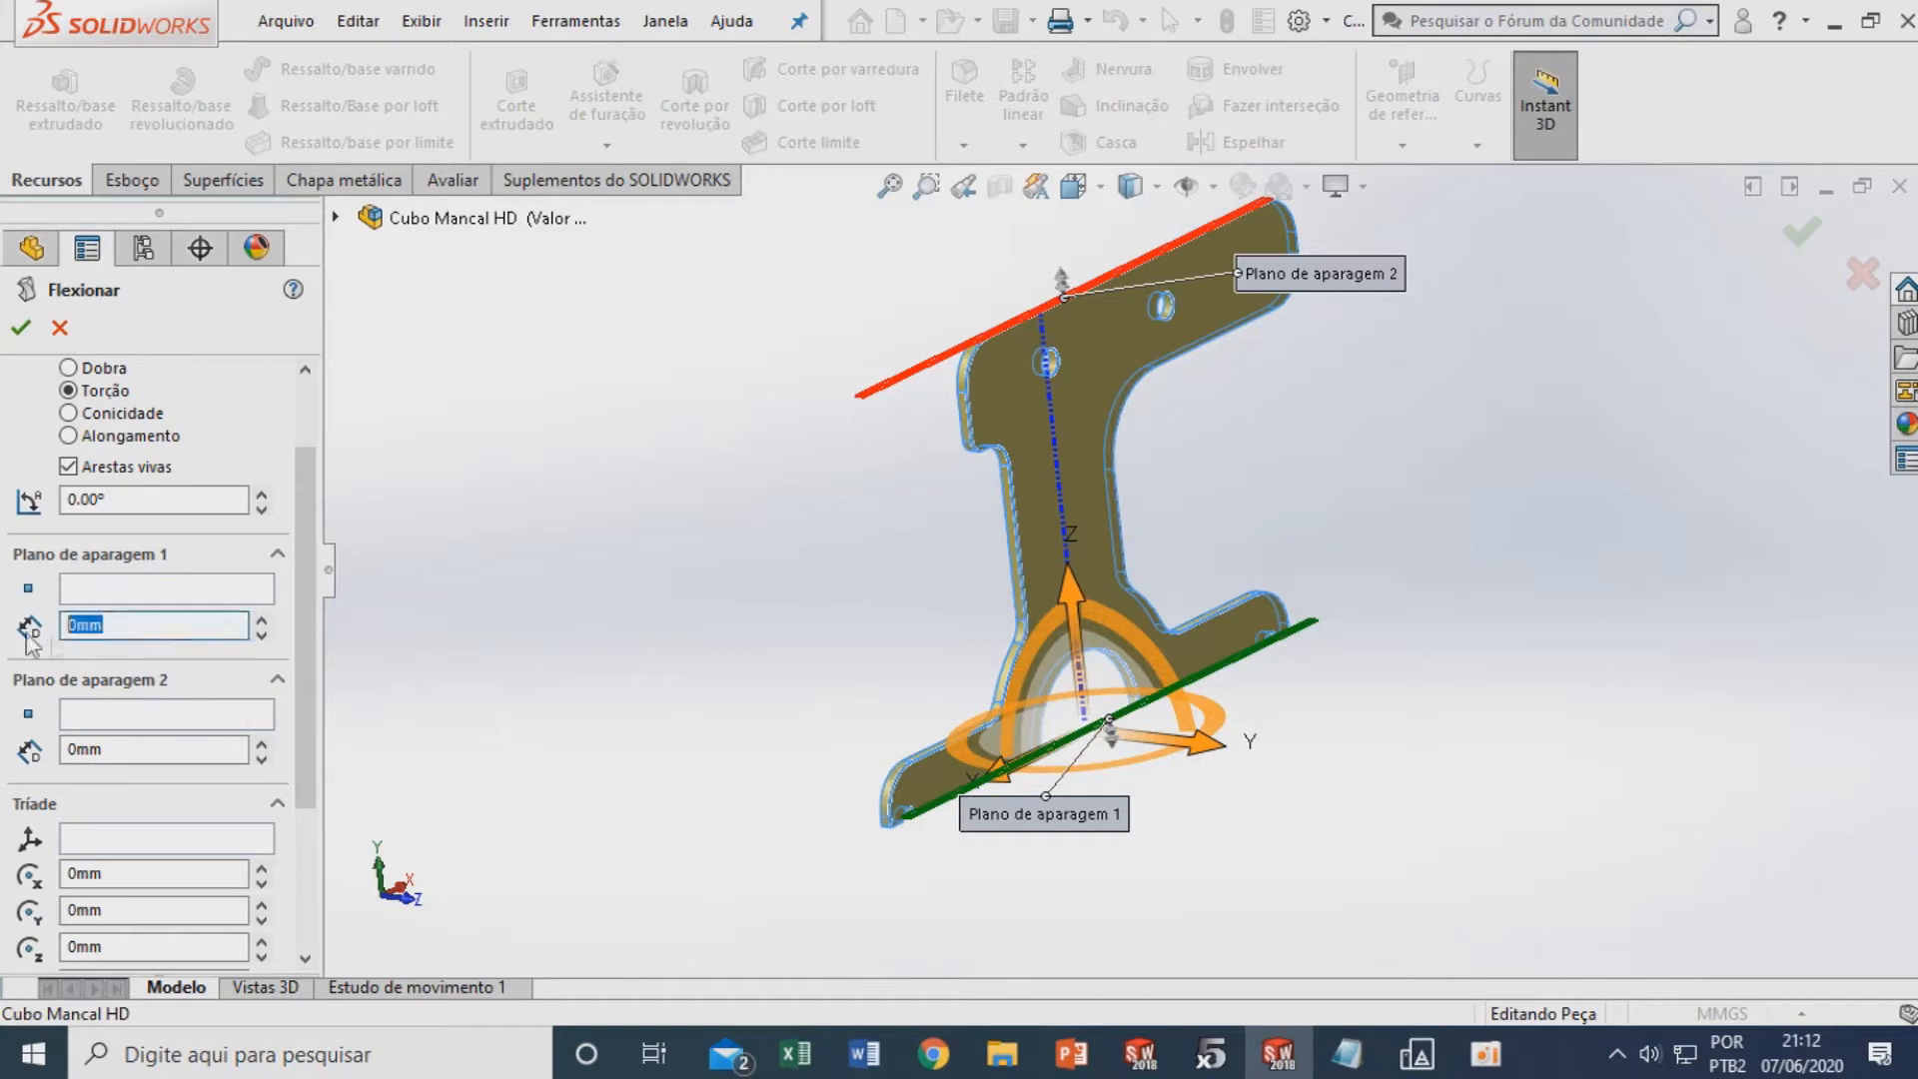
type("25.5")
key("Return")
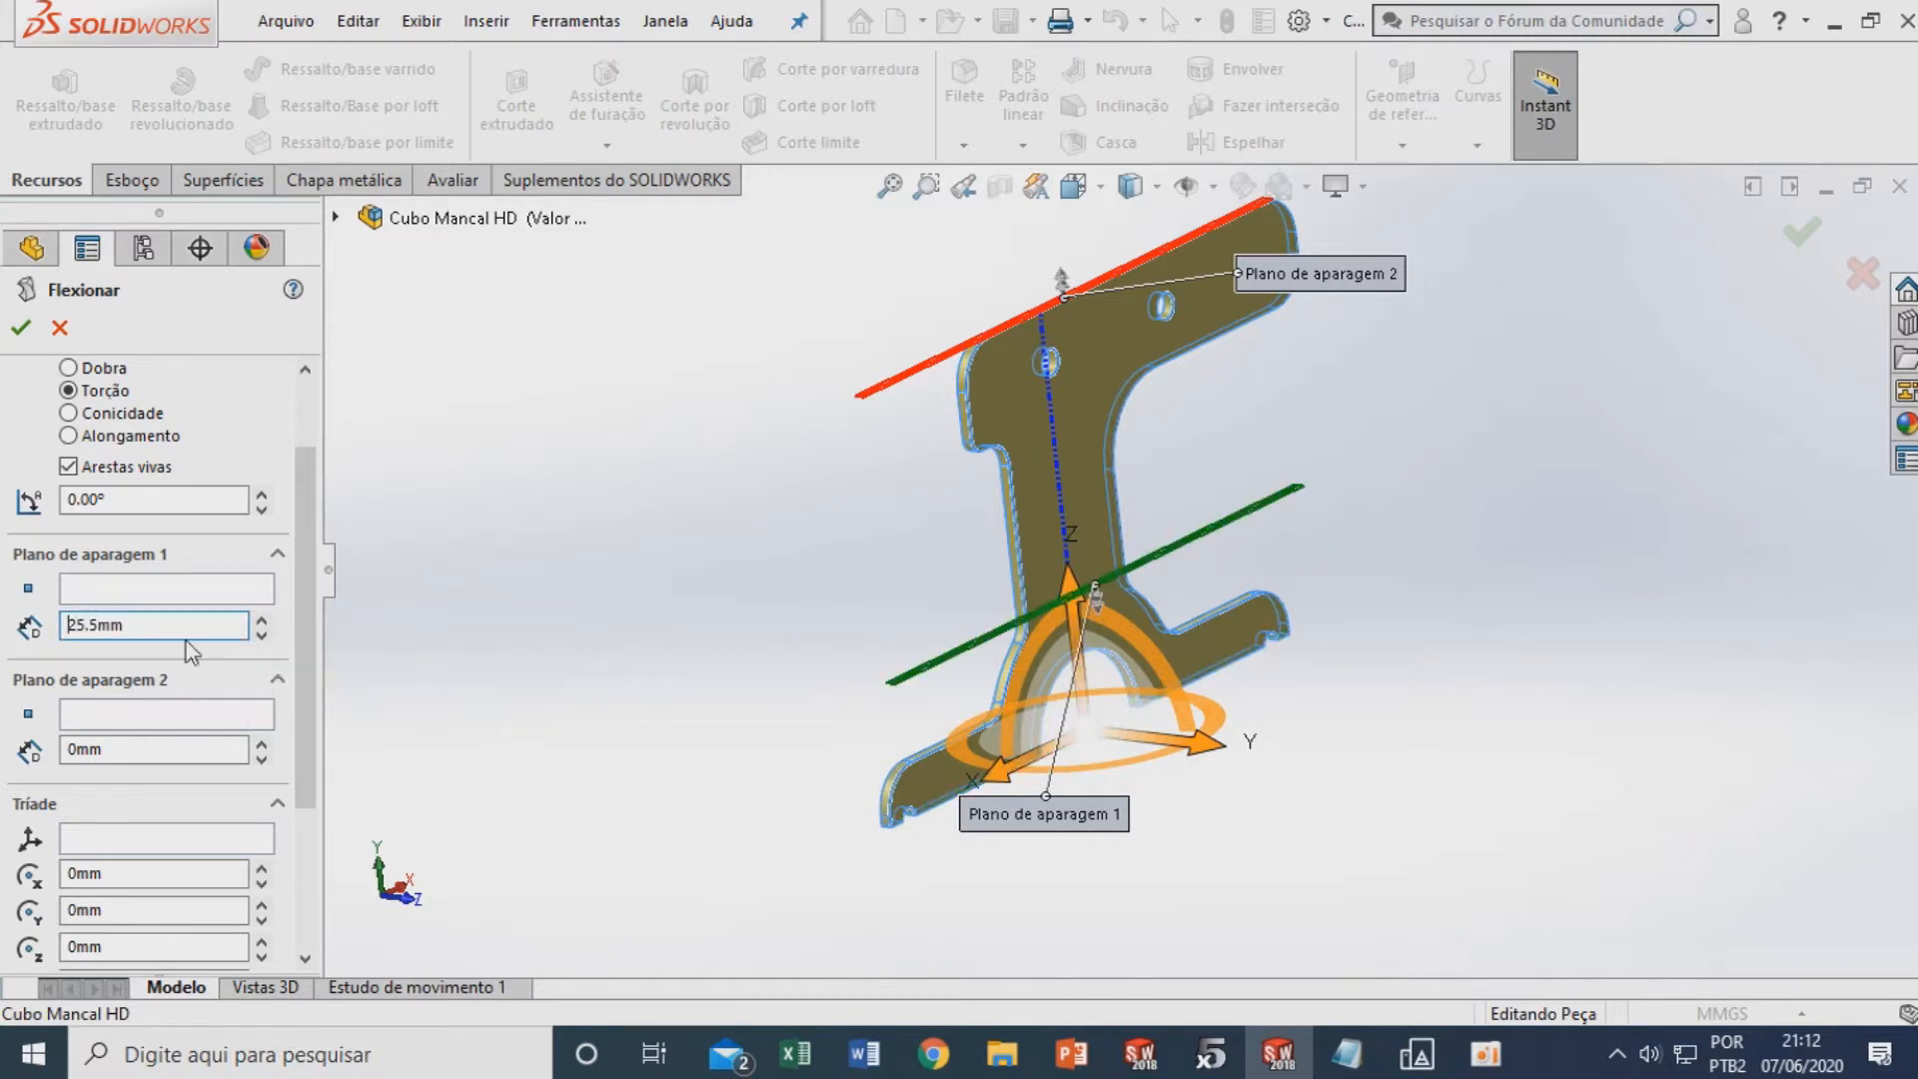
double_click(137, 749)
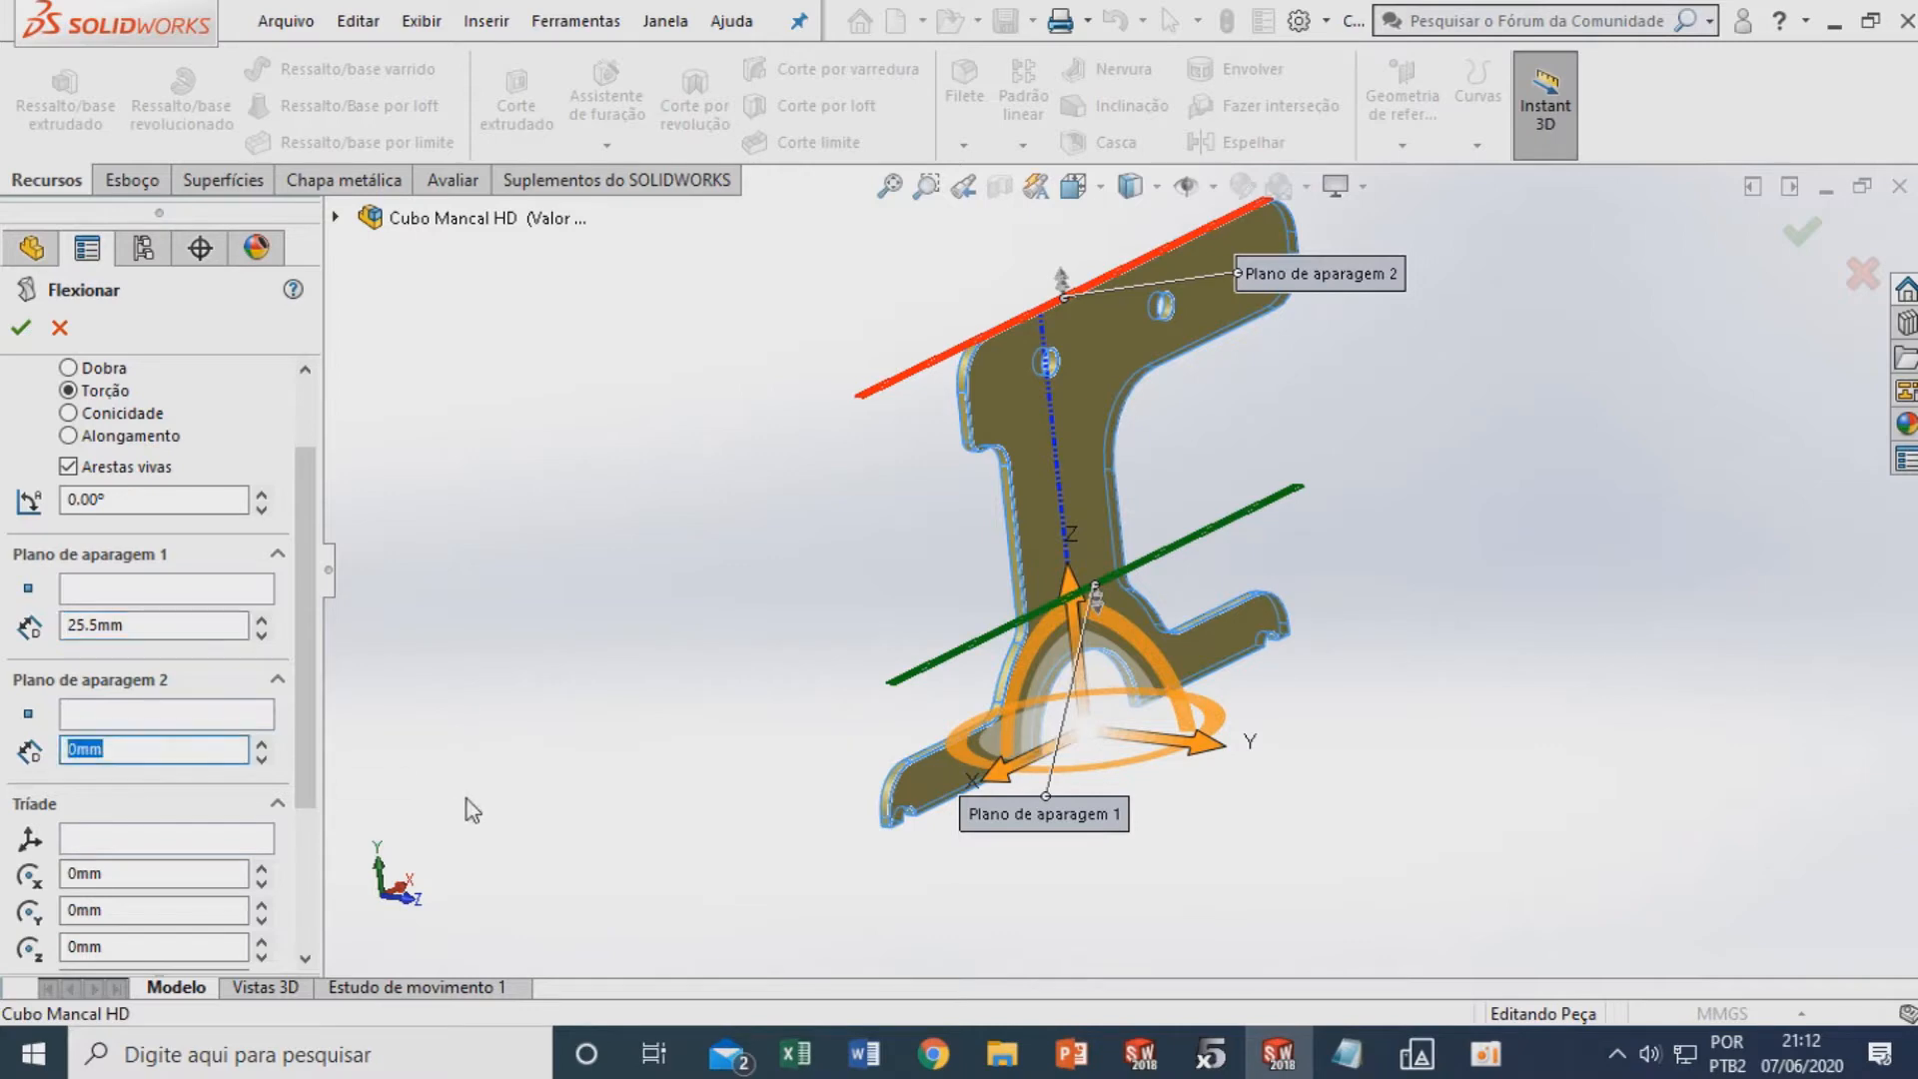
type("20")
key("Return")
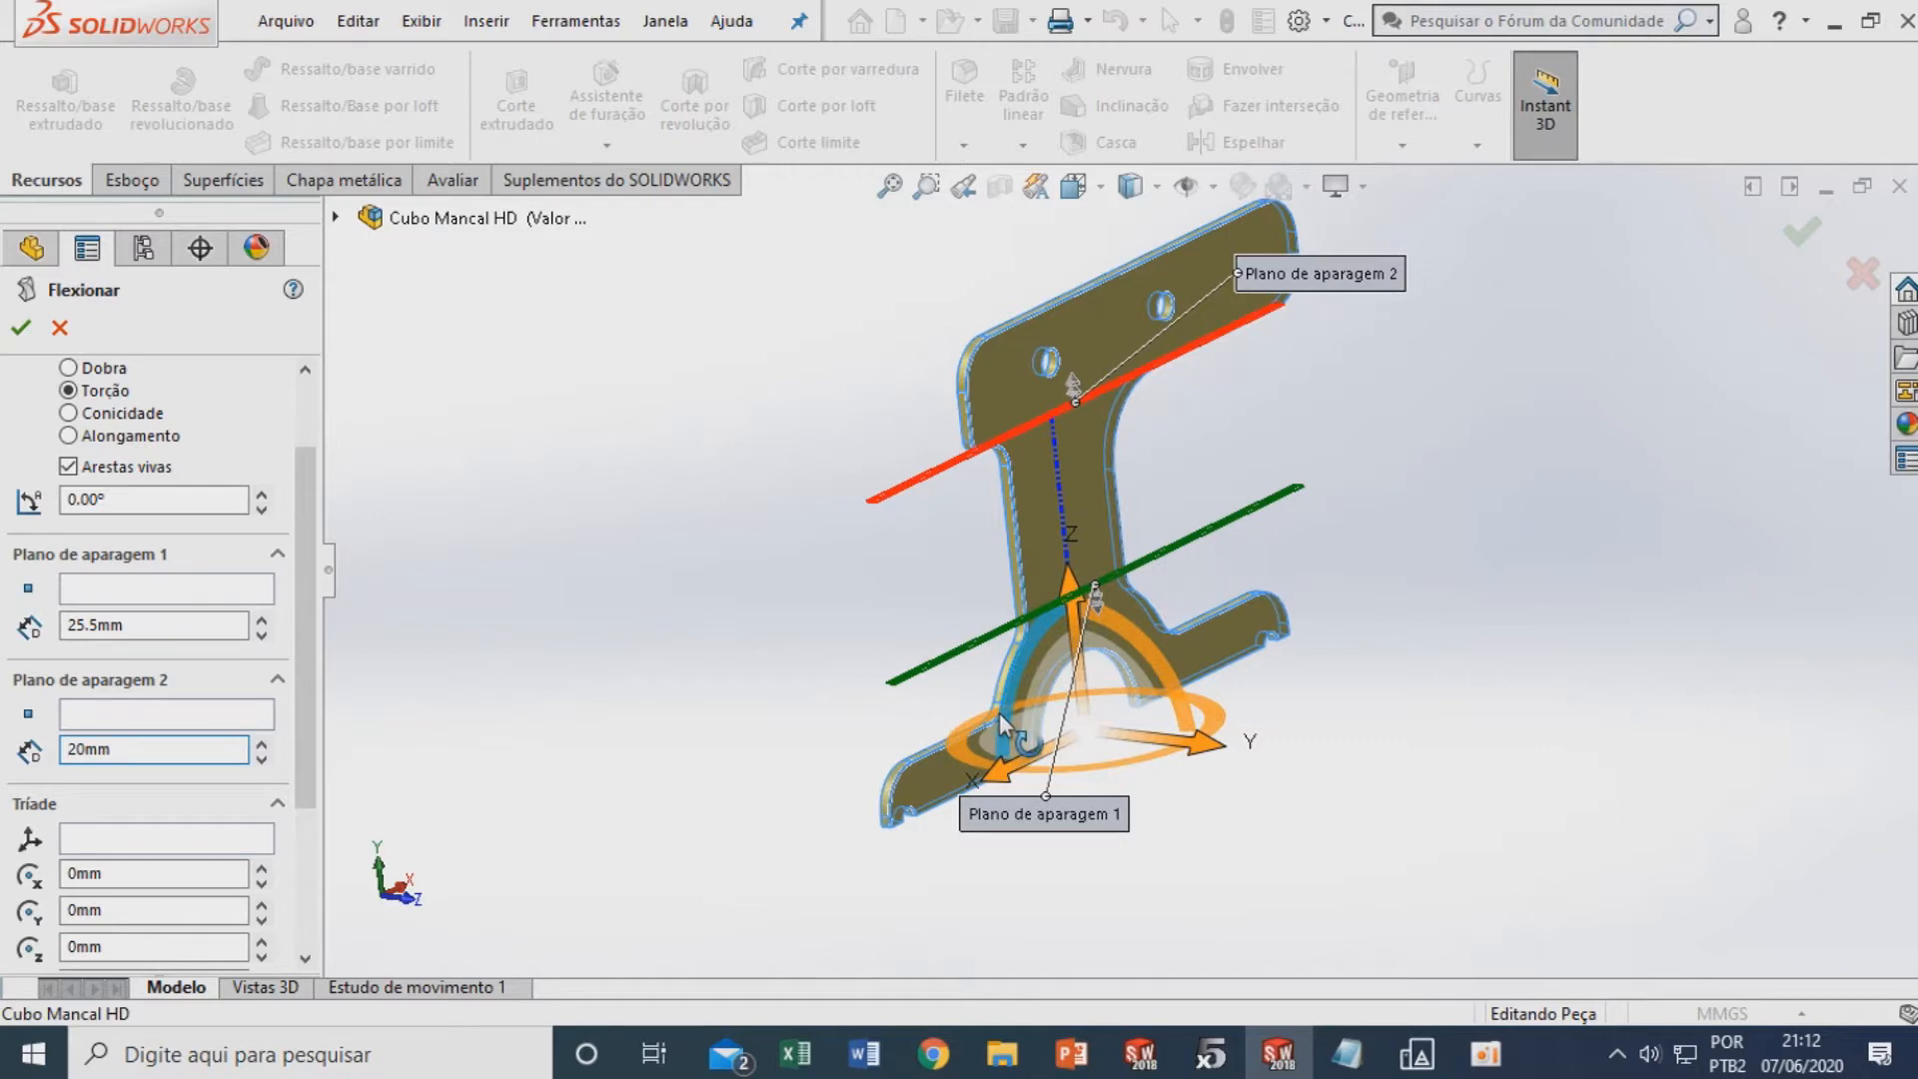
Move the triad up to trim plane 1 by setting its Y rotation origin to 25.5 mm
key("ctrl+1")
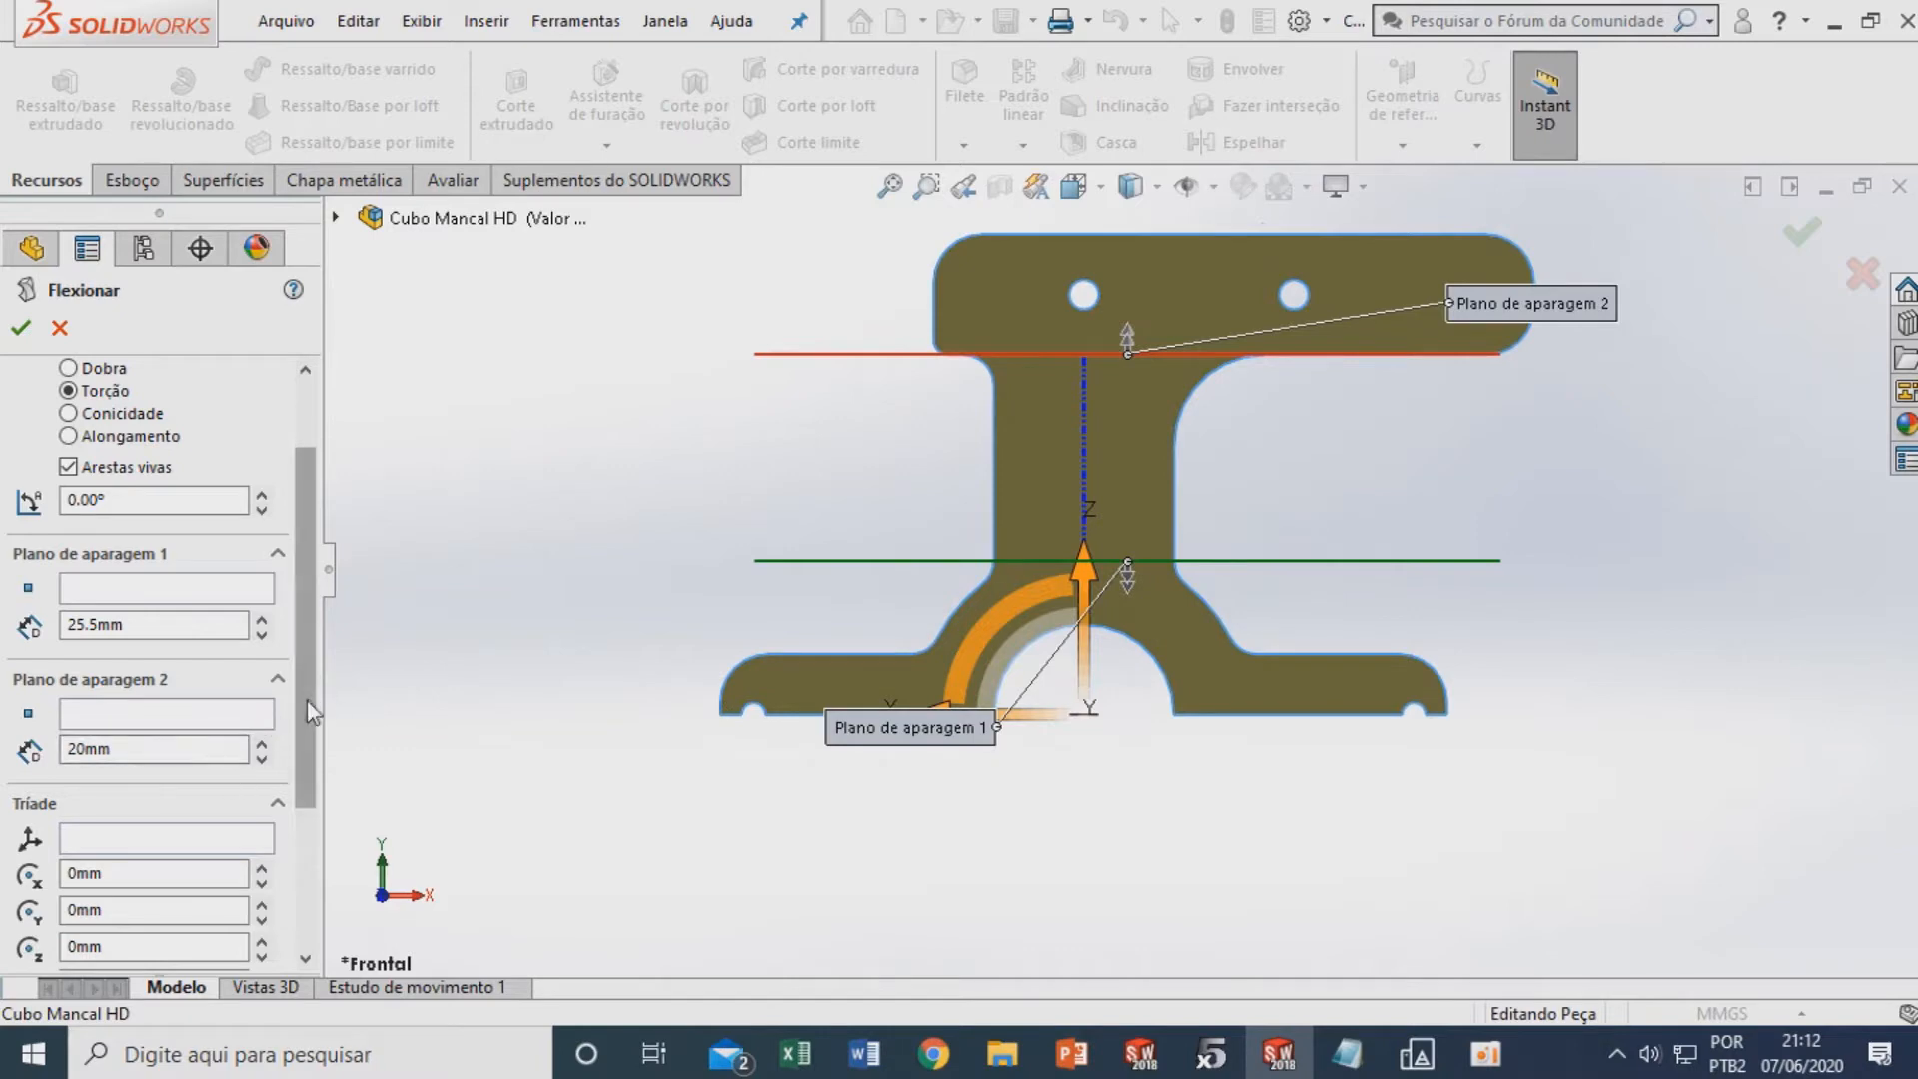
scroll(309, 739, "down", 2)
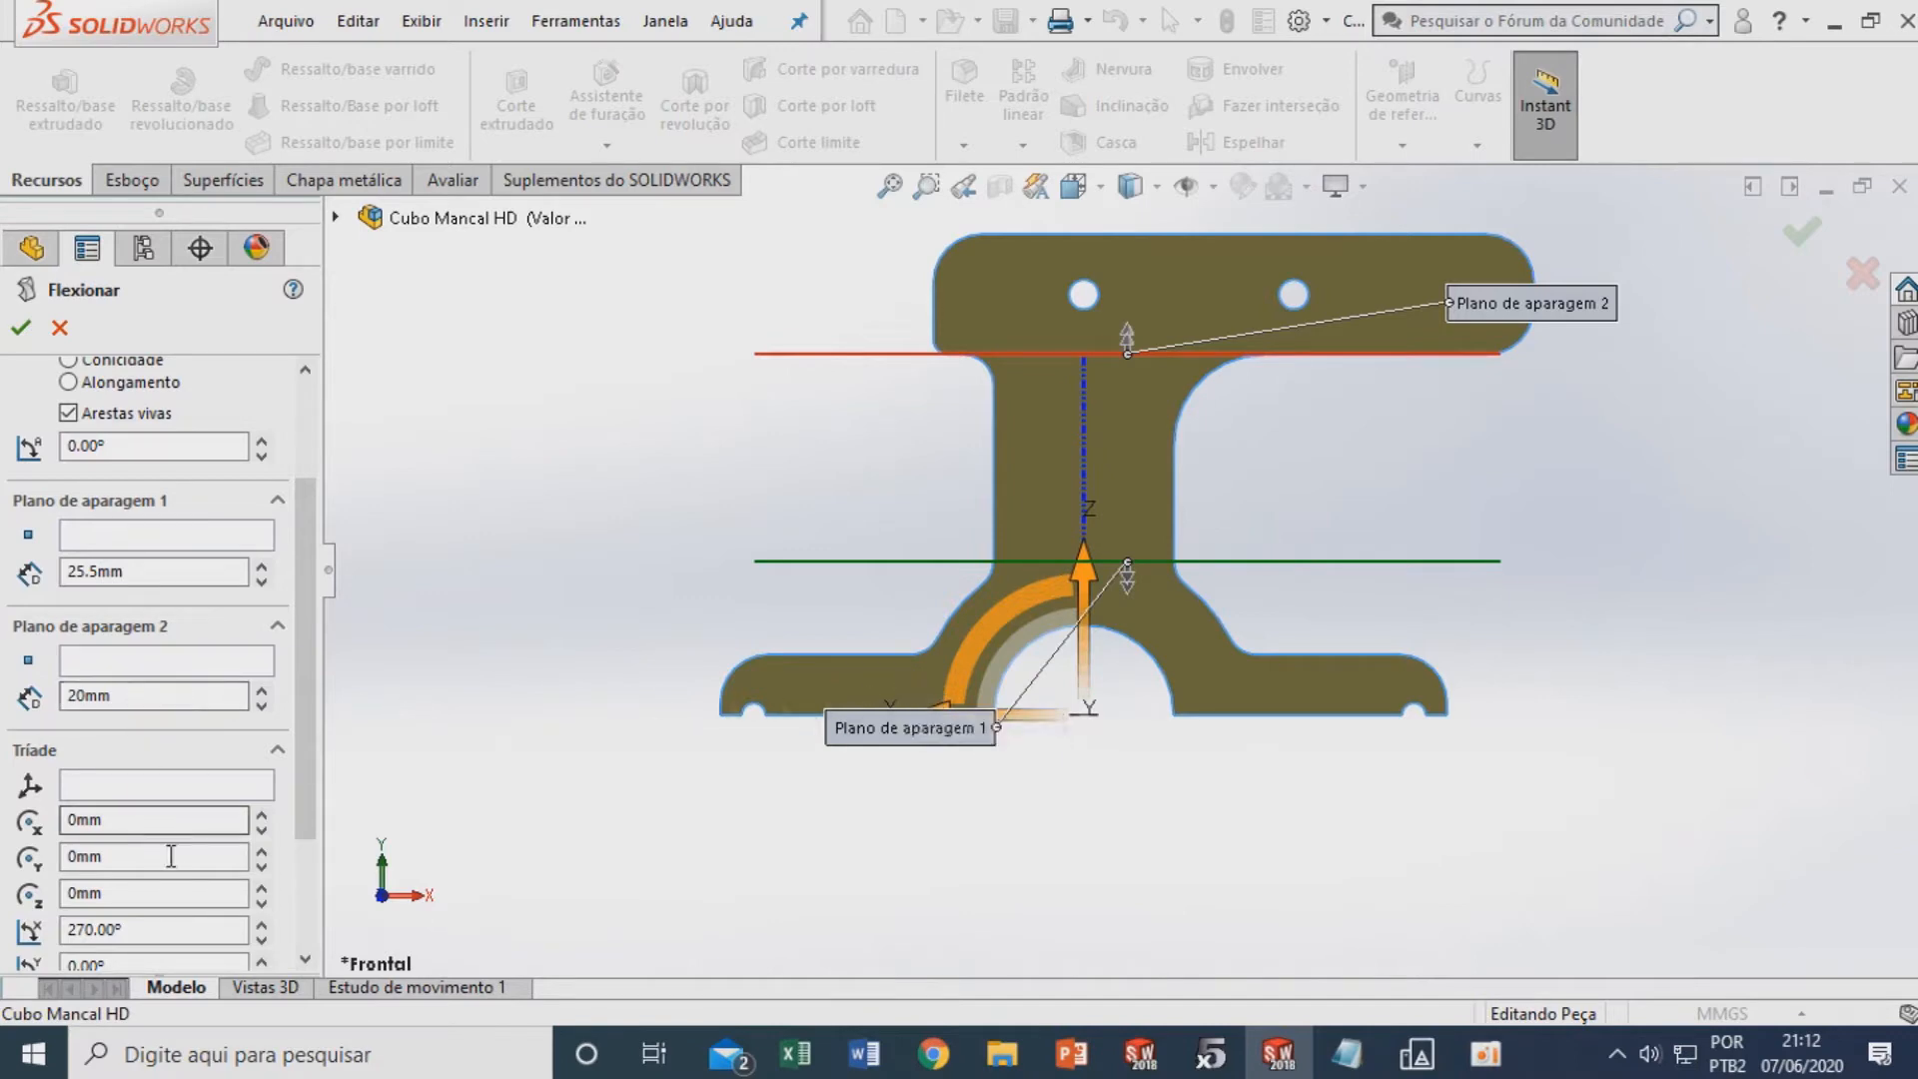
left_click_drag(1086, 659, 1094, 533)
left_click_drag(141, 850, 4, 861)
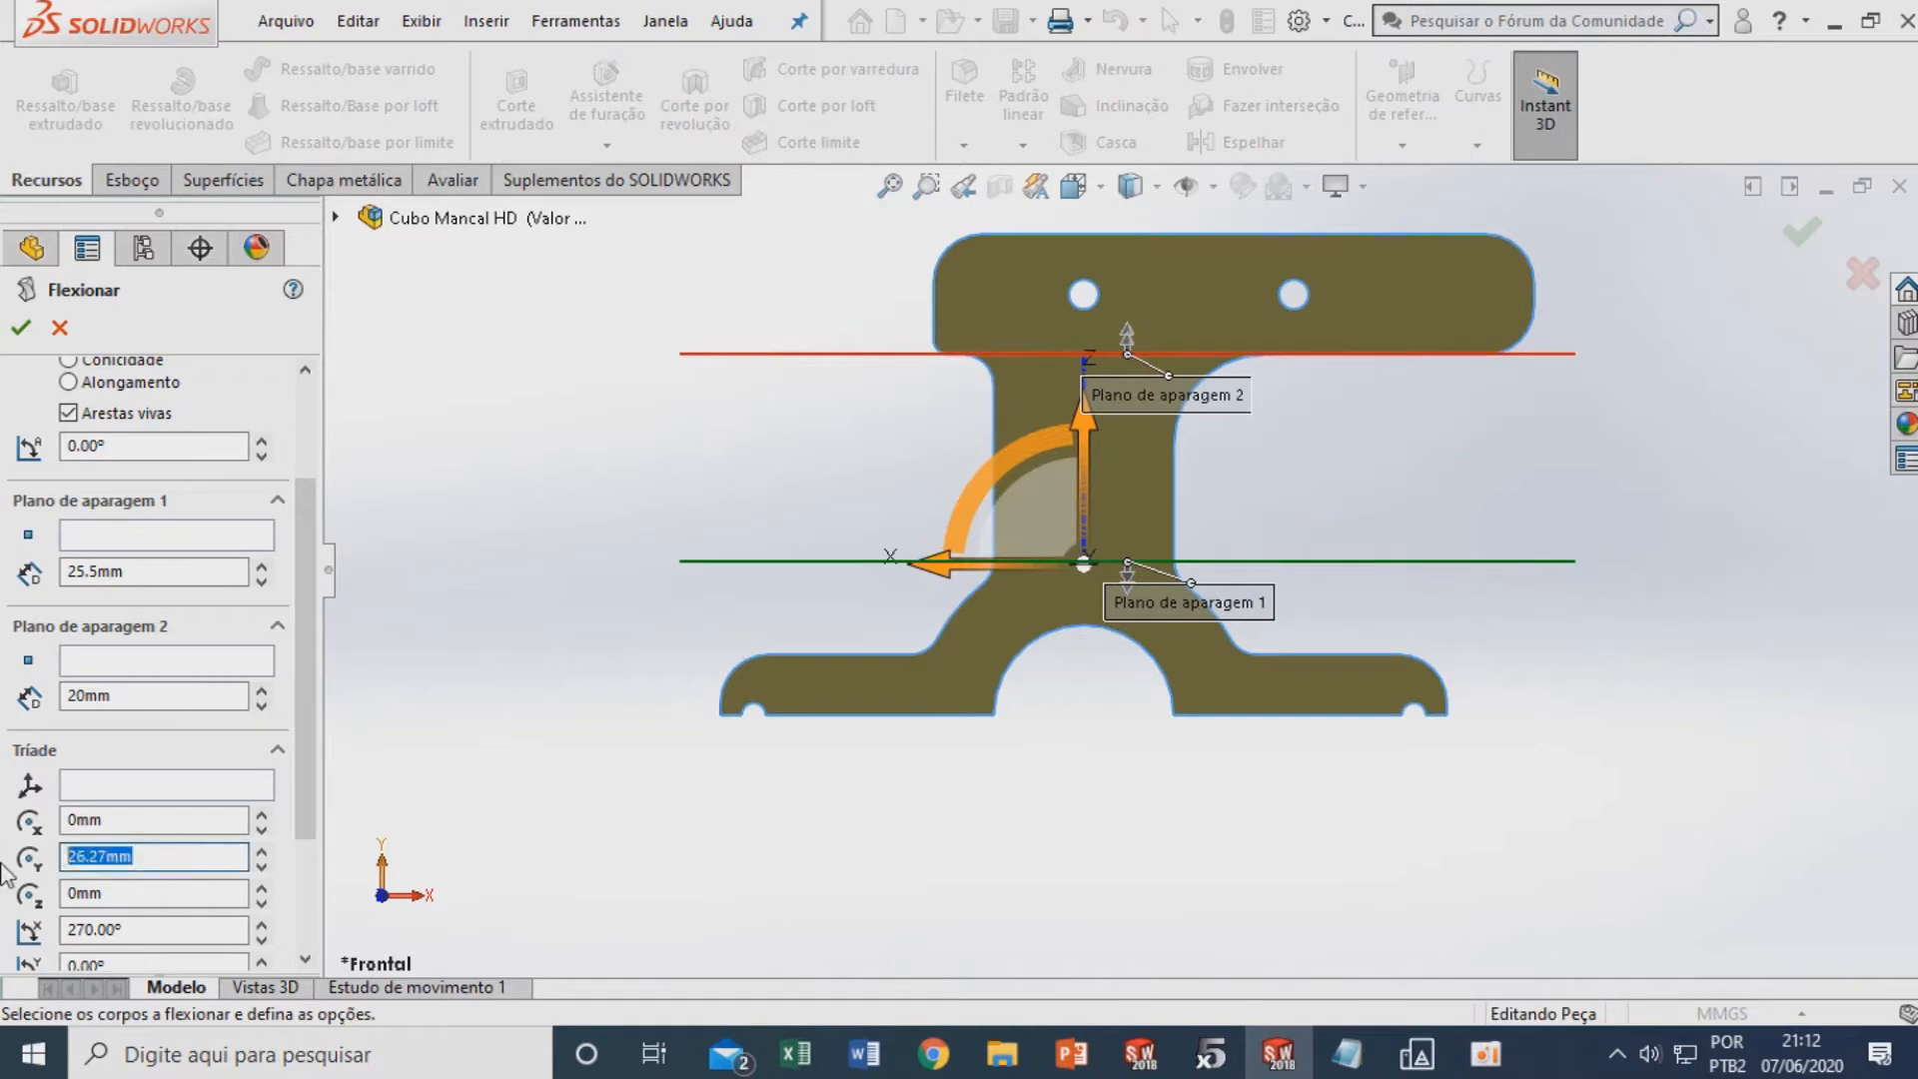
type("25")
key("Return")
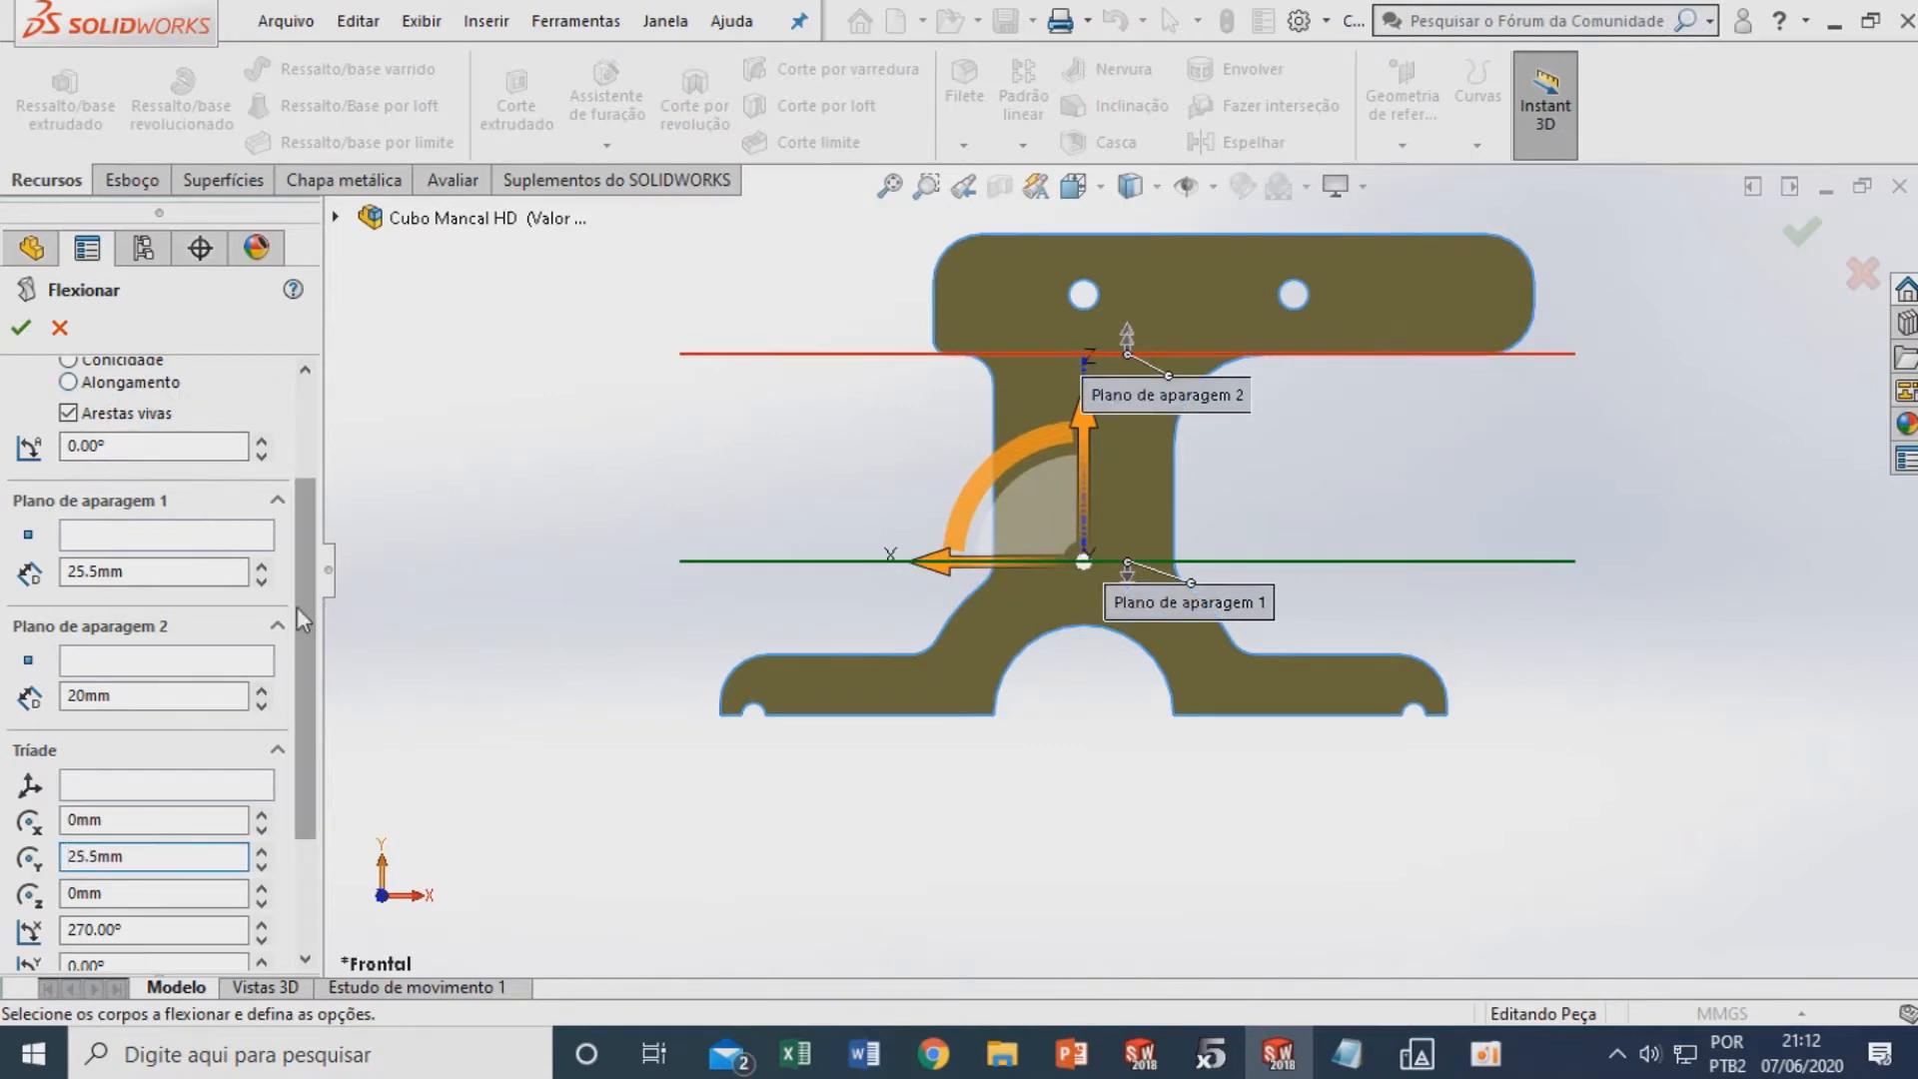
Set the flex twist angle to 41.7°
left_click_drag(310, 574, 313, 461)
left_click_drag(105, 611, 4, 610)
type("41.7")
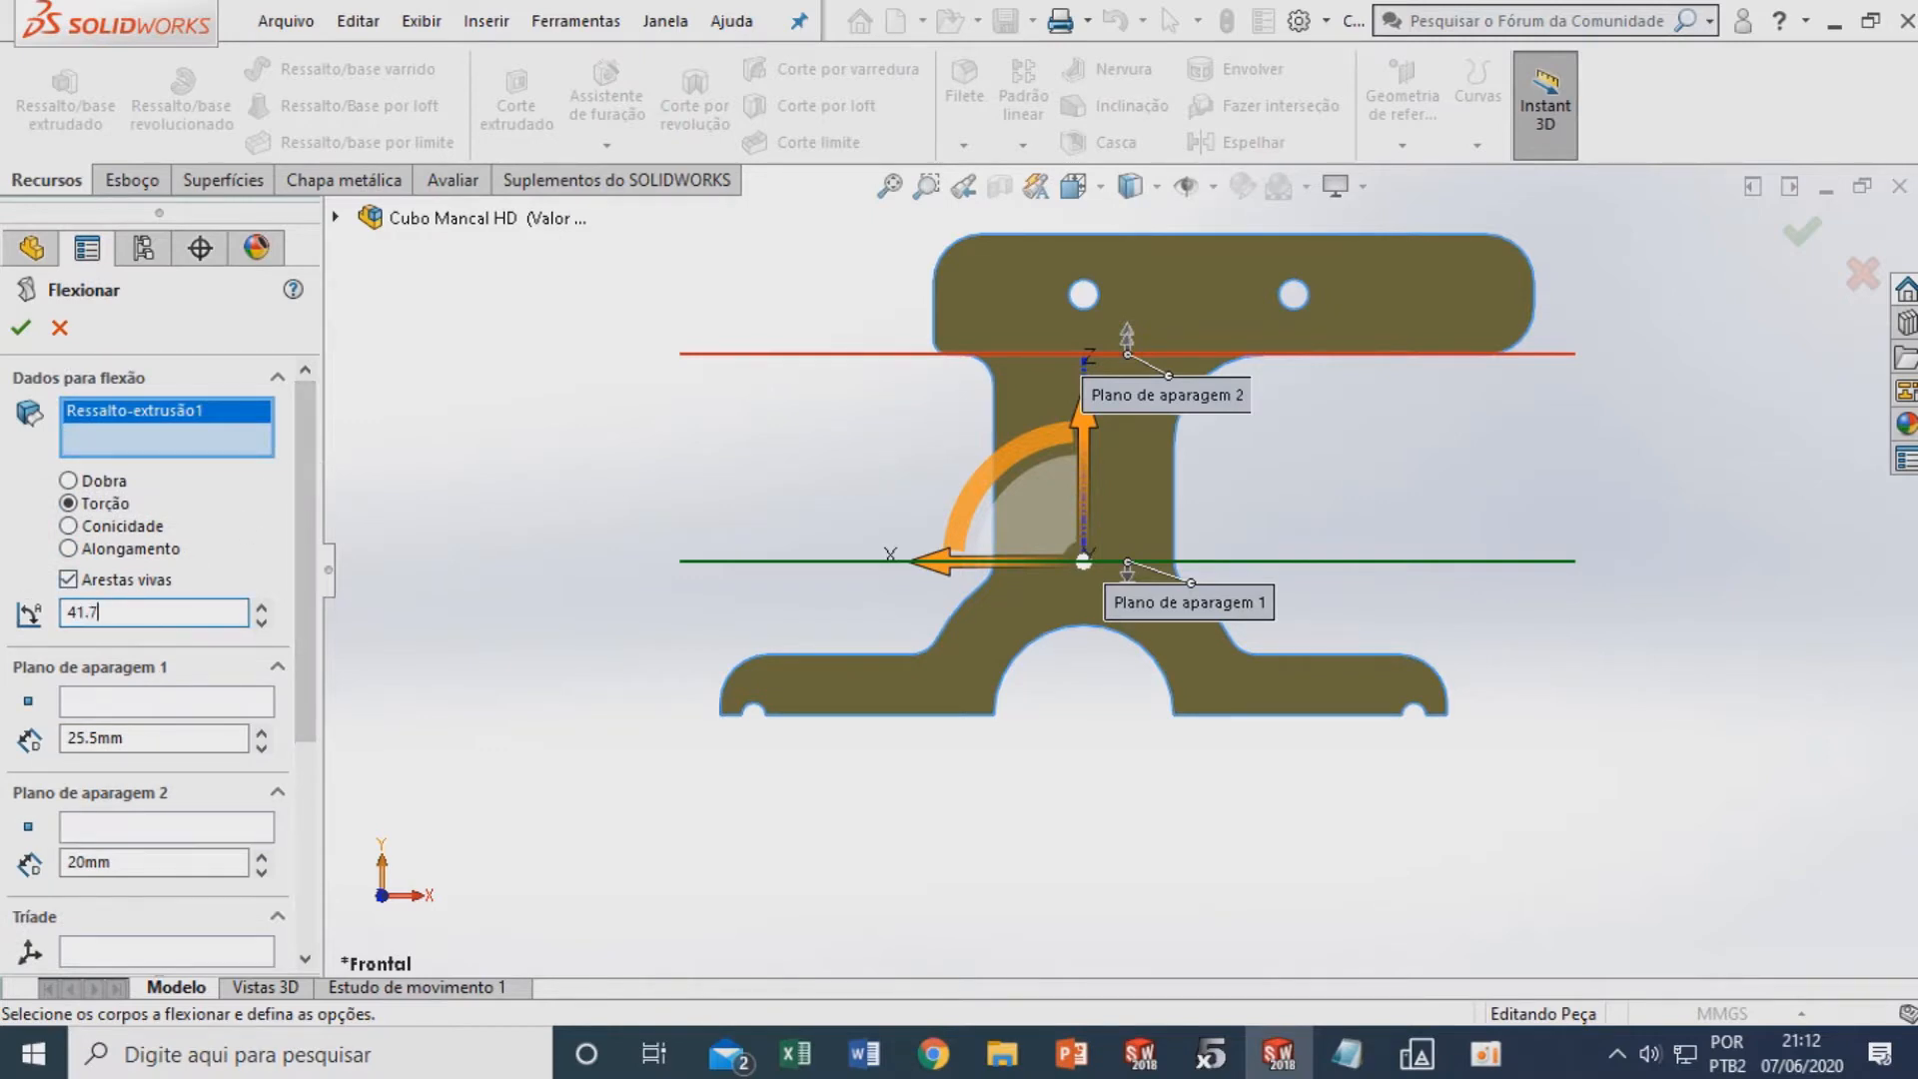
Raise the flex accuracy to its maximum and accept the twist of the hub arm
left_click_drag(315, 664, 317, 869)
middle_click_drag(613, 573, 698, 629)
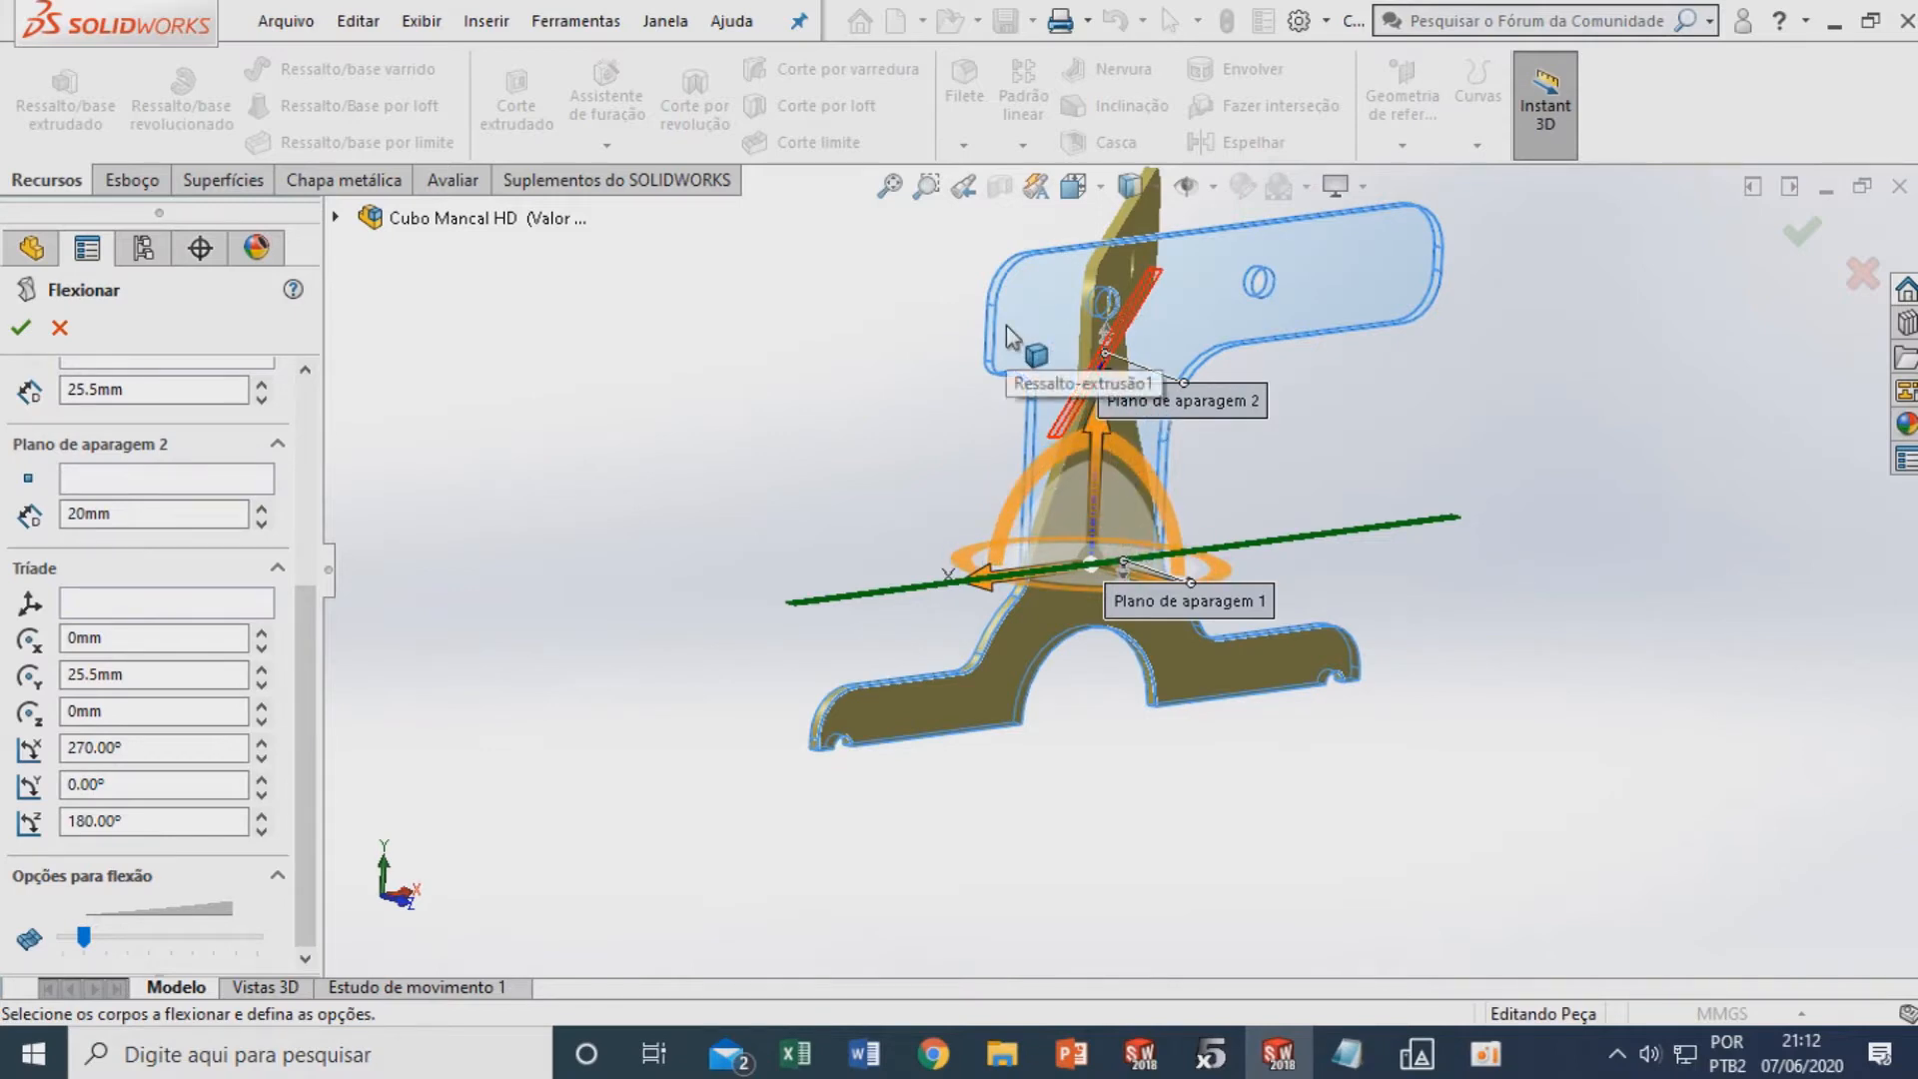
left_click_drag(84, 938, 272, 945)
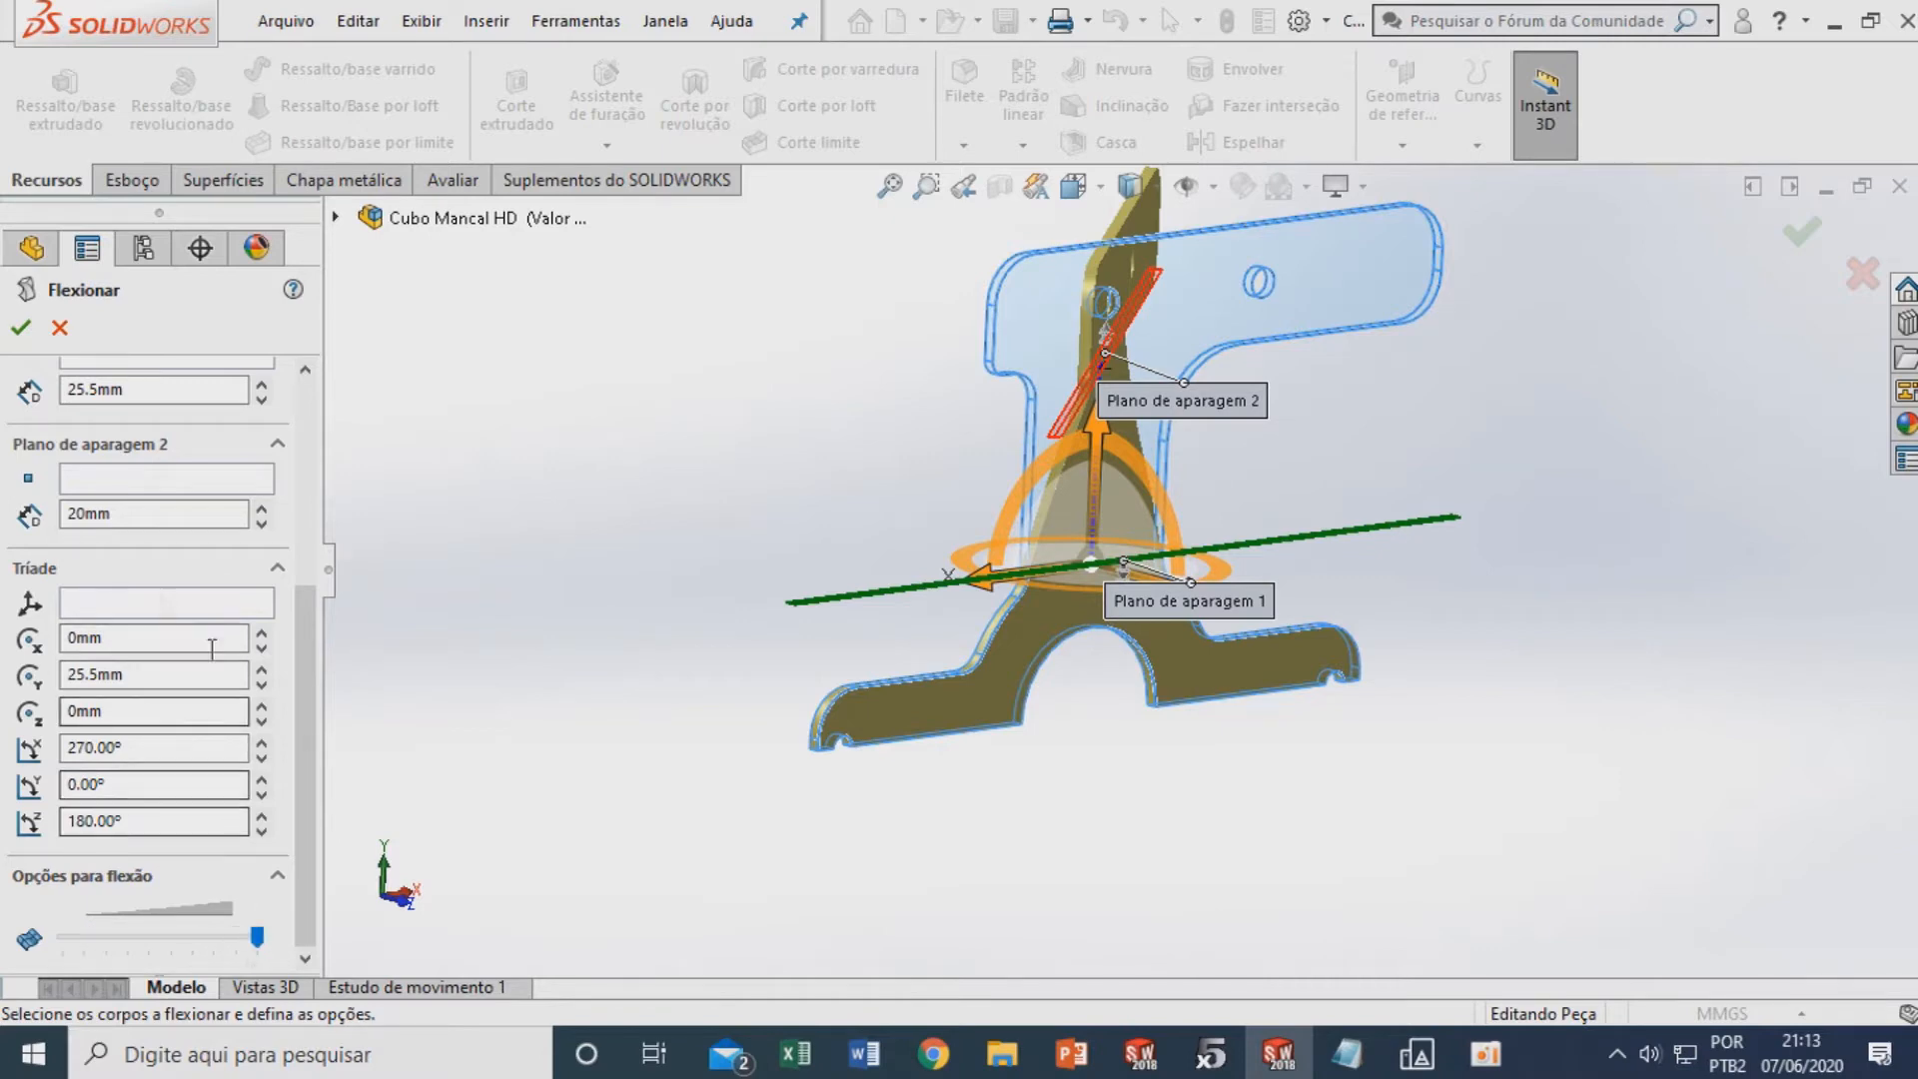
left_click_drag(313, 774, 318, 570)
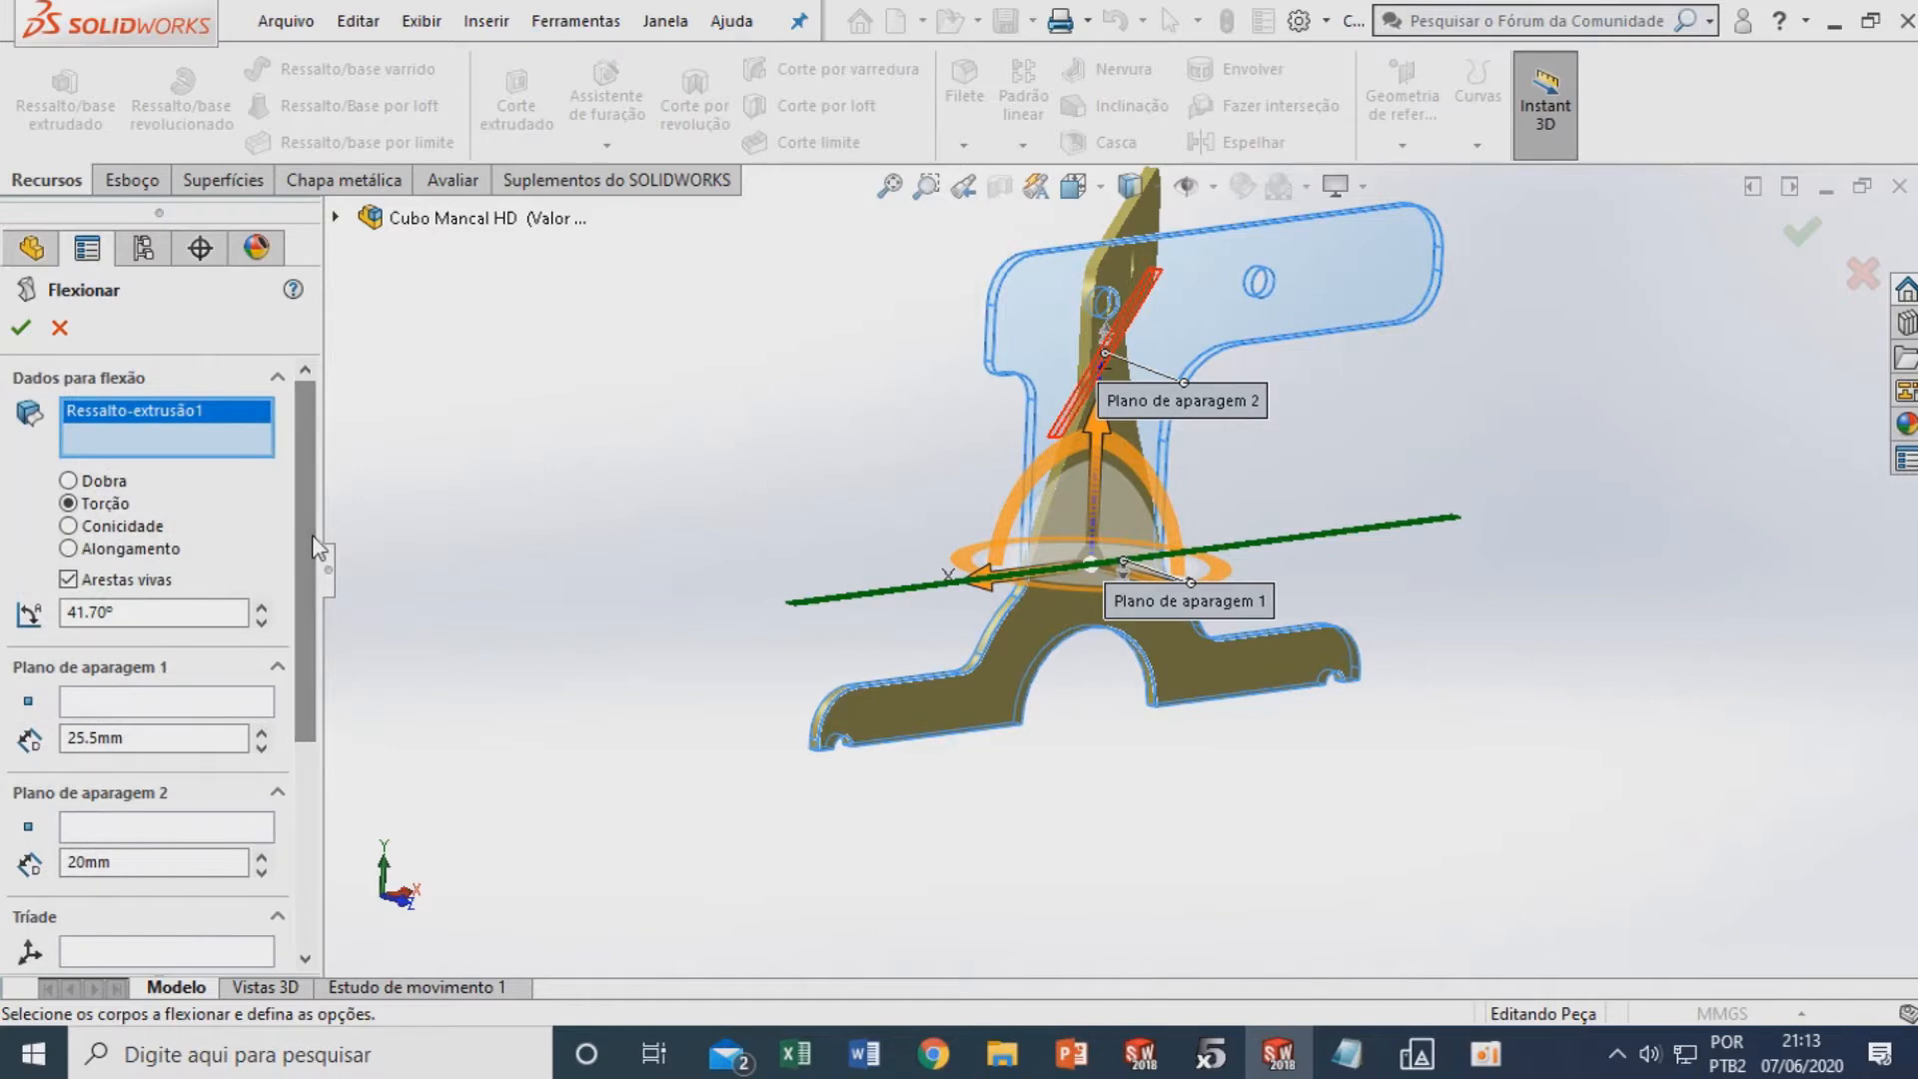
left_click(22, 327)
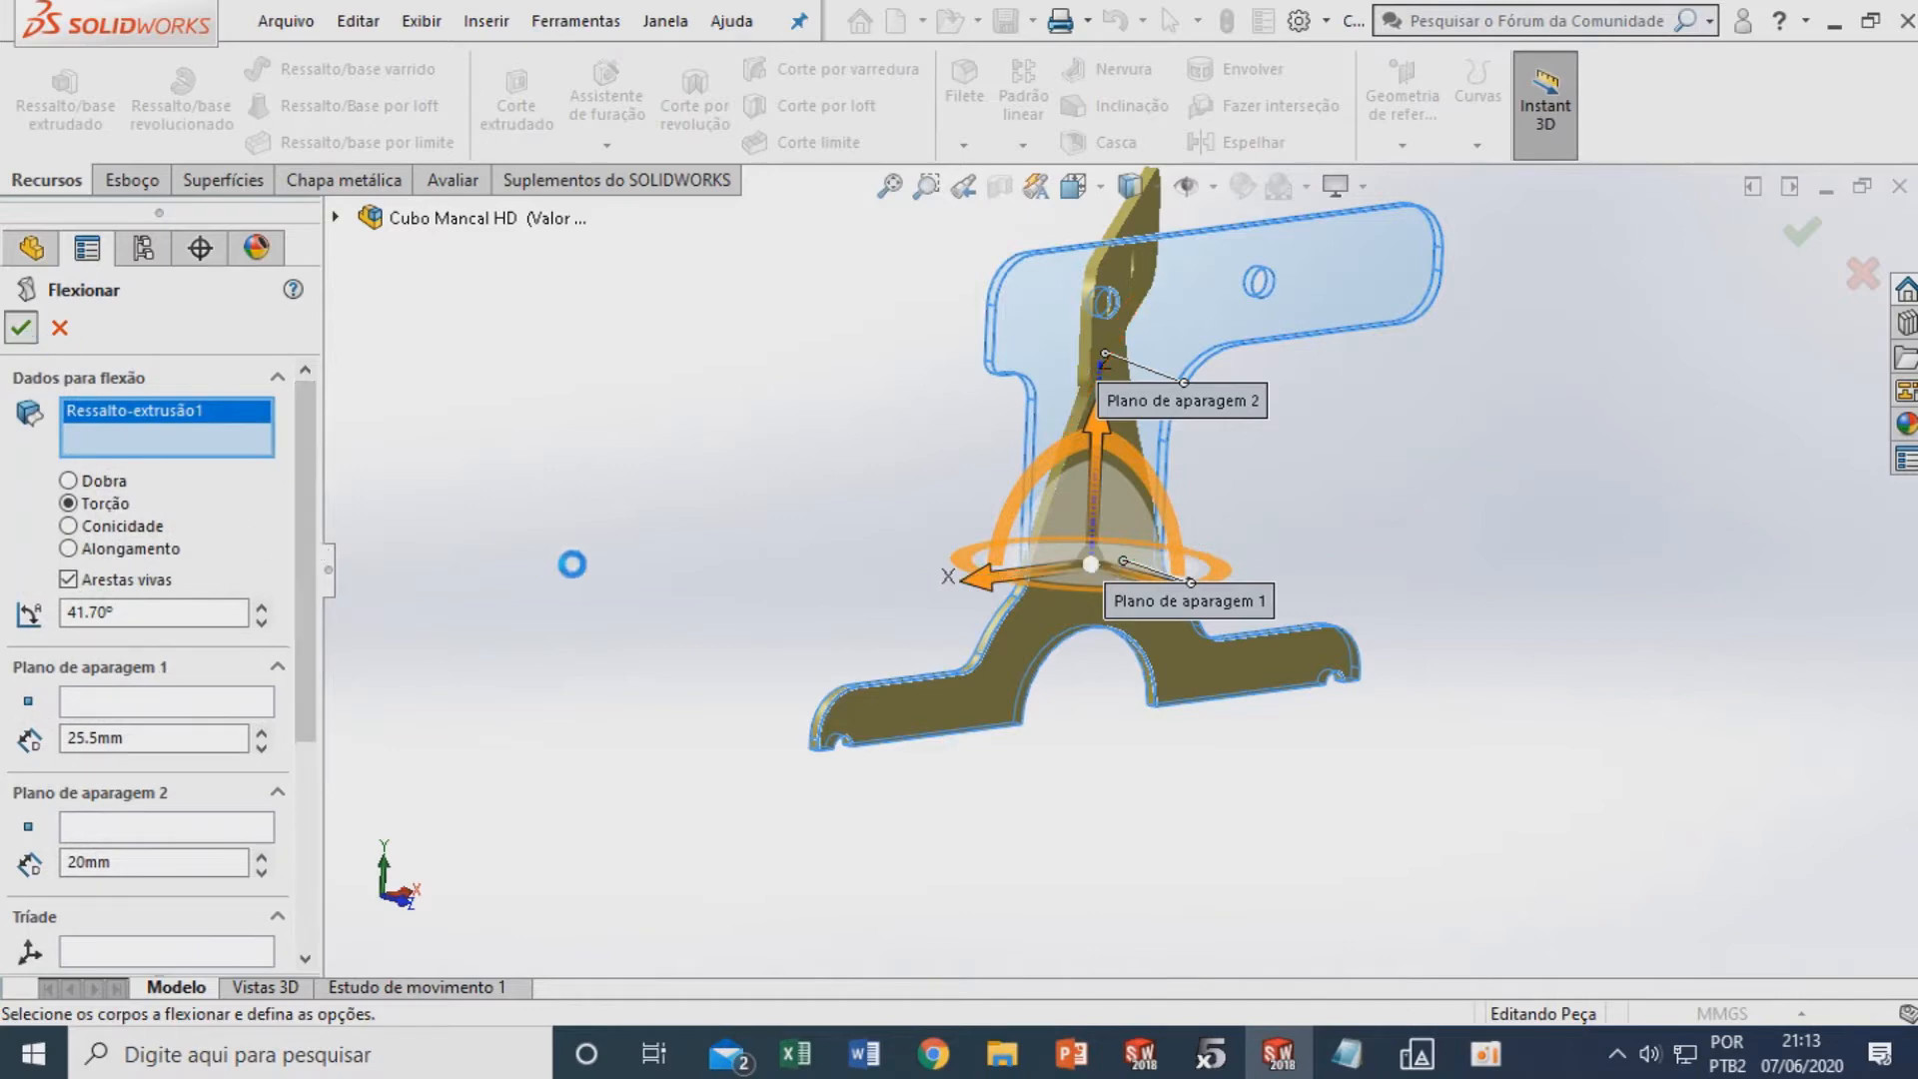
key("ctrl+7")
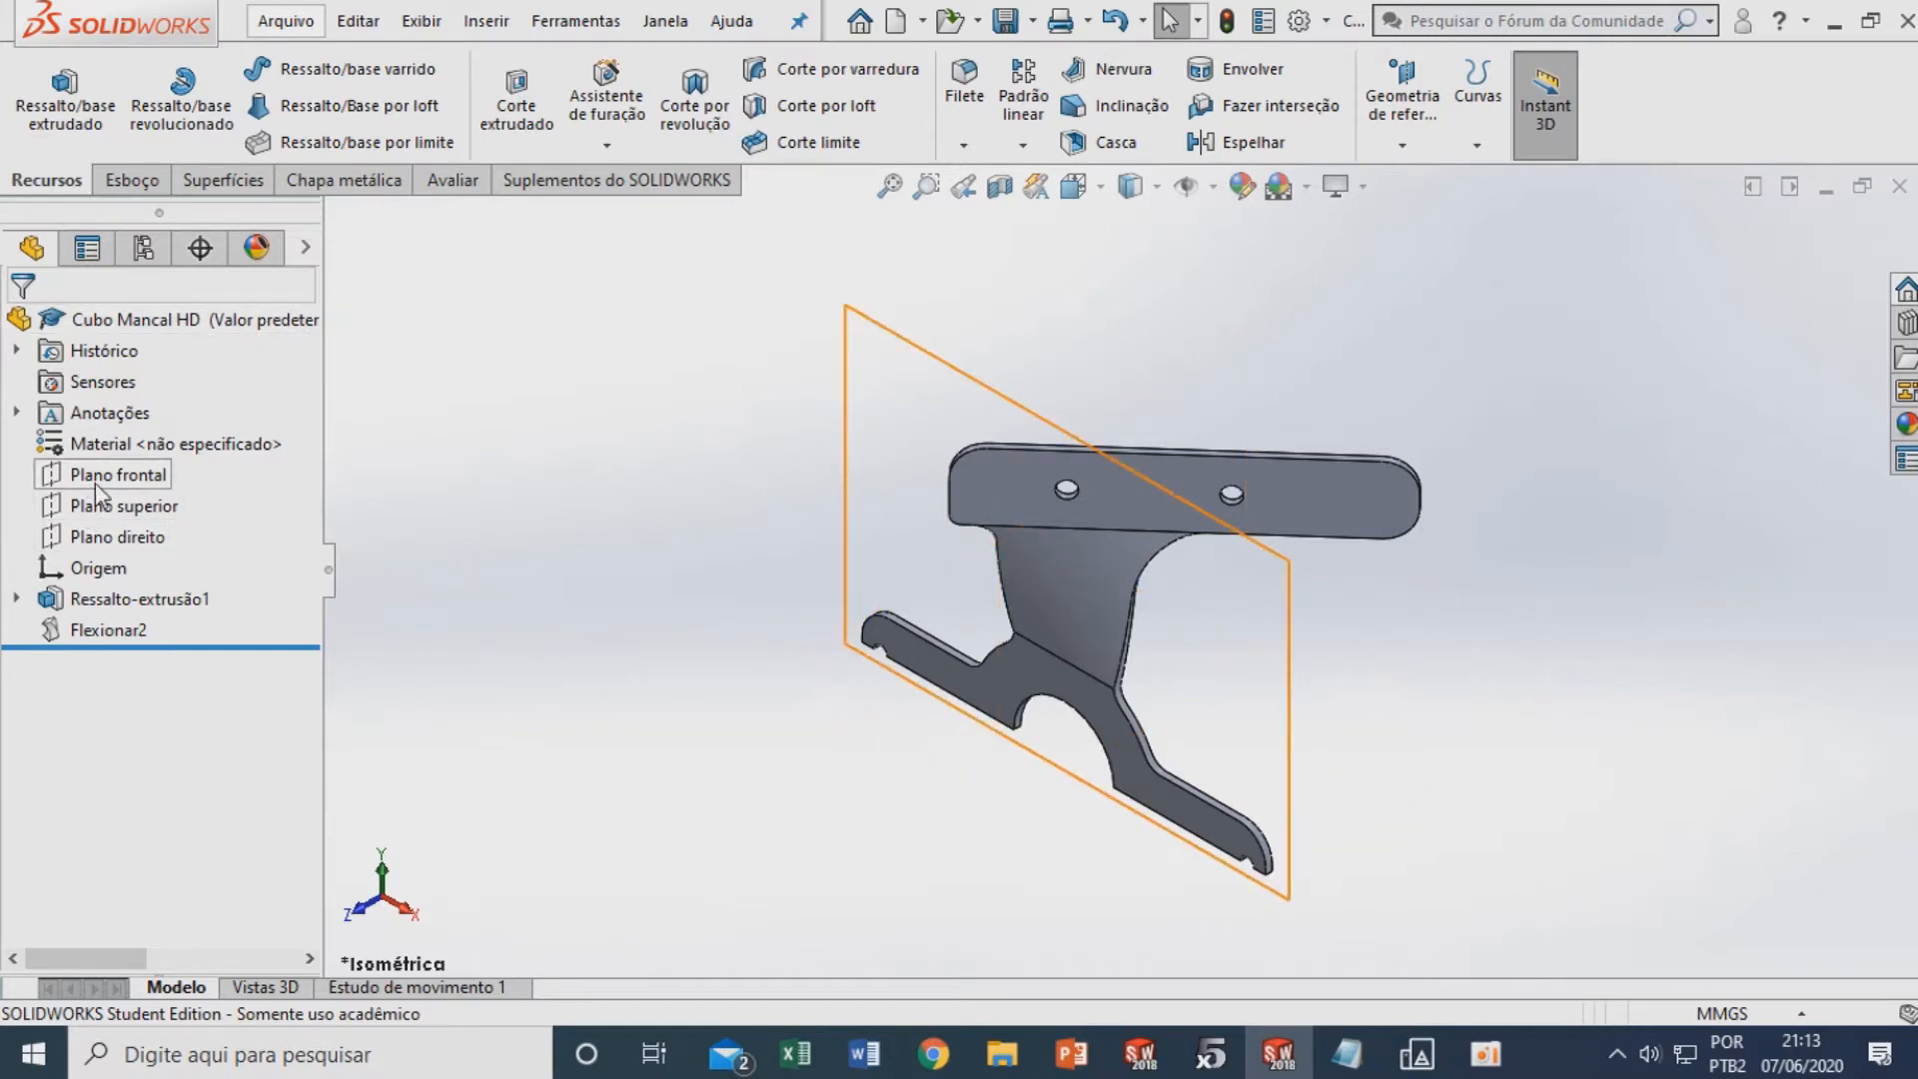
Start a sketch on the top plane and draw a construction line through the origin, along the hub bore's axis
right_click(112, 507)
left_click(121, 464)
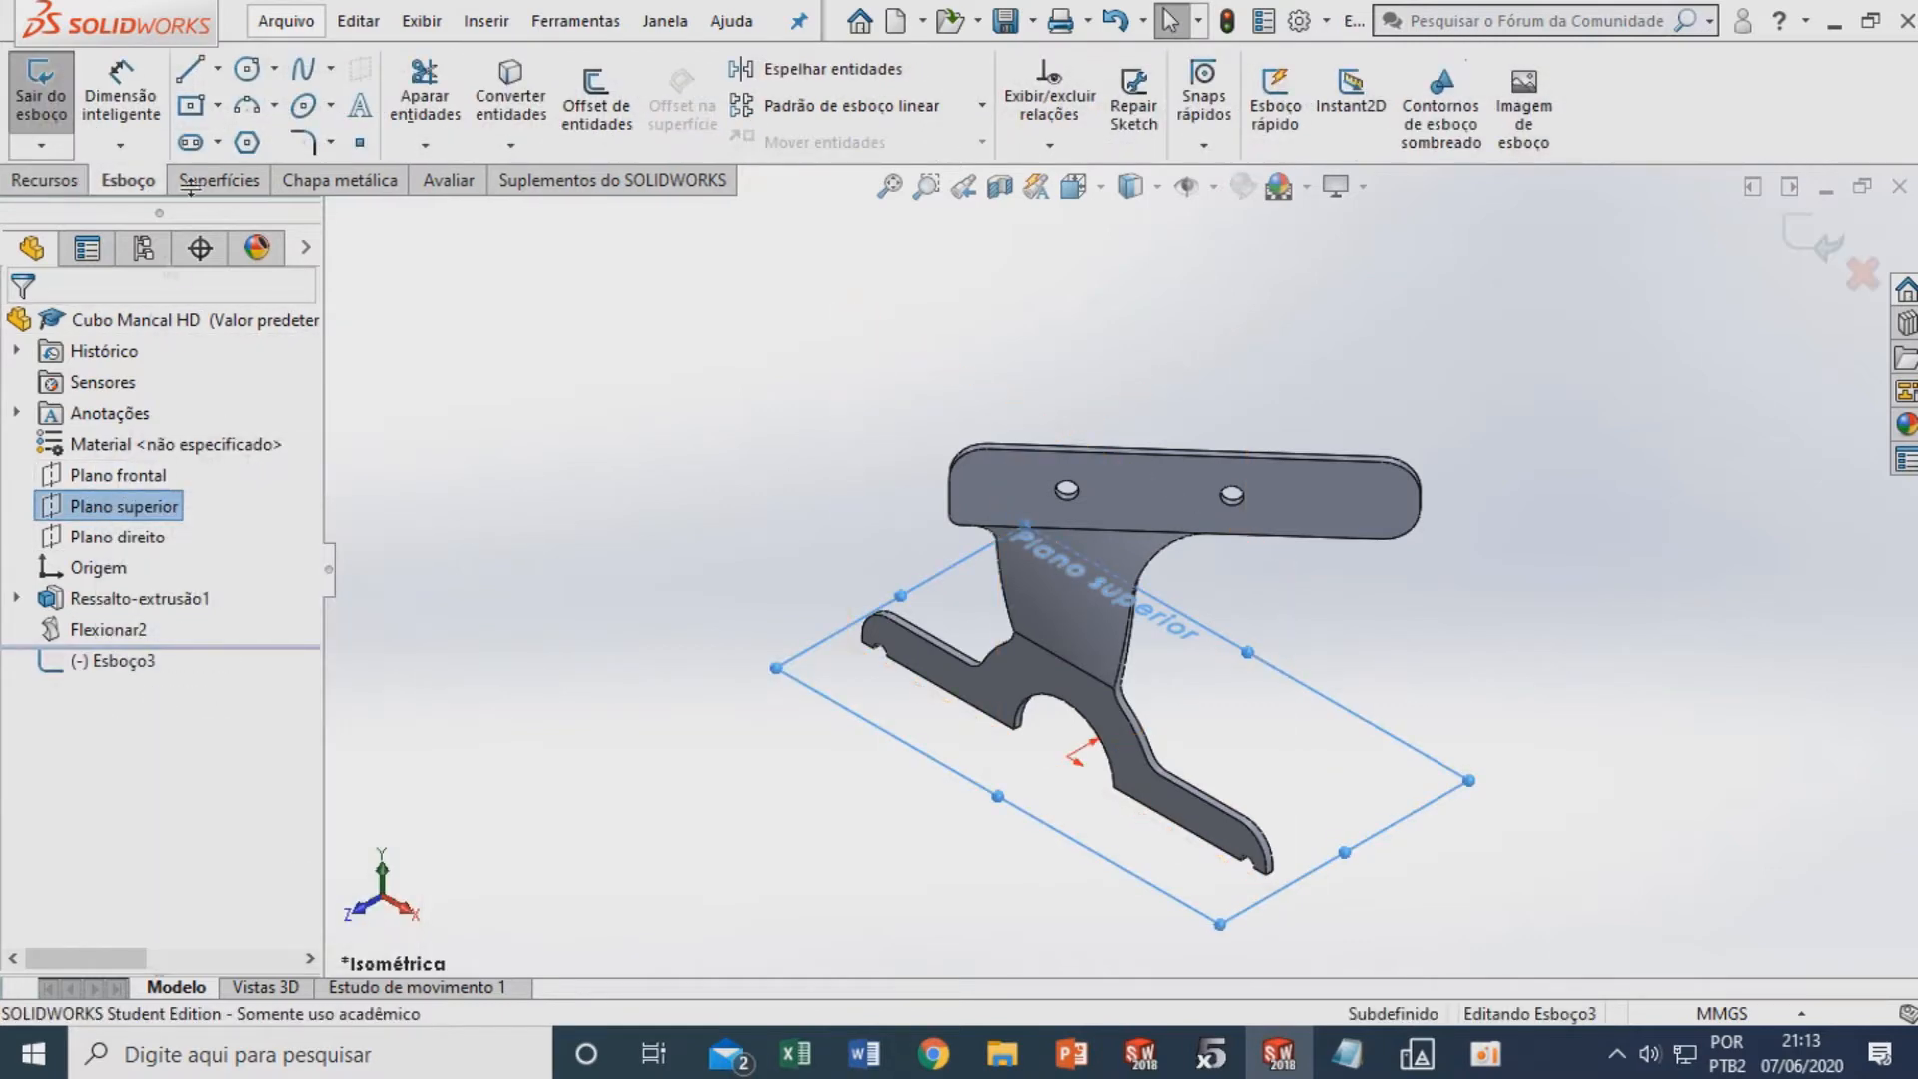
left_click(217, 70)
left_click(222, 139)
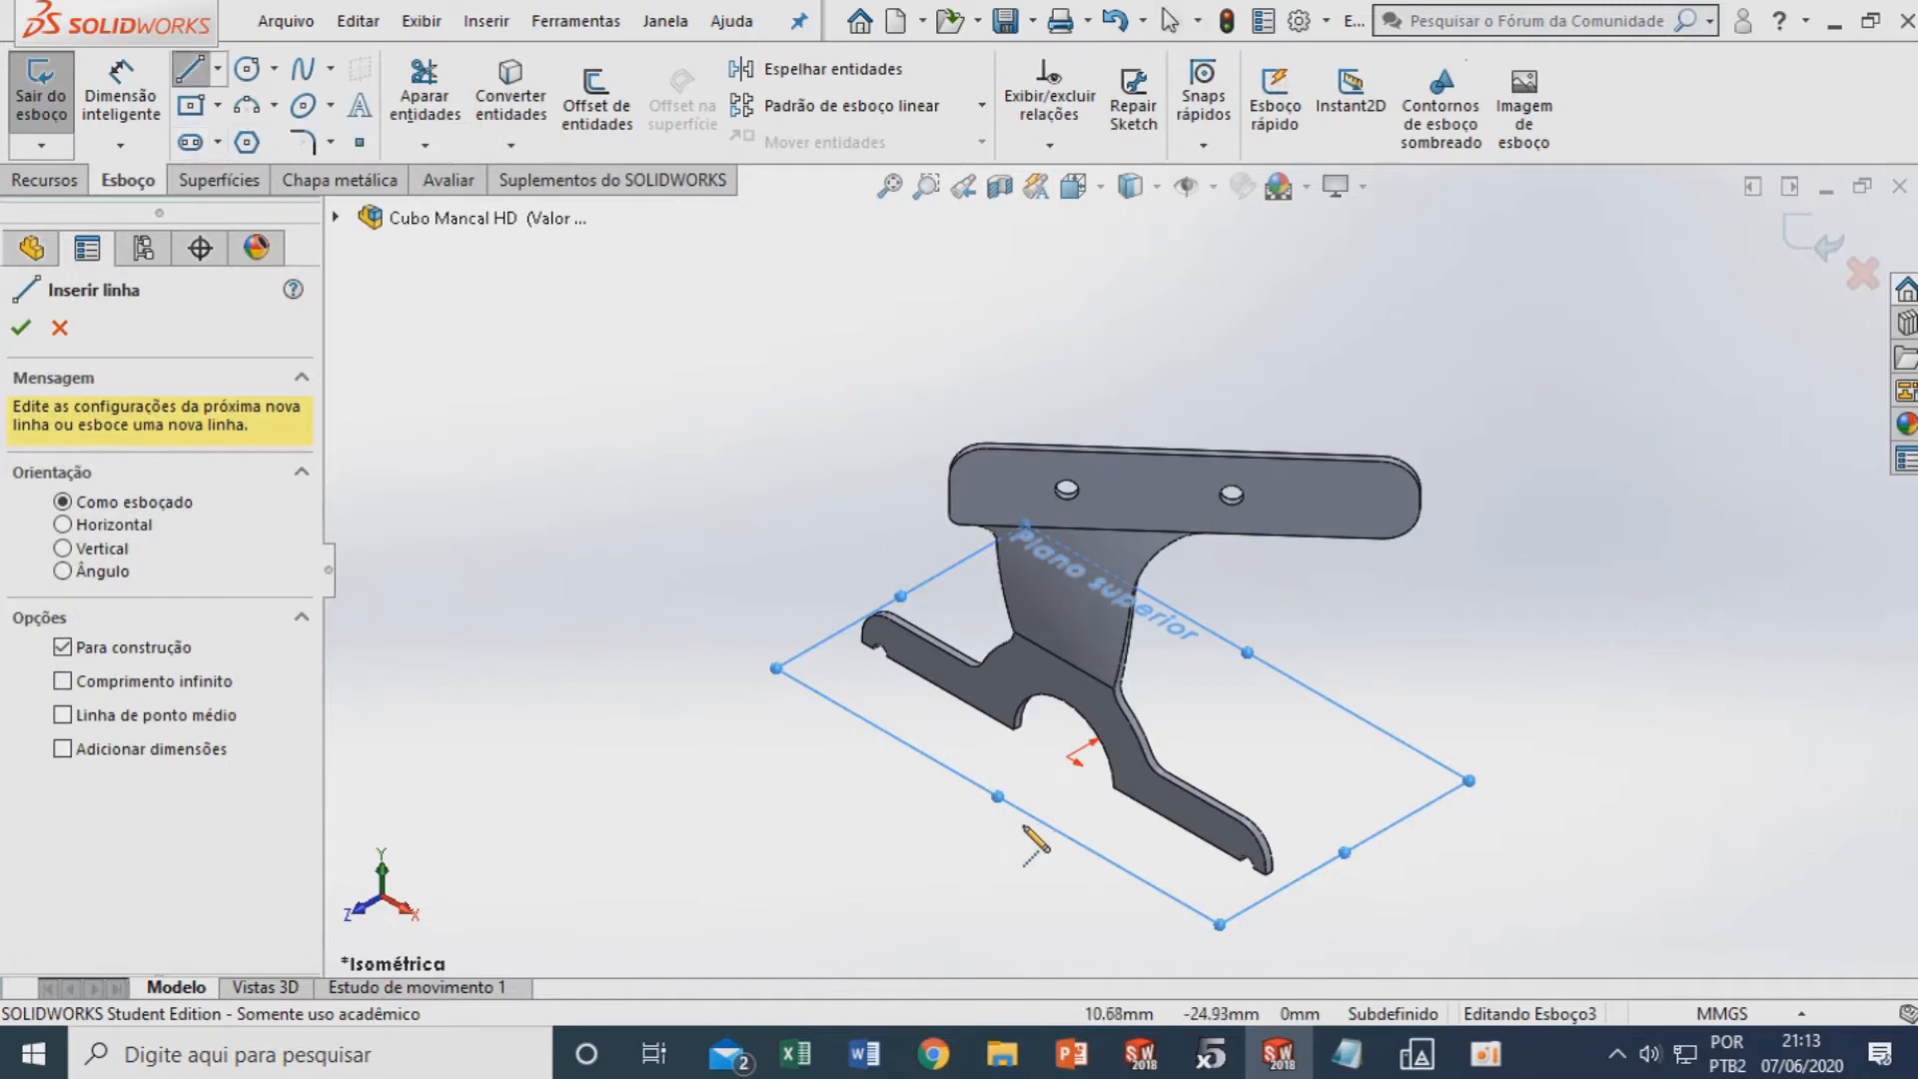
mouse_move(946, 825)
left_mouse_down()
mouse_move(1266, 642)
mouse_move(1238, 658)
left_mouse_up()
key("Escape")
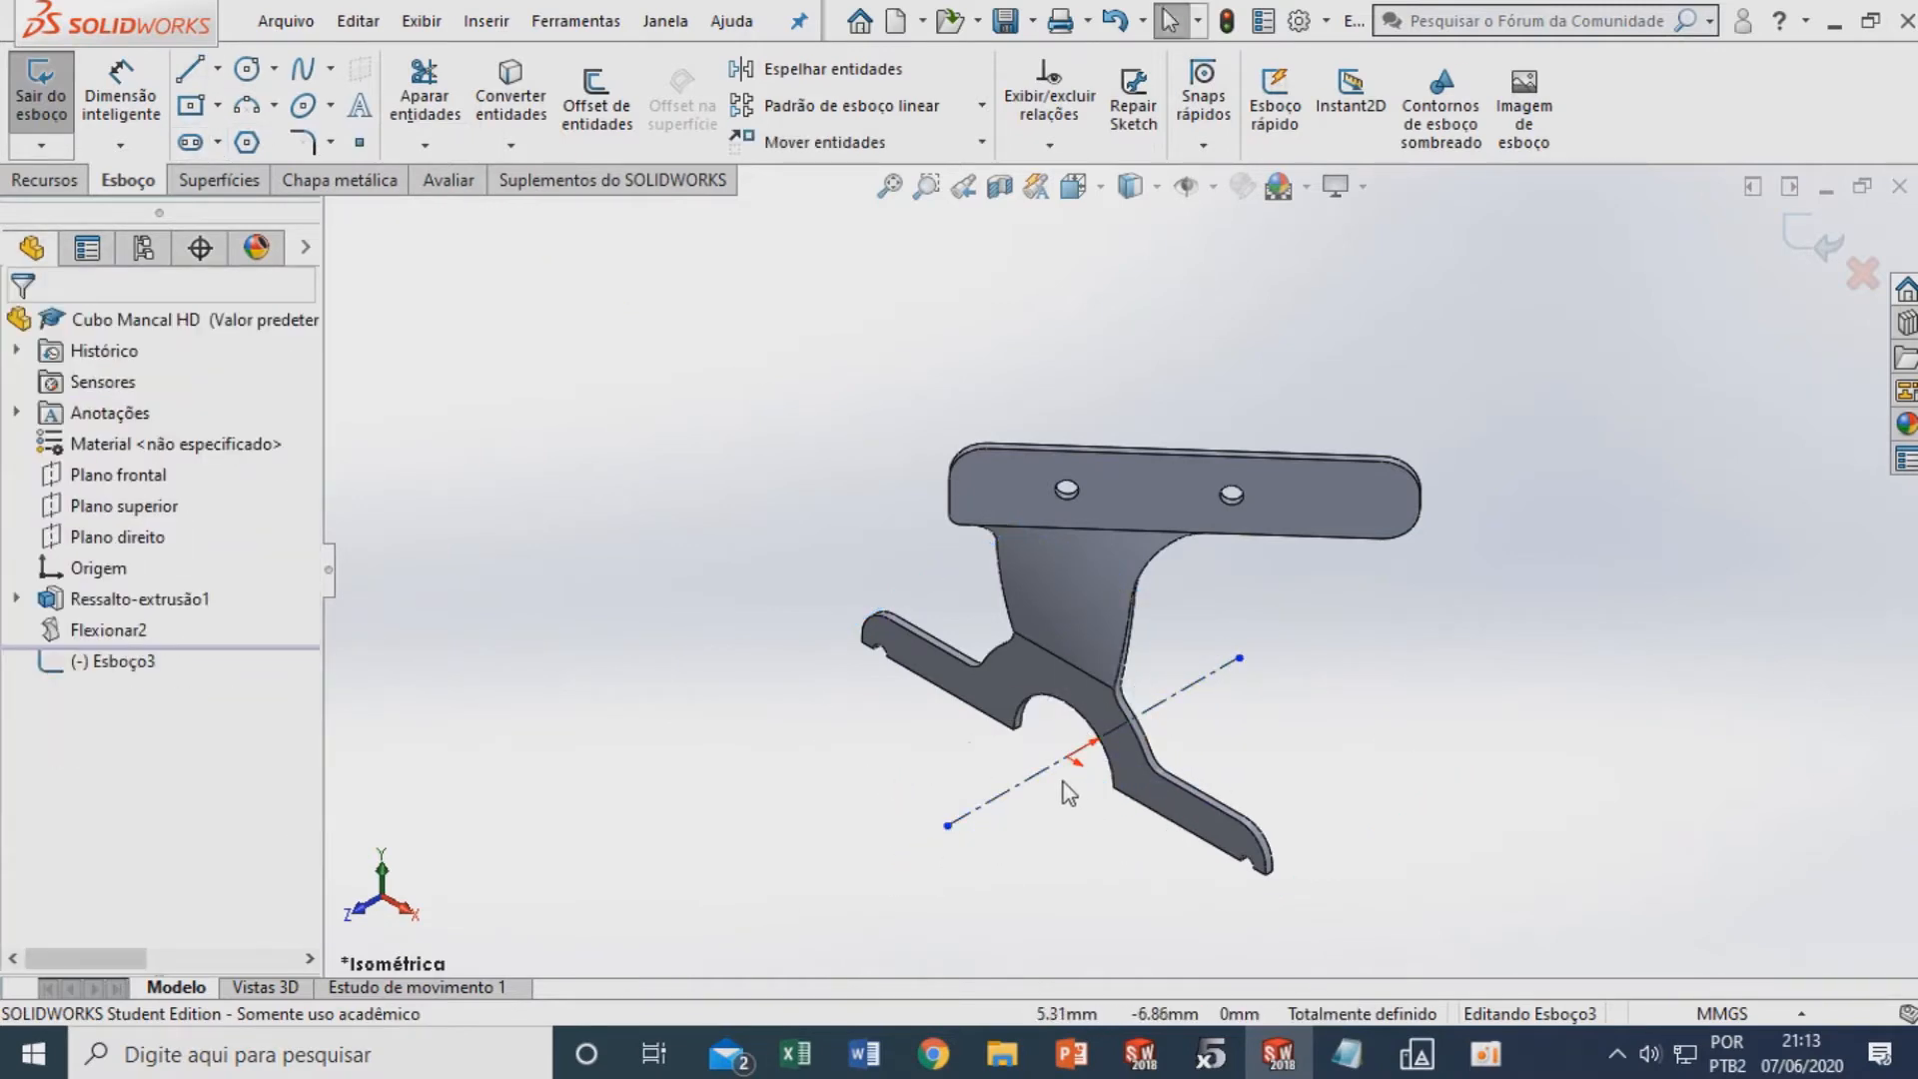
Add a midpoint relation between the construction line and the origin, and exit the sketch
left_click(1068, 757)
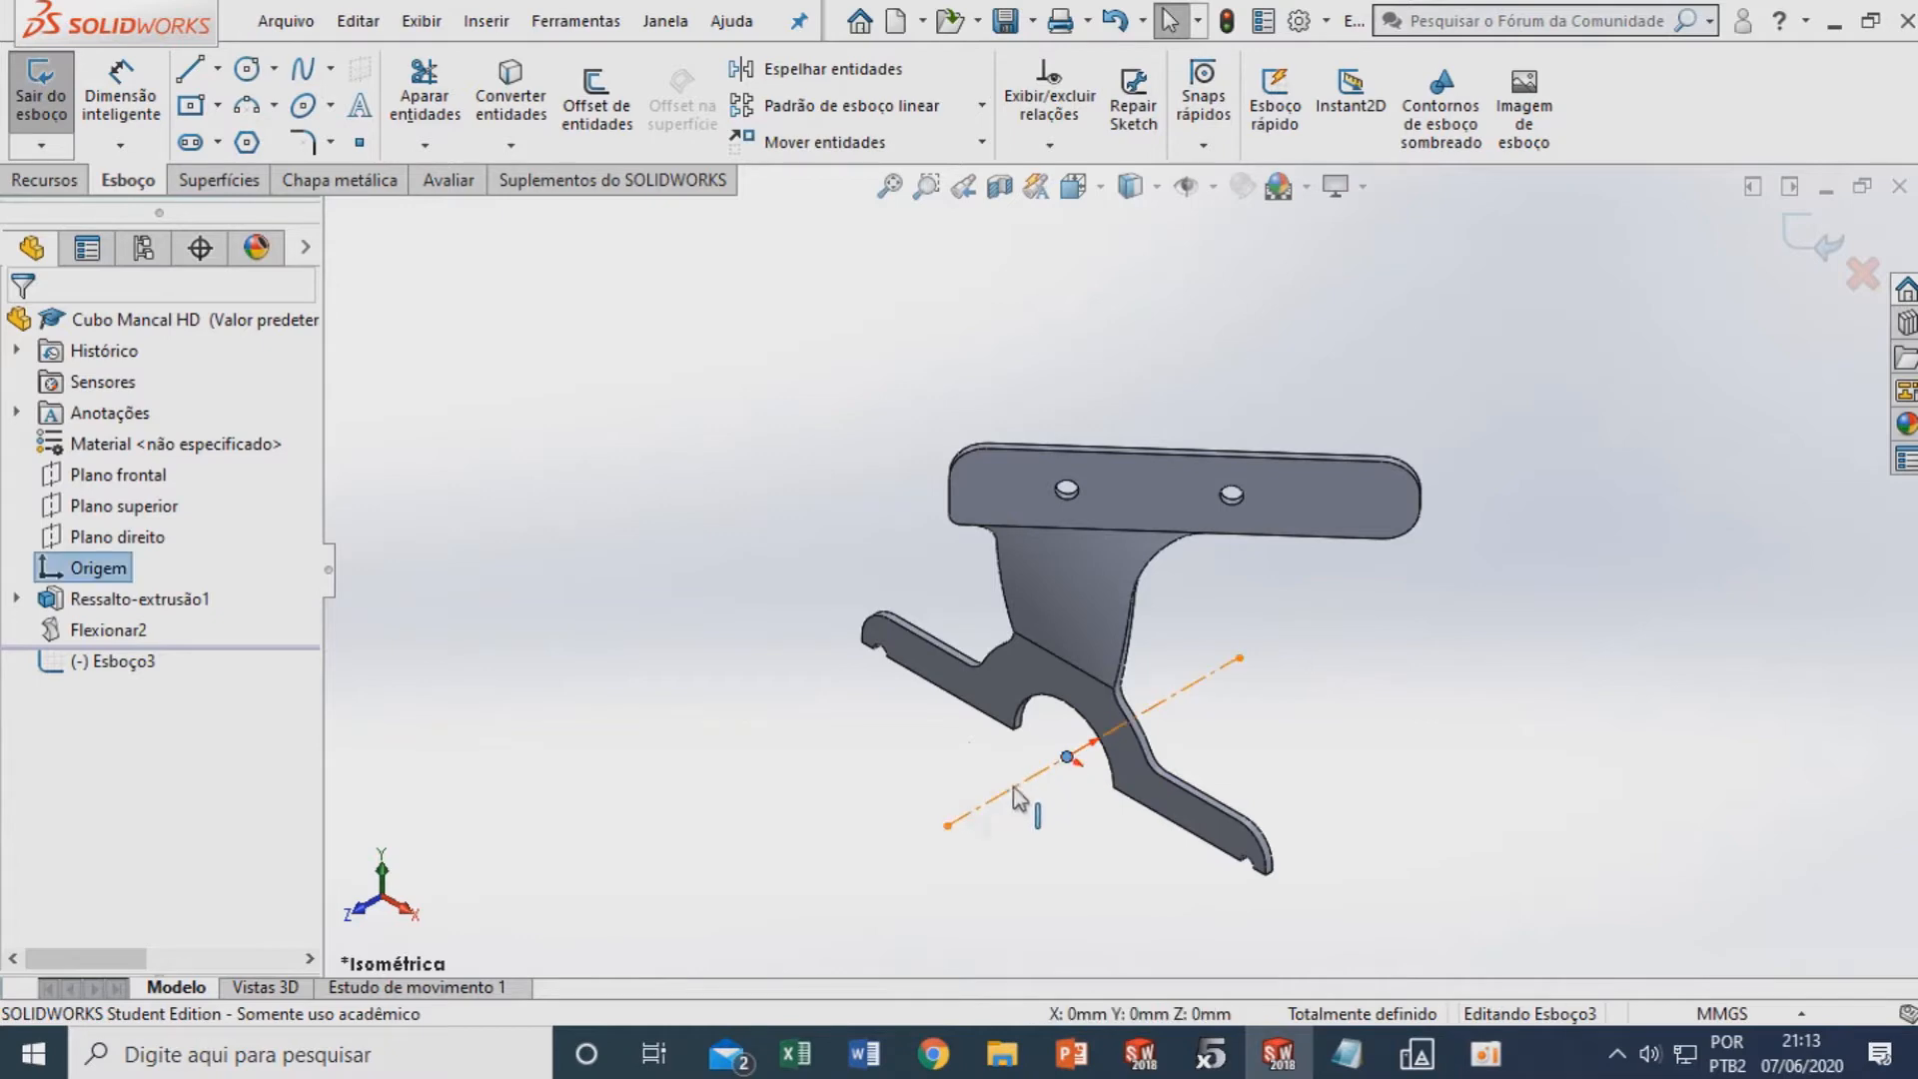
left_click(1028, 778, "ctrl")
left_click(30, 784)
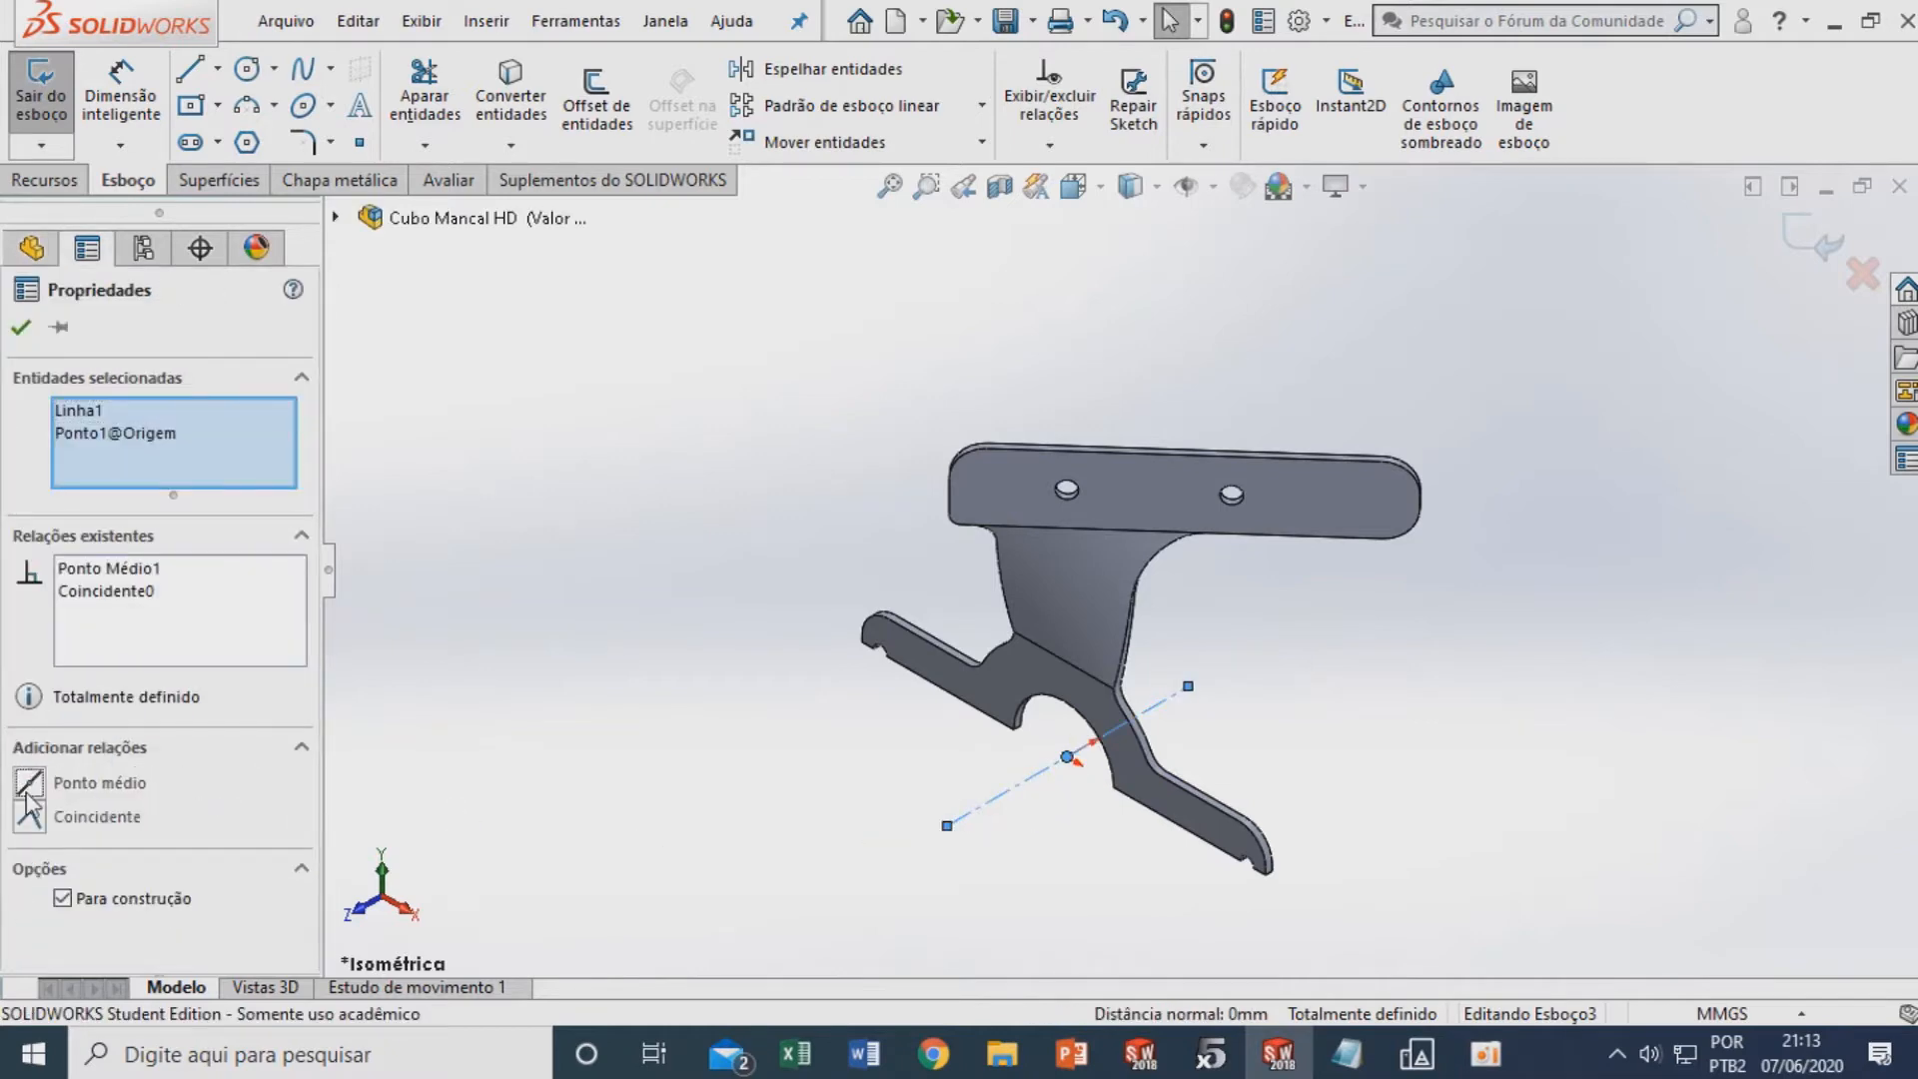
left_click(525, 728)
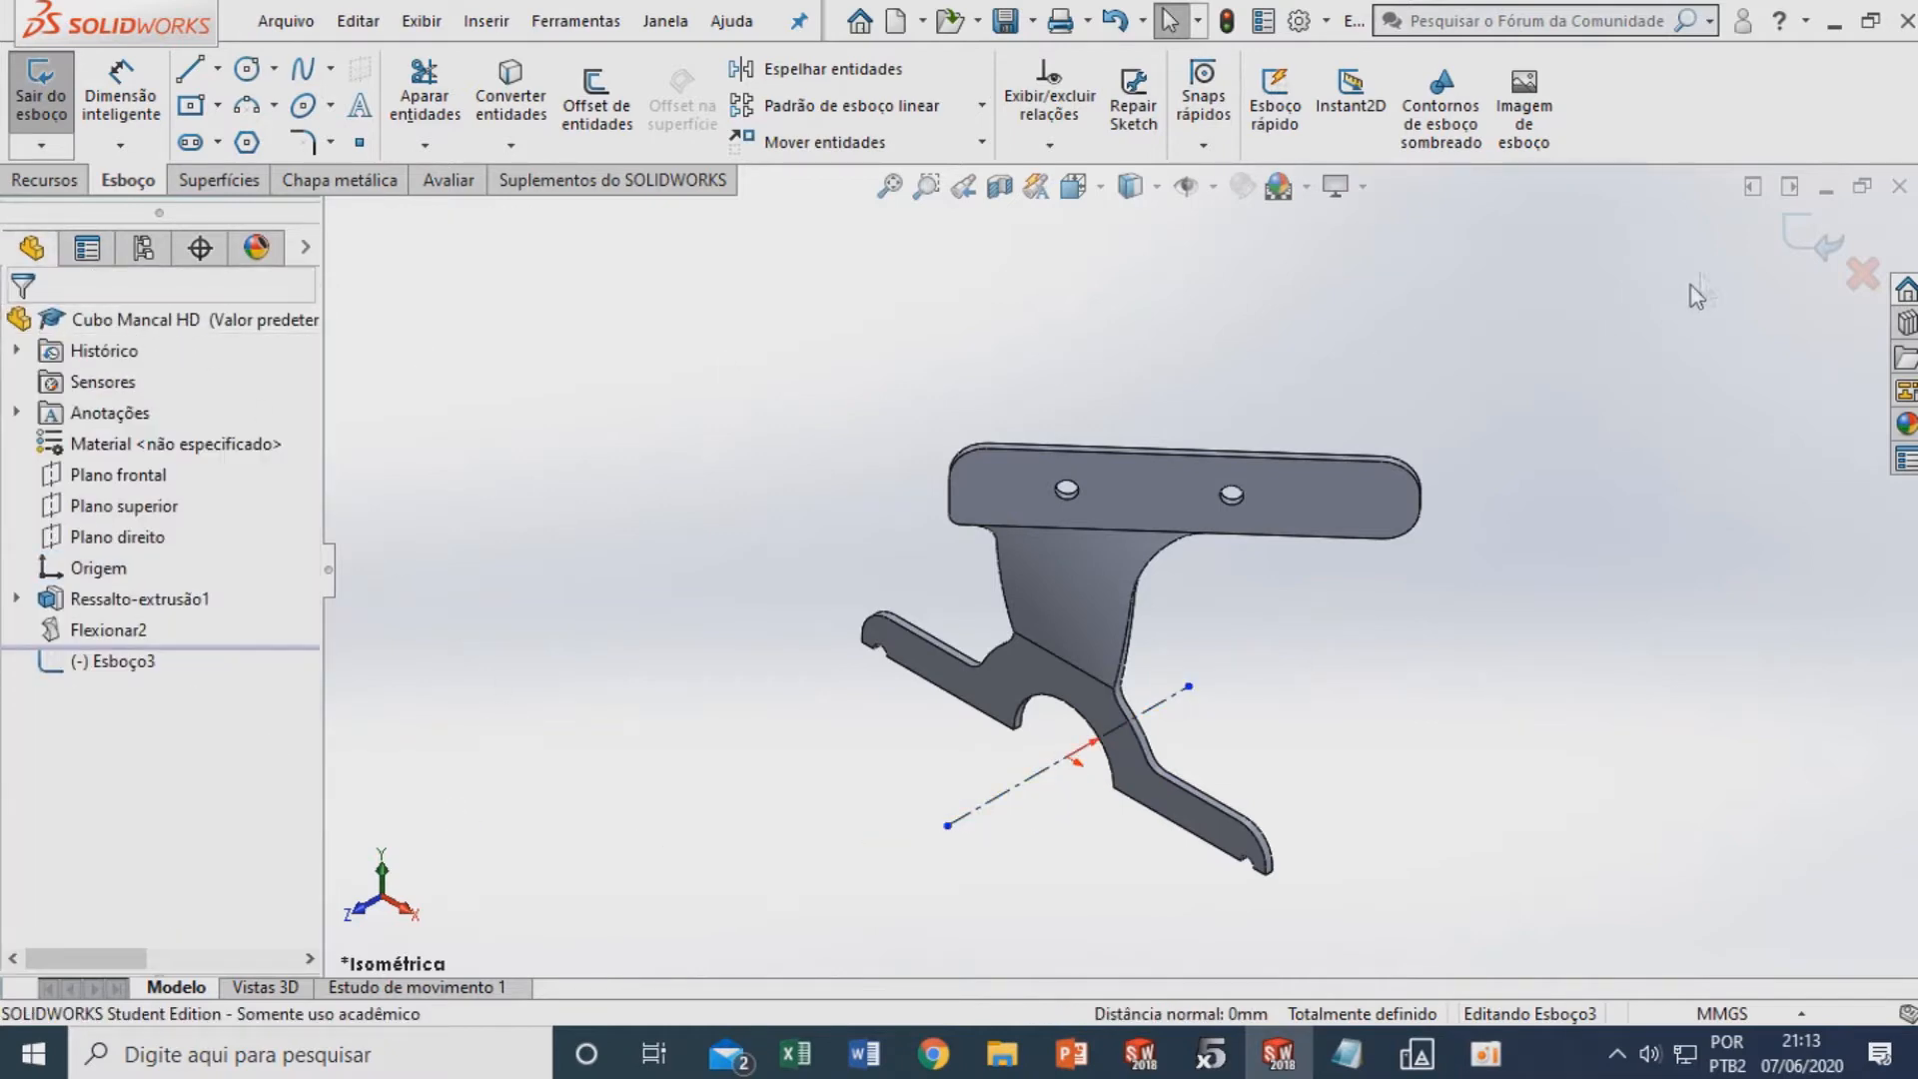
left_click(1810, 236)
Circular-pattern the twisted half-hub body around the construction line with 2 equally spaced instances over 360°
left_click(1023, 144)
left_click(1074, 211)
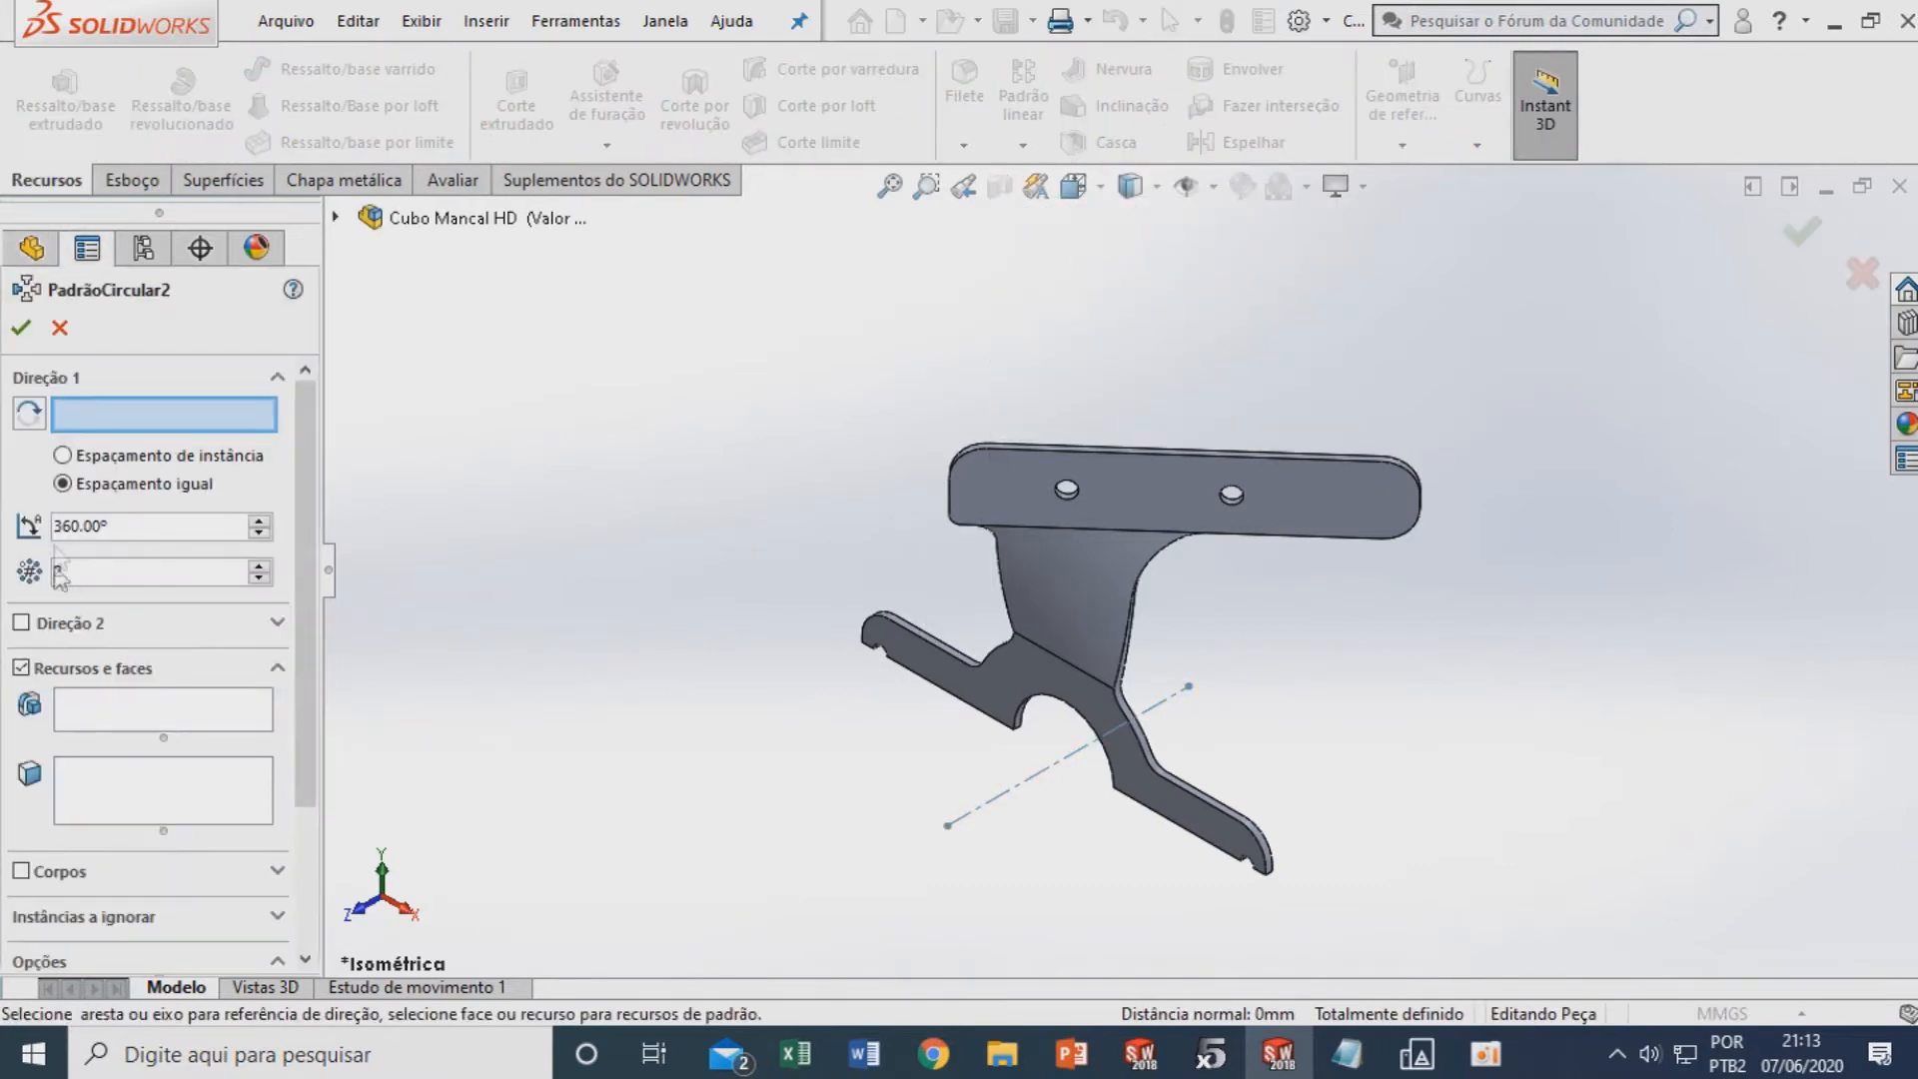
left_click(1005, 807)
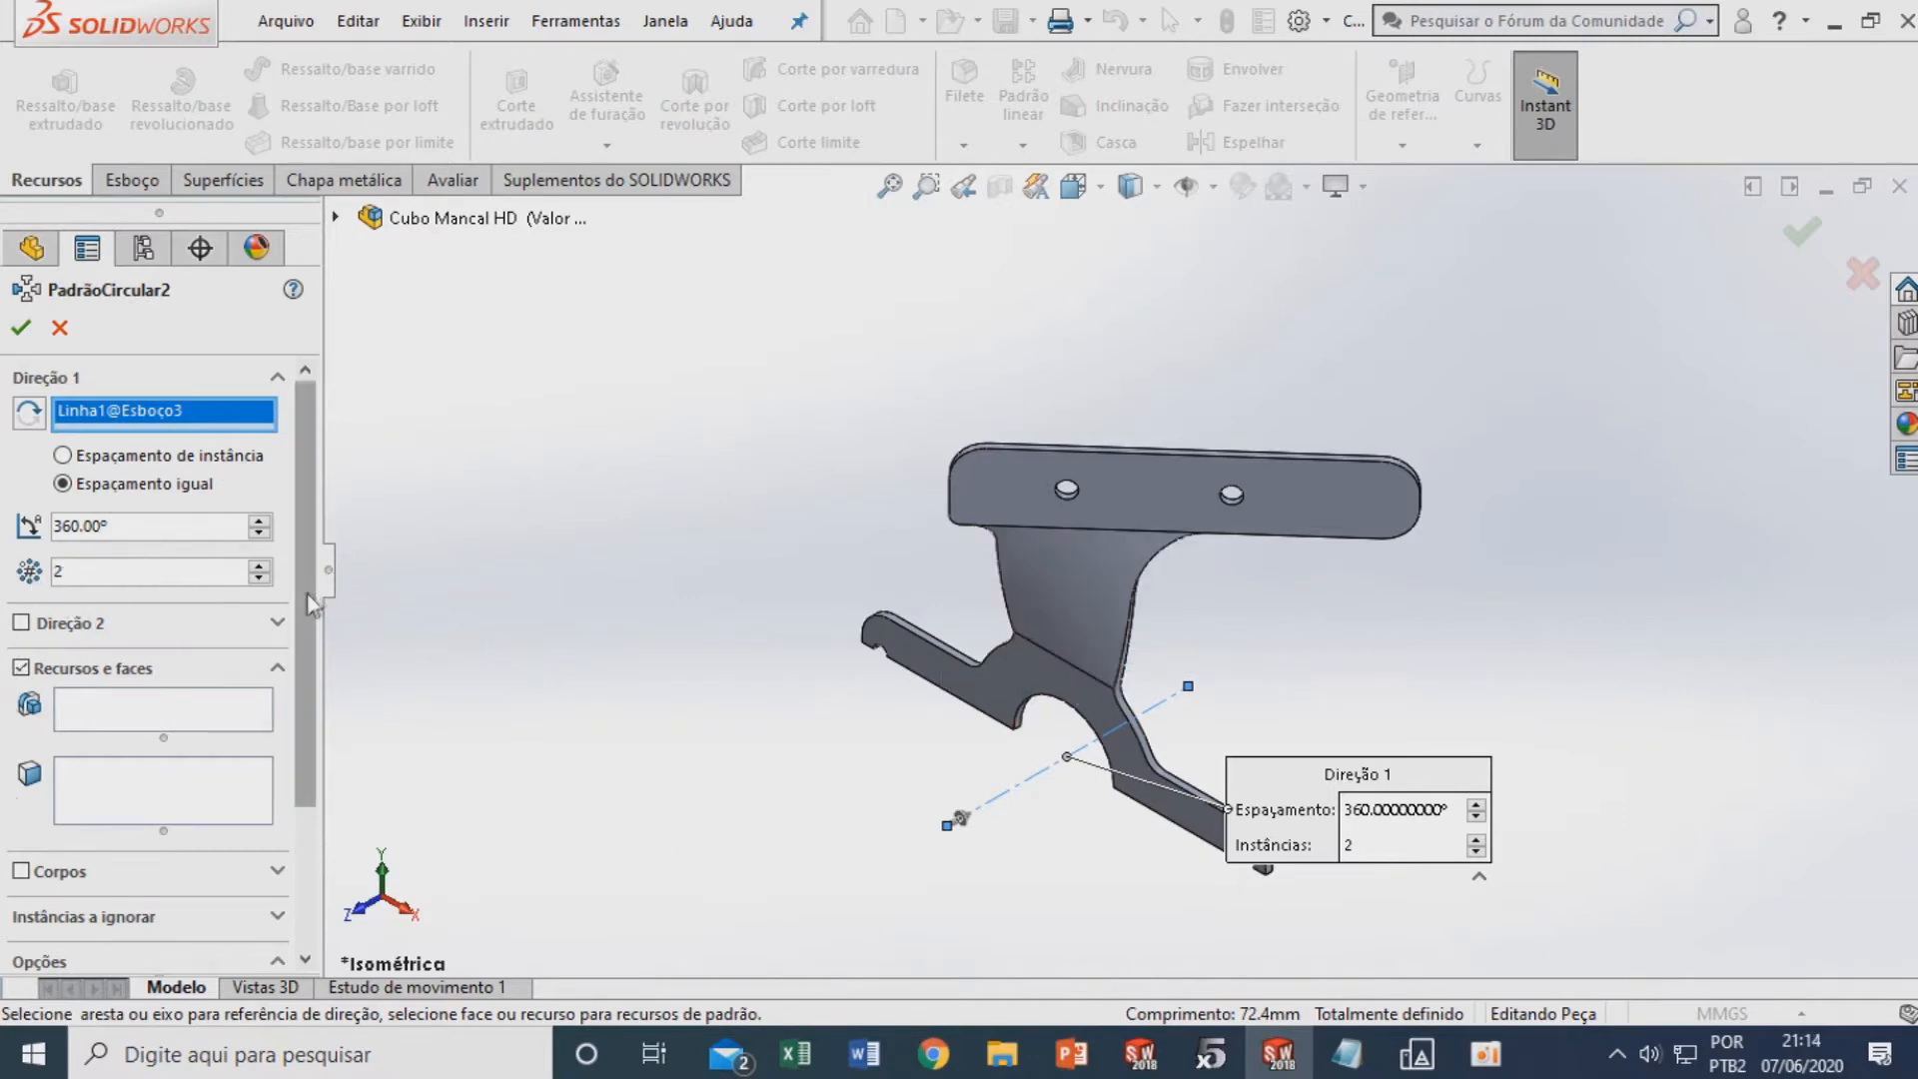
scroll(307, 592, "down", 2)
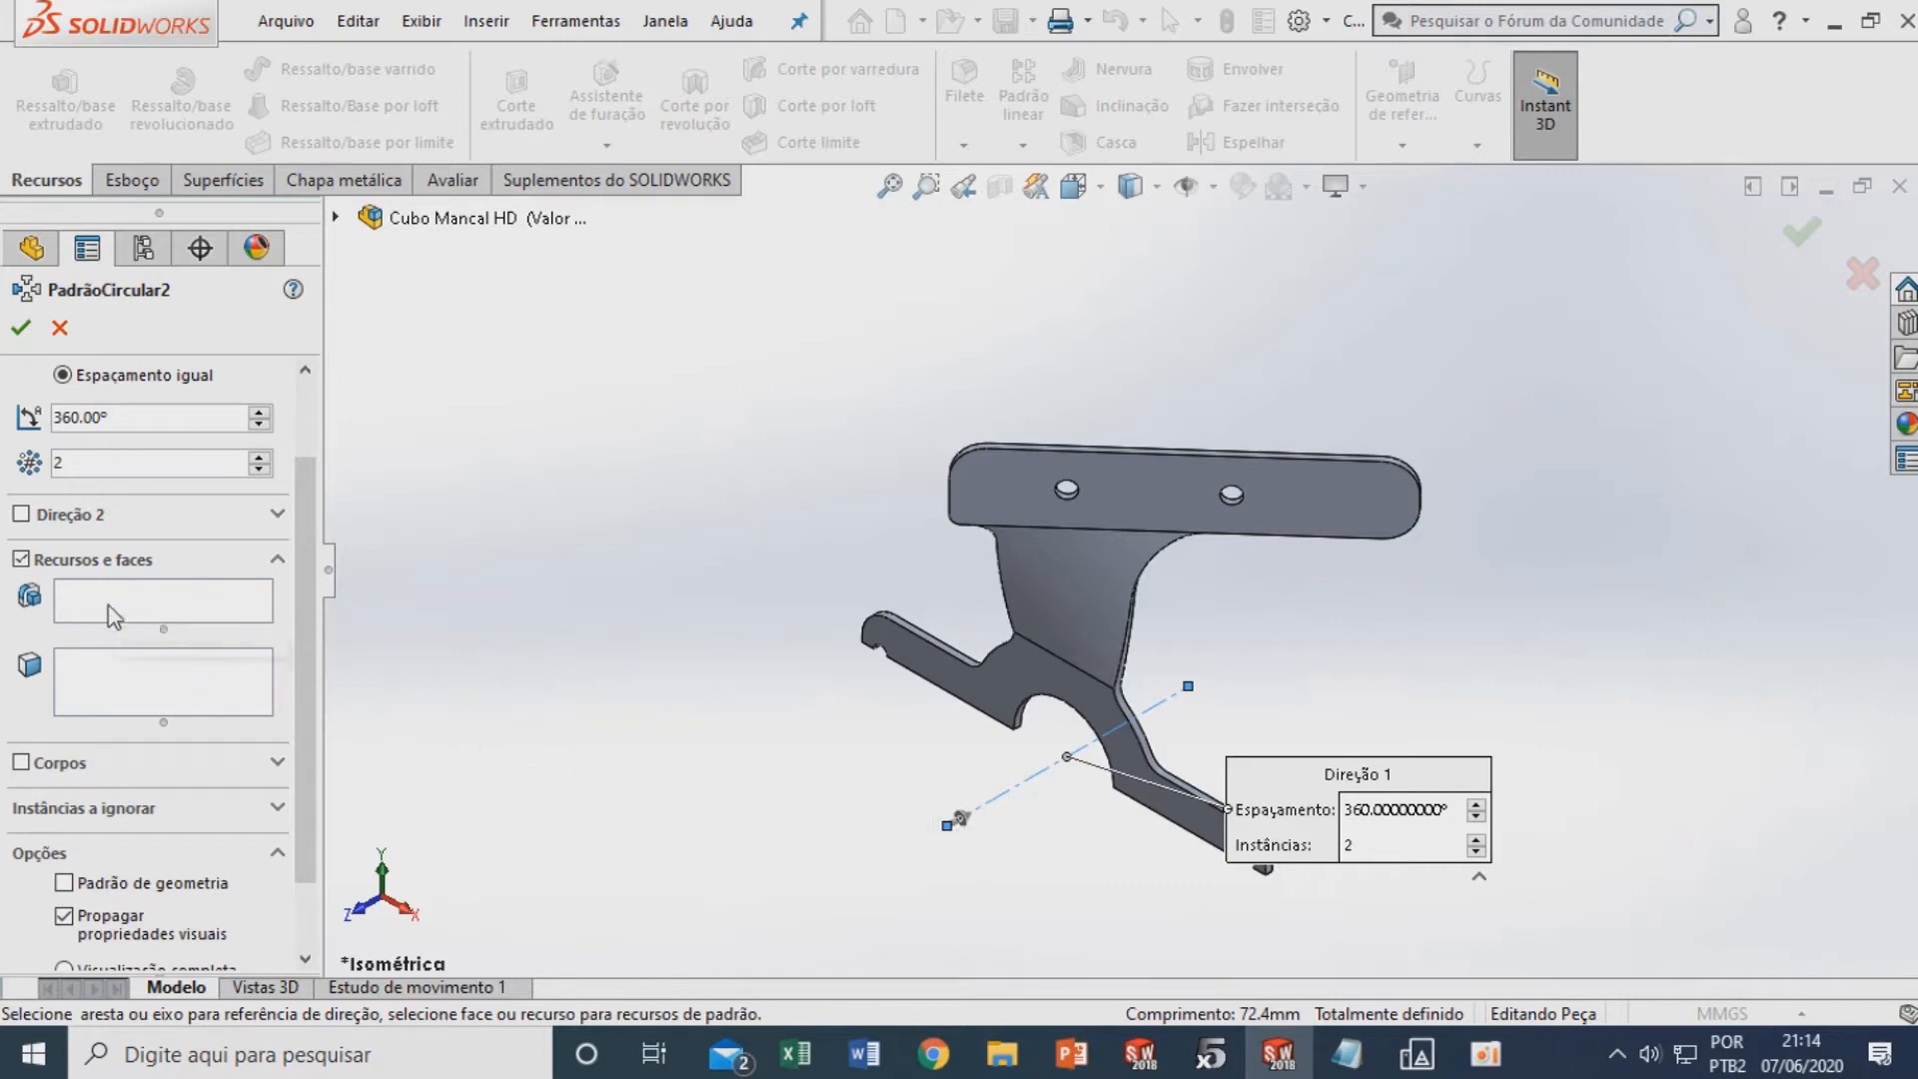
left_click(21, 764)
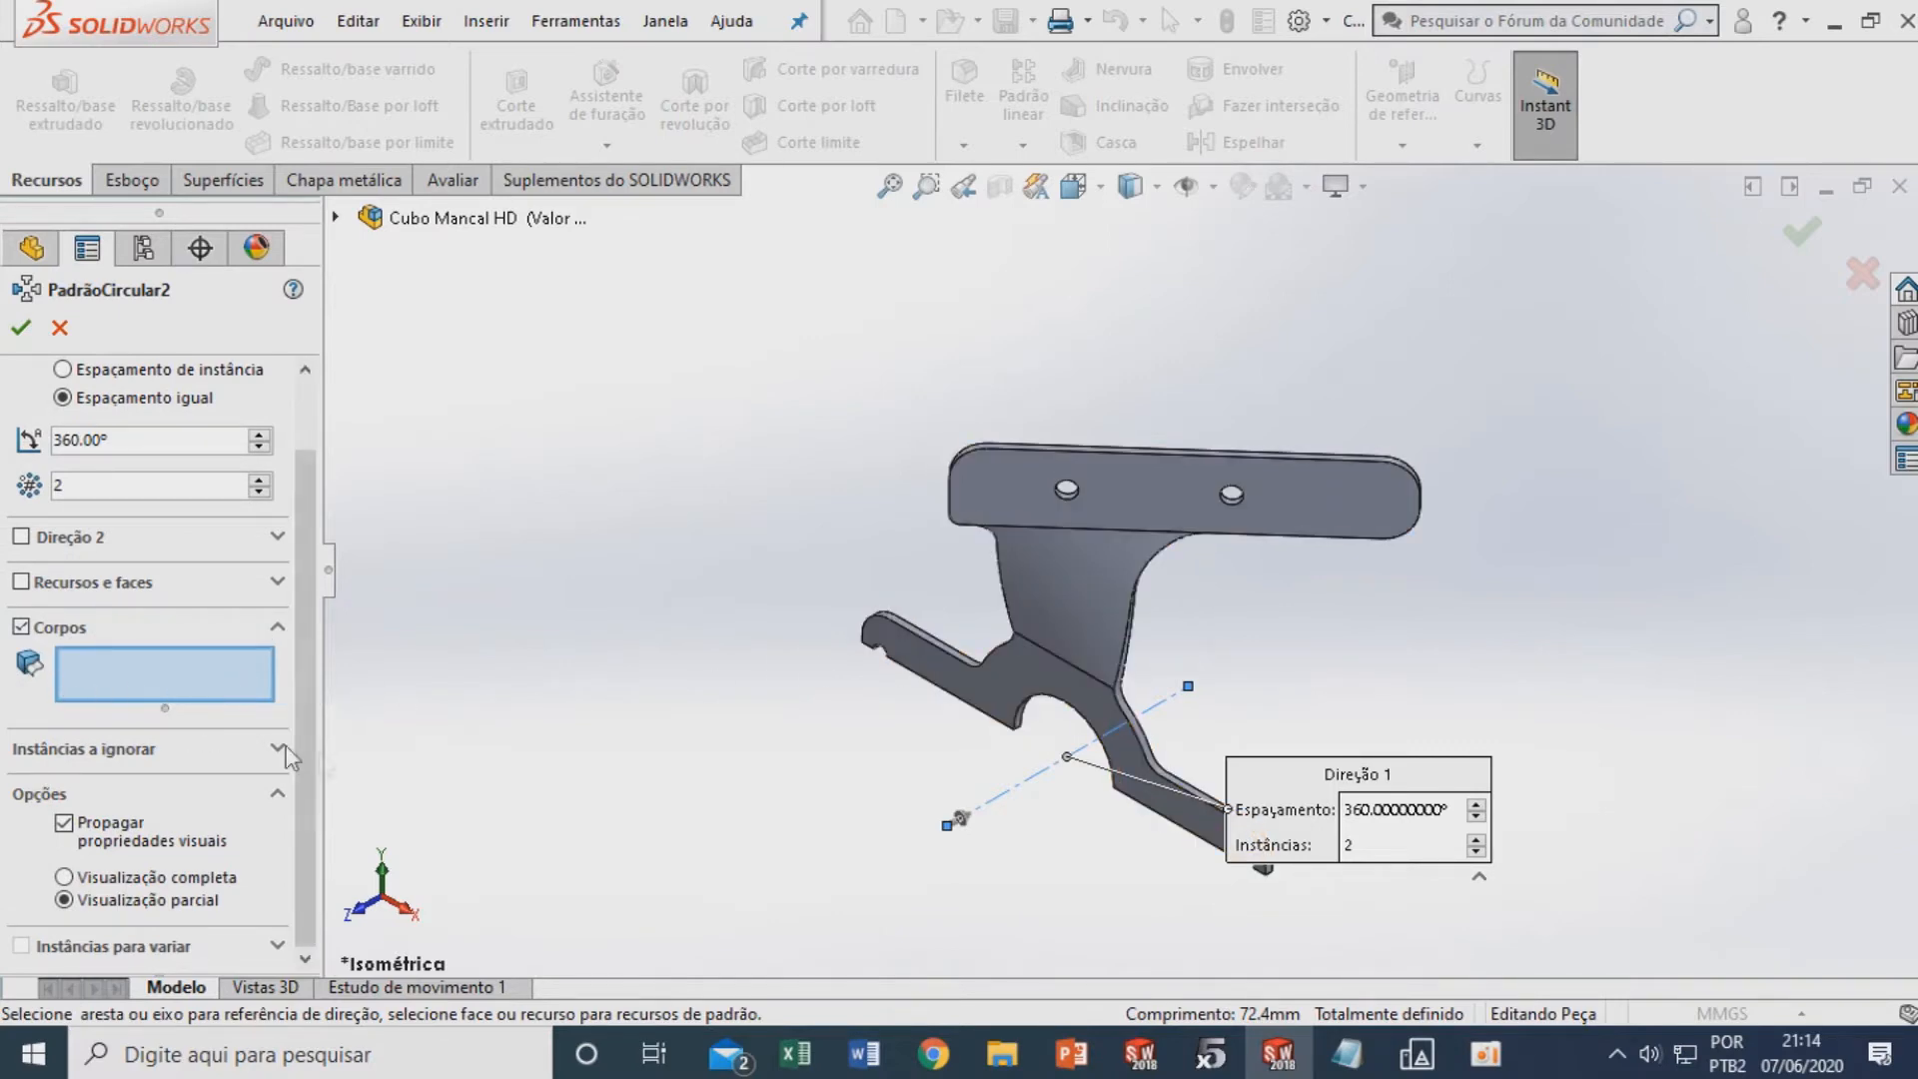
left_click(1051, 608)
scroll(799, 802, "up", 5)
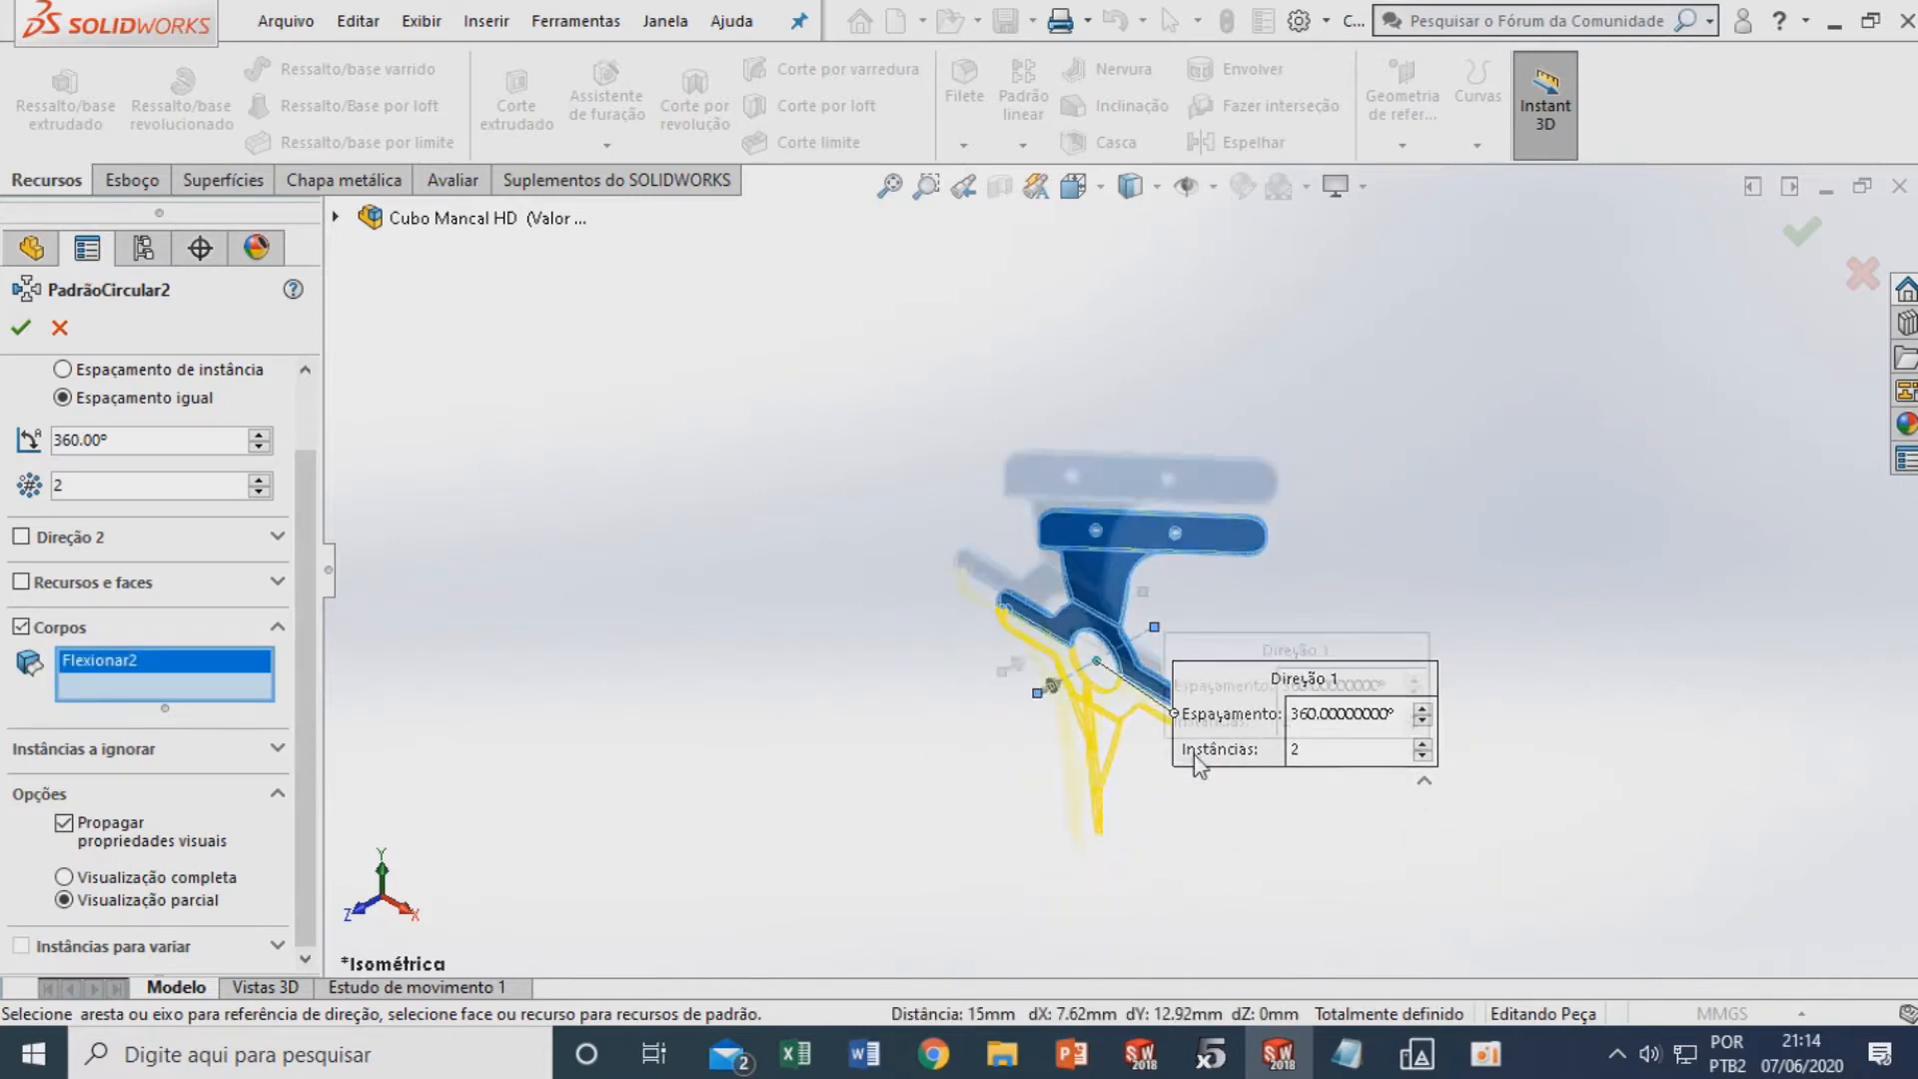
left_click(20, 327)
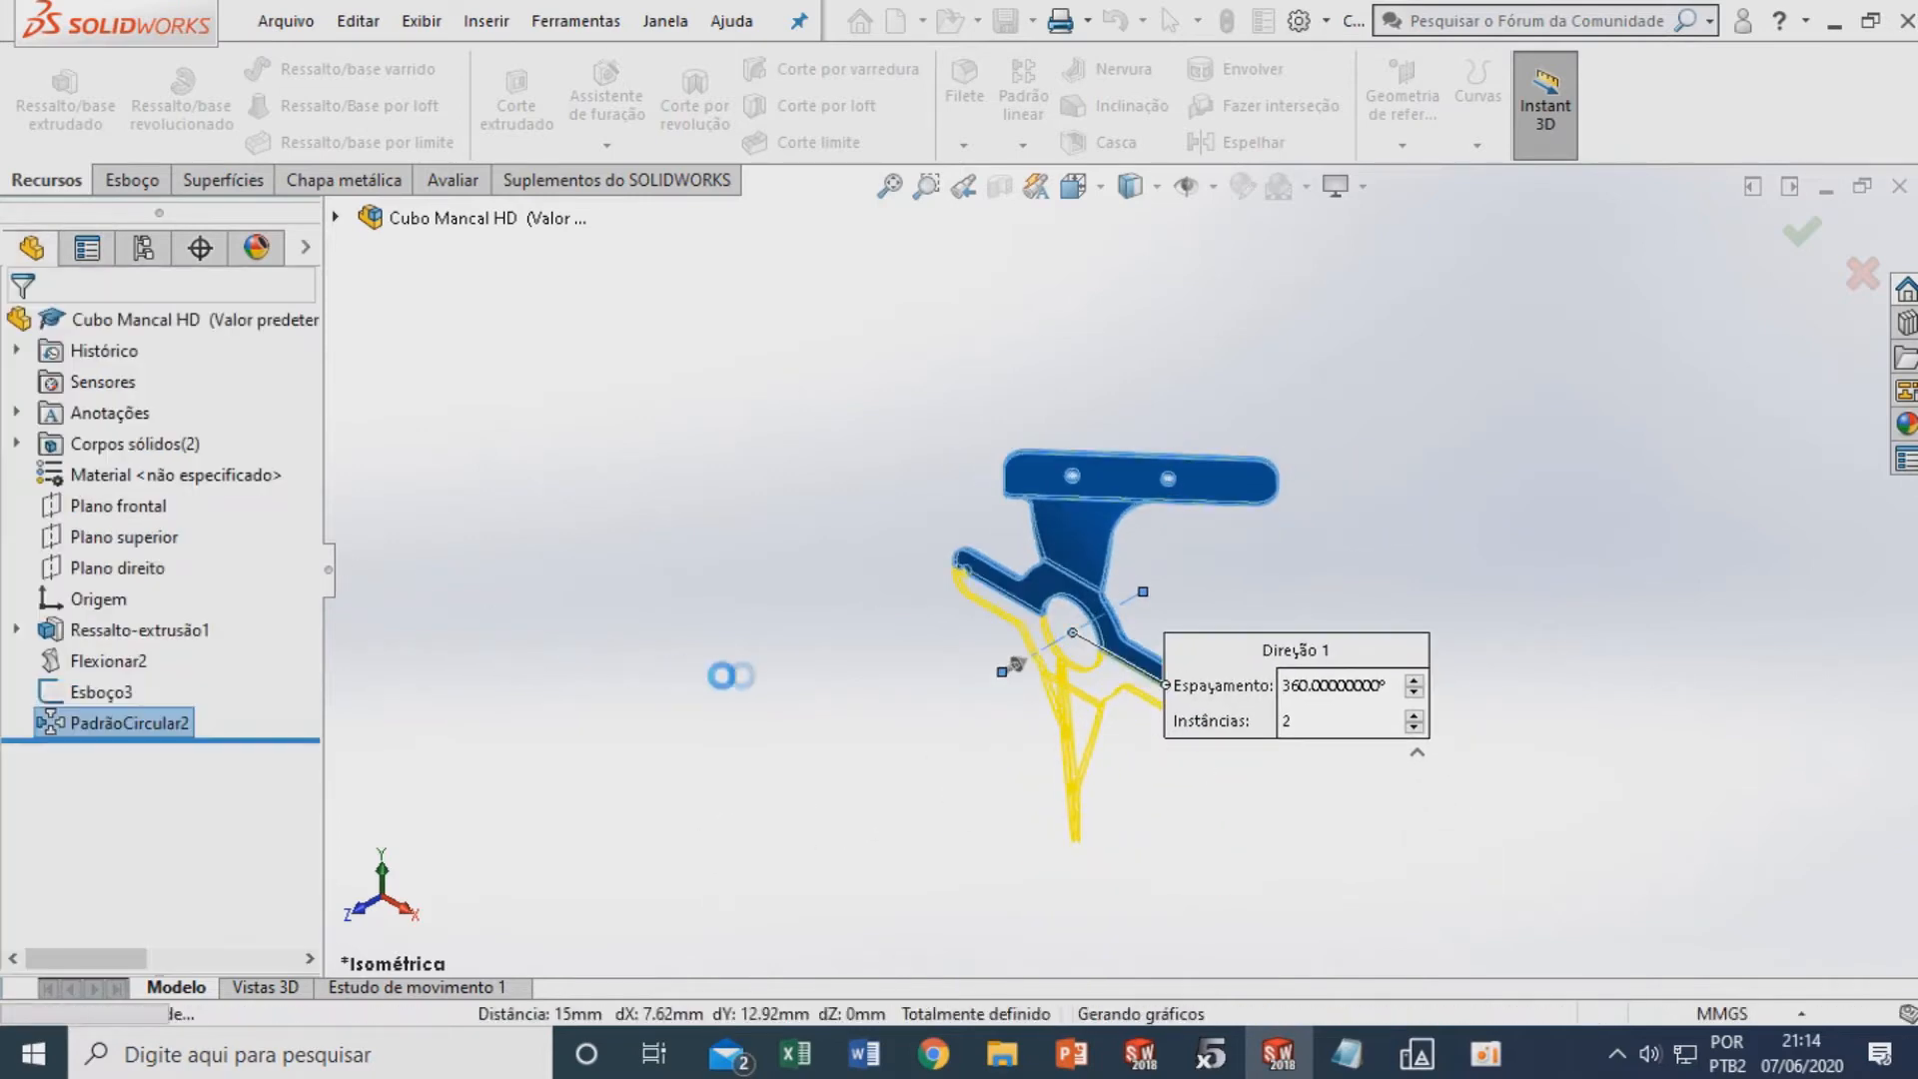
Hide the sketch containing the pattern's axis line
right_click(987, 683)
left_click(1070, 565)
scroll(1179, 608, "down", 3)
middle_click_drag(1116, 778, 1158, 701)
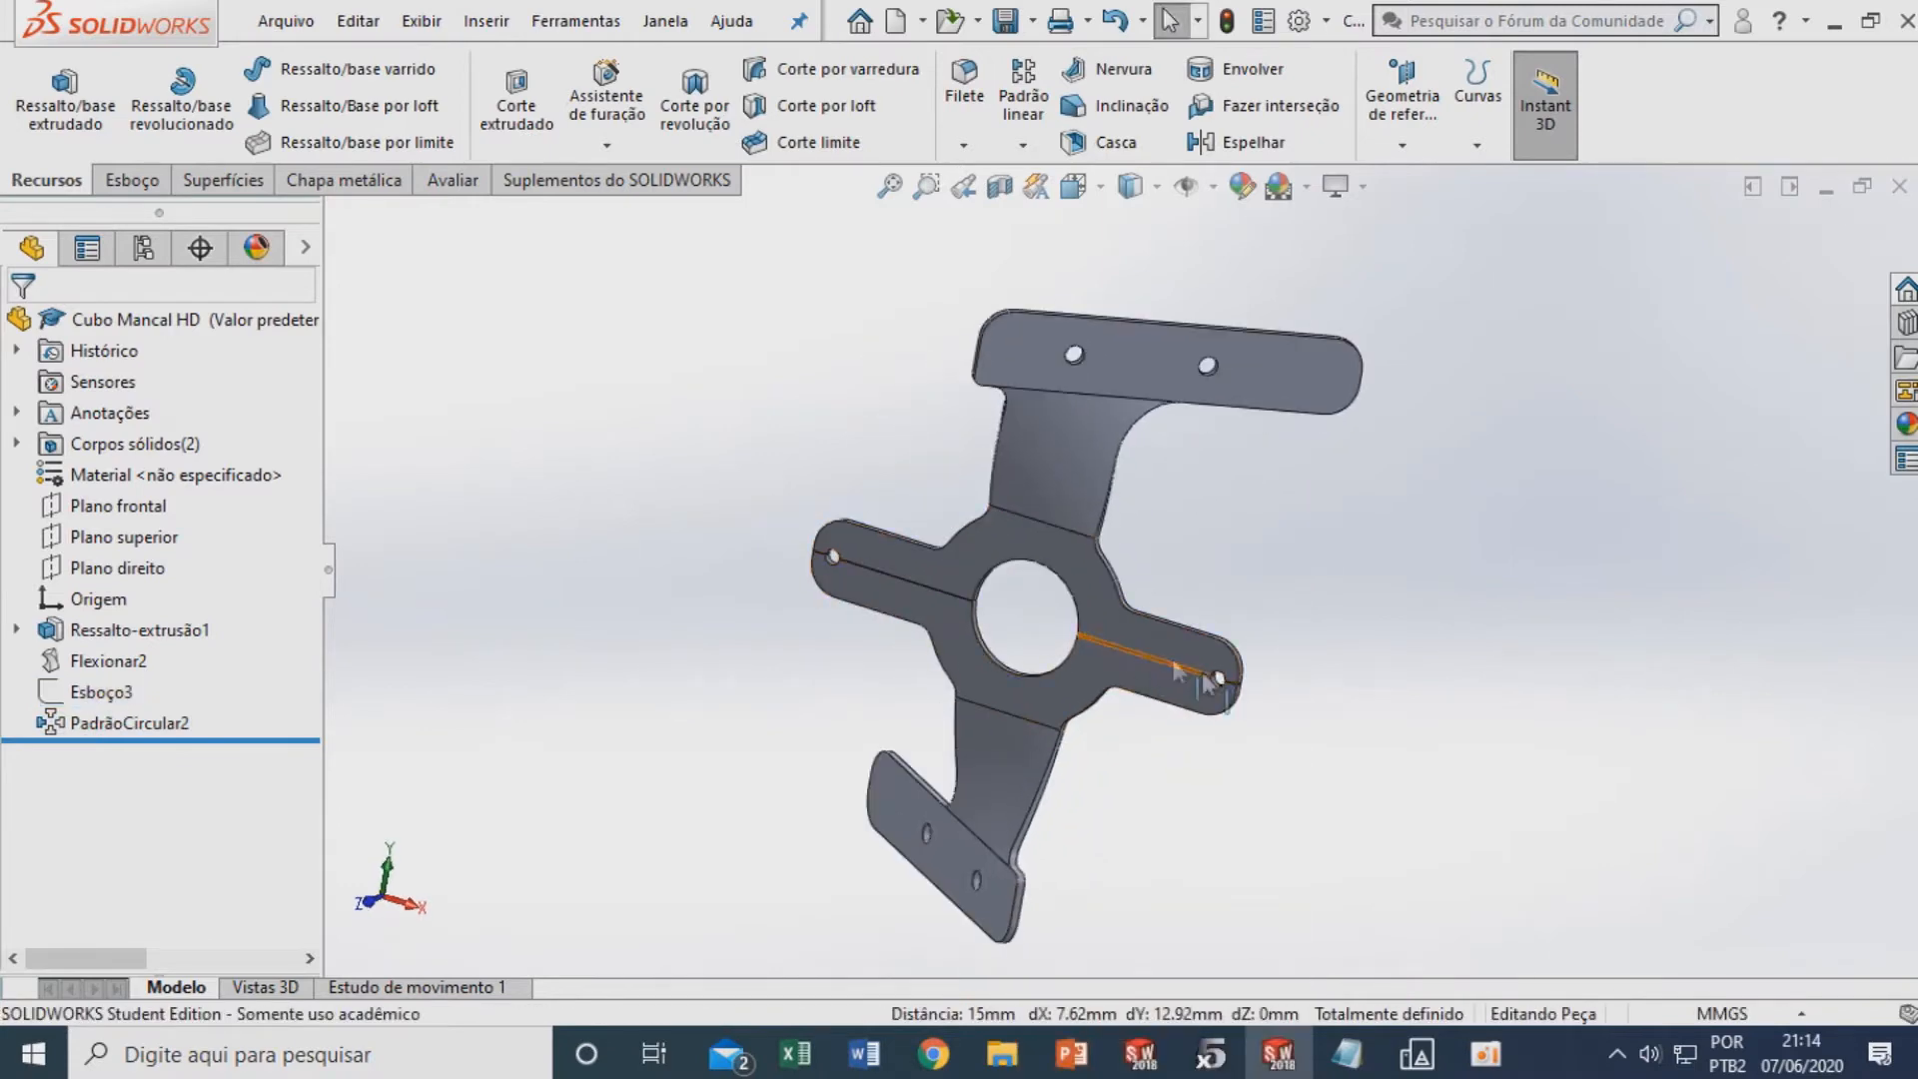
Combine the two hub half bodies Flexionar2 and PadrãoCircular2 into one solid using the Add operation
left_click(17, 443)
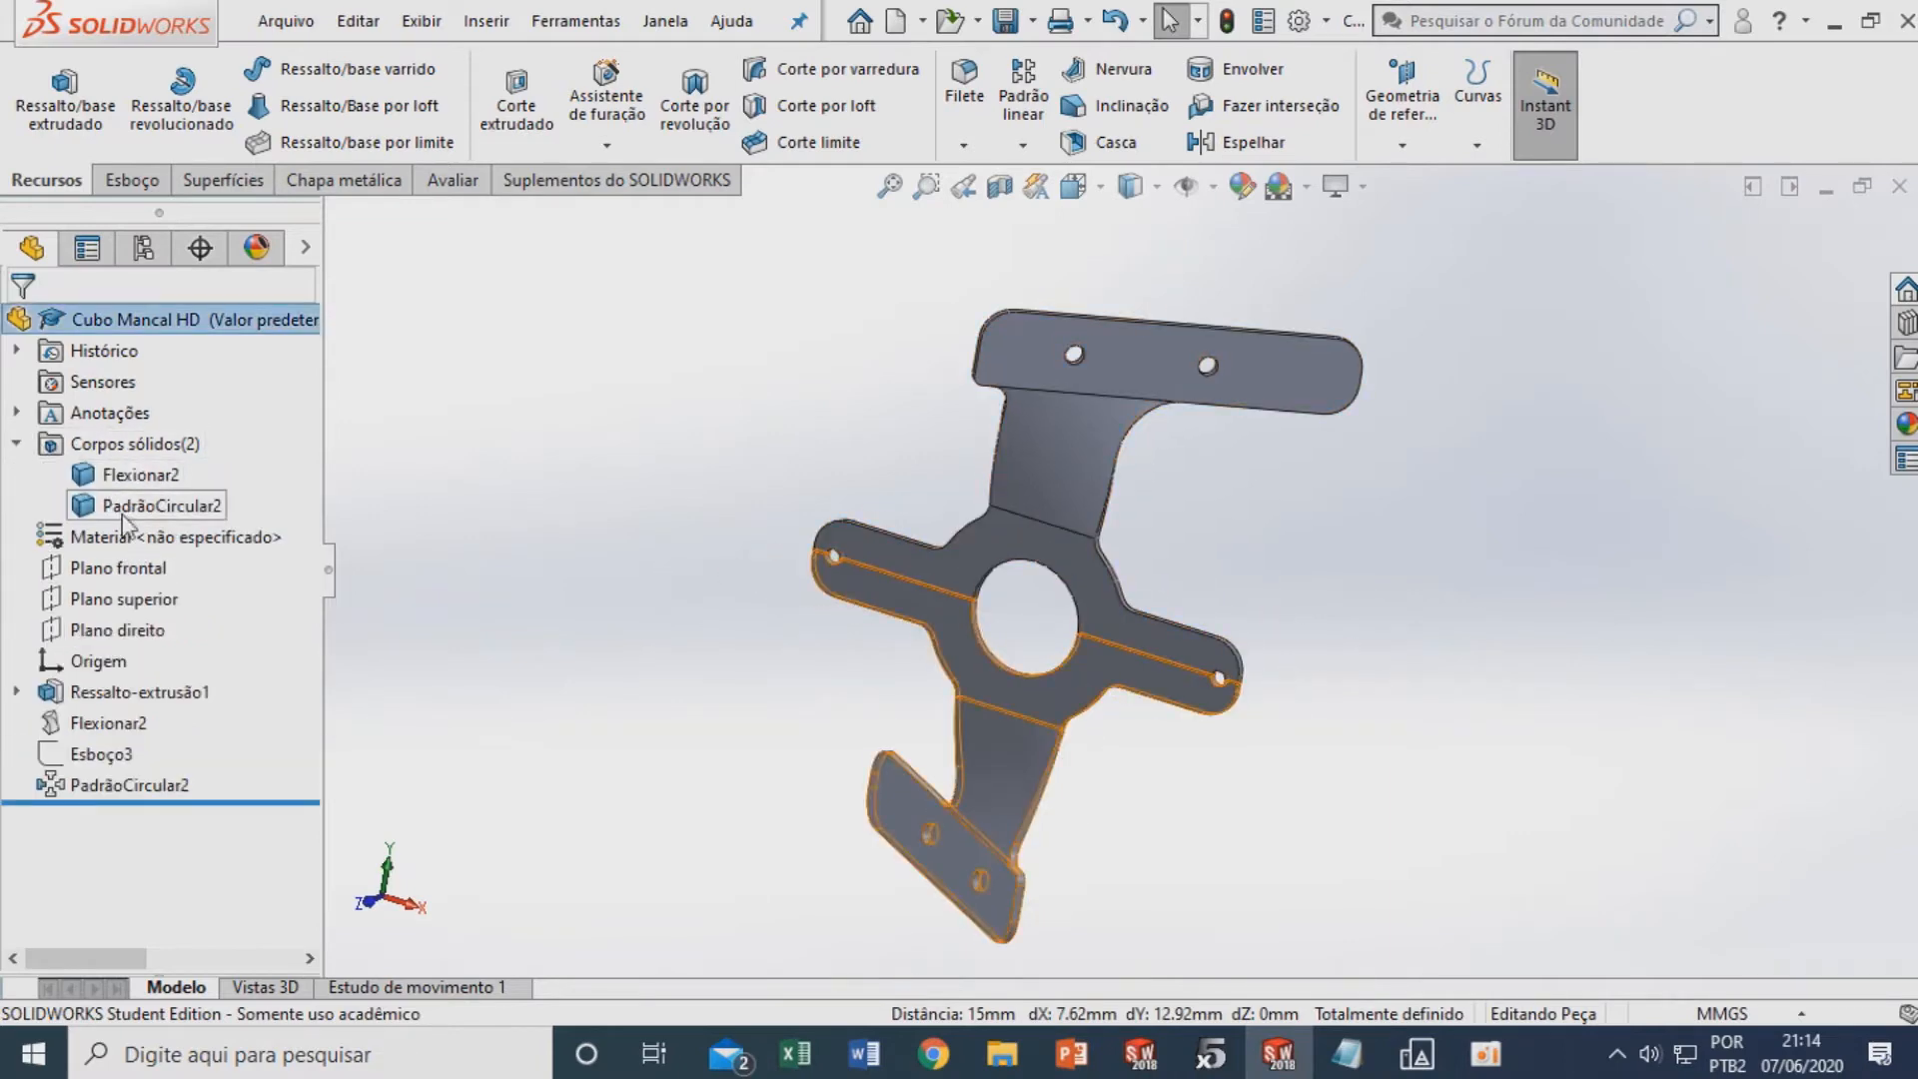
left_click(17, 444)
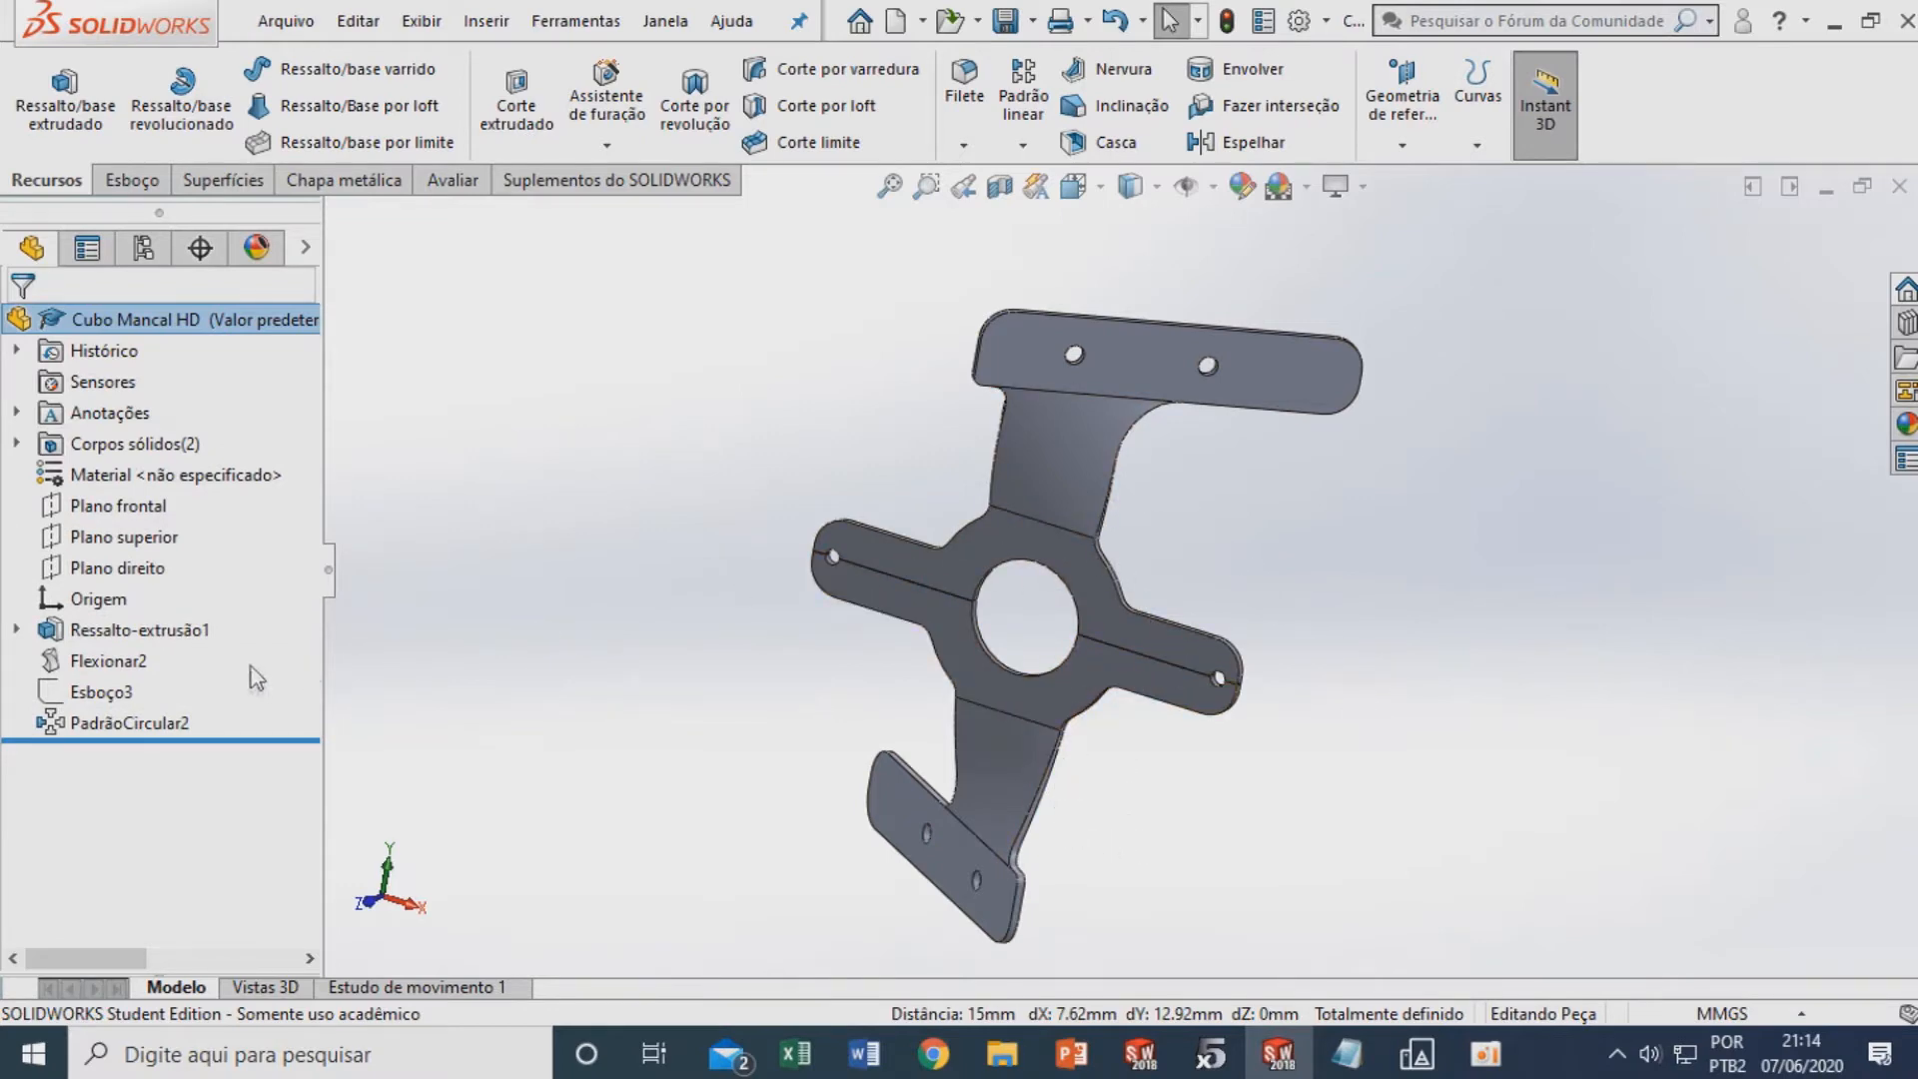
left_click(487, 20)
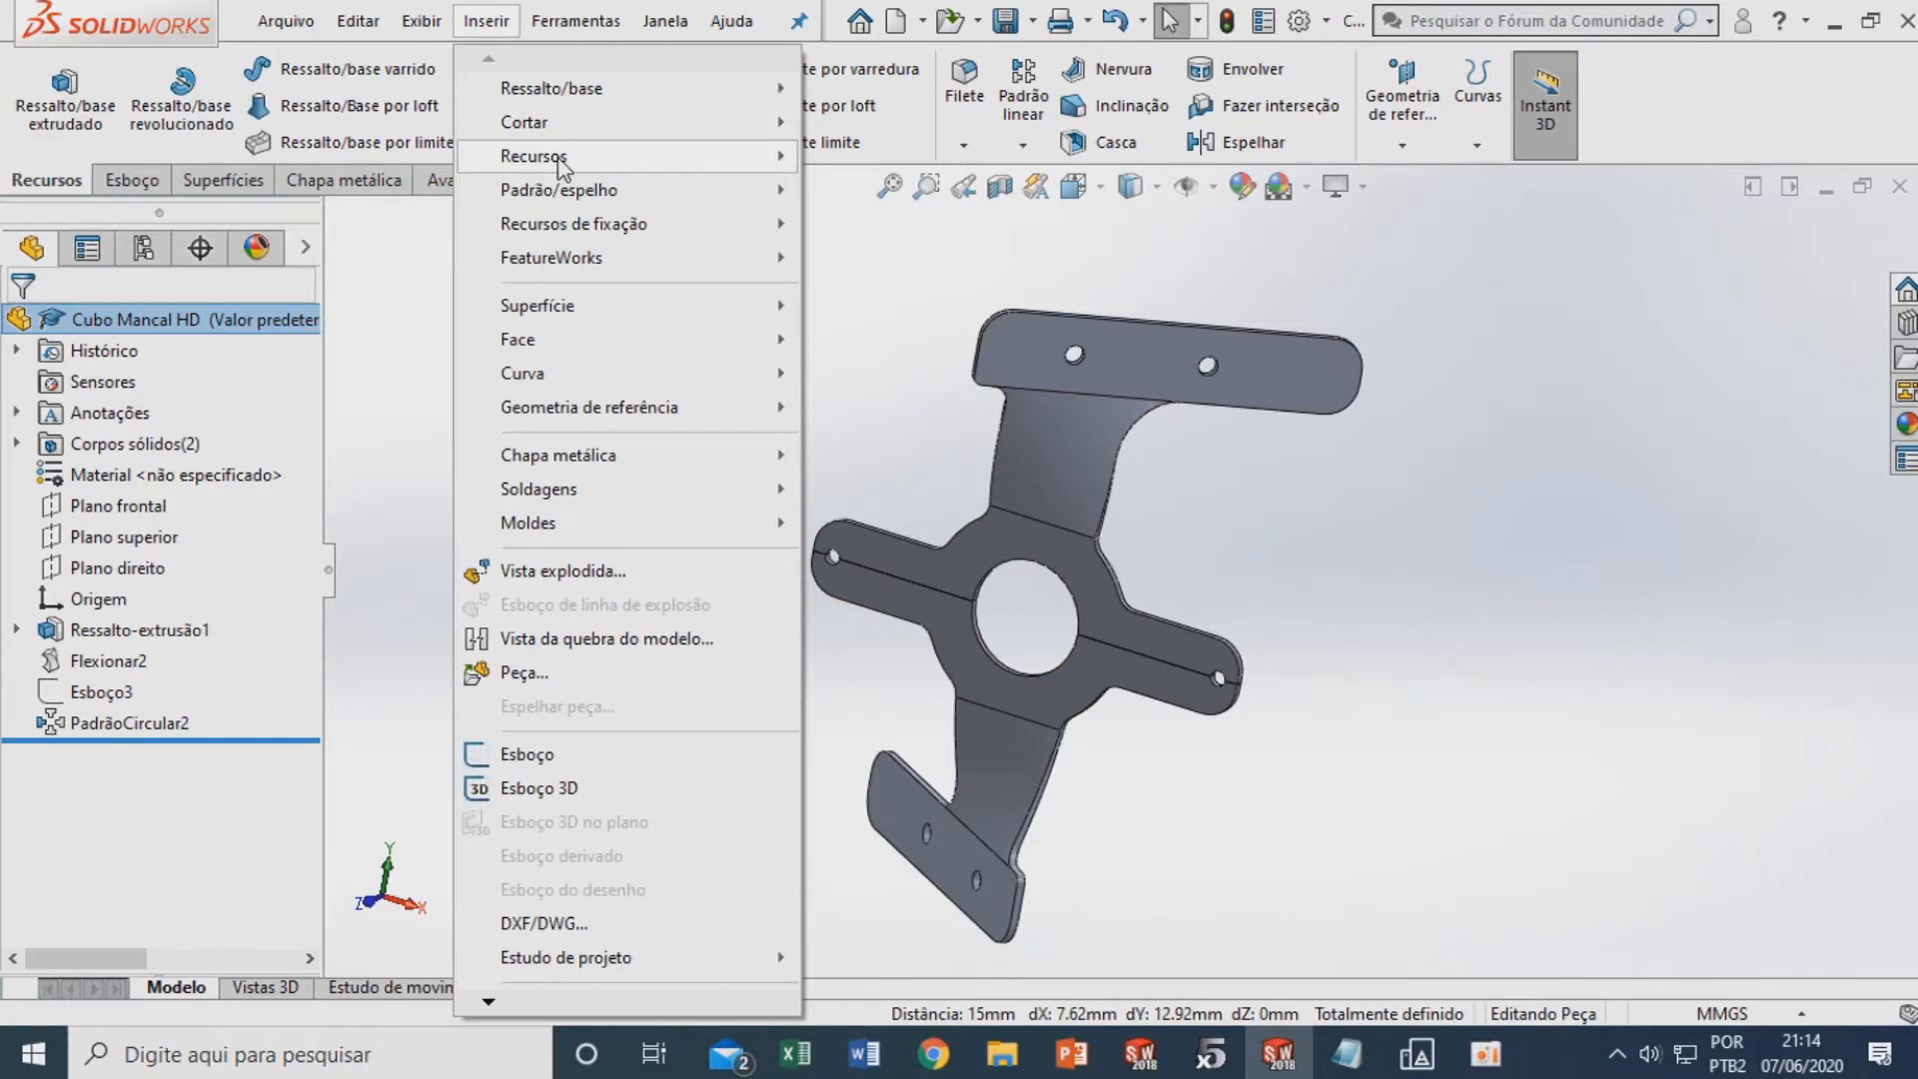
mouse_move(619, 156)
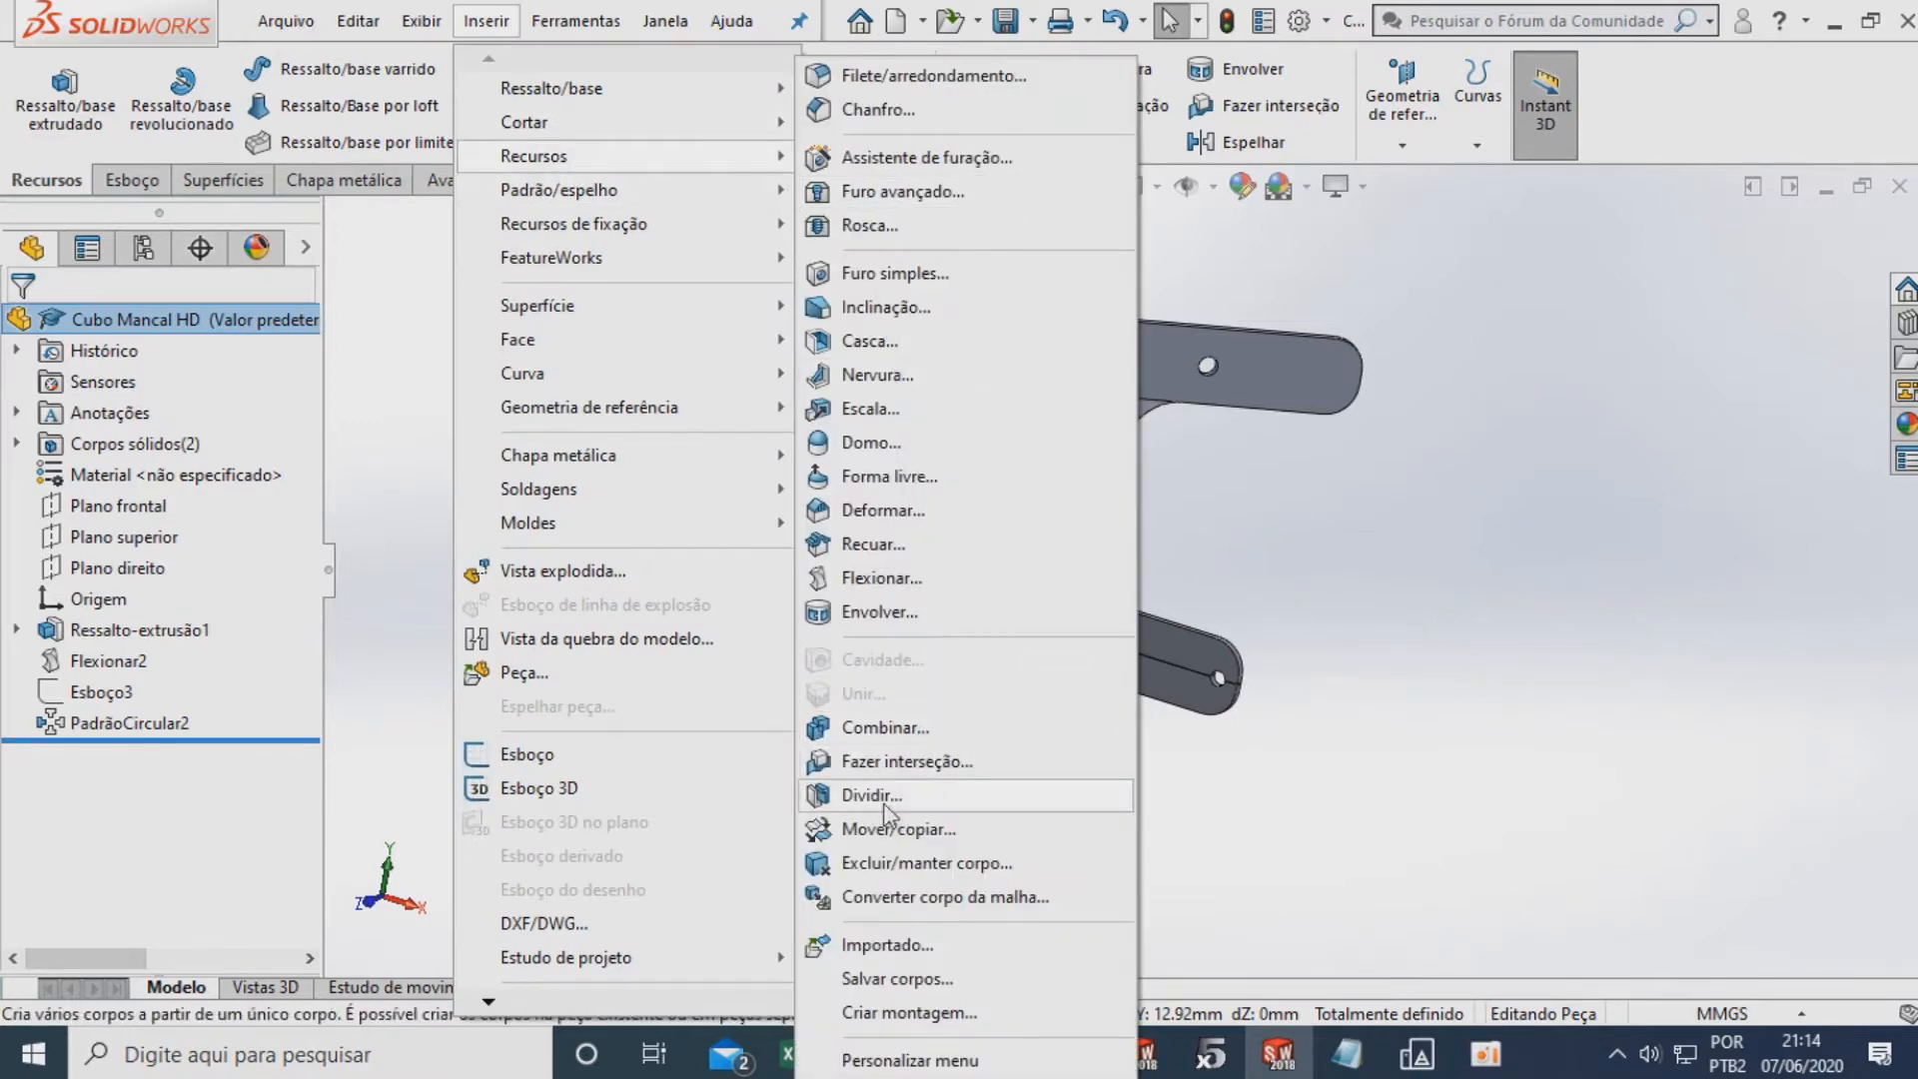
left_click(866, 729)
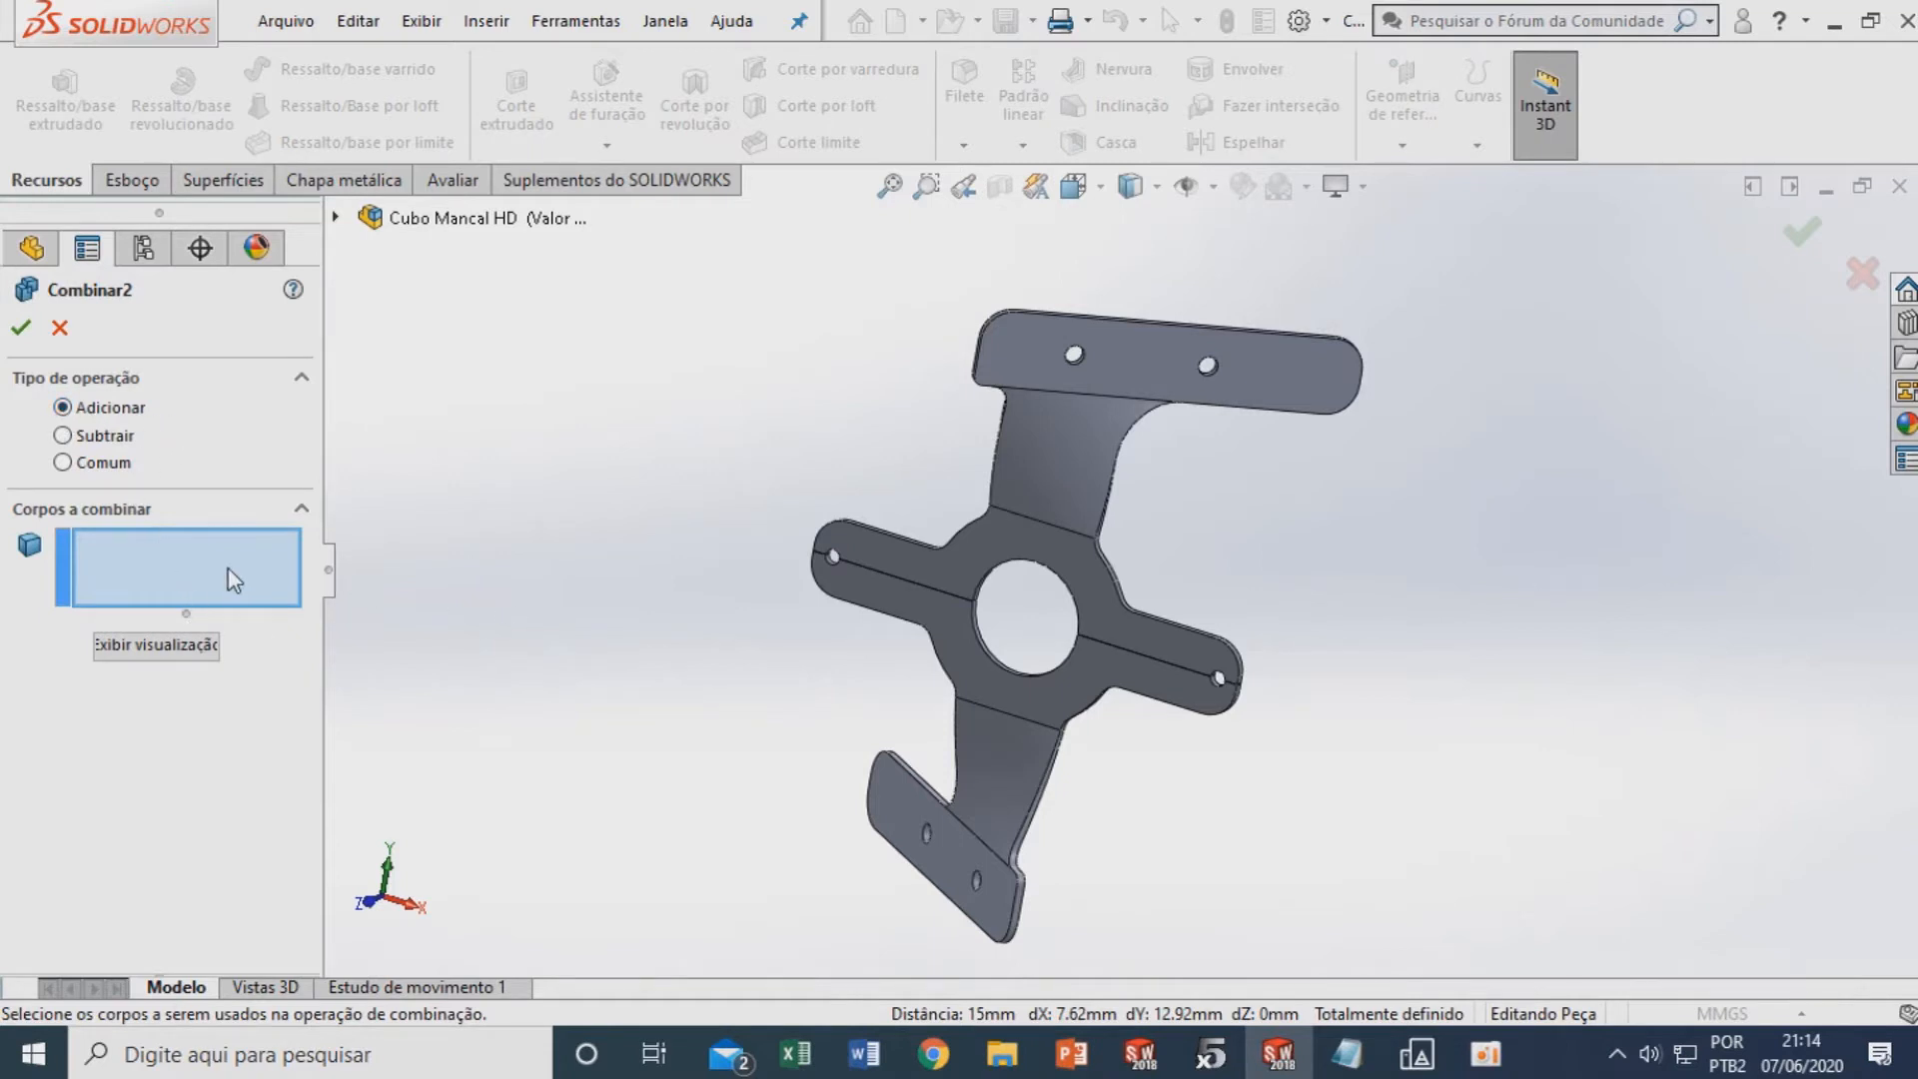
left_click(1074, 465)
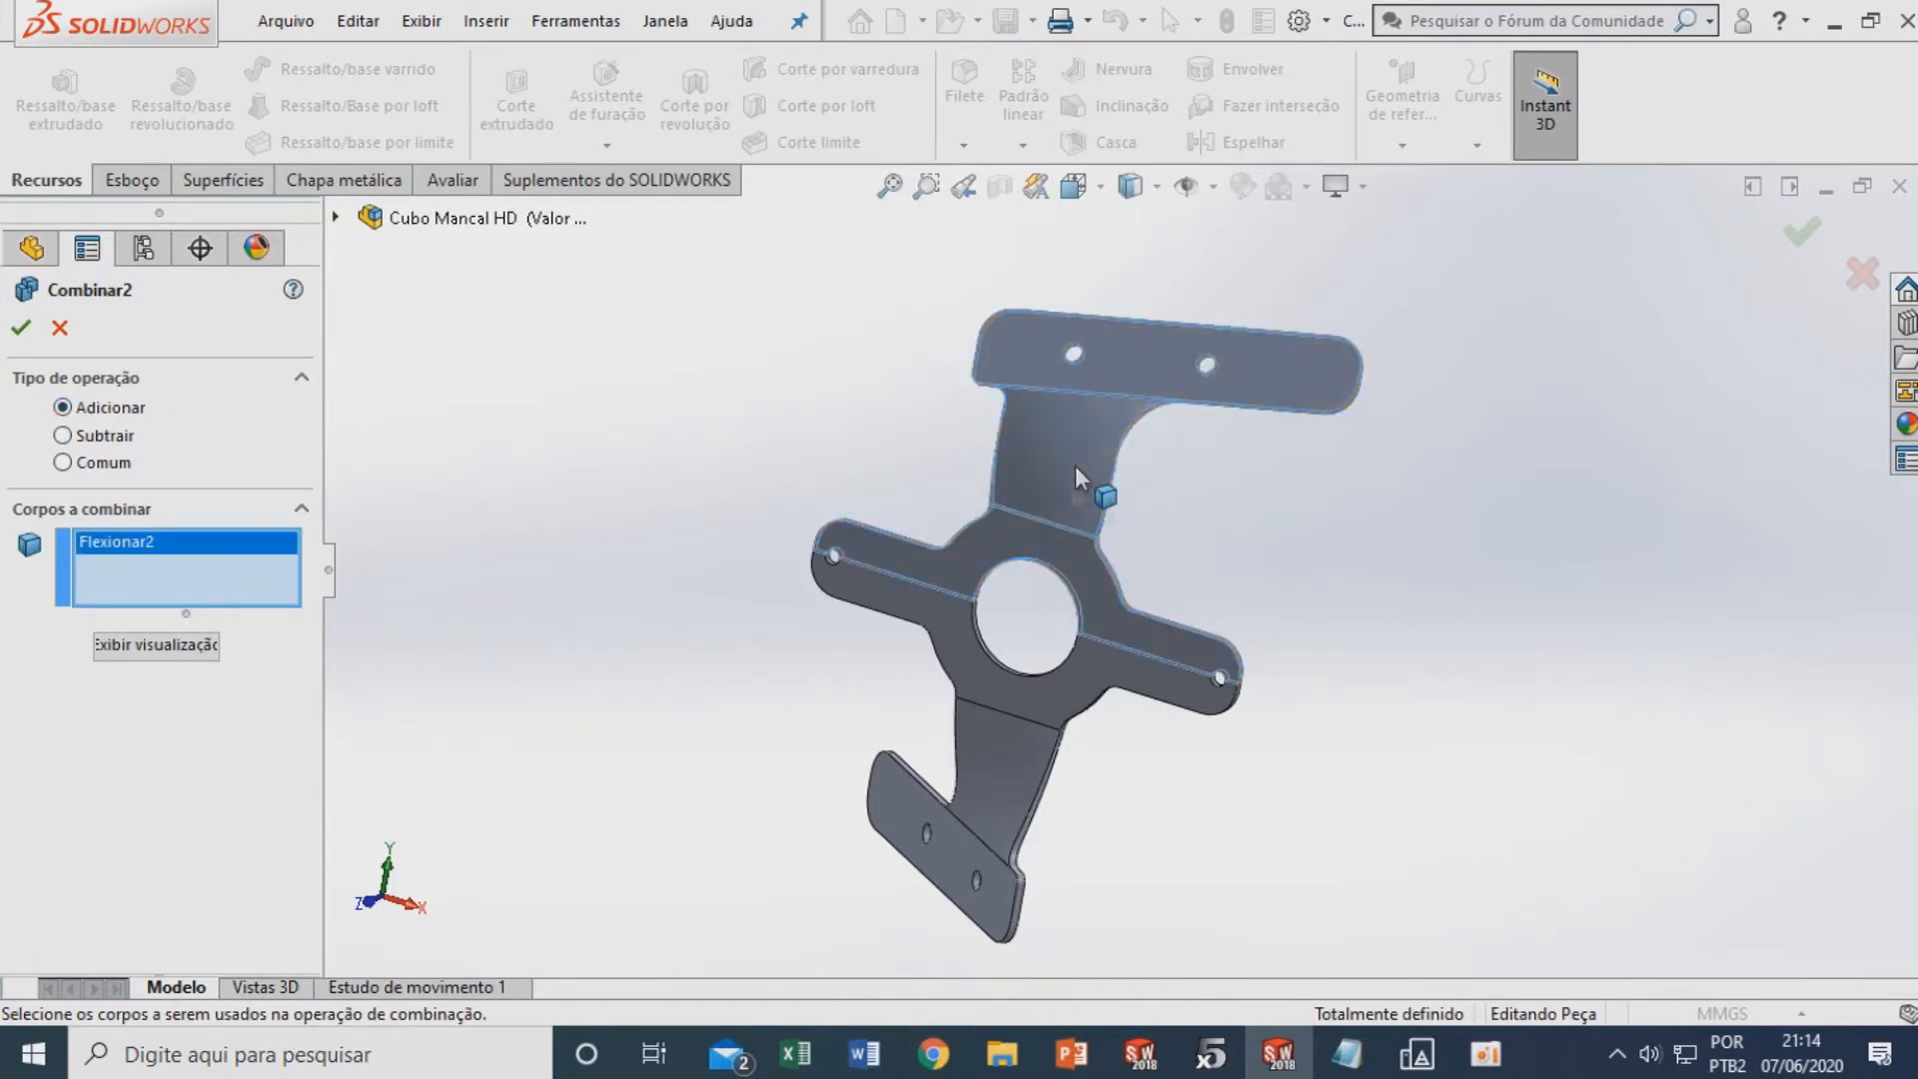
left_click(1030, 777)
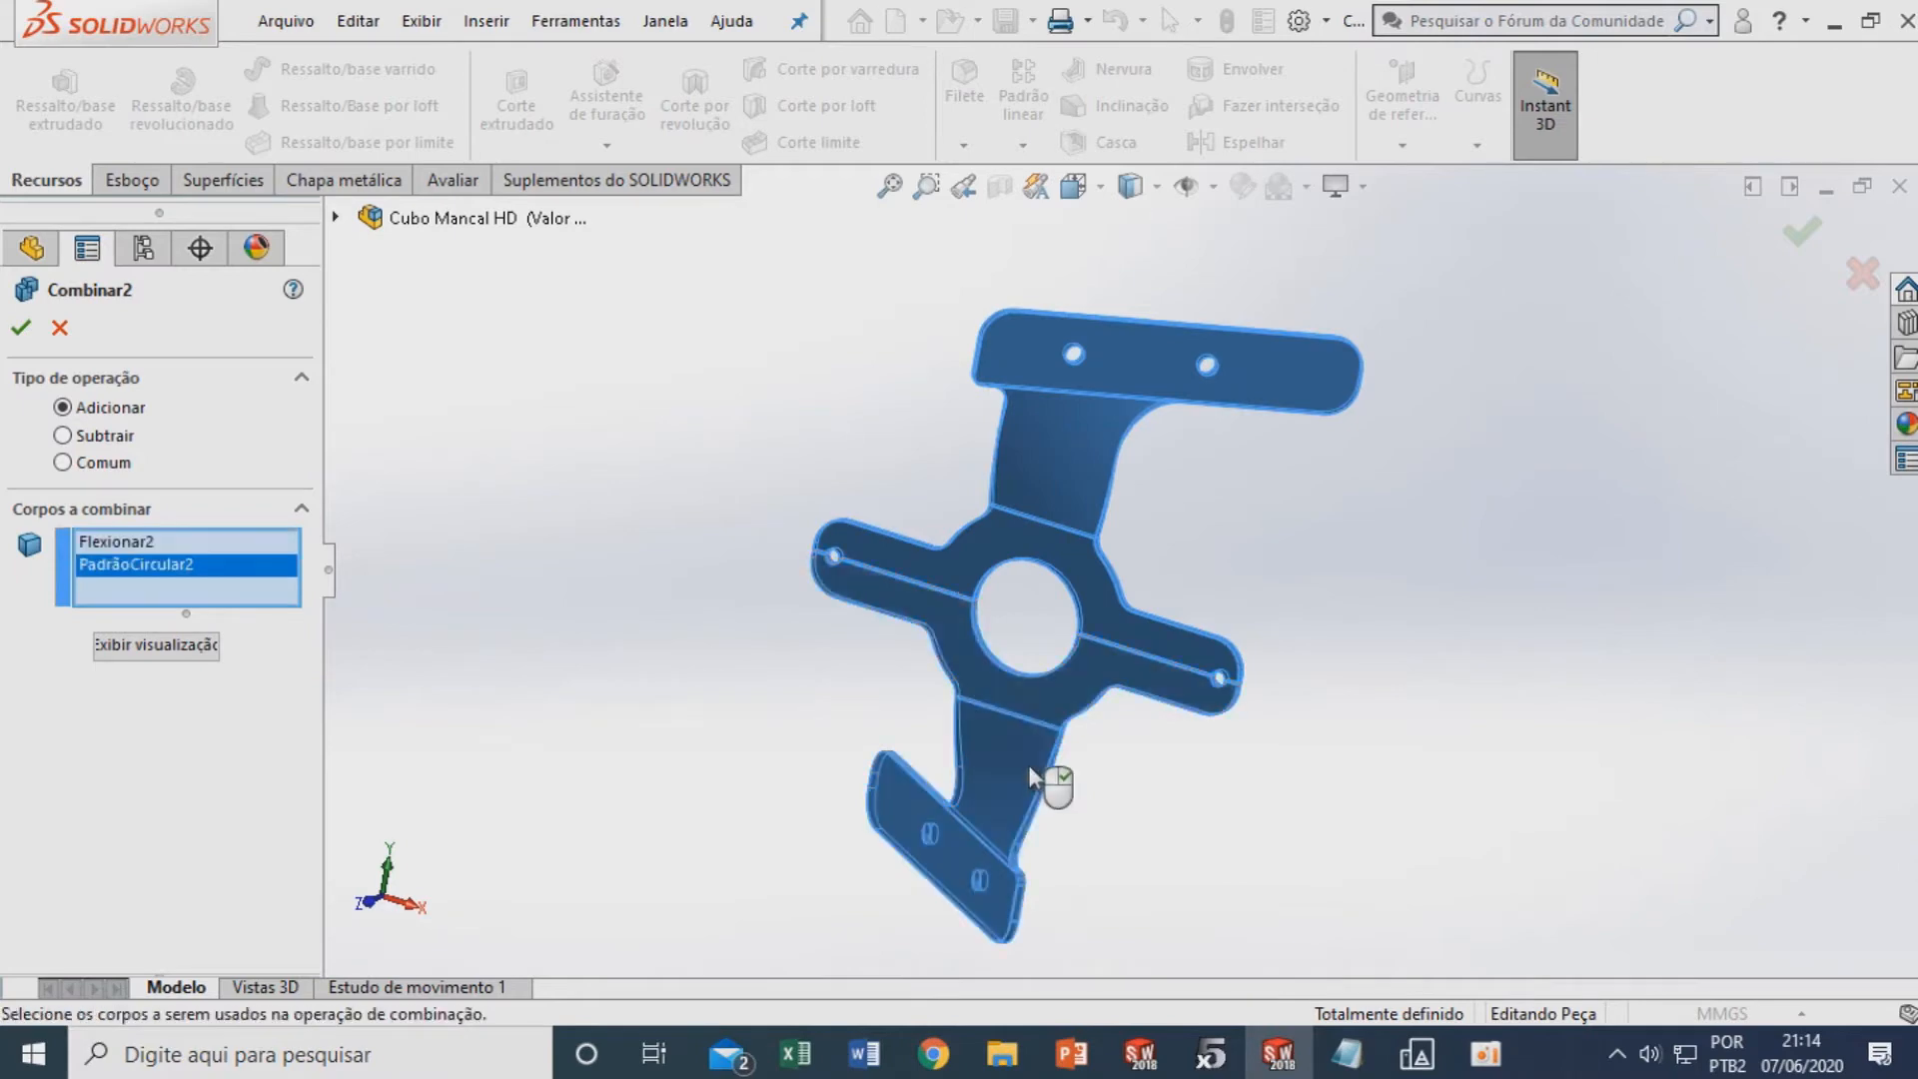
left_click(170, 644)
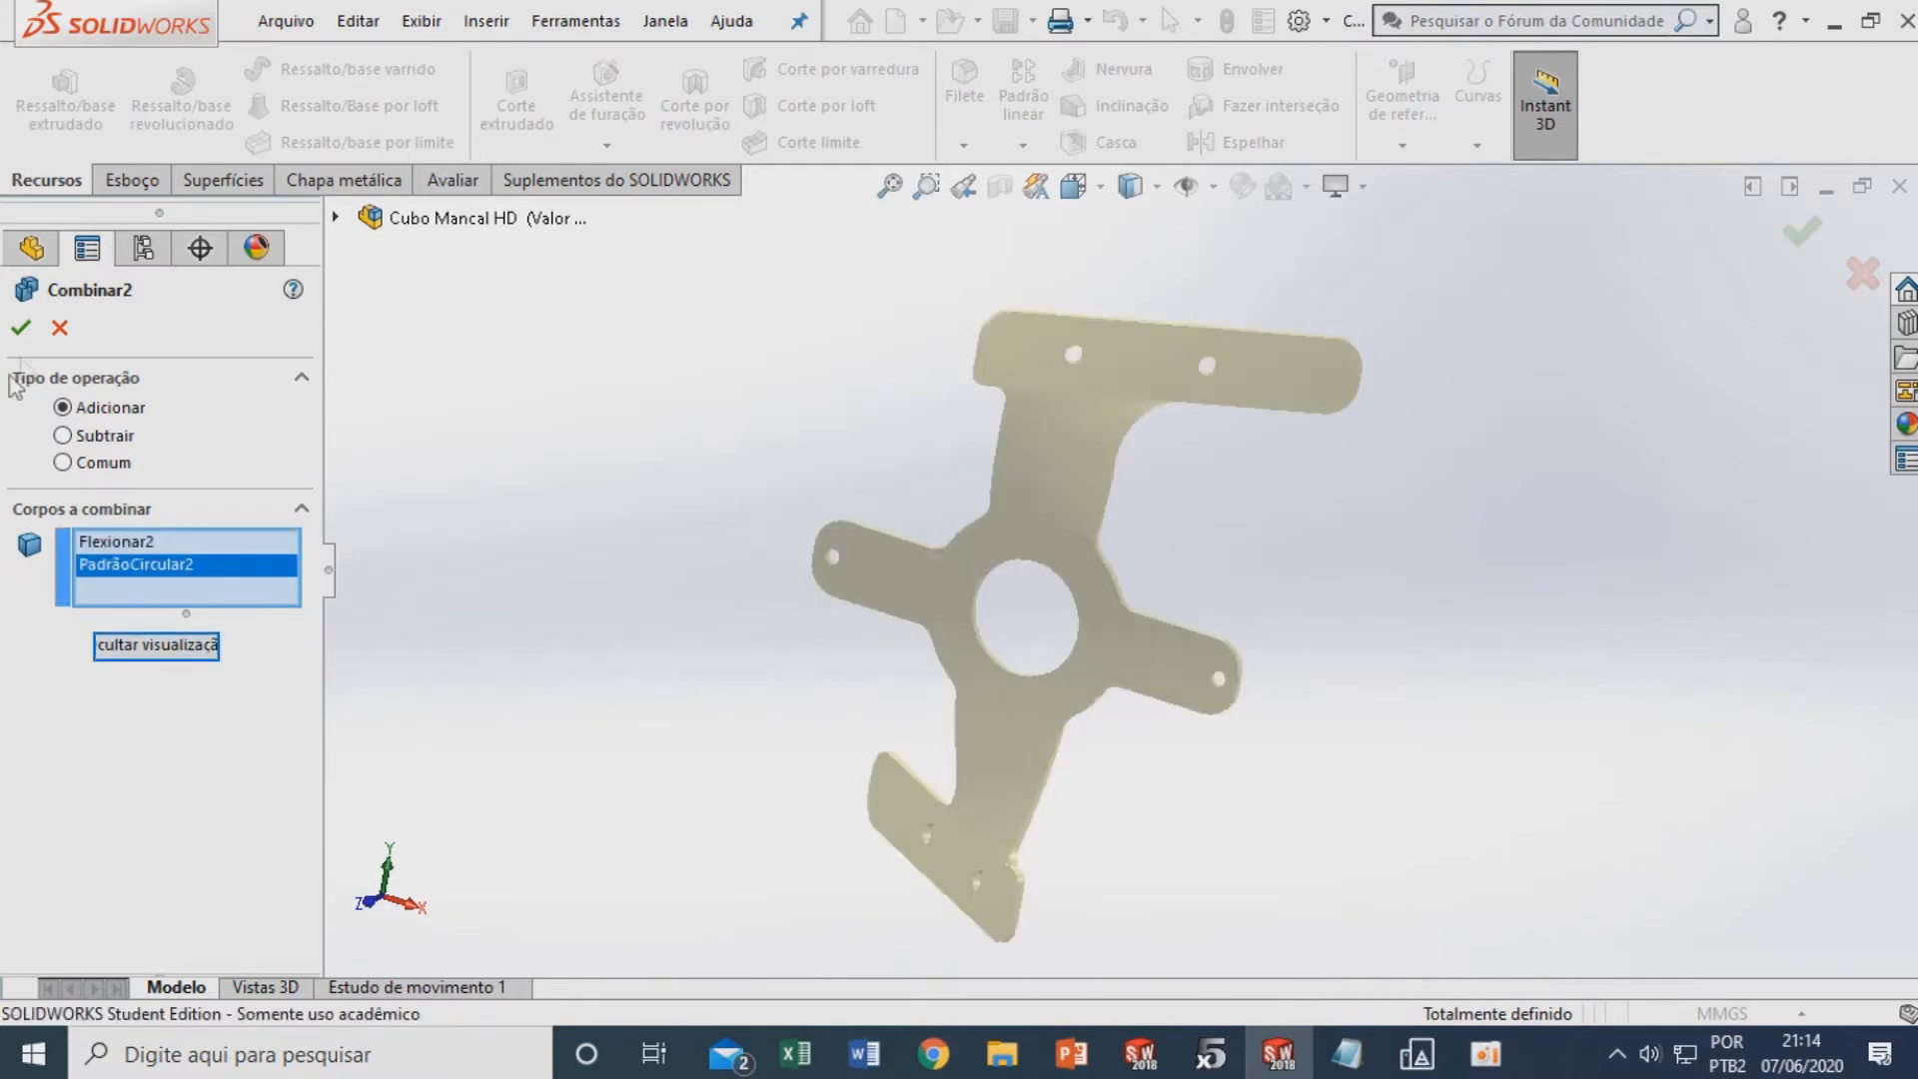
left_click(21, 327)
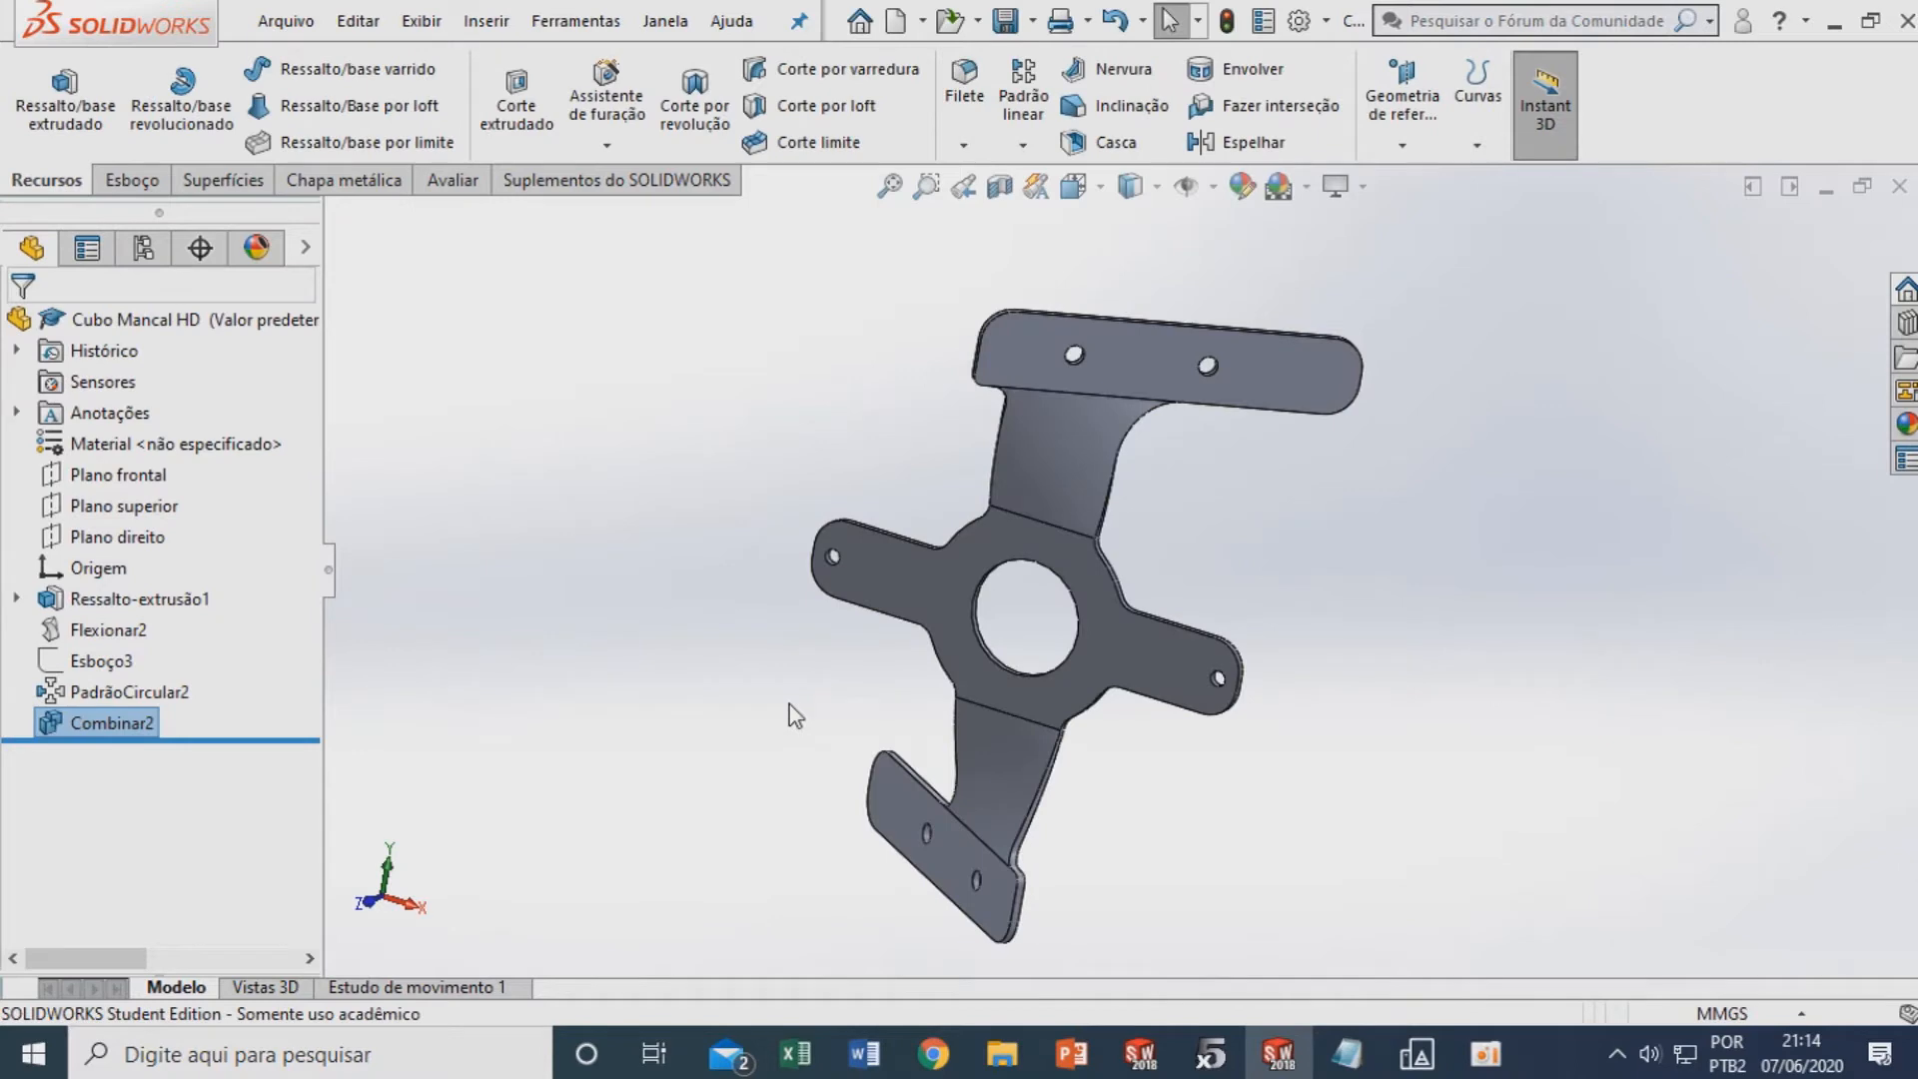
key("ctrl+1")
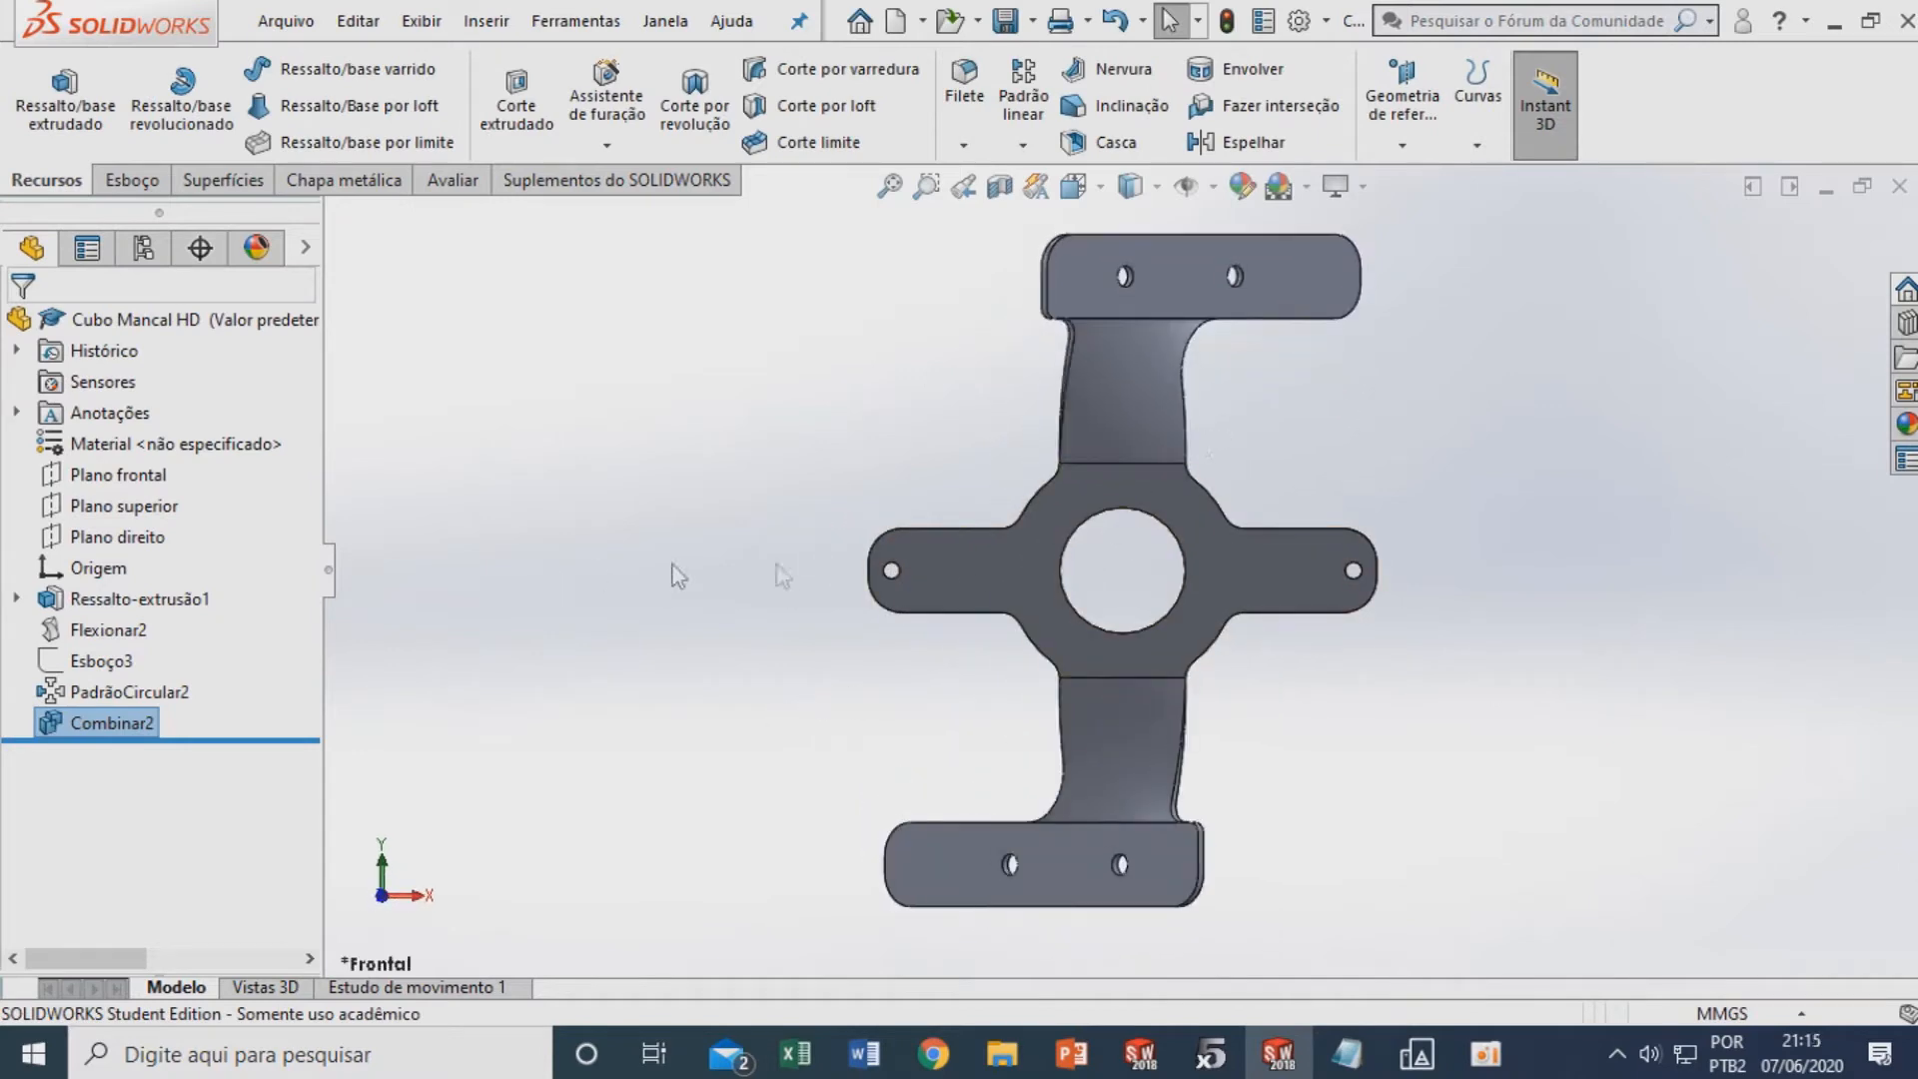
middle_click_drag(898, 656, 901, 664)
key("ctrl+7")
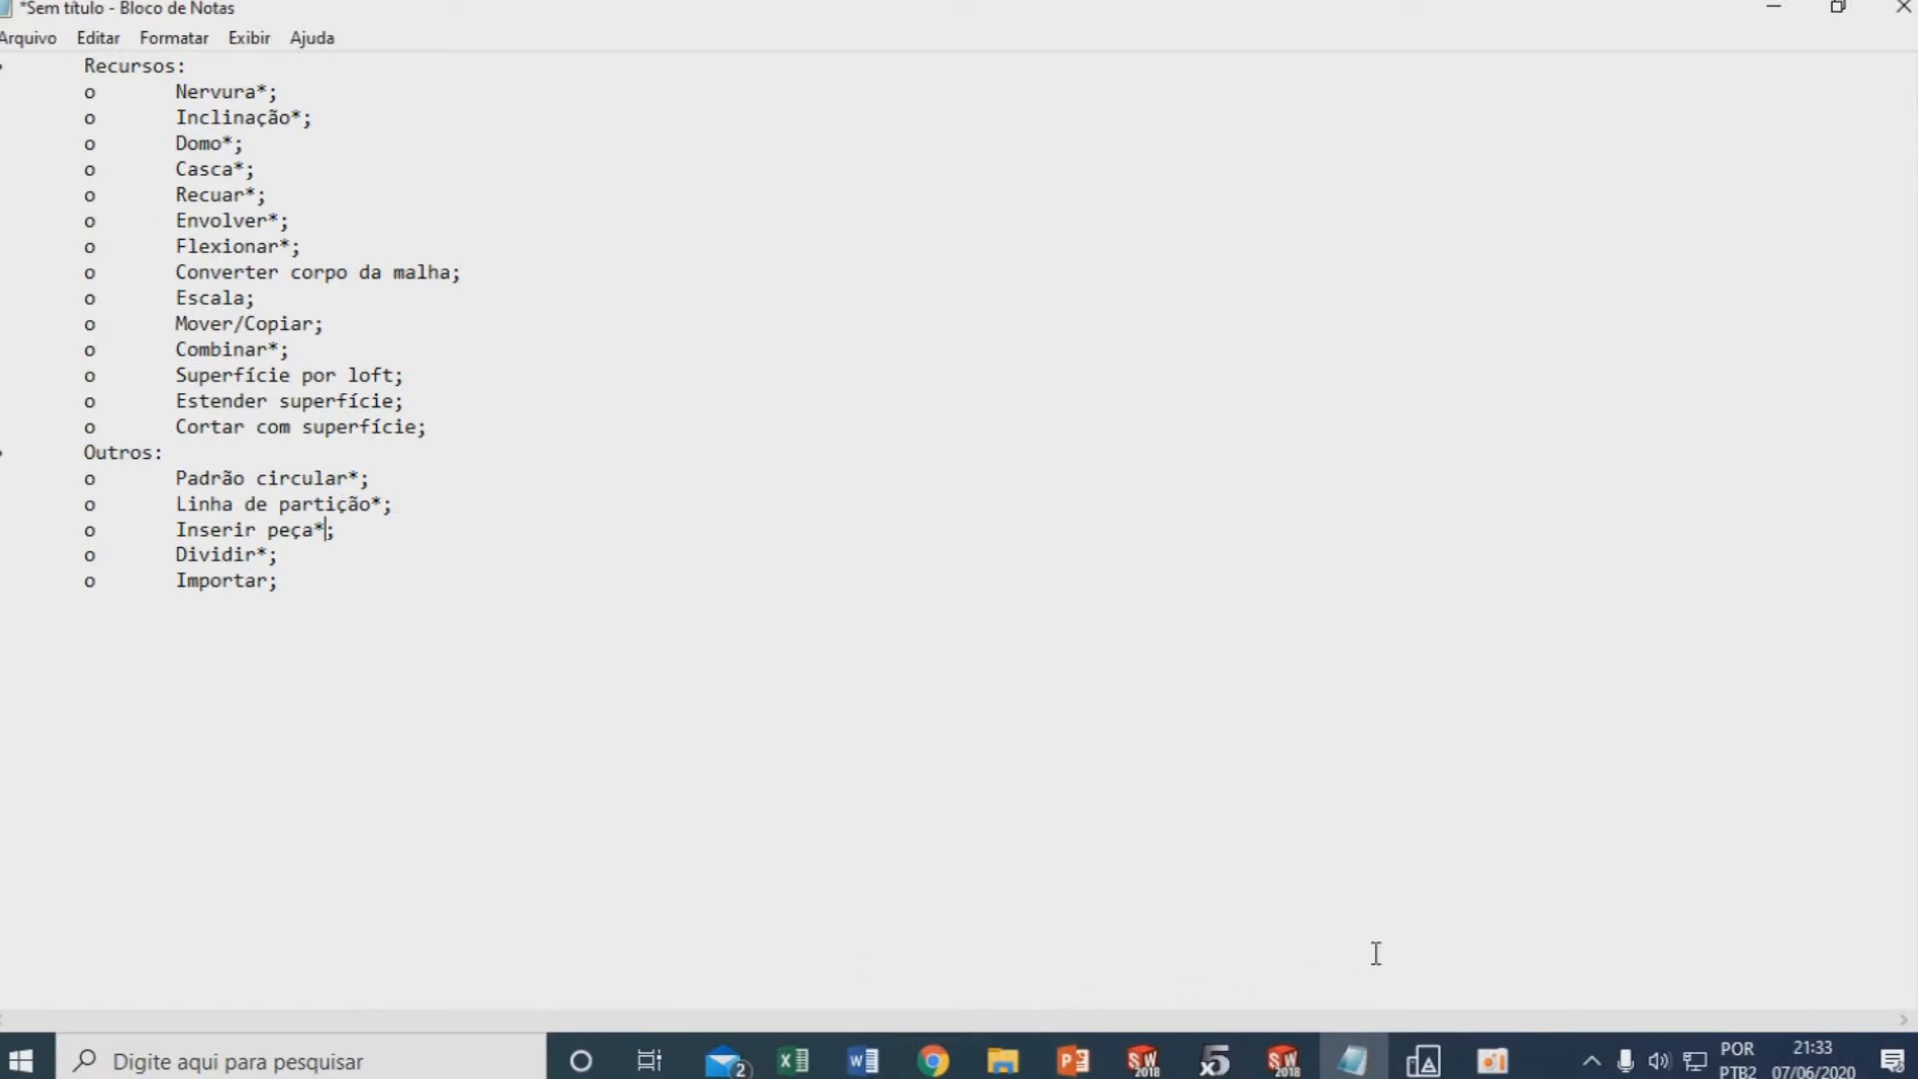
Switch to Print 3D to examine the shape of the Blade_3_5sections model, and return to SolidWorks
left_click(1423, 1059)
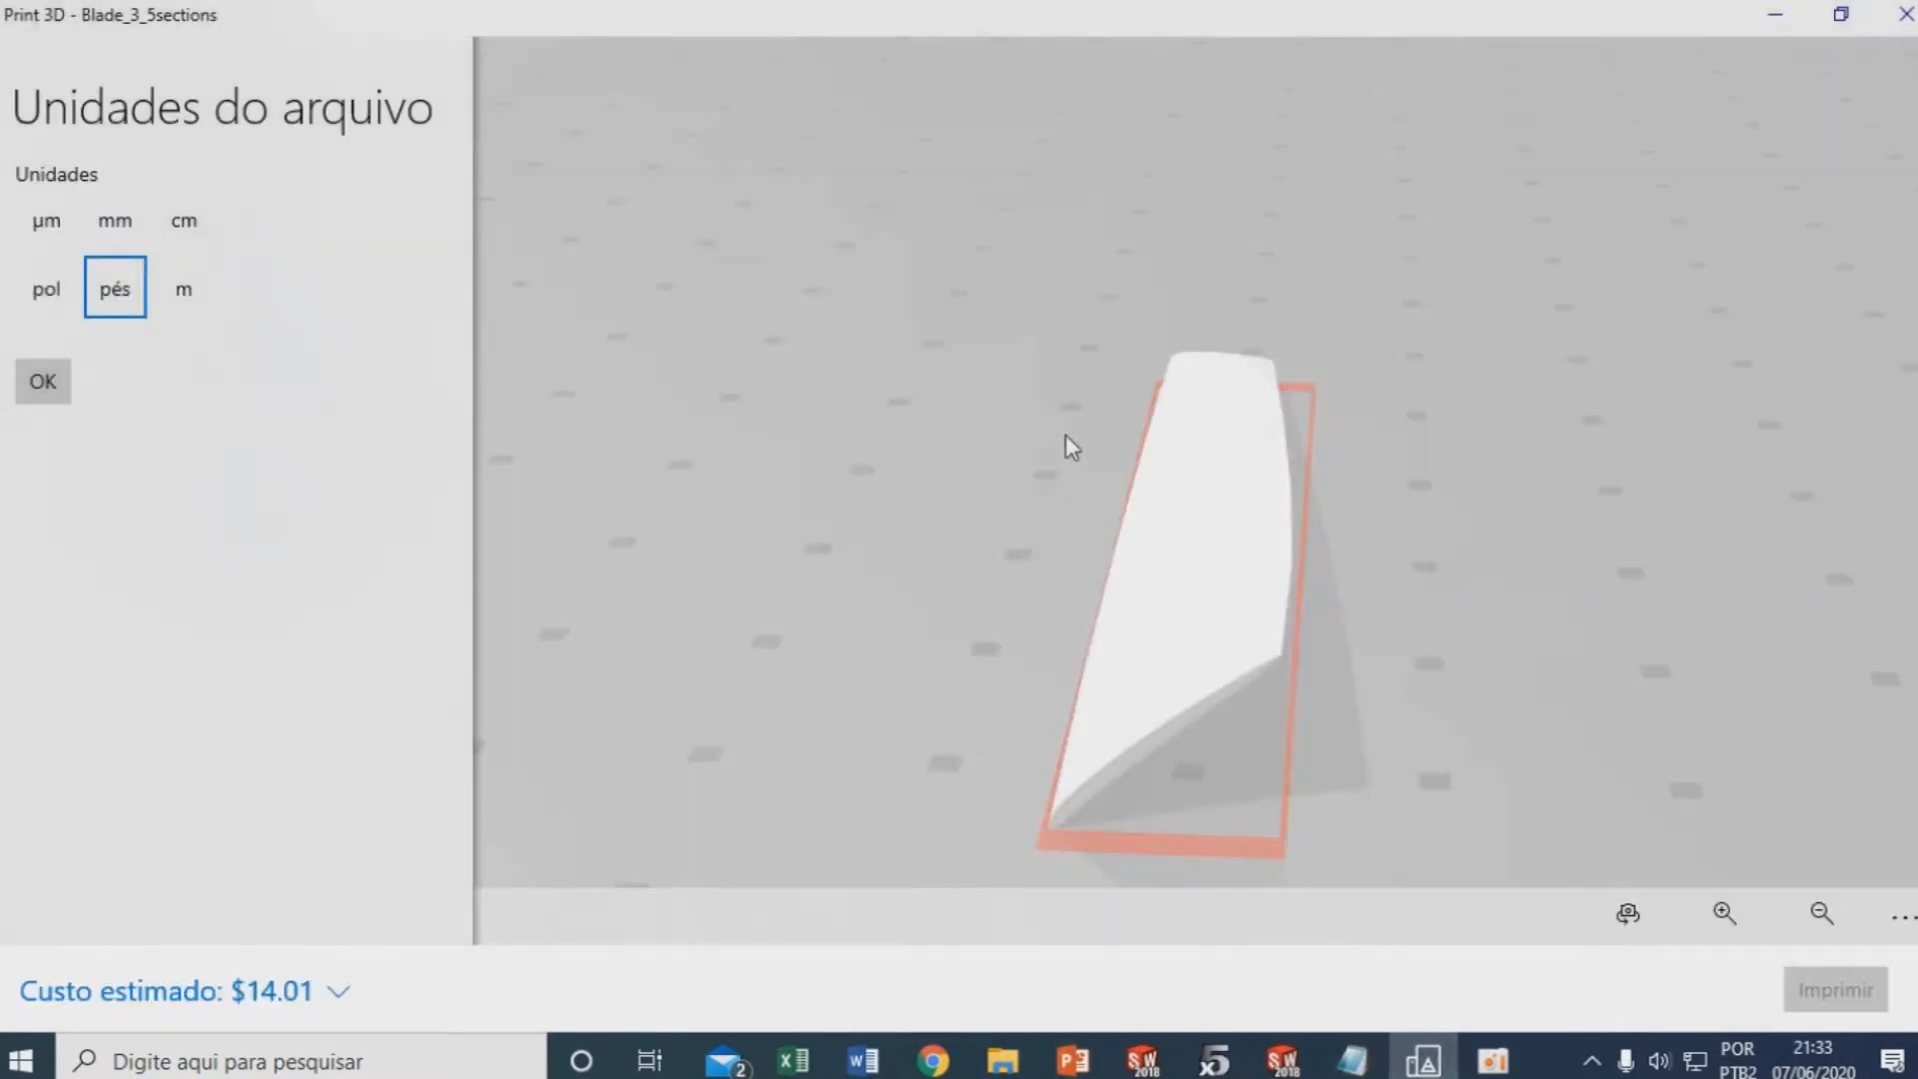
left_click_drag(920, 710, 777, 724)
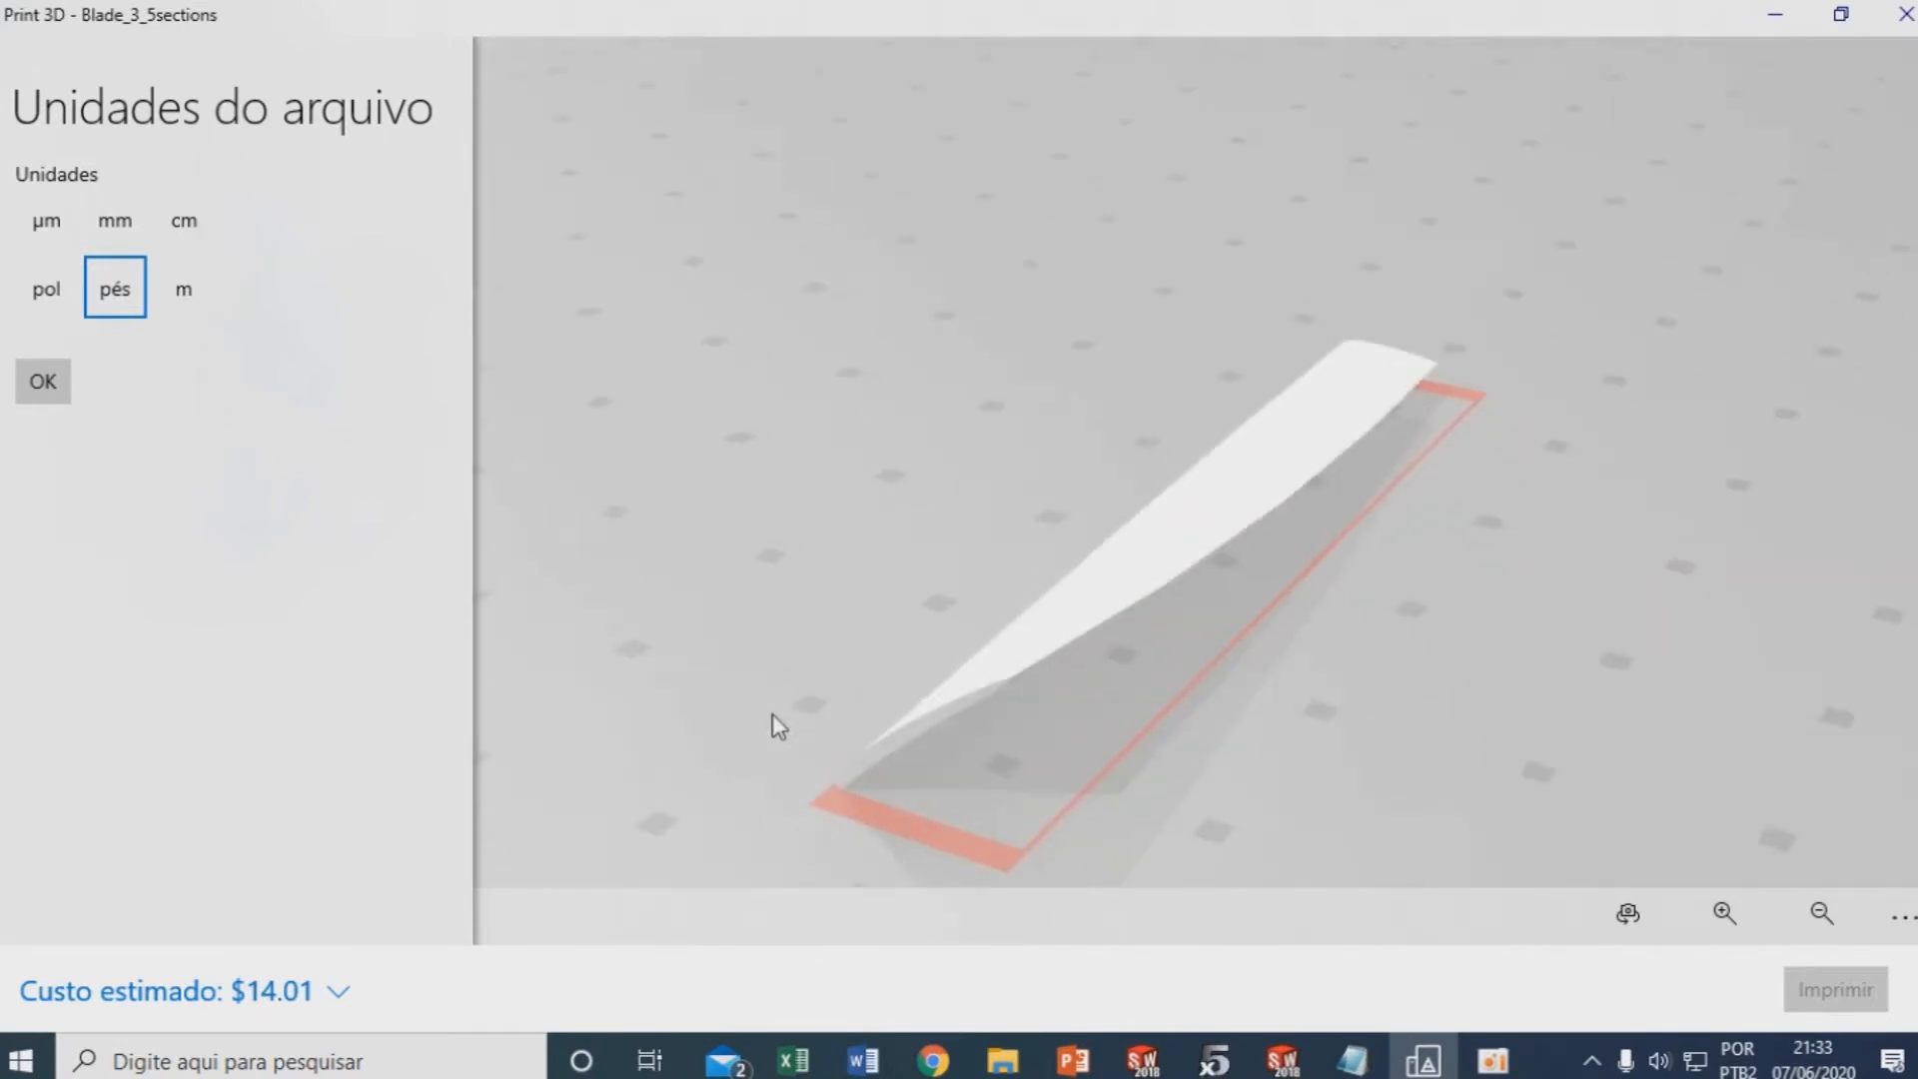
left_click(1282, 1060)
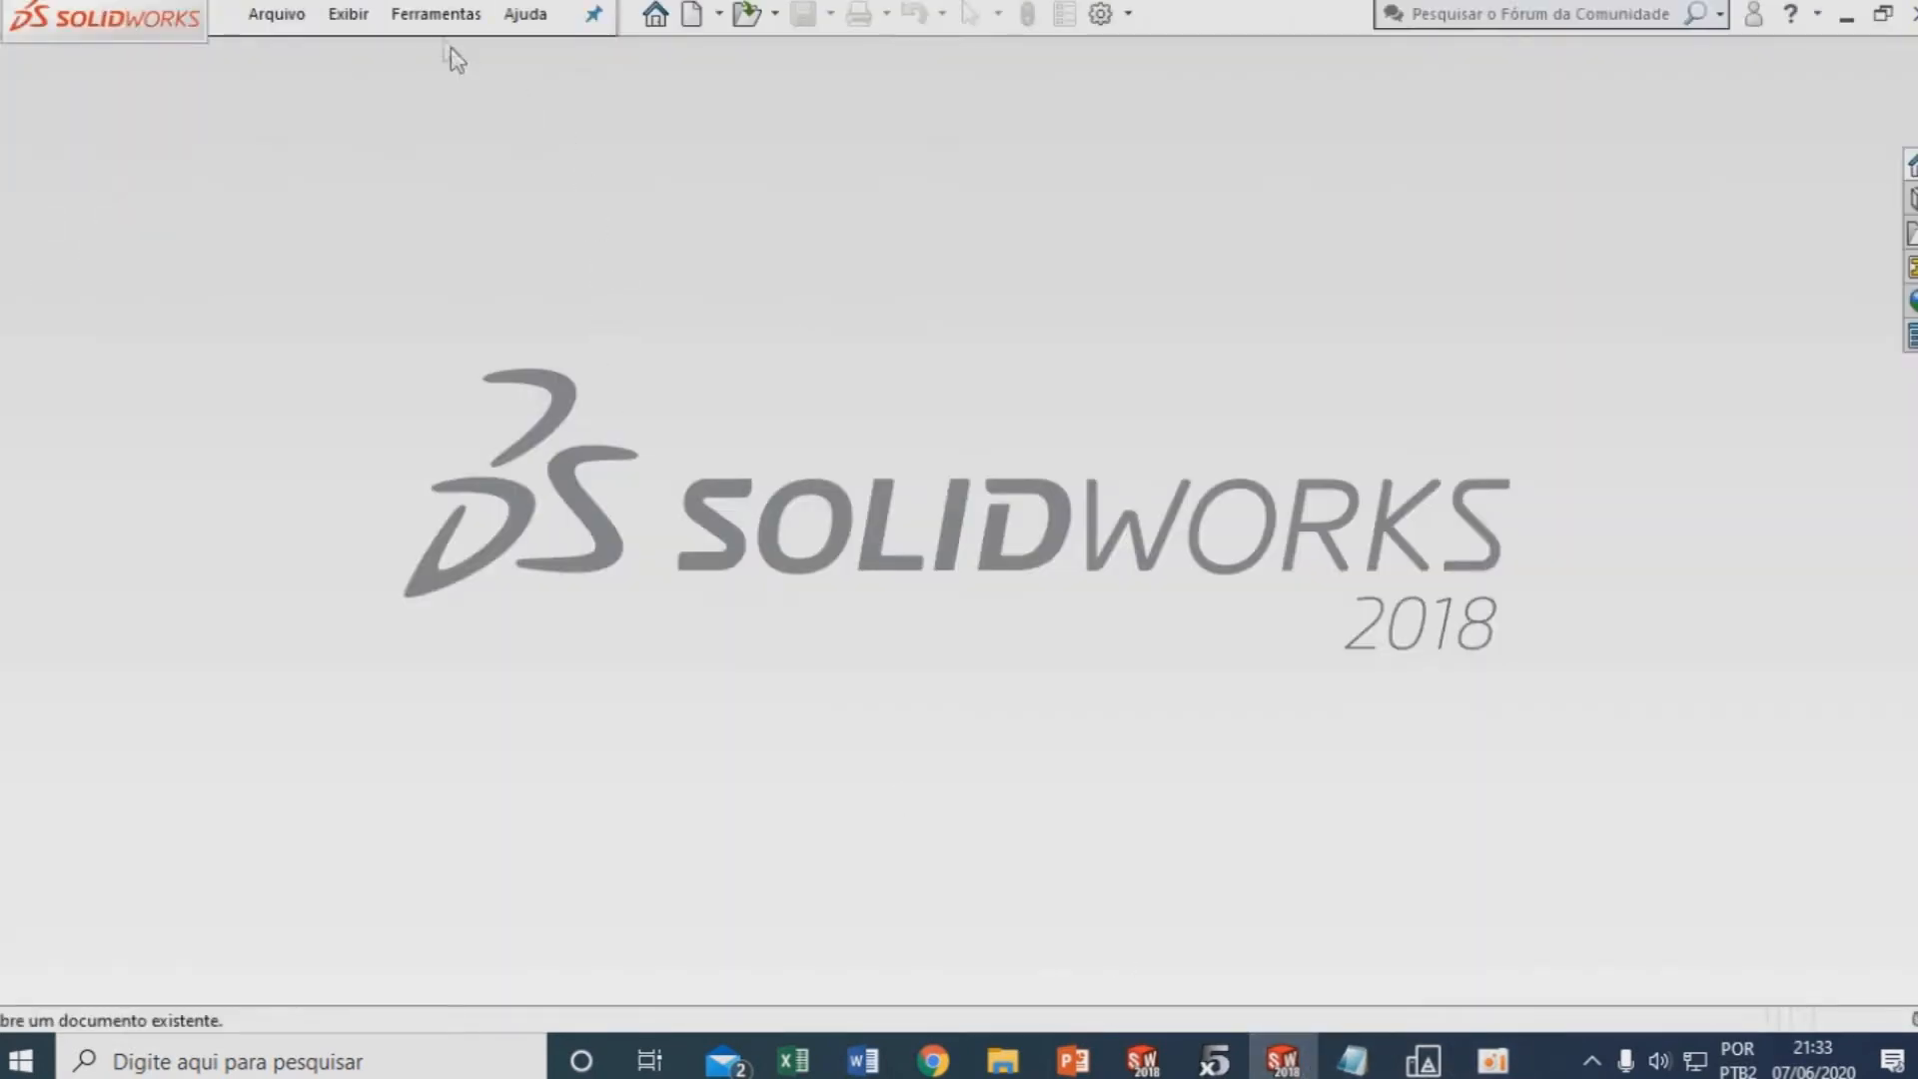
Set the STL/OBJ/OFF/PLY/PLY2 import options to solid body, with mesh bodies created and facets grouped into faces
left_click(438, 14)
left_click(511, 341)
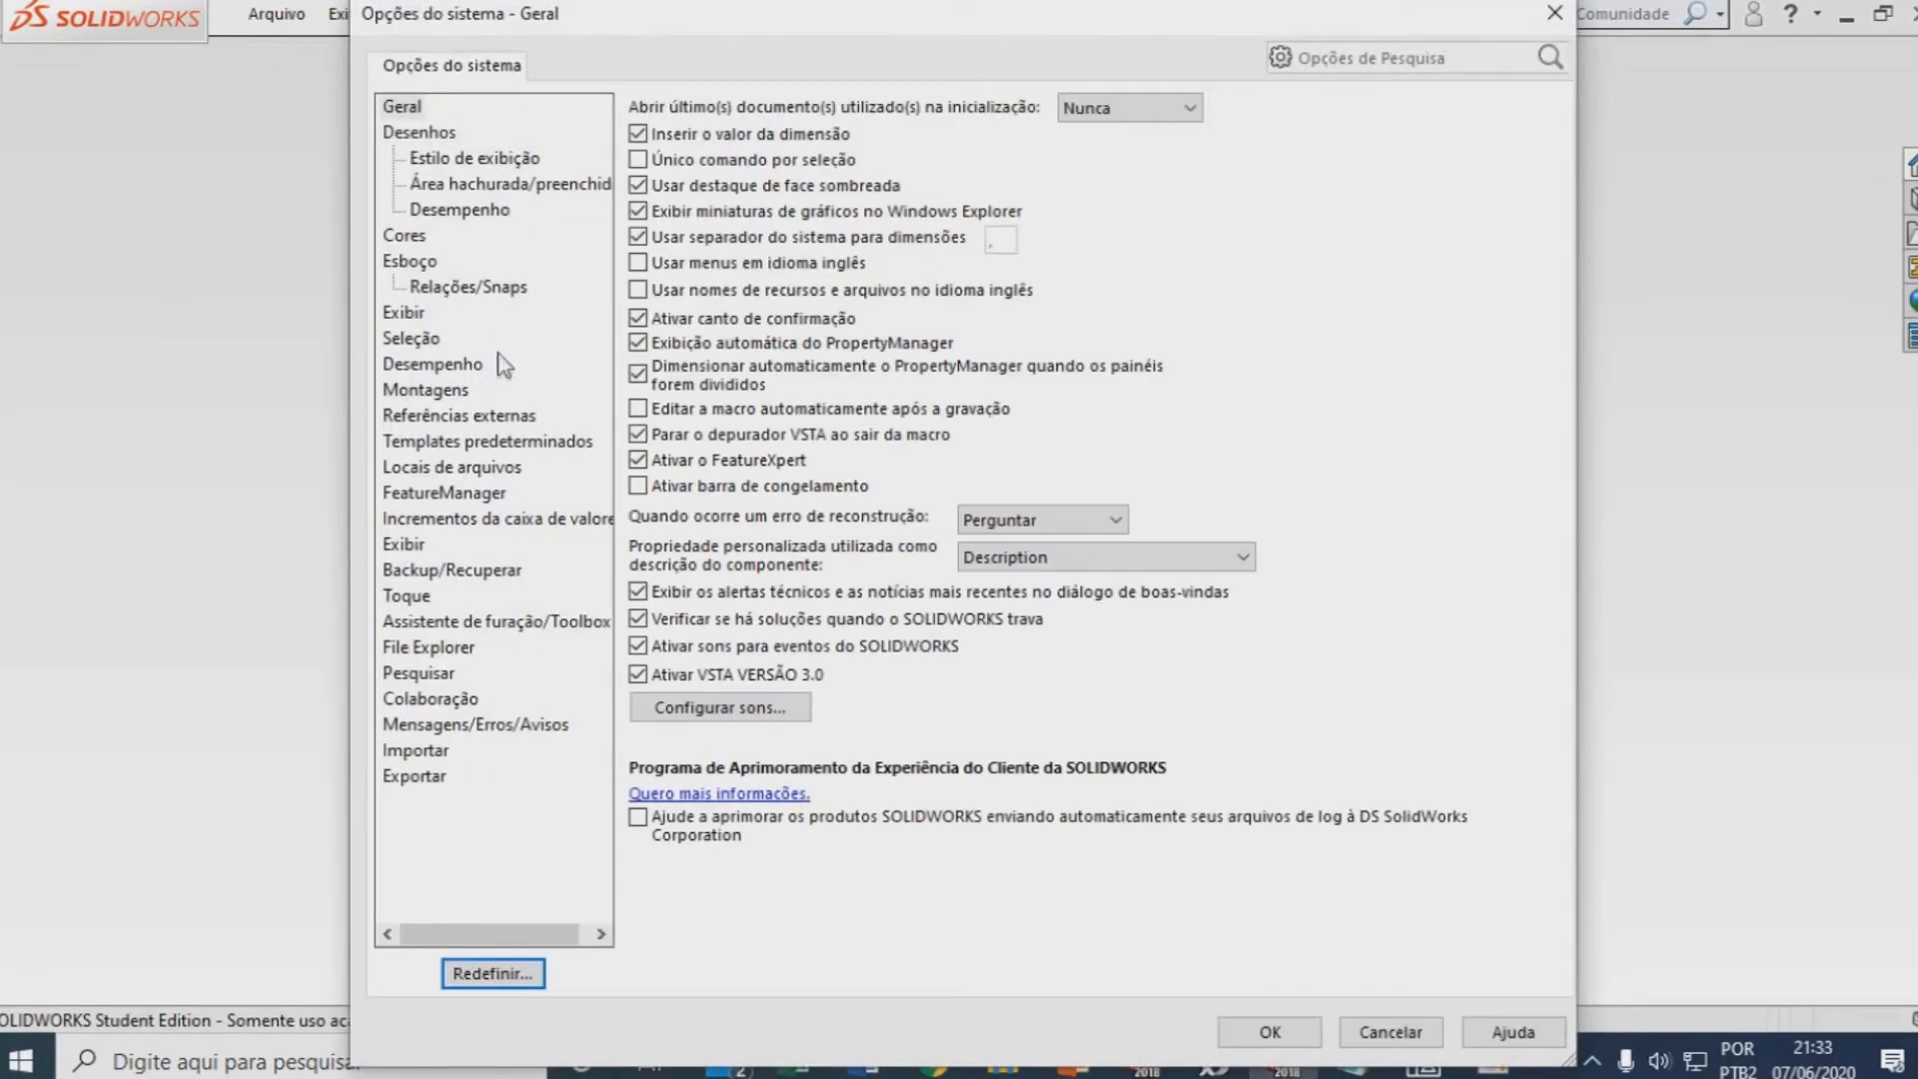
left_click(446, 761)
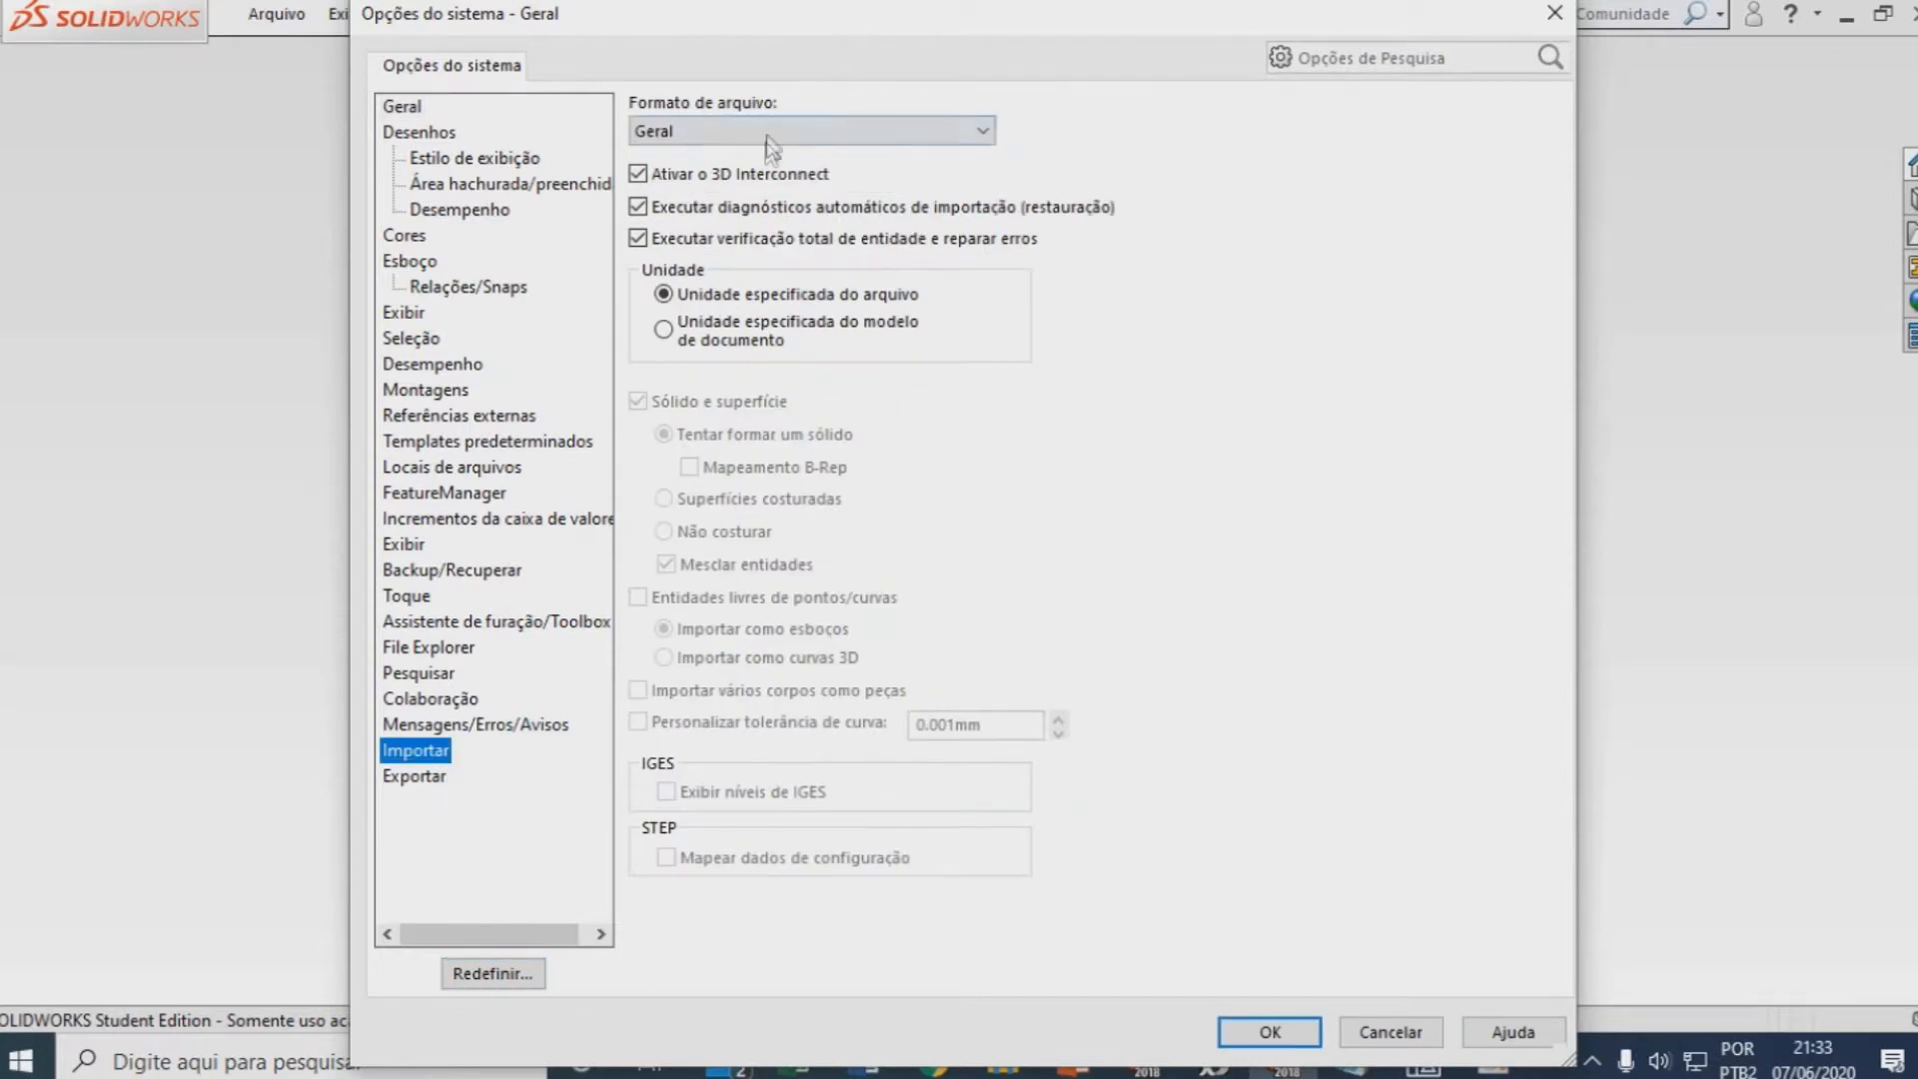
left_click(775, 138)
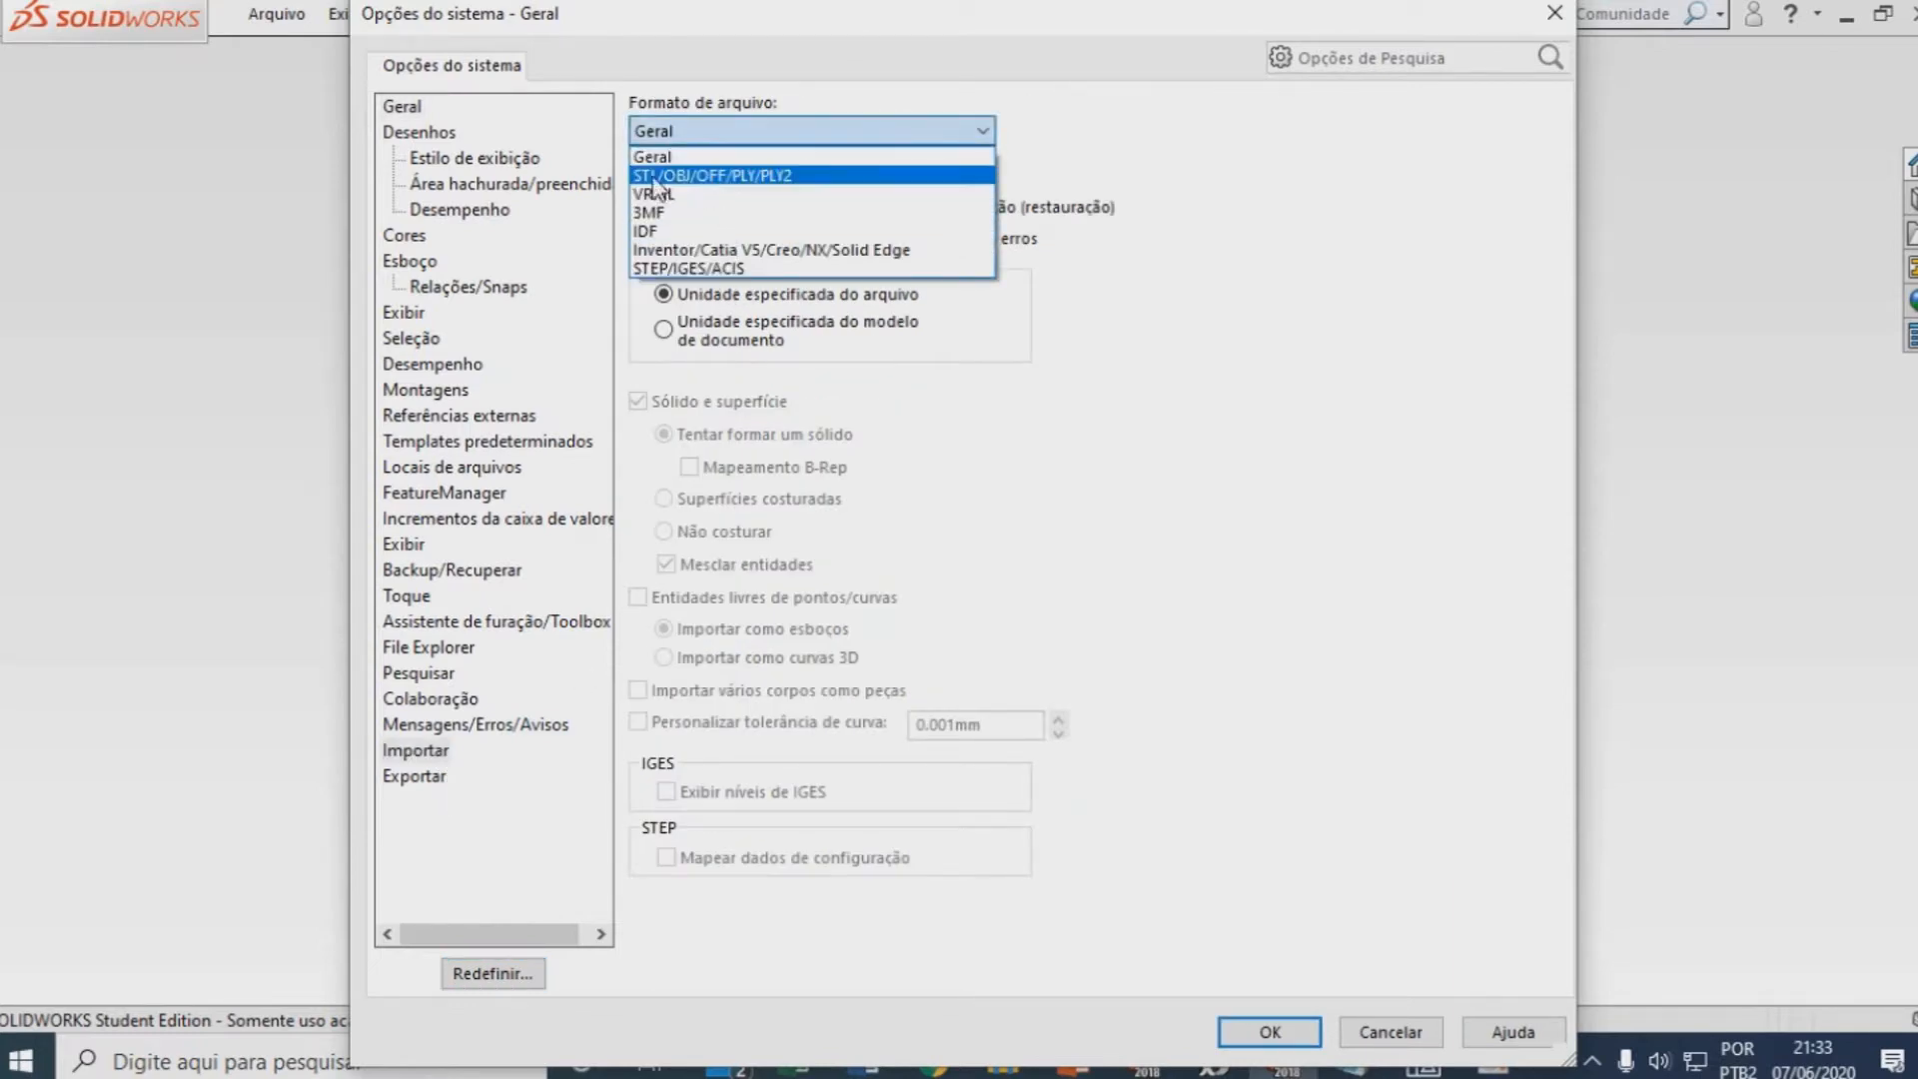
left_click(703, 180)
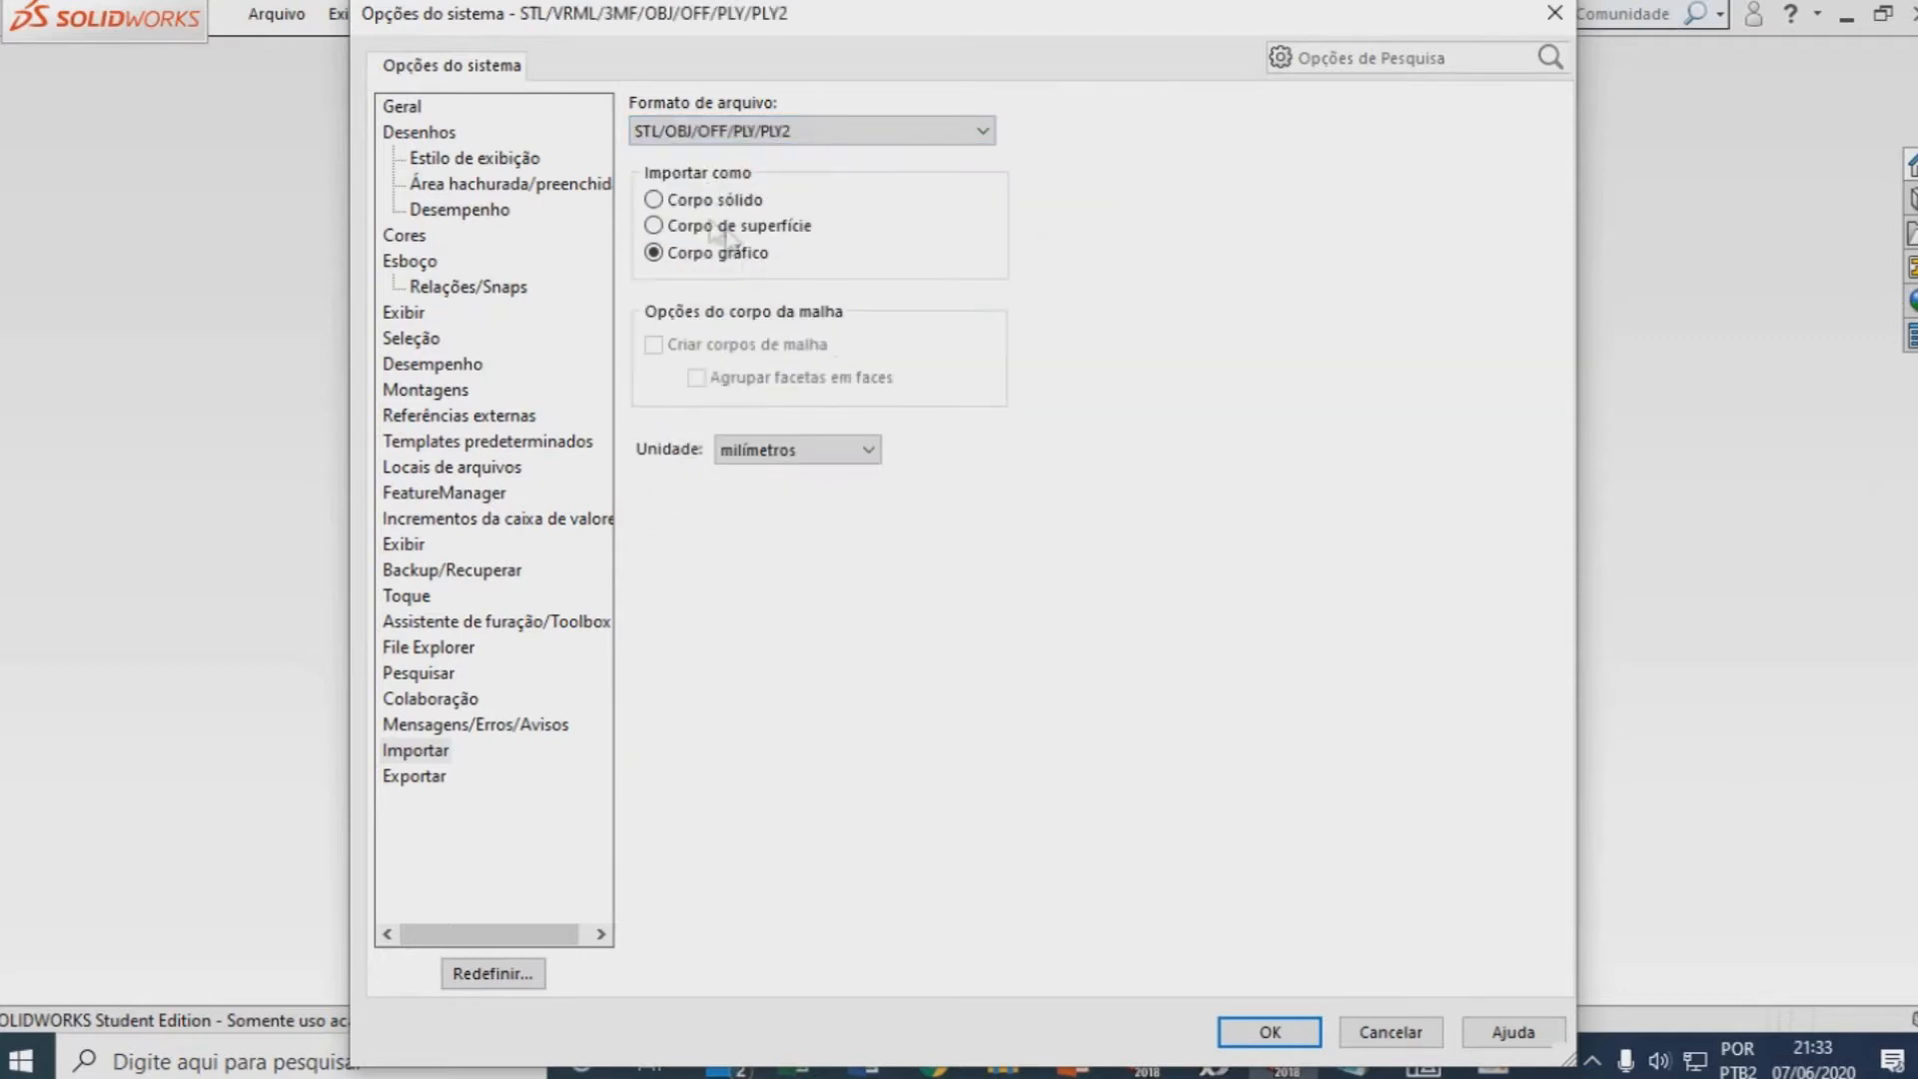
left_click(654, 201)
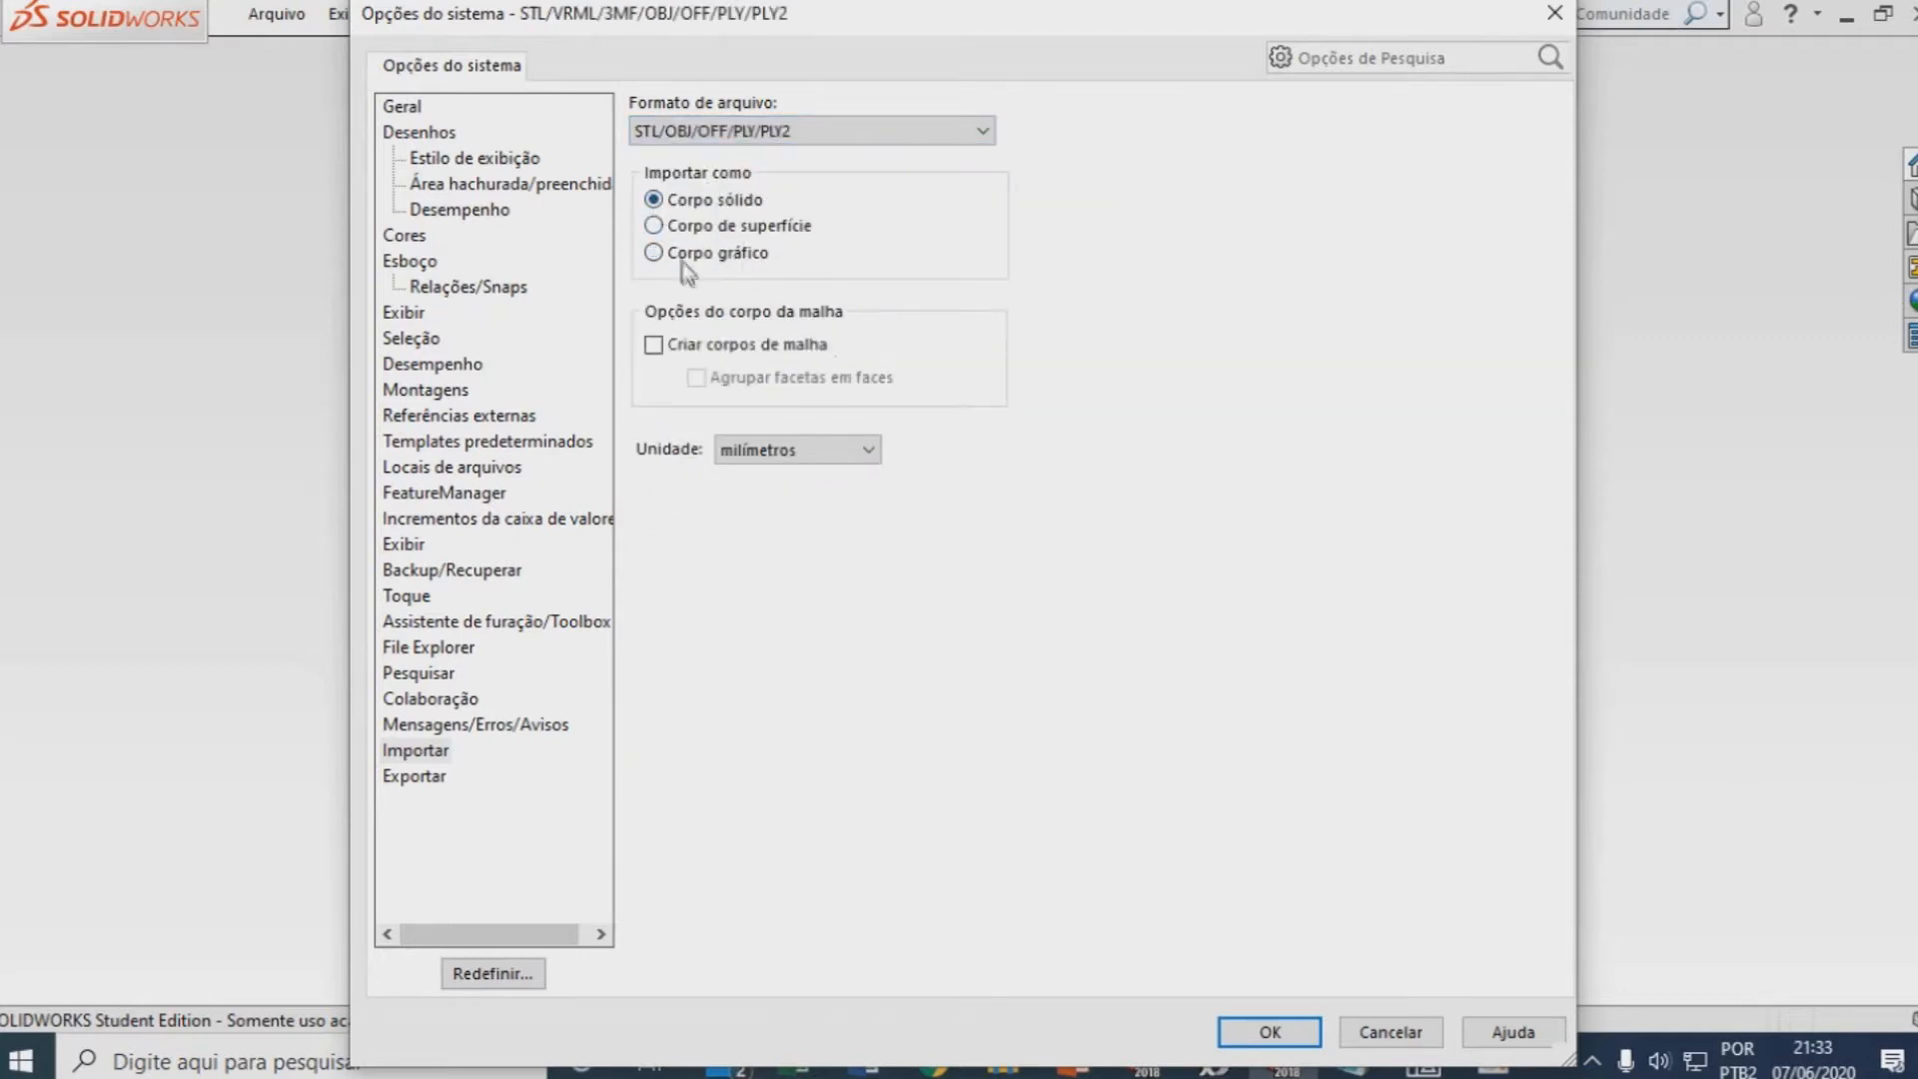
left_click(655, 347)
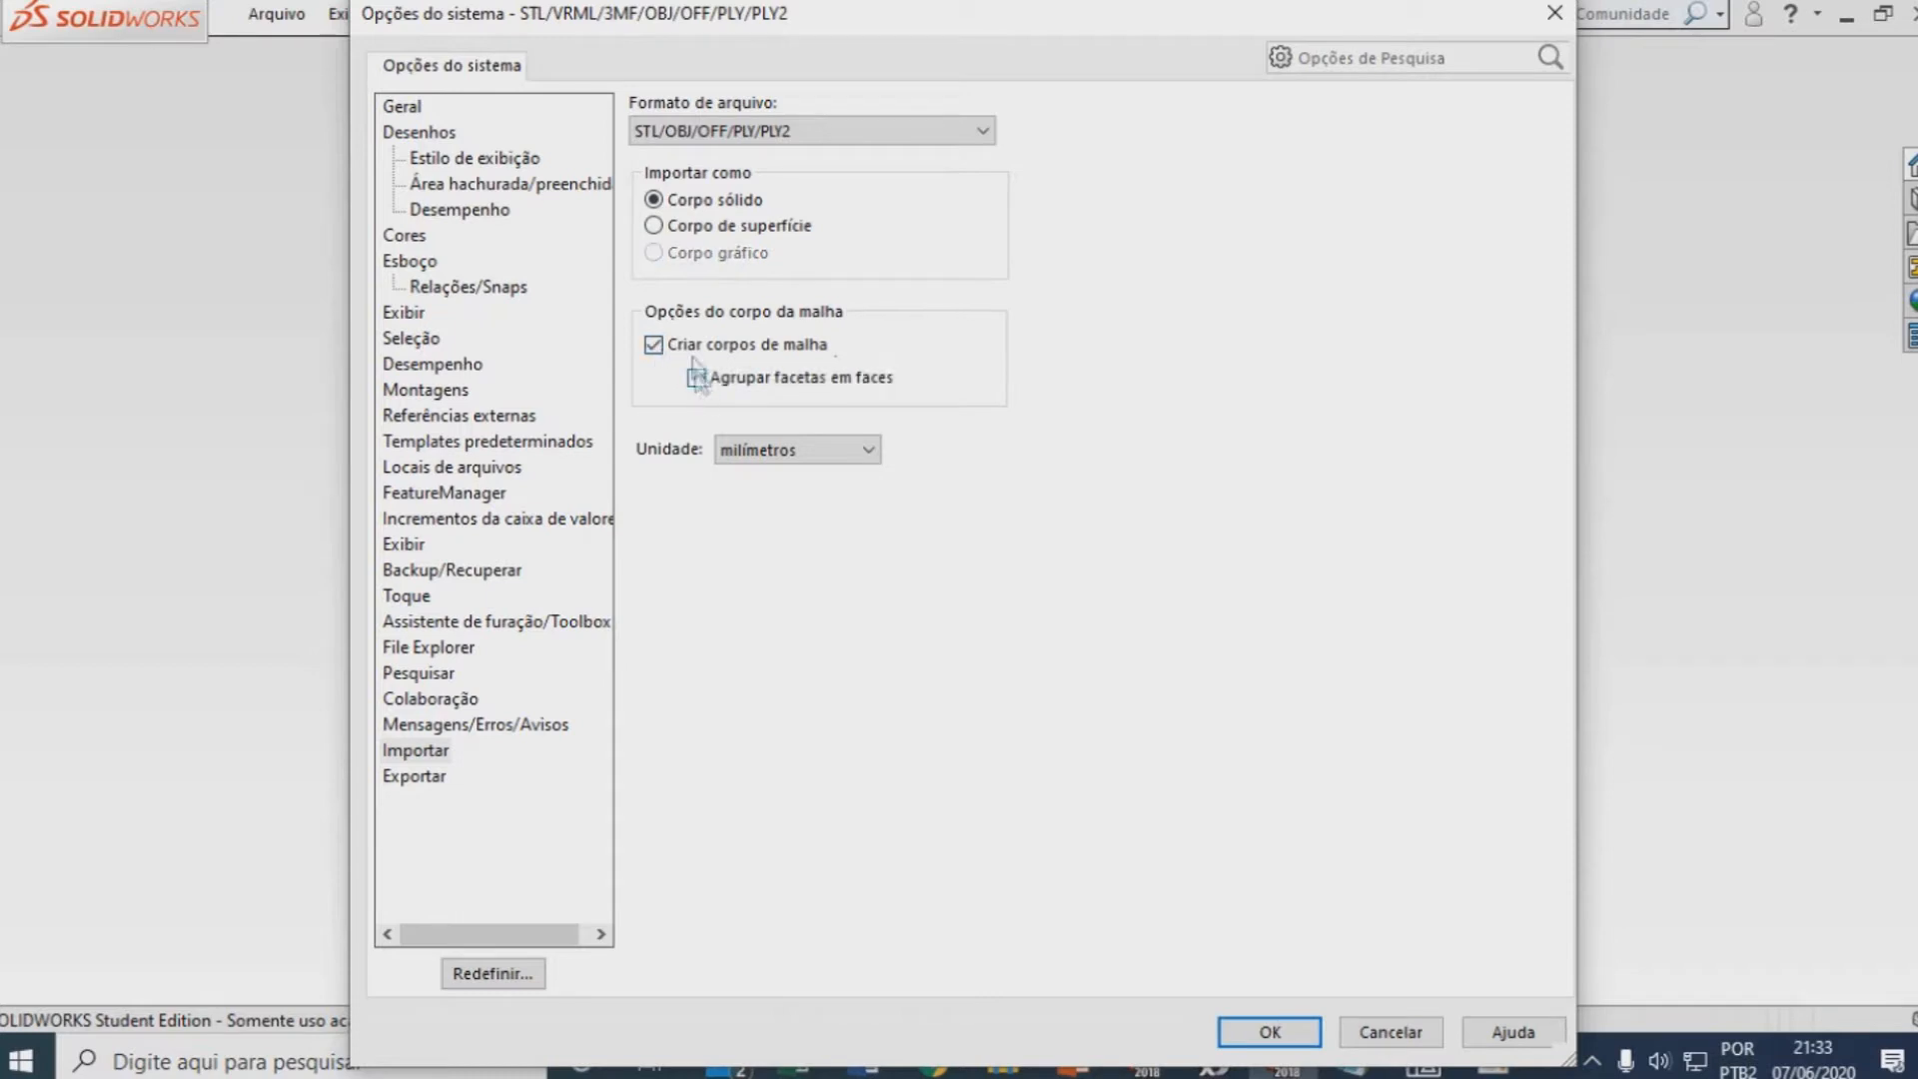
left_click(697, 379)
left_click(1269, 1031)
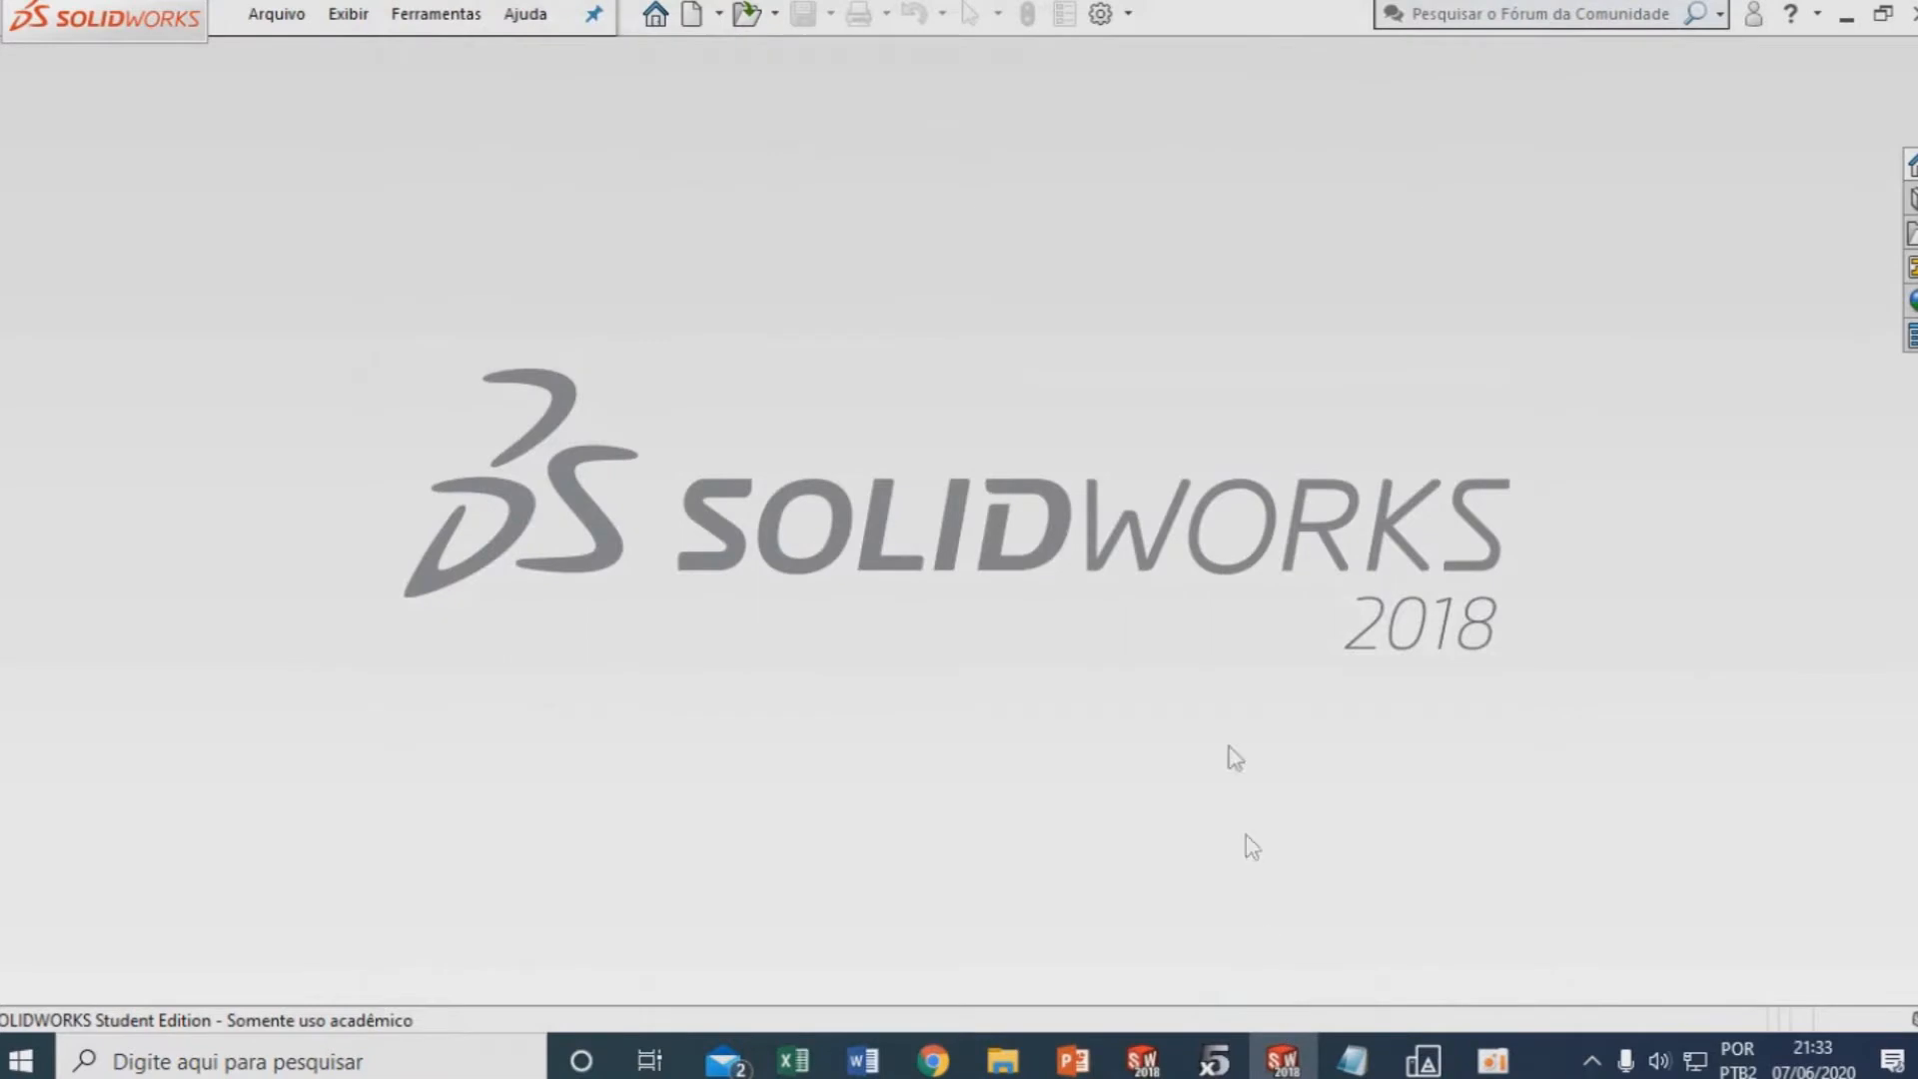
Try to open the Blade_3_5sections STL file using the solid body import settings, accepting the import warnings
left_click(284, 14)
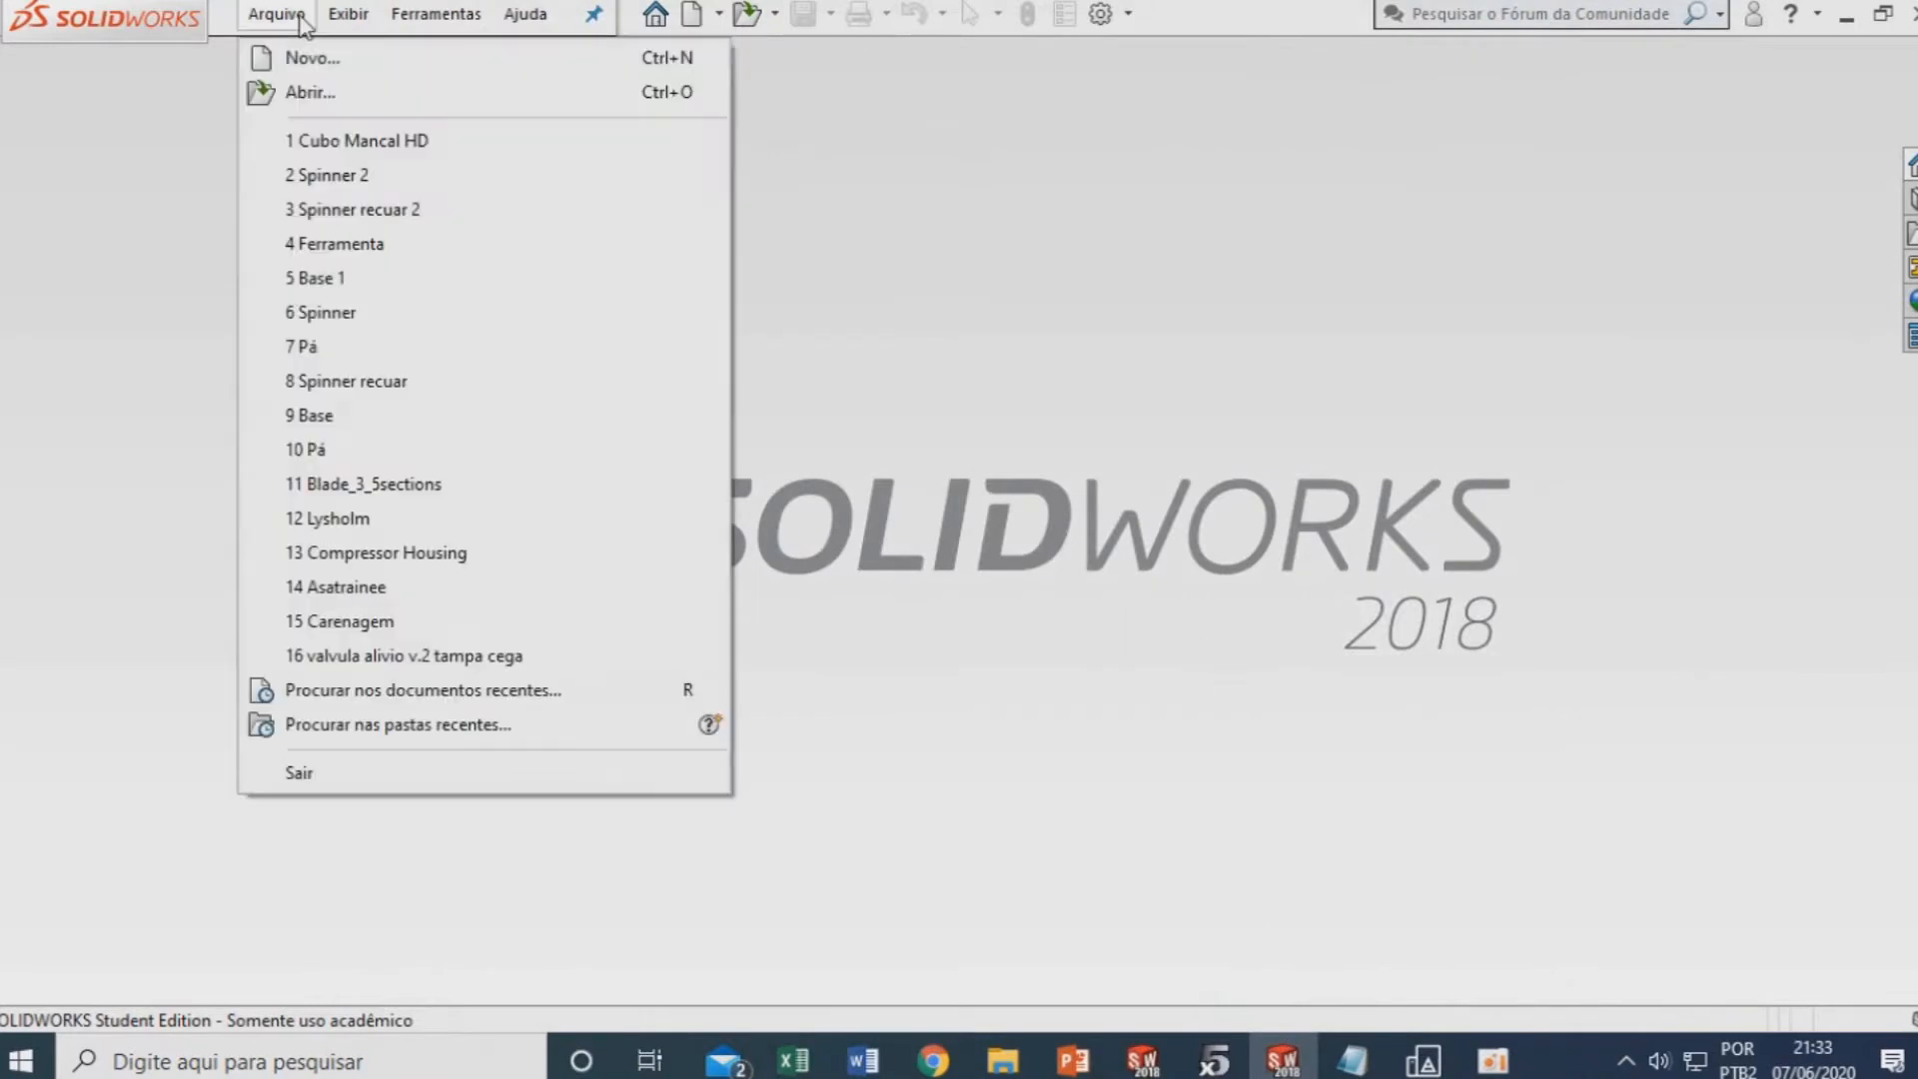
left_click(326, 99)
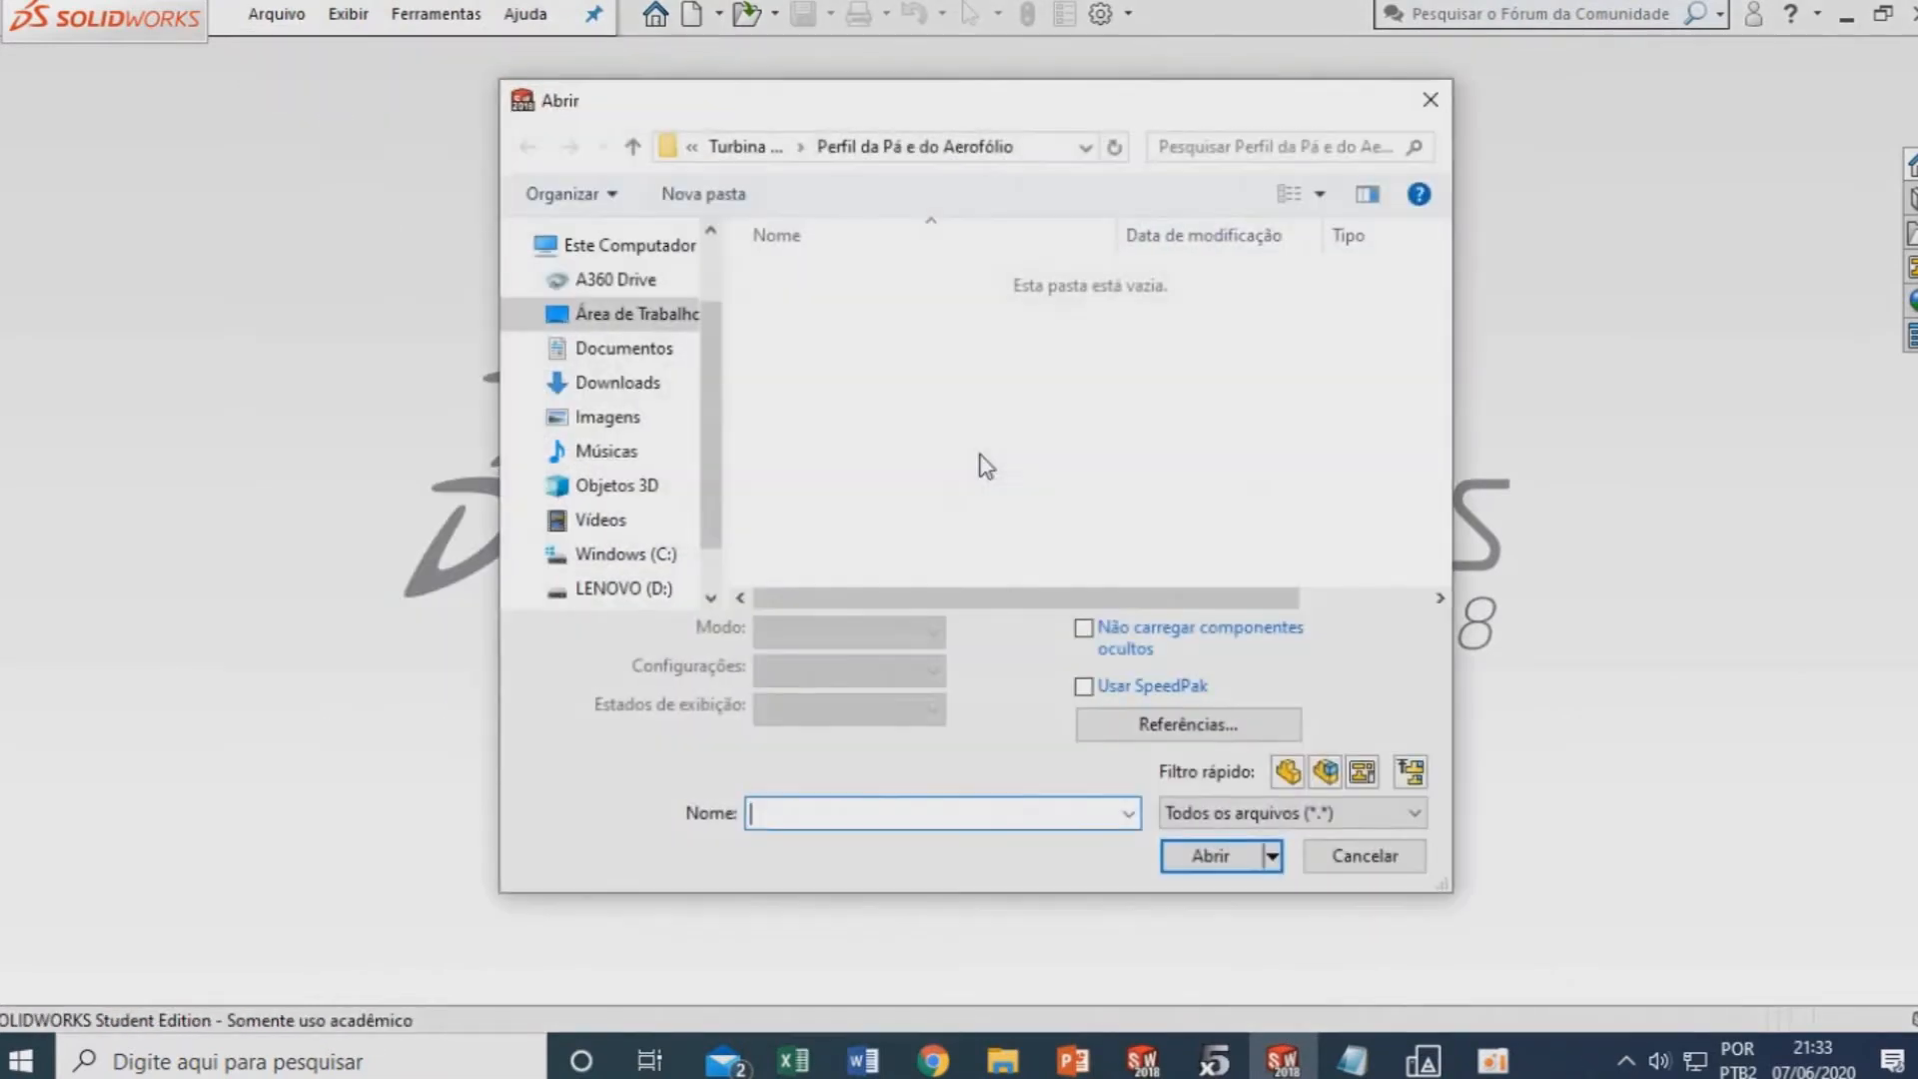
left_click(917, 283)
left_click(1227, 809)
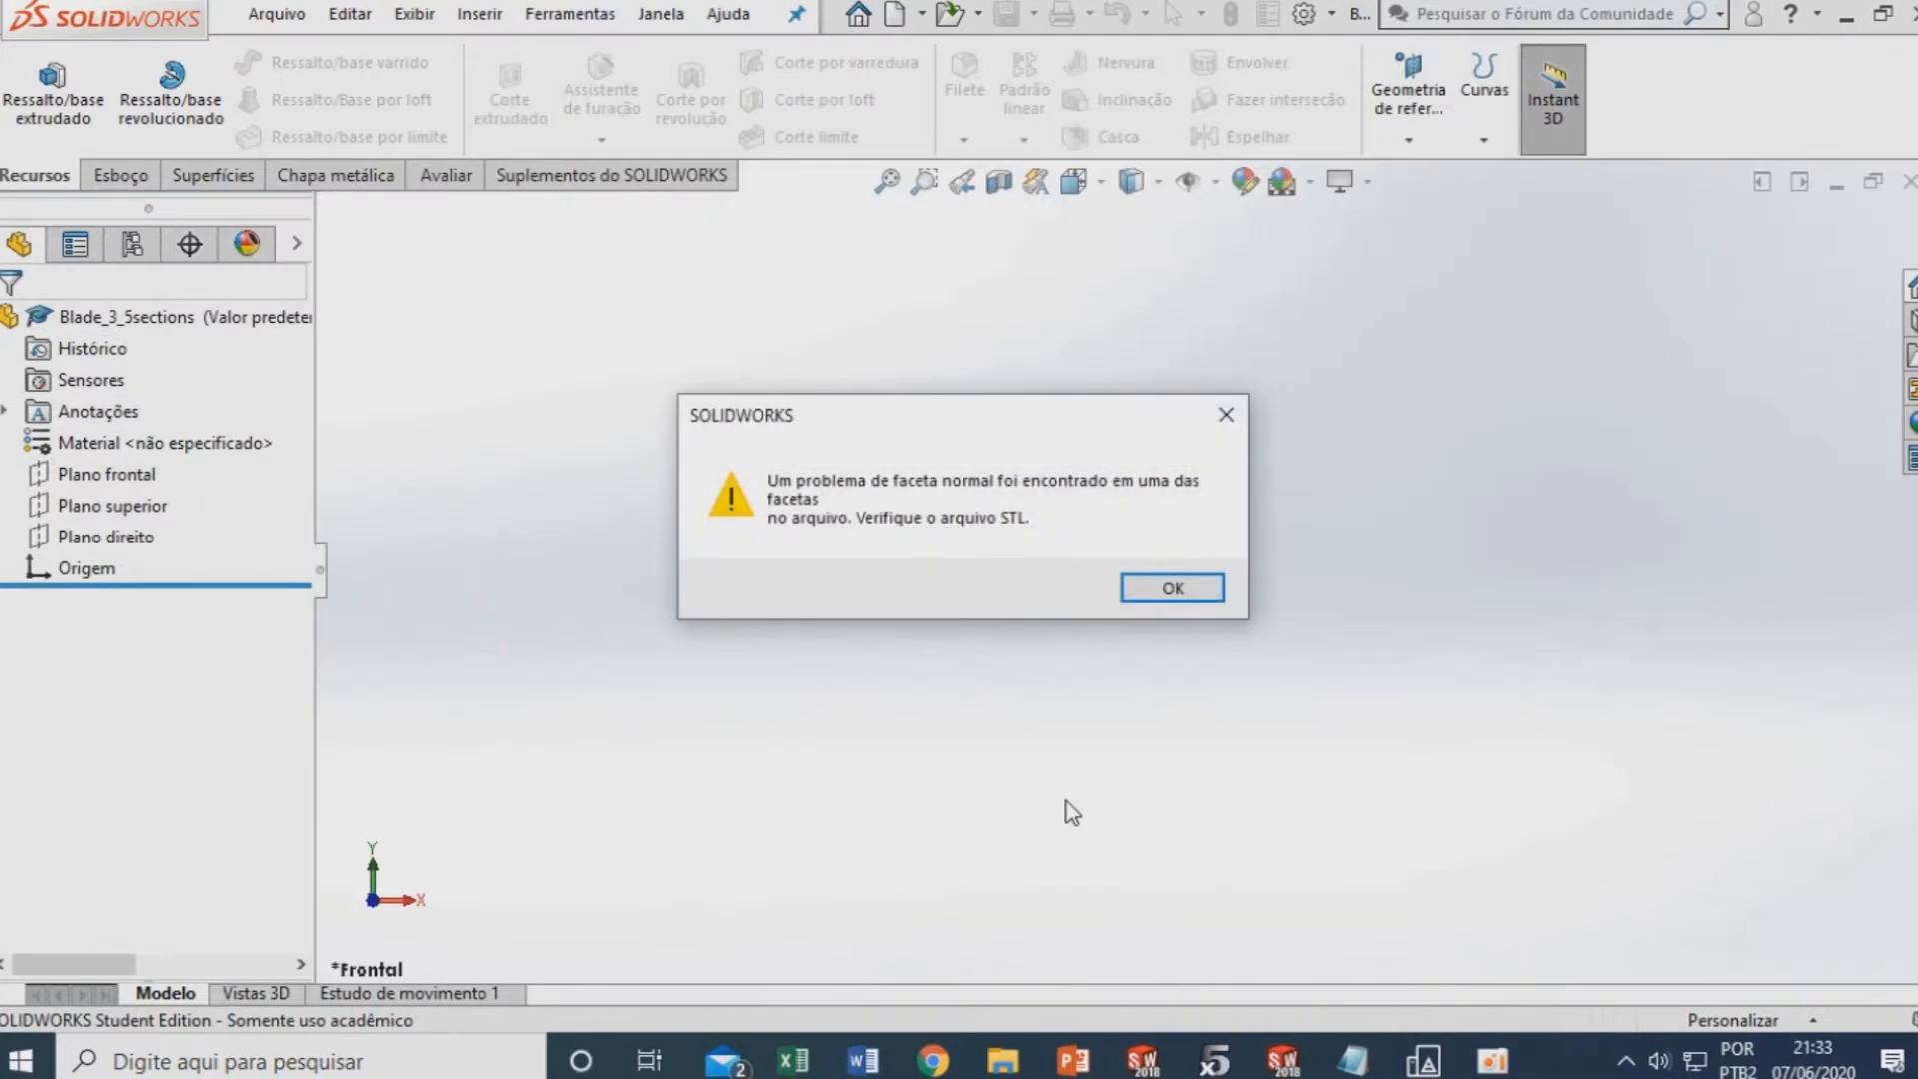
left_click(1166, 588)
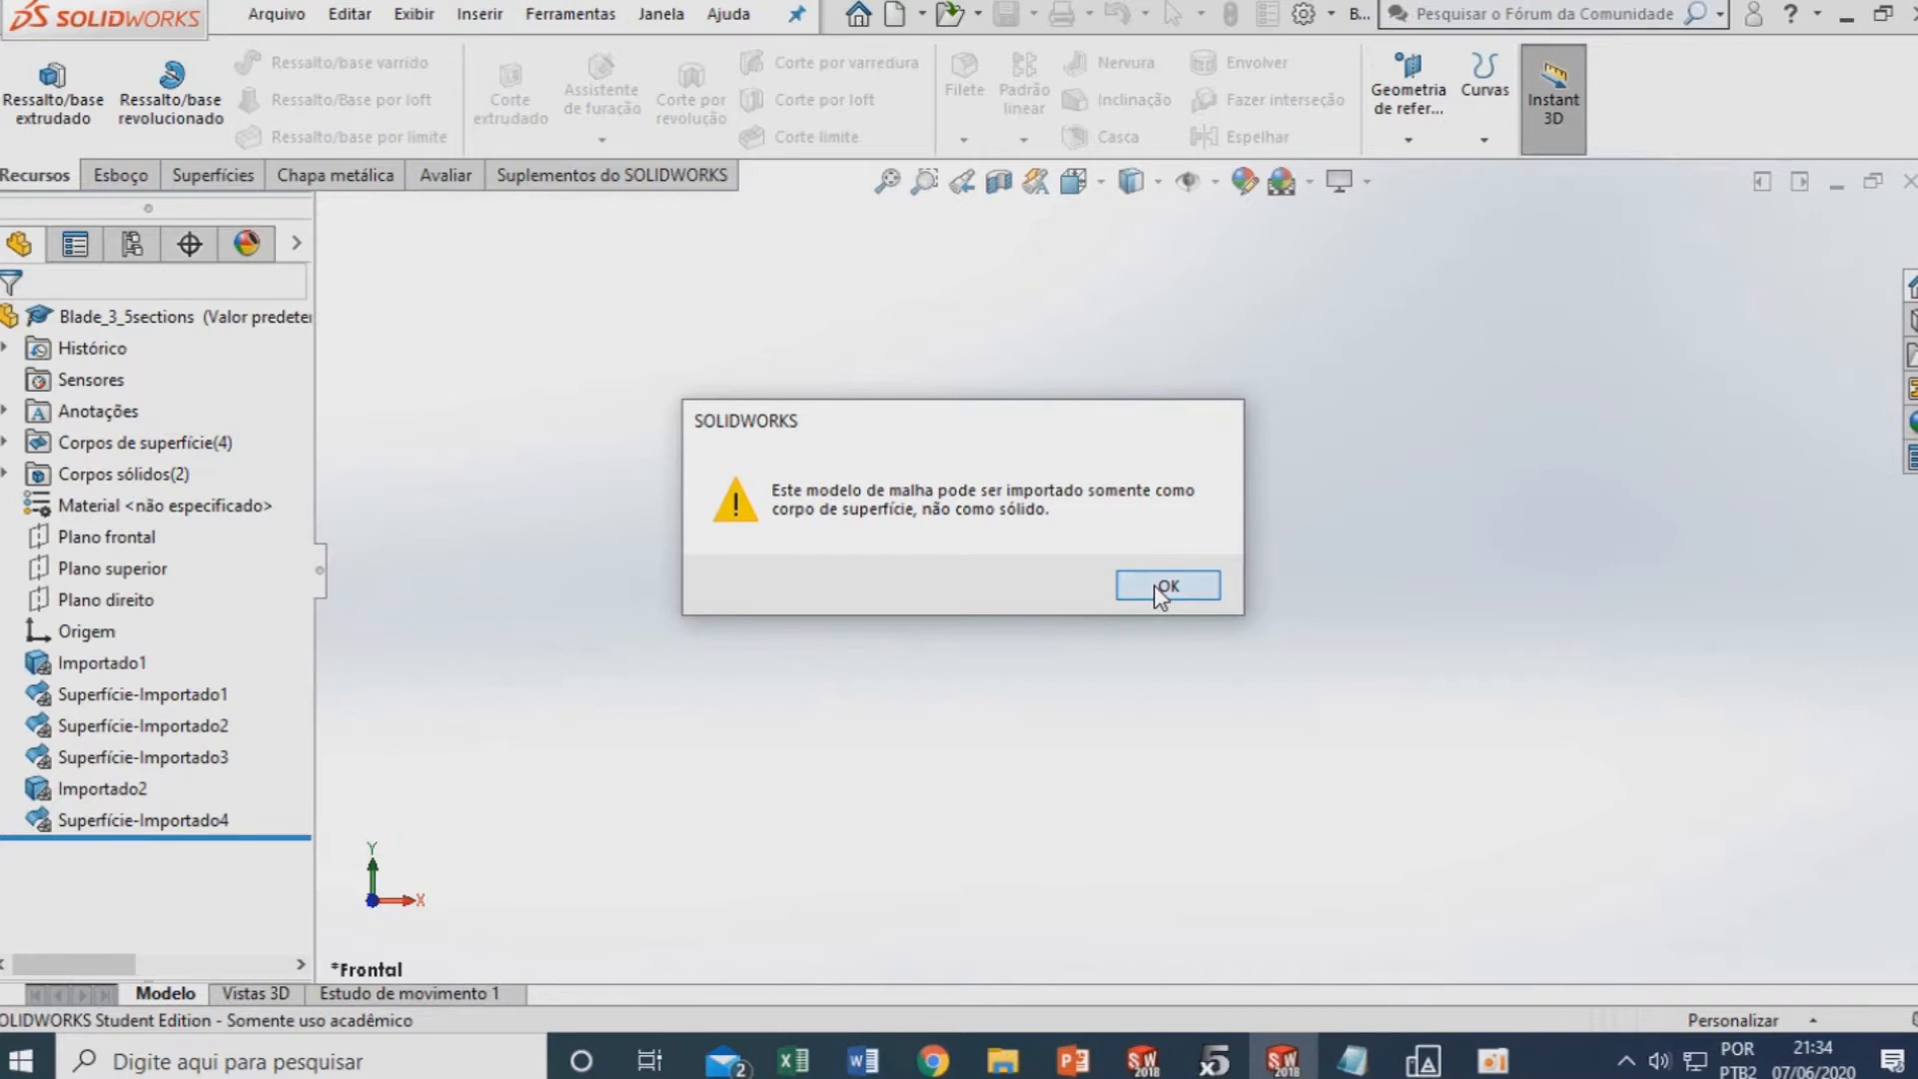
left_click(1154, 584)
Examine the facets along the imported blade's long edge up close and return to the front view
scroll(1158, 418, "down", 5)
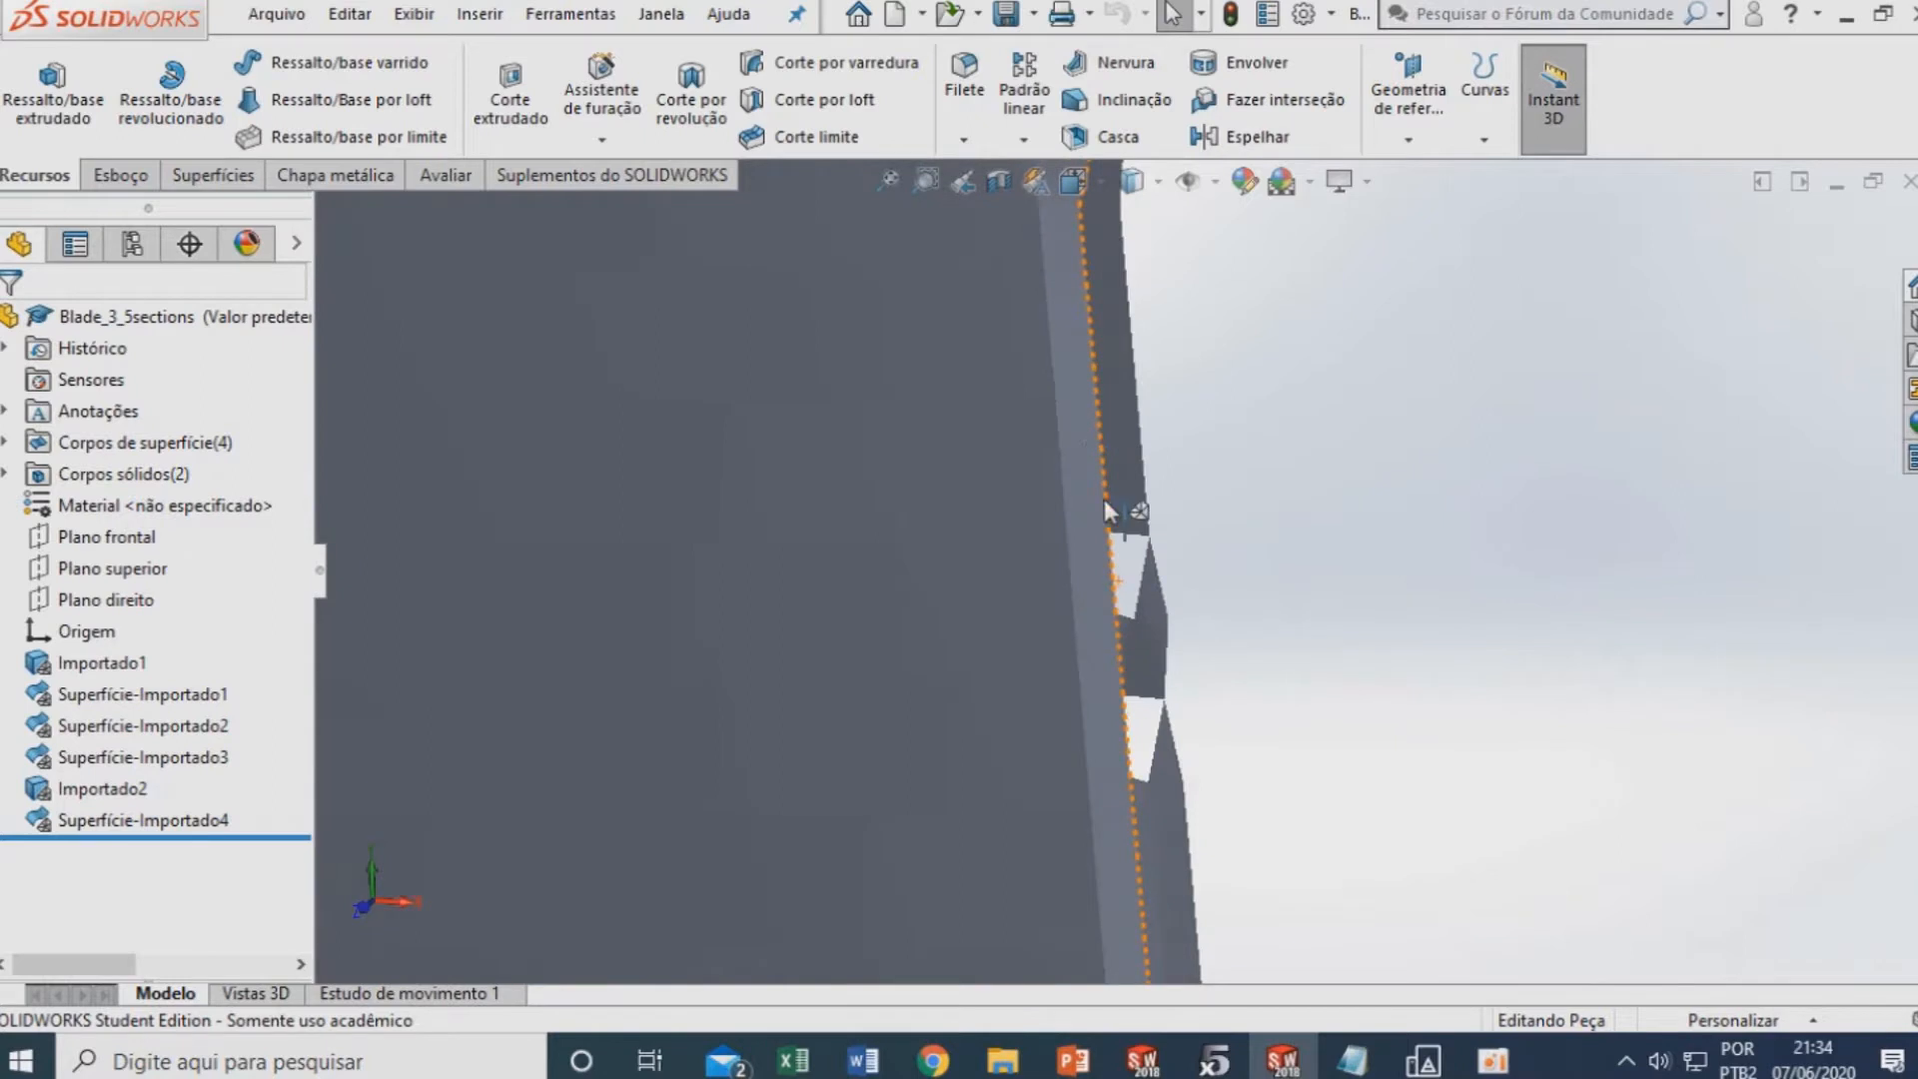
scroll(1097, 434, "up", 3)
scroll(1105, 480, "down", 2)
scroll(1097, 637, "up", 2)
scroll(1095, 623, "up", 3)
mouse_move(1139, 817)
middle_mouse_down()
mouse_move(1123, 855)
mouse_move(1155, 843)
mouse_move(1141, 821)
middle_mouse_up()
key("ctrl+1")
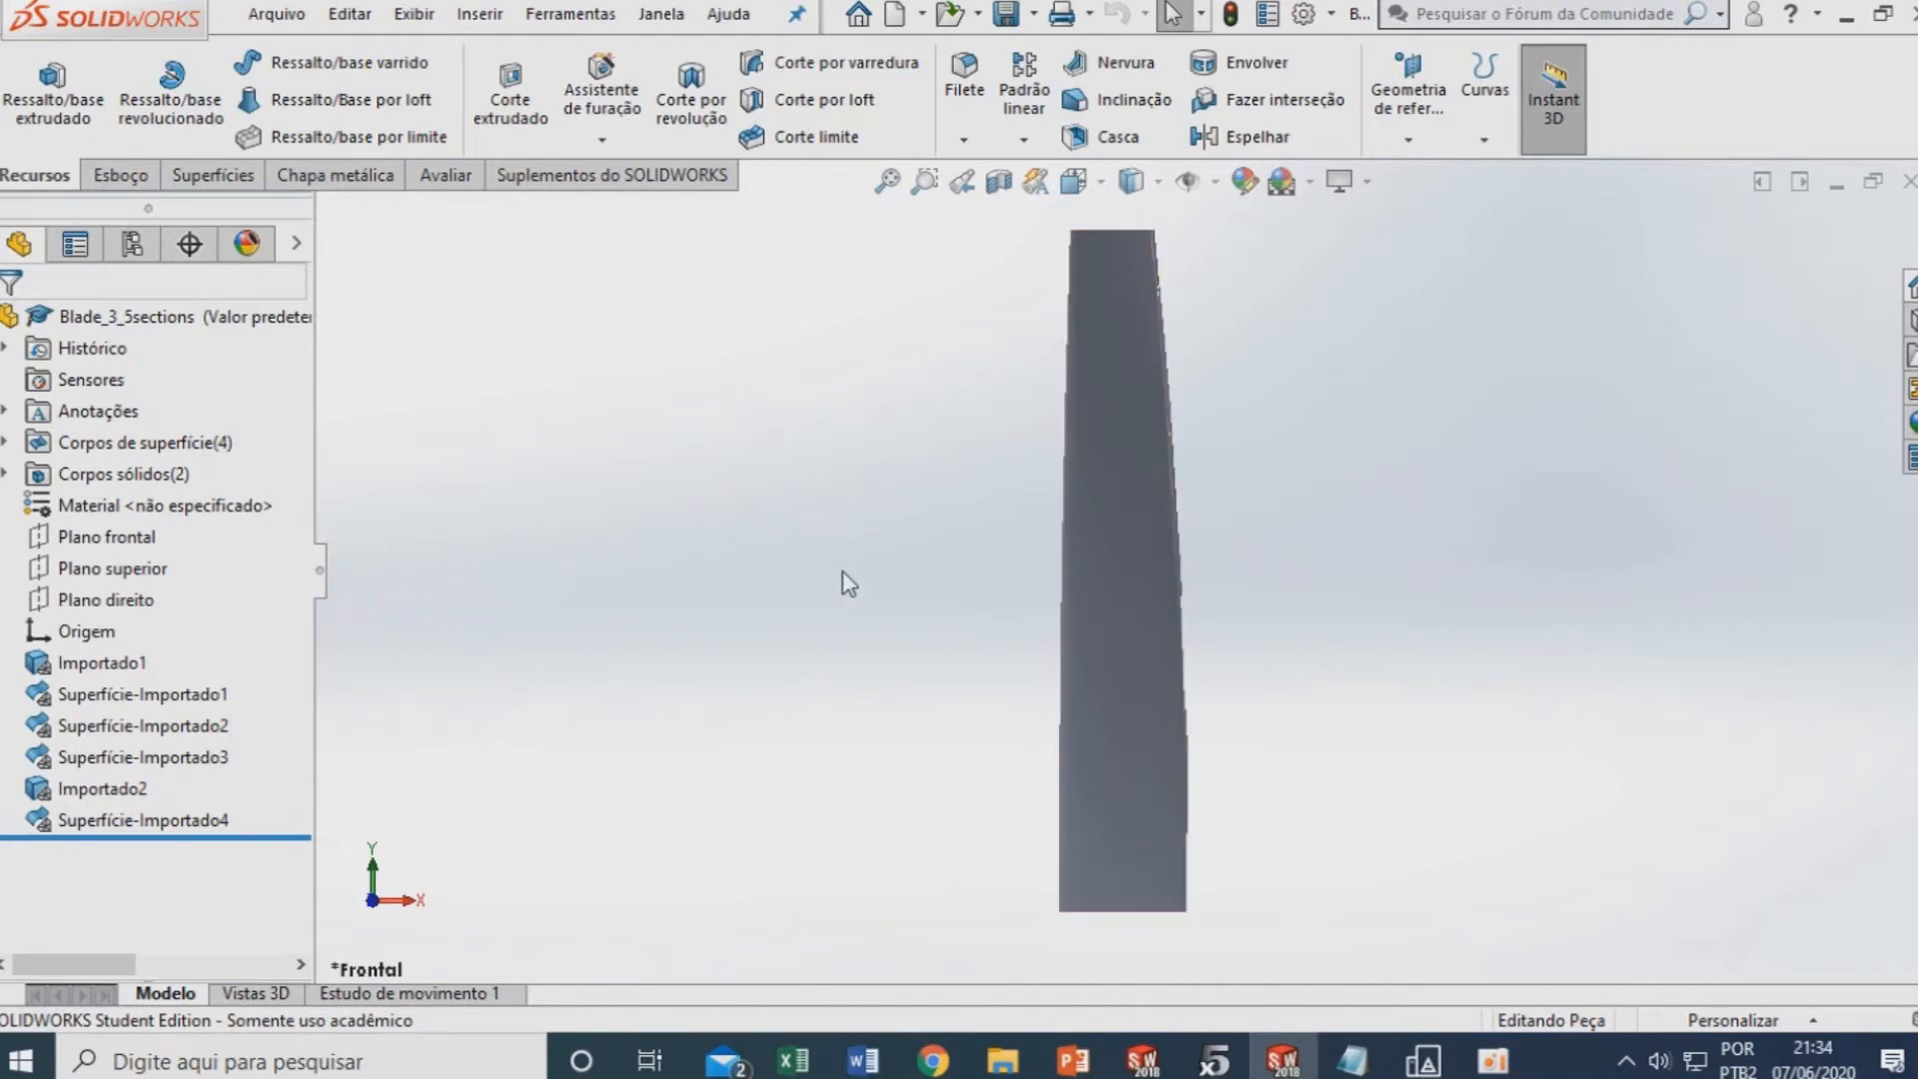
Try to heal all gaps between faces of Importado1 with Import Diagnostics, and leave the diagnosis without accepting
right_click(114, 667)
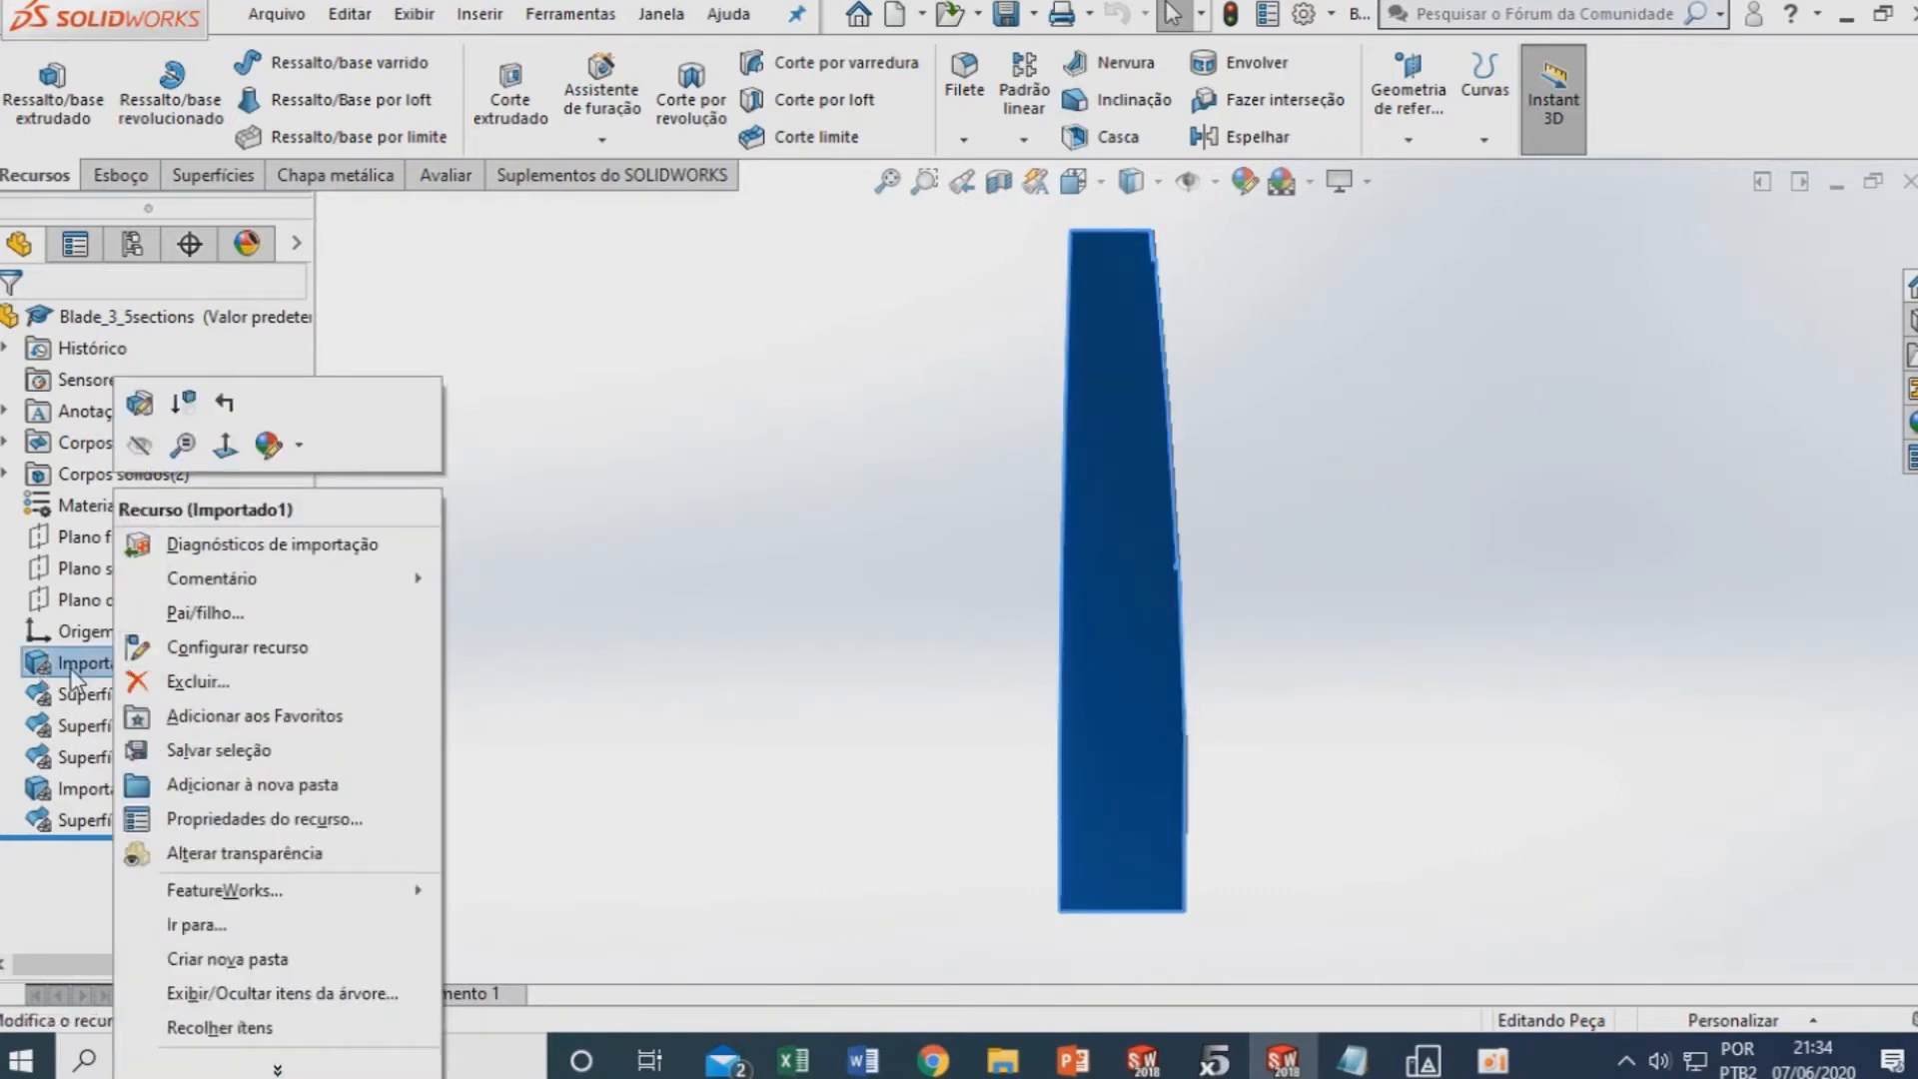
left_click(262, 546)
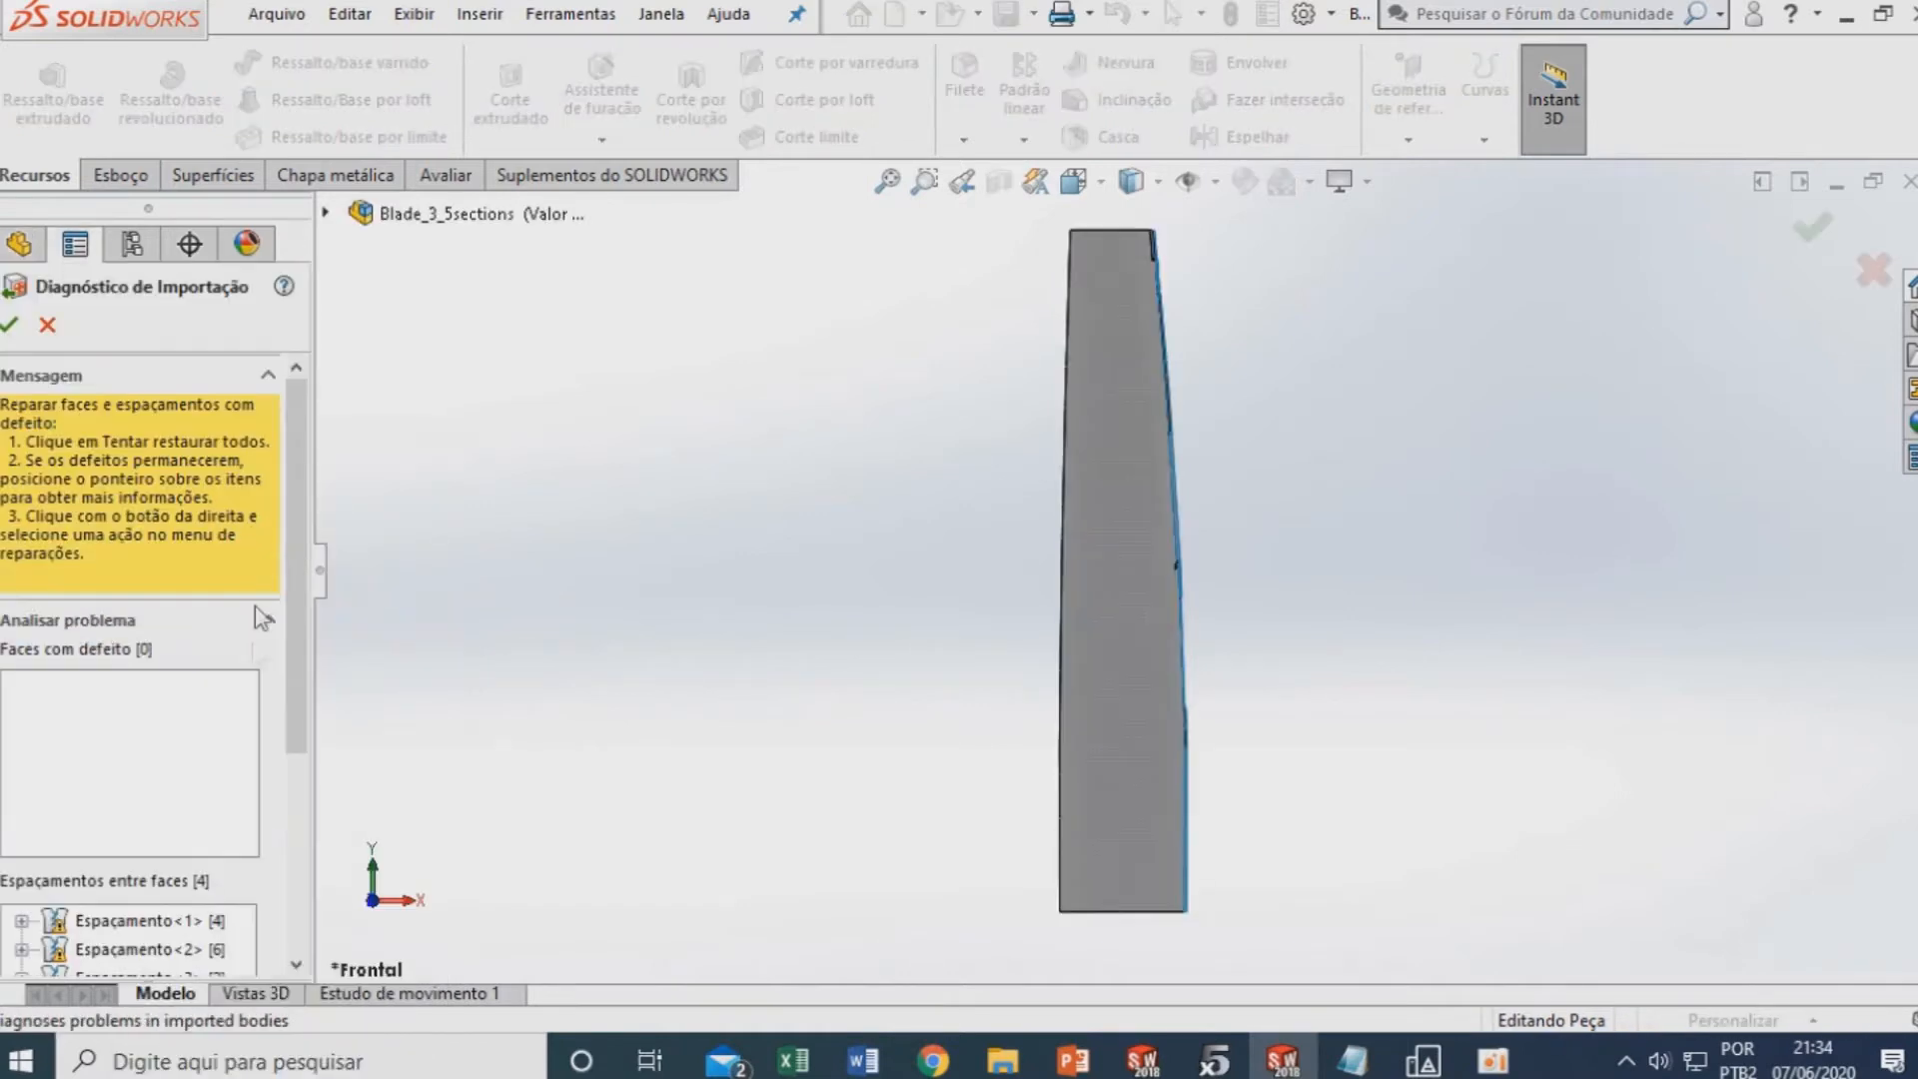
left_click_drag(297, 685, 298, 679)
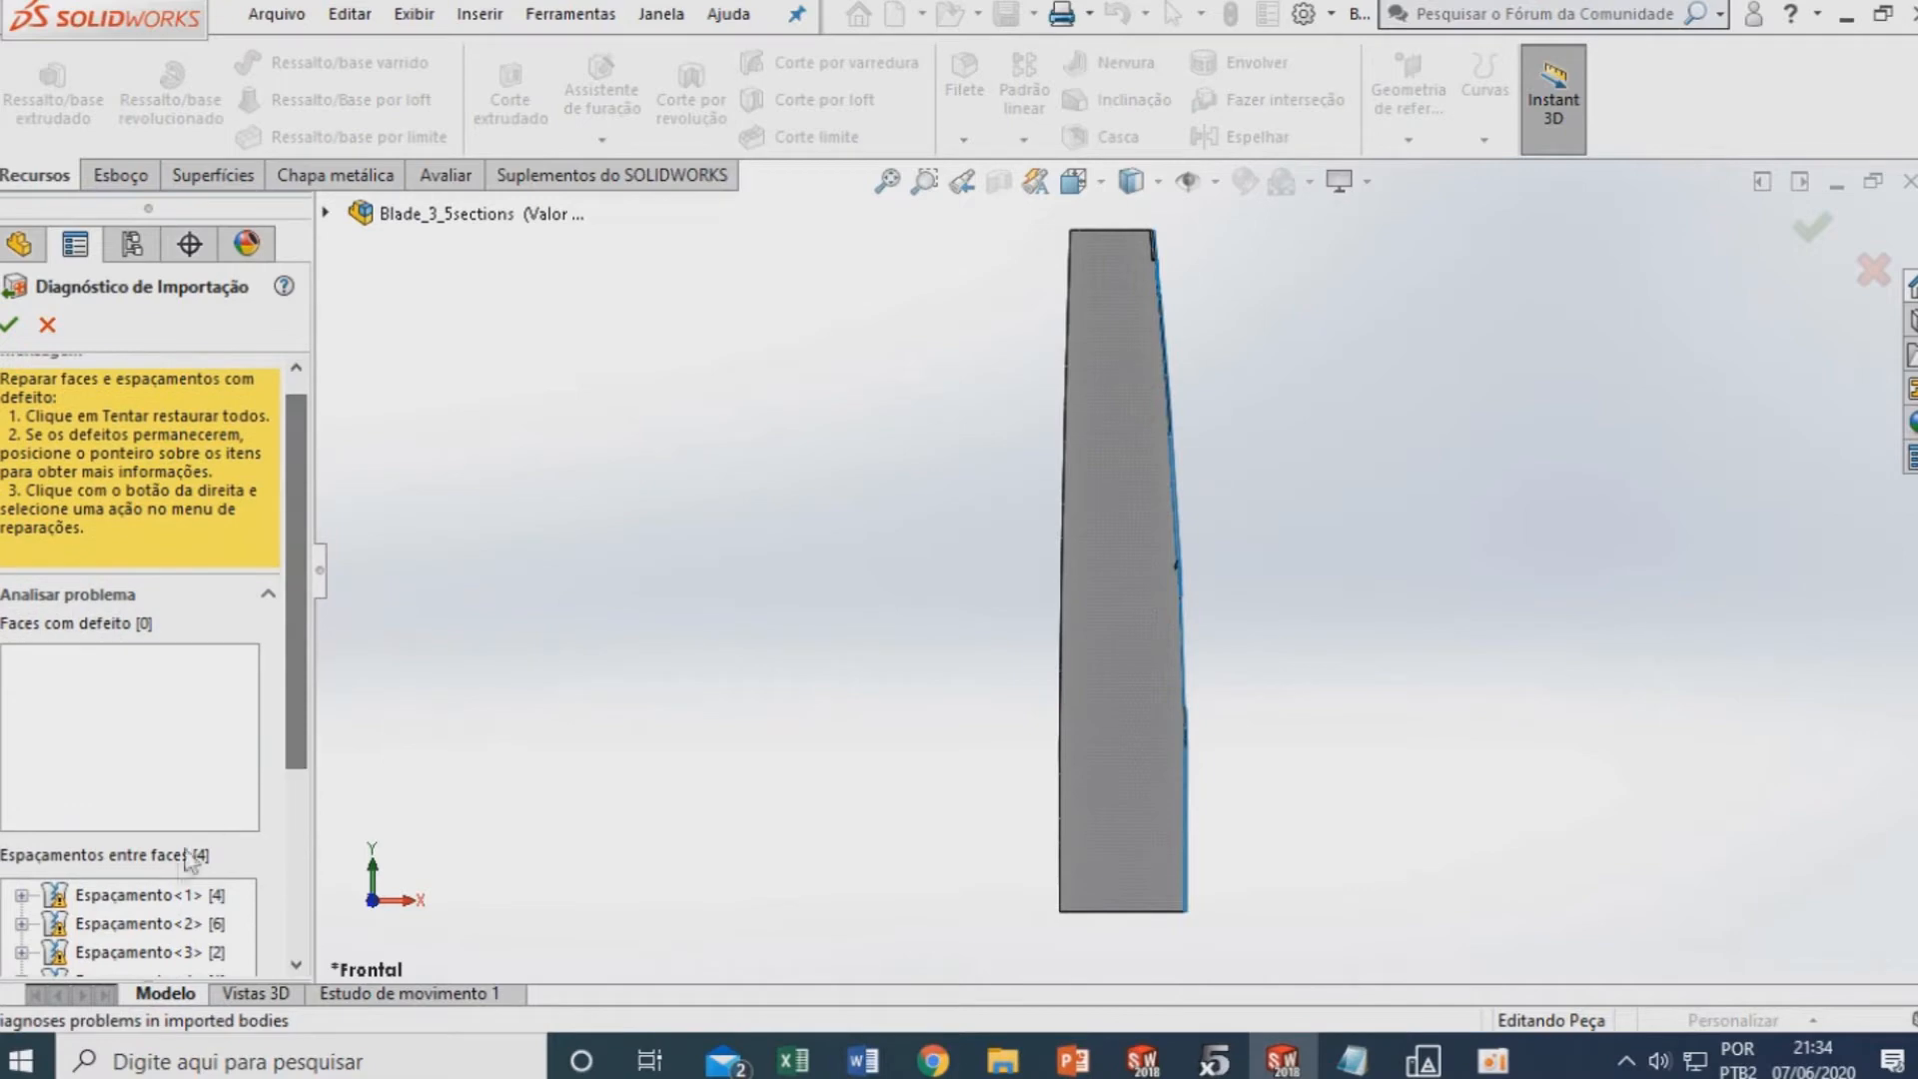
left_click_drag(303, 661, 305, 754)
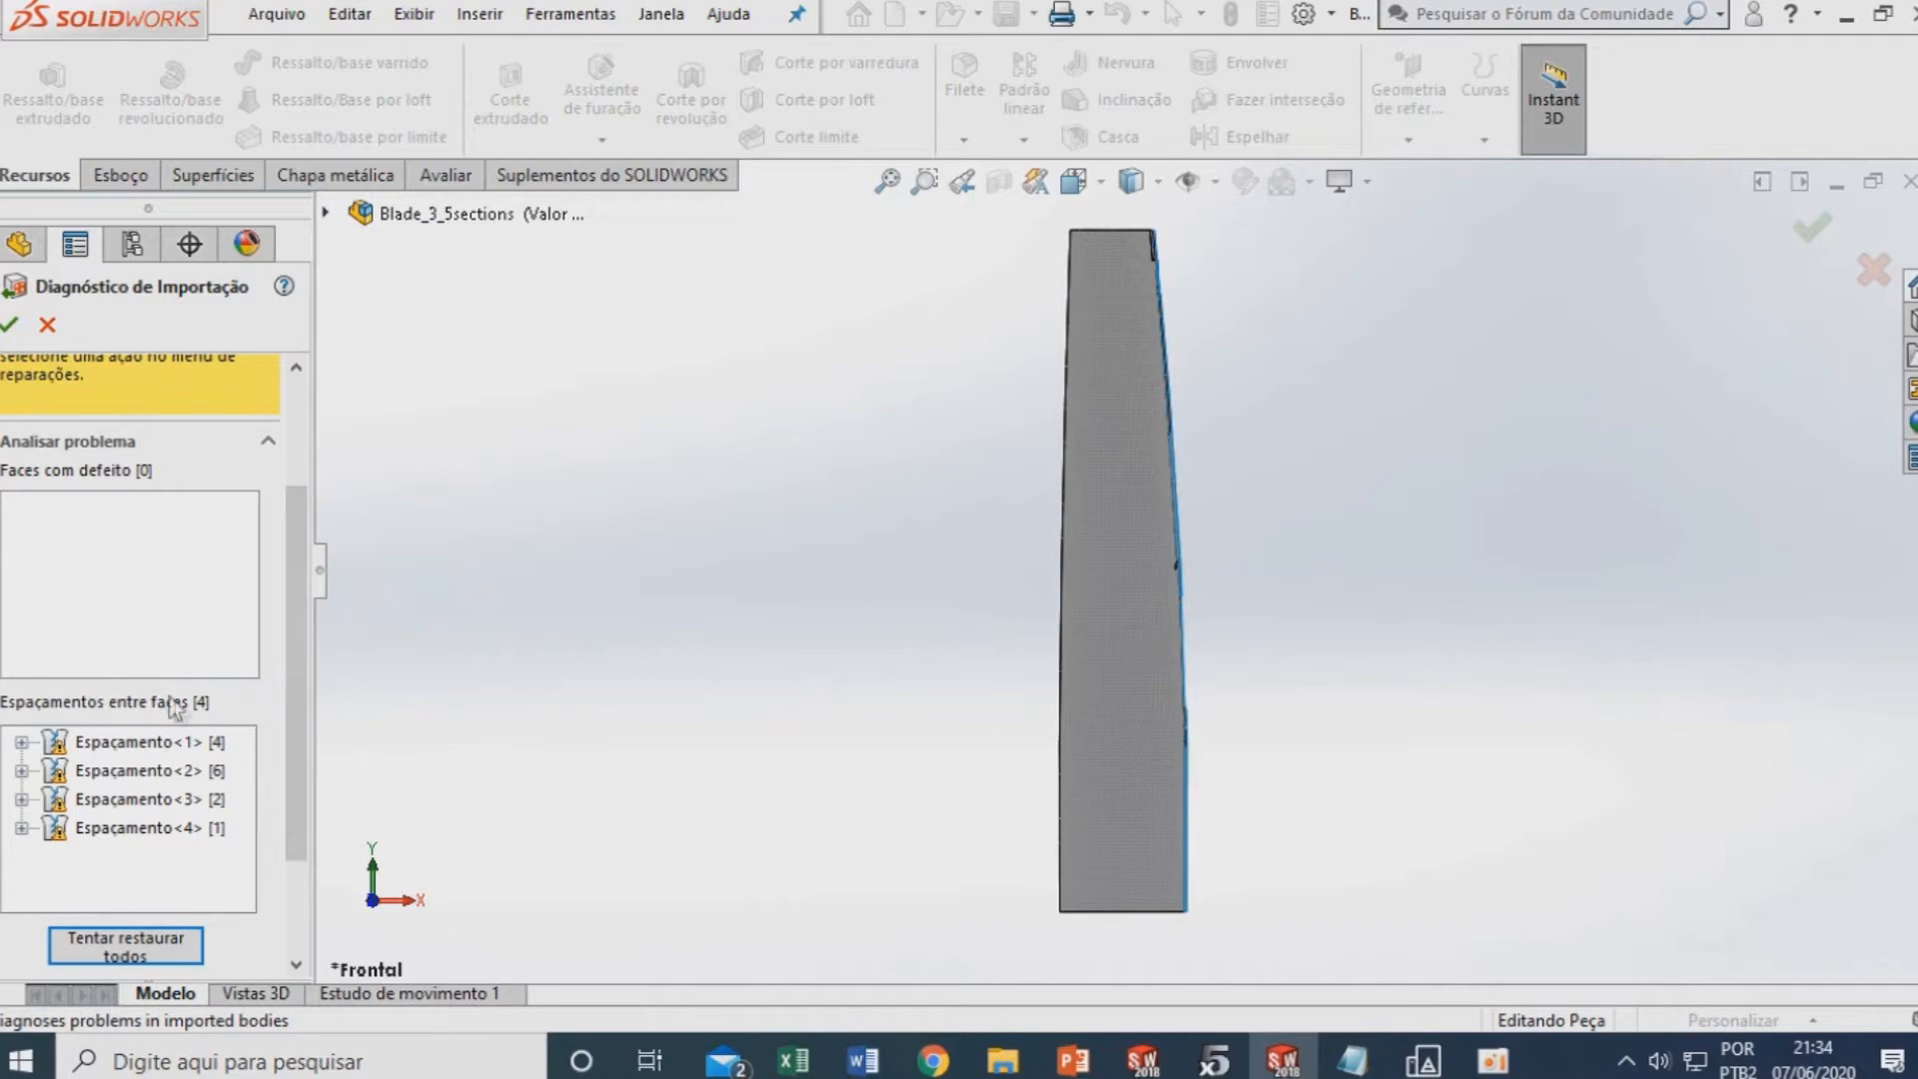
left_click_drag(288, 689, 304, 782)
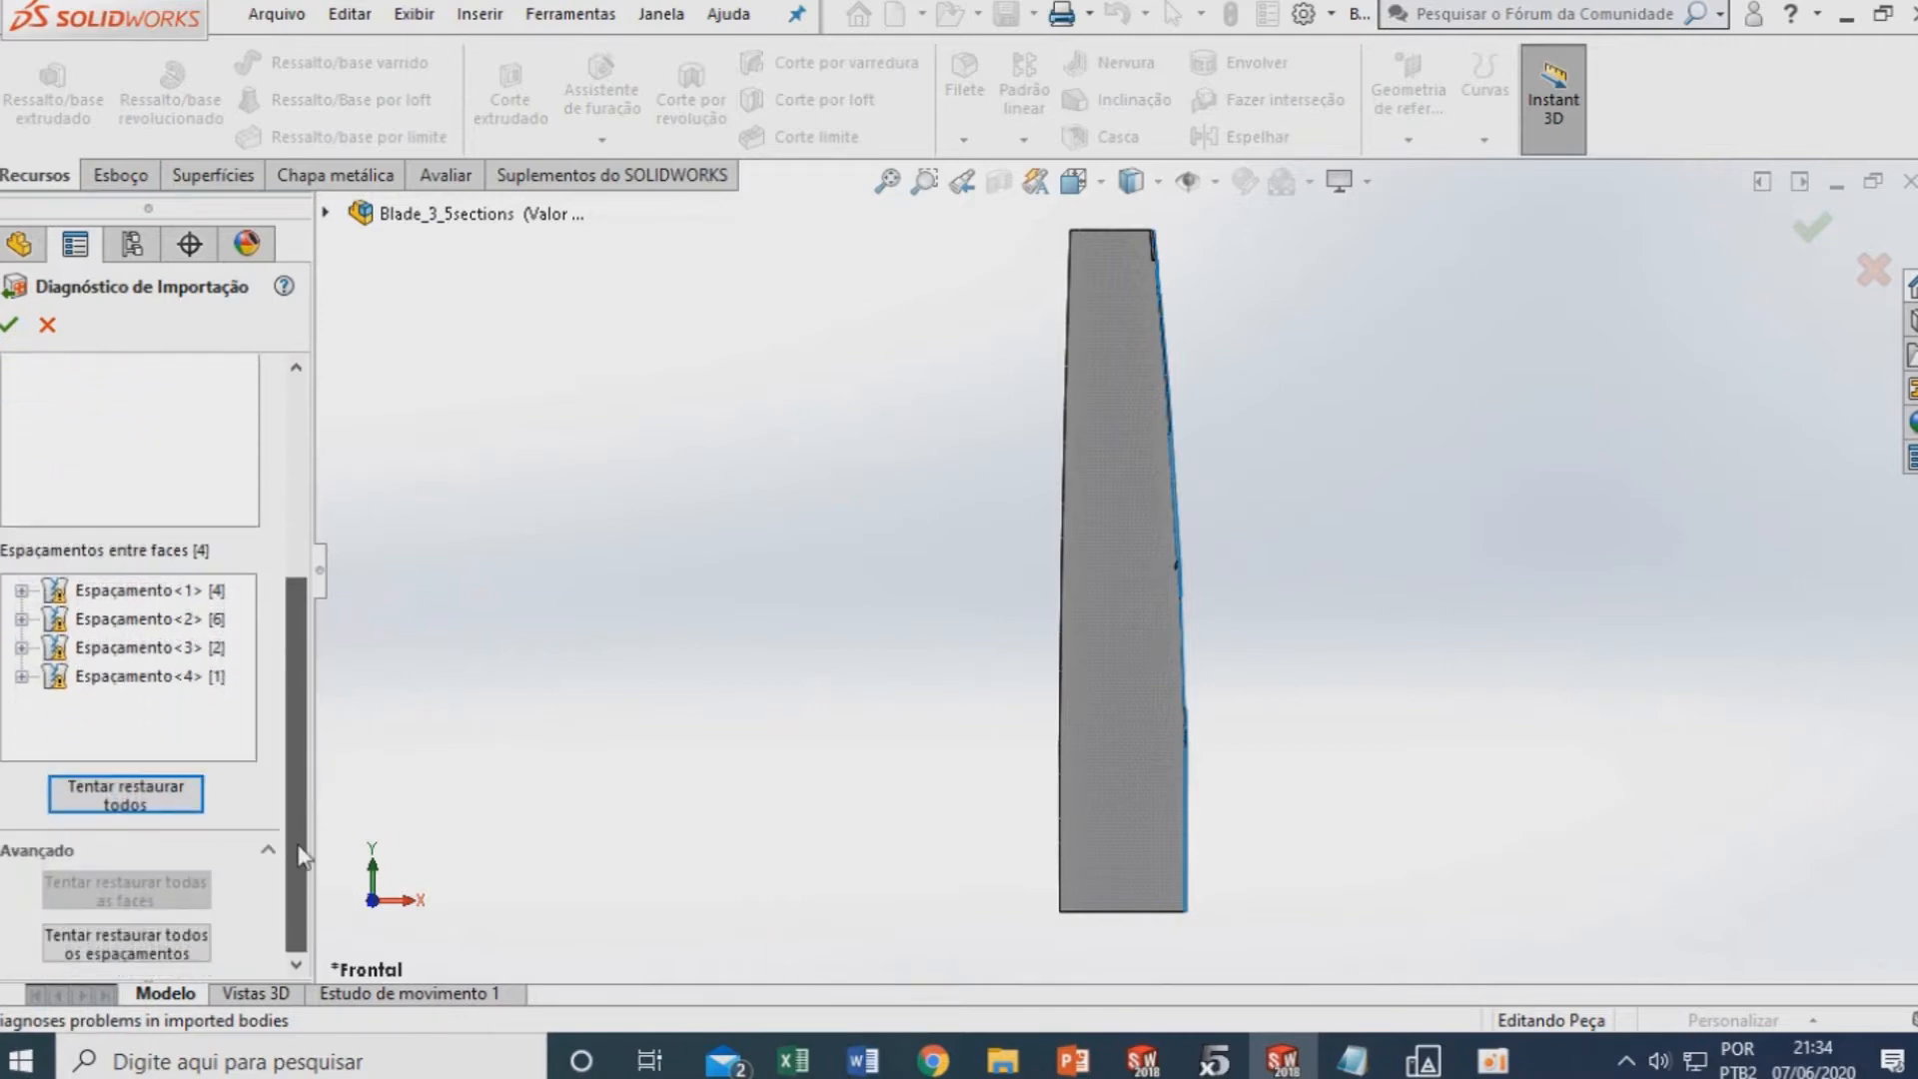
left_click(147, 794)
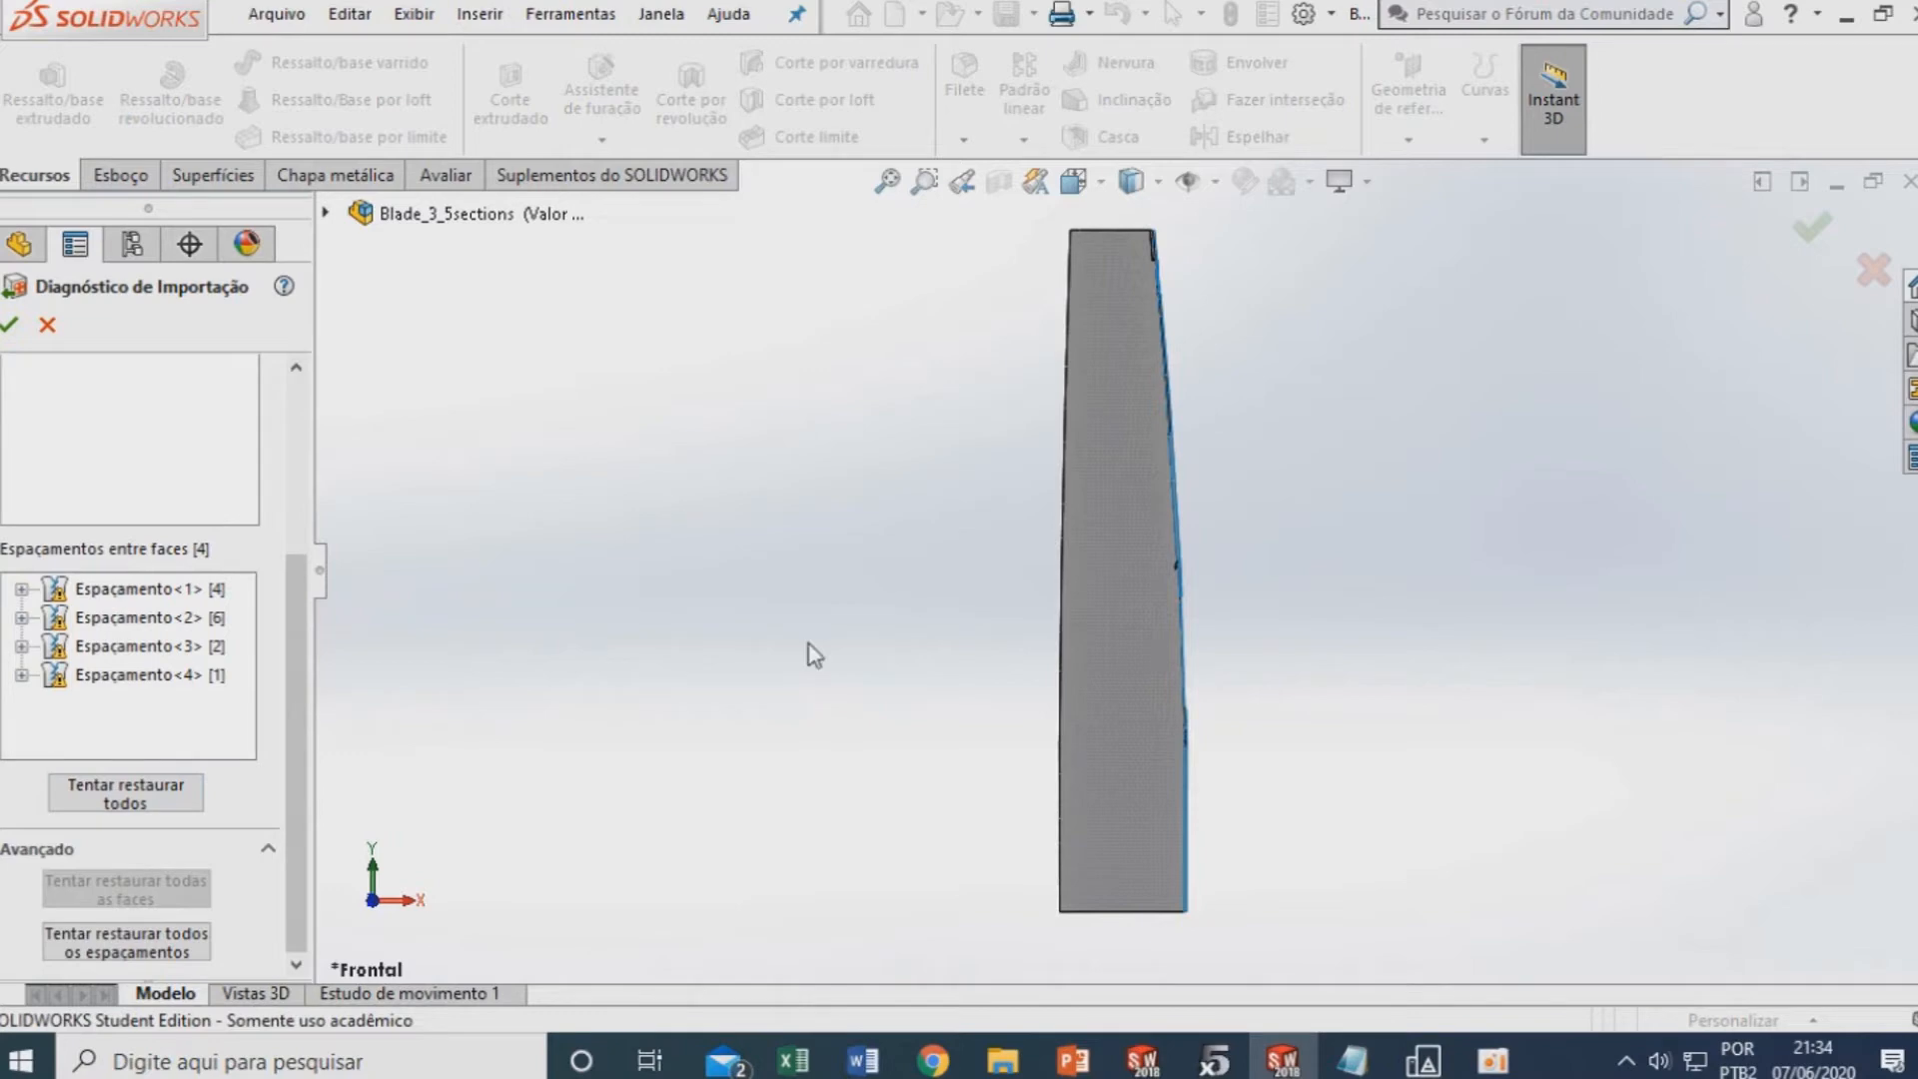
left_click(46, 326)
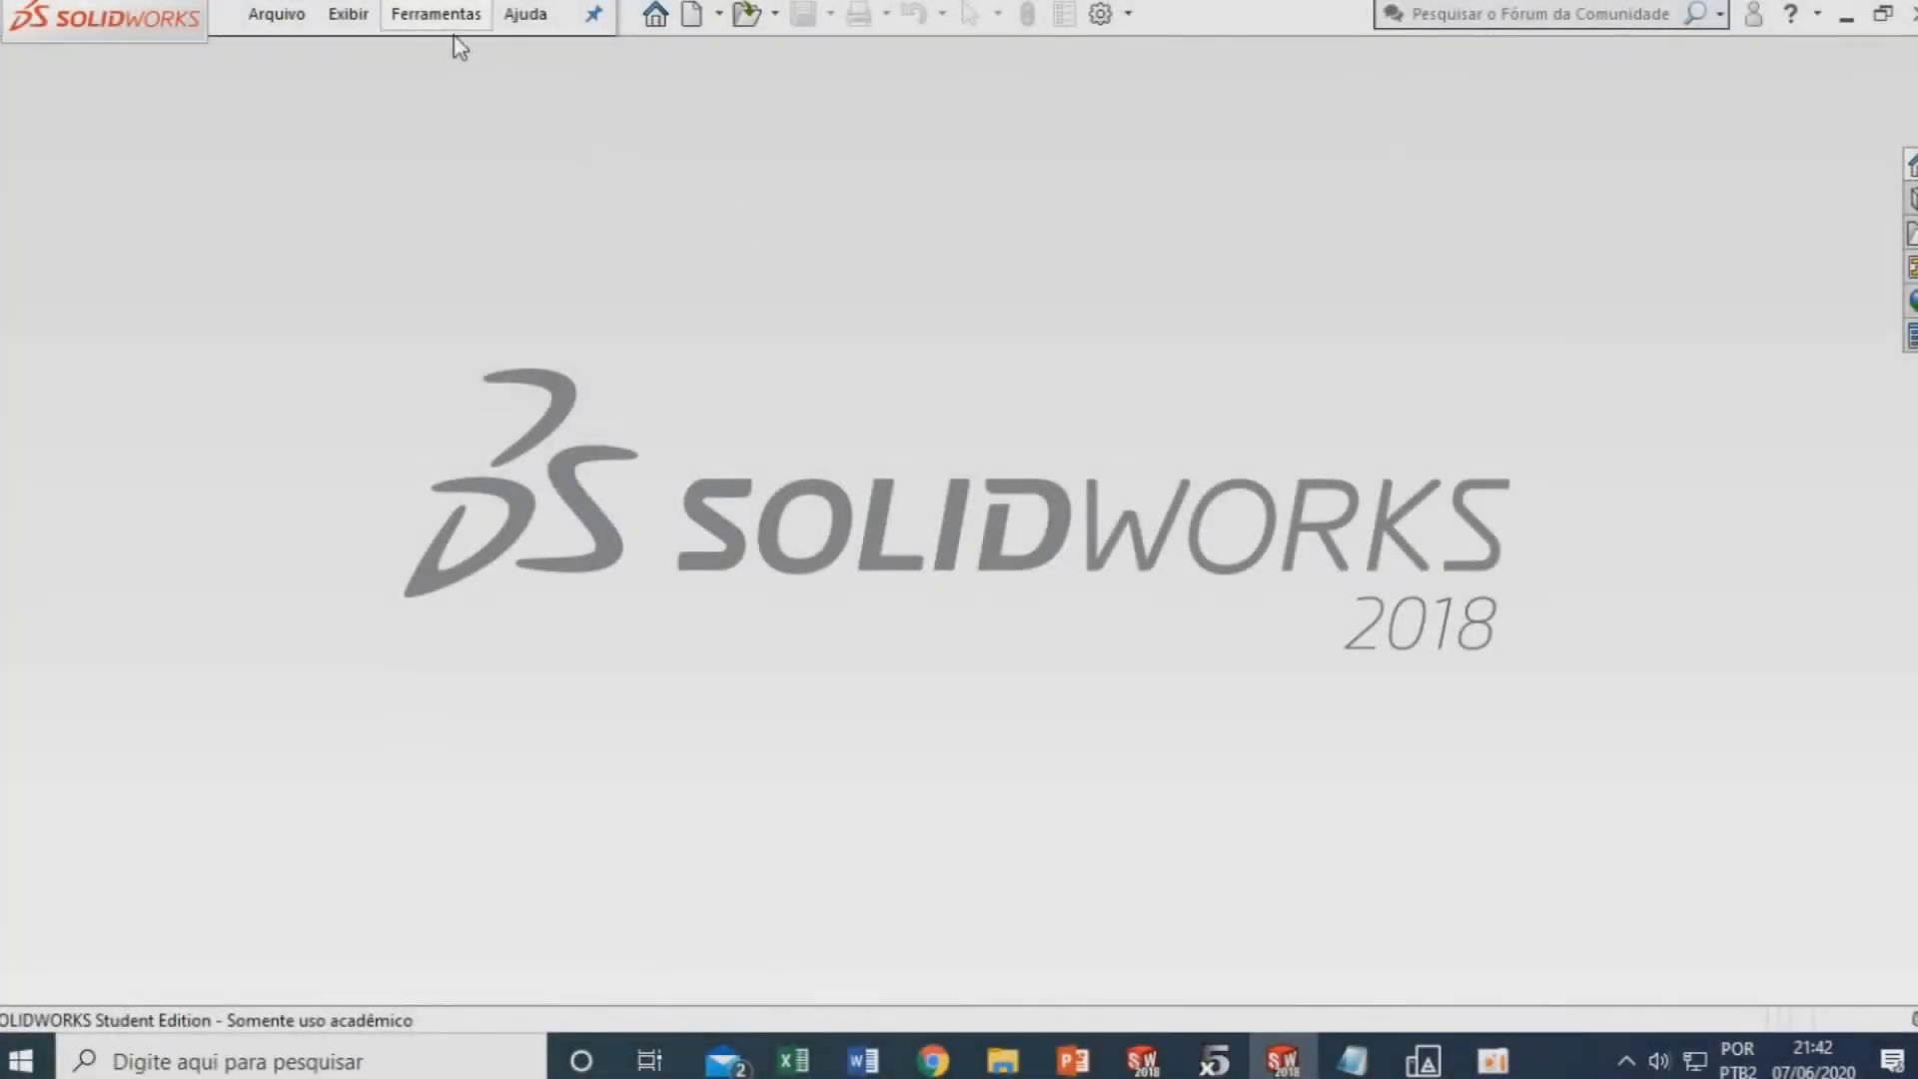
Set the STL/OBJ/OFF/PLY/PLY2 import options to graphics body, with the unit in millimetres
left_click(441, 26)
left_click(450, 350)
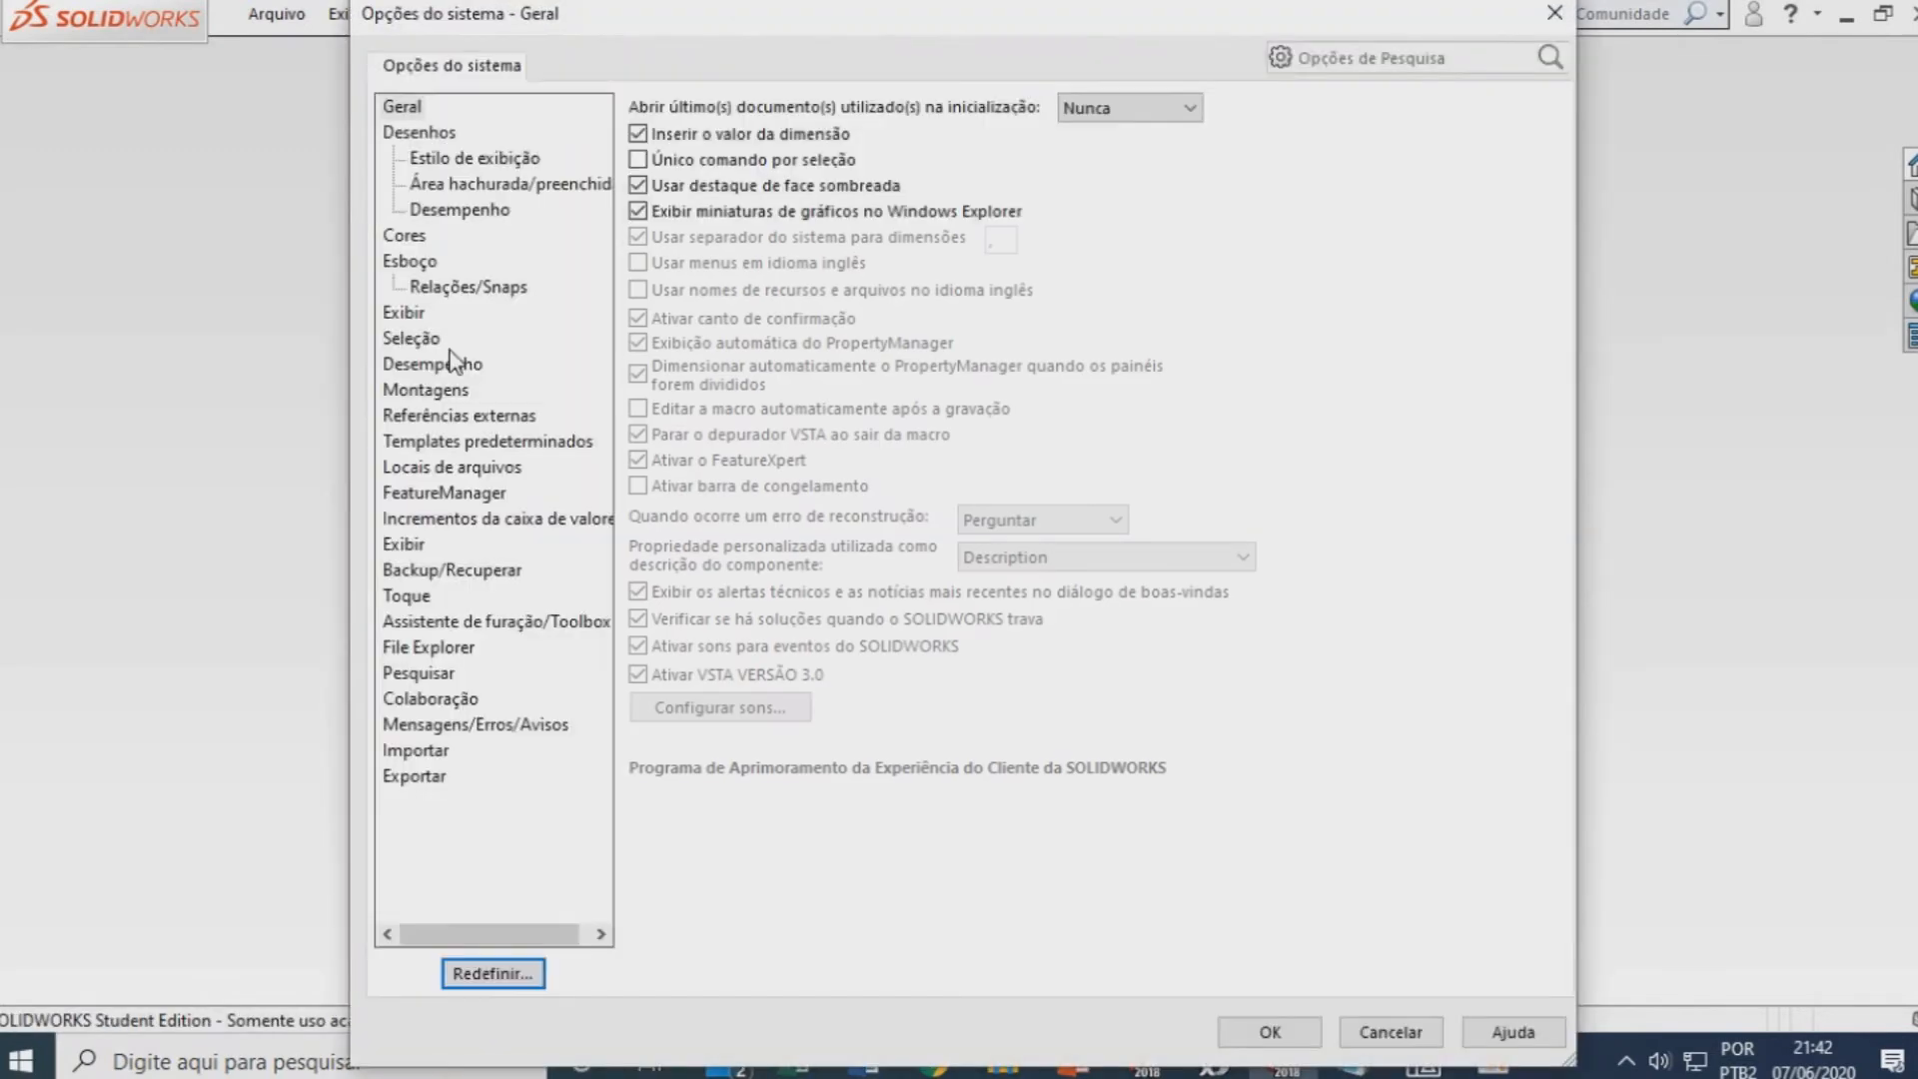
left_click(442, 753)
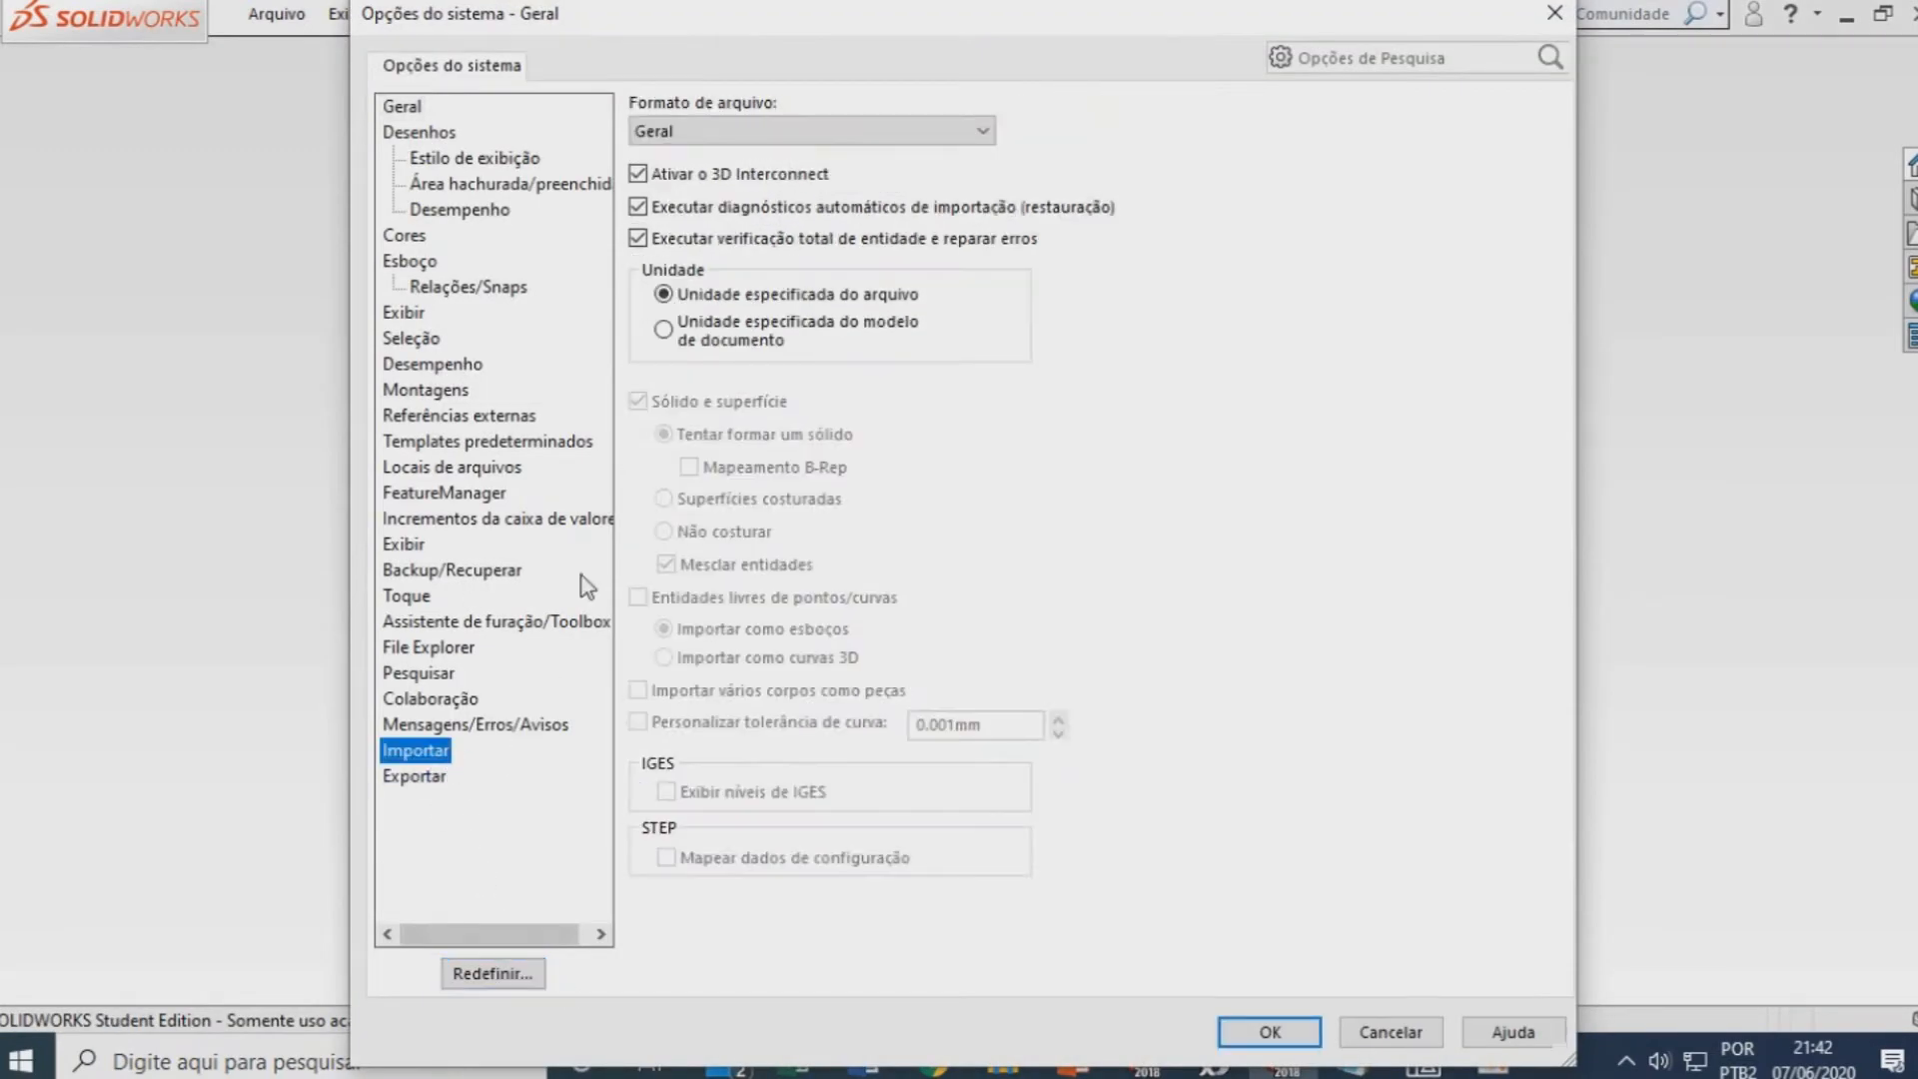
left_click(754, 131)
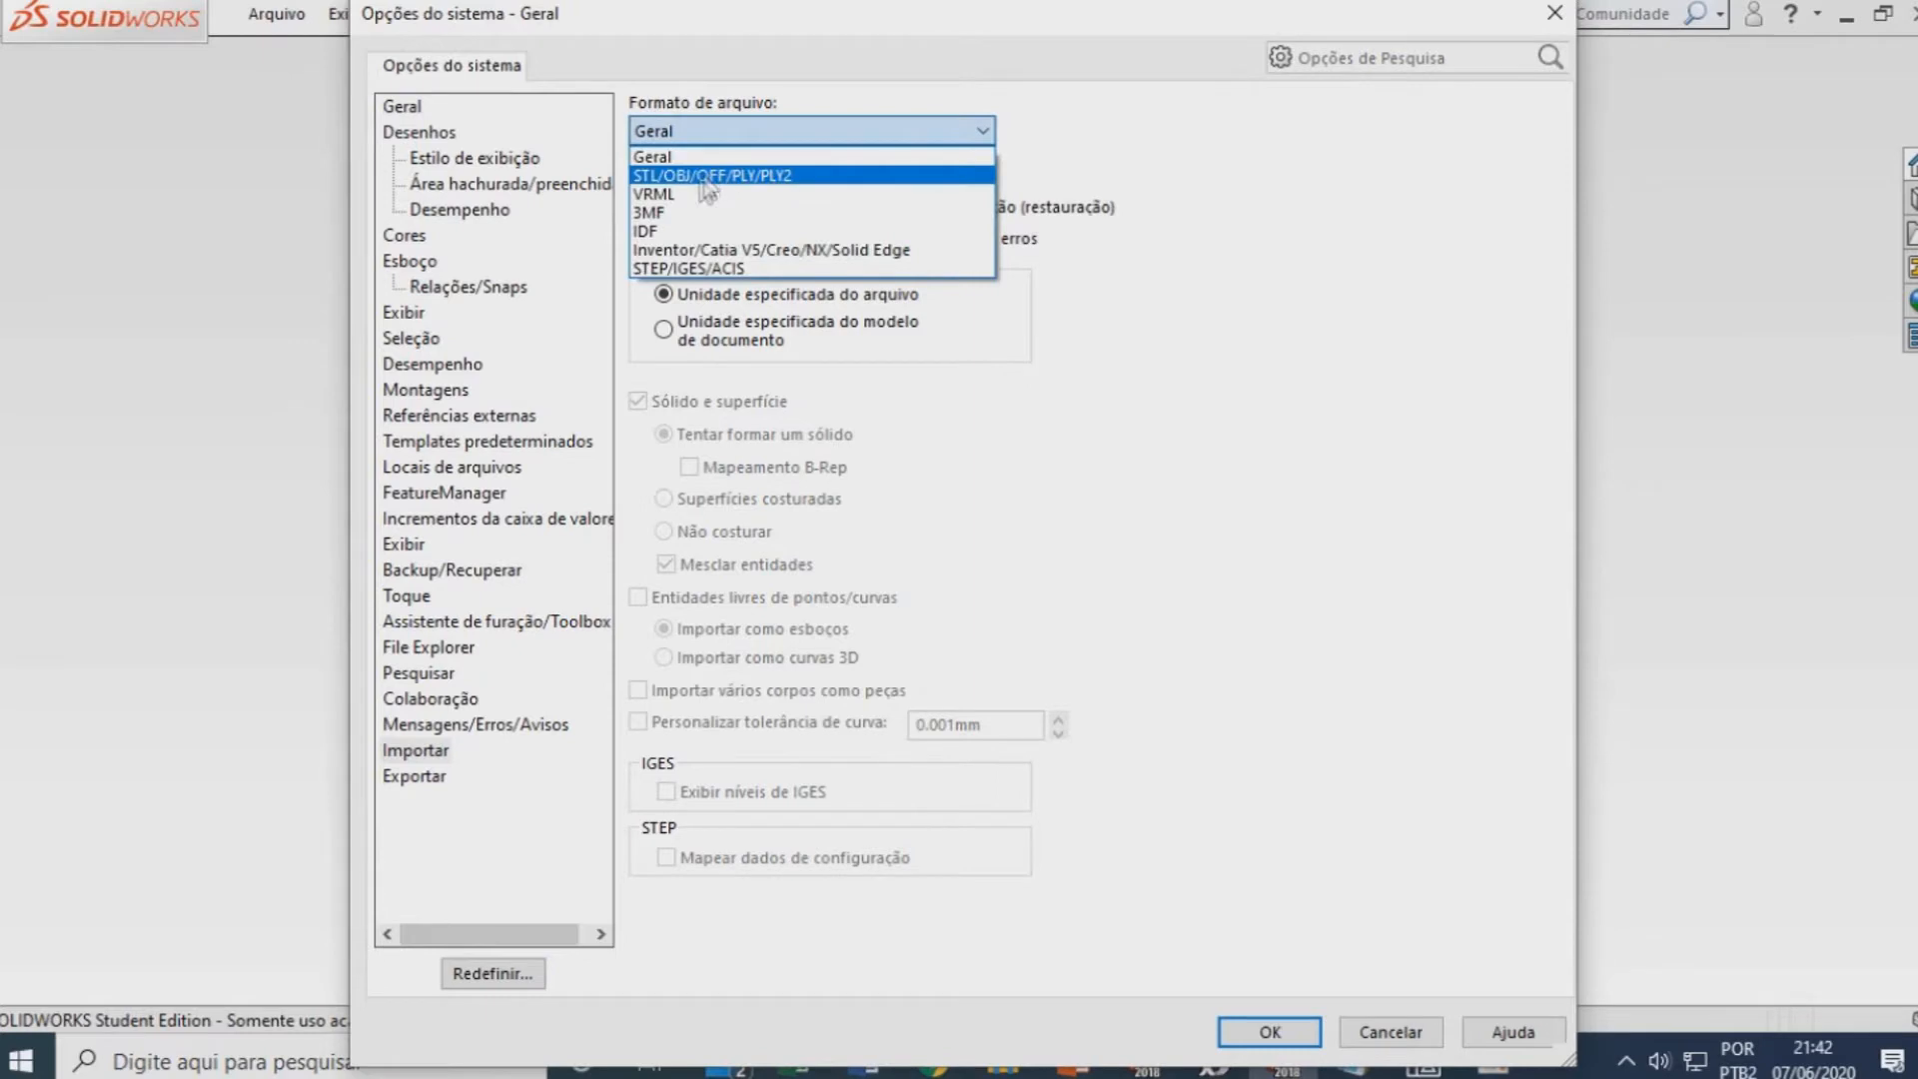
left_click(704, 172)
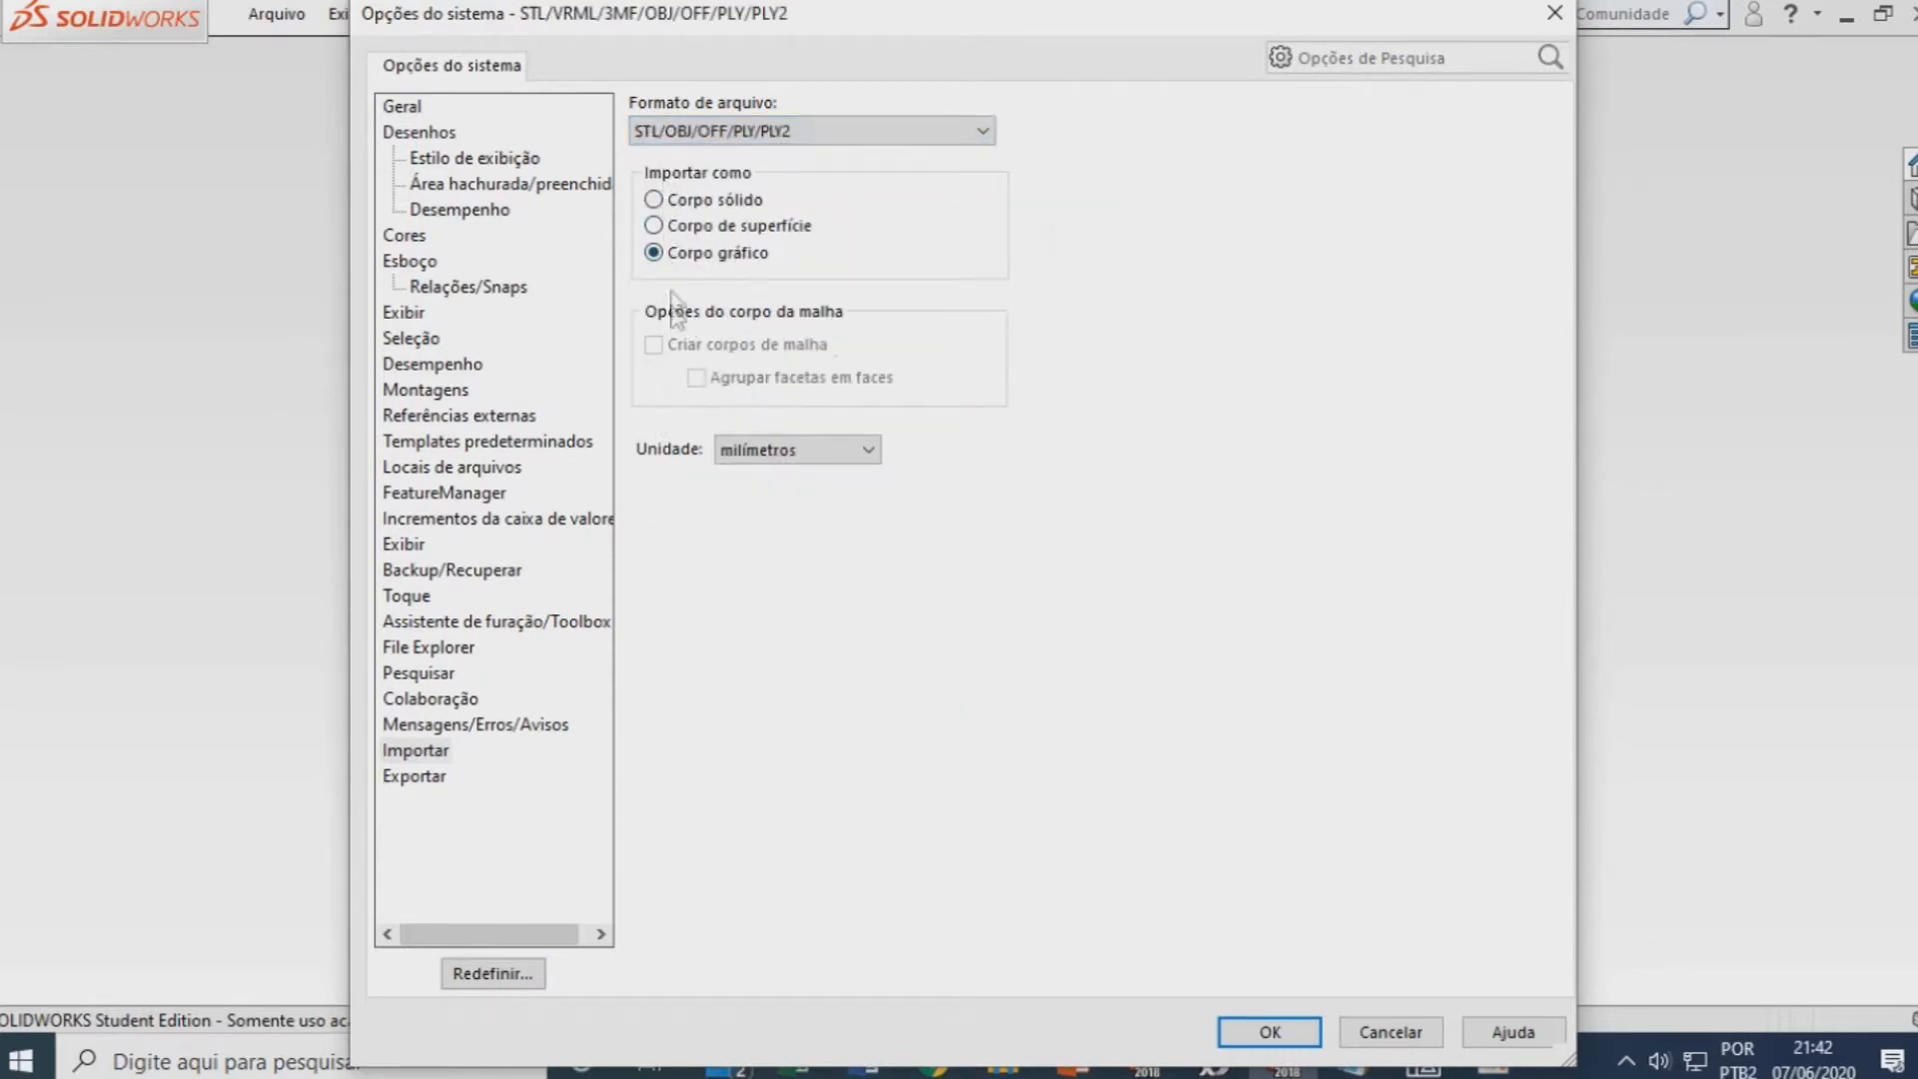
left_click(655, 200)
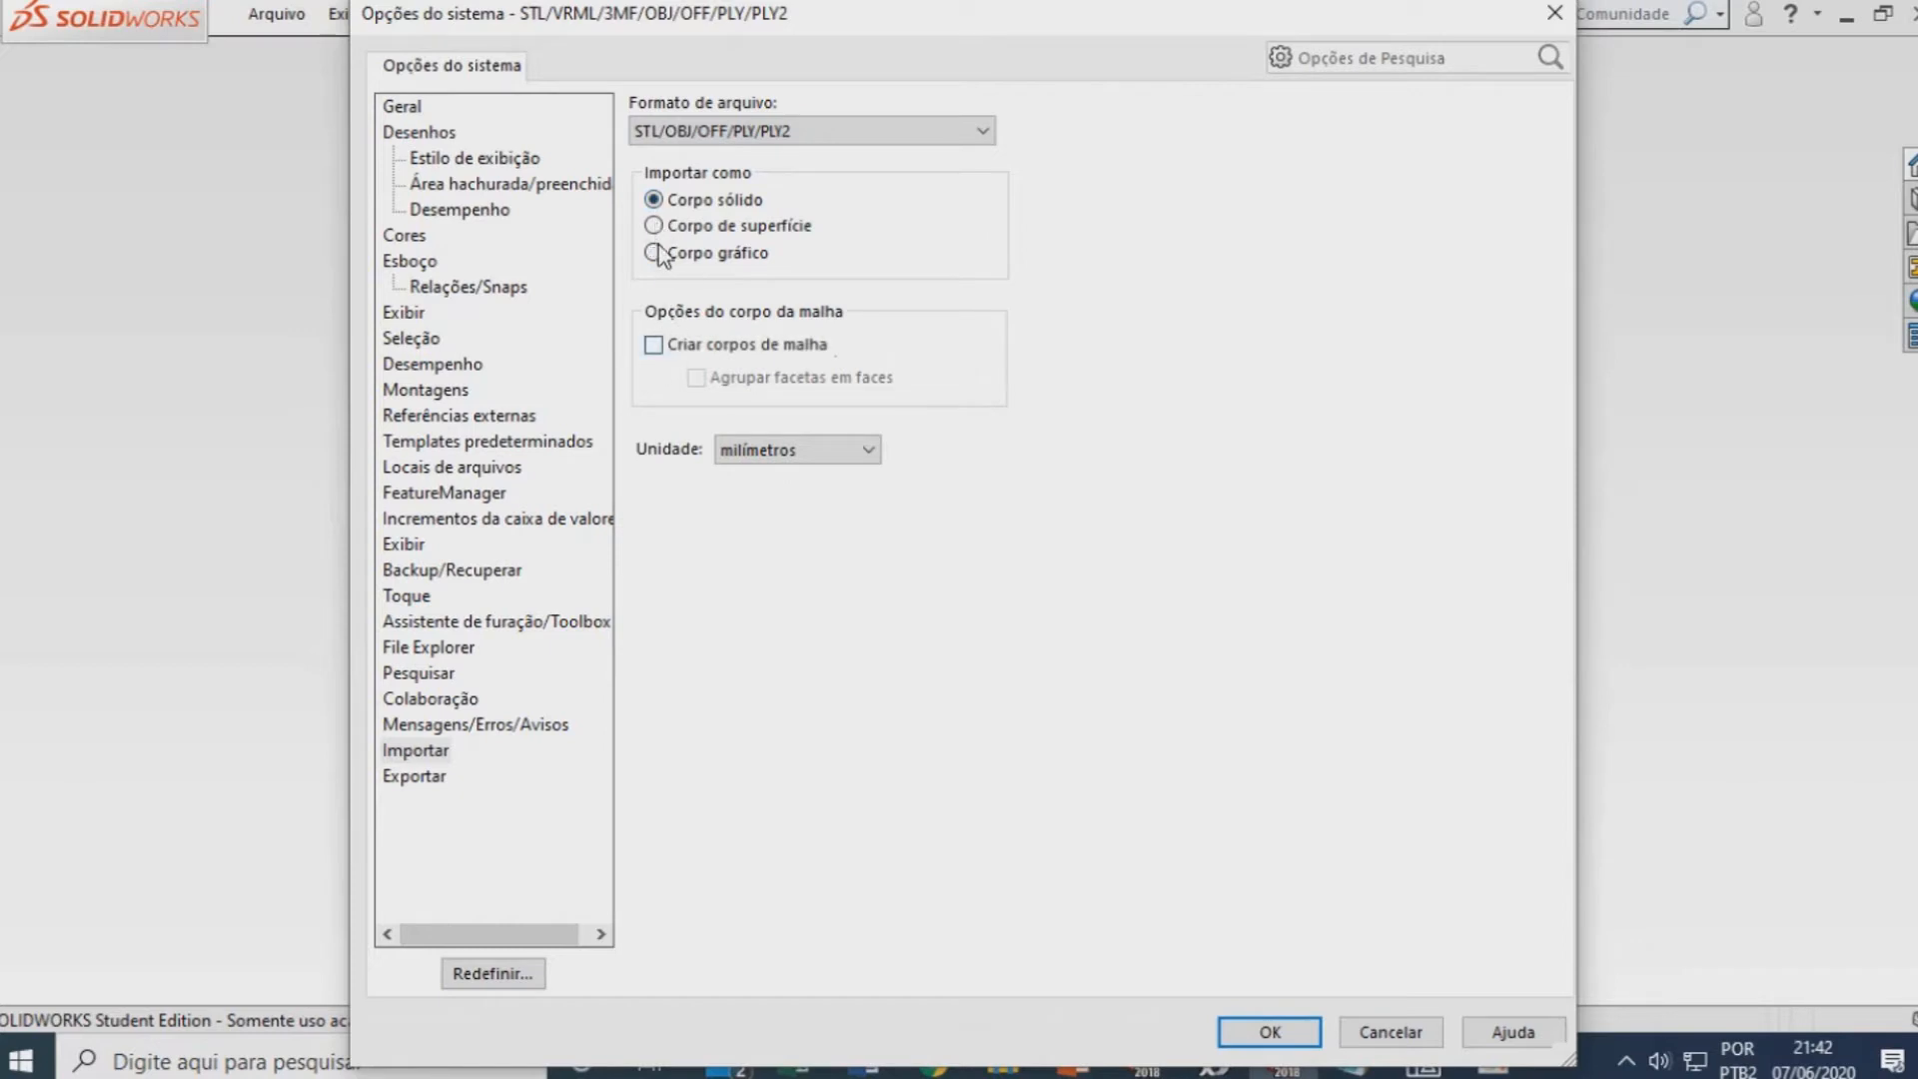
left_click(656, 253)
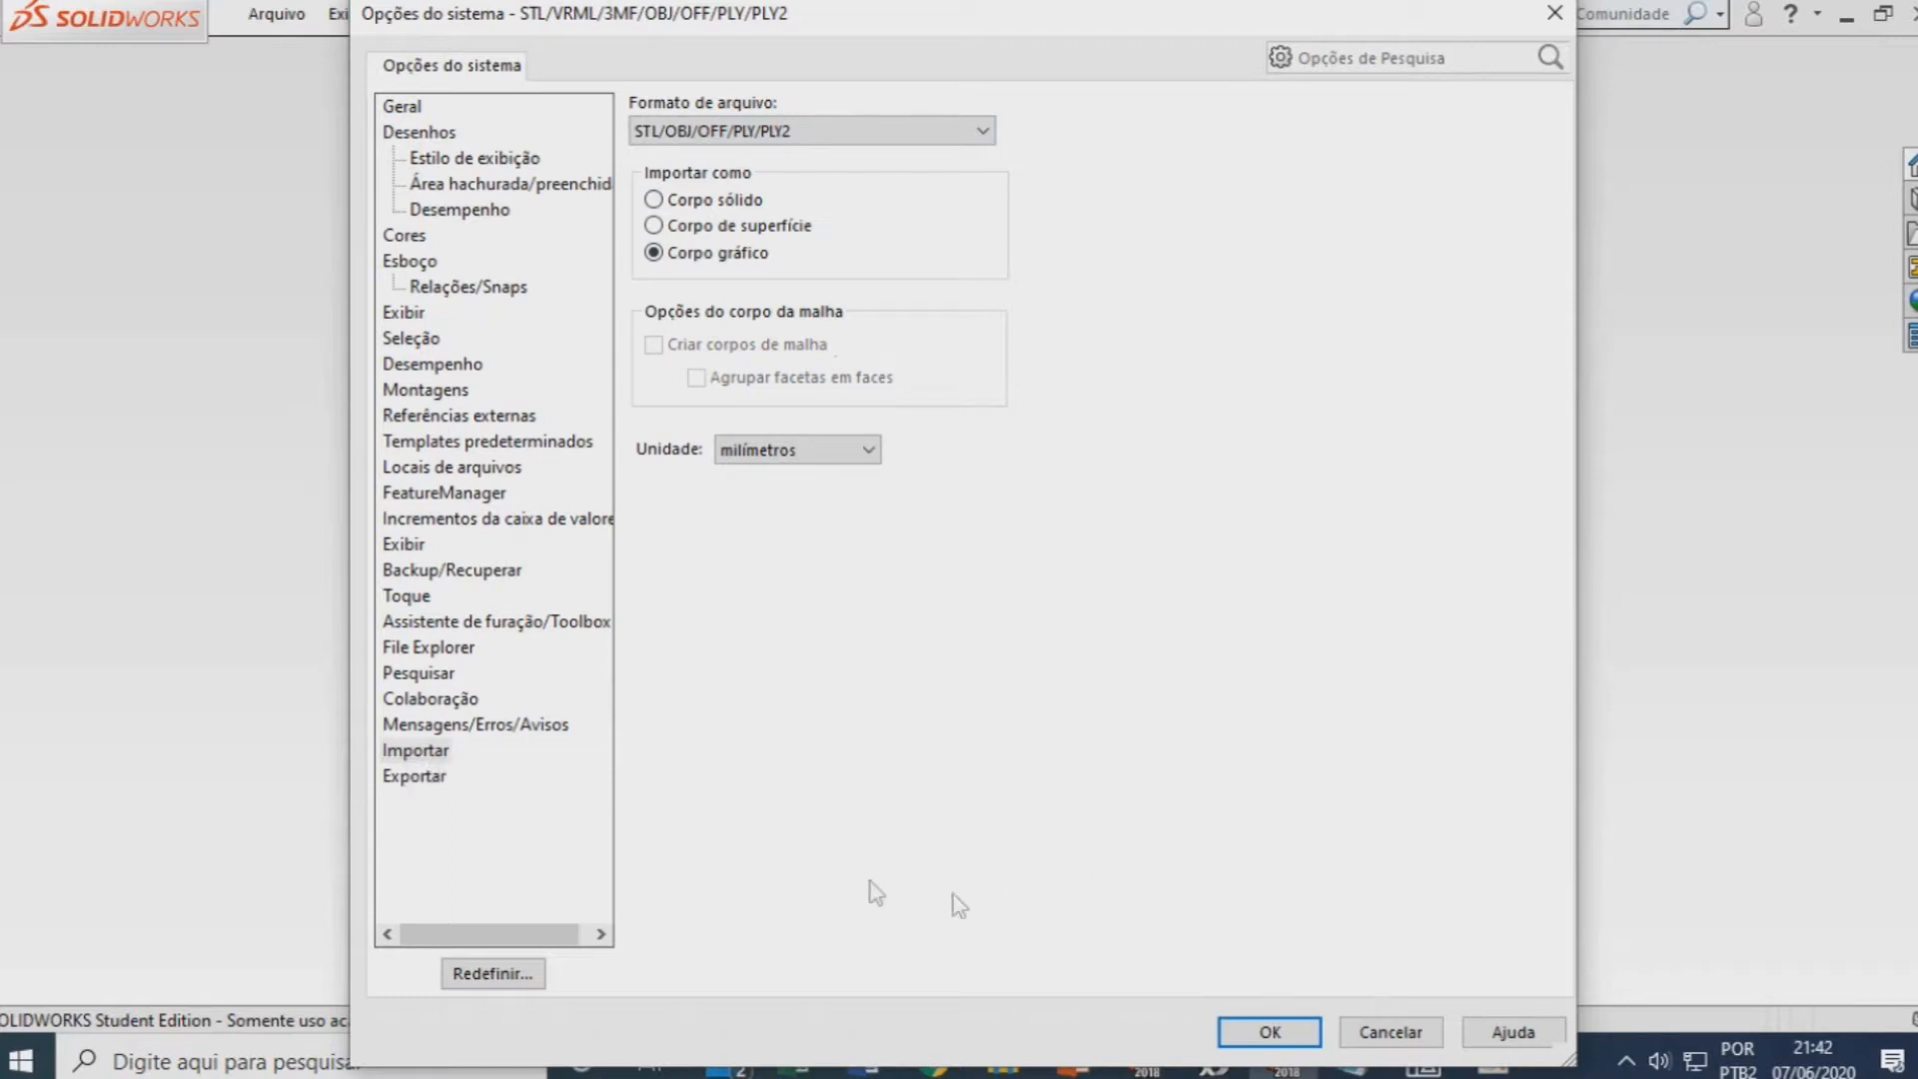
left_click(1260, 1031)
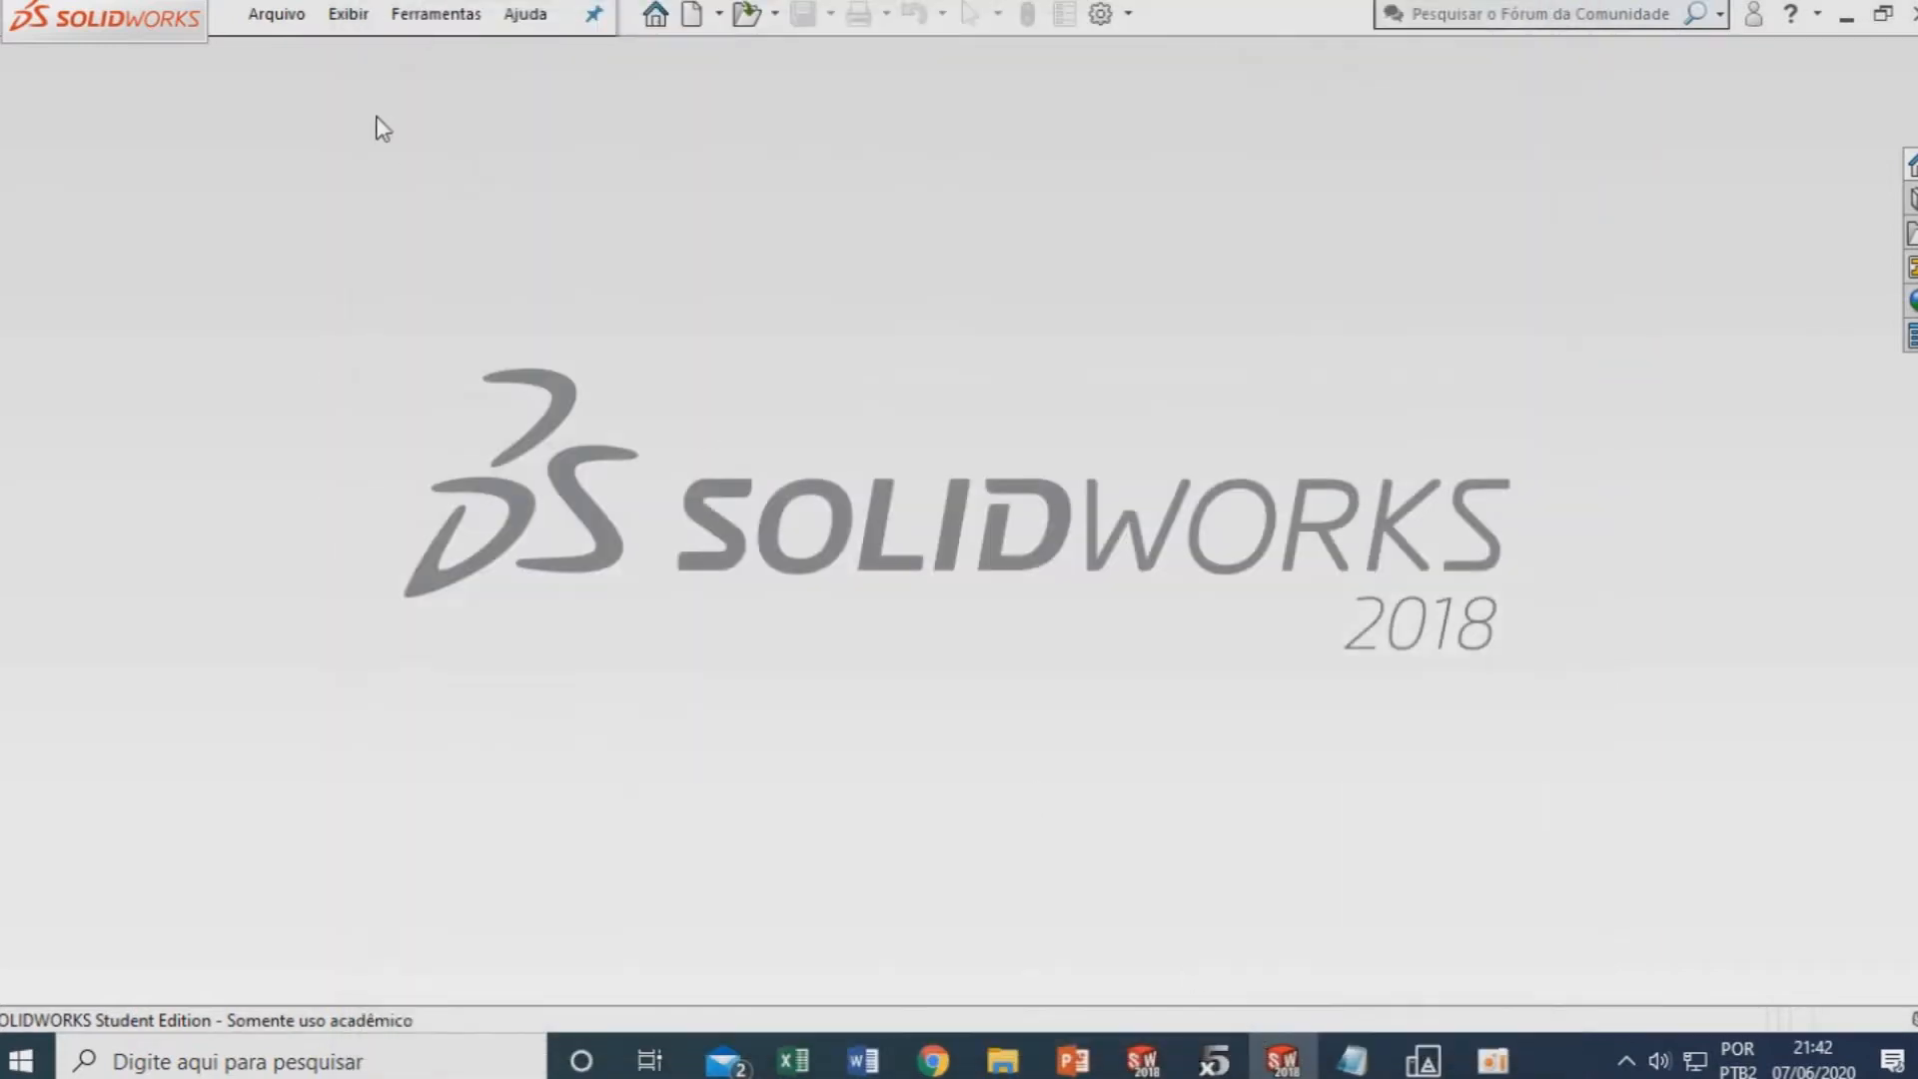
Open the Blade_3_5sections 3D object file as a graphics body, accepting the facet warning
left_click(275, 14)
mouse_move(348, 14)
mouse_move(276, 14)
left_click(295, 142)
left_click(819, 276)
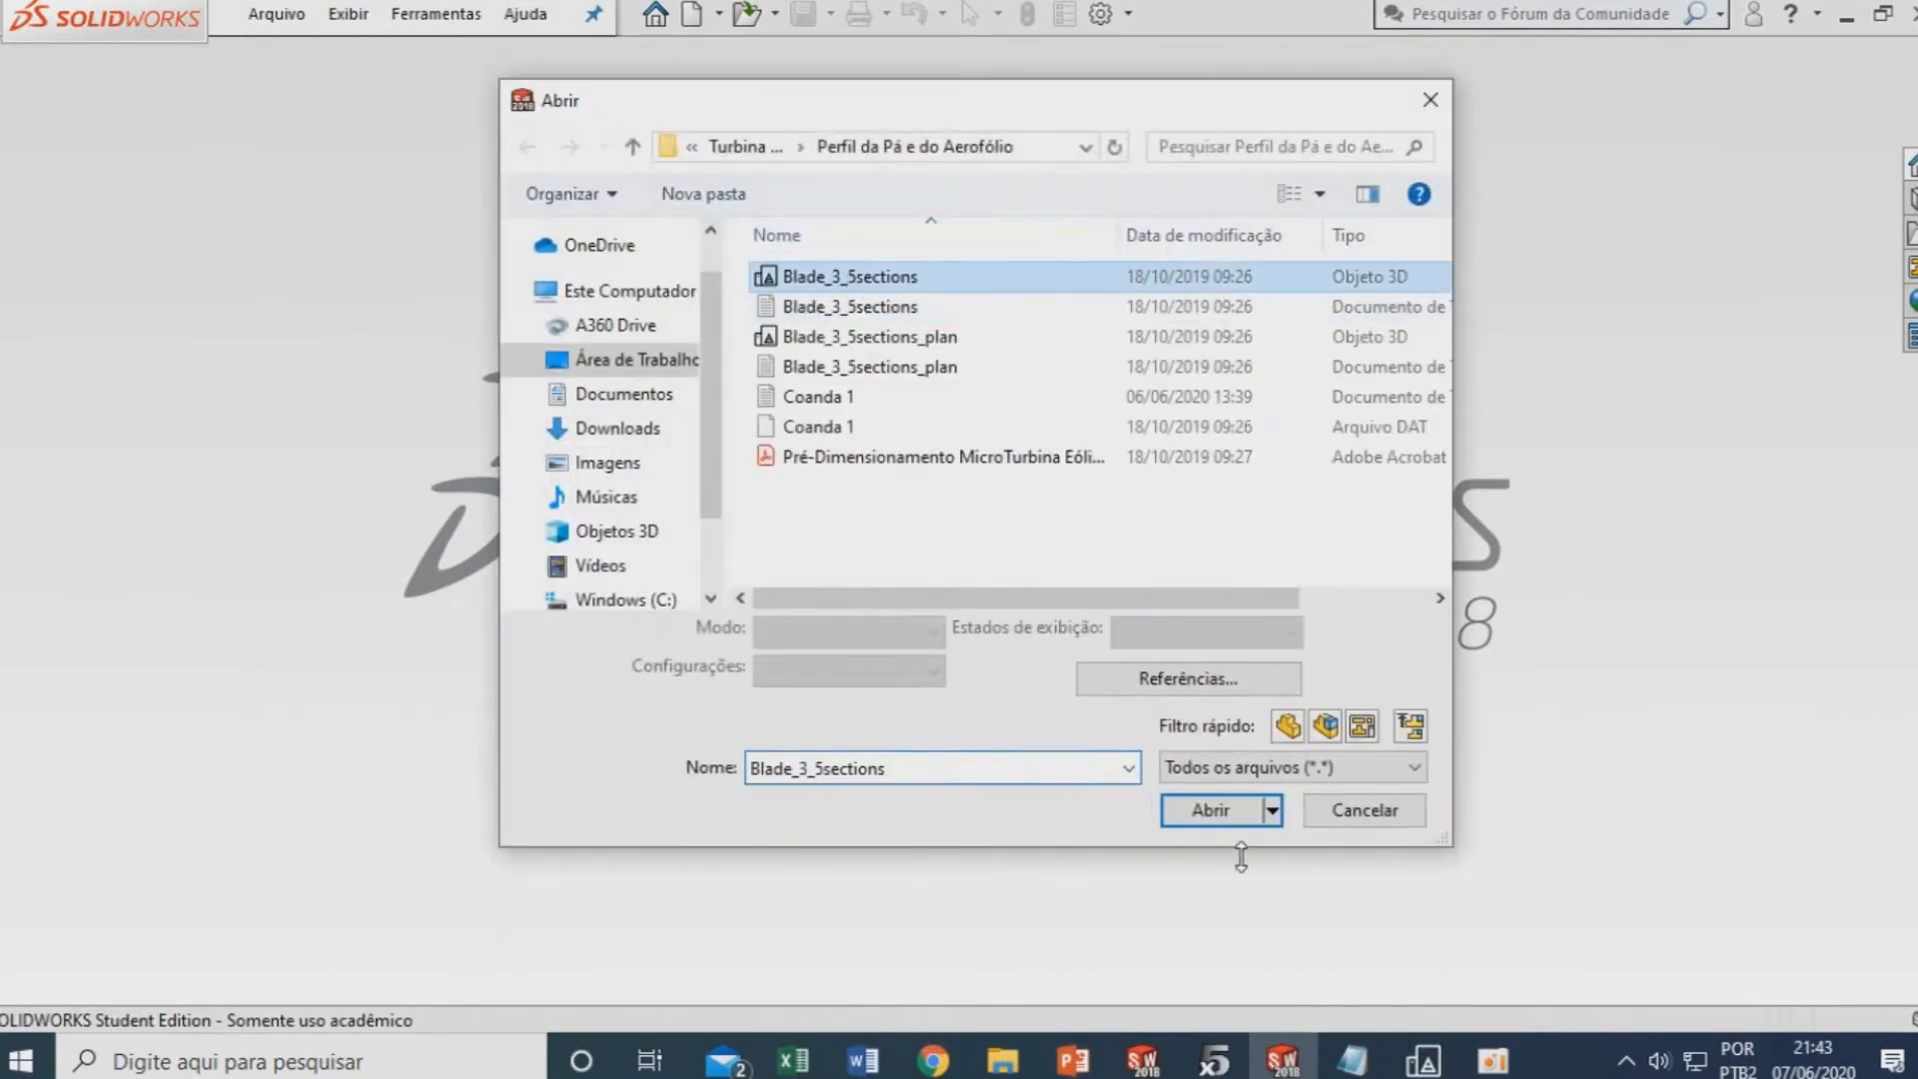
left_click(1216, 811)
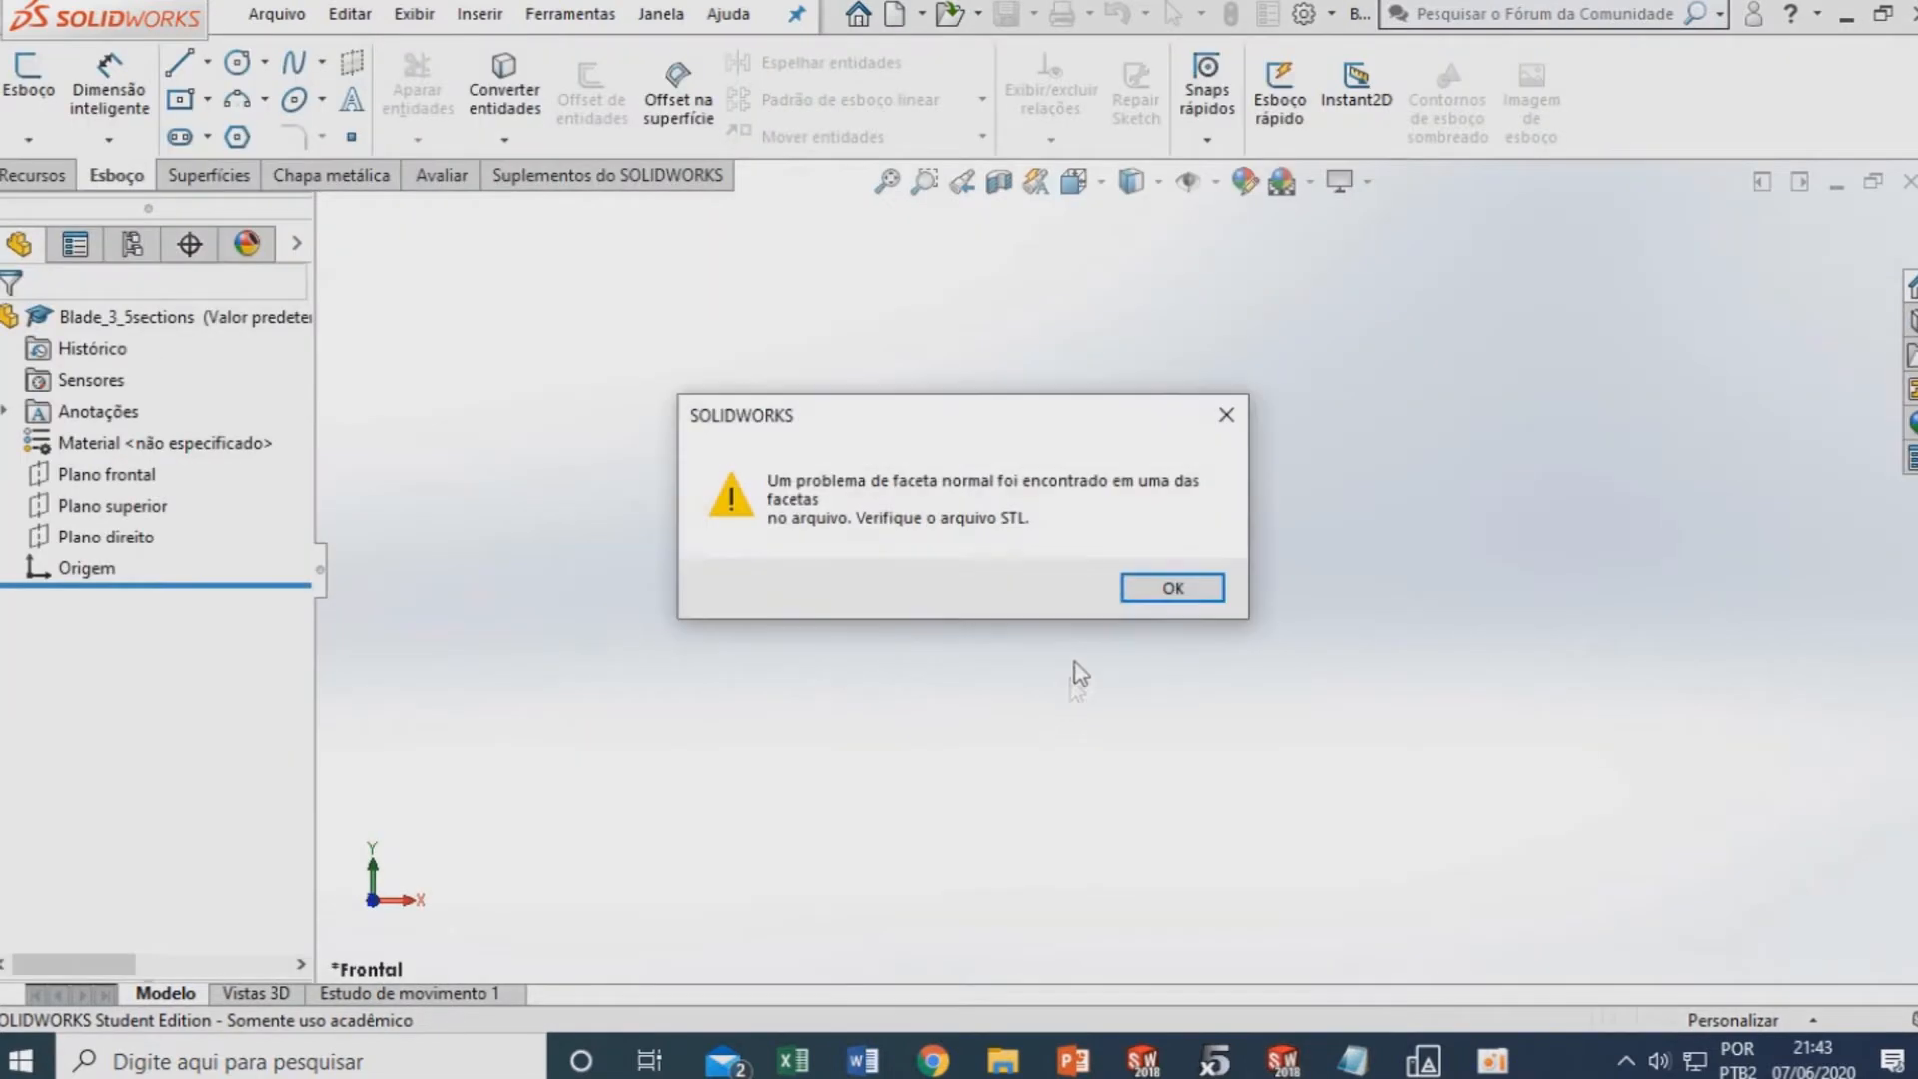
left_click(1164, 587)
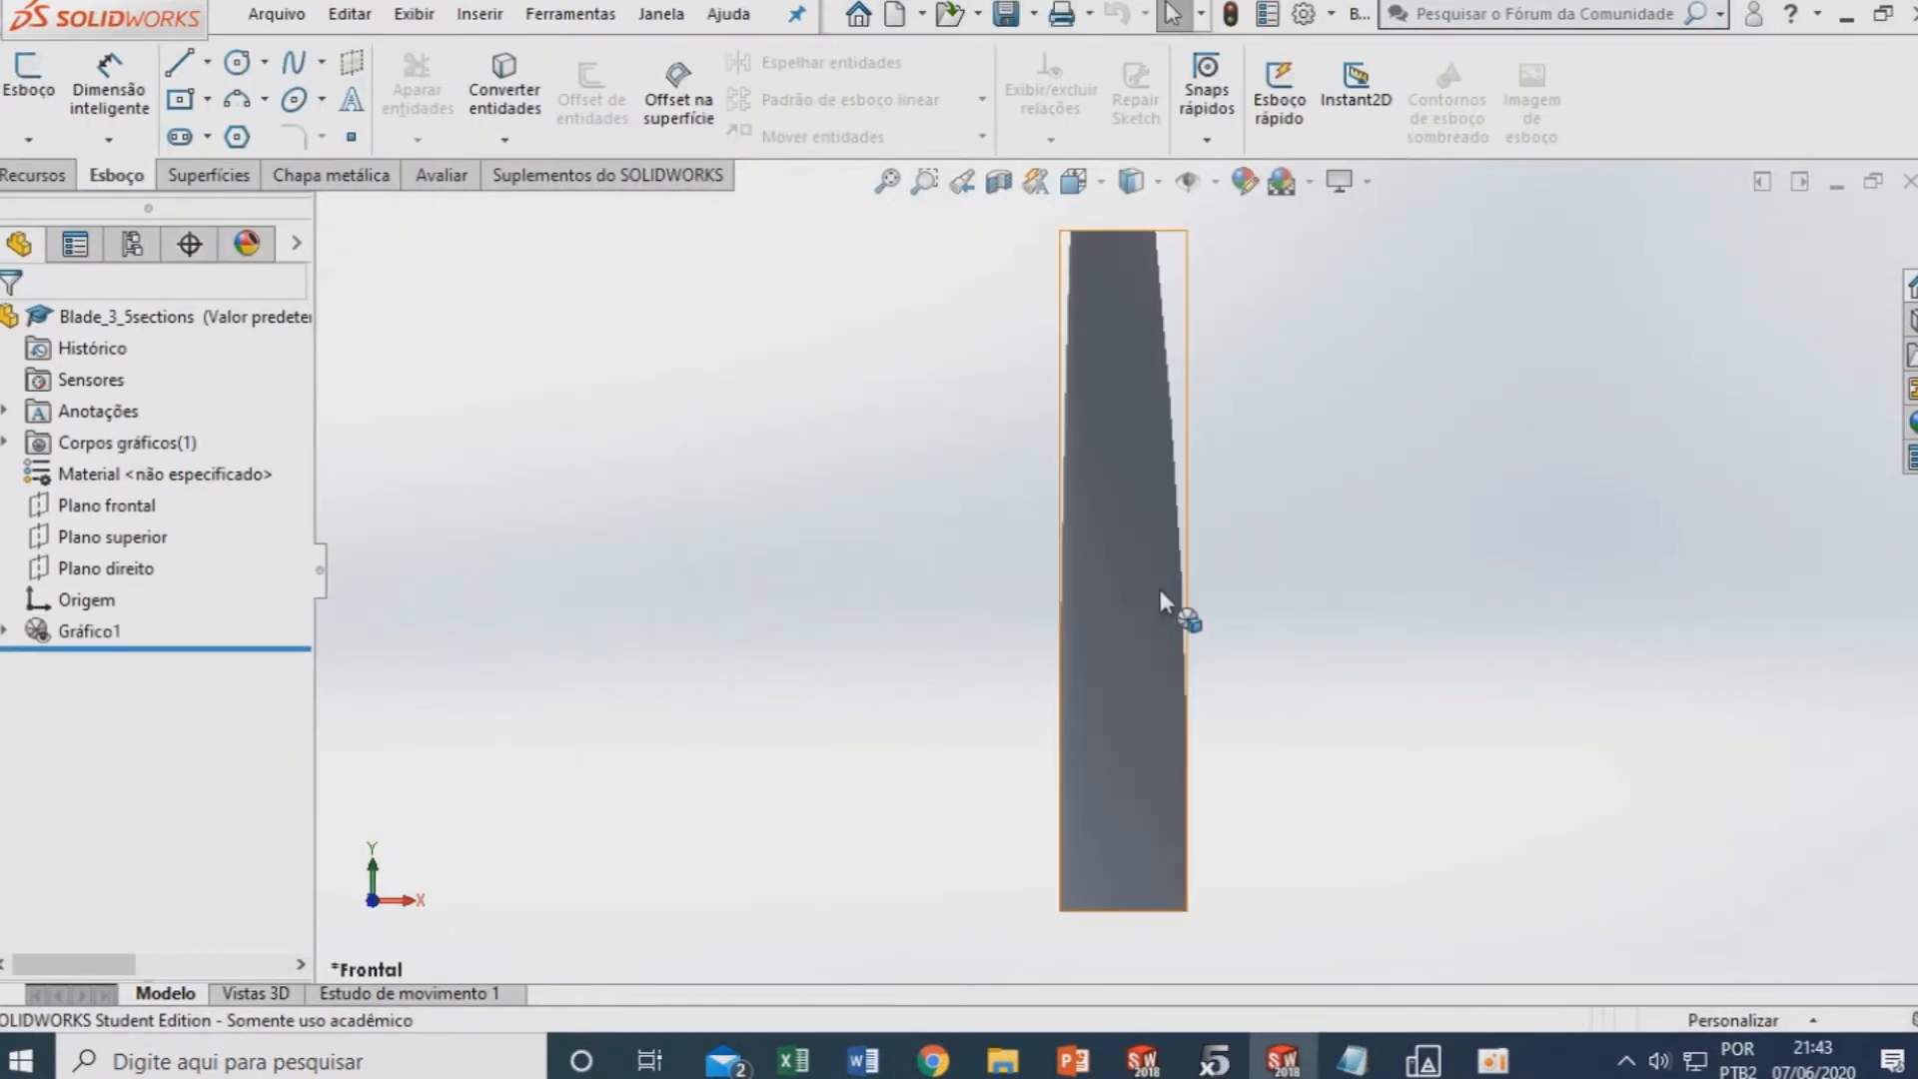
Convert the blade's graphics body into a mesh body with its facets grouped into faces
middle_click_drag(1148, 398, 1146, 690)
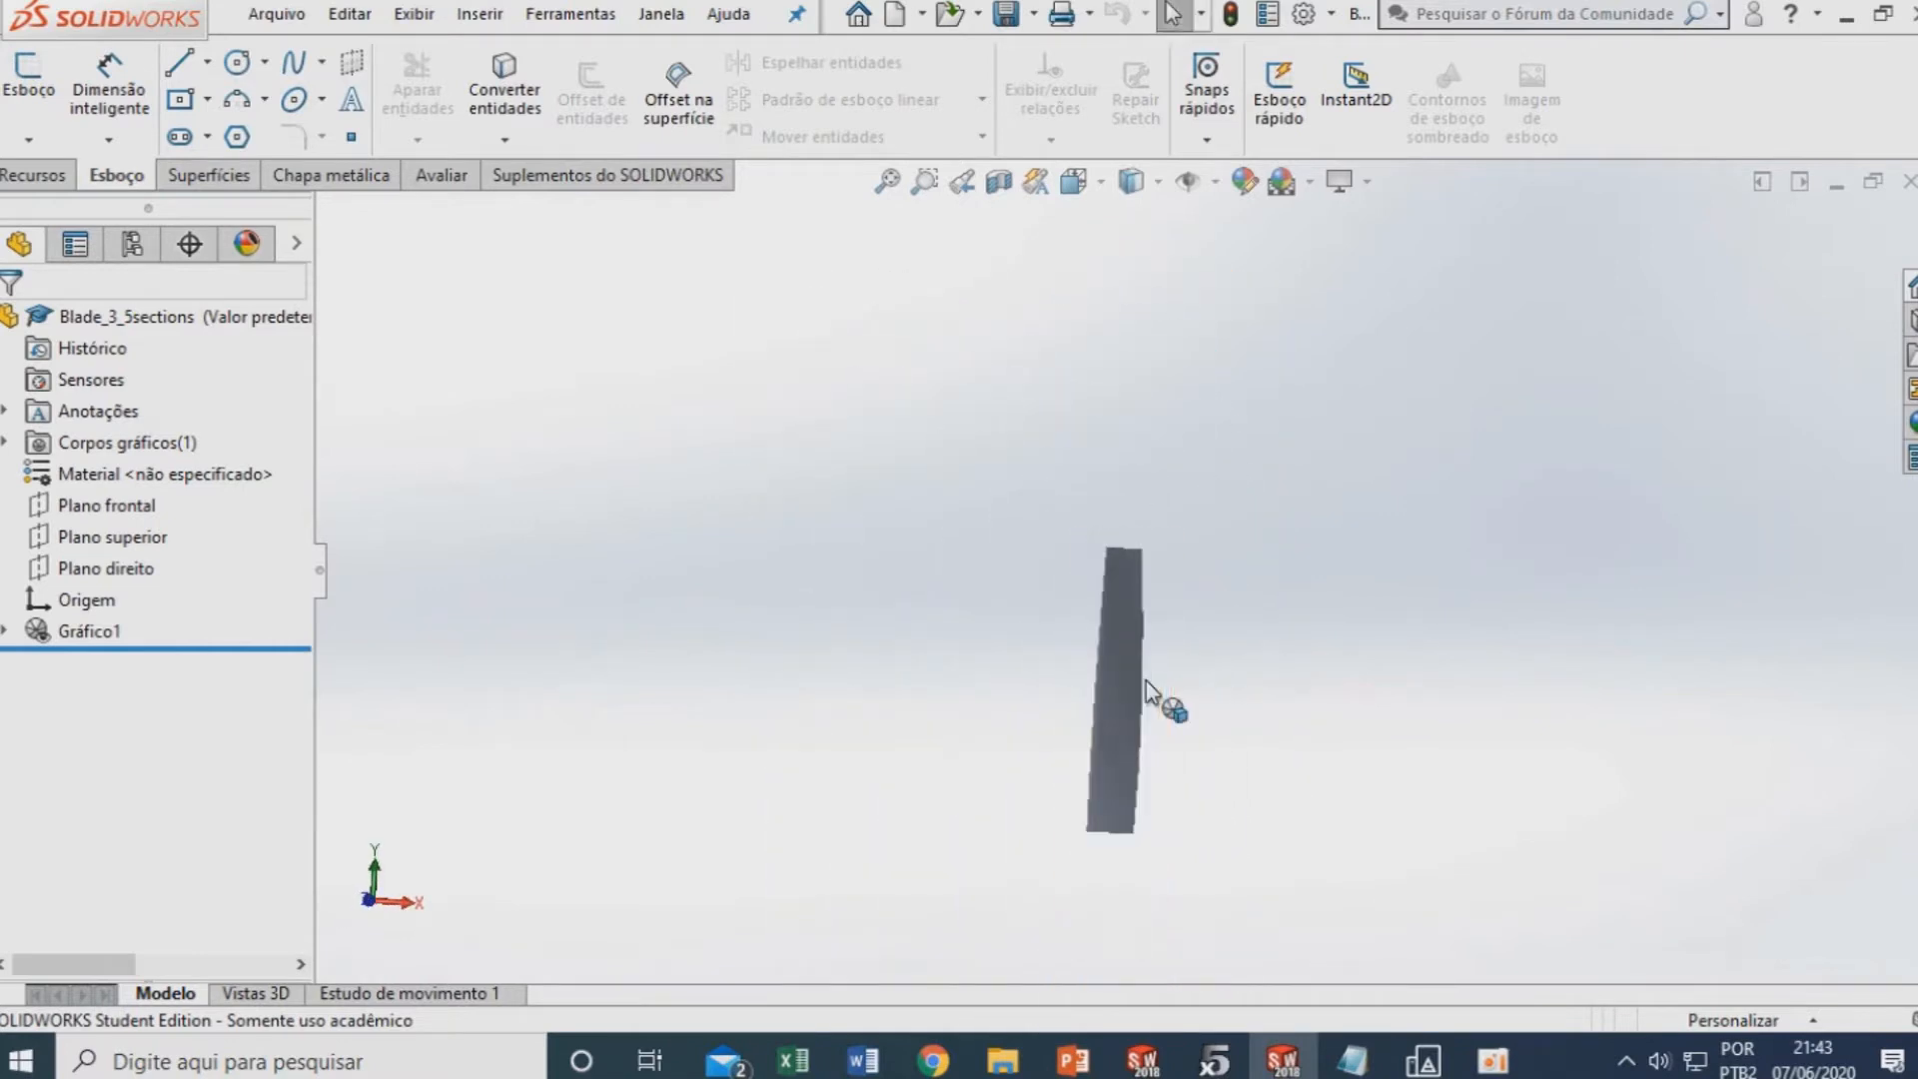
key("ctrl+1")
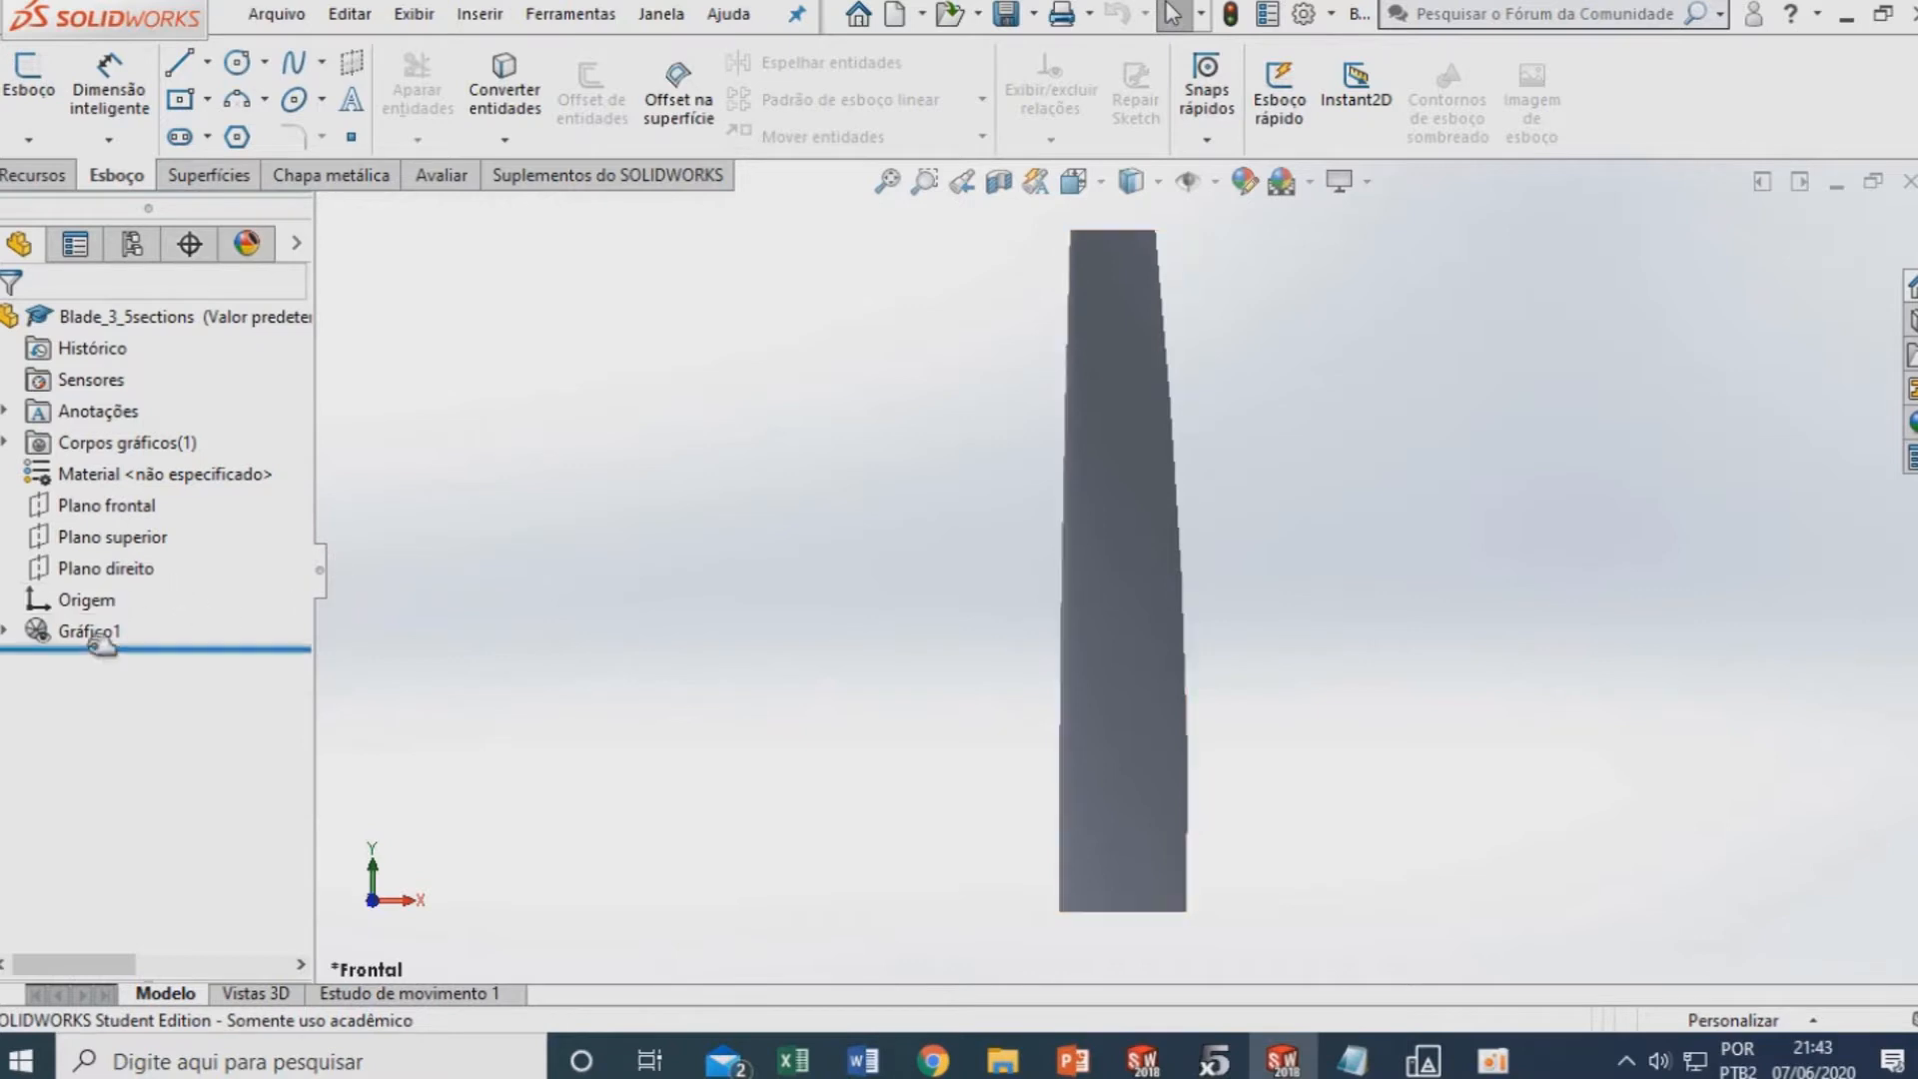
left_click(479, 13)
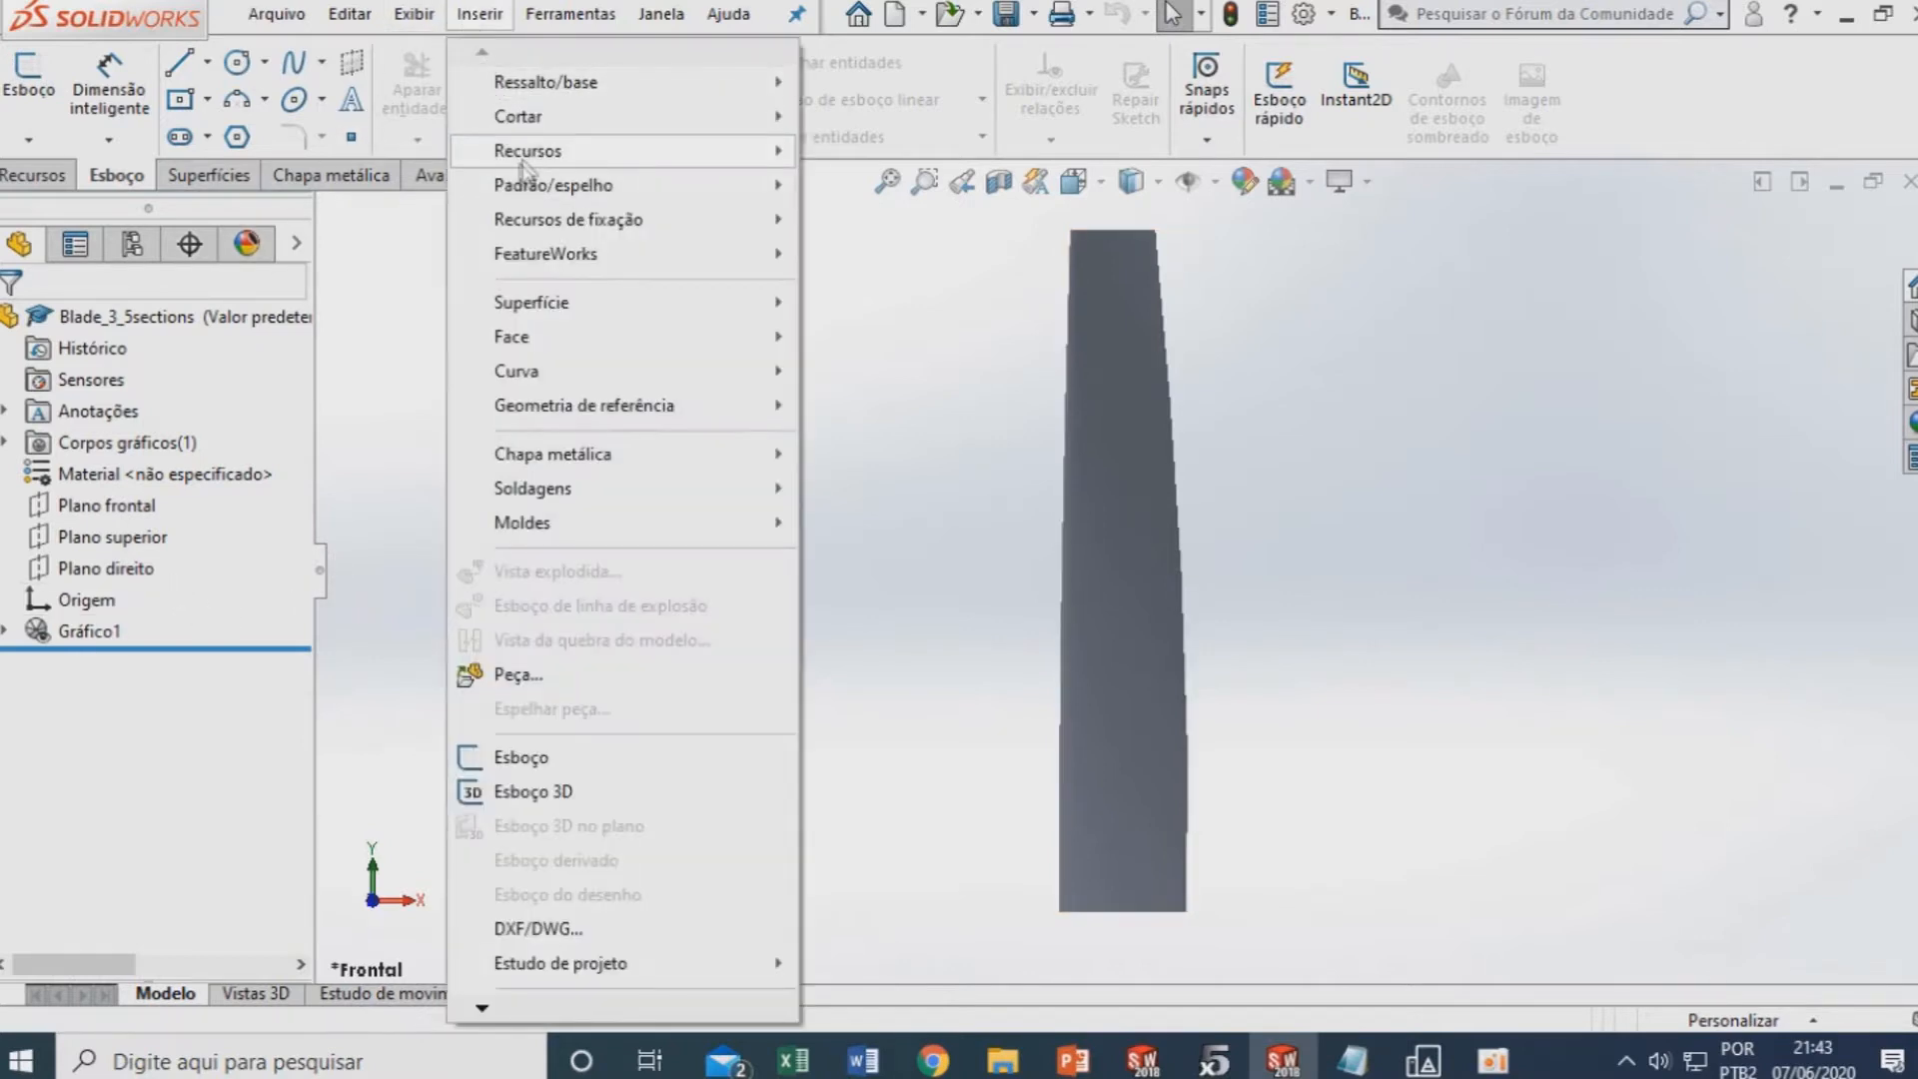
mouse_move(521, 162)
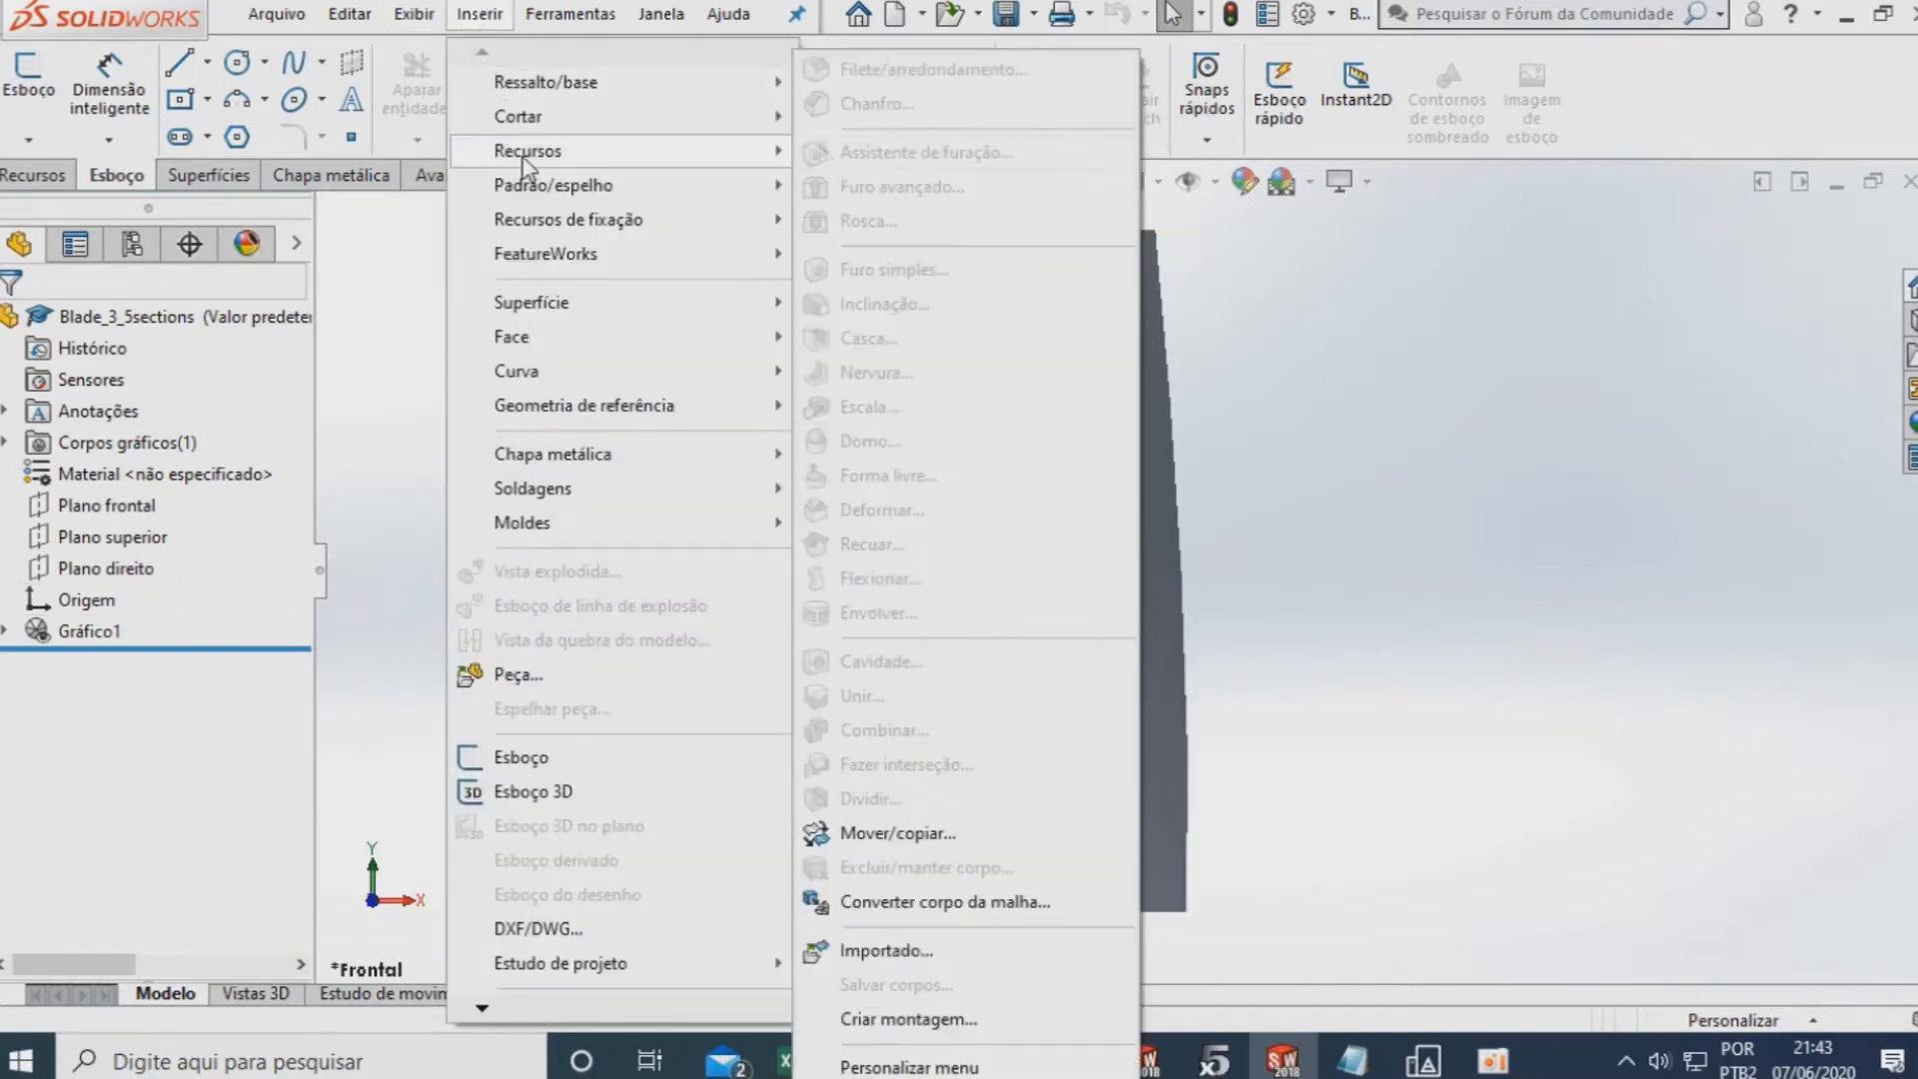
left_click(877, 904)
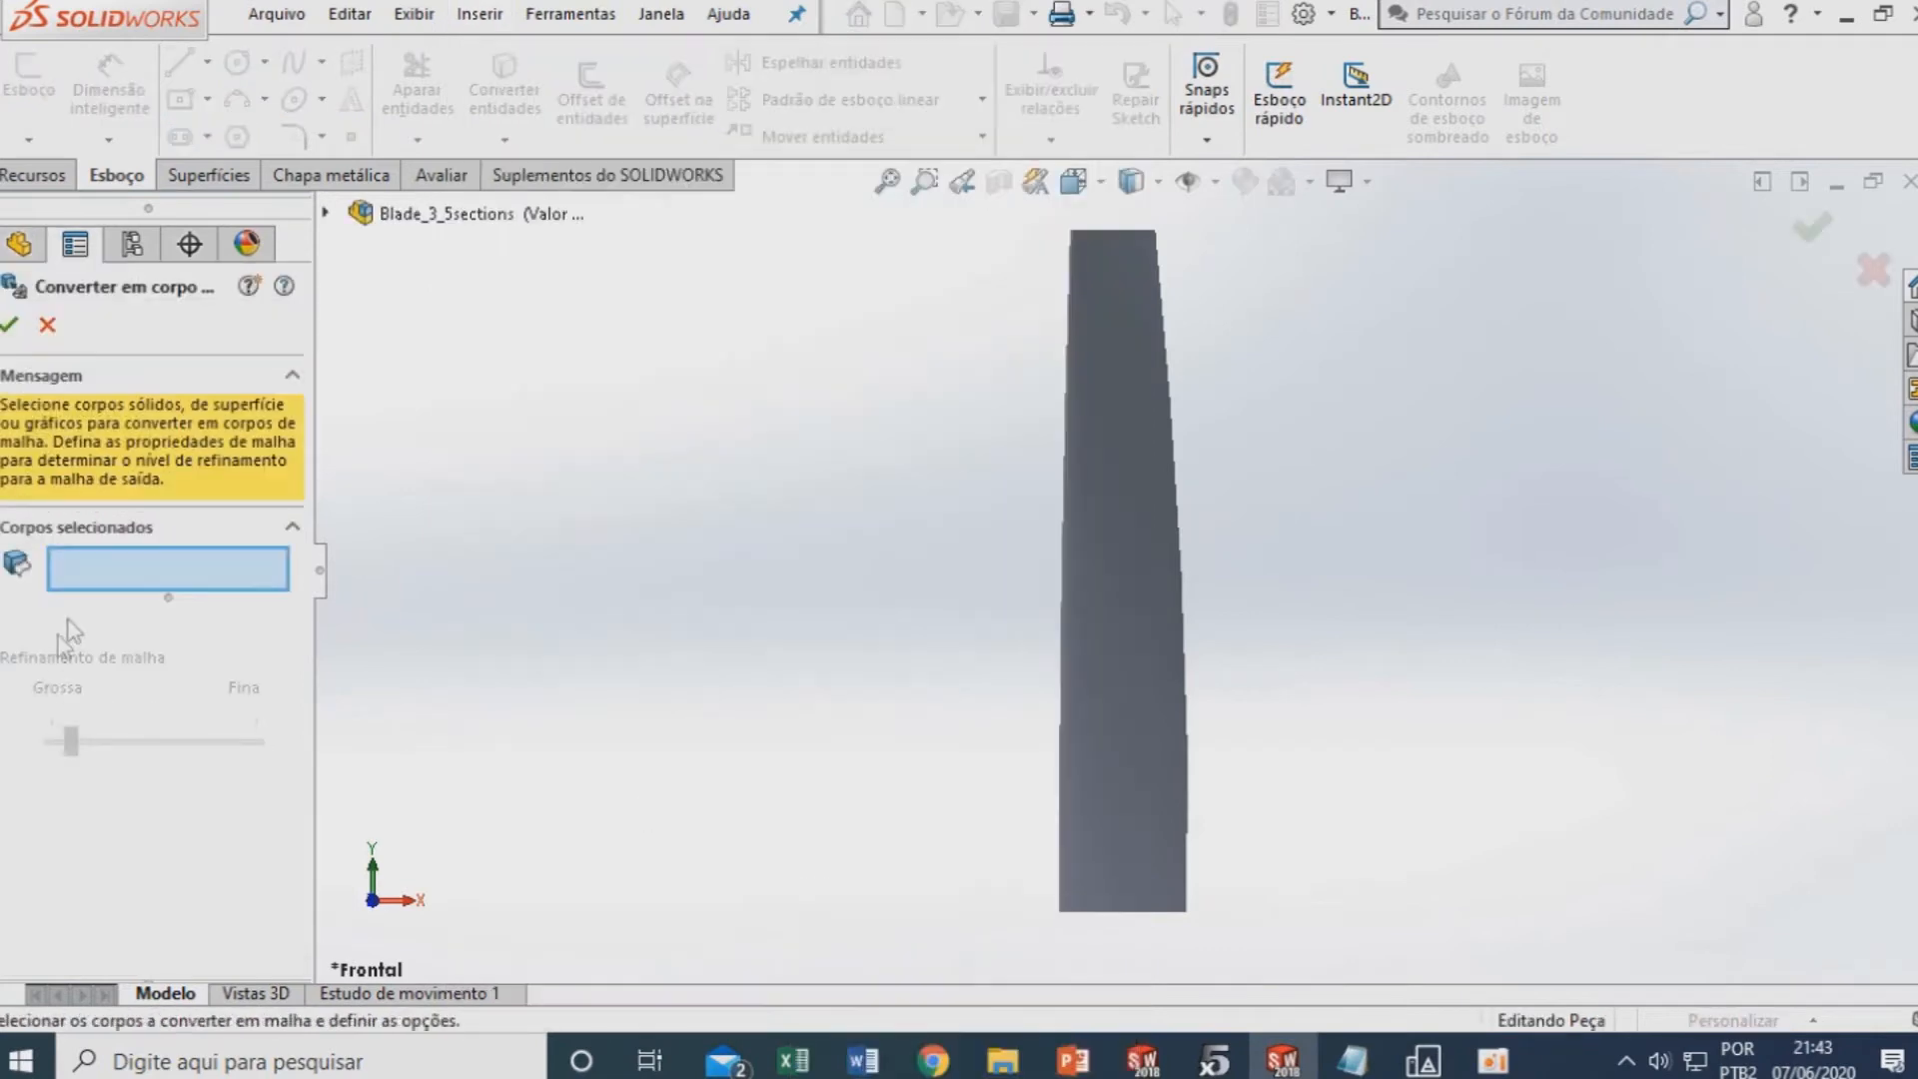
left_click(1126, 561)
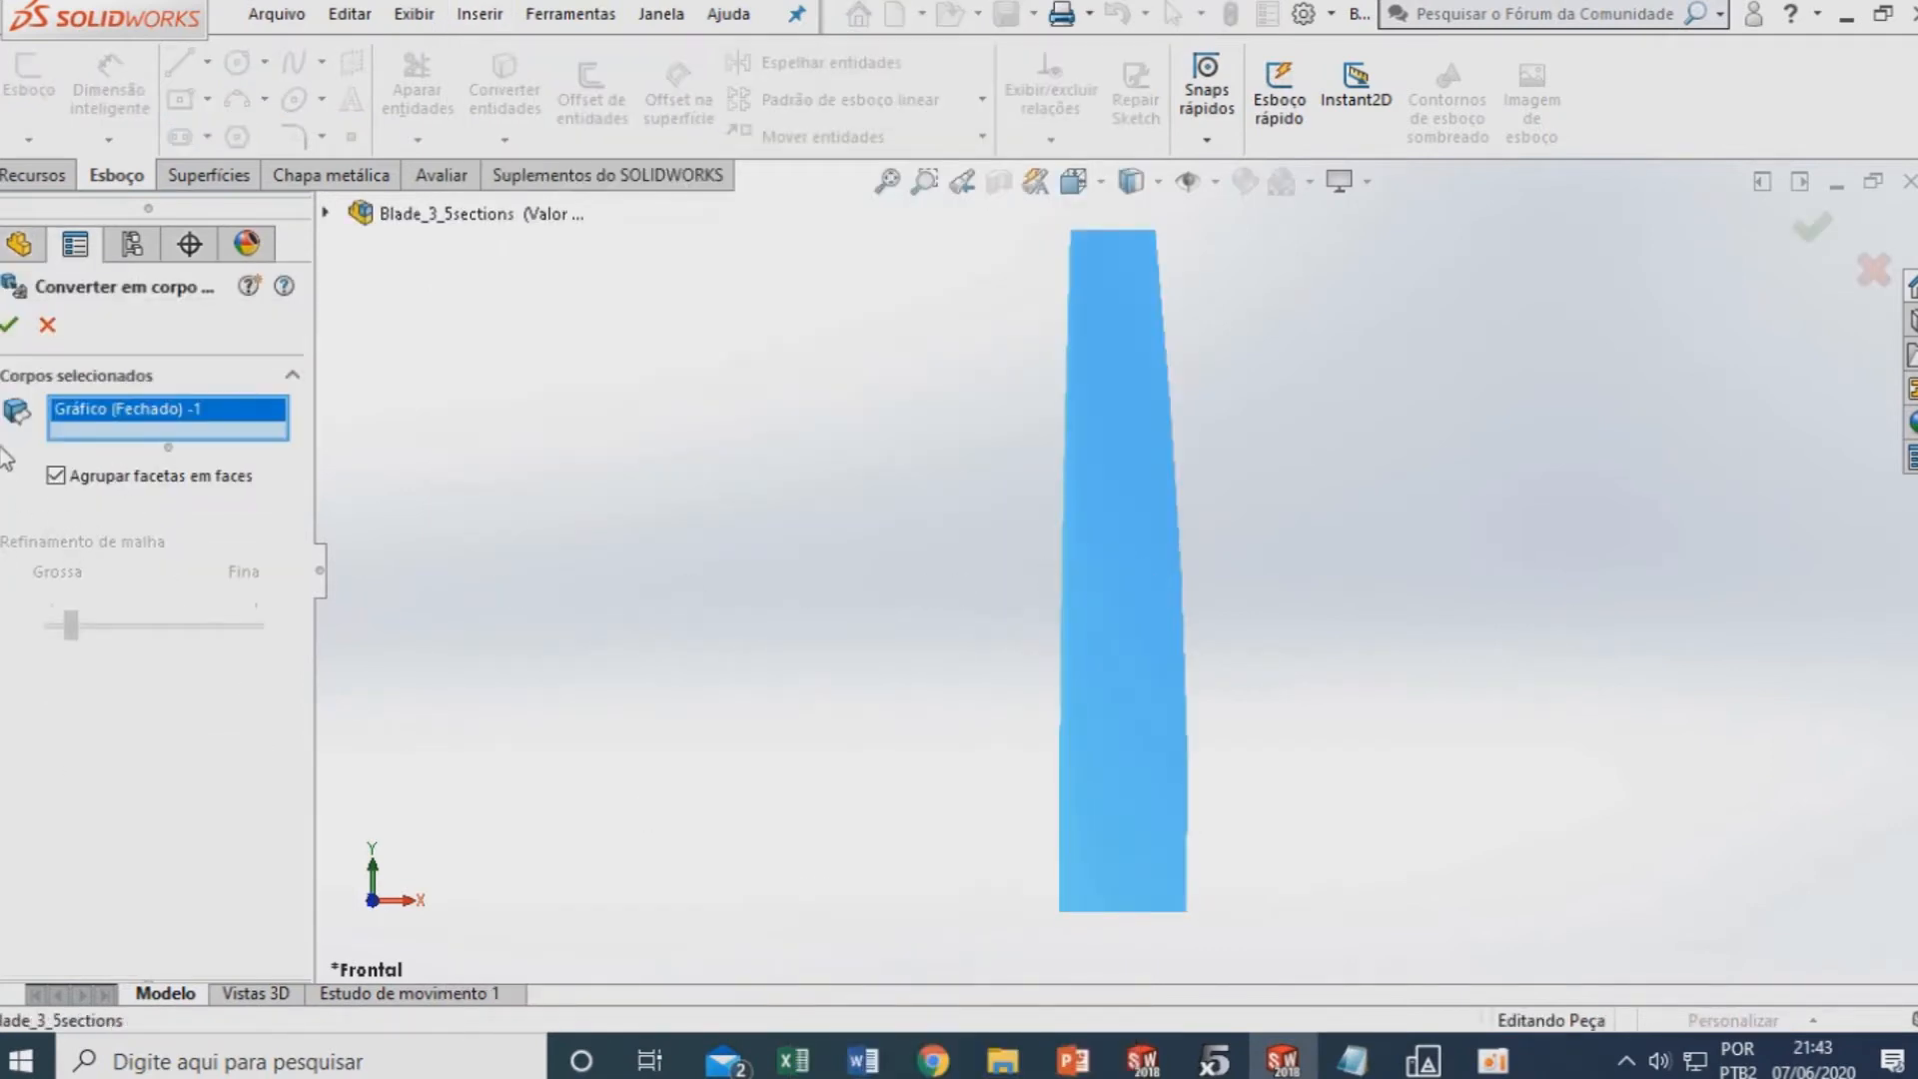
left_click(8, 327)
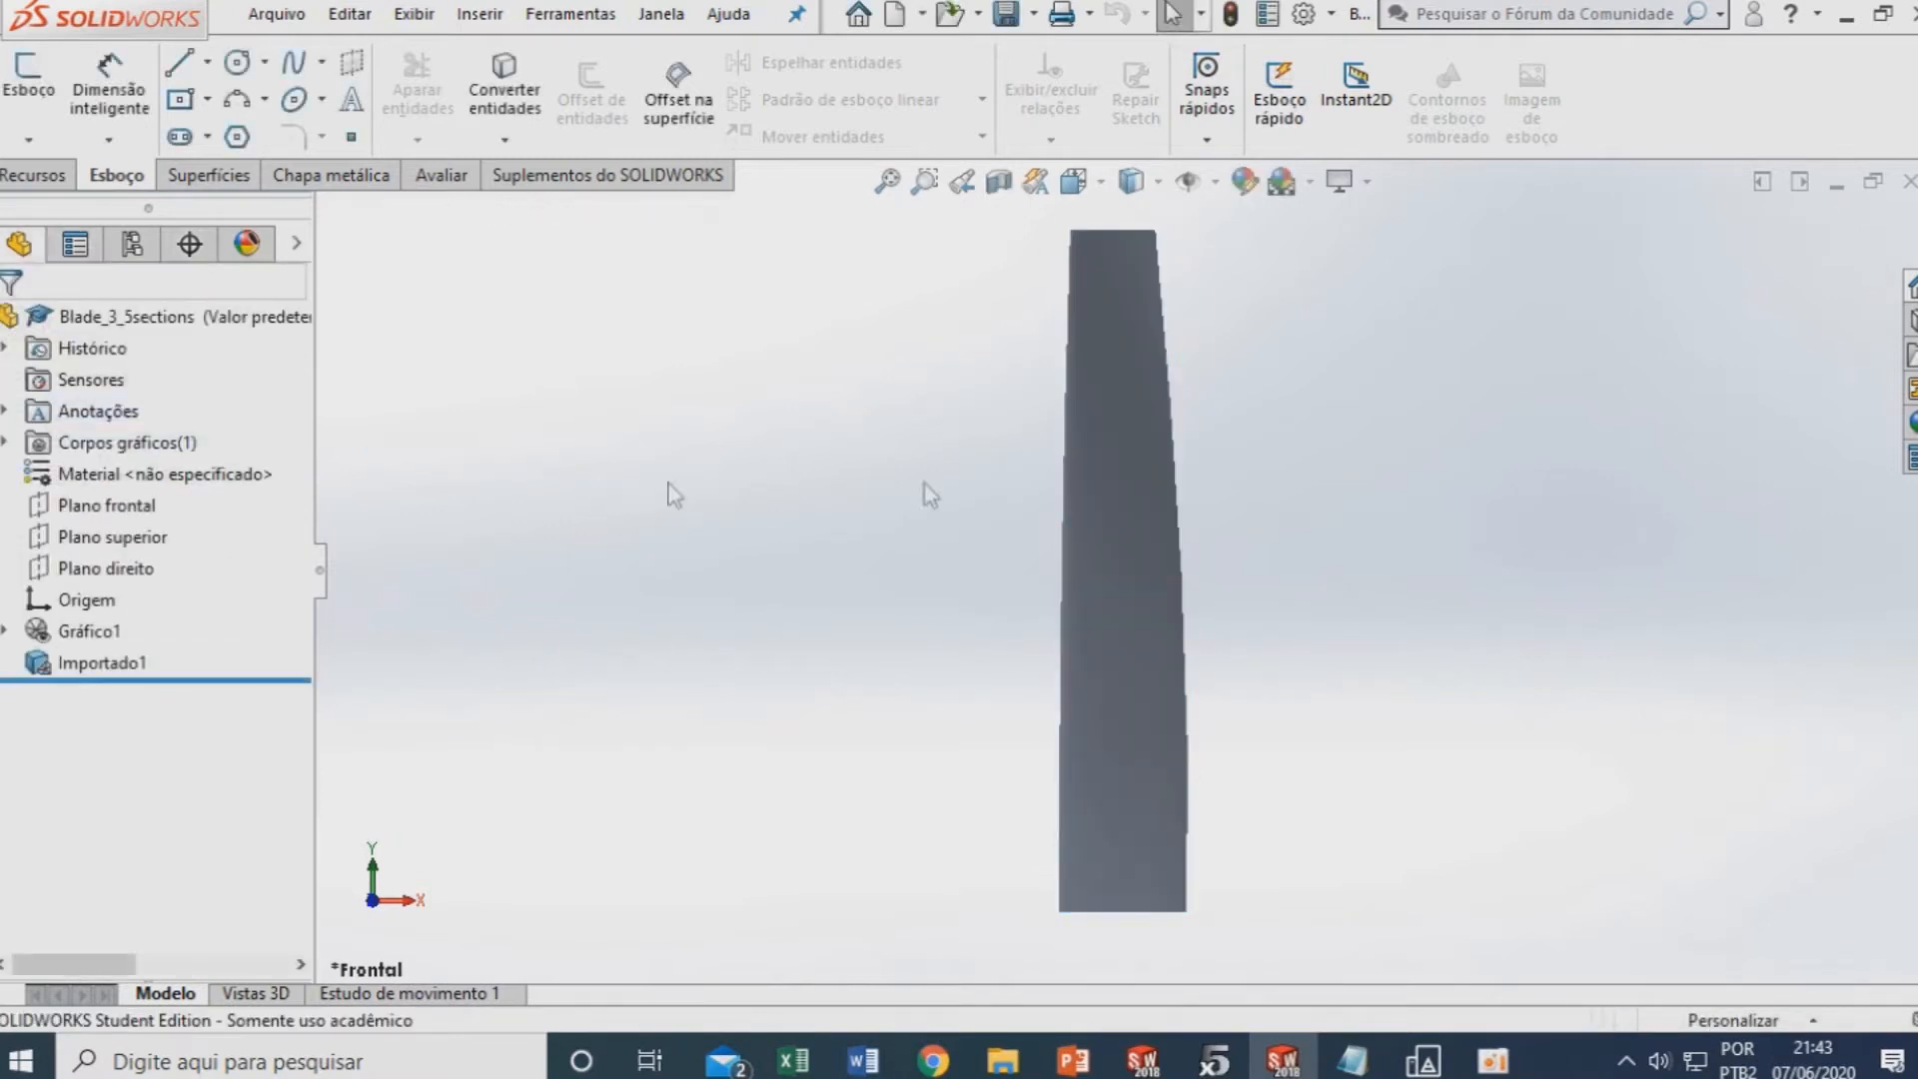
Select the converted blade mesh body and examine its shape from several angles
left_click(1163, 622)
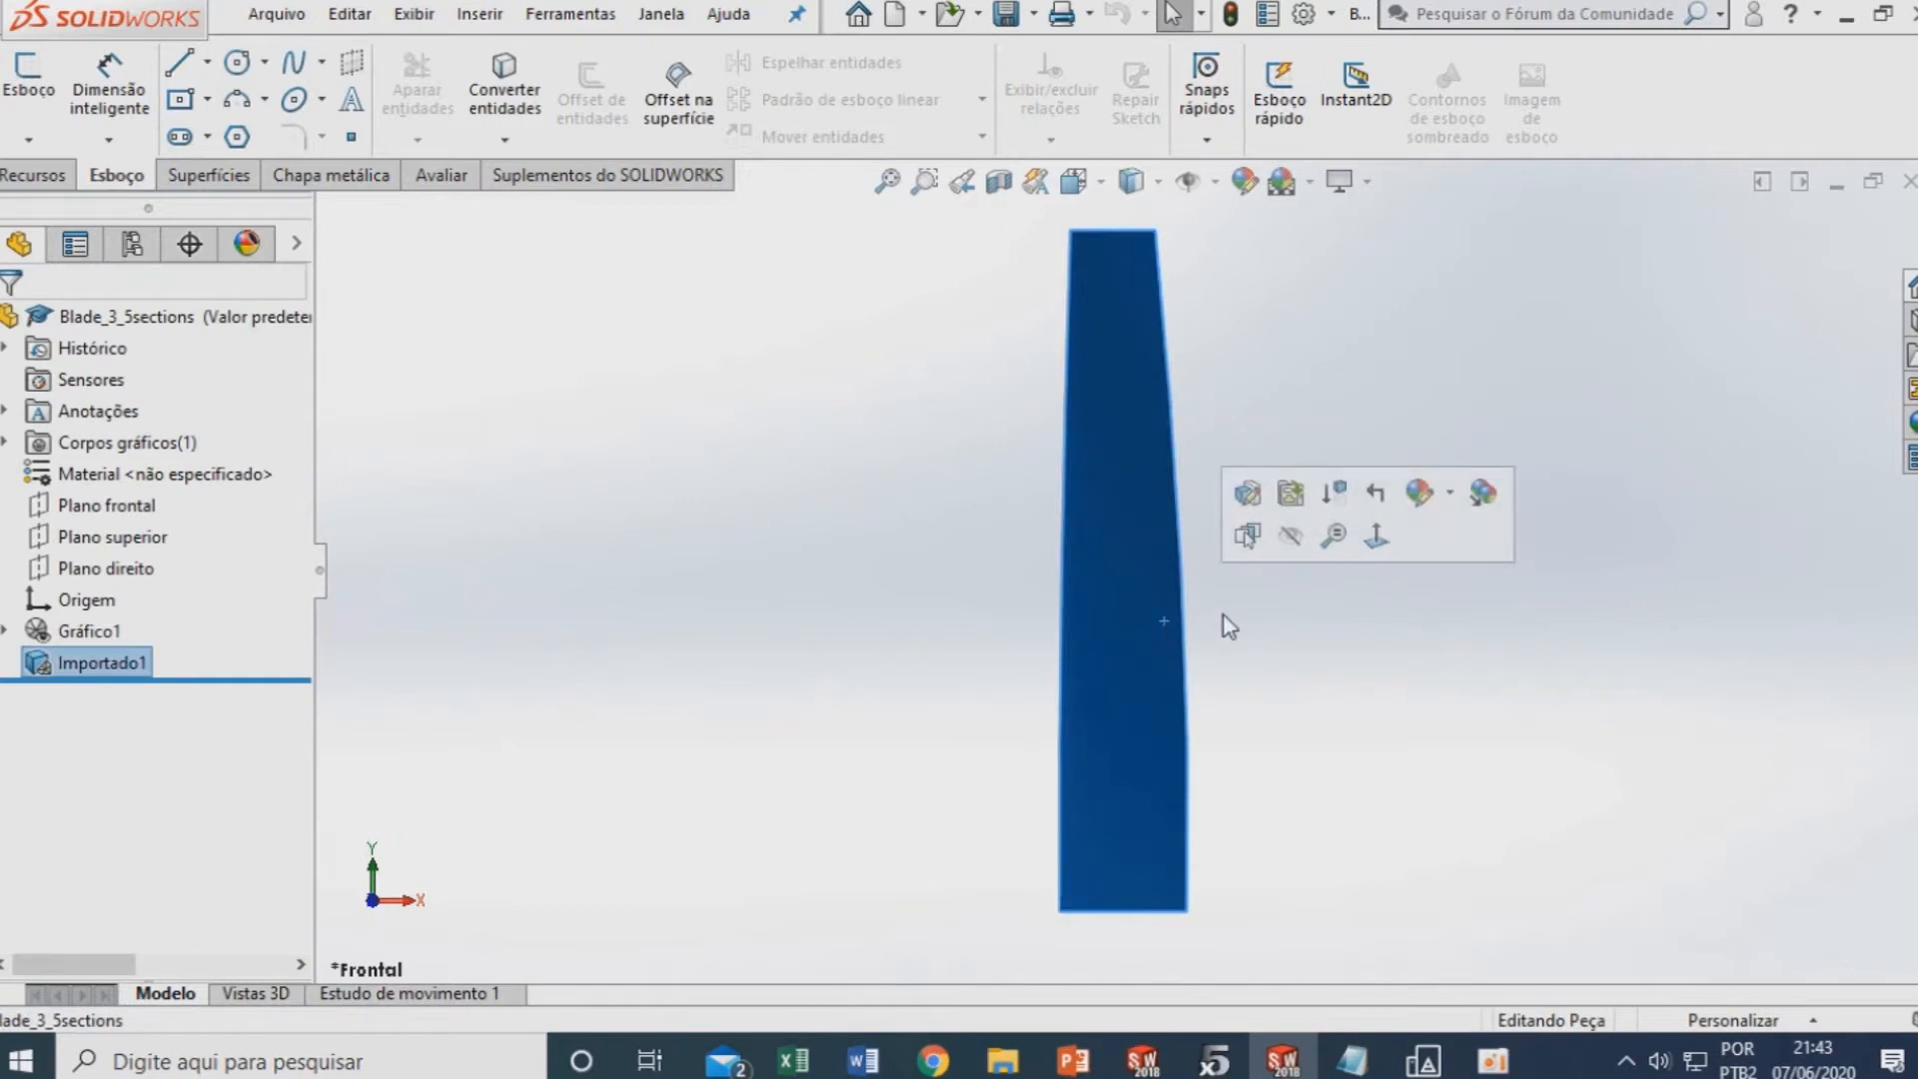
left_click(1119, 503)
middle_click_drag(1039, 543, 1074, 711)
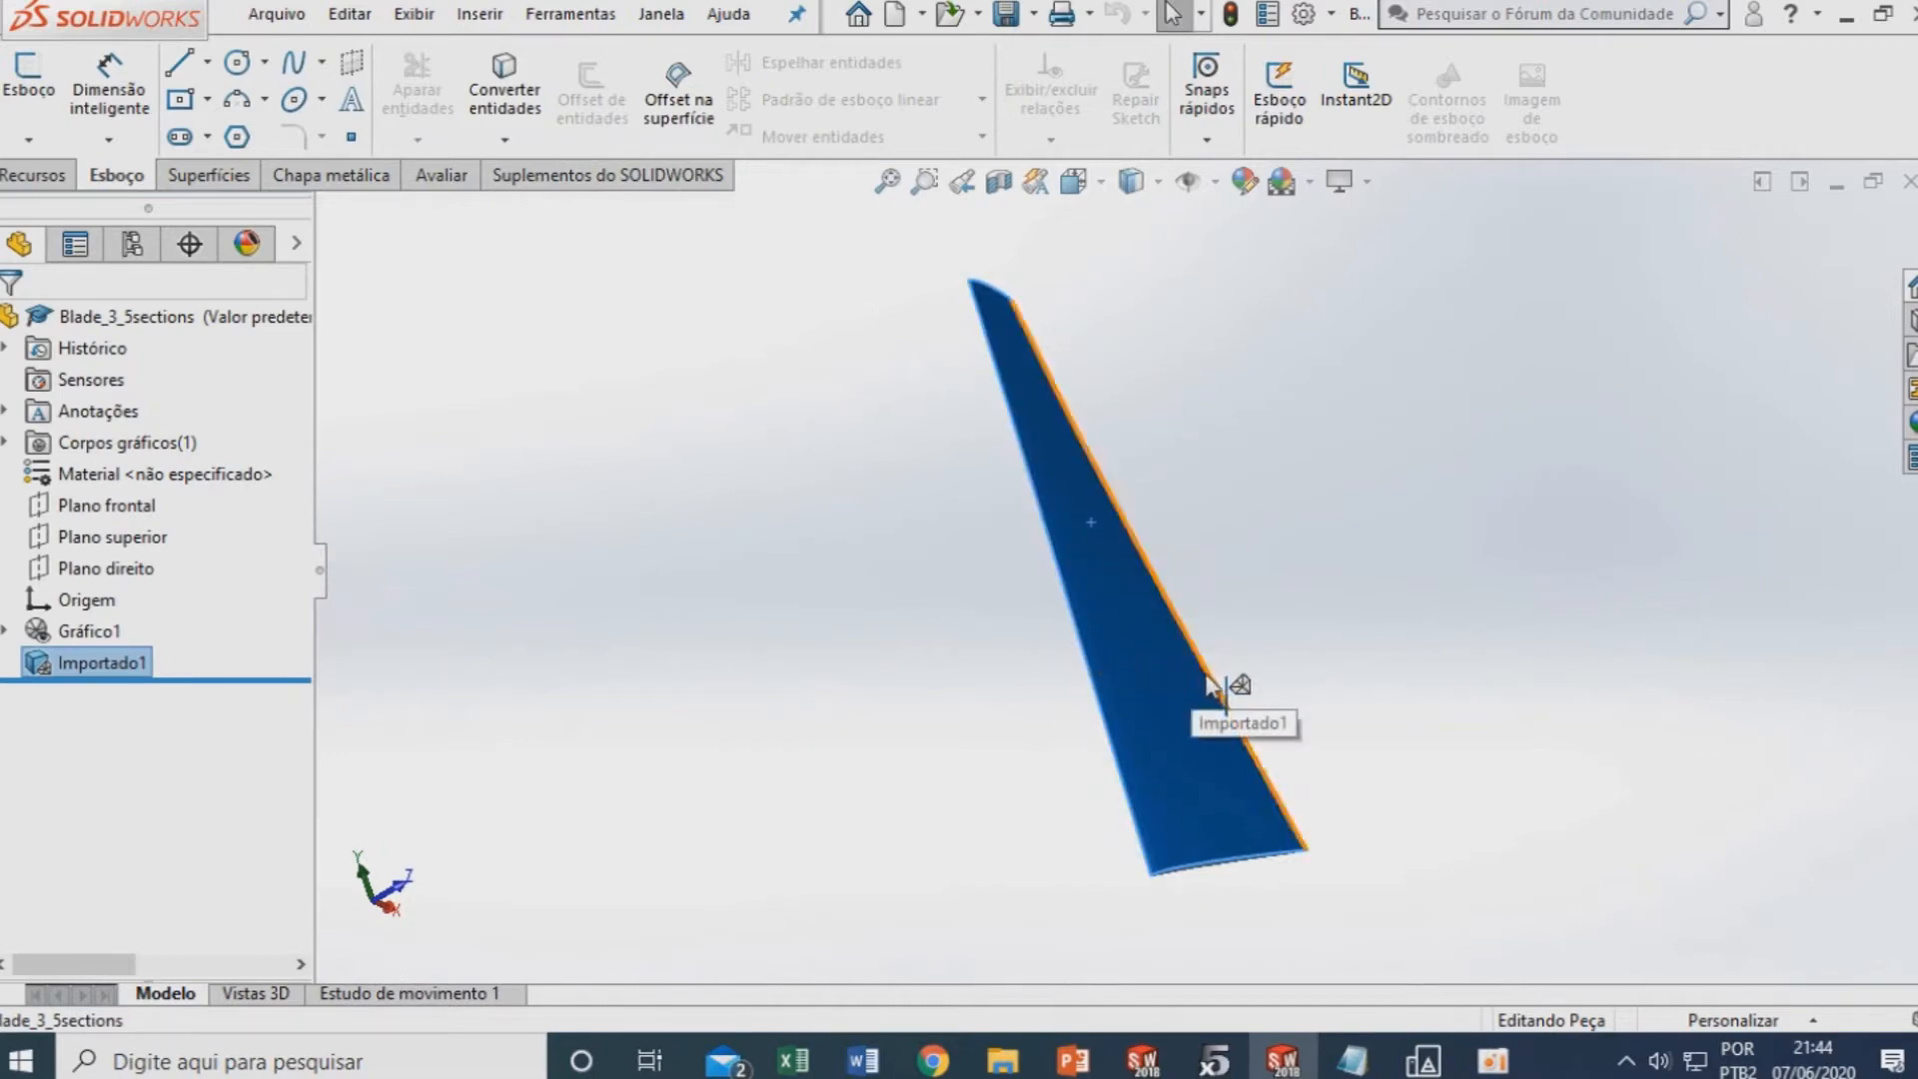
middle_click_drag(789, 457, 969, 482)
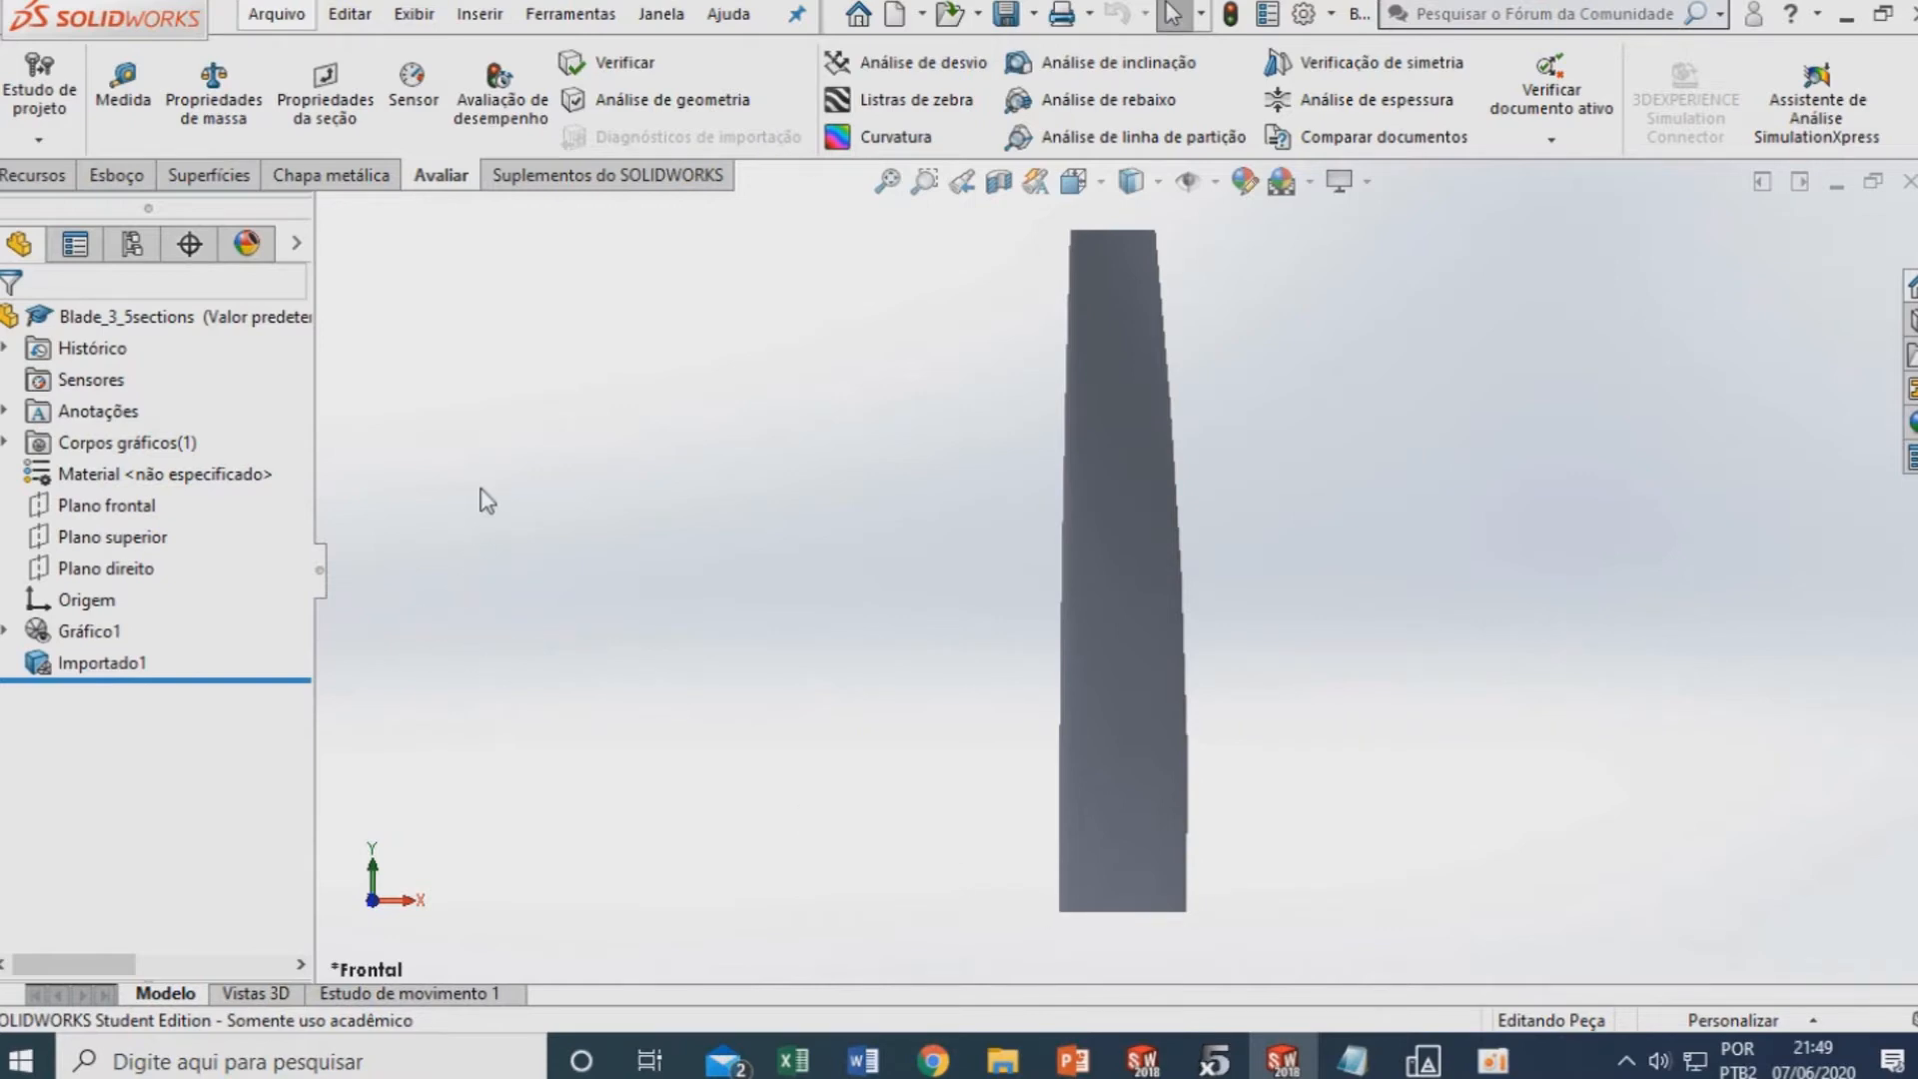
Measure the distance between the two corner vertices of the blade's base edge
left_click(123, 90)
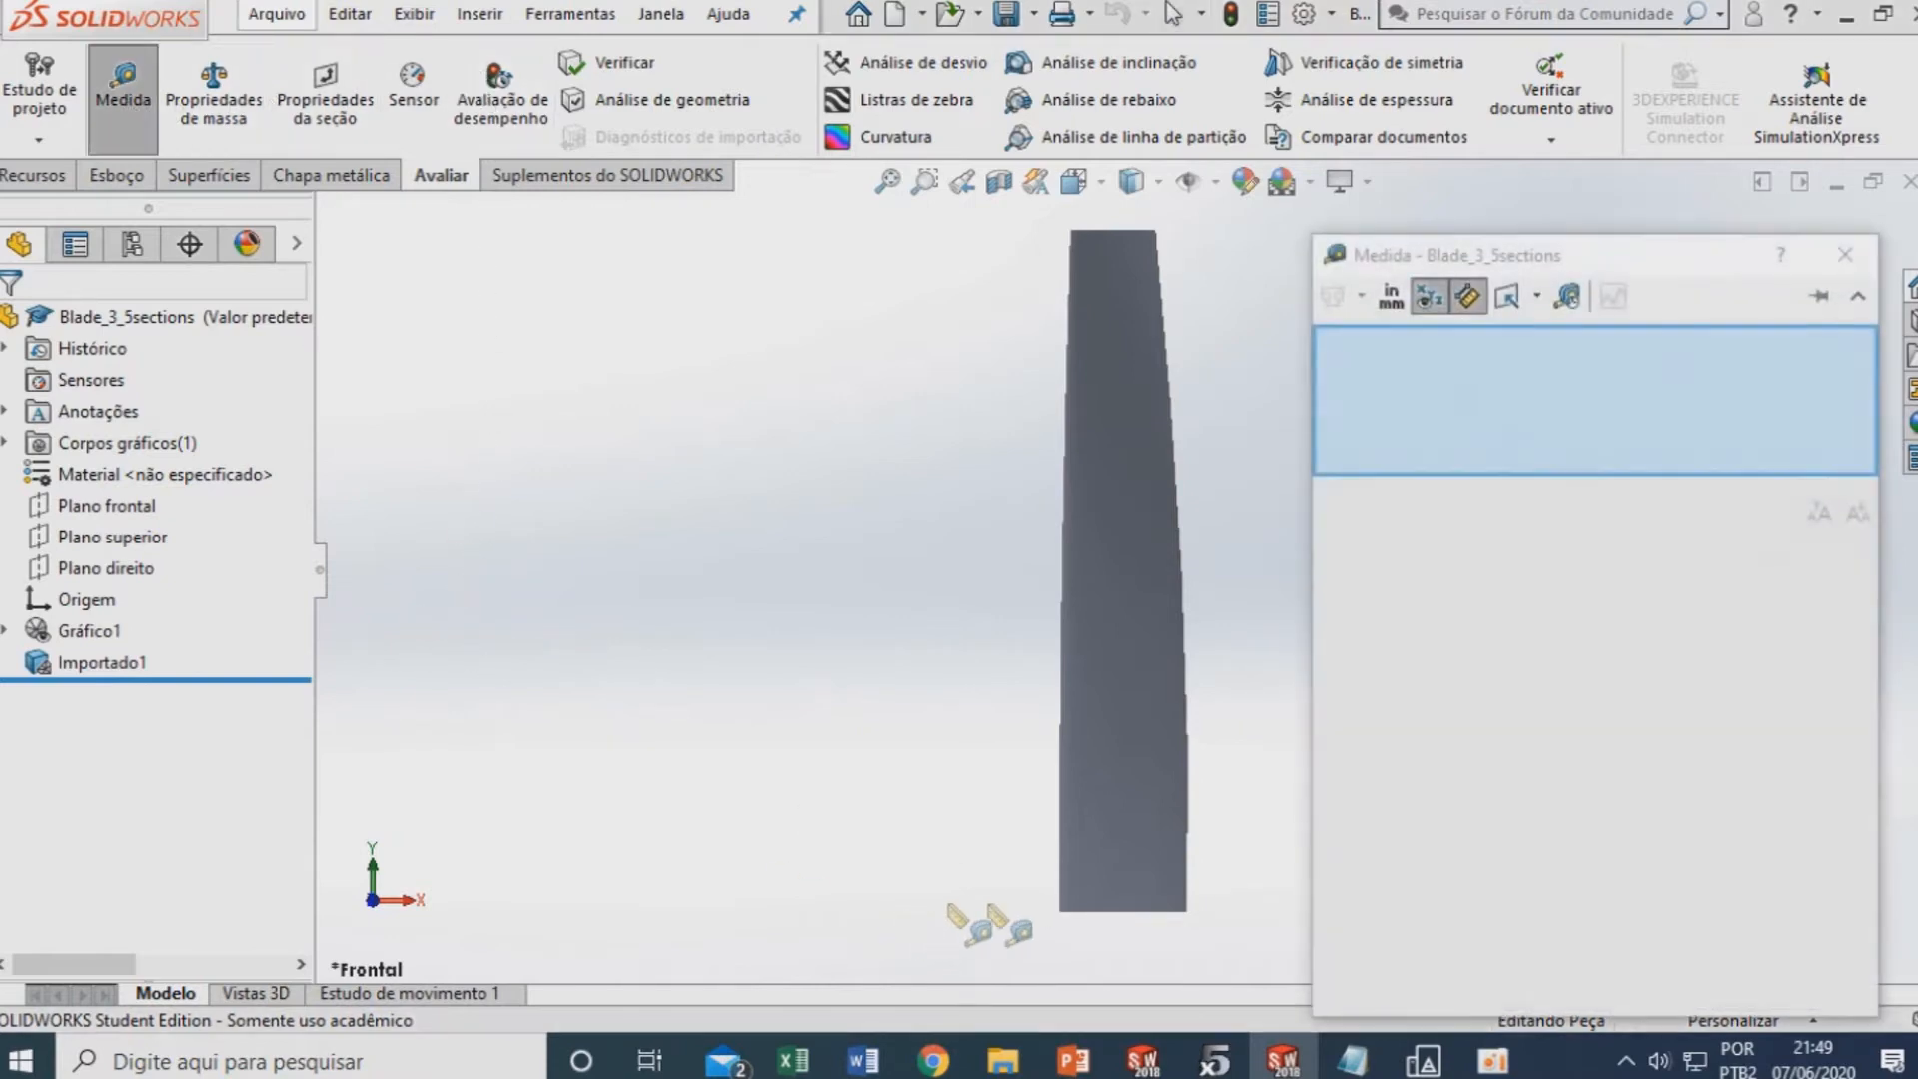
left_click(1060, 911)
scroll(1198, 954, "down", 5)
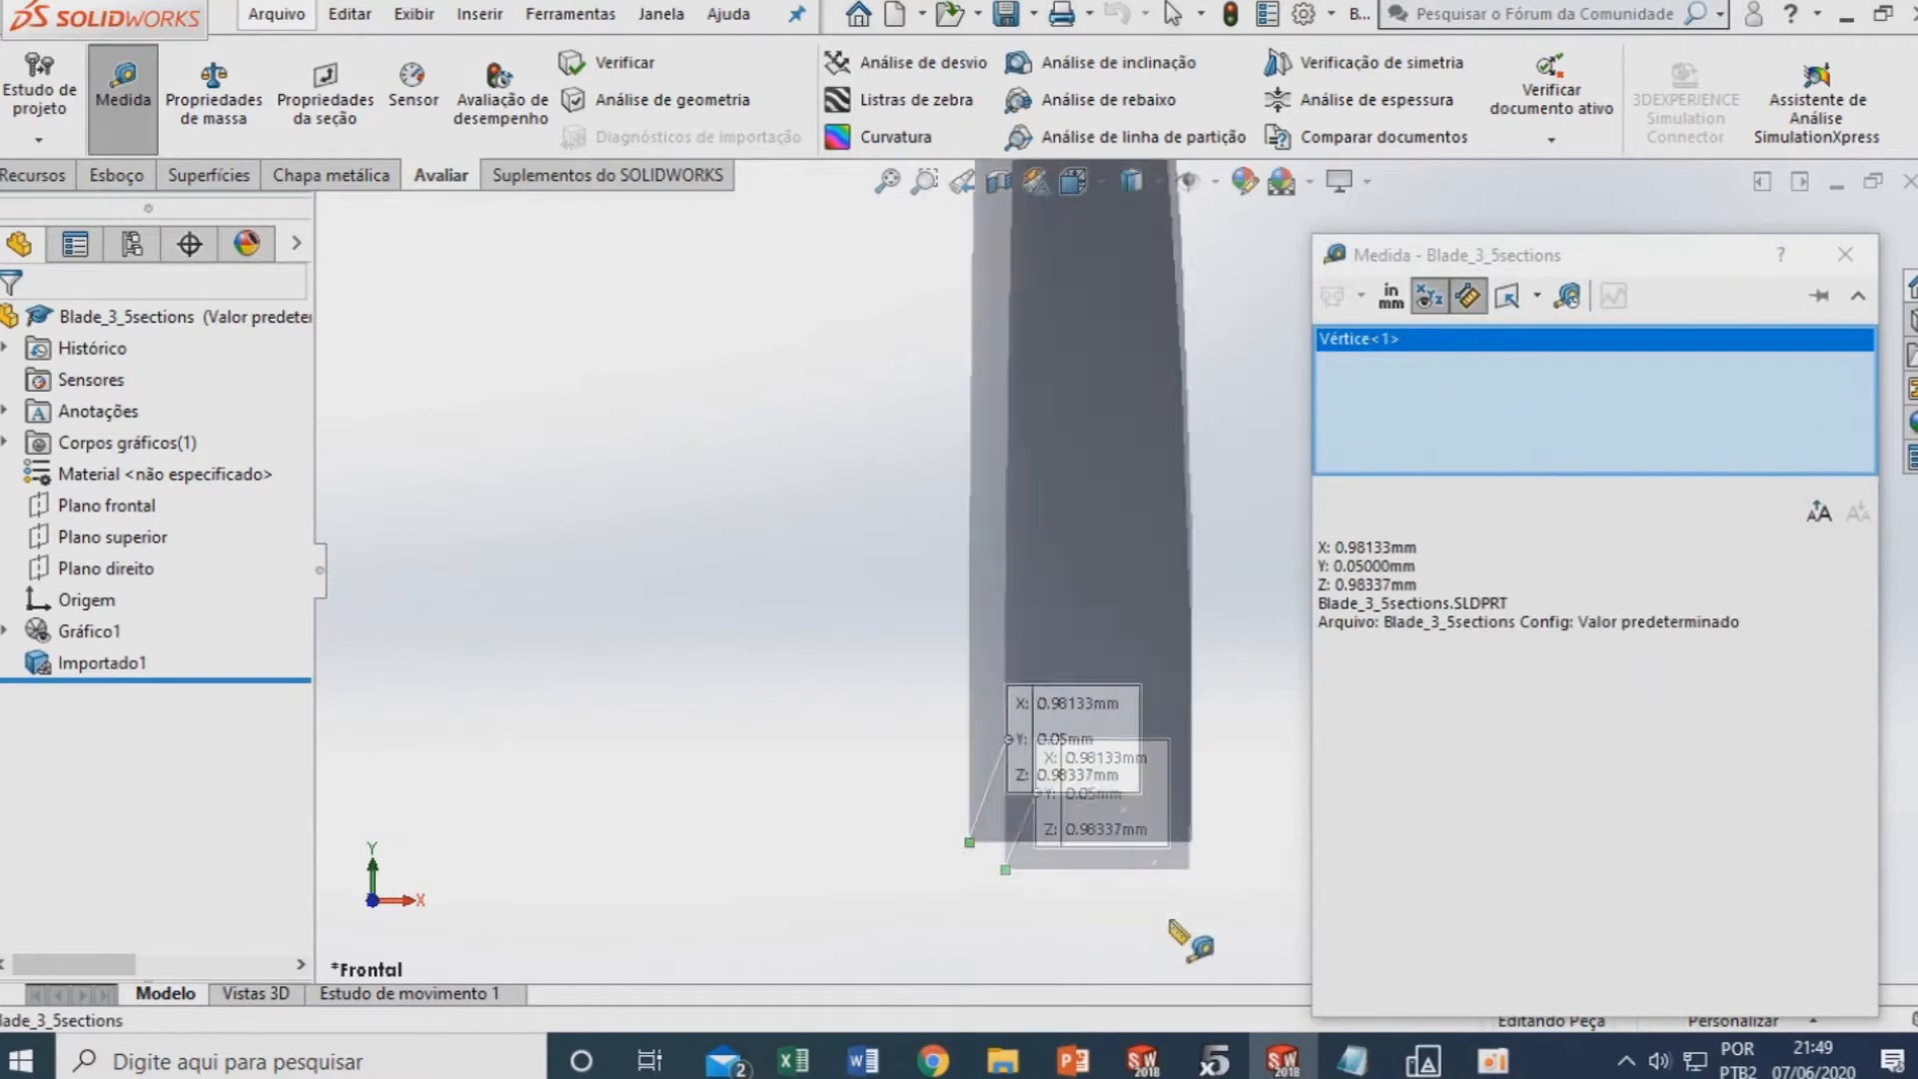
left_click(1198, 769)
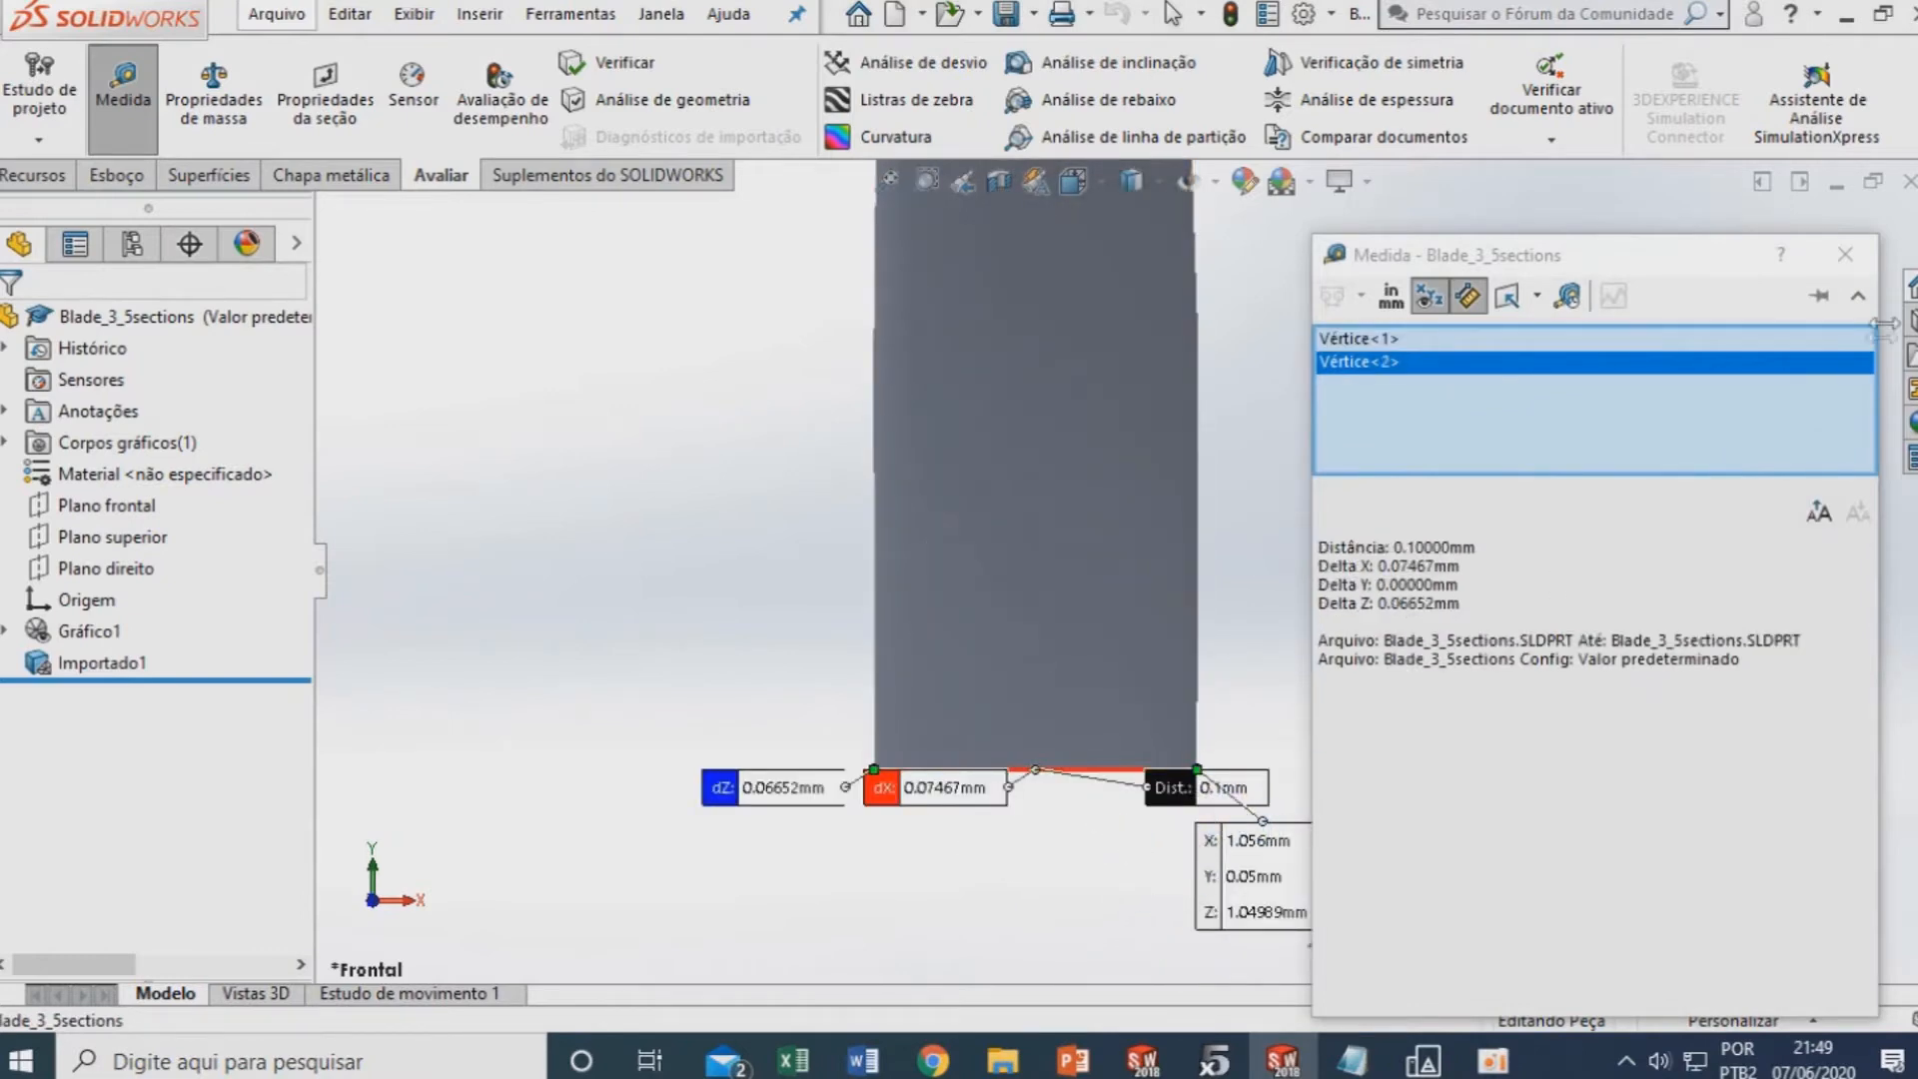
left_click(1845, 256)
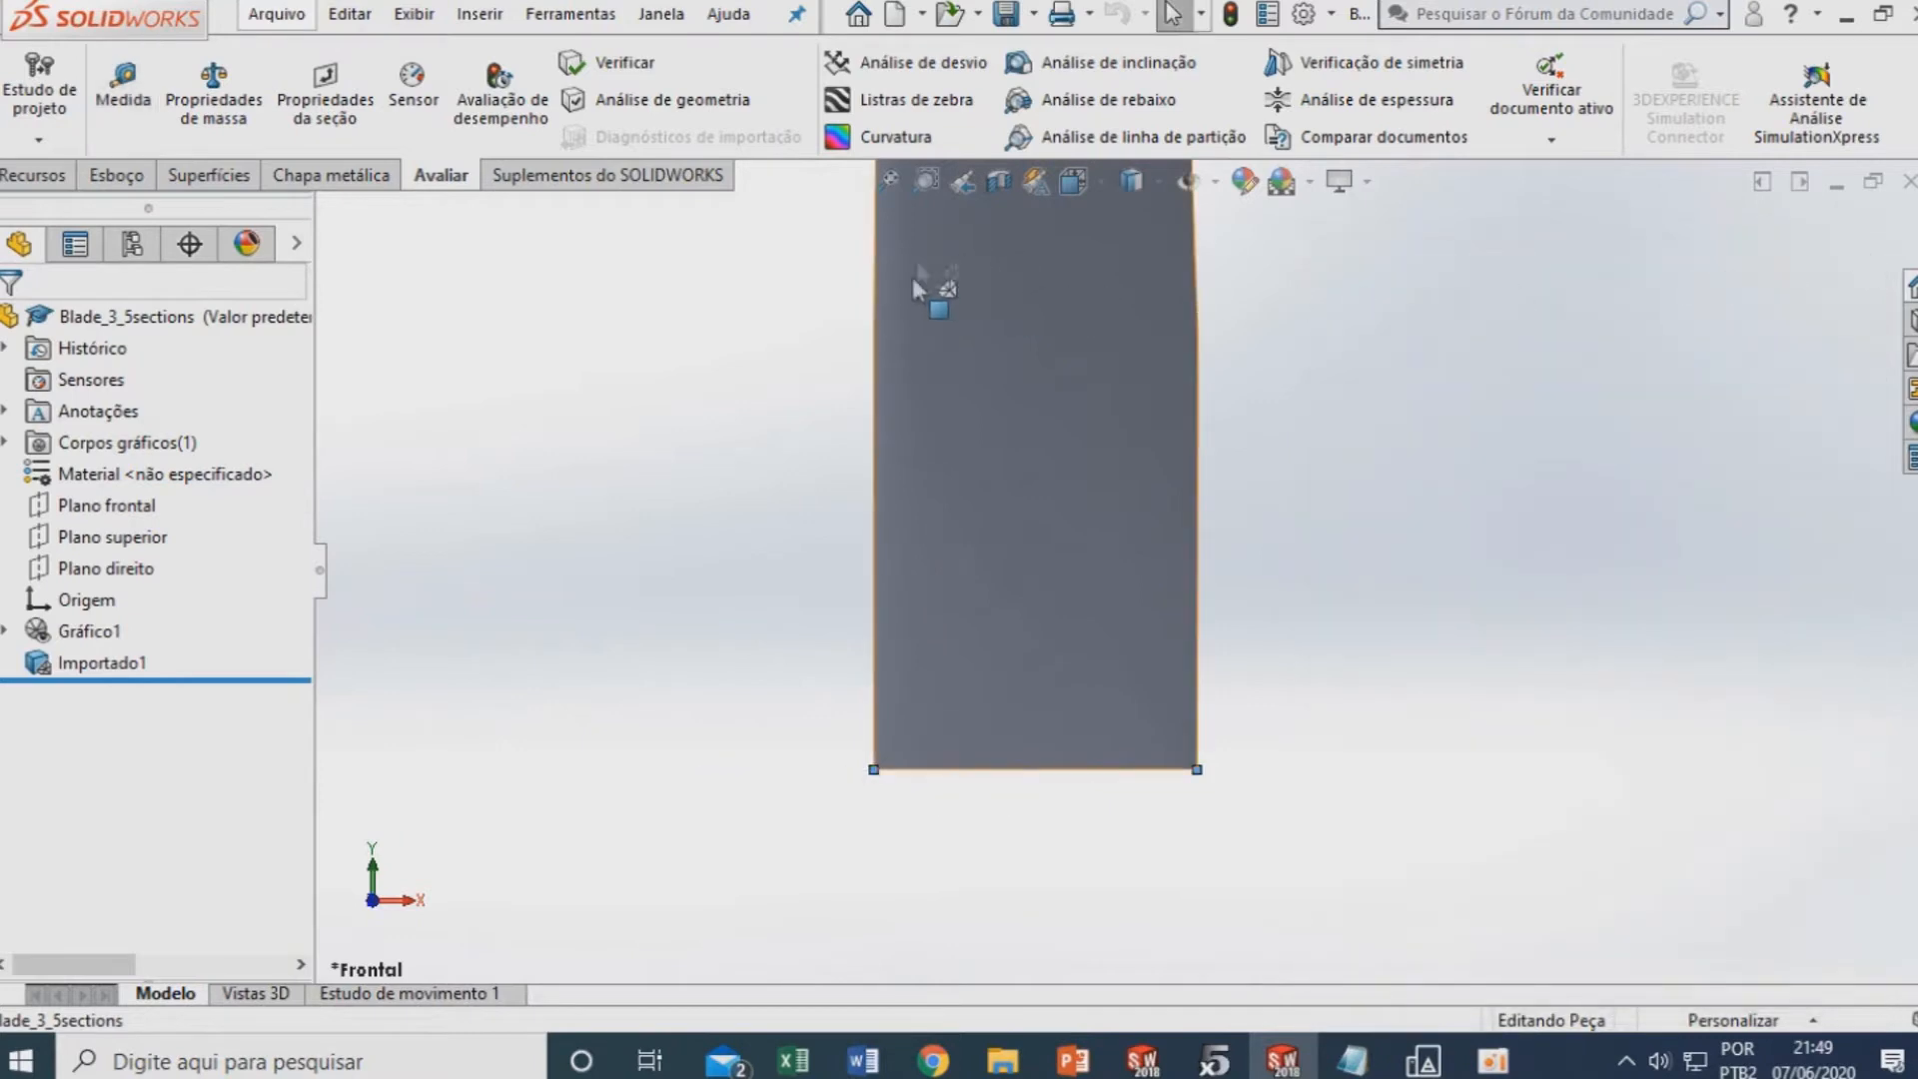
Scale the blade mesh body uniformly by a factor of 1000 about its centroid
scroll(1038, 470, "up", 5)
scroll(1118, 382, "down", 3)
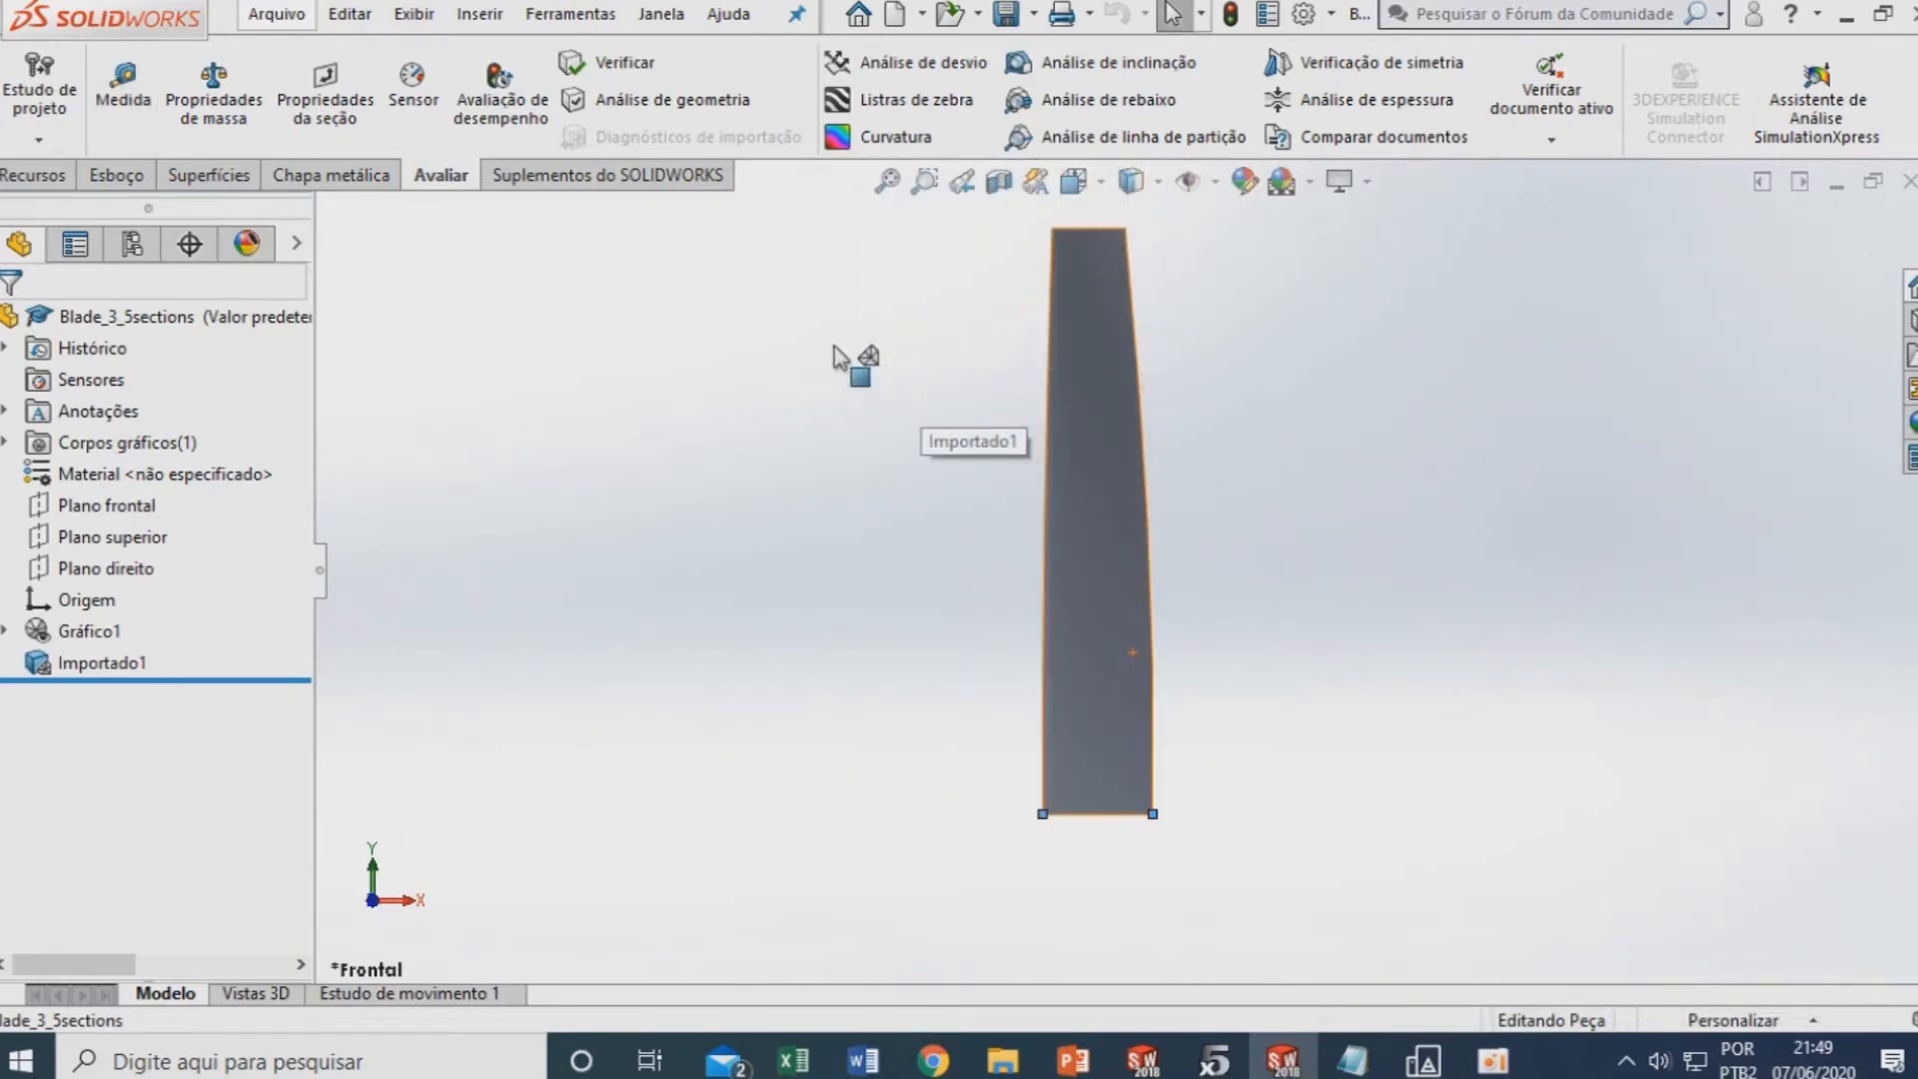
left_click(479, 14)
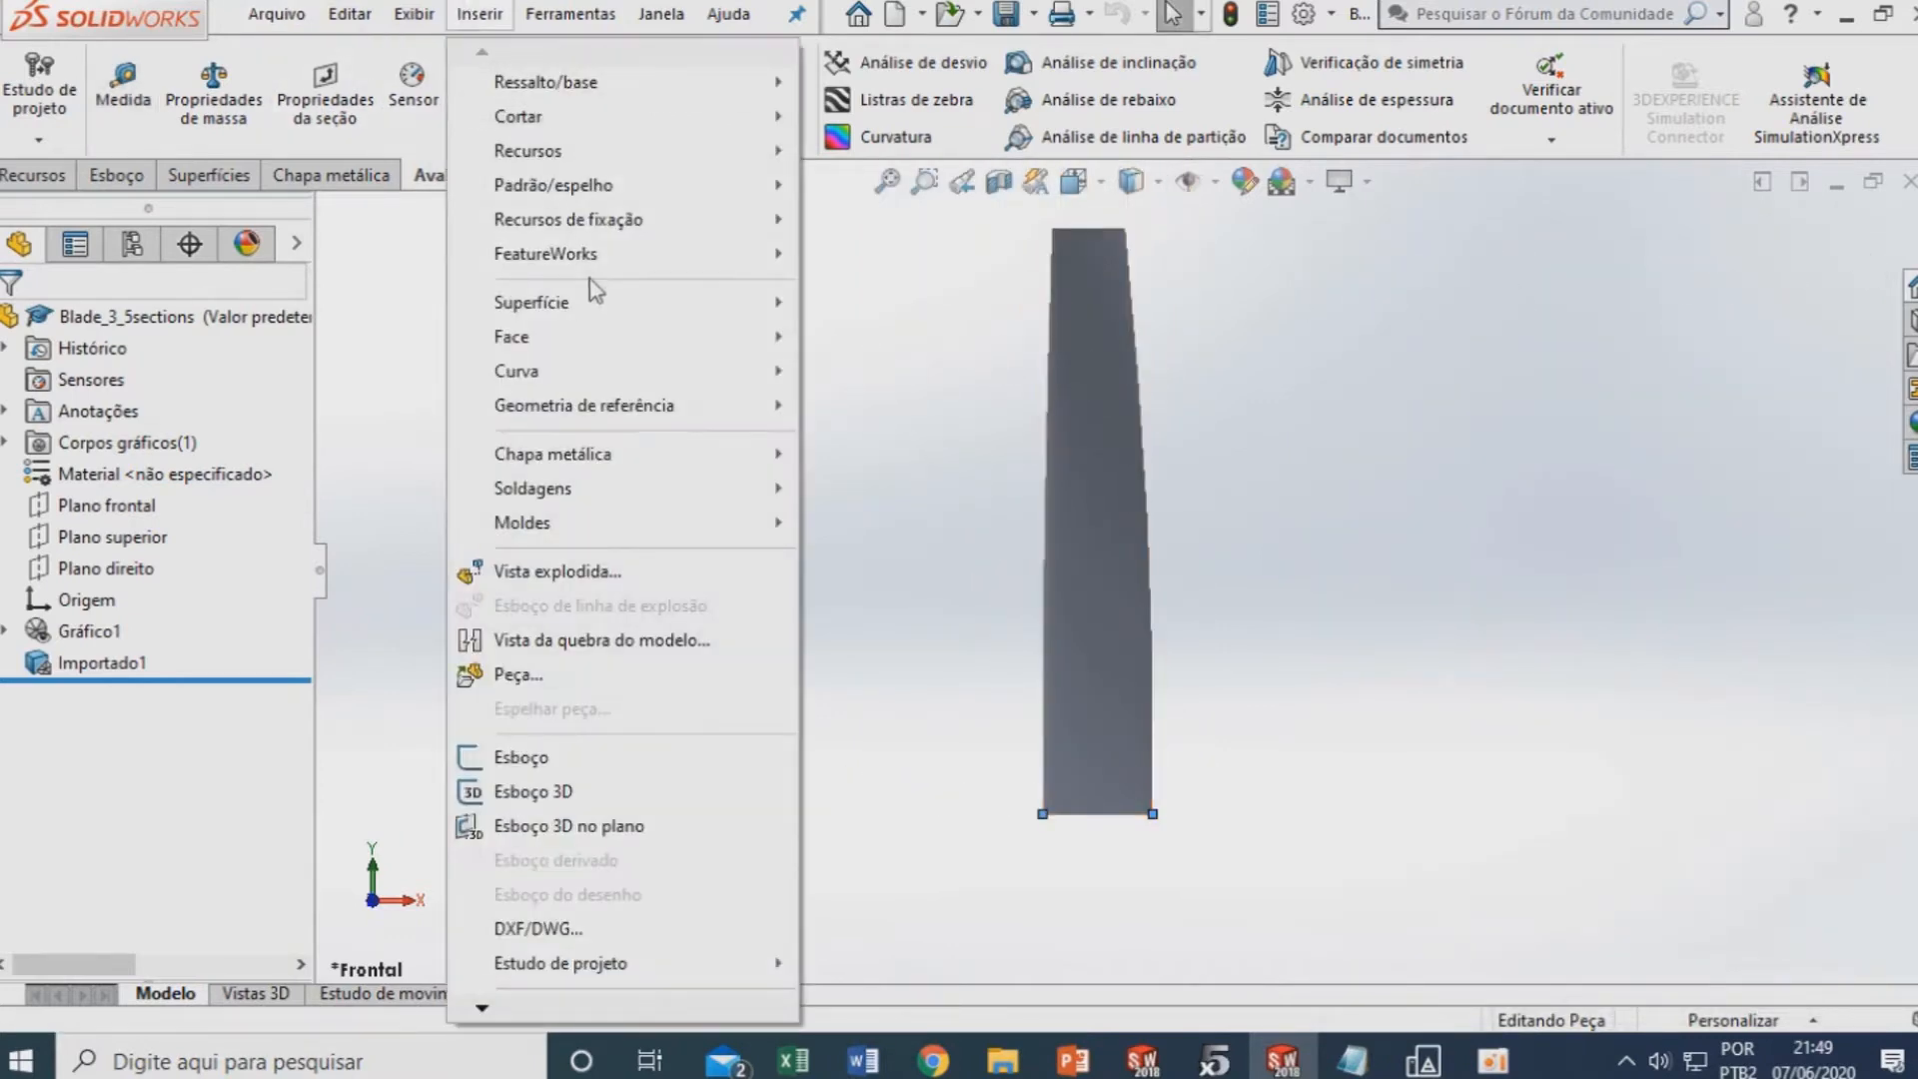
mouse_move(599, 151)
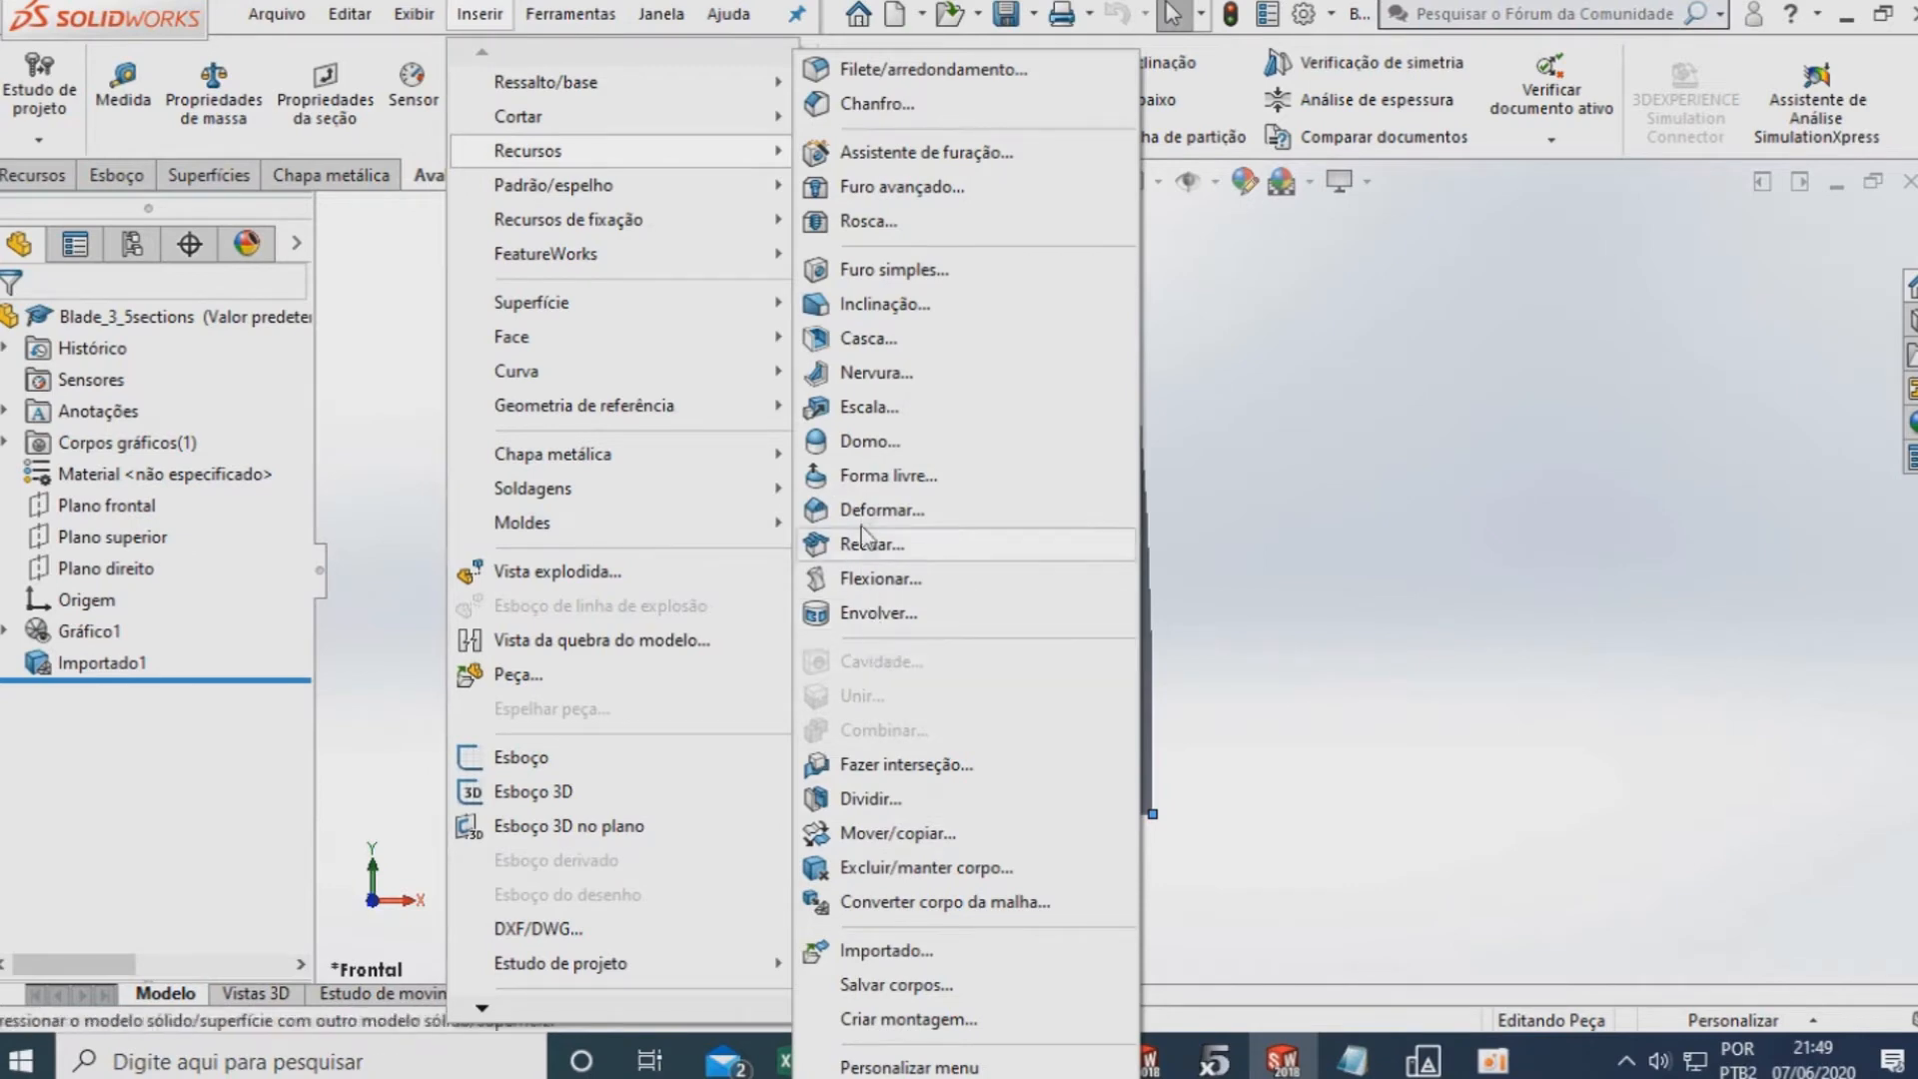
left_click(867, 406)
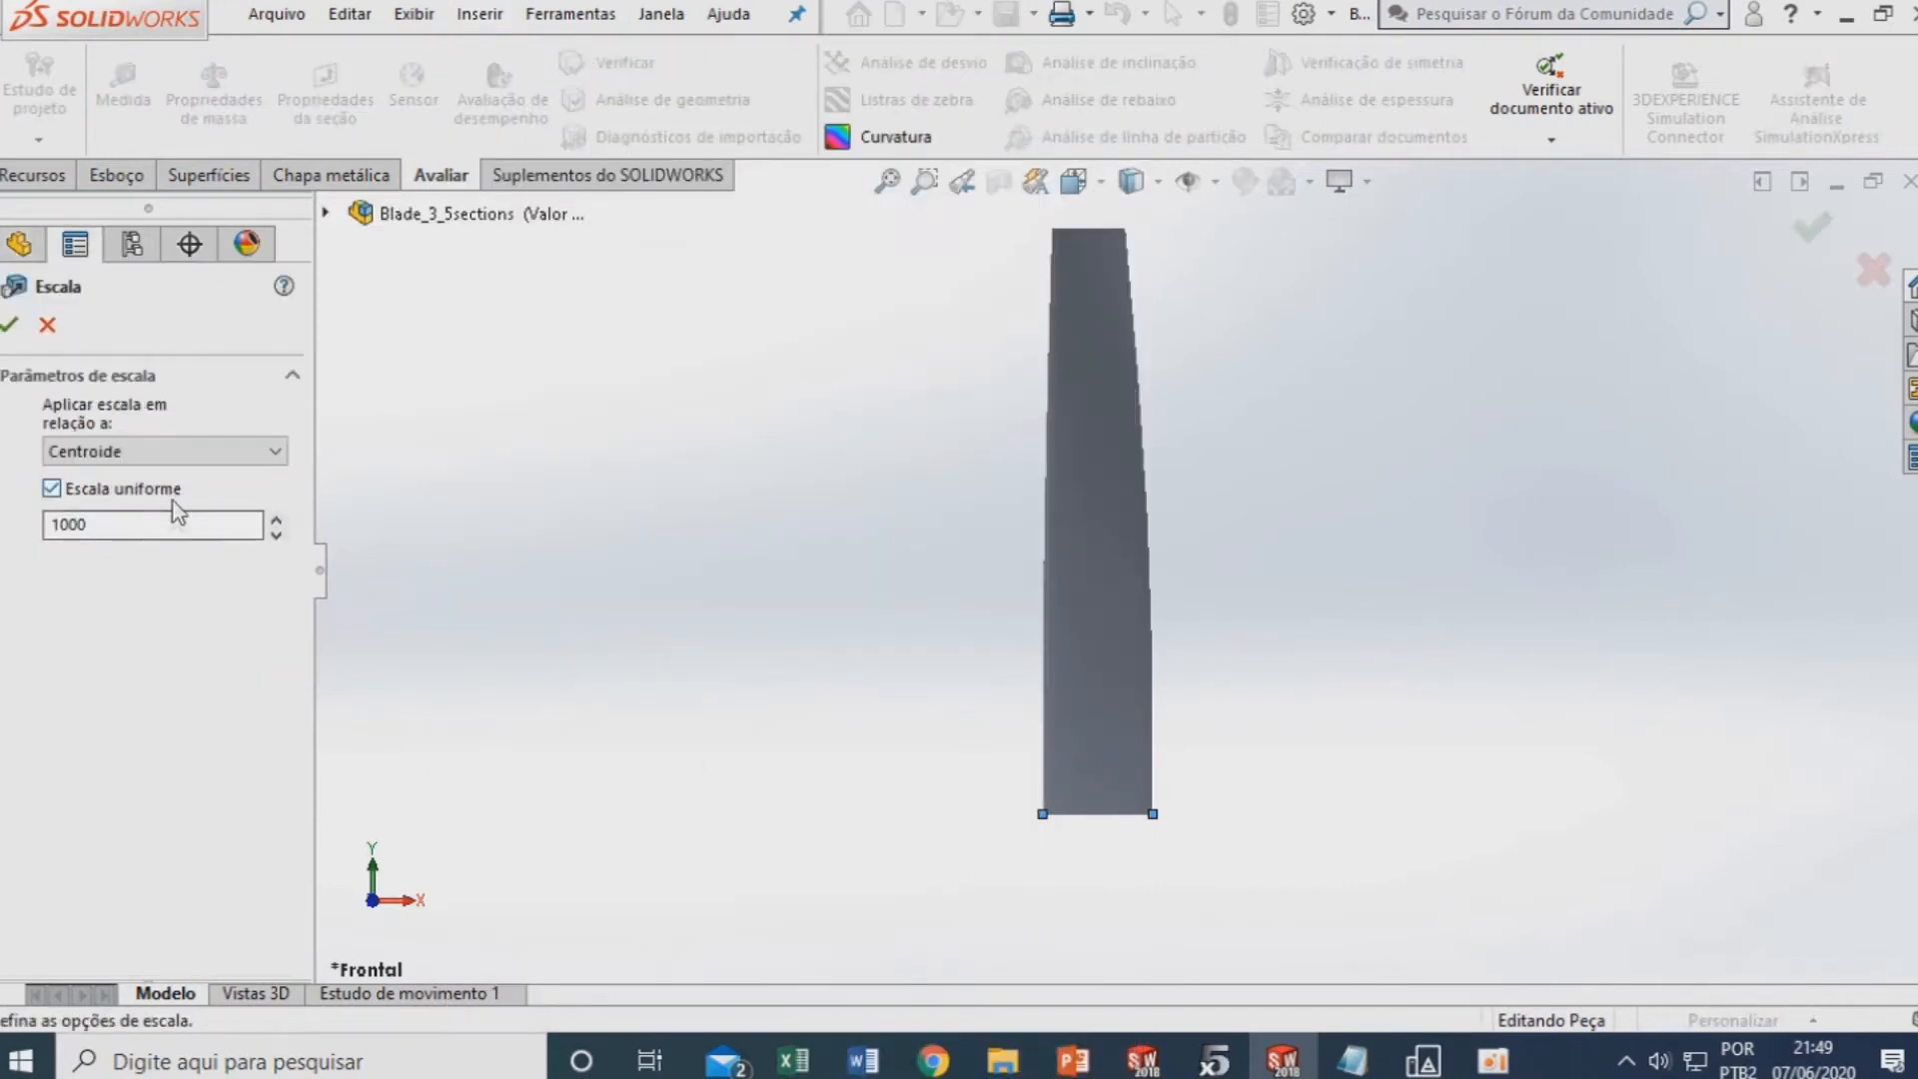
double_click(142, 527)
left_click(1124, 598)
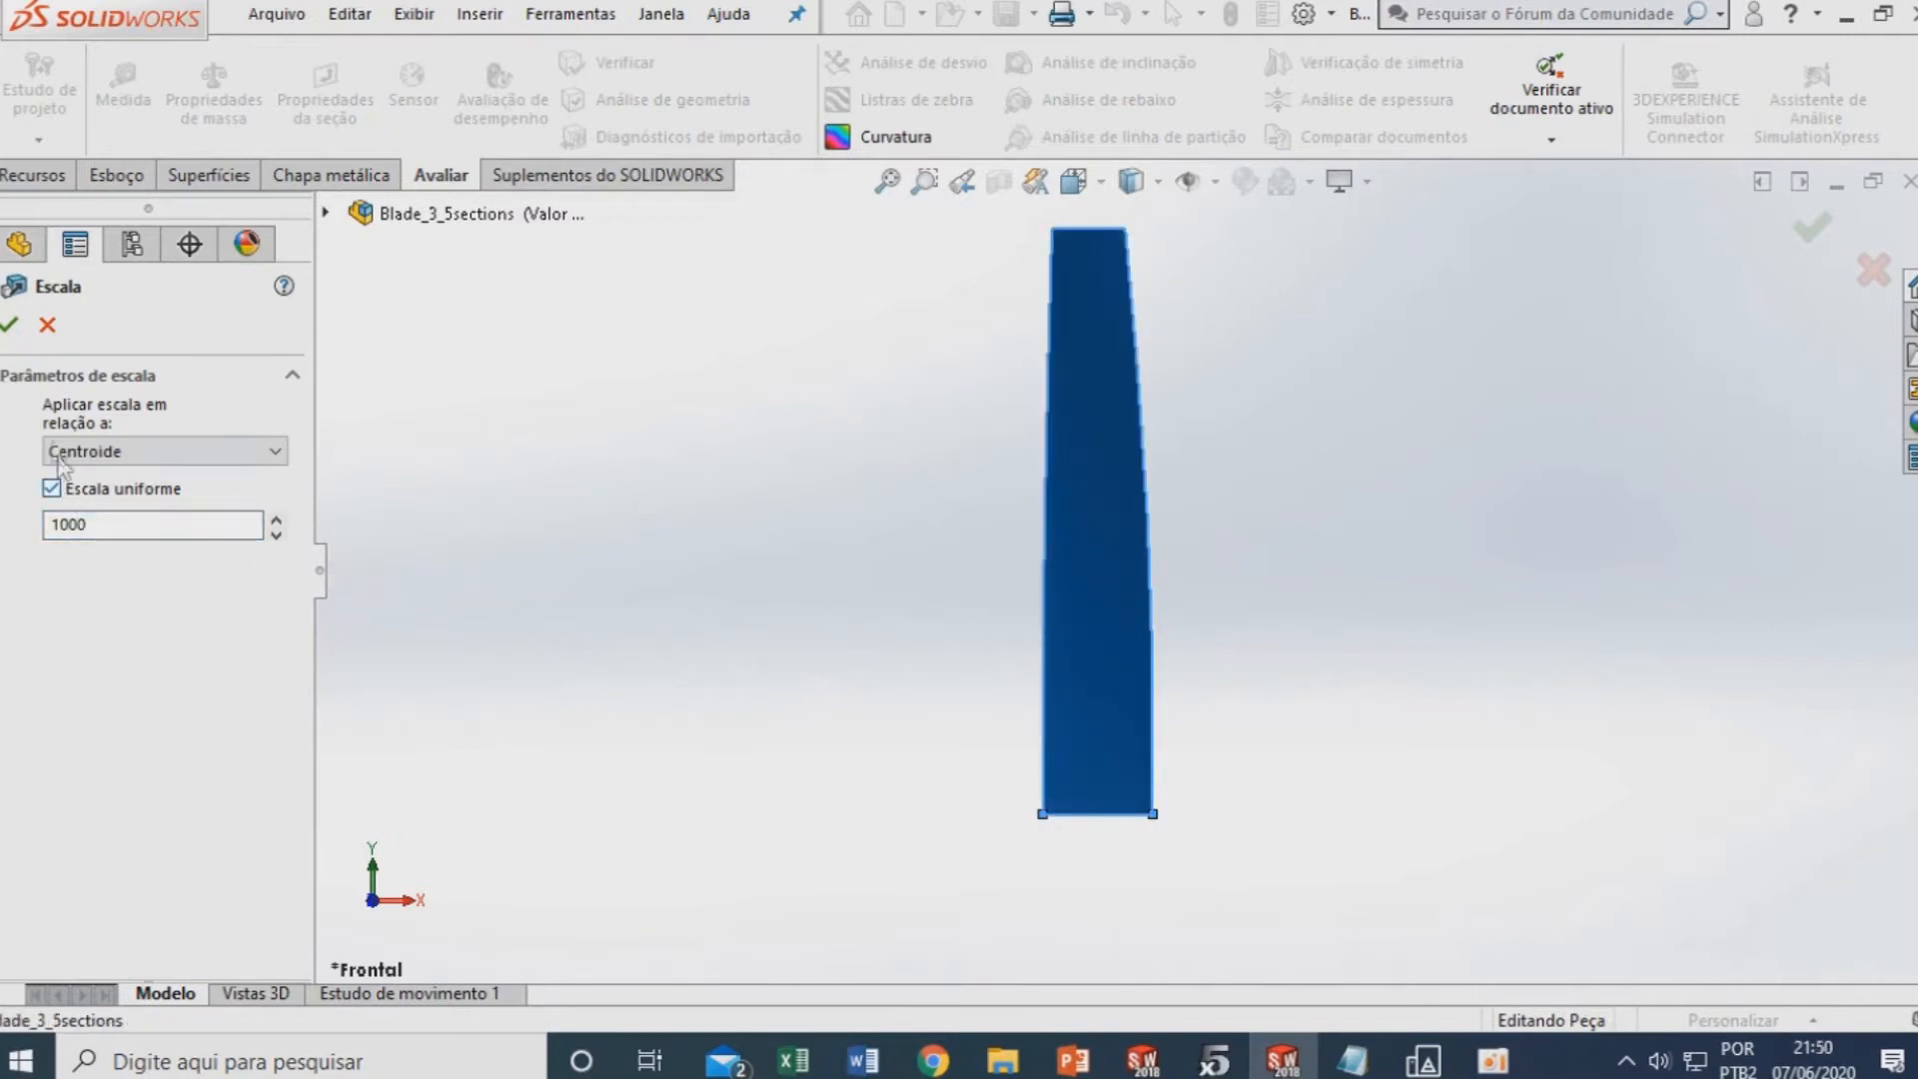
left_click(199, 452)
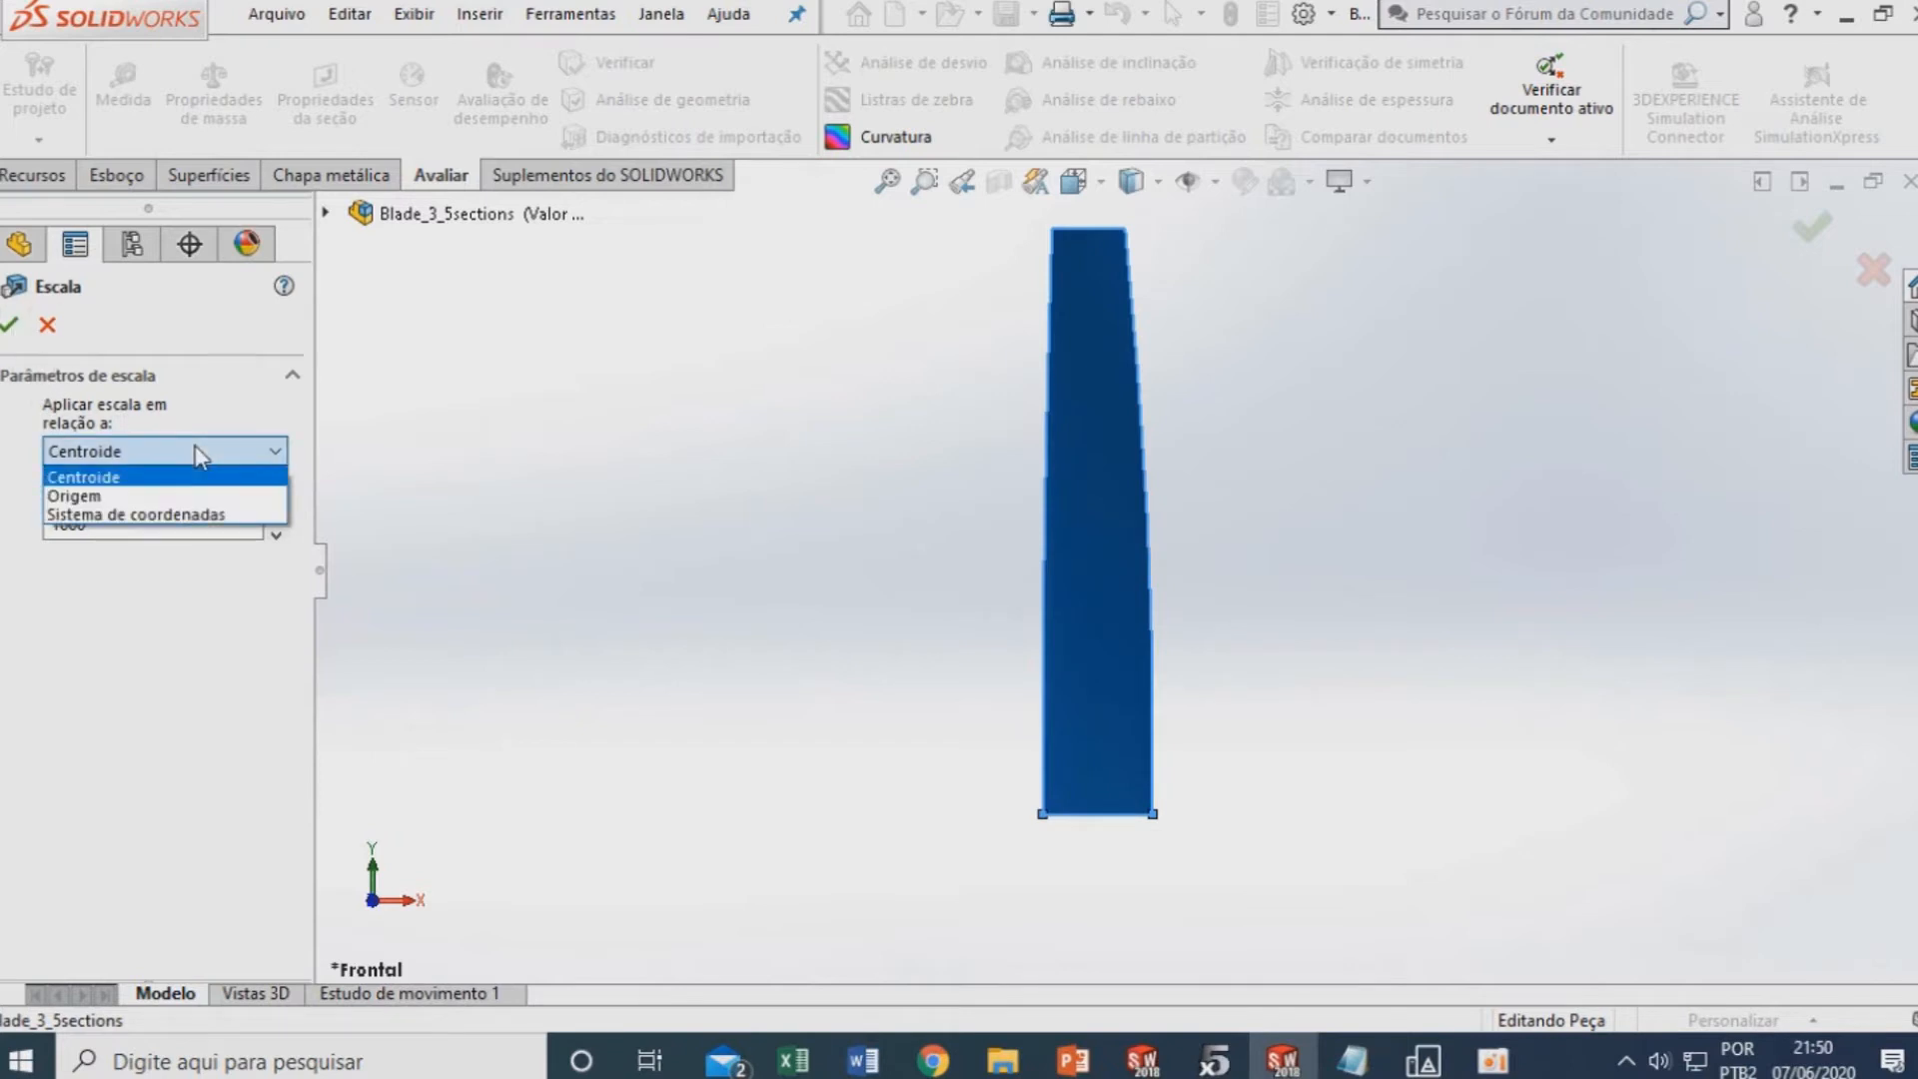
left_click(199, 454)
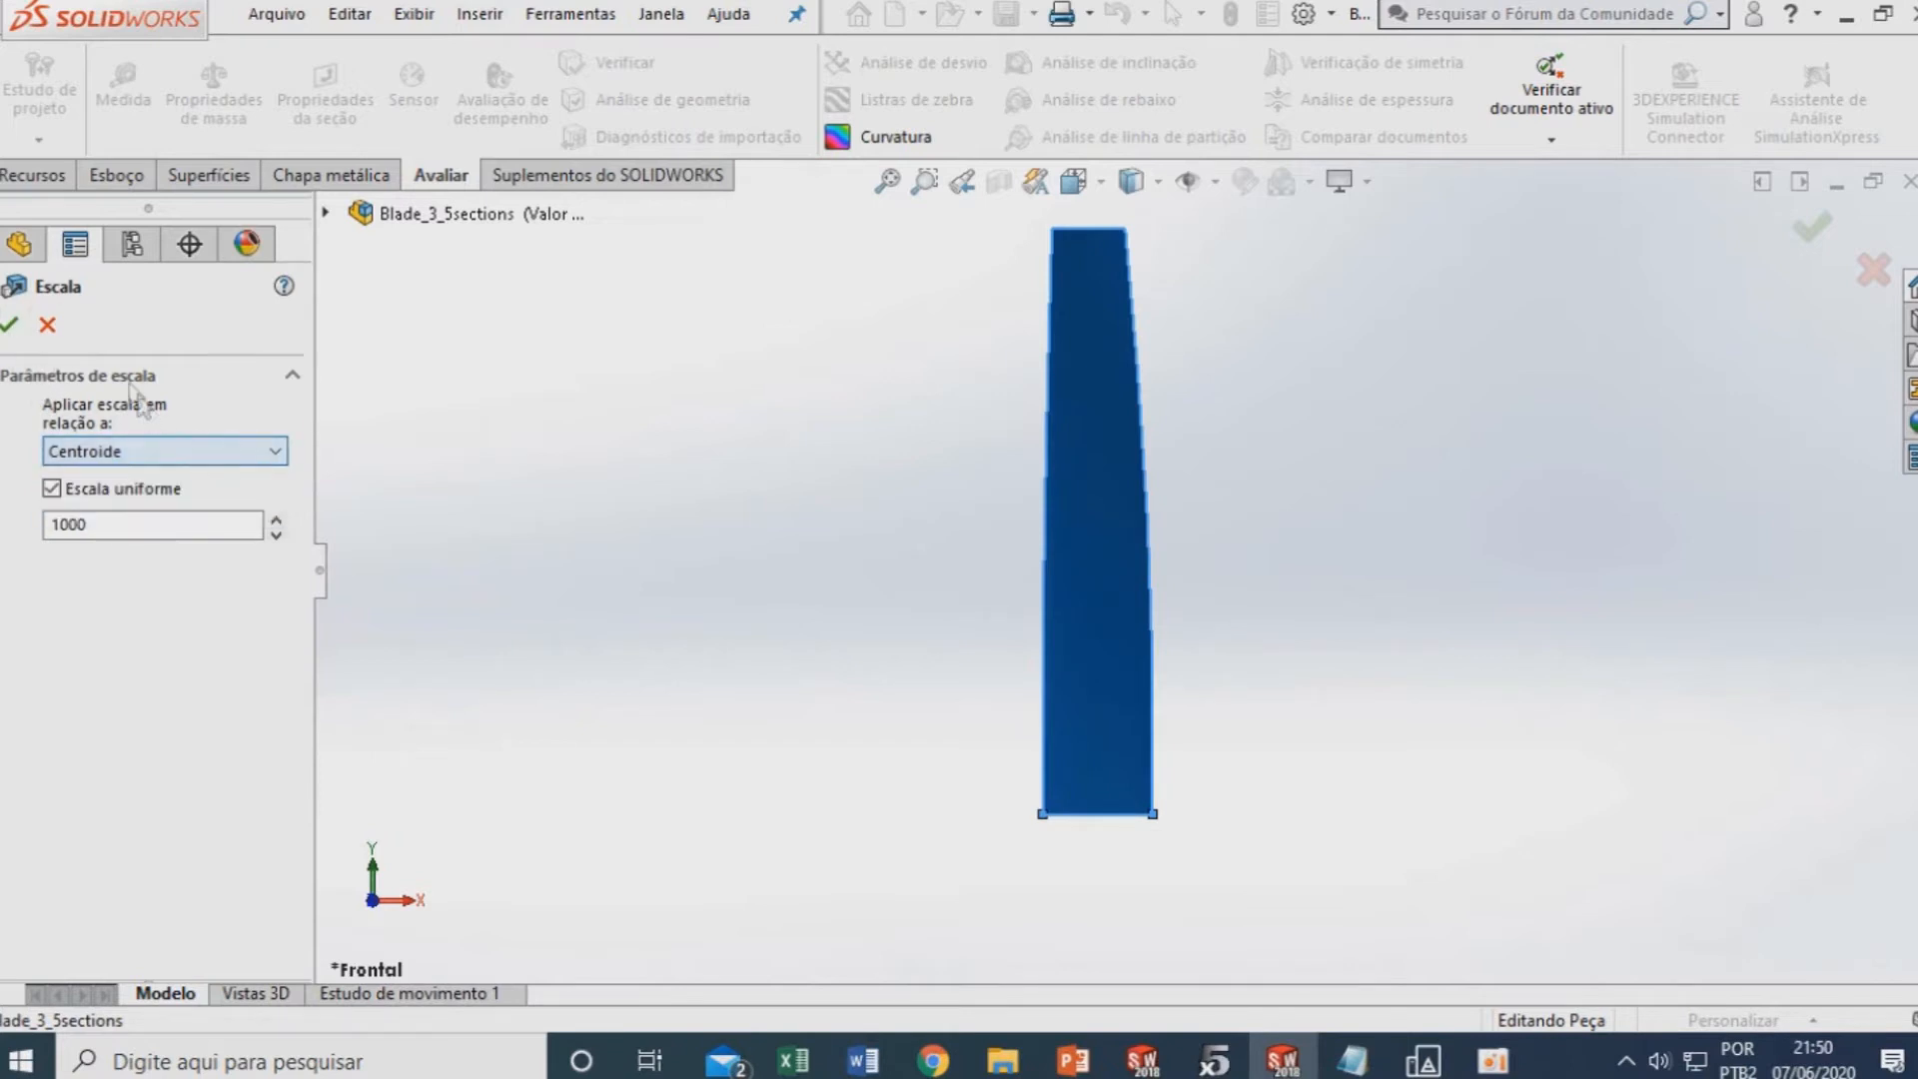
left_click(10, 325)
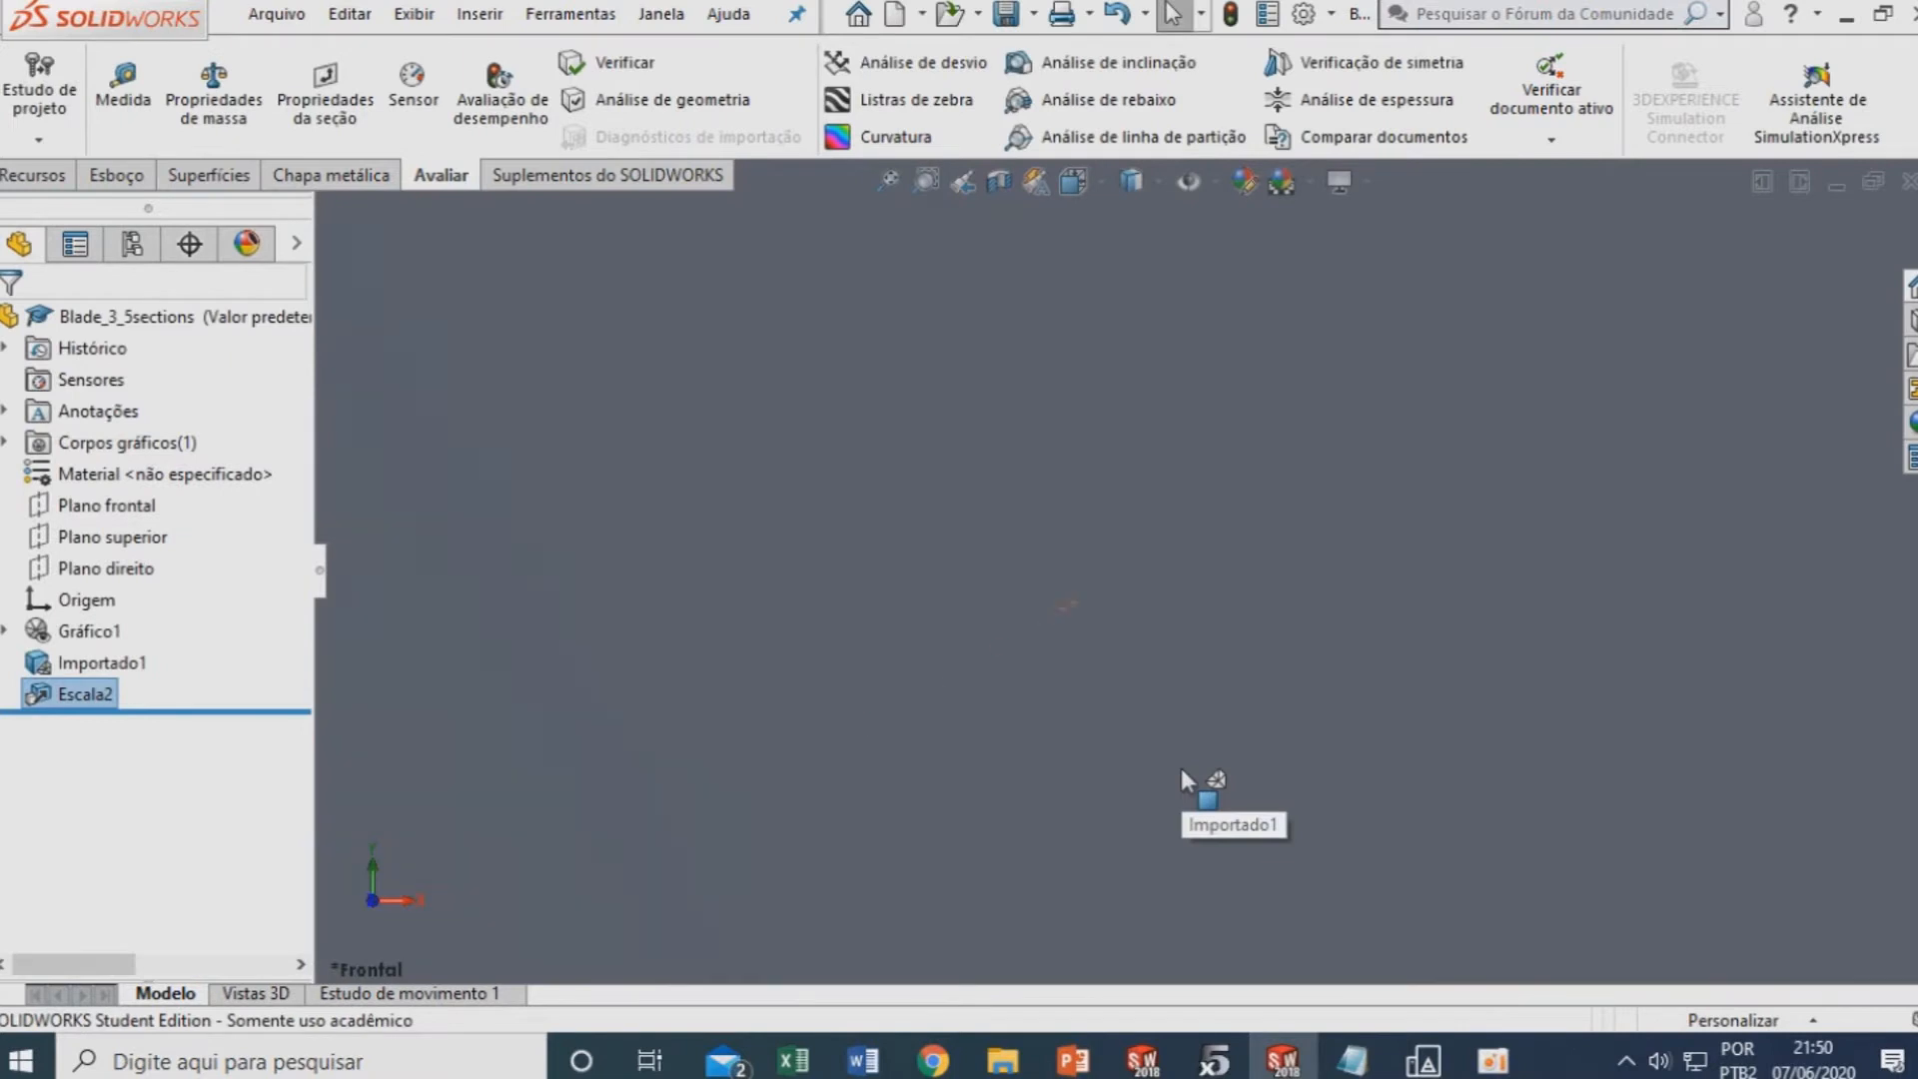
Measure the base edge of the scaled blade between its two corner vertices
key("f")
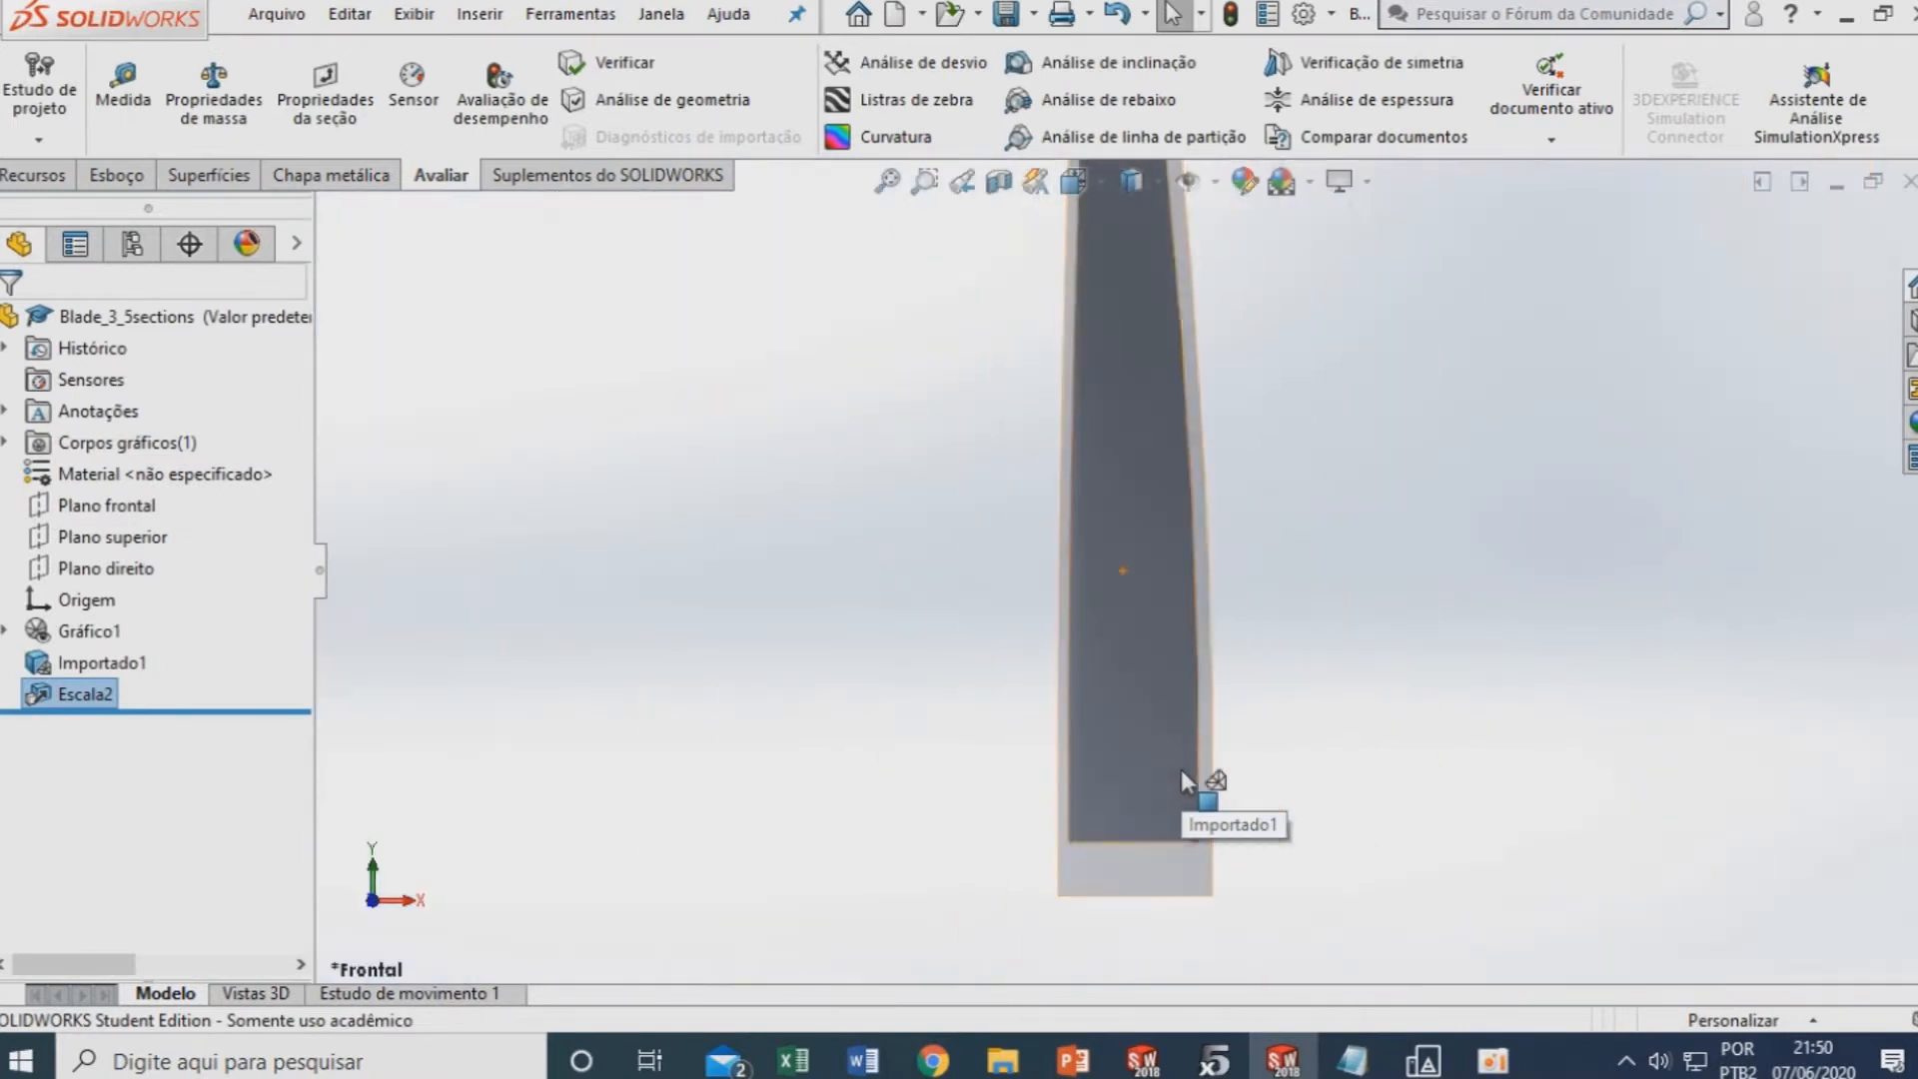
left_click(123, 95)
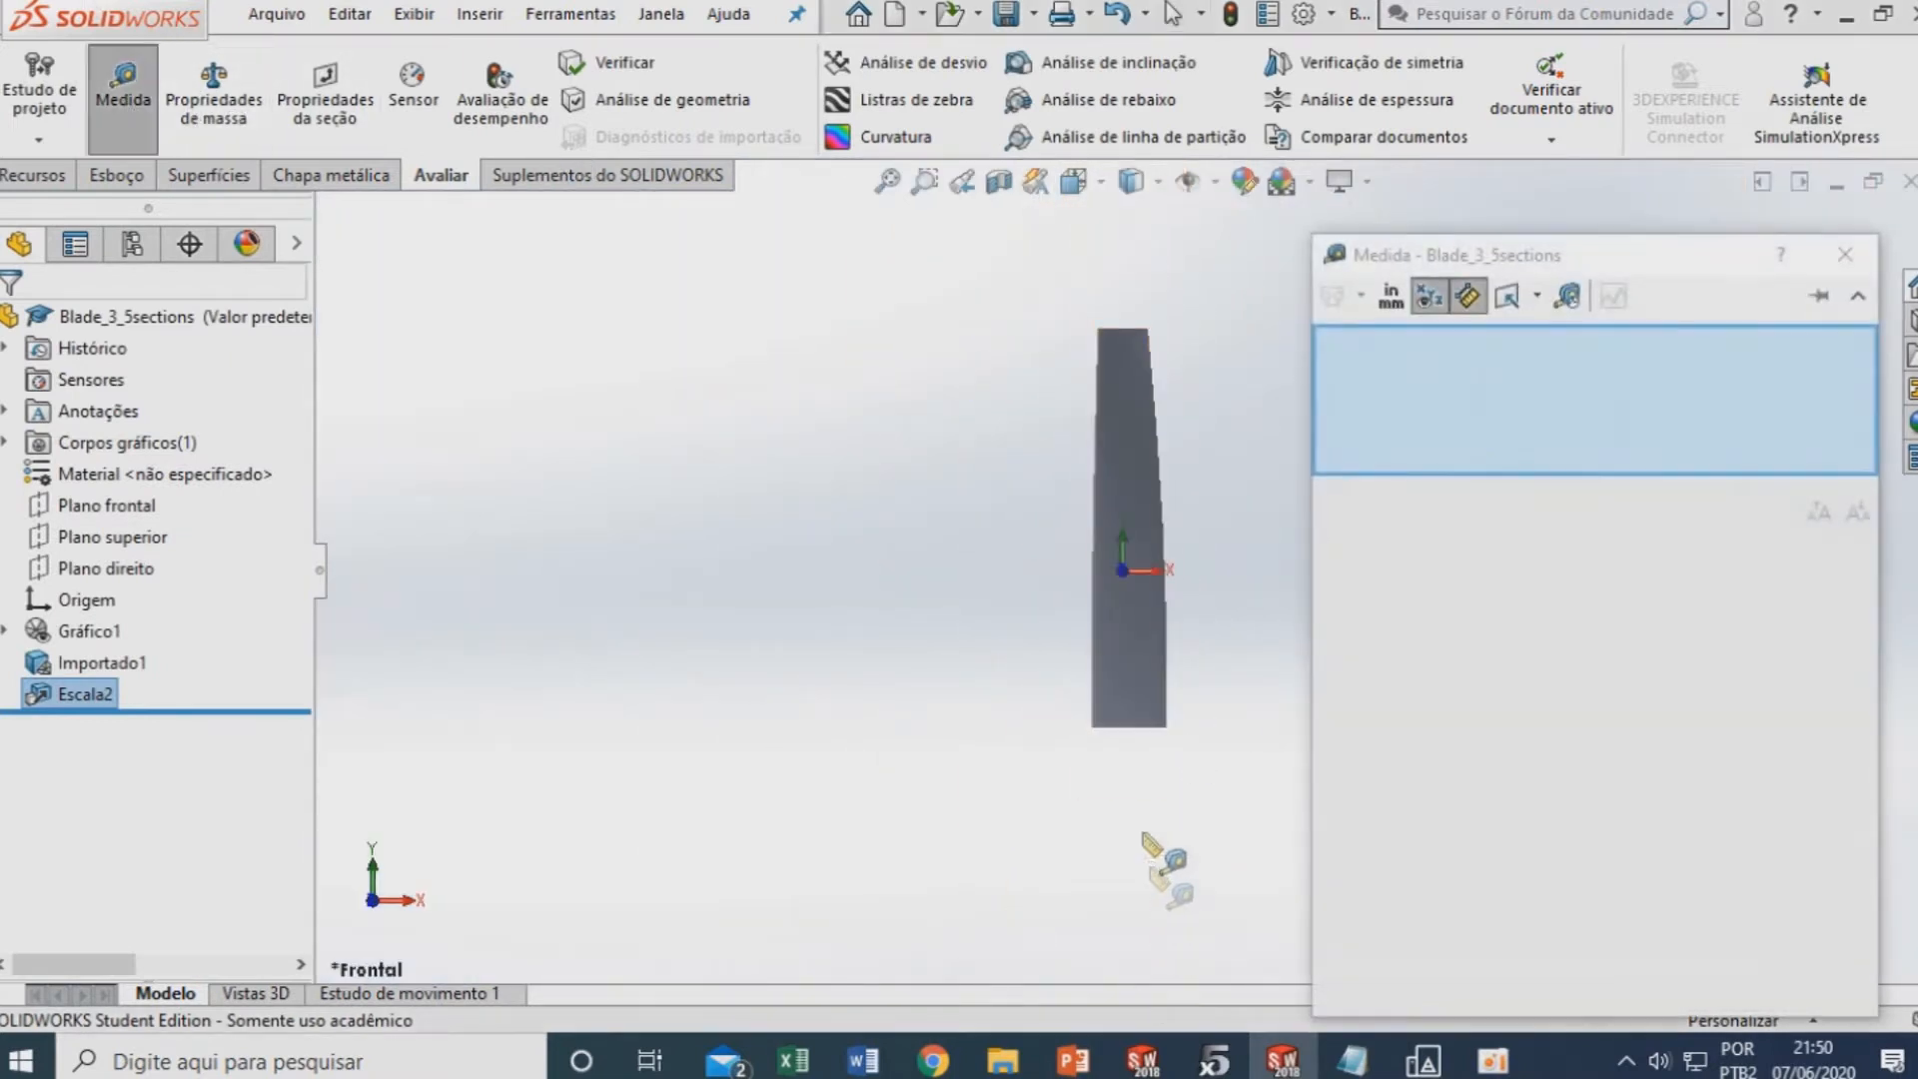
left_click(1091, 727)
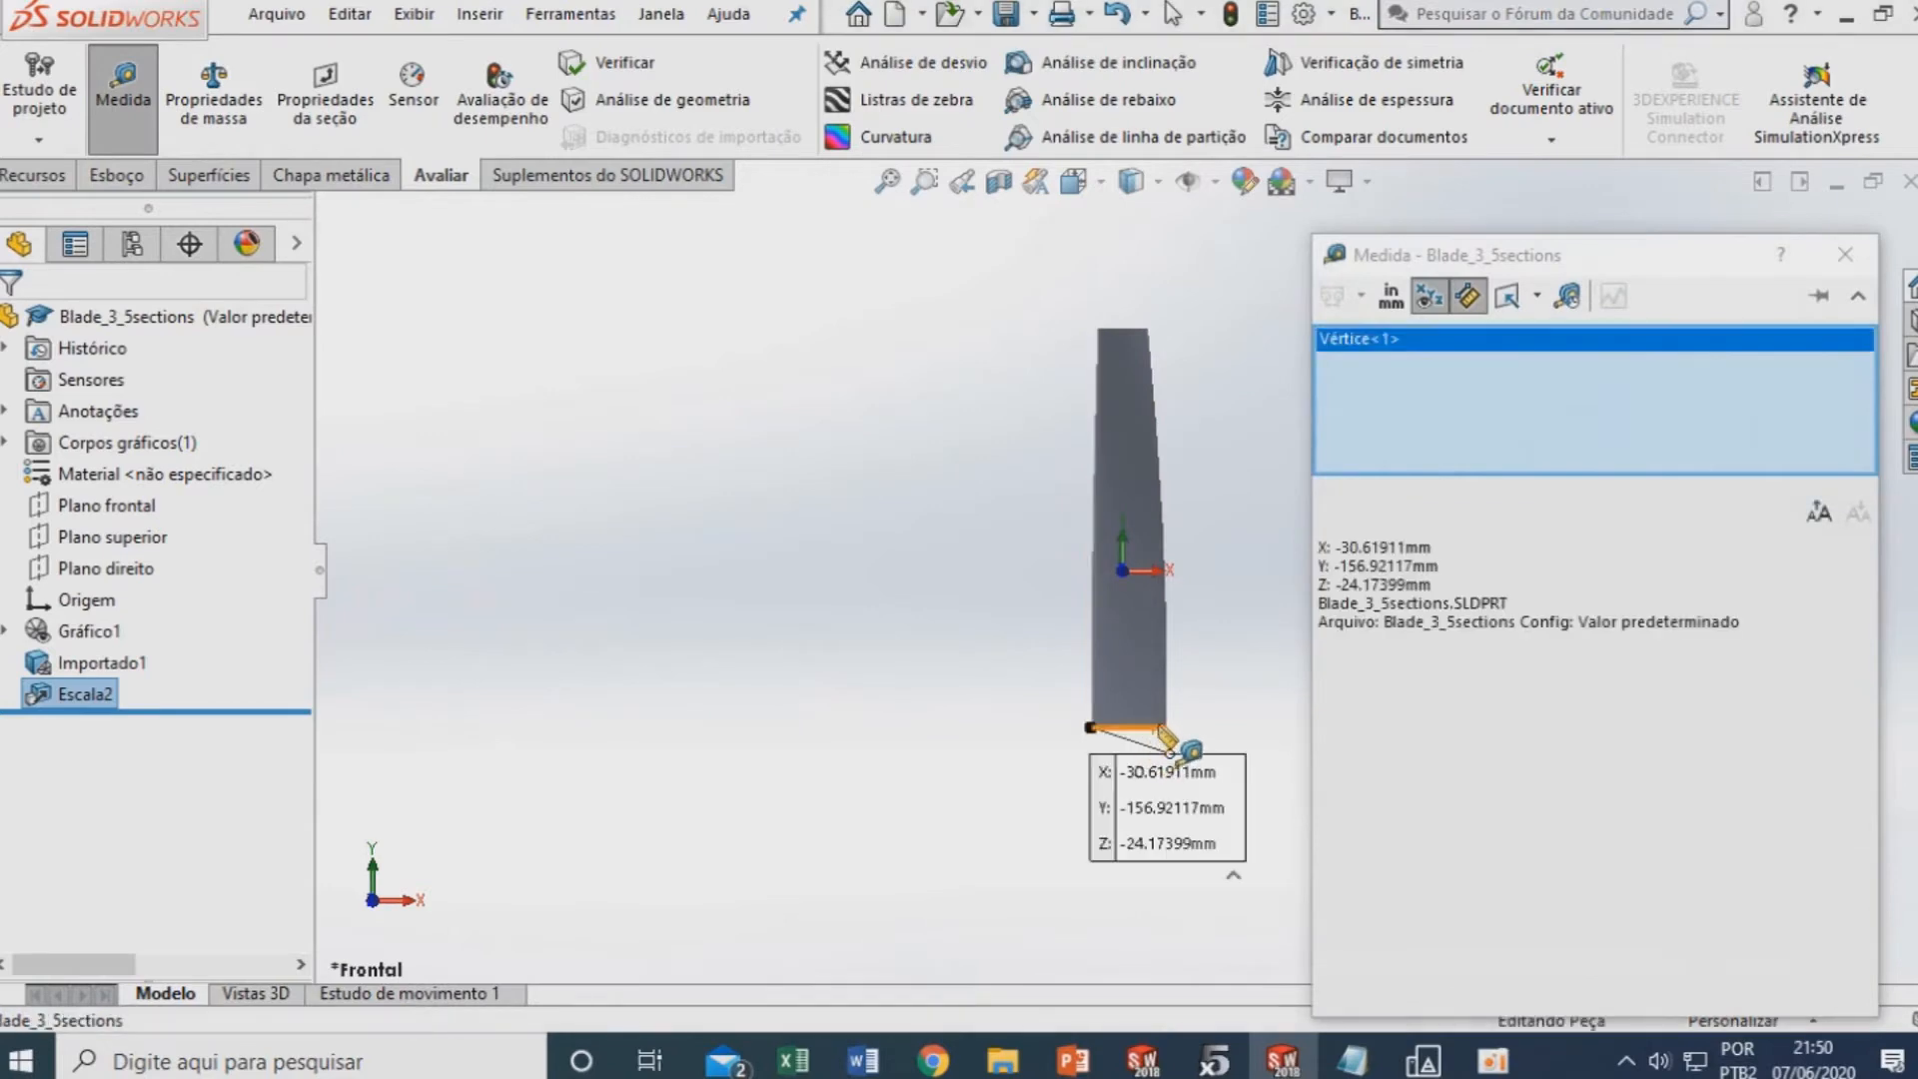
left_click(1165, 727)
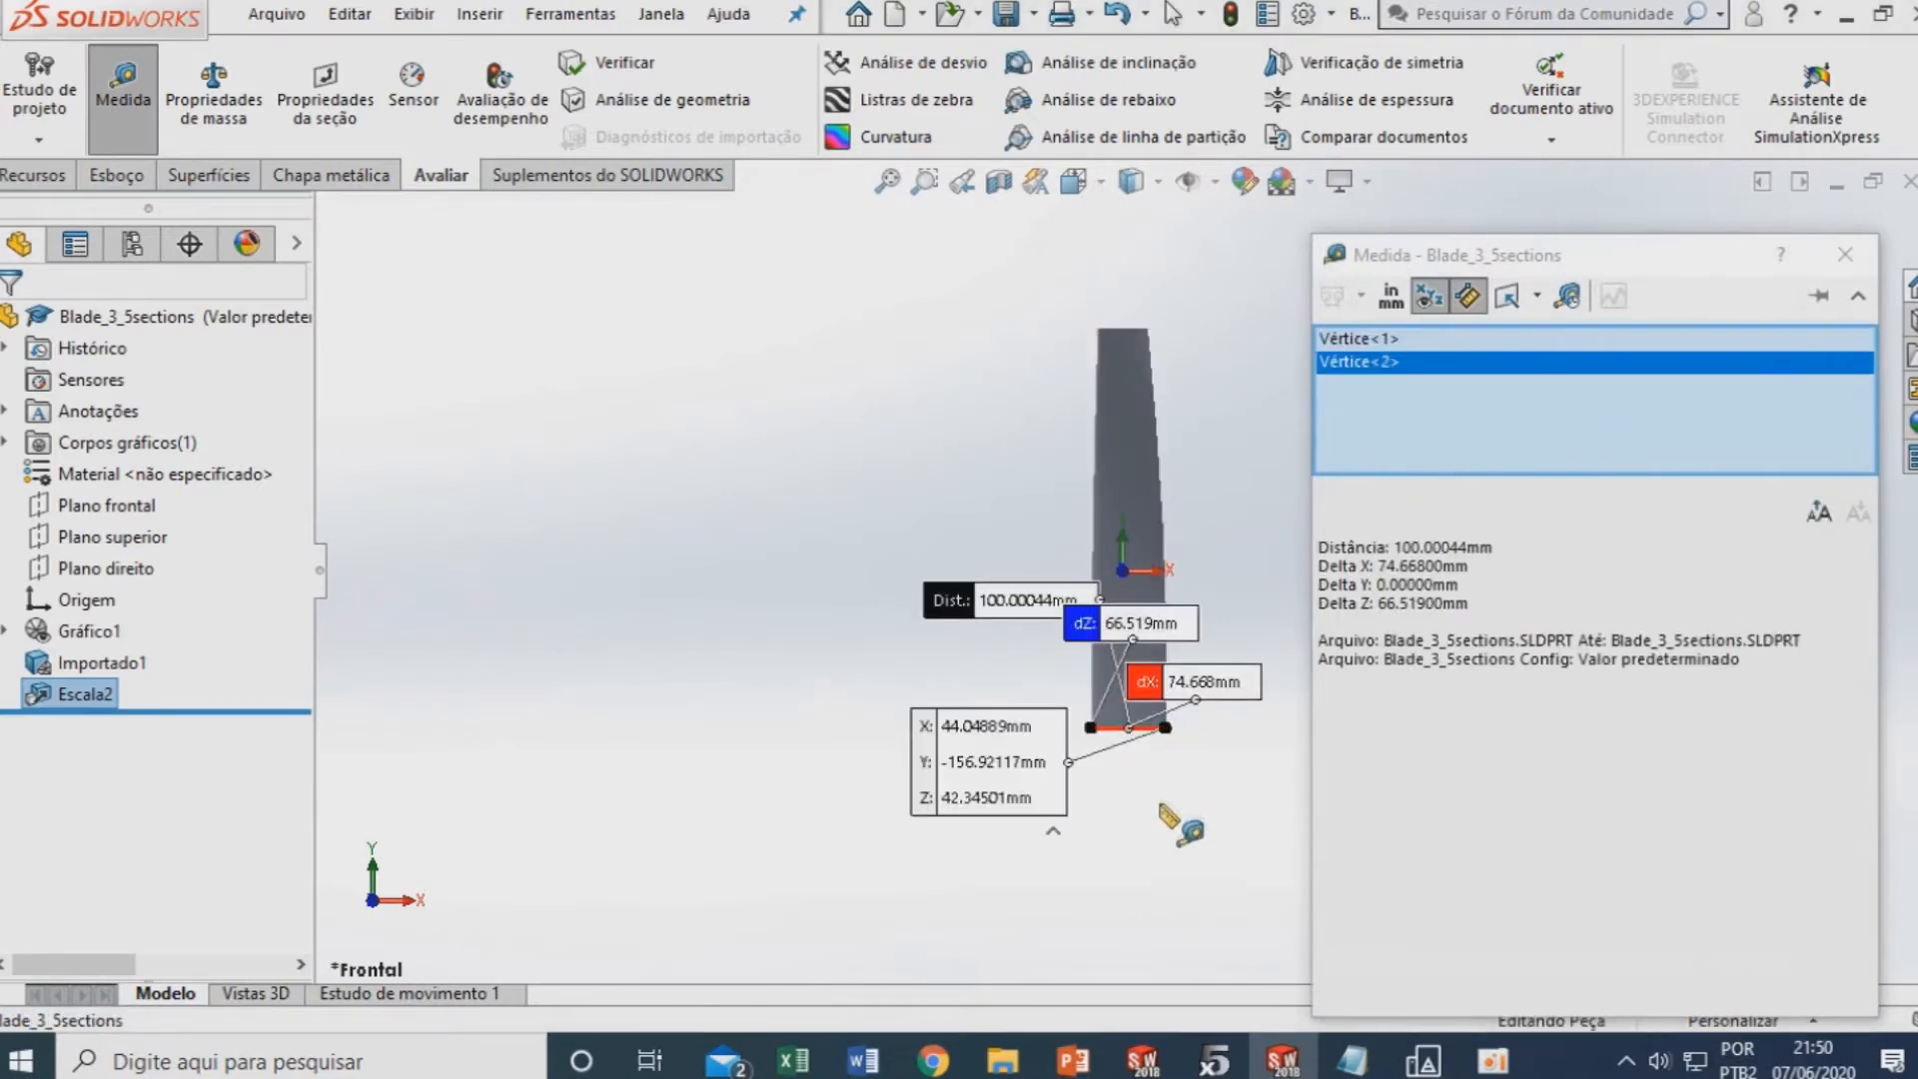
scroll(1010, 616, "down", 3)
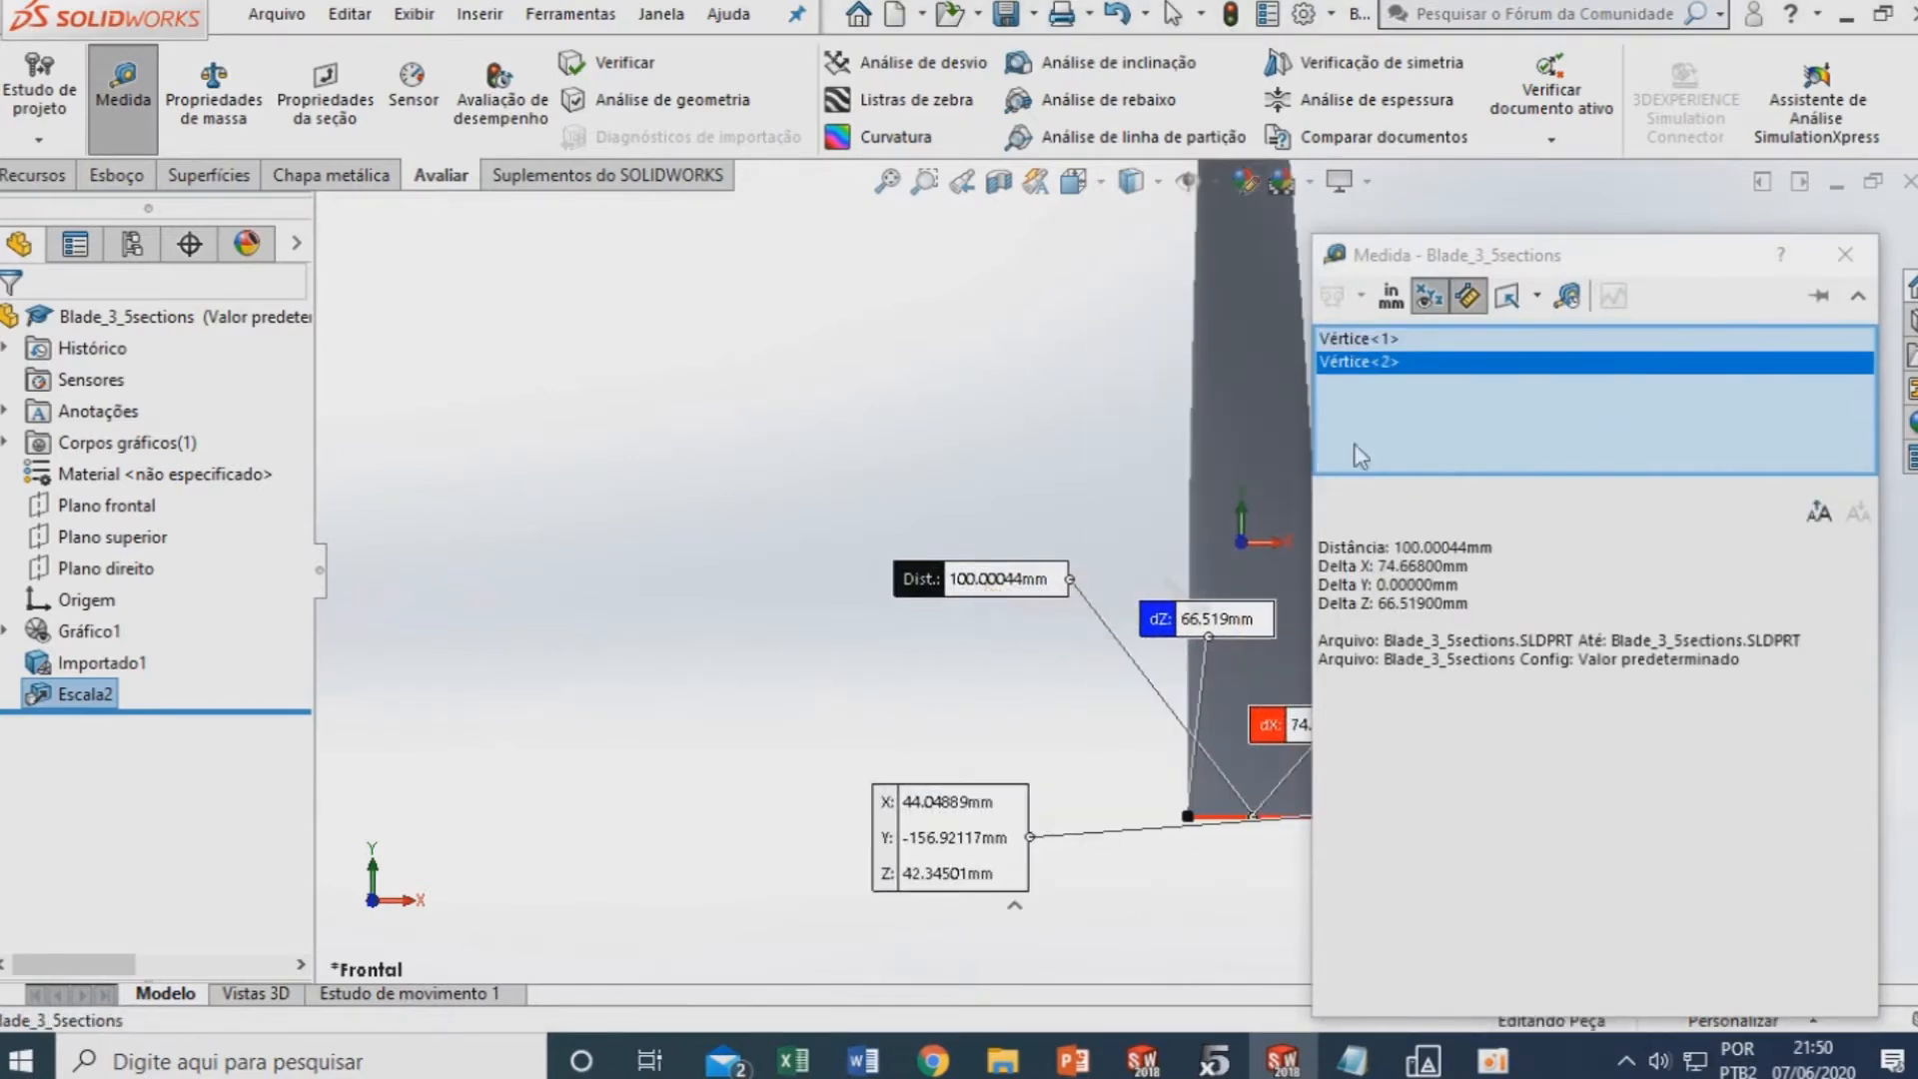
left_click(1845, 253)
scroll(1430, 711, "up", 5)
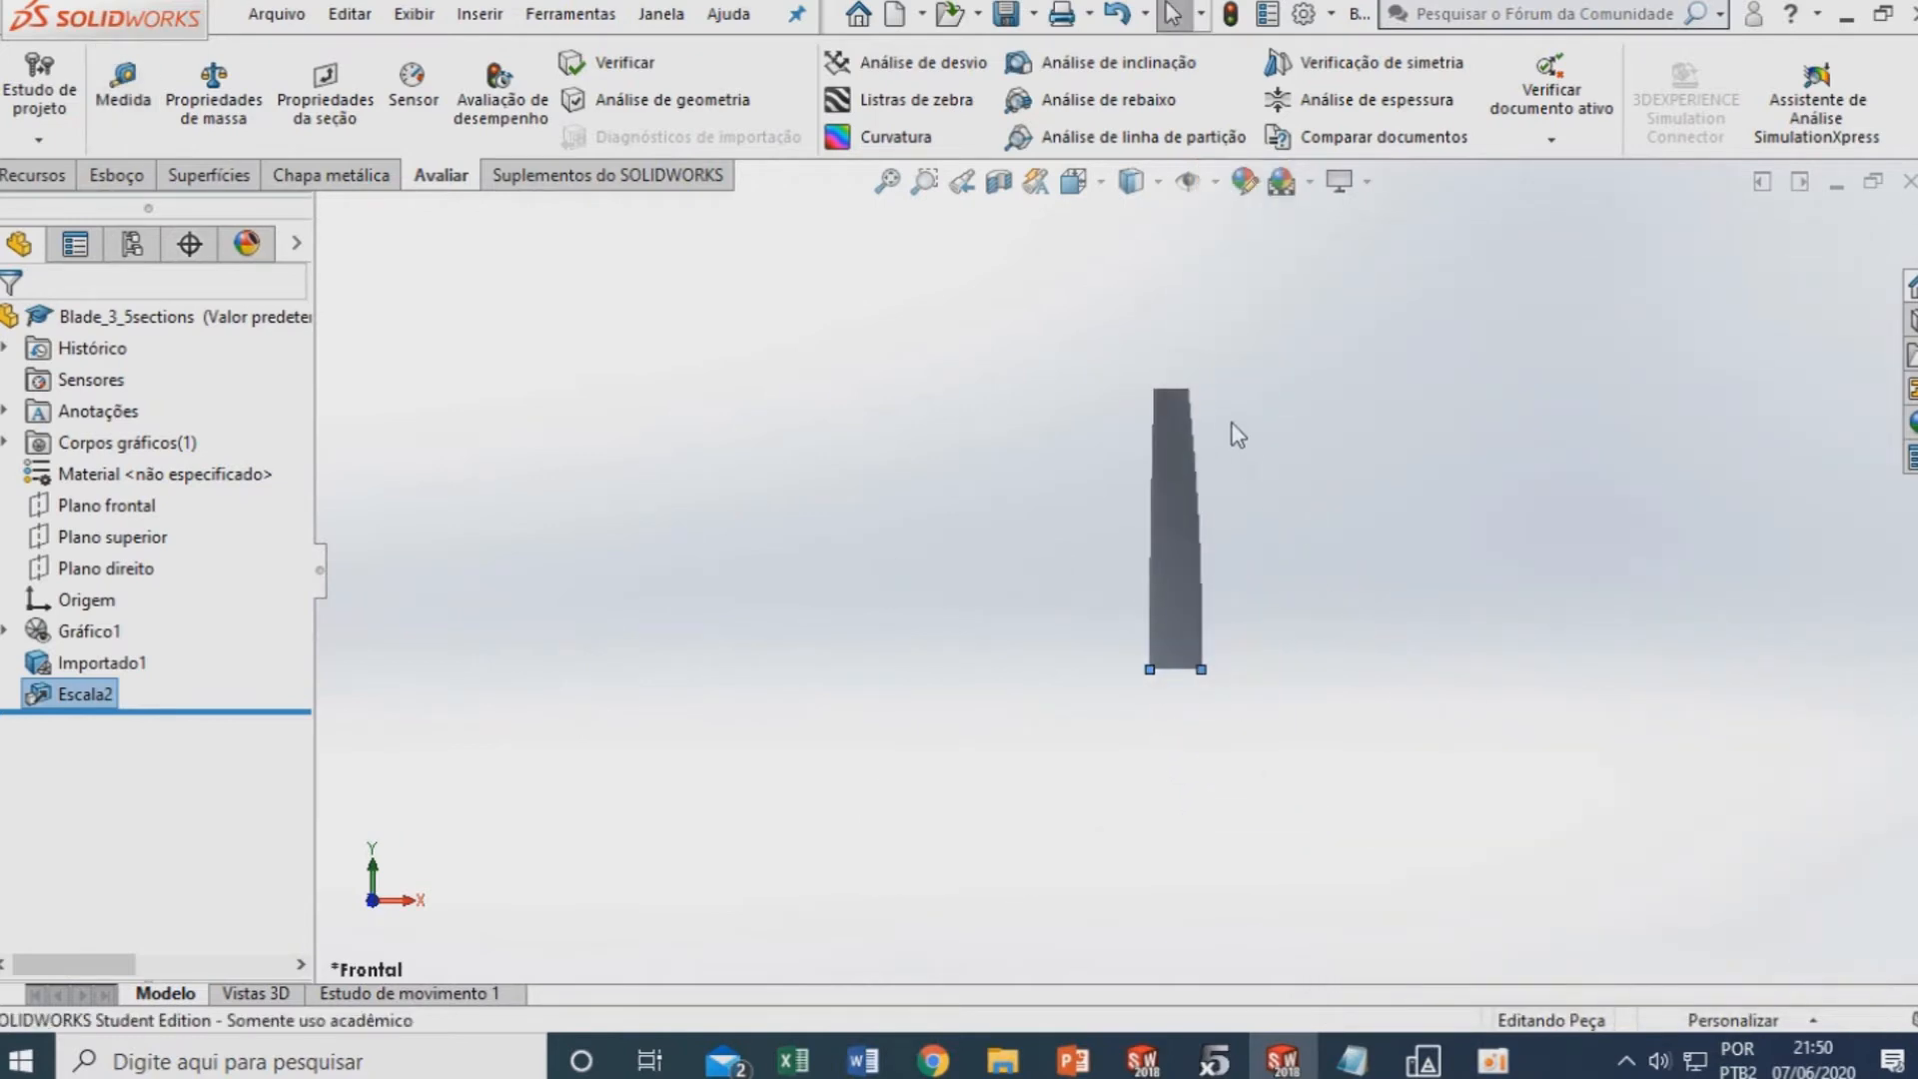
left_click(1195, 517)
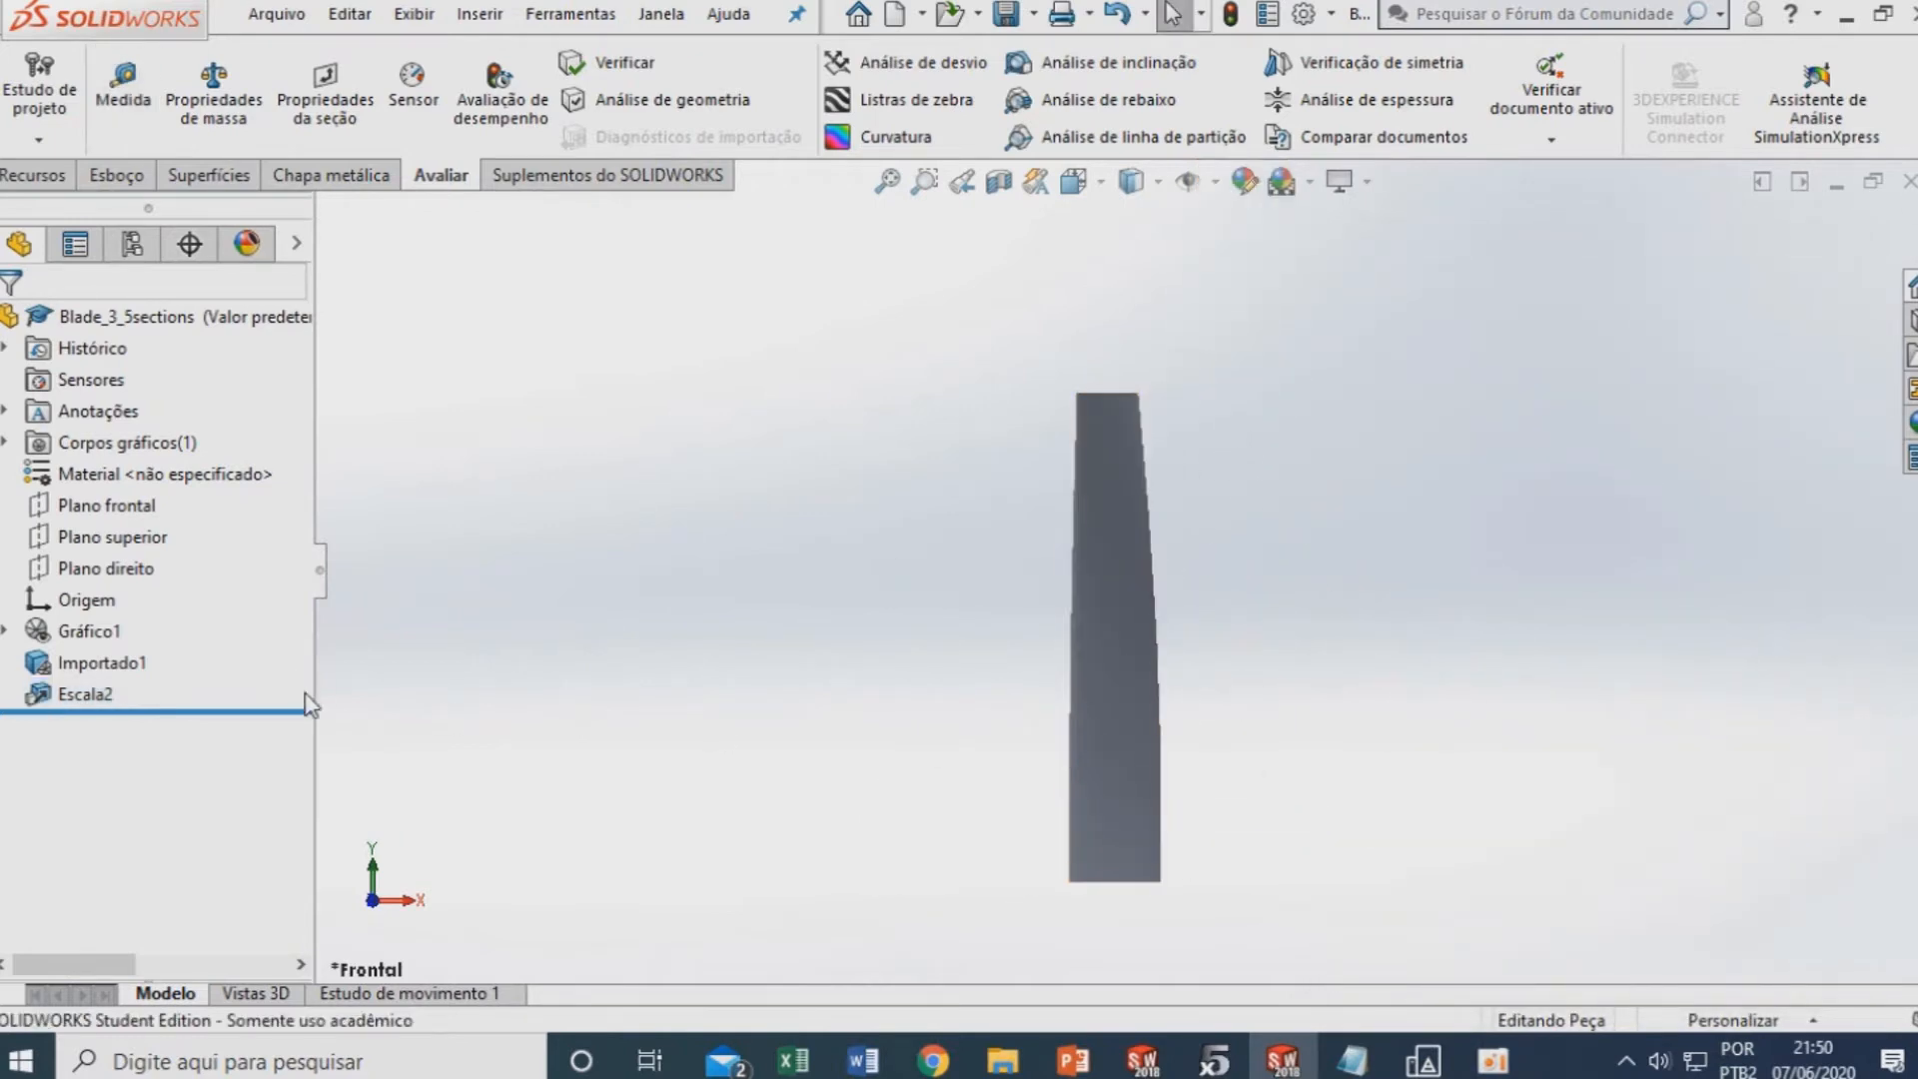
left_click(497, 22)
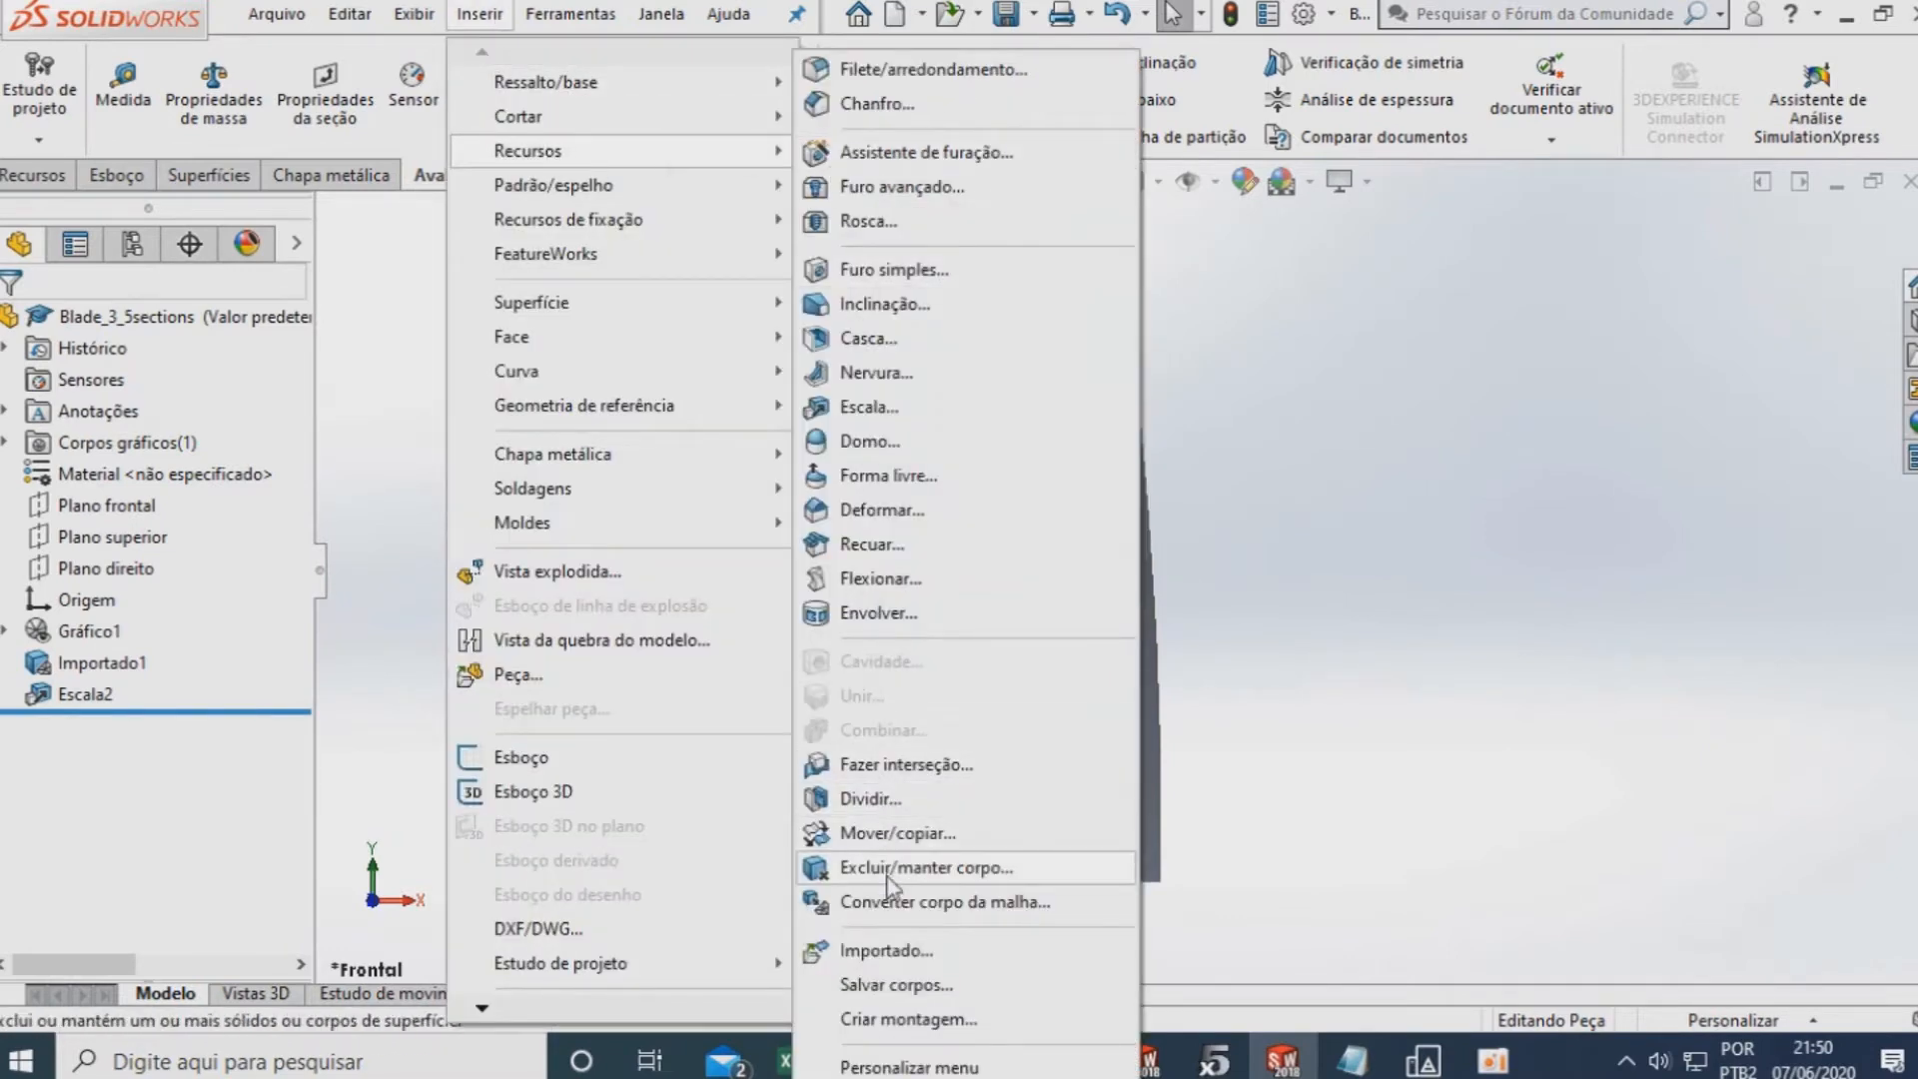
left_click(883, 835)
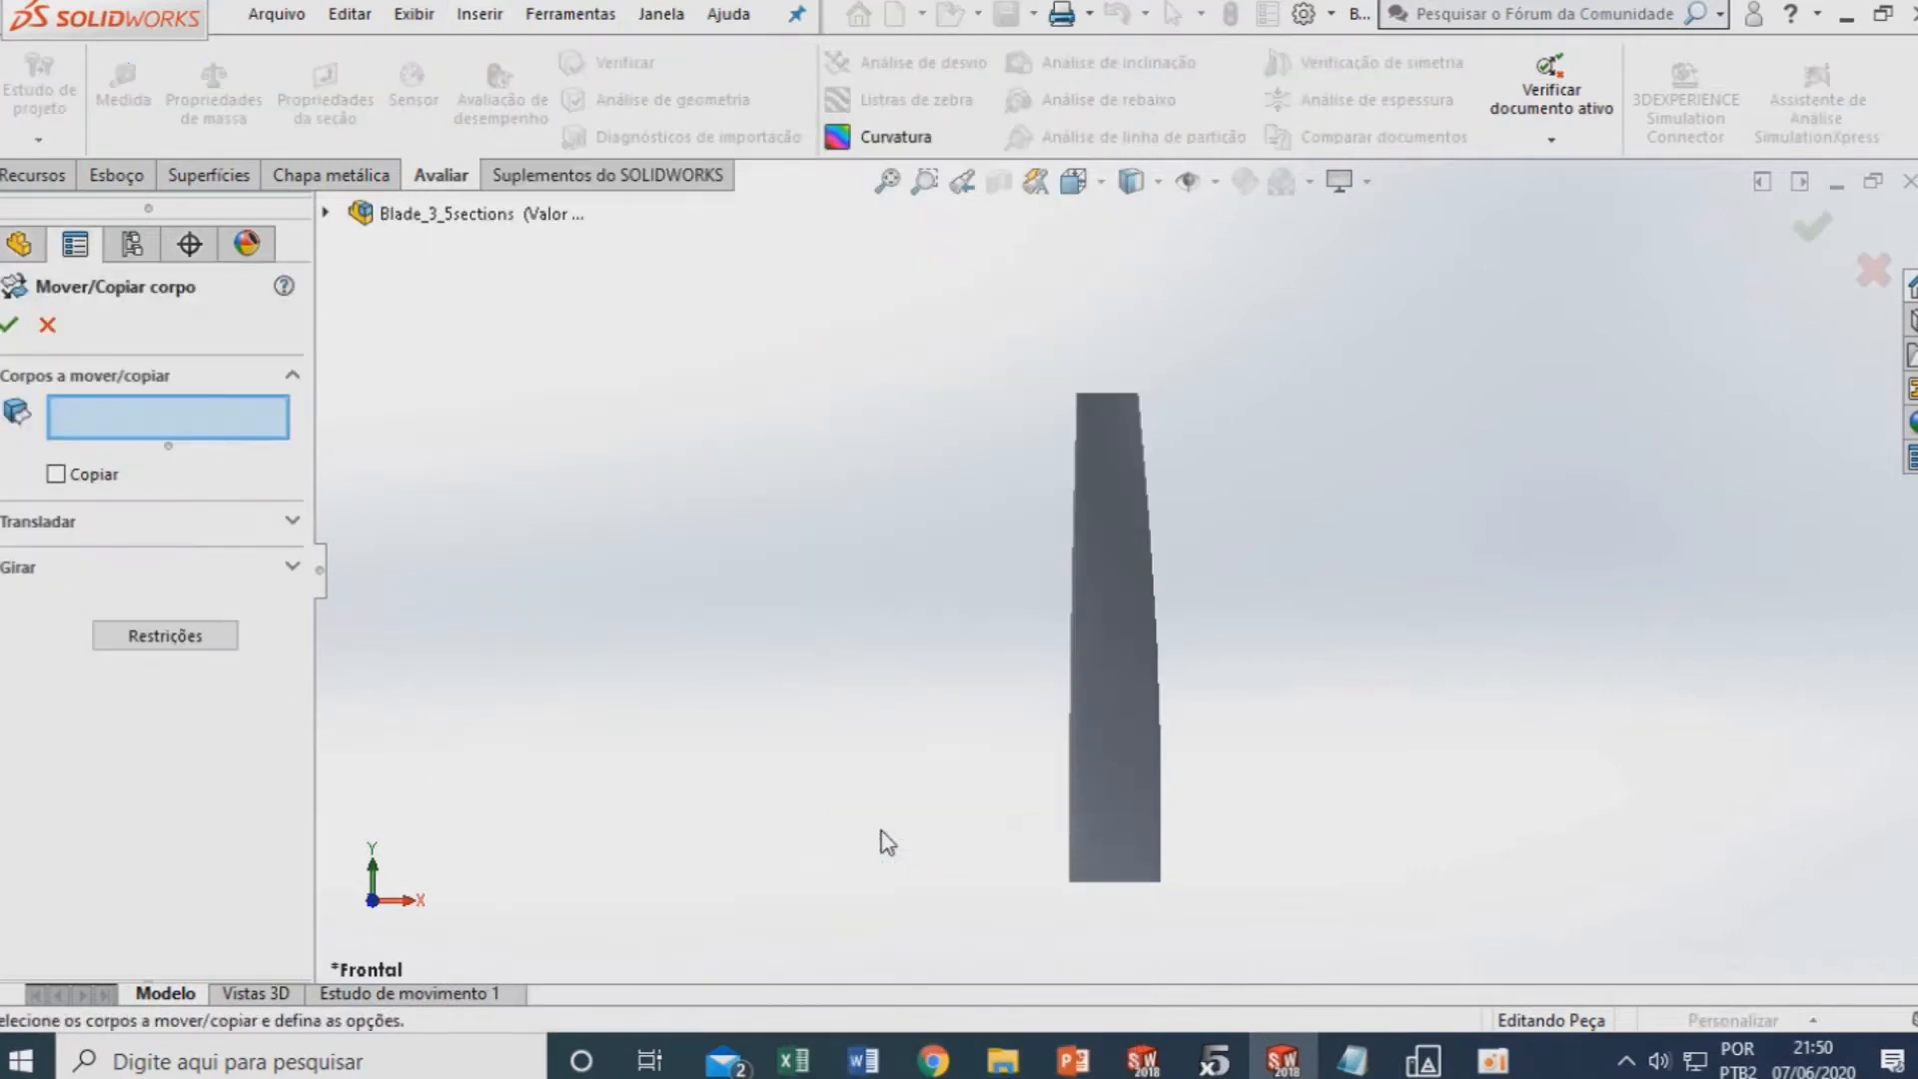
left_click(1147, 667)
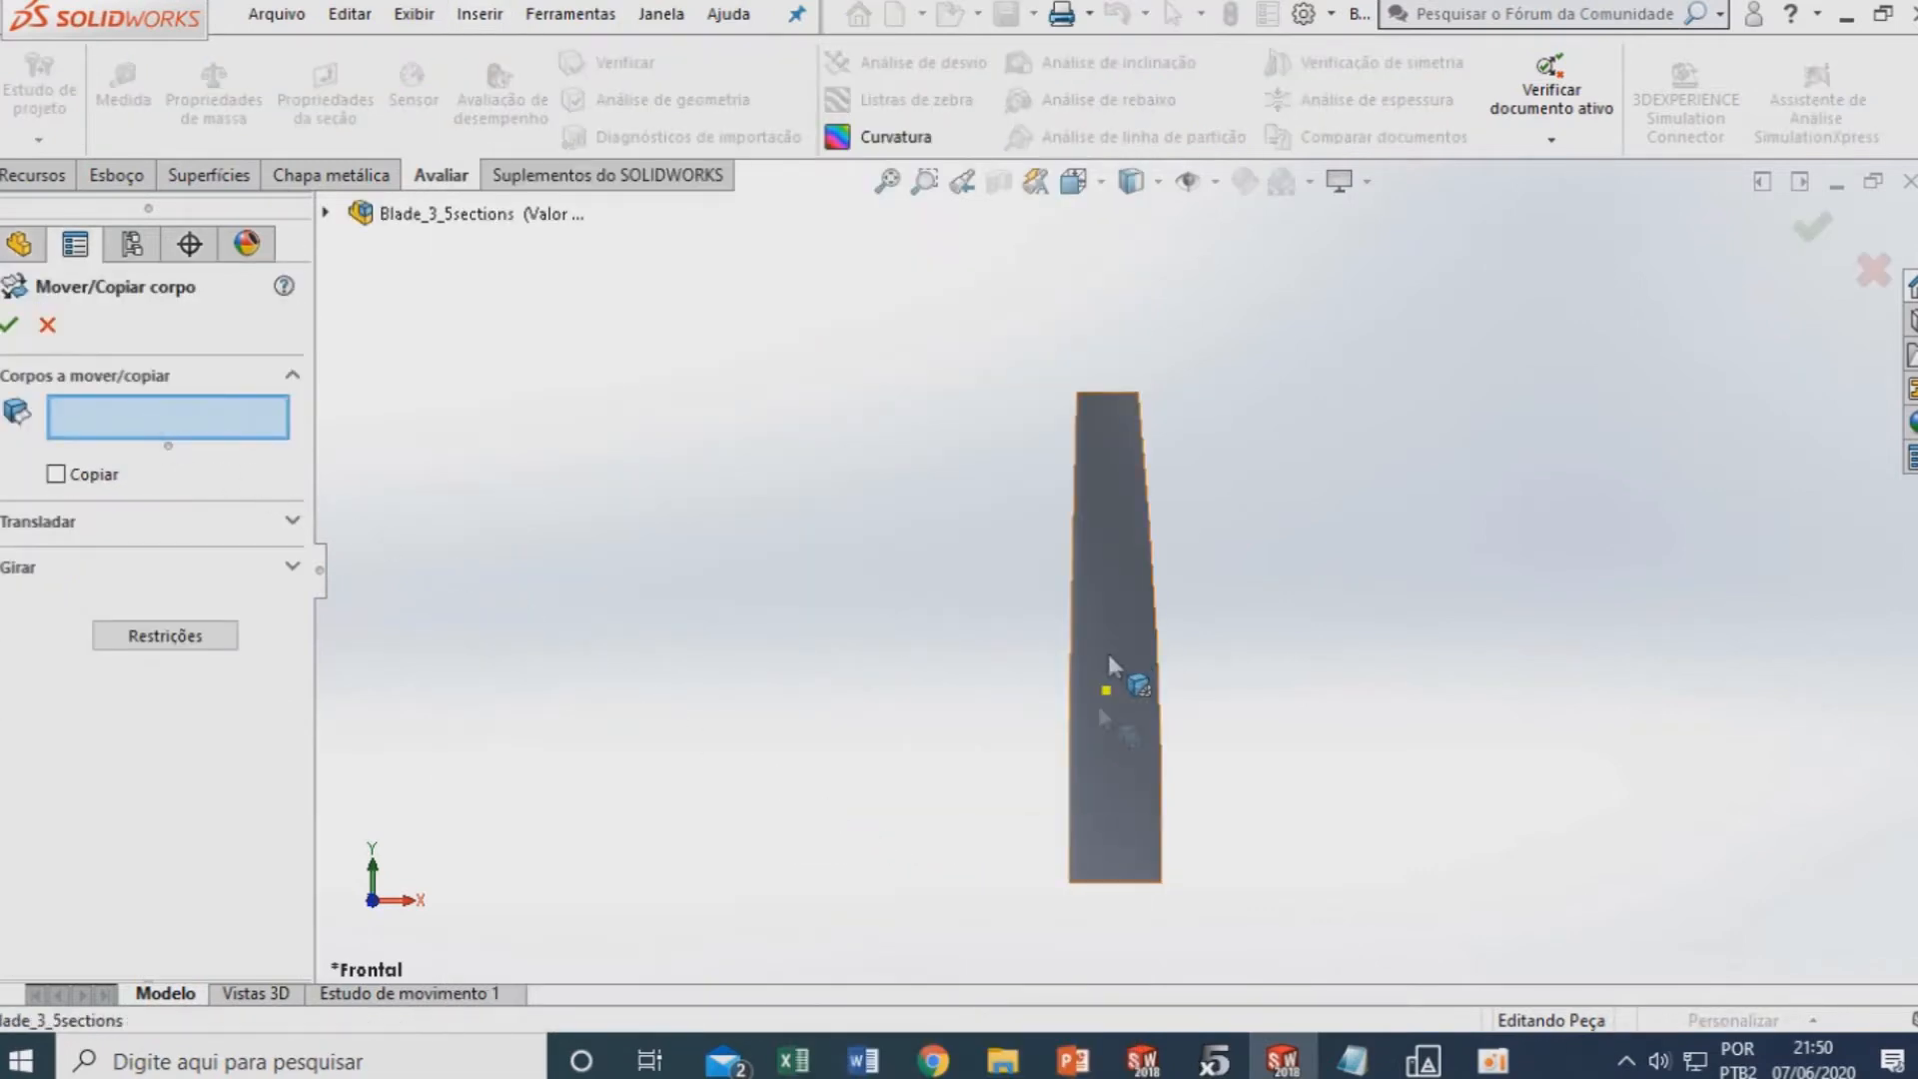
left_click(47, 324)
Measure the X, Y and Z offsets from the blade's base corner vertex on the negative X side to the origin
left_click(123, 90)
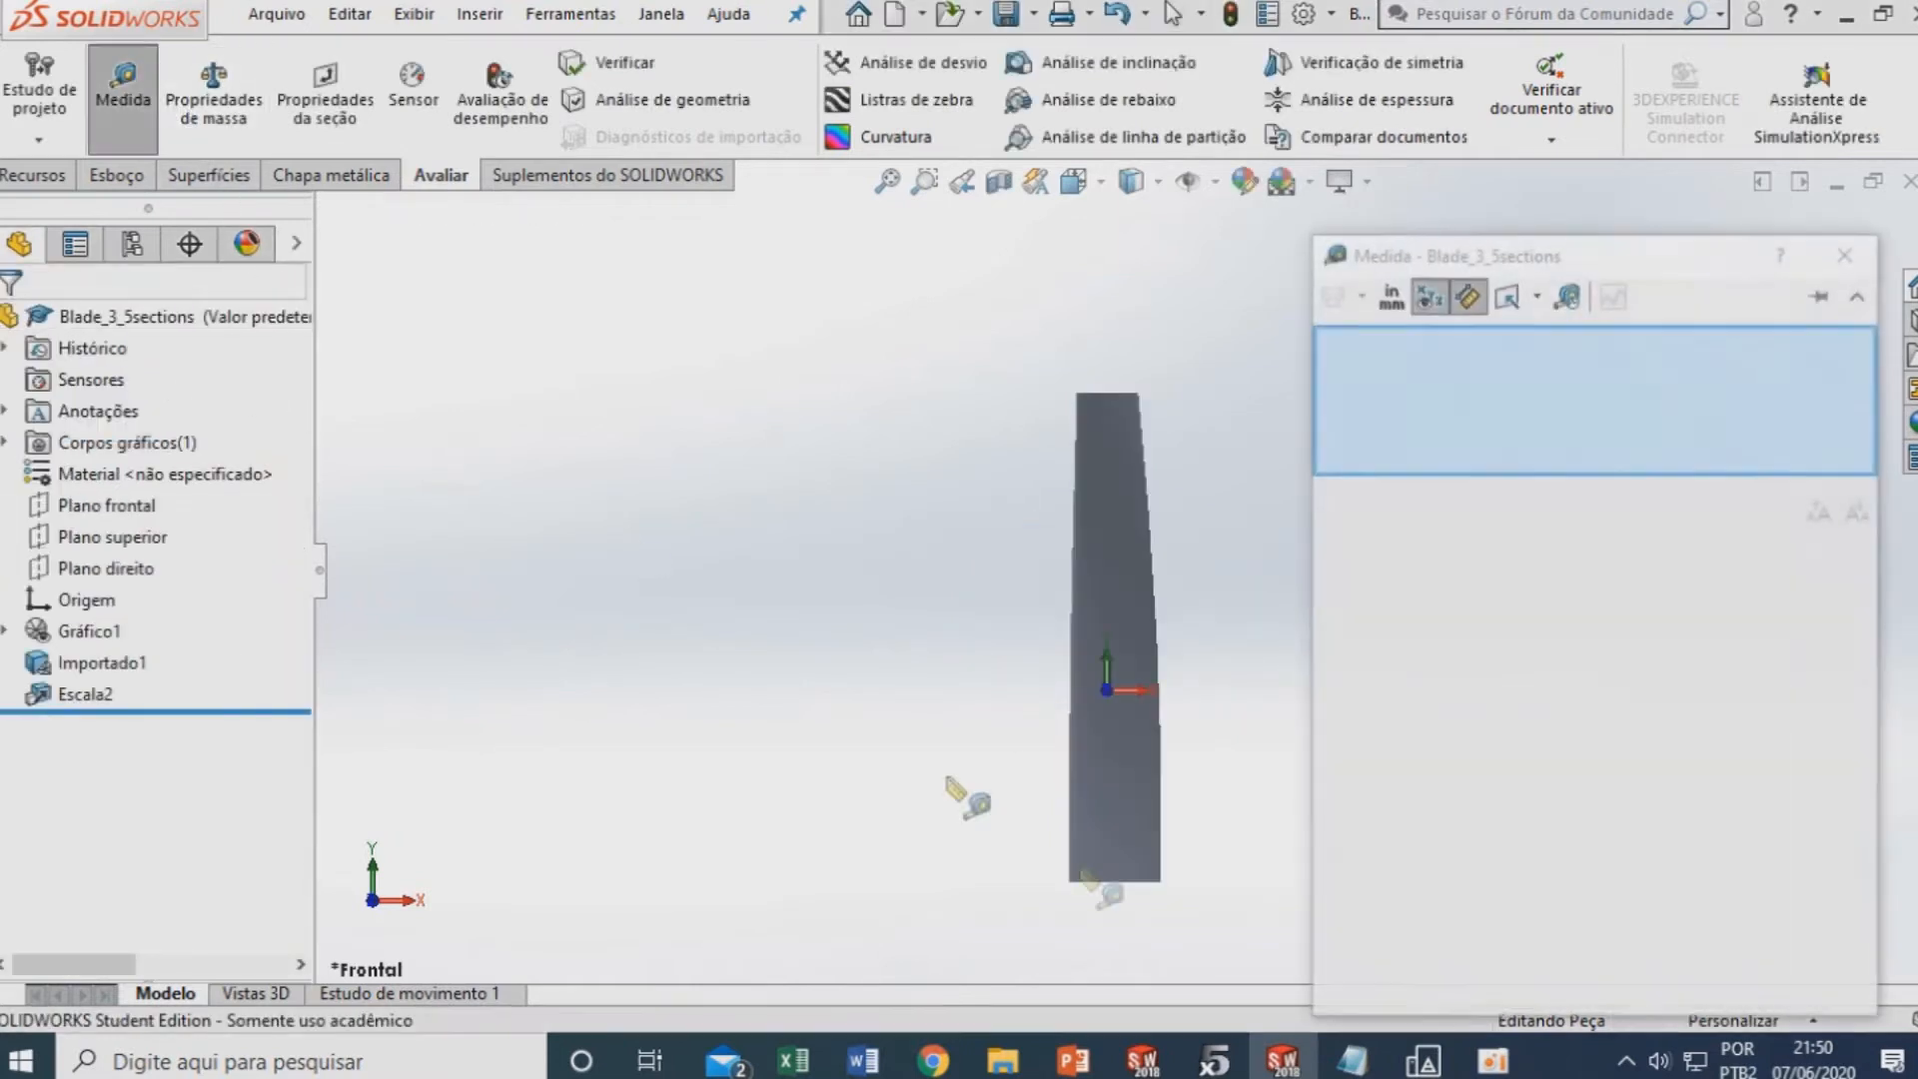
left_click(1070, 881)
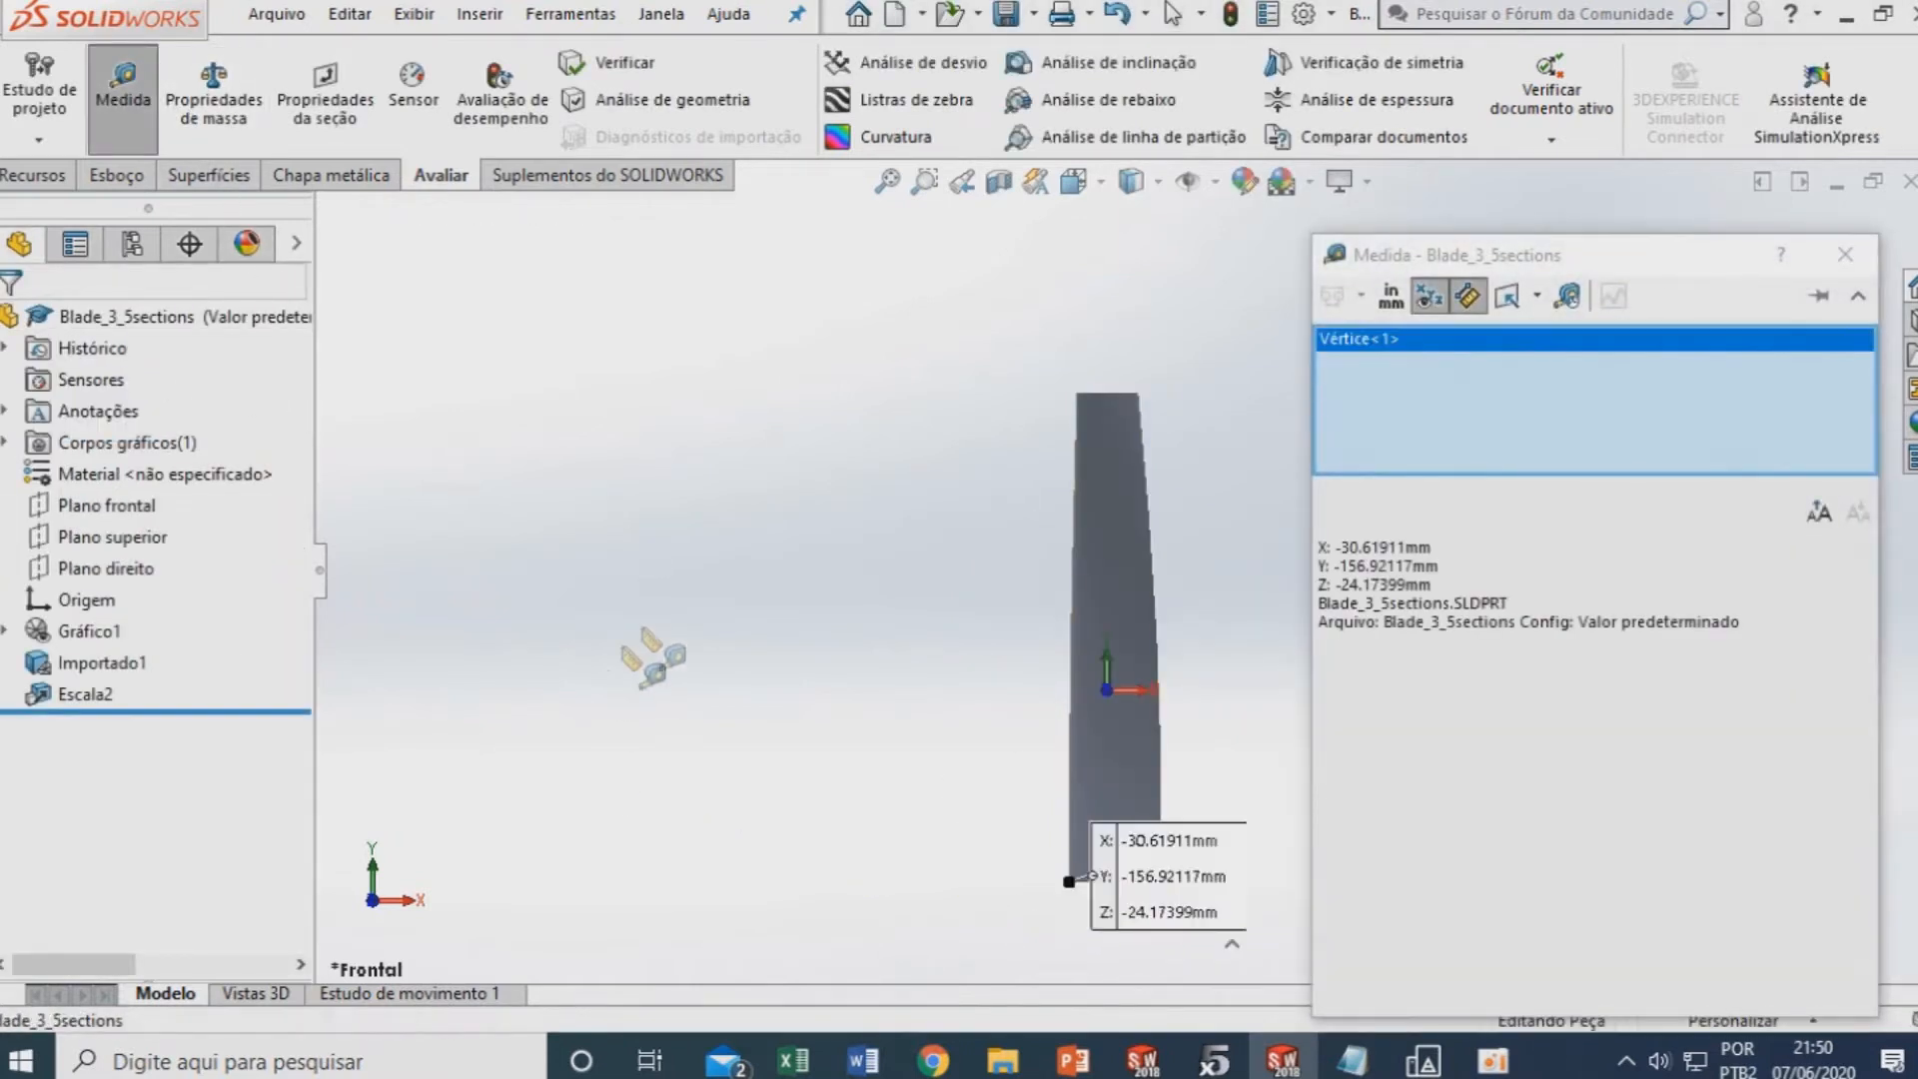
left_click(86, 599)
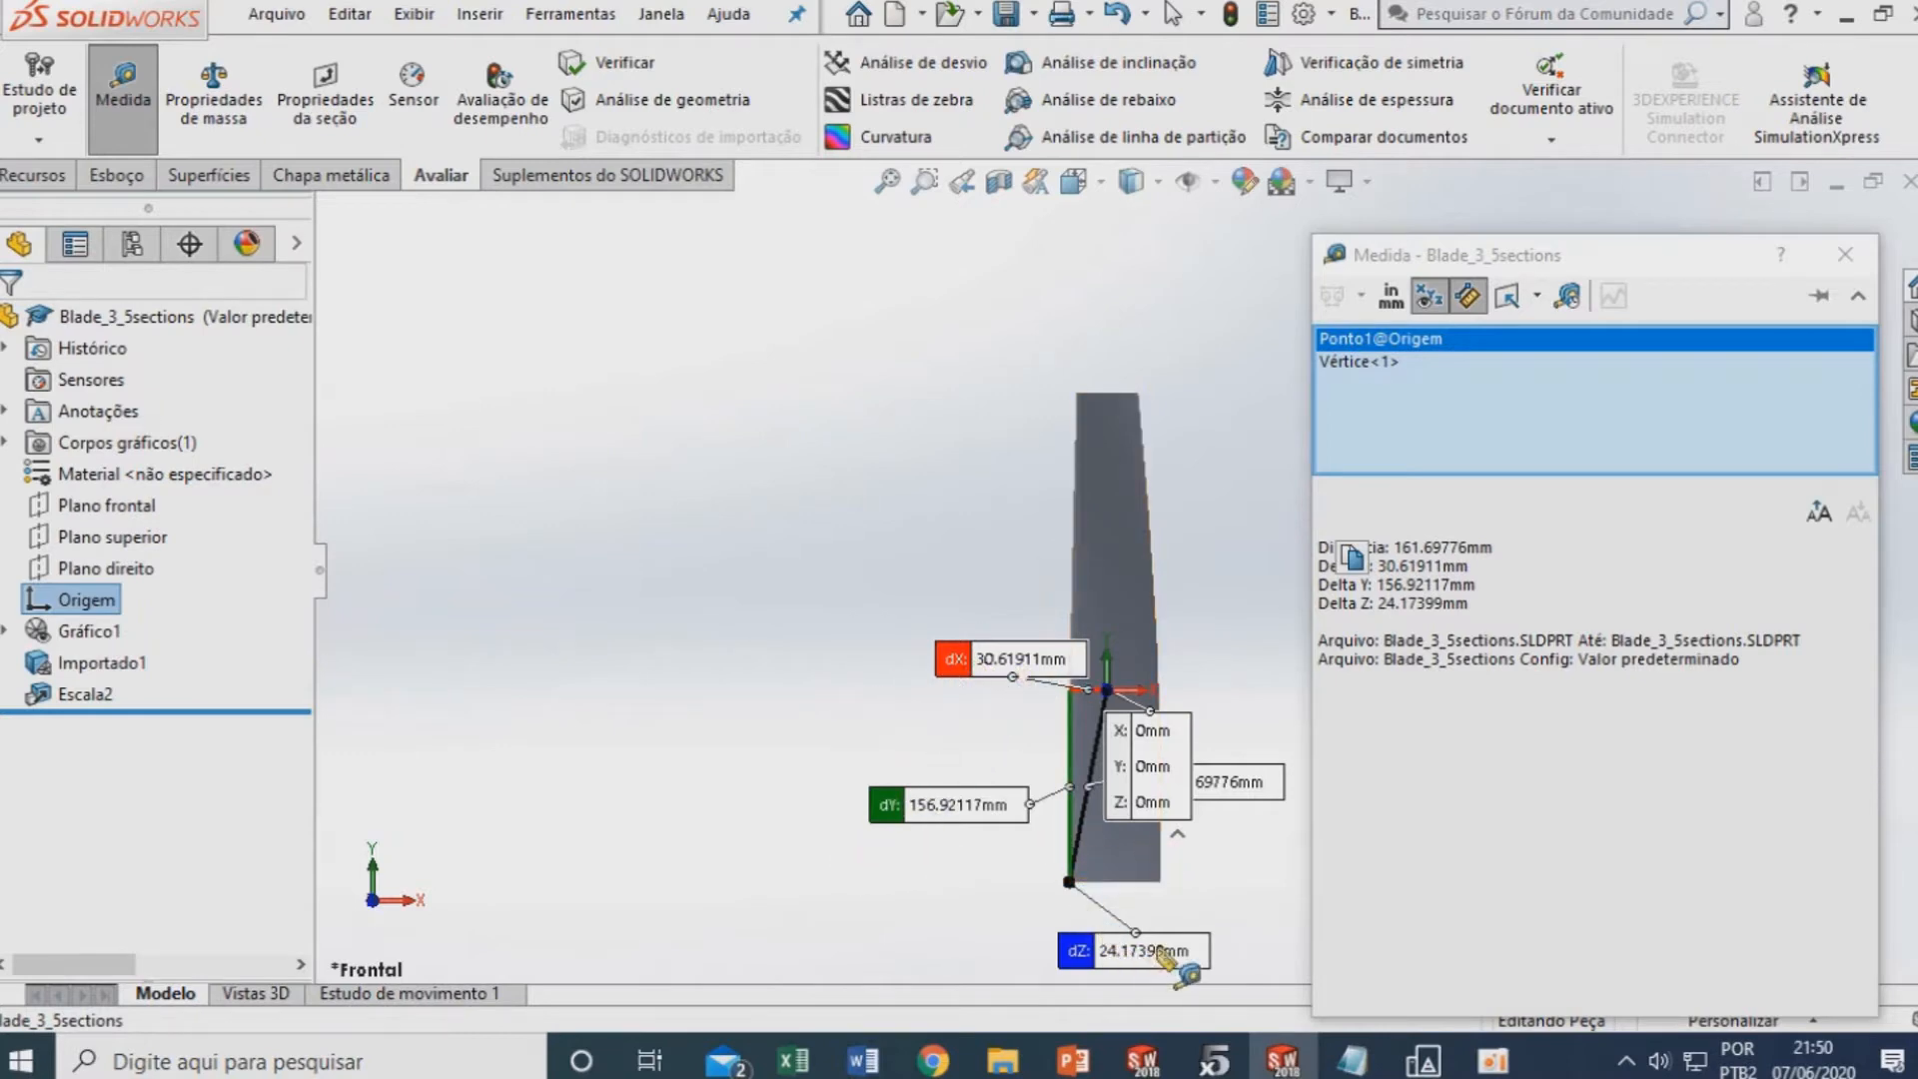
left_click(1844, 262)
Move the scaled blade body without copying it, translating it 30.62 mm in X, 156.92 mm in Y and 24.17 mm in Z
left_click(479, 14)
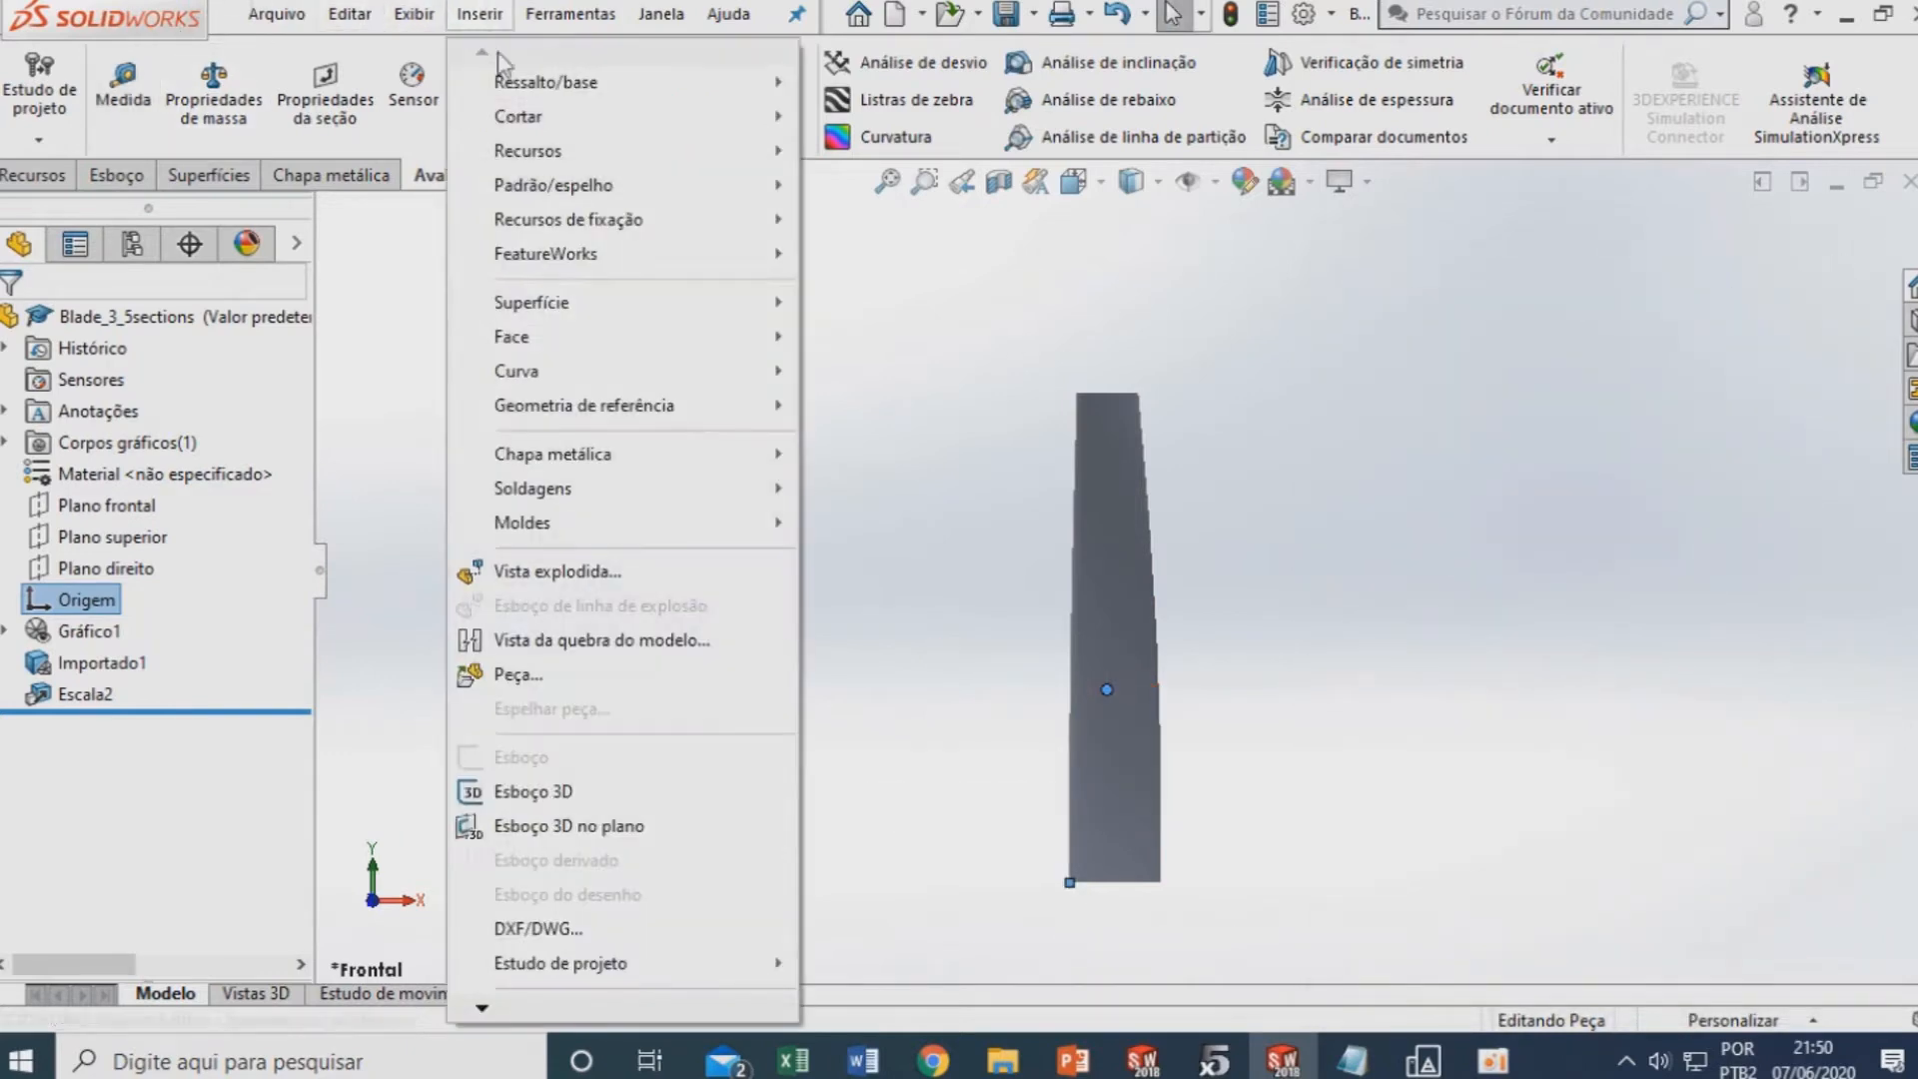
mouse_move(617, 160)
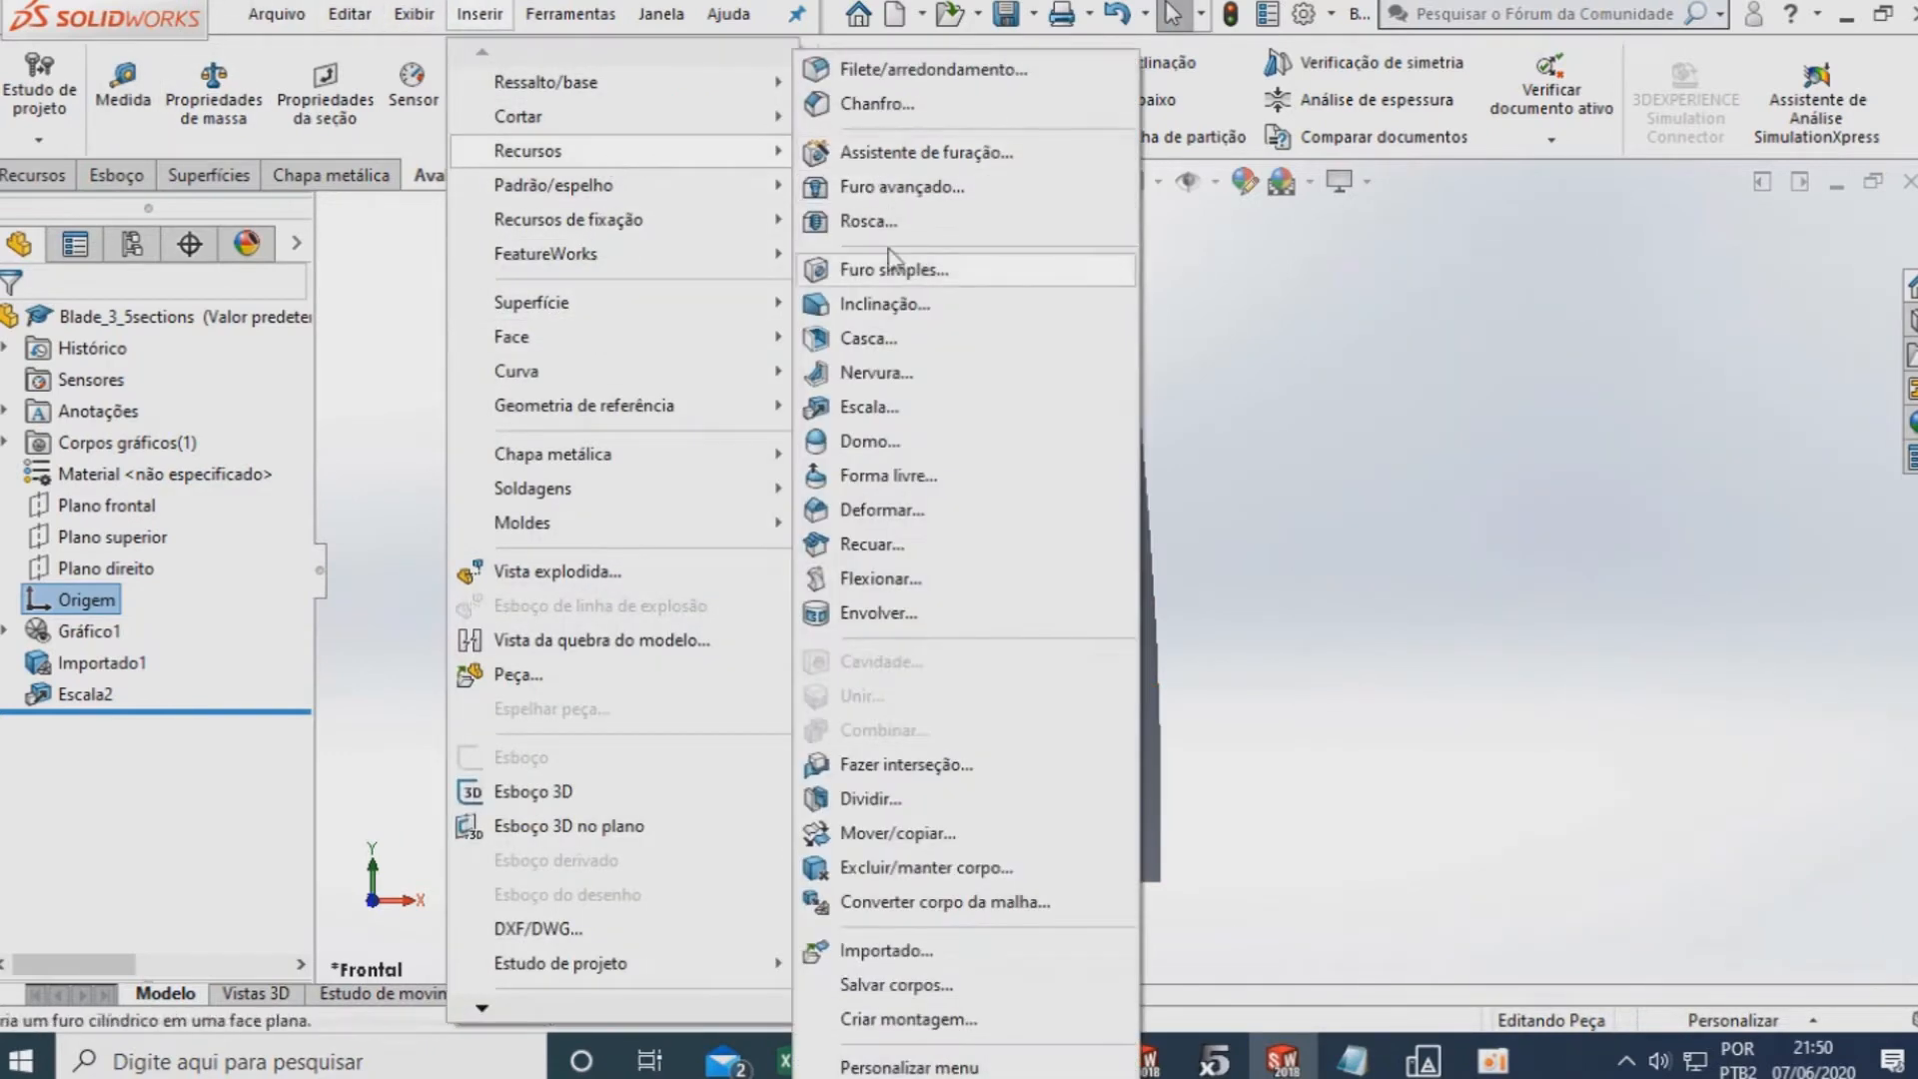
left_click(877, 829)
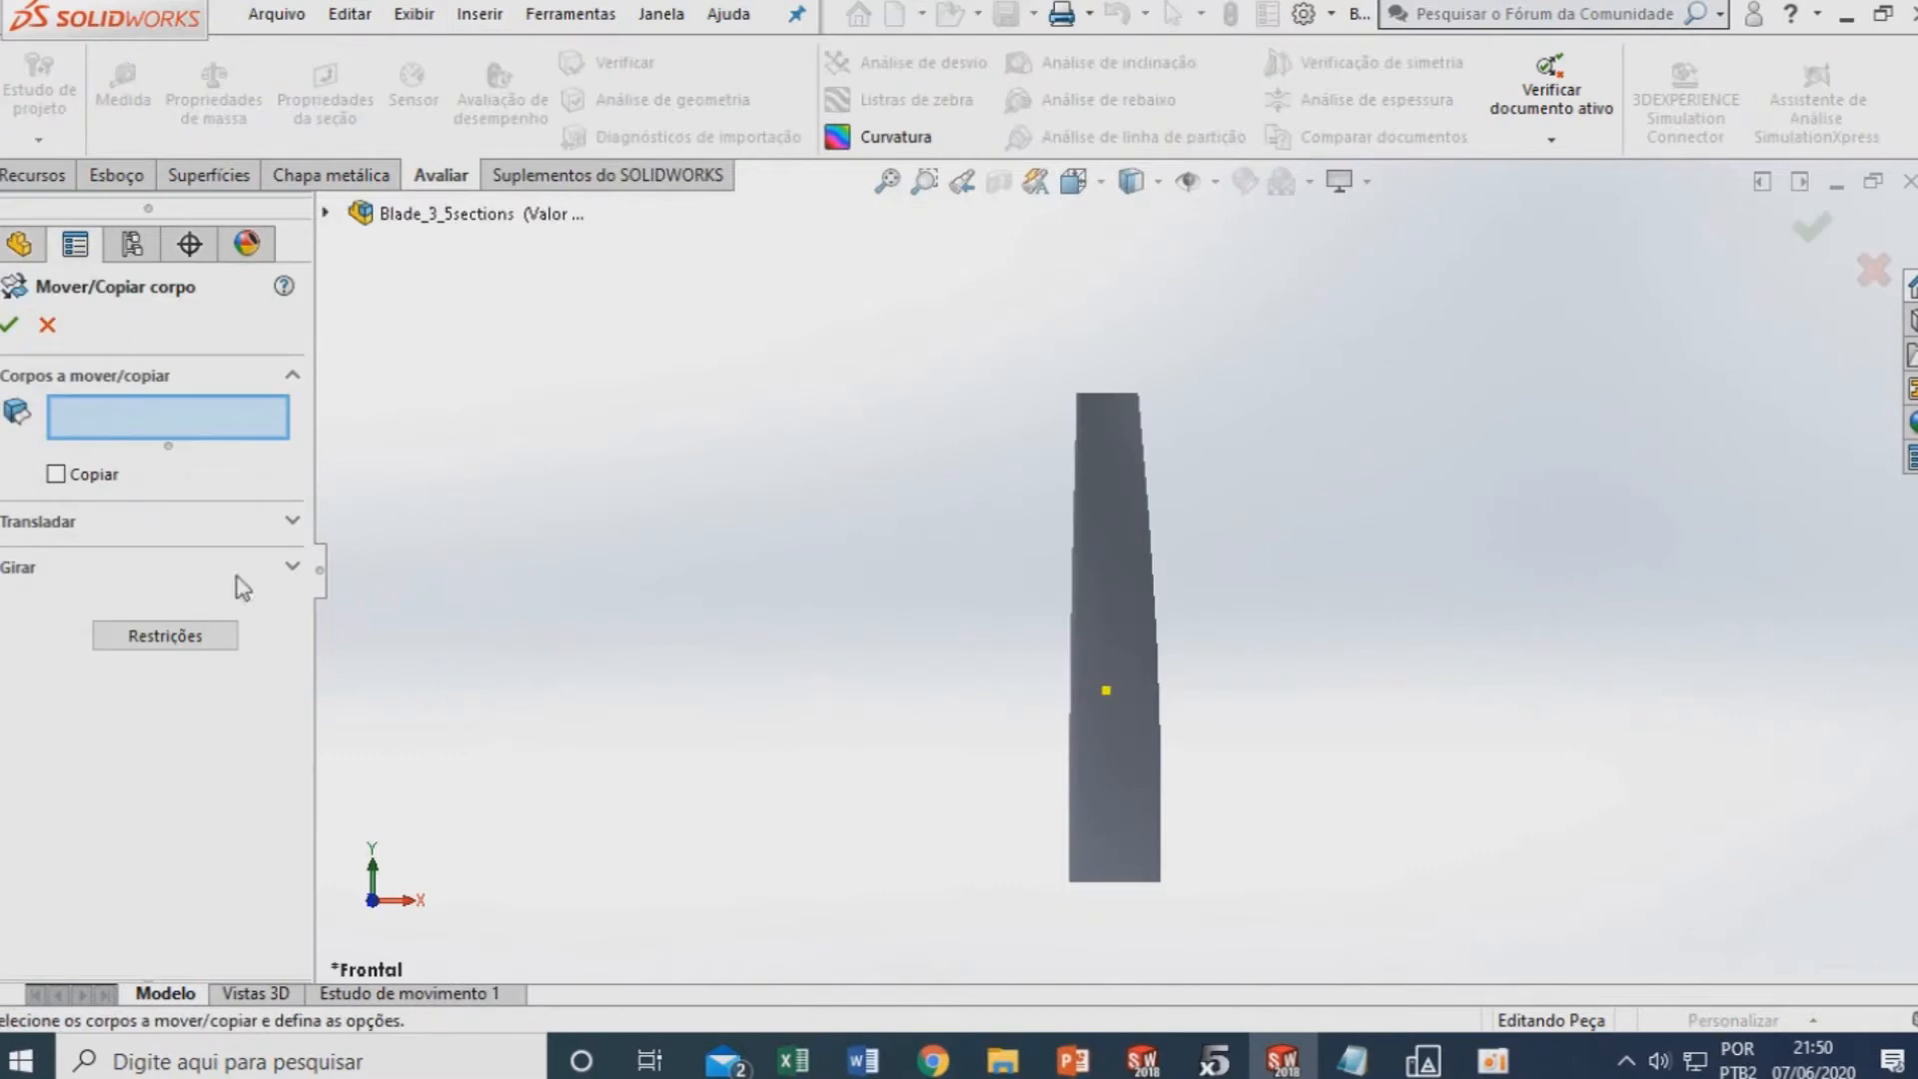
left_click(1005, 587)
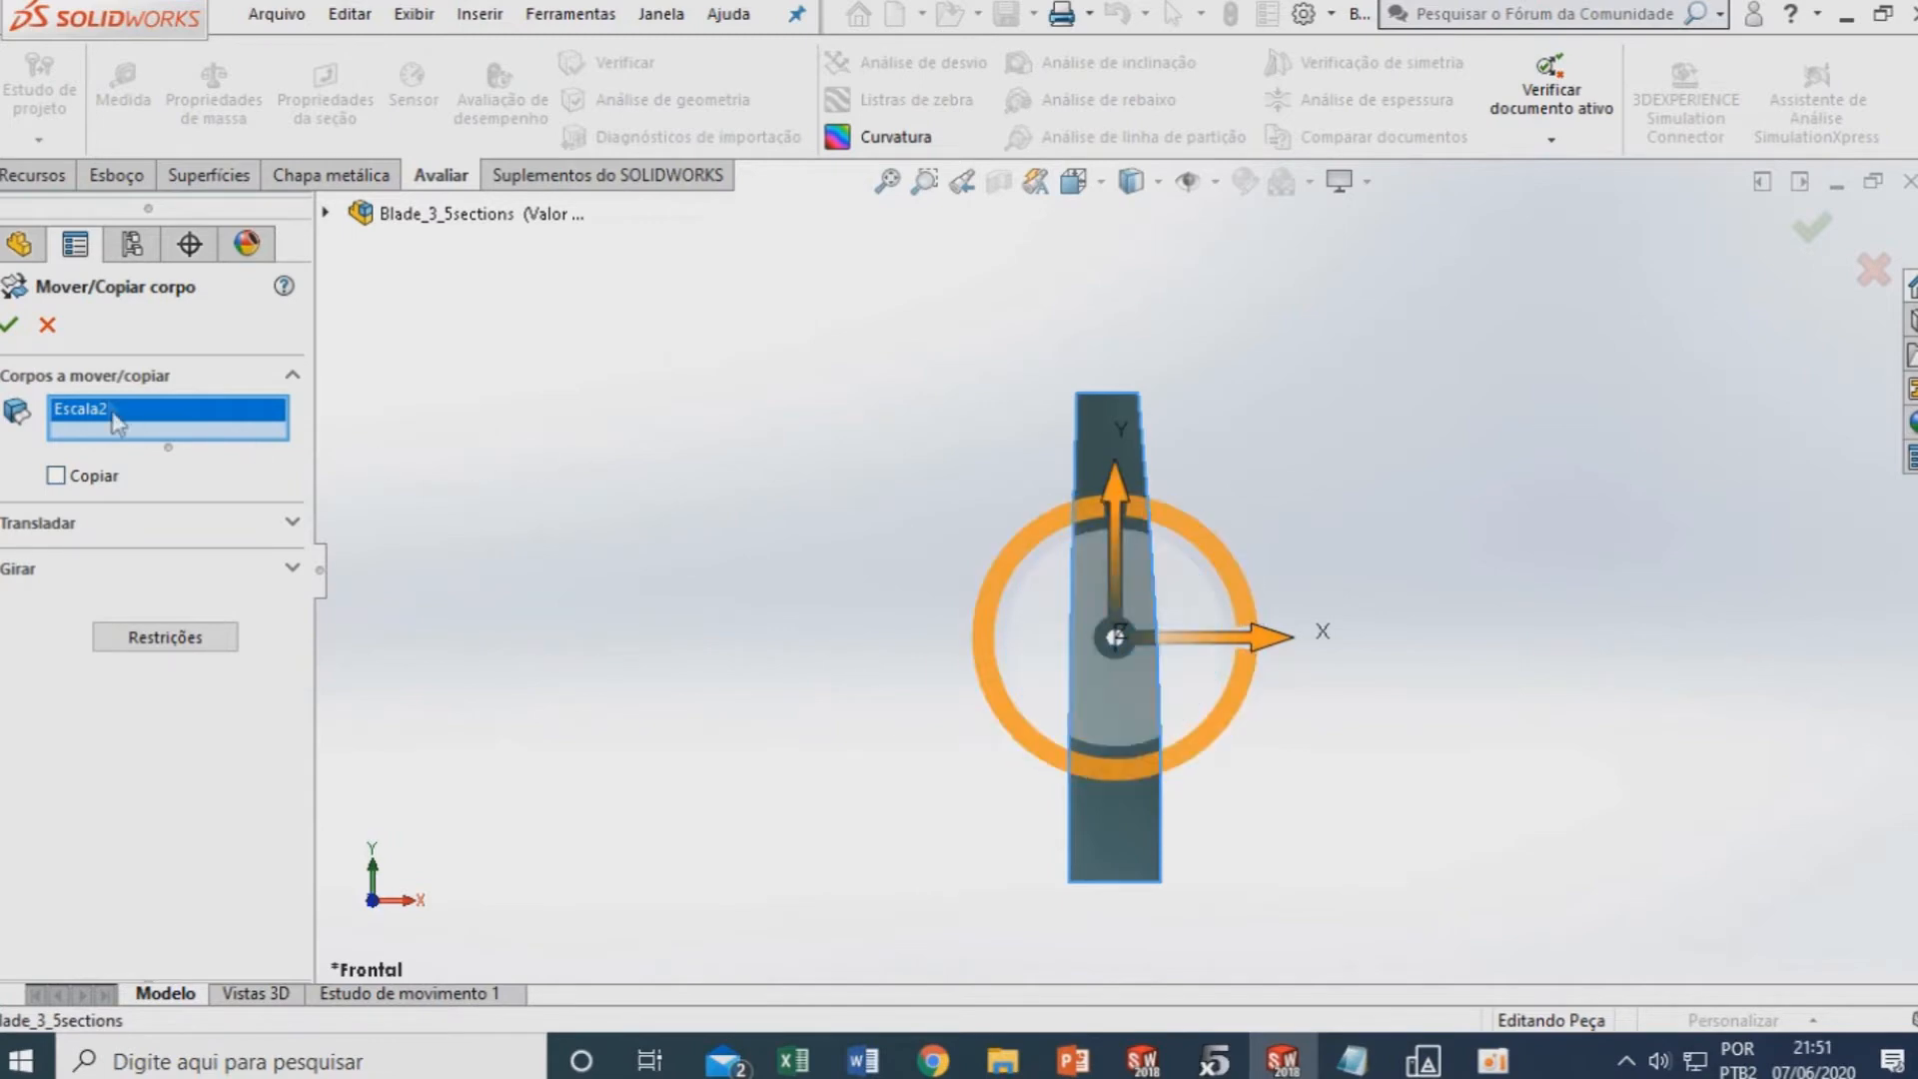
left_click_drag(1116, 454, 1123, 404)
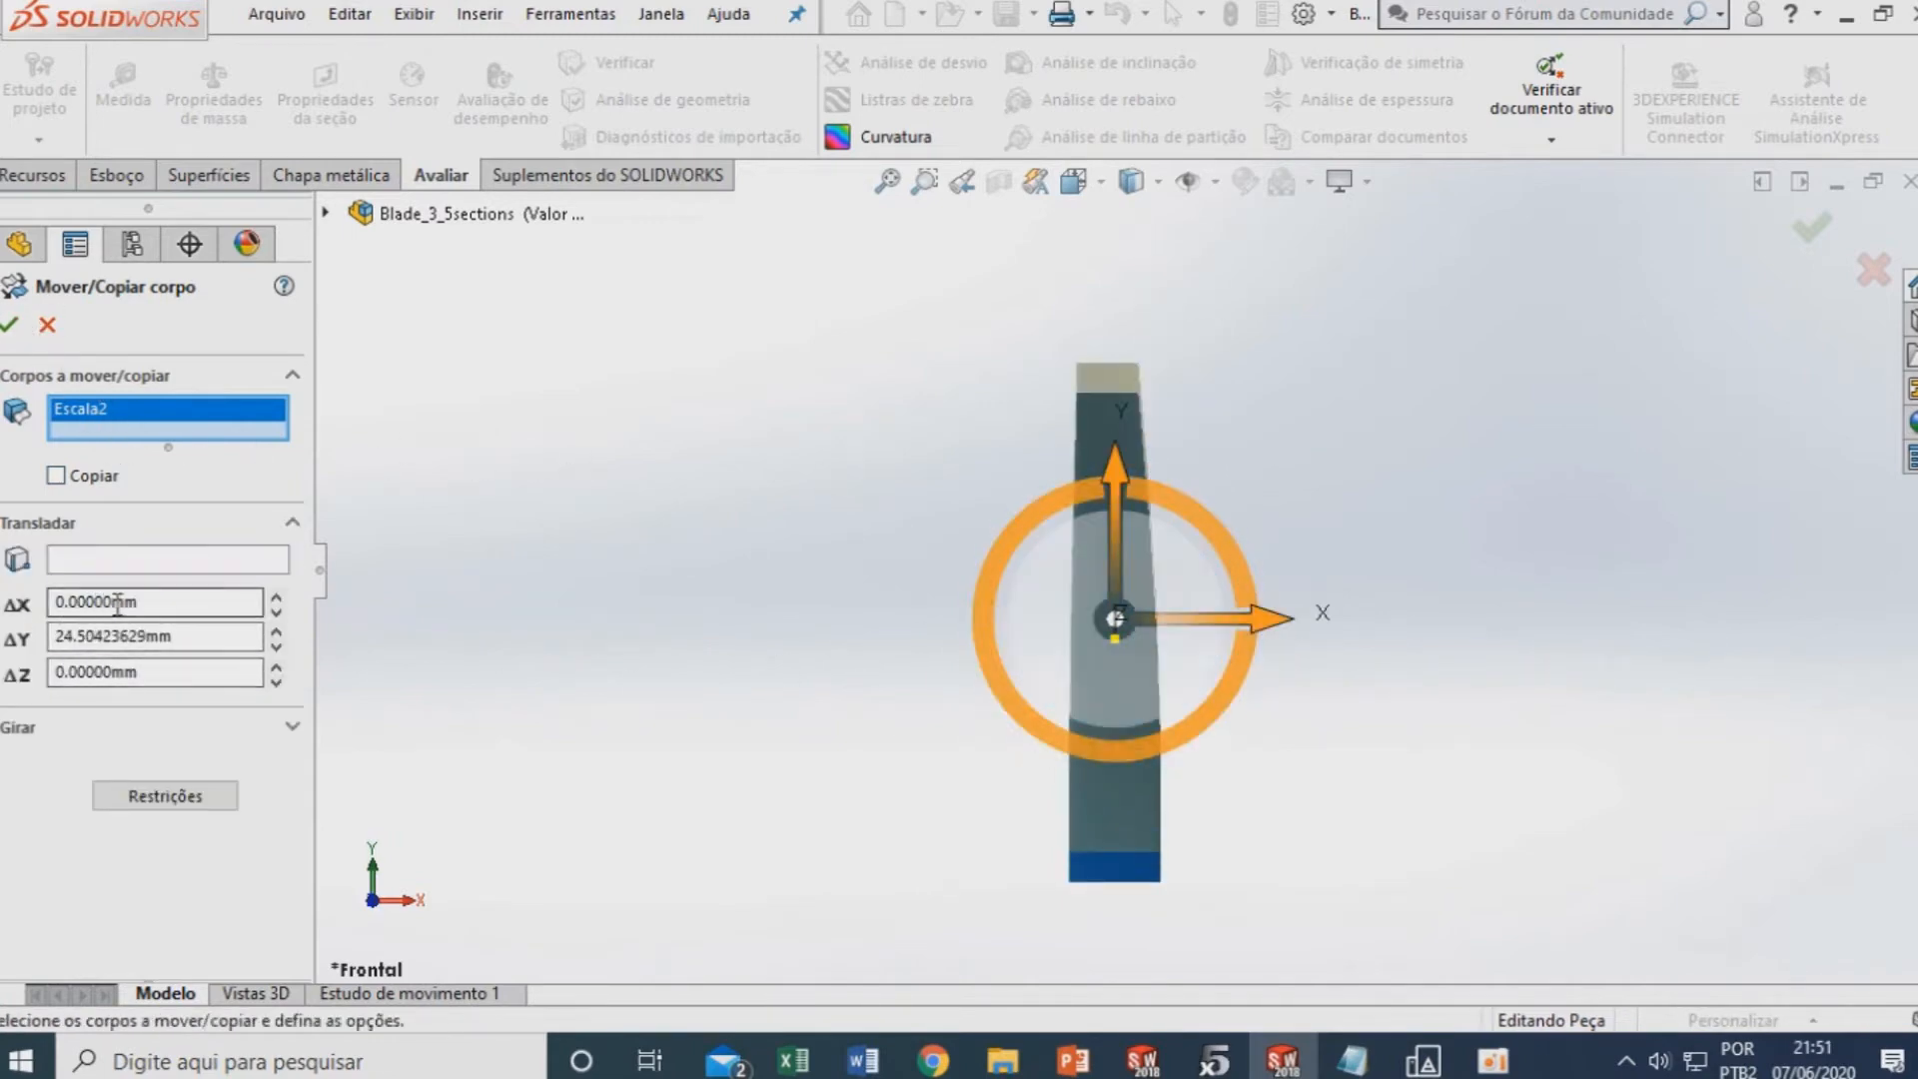
left_click(163, 600)
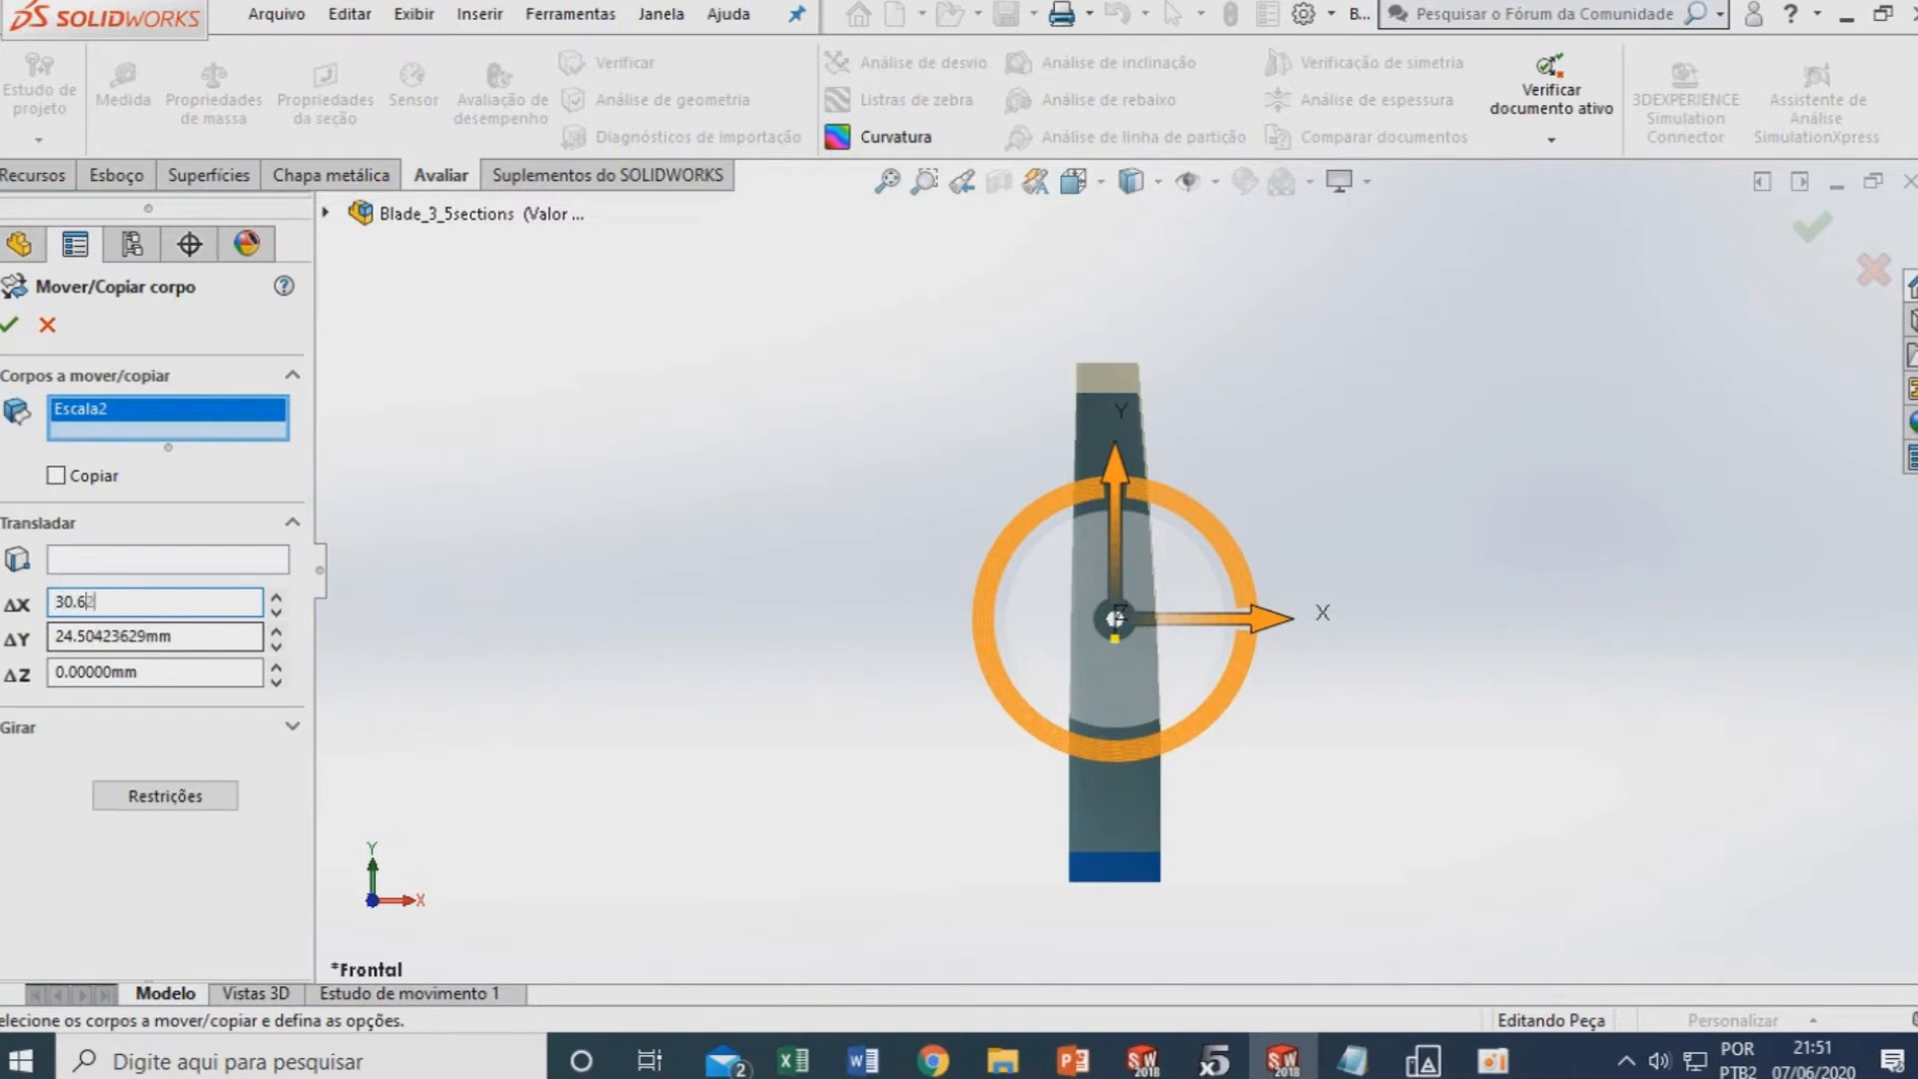
key("Tab")
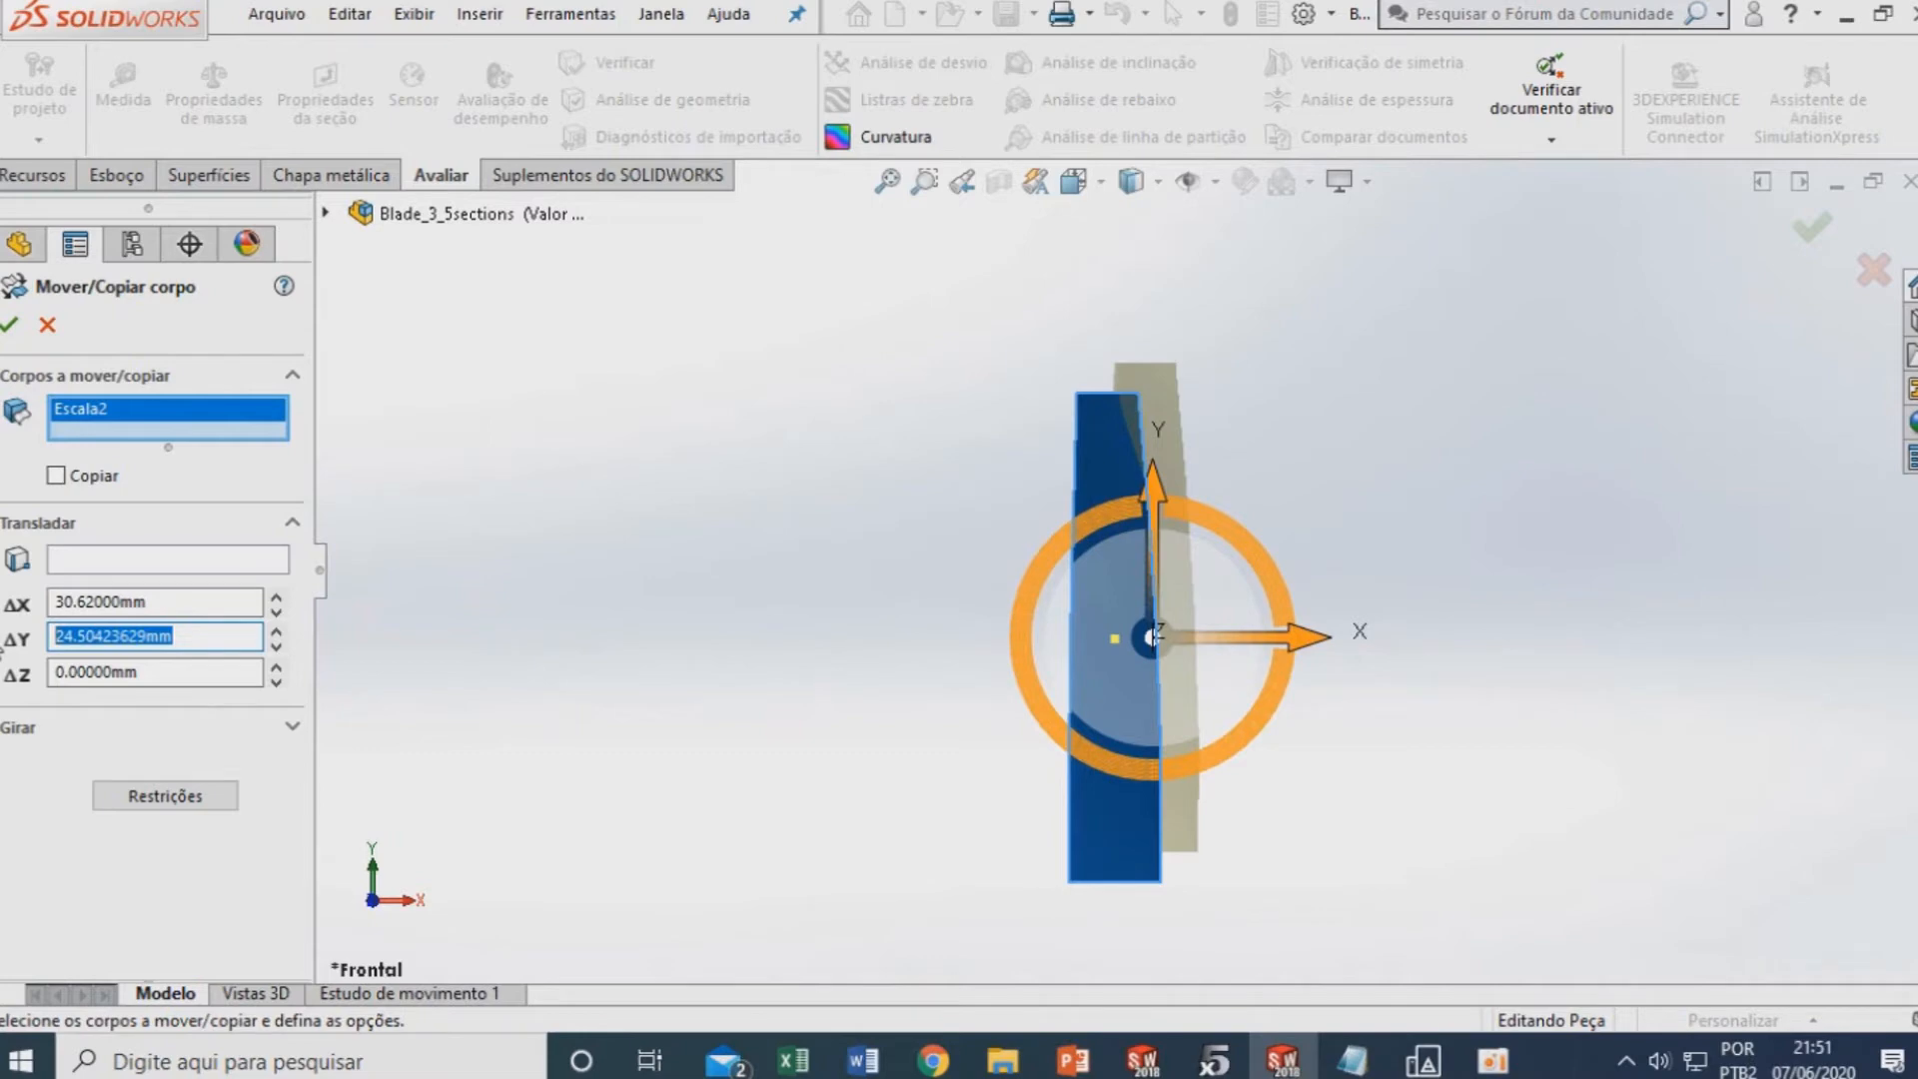
type("156.92")
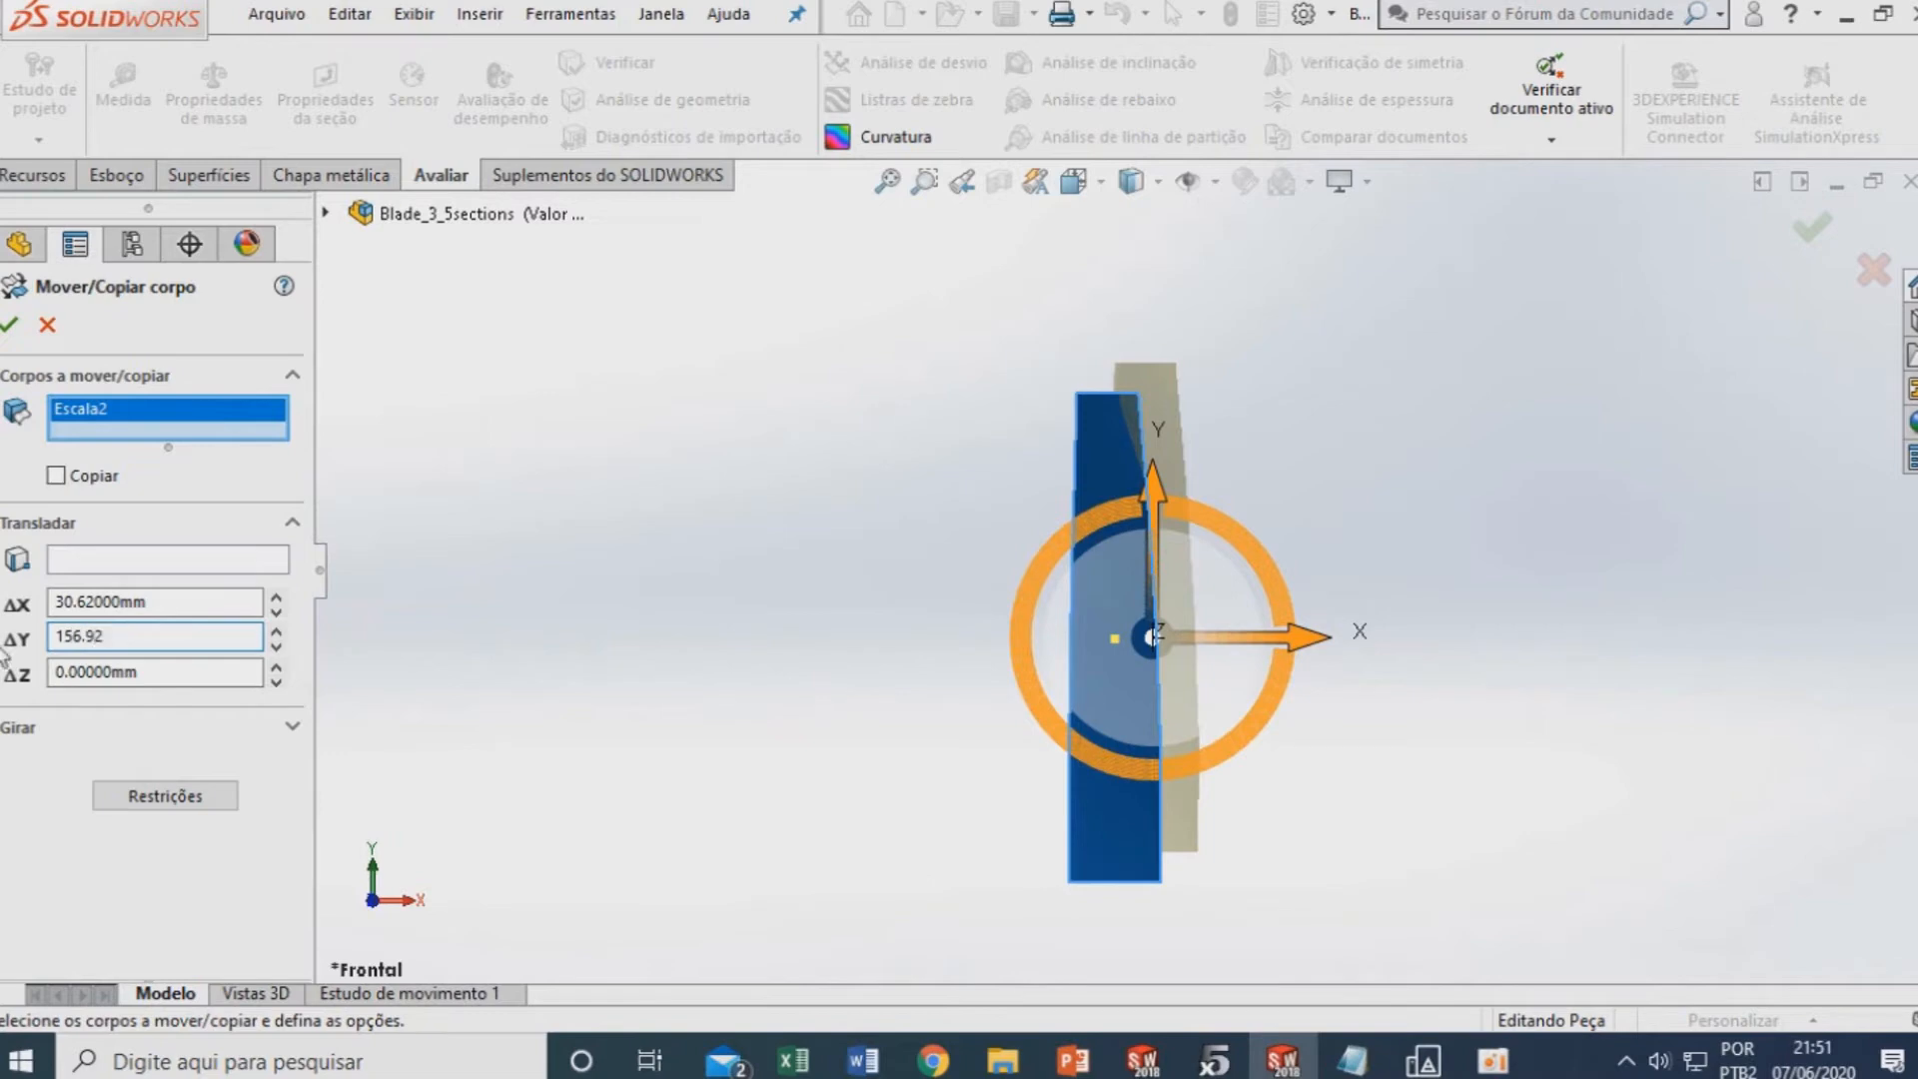
key("Tab")
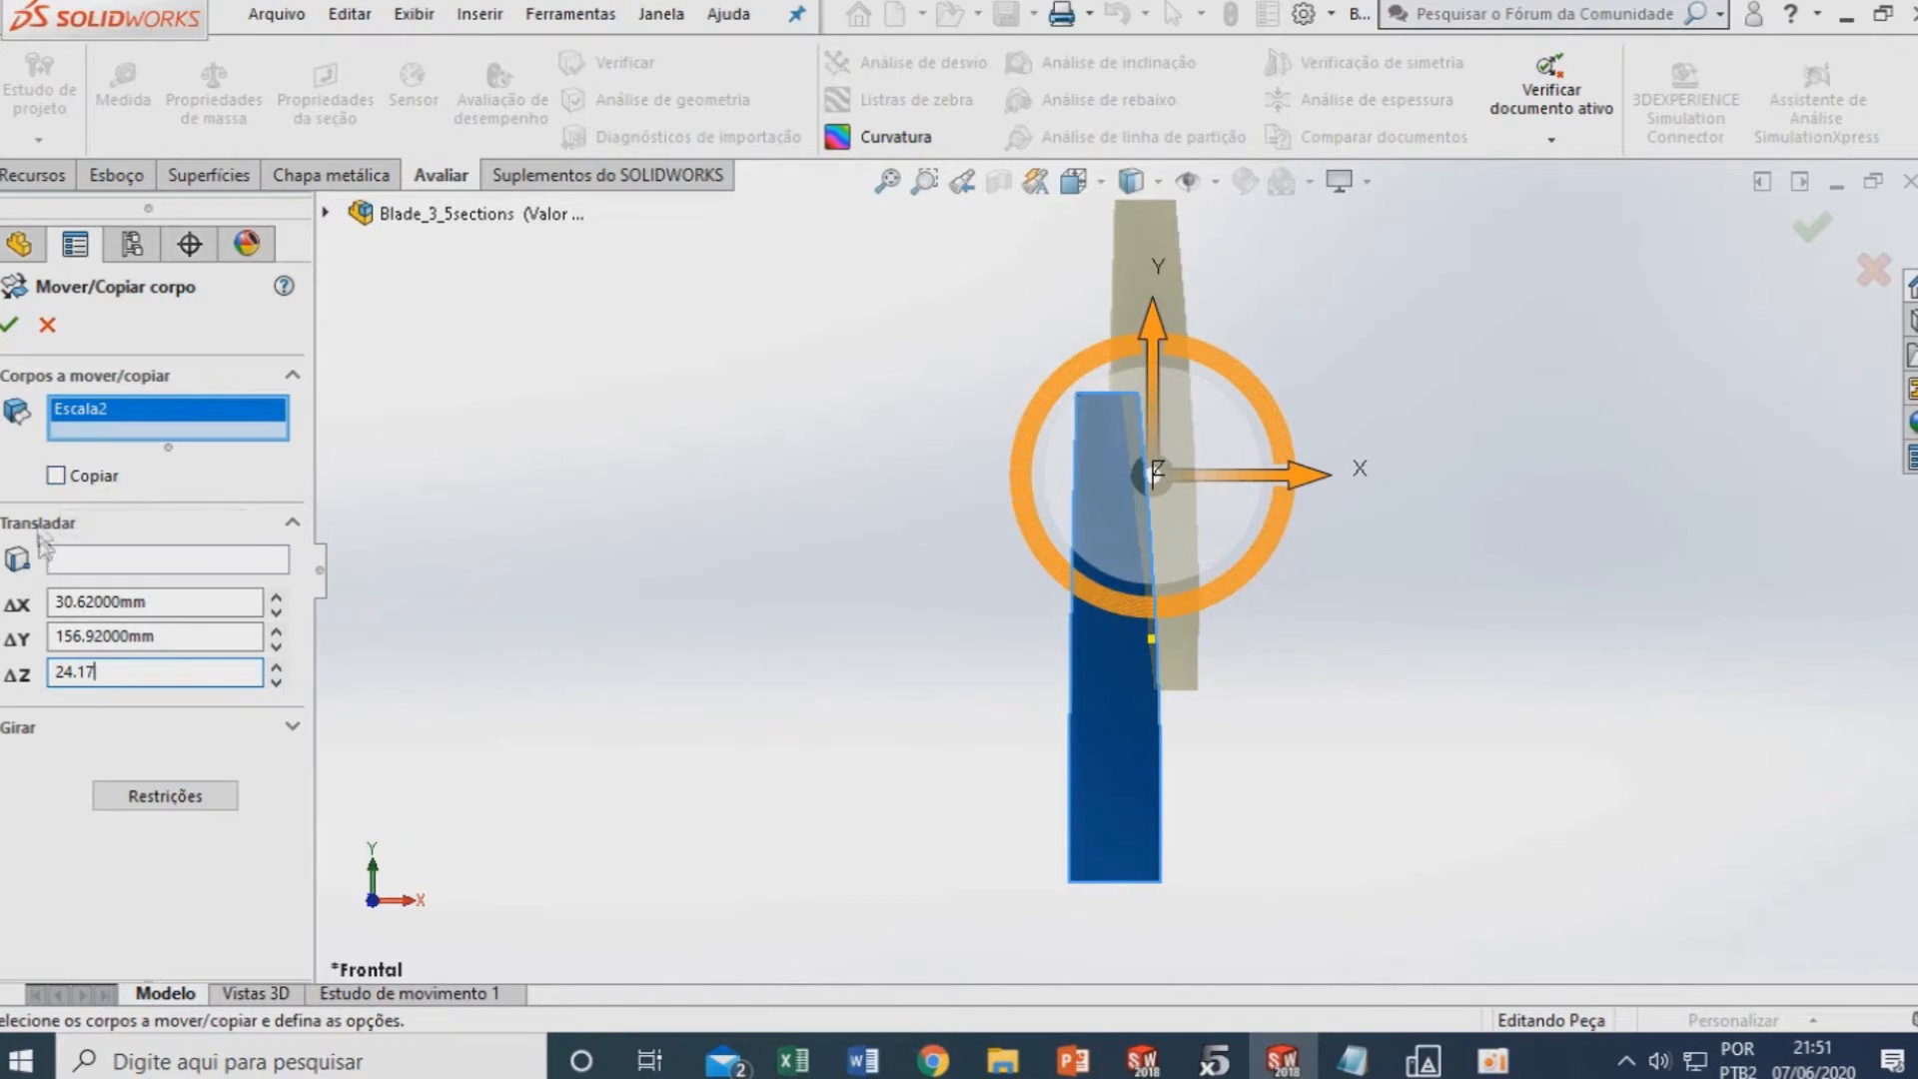
left_click(10, 323)
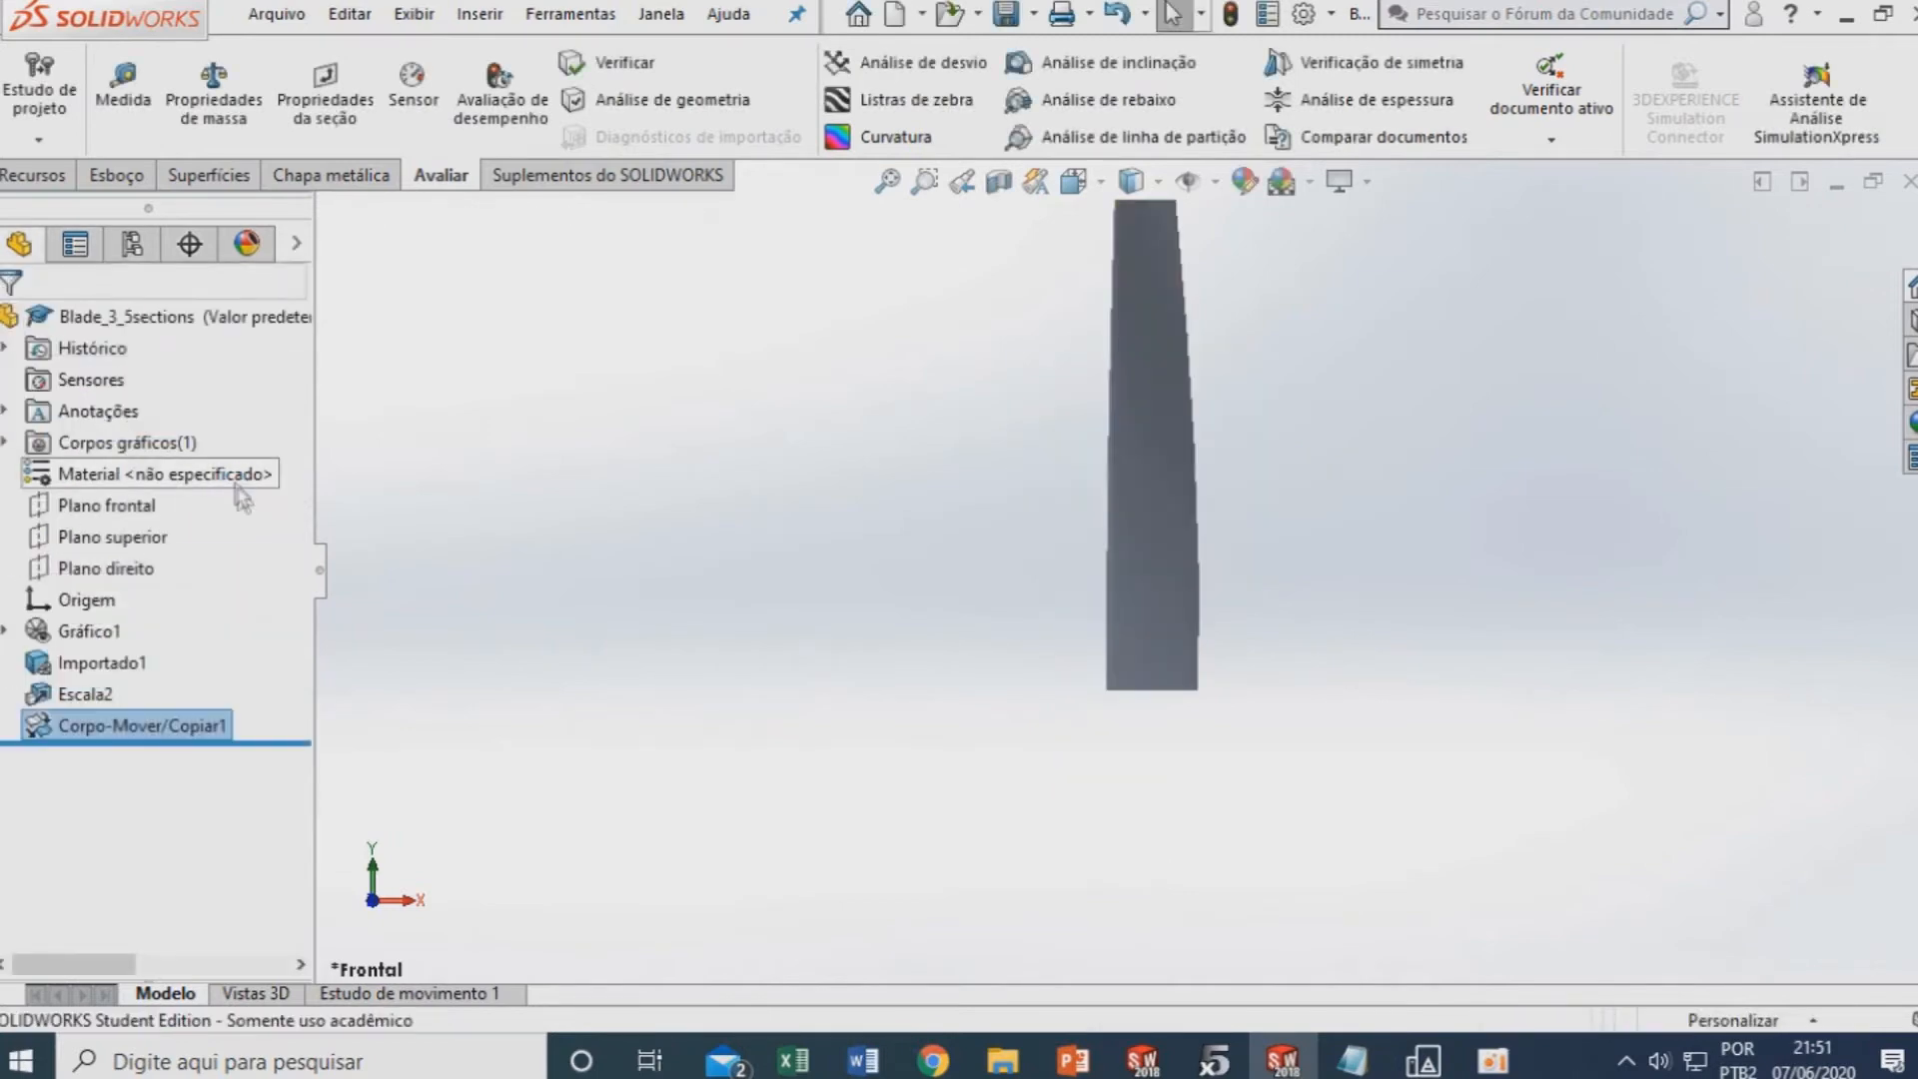
Check the position of the moved blade's base corner against the origin and inspect the blade body
left_click(93, 604)
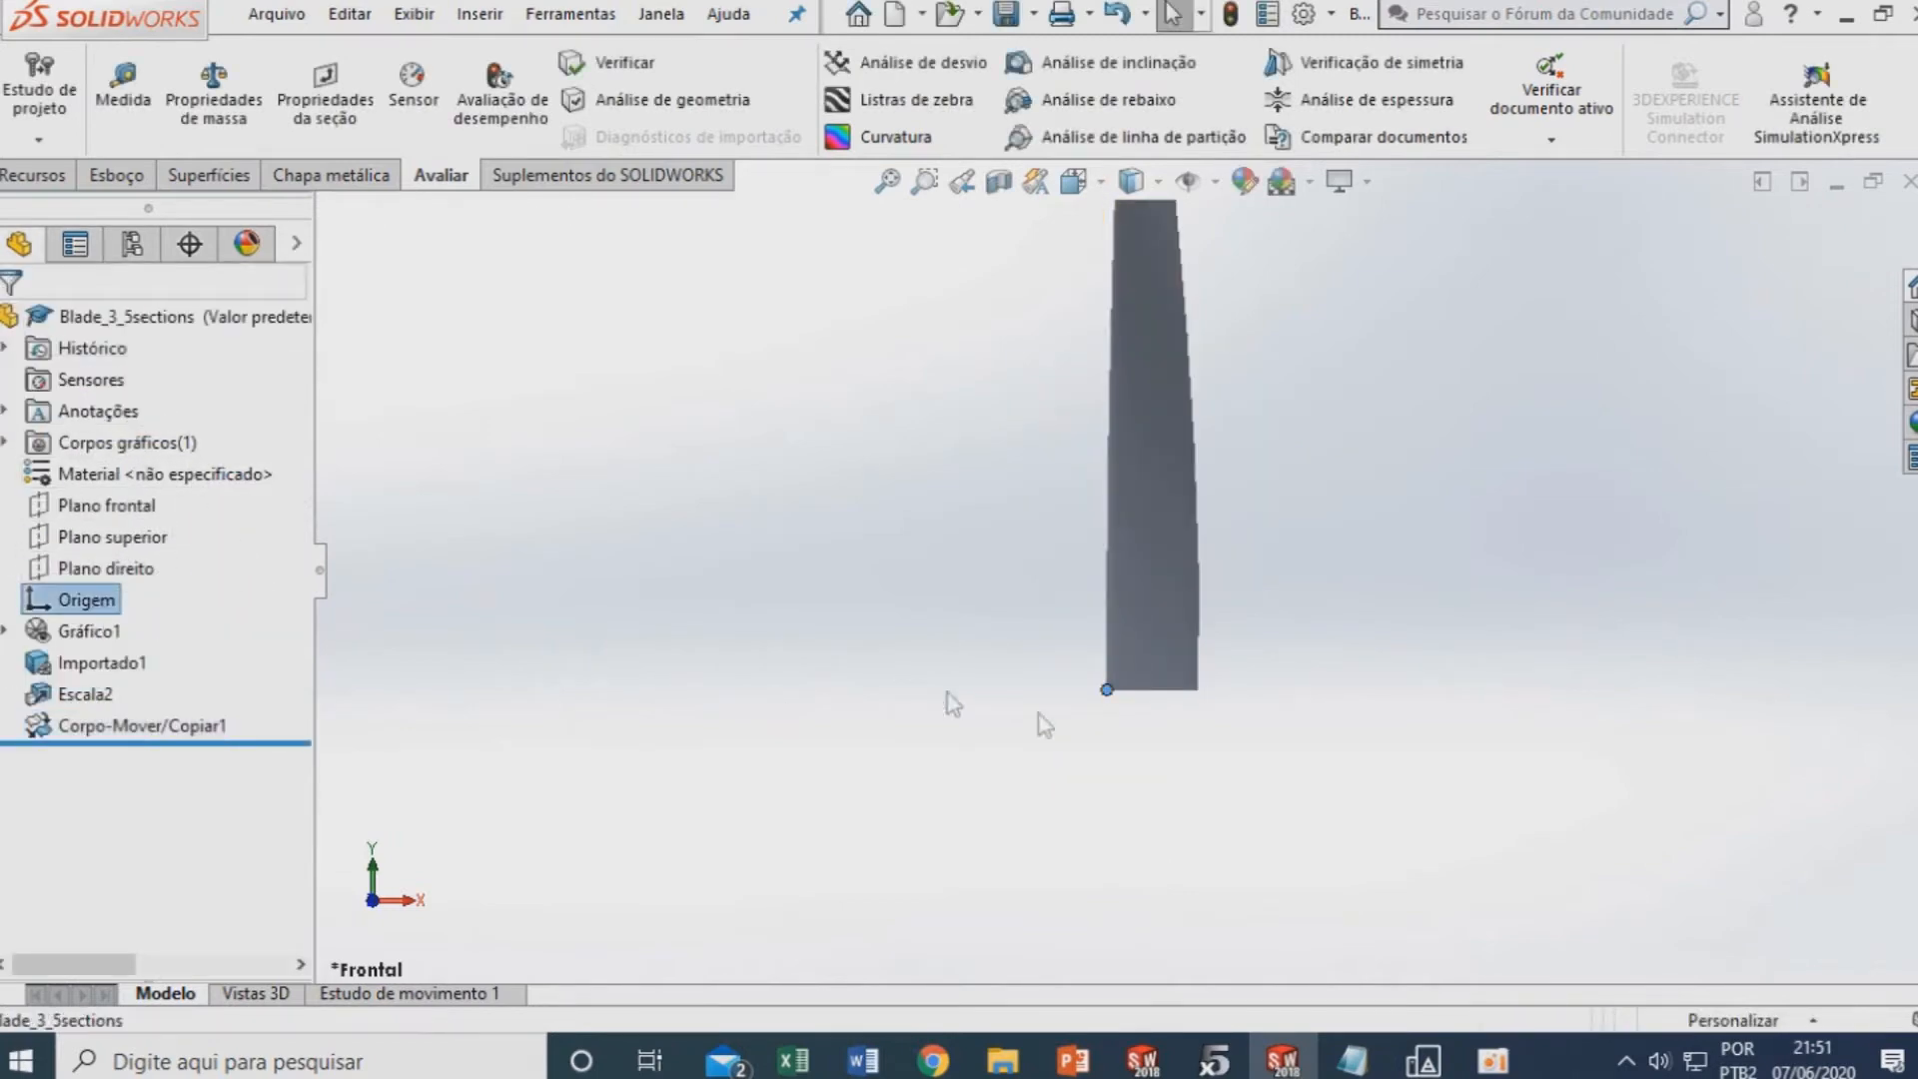
scroll(849, 470, "down", 5)
scroll(959, 488, "up", 8)
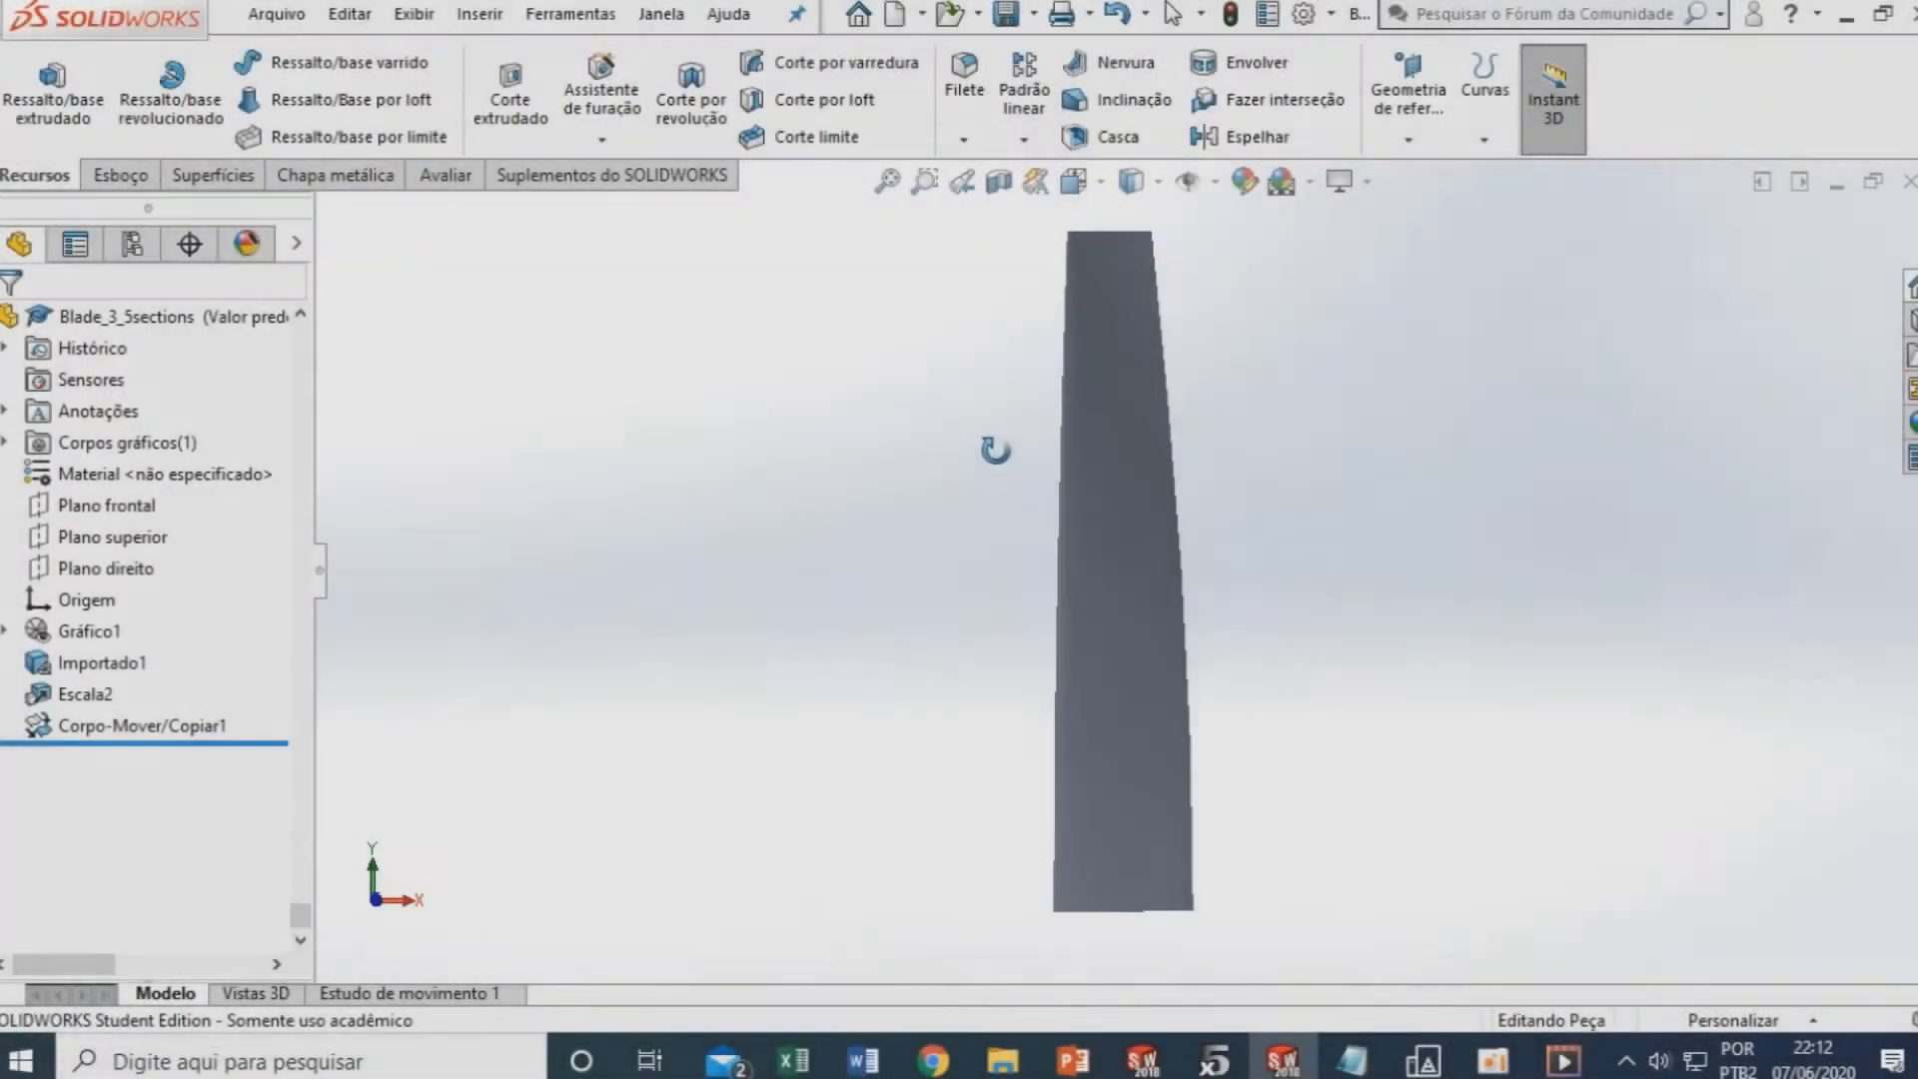
middle_click_drag(993, 445, 1070, 824)
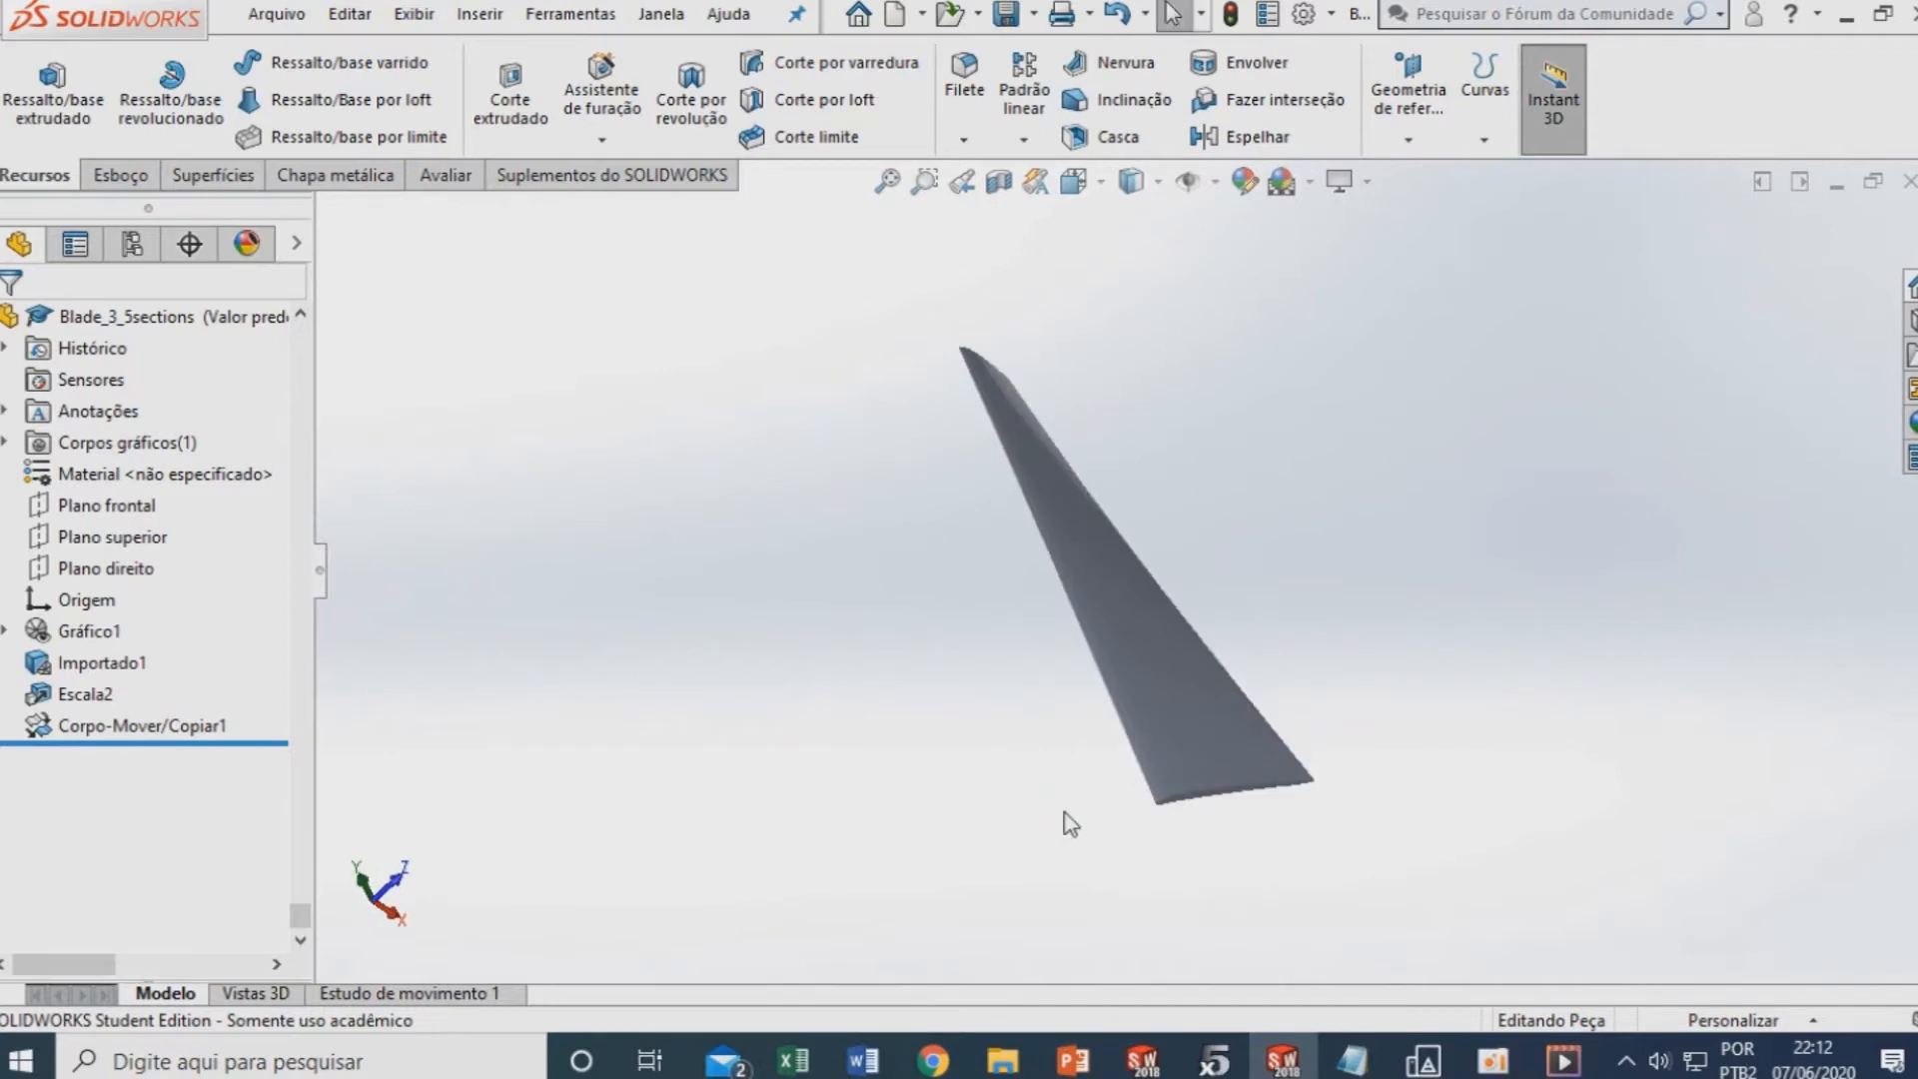
Start a 3D sketch and convert the blade's two long side edges into sketch entities
key("ctrl+1")
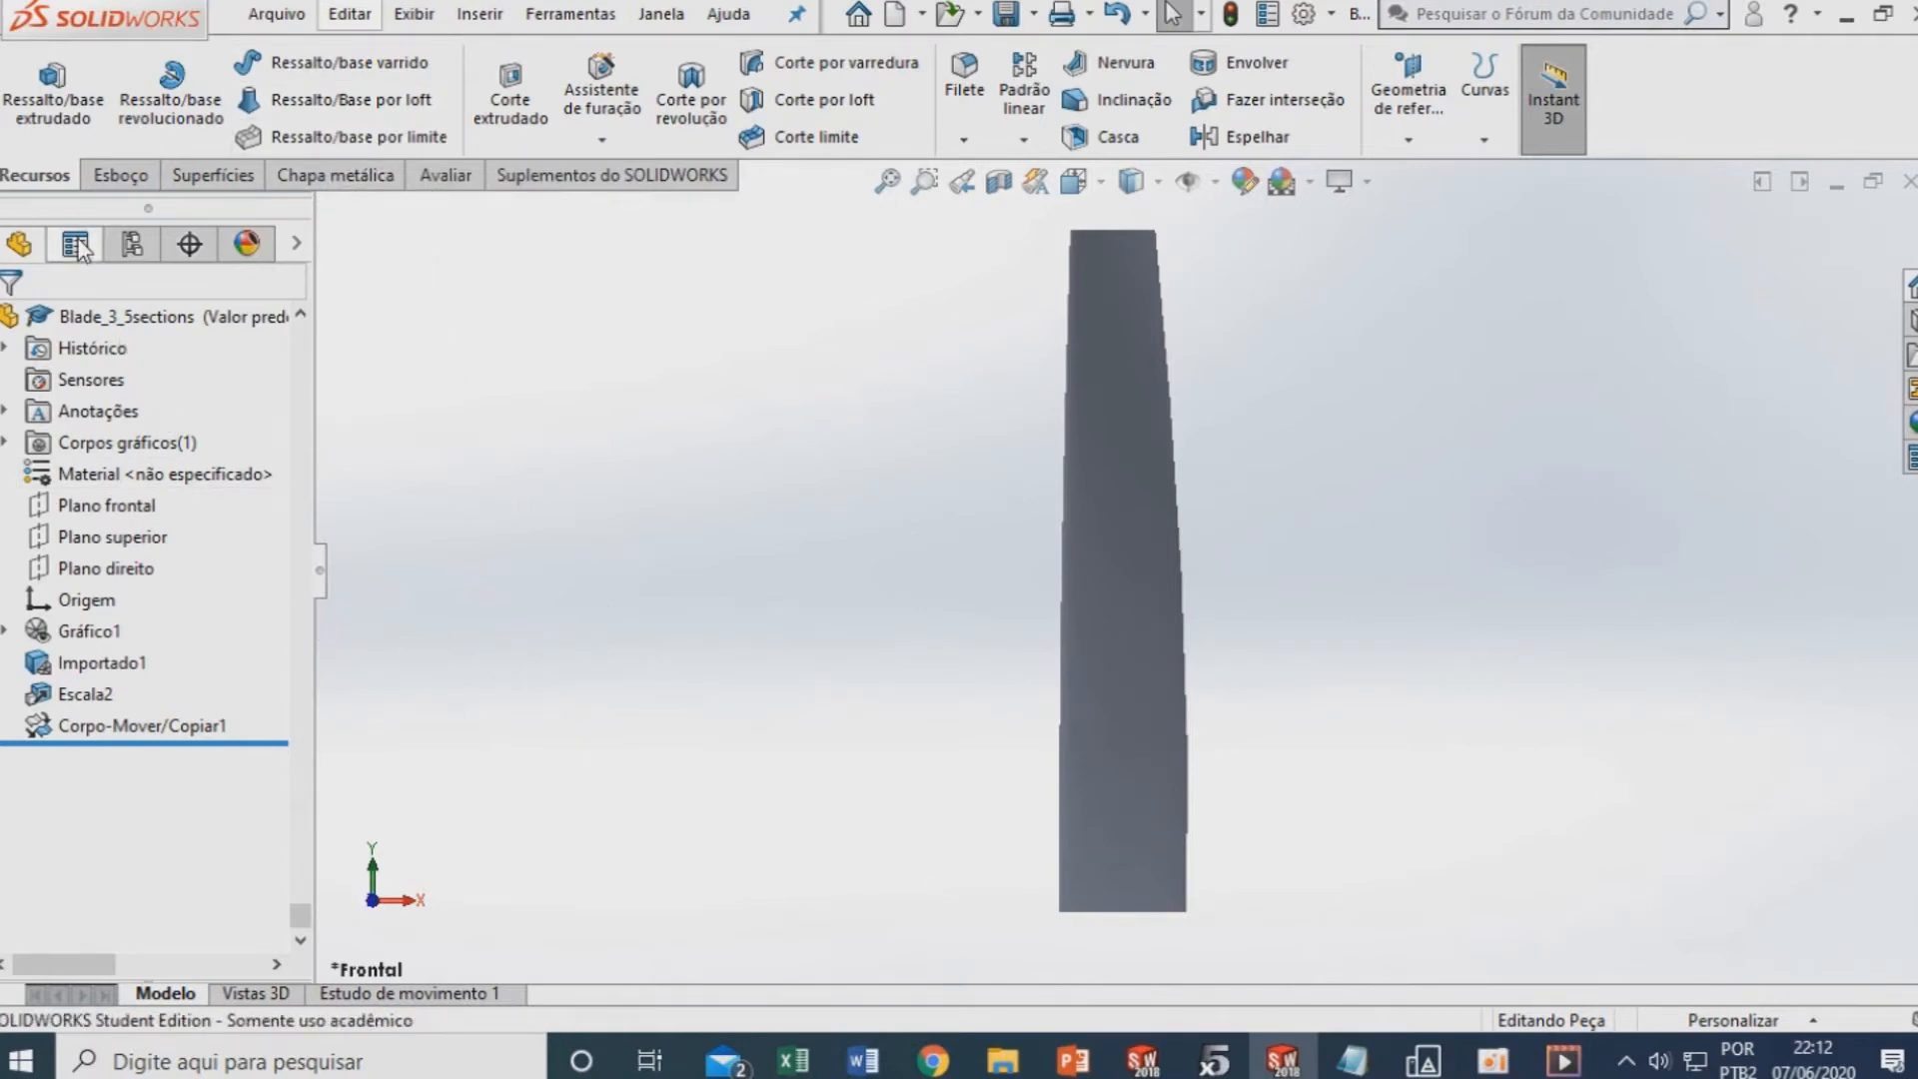
left_click(138, 180)
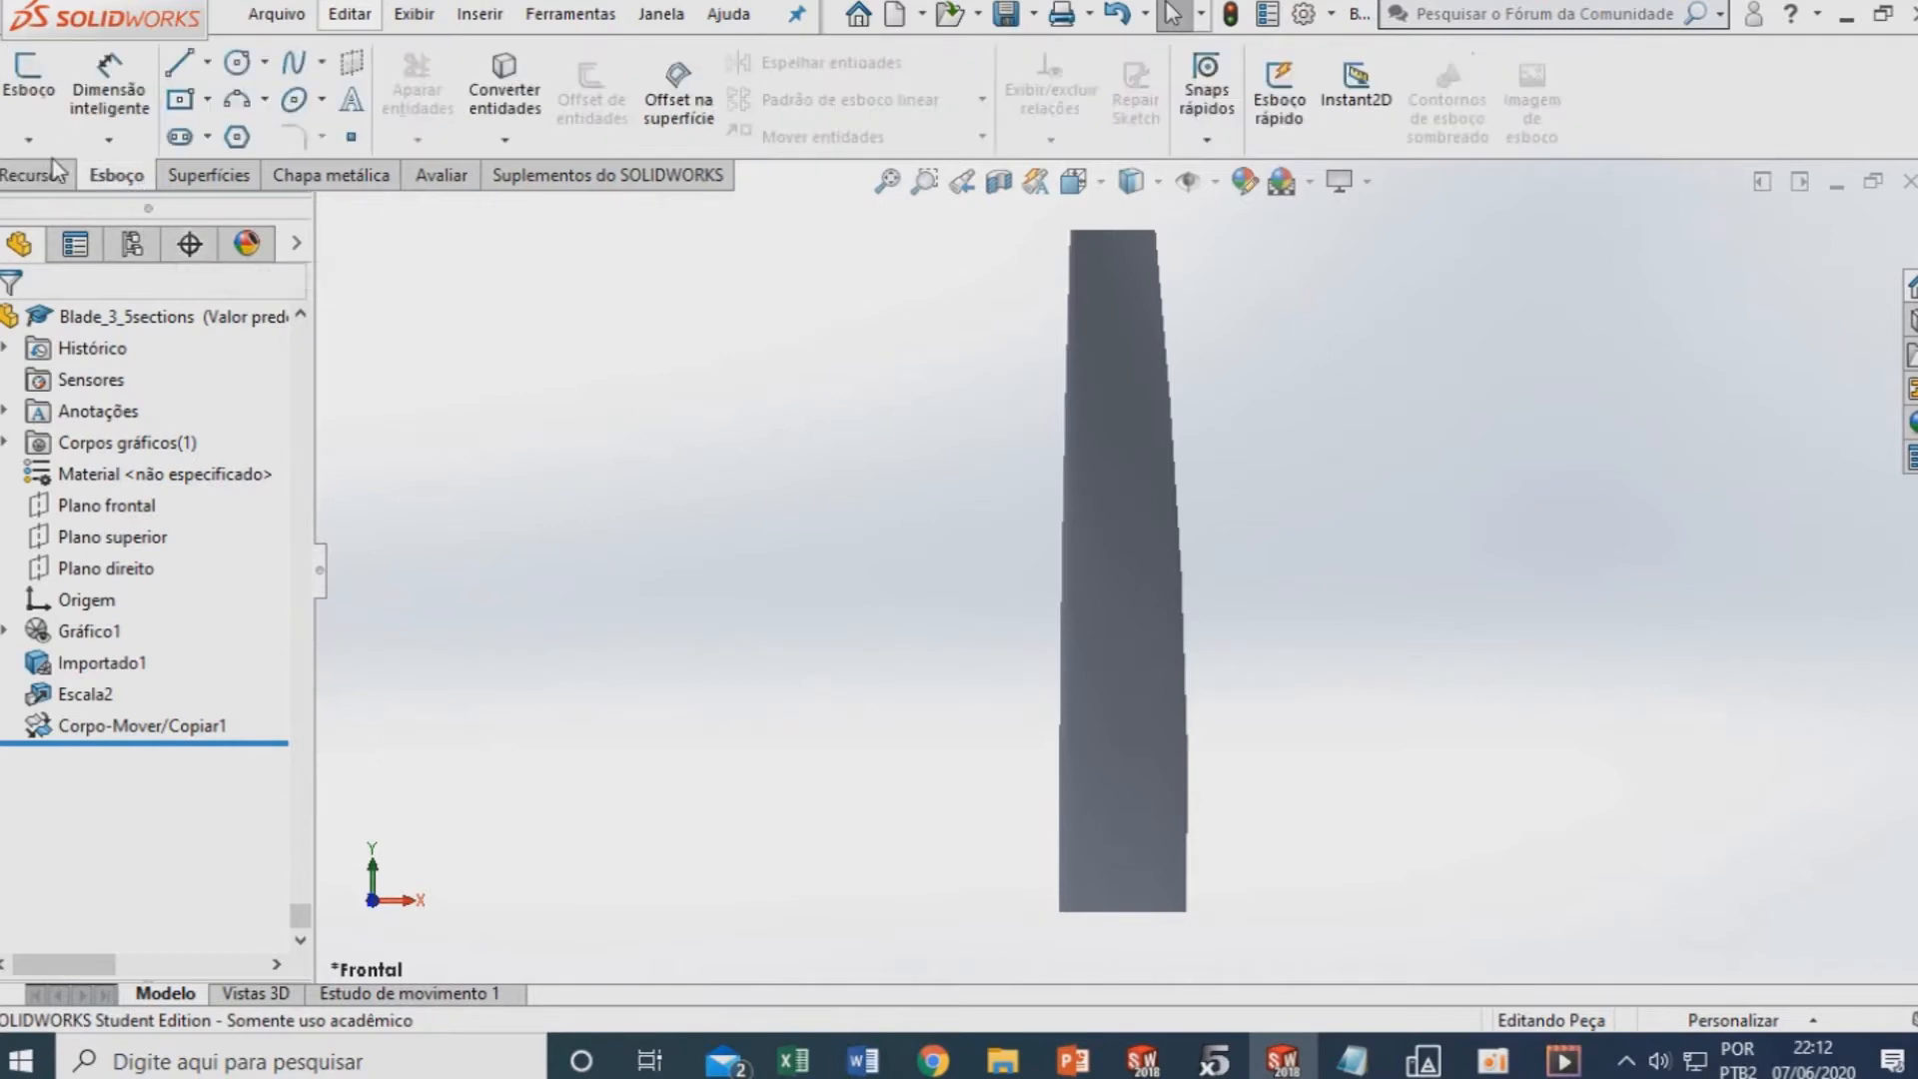
left_click(28, 139)
left_click(59, 188)
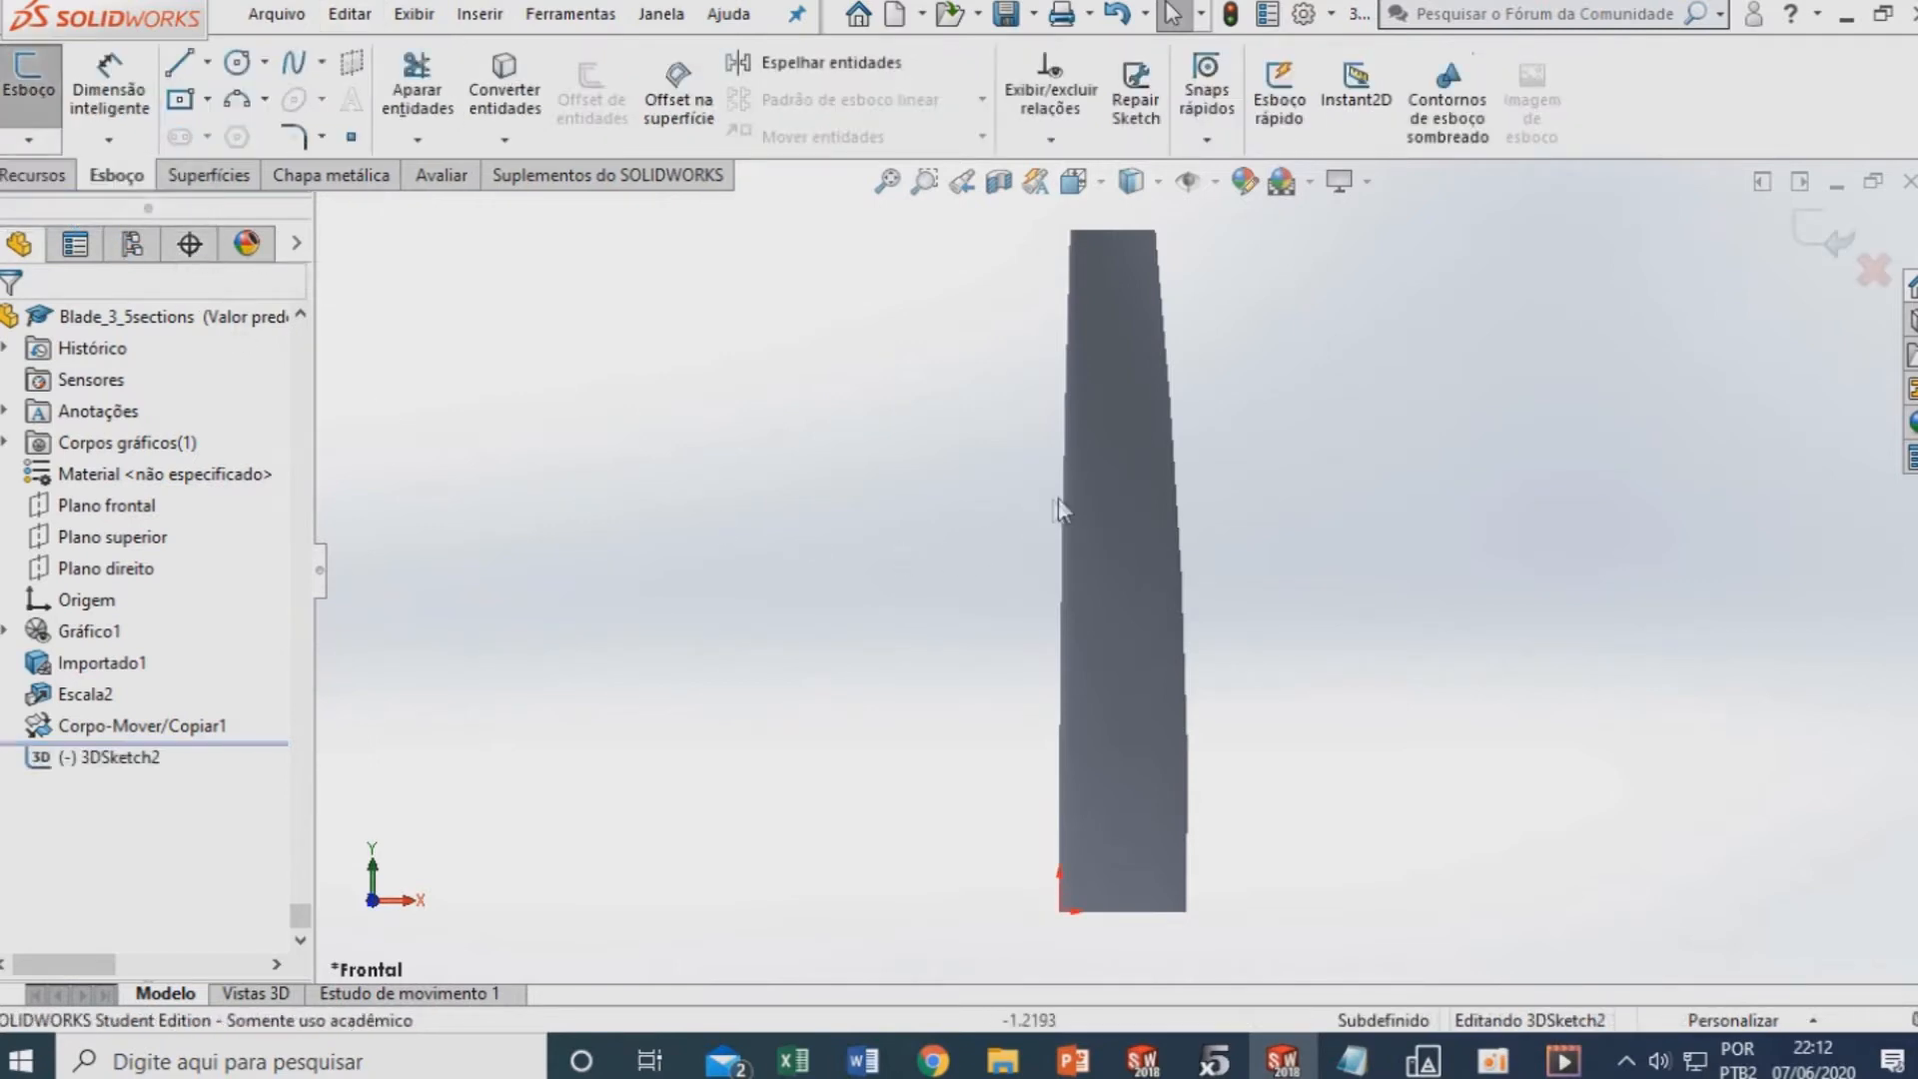
middle_click_drag(998, 629, 1147, 650)
scroll(1128, 639, "down", 3)
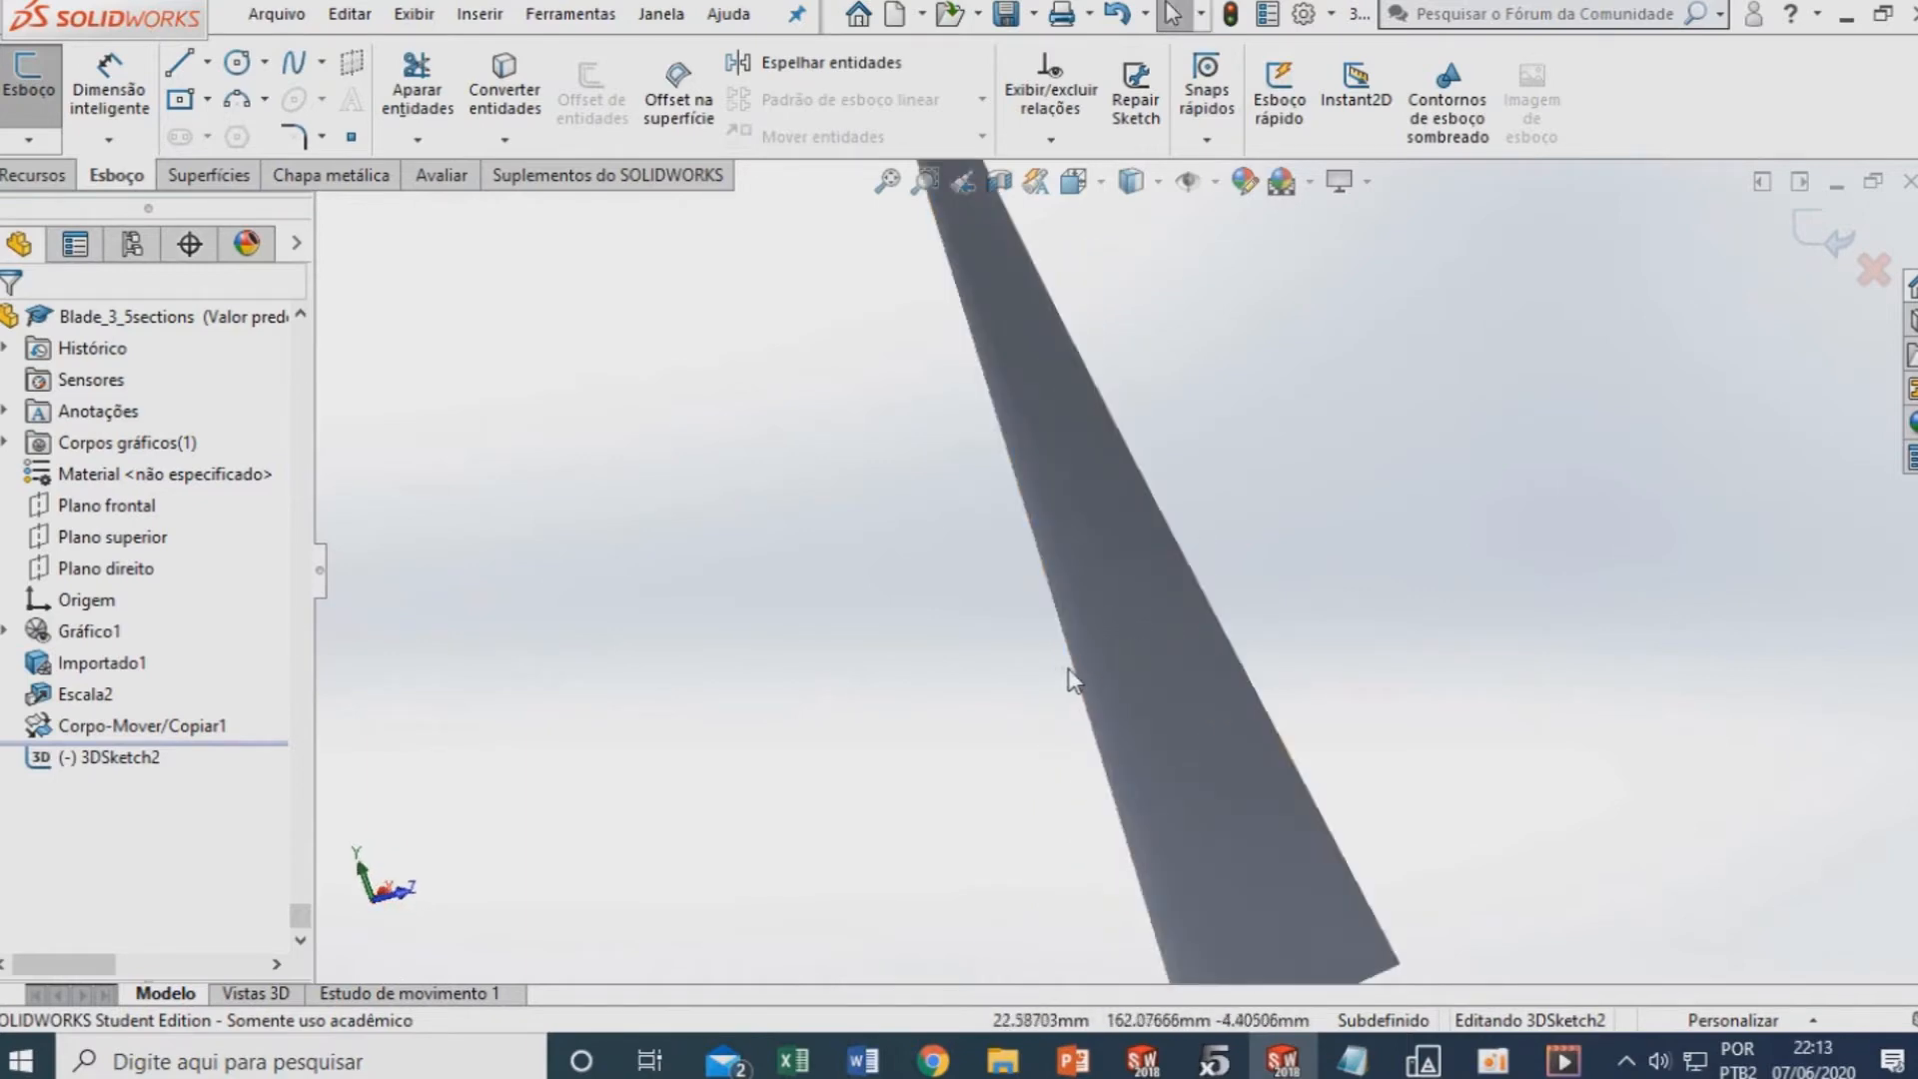
left_click(1238, 659)
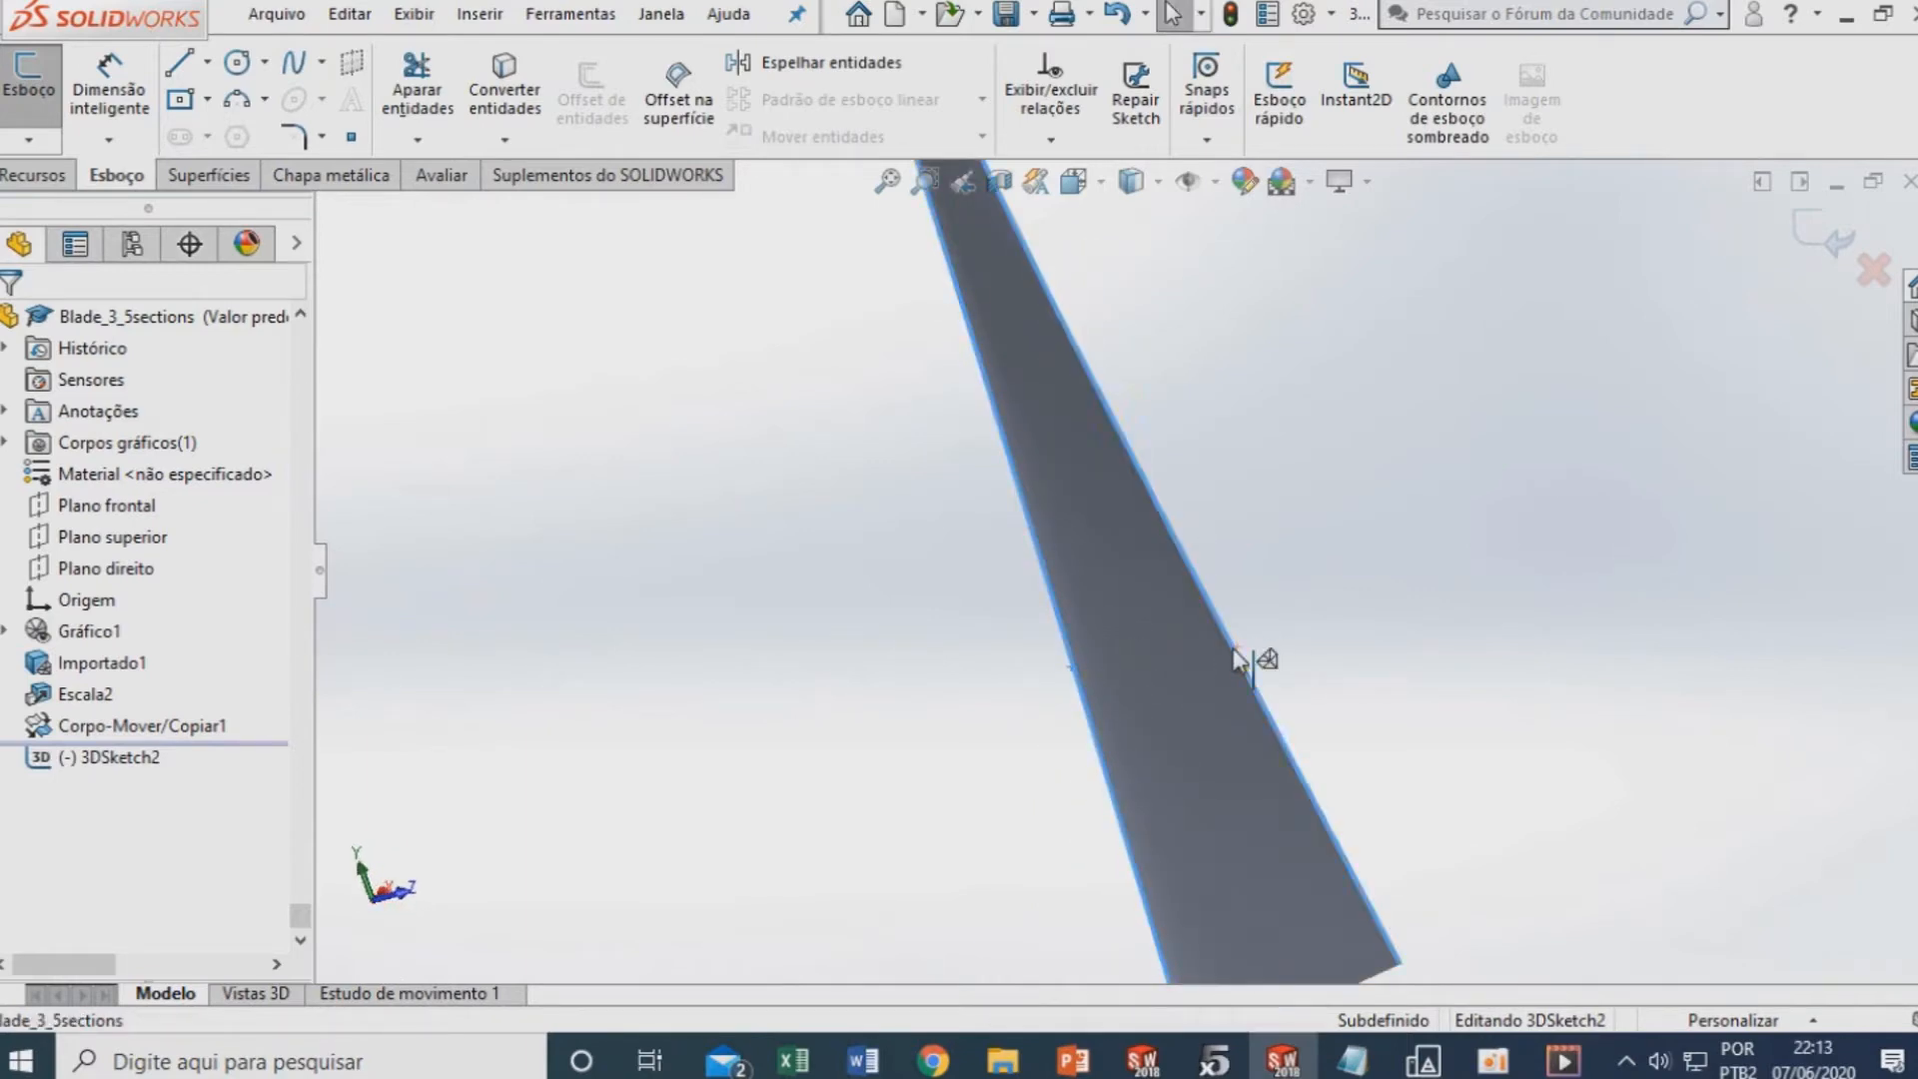
left_click(518, 118)
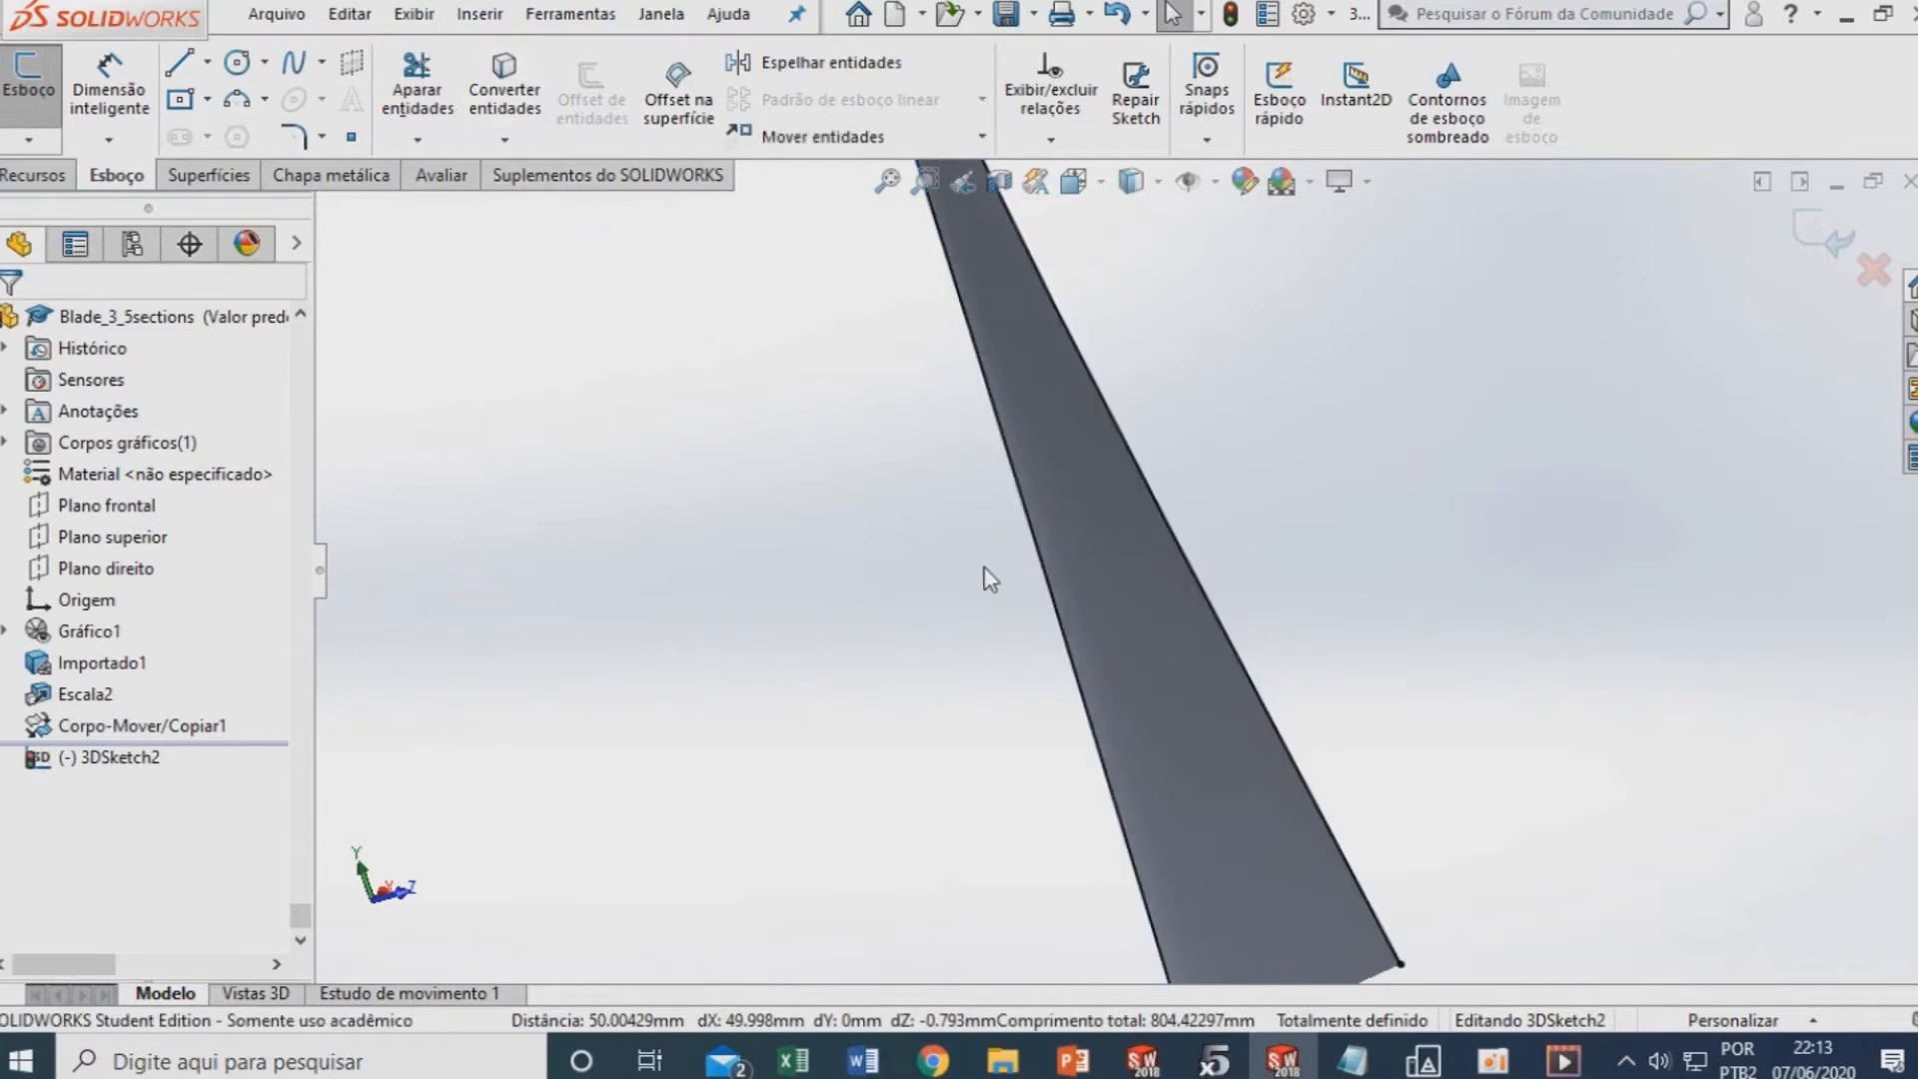
Change both converted edge splines to construction geometry
scroll(1111, 679, "up", 3)
scroll(1045, 347, "down", 3)
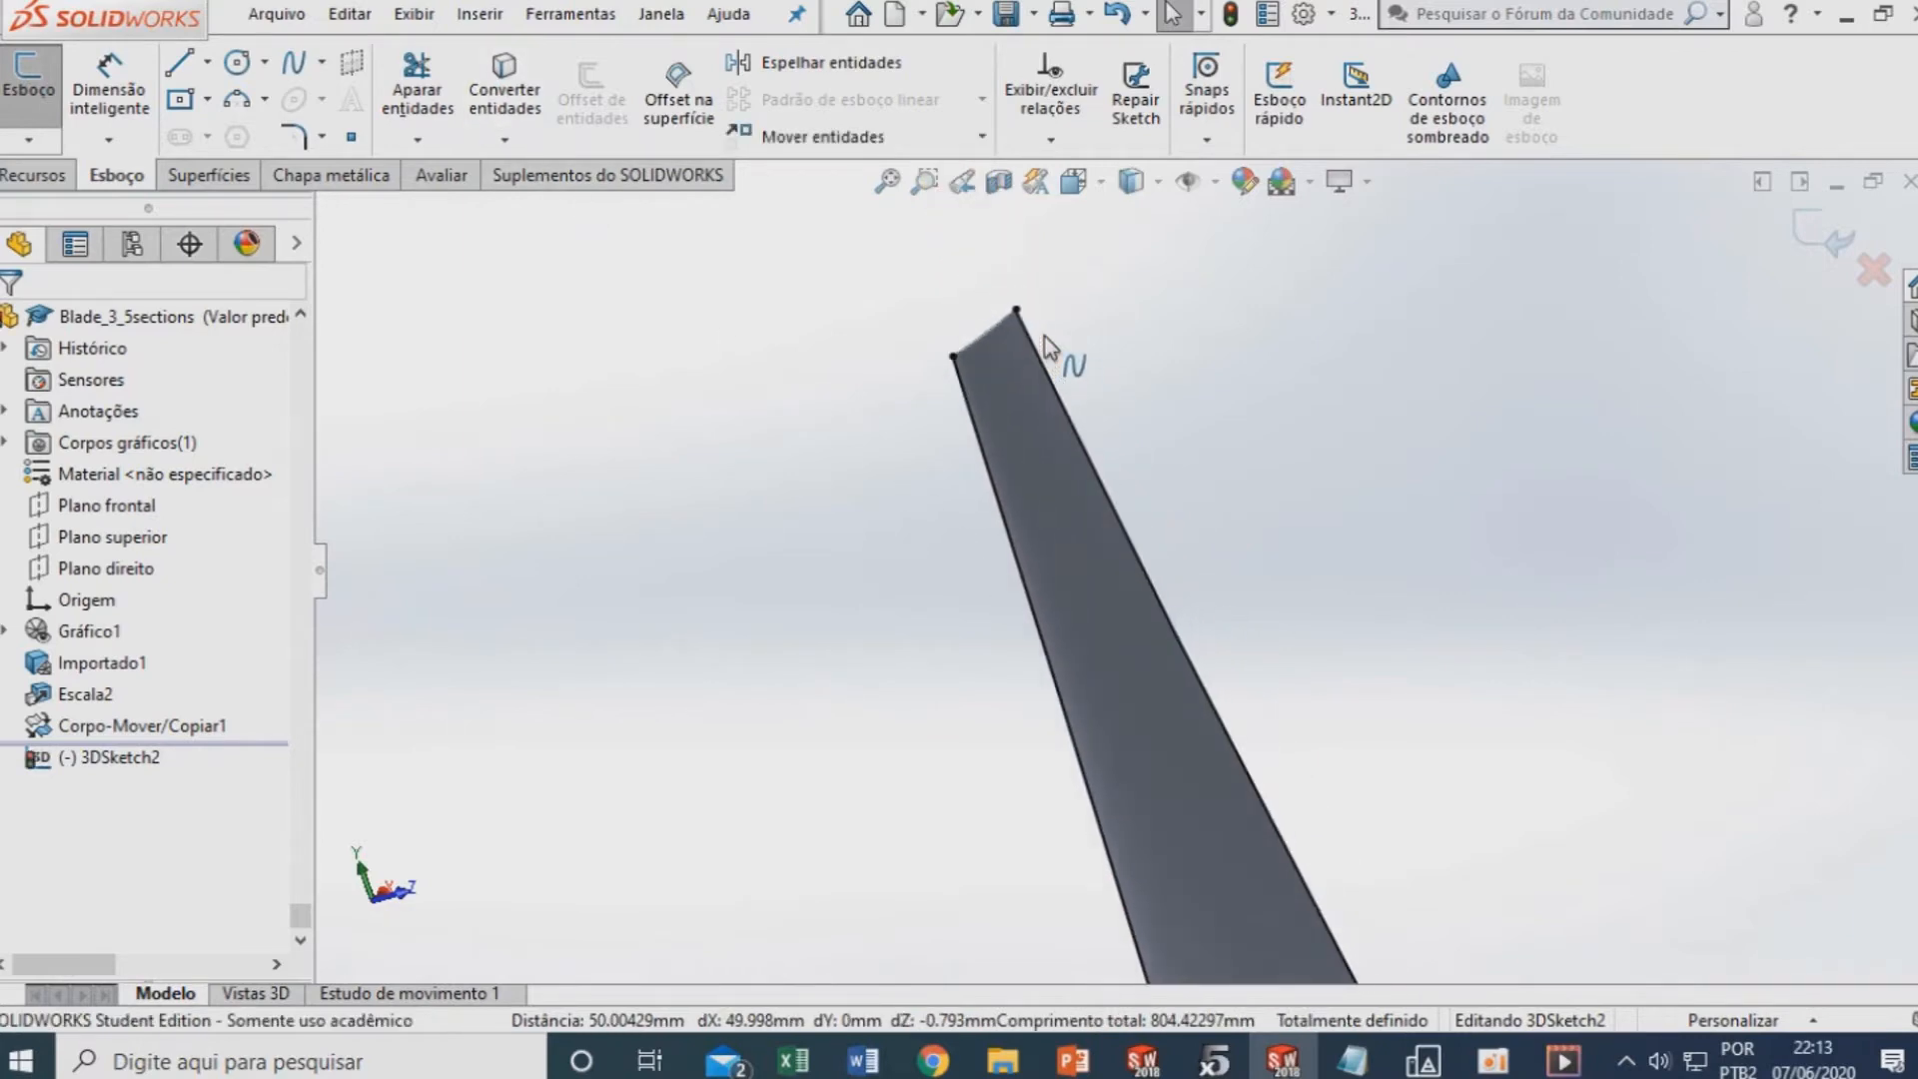
left_click(1016, 556)
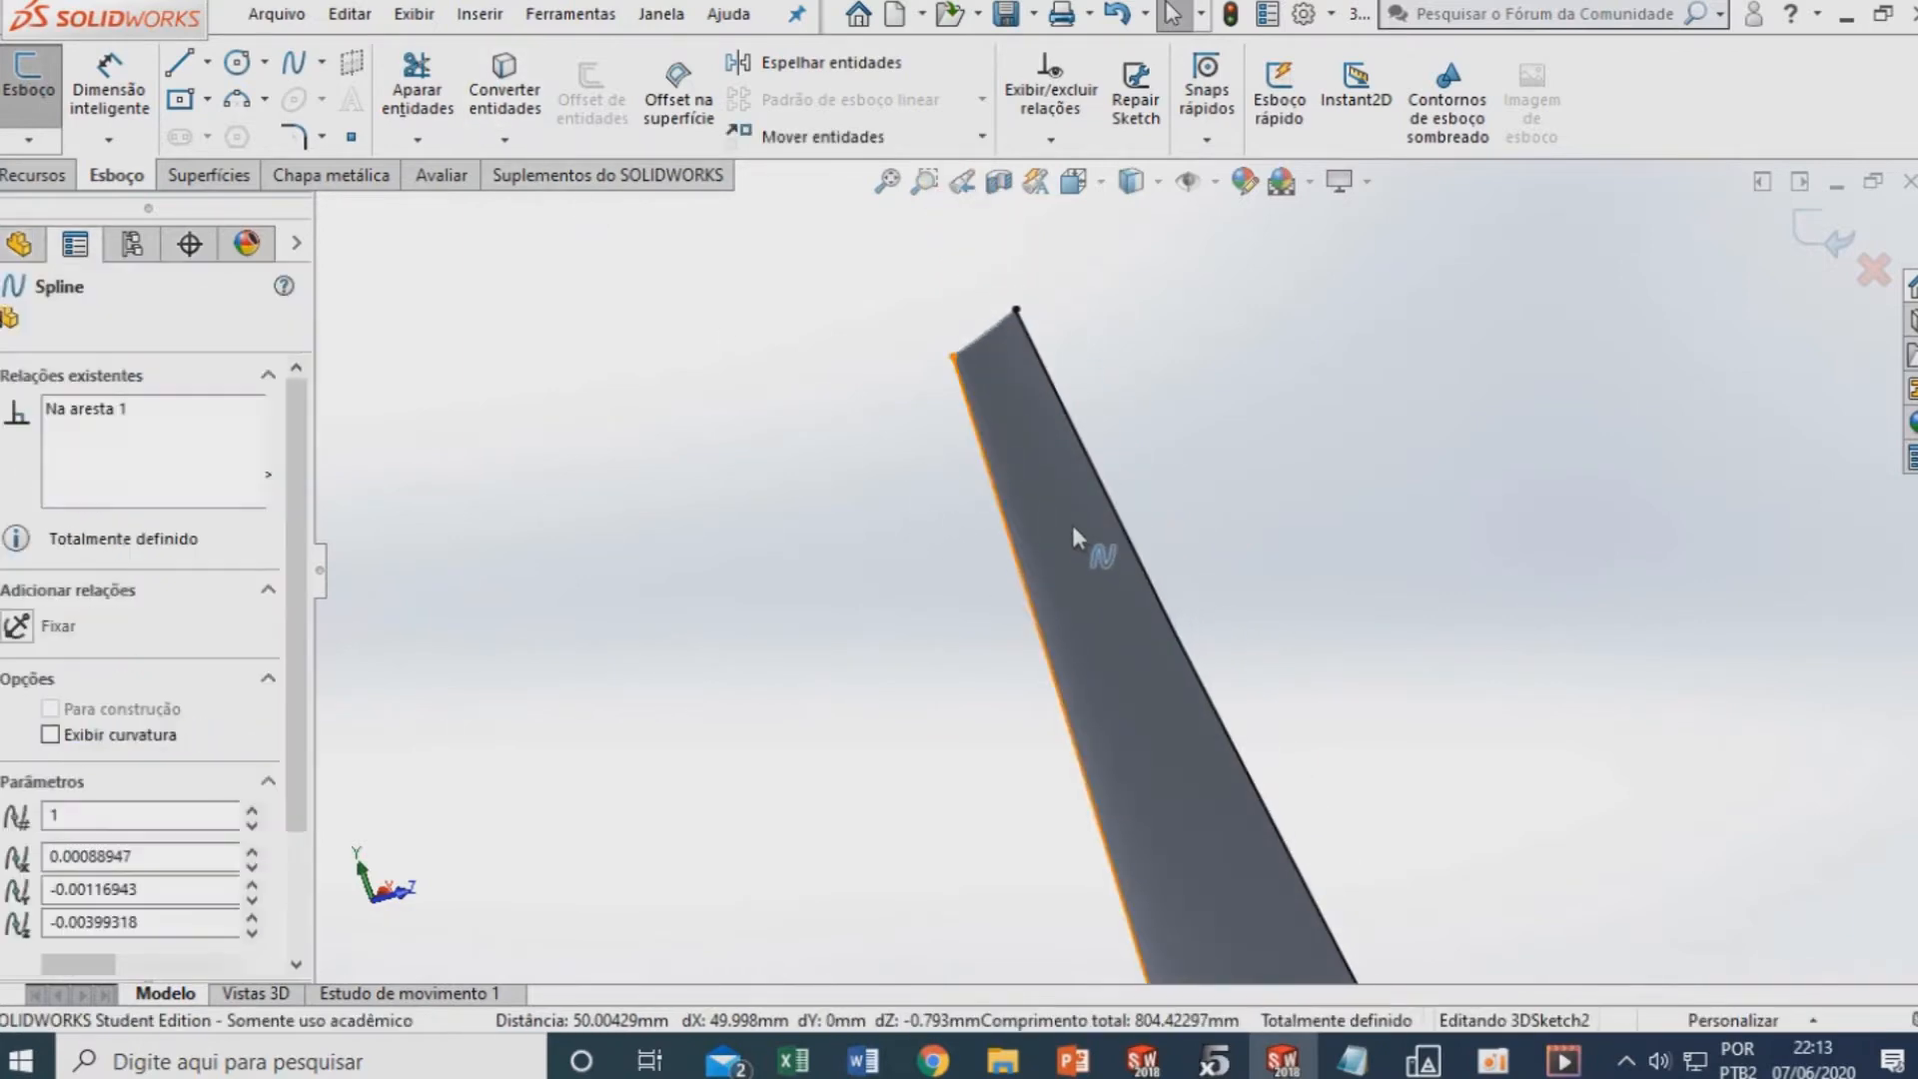
left_click(1104, 462, "ctrl")
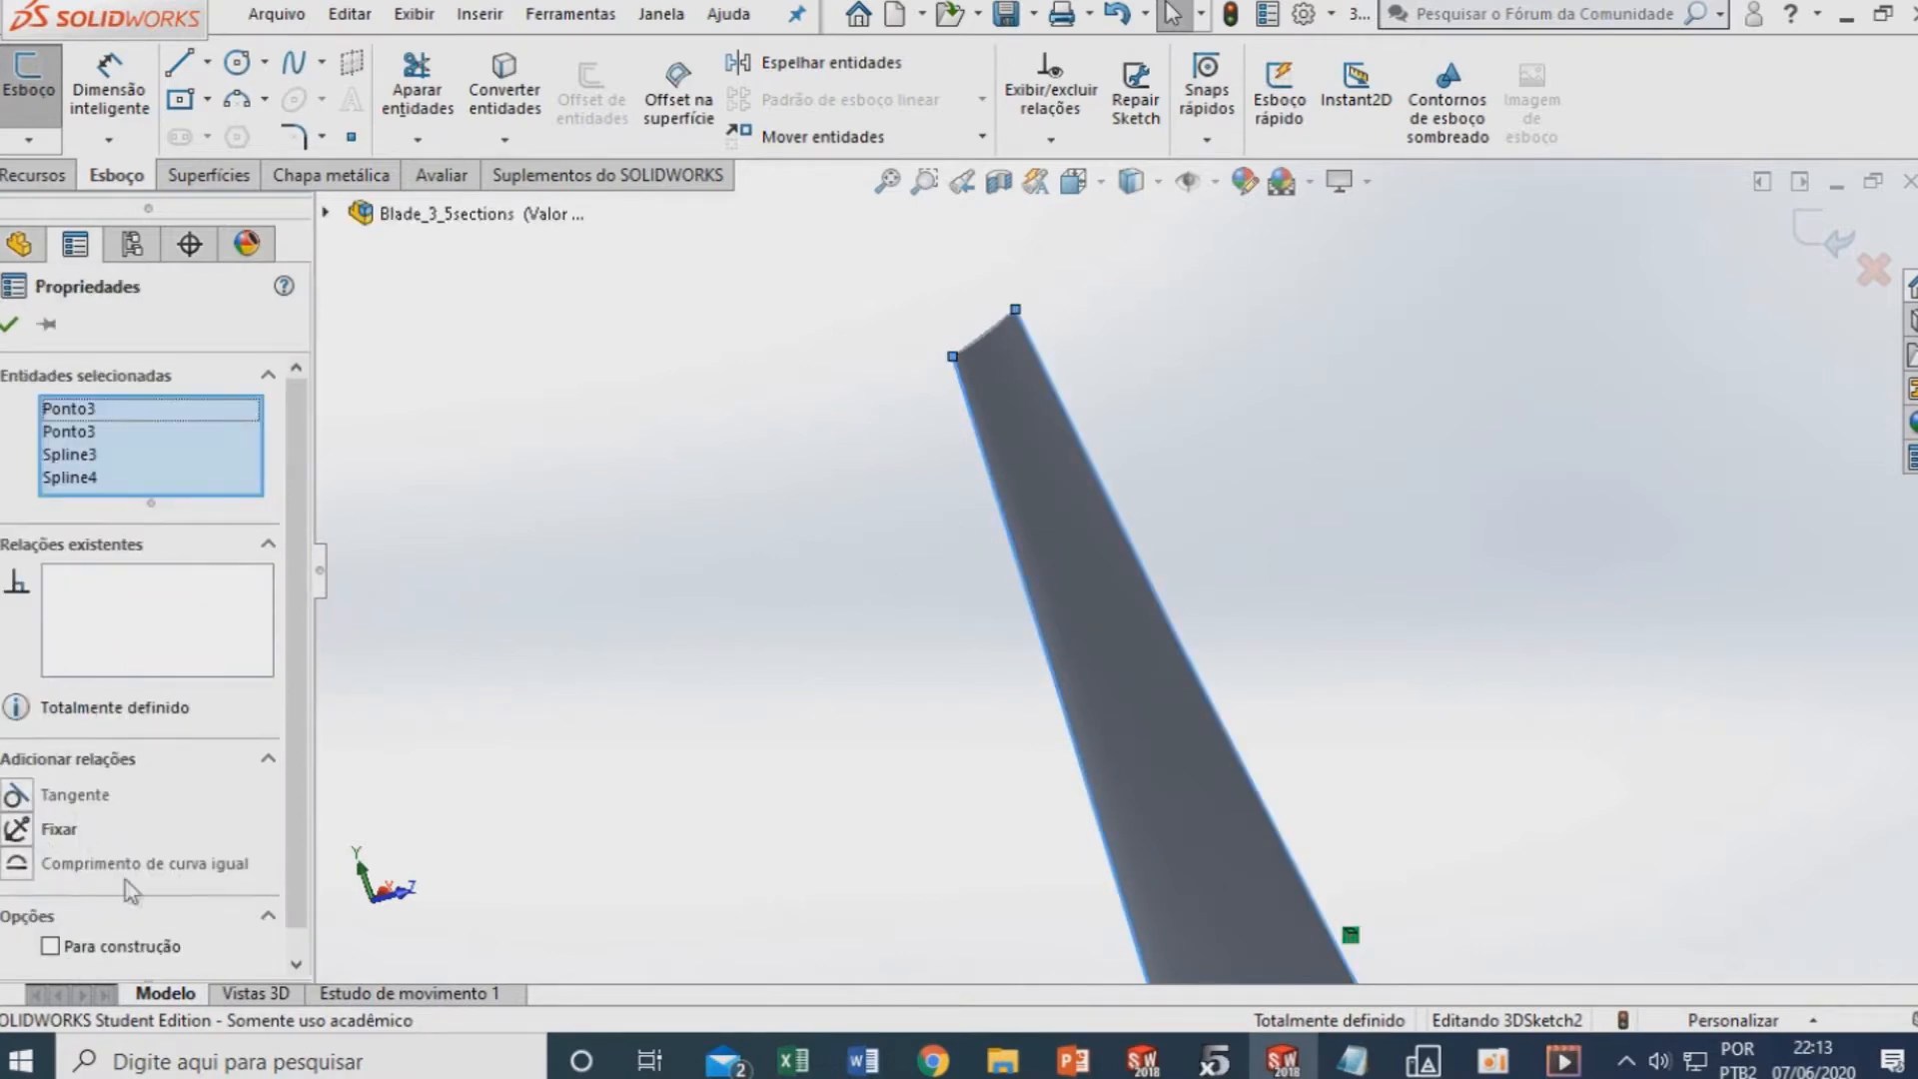
left_click(50, 945)
left_click(896, 722)
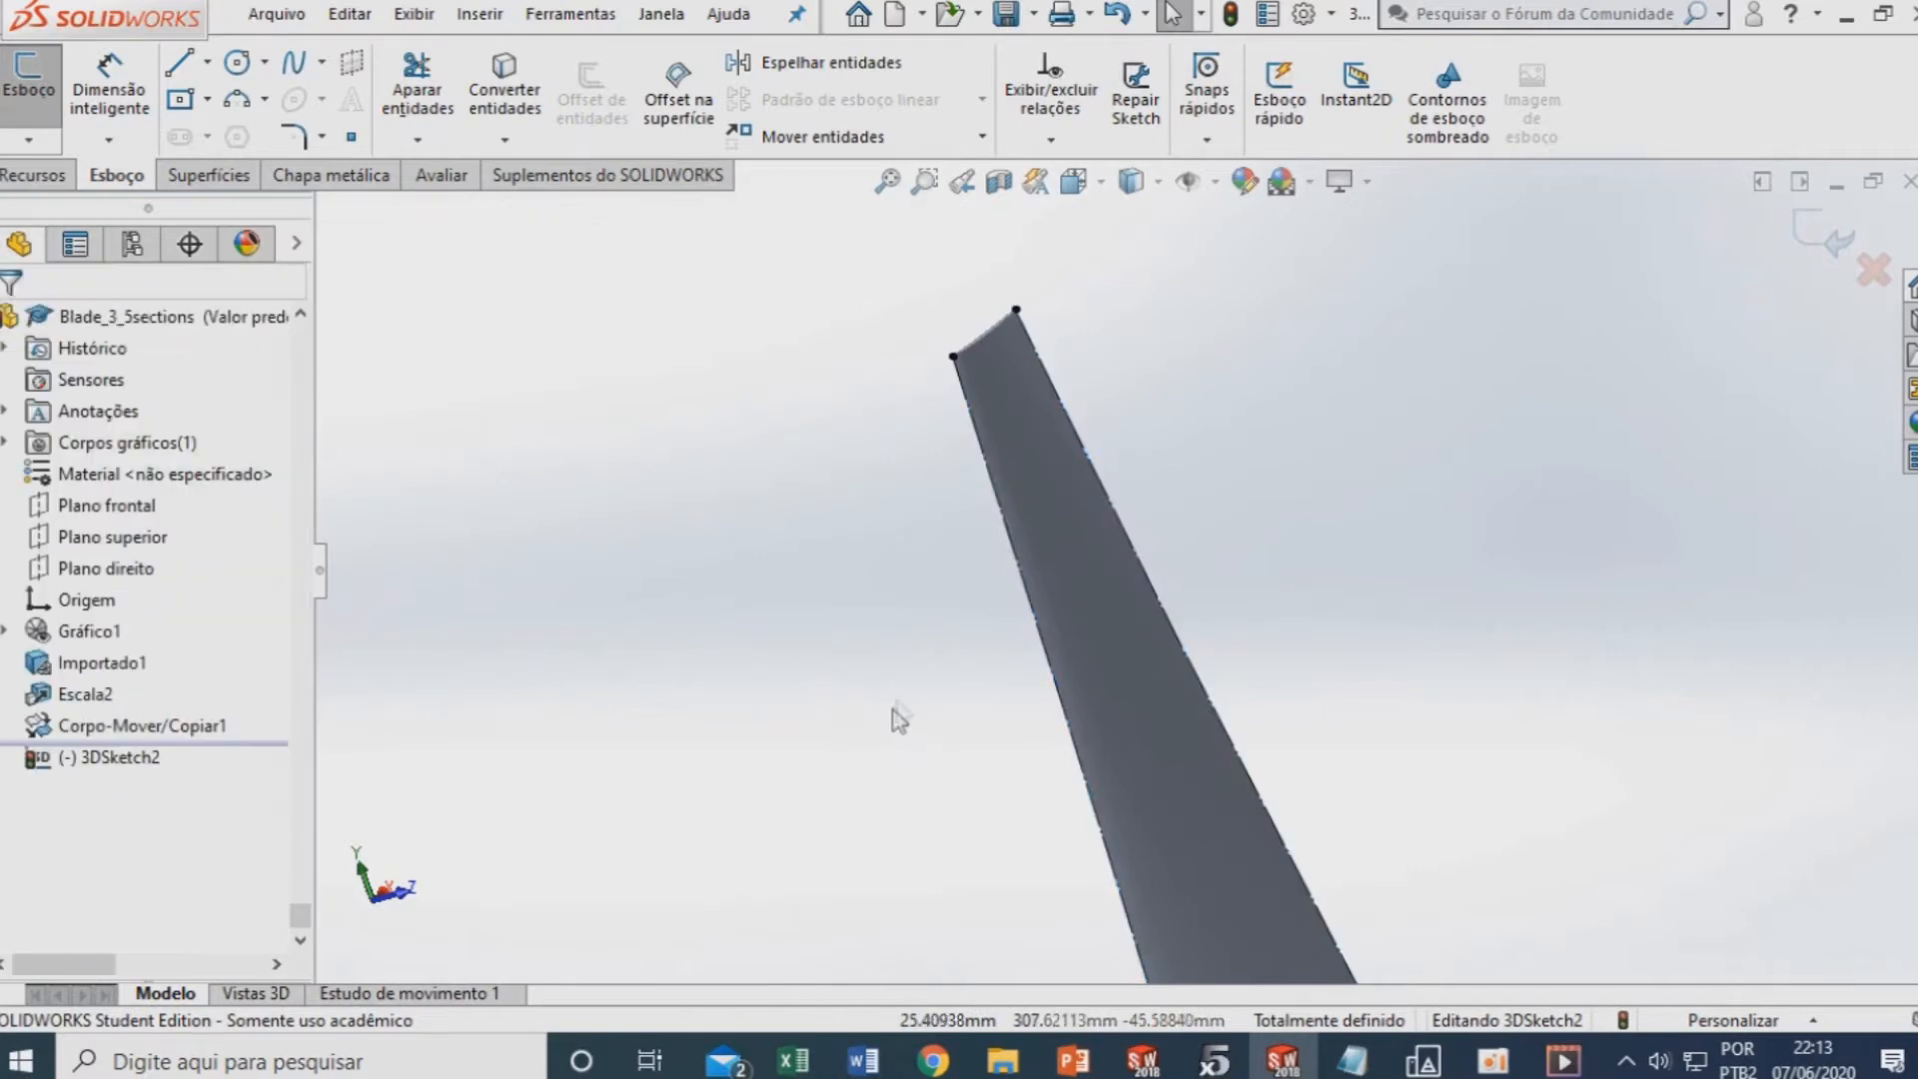
Draw a spline over the construction edge that meets the origin, from the blade tip corner to the origin, with four intermediate points on the edge
middle_click_drag(777, 629, 1033, 693)
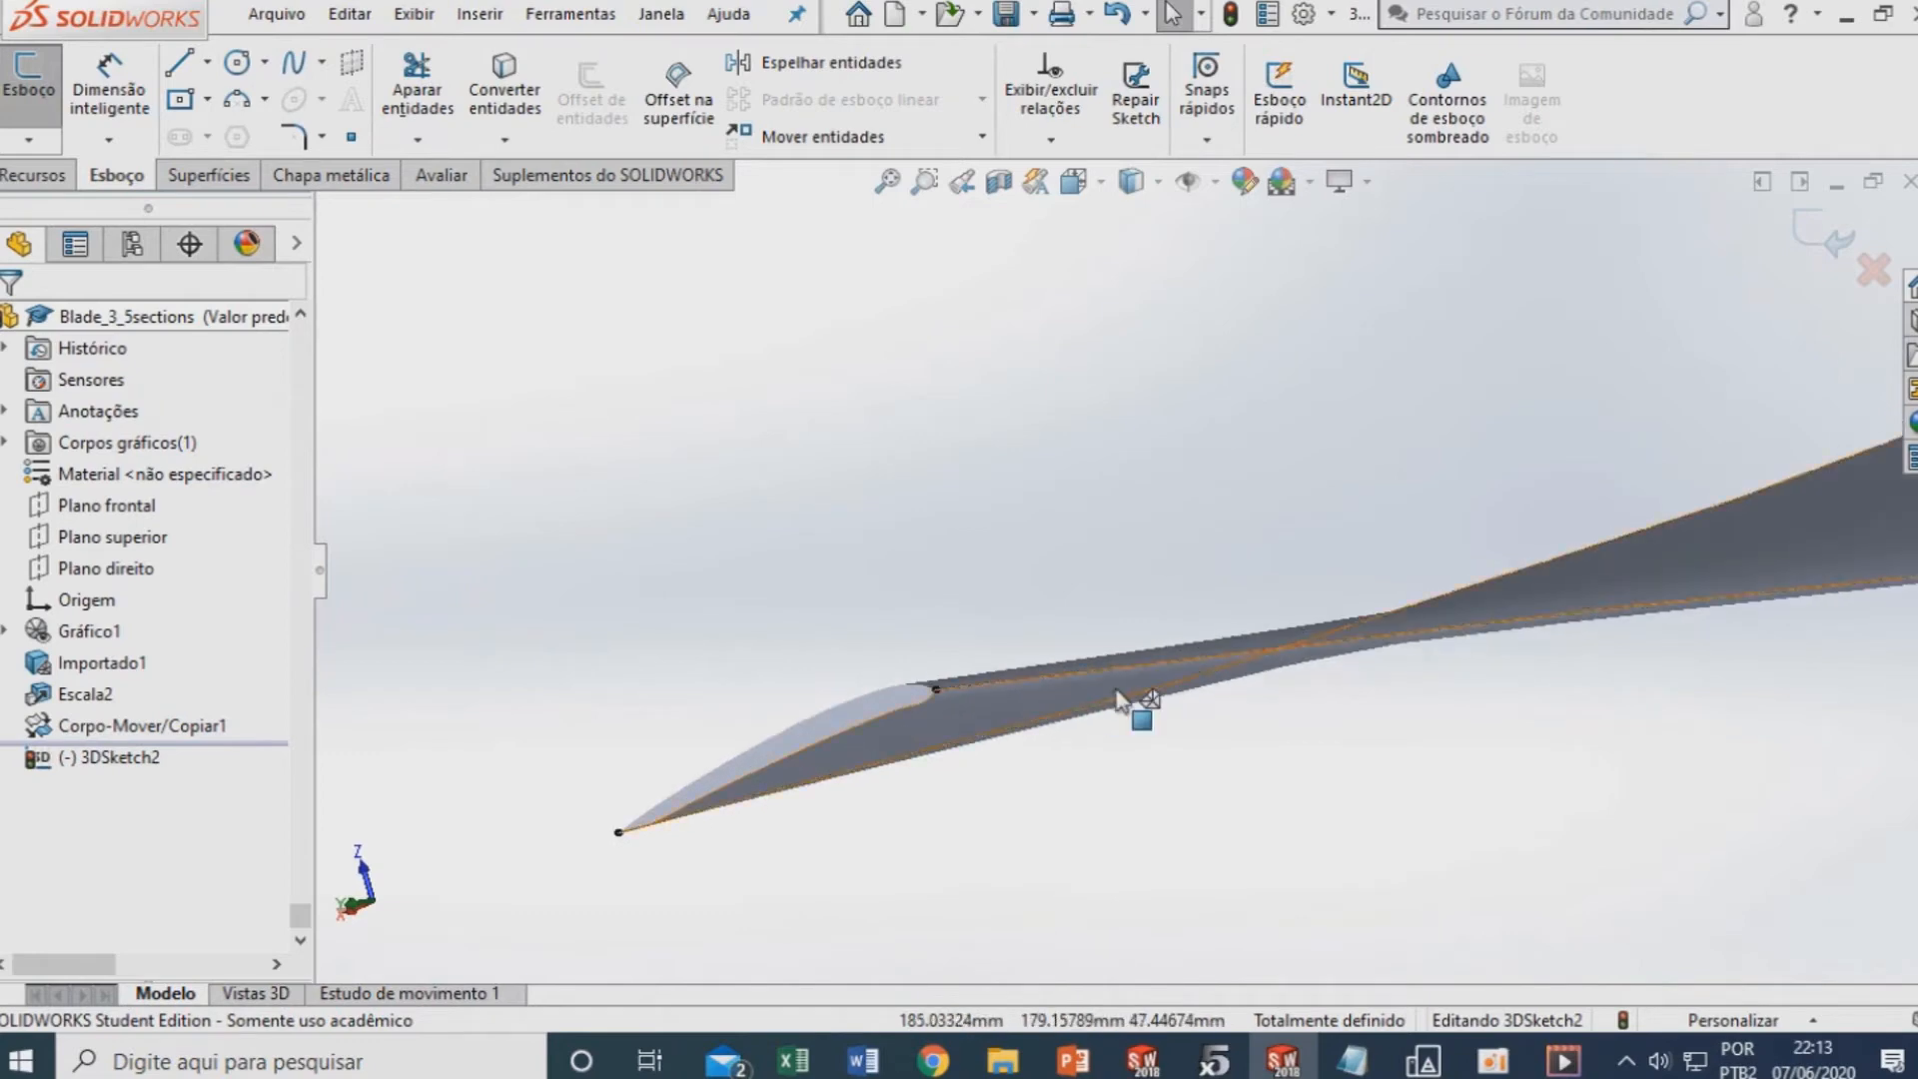
scroll(1087, 707, "down", 3)
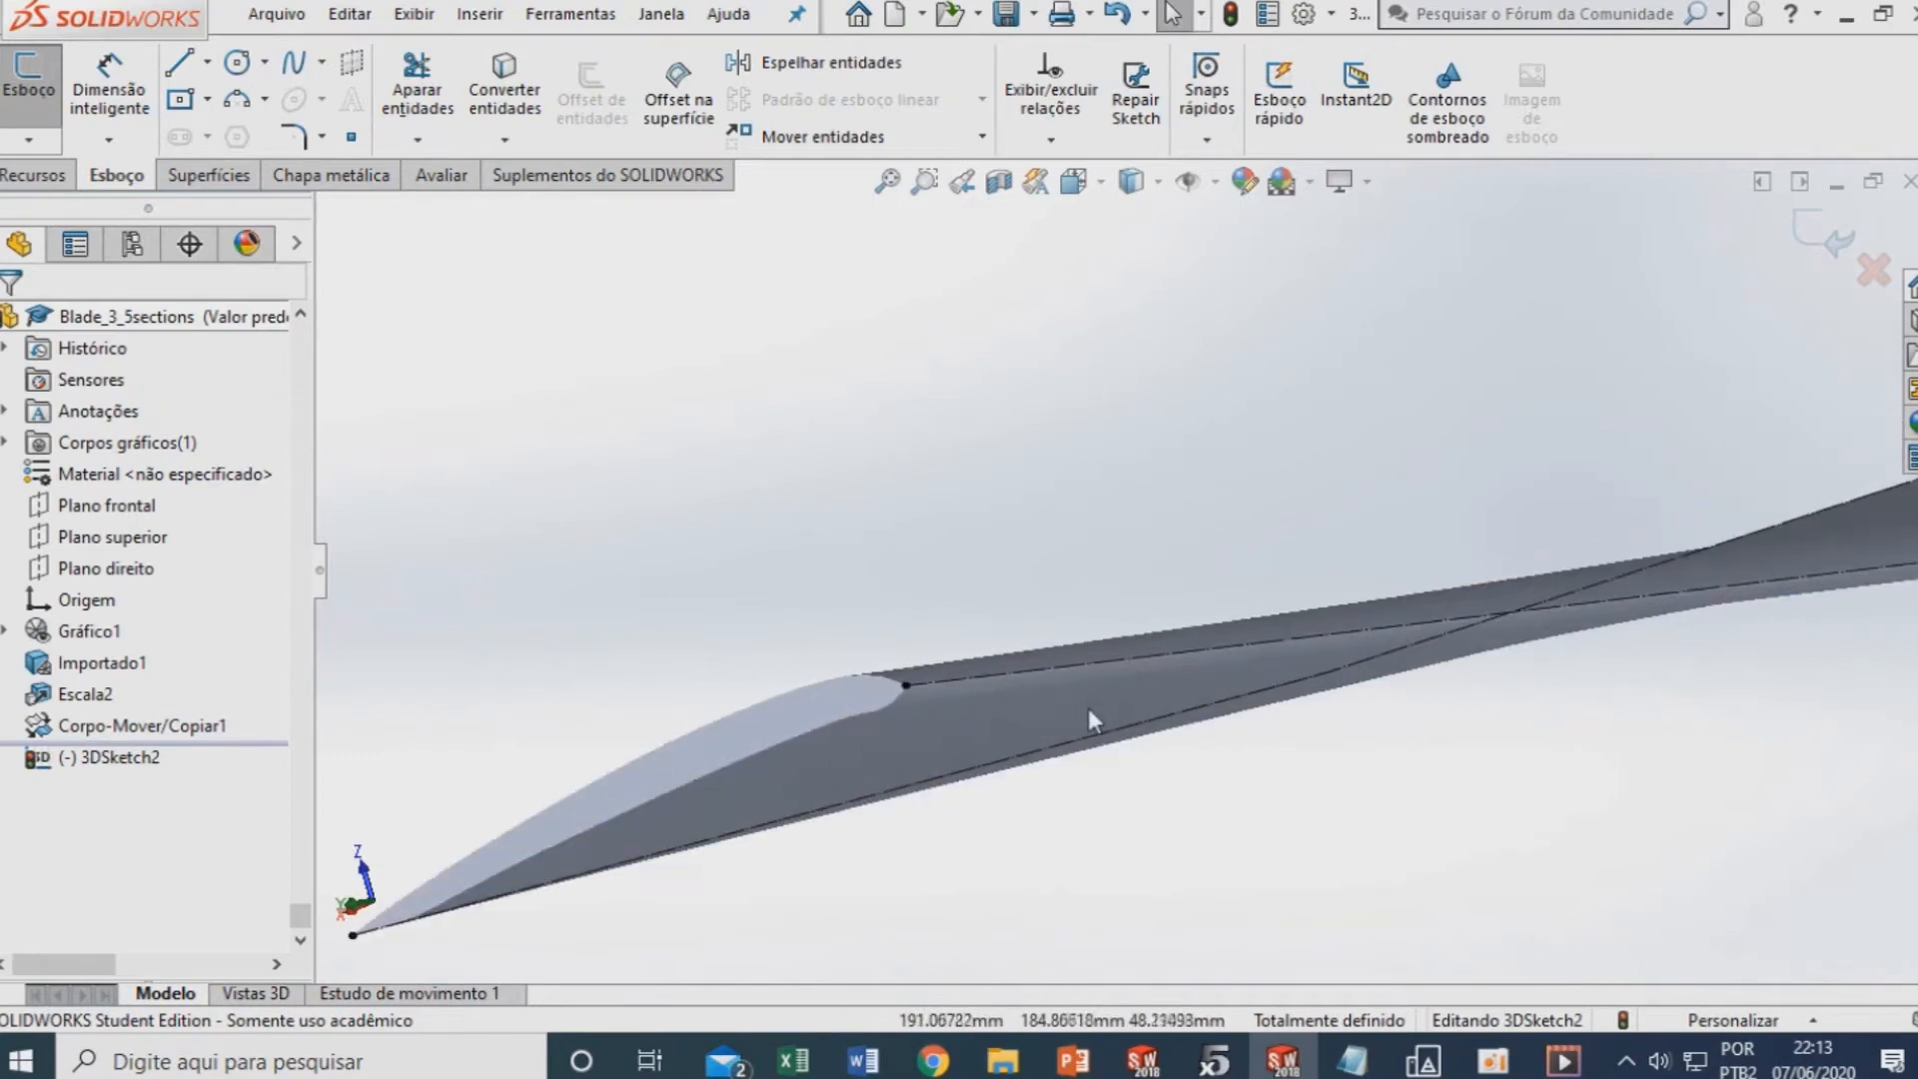
left_click(906, 685)
middle_click_drag(1085, 763, 1079, 876)
scroll(1078, 876, "up", 4)
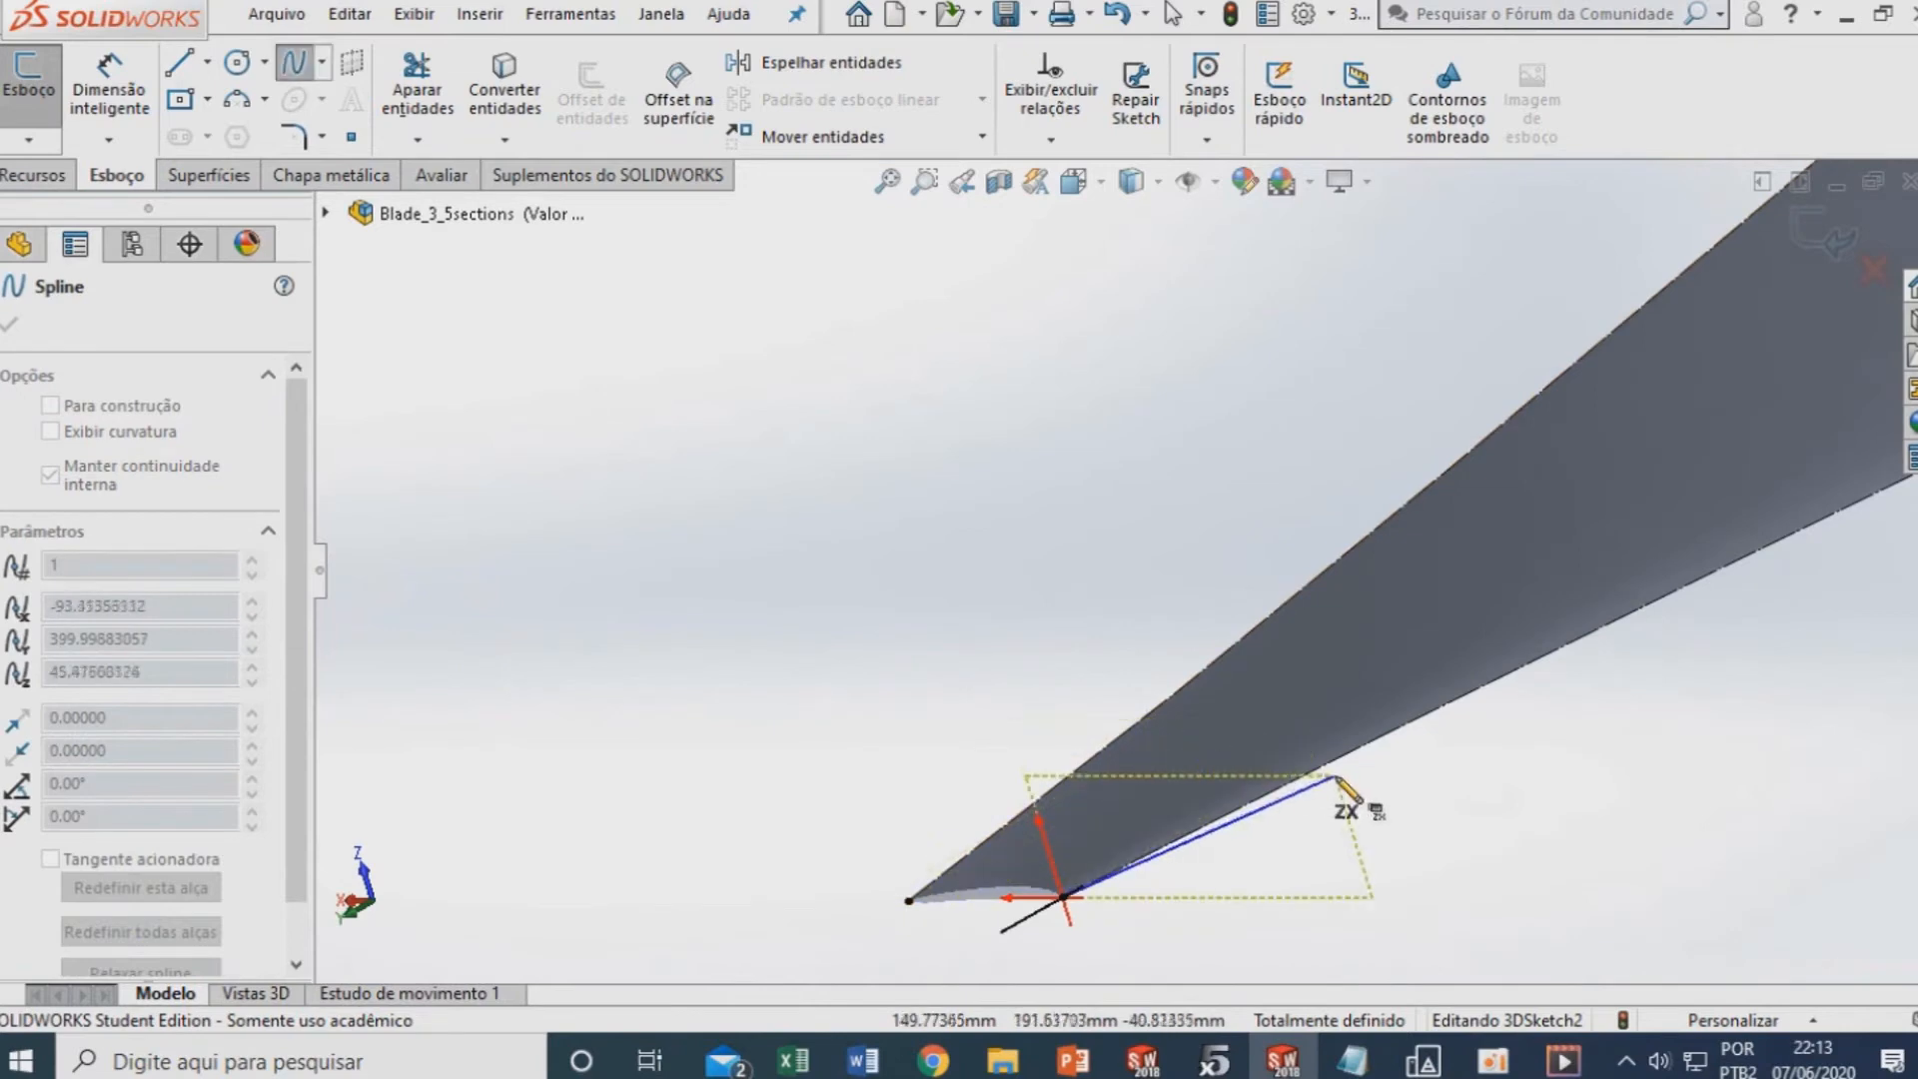
key("ctrl+1")
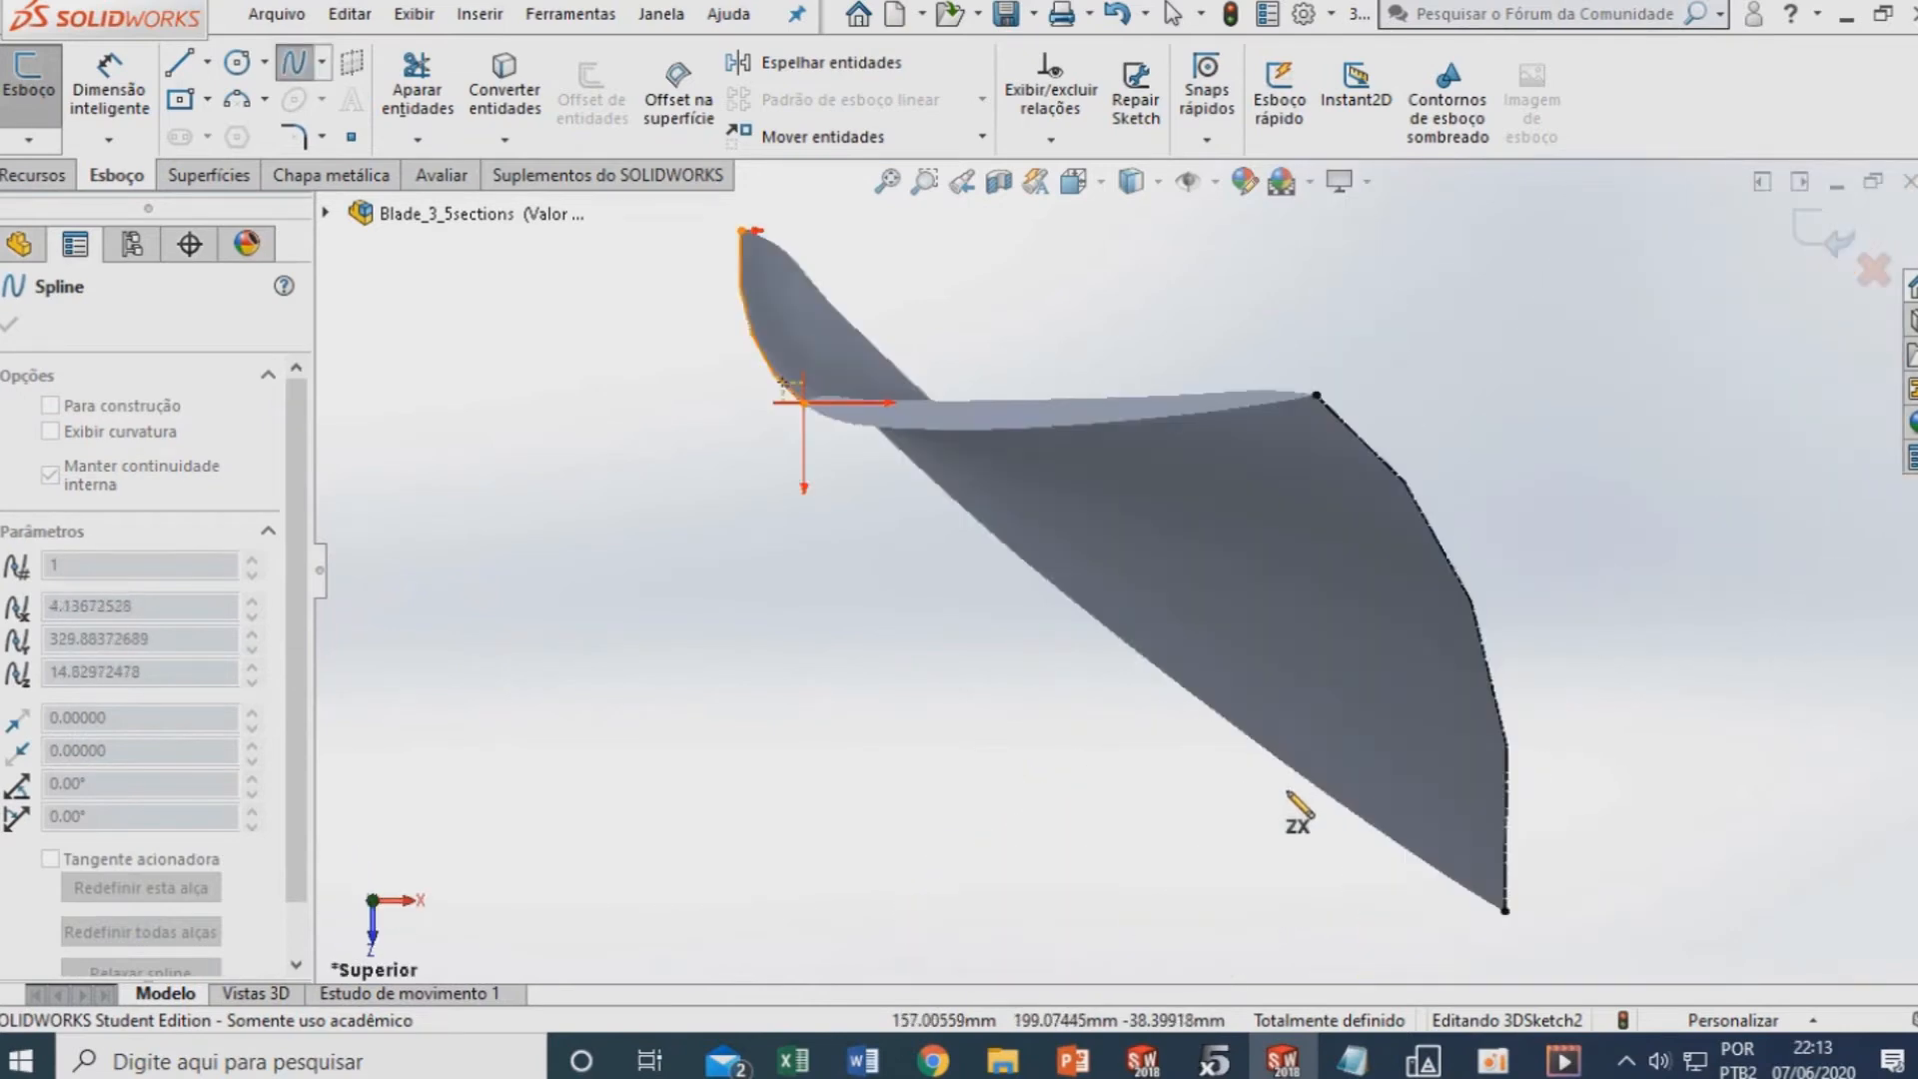
scroll(1092, 364, "down", 3)
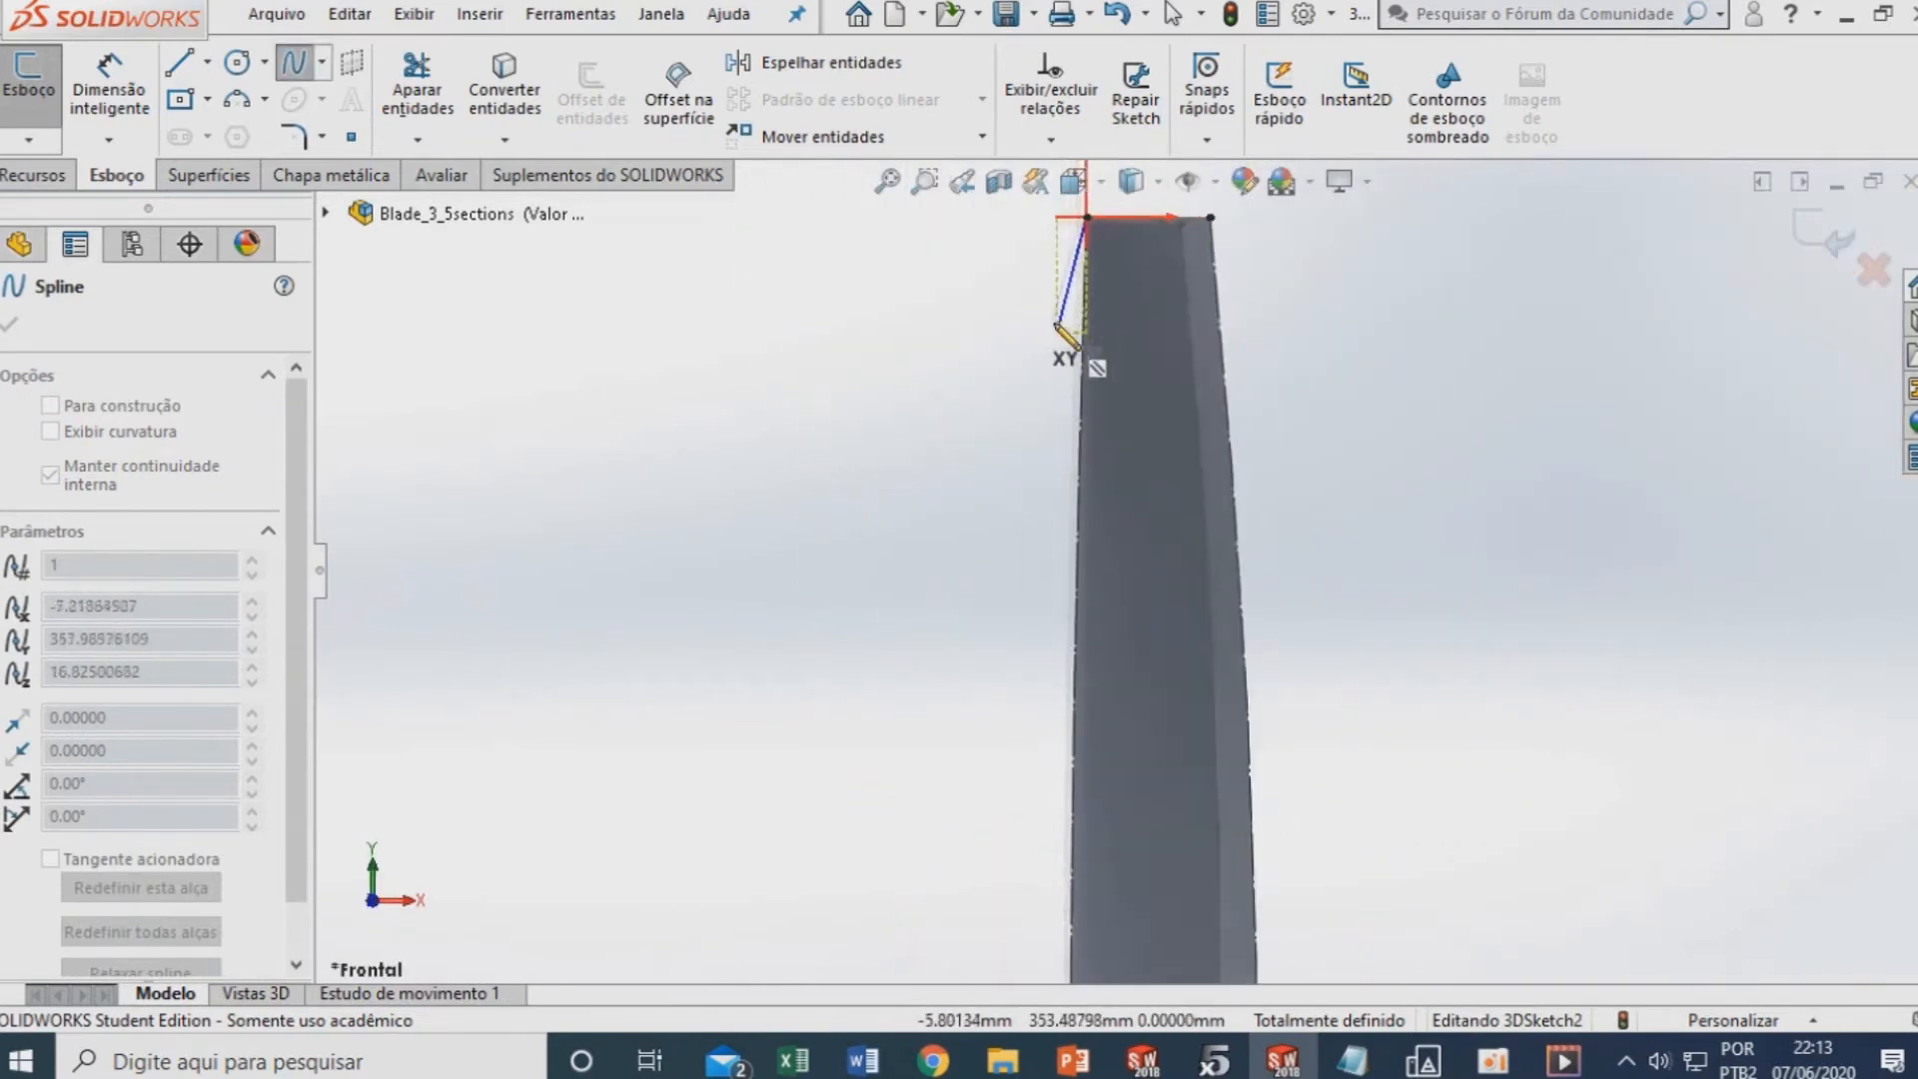
left_click(1093, 365)
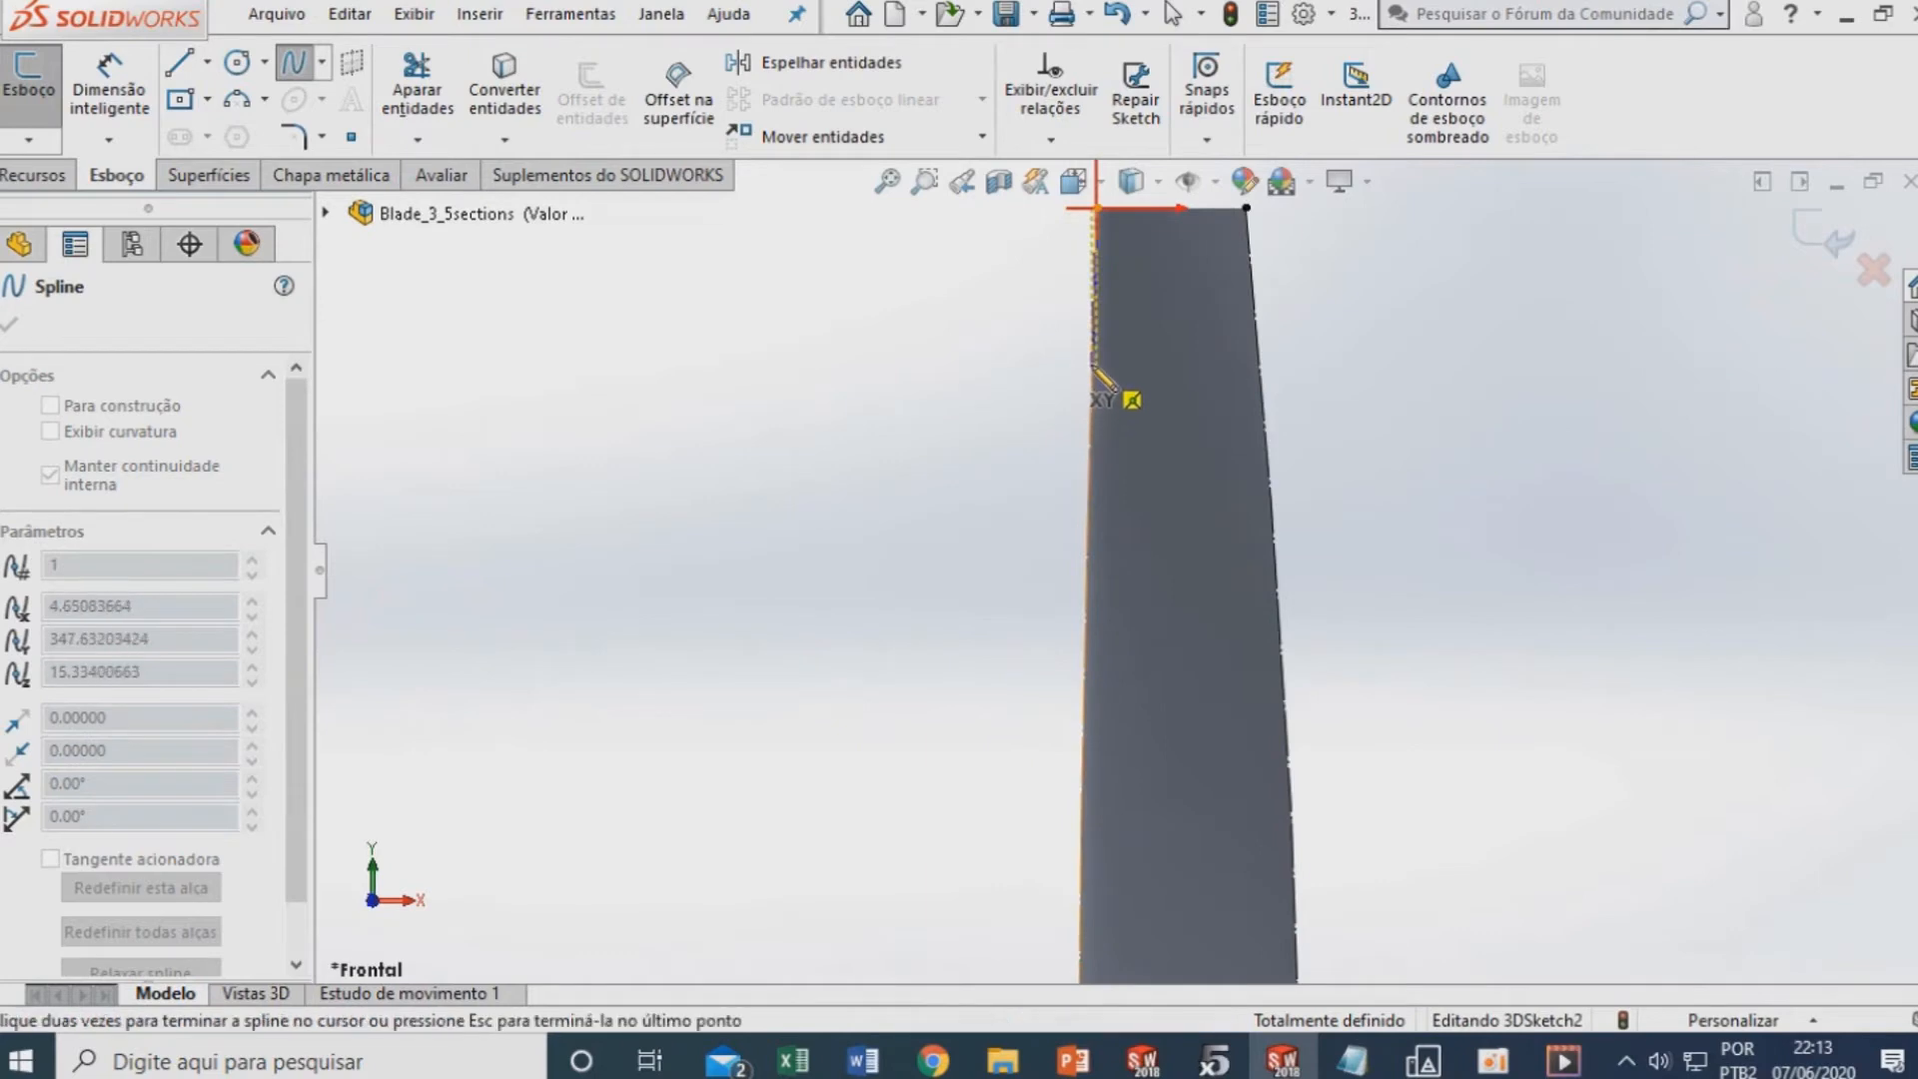
left_click(1080, 609)
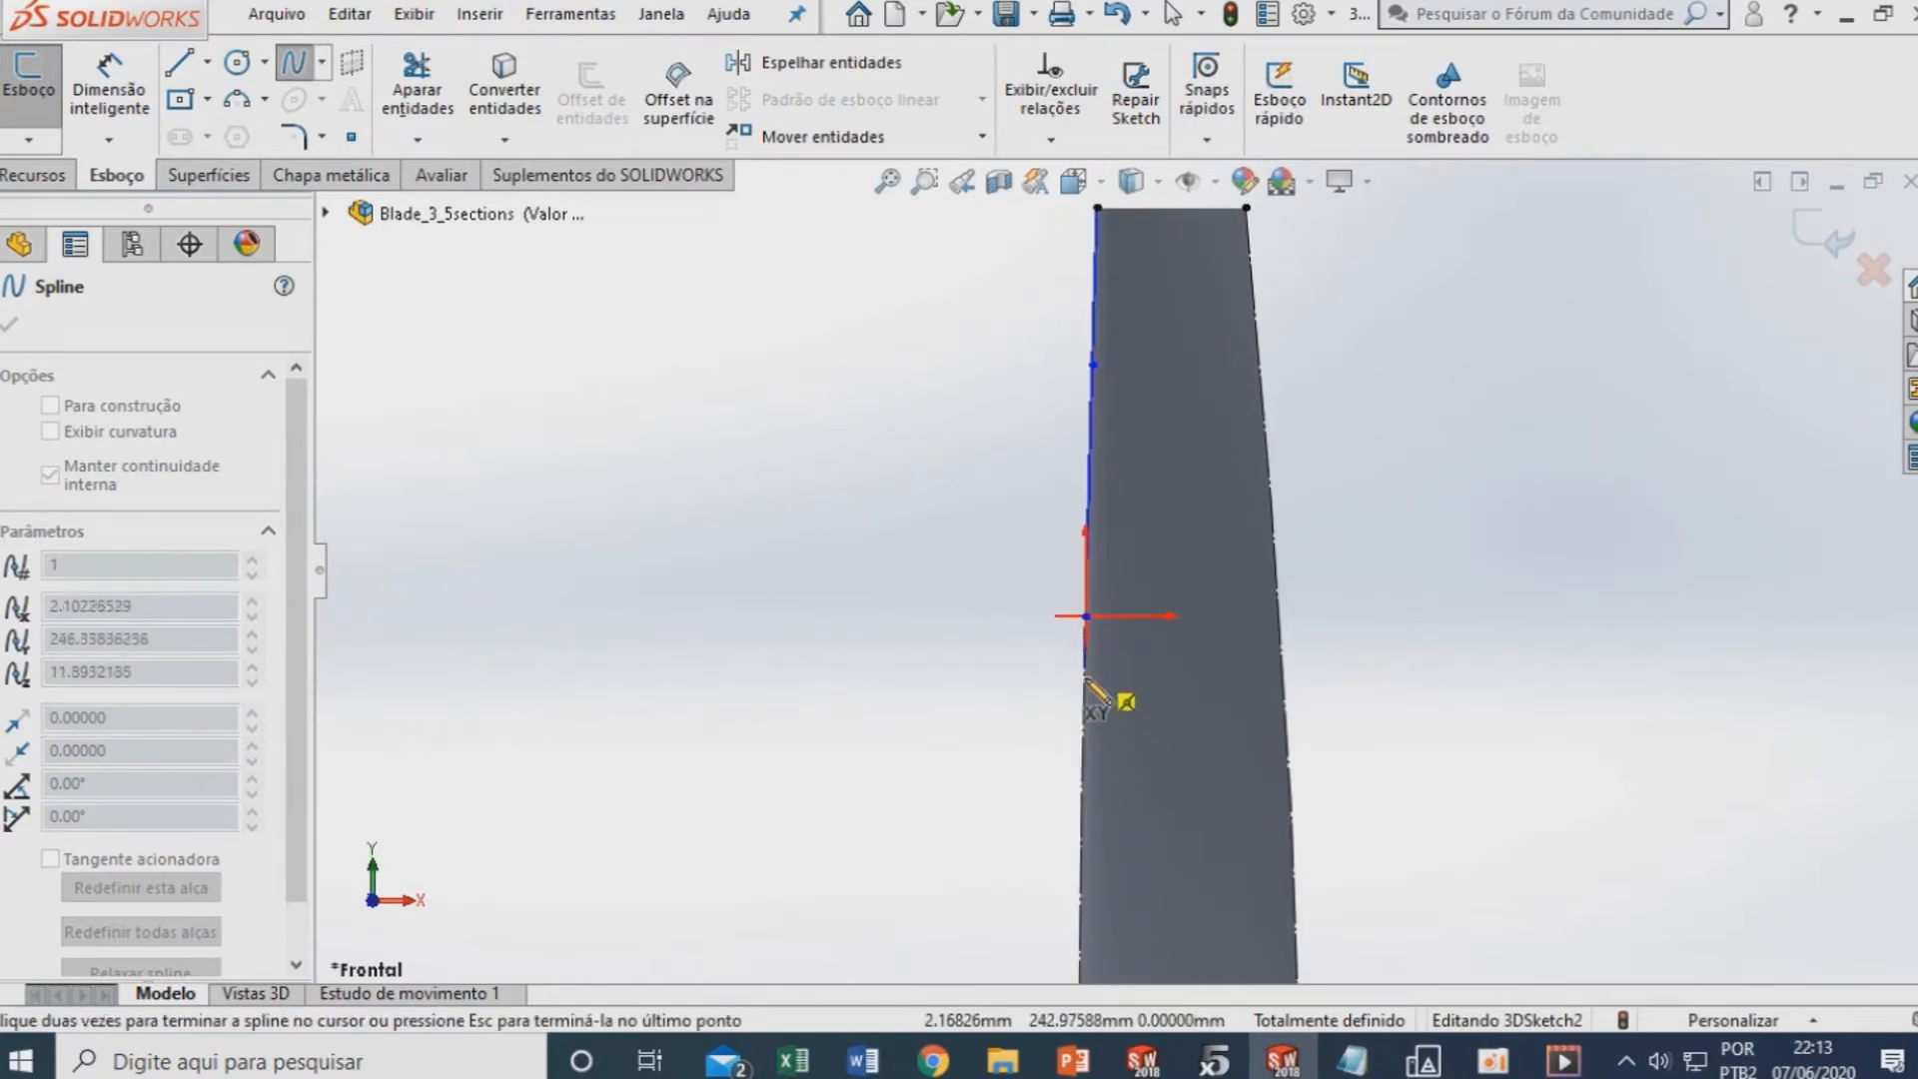
scroll(1084, 639, "up", 3)
left_click(1103, 754)
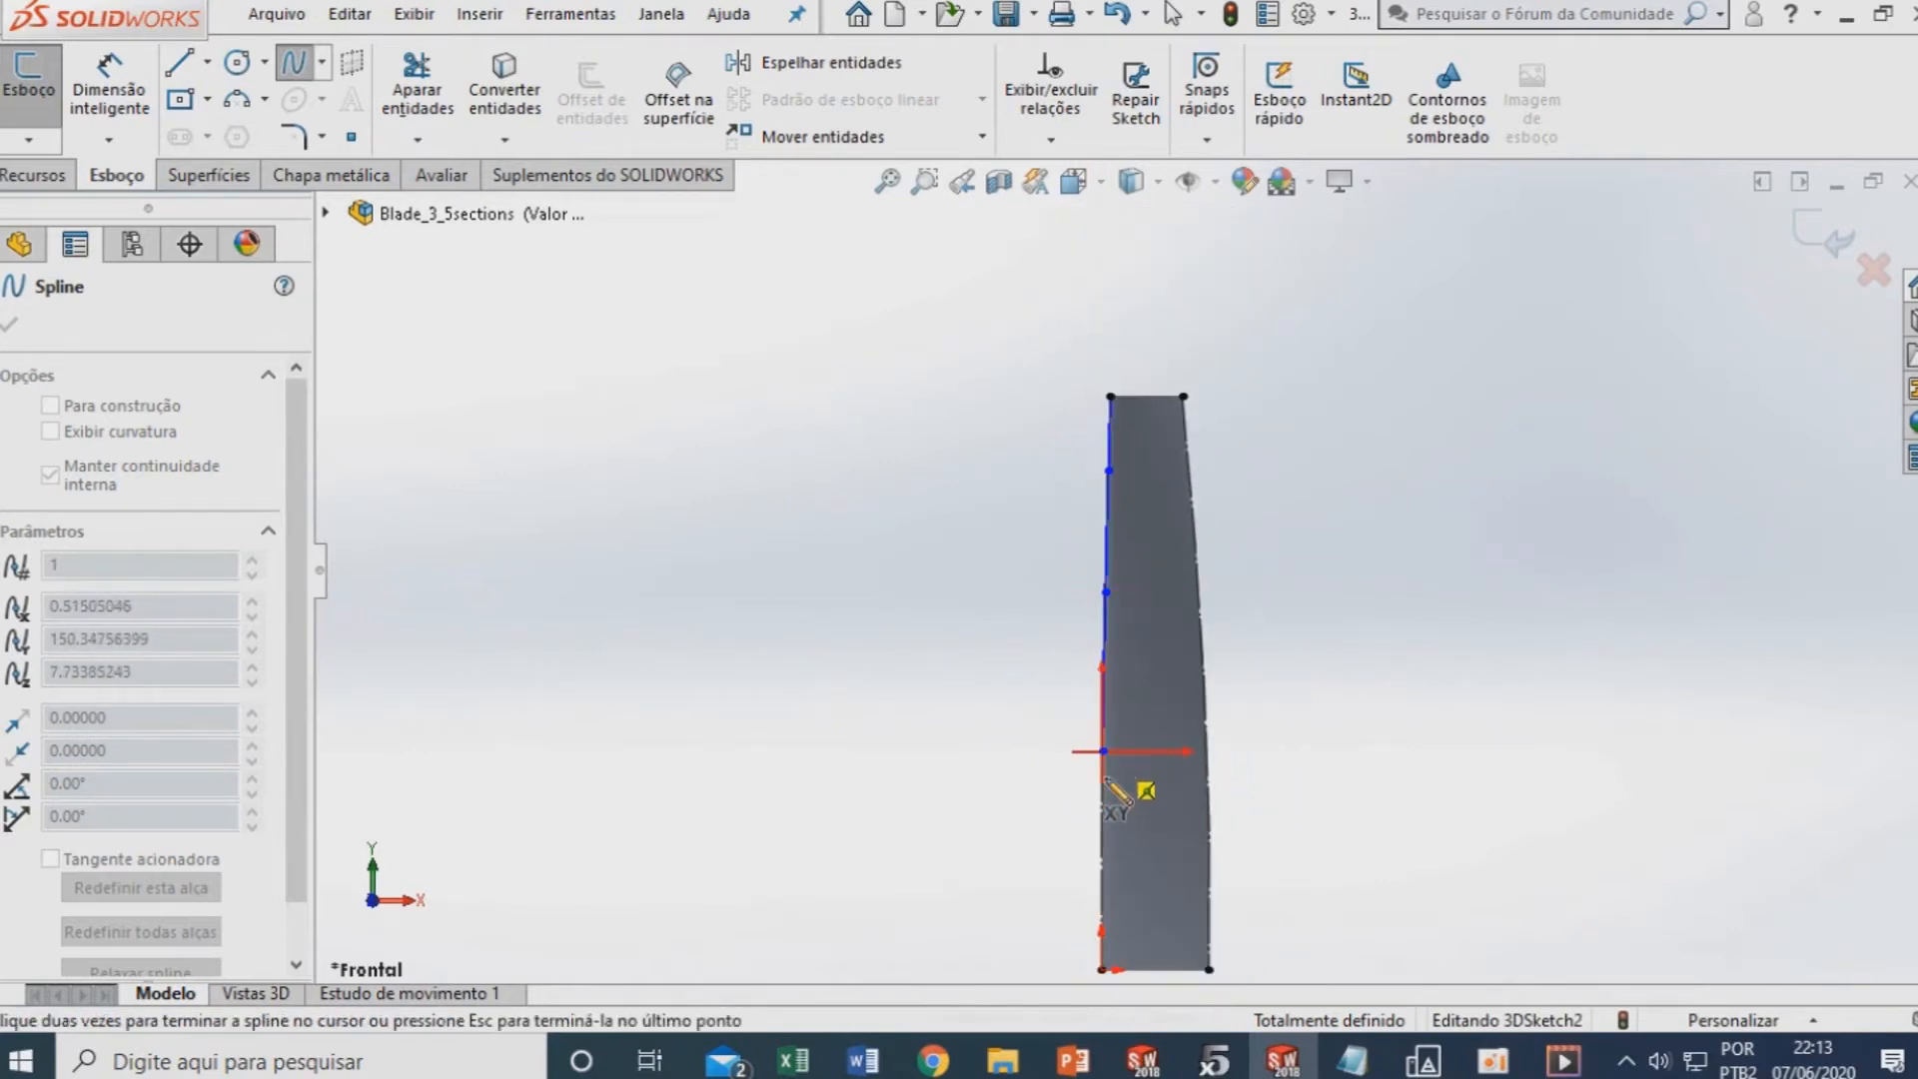
double_click(1101, 969)
middle_click_drag(1014, 826, 888, 729)
key("Escape")
Reposition the spline's intermediate points along the blade edge so they are spaced more evenly
scroll(888, 729, "up", 3)
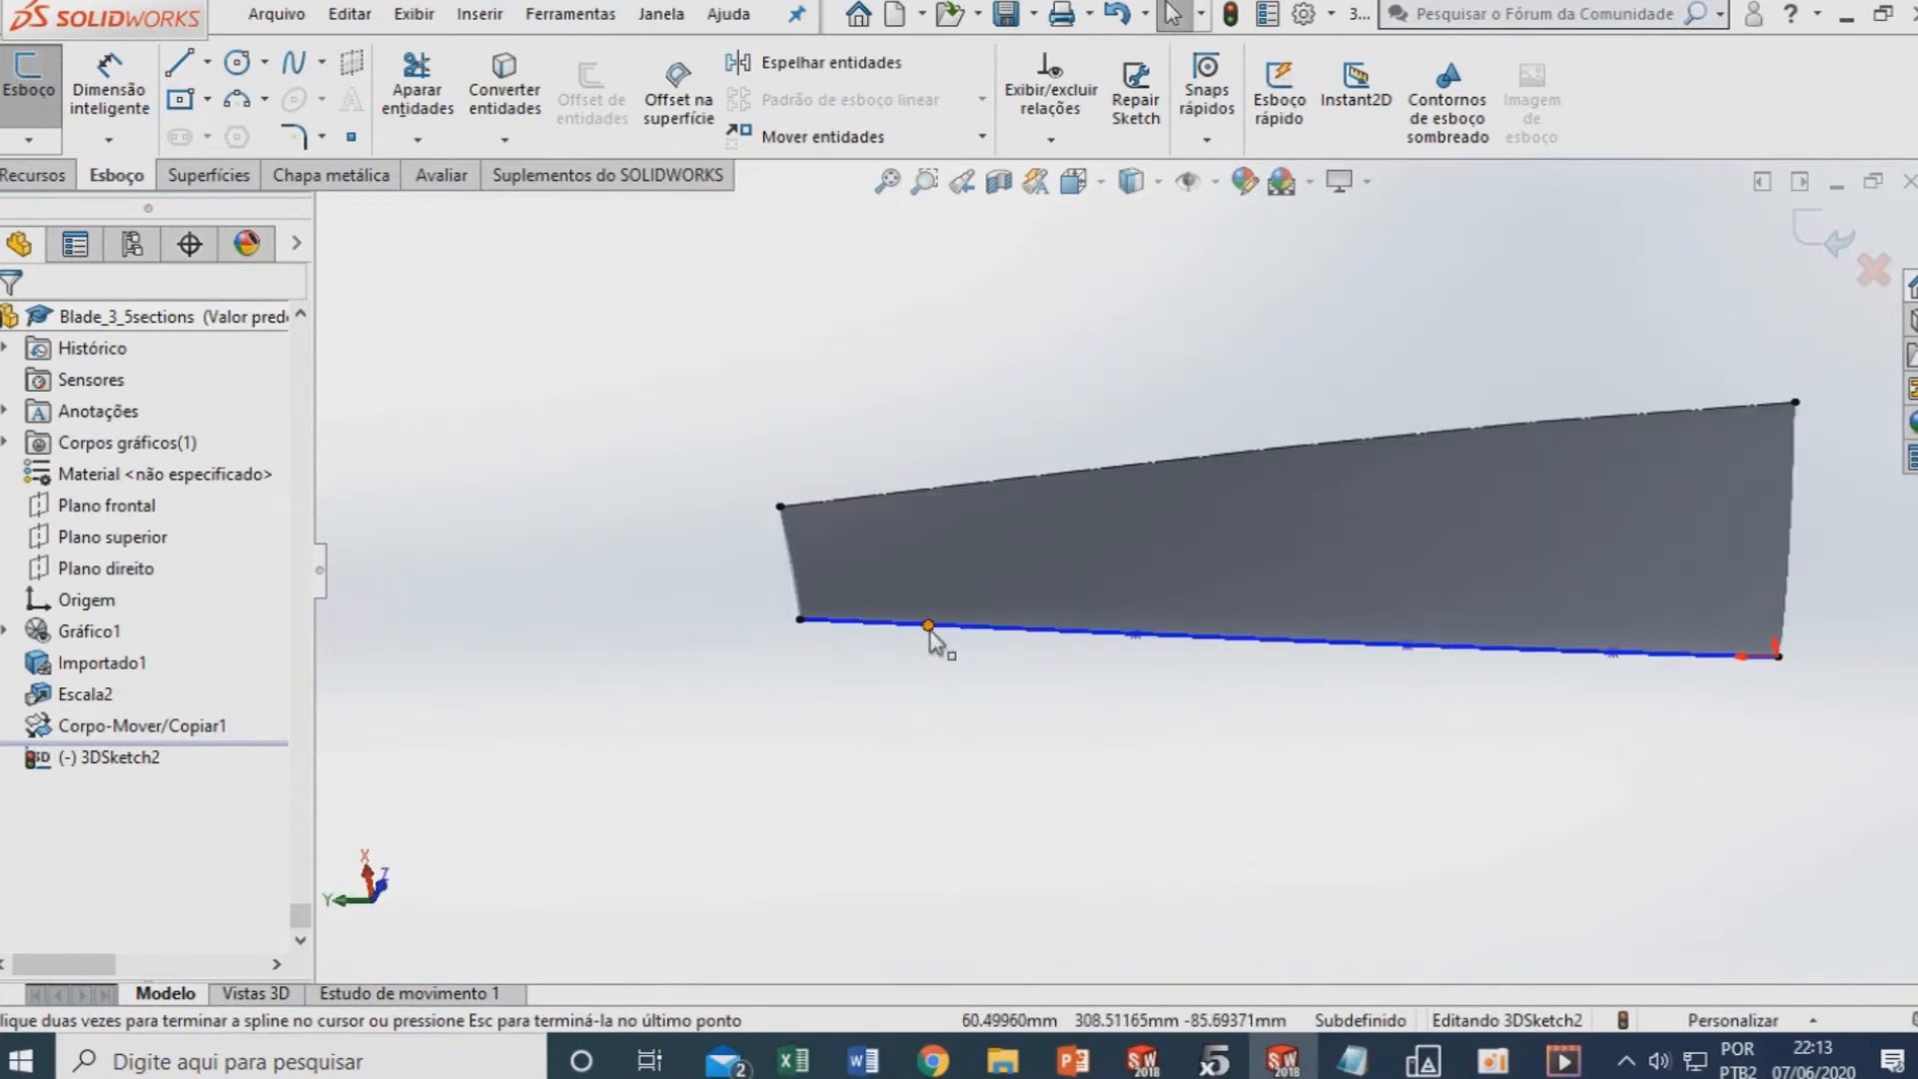
left_click(979, 628)
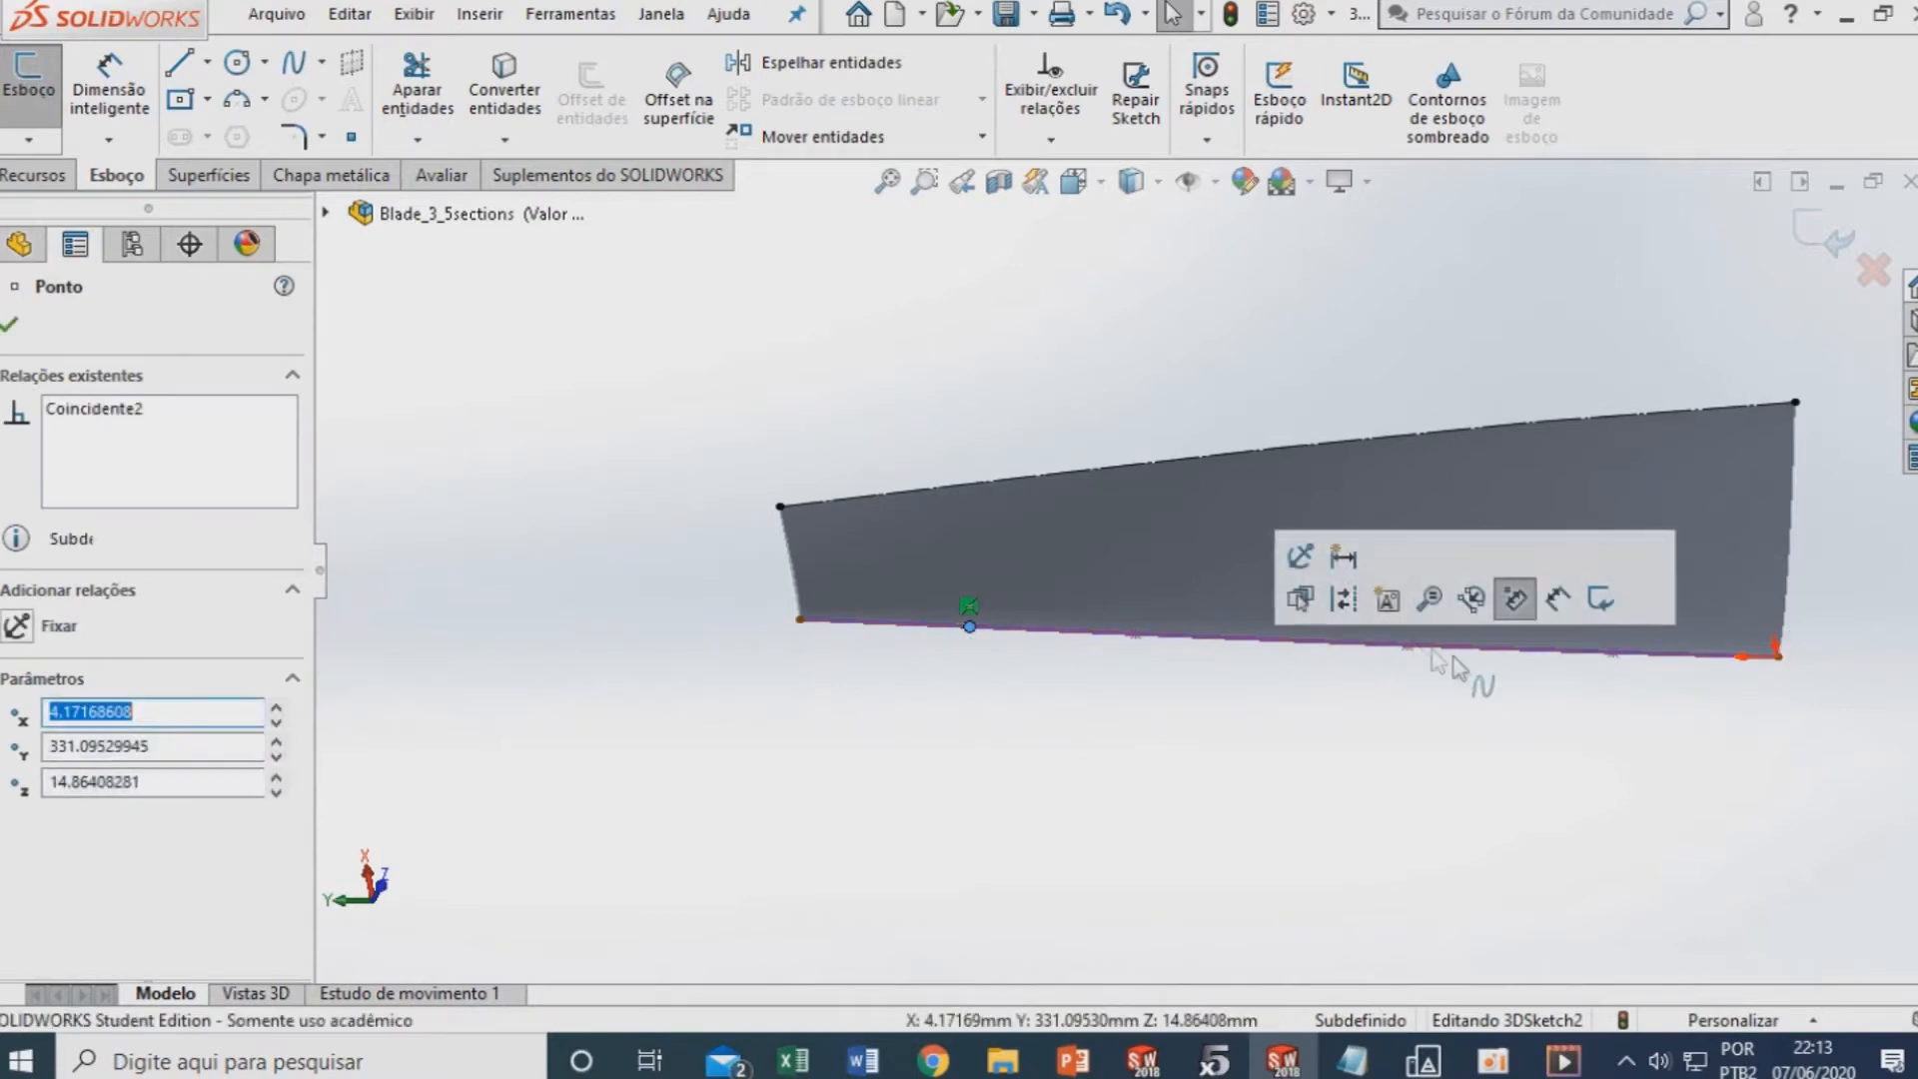
left_click(1602, 652)
mouse_move(1406, 647)
left_mouse_down()
mouse_move(1362, 653)
mouse_move(1382, 649)
left_mouse_up()
left_click_drag(1141, 637, 1180, 641)
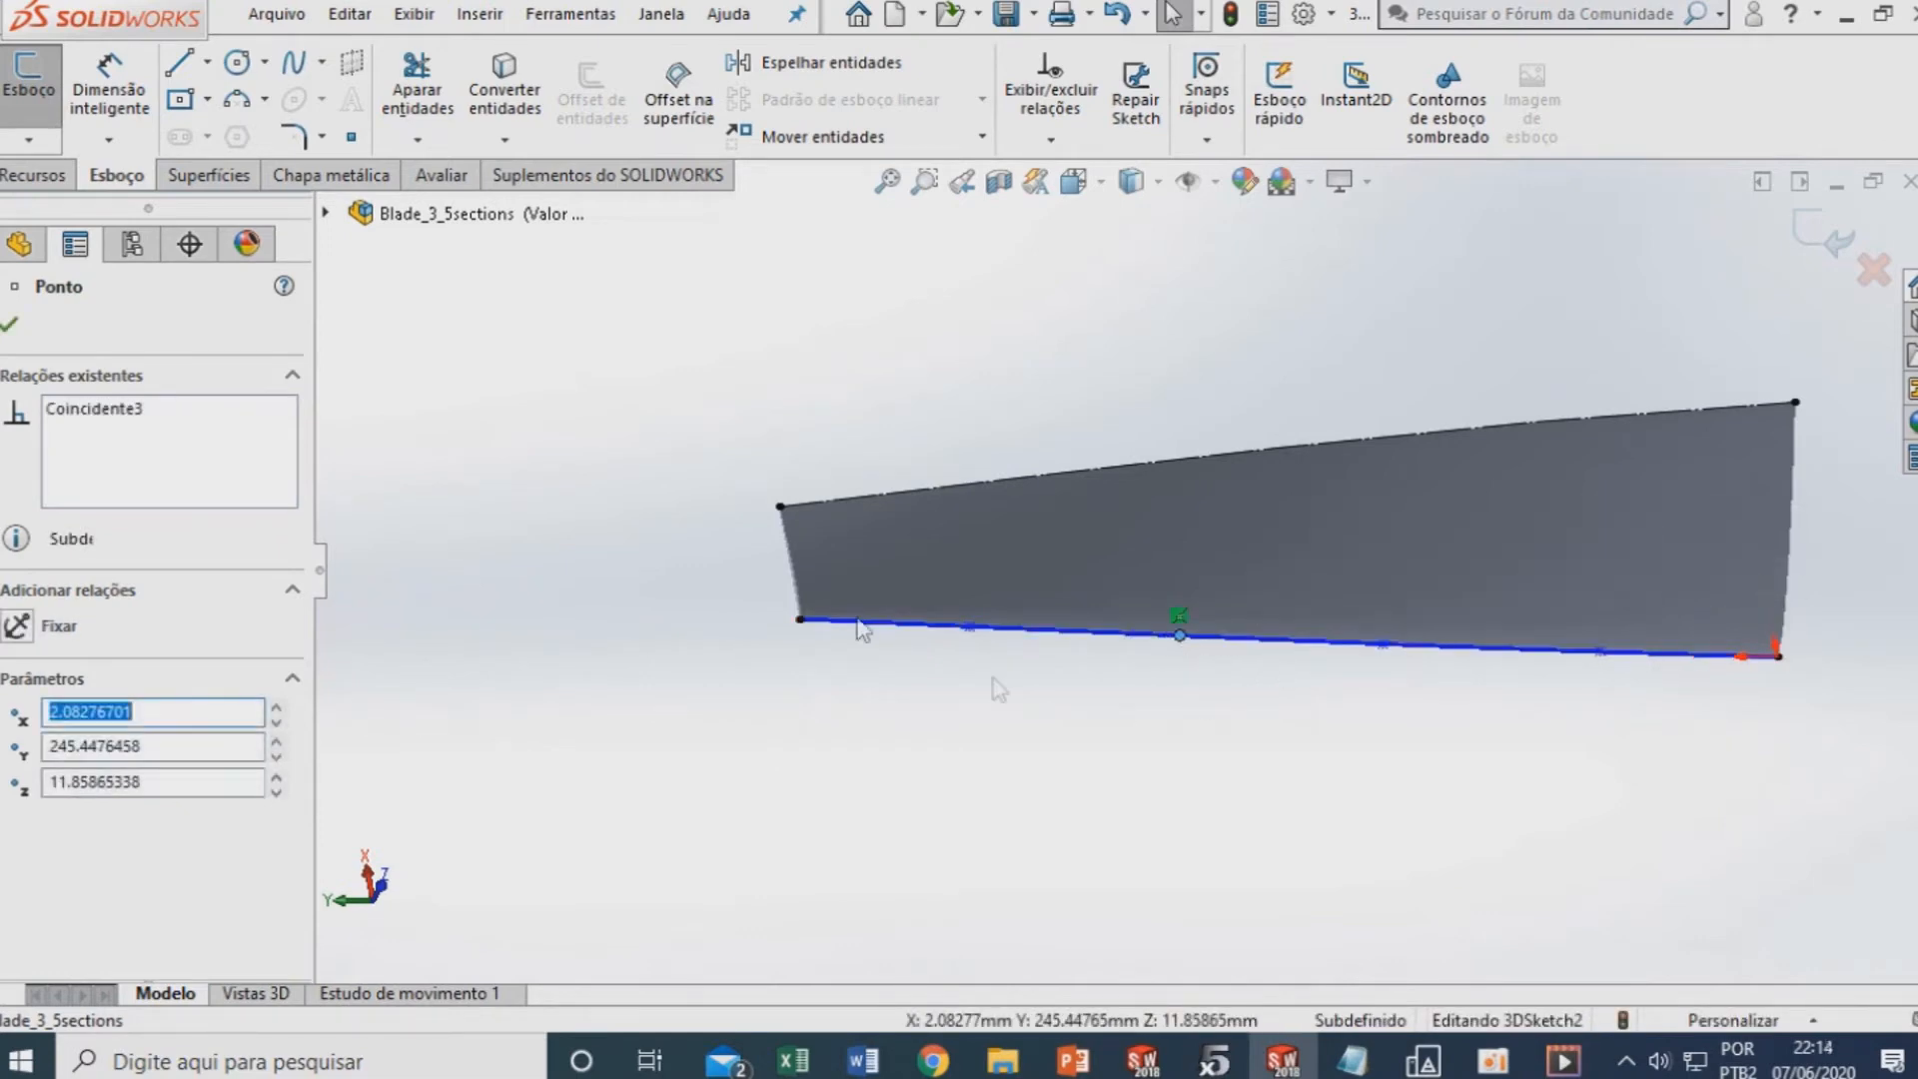
Draw a second spline over the opposite construction edge, from the tip corner to the base corner, with four intermediate points matching the first spline's spacing
left_click(780, 507)
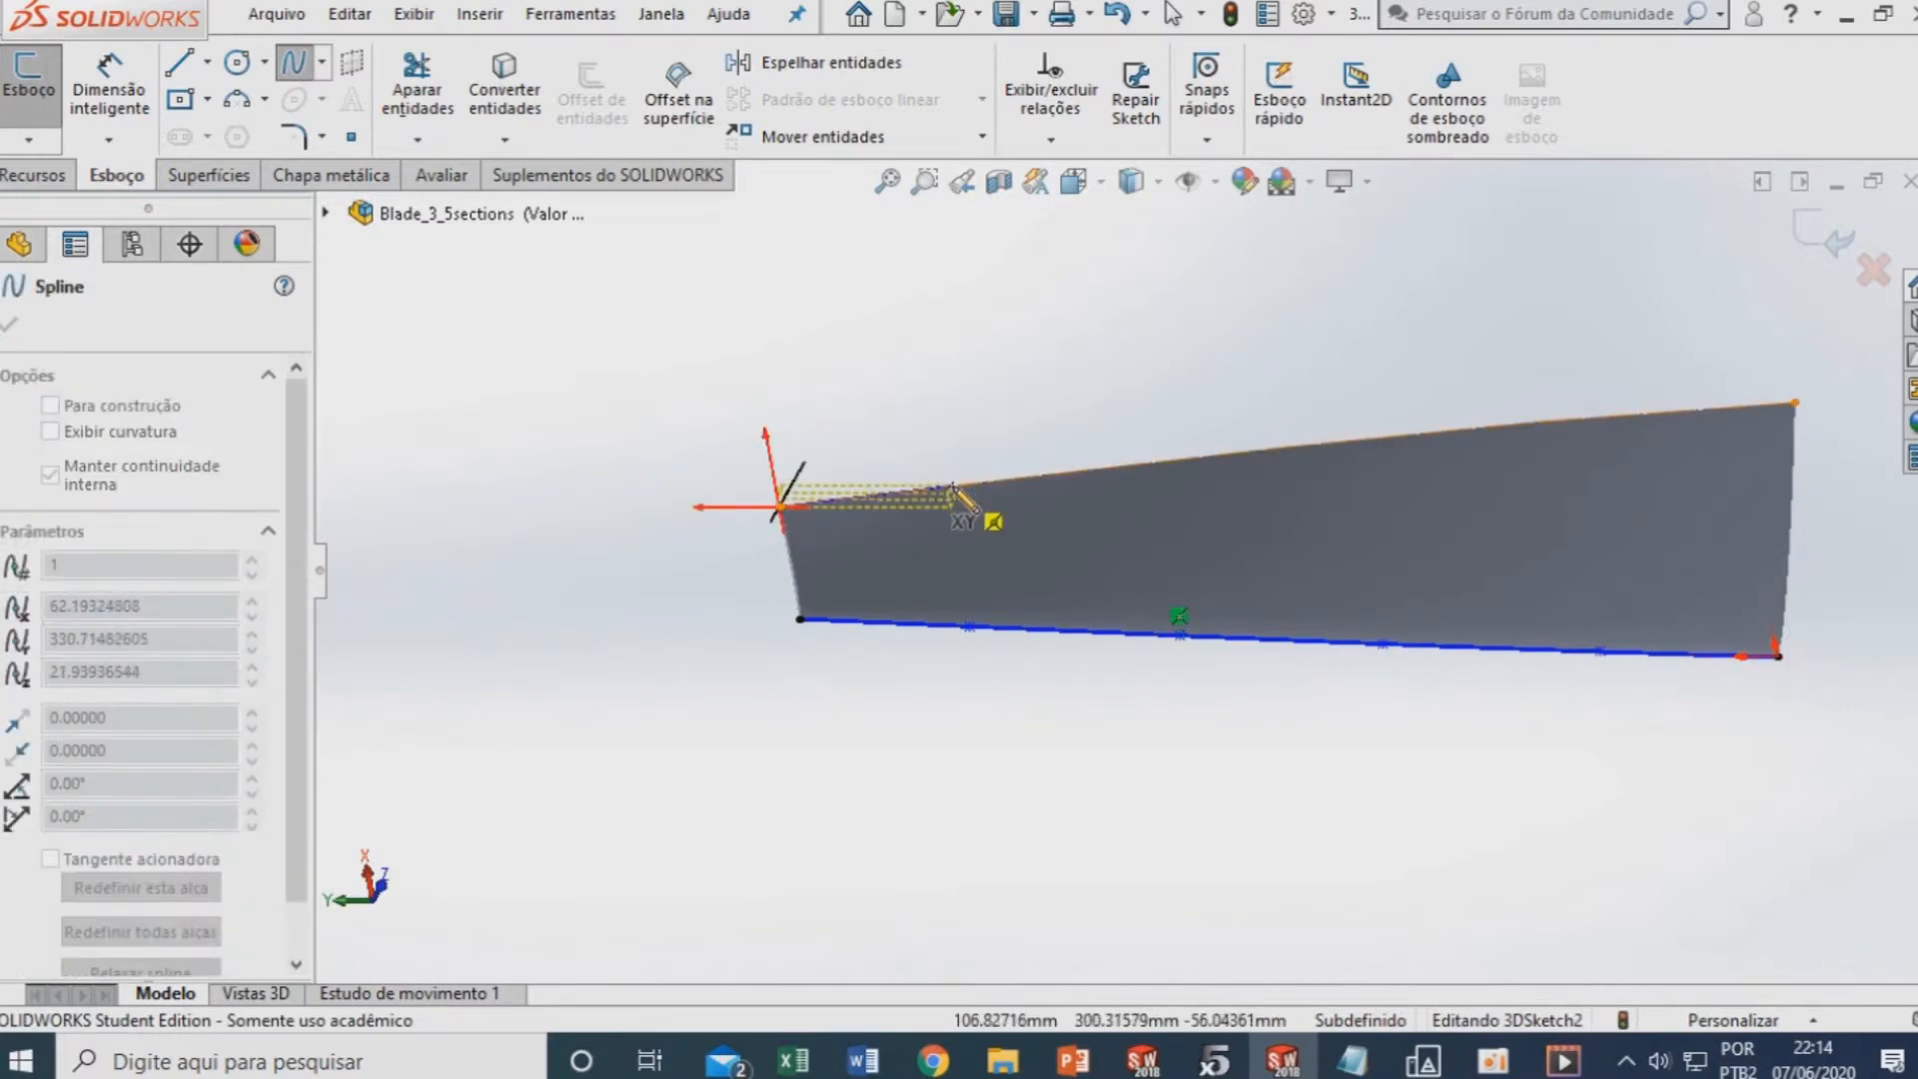
left_click(951, 487)
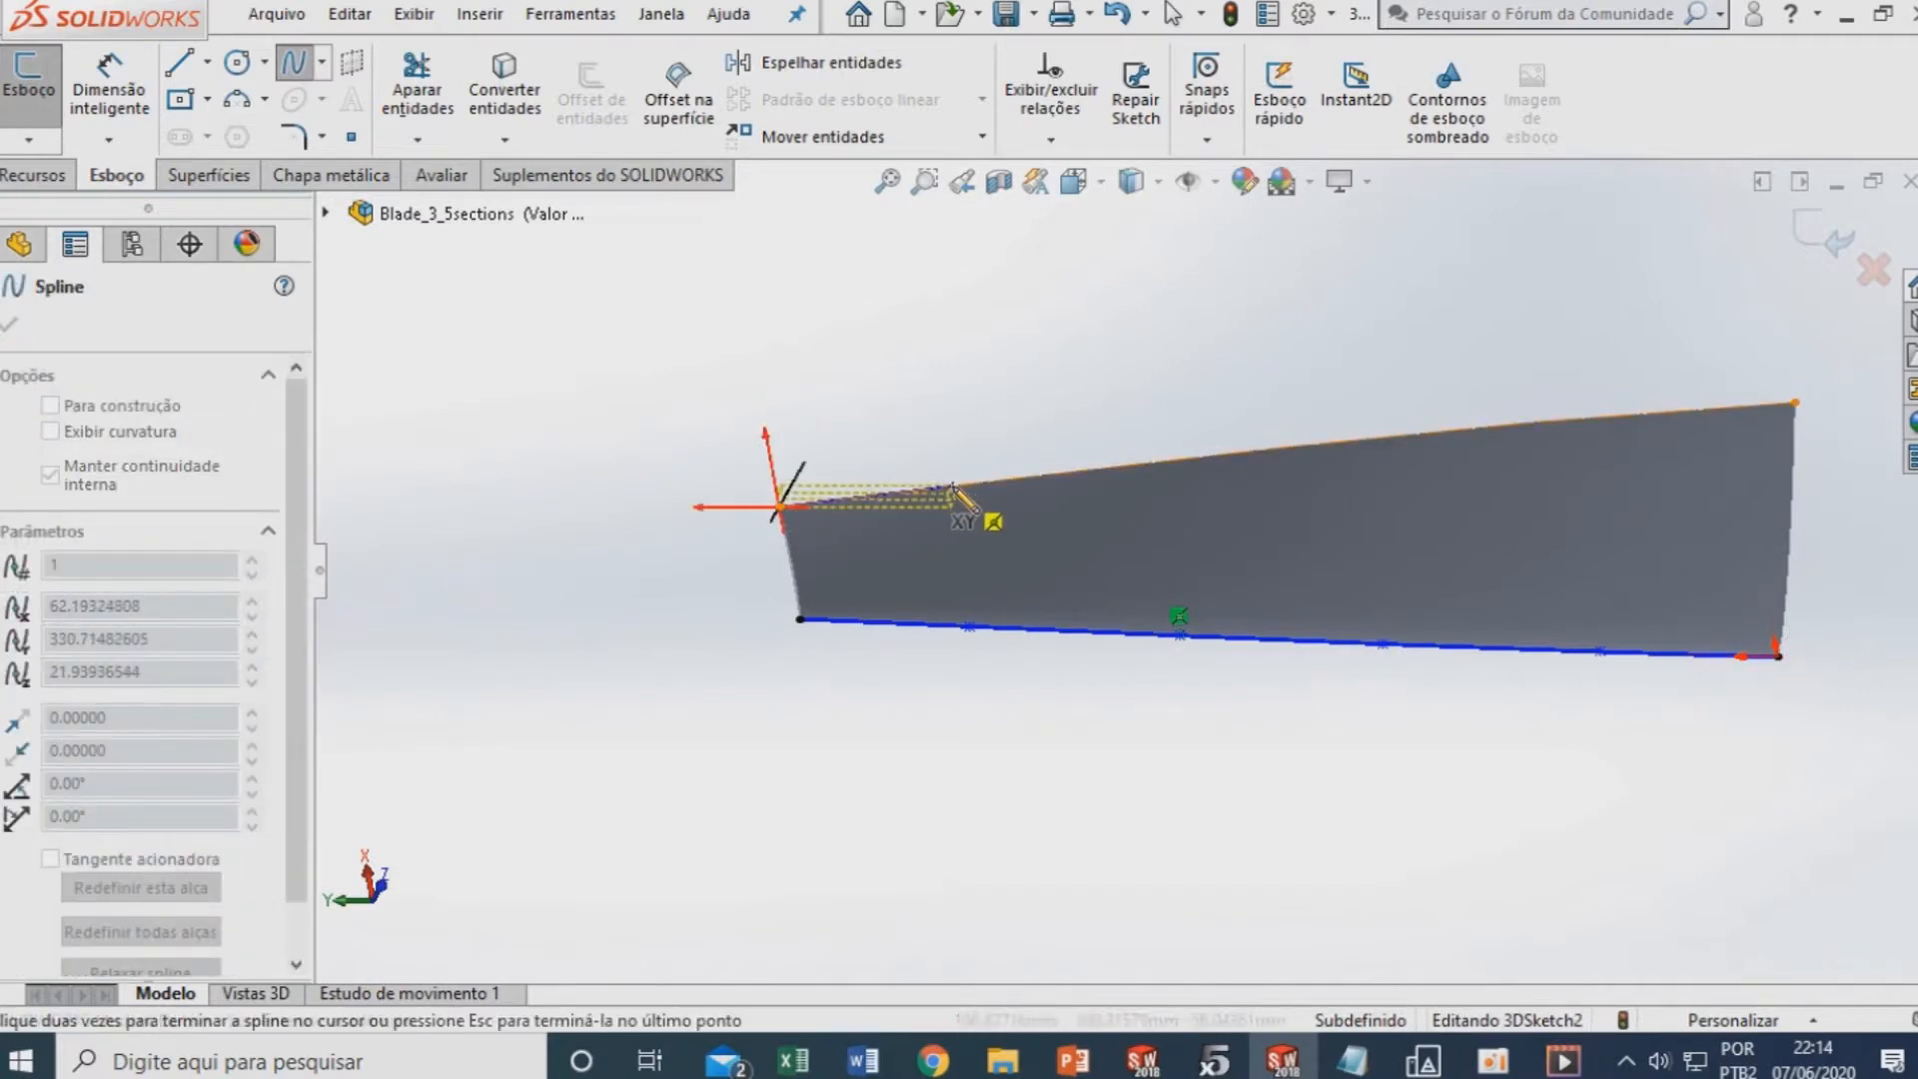
left_click(1141, 463)
left_click(1379, 436)
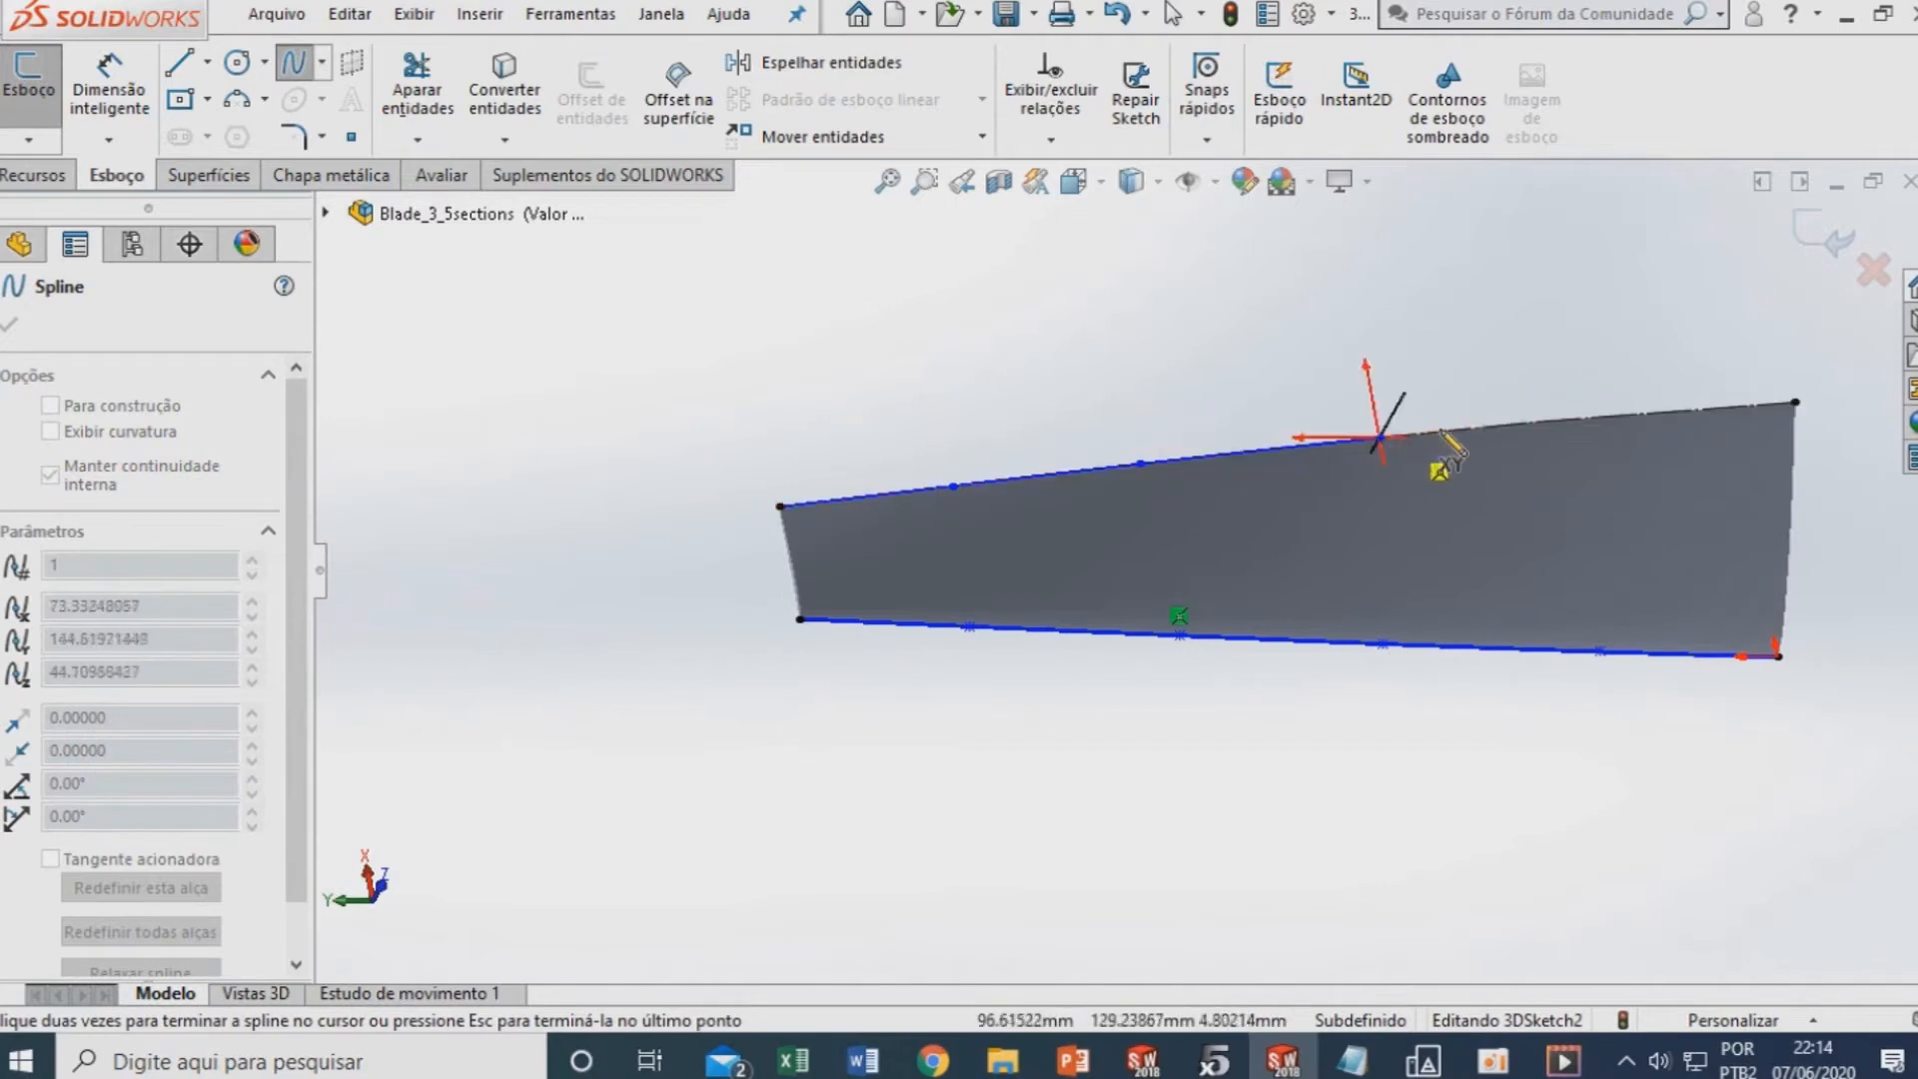
left_click(1590, 416)
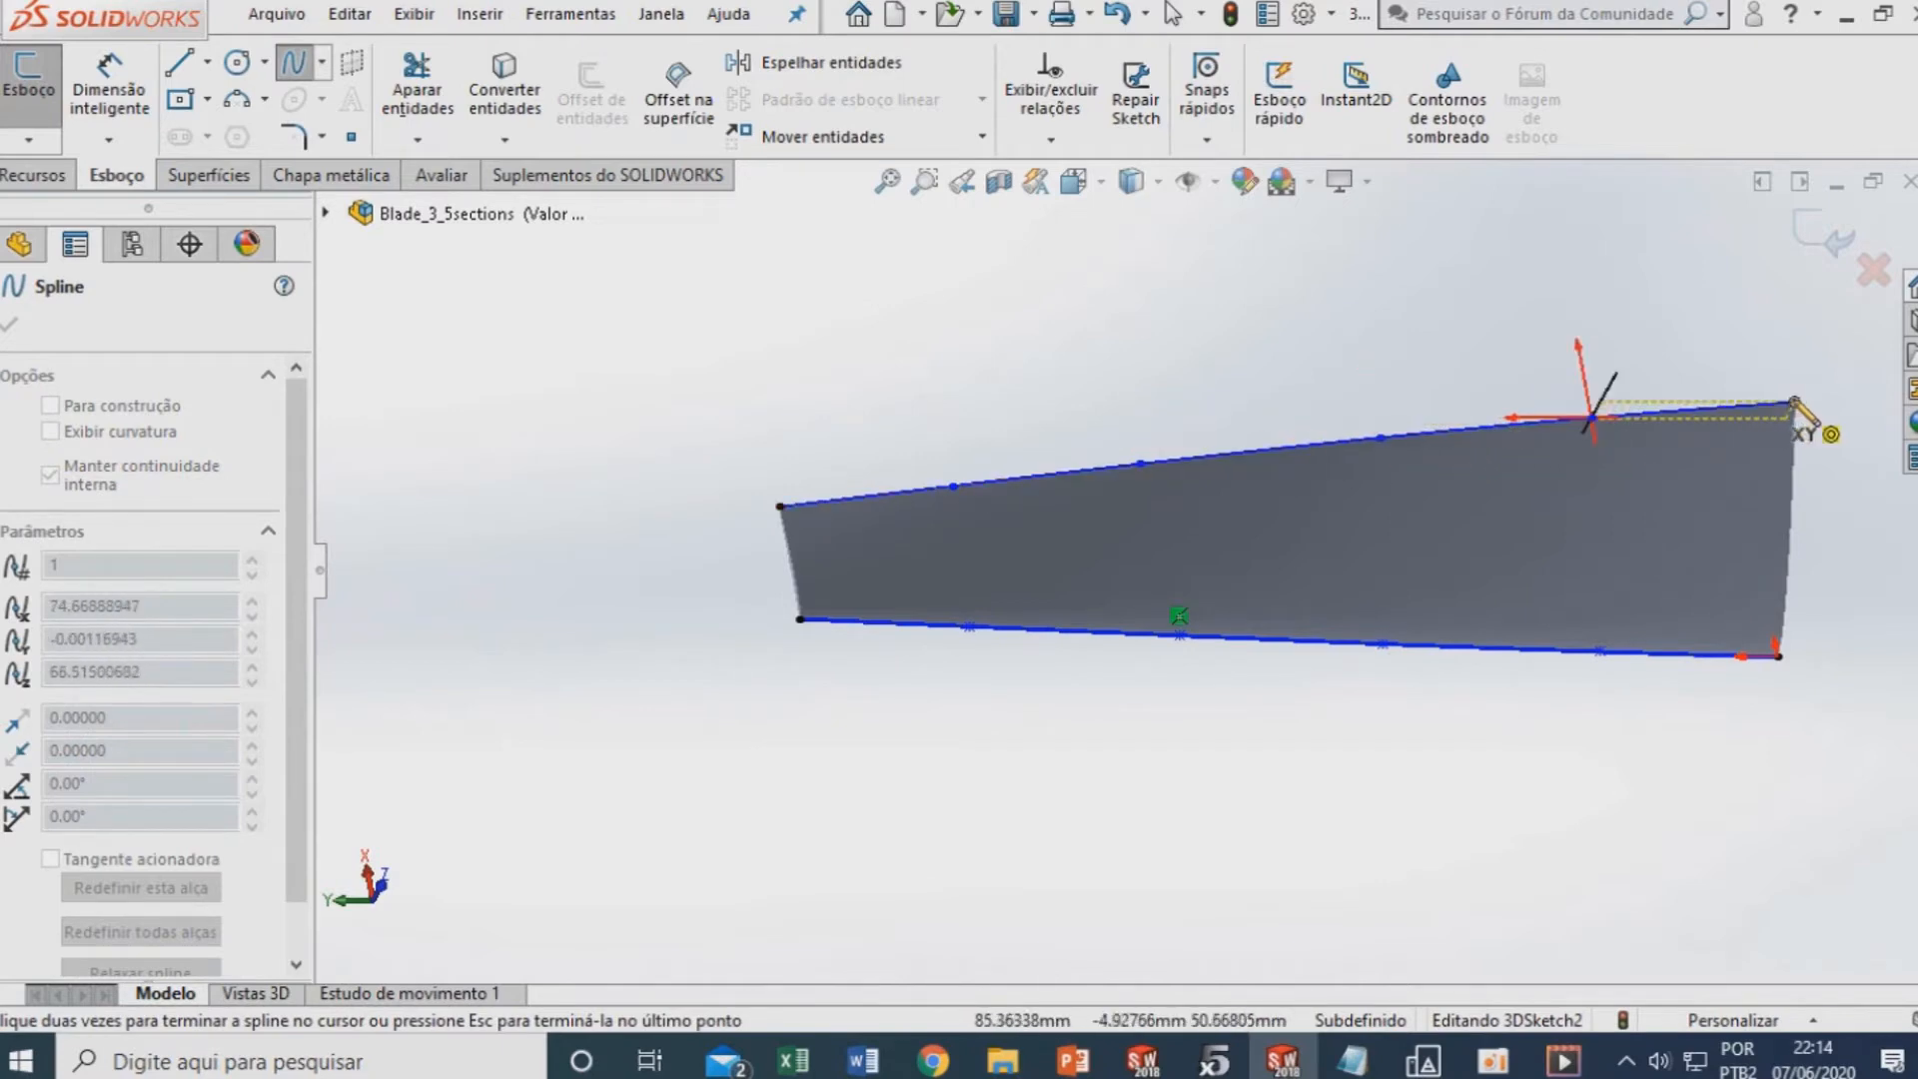
double_click(1794, 403)
Draw a construction line across the blade tip, joining the tip endpoints of the two splines
scroll(1501, 455, "down", 4)
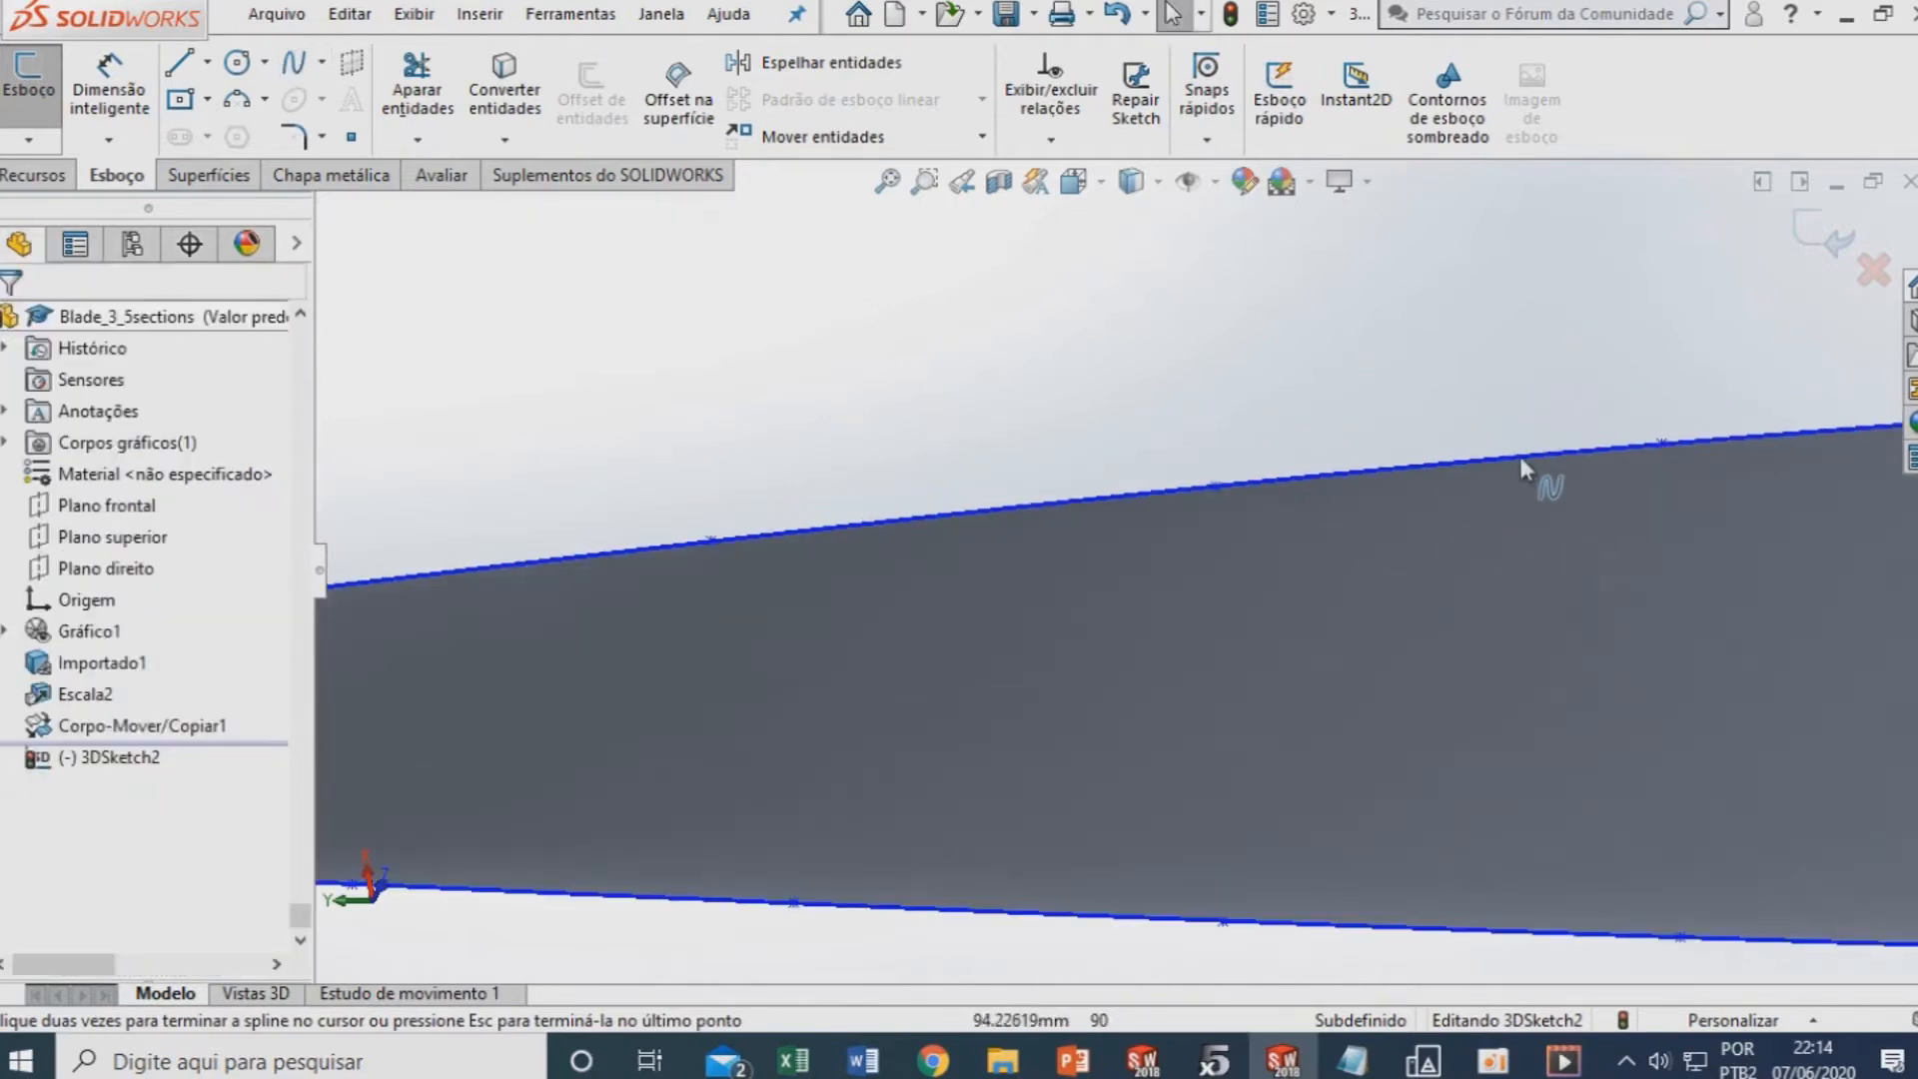
scroll(1501, 454, "up", 5)
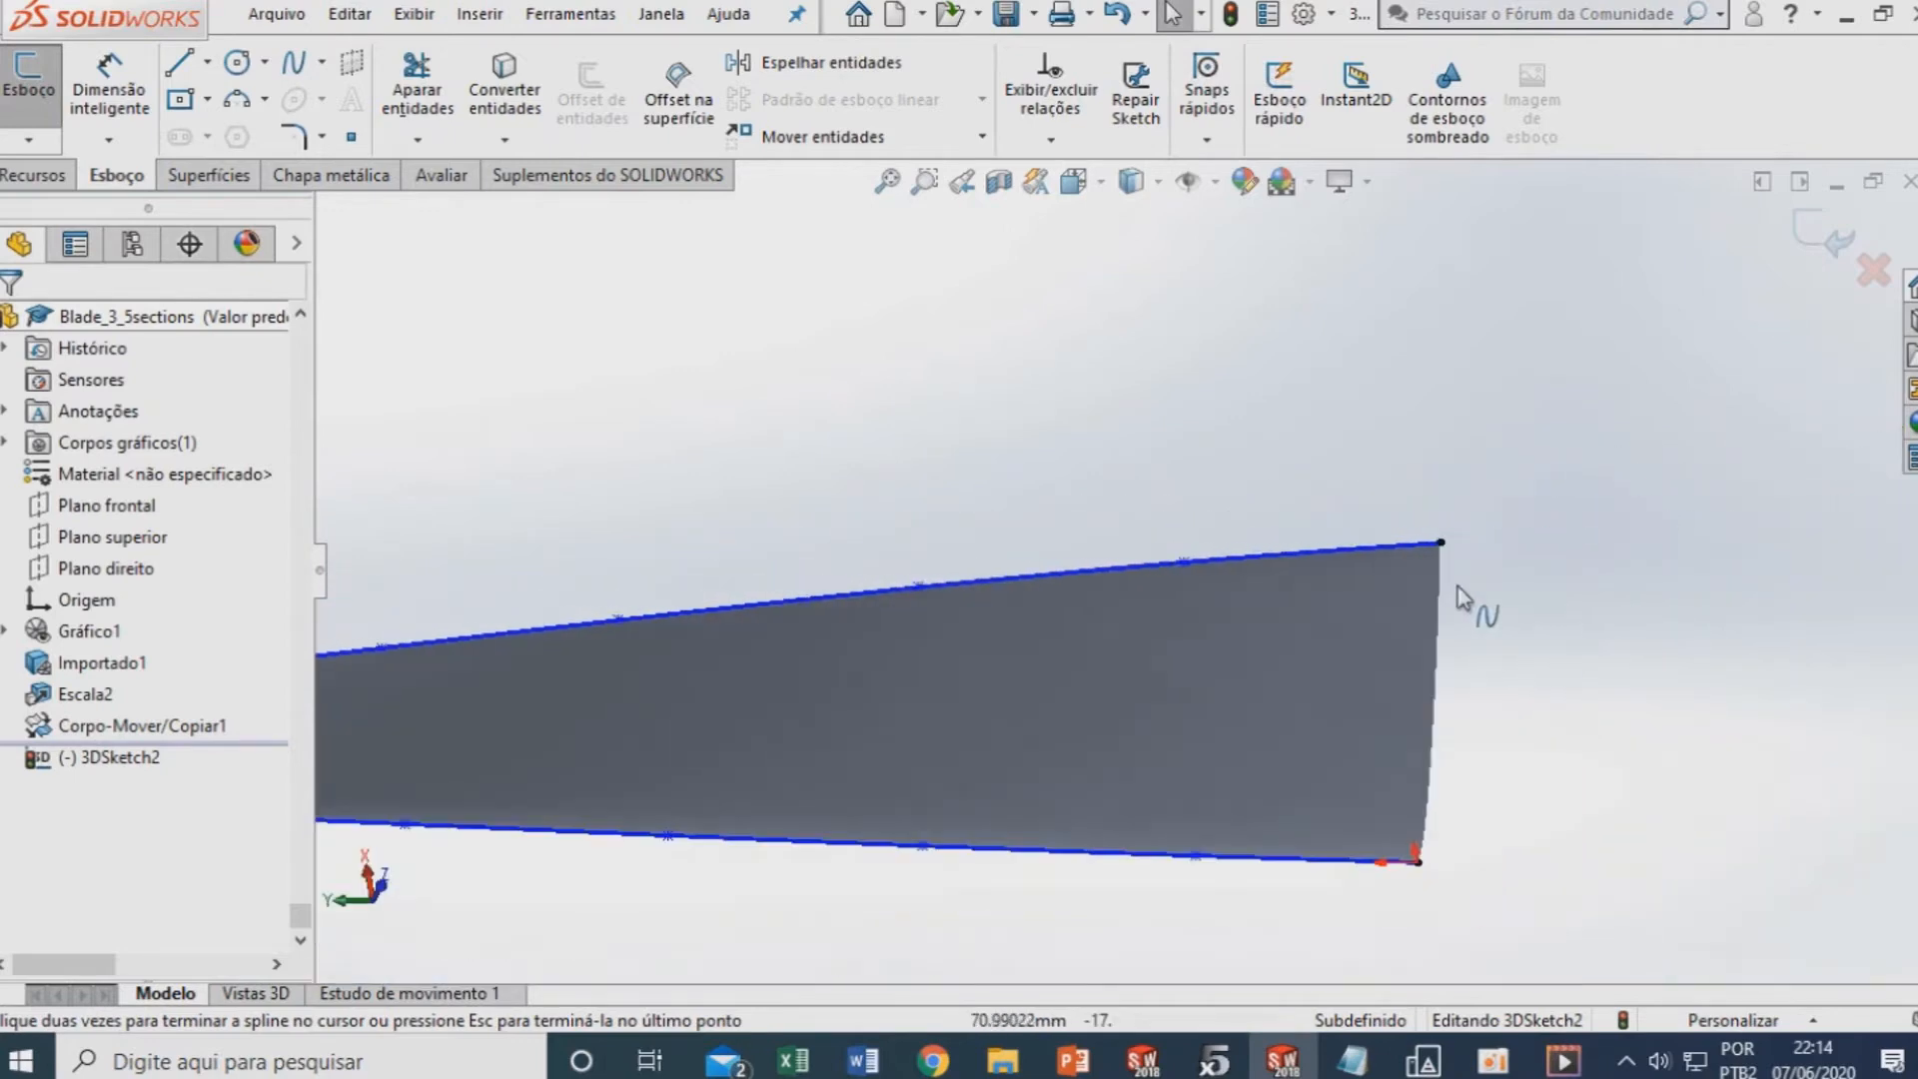
scroll(1105, 599, "up", 3)
scroll(864, 614, "down", 1)
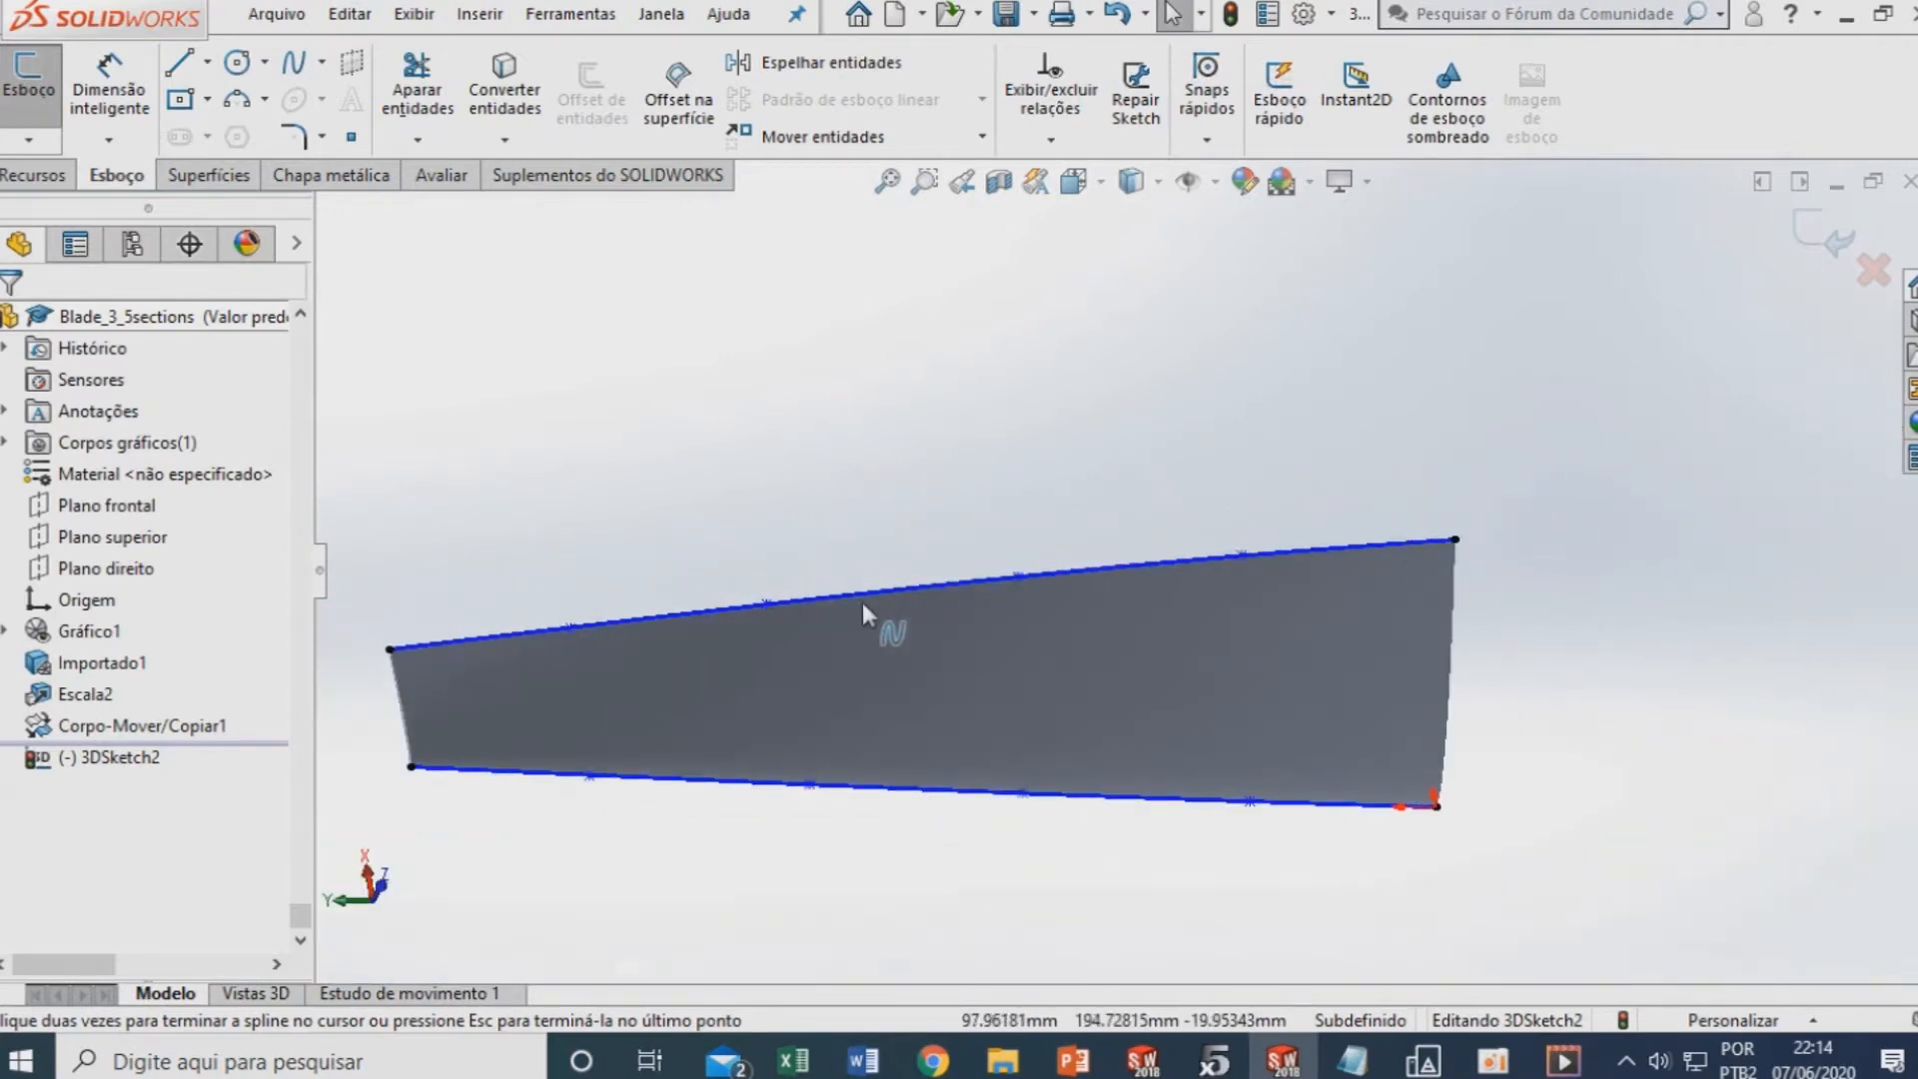
left_click(570, 628)
left_click(570, 629)
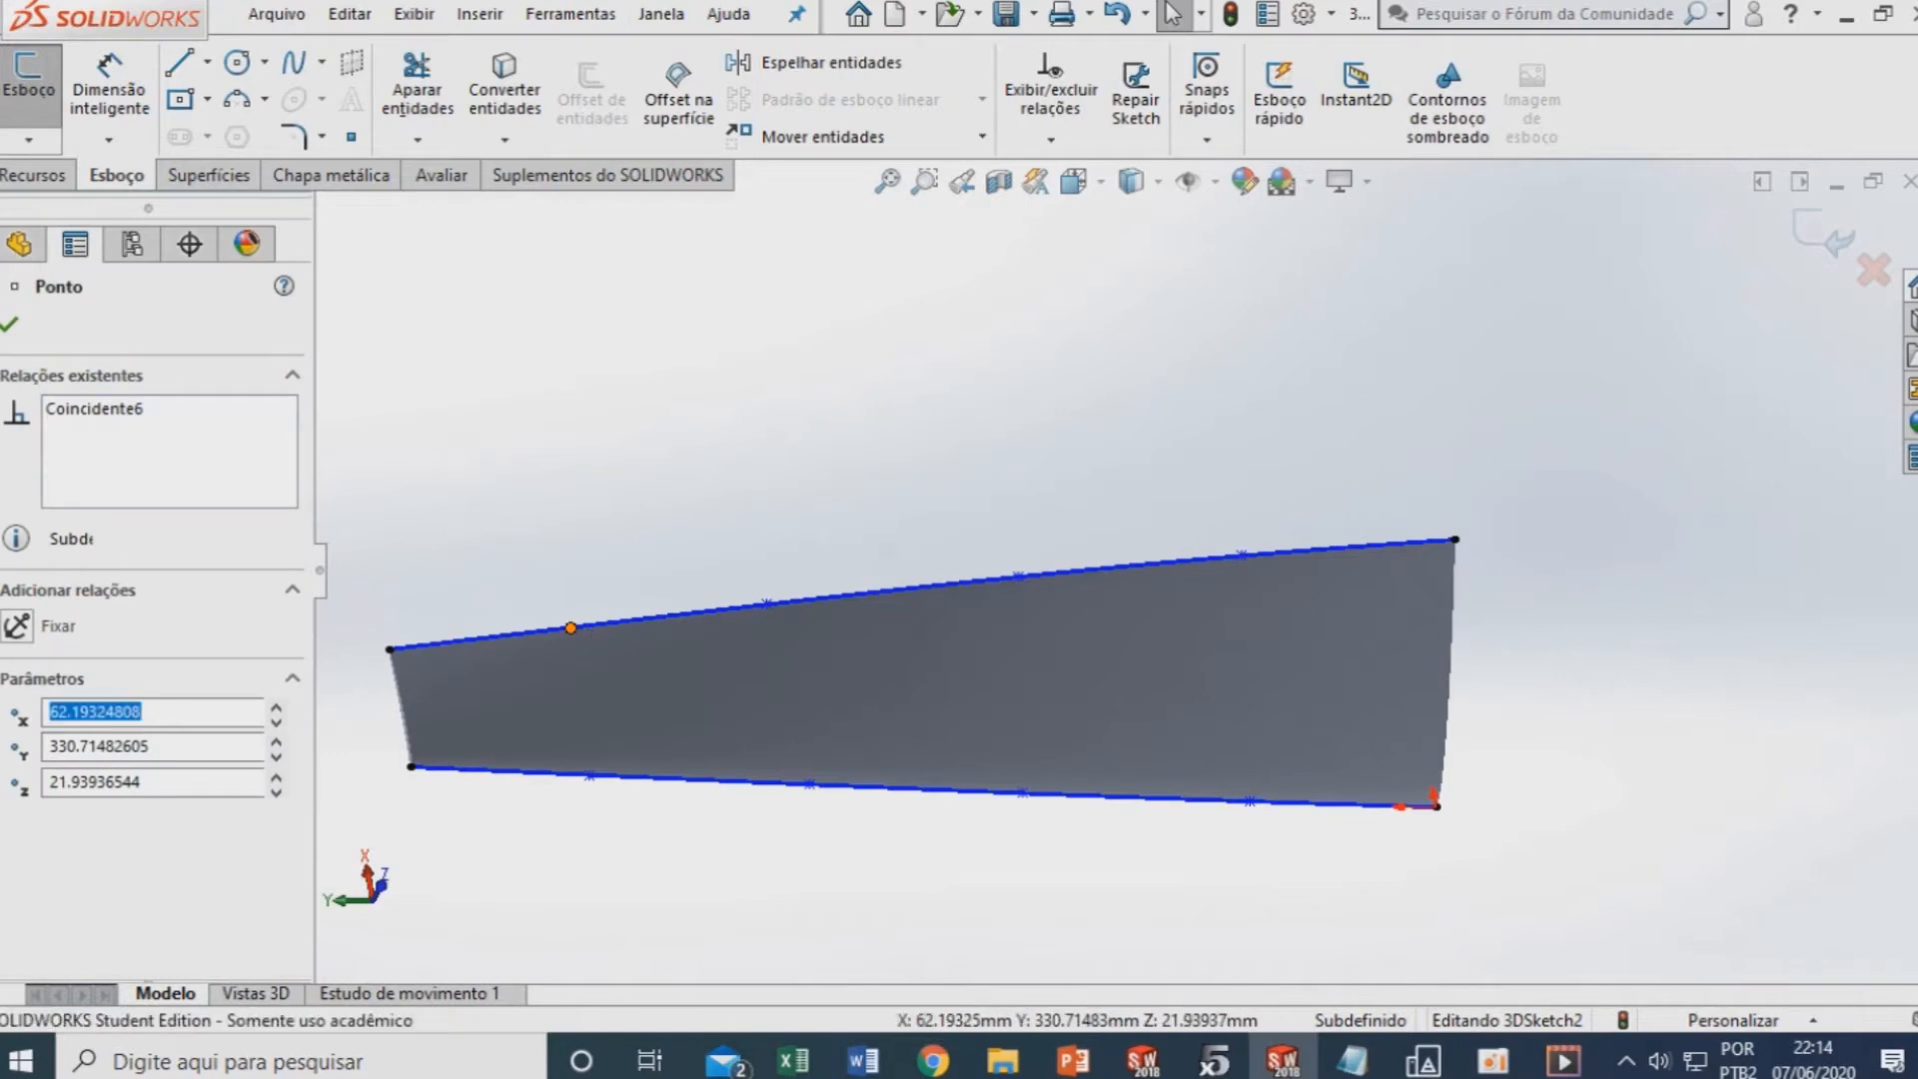
left_click(206, 62)
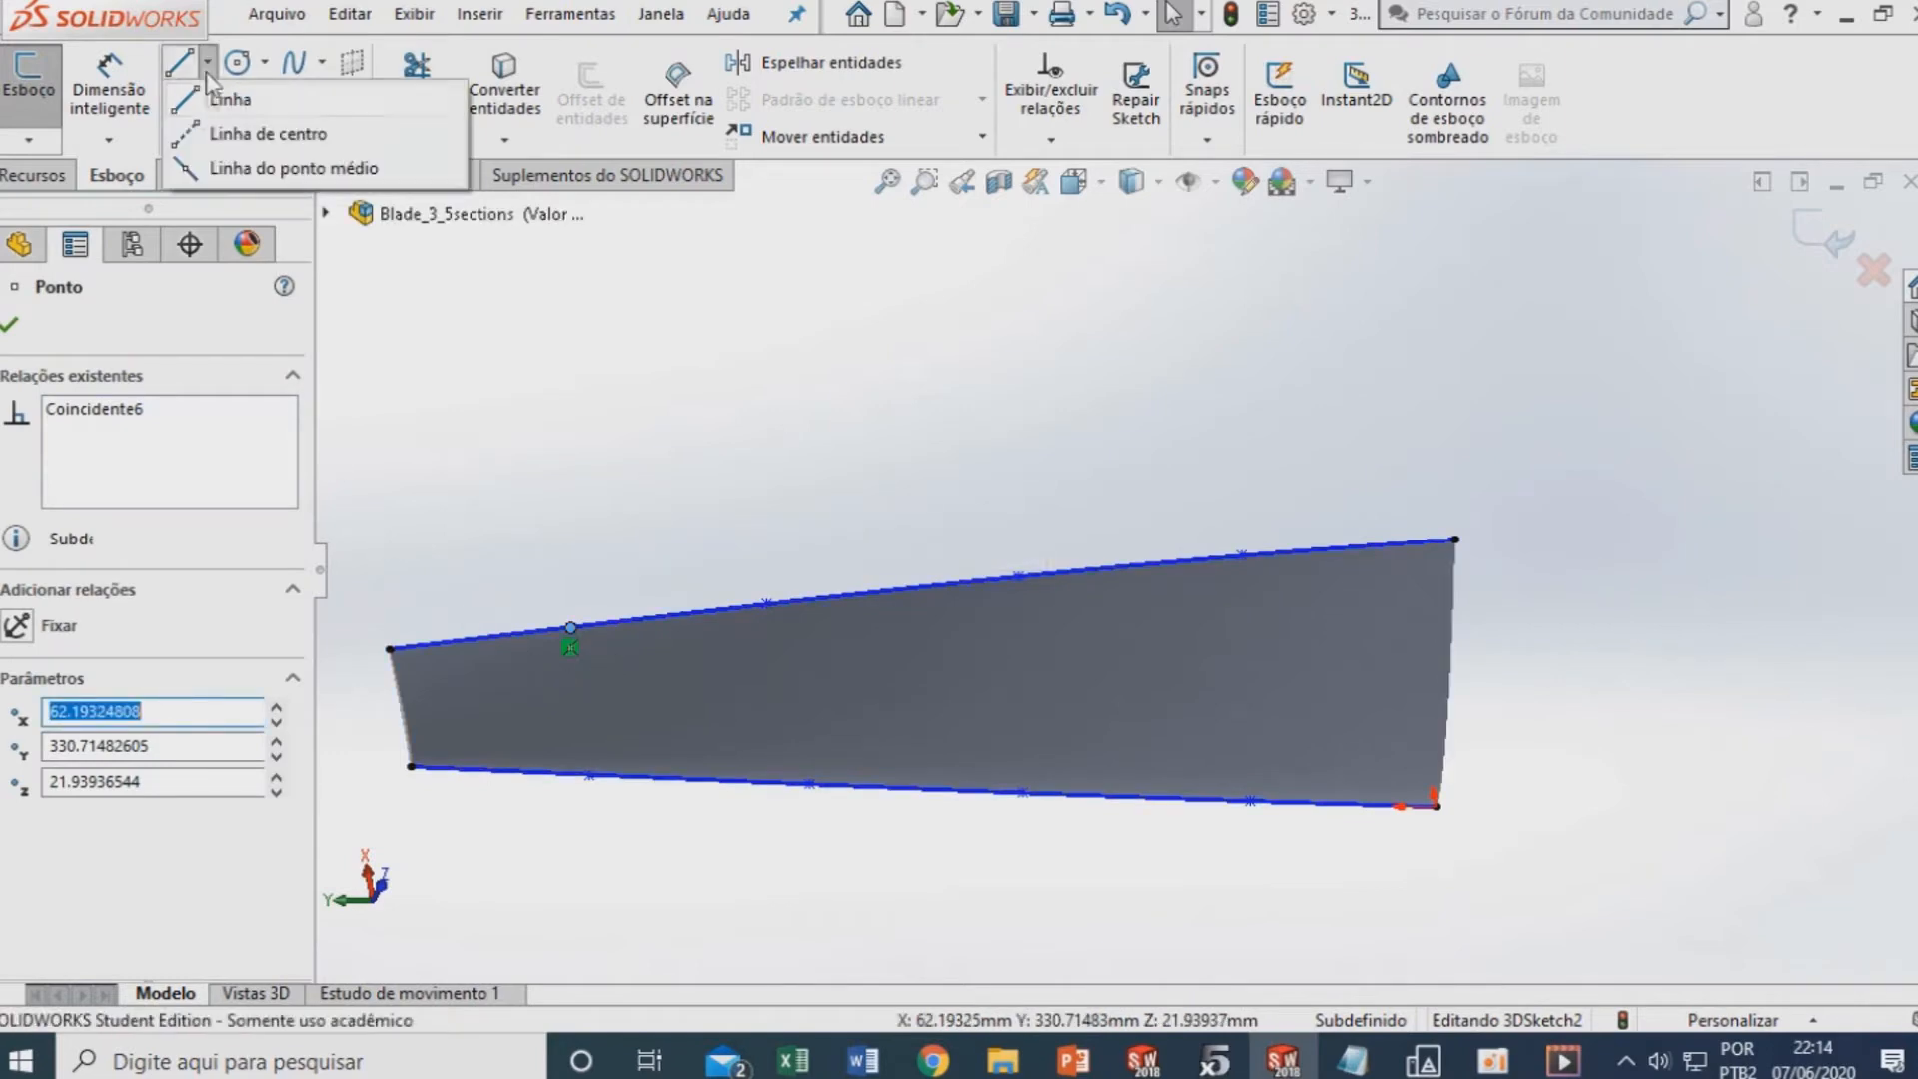
left_click(245, 120)
scroll(436, 668, "down", 2)
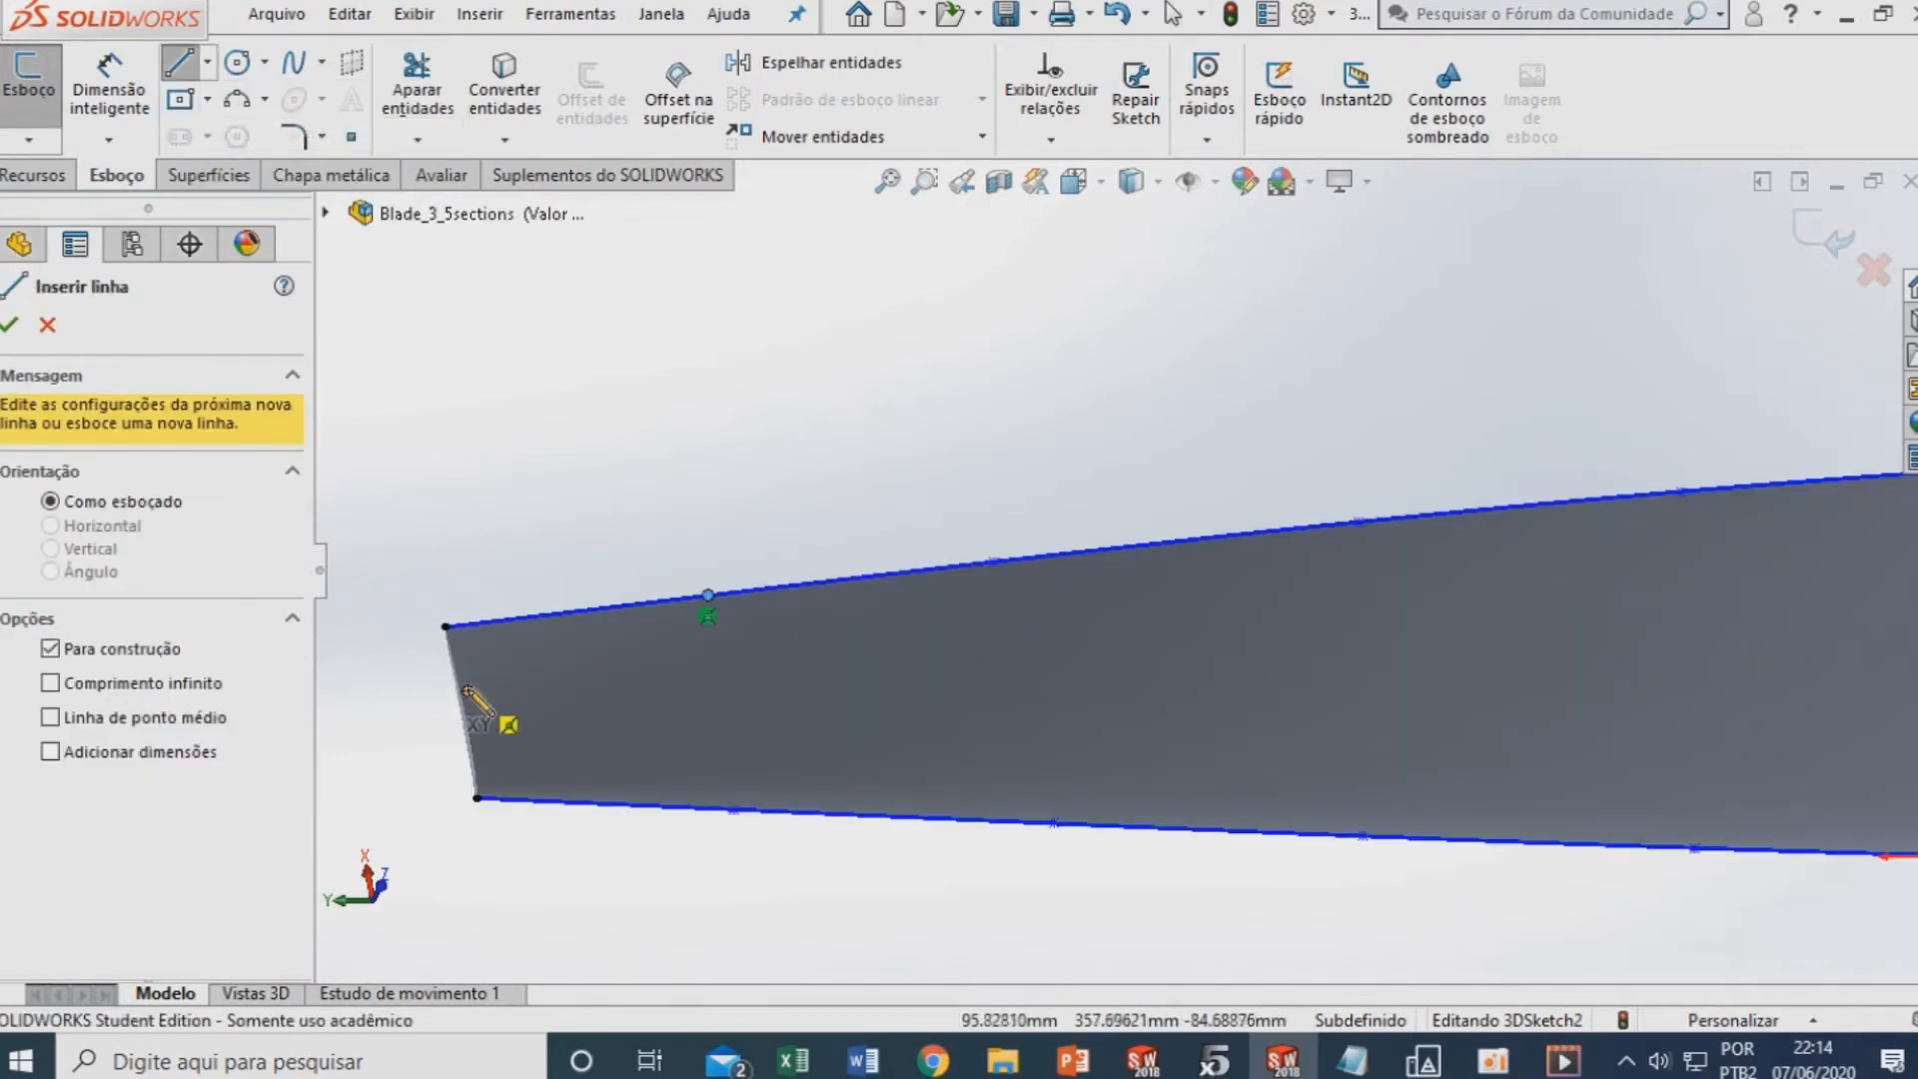
left_click(444, 627)
left_click(477, 797)
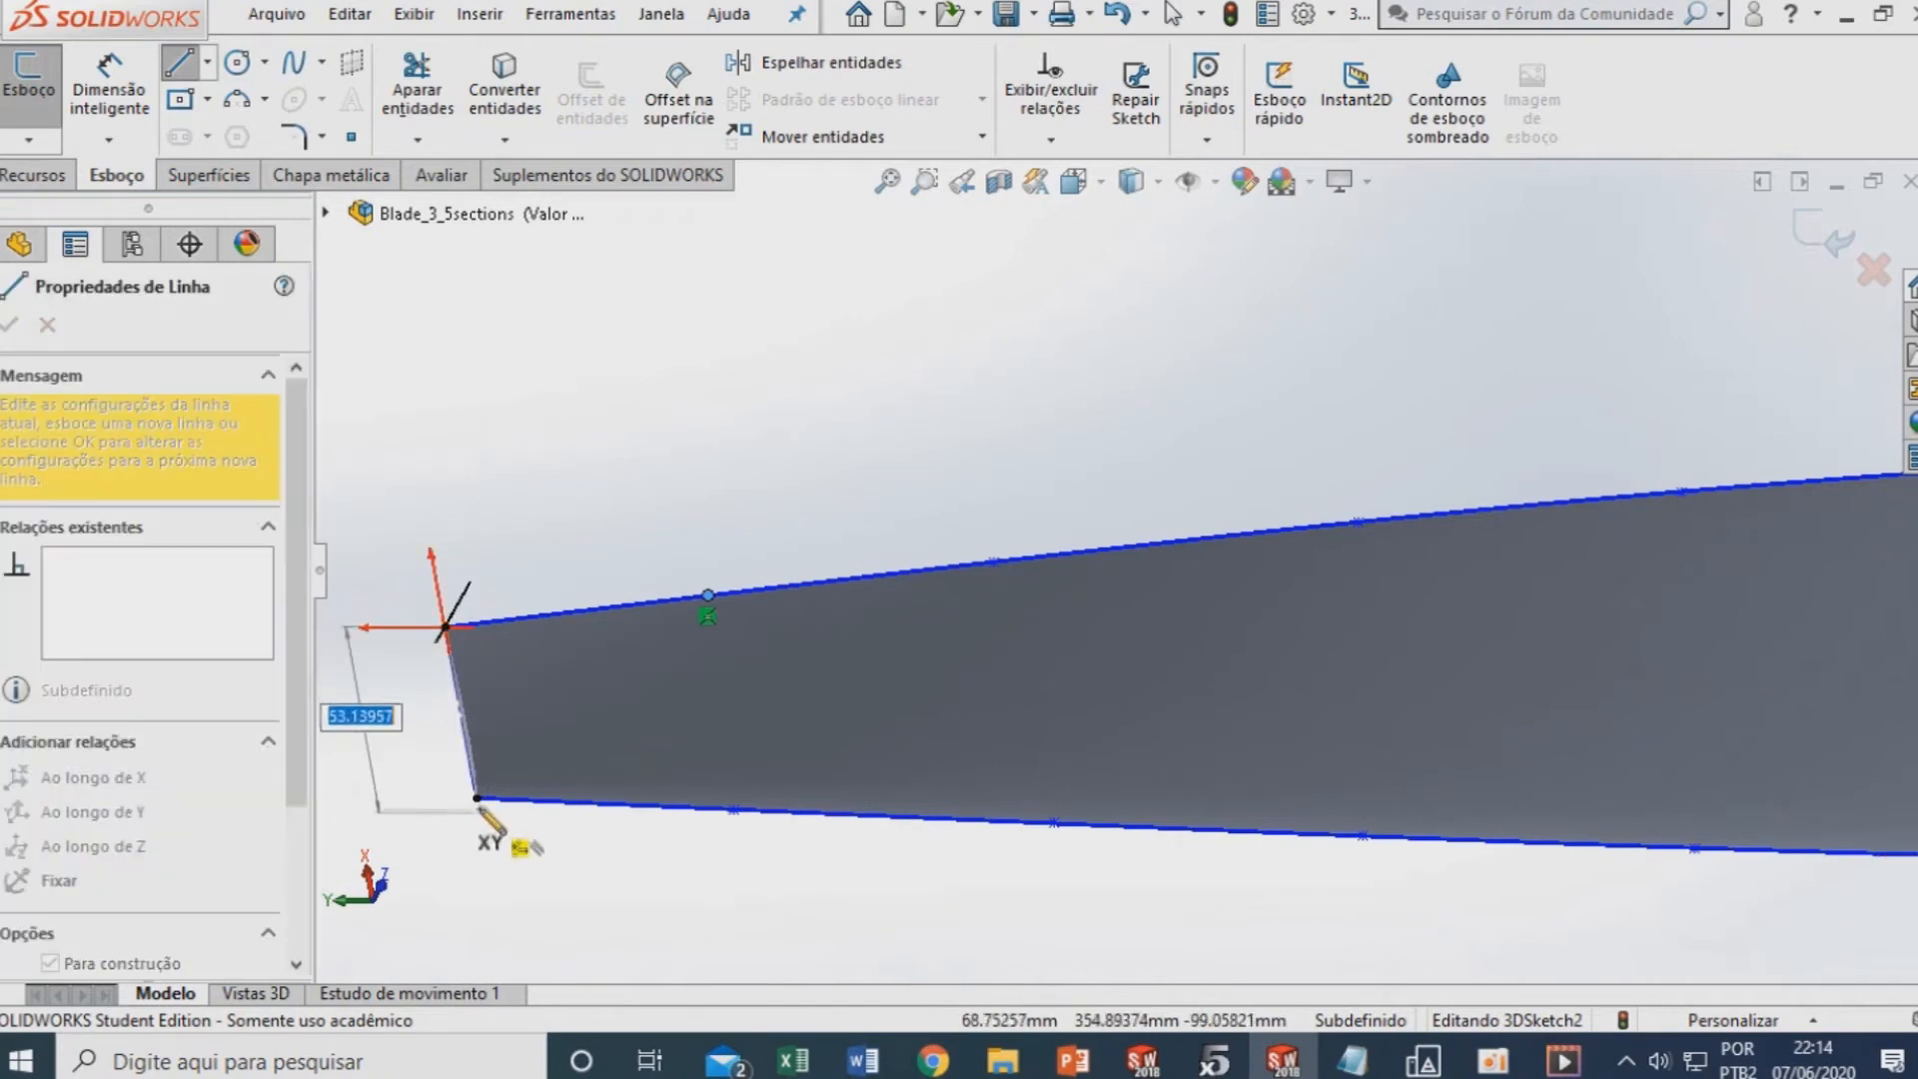
End the construction line across the blade tip on the second spline's tip endpoint
scroll(480, 799, "down", 3)
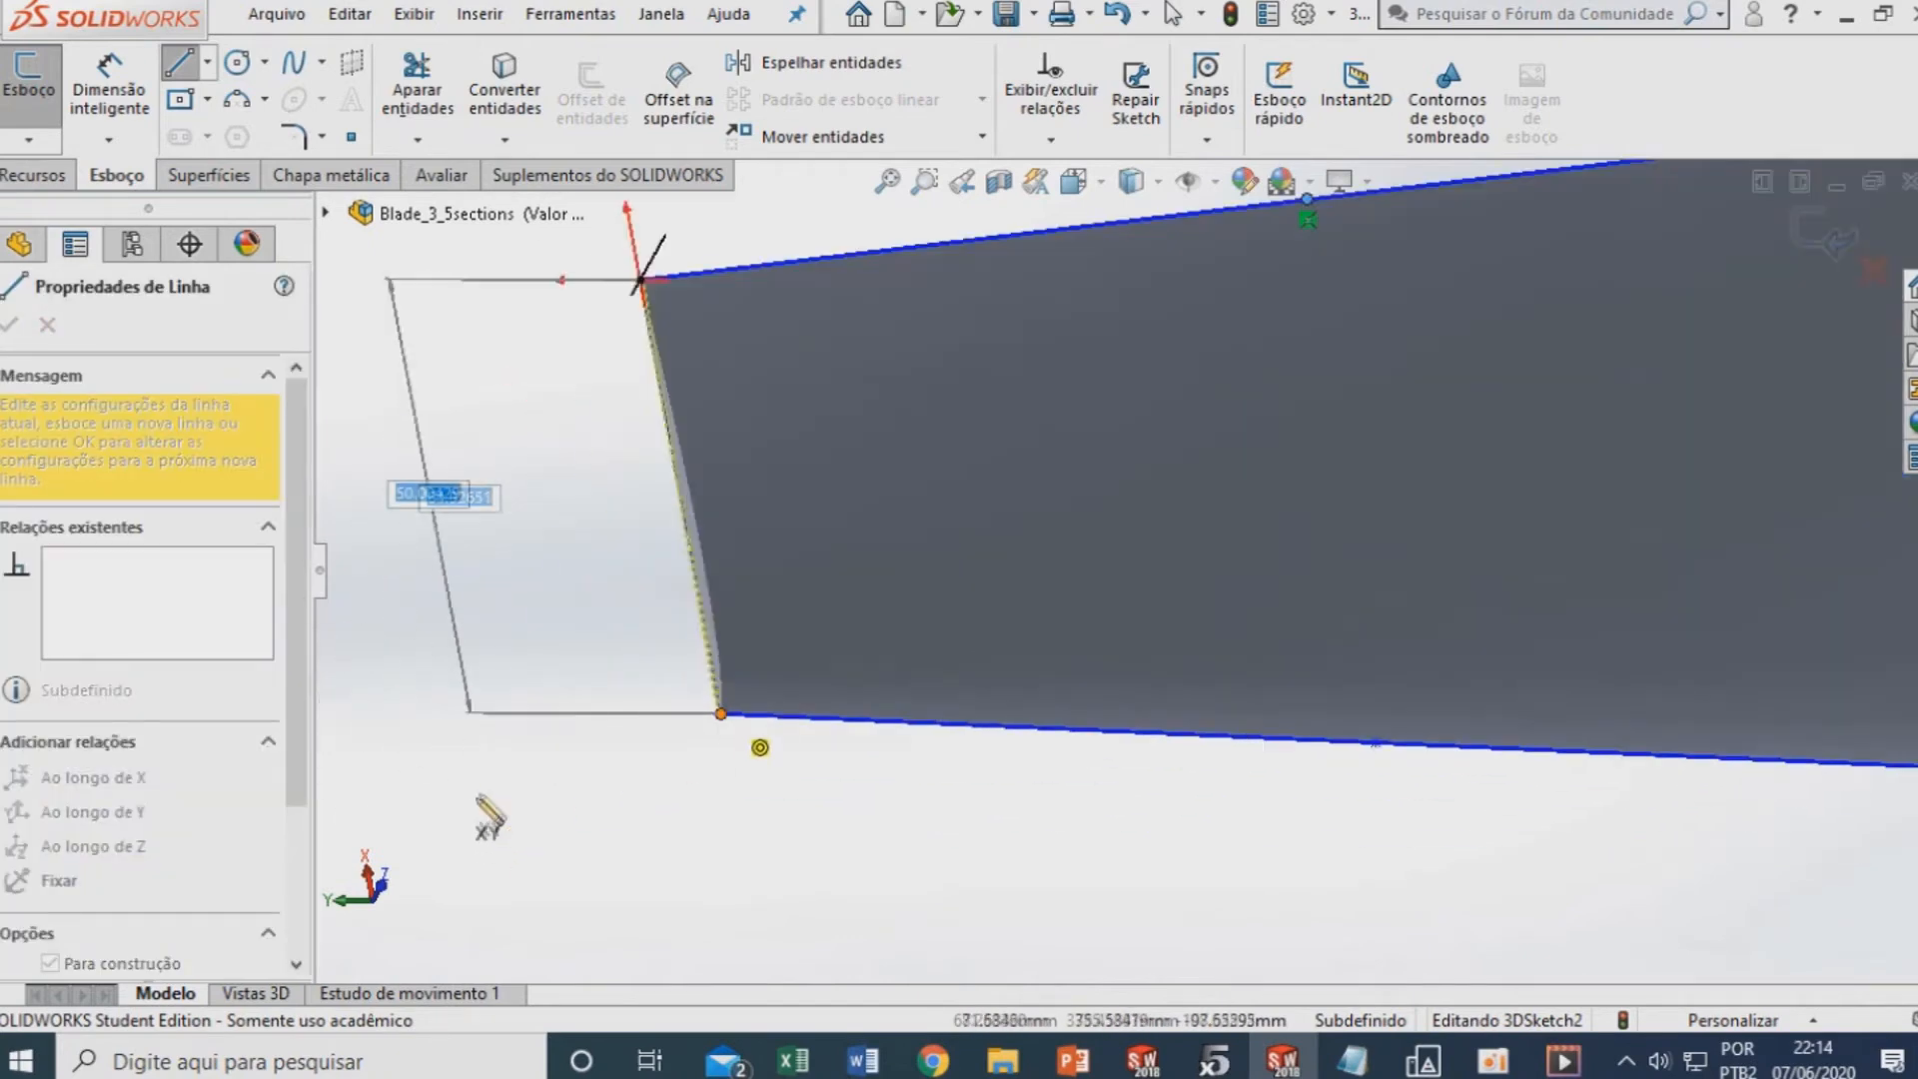
left_click(719, 714)
key("Escape")
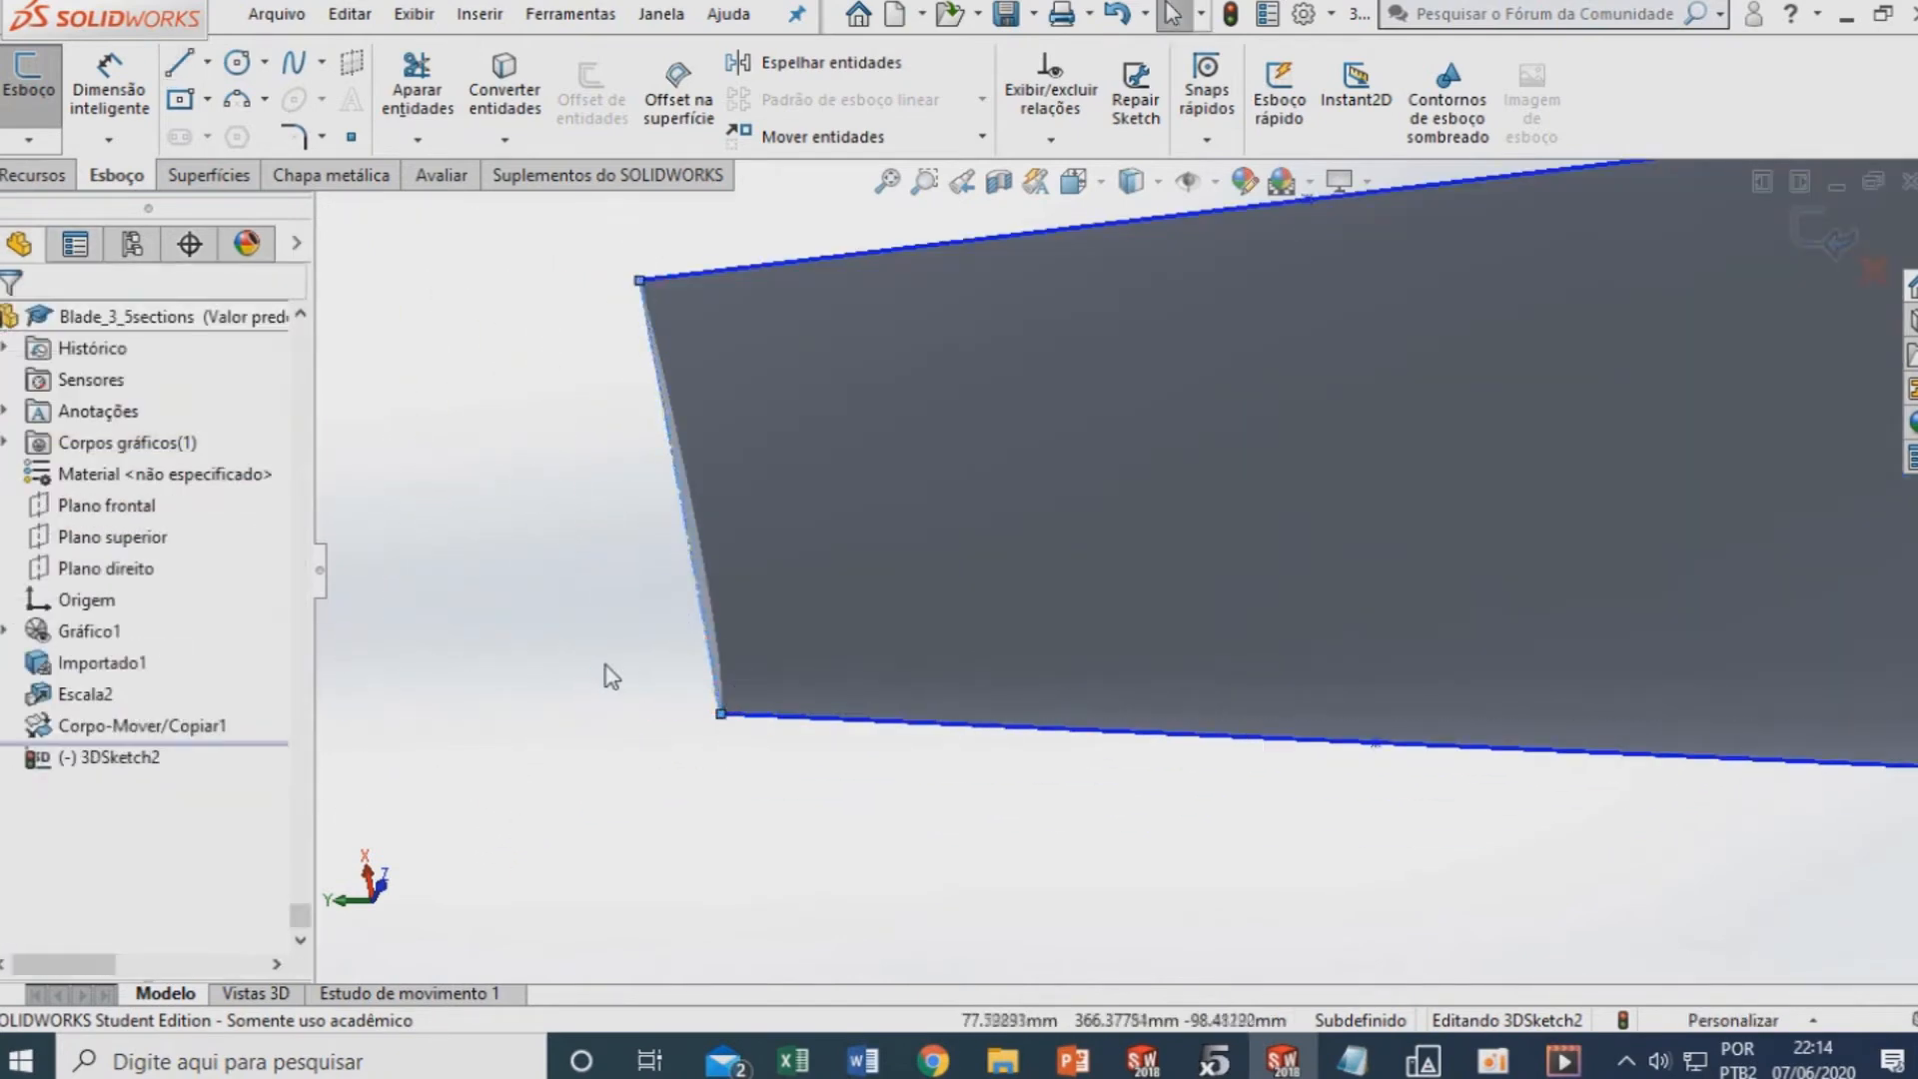
middle_click_drag(605, 663, 632, 654)
scroll(632, 655, "up", 2)
left_click(631, 655)
middle_click_drag(991, 584, 933, 601)
scroll(933, 601, "up", 9)
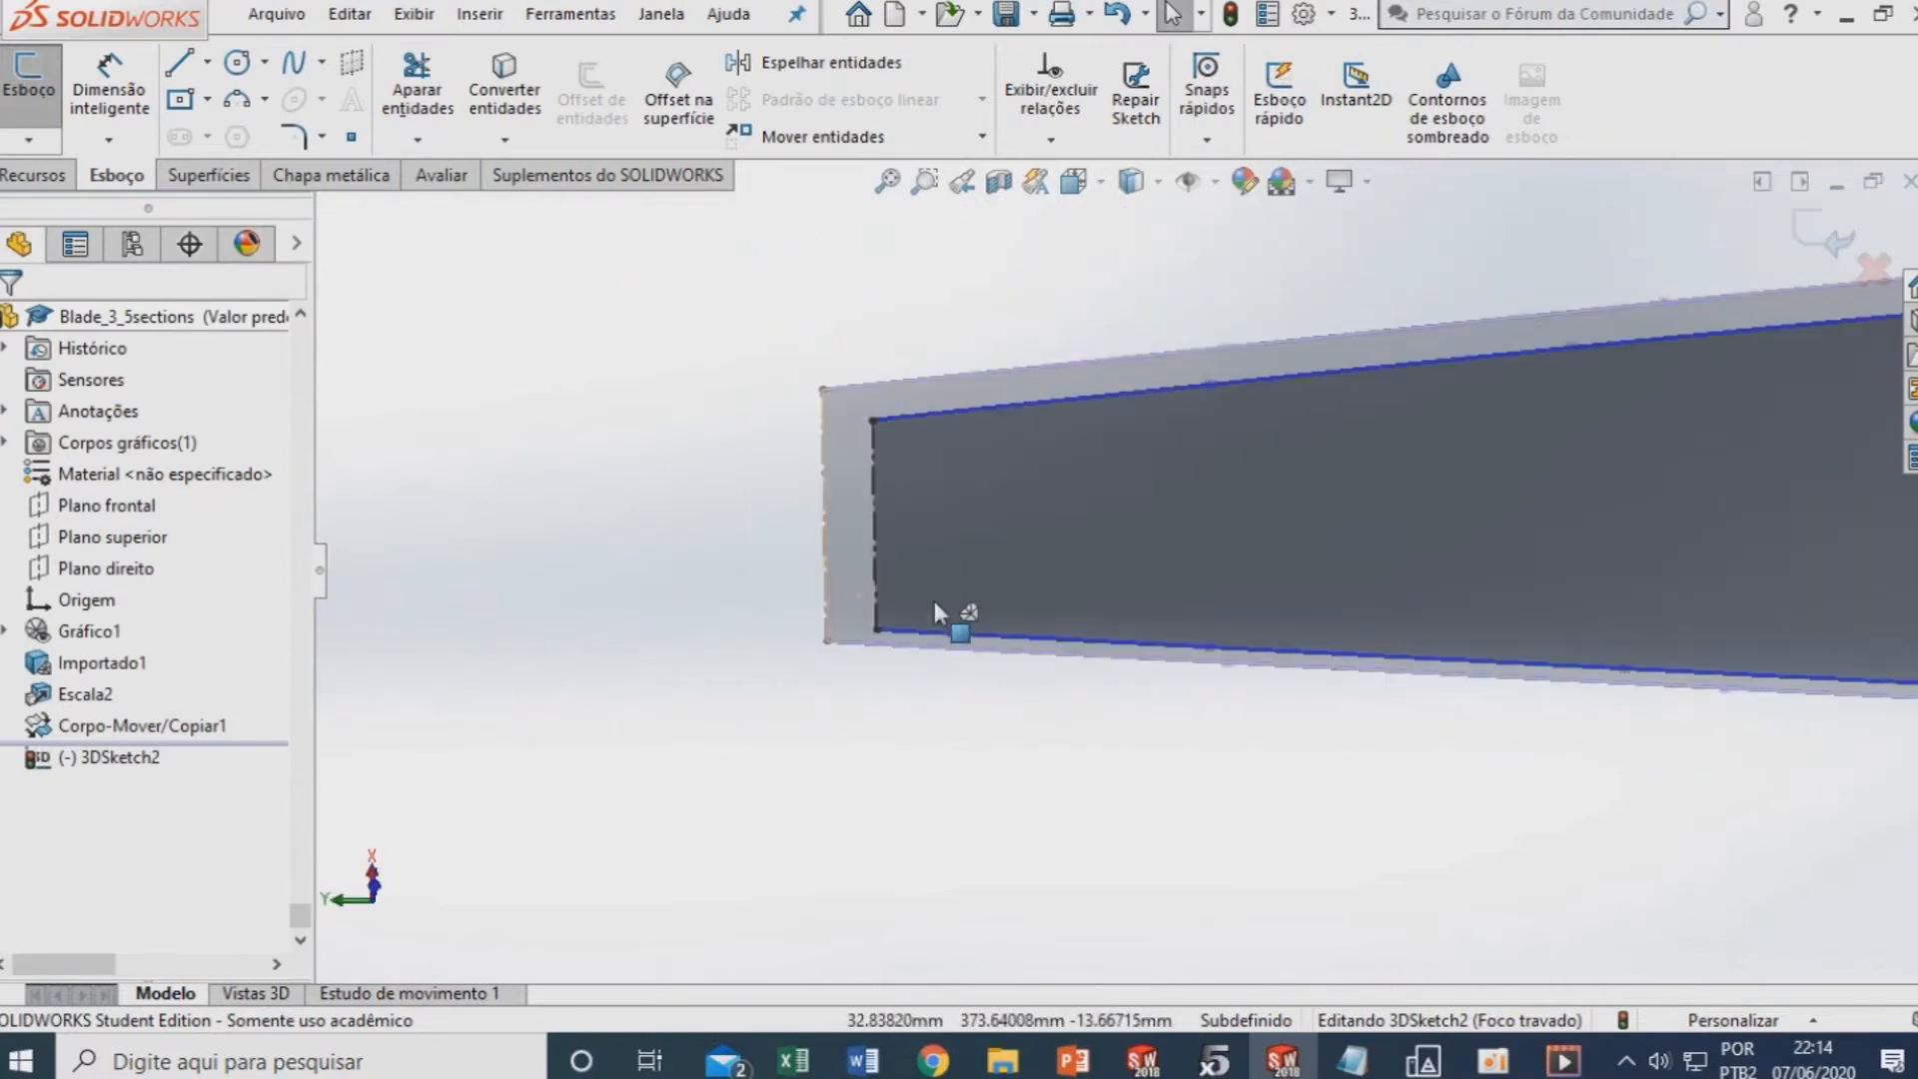
Draw a construction line across the blade base from the spline's base corner to the origin, and exit the 3D sketch
left_click(206, 62)
left_click(340, 70)
scroll(1538, 514, "down", 5)
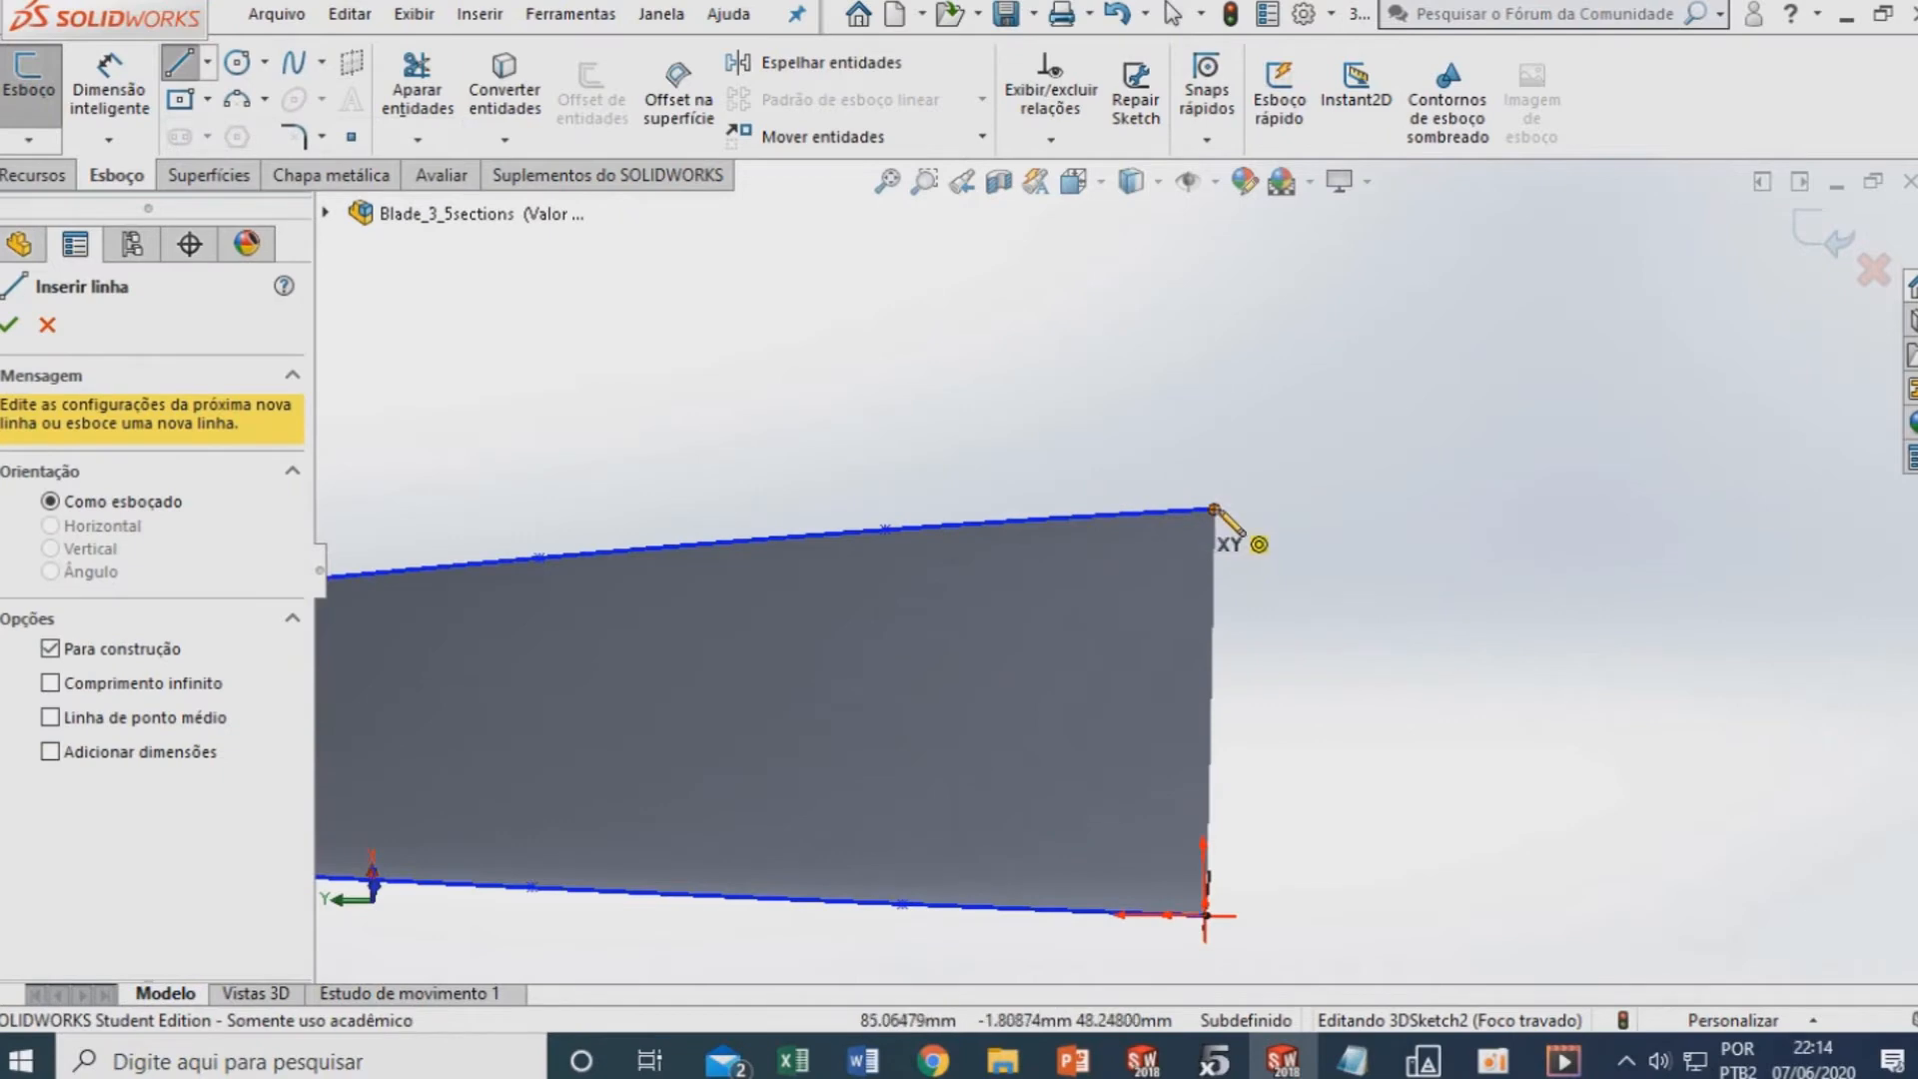
left_click(1215, 510)
left_click(1206, 913)
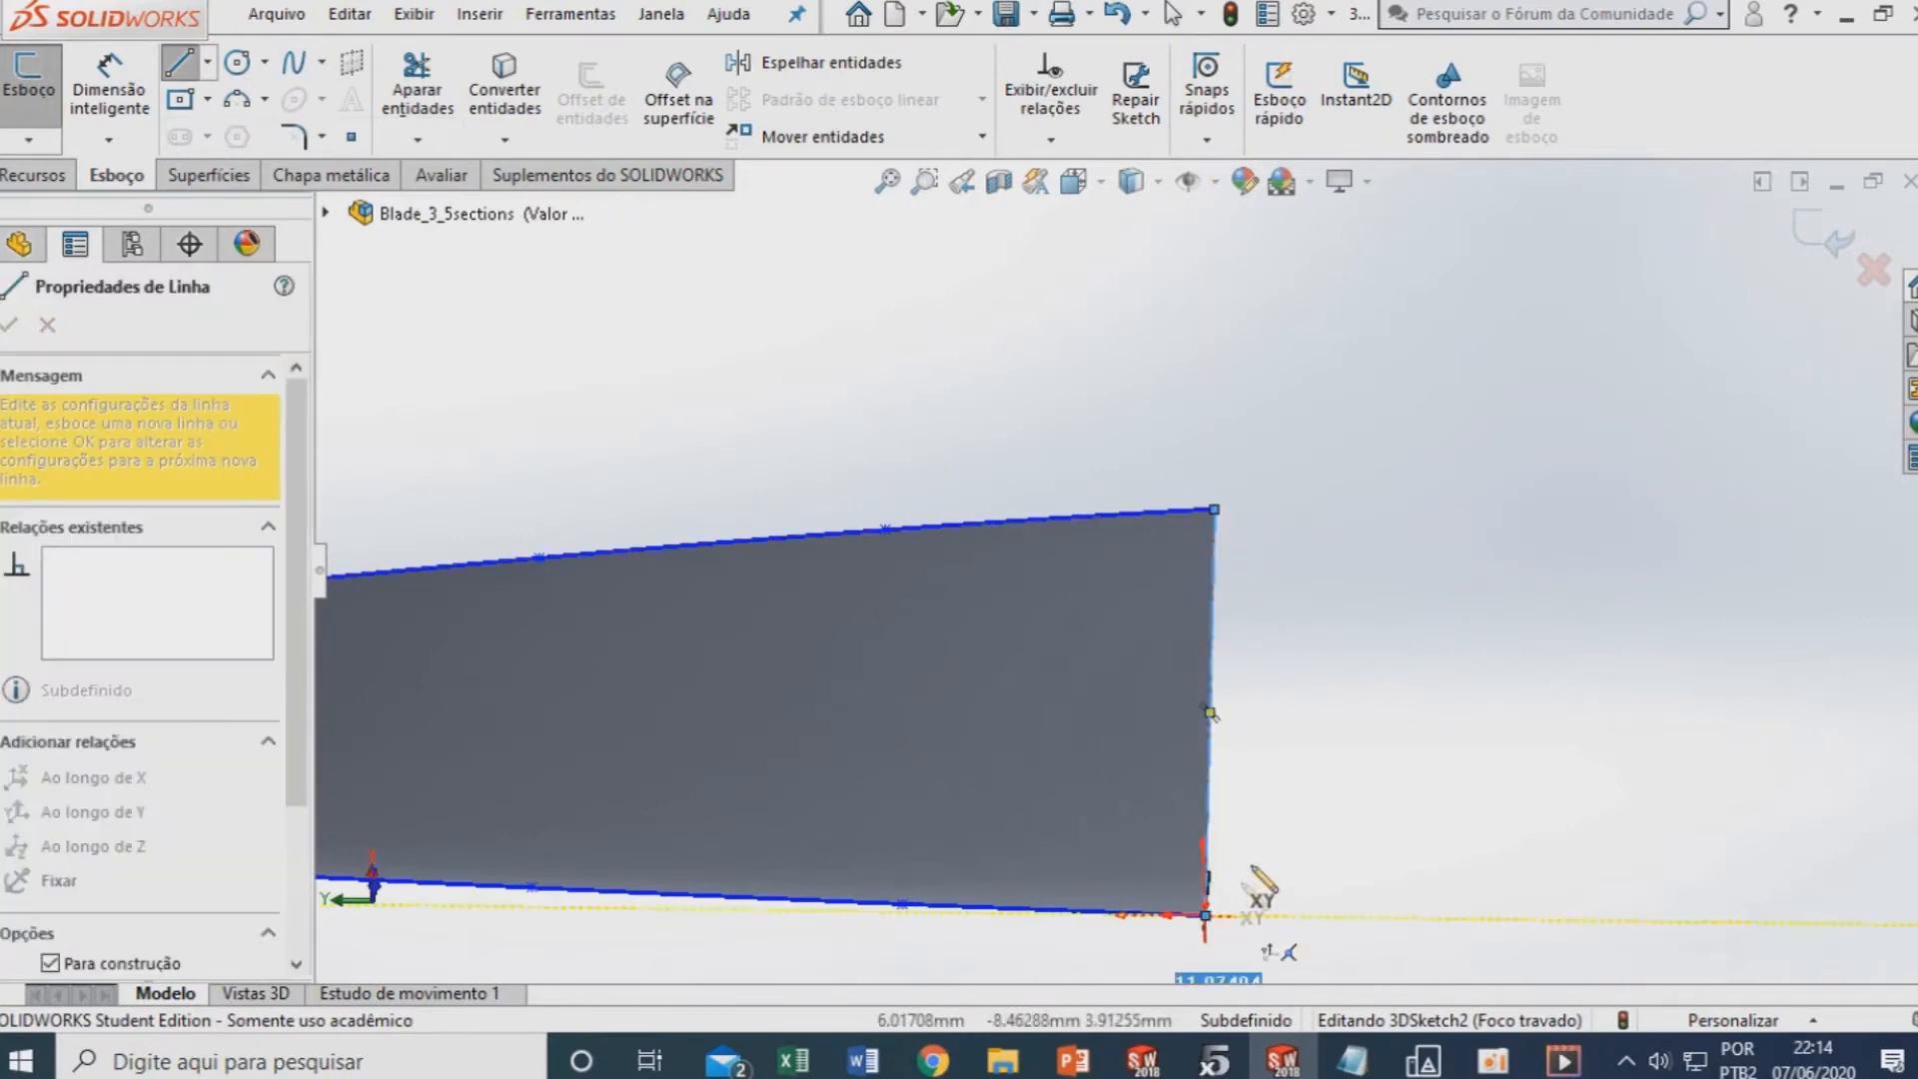
key("Escape")
left_click(1816, 232)
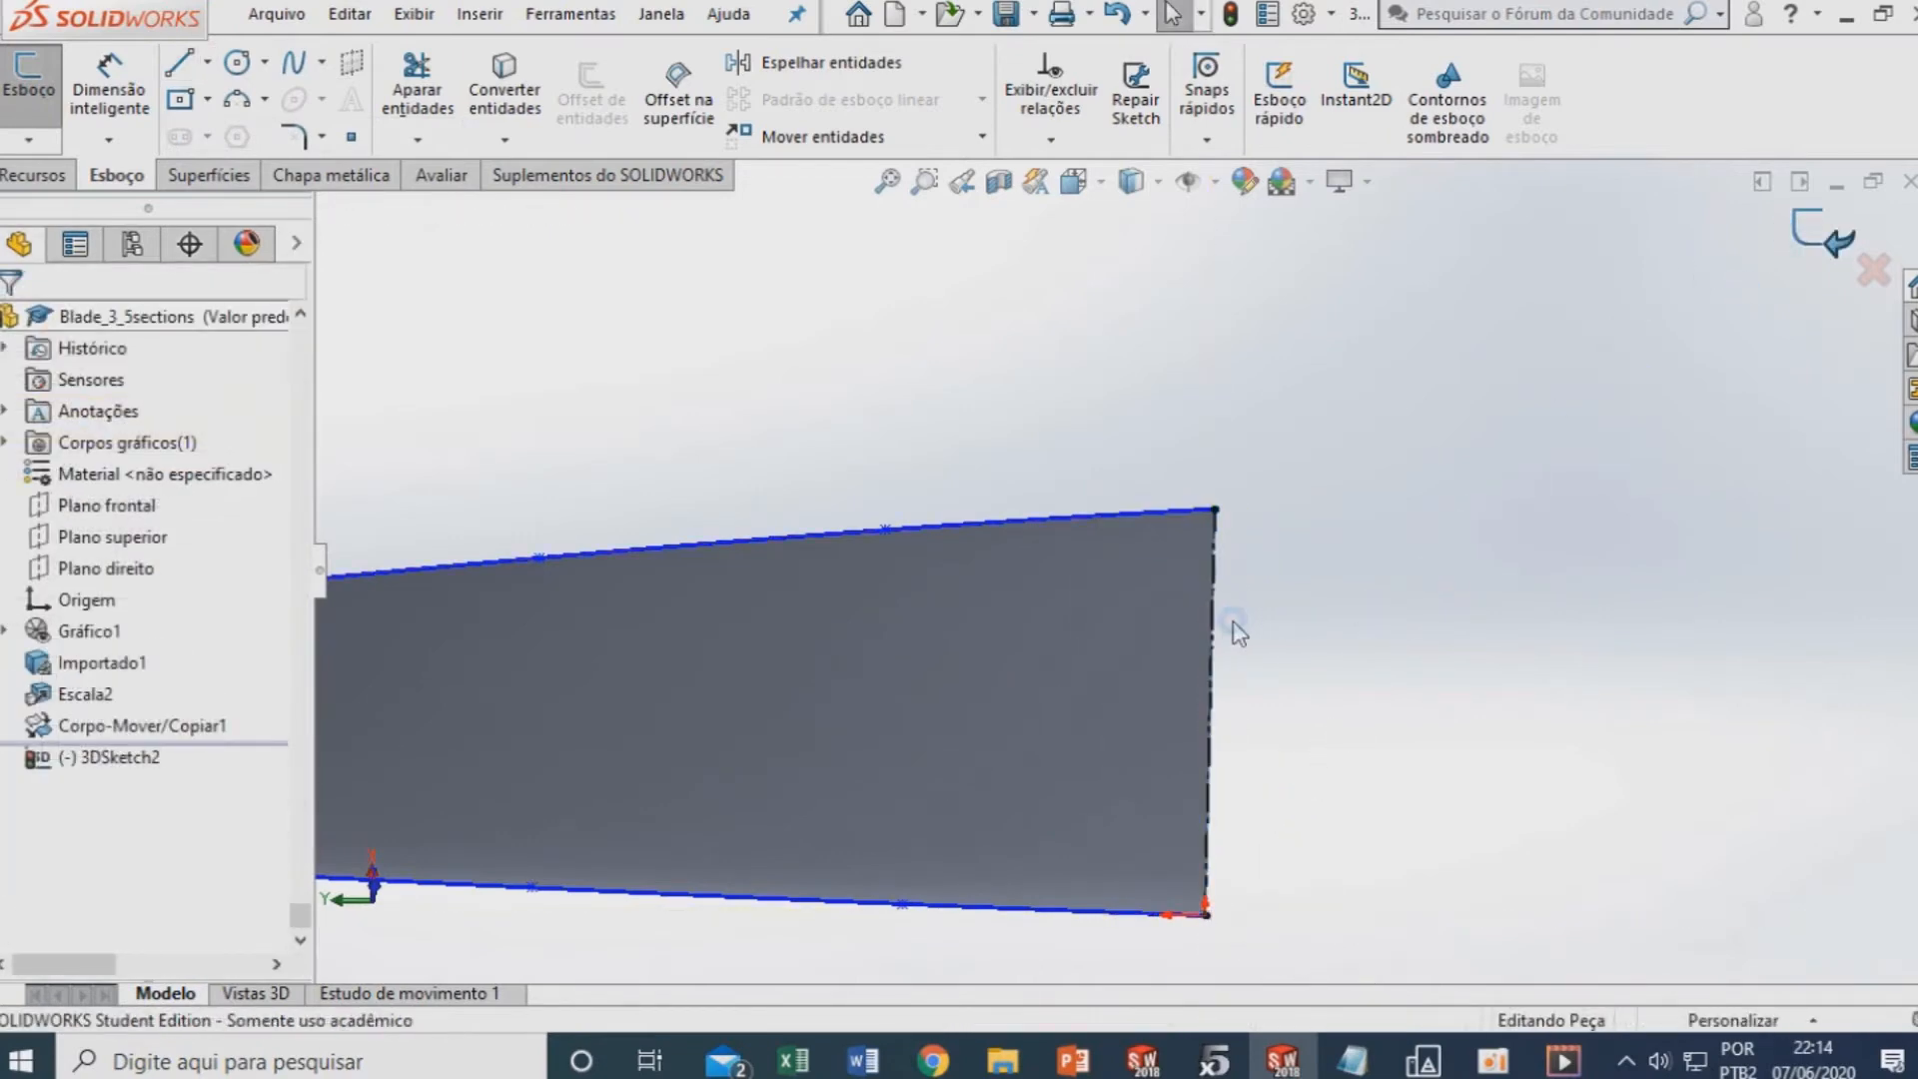
key("ctrl+1")
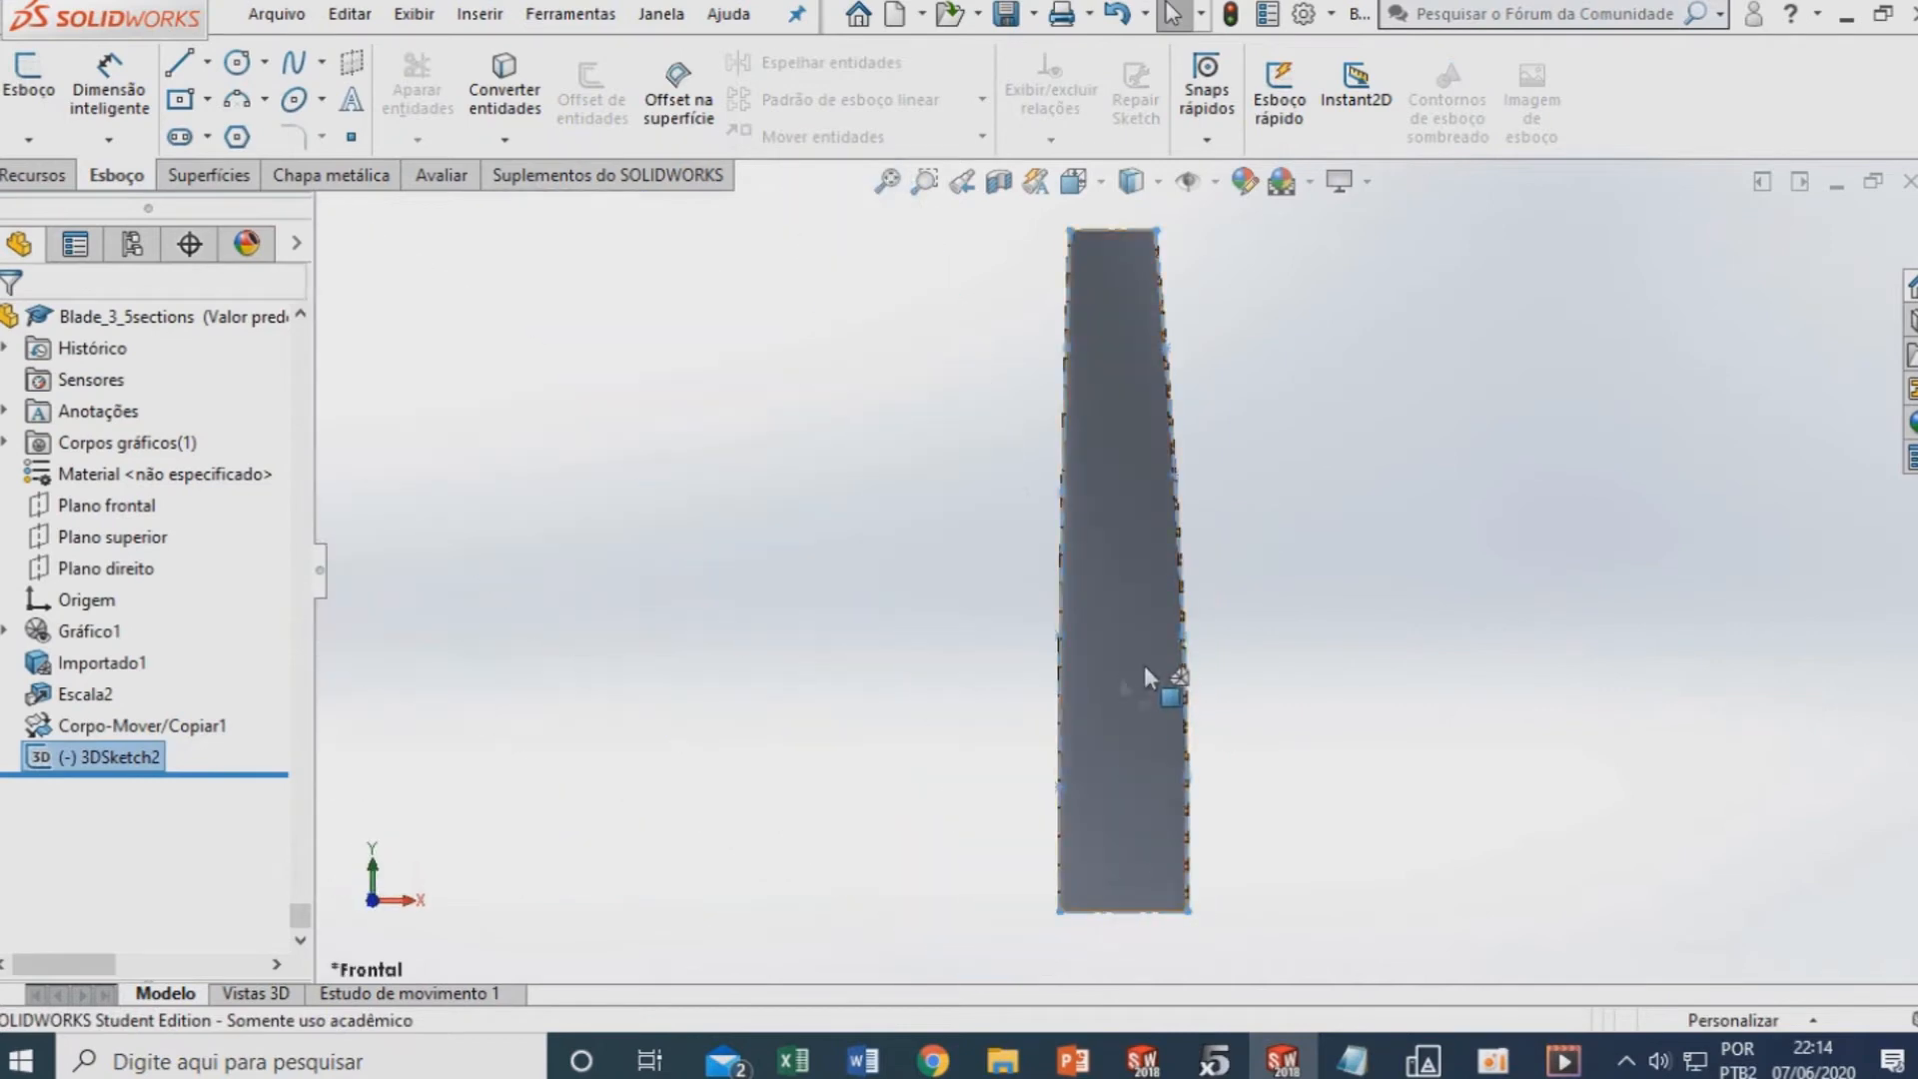
left_click(1336, 620)
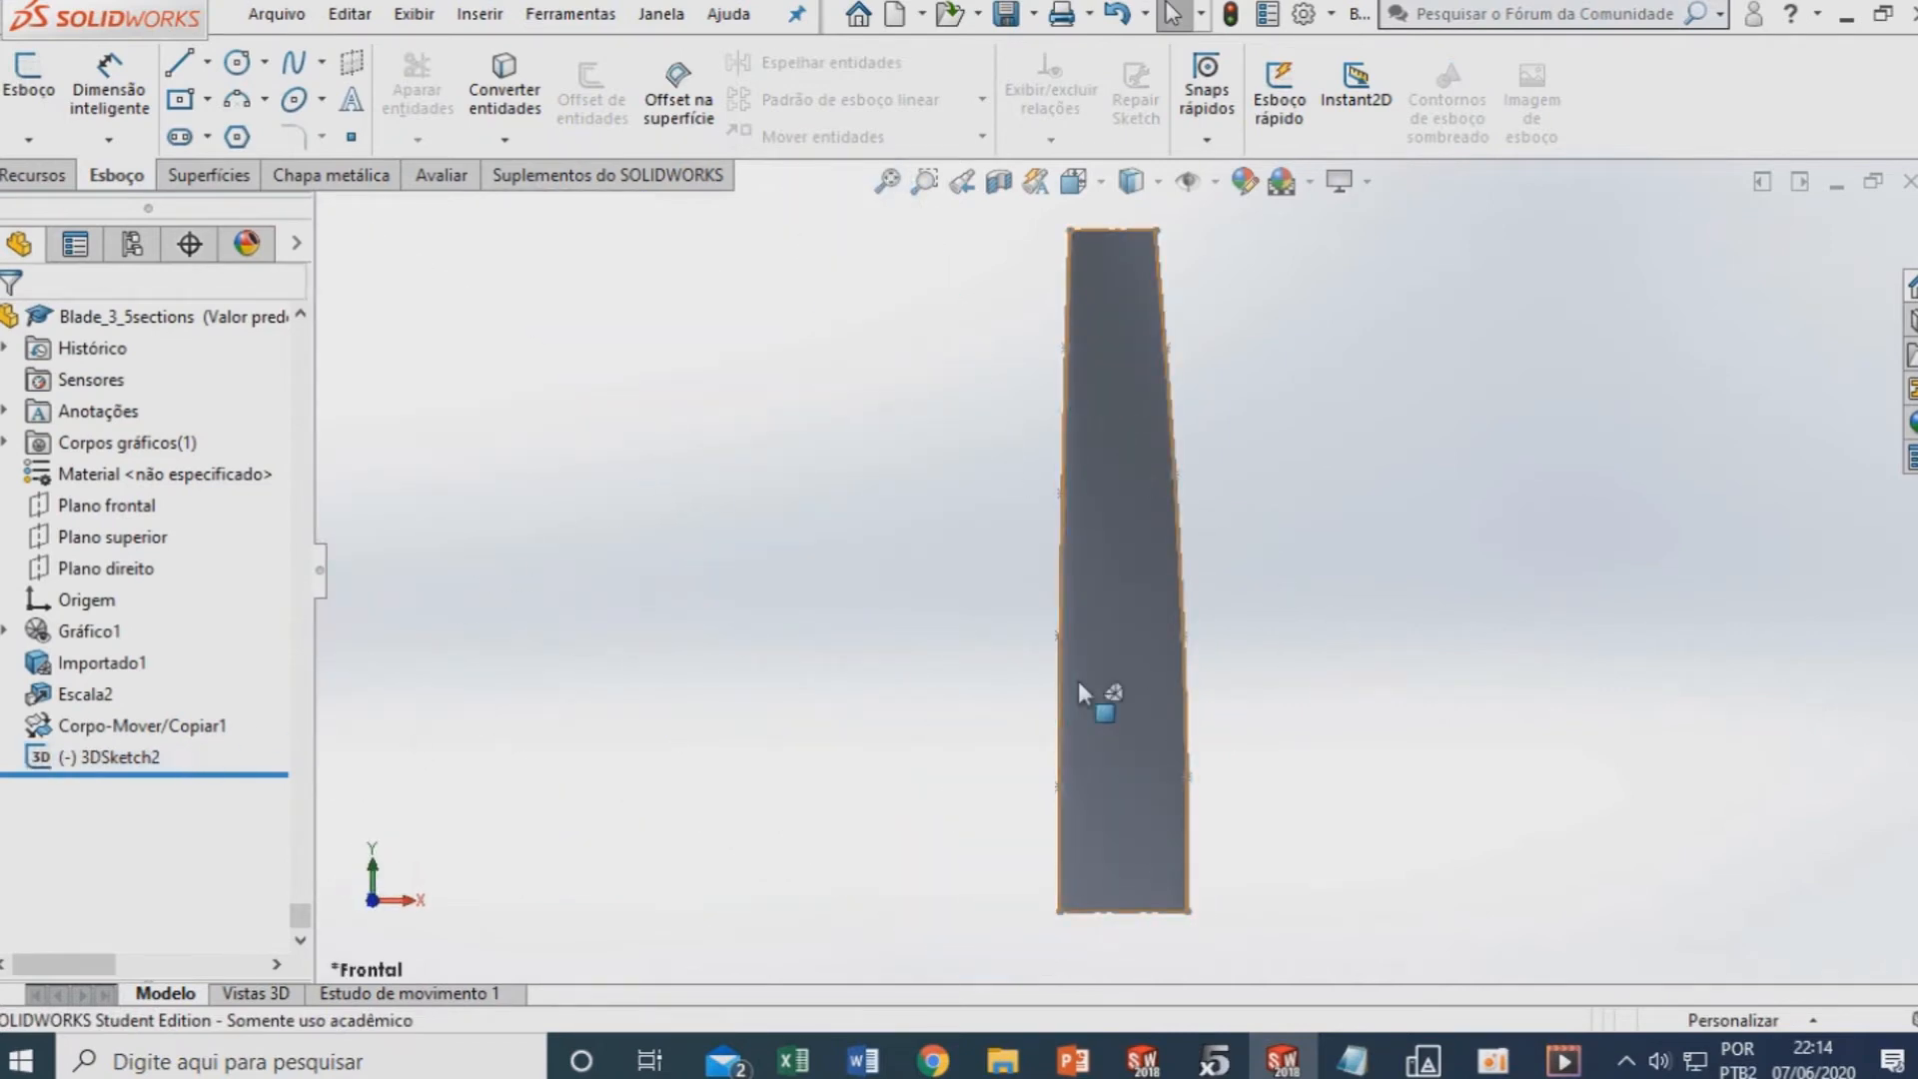
middle_click_drag(933, 713, 1070, 550)
scroll(985, 291, "down", 5)
scroll(1119, 419, "up", 3)
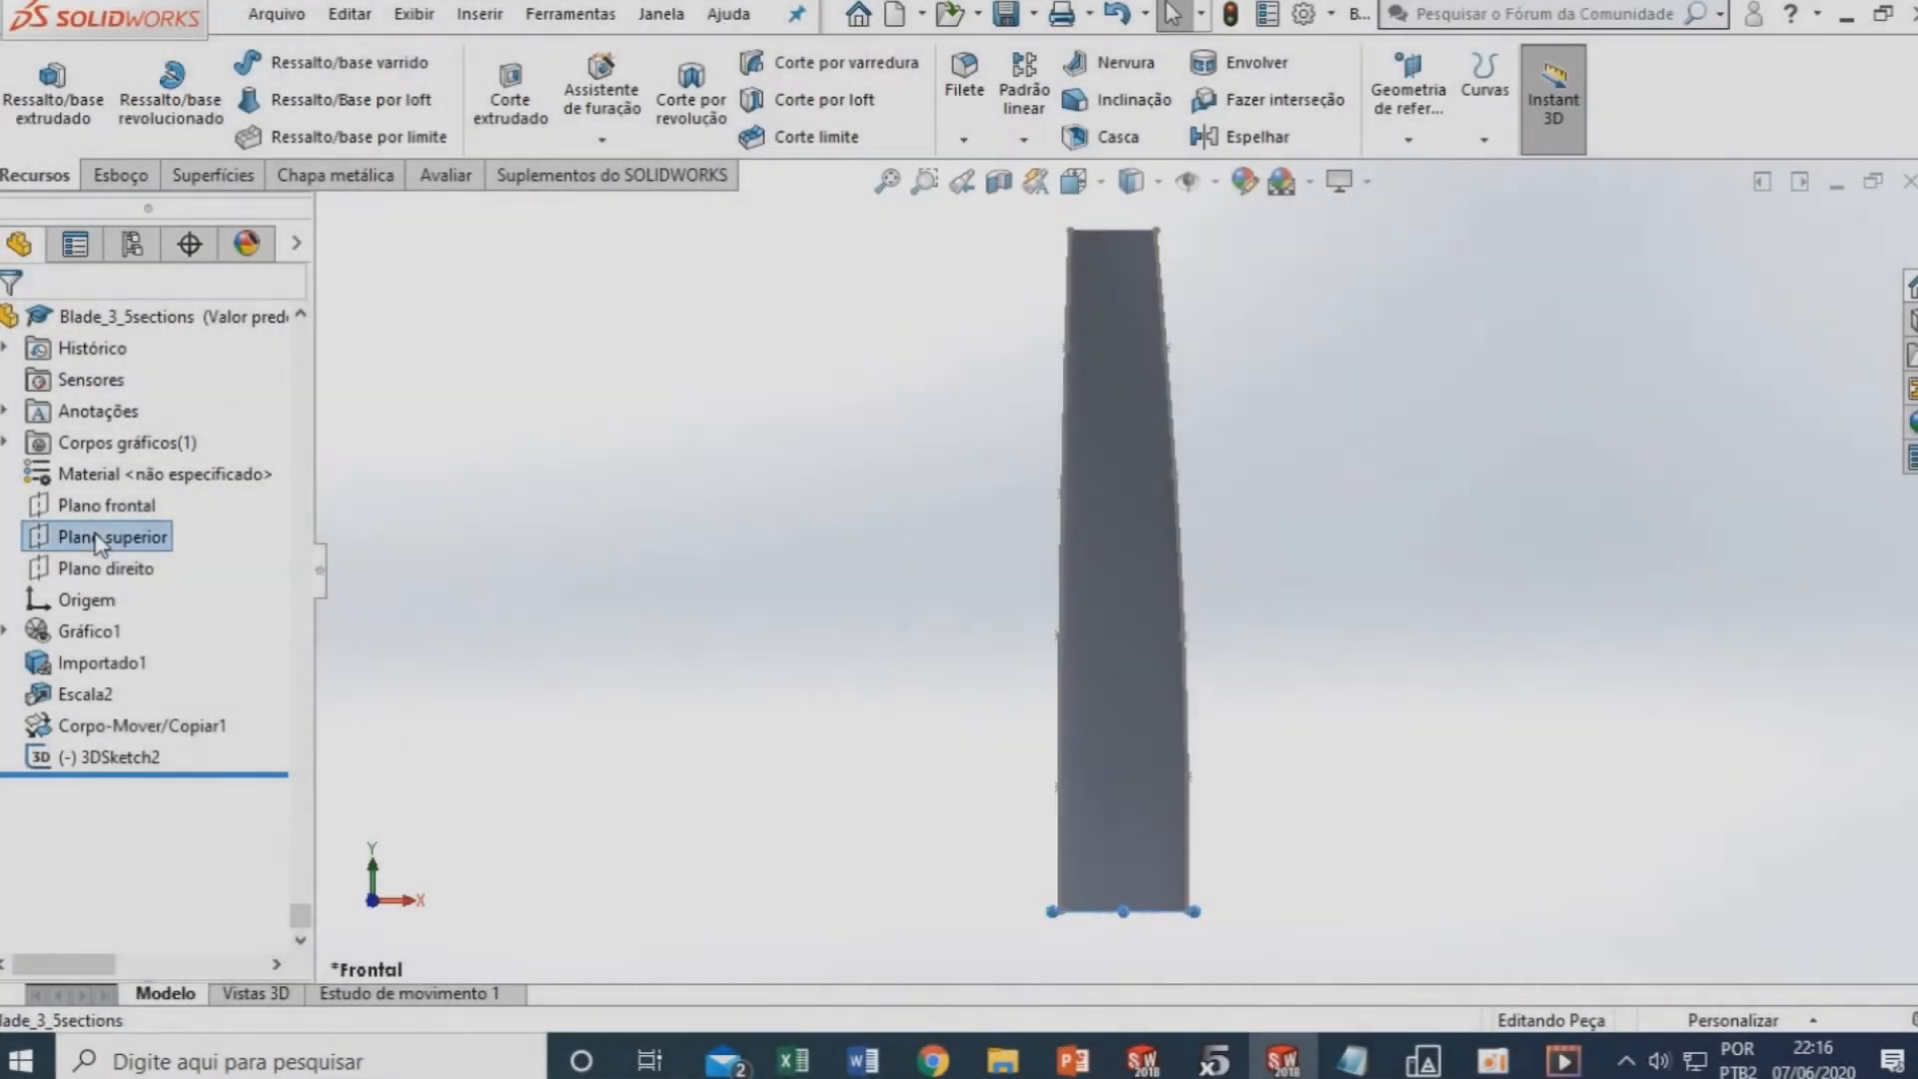
right_click(95, 539)
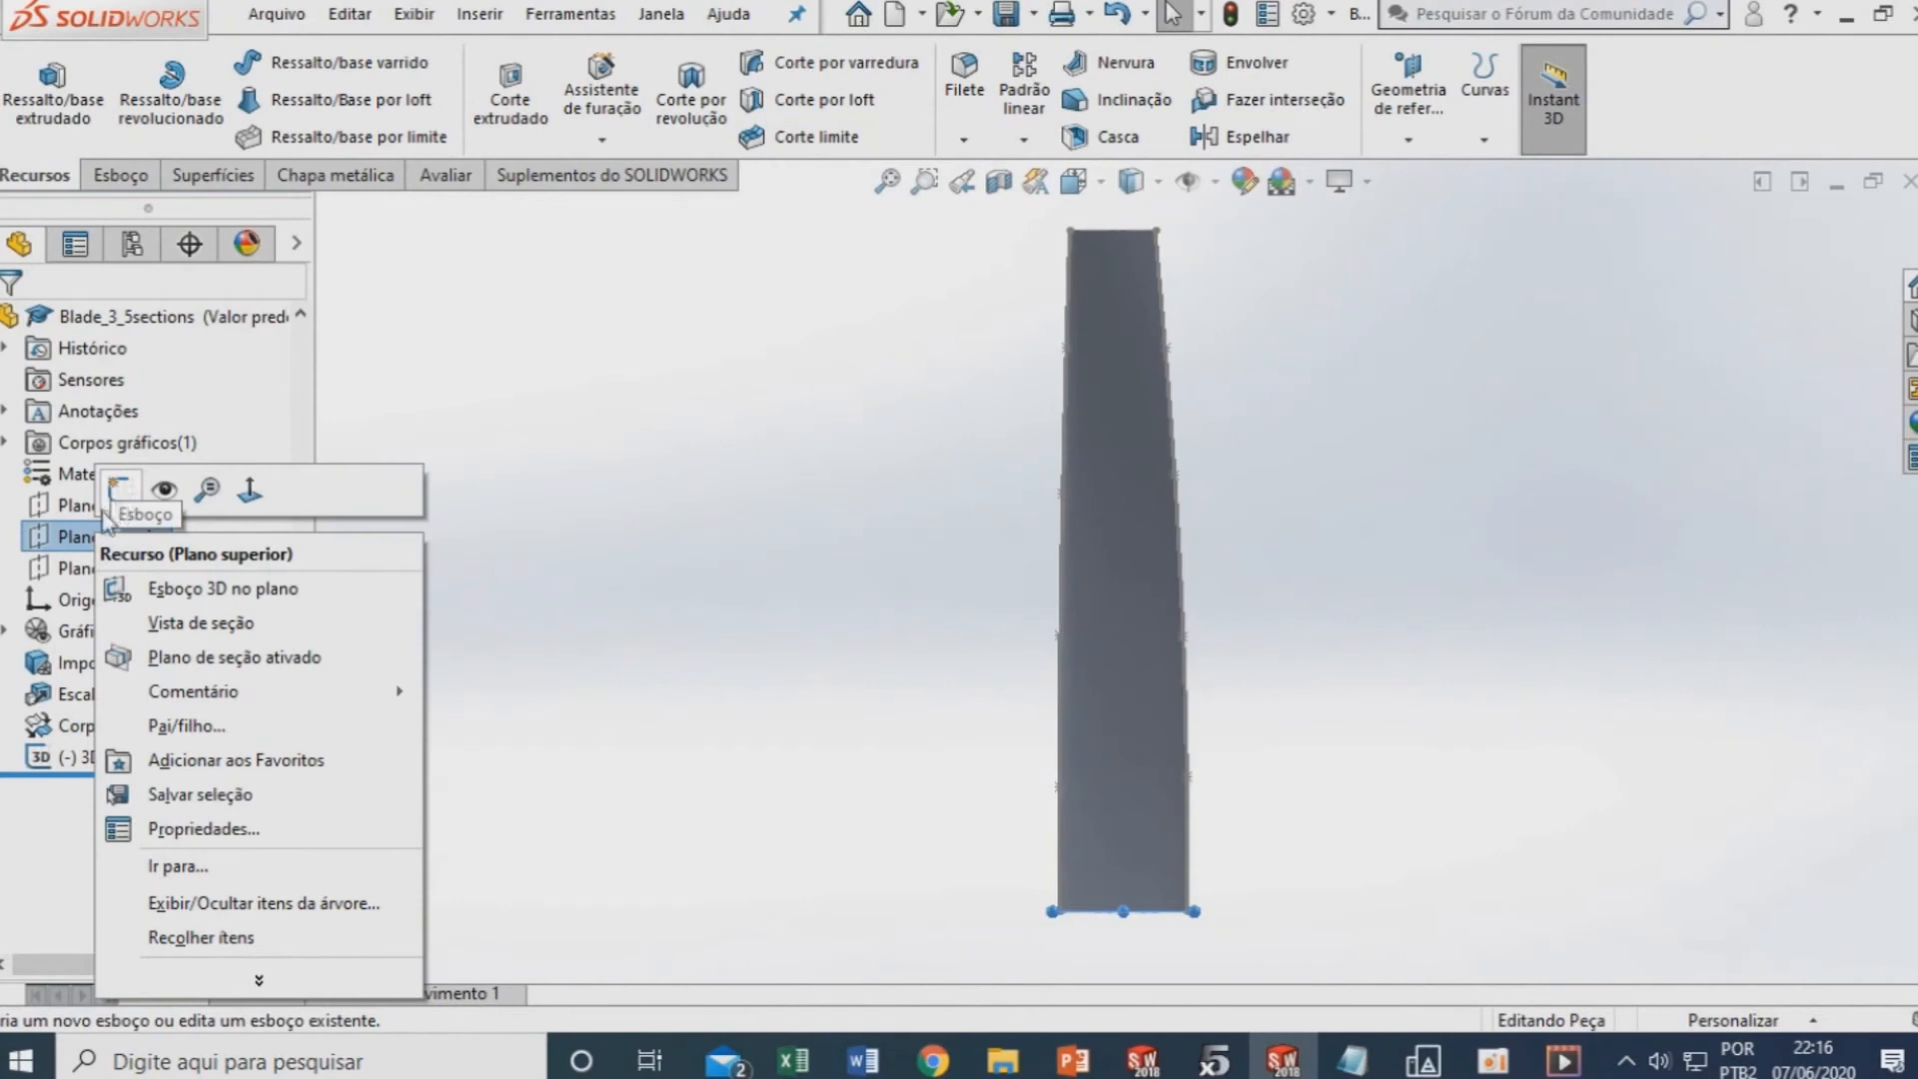
key("Escape")
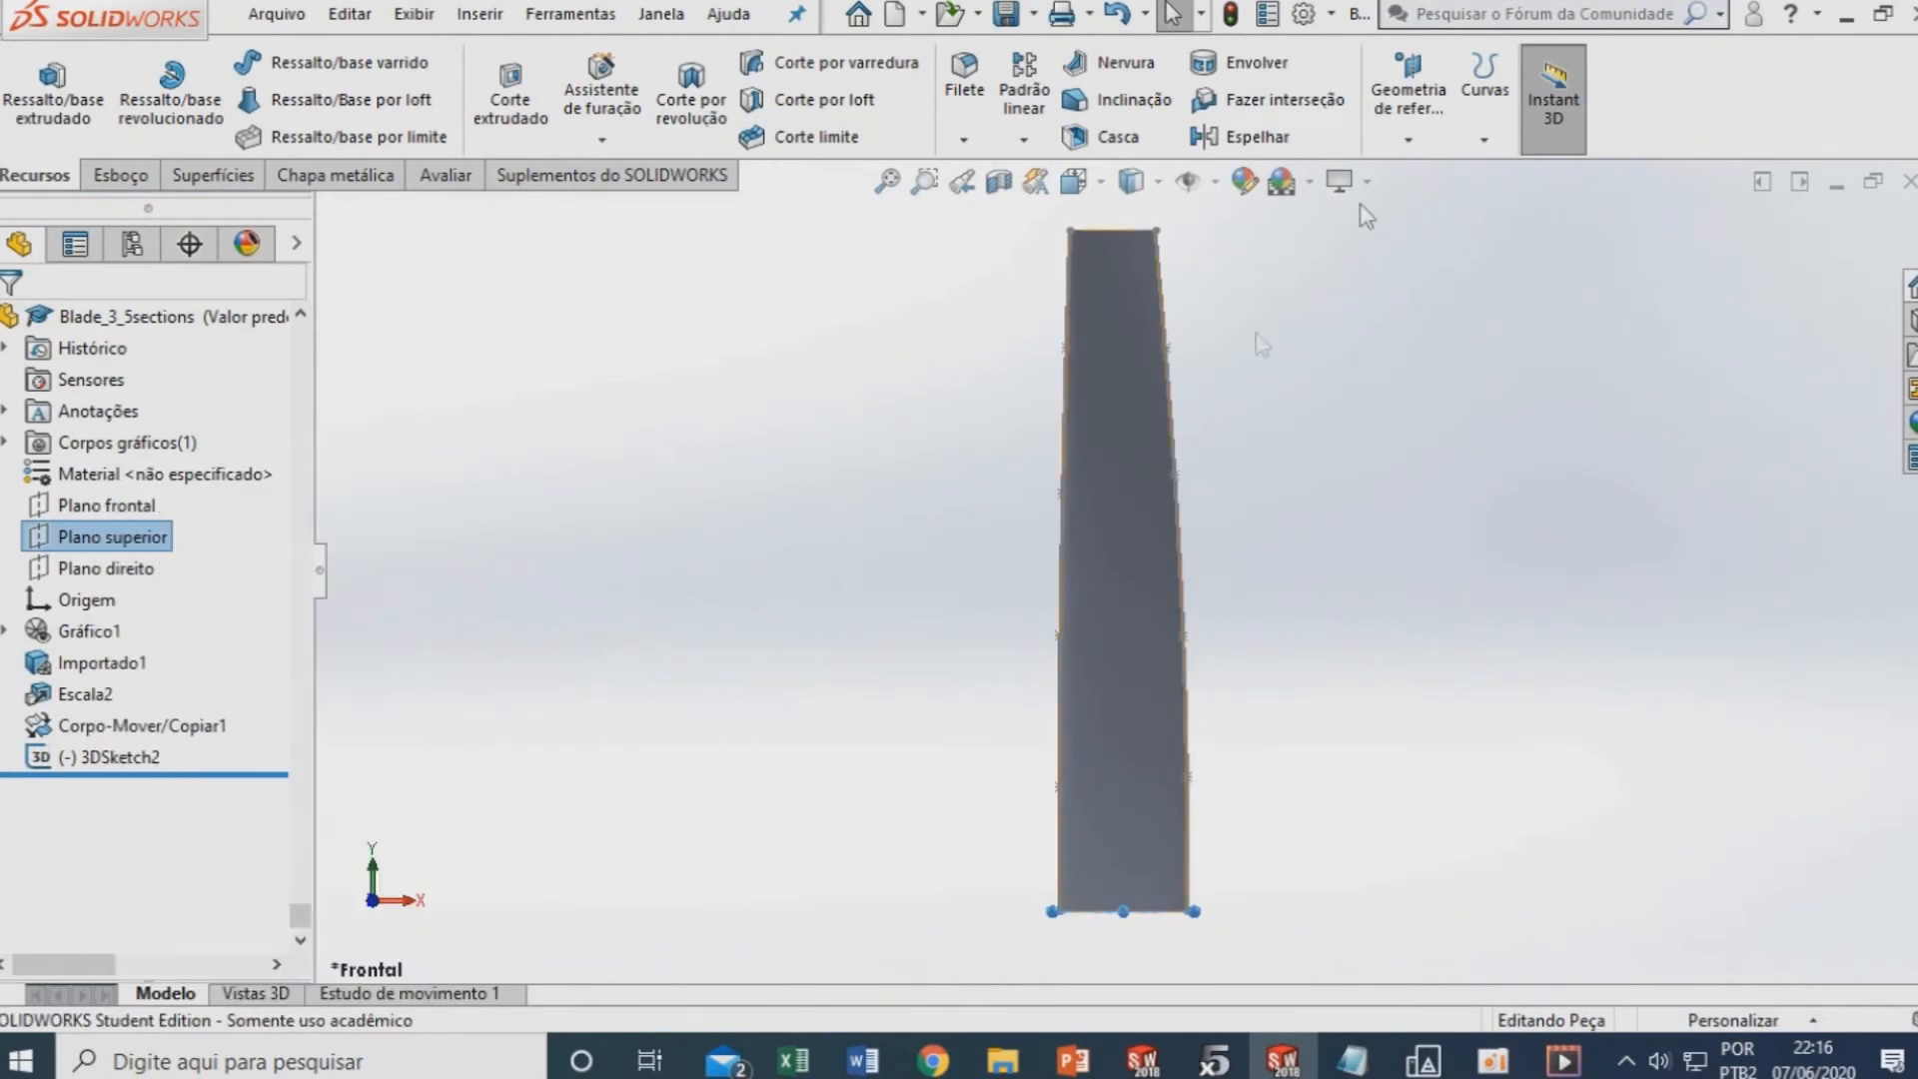
Insert a curve through XYZ points using the airfoil coordinates in the text file Coanda 1
left_click(1484, 95)
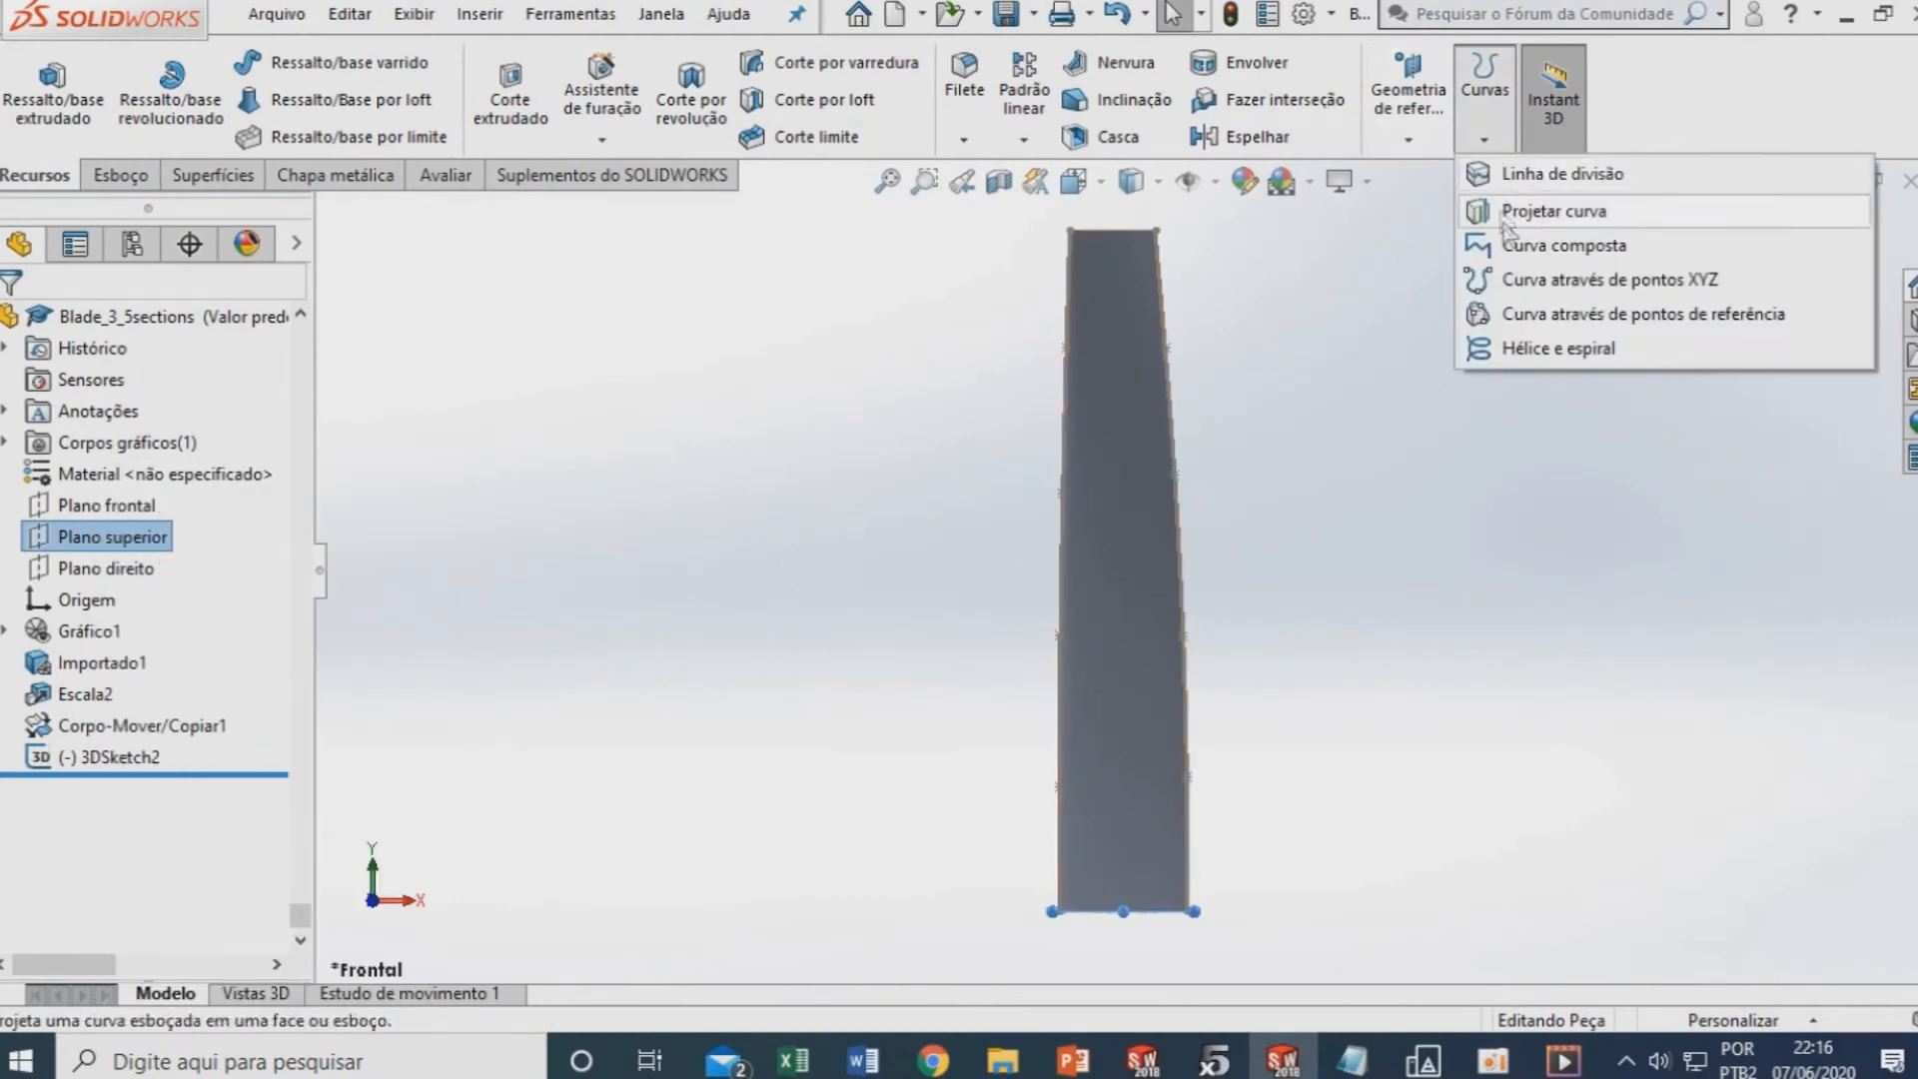
left_click(1528, 280)
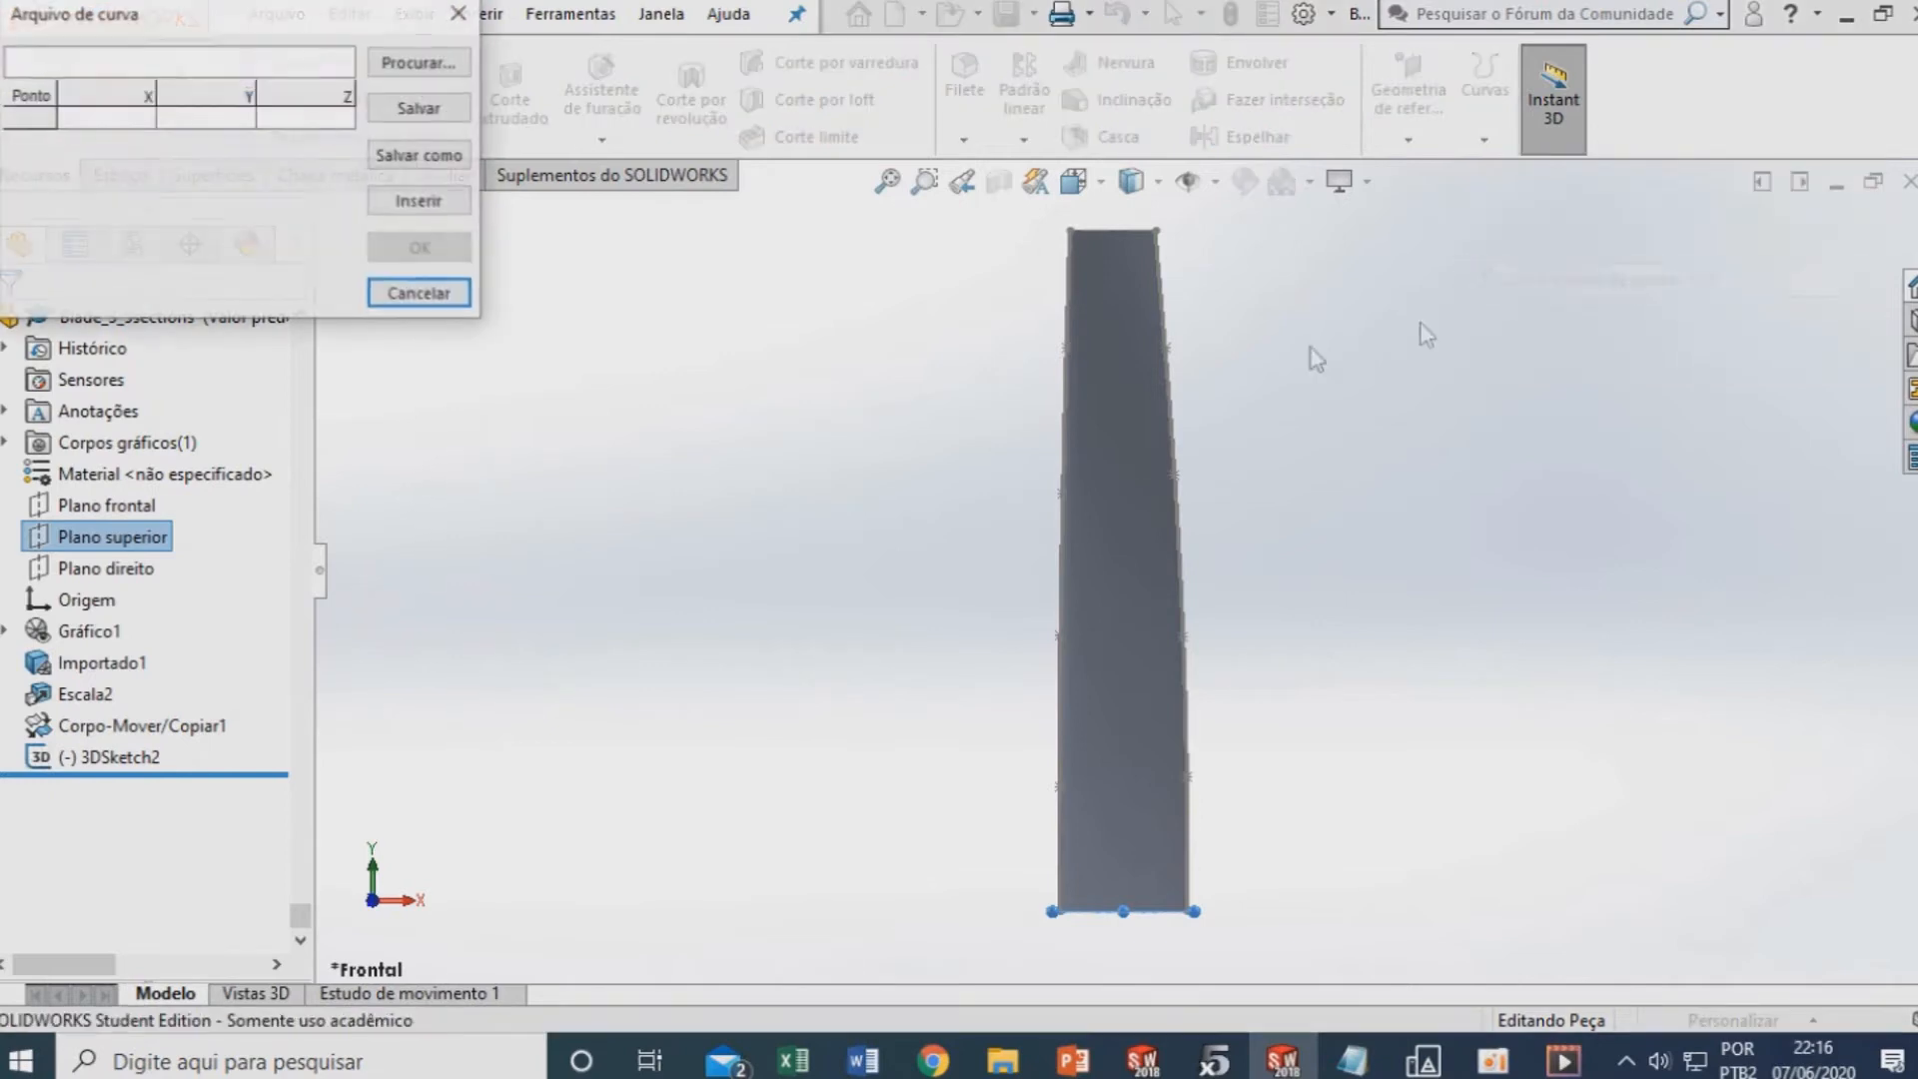
left_click(422, 72)
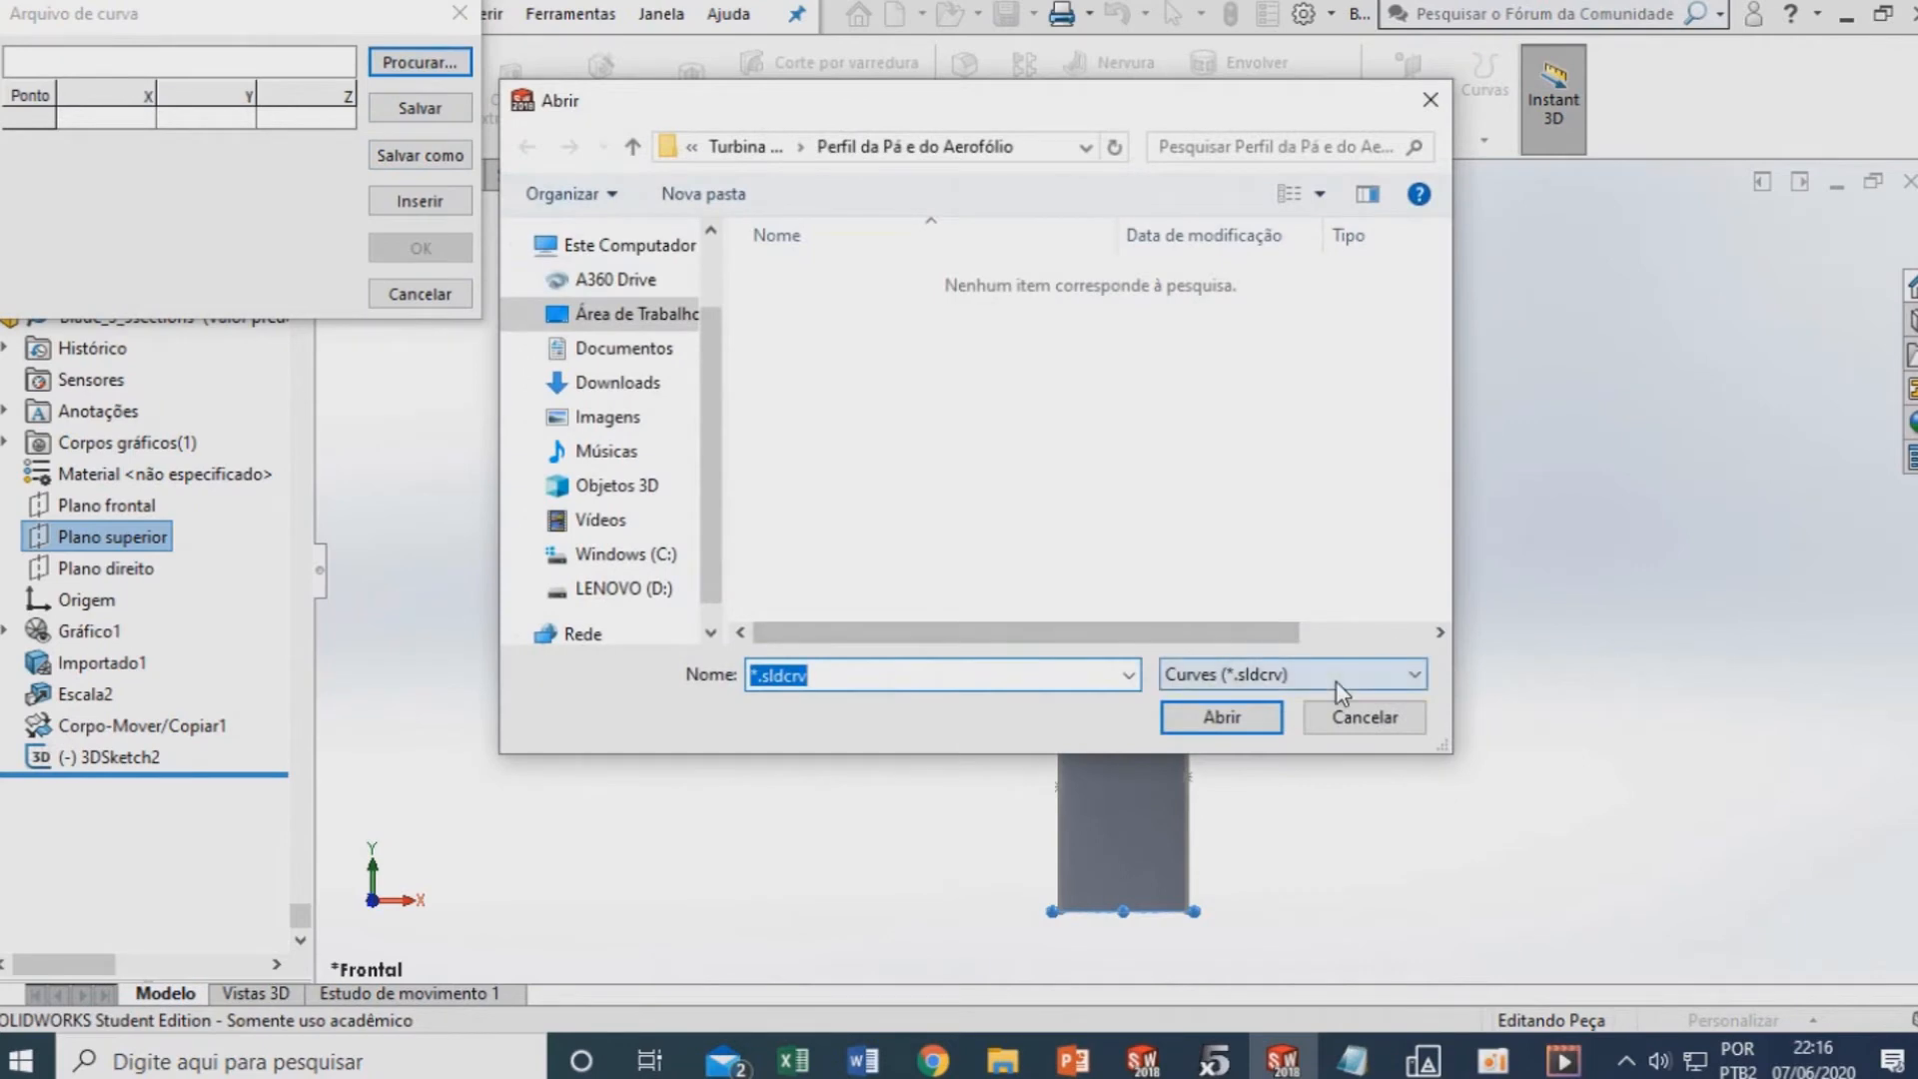
left_click(1328, 674)
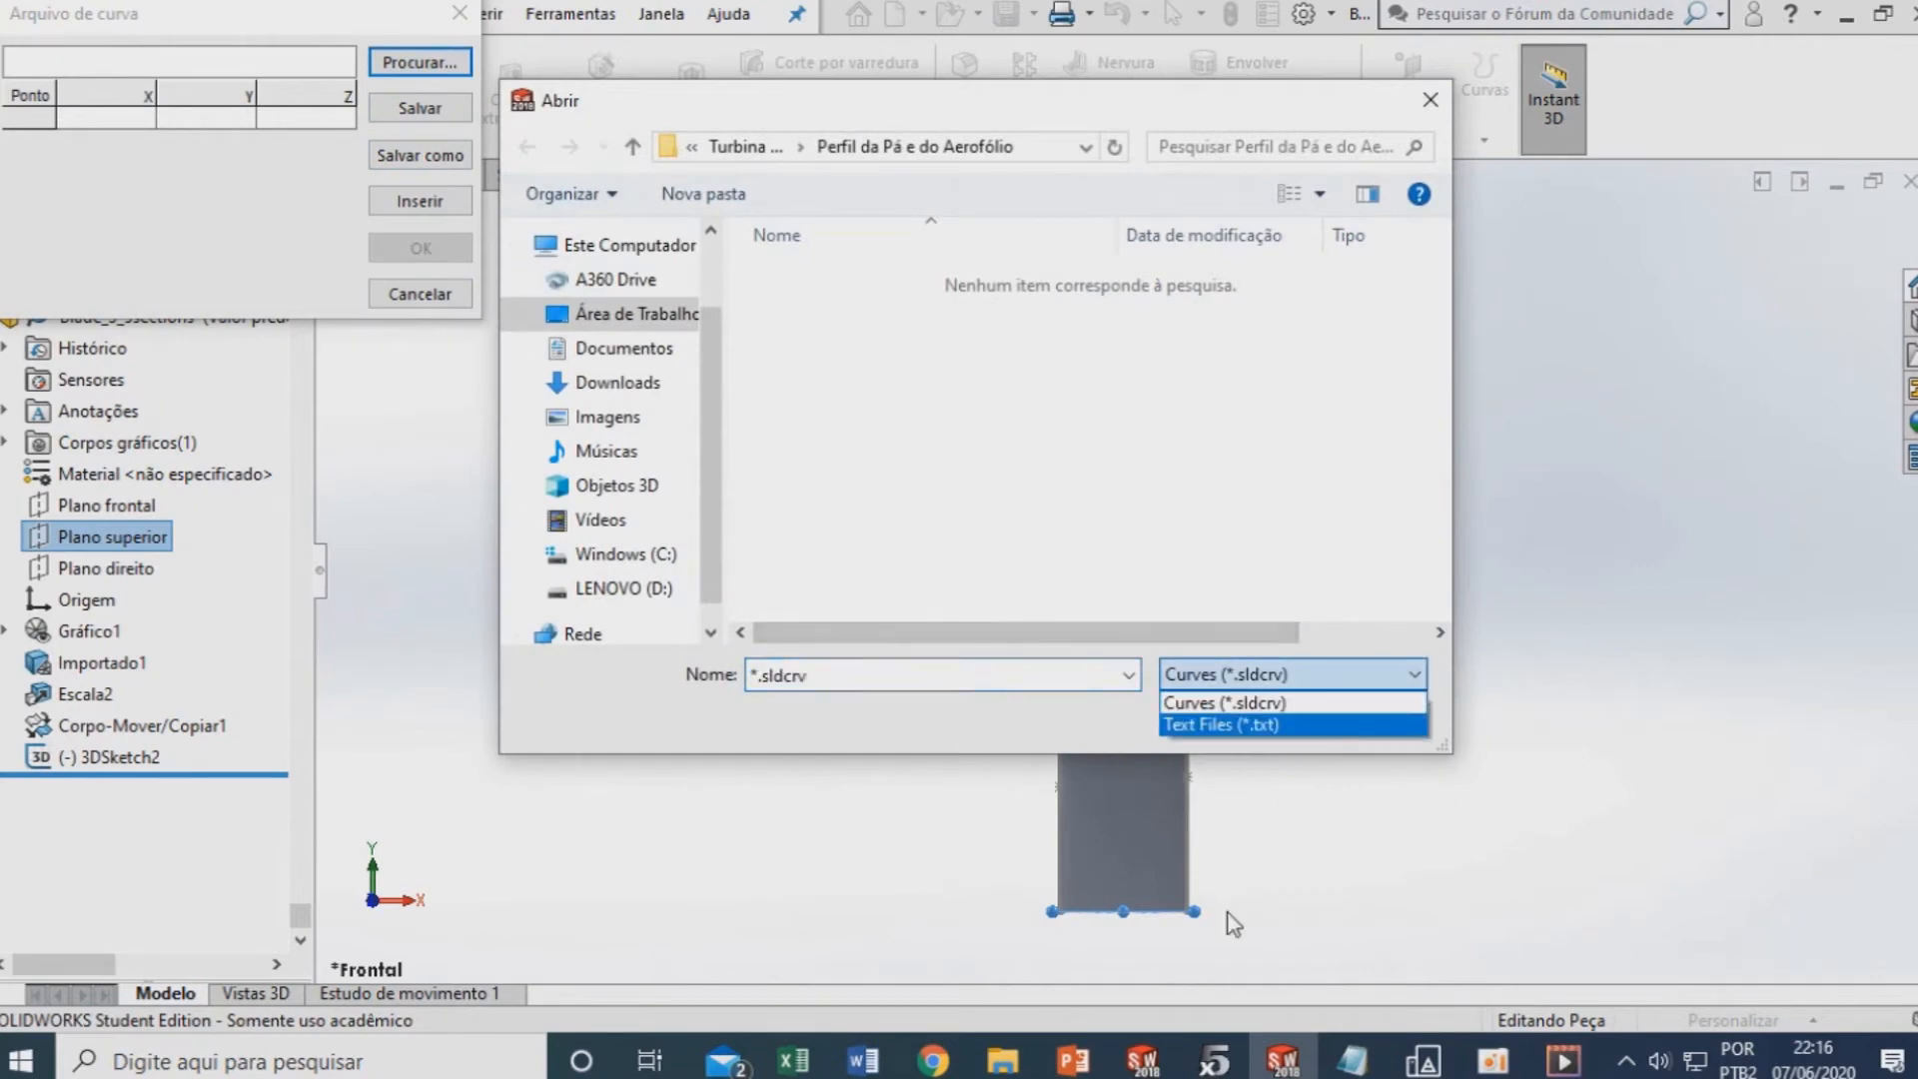
left_click(1254, 724)
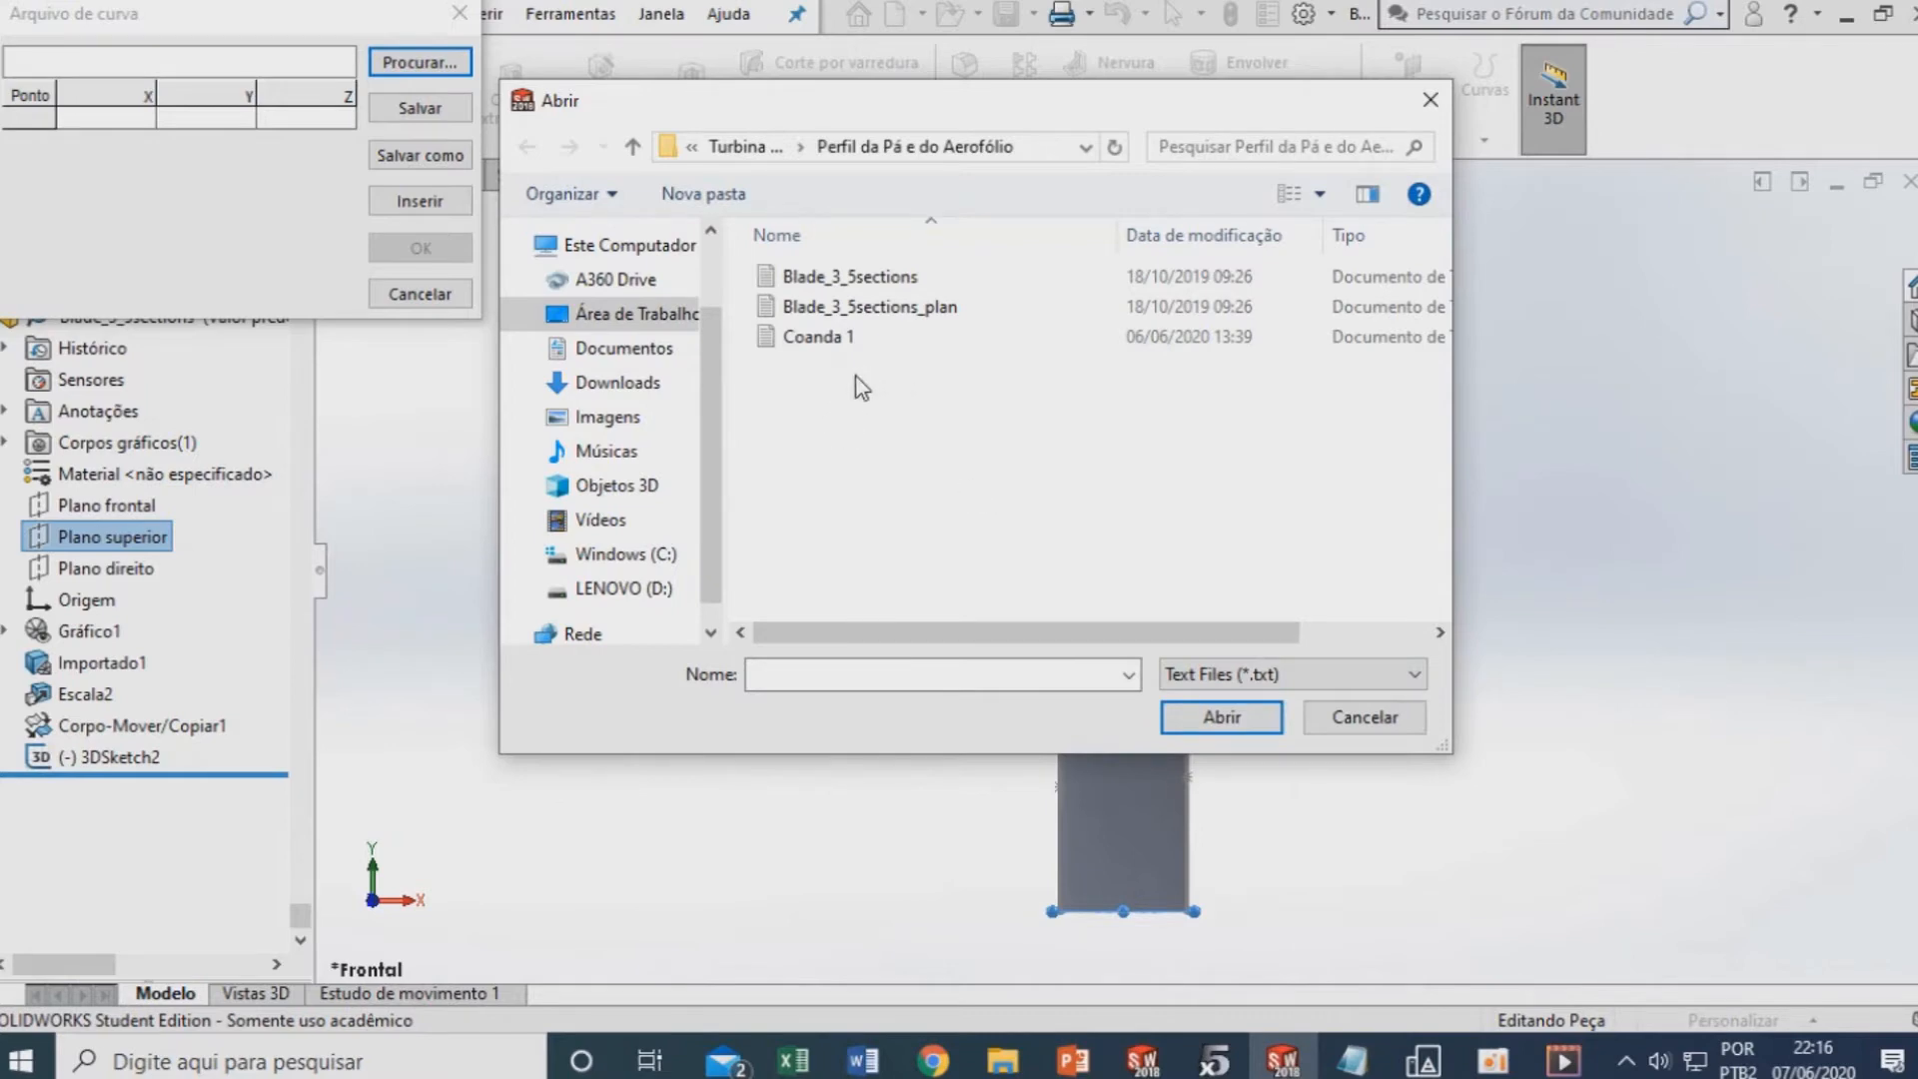
left_click(800, 341)
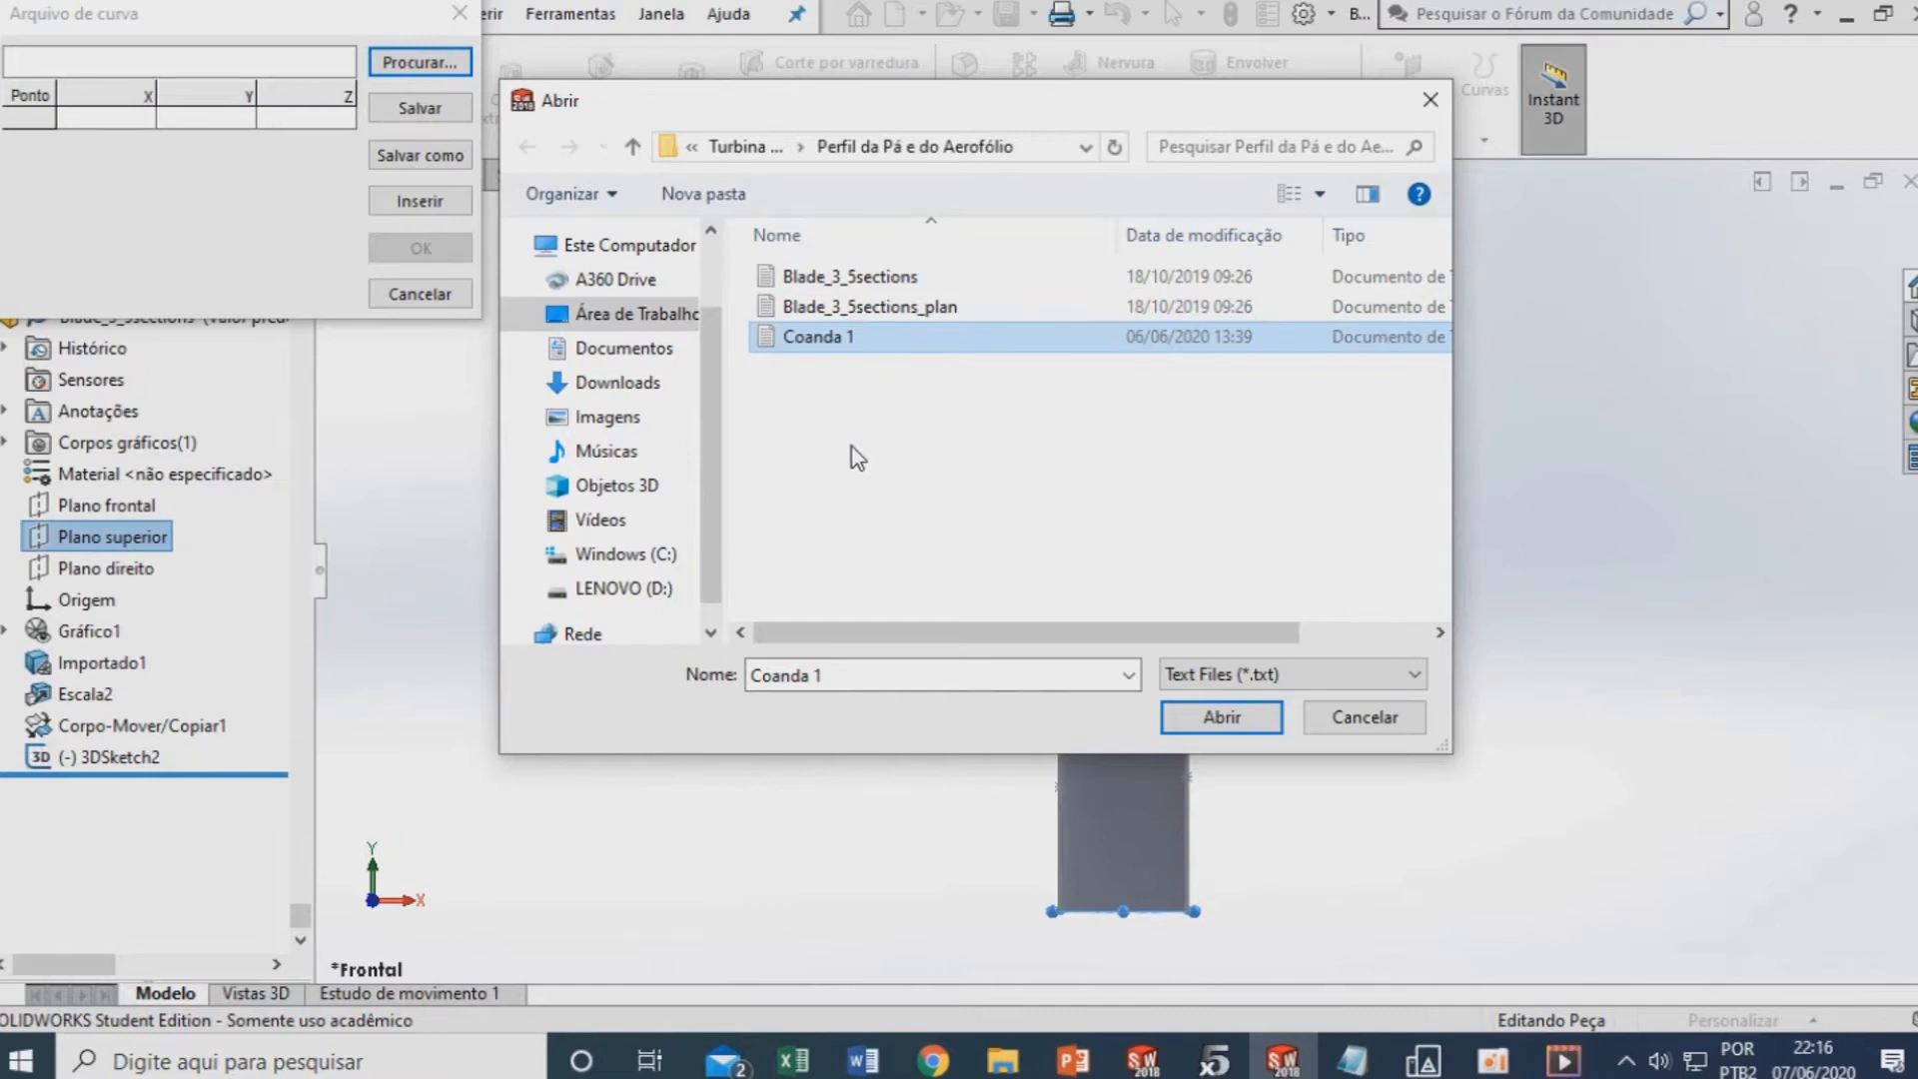
left_click(1223, 716)
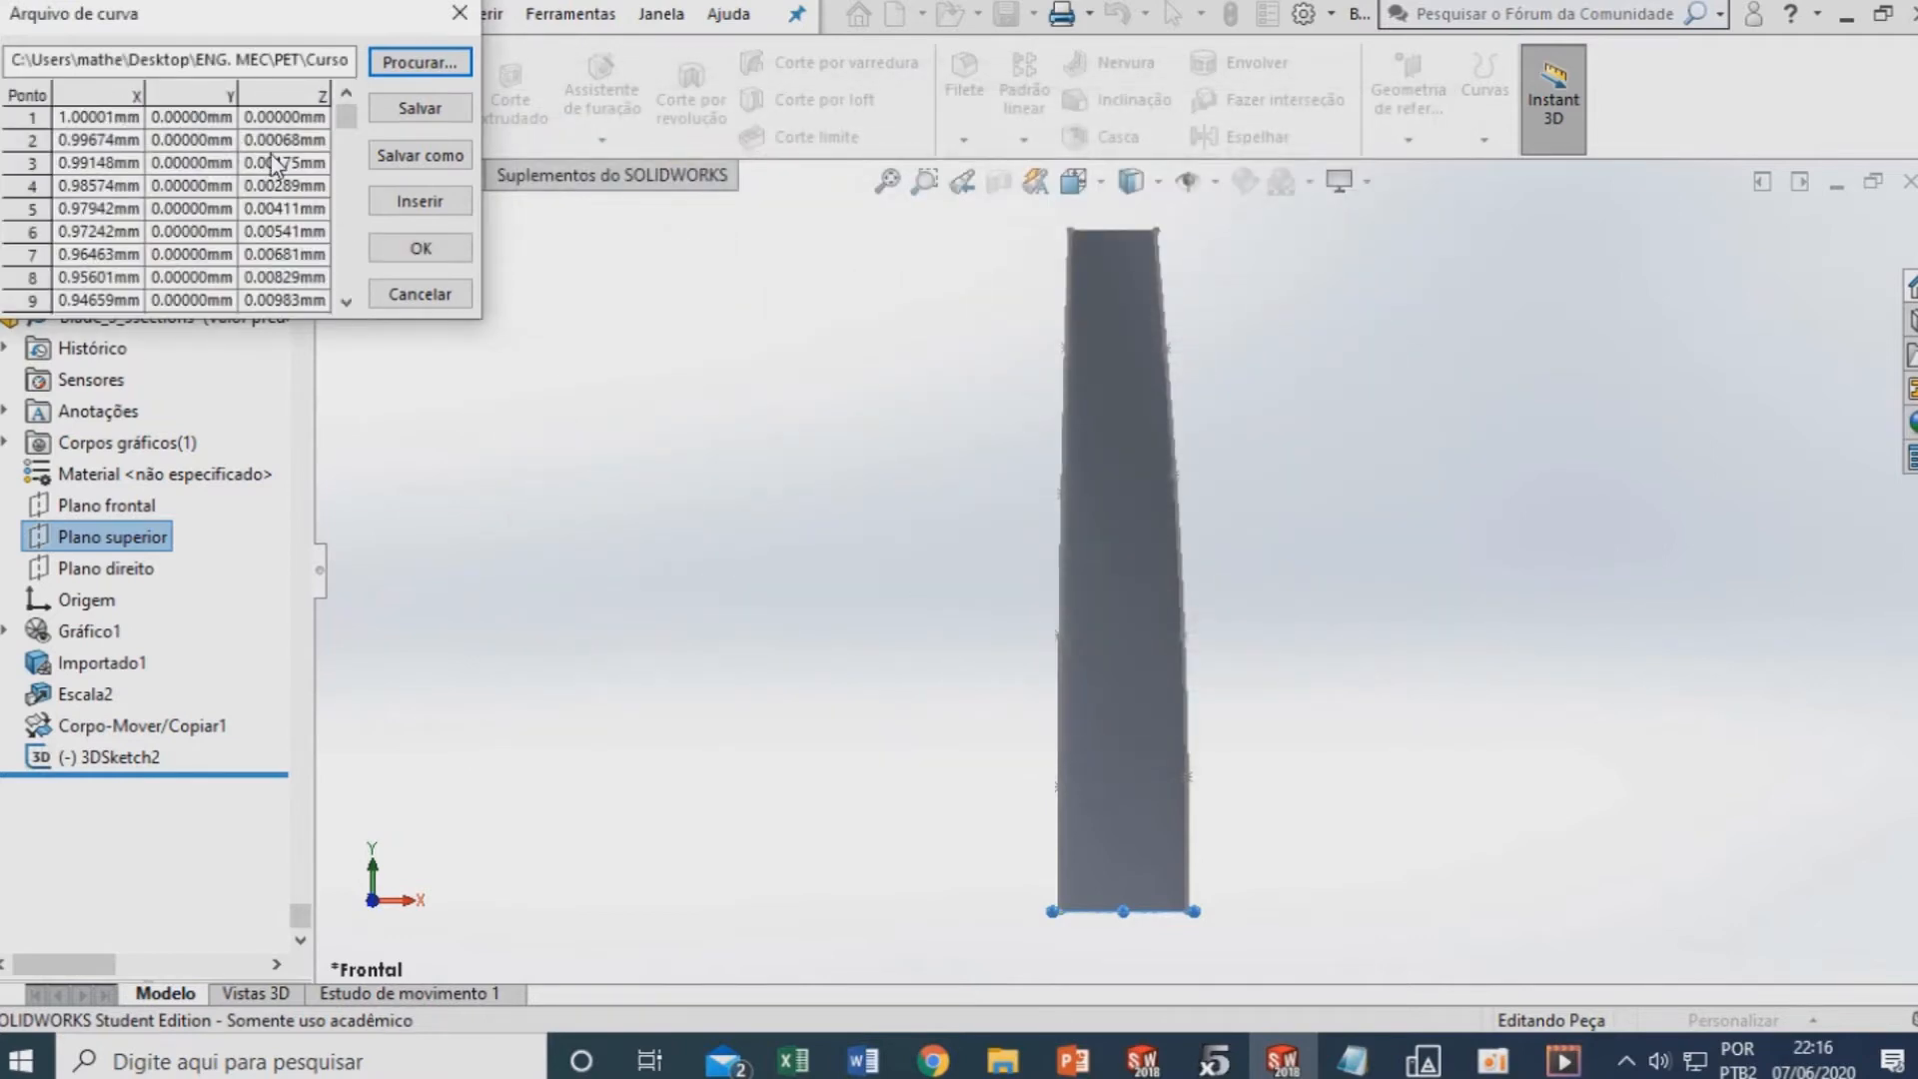
left_click(420, 252)
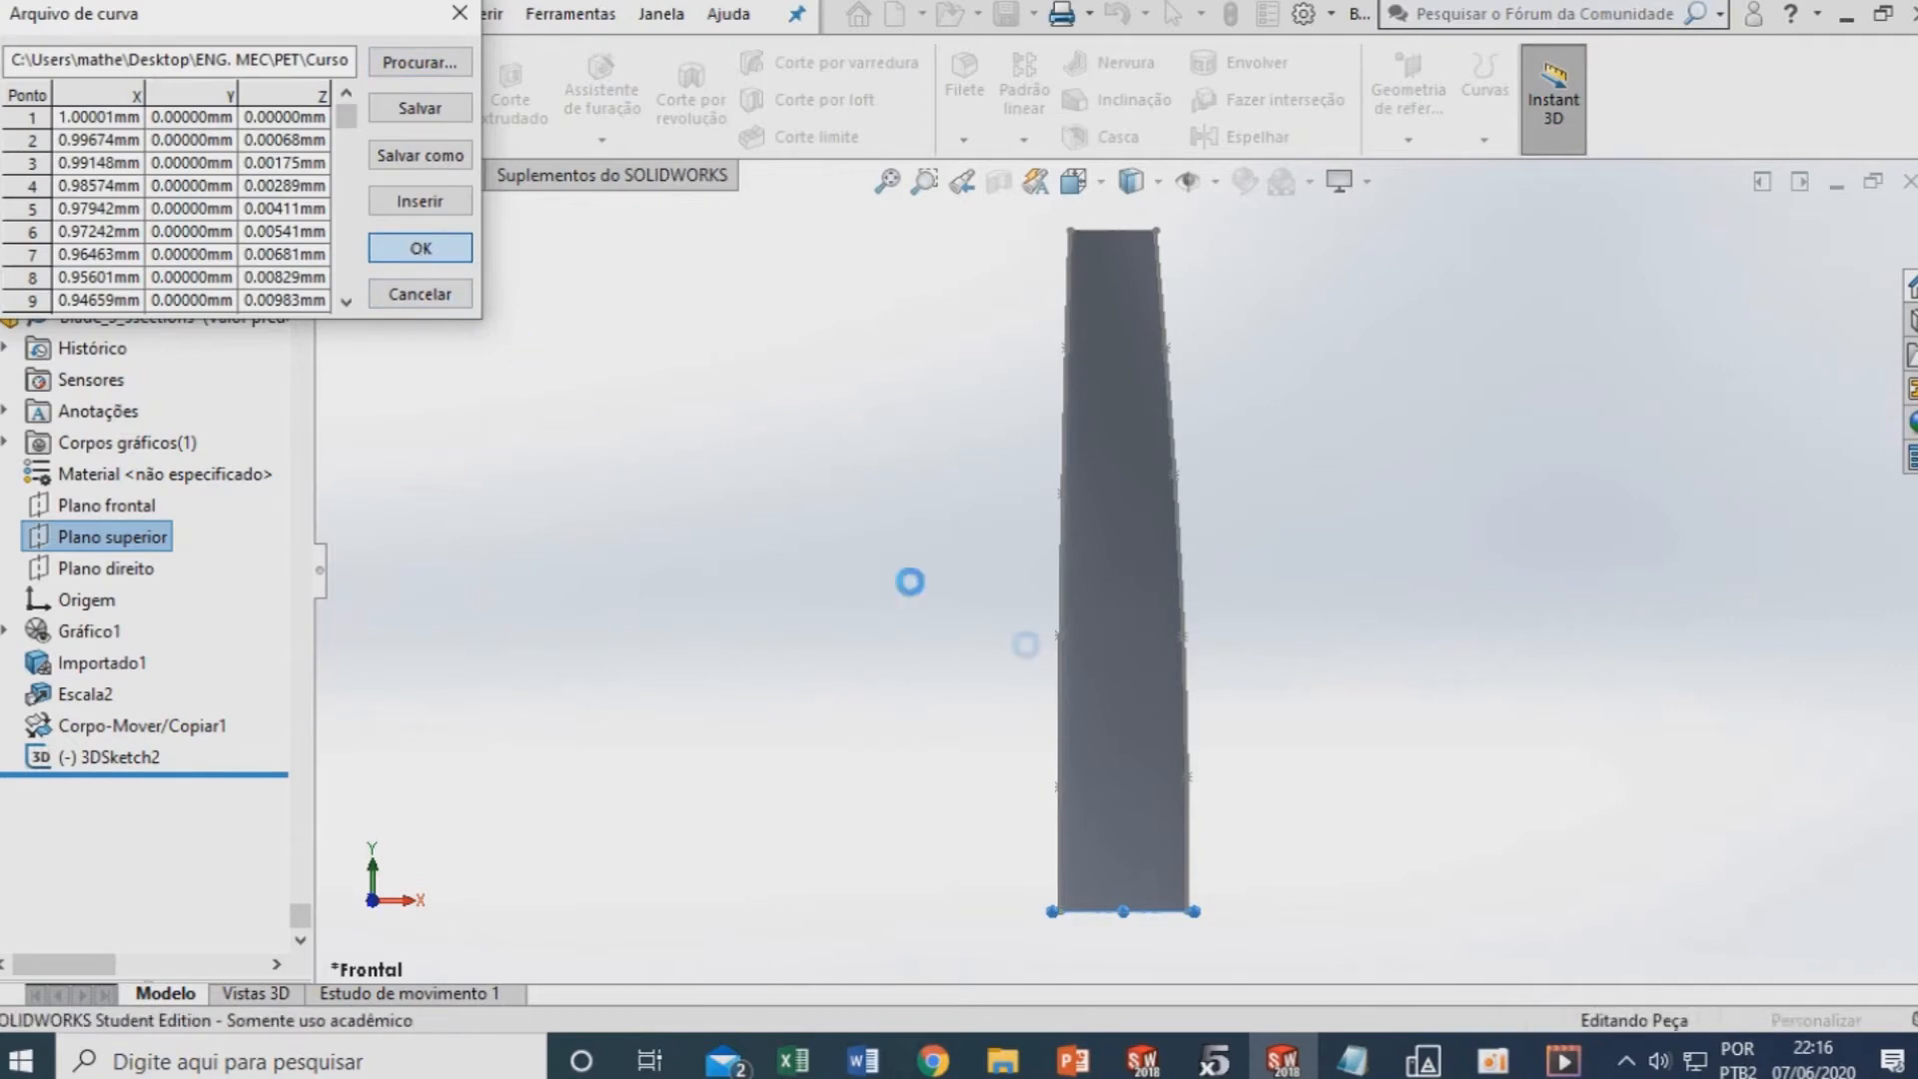
Start a sketch on the top plane (Plano superior) and convert the imported airfoil curve into a sketch entity
scroll(1078, 897, "down", 7)
middle_click_drag(1082, 843, 1093, 645)
scroll(1124, 589, "down", 14)
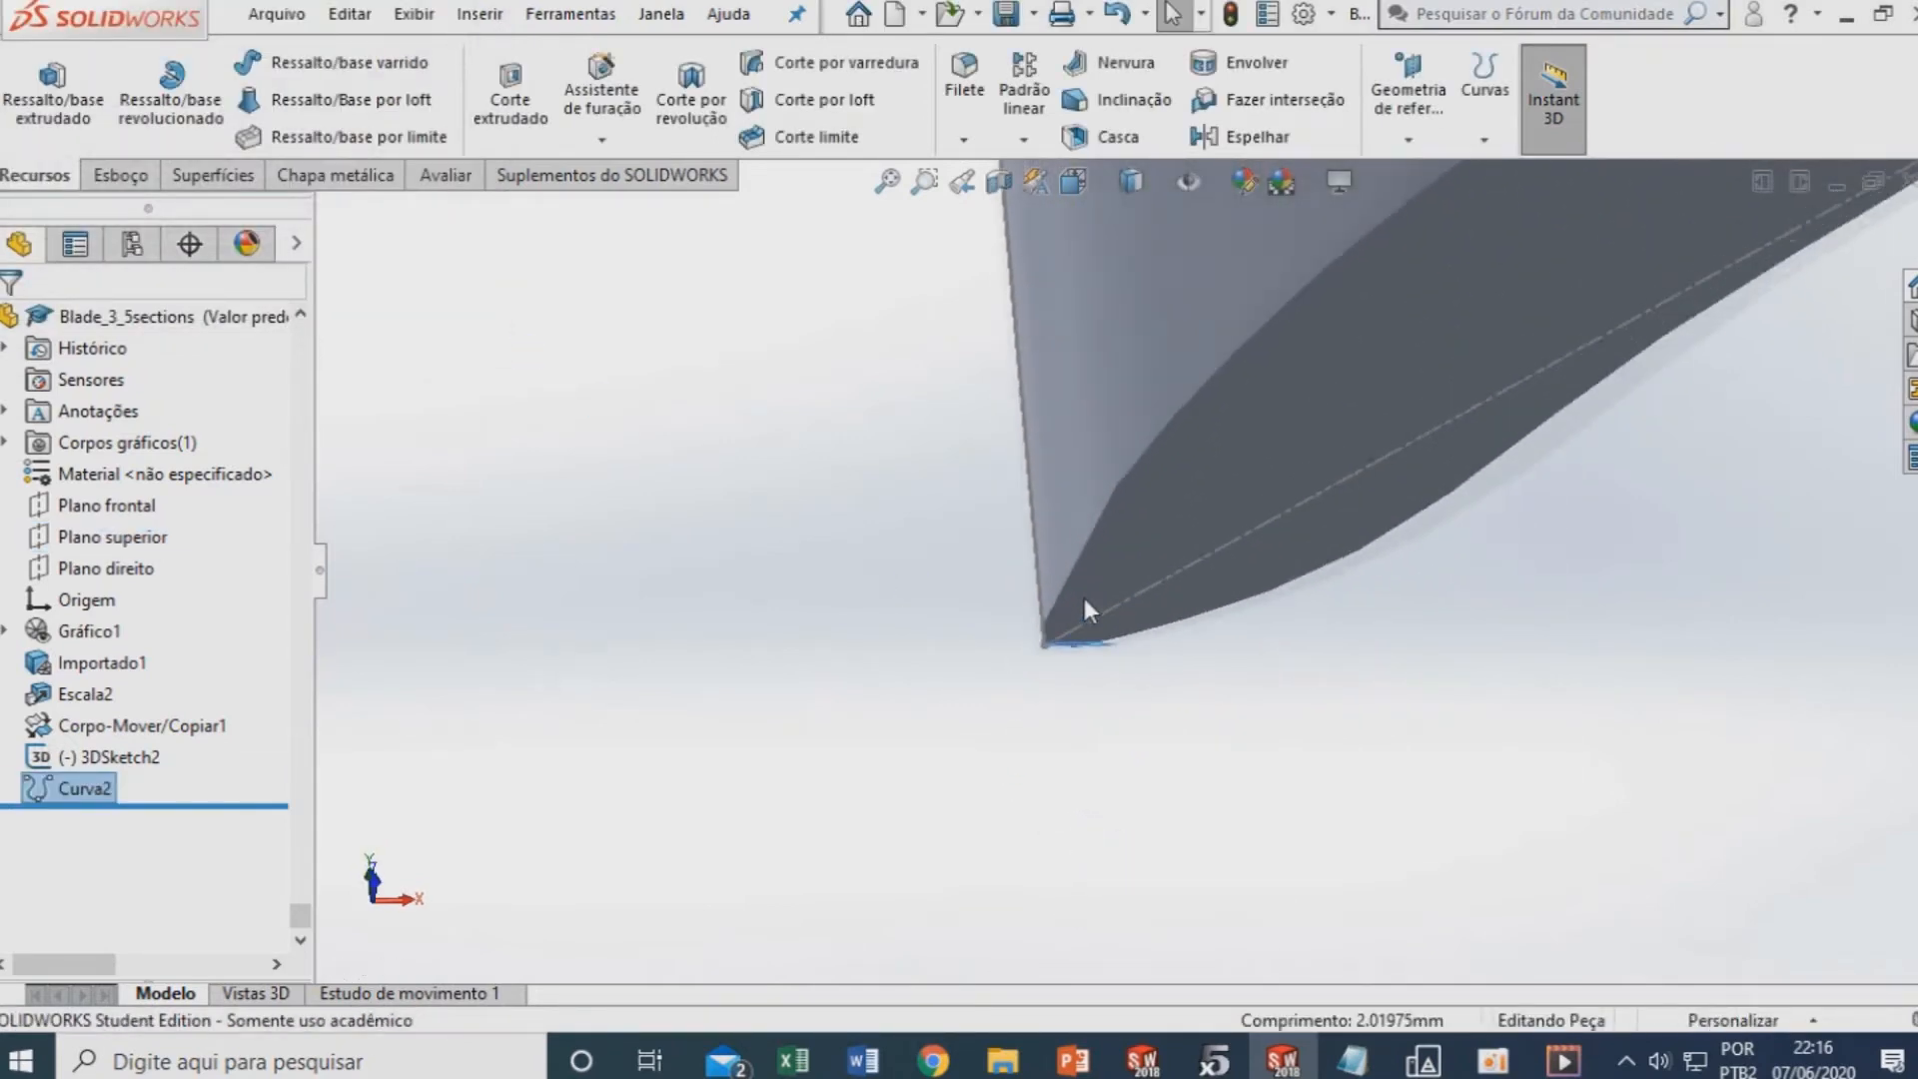
left_click(1077, 650)
middle_click_drag(1028, 586, 1051, 613)
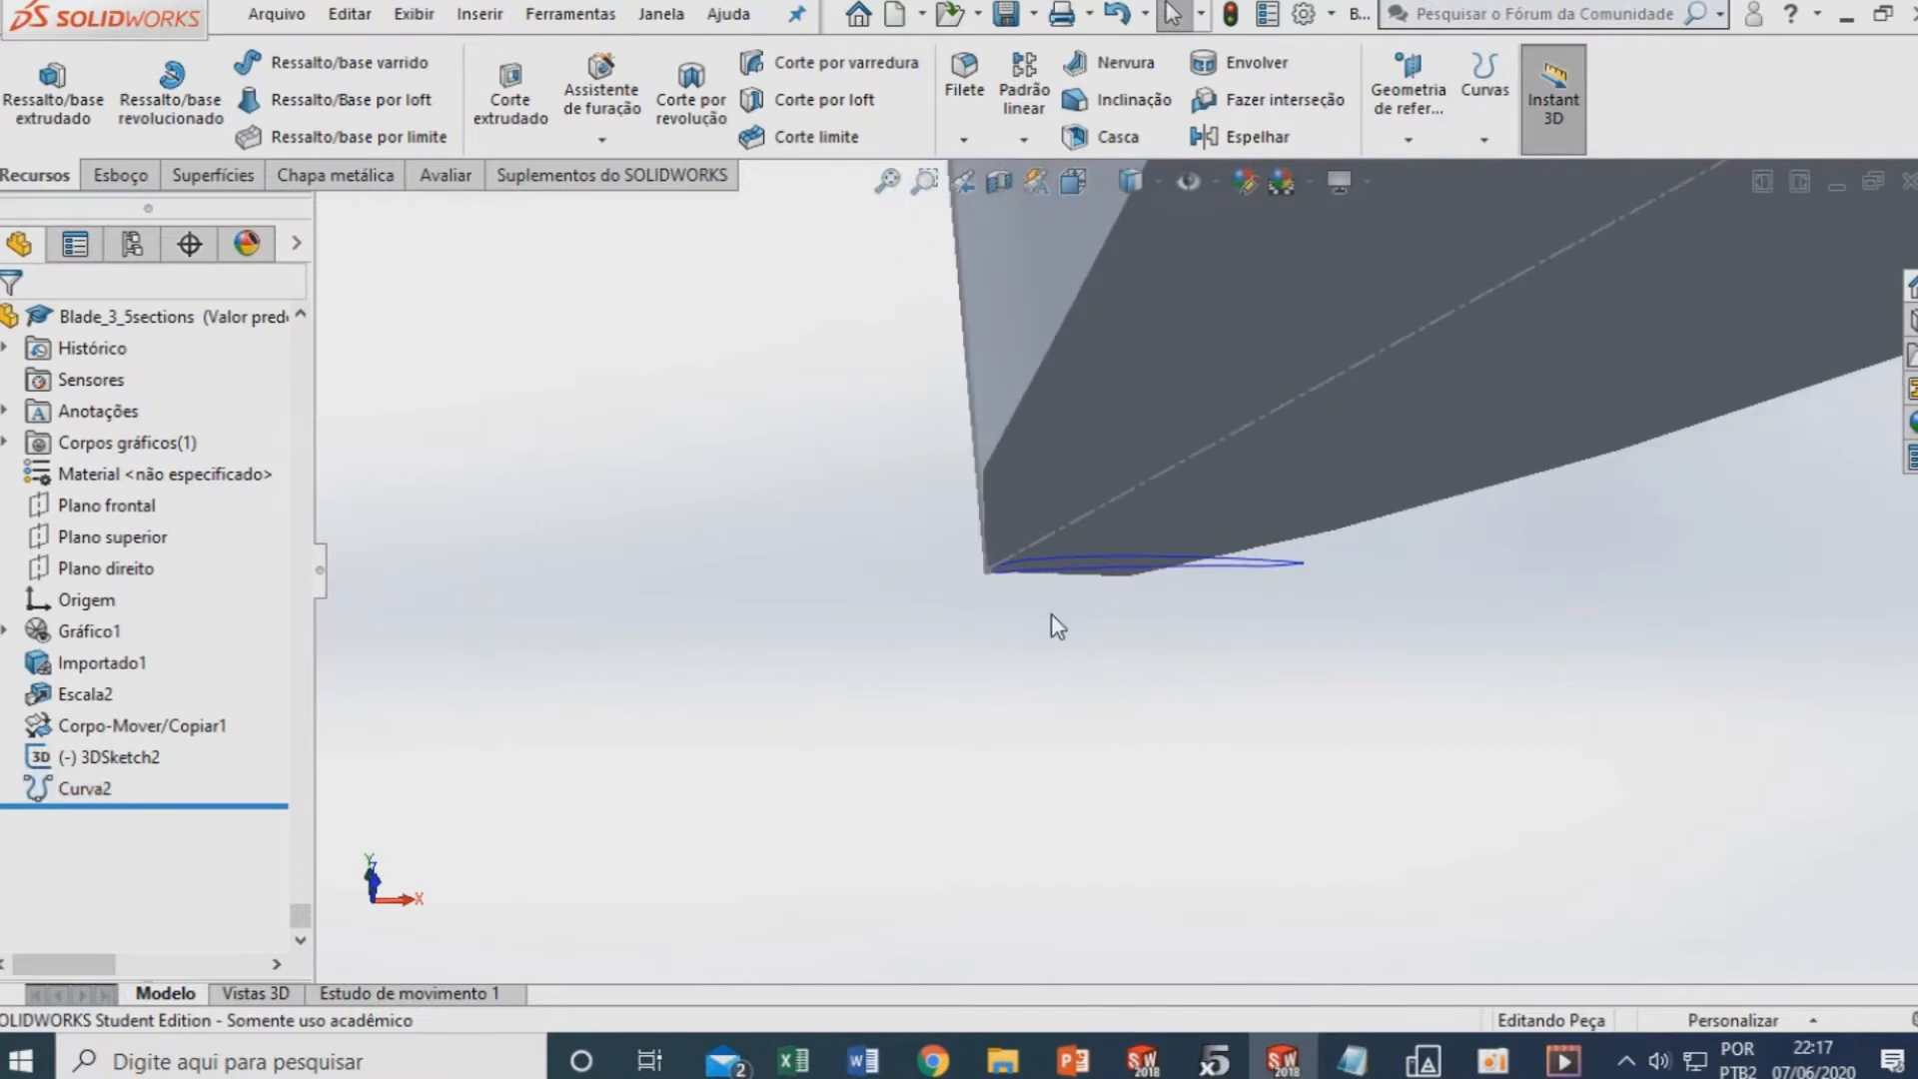
right_click(140, 536)
left_click(143, 497)
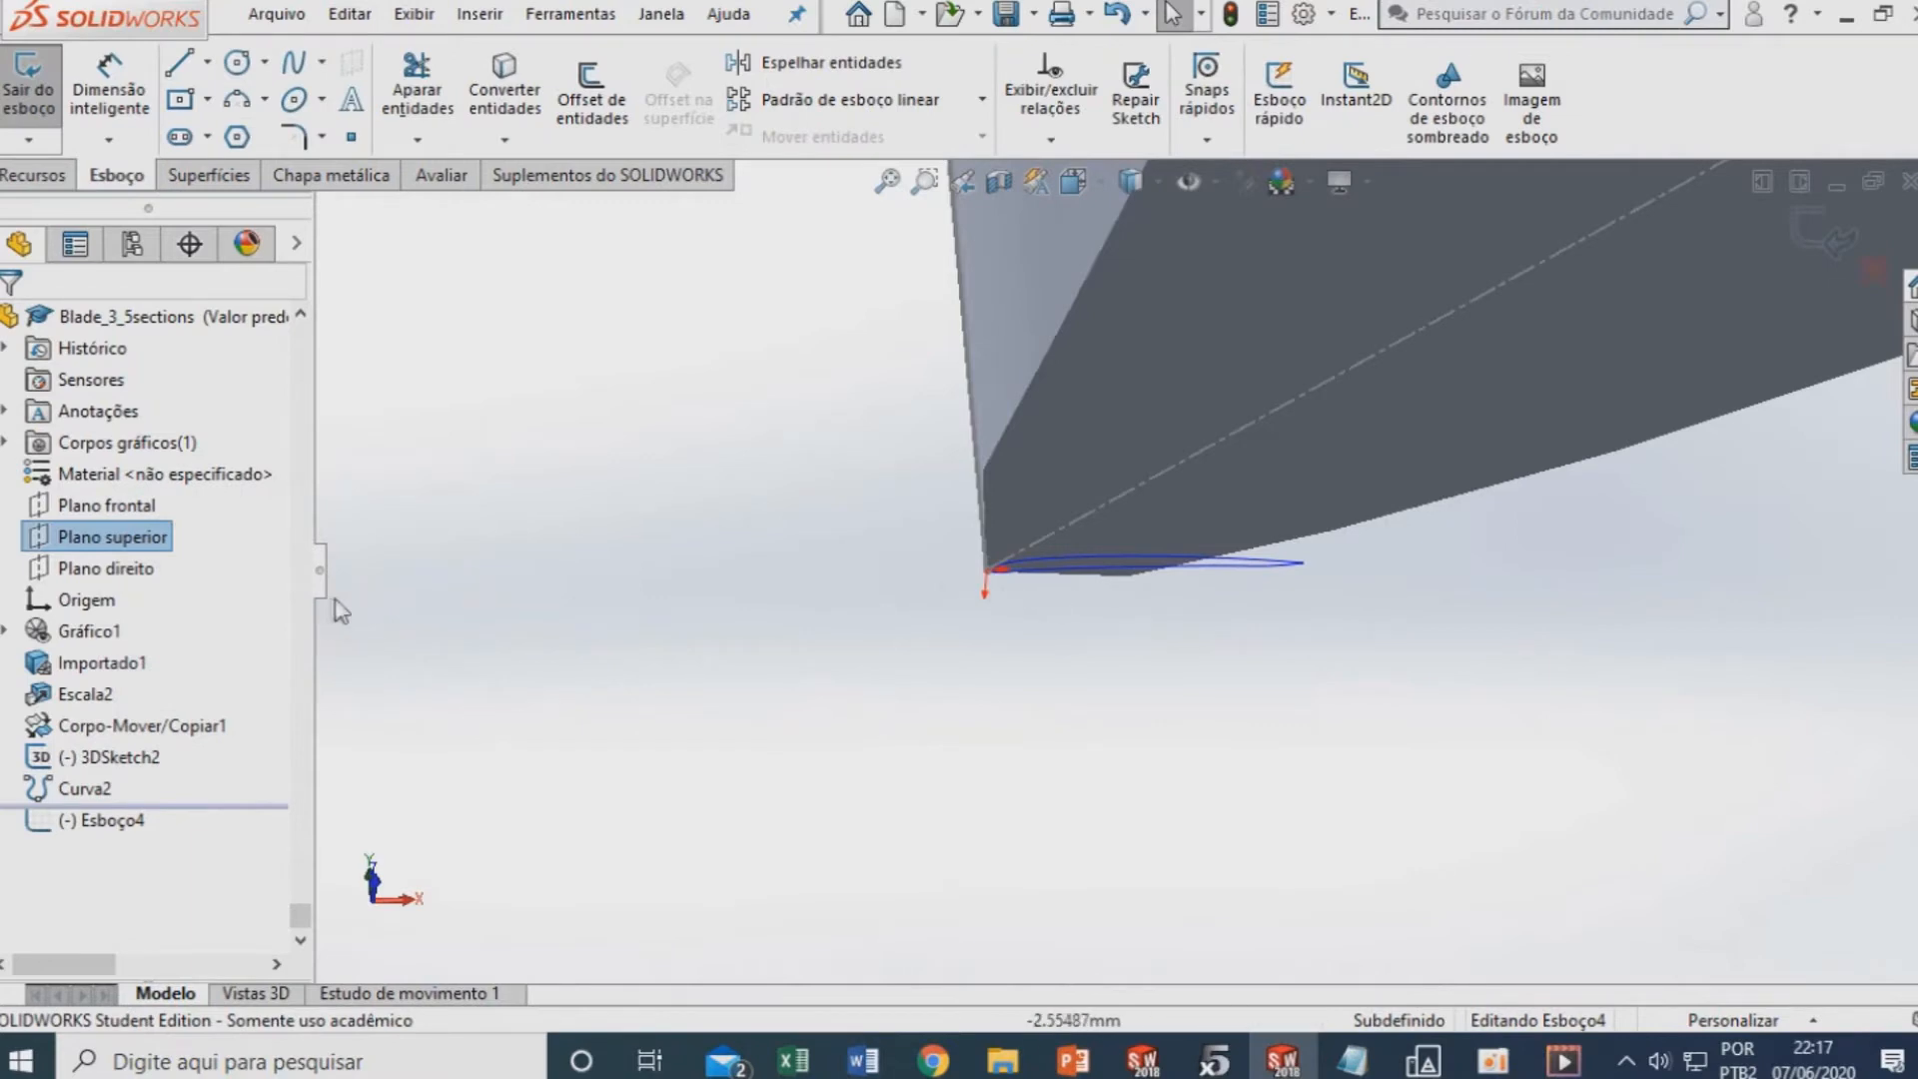
left_click(1134, 565)
left_click(504, 100)
Scale the converted airfoil spline by a factor of 100 about the origin
scroll(1198, 587, "down", 4)
middle_click_drag(837, 601, 837, 569)
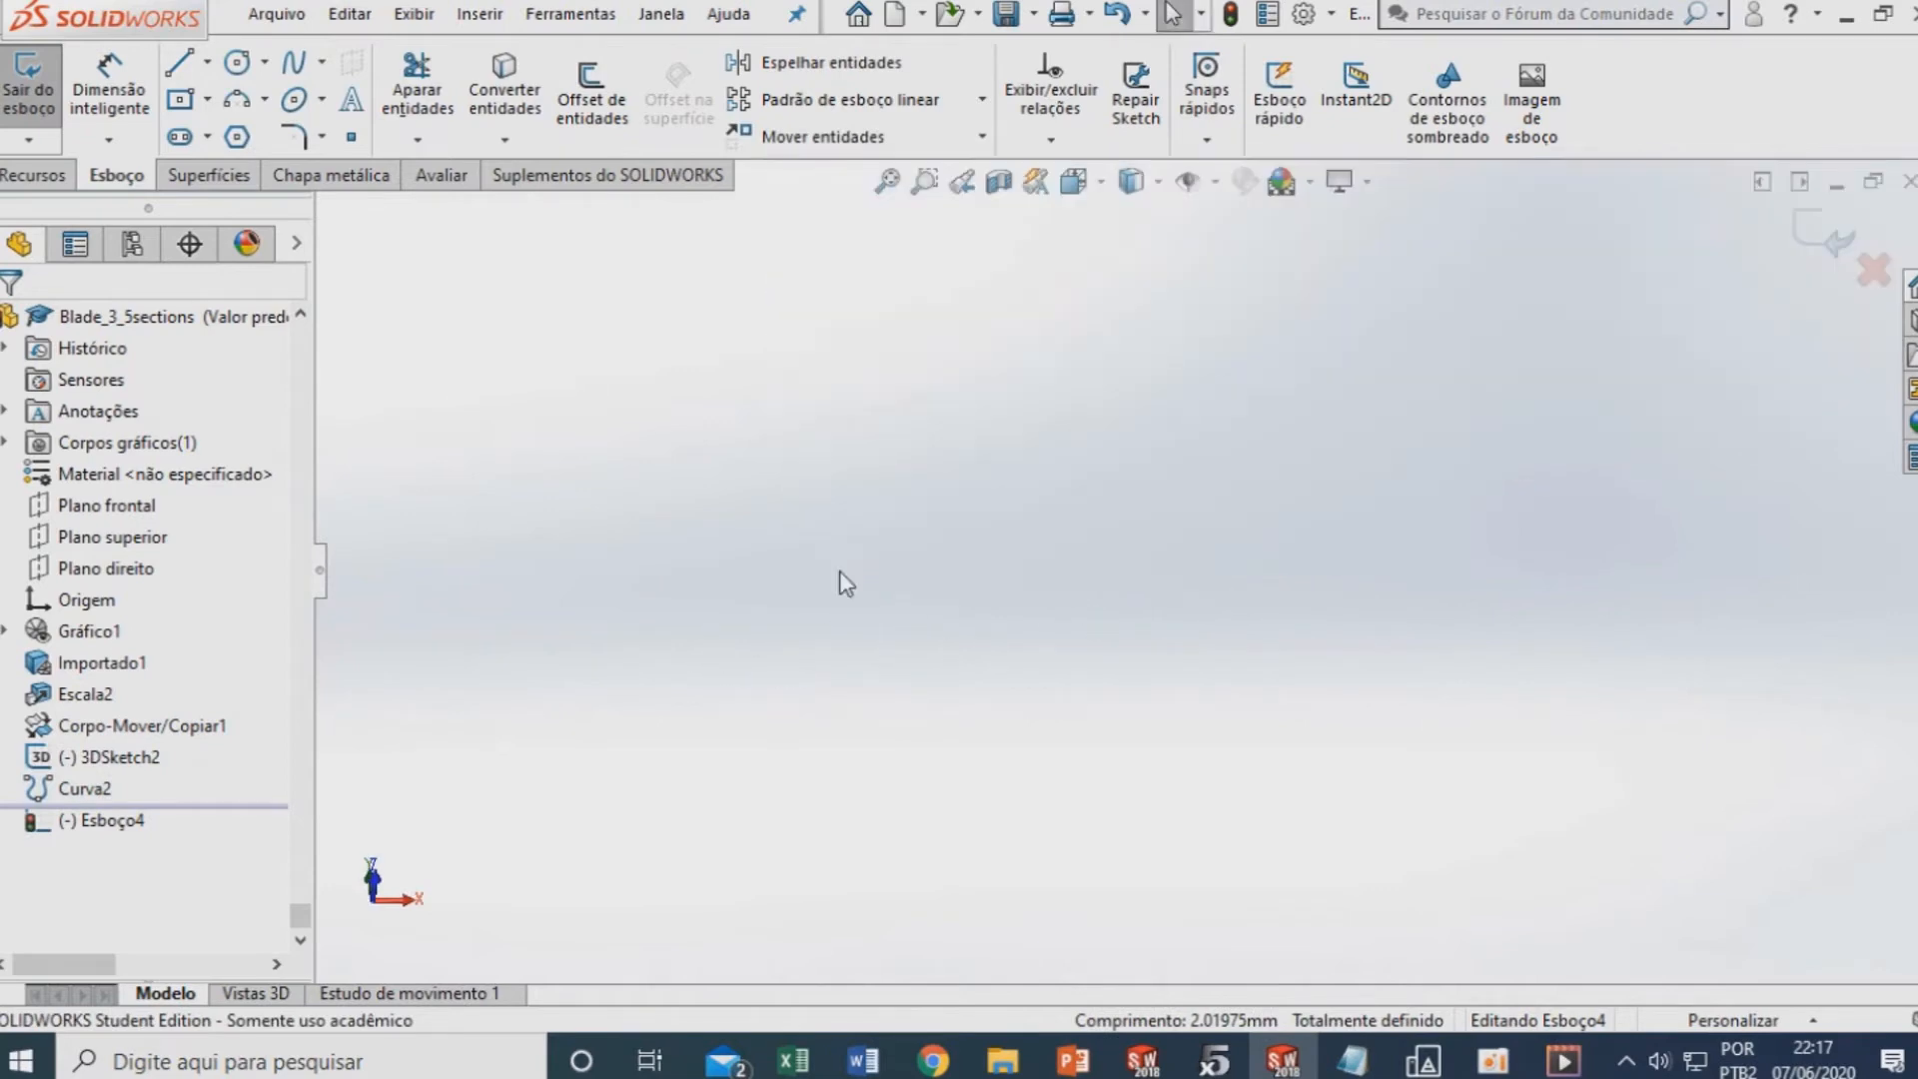
key("ctrl+1")
middle_click_drag(1140, 924, 1066, 732)
scroll(1066, 732, "down", 8)
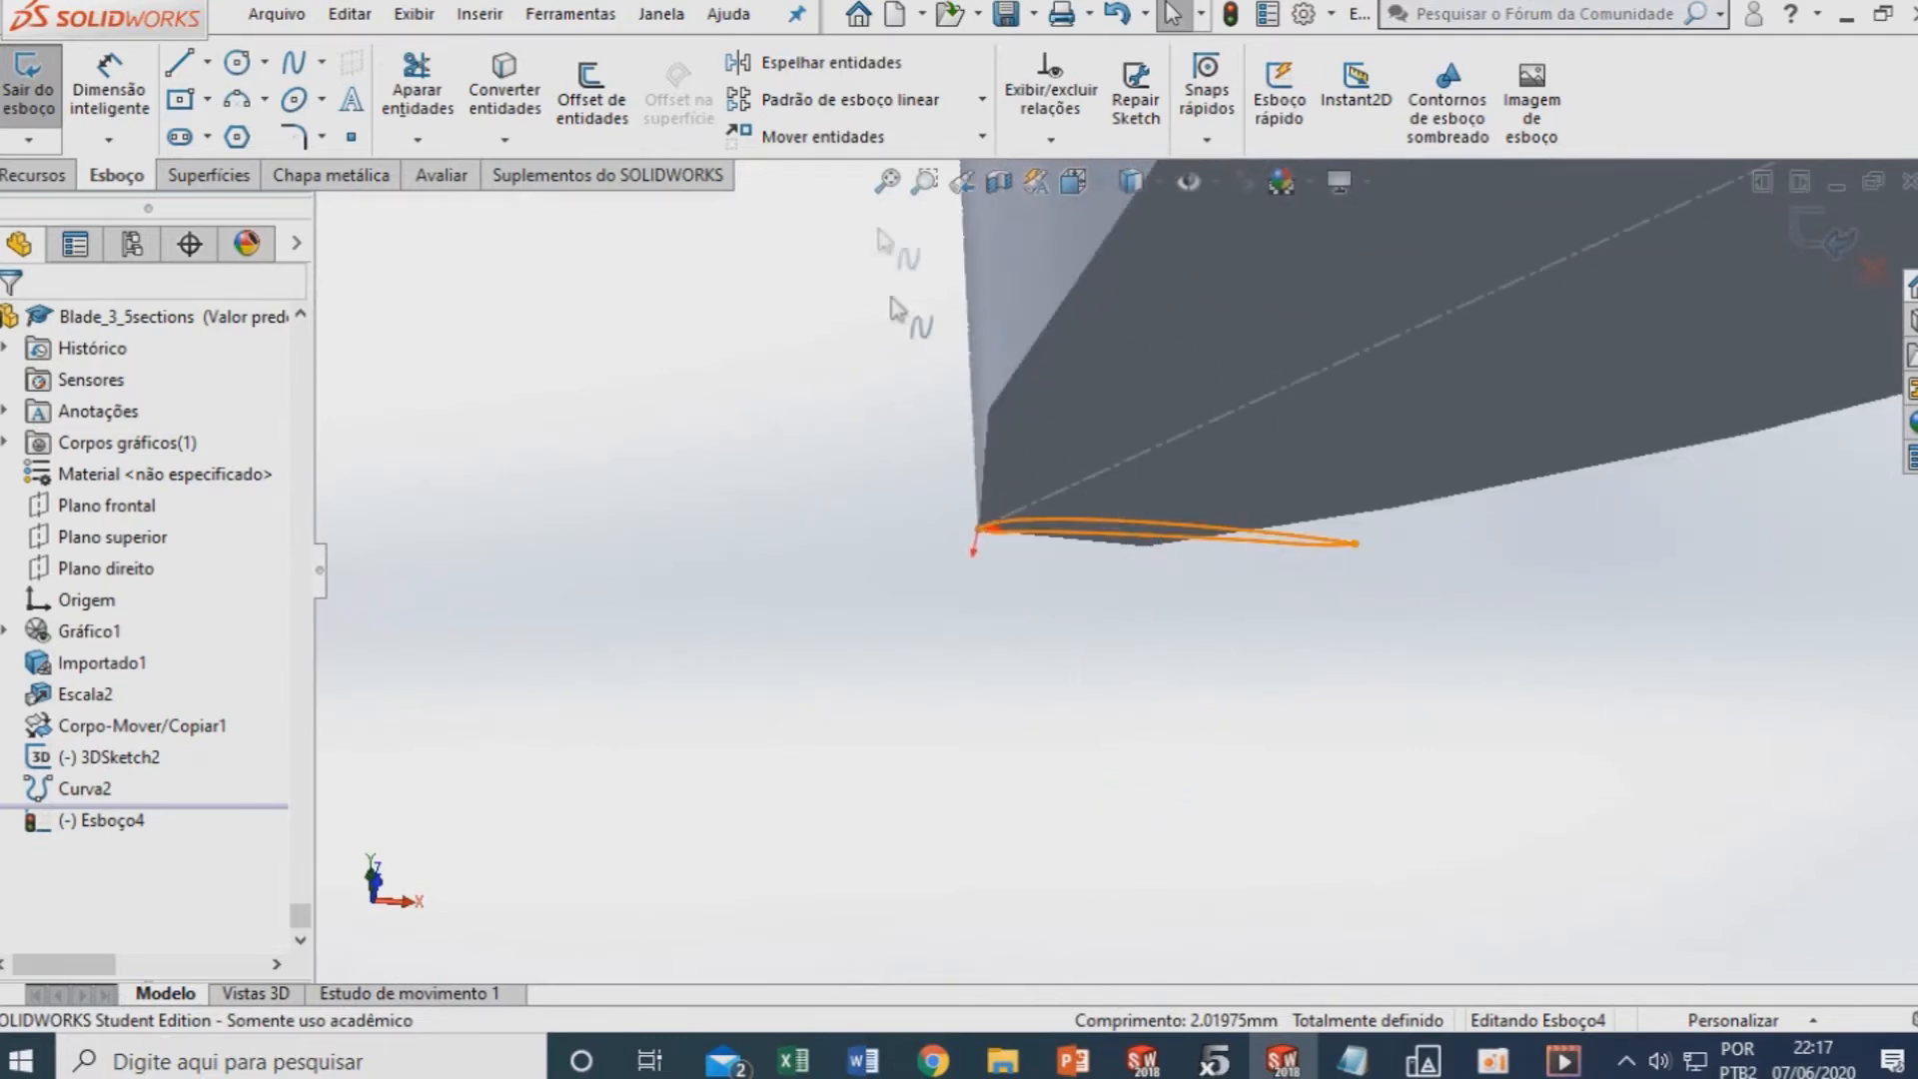
left_click(1118, 533)
left_click(981, 135)
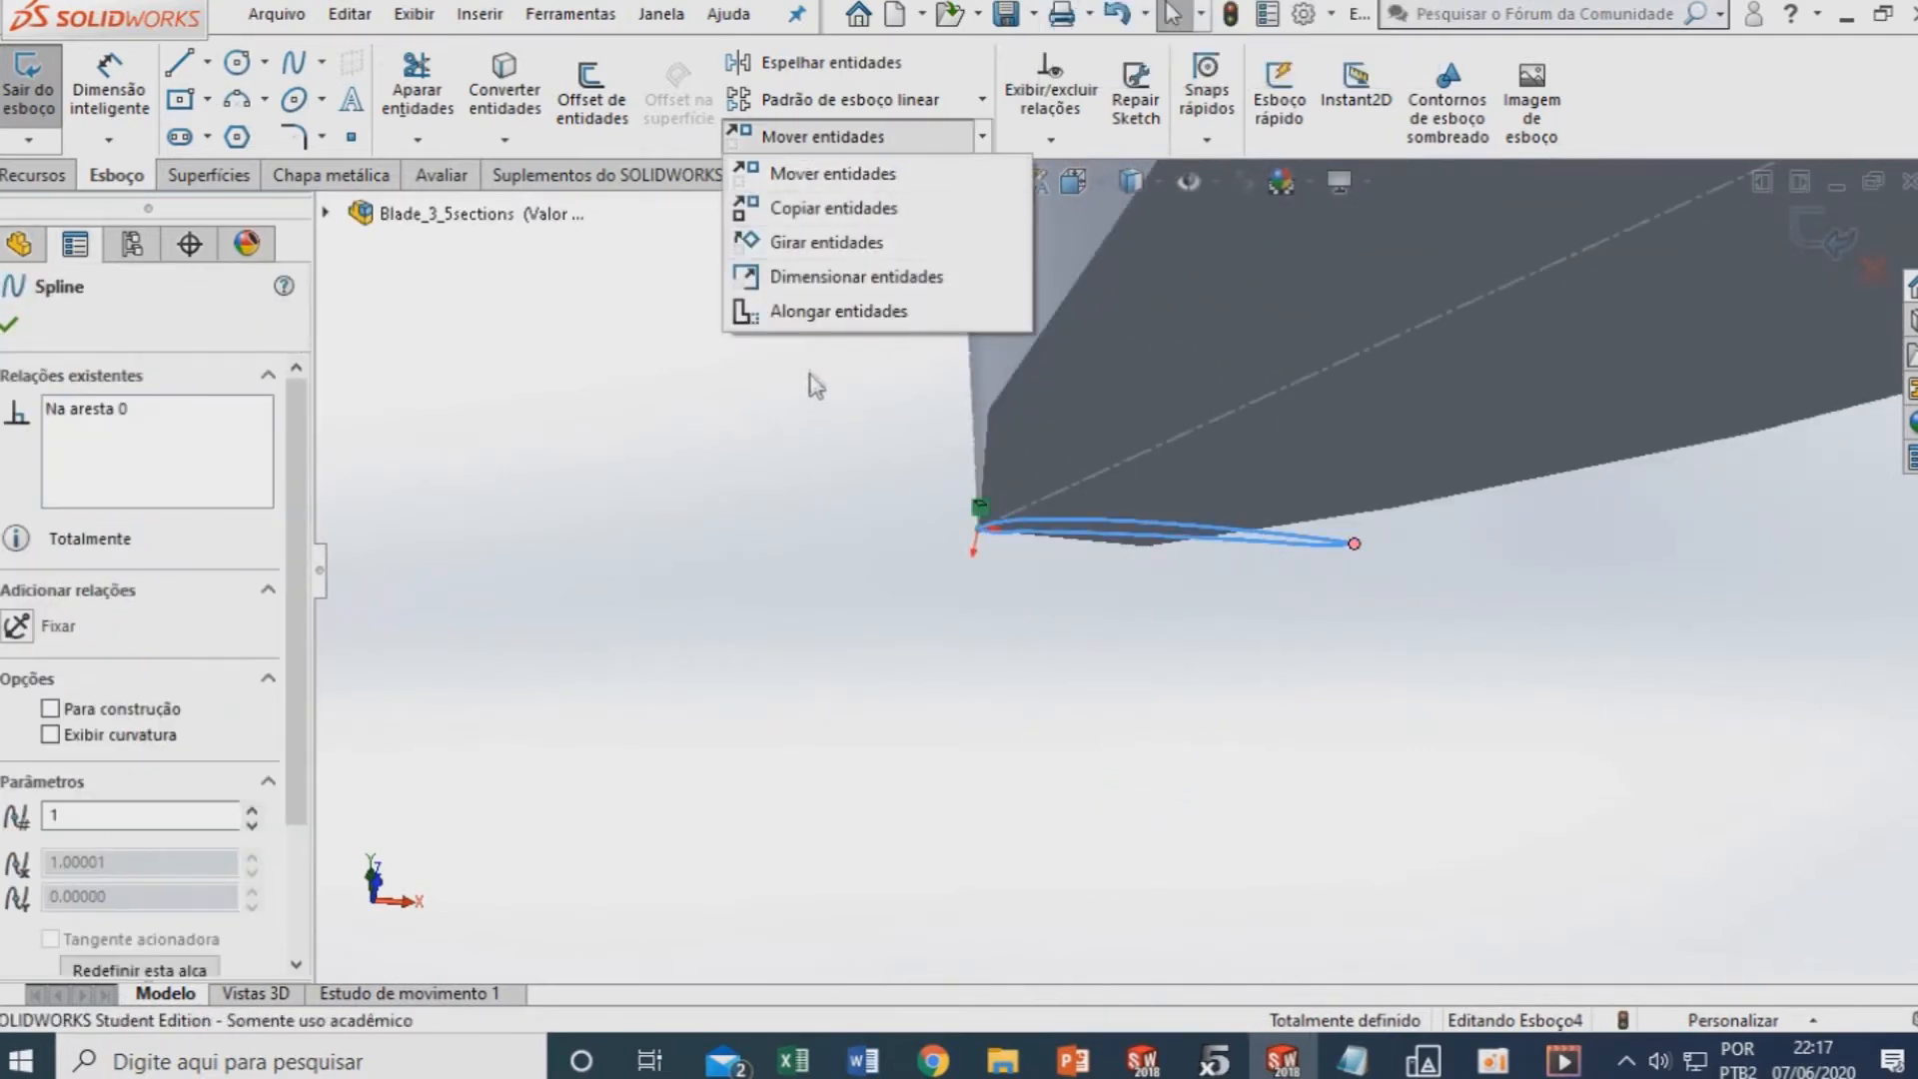
left_click(821, 277)
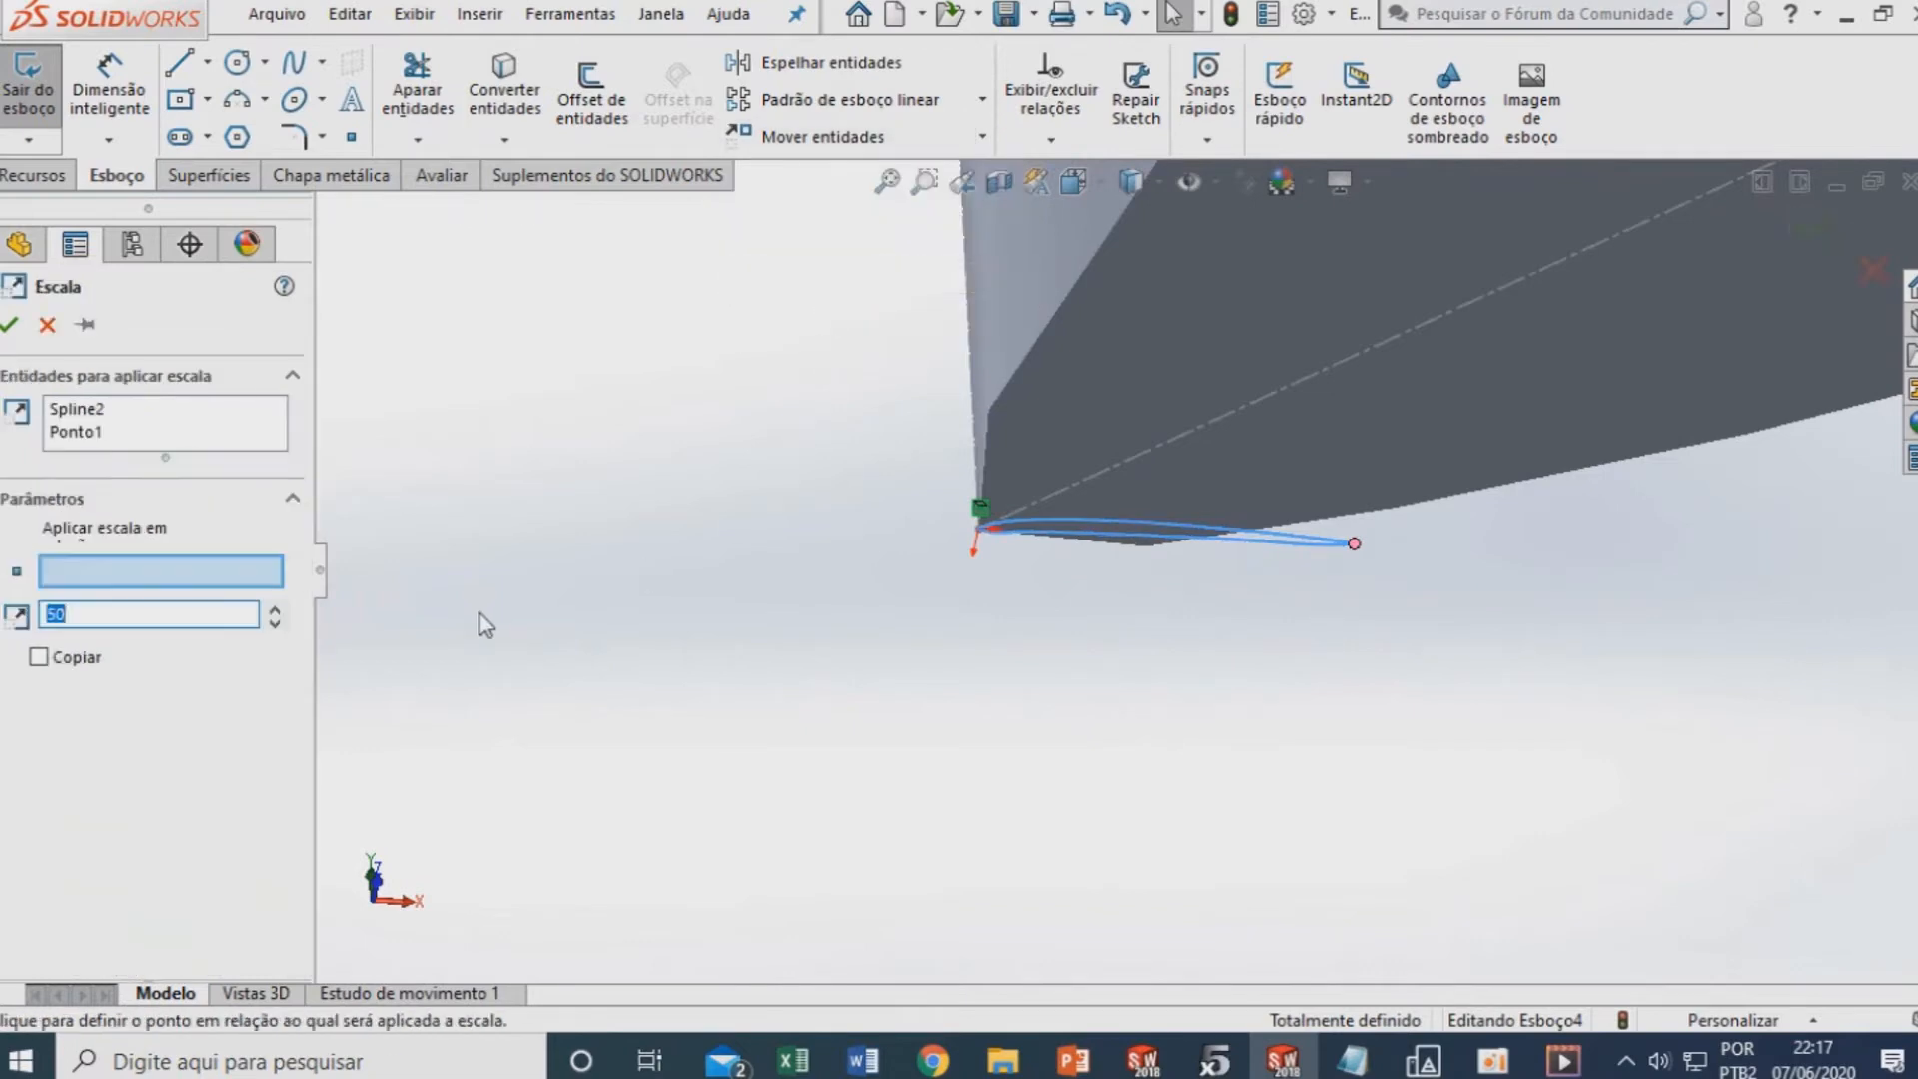
left_click_drag(108, 617, 2, 623)
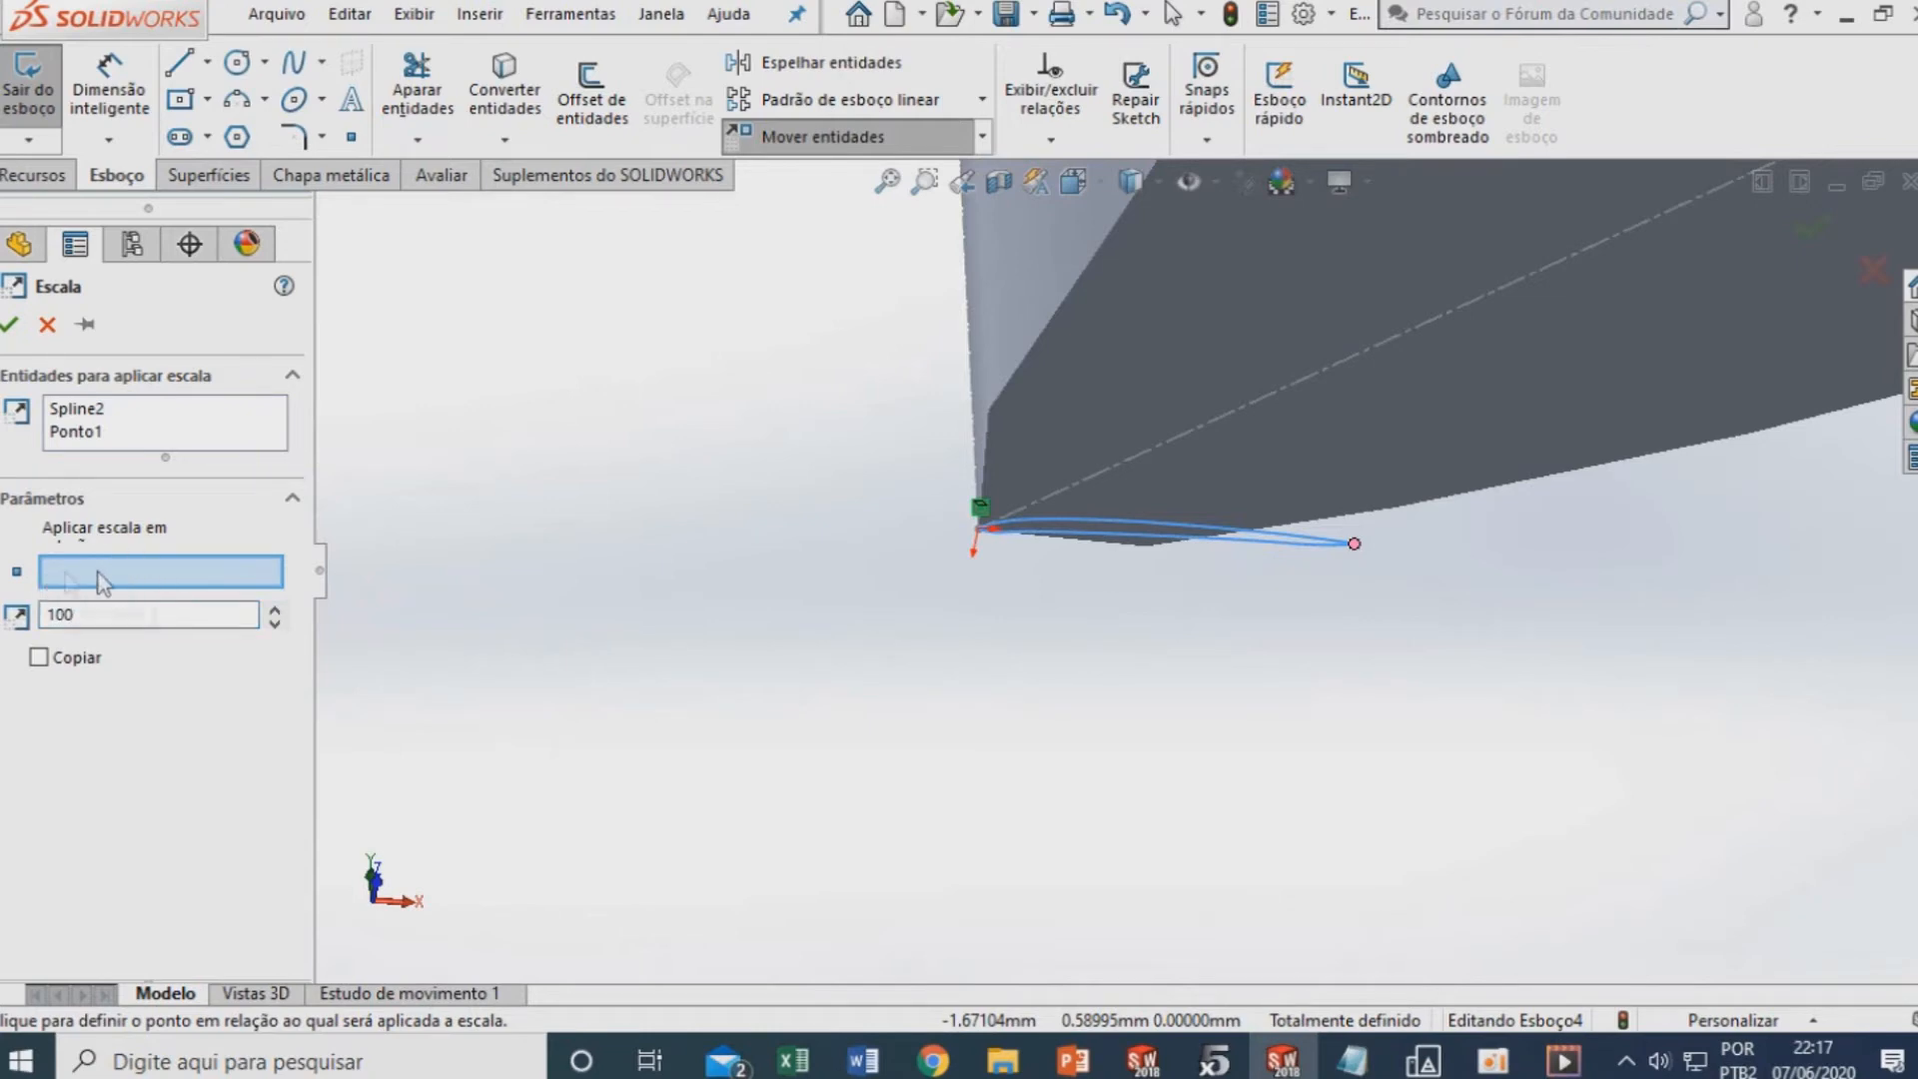
left_click(978, 528)
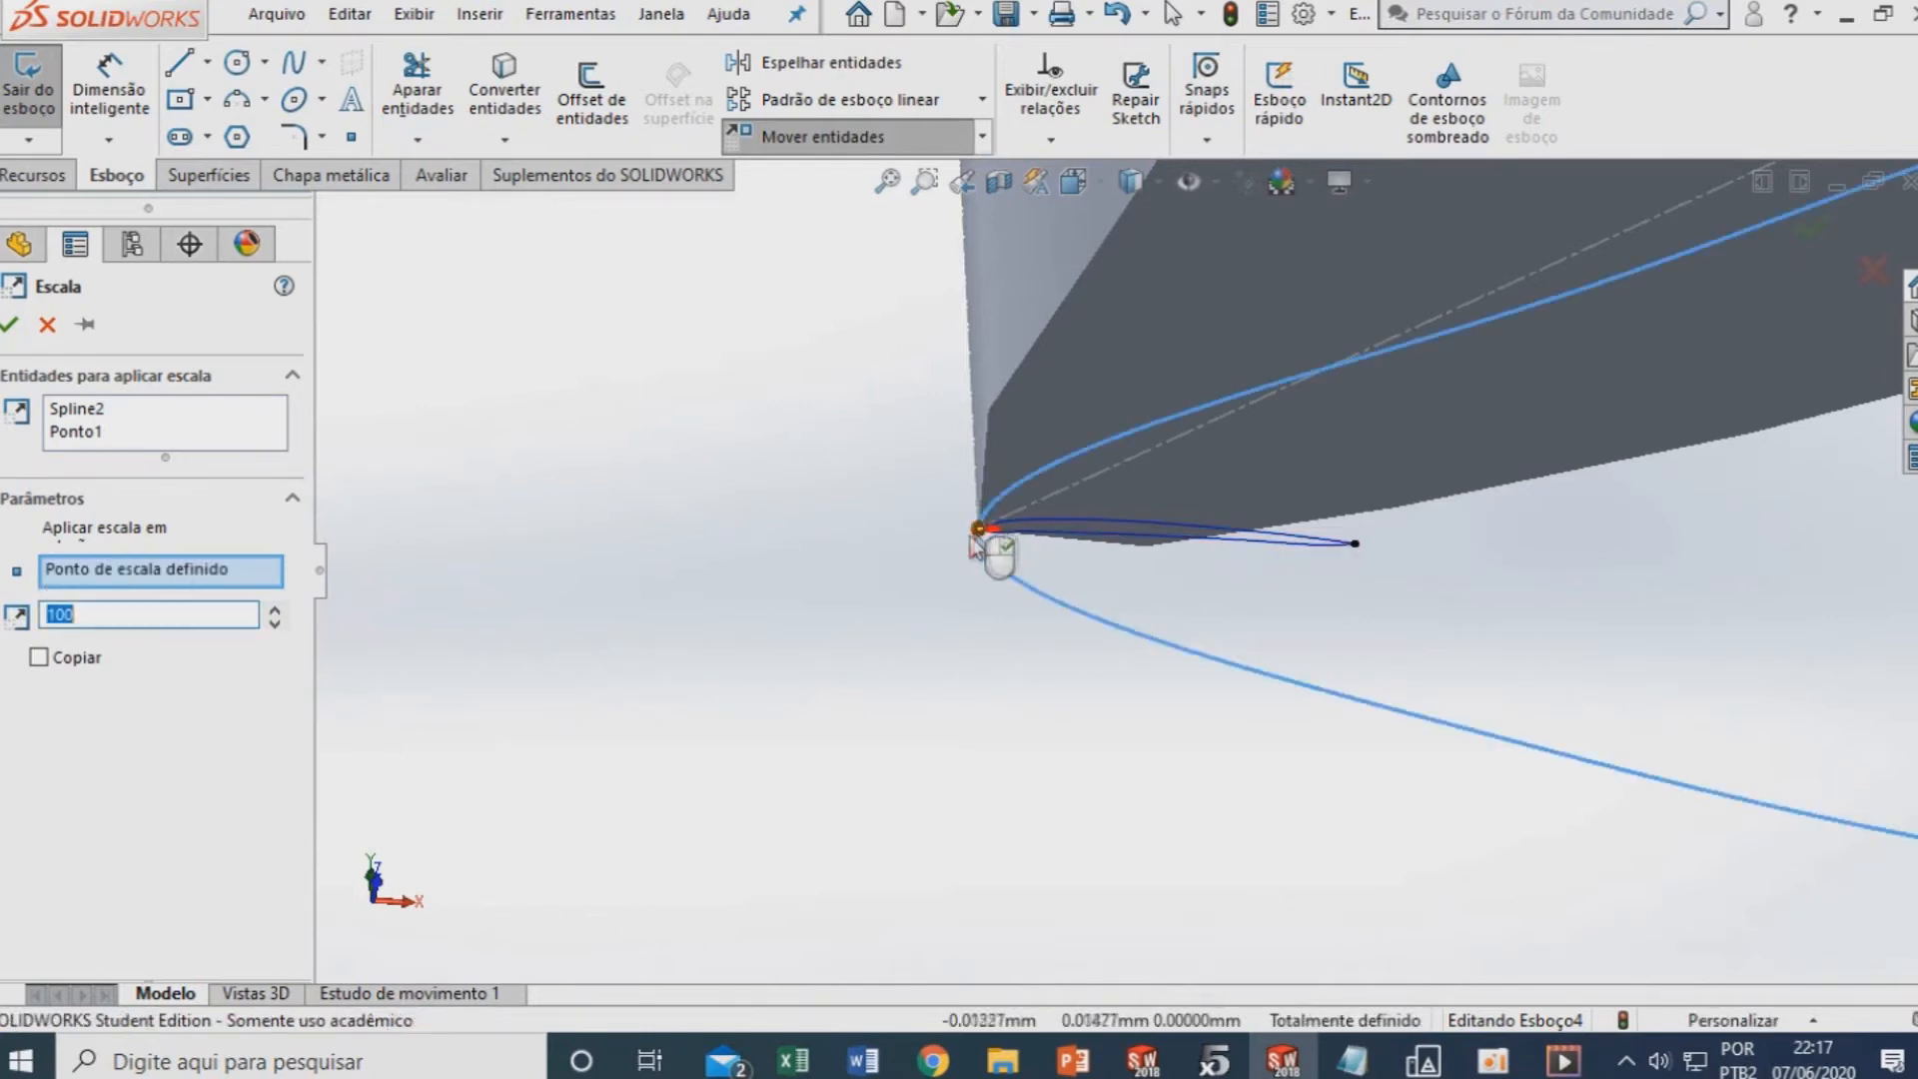
scroll(842, 547, "up", 12)
left_click(10, 324)
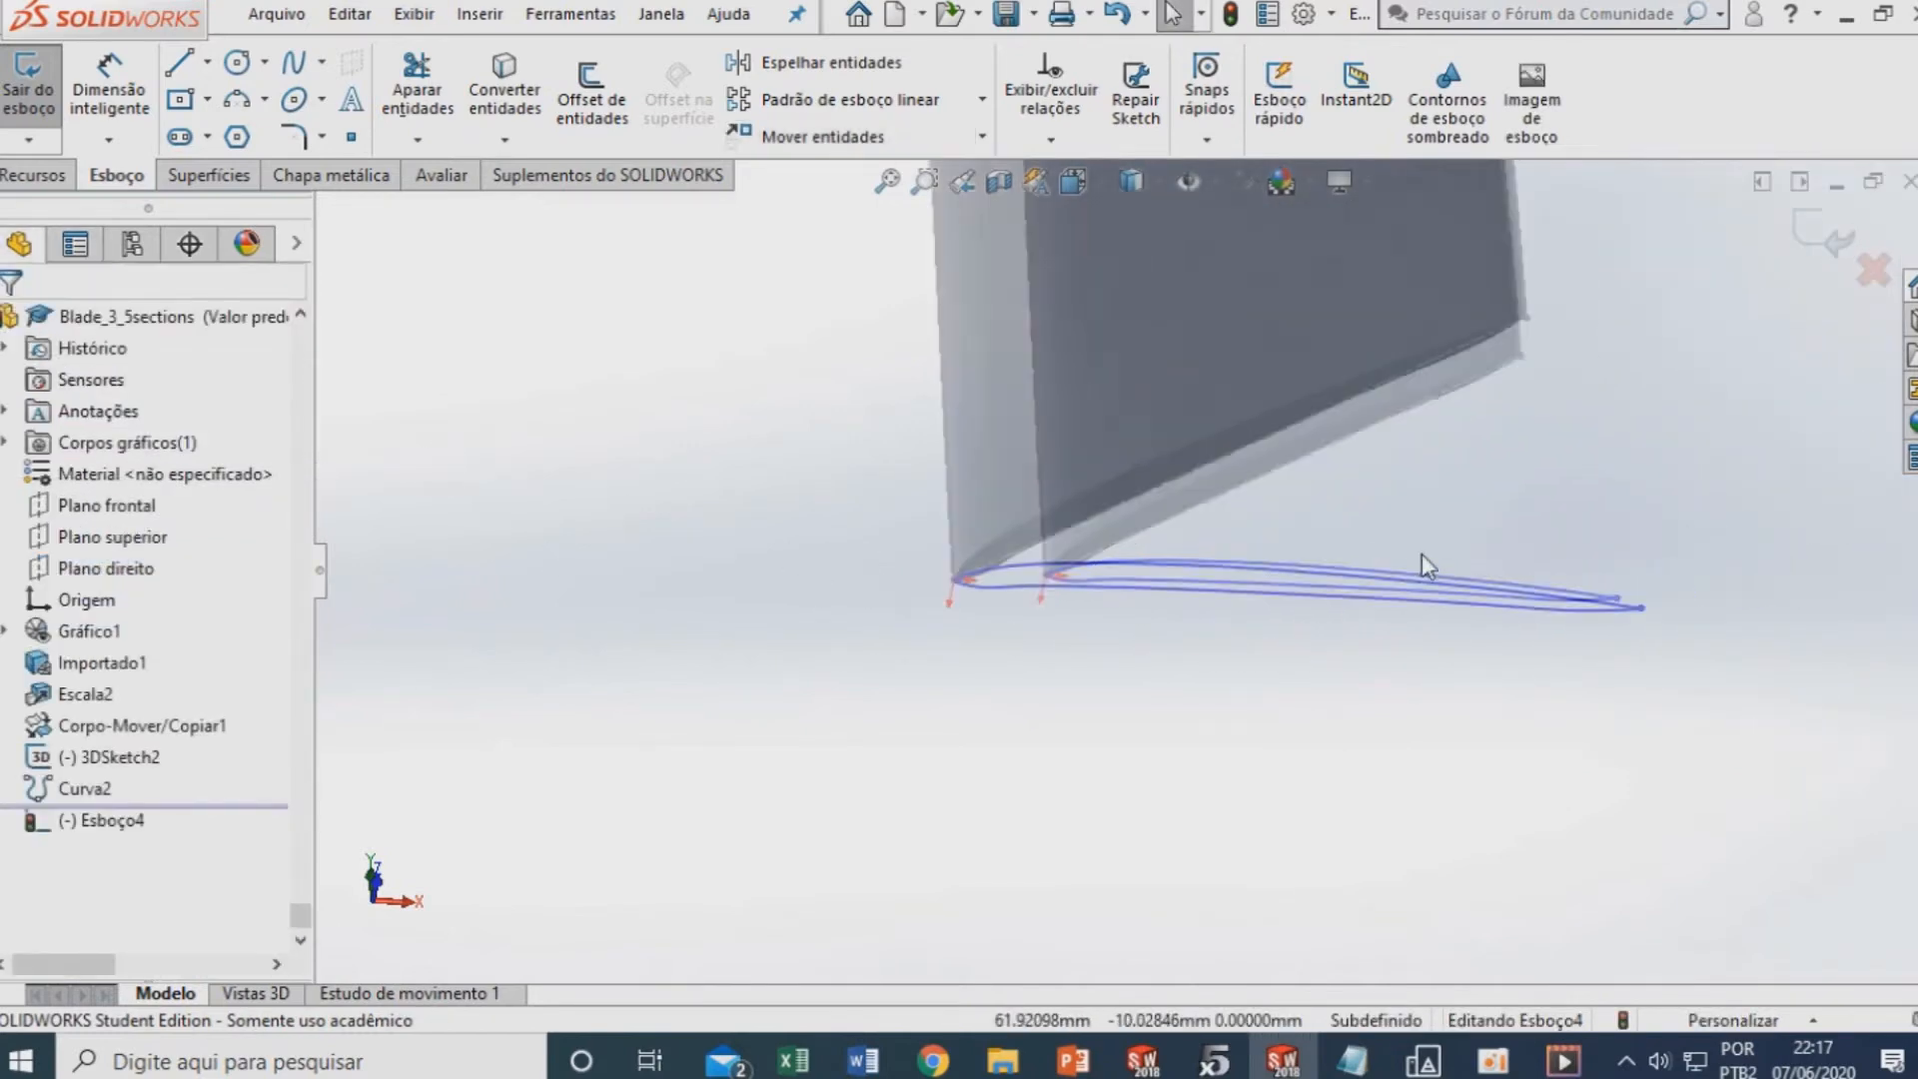
Rotate the scaled airfoil spline by -41.70° about the origin to align it with the blade base
scroll(1007, 586, "down", 8)
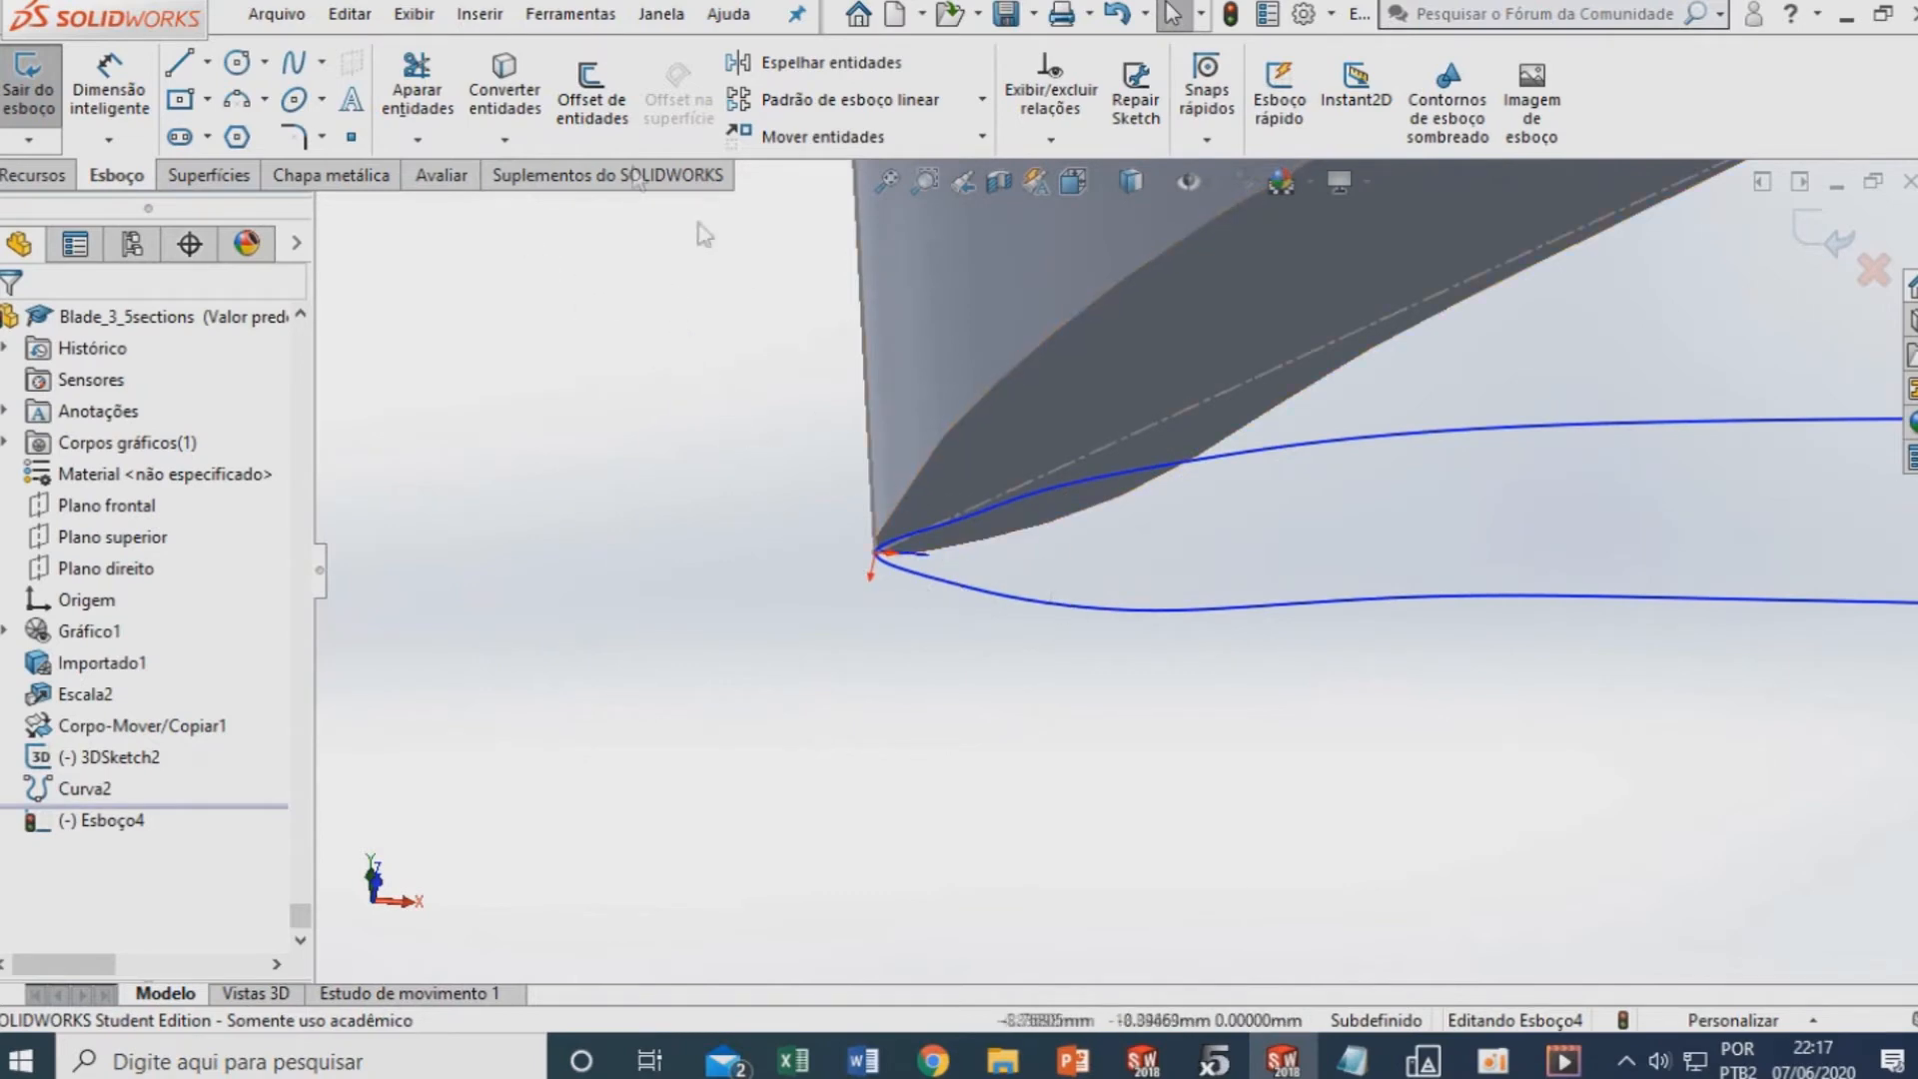
left_click(985, 138)
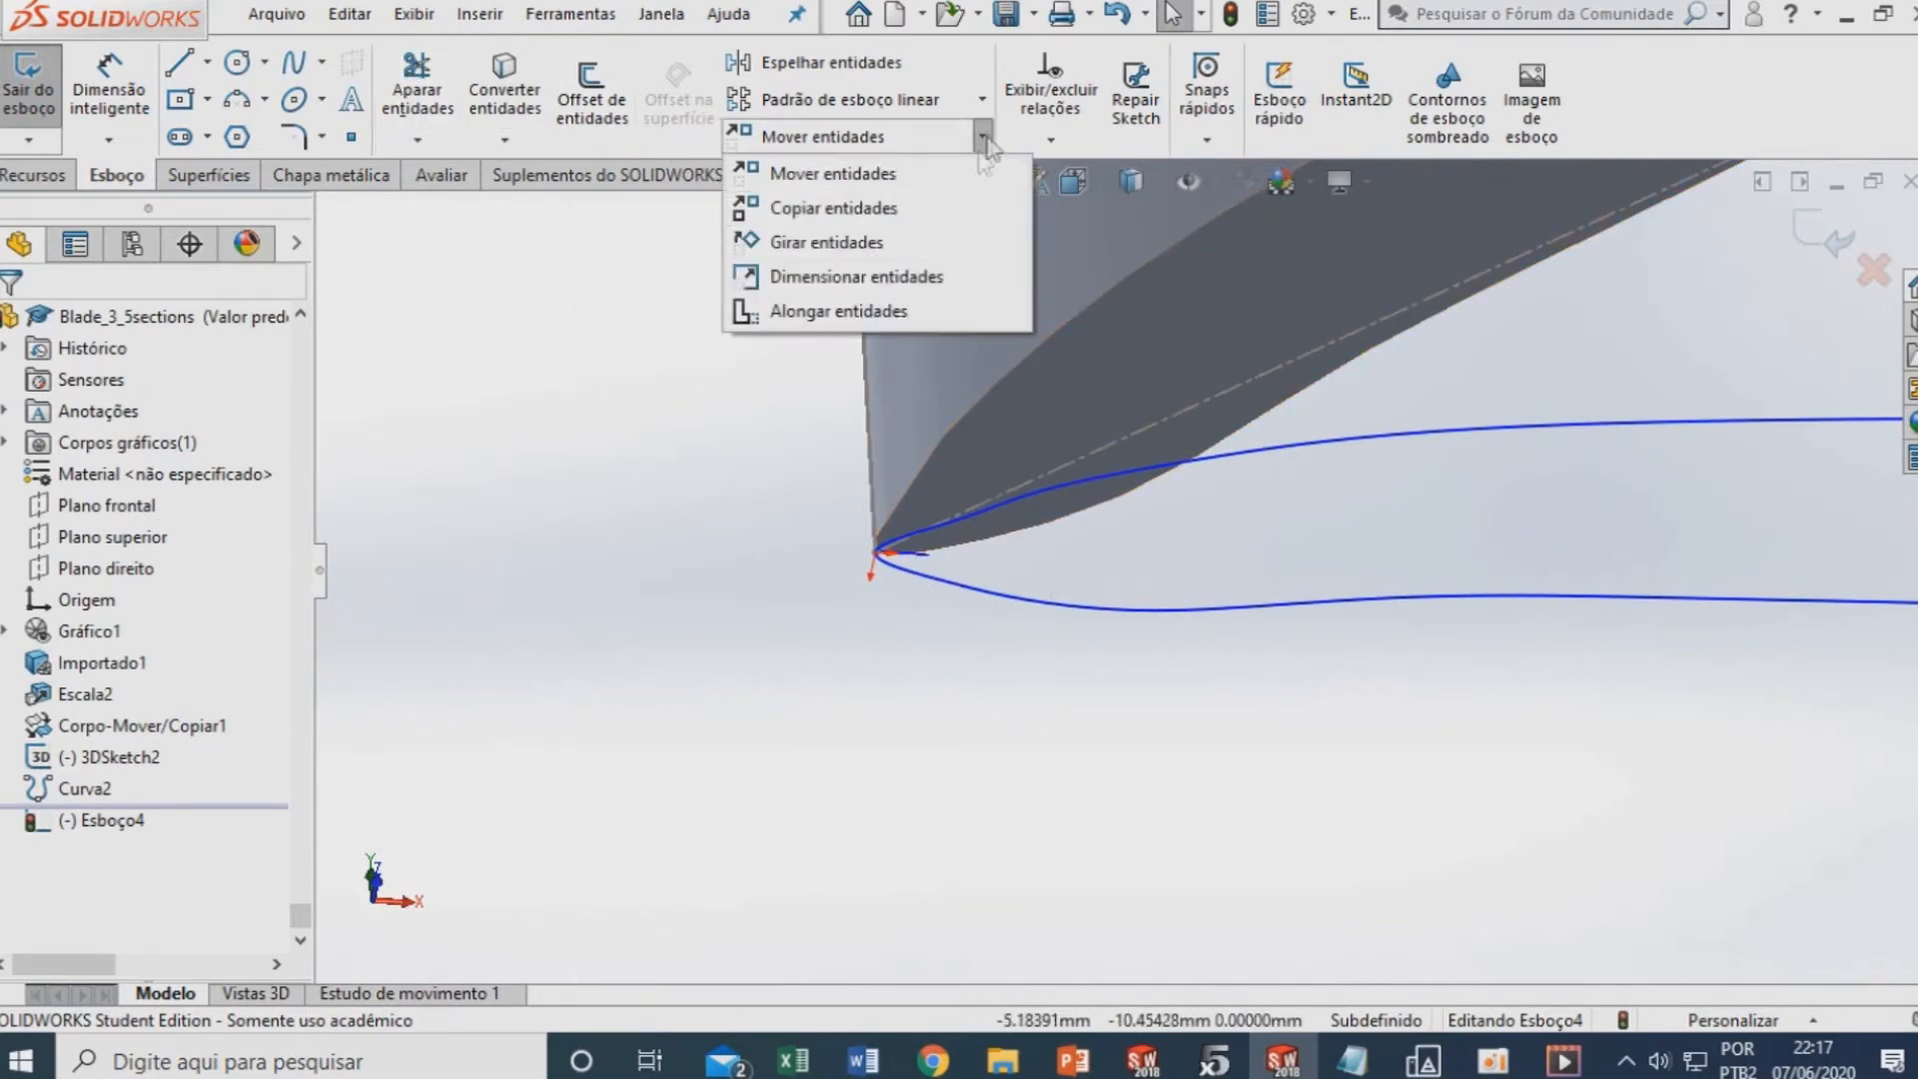
left_click(848, 242)
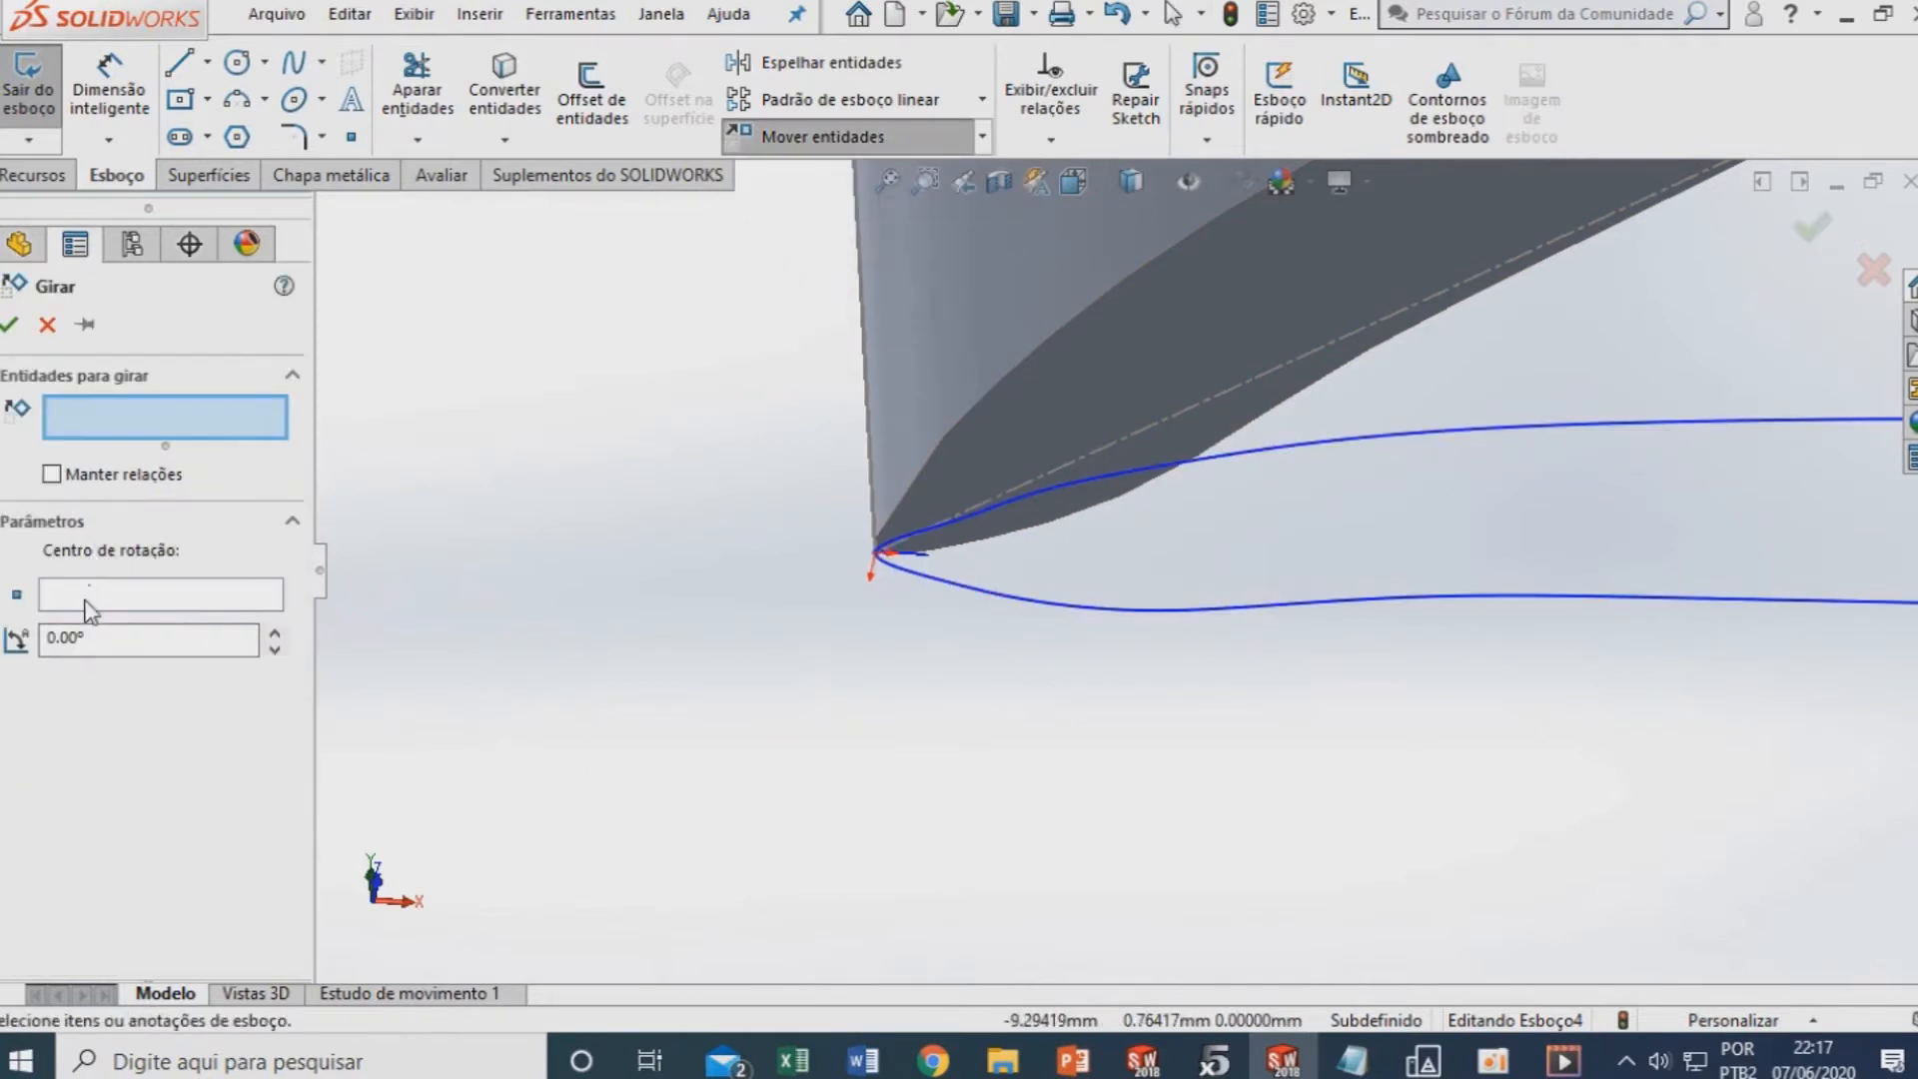
left_click(88, 610)
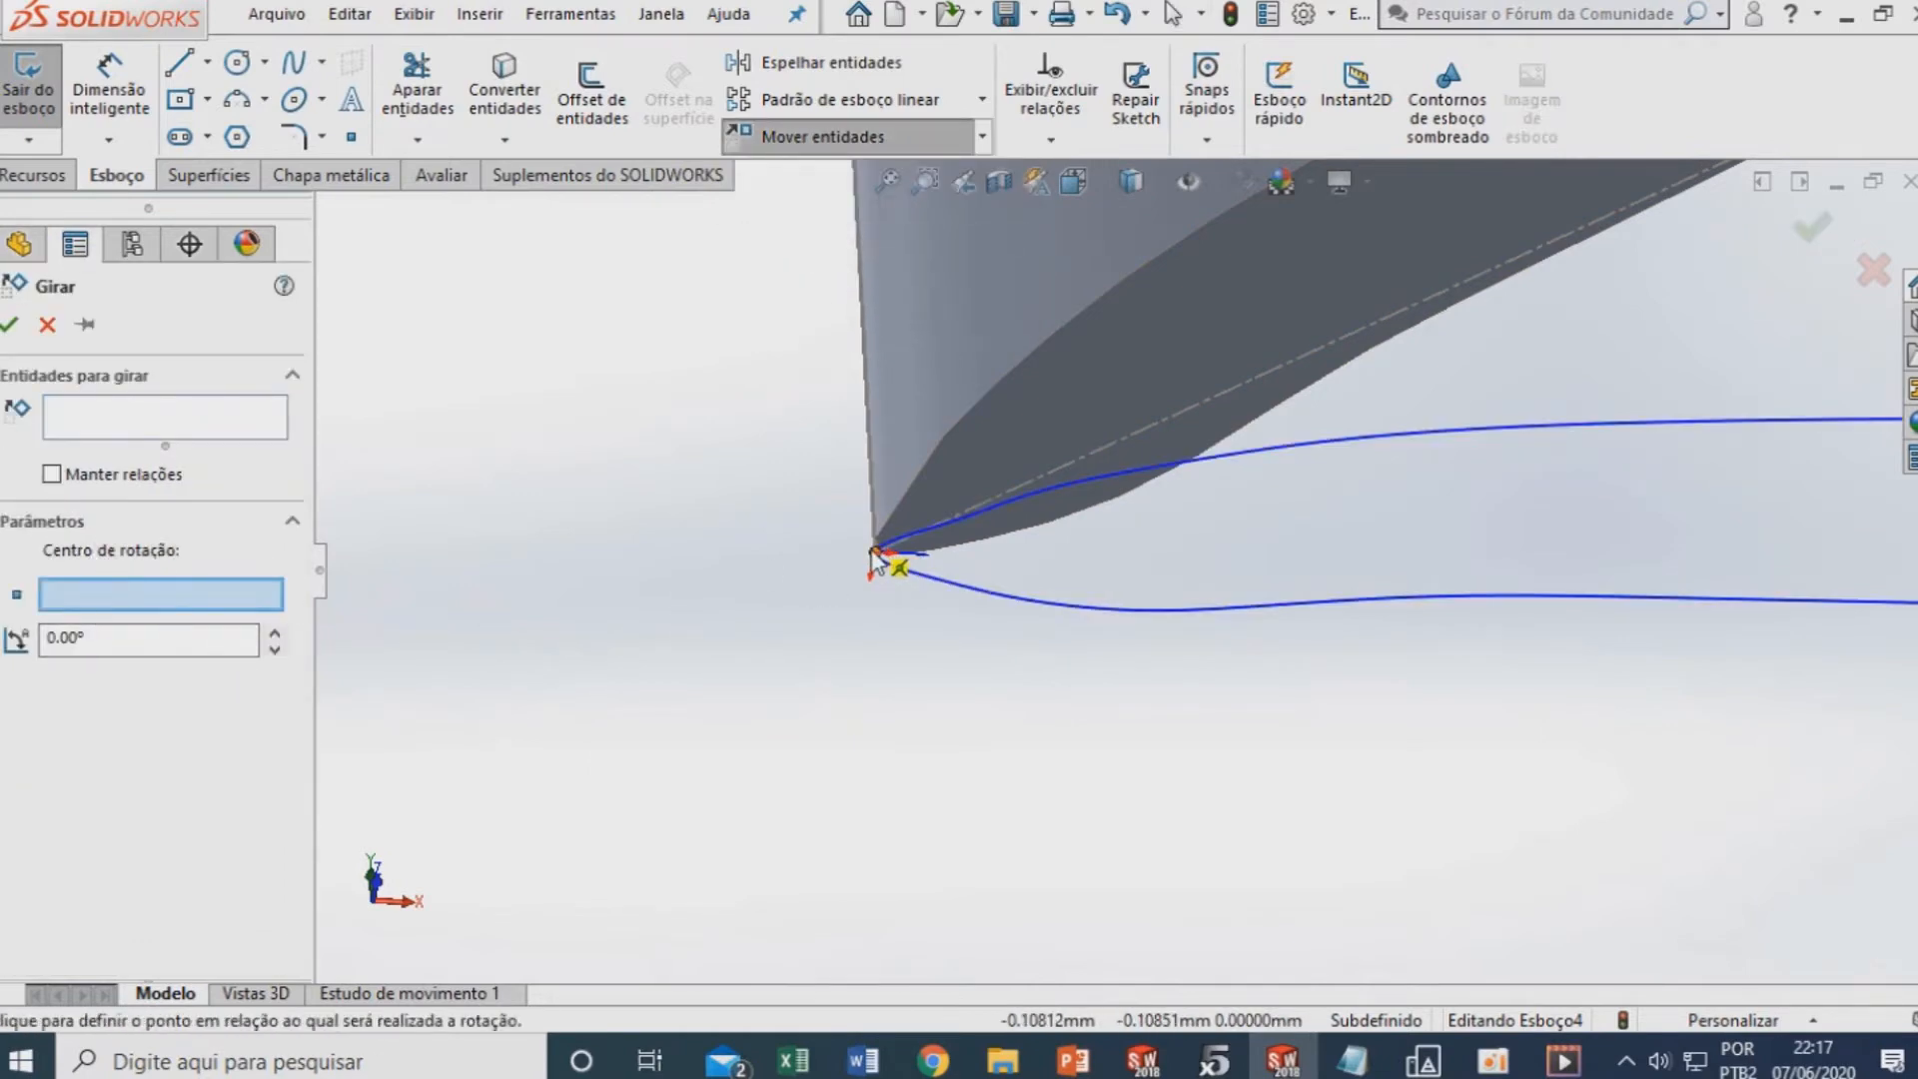
left_click(232, 413)
left_click(1051, 510)
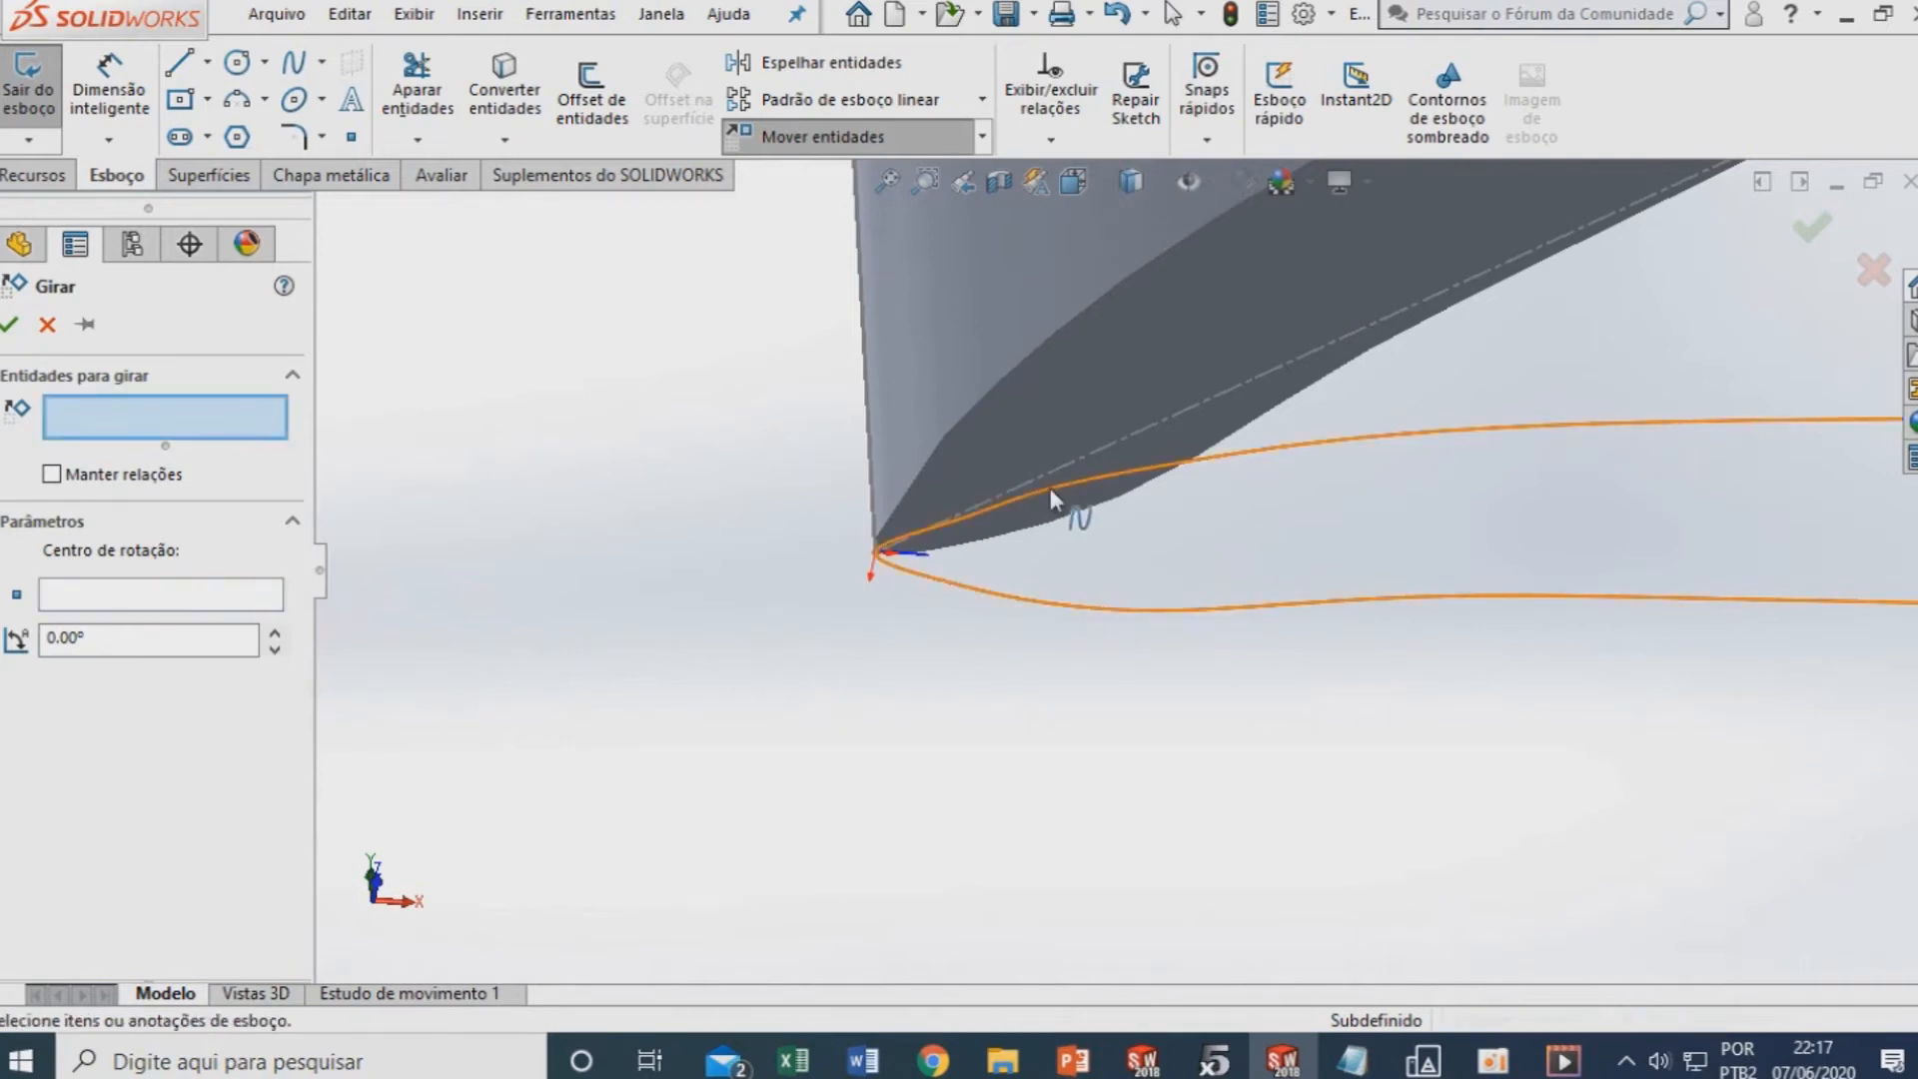
left_click(129, 607)
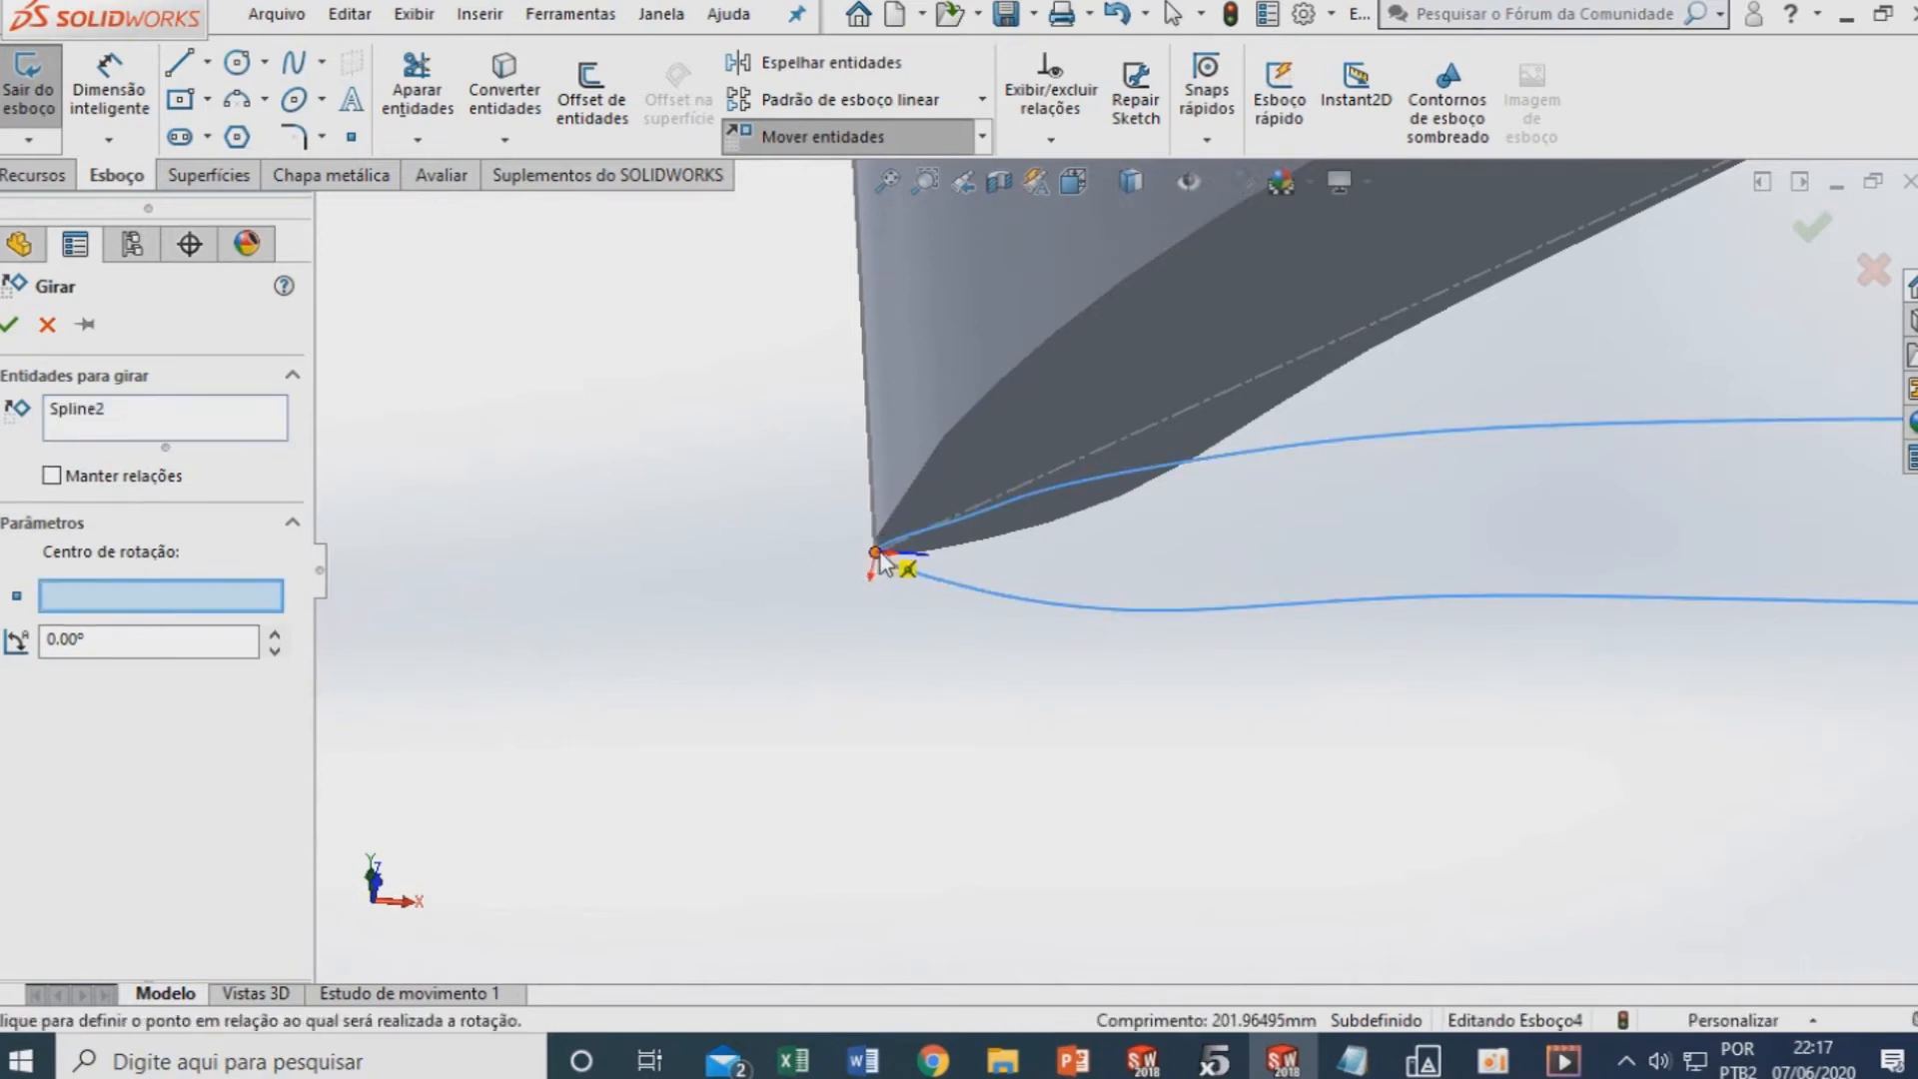
left_click(878, 555)
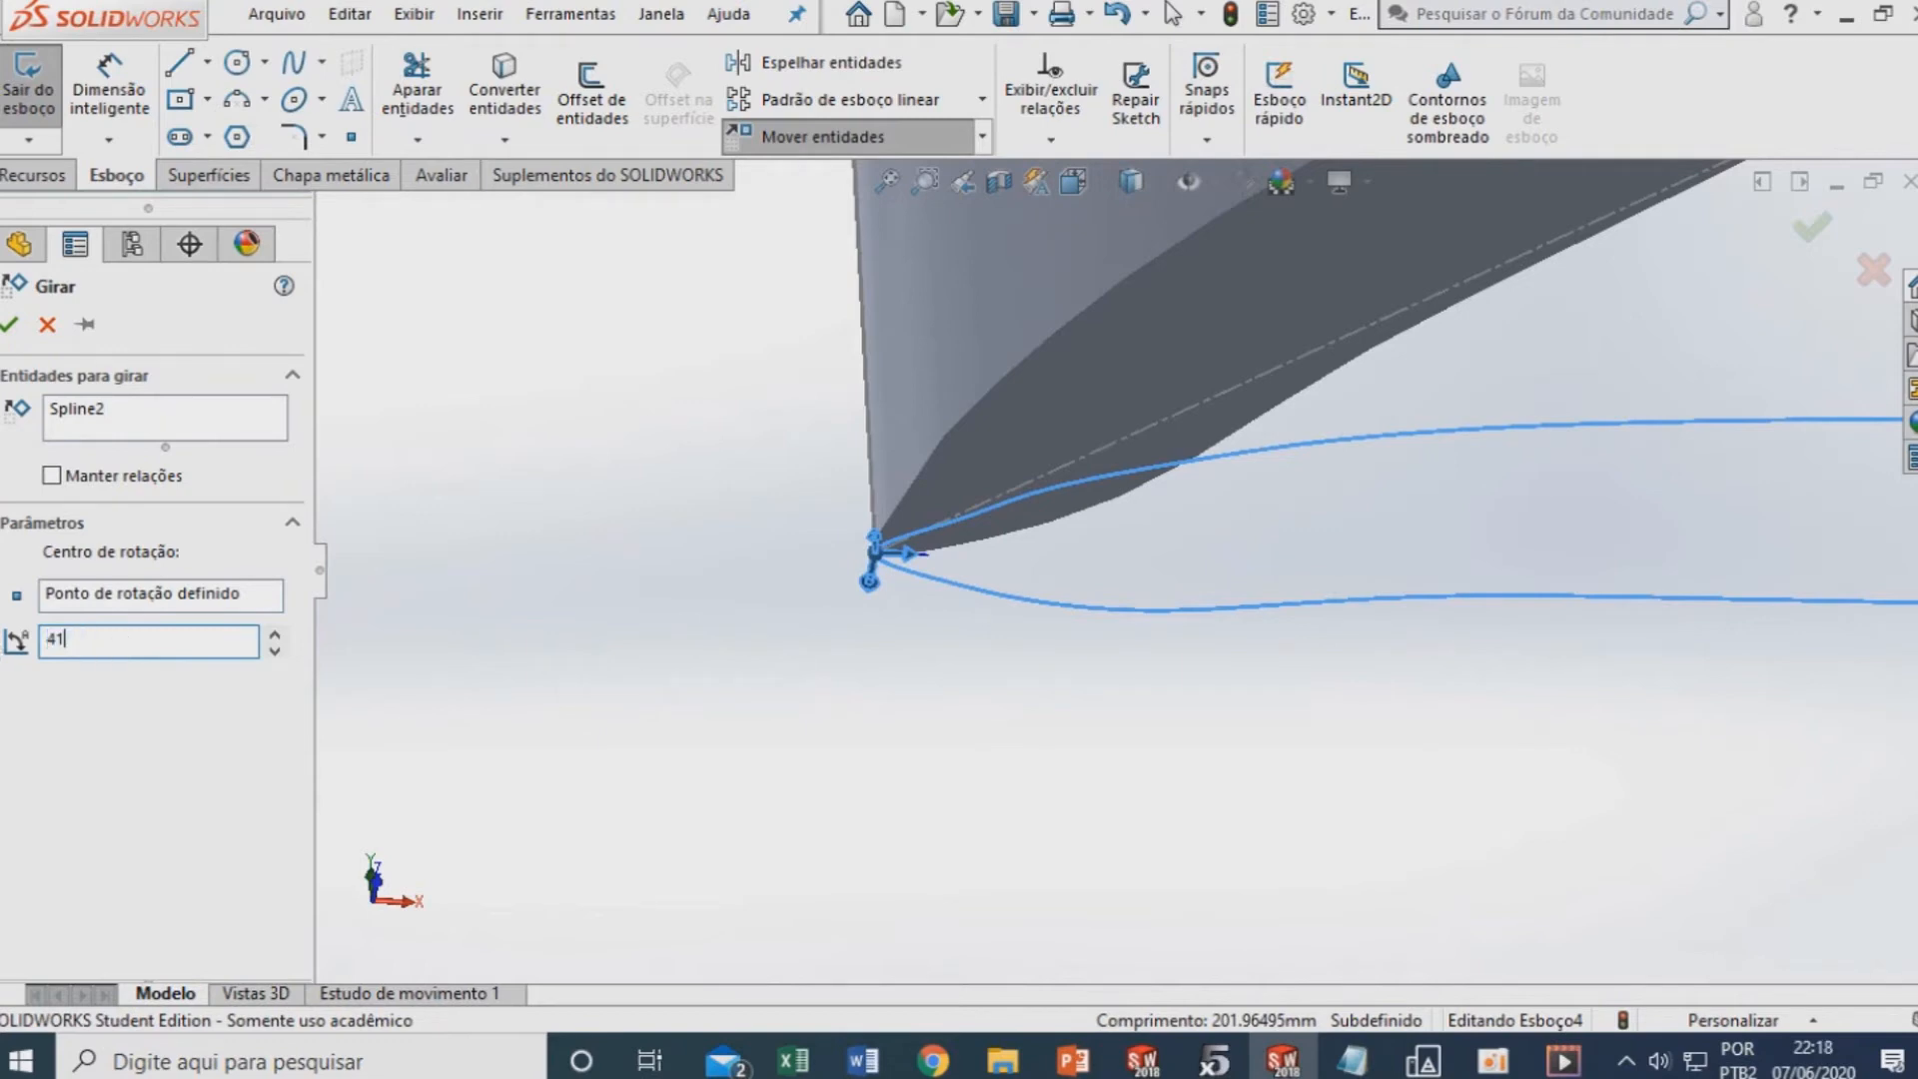
key("Return")
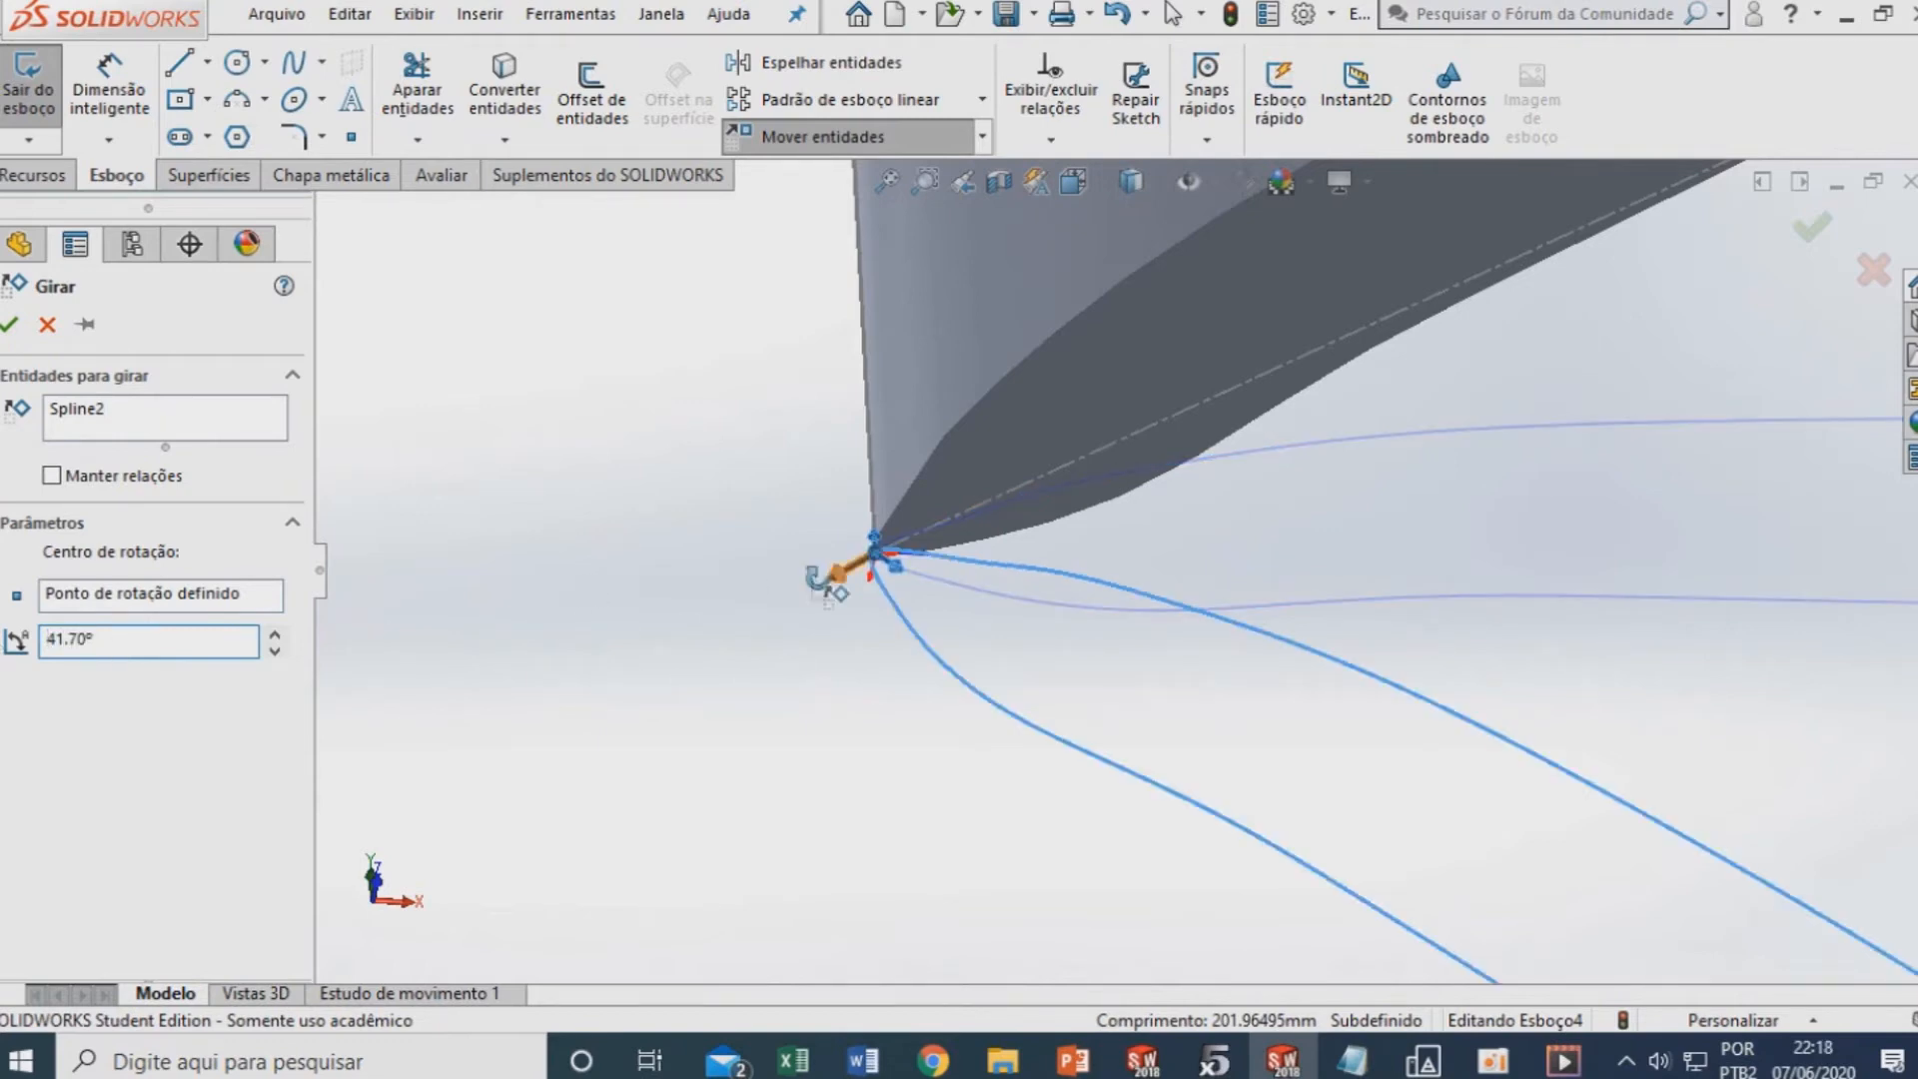
scroll(1014, 614, "up", 10)
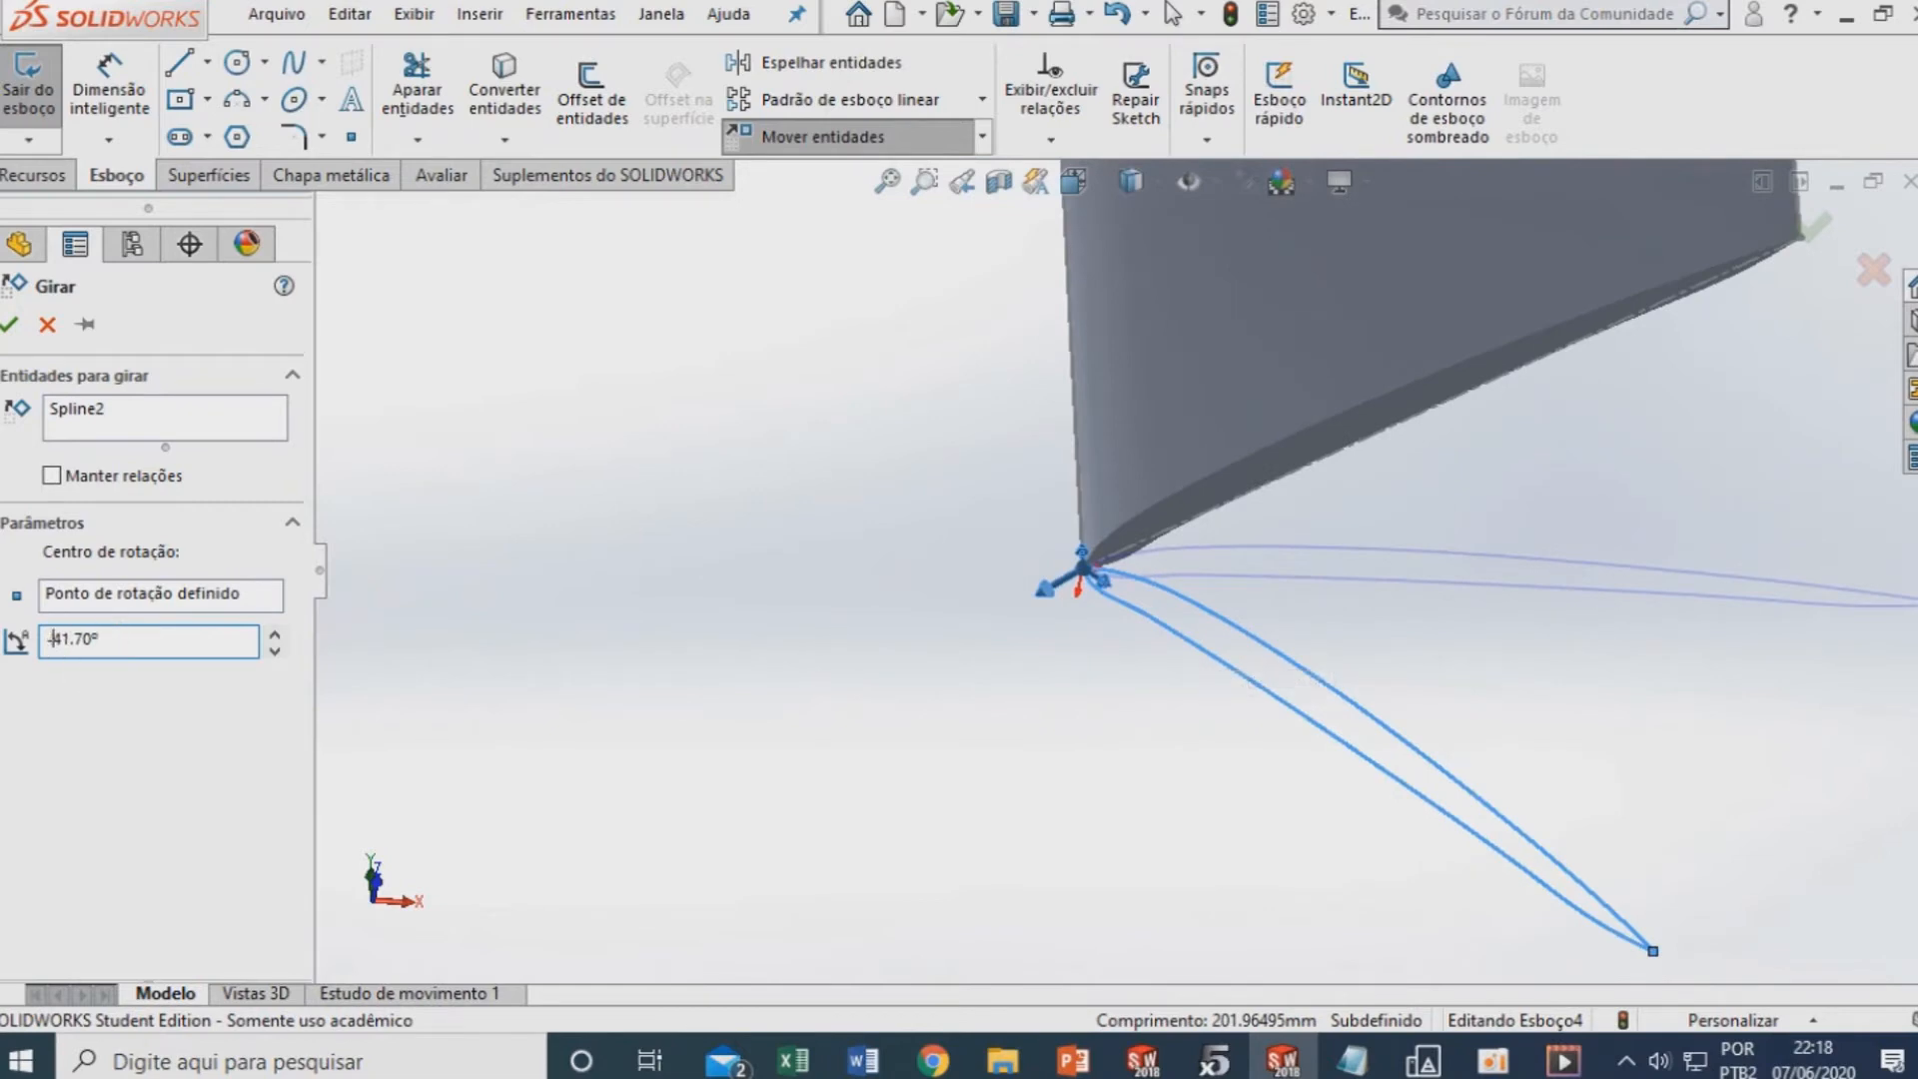
type("-")
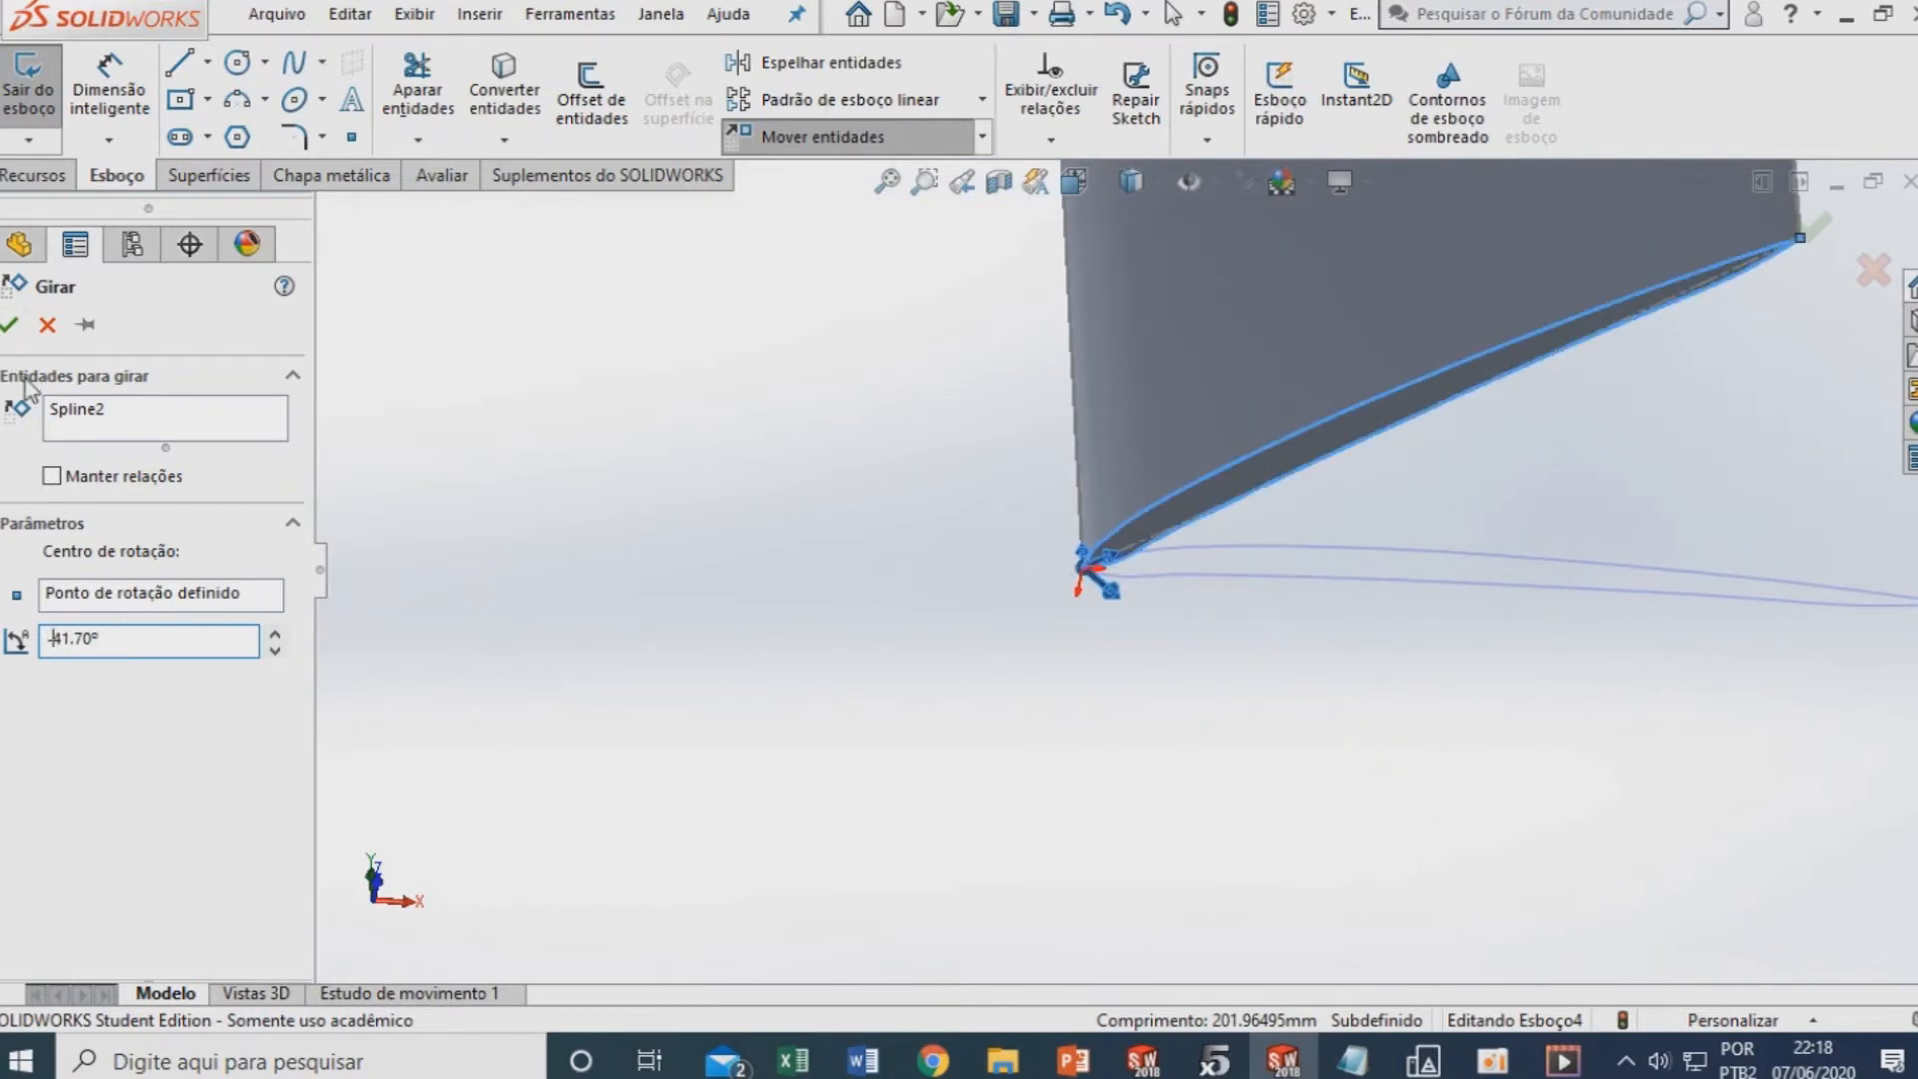
left_click(11, 324)
Make the airfoil spline's trailing-edge endpoint coincident with the blade's corner vertex at the base
scroll(1560, 322, "down", 6)
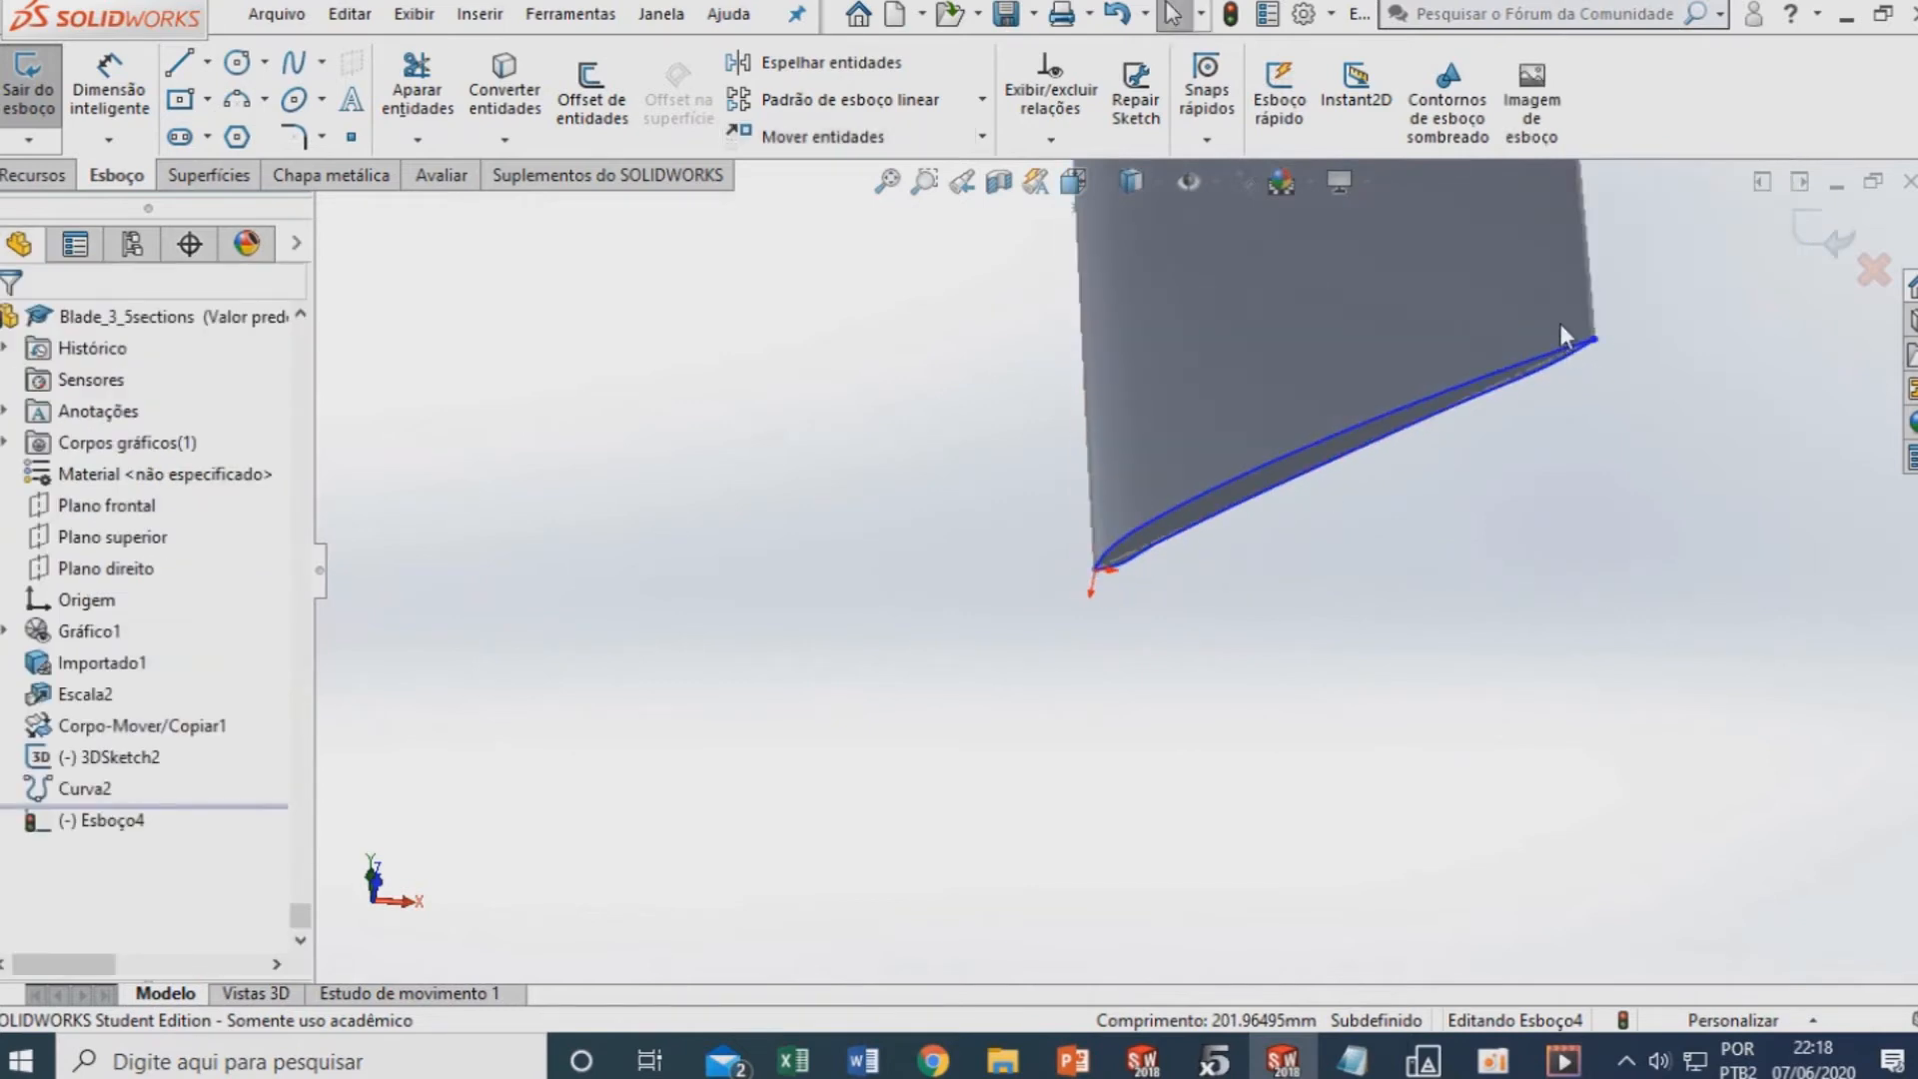
scroll(1367, 451, "down", 5)
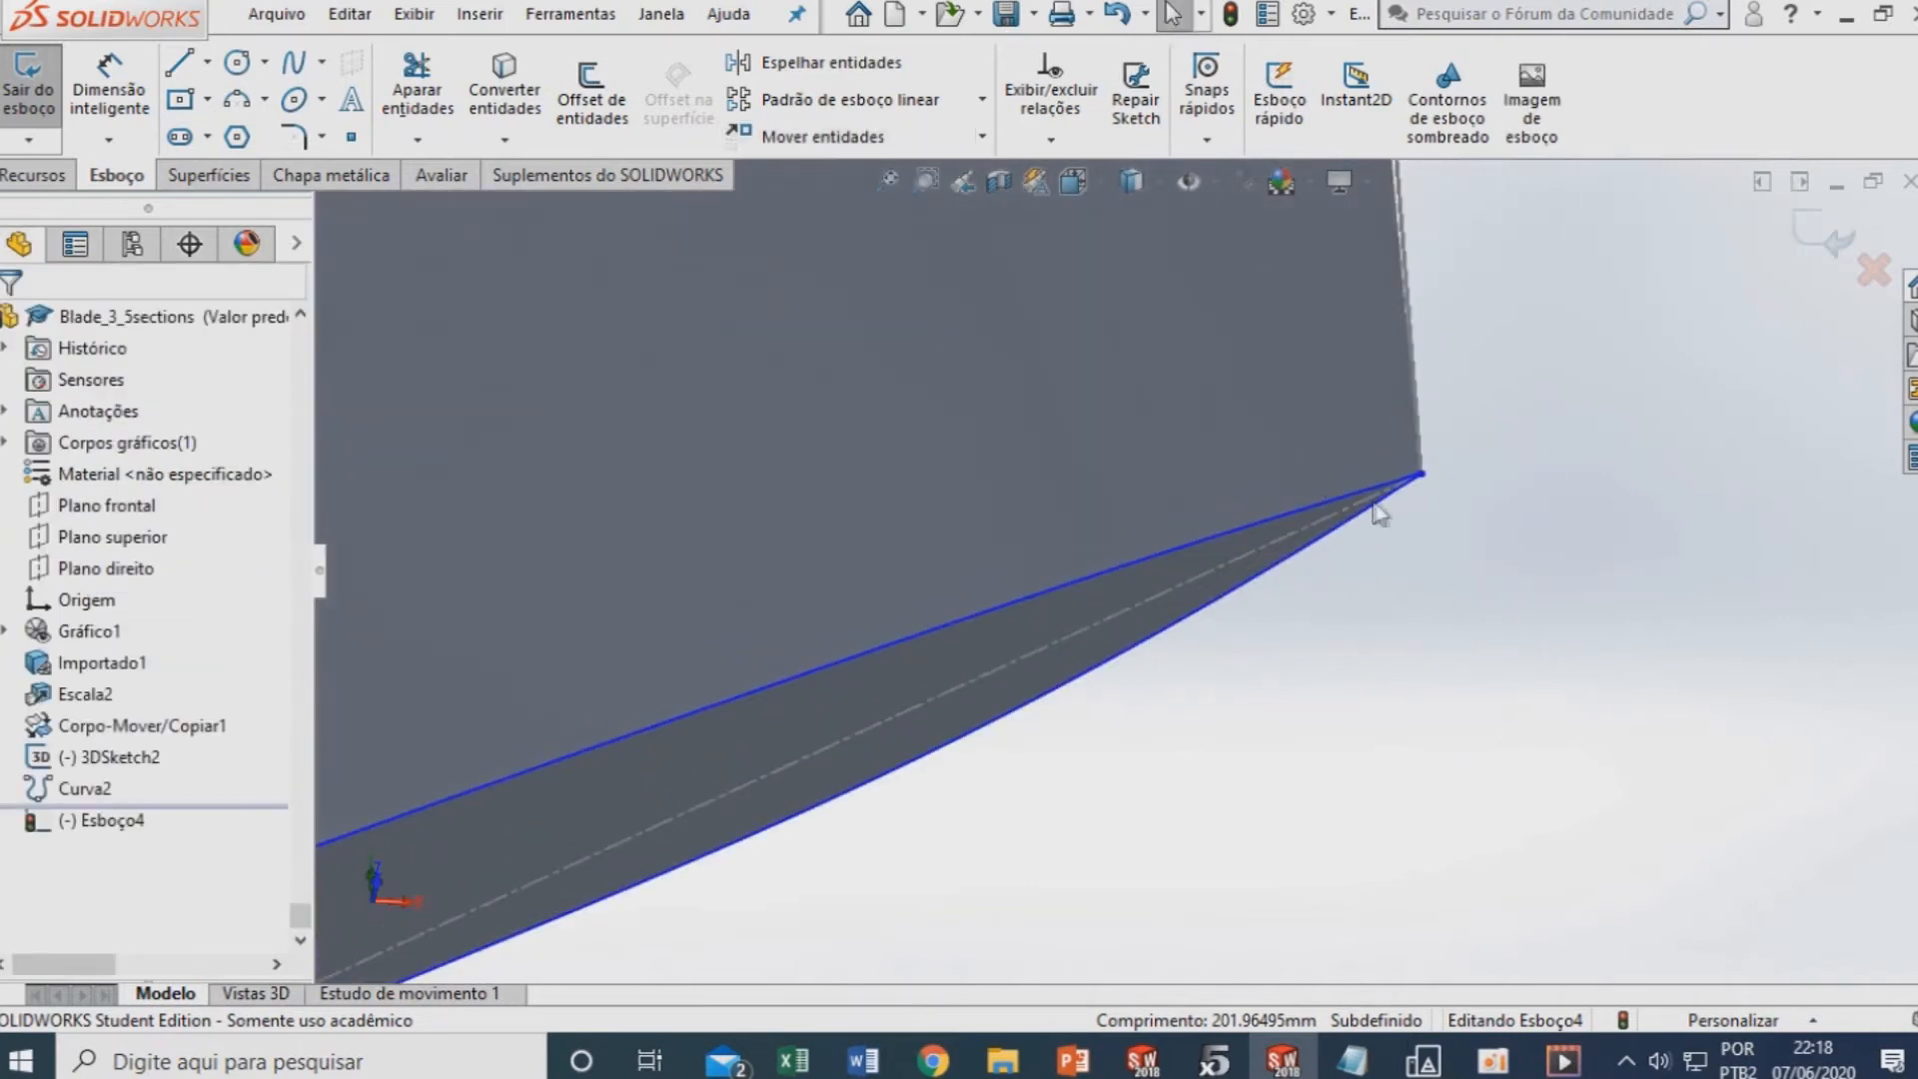
scroll(1299, 489, "down", 3)
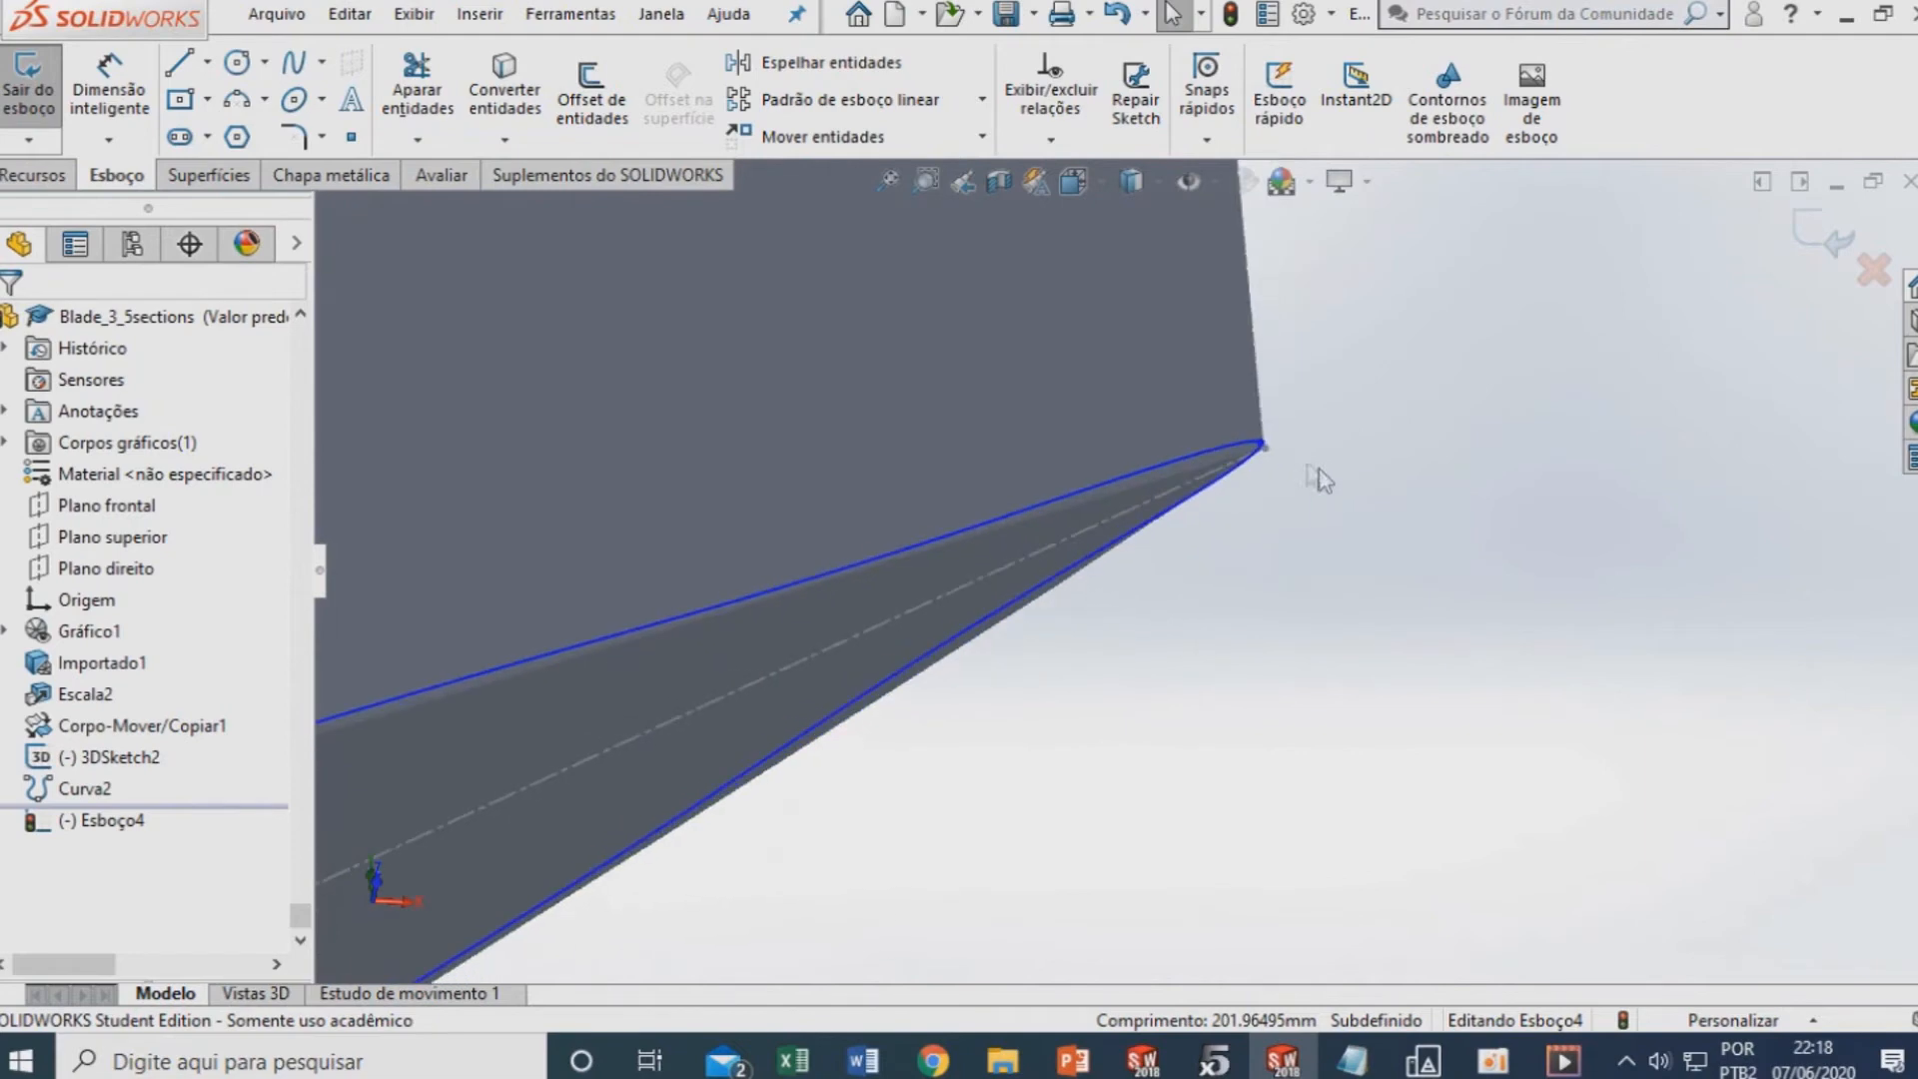
left_click(1261, 550)
left_click(1237, 500, "ctrl")
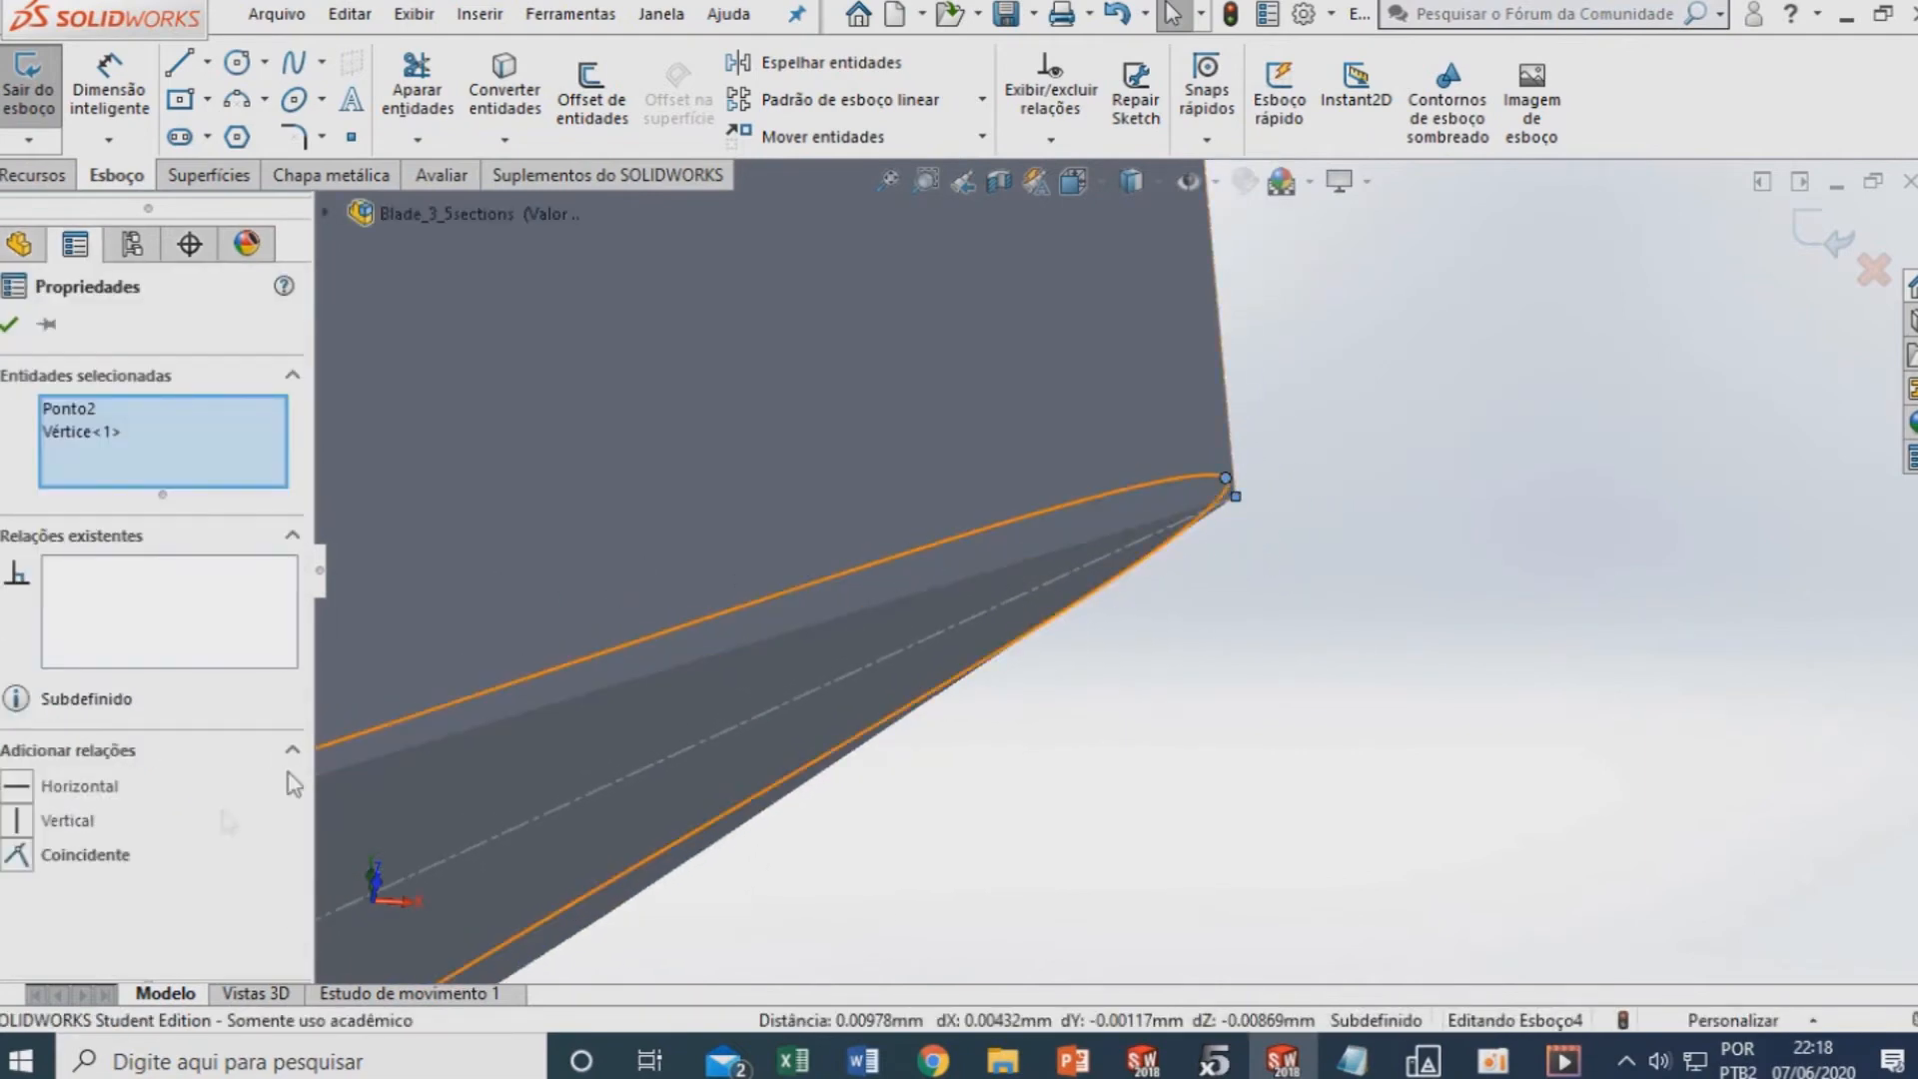
left_click(22, 857)
middle_click_drag(1051, 577, 969, 651, "ctrl")
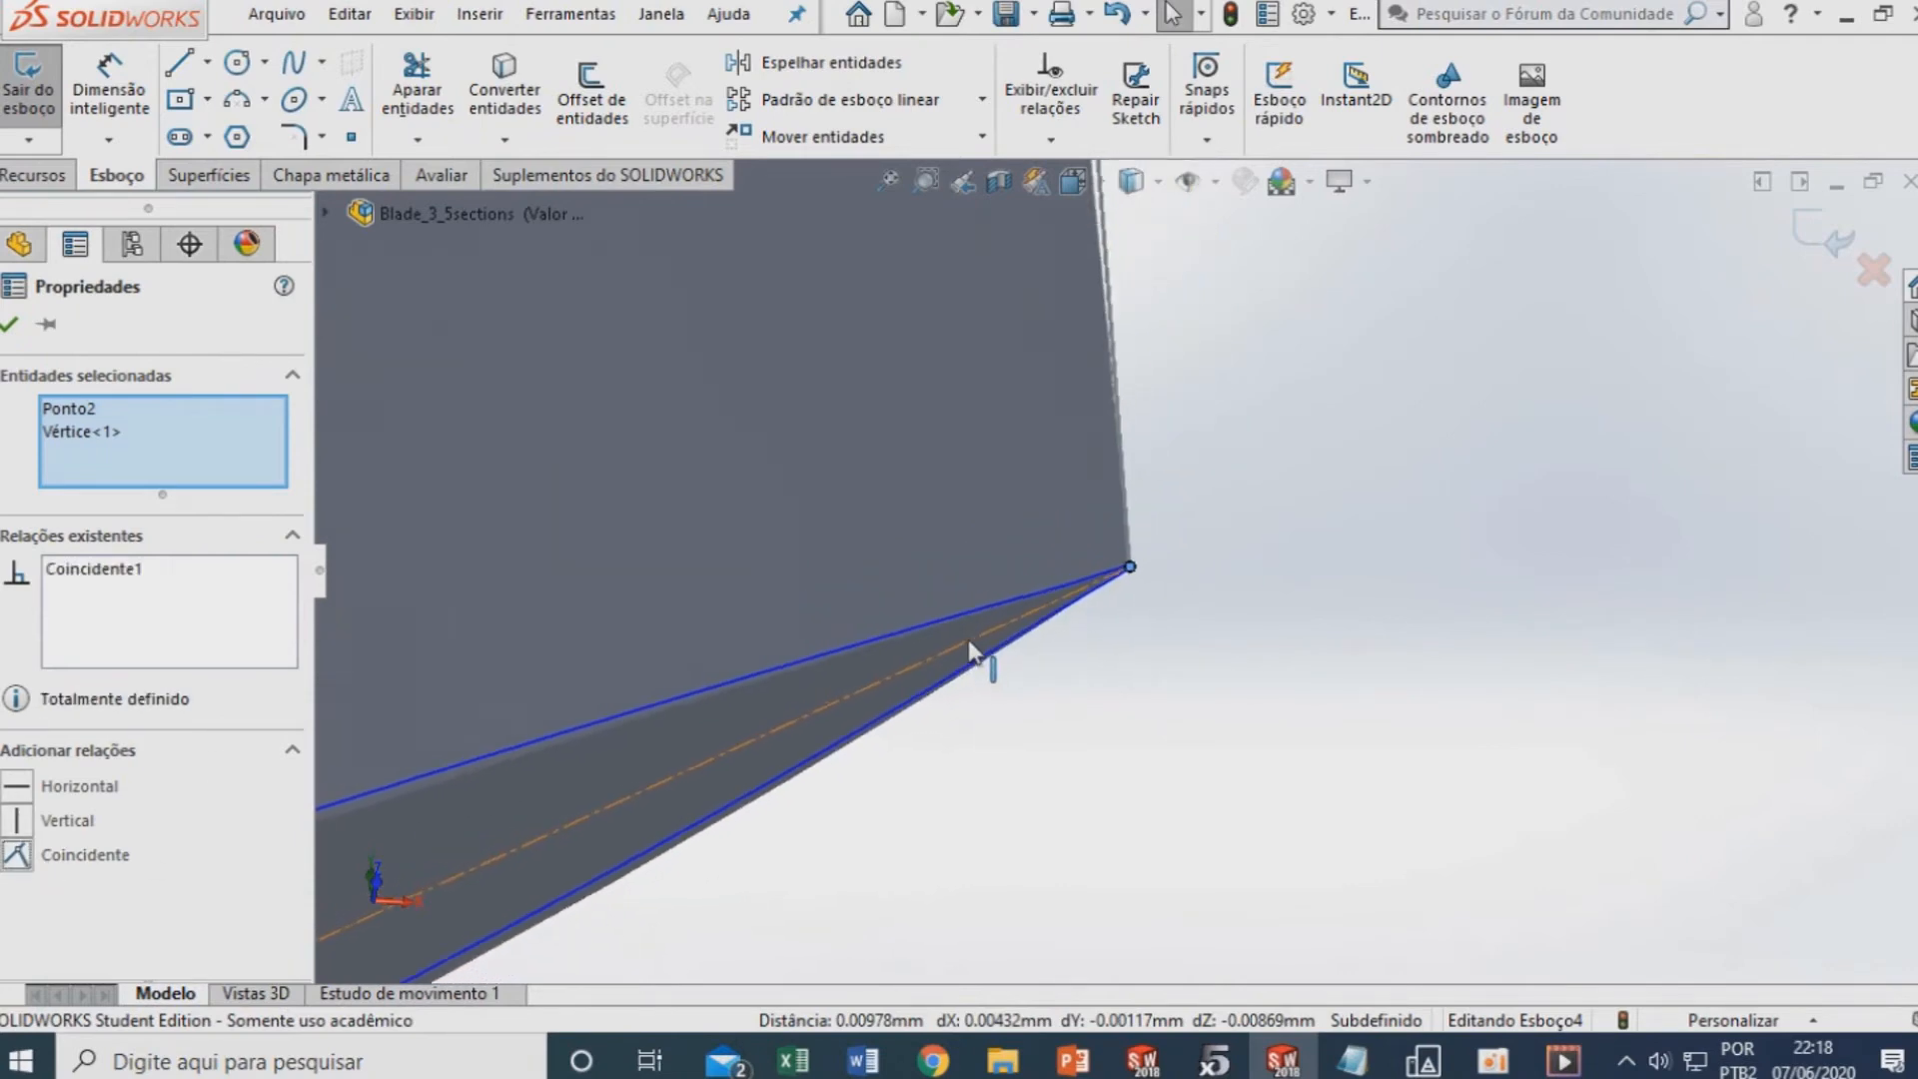
Draw a short construction line beside the airfoil's leading edge and make it tangent to the spline
scroll(968, 654, "up", 10)
scroll(943, 674, "down", 5)
mouse_move(928, 645)
middle_mouse_down()
mouse_move(1041, 495)
mouse_move(1015, 591)
mouse_move(1029, 685)
middle_mouse_up()
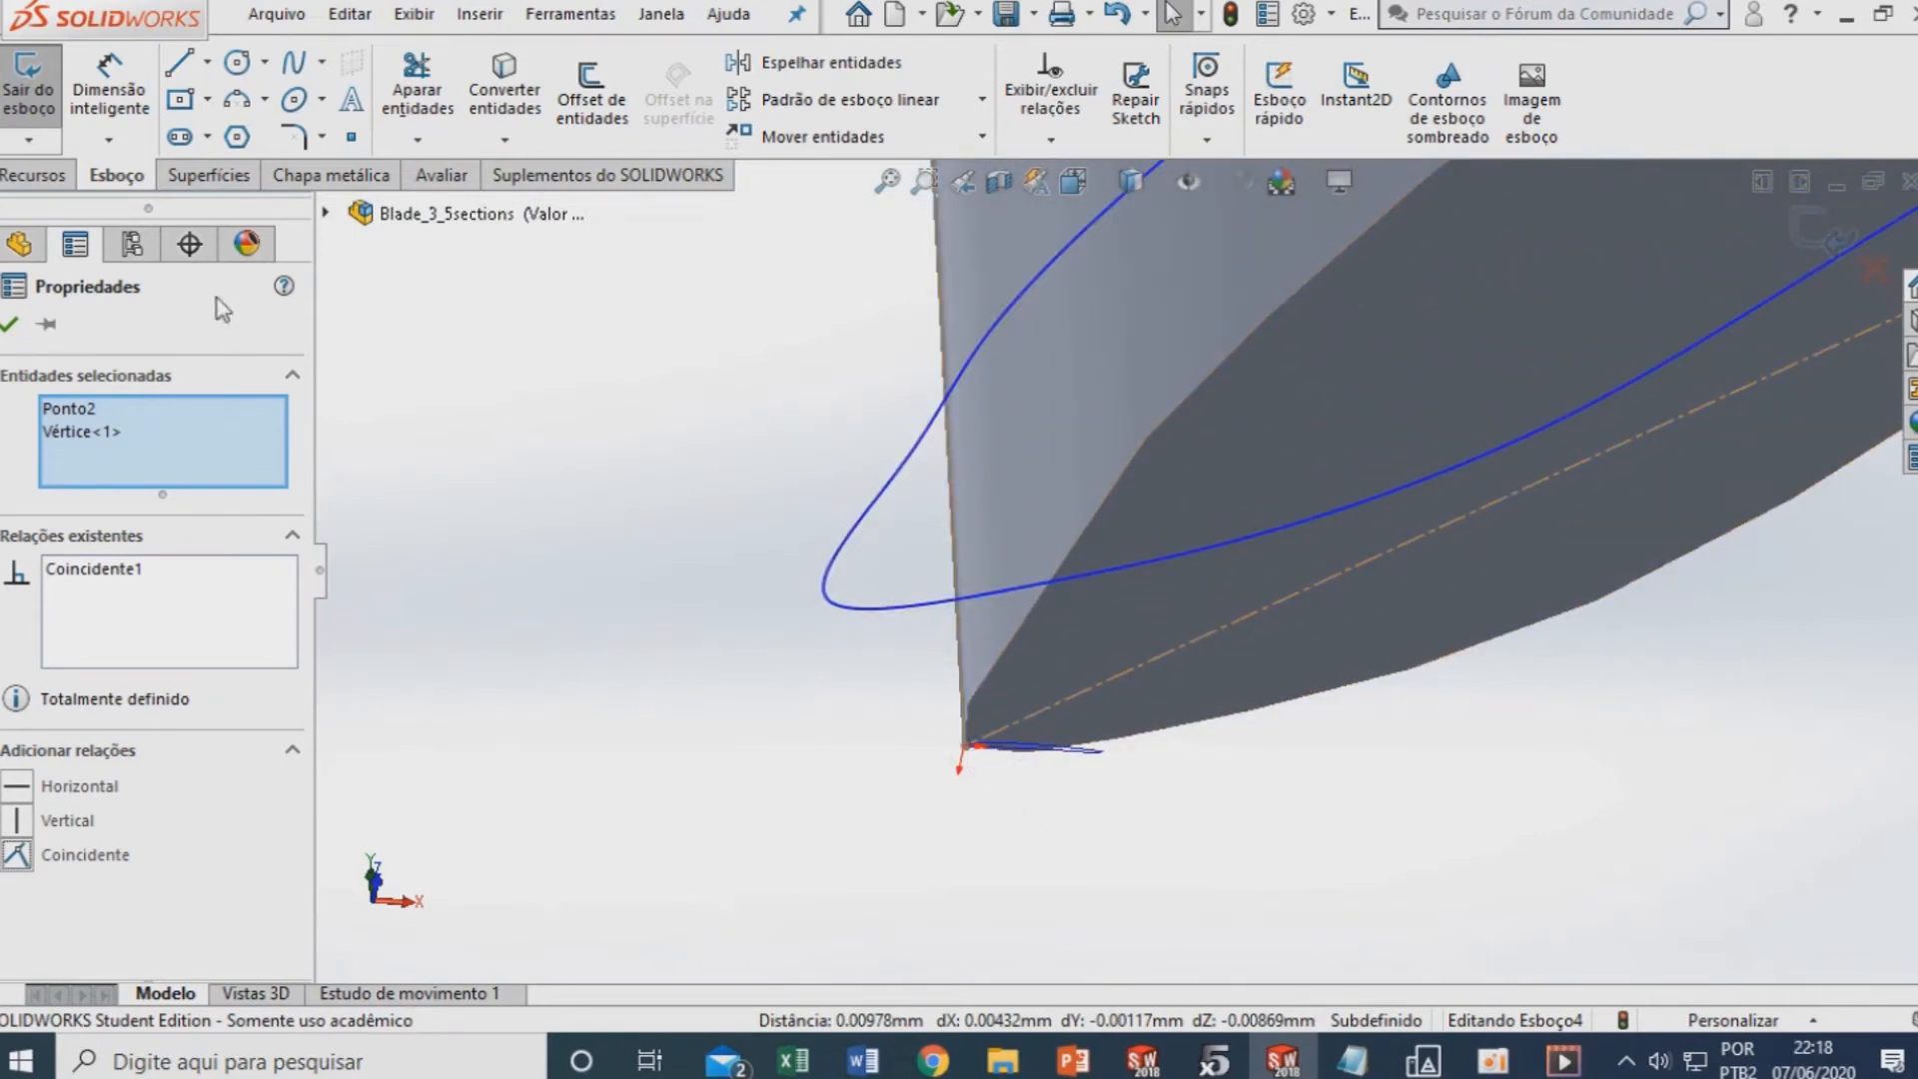
left_click(205, 63)
left_click(210, 136)
left_click(772, 555)
left_click(847, 755)
key("Escape")
left_click(811, 654)
left_click(842, 611, "ctrl")
left_click(20, 820)
Draw a construction chord line from the airfoil spline's leading edge to its trailing-edge endpoint
left_click(207, 63)
left_click(212, 138)
left_click(798, 607)
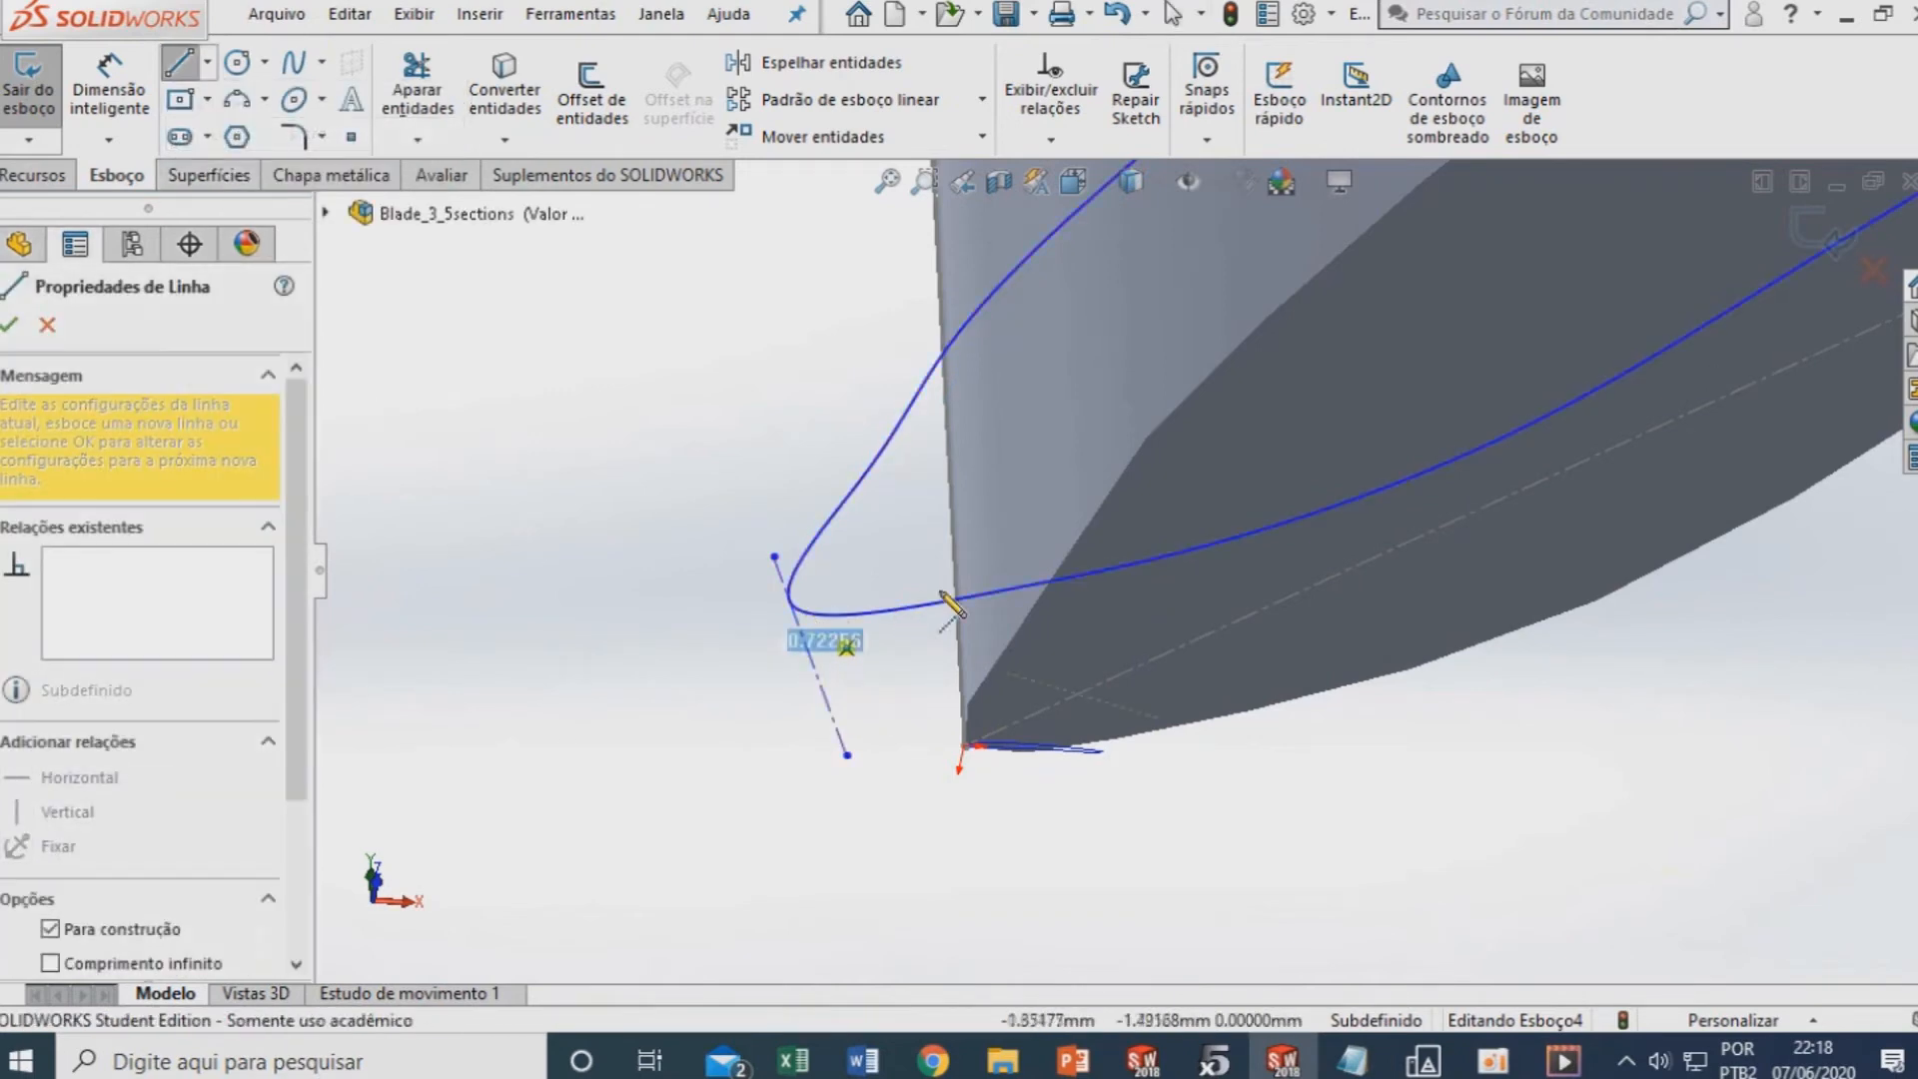
scroll(946, 596, "up", 10)
scroll(1756, 332, "down", 6)
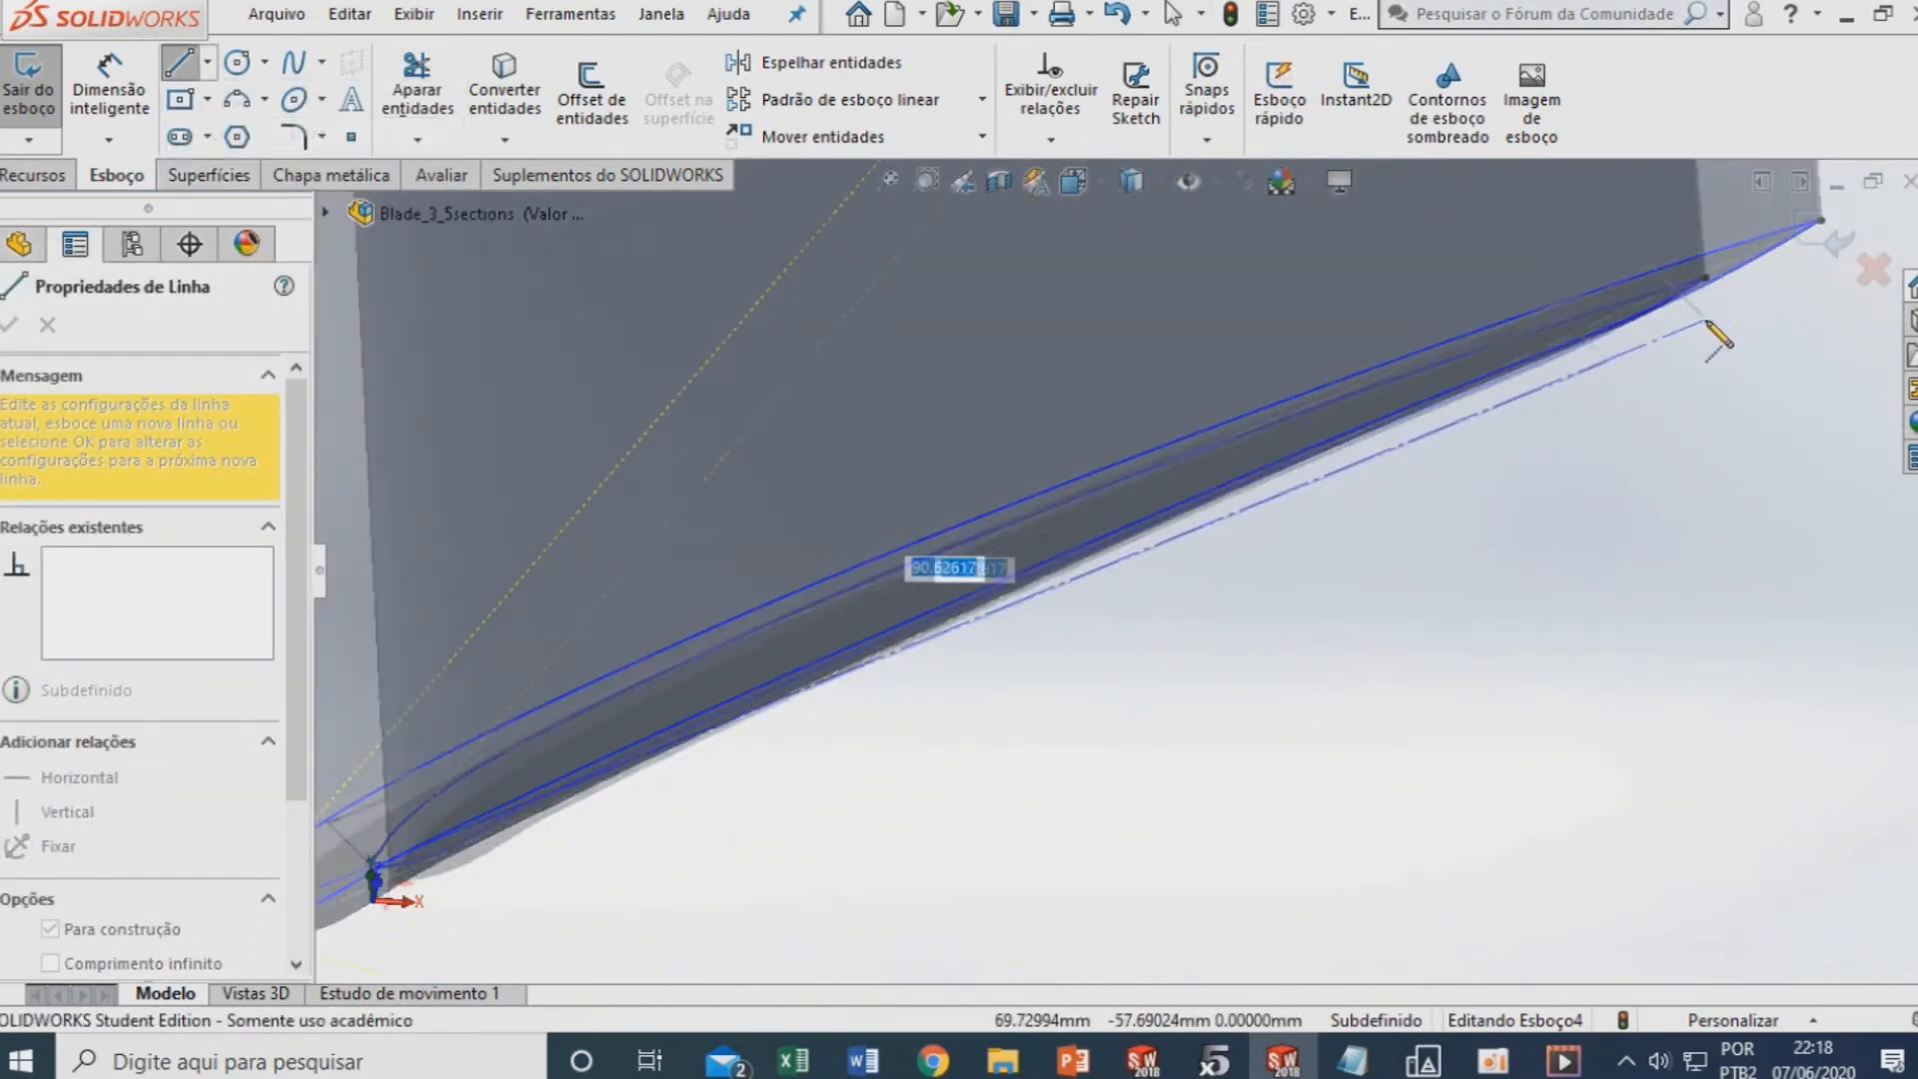
left_click(1463, 402)
key("Escape")
Place the chord line's leading-edge endpoint at the midpoint of the tangent construction line
scroll(1288, 579, "up", 8)
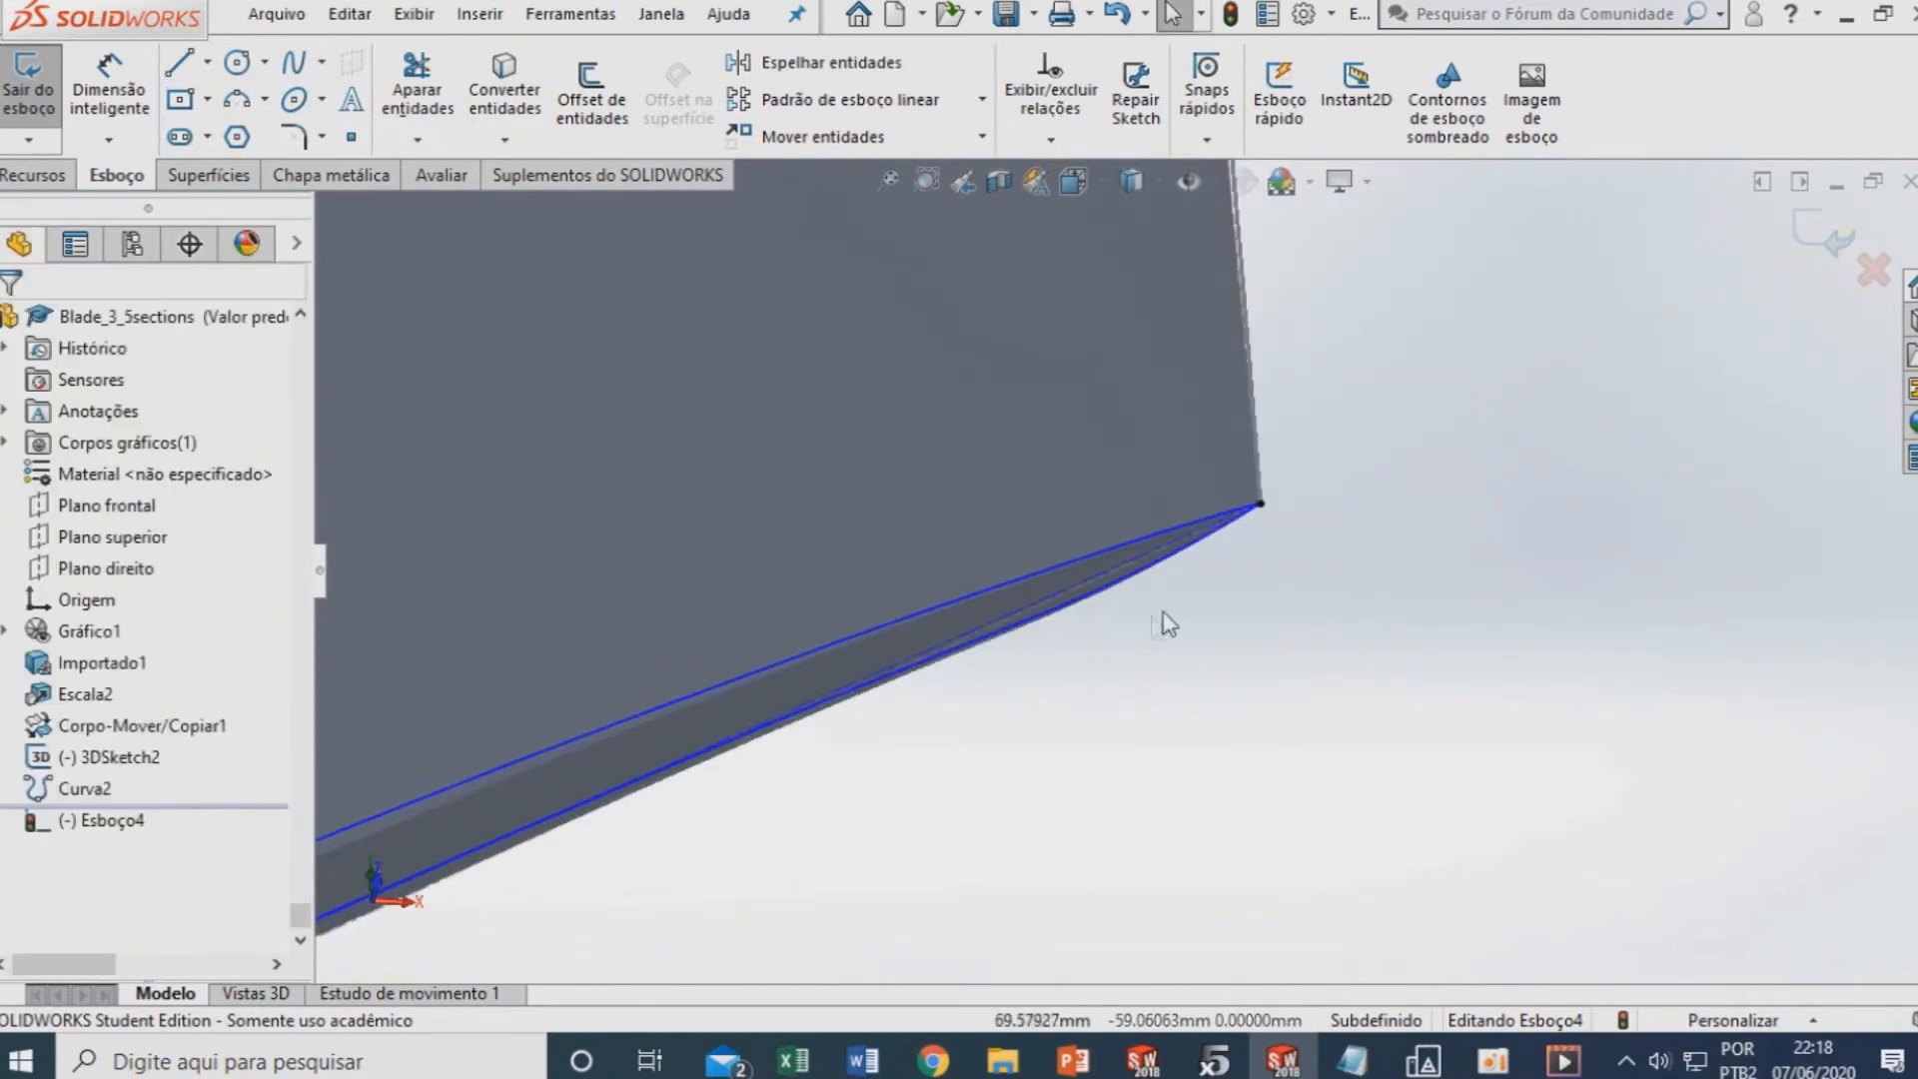
scroll(759, 769, "down", 4)
scroll(743, 610, "down", 6)
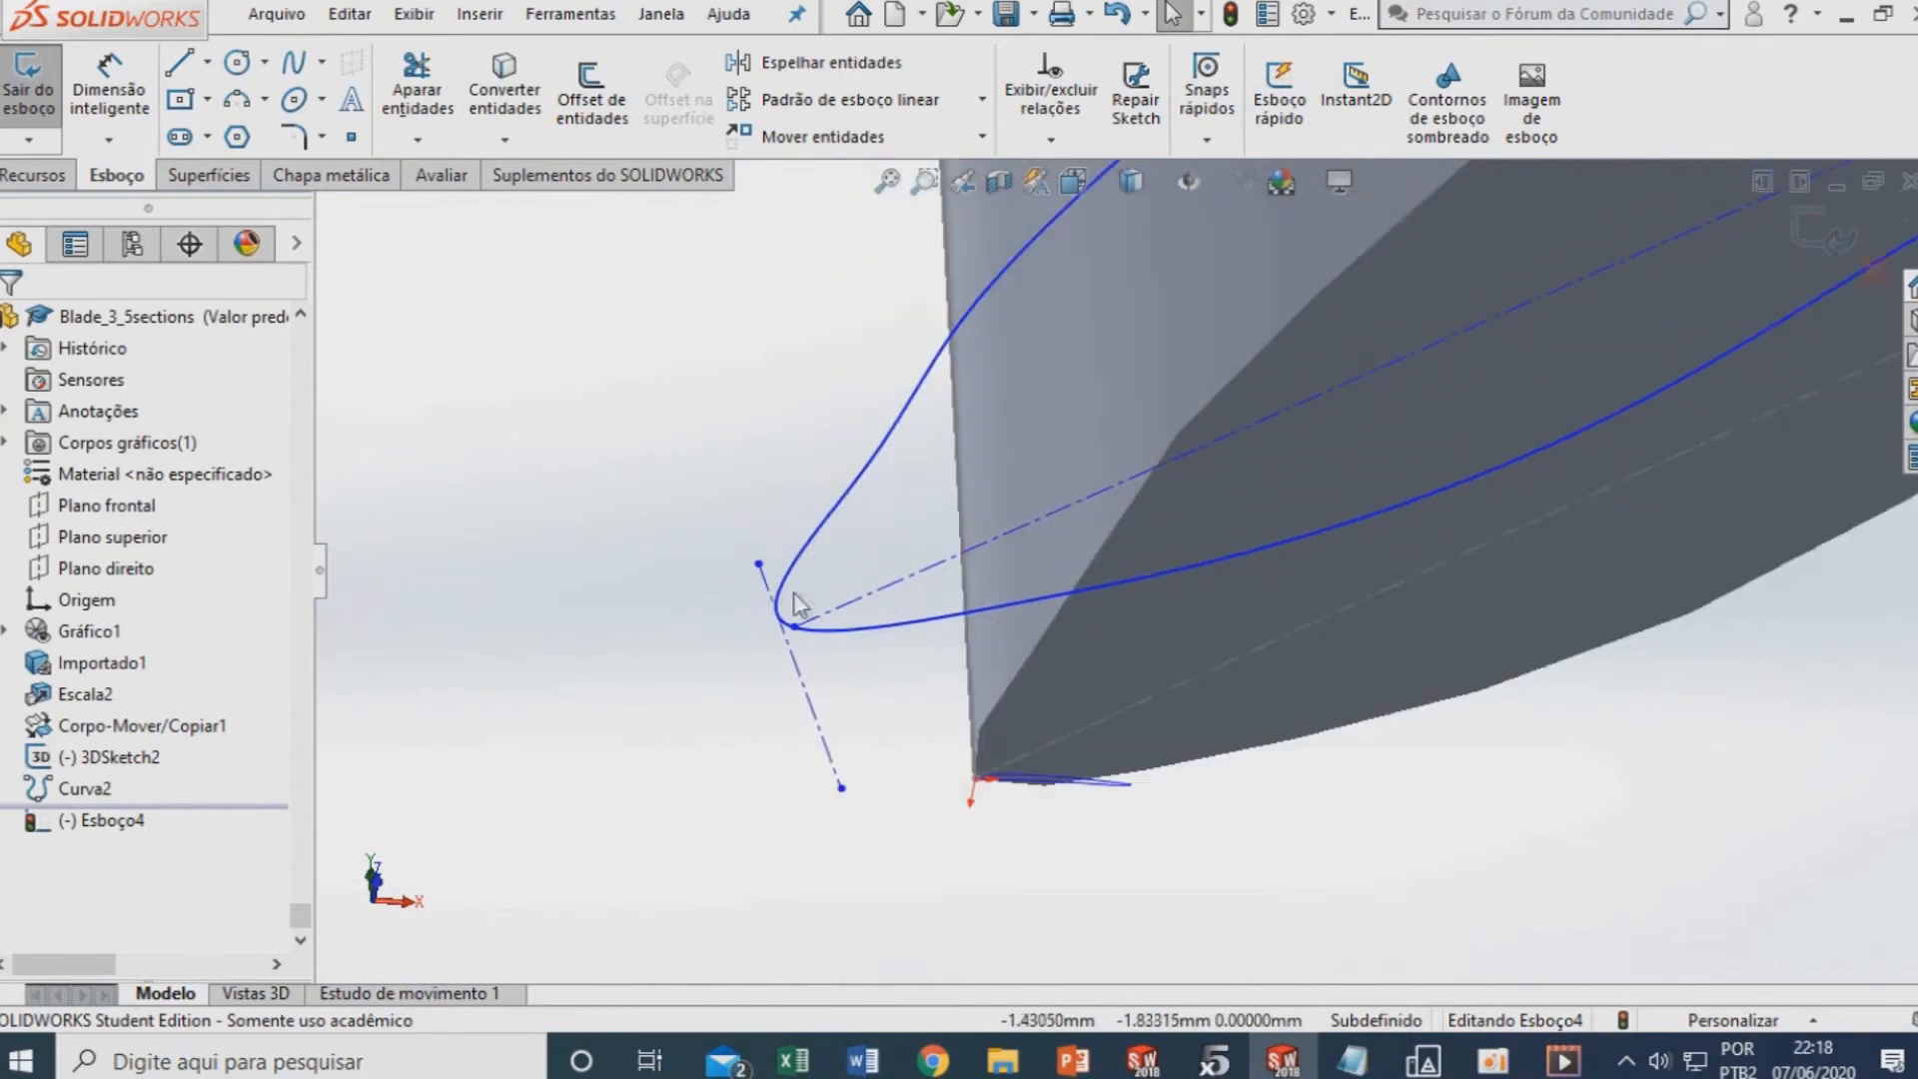
left_click(866, 658)
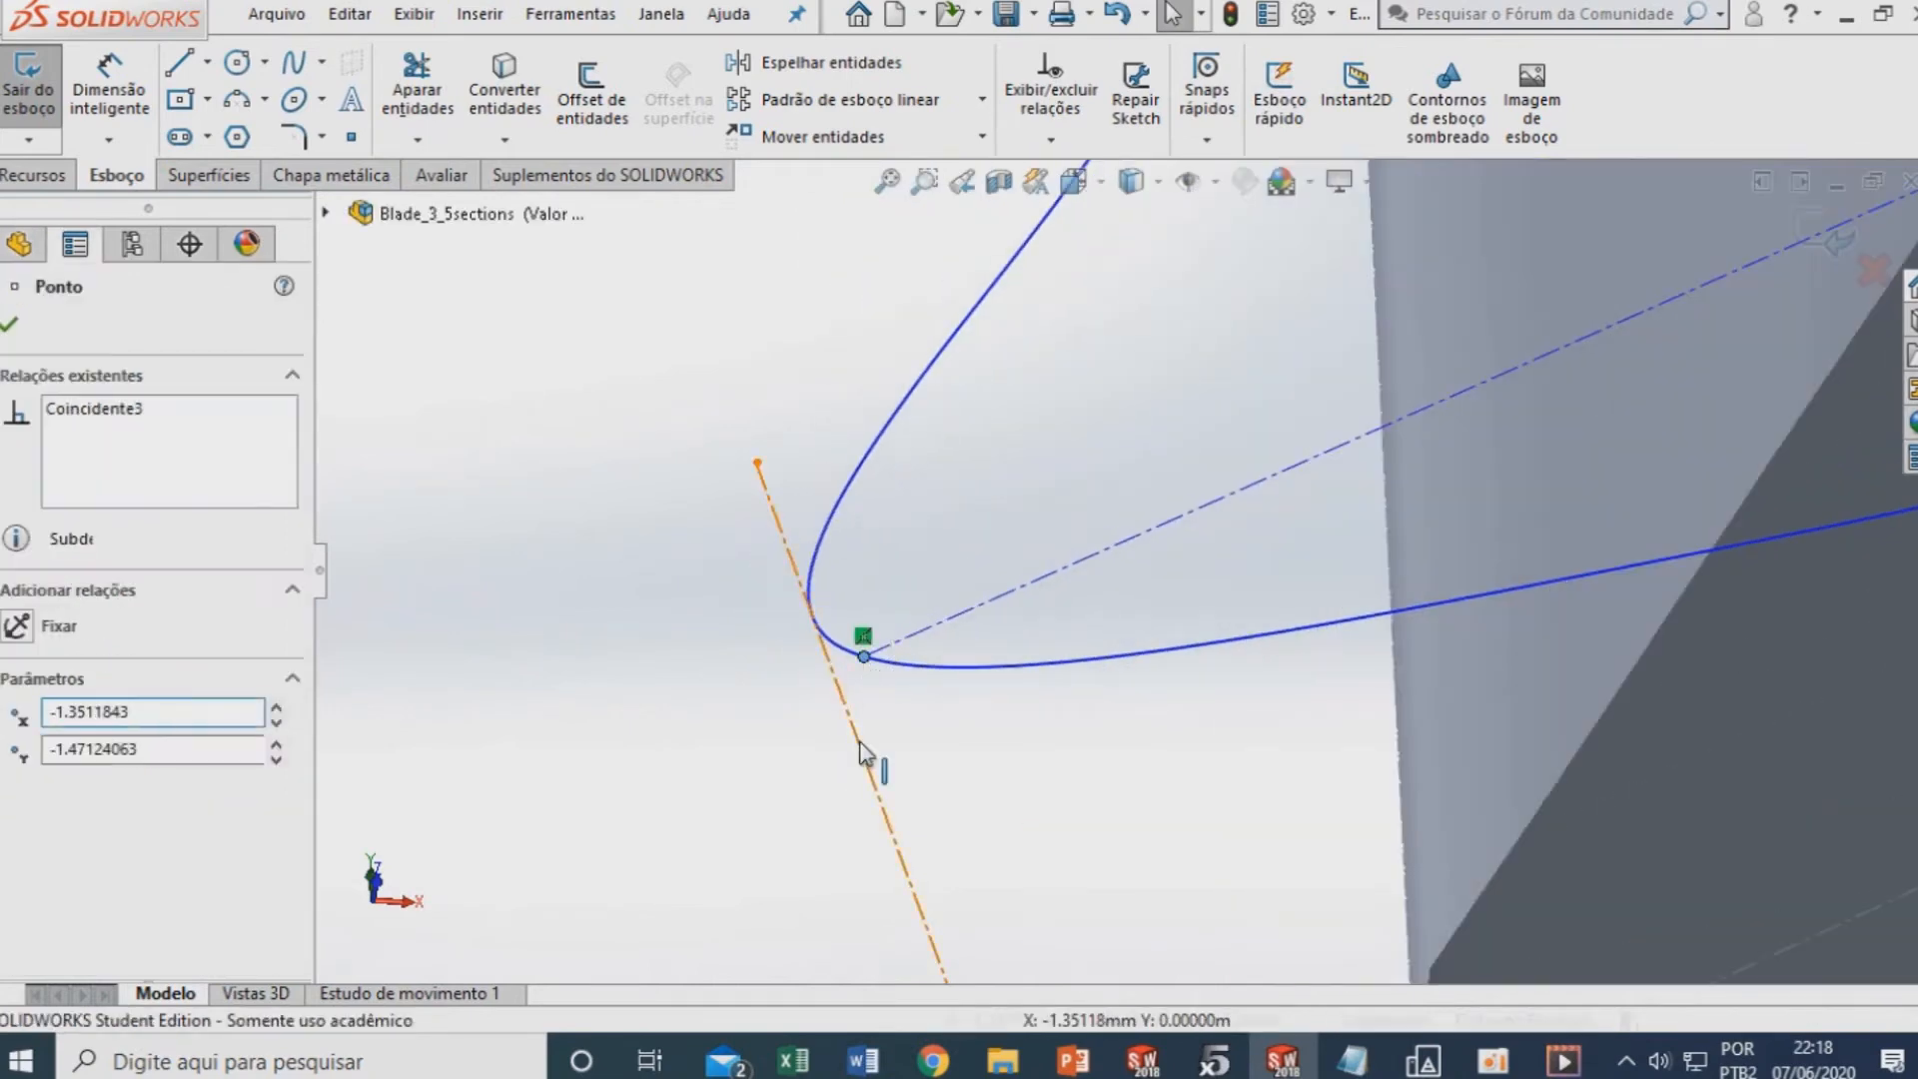
left_click(866, 762, "ctrl")
left_click(86, 785)
left_click(1207, 610)
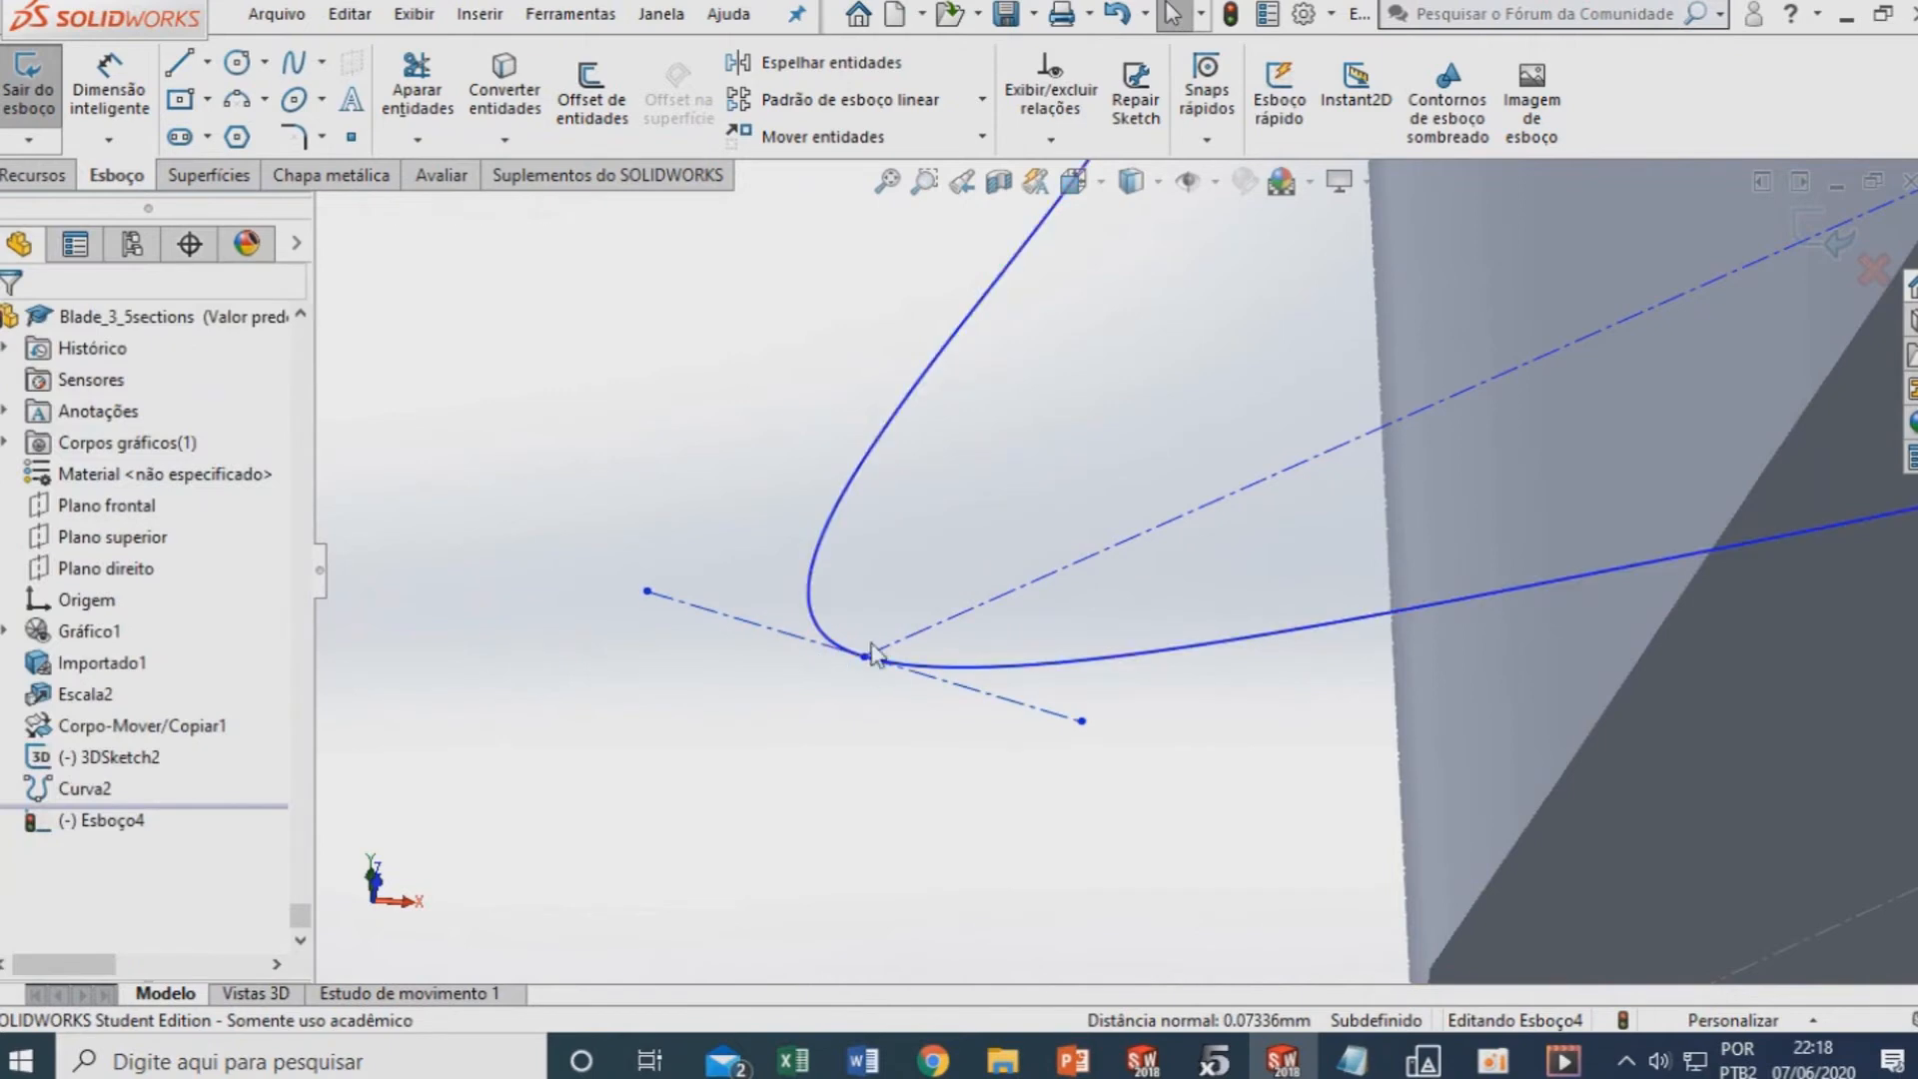
Make the chord line and the tangent construction line perpendicular to each other
left_click(959, 614)
left_click(991, 695, "ctrl")
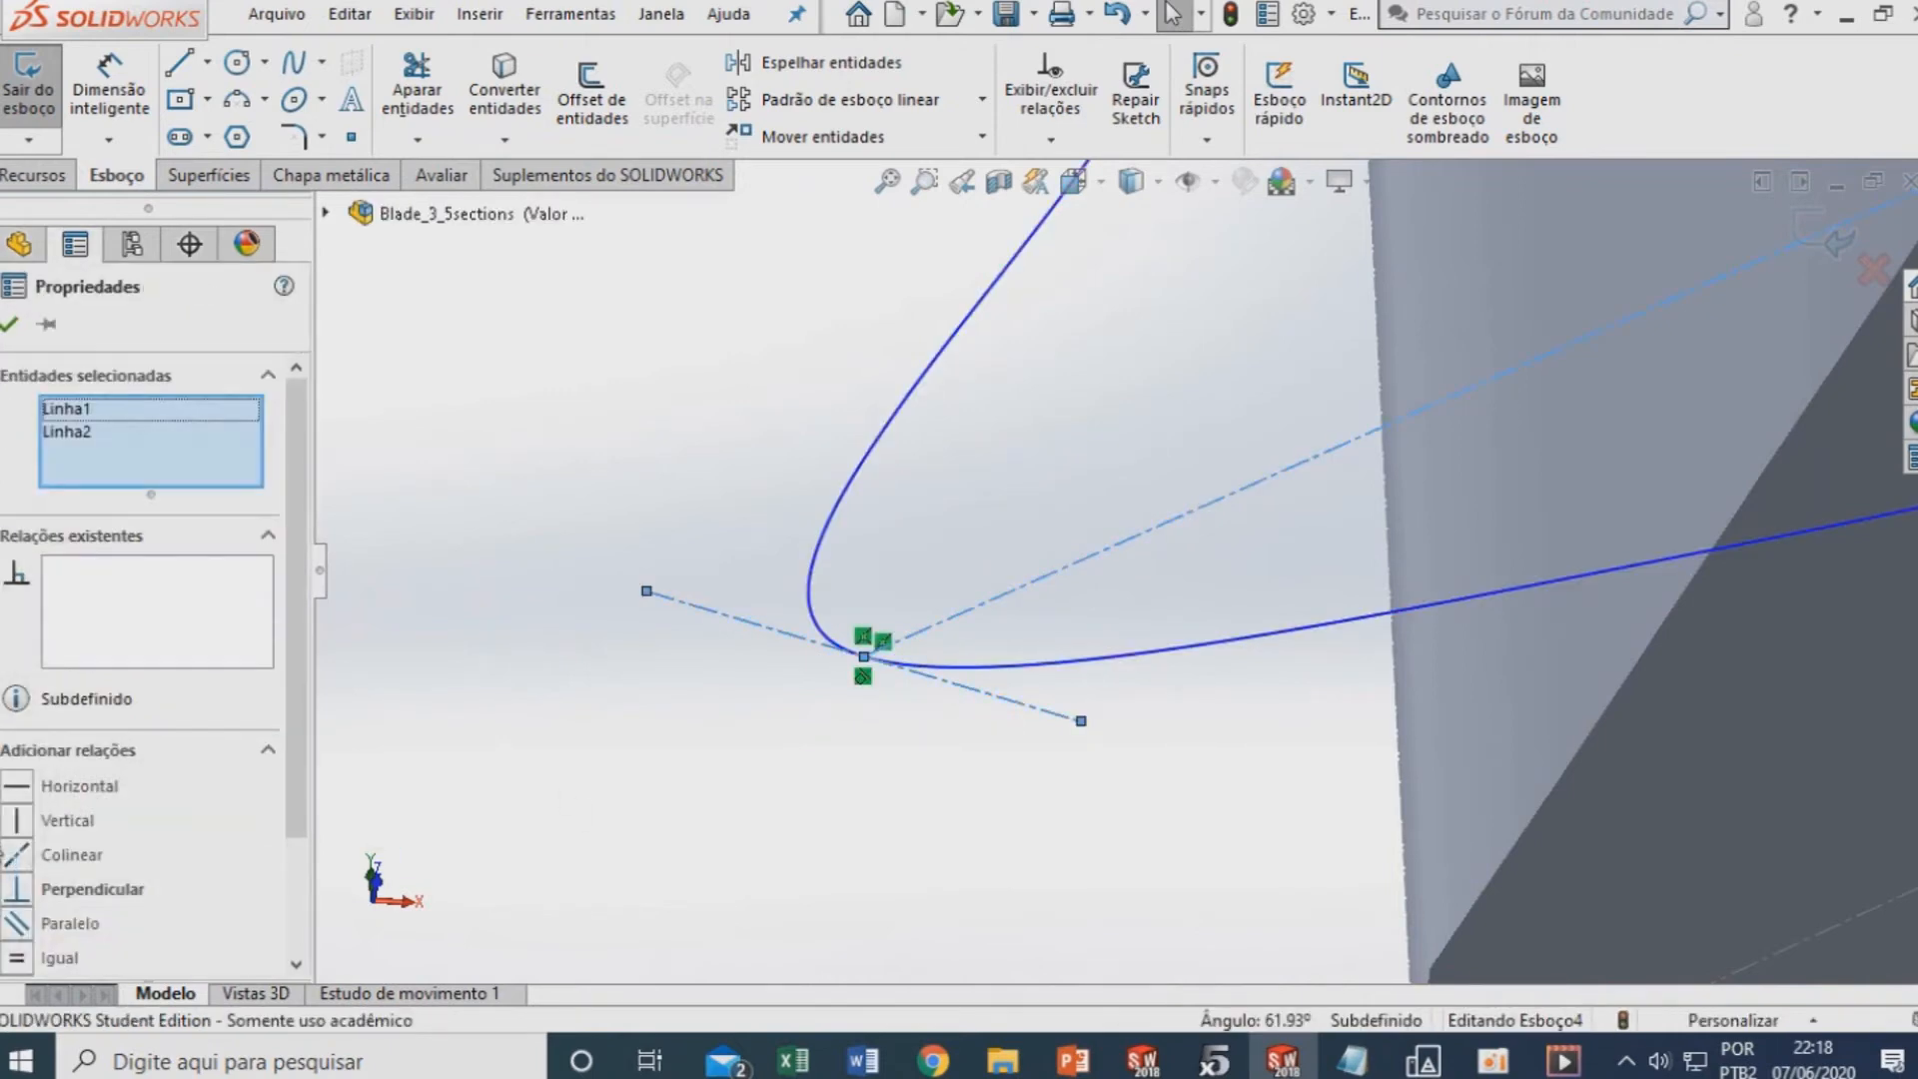
left_click(17, 889)
Move the airfoil's leading-edge point onto the origin so that it is coincident with it
scroll(1036, 663, "up", 3)
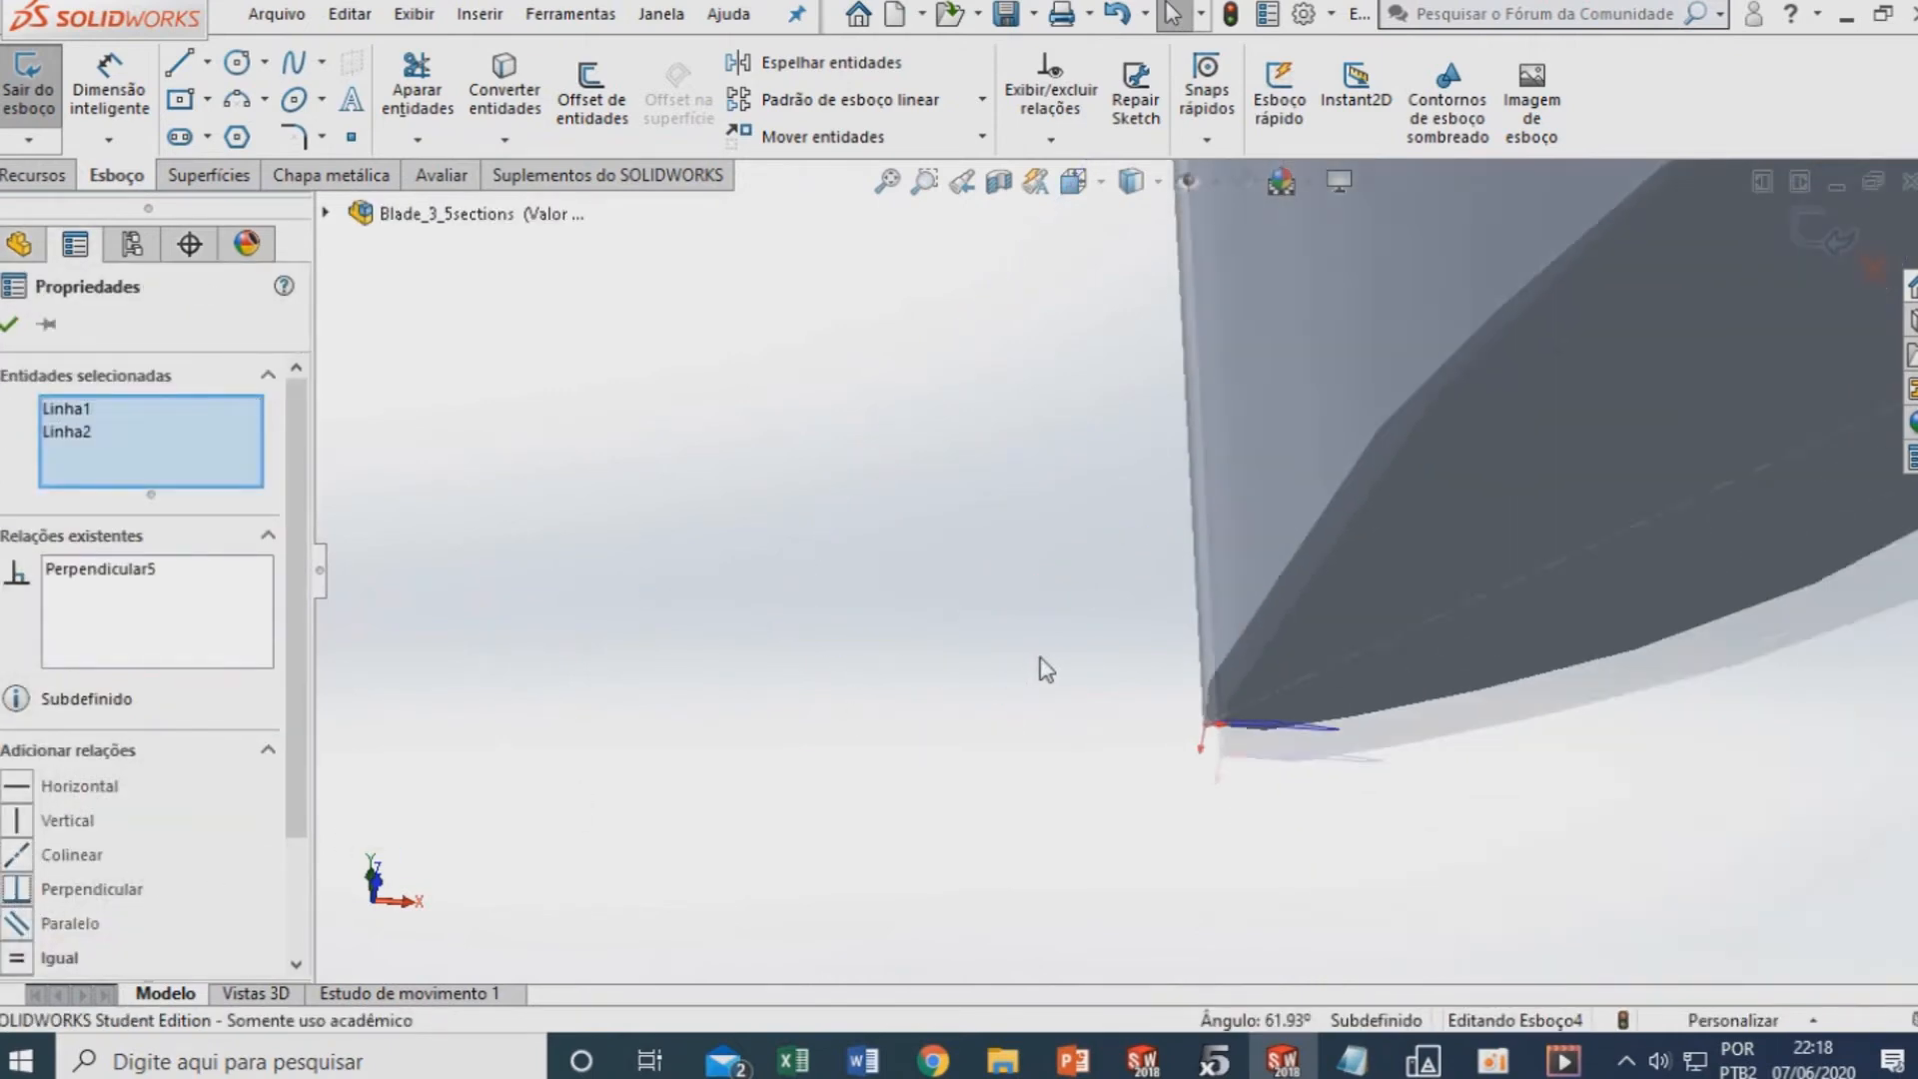
scroll(1239, 587, "up", 6)
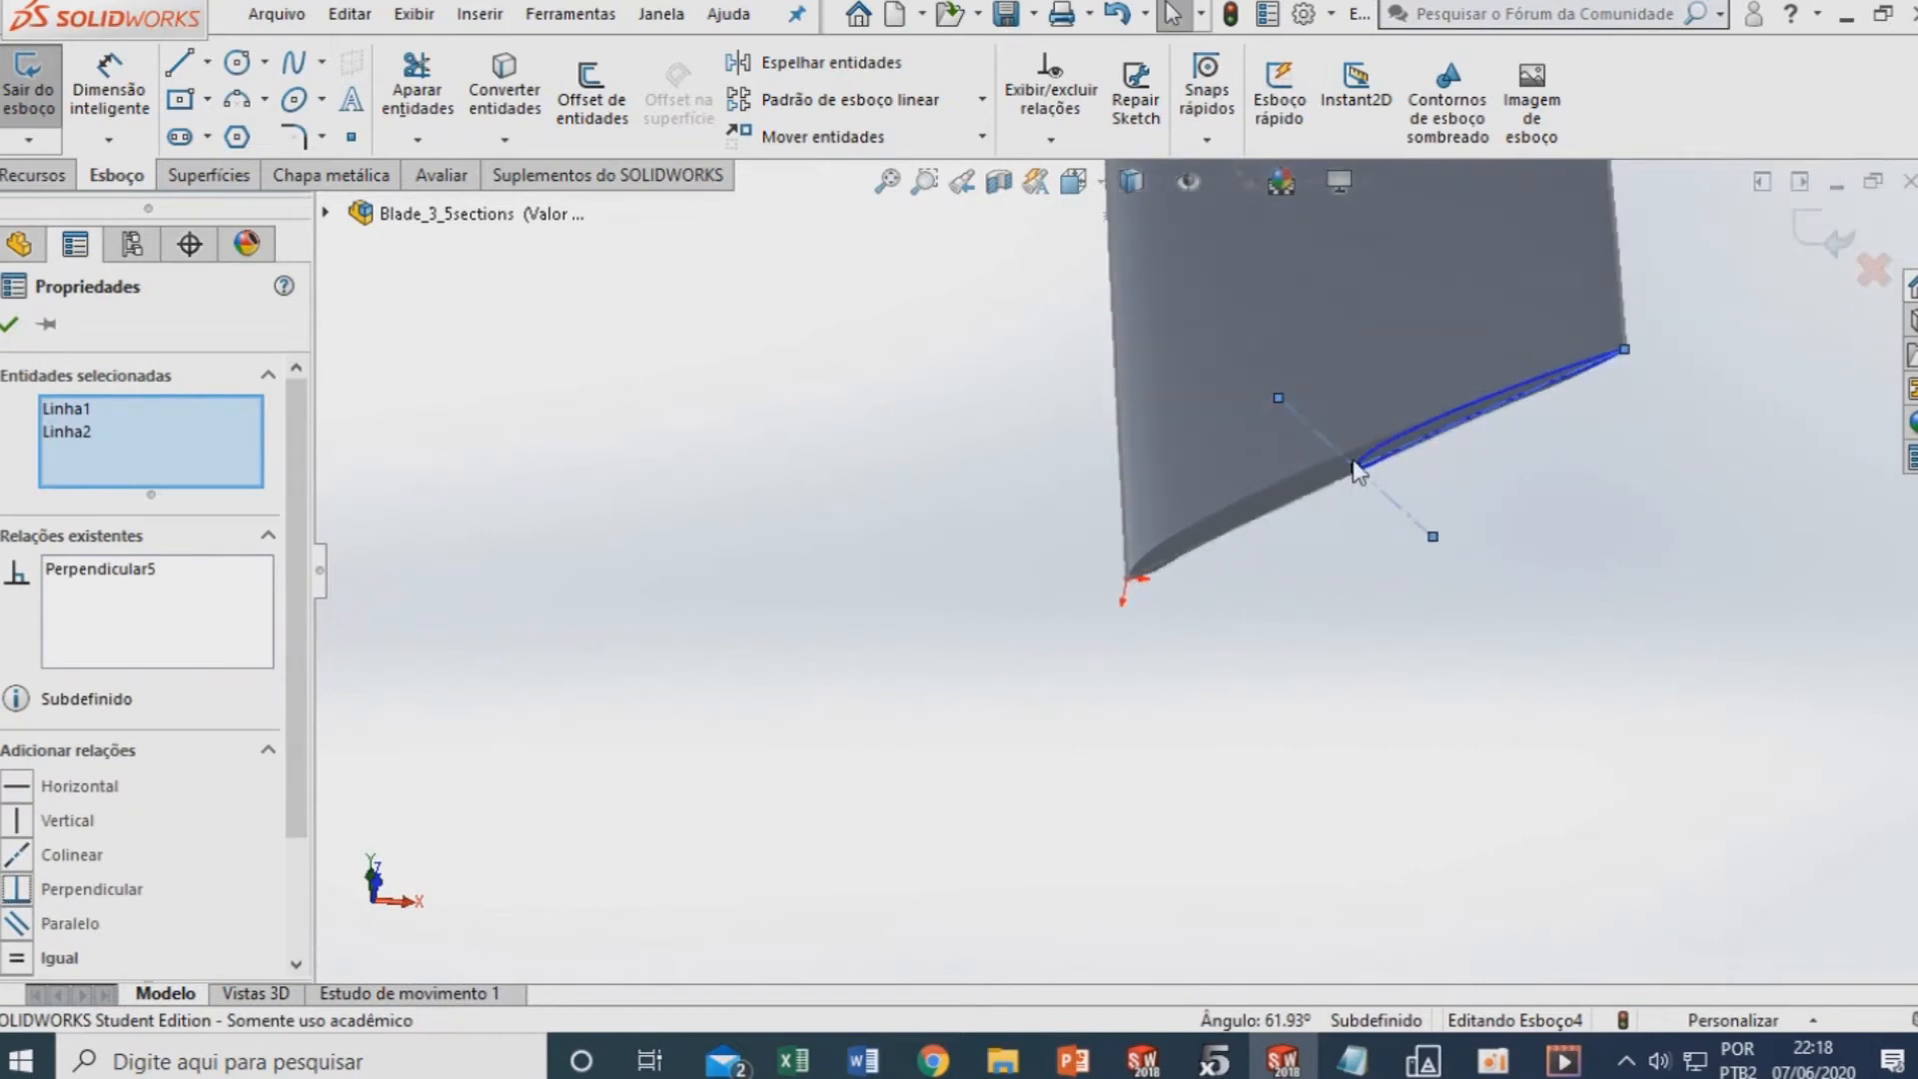
scroll(1356, 466, "down", 7)
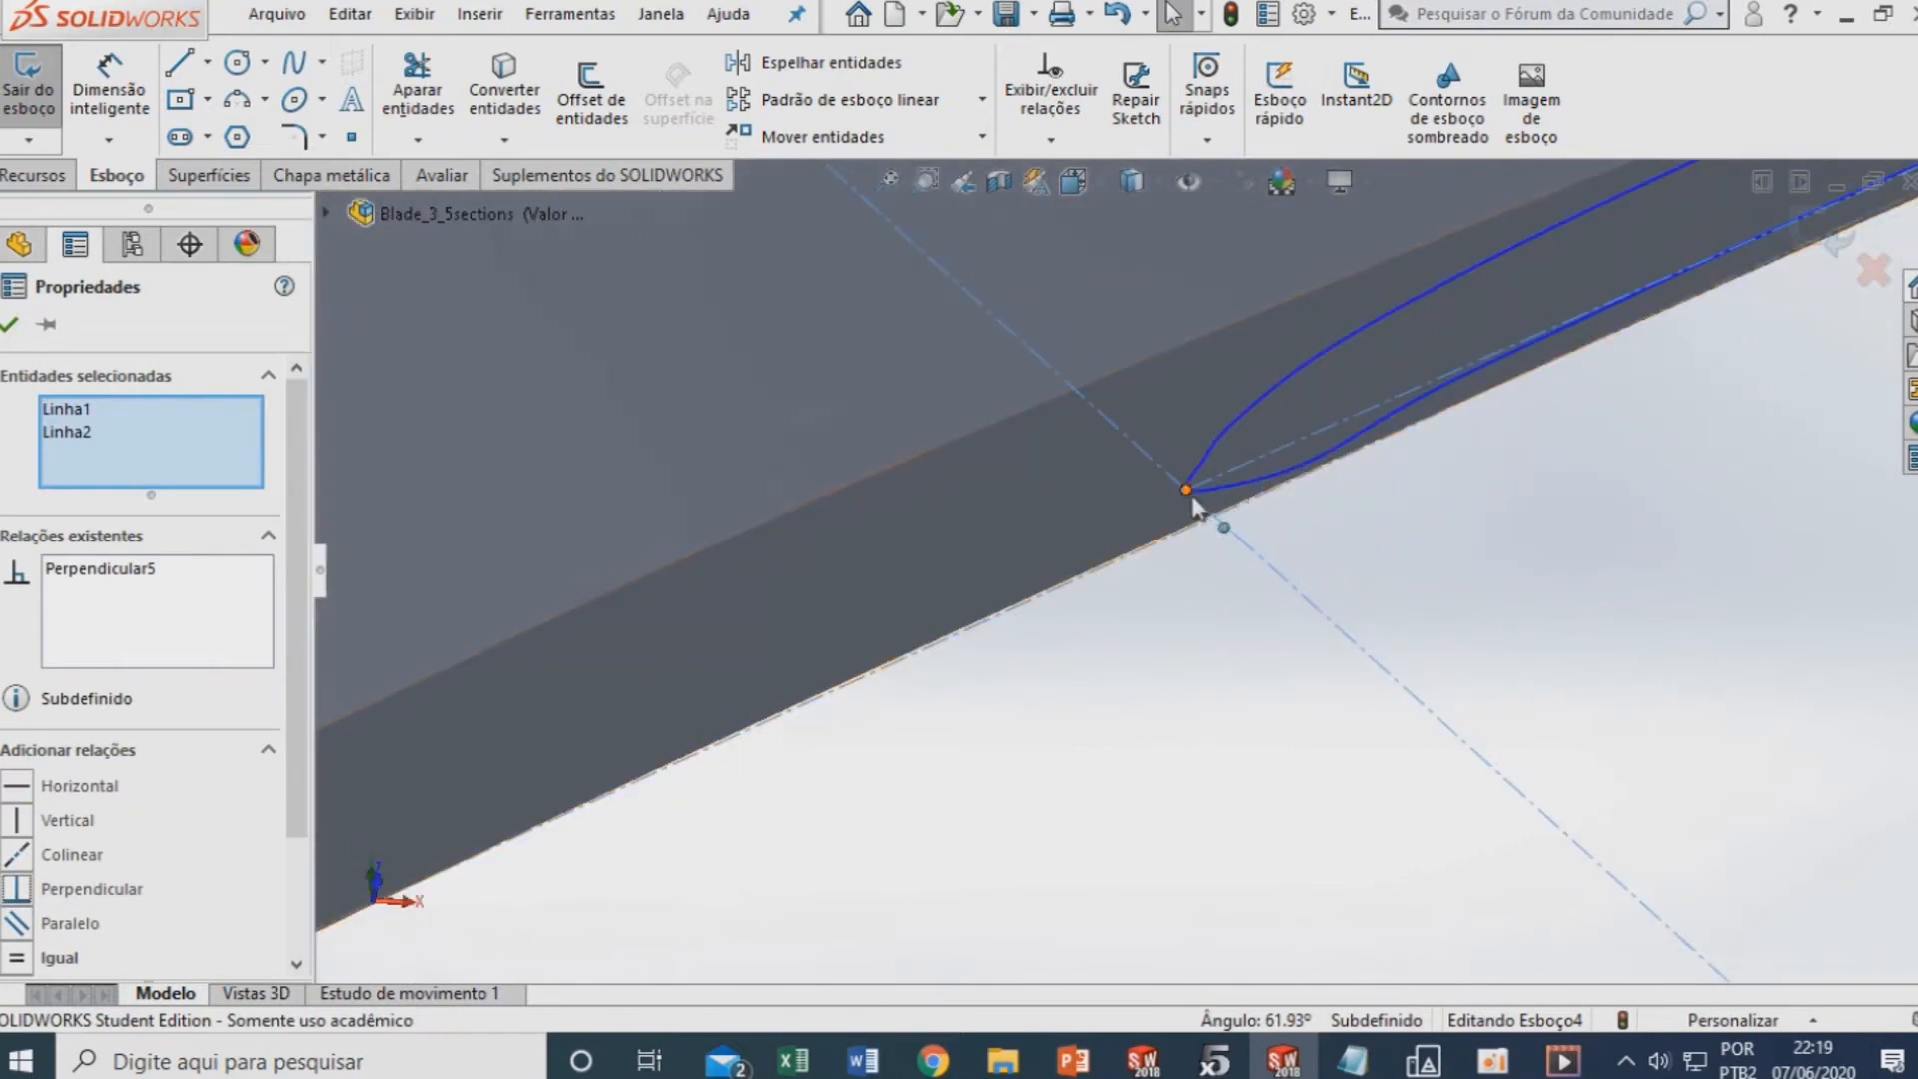
mouse_move(1284, 621)
middle_mouse_down()
mouse_move(1199, 612)
mouse_move(1098, 639)
middle_mouse_up()
scroll(1100, 631, "up", 3)
scroll(1068, 593, "down", 3)
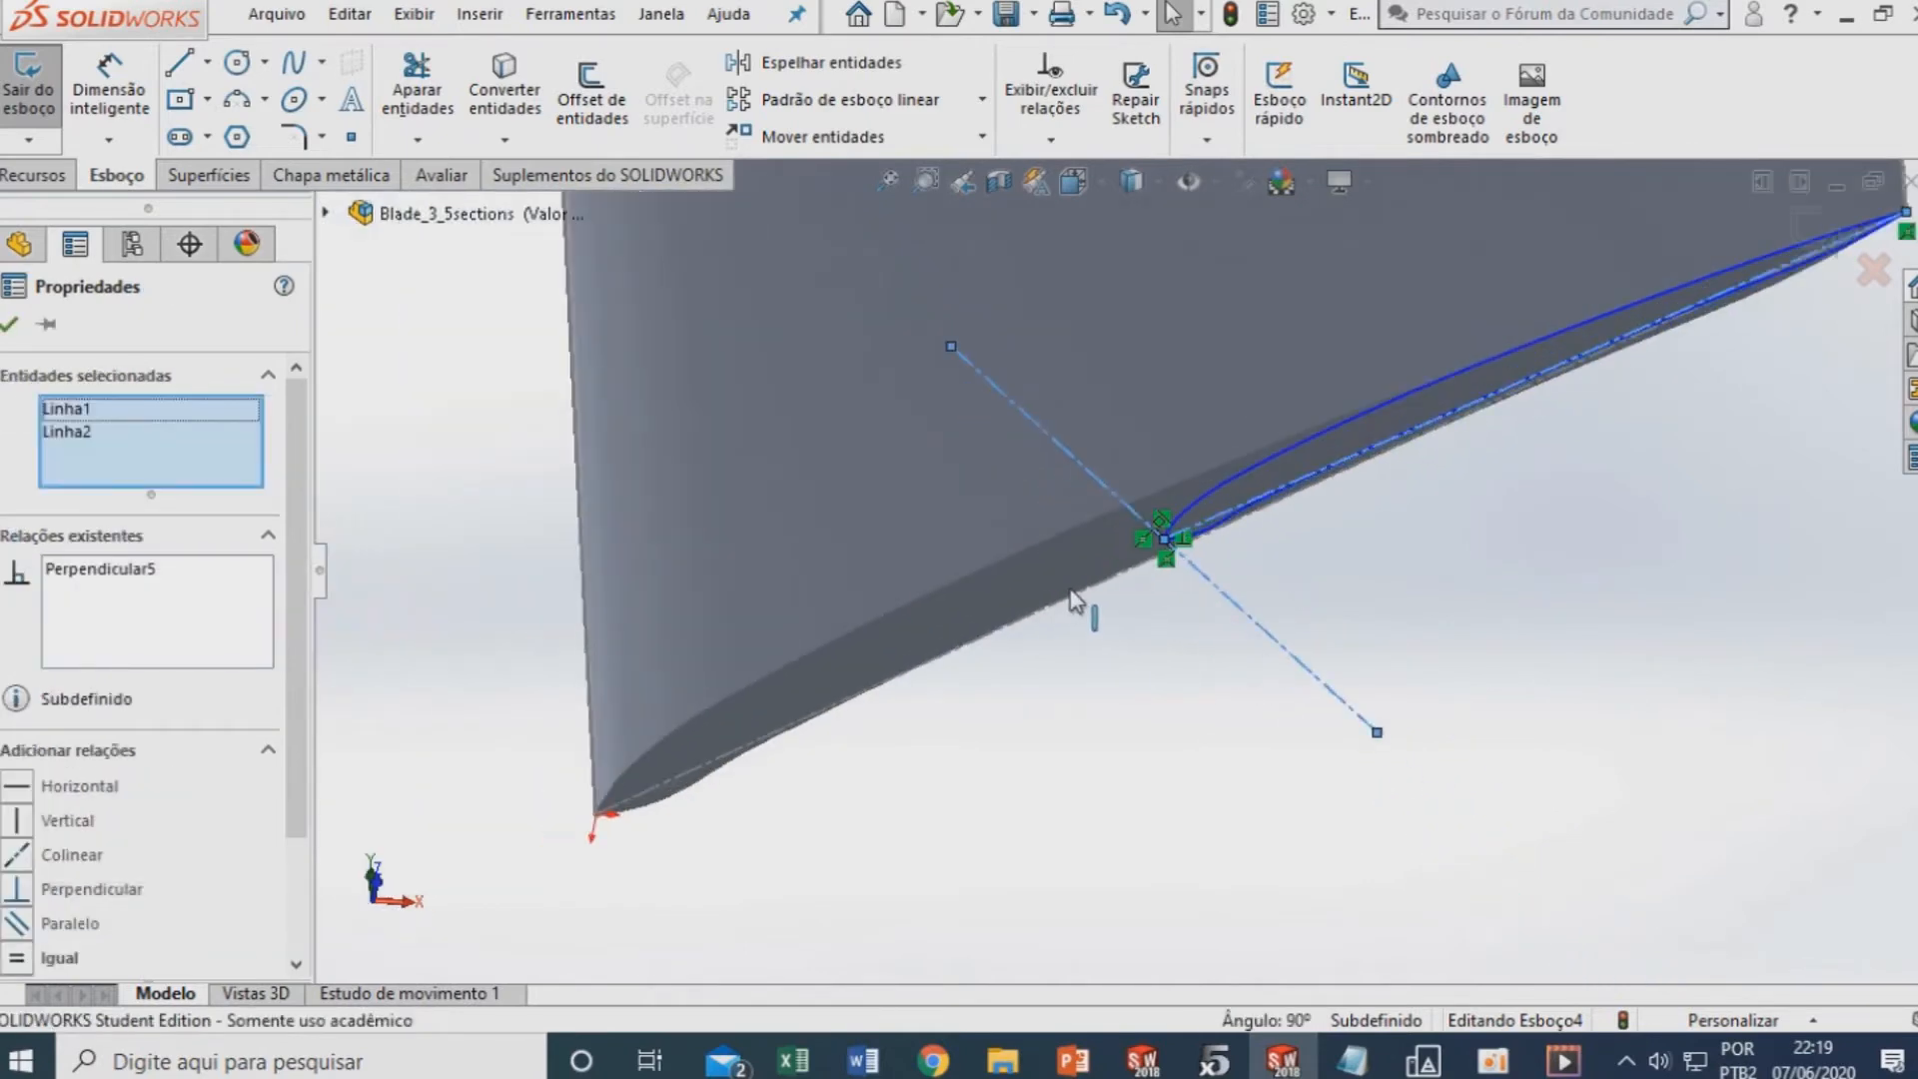
key("Escape")
left_click_drag(1164, 540, 597, 817)
Examine how the constrained airfoil profile fits the blade base around the leading edge and along the chord
scroll(627, 810, "down", 9)
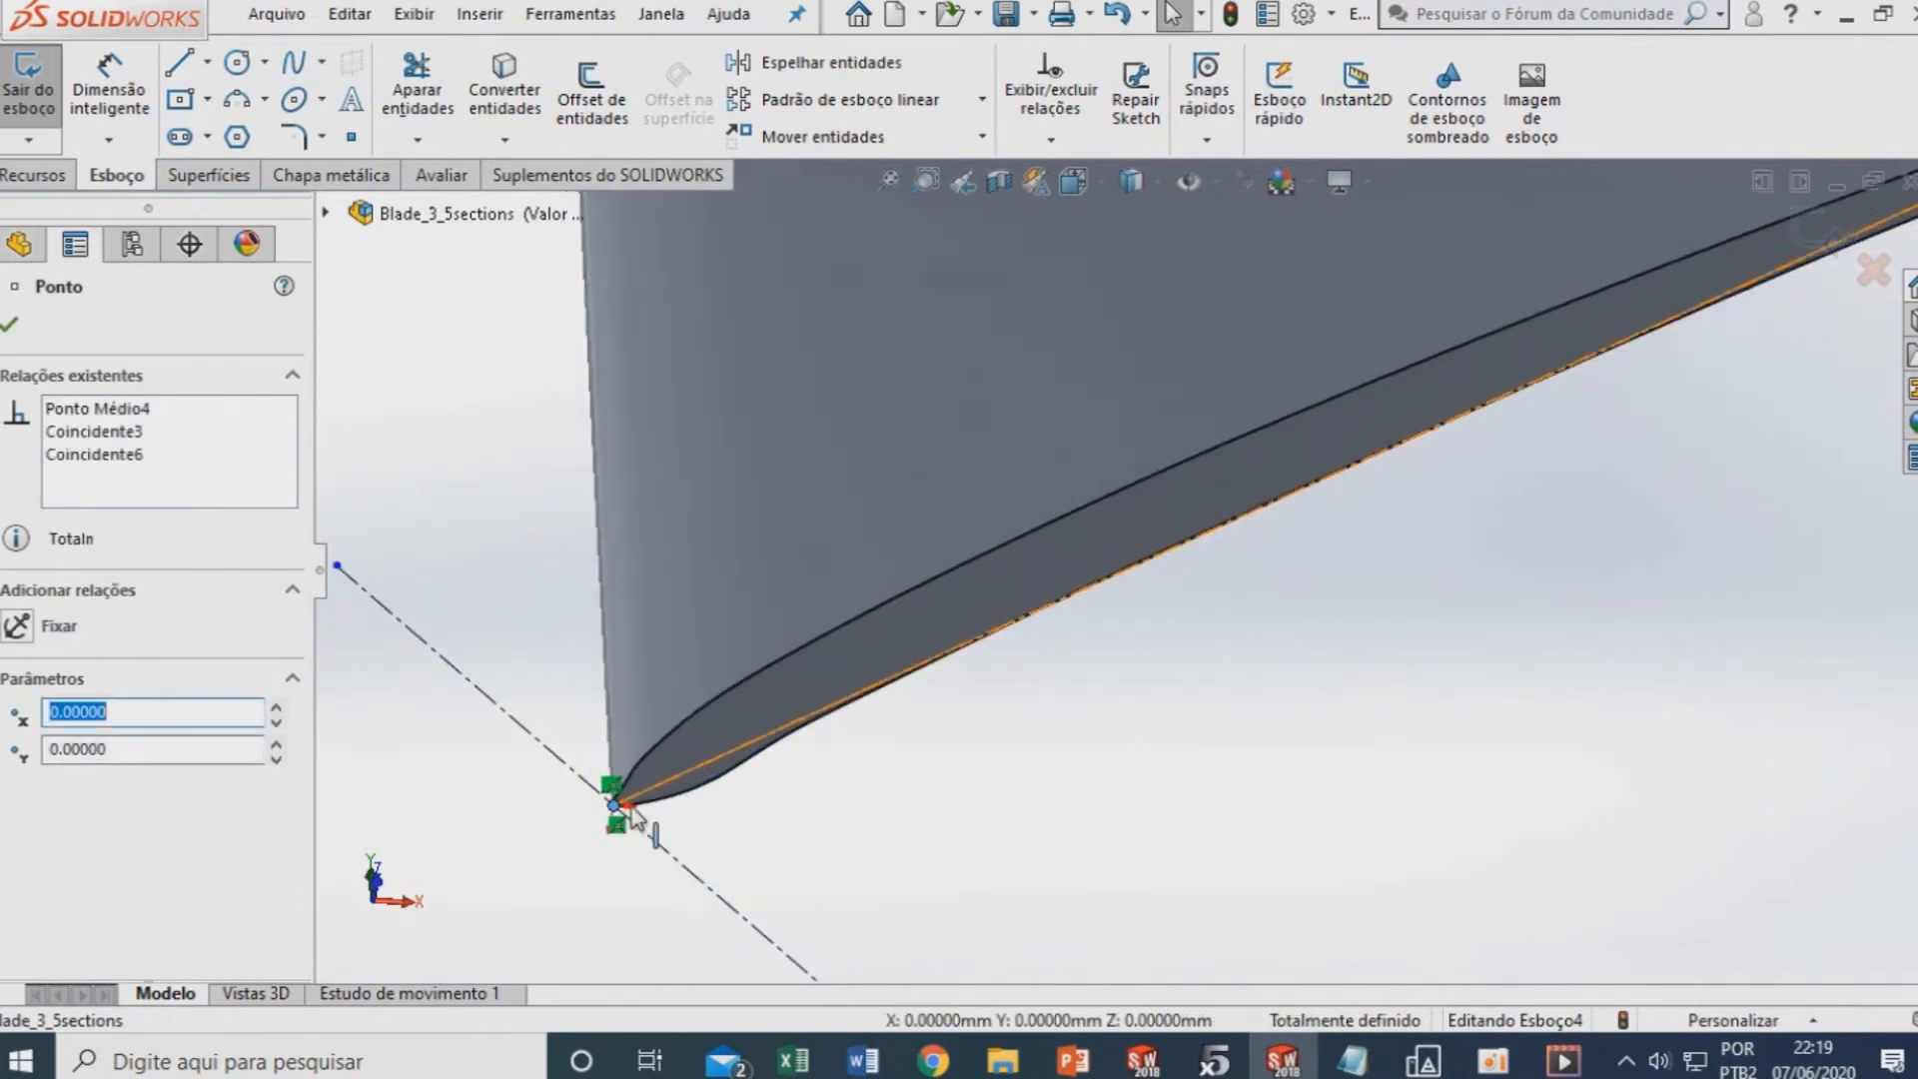
scroll(765, 559, "down", 3)
left_click(797, 676)
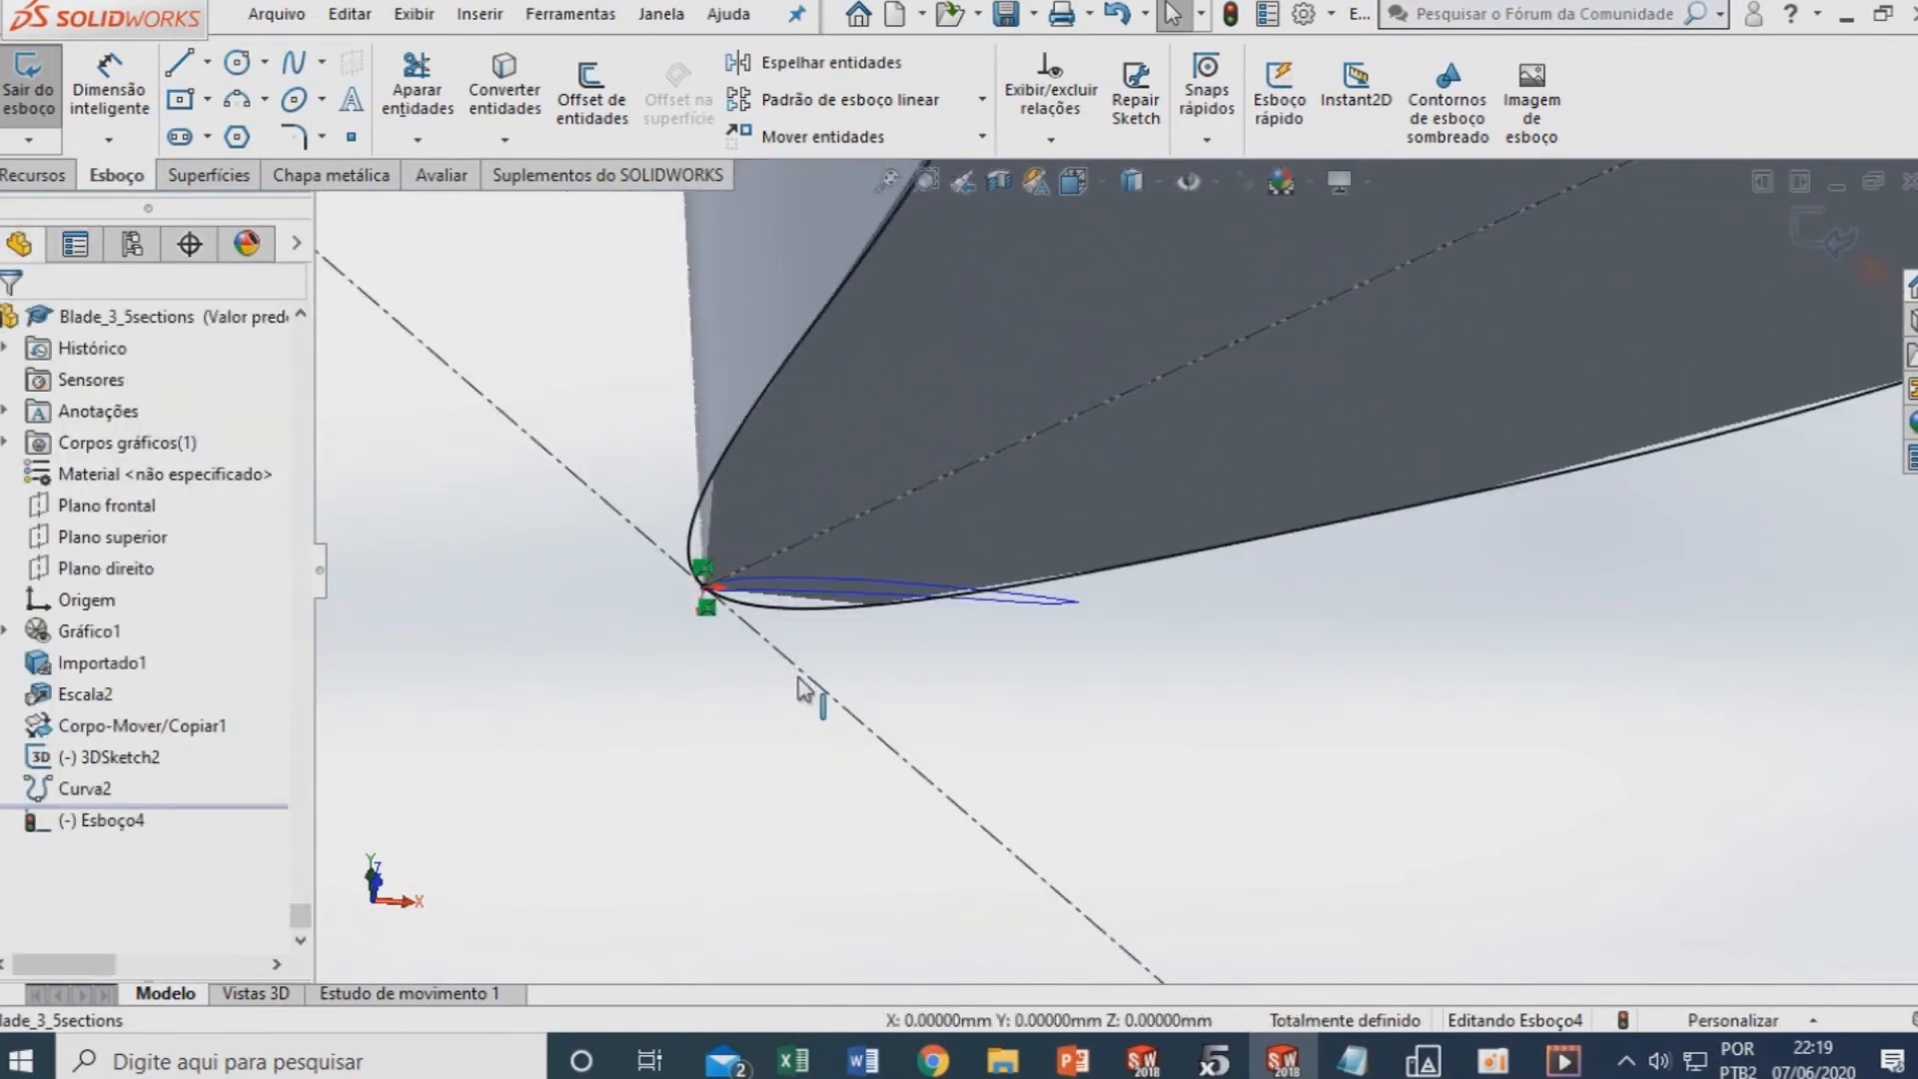
scroll(939, 676, "up", 6)
scroll(1028, 557, "down", 8)
scroll(1051, 607, "down", 5)
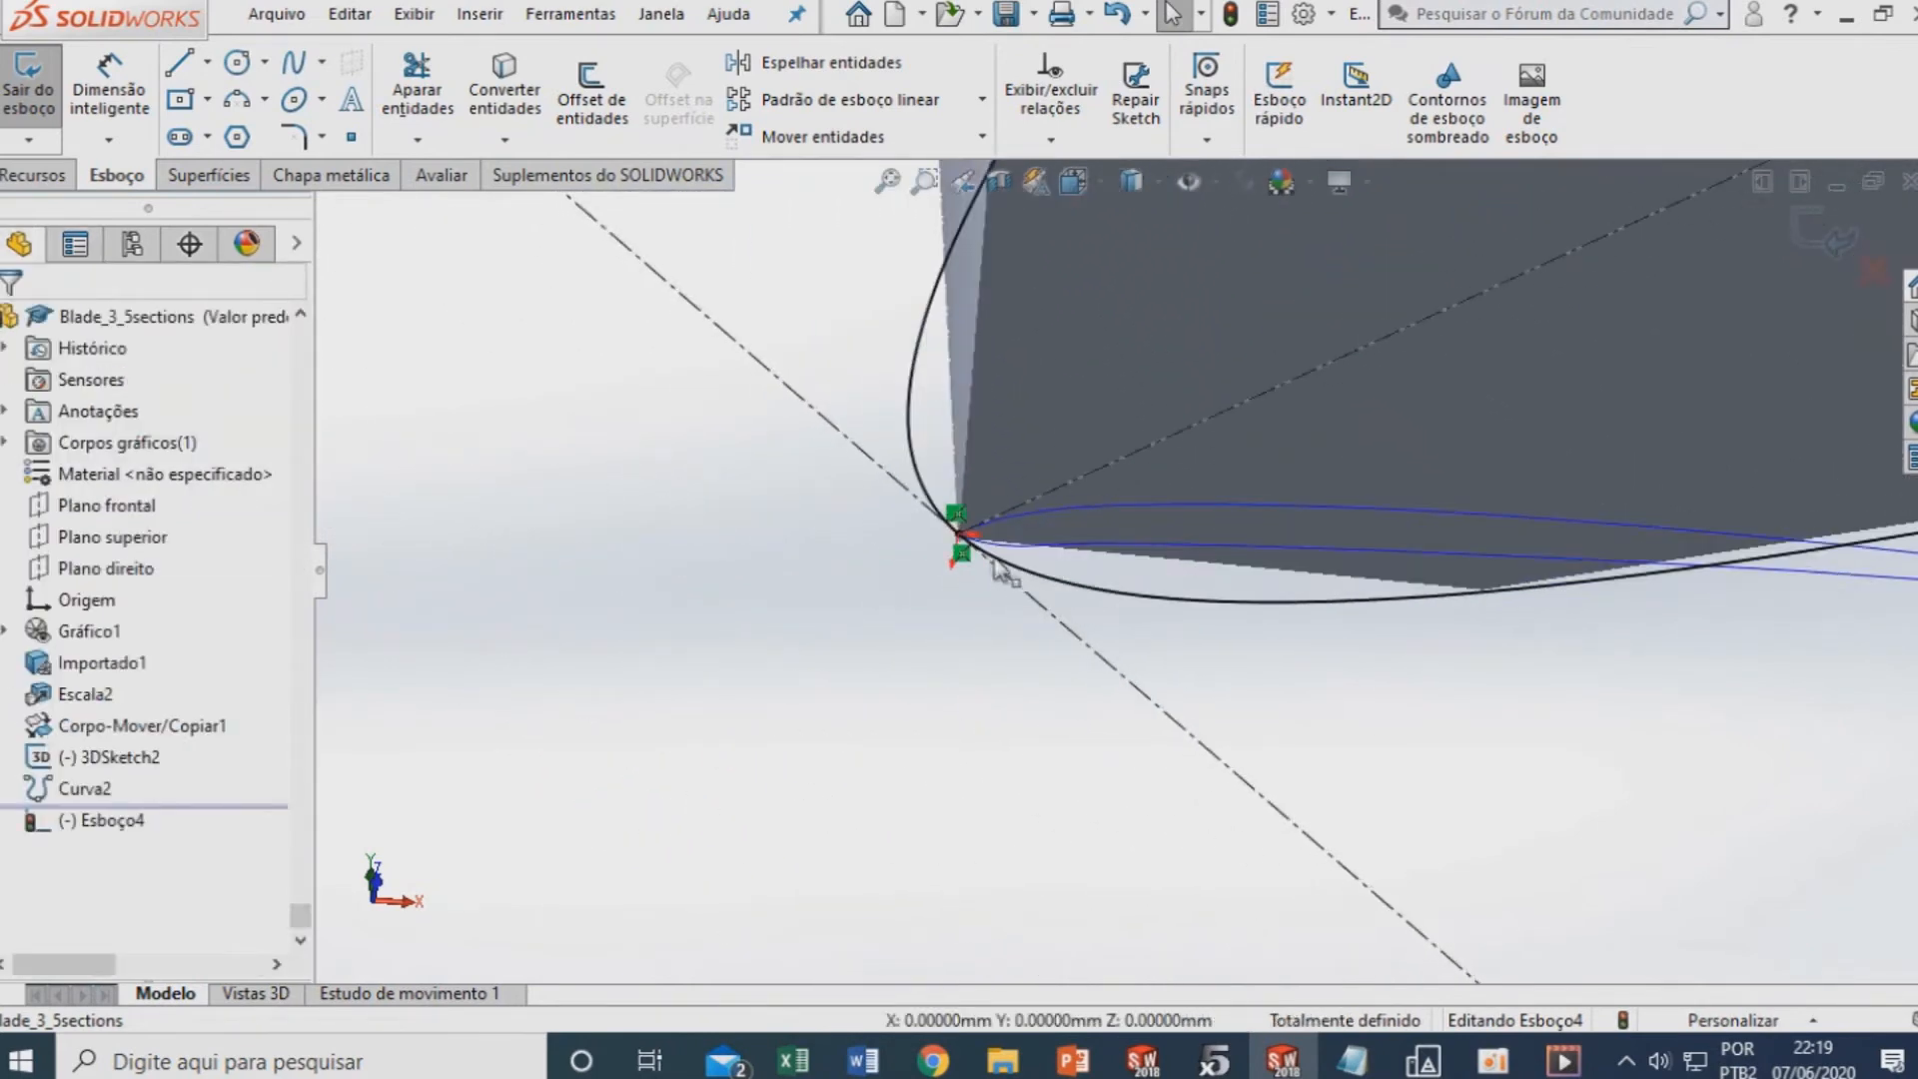
scroll(1129, 609, "up", 10)
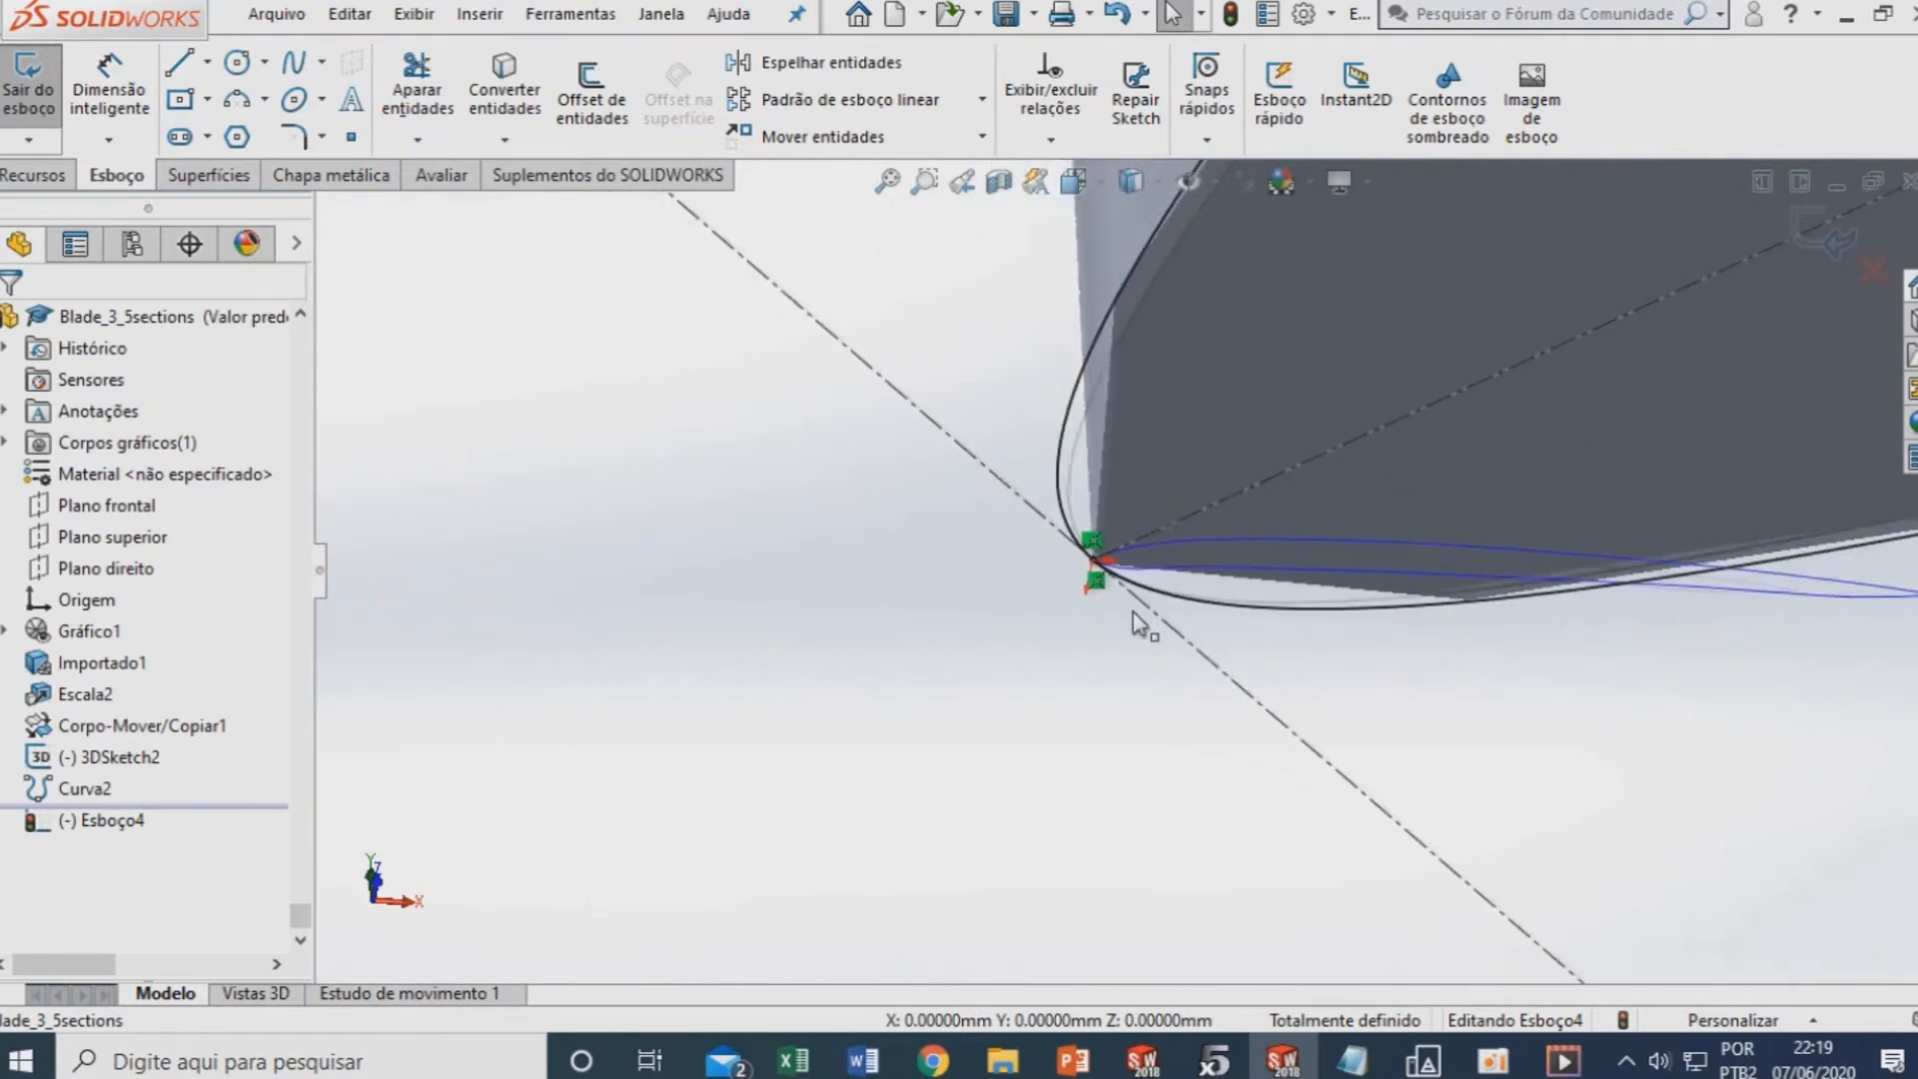
scroll(1217, 682, "up", 10)
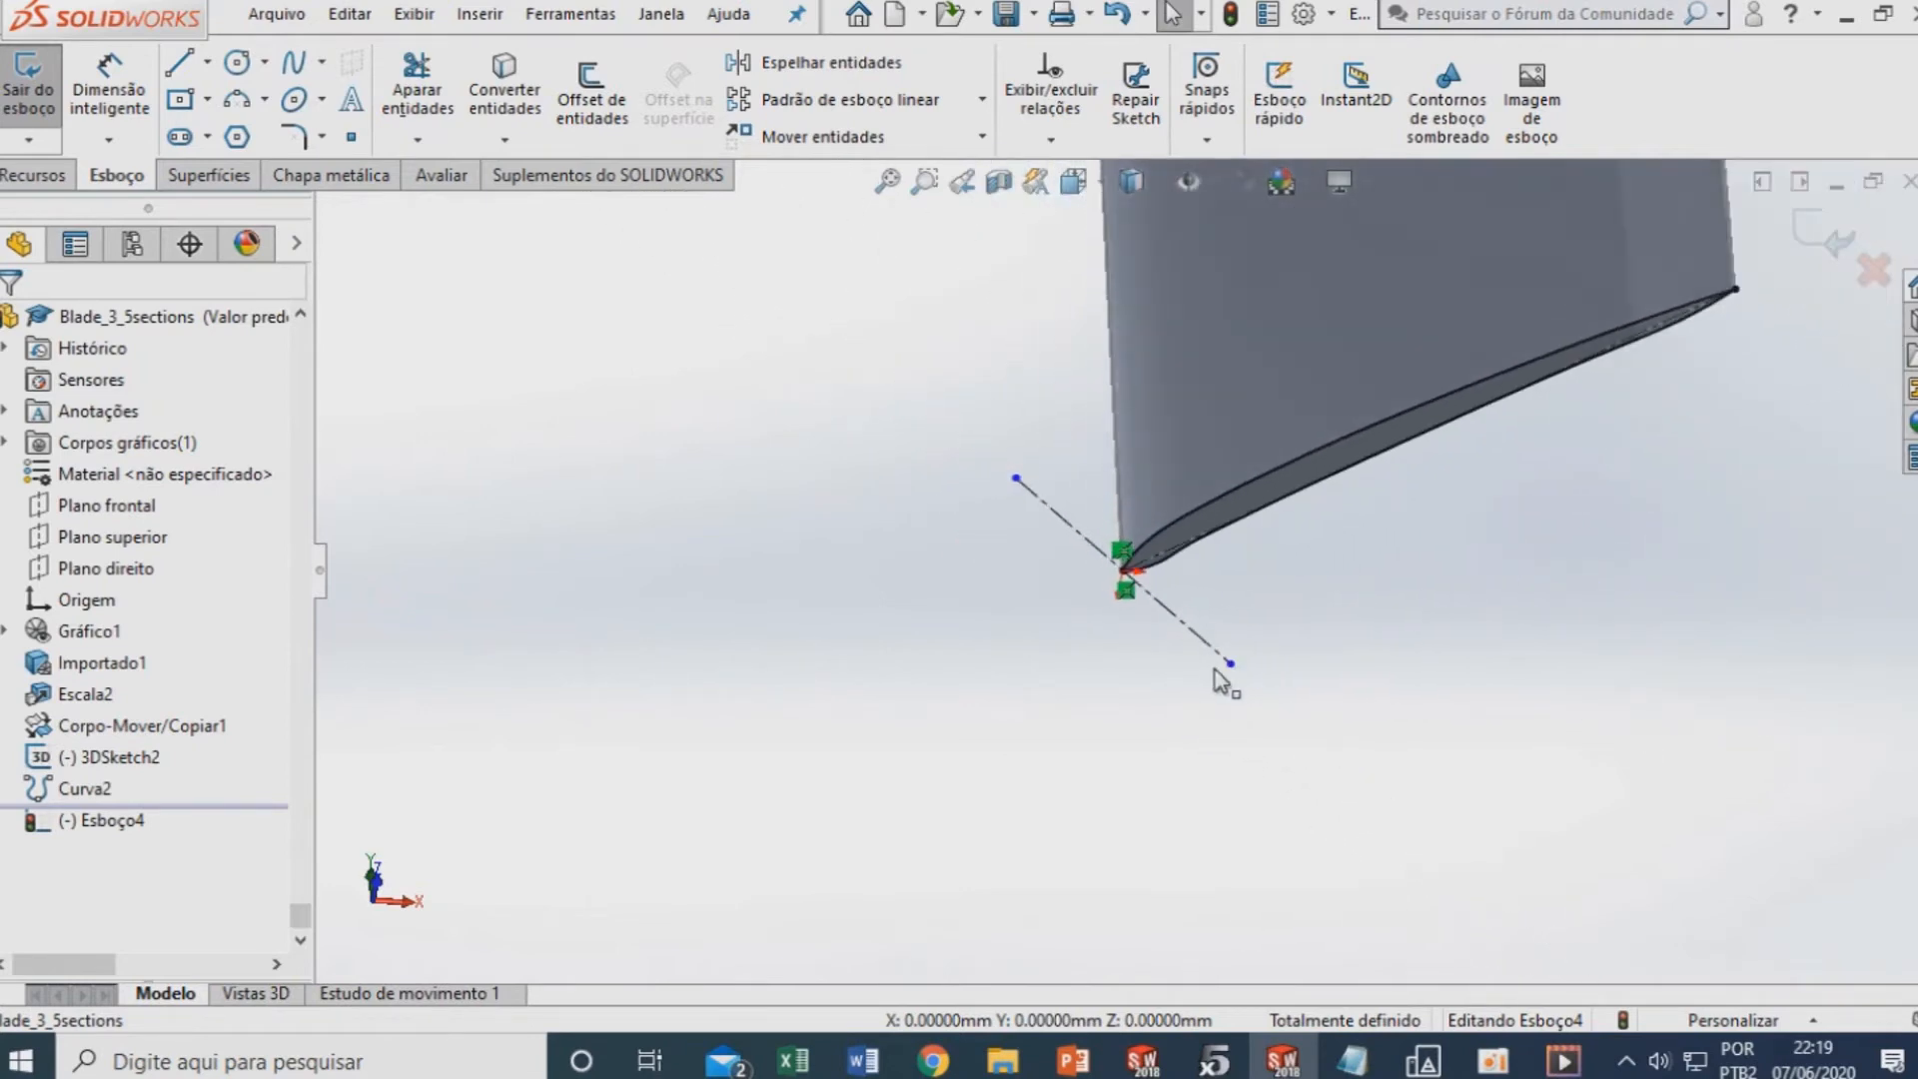
scroll(1183, 492, "up", 2)
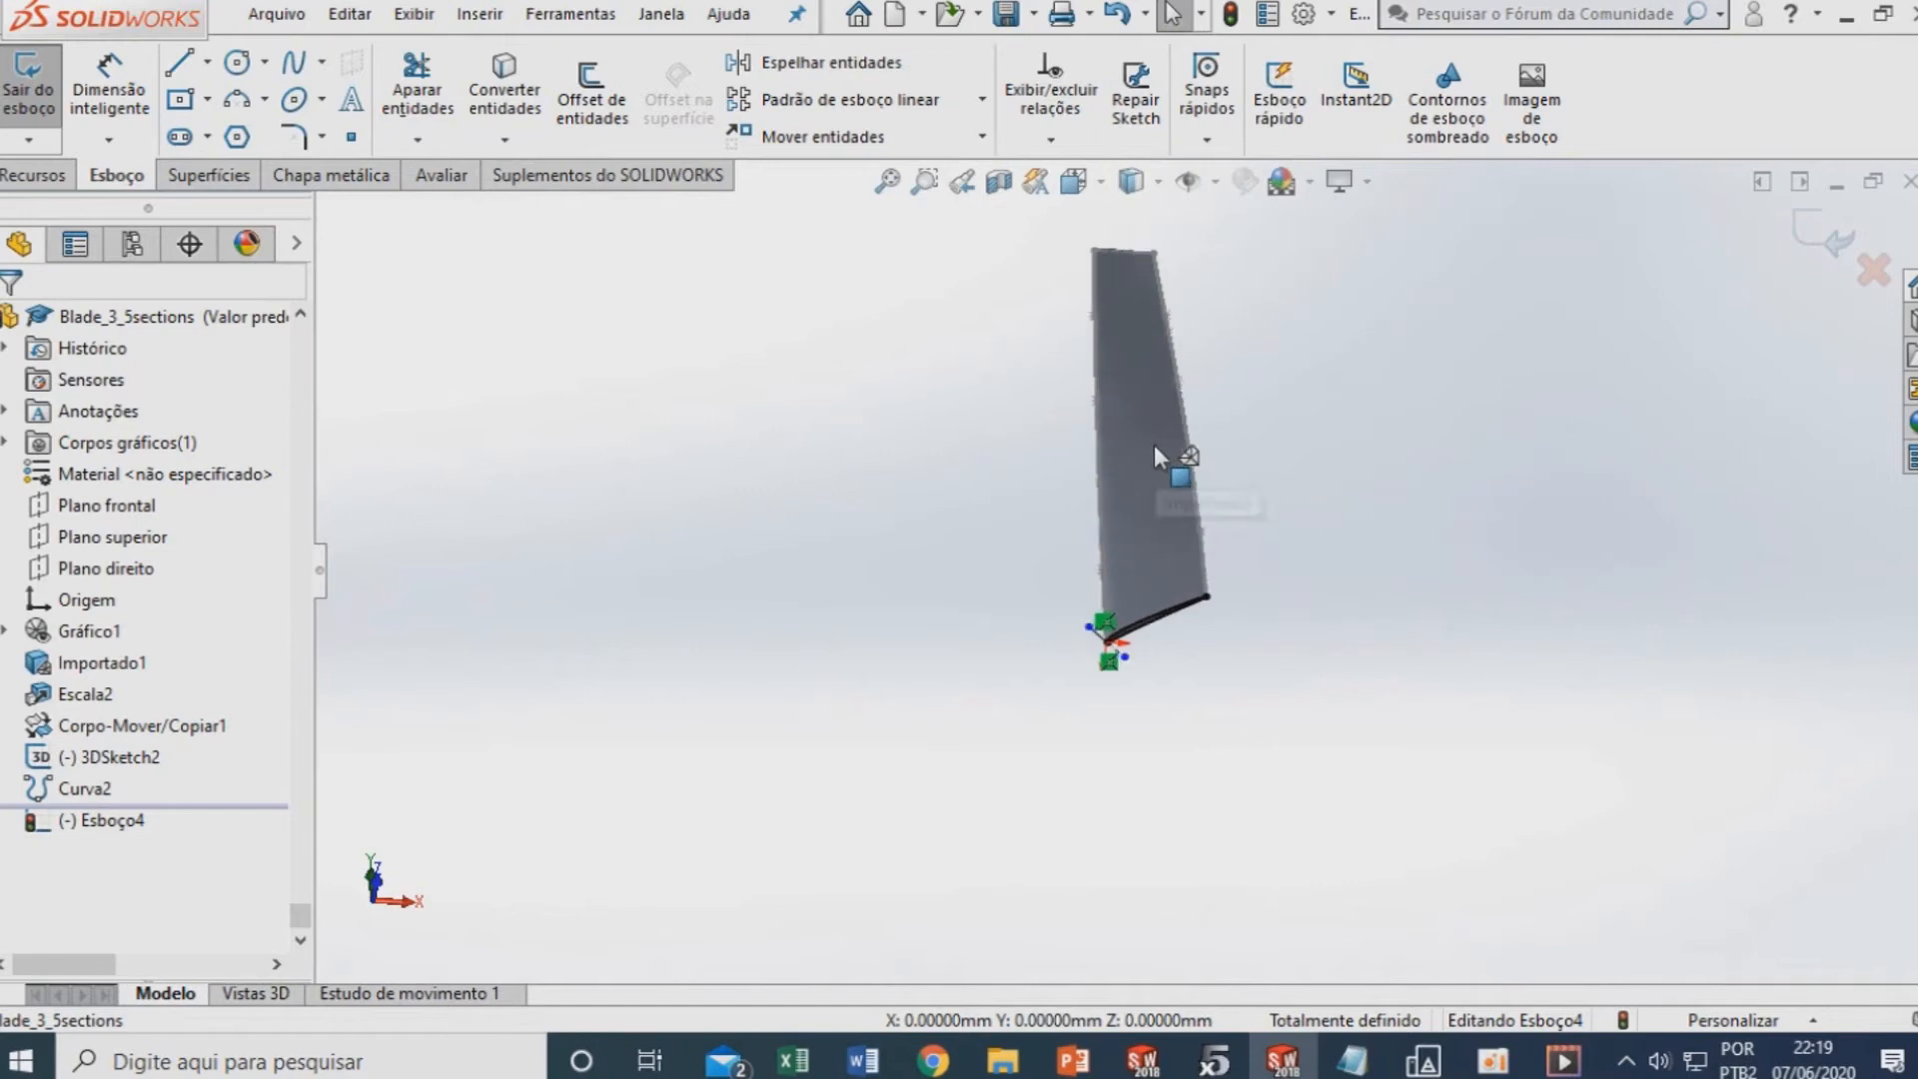
scroll(1153, 446, "down", 1)
Exit the airfoil sketch and set up a reference plane coincident with a facet of the blade's end face at the opposite end
left_click(1828, 246)
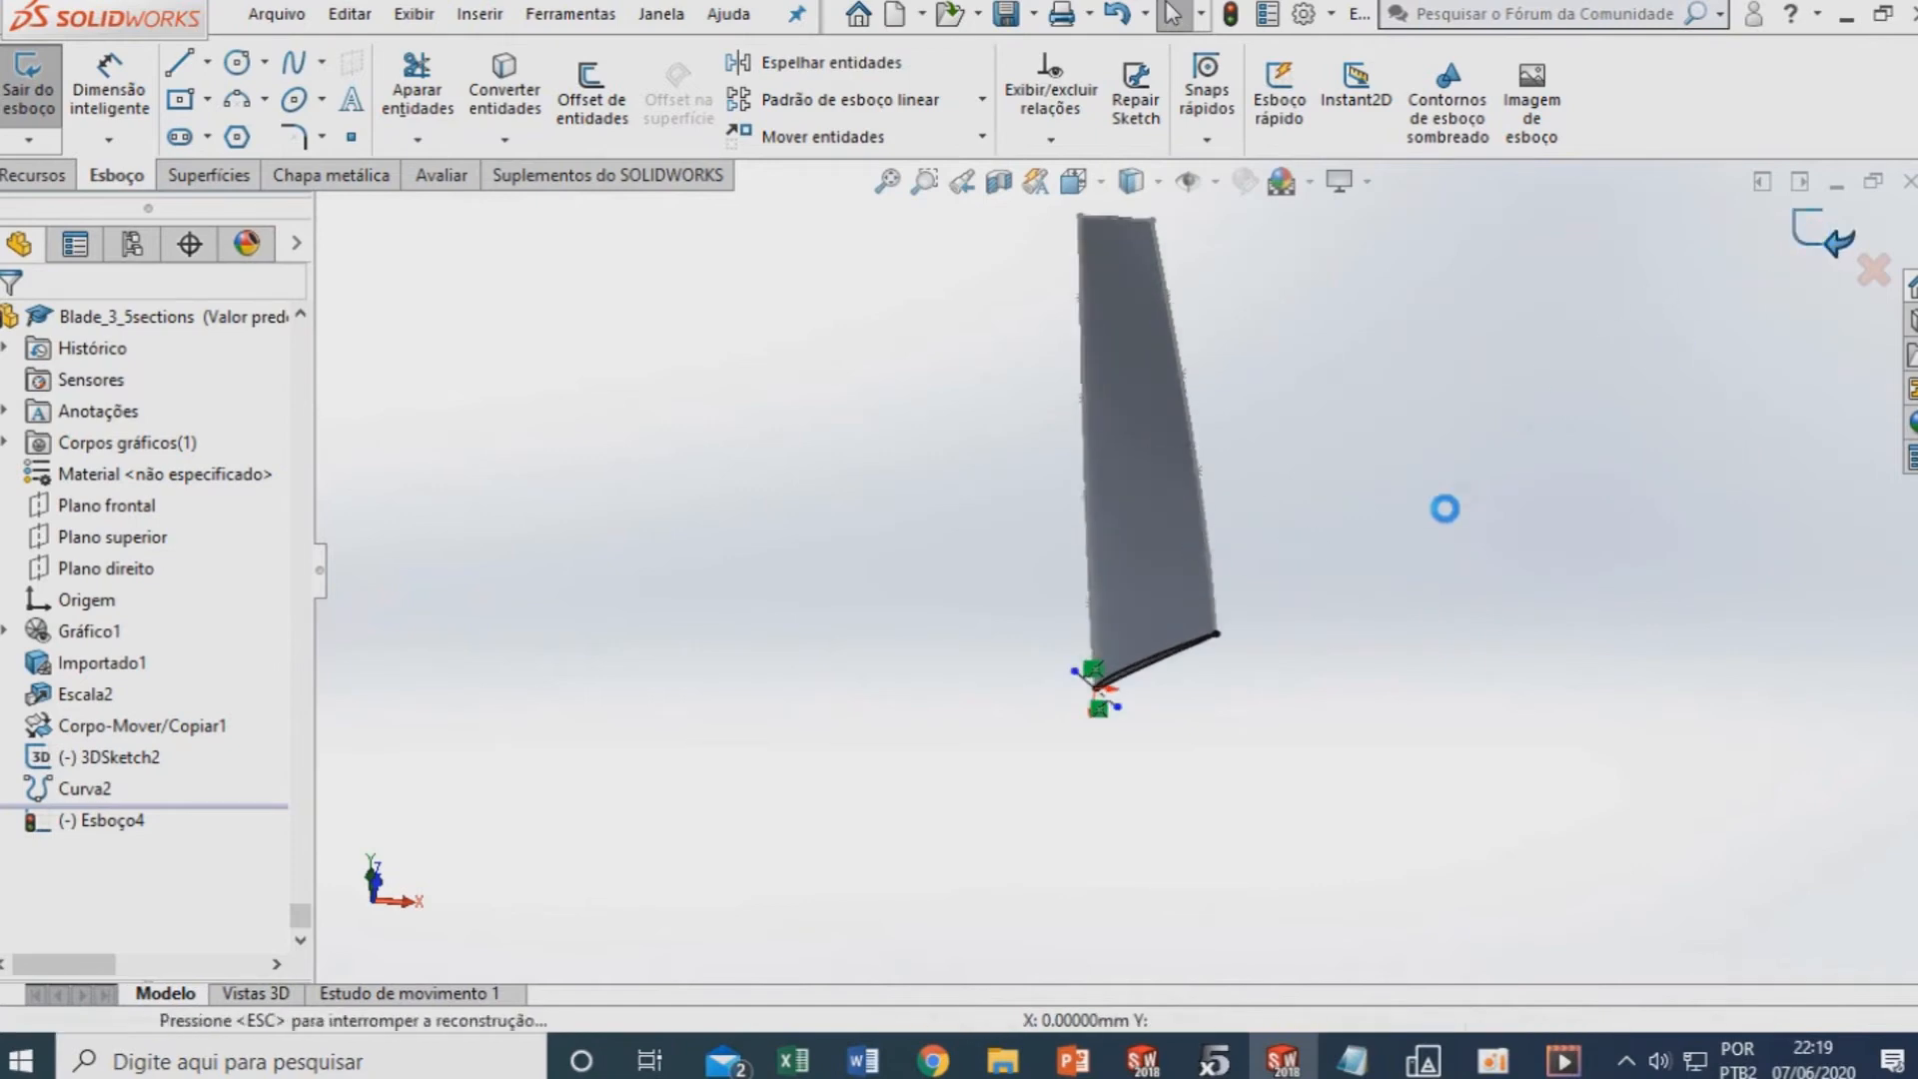
middle_click_drag(954, 481, 1302, 685)
scroll(1091, 471, "down", 6)
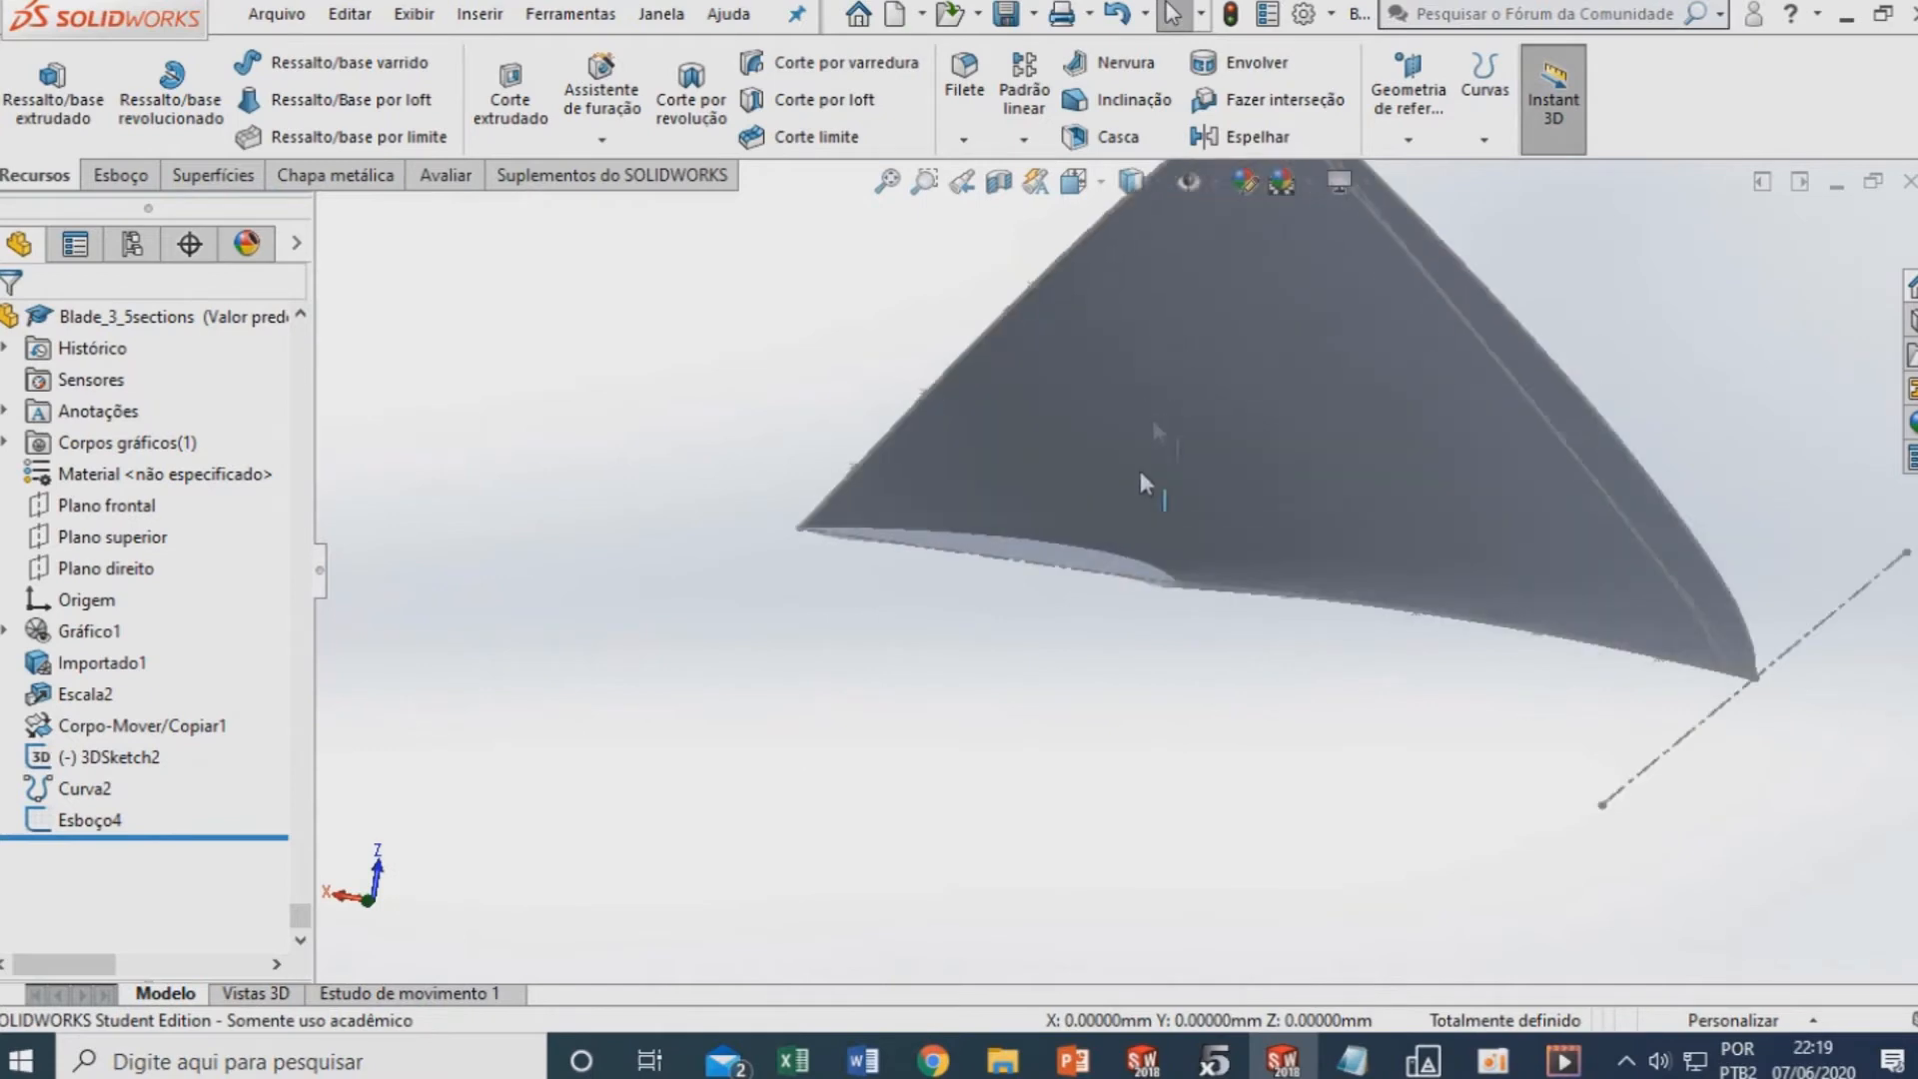
scroll(1157, 432, "down", 4)
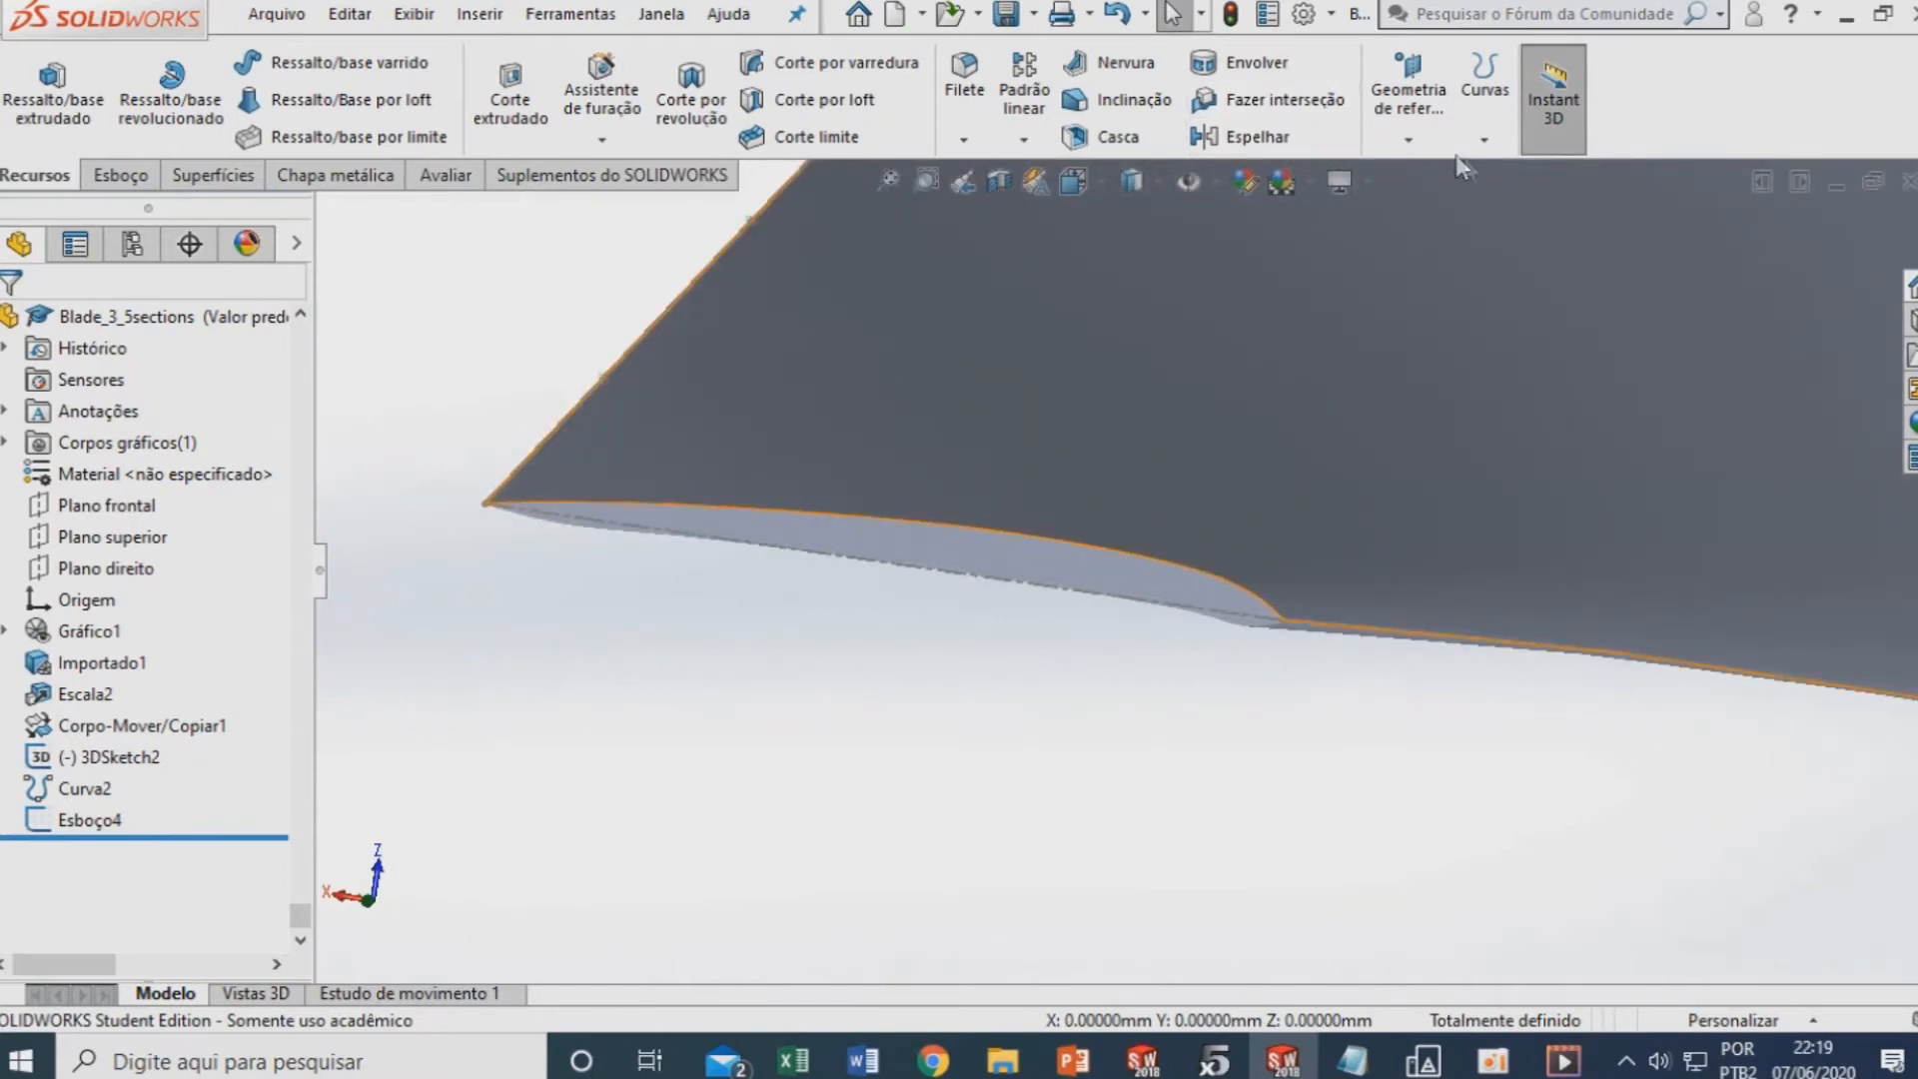
left_click(1408, 139)
left_click(1423, 175)
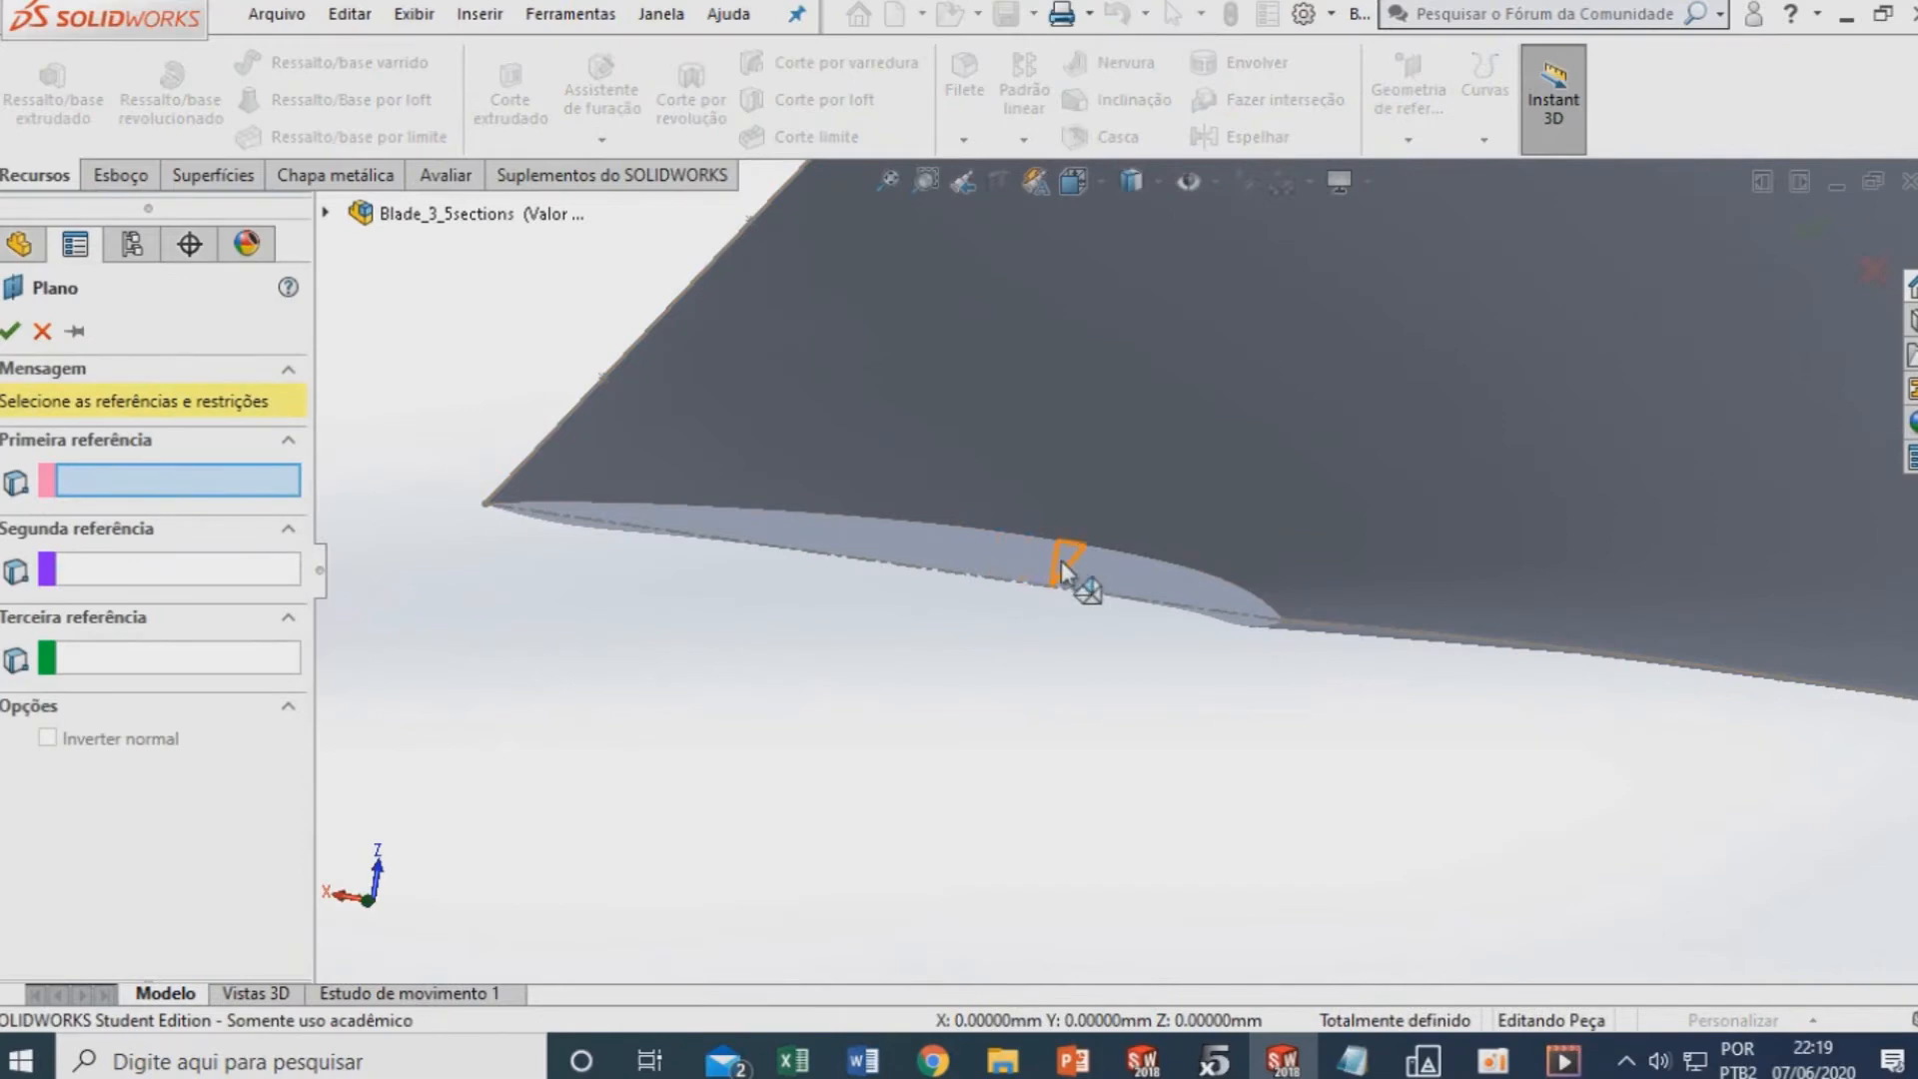
left_click(1060, 560)
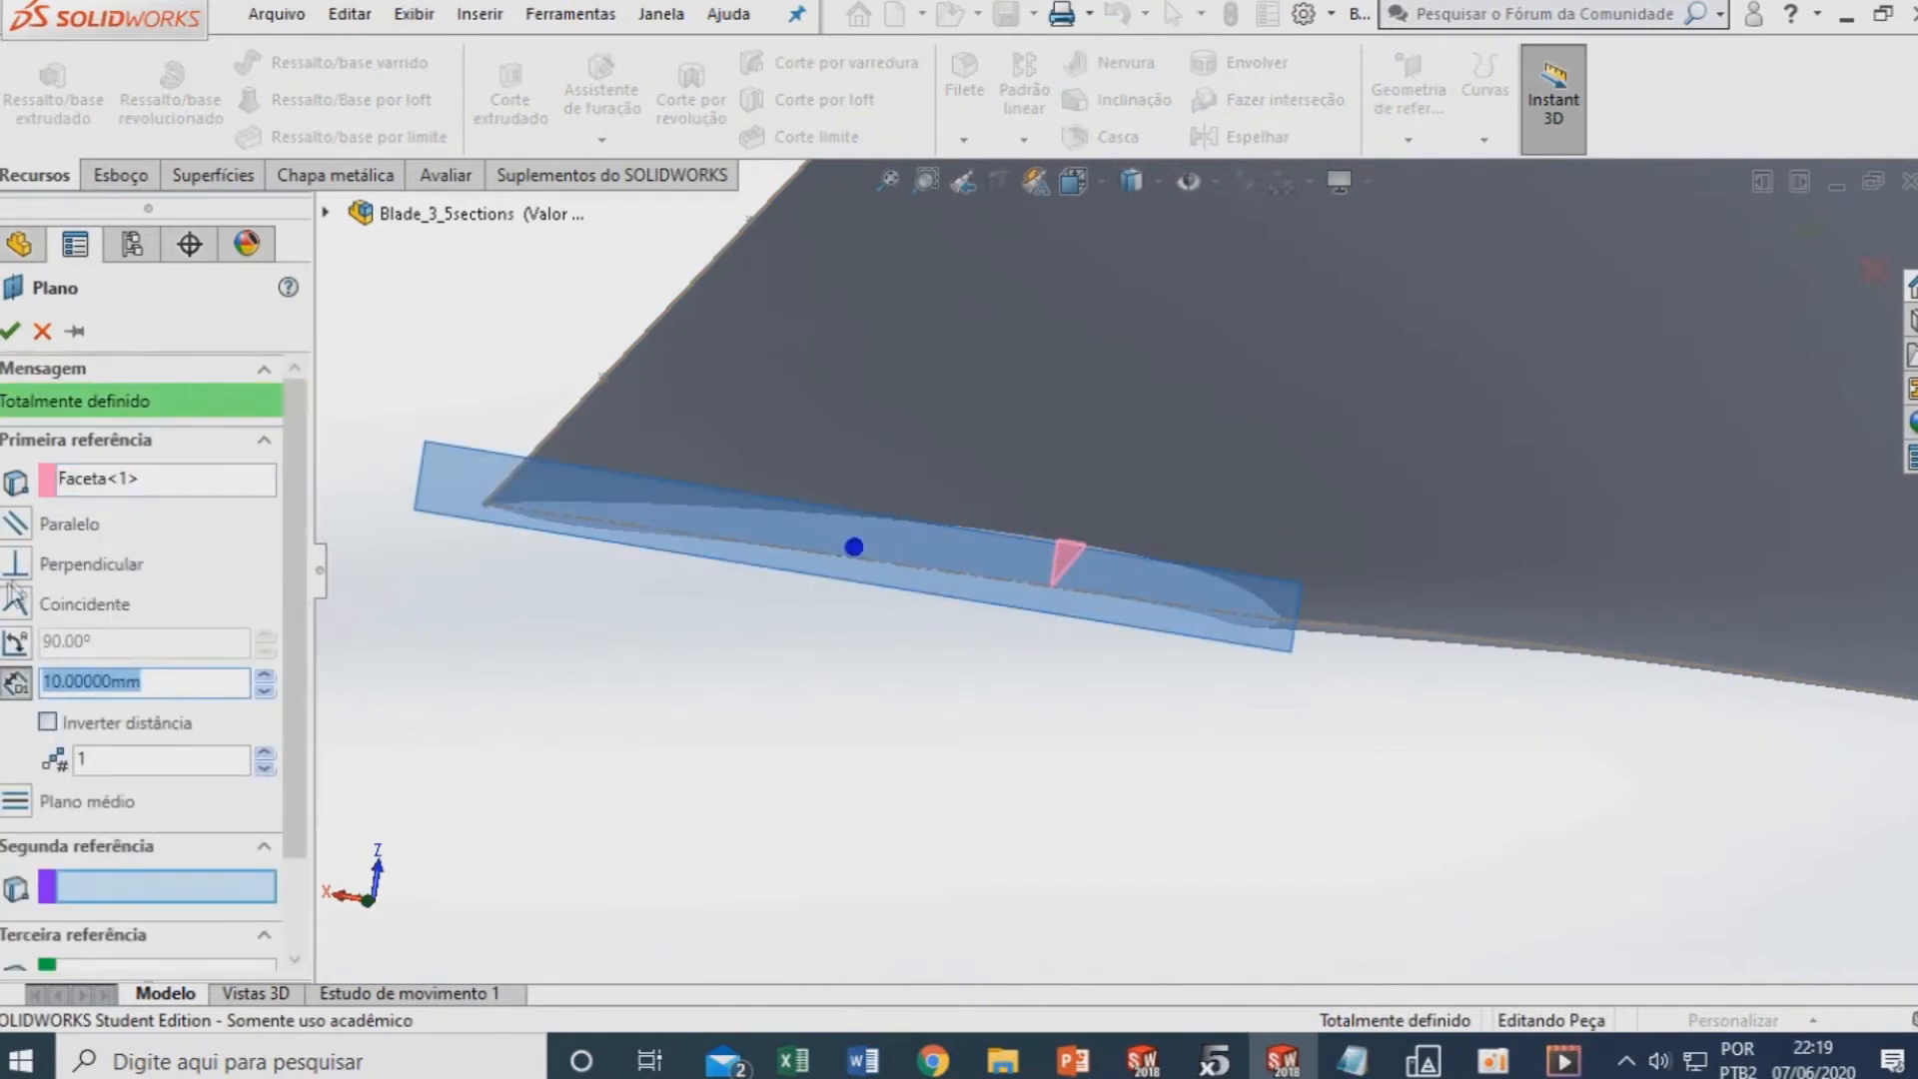
left_click(16, 604)
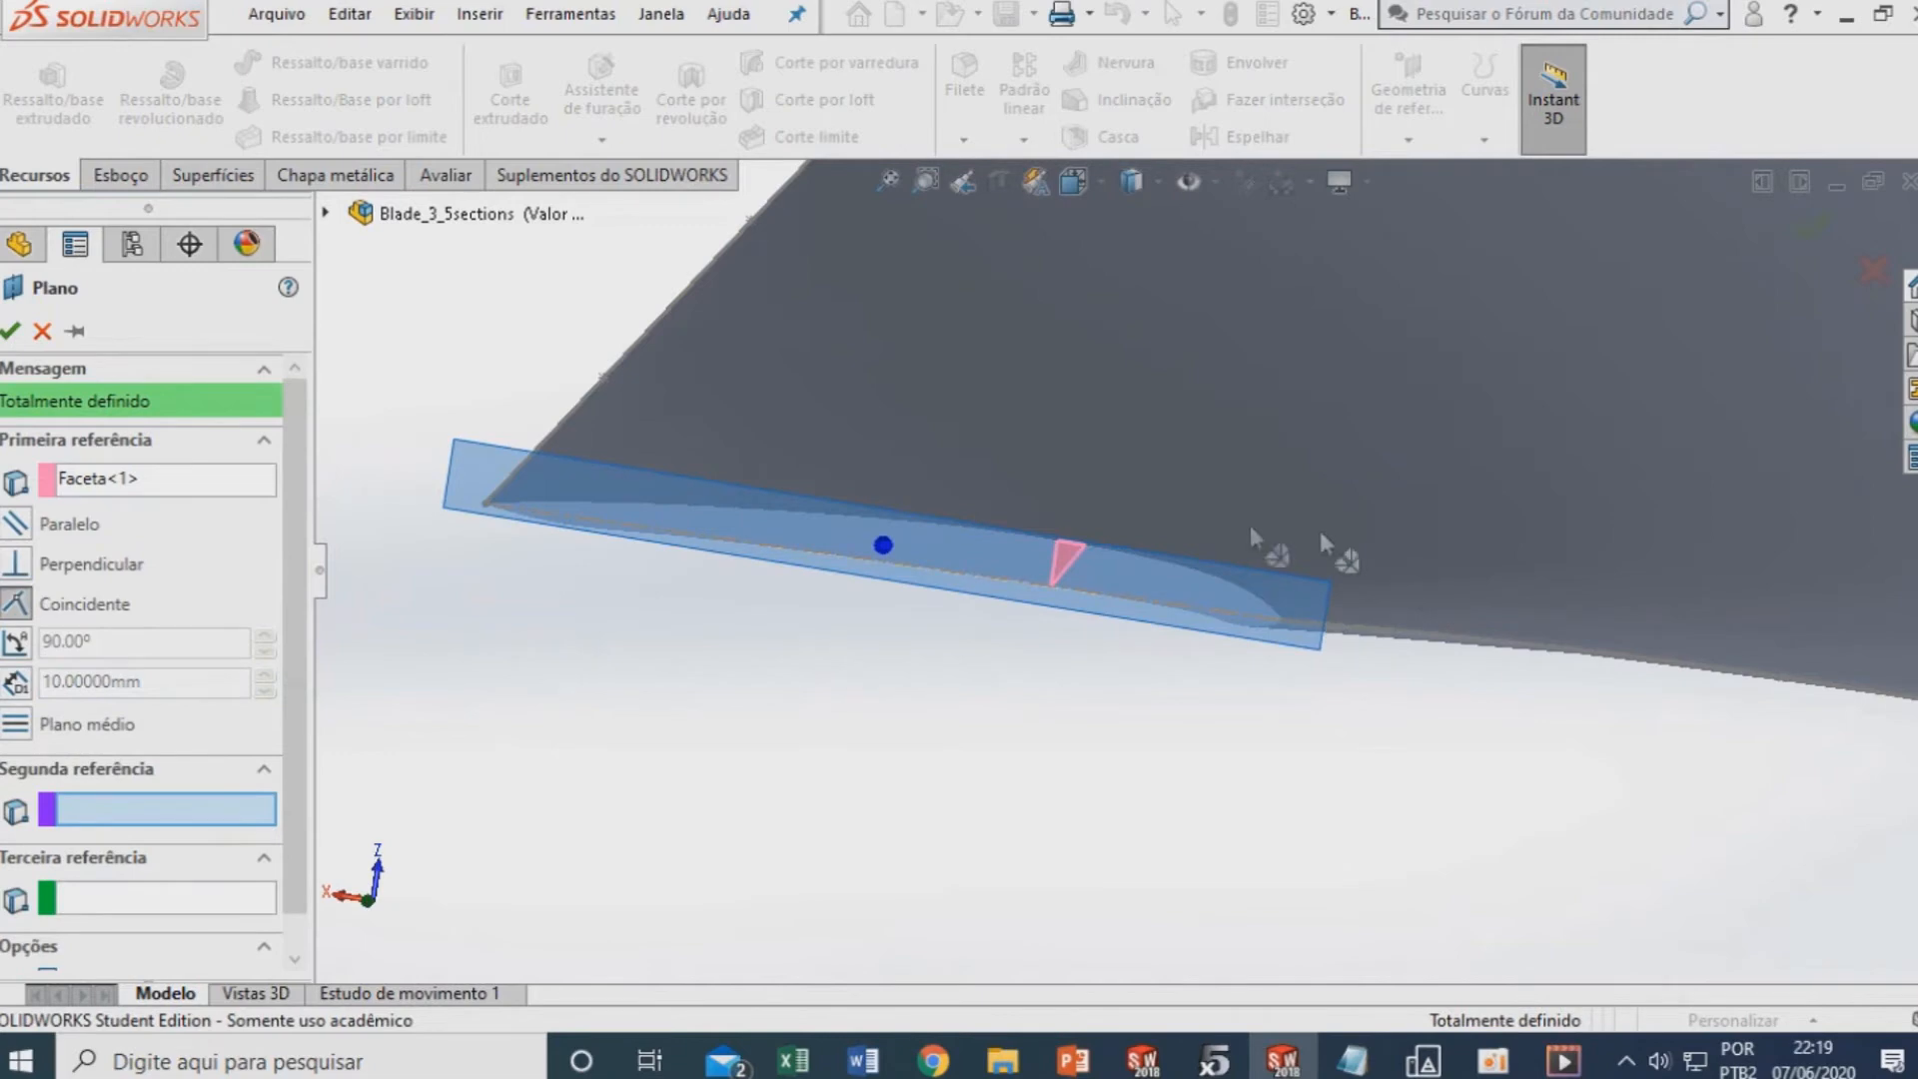
Create the reference plane coincident with the blade-tip facet and start a sketch on it
left_click(10, 332)
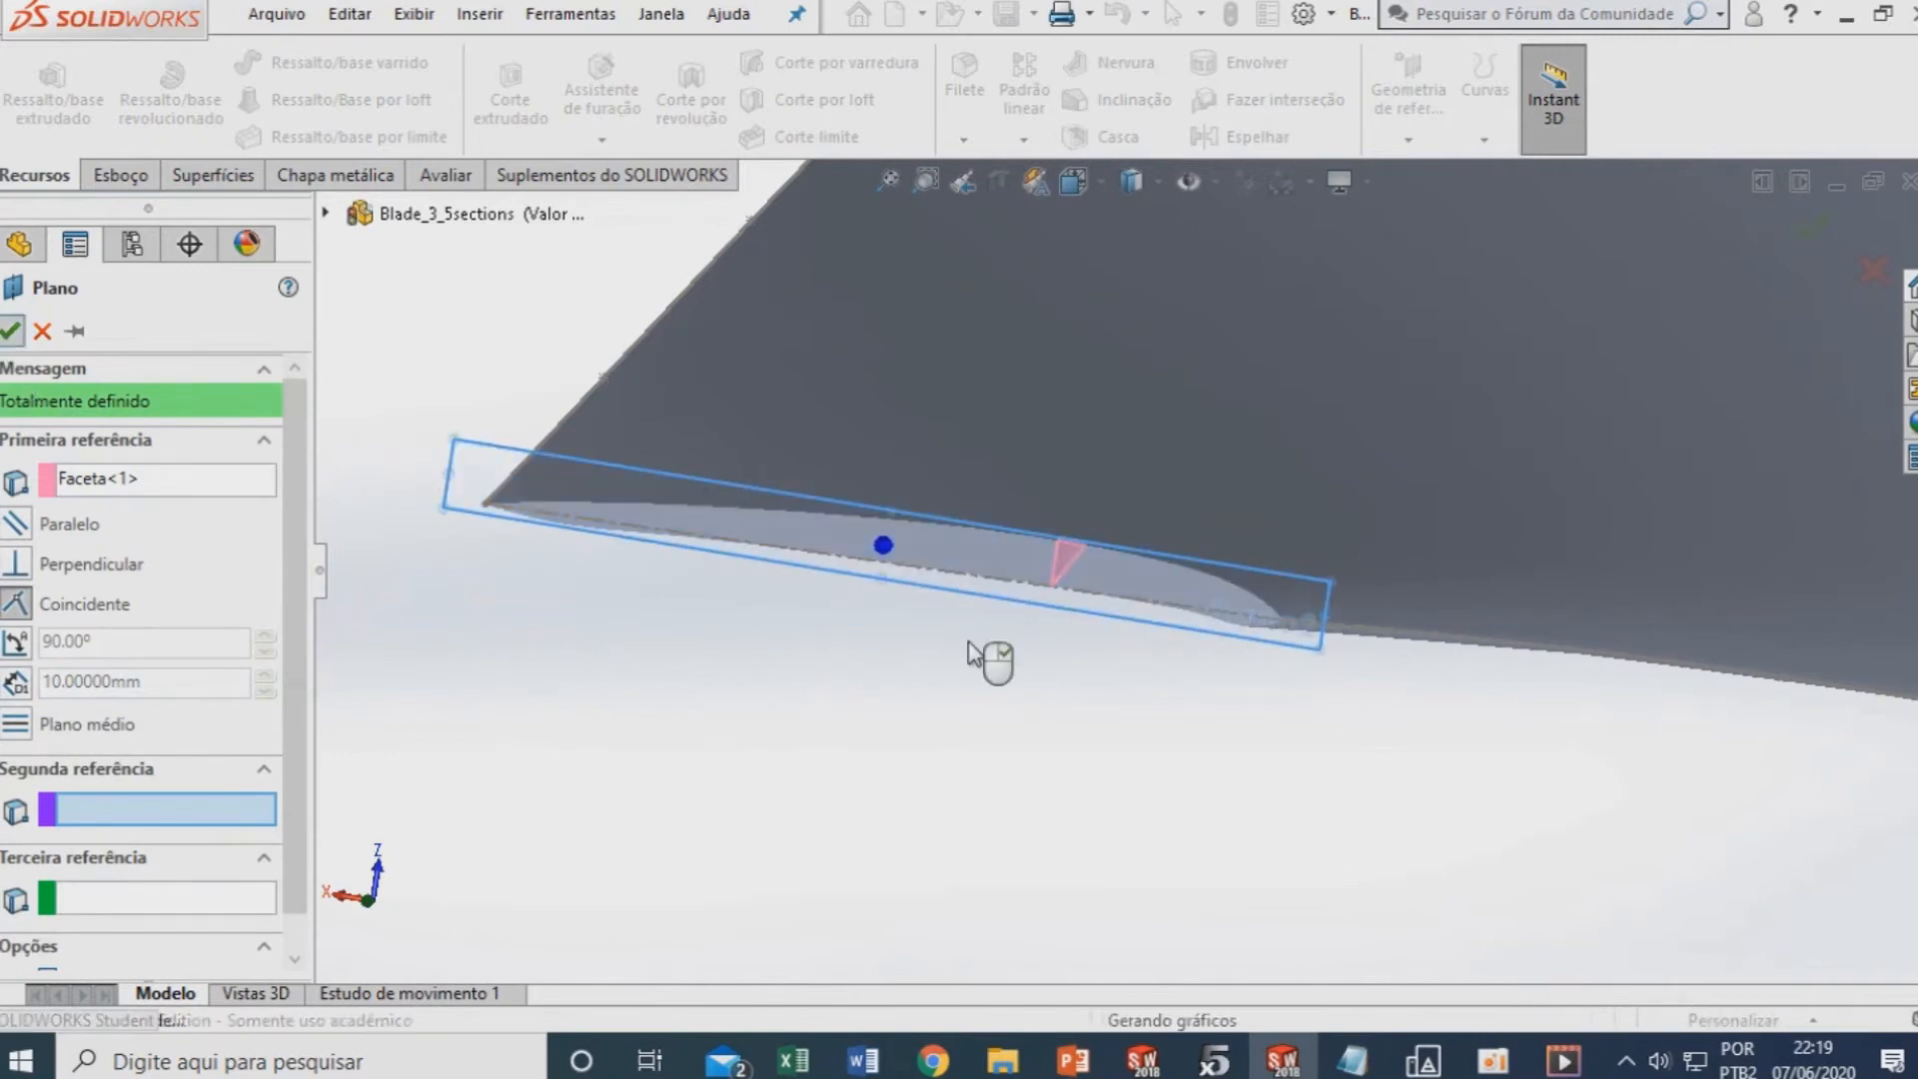
middle_click_drag(739, 696, 942, 624)
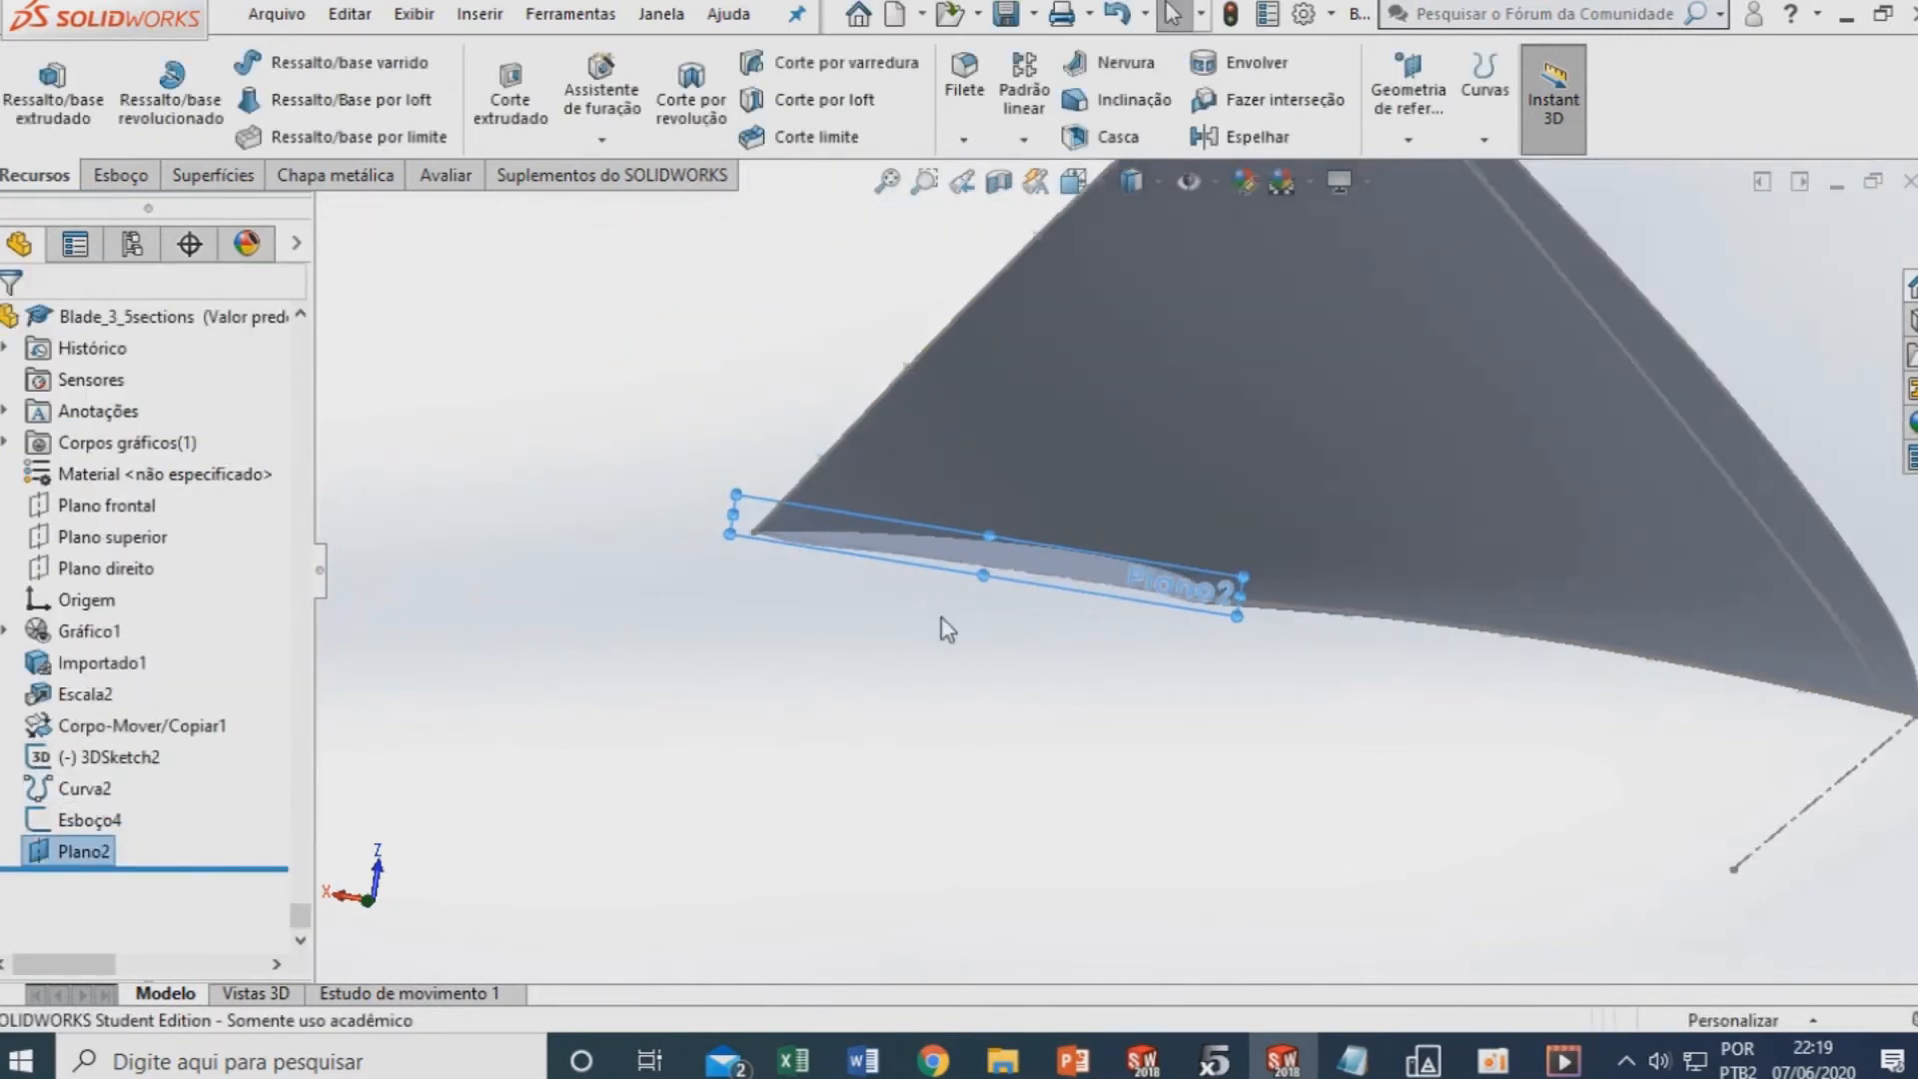
right_click(80, 857)
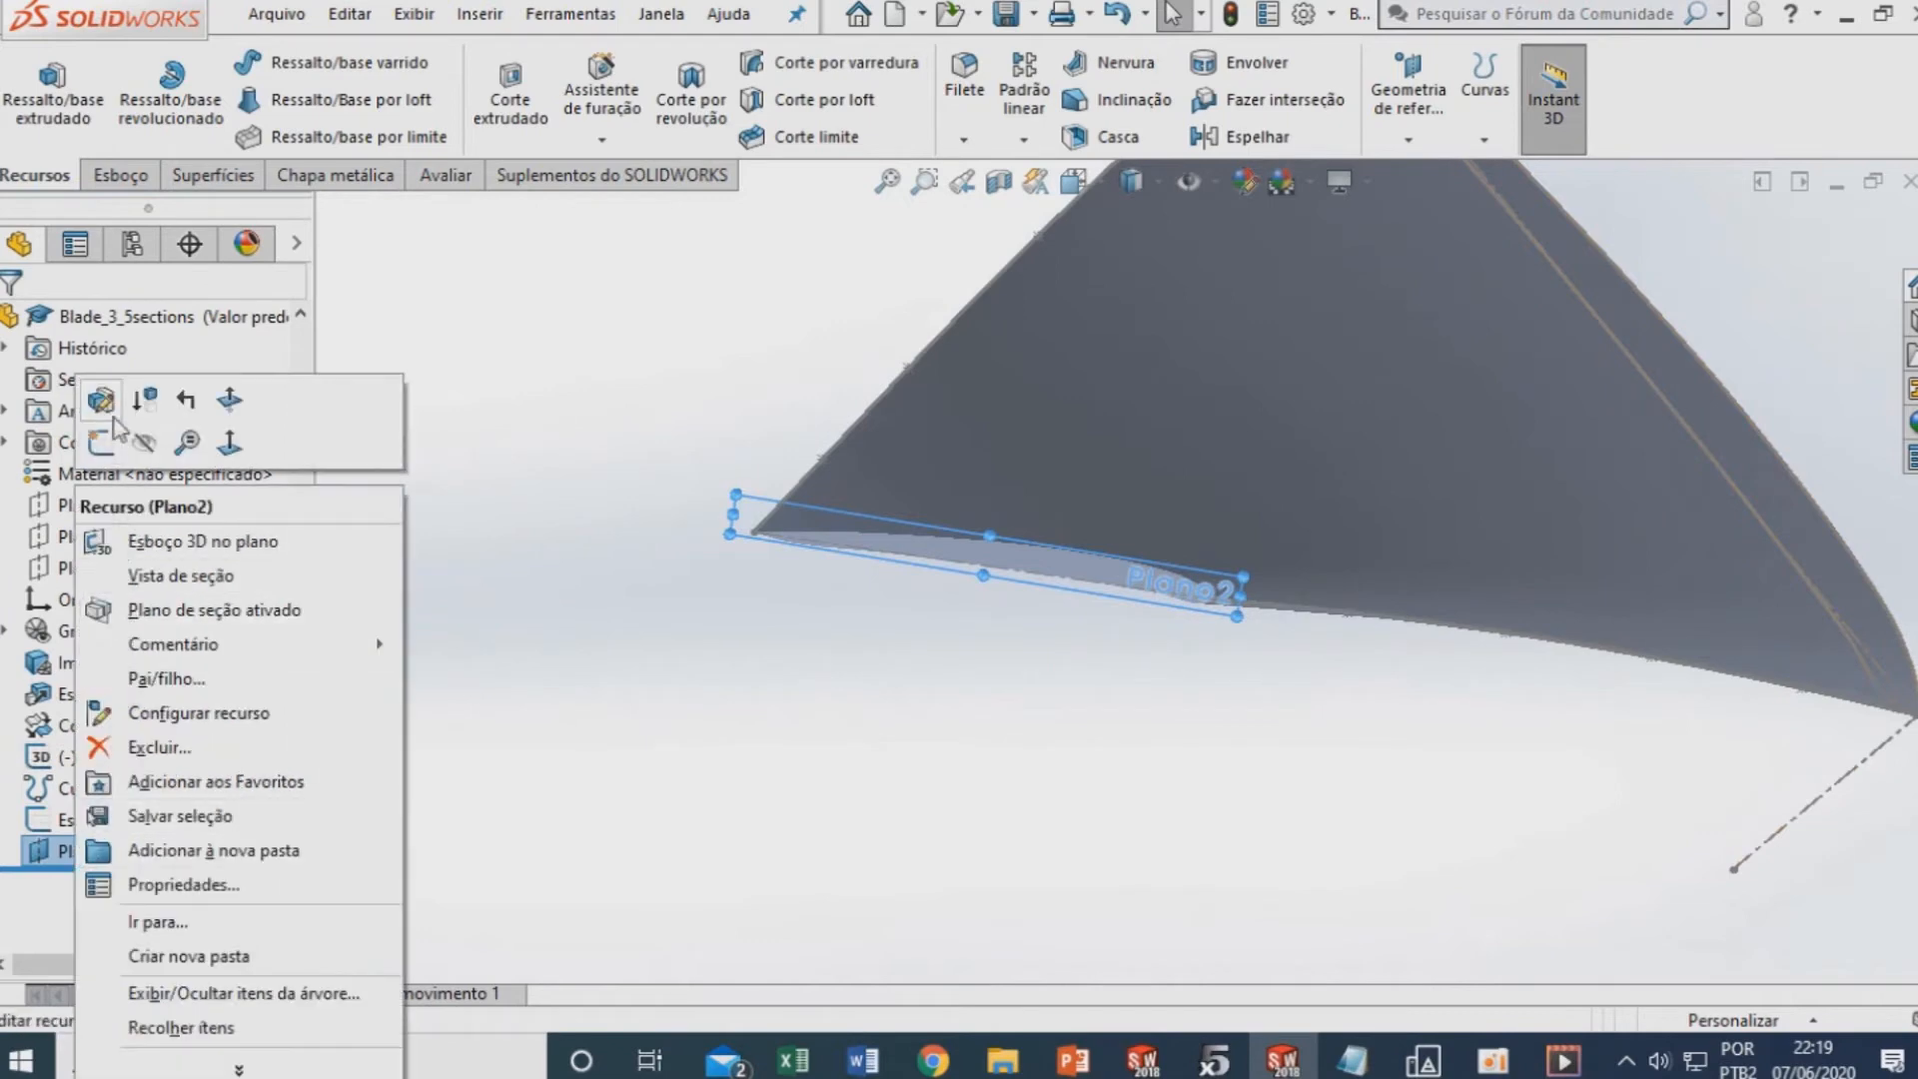
left_click(99, 443)
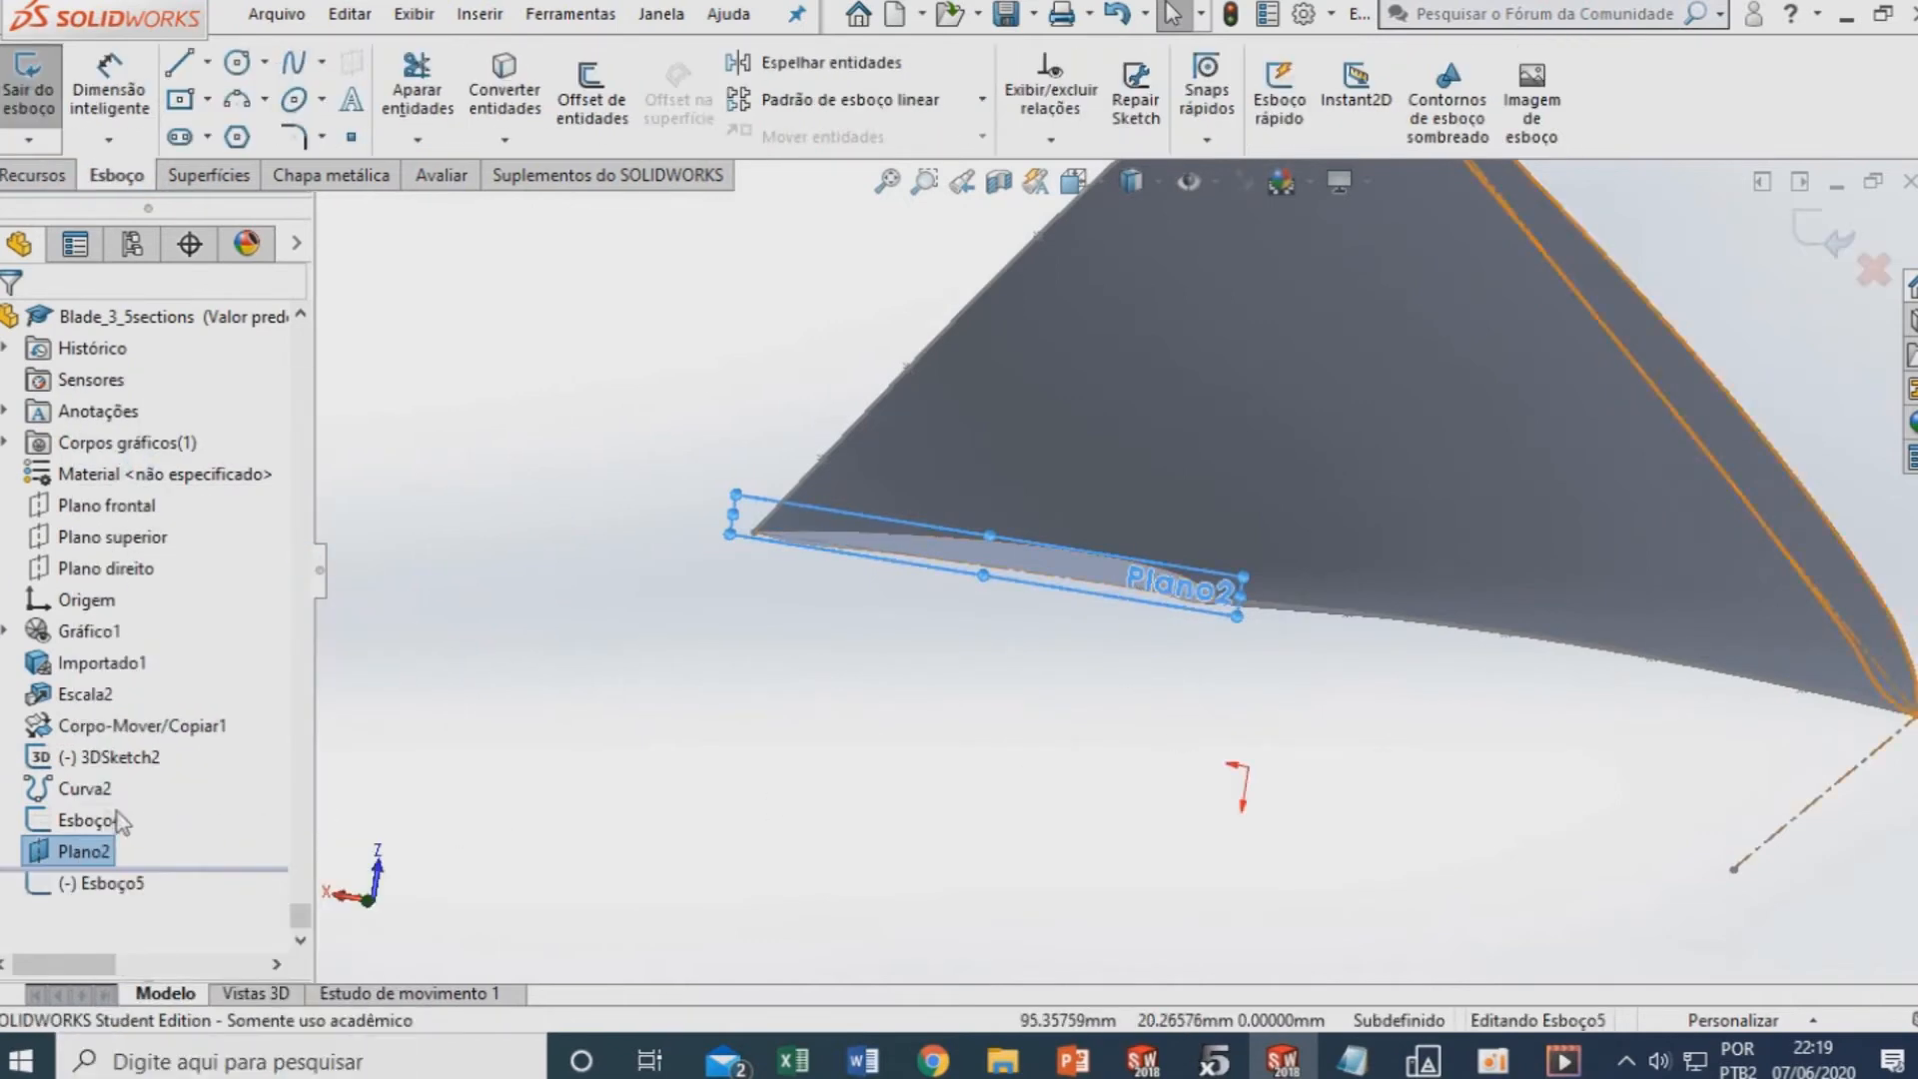
Convert Curva2 into a sketch entity on the blade-tip plane
left_click(505, 97)
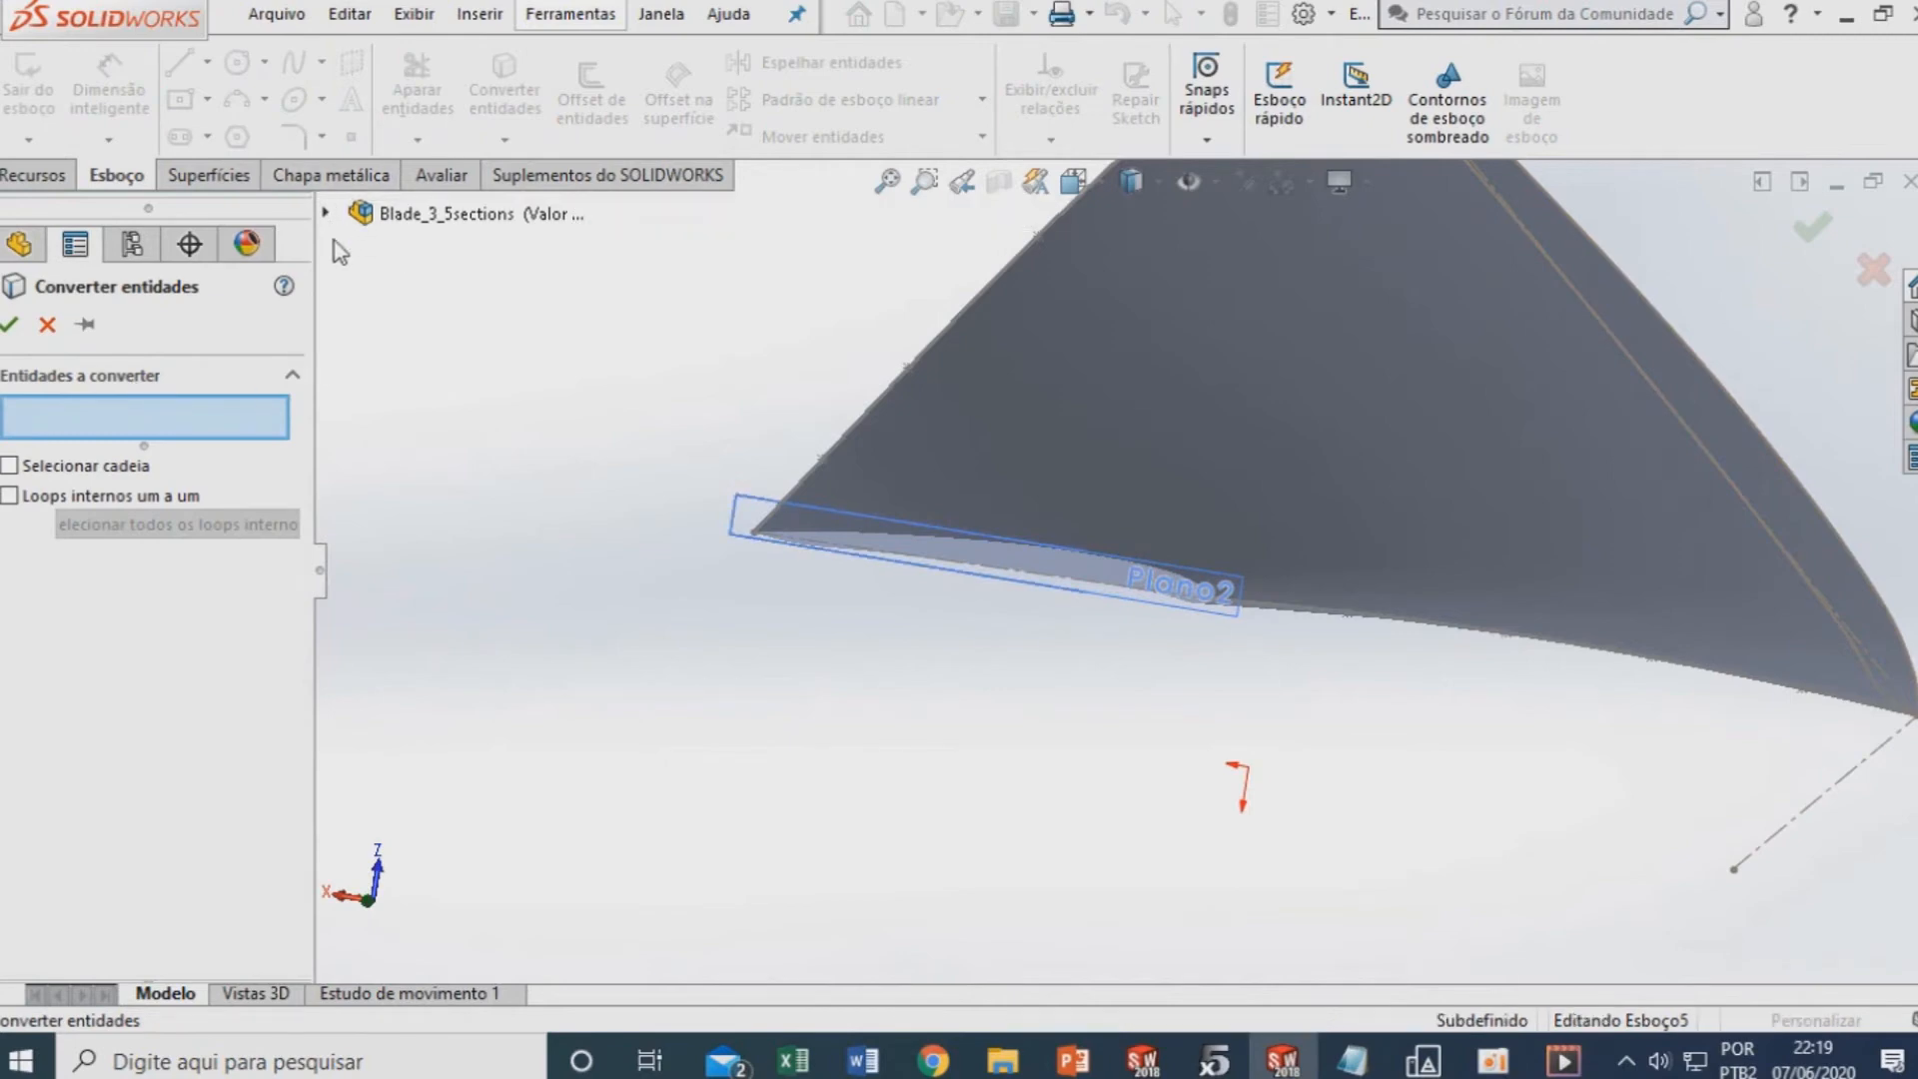
left_click(325, 213)
left_click(421, 684)
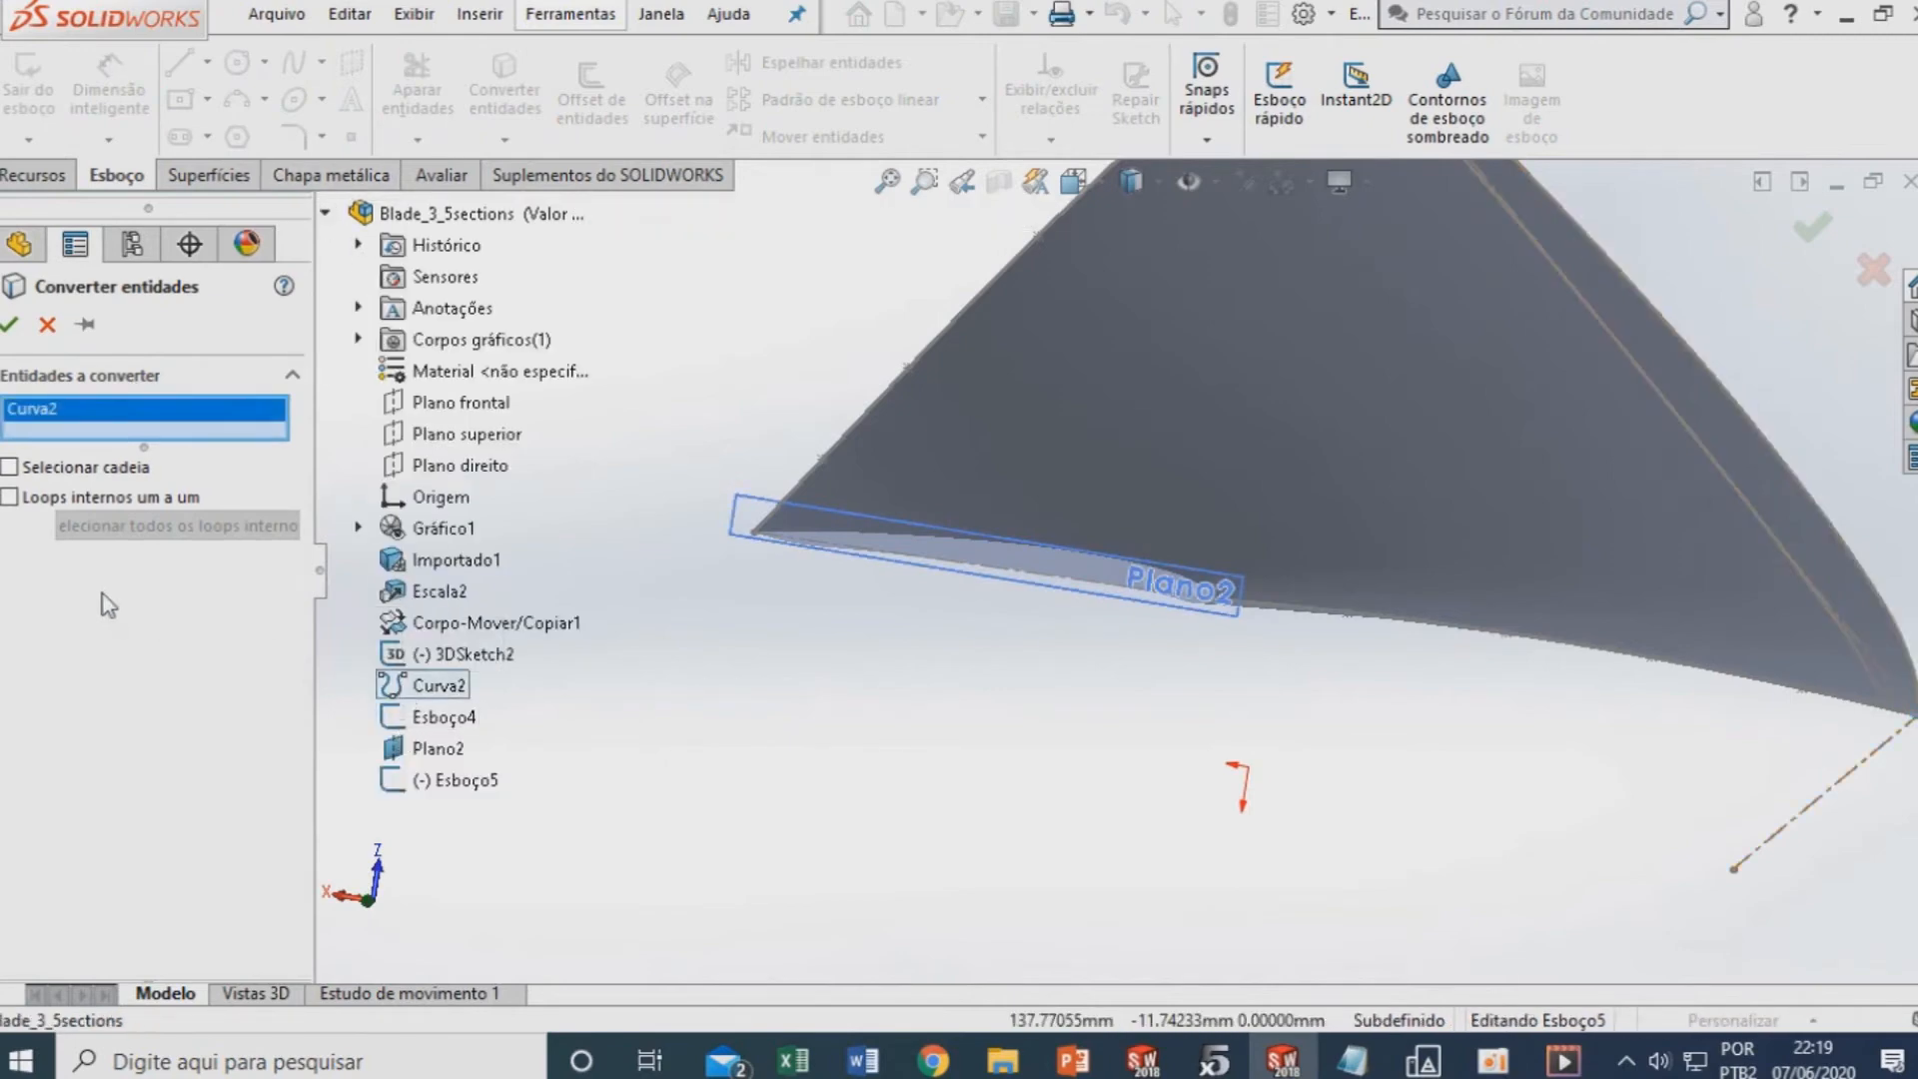
left_click(15, 325)
mouse_move(1165, 736)
middle_mouse_down()
mouse_move(1105, 749)
mouse_move(1171, 751)
middle_mouse_up()
scroll(949, 835, "down", 8)
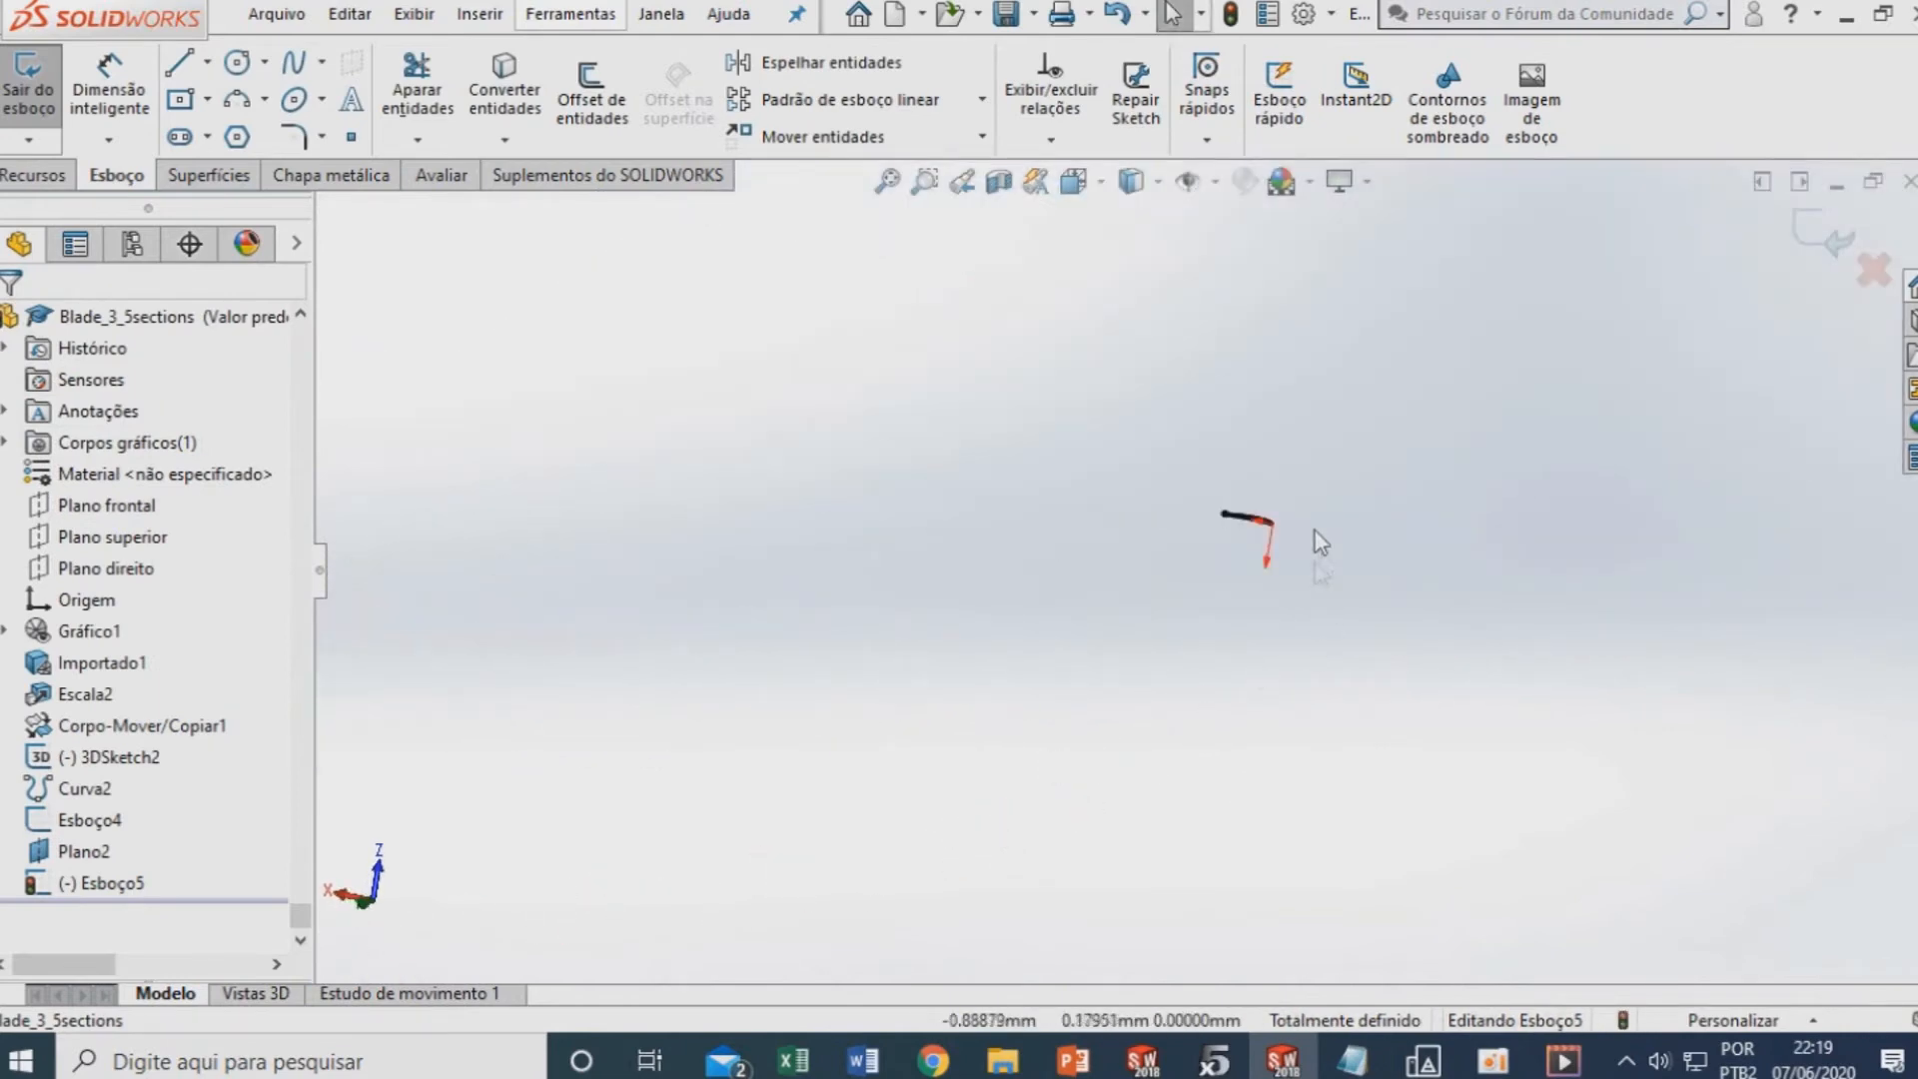
Scale the converted airfoil spline by a factor of 50 about its leading-edge point at the sketch origin
left_click_drag(1476, 483, 844, 780)
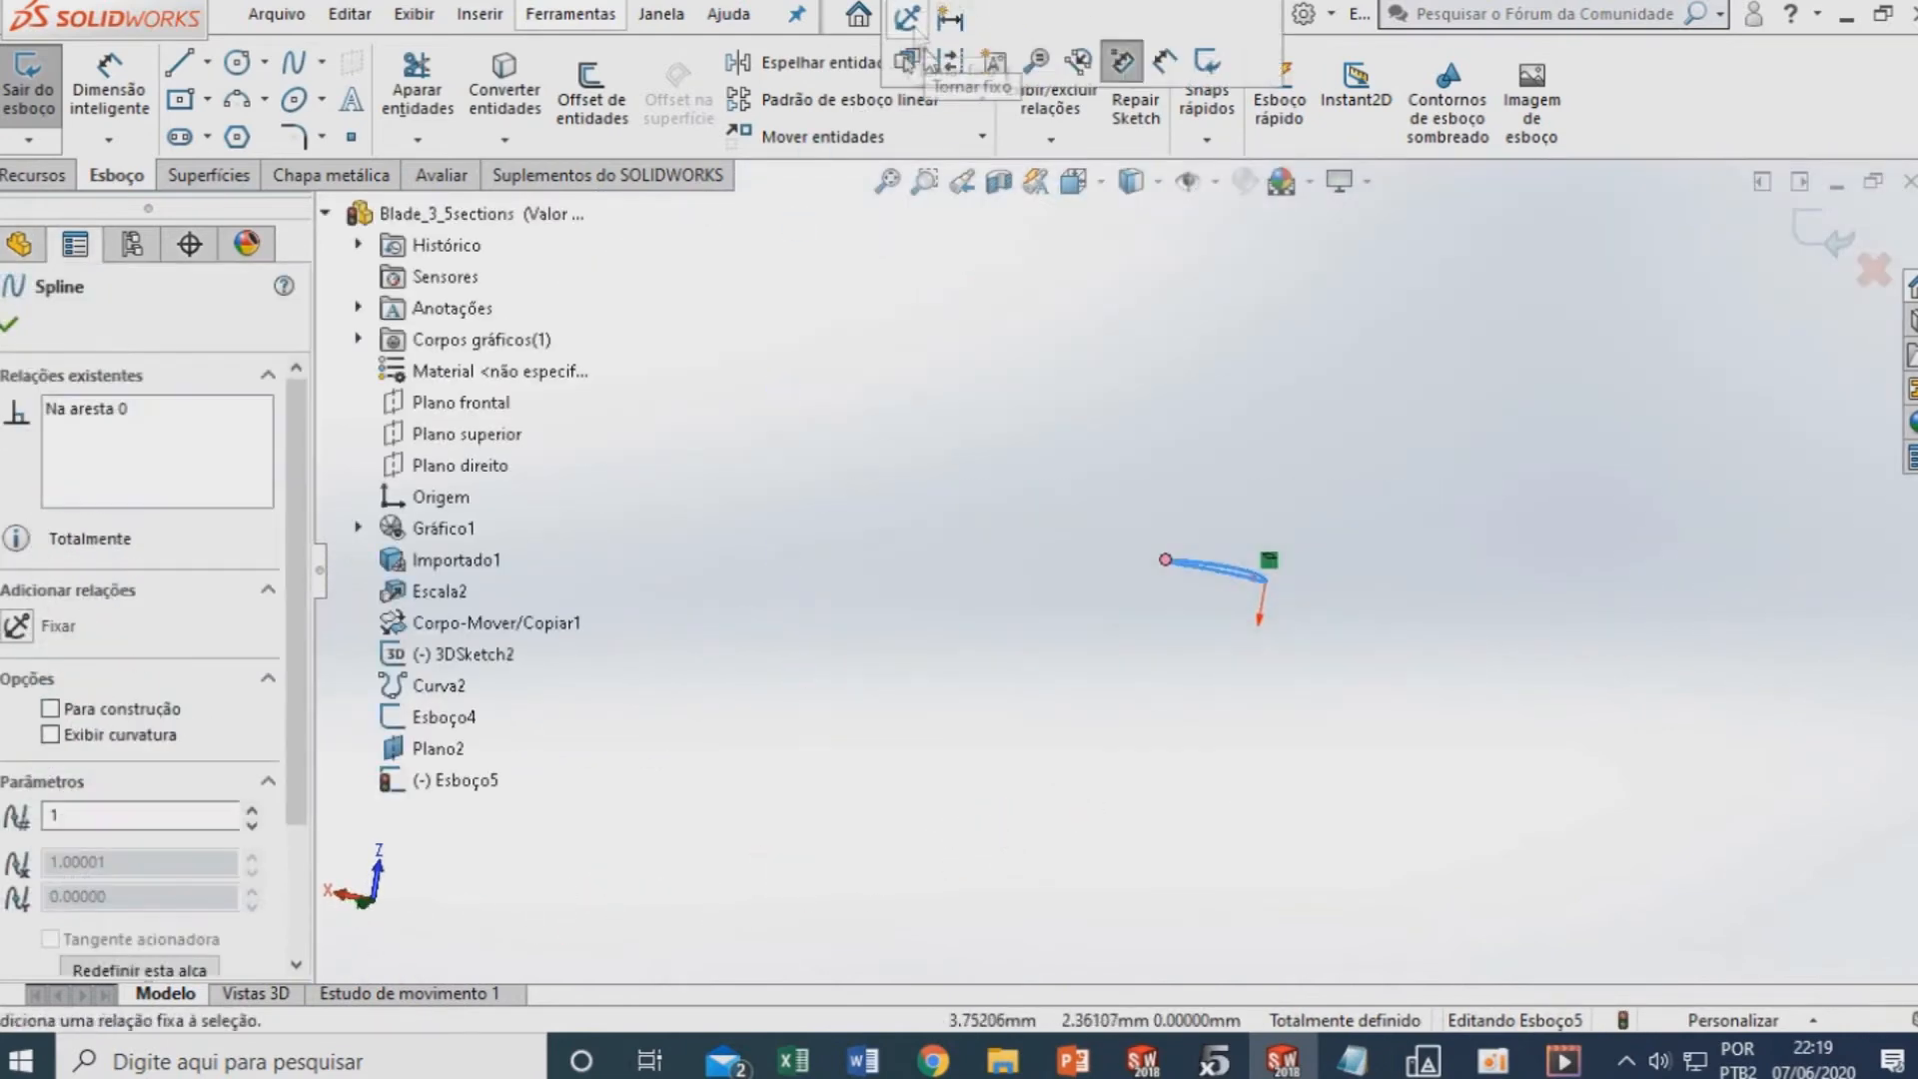
left_click(983, 137)
left_click(799, 276)
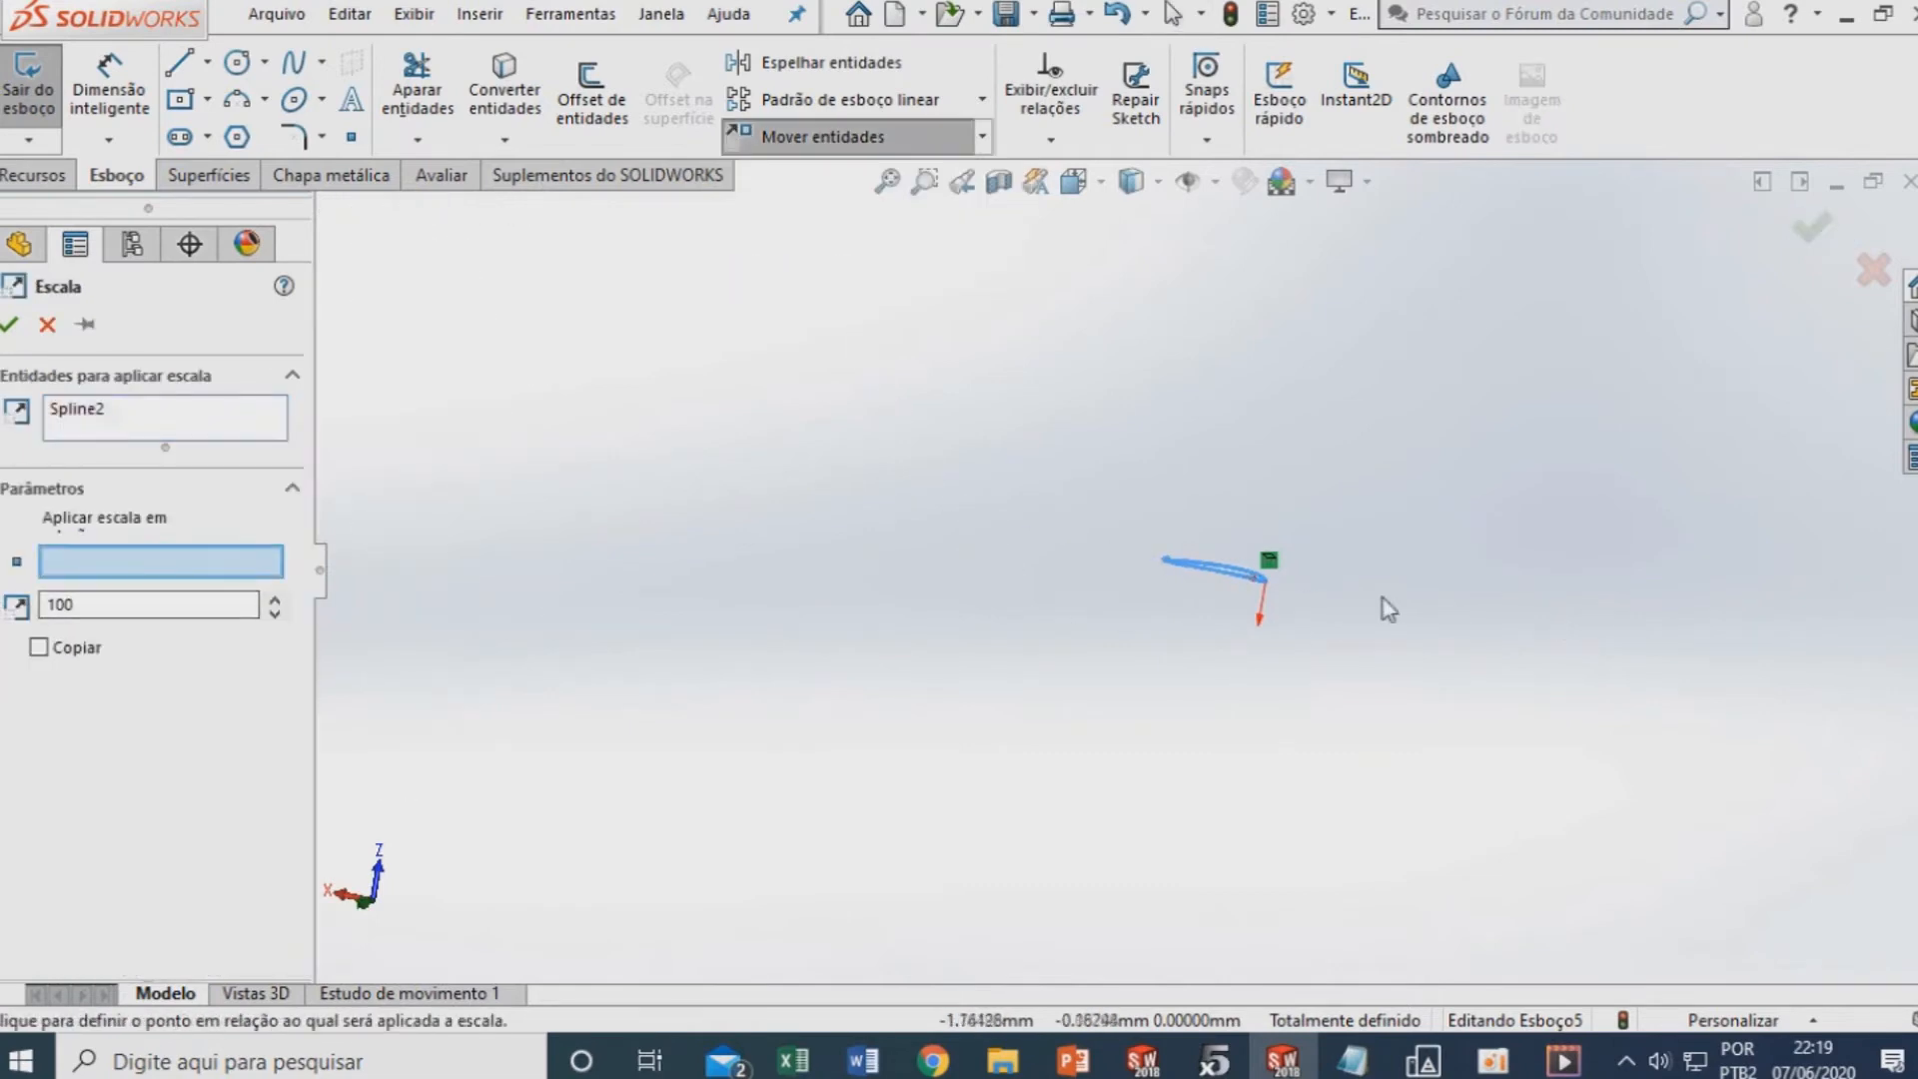
scroll(1299, 608, "down", 5)
left_click(1156, 477)
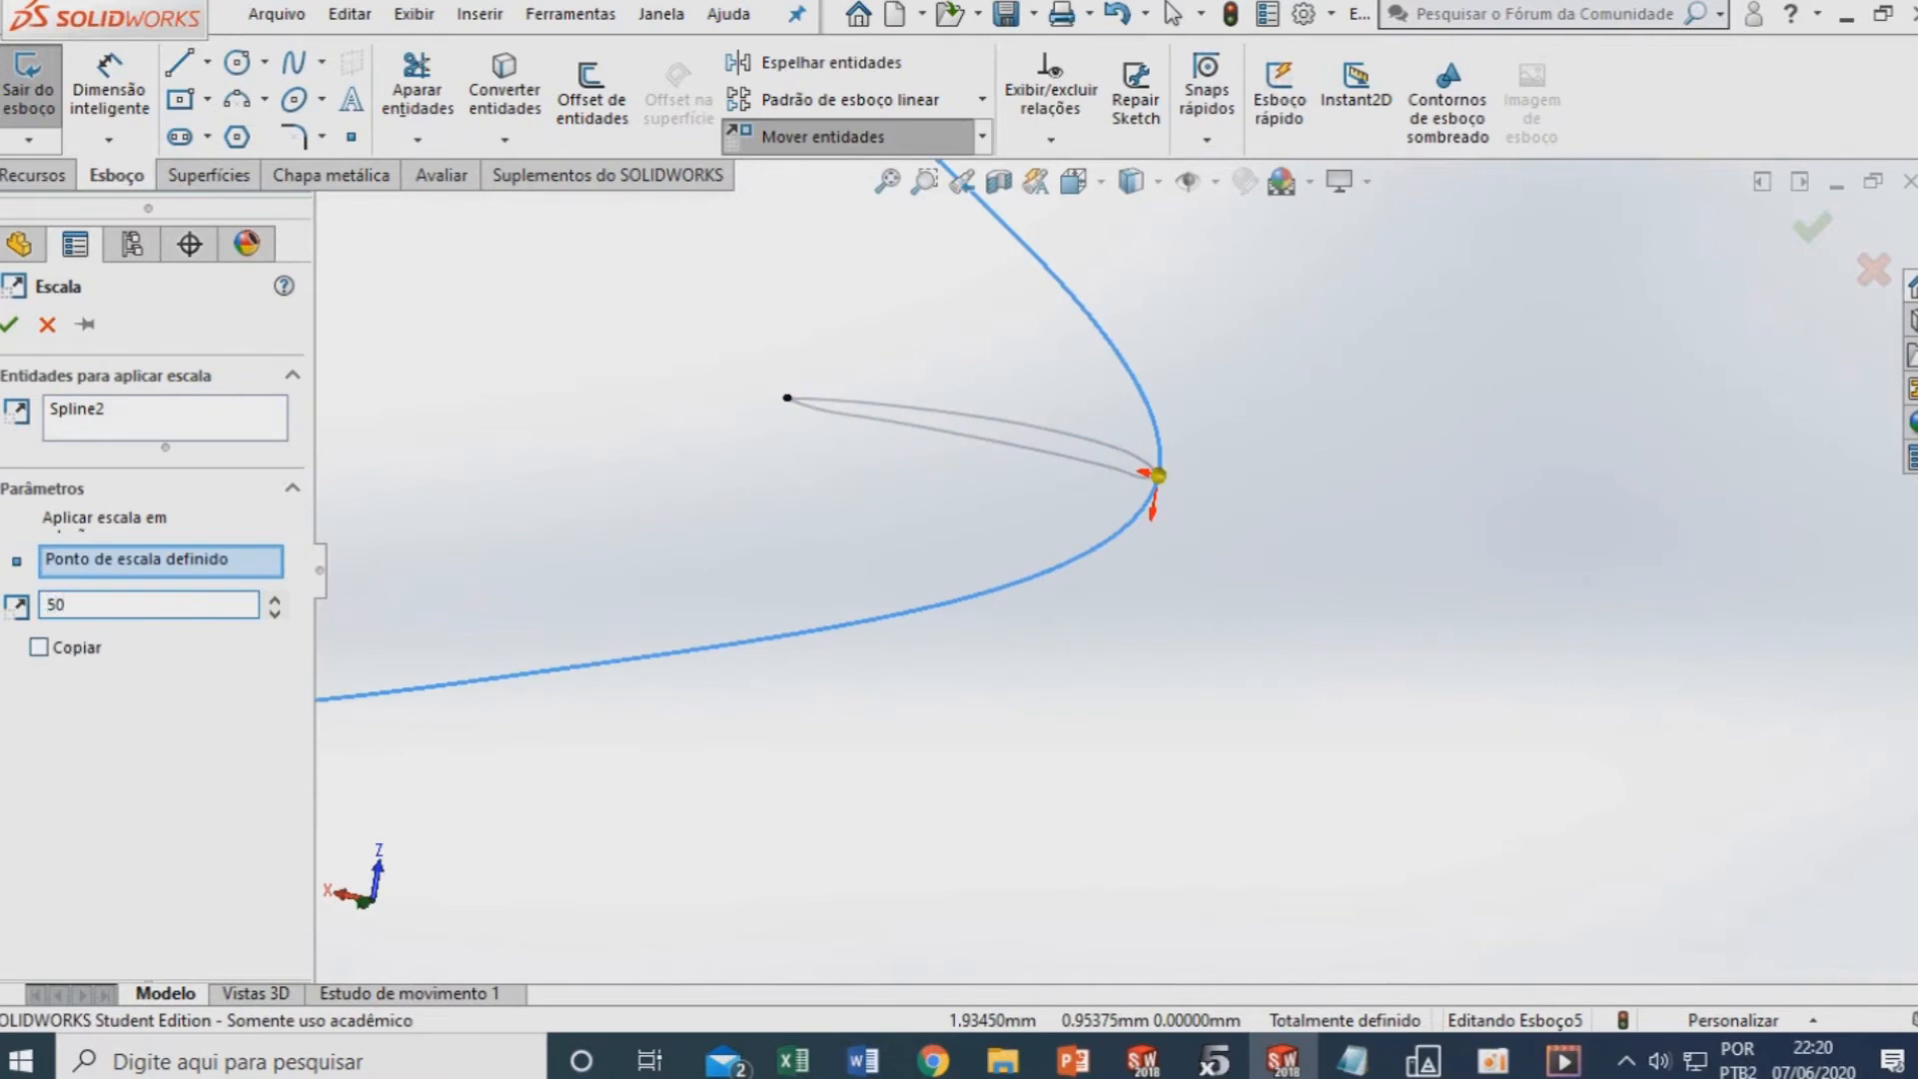
left_click(10, 324)
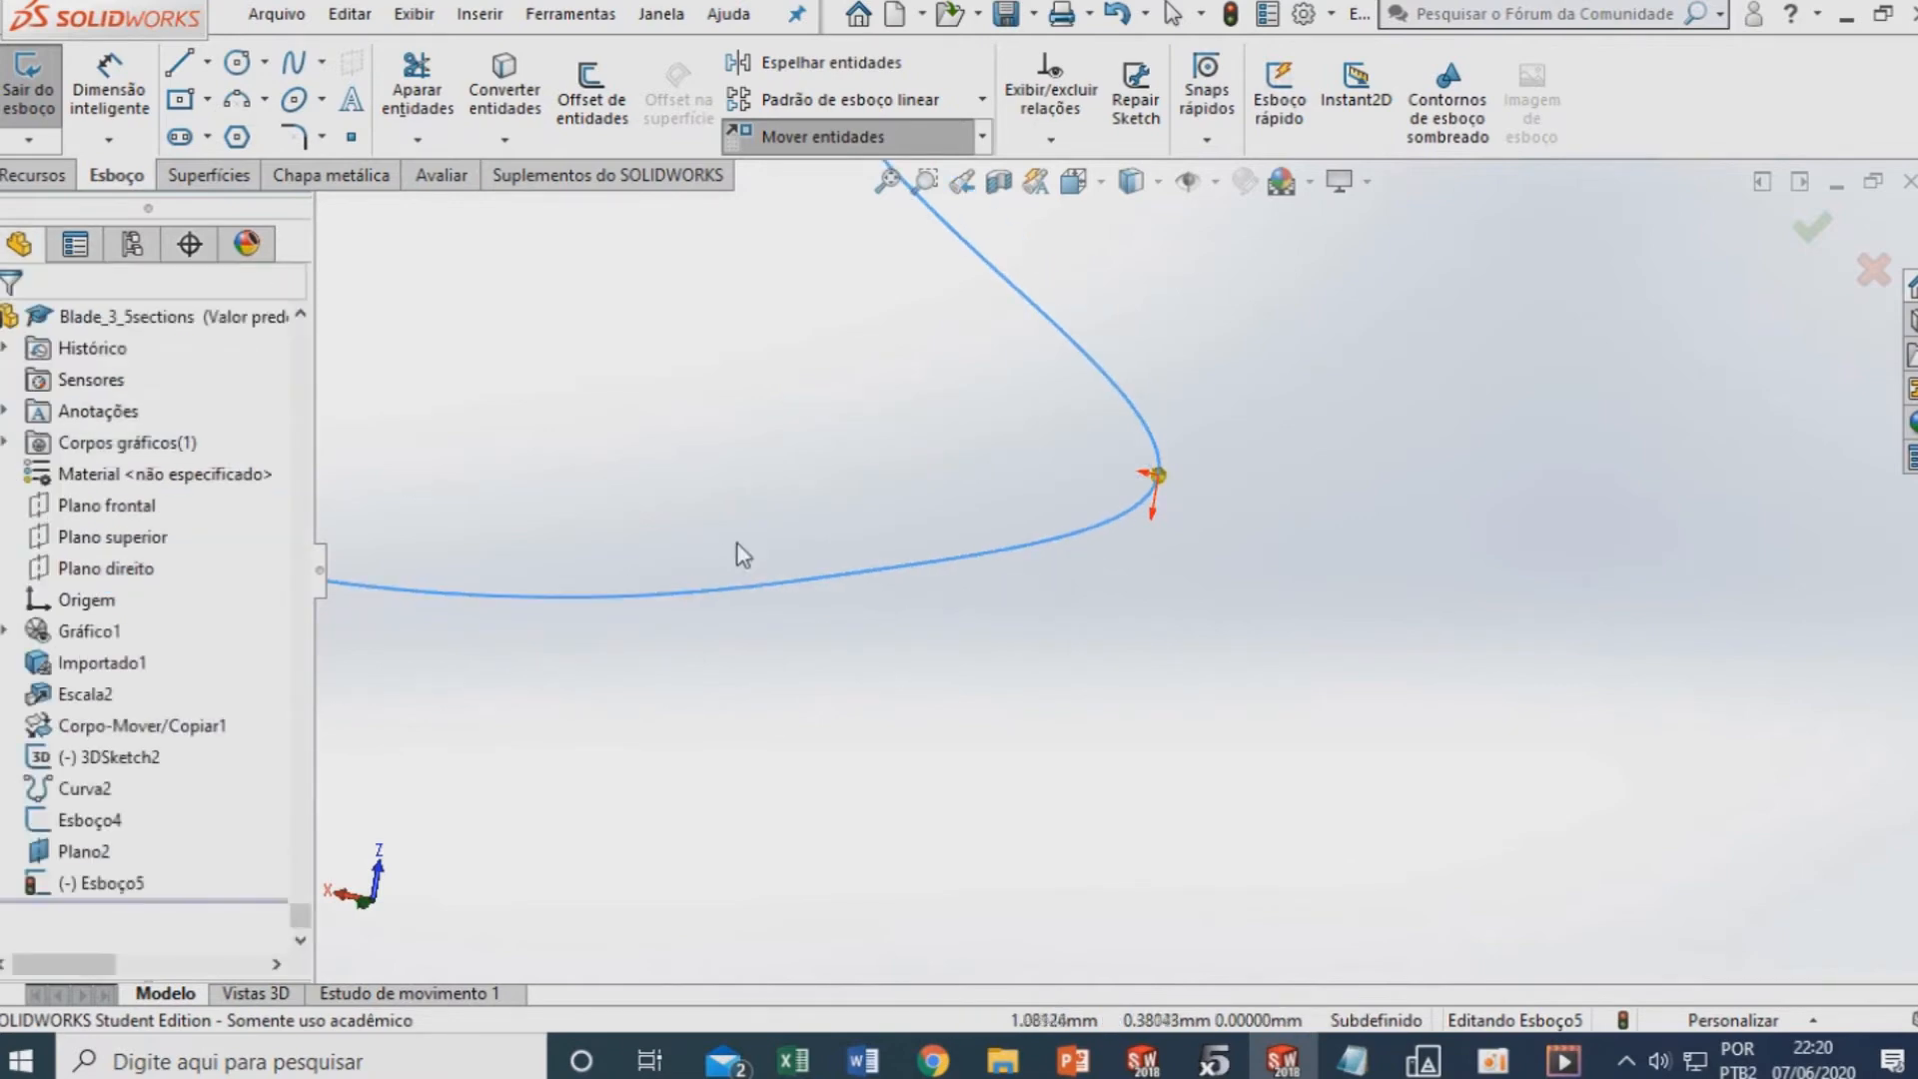
Sketch a short, steeply inclined centerline just ahead of the airfoil's leading edge
scroll(768, 571, "up", 3)
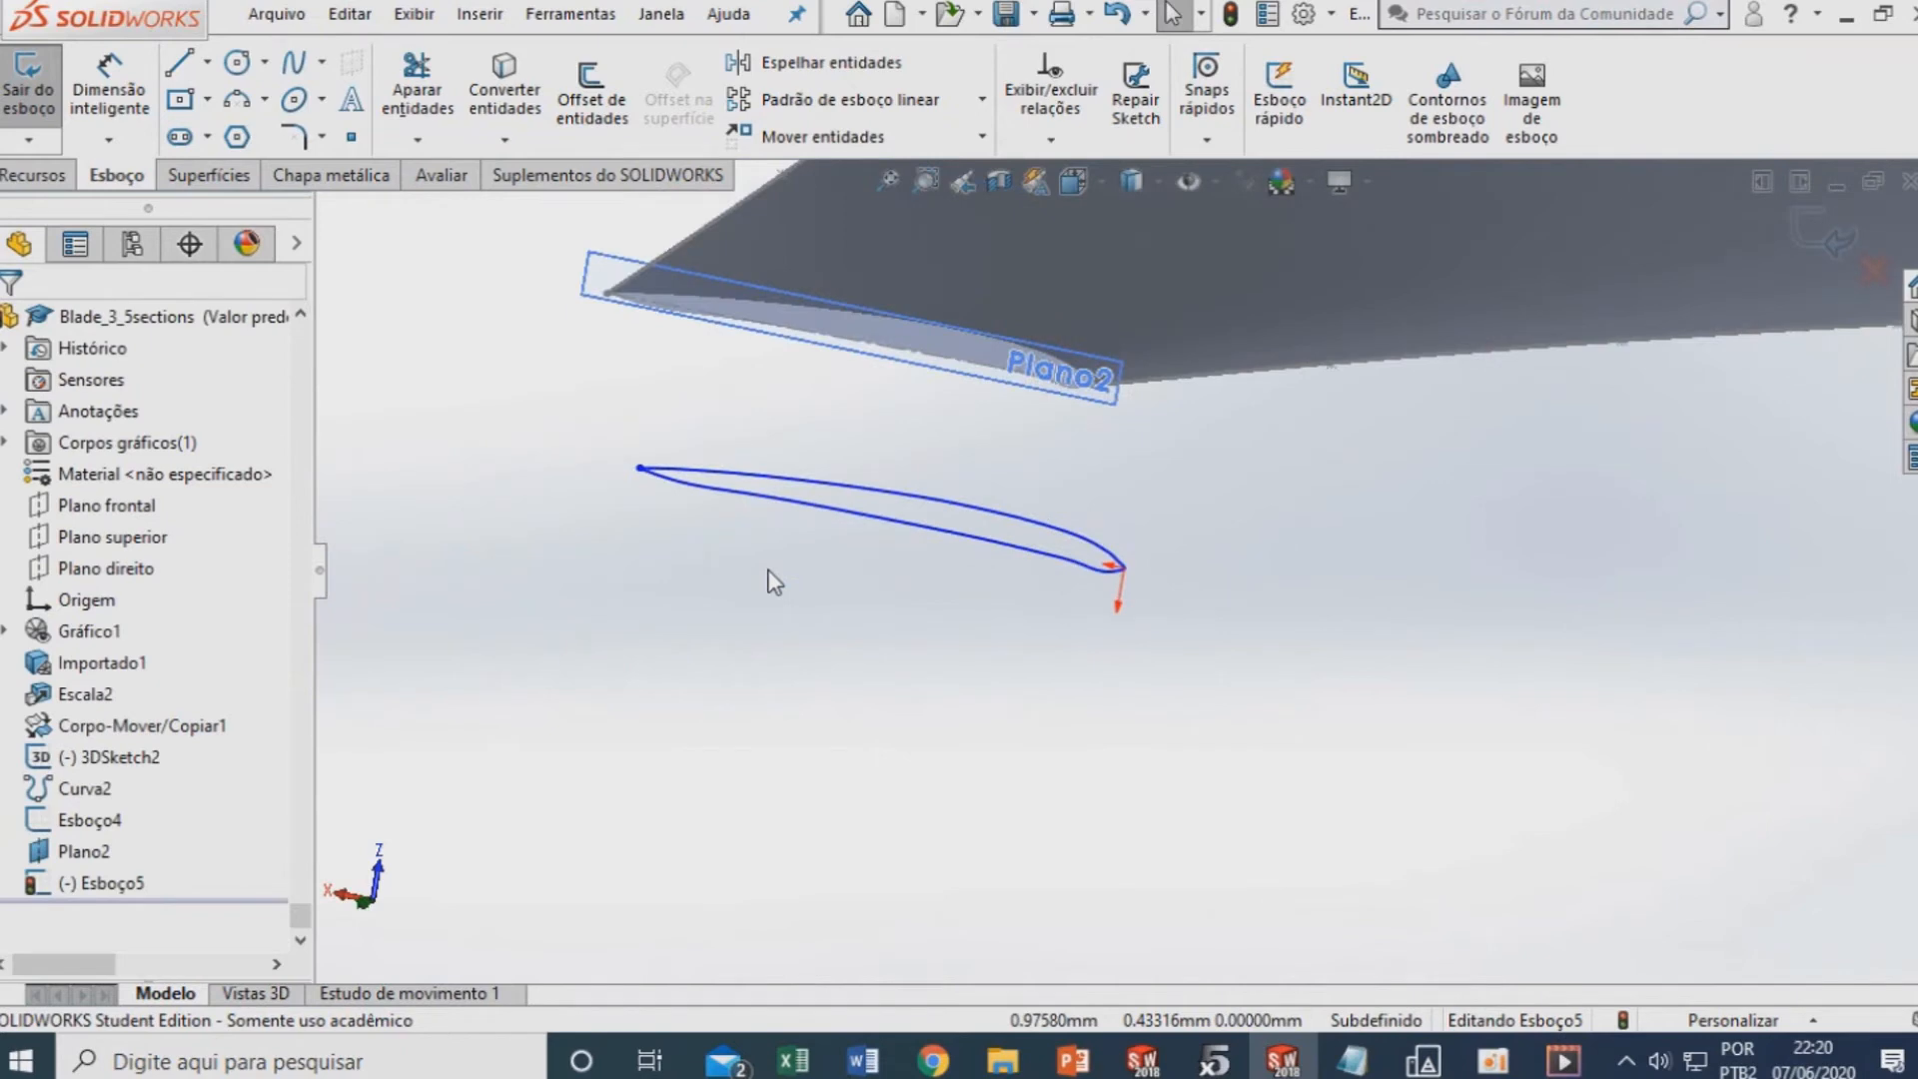
scroll(666, 315, "down", 1)
left_click(207, 62)
left_click(255, 86)
scroll(1239, 687, "down", 3)
scroll(1229, 667, "down", 3)
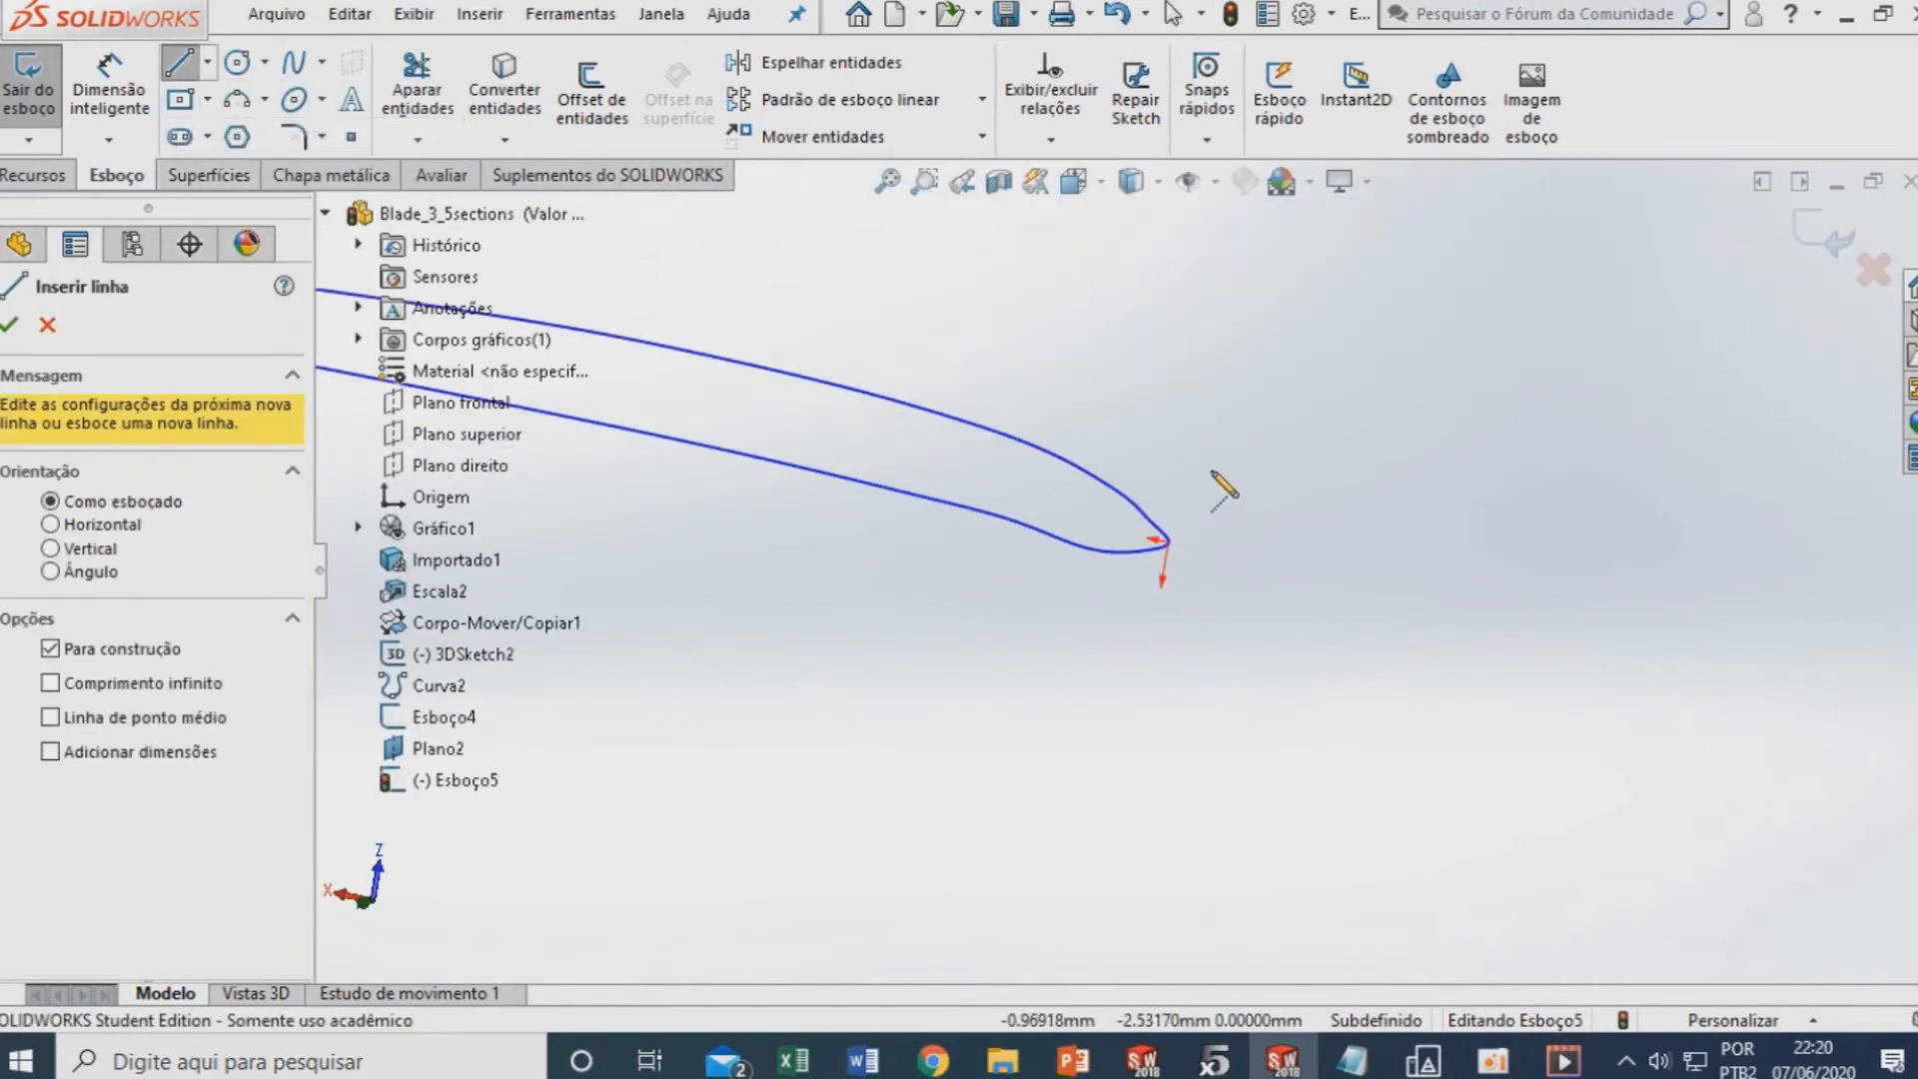
left_click(1210, 469)
left_click(1161, 649)
scroll(1177, 584, "down", 4)
key("Escape")
key("Escape")
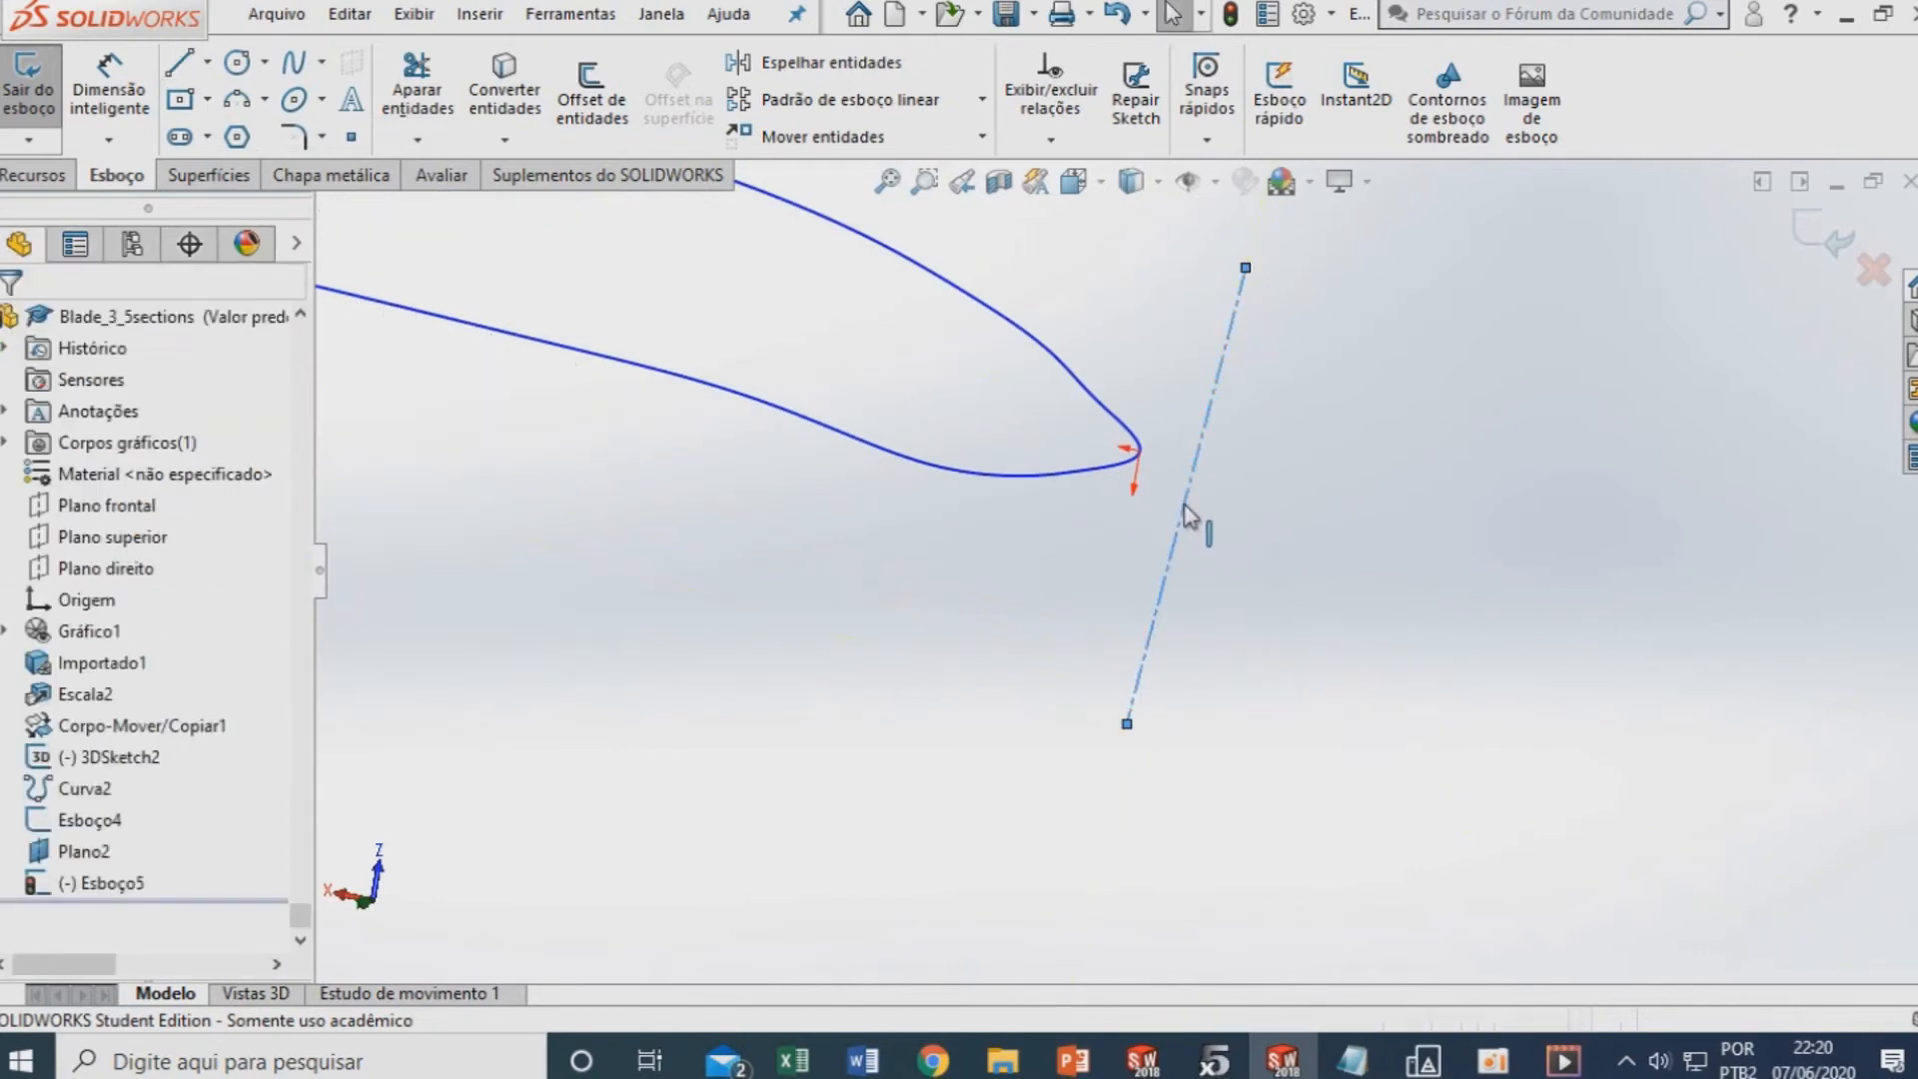
Make the centerline tangent to the airfoil spline
left_click(1182, 514)
left_click(1139, 458)
left_click(20, 818)
left_click(686, 249)
Draw a chord centerline from the midpoint of the tangent centerline to the airfoil's trailing-edge endpoint
left_click(207, 62)
left_click(240, 124)
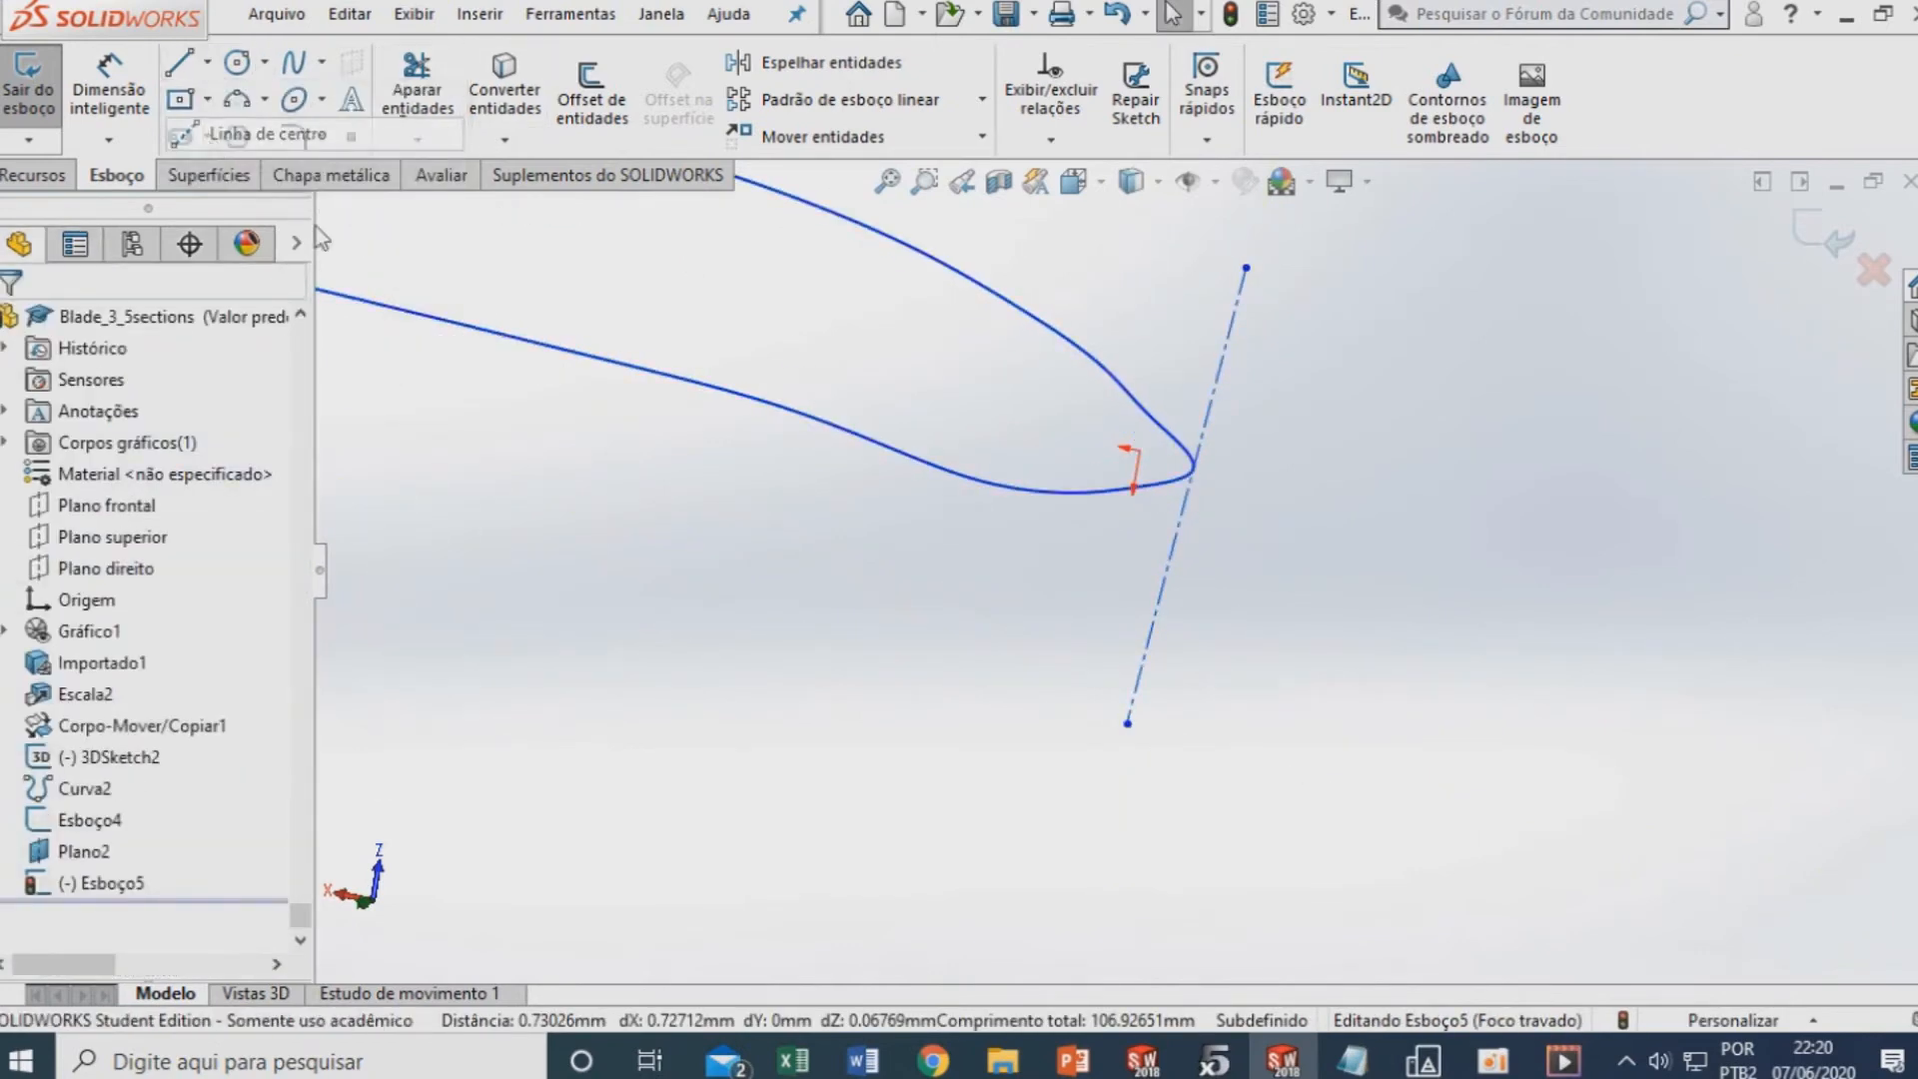
left_click(1186, 493)
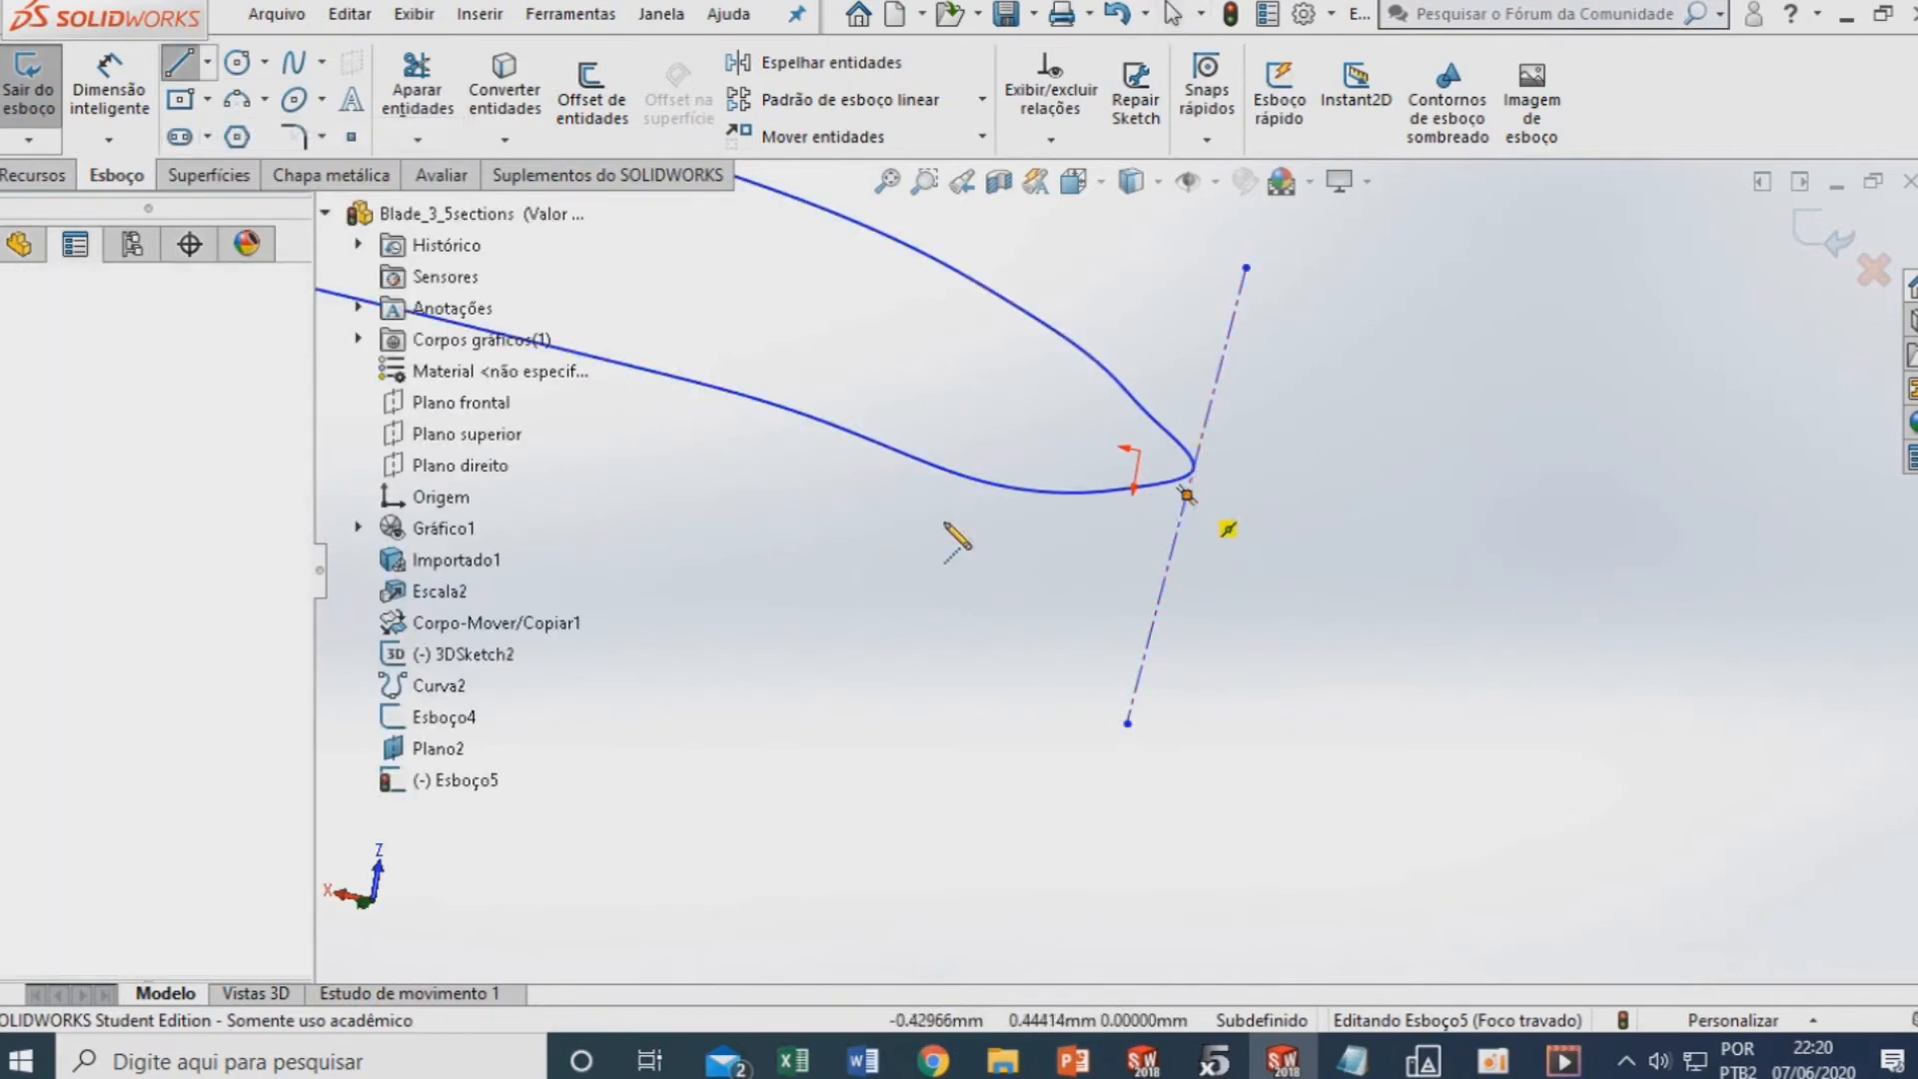
scroll(952, 526, "up", 8)
scroll(671, 488, "up", 3)
scroll(699, 487, "down", 5)
left_click(821, 499)
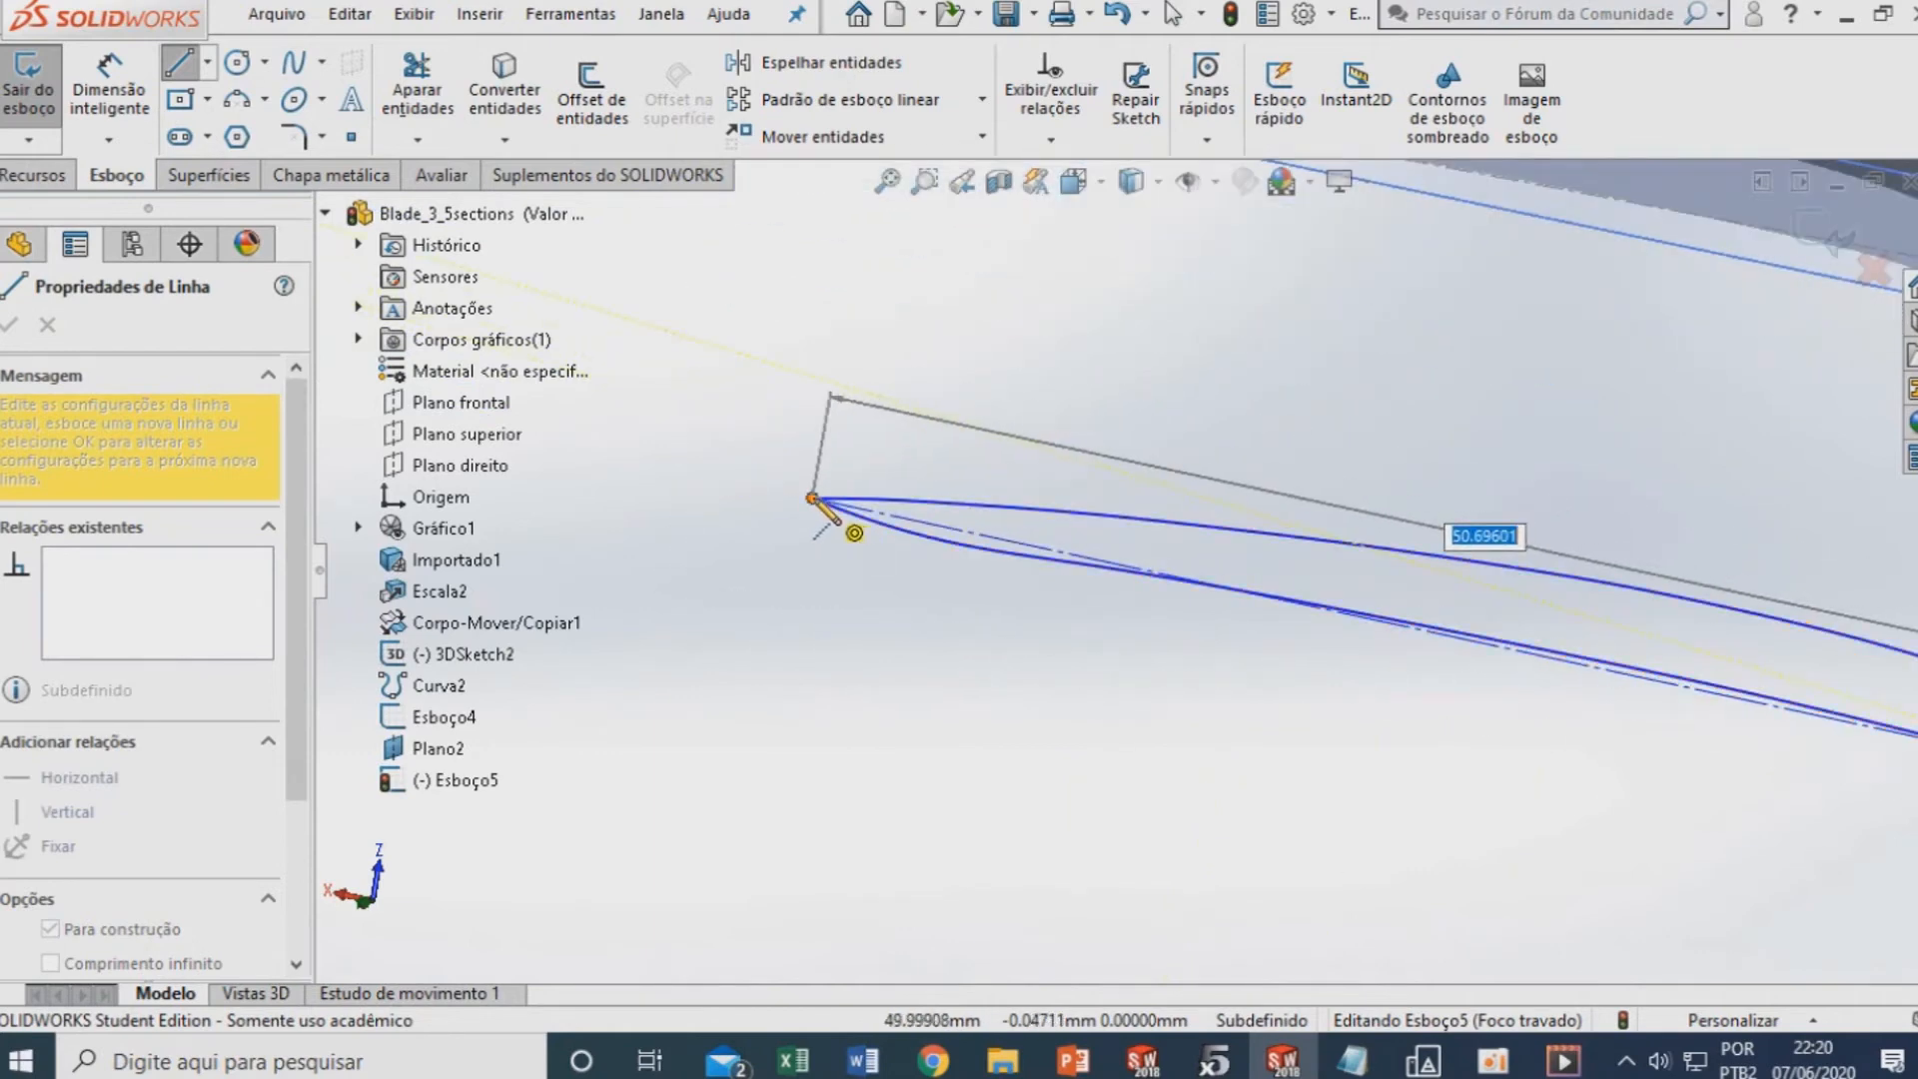
key("Escape")
Make the chord centerline's leading-edge endpoint coincident with the airfoil spline
scroll(1498, 679, "up", 5)
scroll(1209, 579, "down", 6)
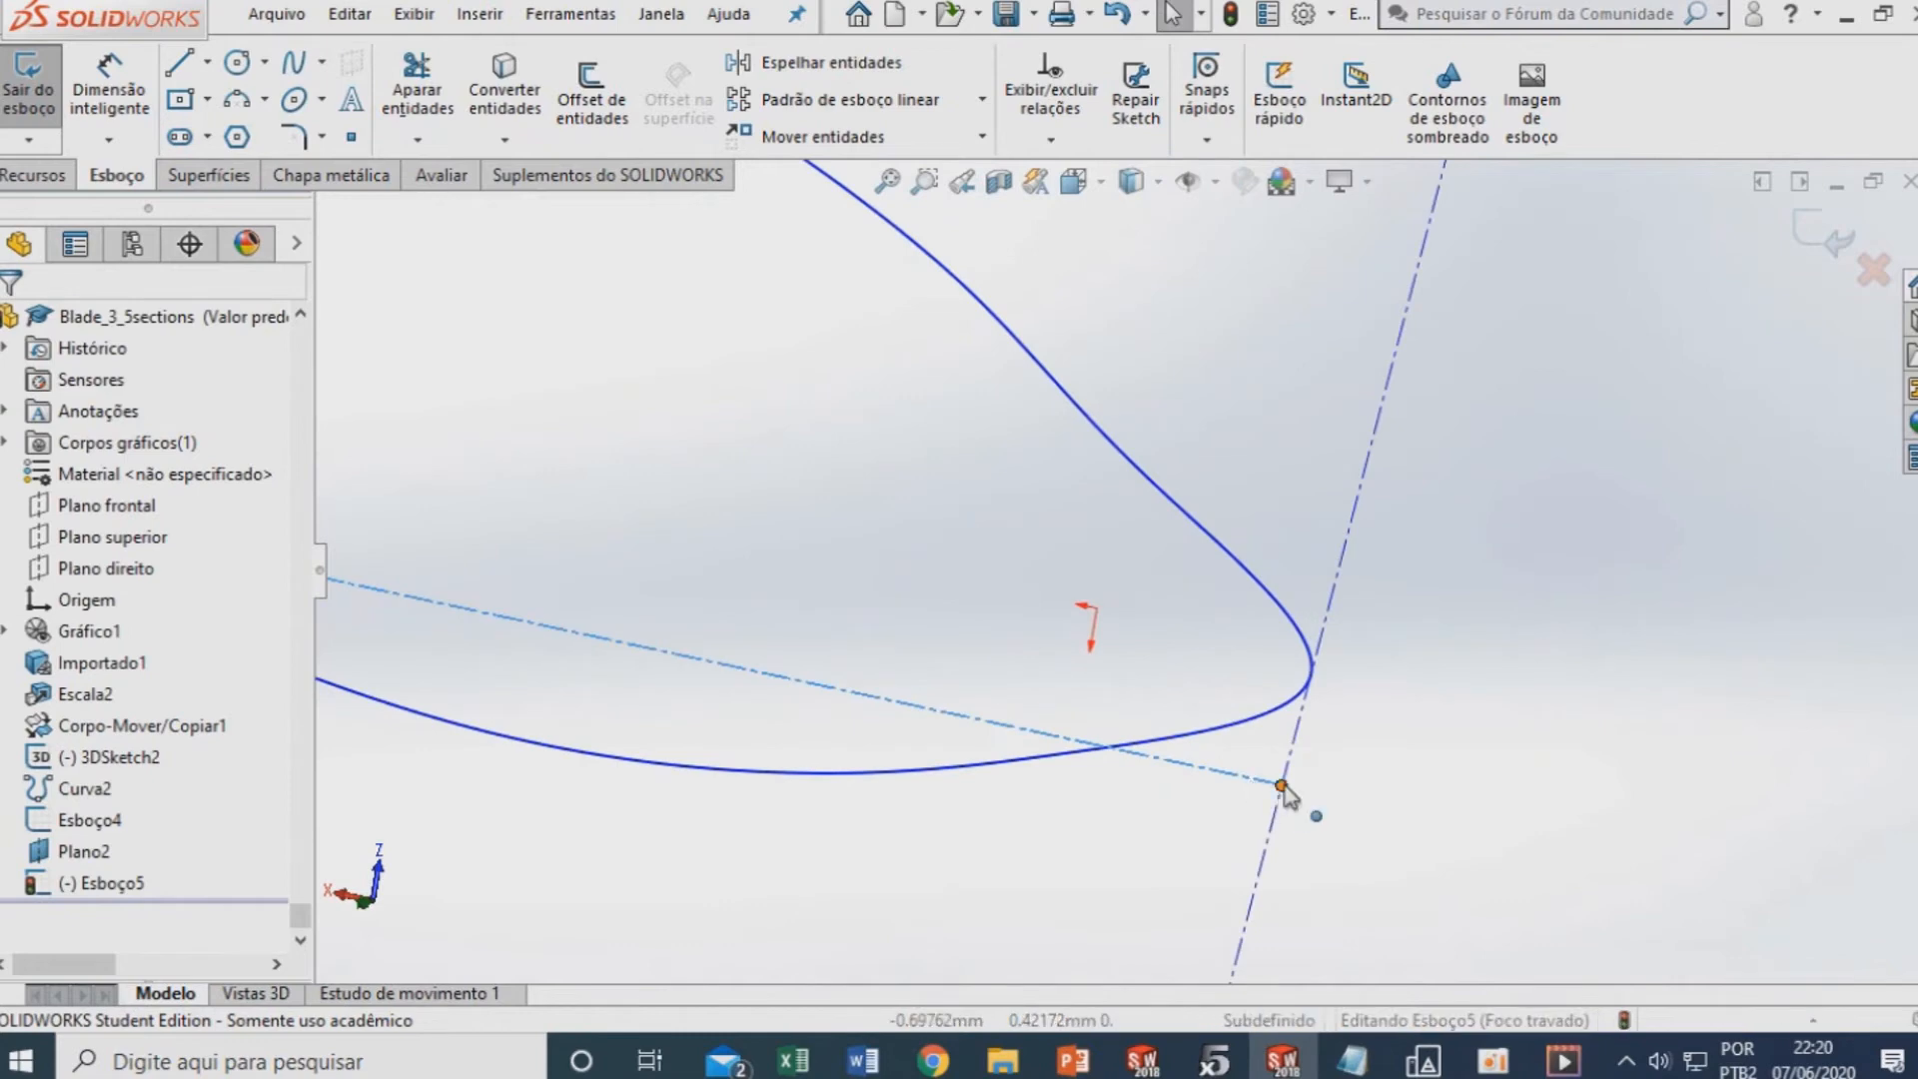
left_click(1280, 785)
left_click(902, 775, "ctrl")
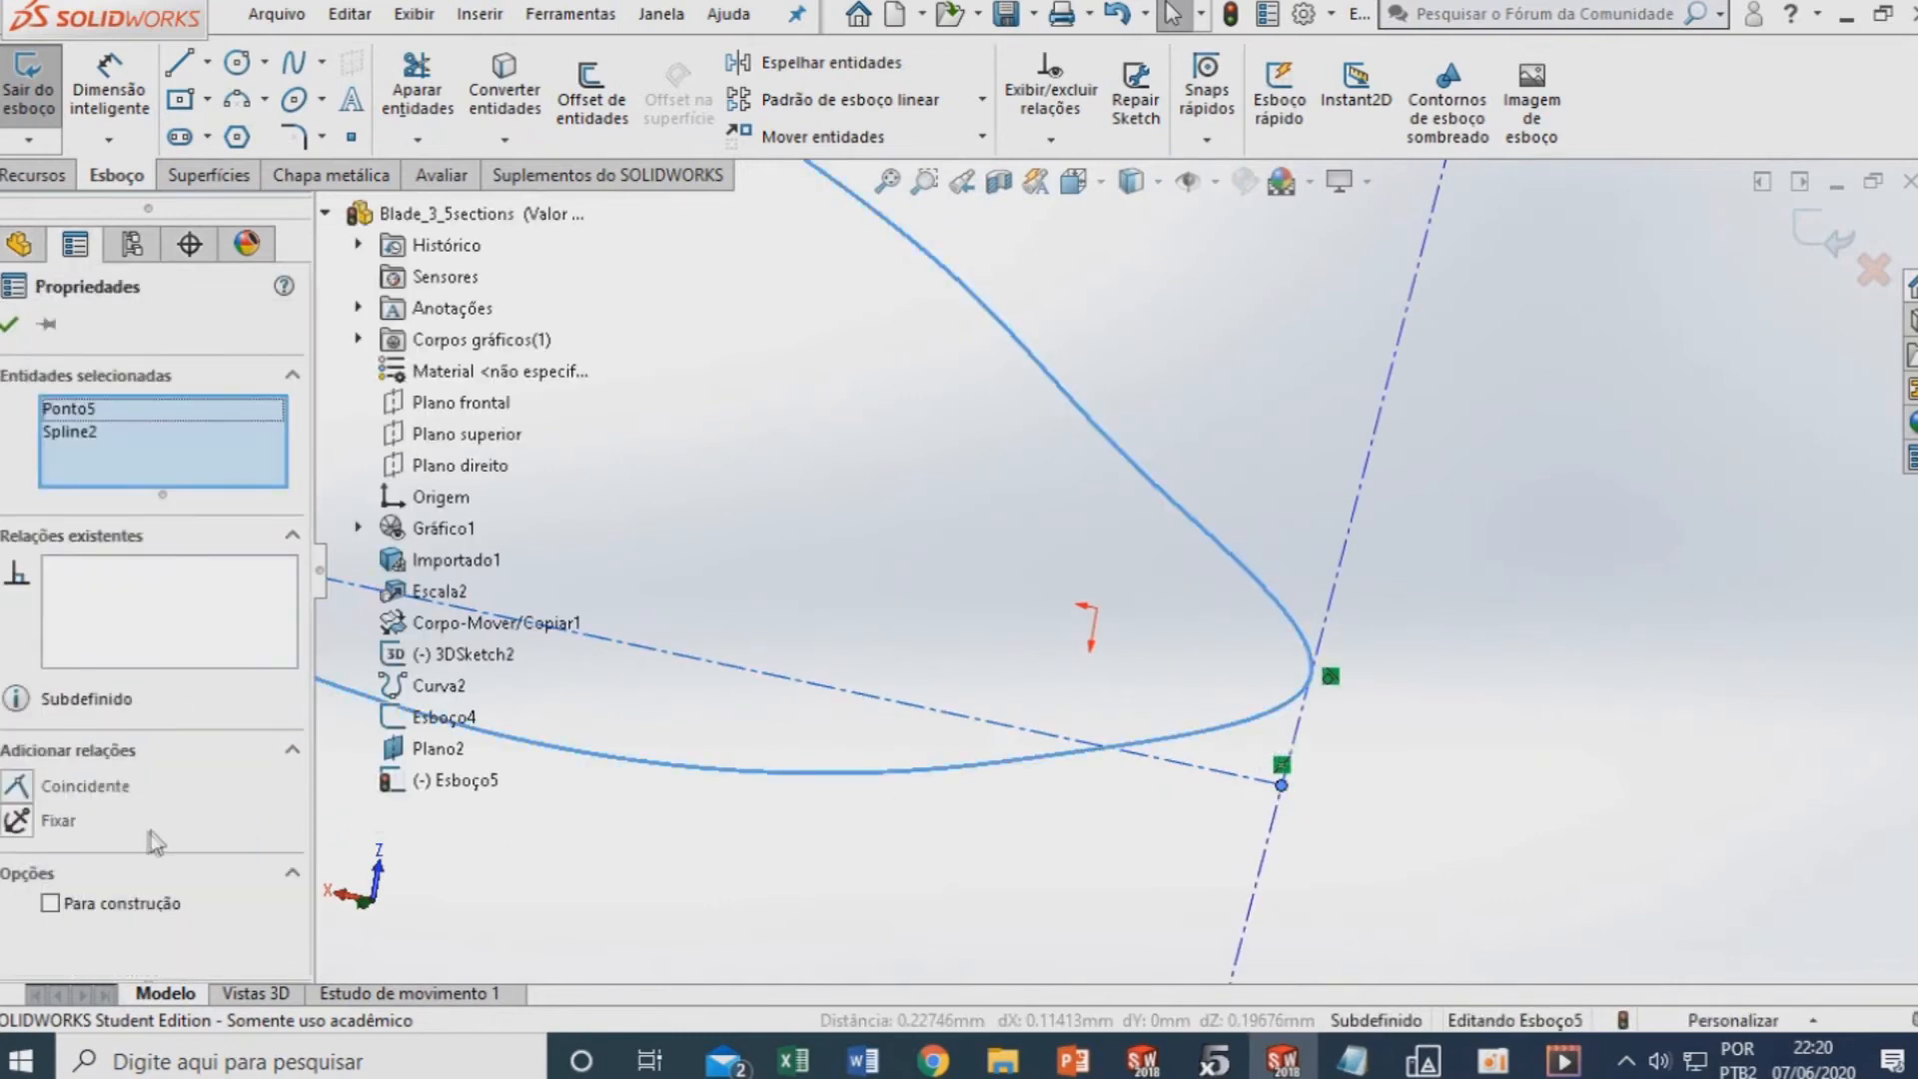
left_click(22, 786)
key("Escape")
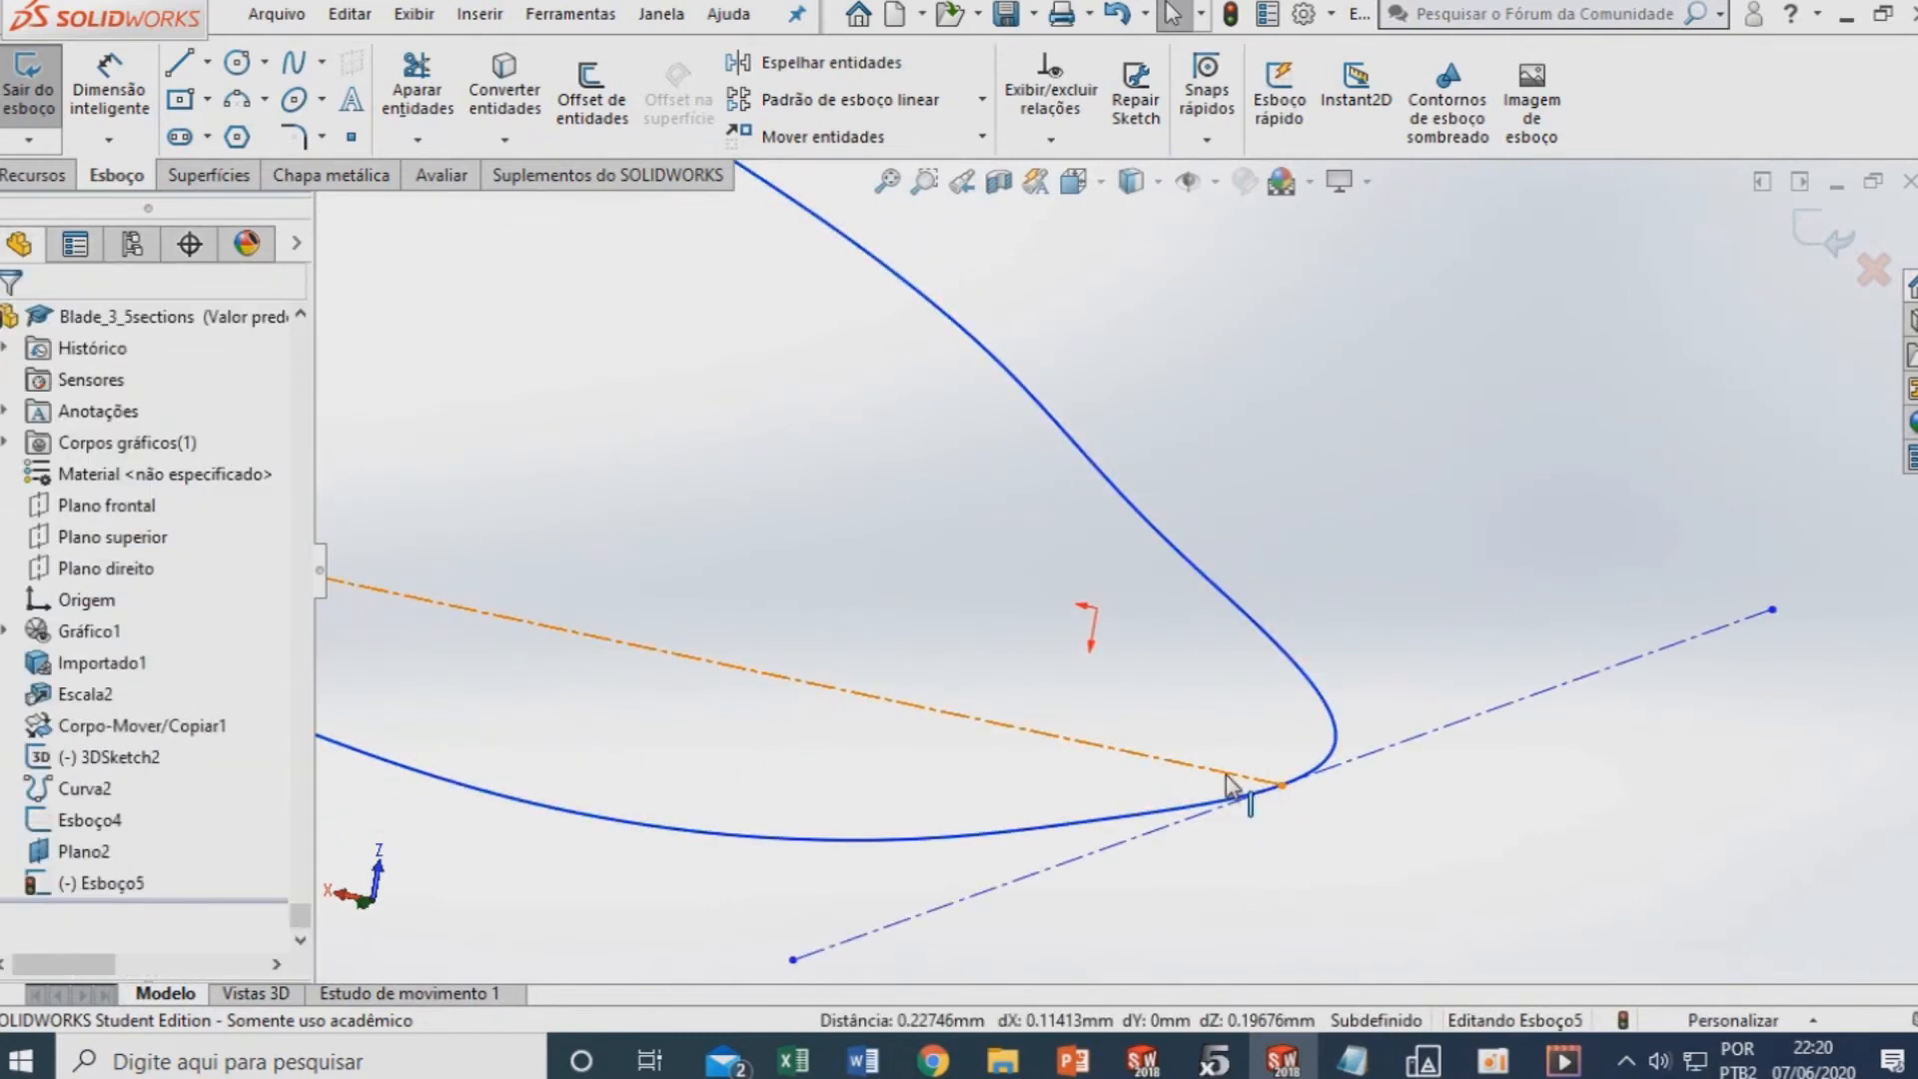
Make the chord centerline and the tangent centerline perpendicular to each other
left_click(1234, 777)
left_click(1281, 784, "ctrl")
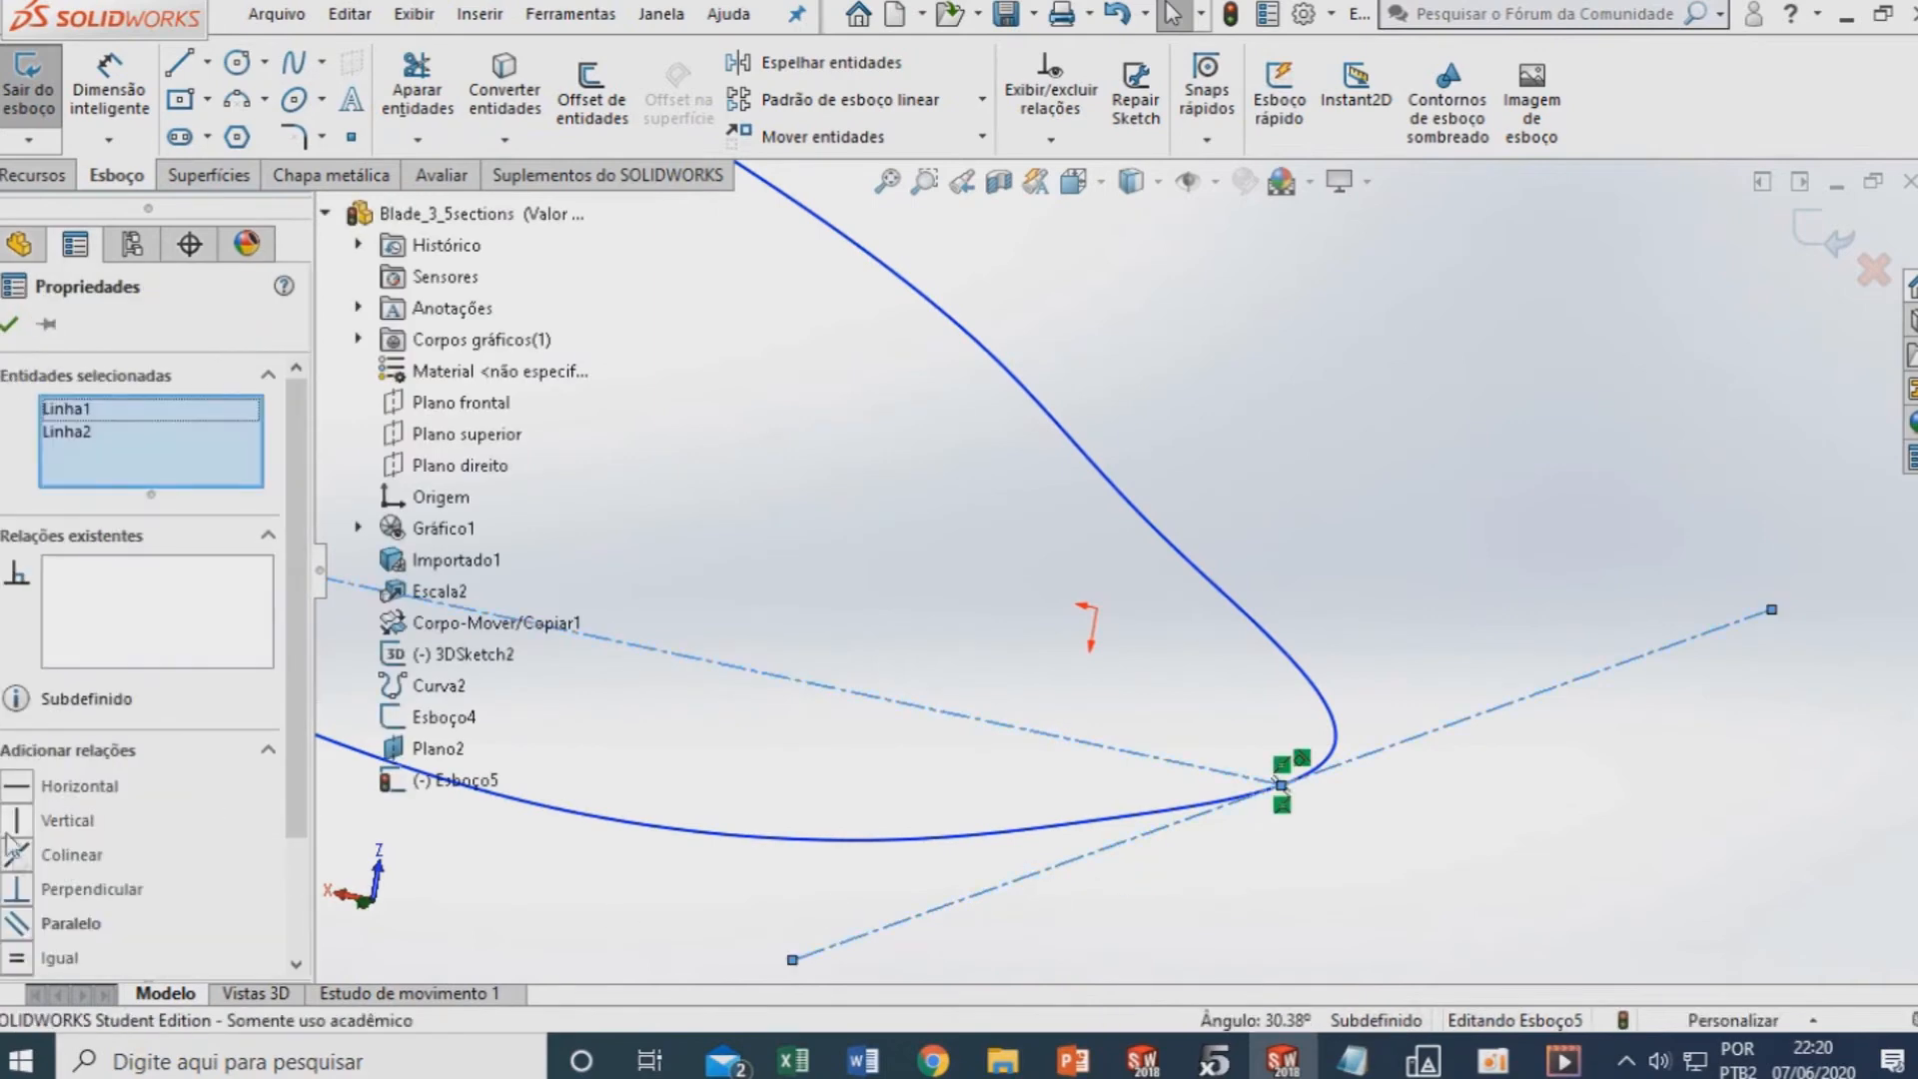
left_click(18, 896)
left_click(439, 875)
Make the chord's leading-edge point coincident with the leading-edge vertex of the blade tip
scroll(1240, 691, "up", 12)
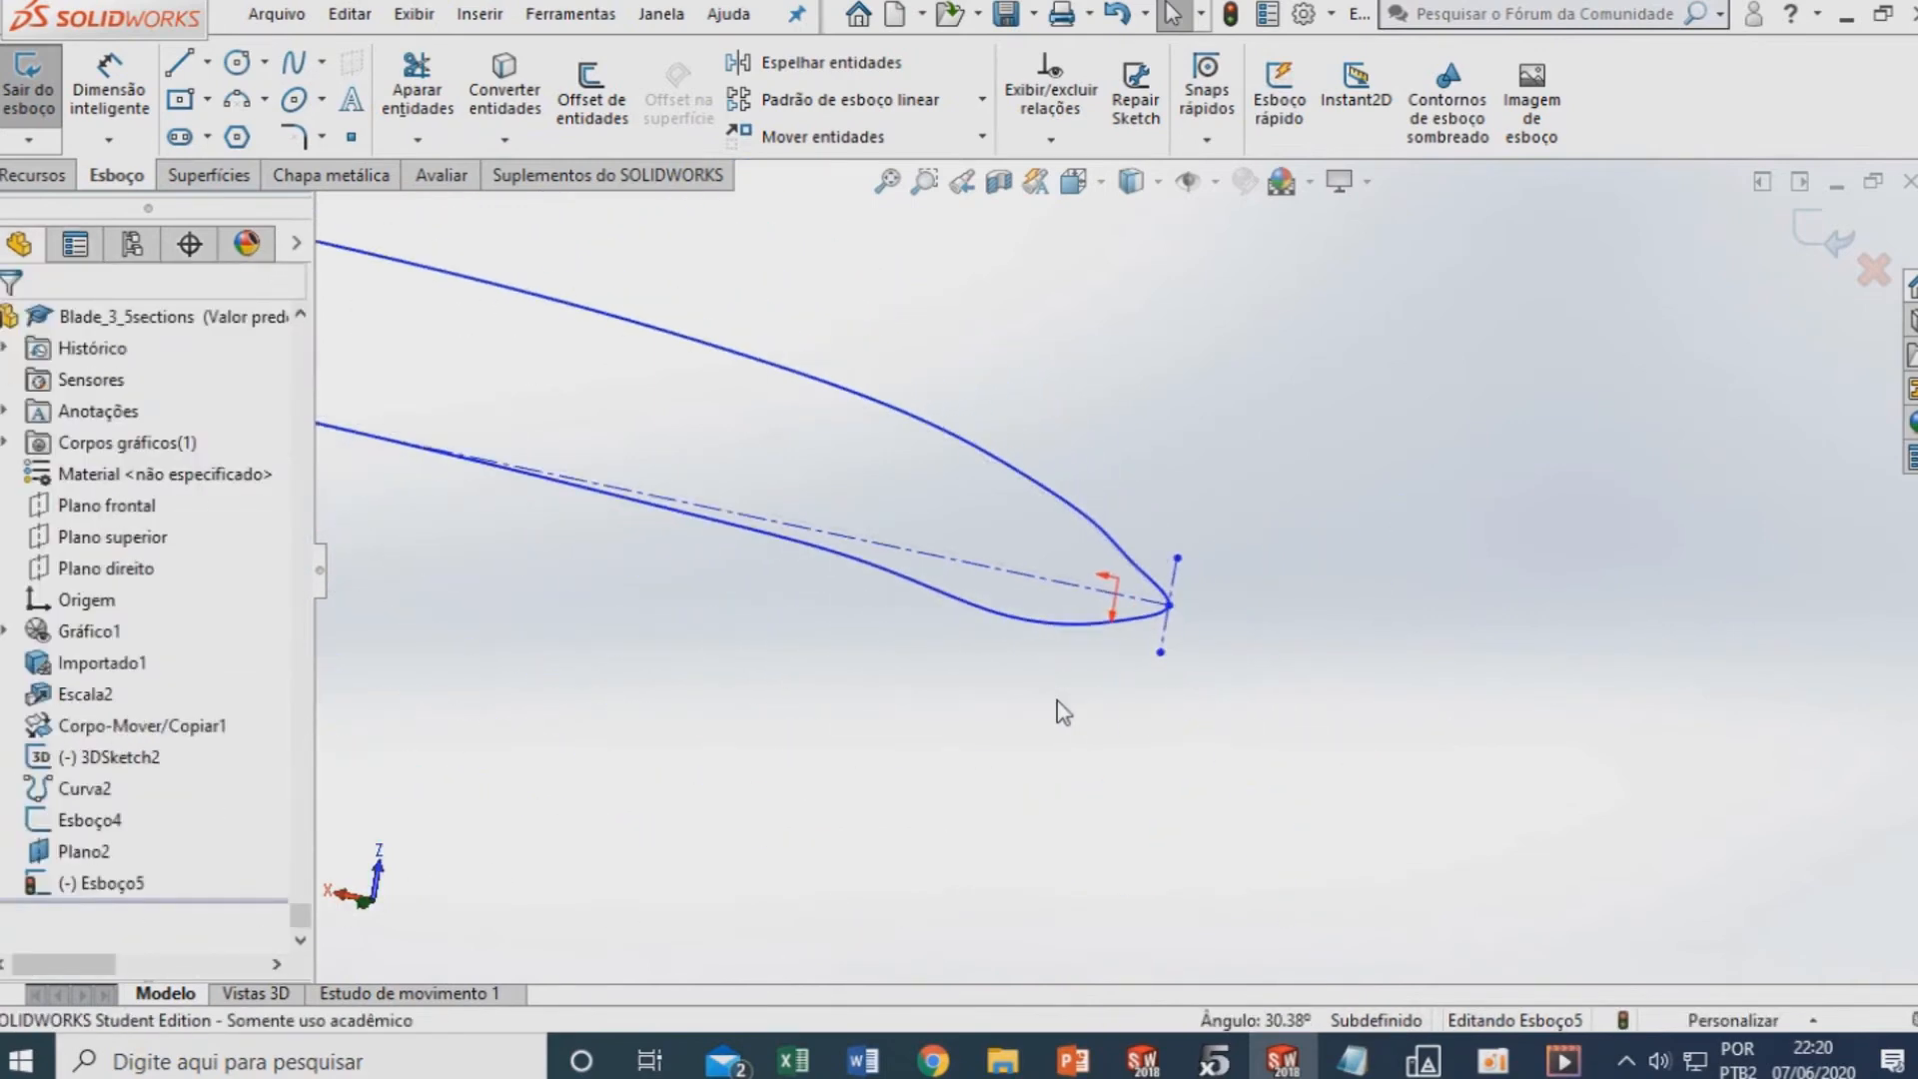
scroll(1041, 692, "up", 5)
scroll(1051, 416, "down", 7)
scroll(1192, 653, "up", 1)
scroll(1196, 664, "up", 3)
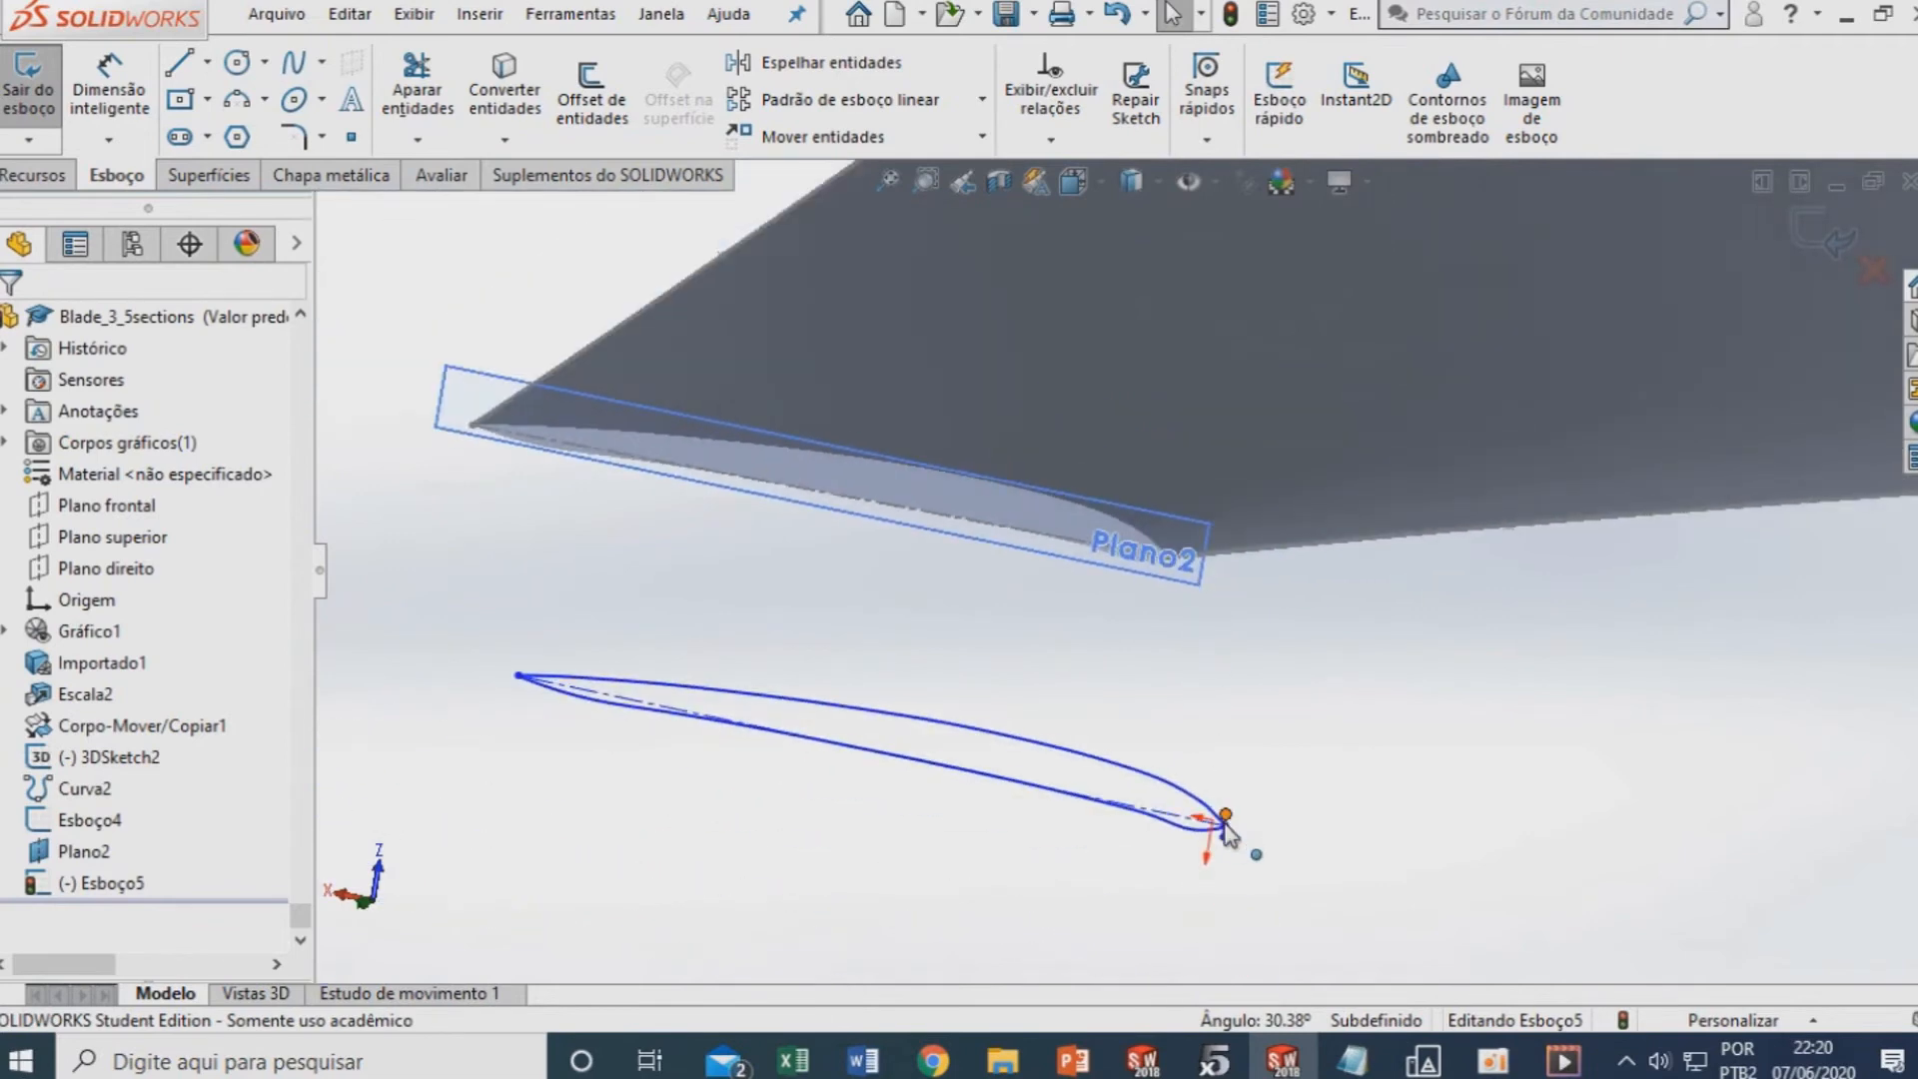
left_click(1223, 825)
scroll(1224, 825, "down", 6)
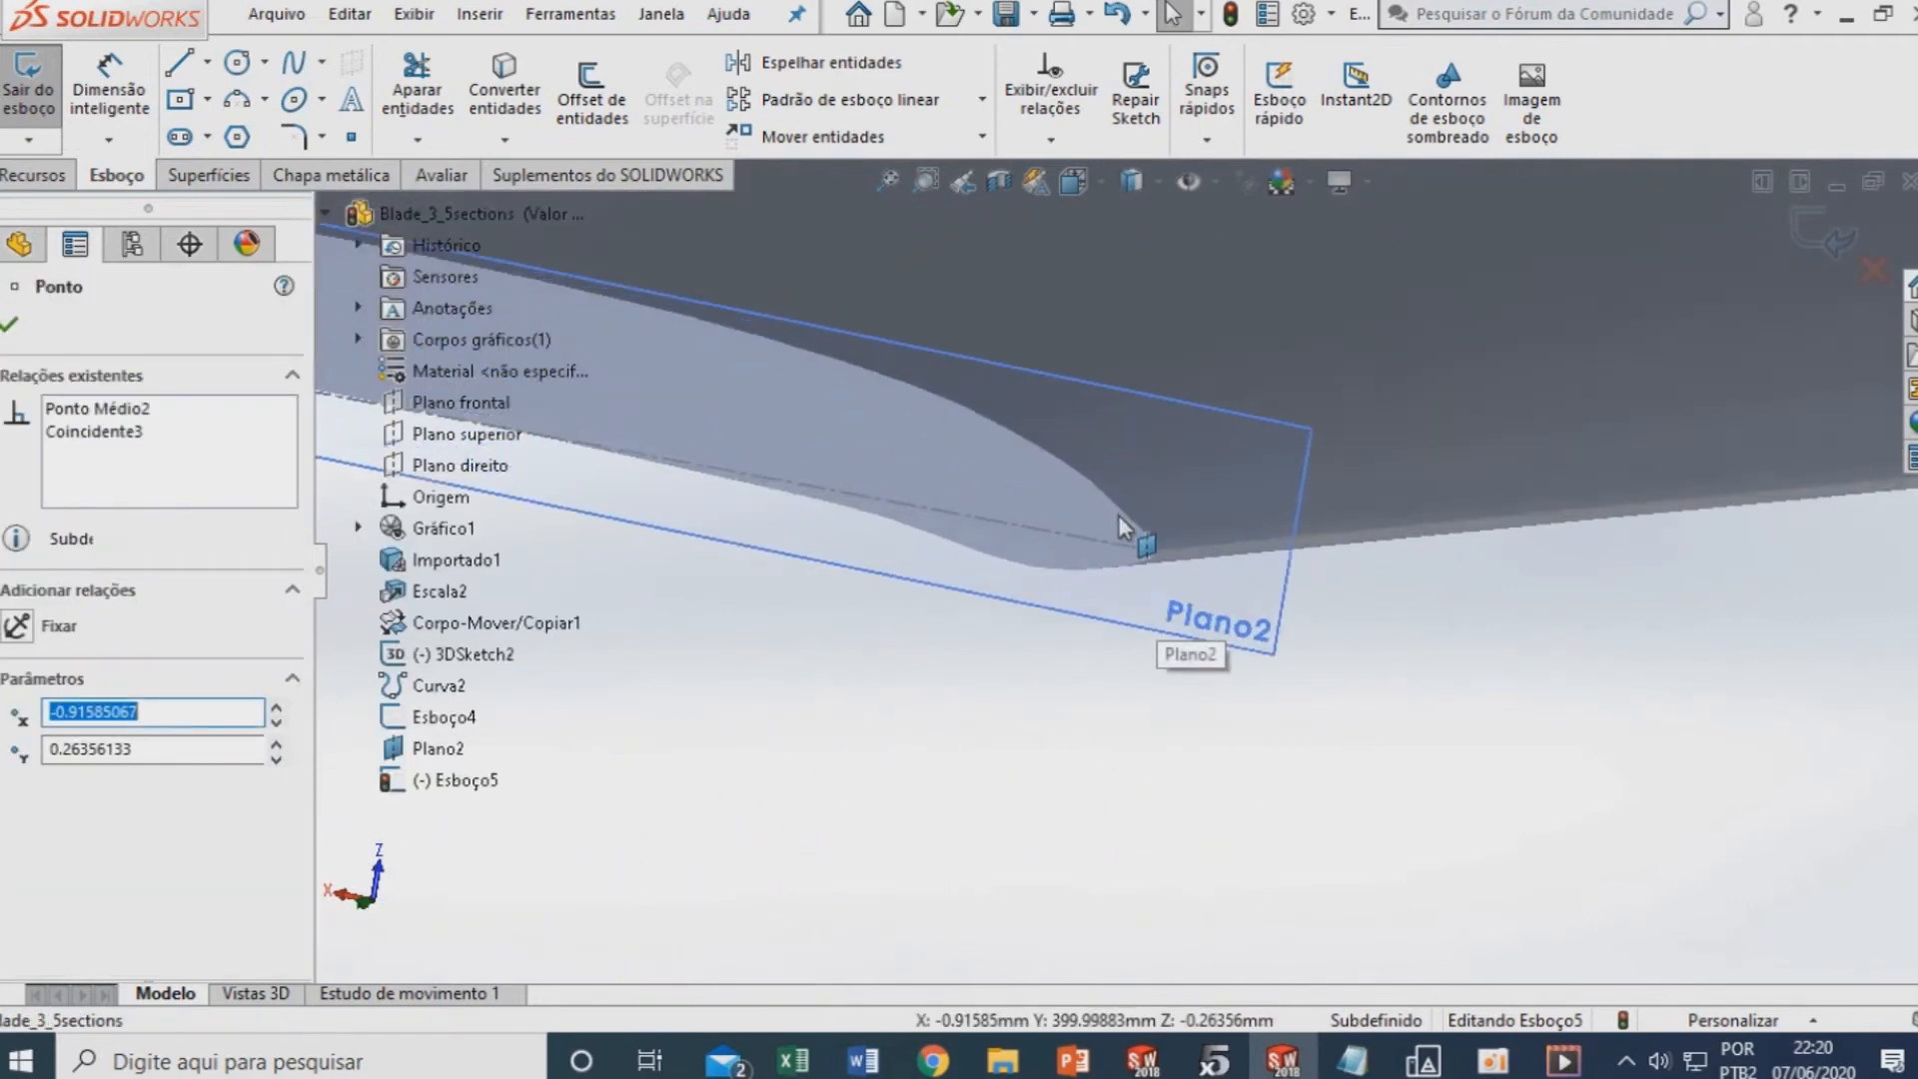
left_click(1165, 560, "ctrl")
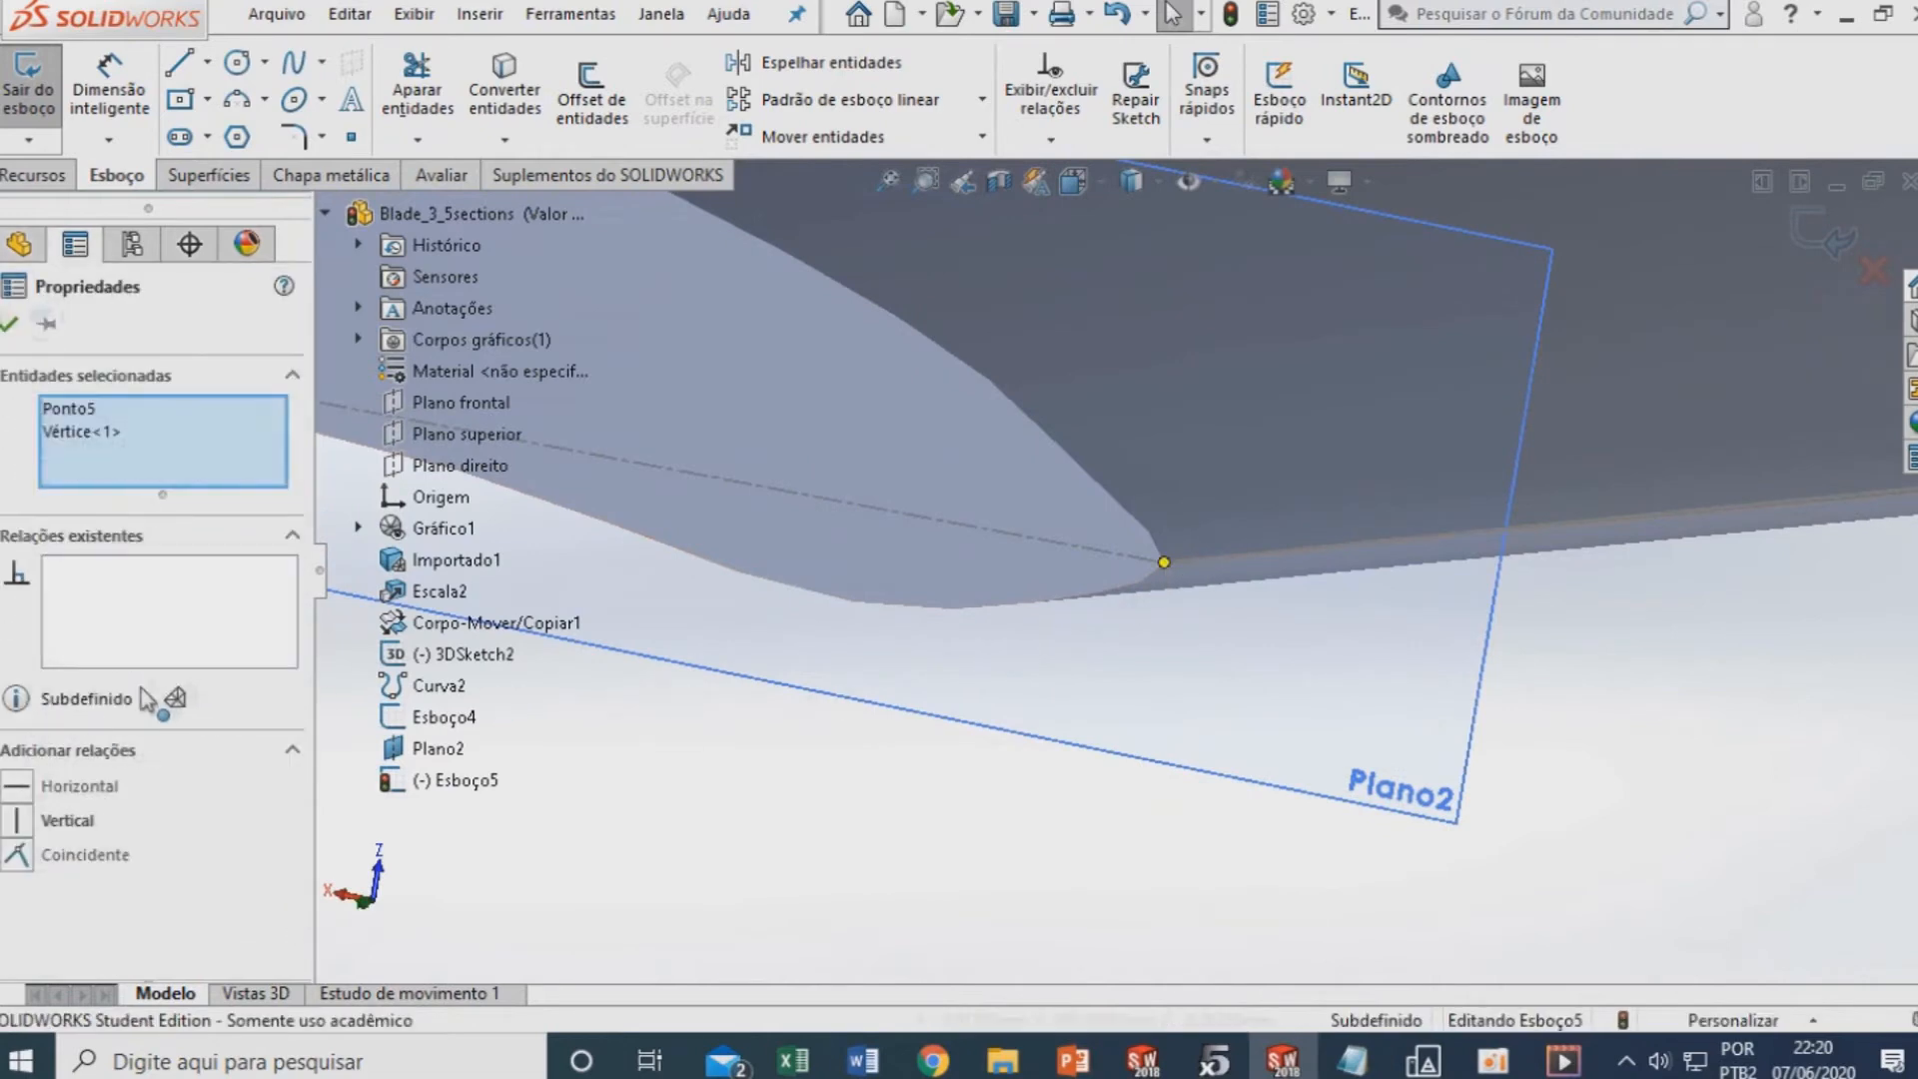
left_click(30, 856)
Make the airfoil's trailing-edge point coincident with the trailing-edge vertex of the blade tip and exit the sketch
scroll(1165, 709, "up", 2)
mouse_move(1167, 711)
middle_mouse_down()
mouse_move(736, 557)
mouse_move(676, 430)
mouse_move(726, 460)
middle_mouse_up()
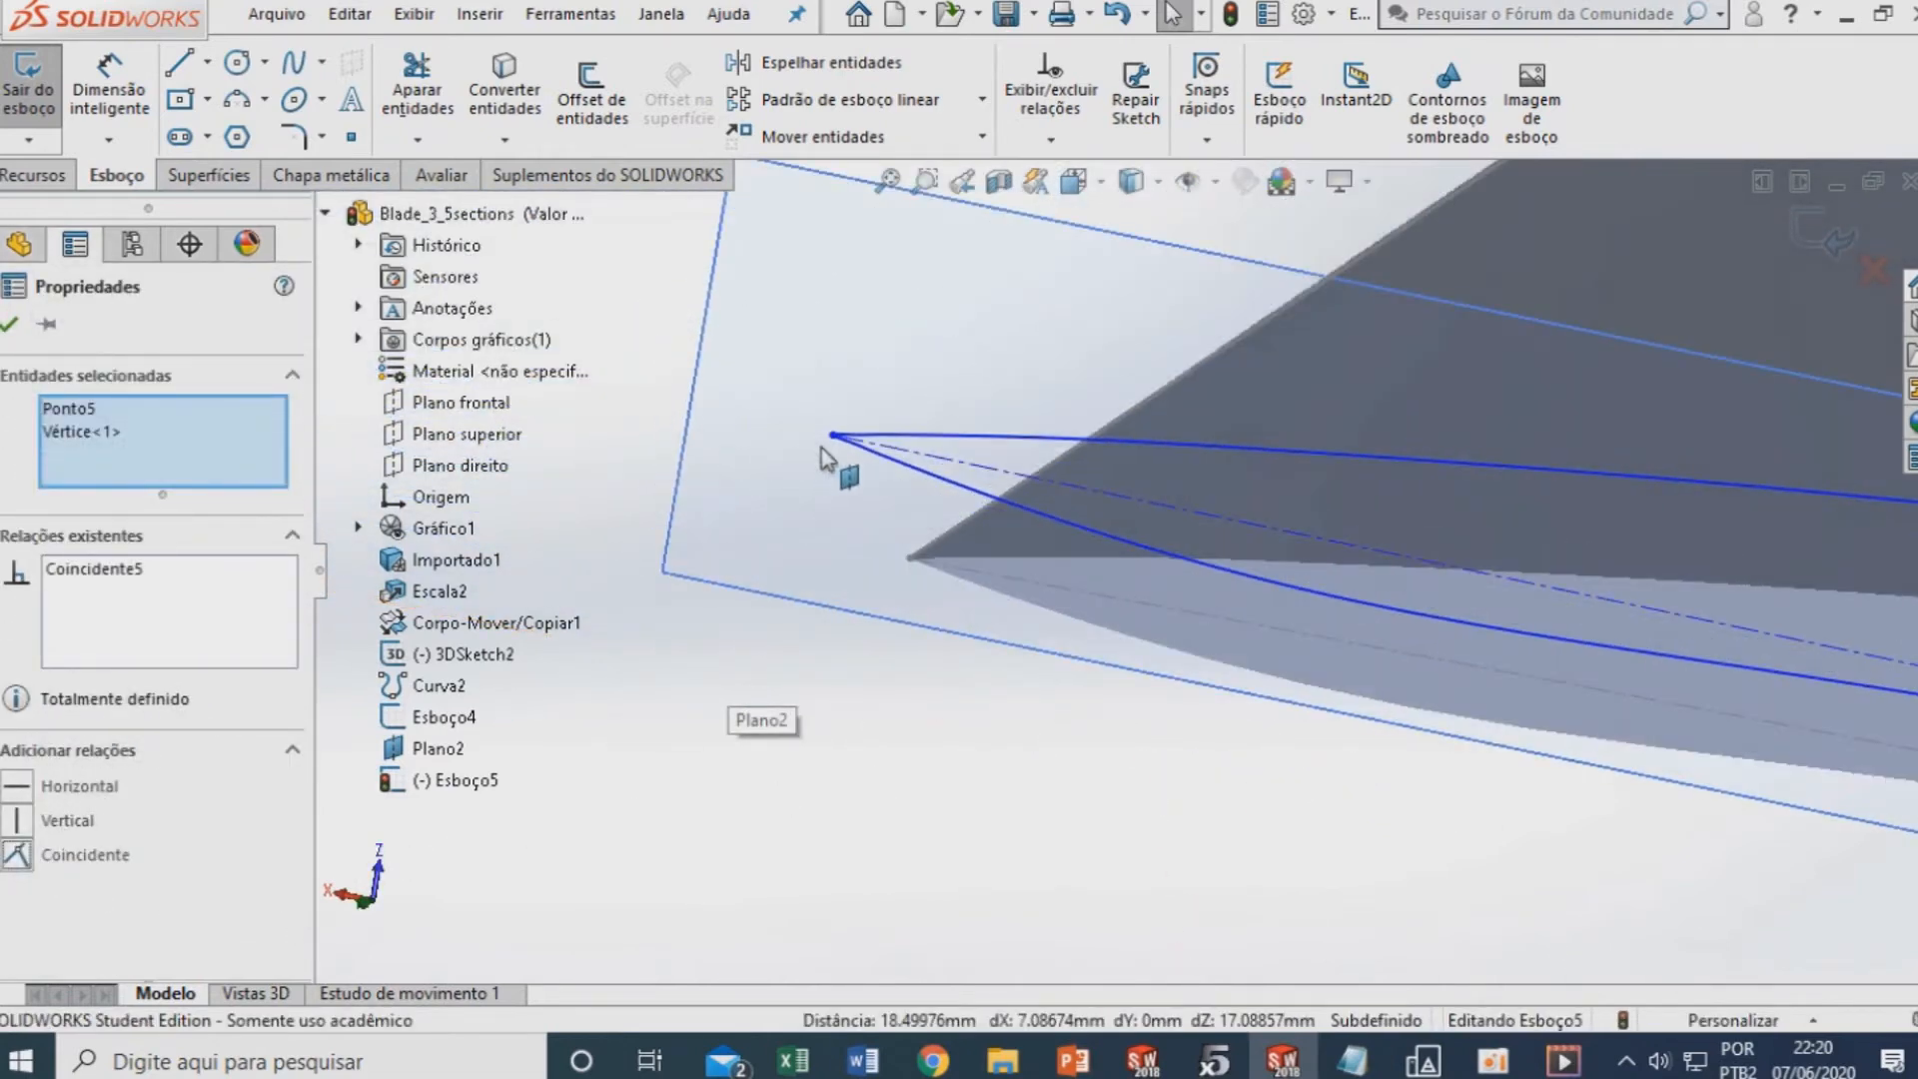
left_click(910, 557)
left_click(910, 558, "ctrl")
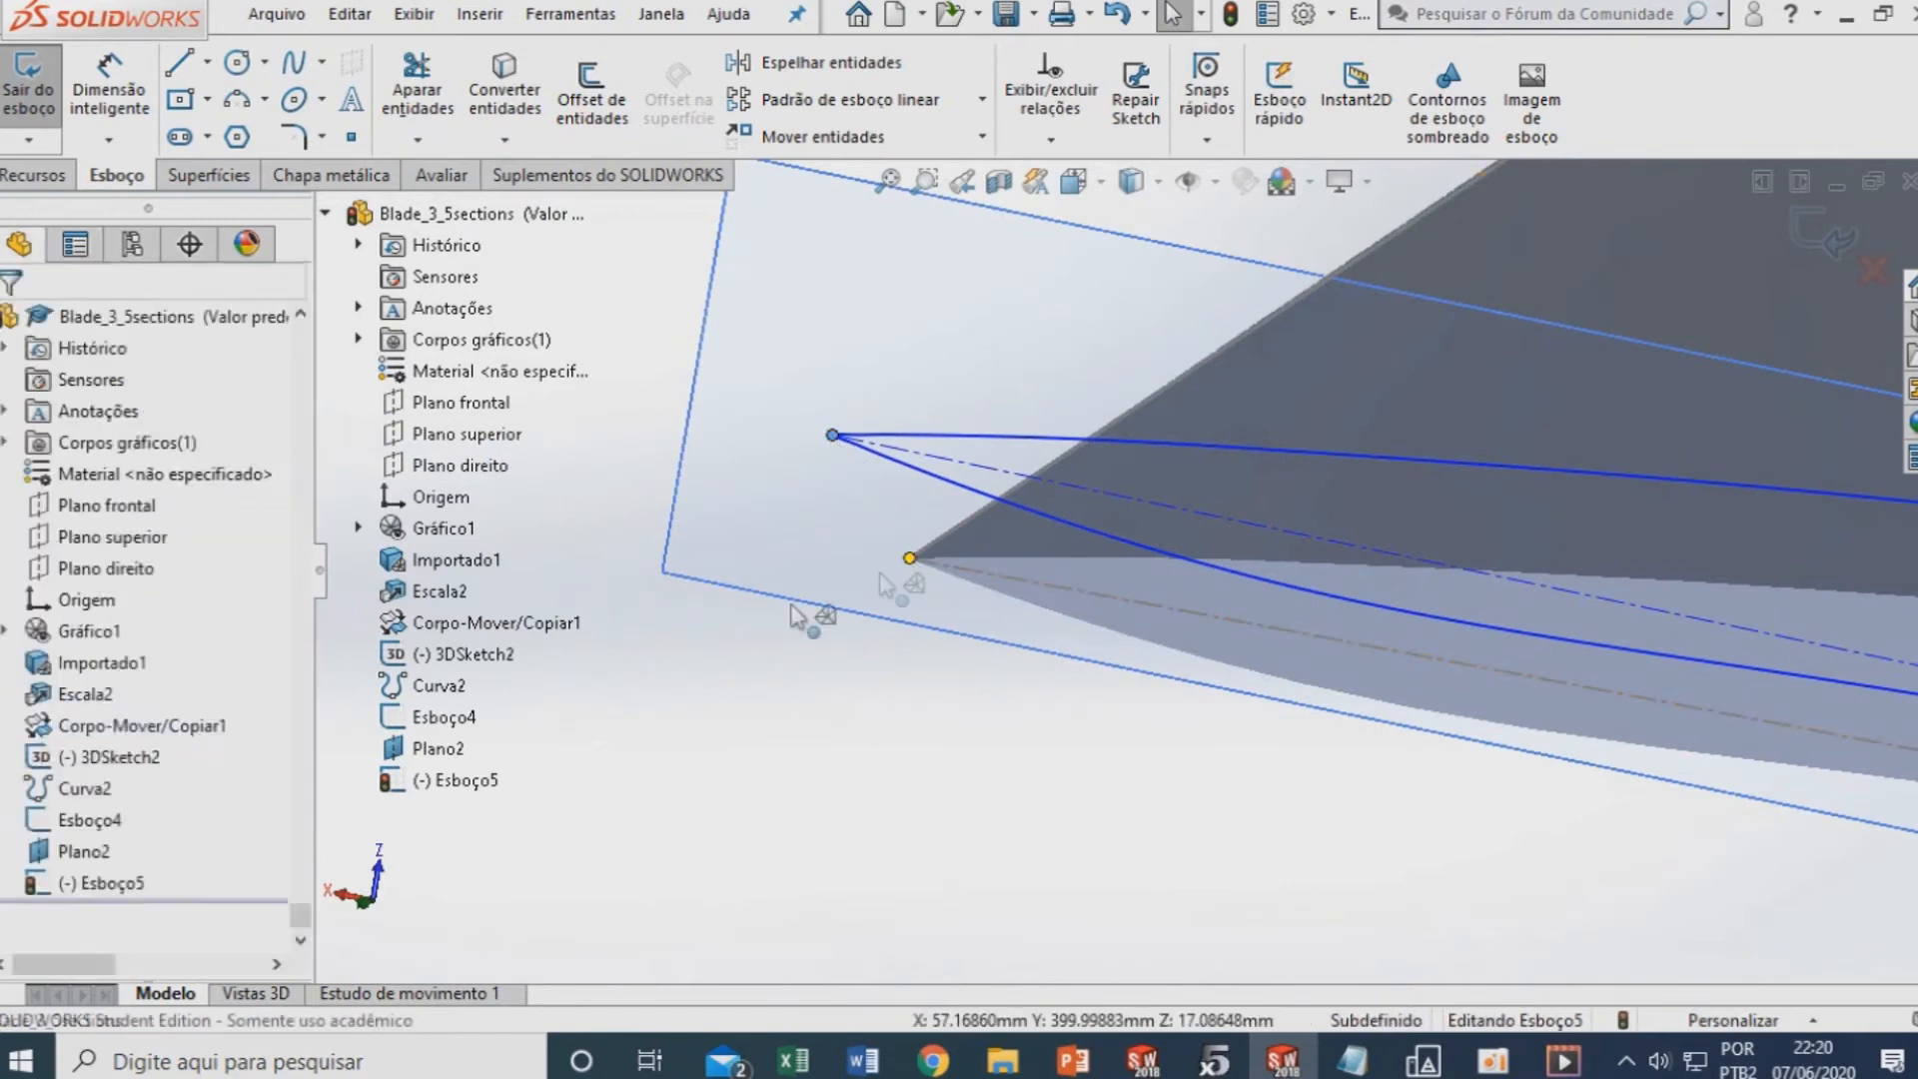
left_click(45, 864)
mouse_move(1328, 559)
middle_mouse_down()
mouse_move(1374, 549)
mouse_move(1468, 672)
mouse_move(1573, 664)
middle_mouse_up()
scroll(1573, 665, "down", 6)
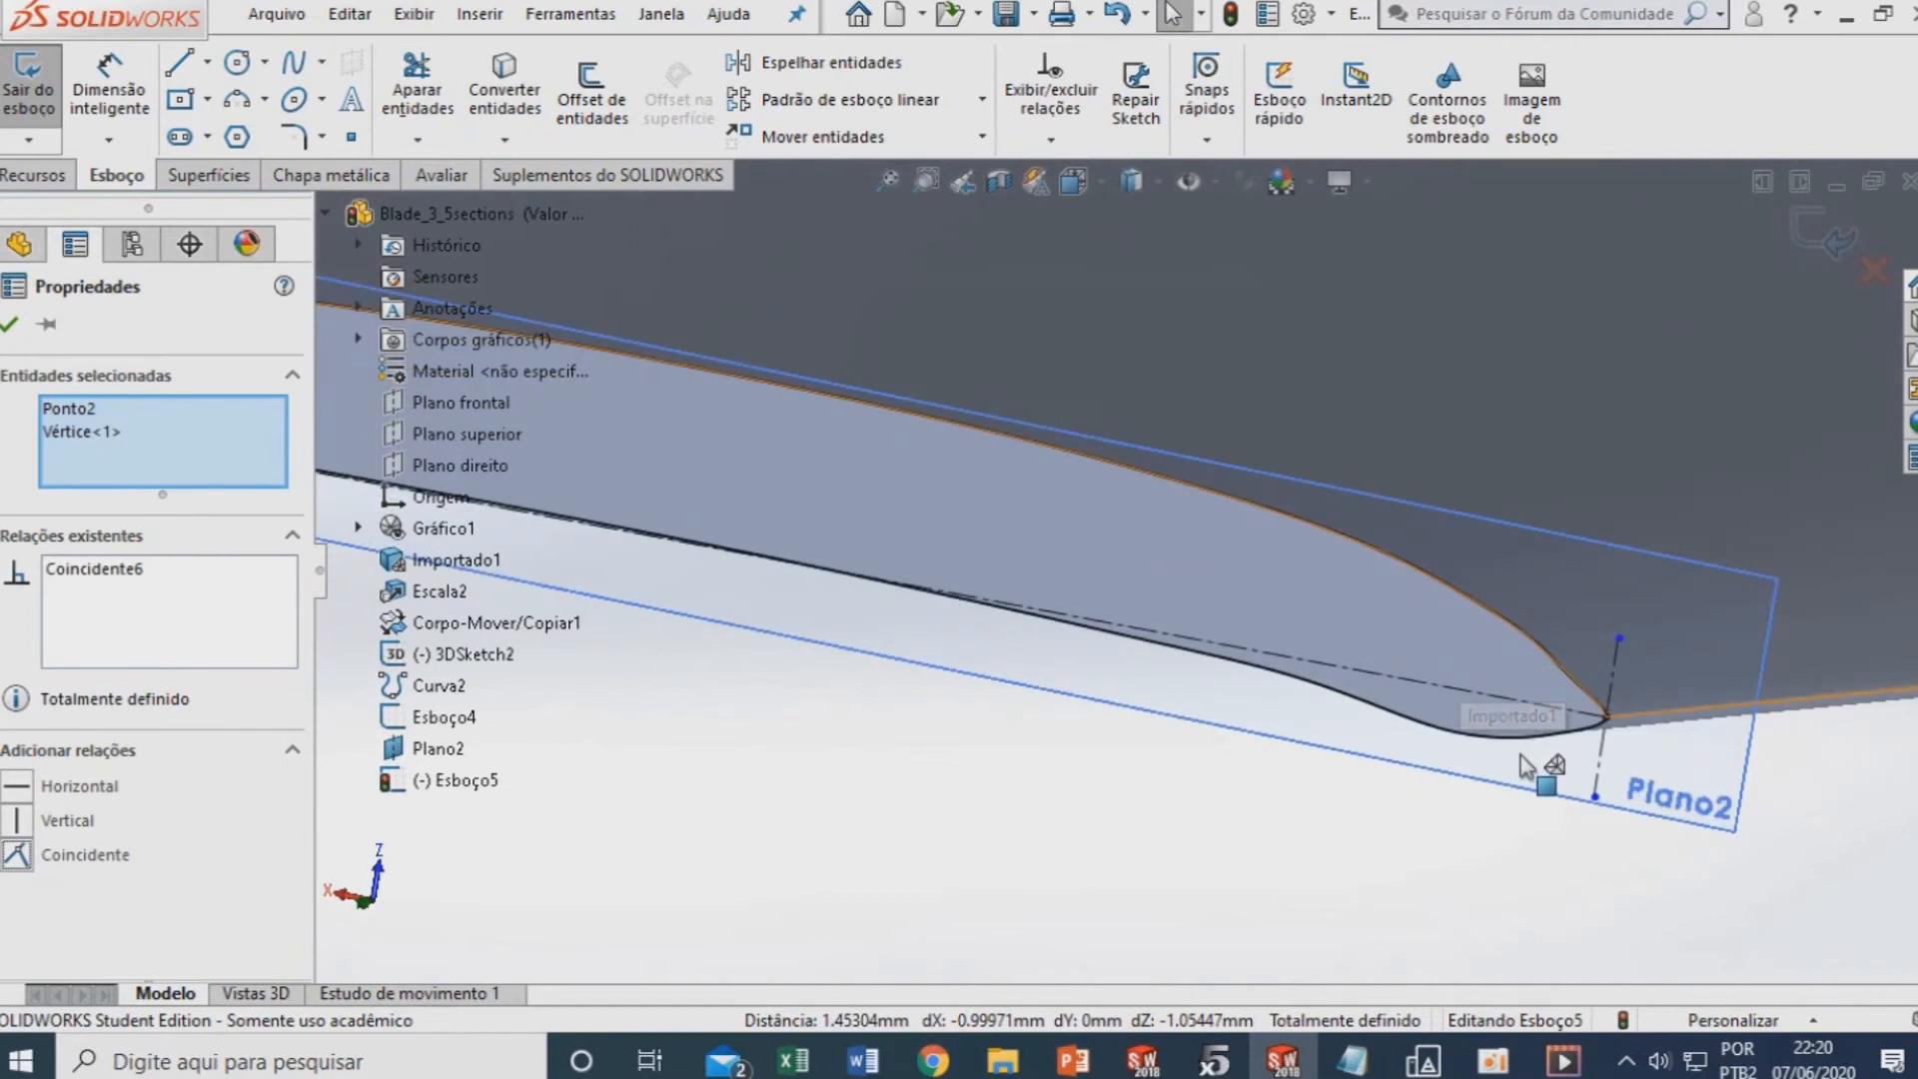
scroll(1546, 689, "up", 3)
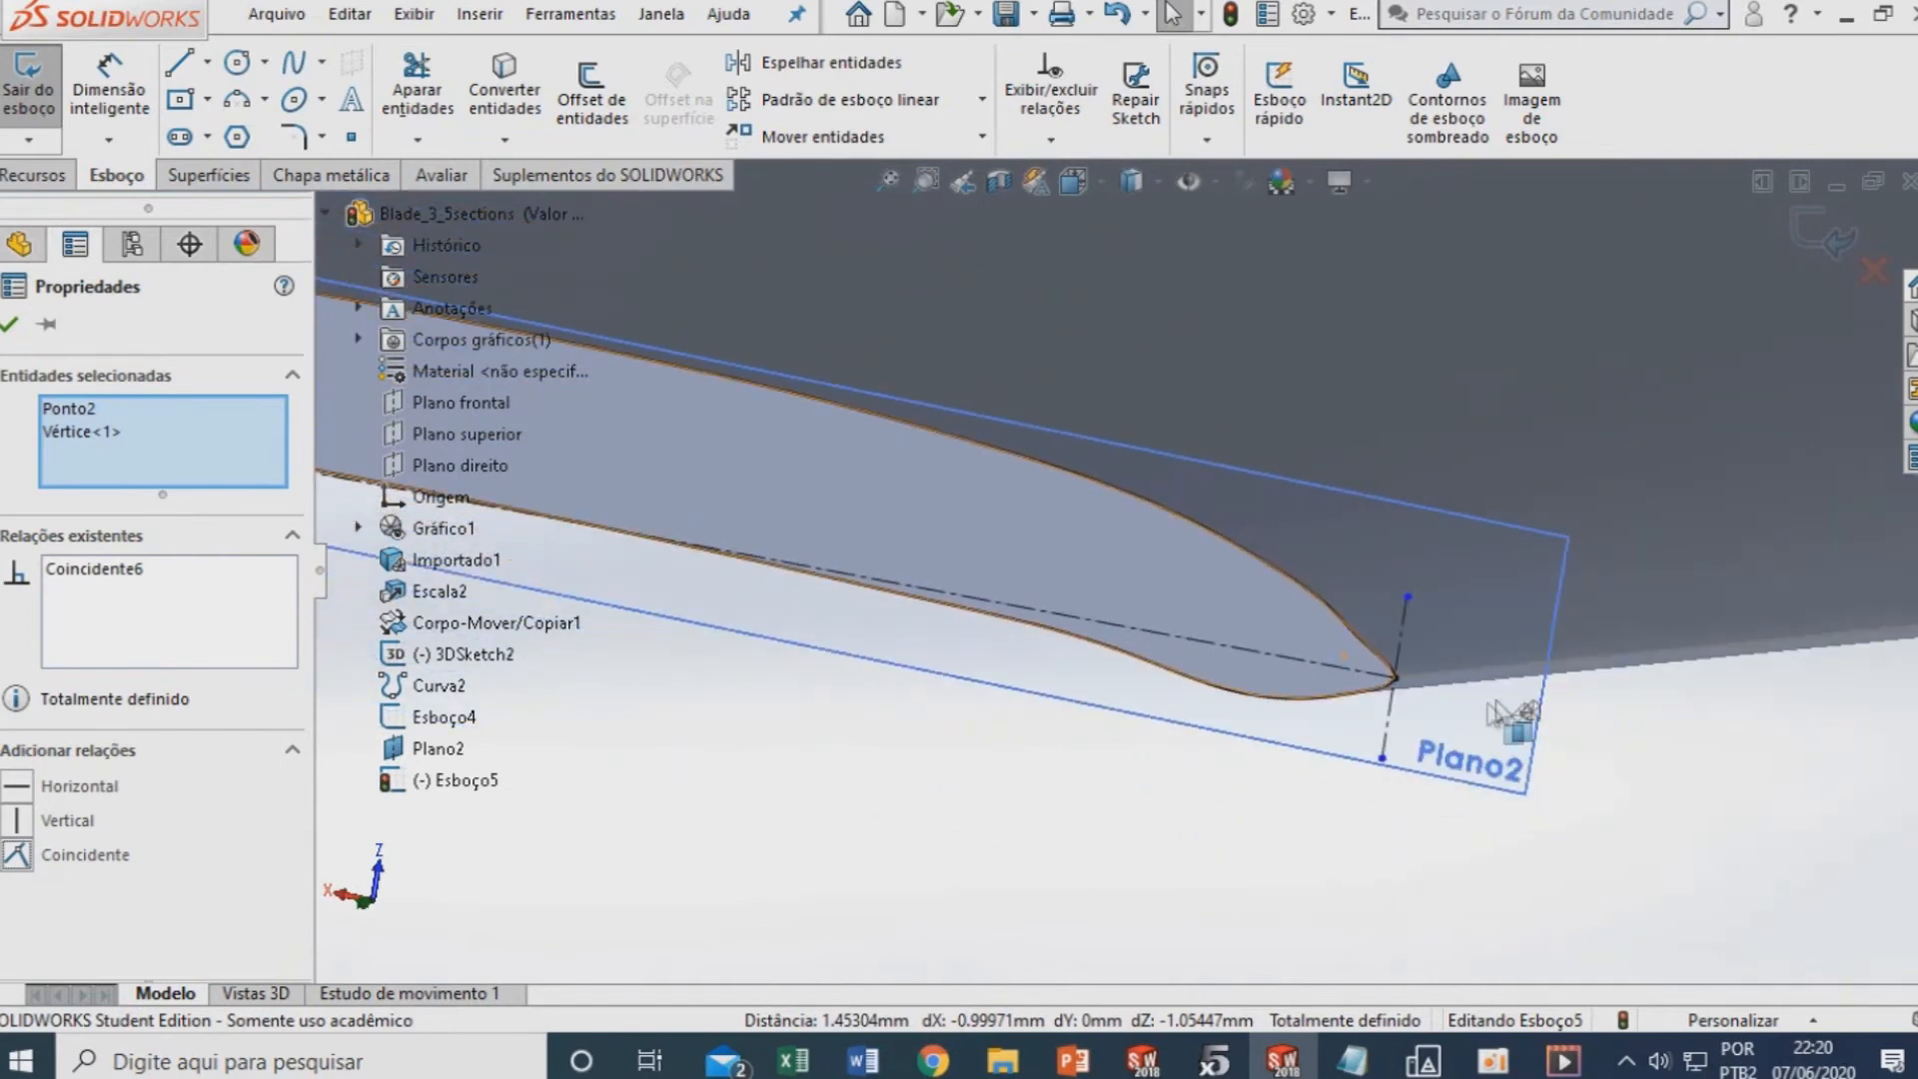
scroll(1279, 699, "up", 5)
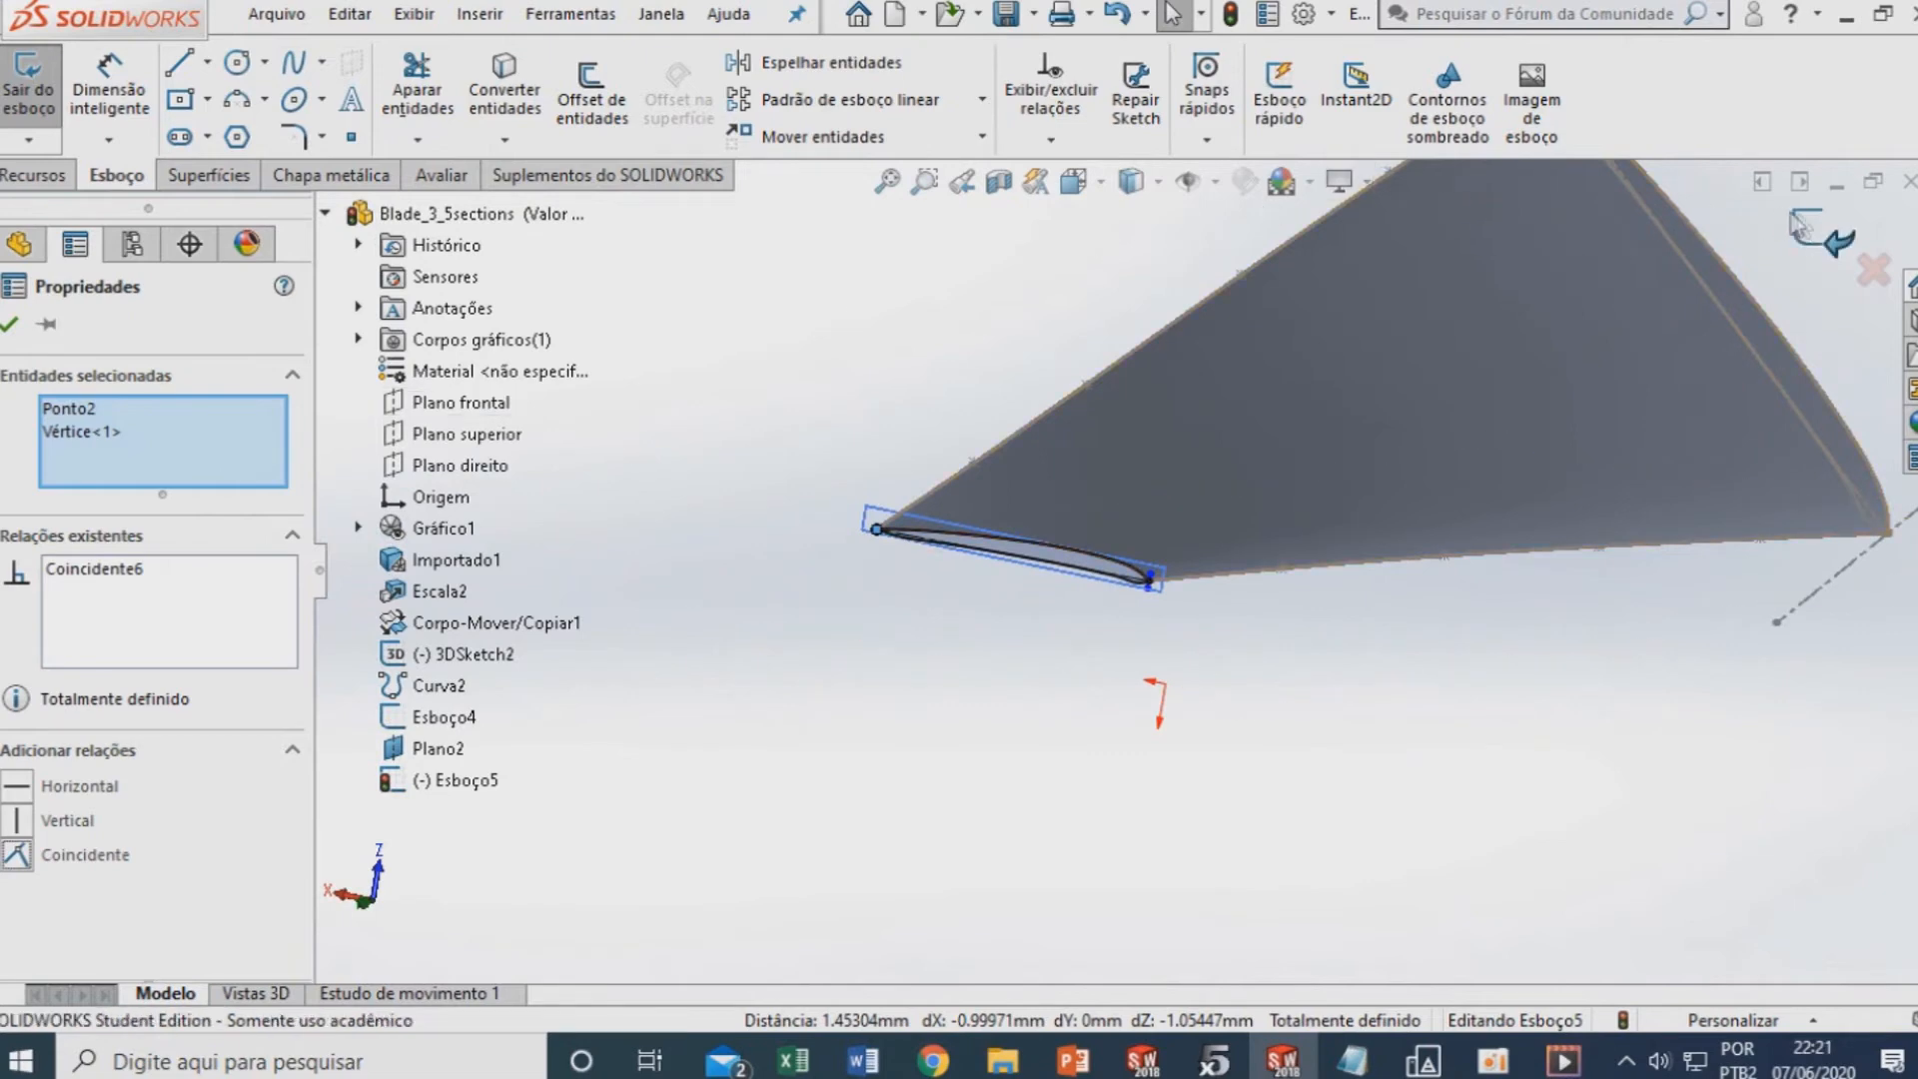
left_click(1821, 238)
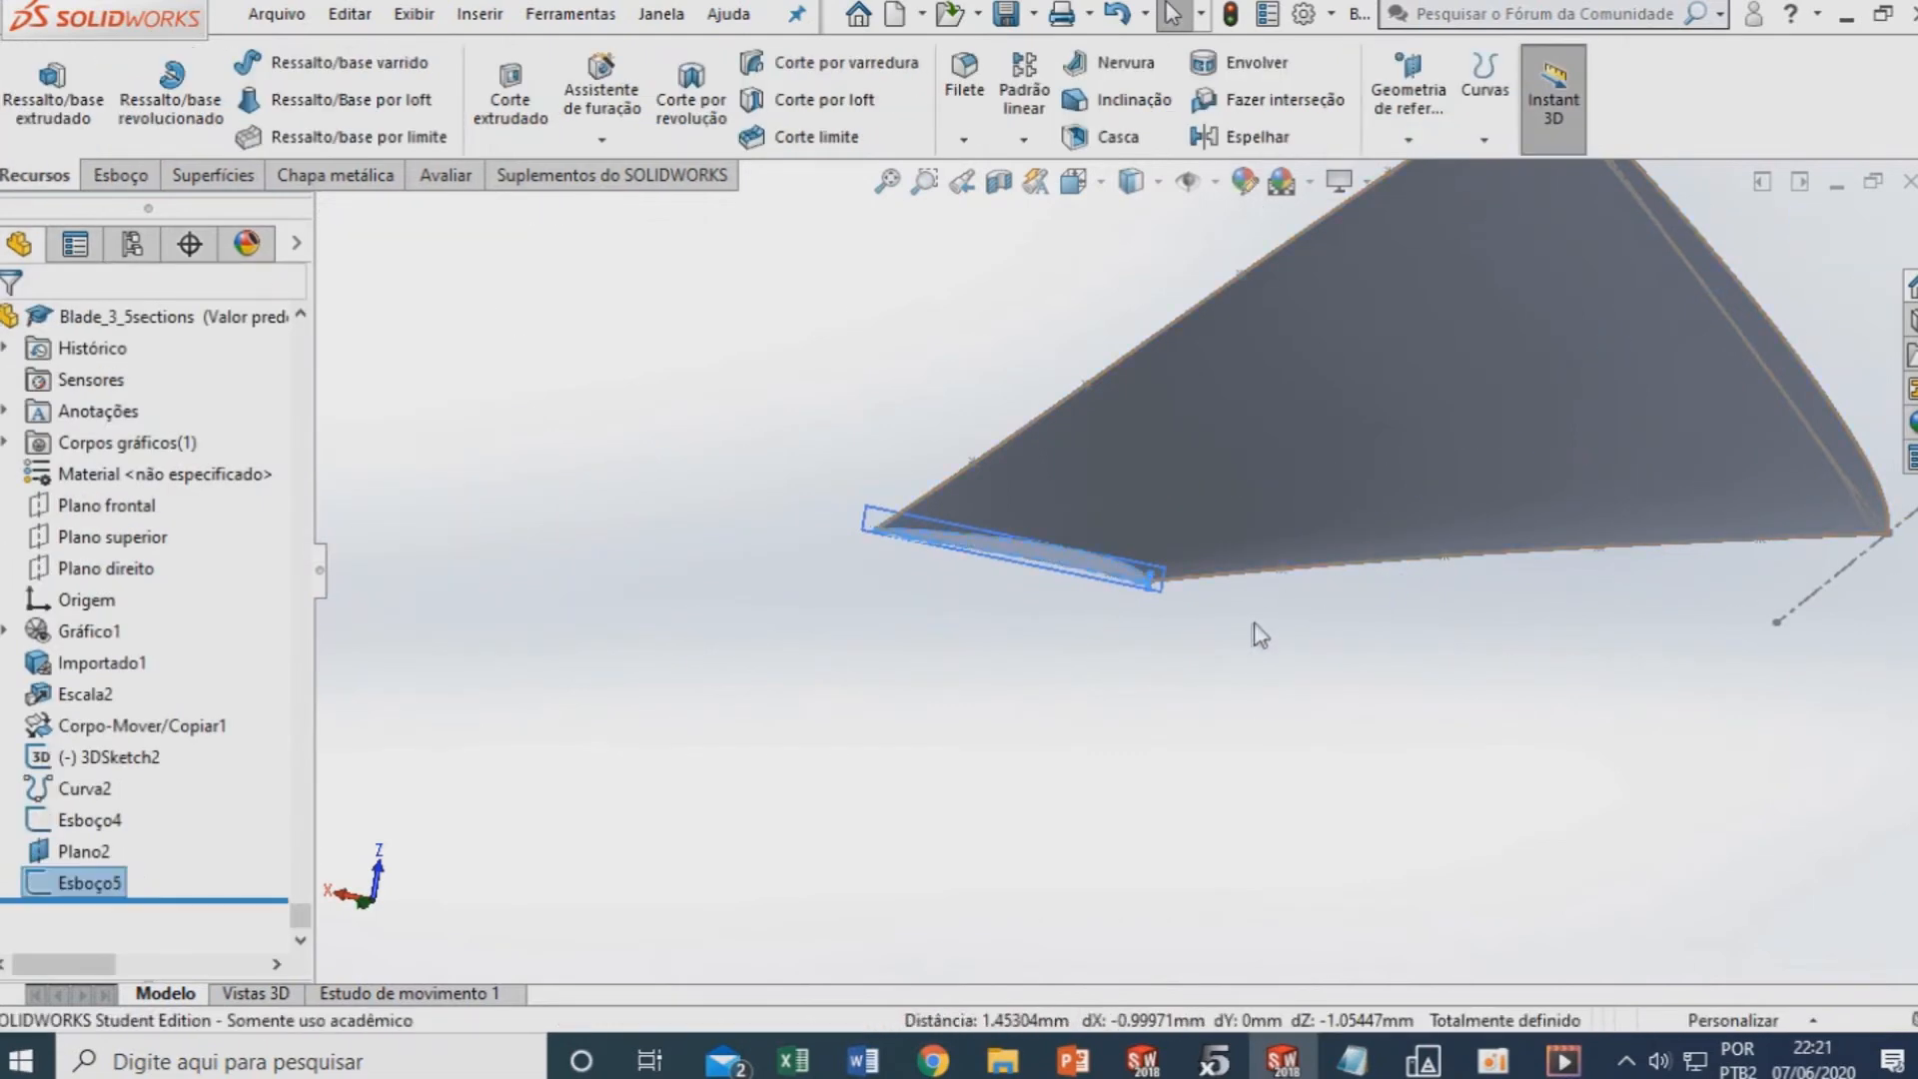
Hide the blade-tip plane Plano2 and show the model in the front view
middle_click_drag(1254, 637, 866, 596)
right_click(898, 492)
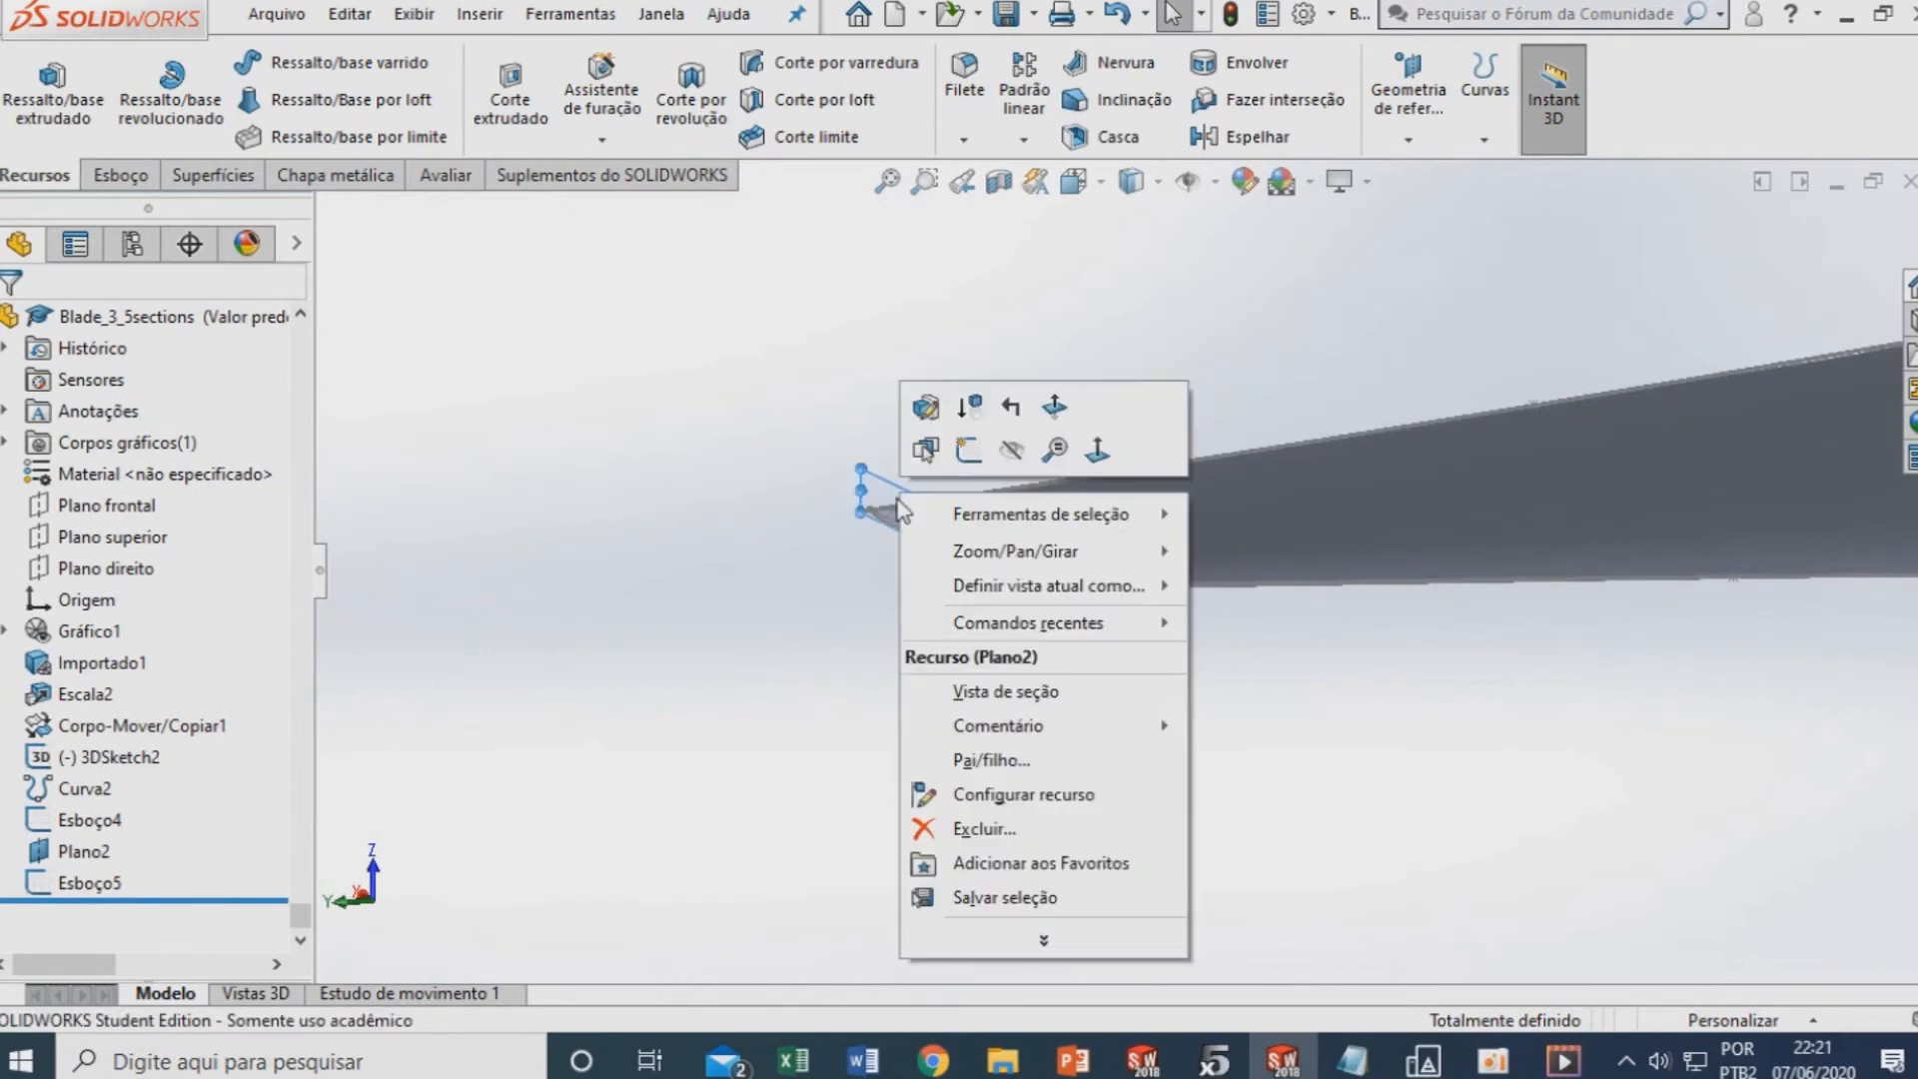
left_click(1013, 445)
middle_click_drag(1047, 613, 1013, 699)
key("ctrl+1")
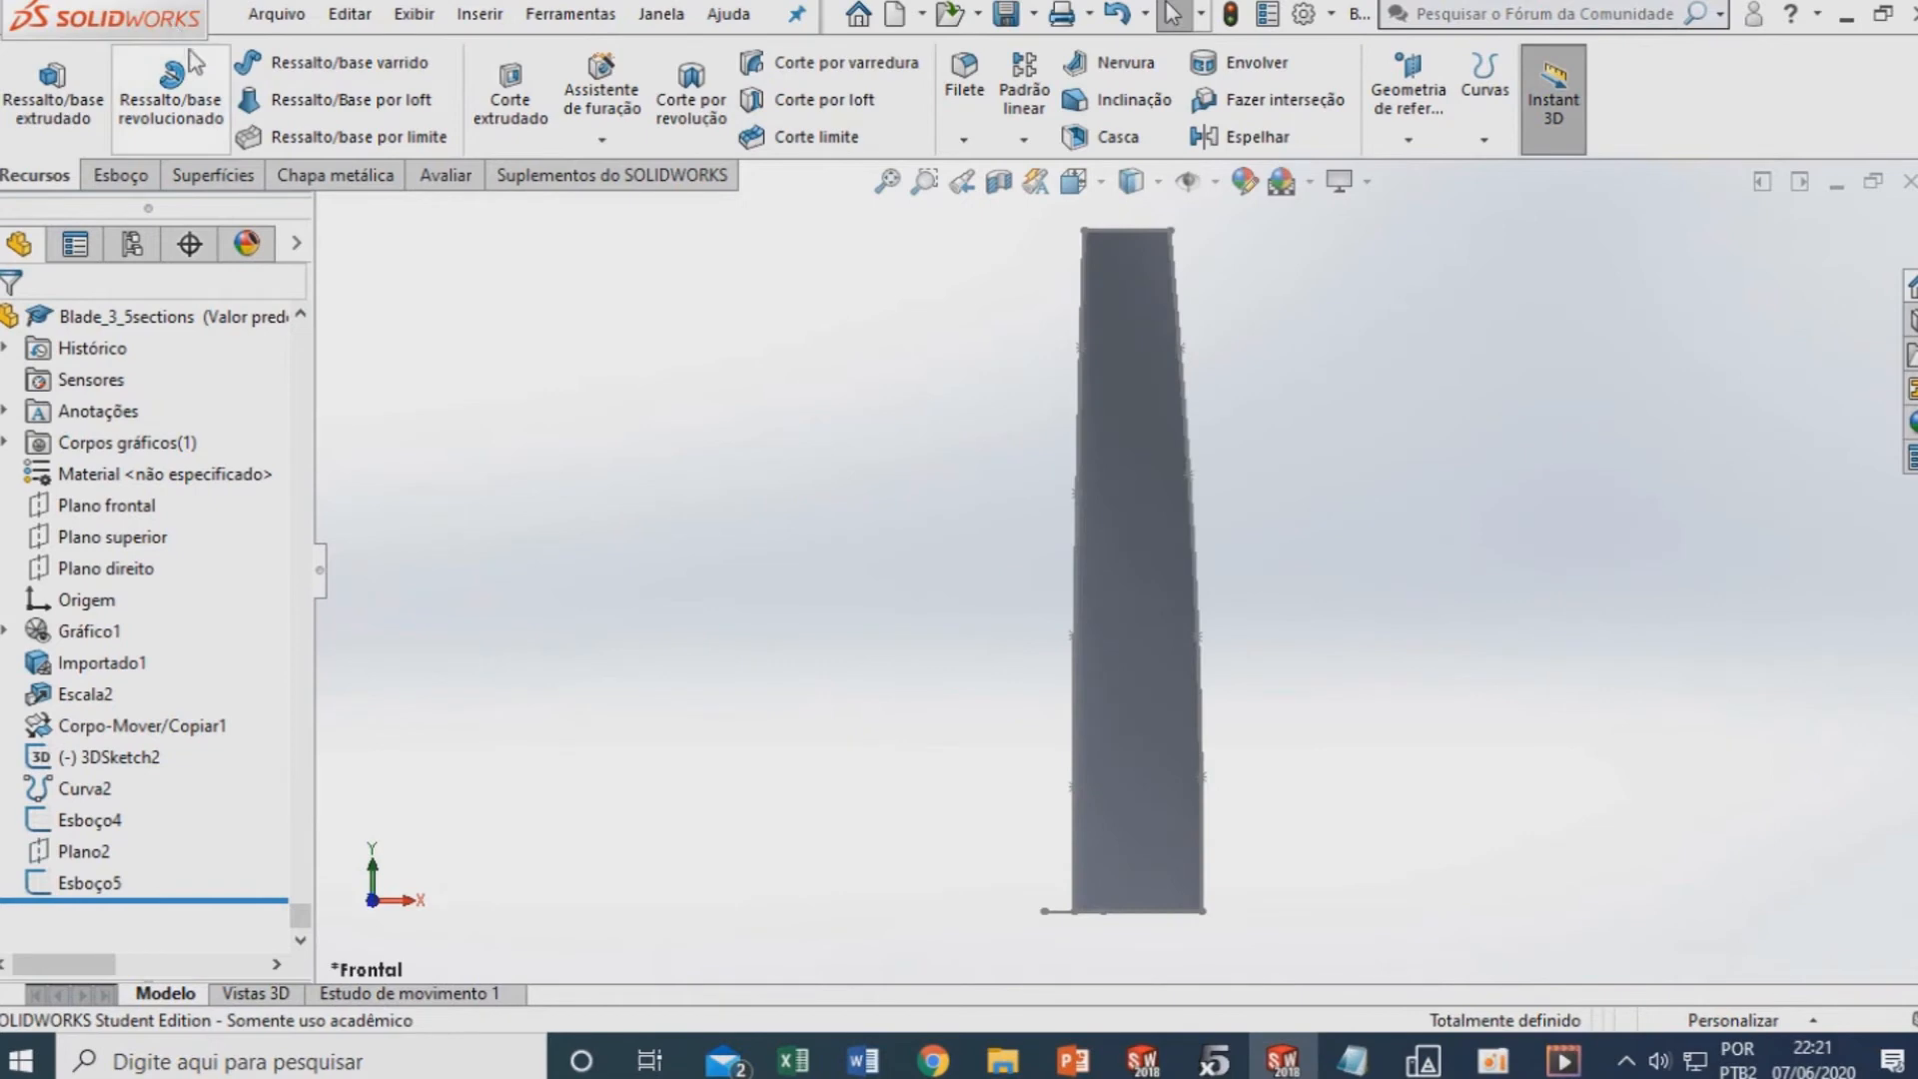
Hide the imported blade body Importado1
left_click(384, 107)
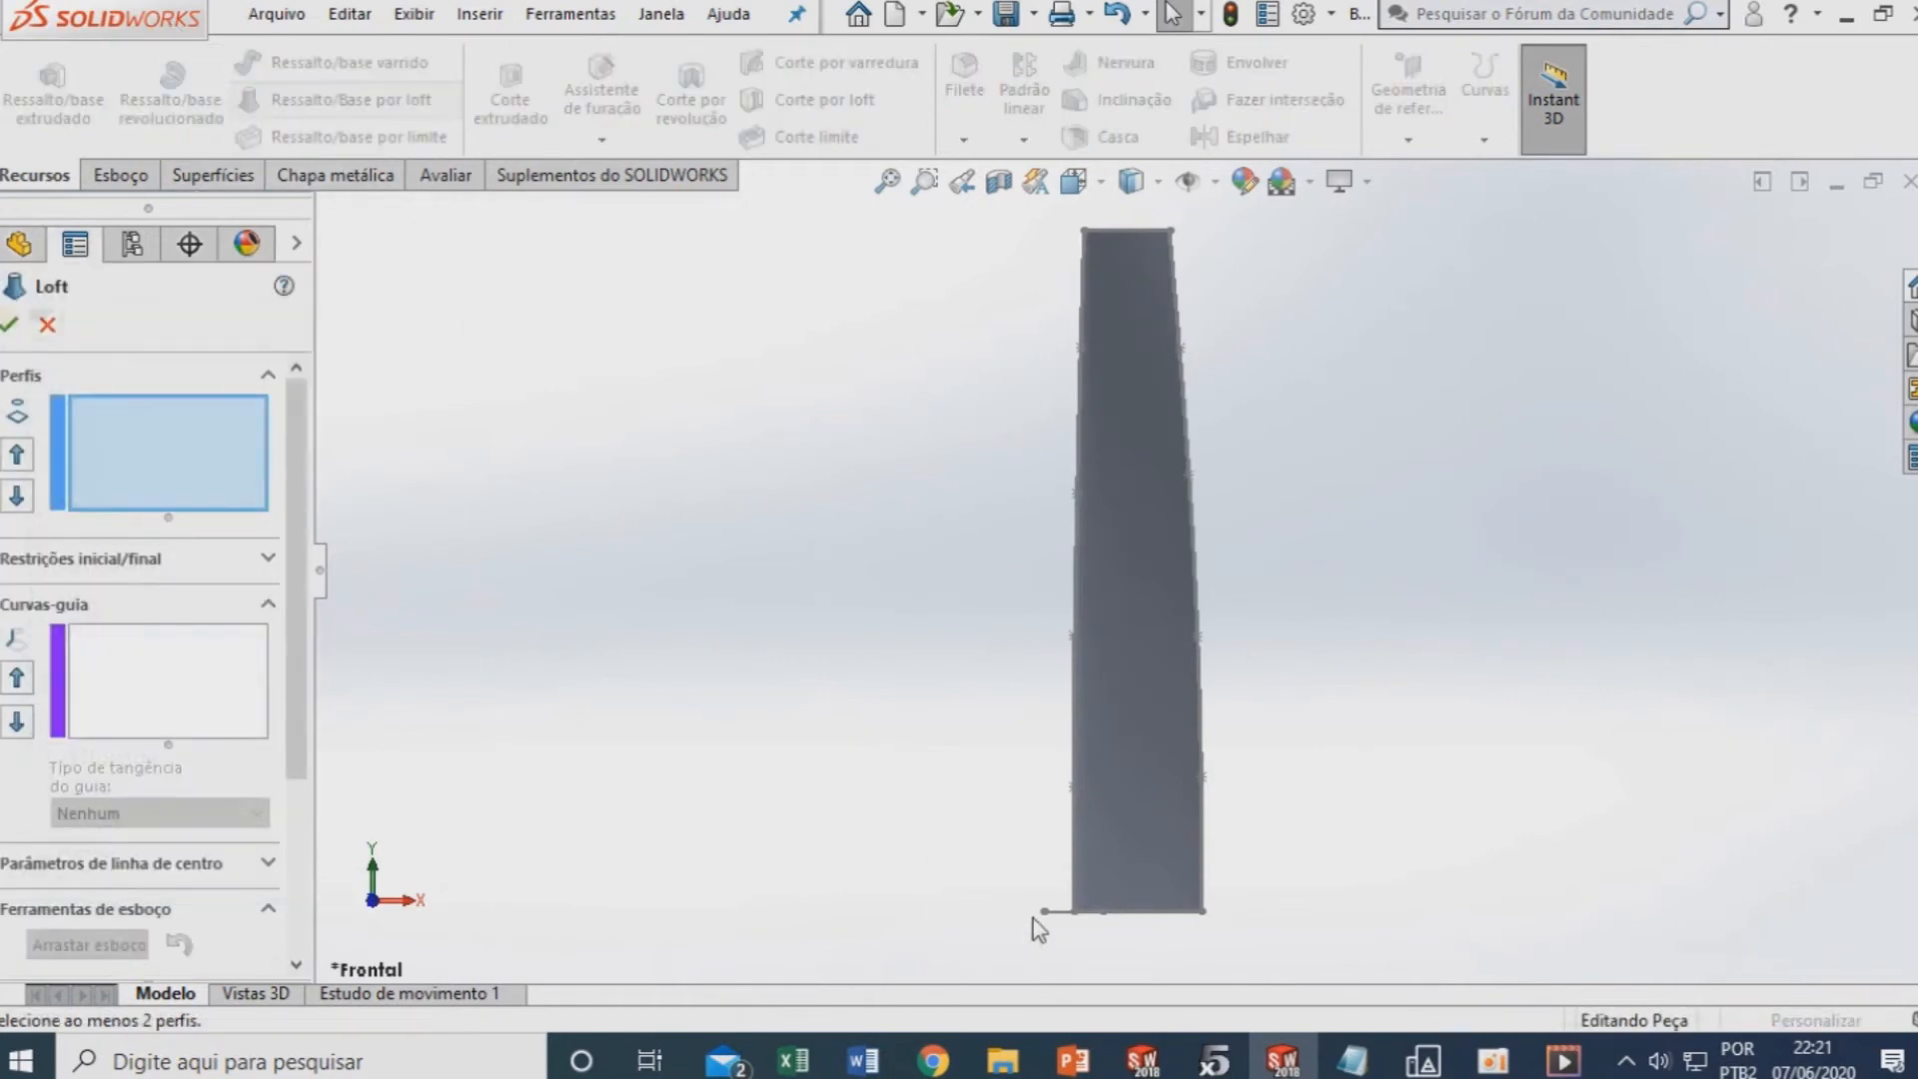
left_click(46, 327)
right_click(90, 667)
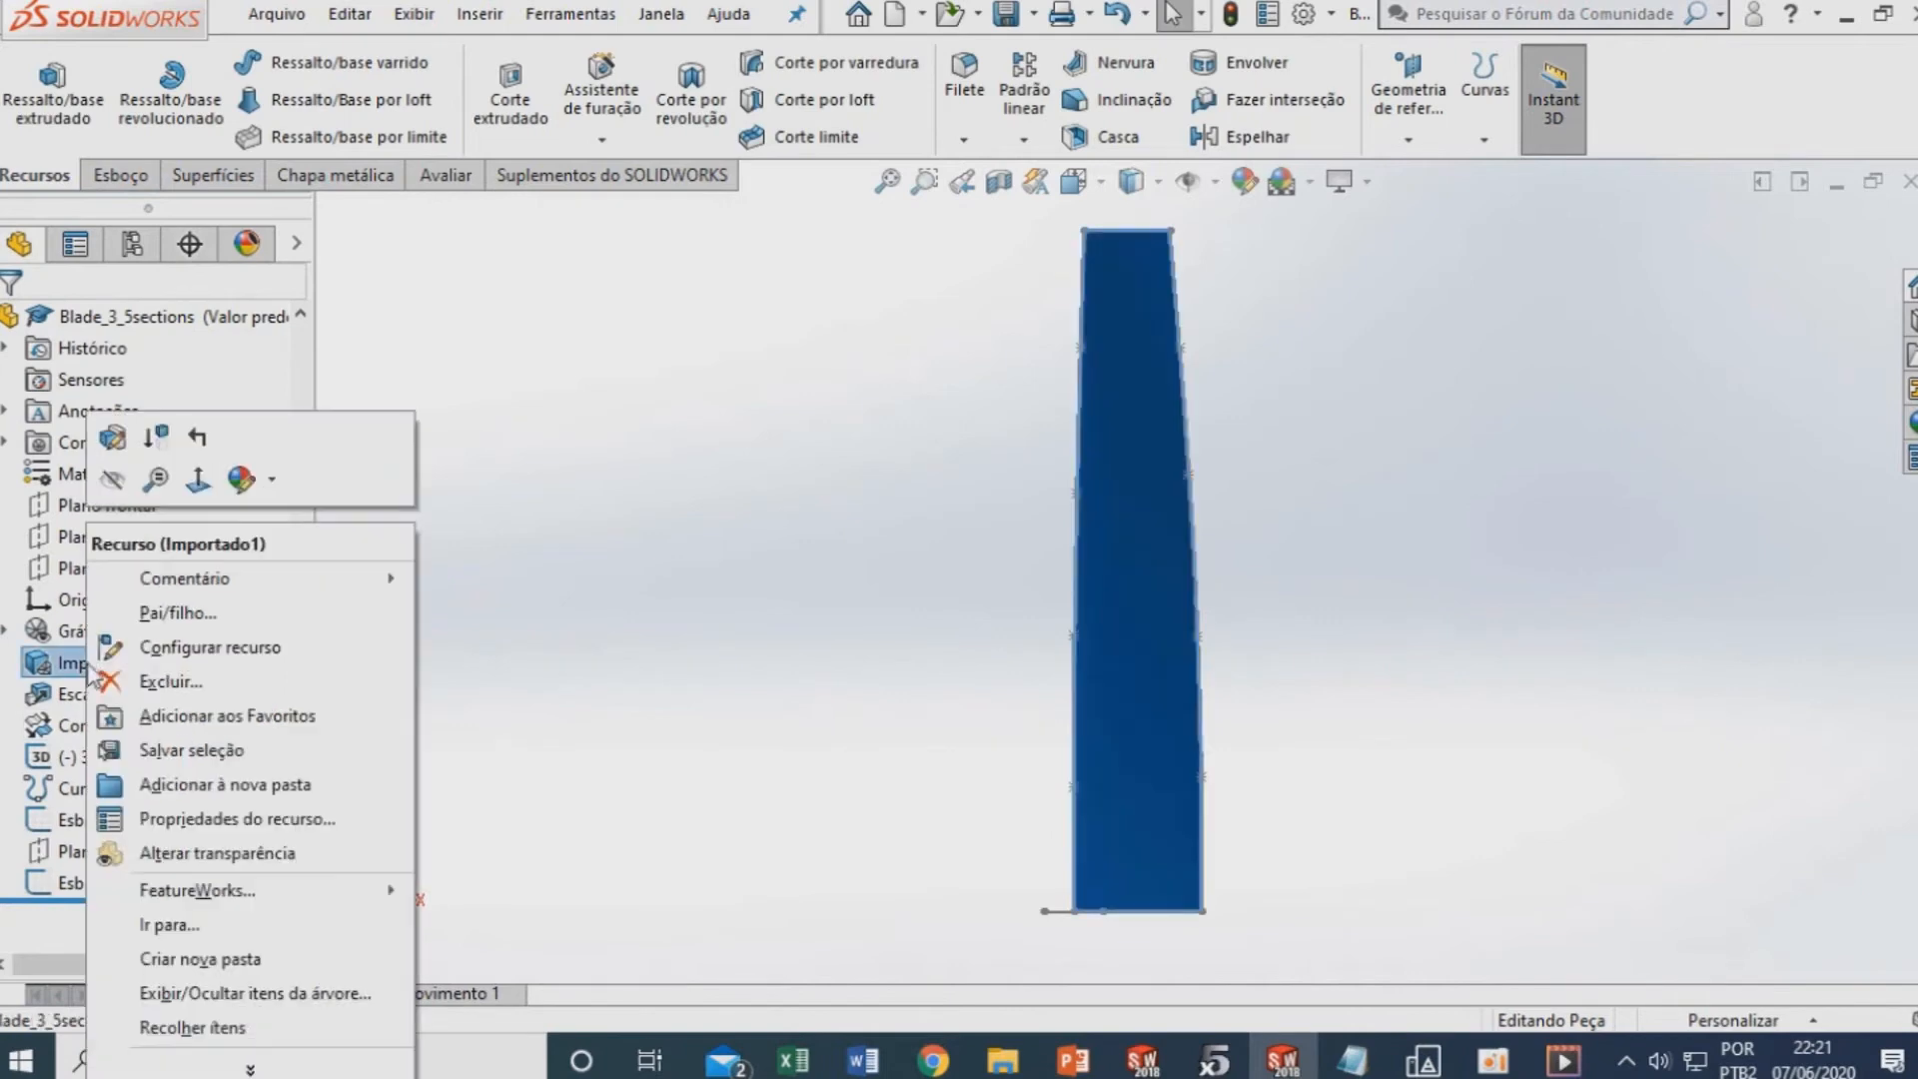
left_click(111, 484)
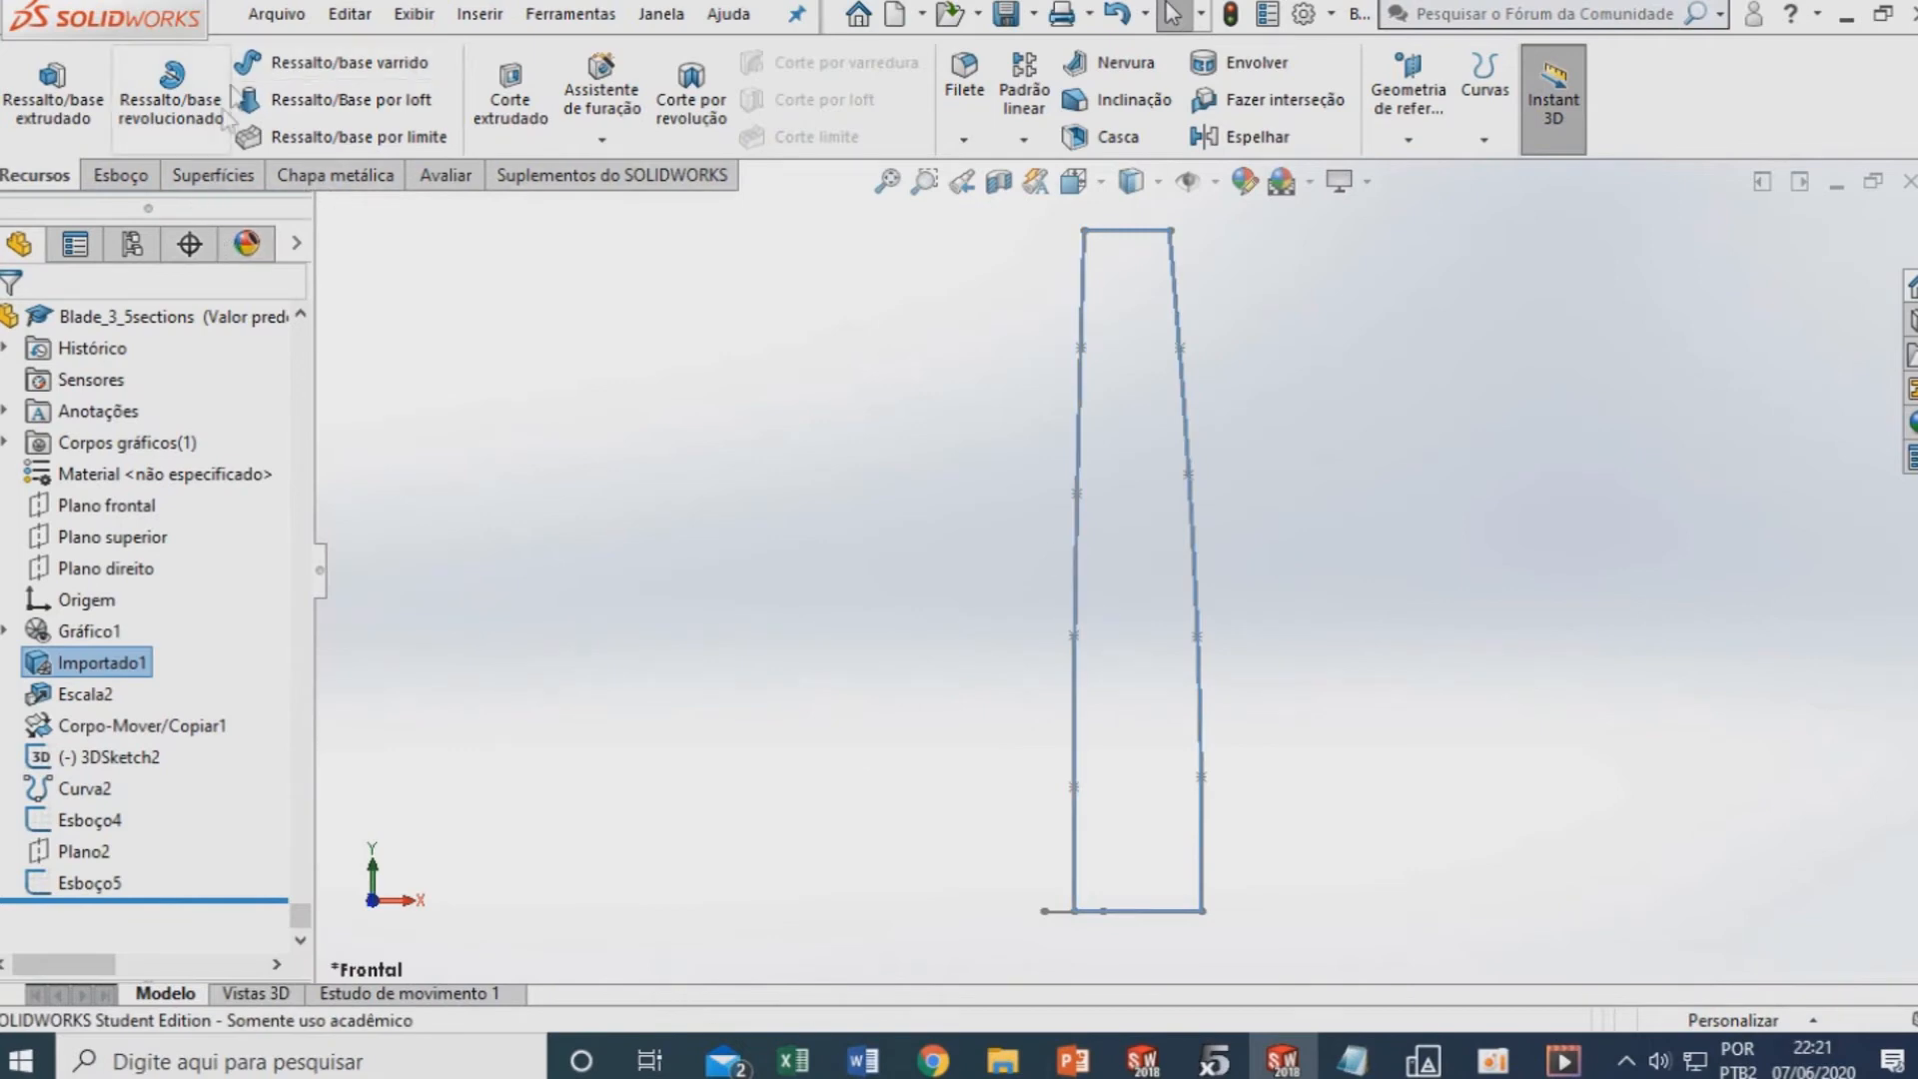
Start a boss loft with the root airfoil sketch Esboço4 and the tip airfoil sketch Esboço5 as profiles
left_click(333, 100)
mouse_move(904, 854)
middle_mouse_down()
mouse_move(1155, 877)
mouse_move(1018, 899)
mouse_move(1030, 851)
middle_mouse_up()
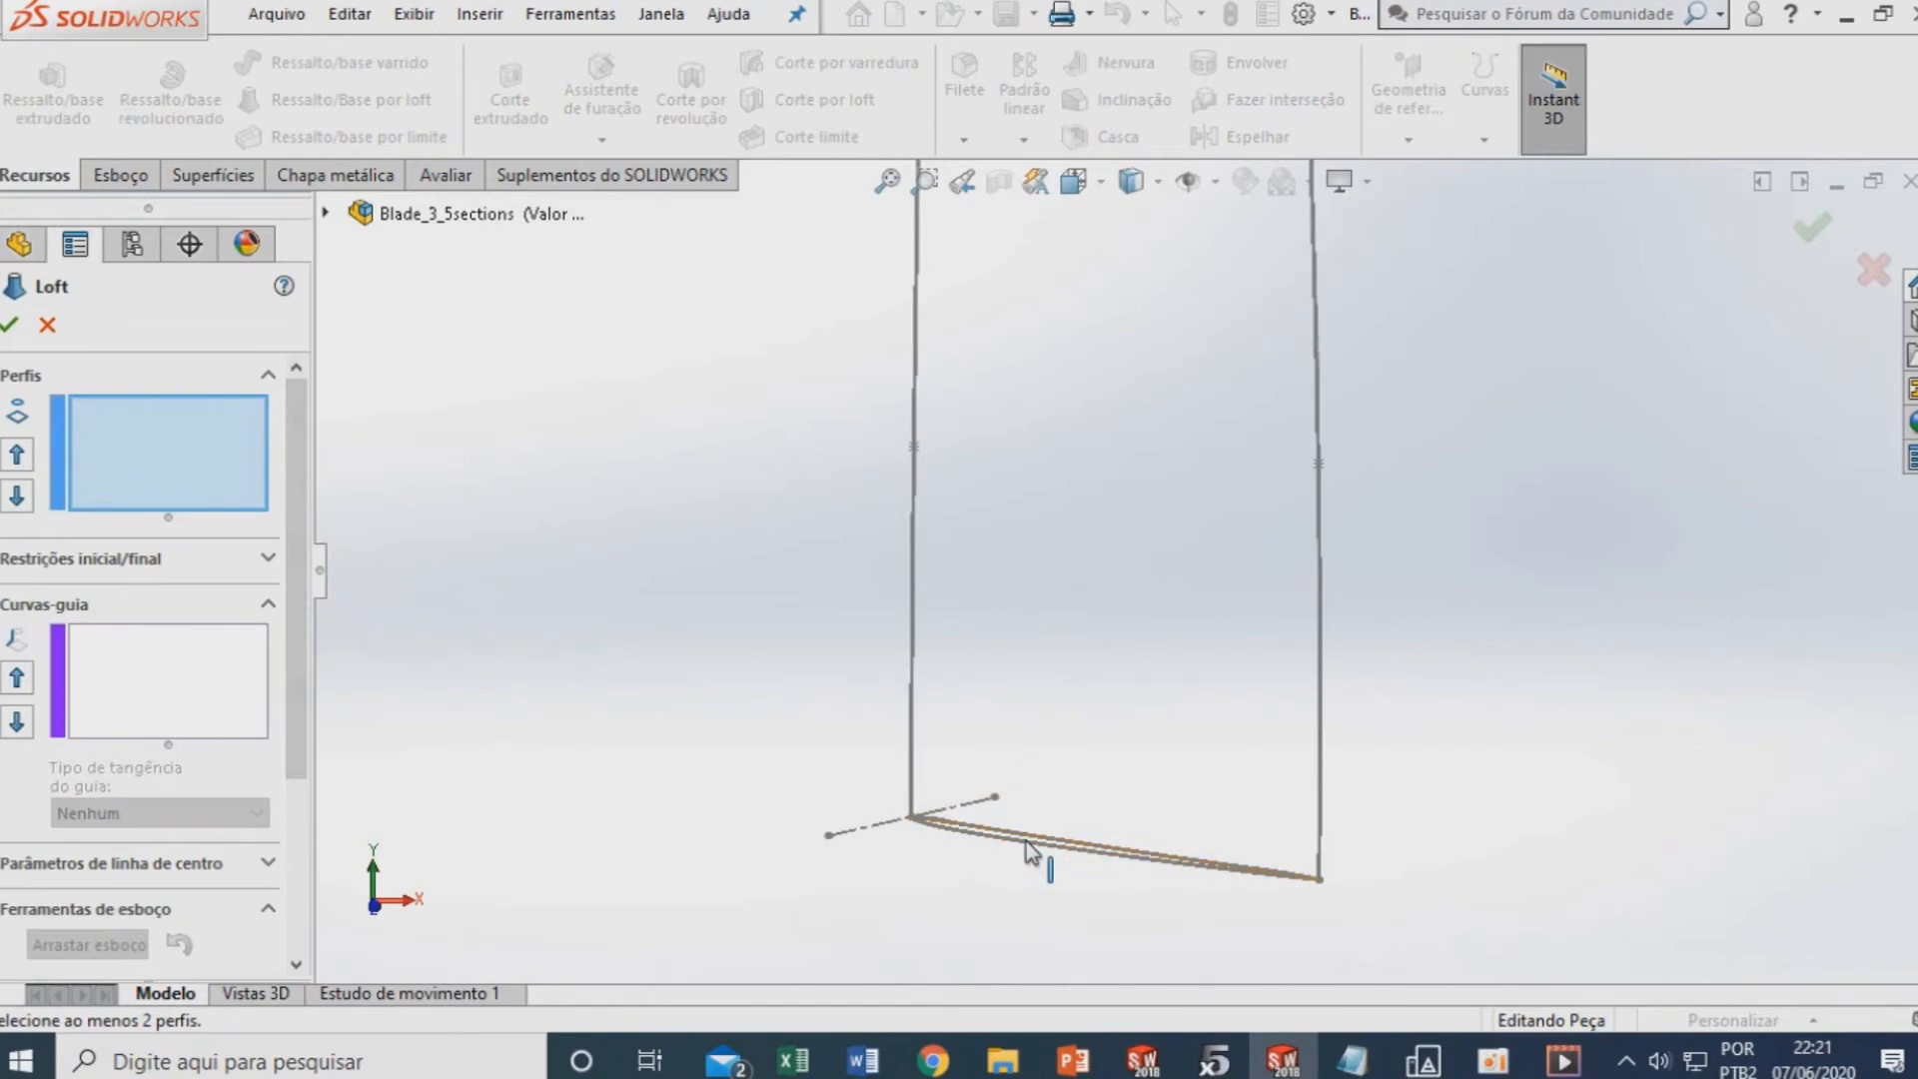
left_click(1032, 847)
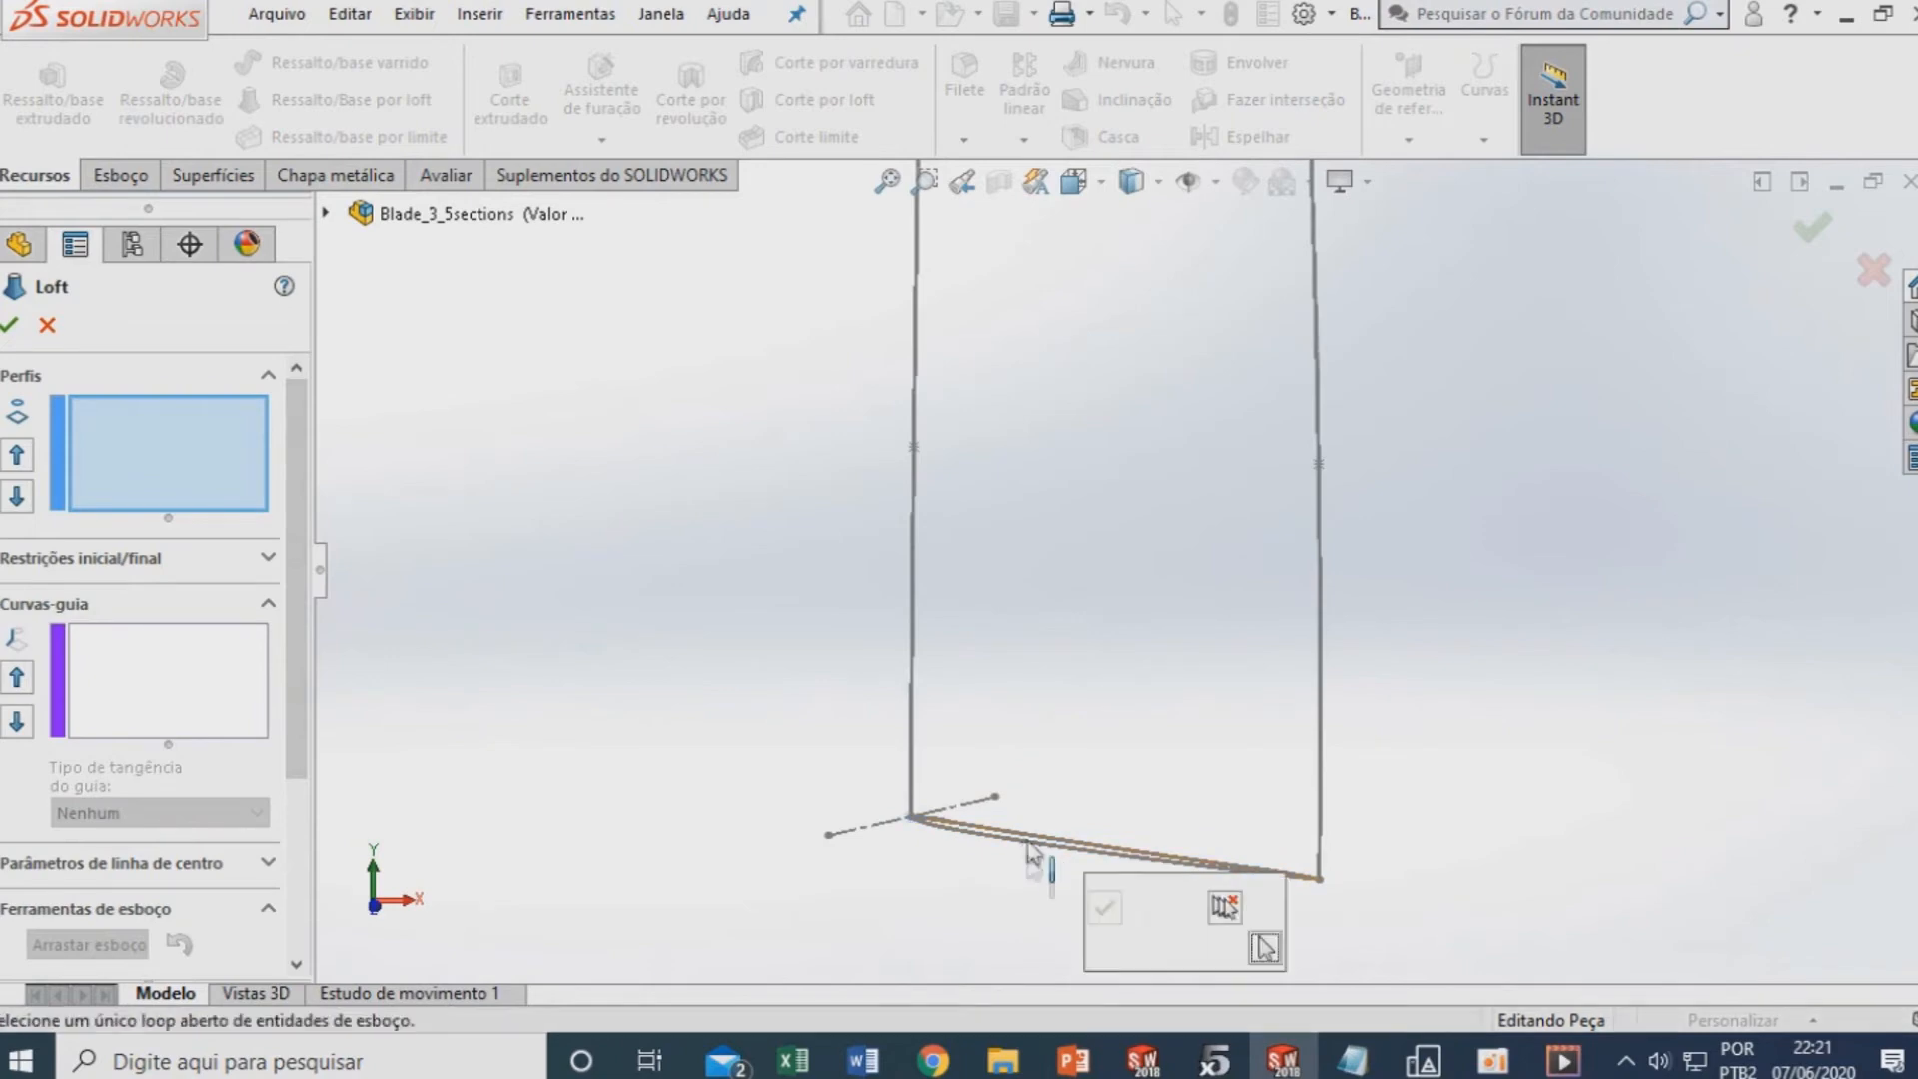
left_click(1144, 908)
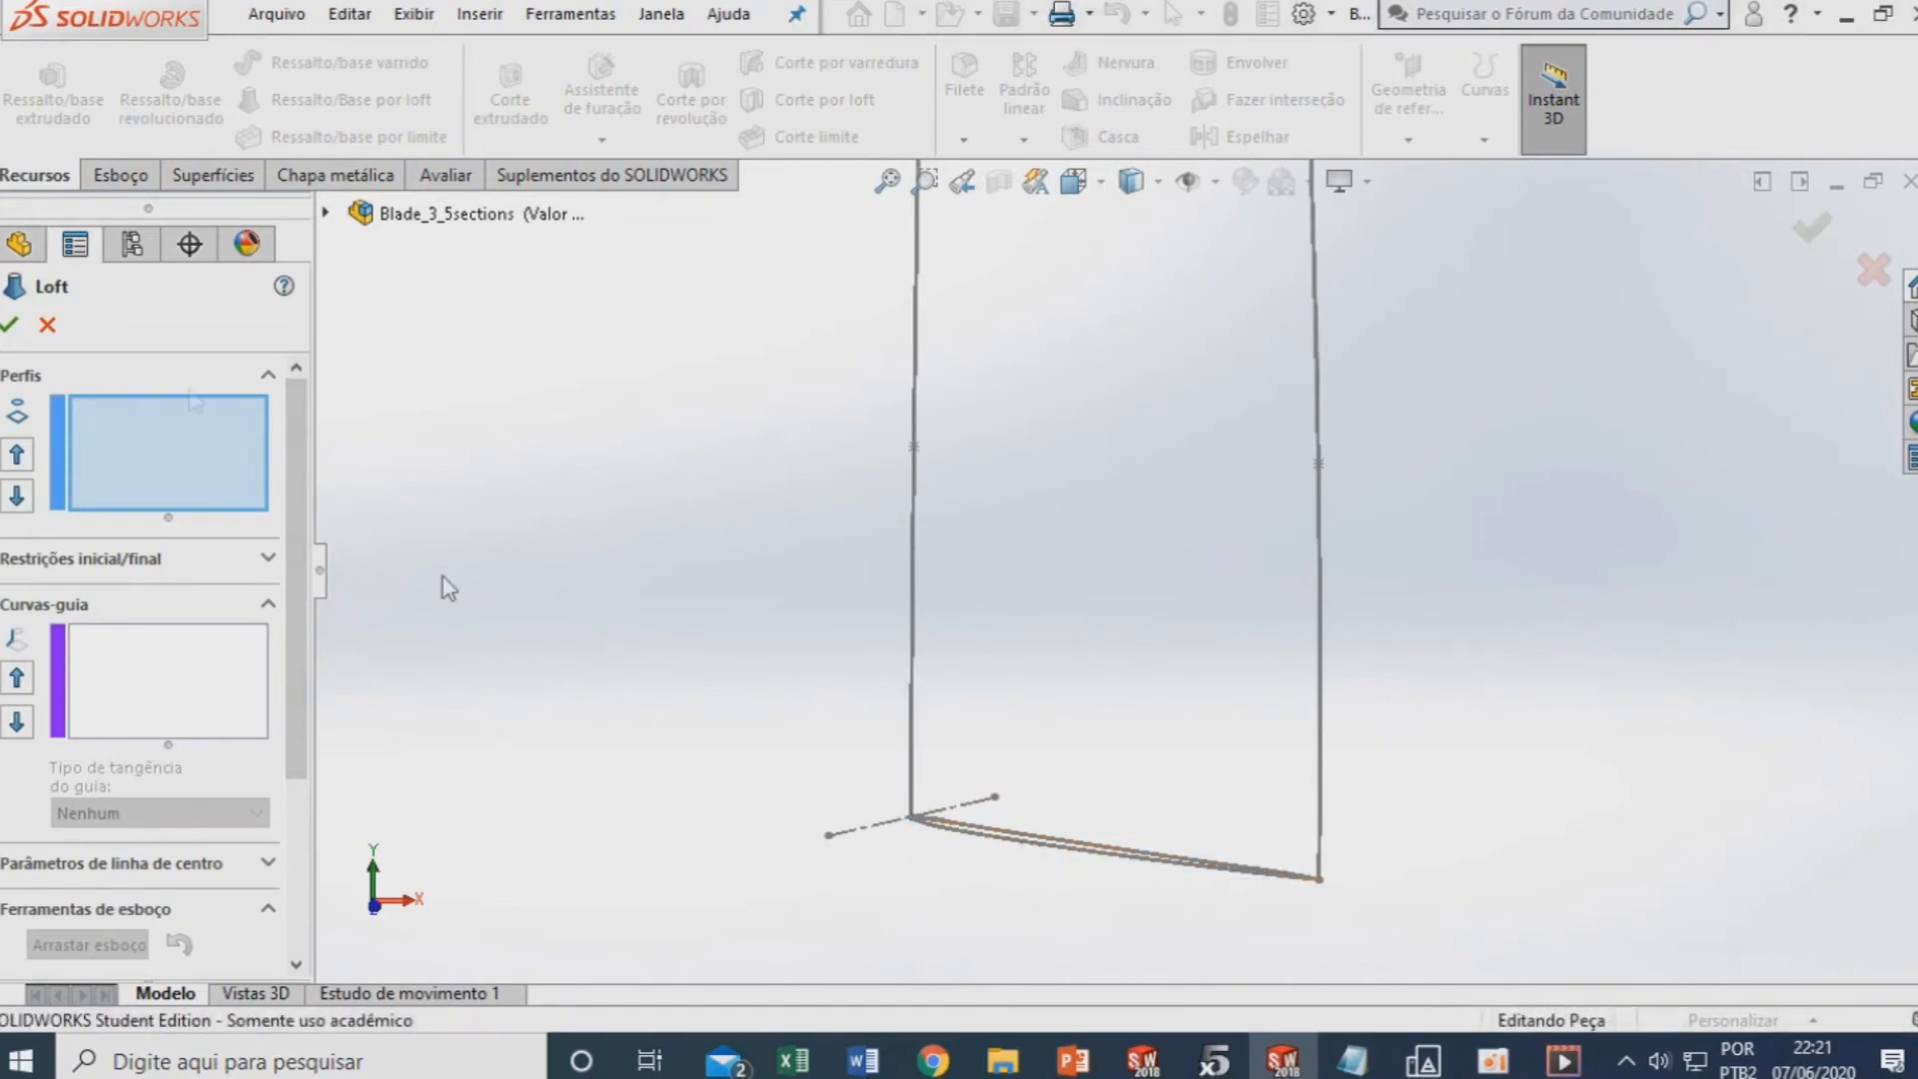
scroll(948, 824, "down", 6)
middle_click_drag(1002, 847, 1063, 887)
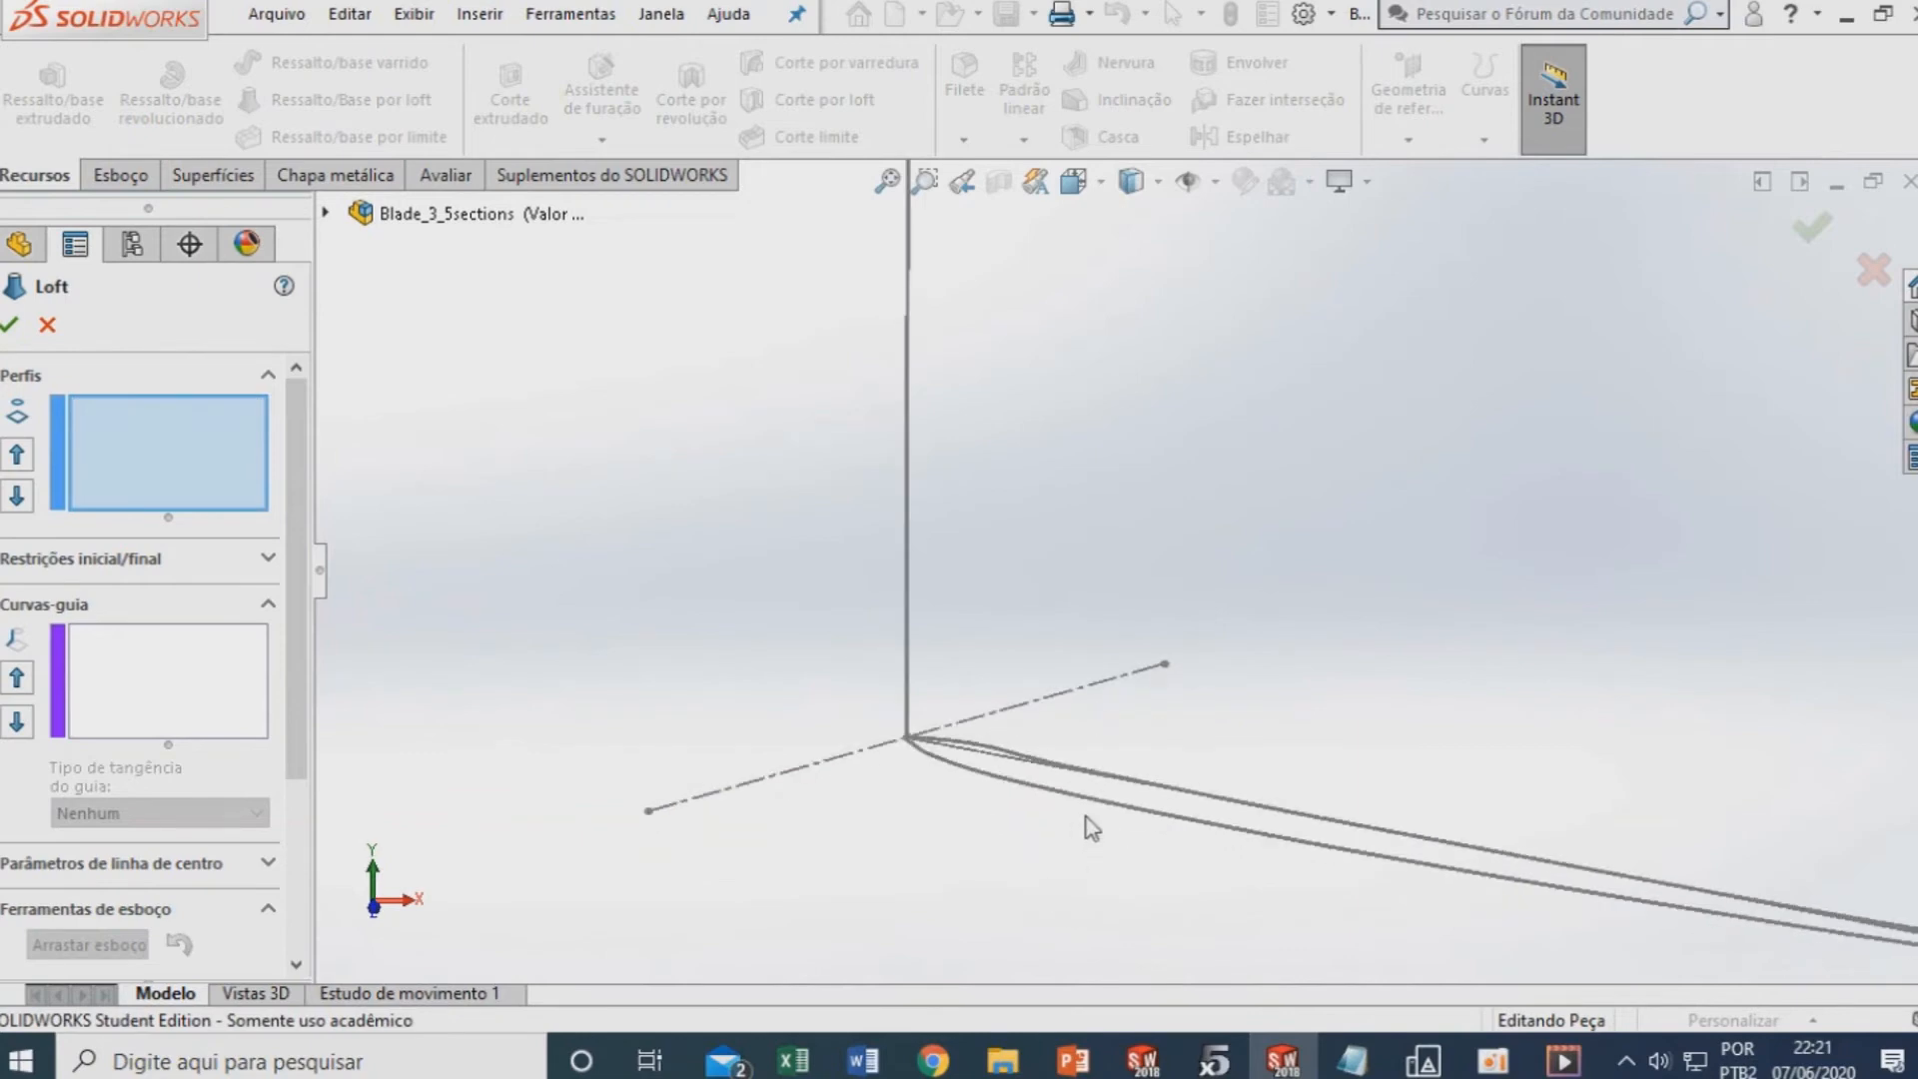
left_click(1130, 805)
key("ctrl+8")
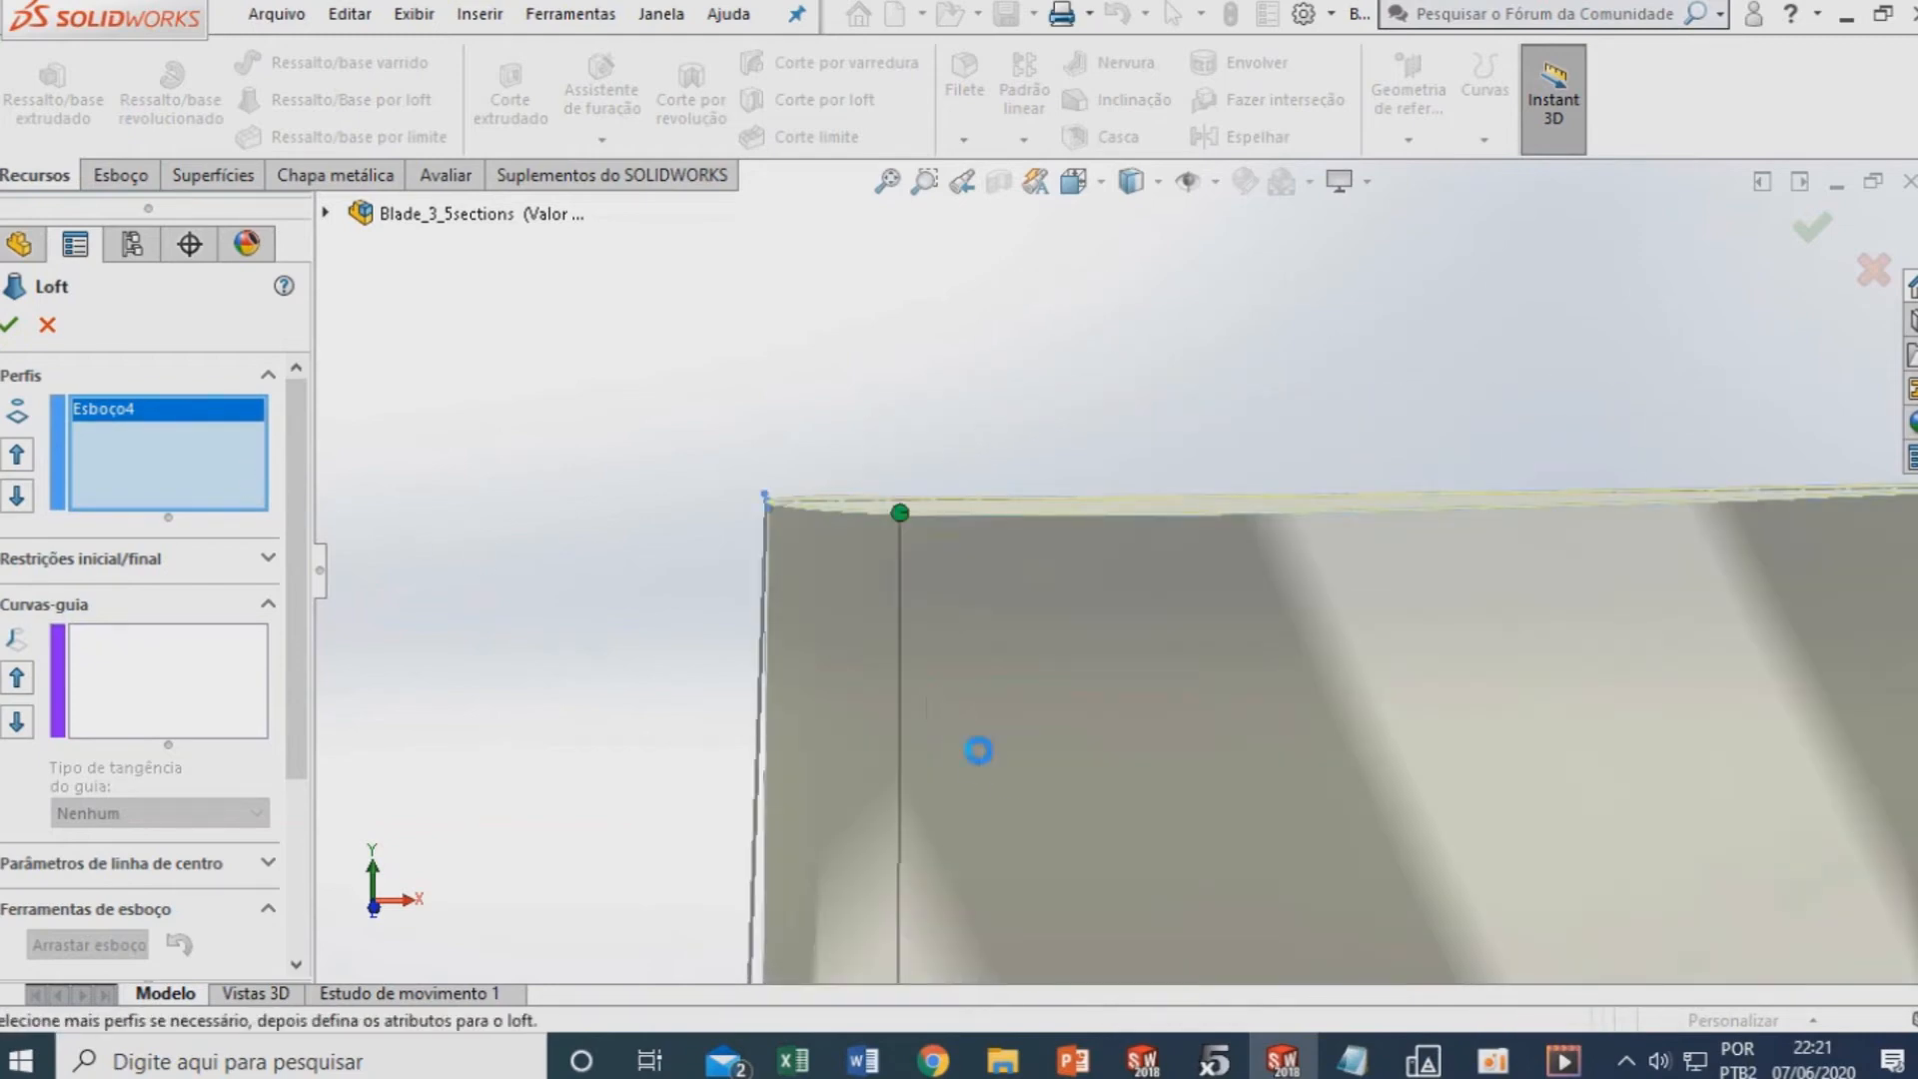
scroll(1065, 703, "up", 1)
scroll(1079, 714, "up", 8)
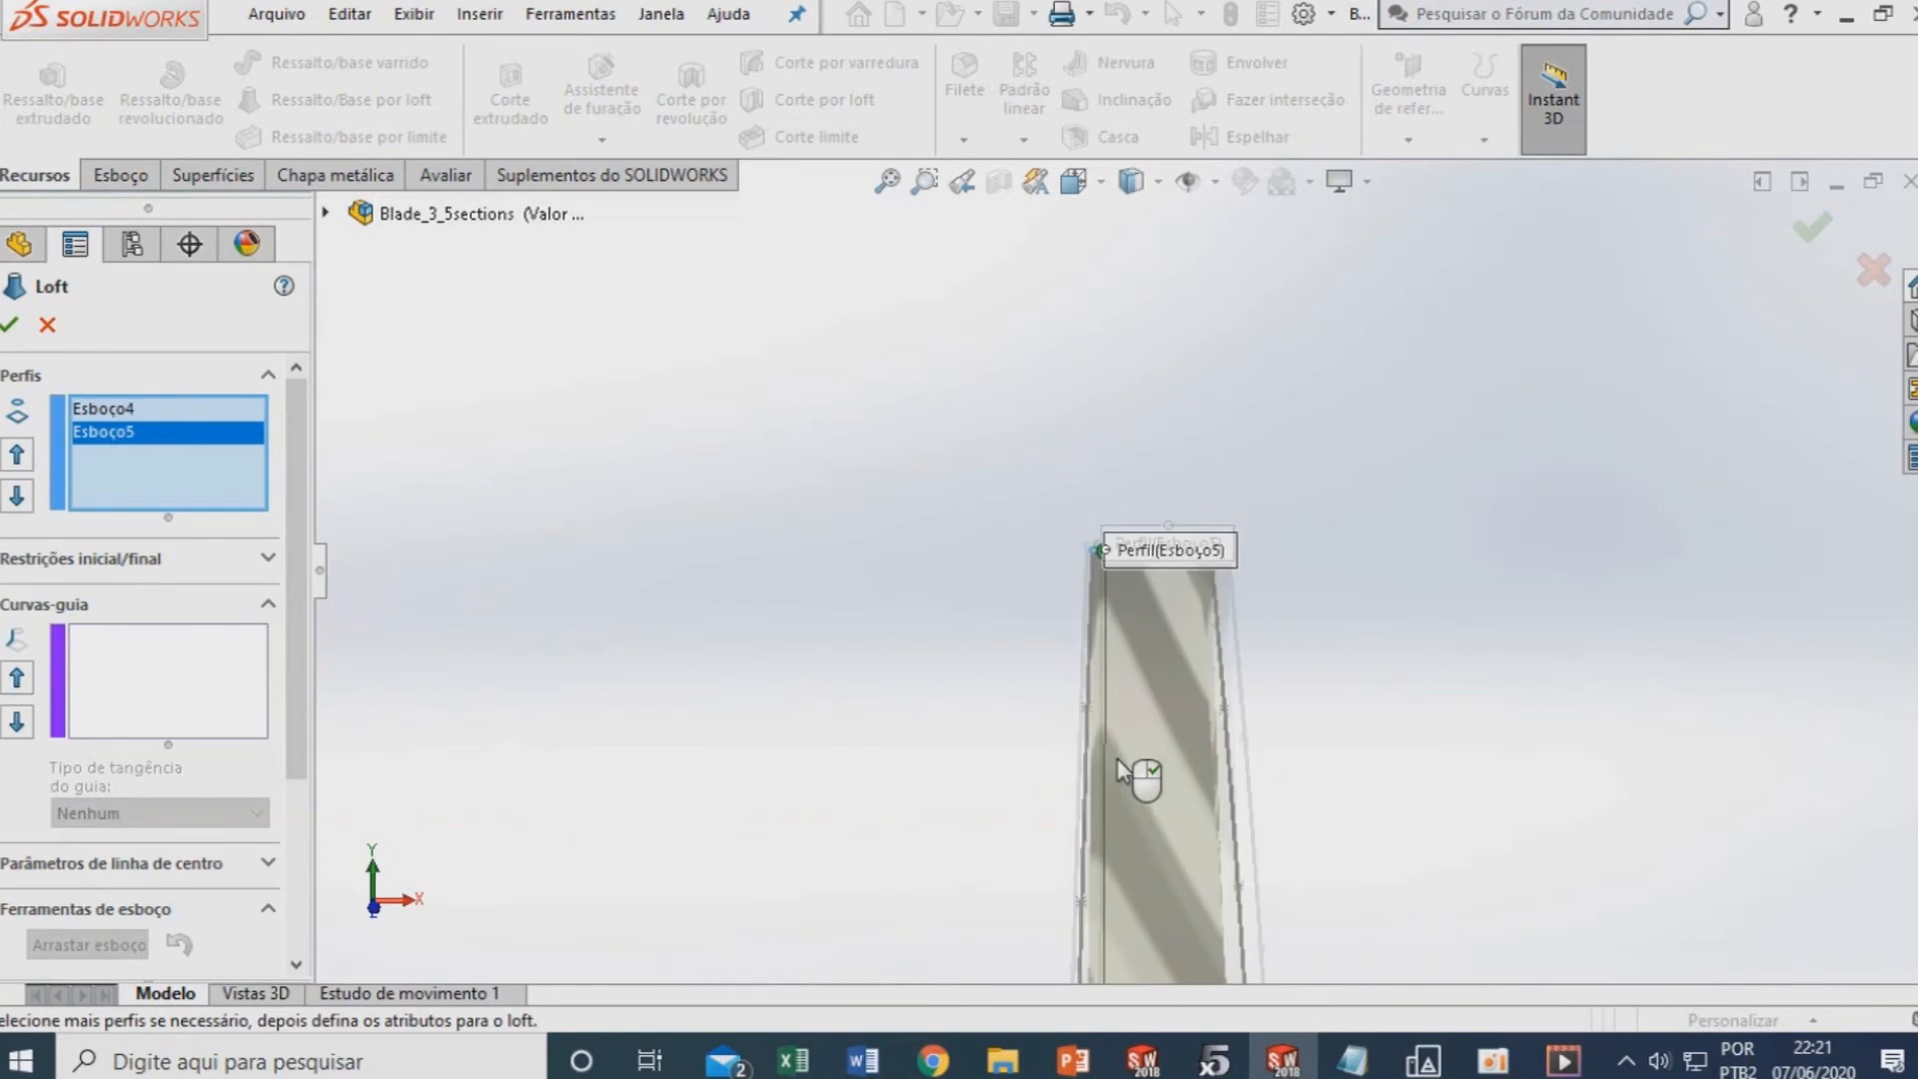
Add the blade's trailing-edge and leading-edge curves to the loft as two open-loop guide curves
scroll(1147, 783, "down", 5)
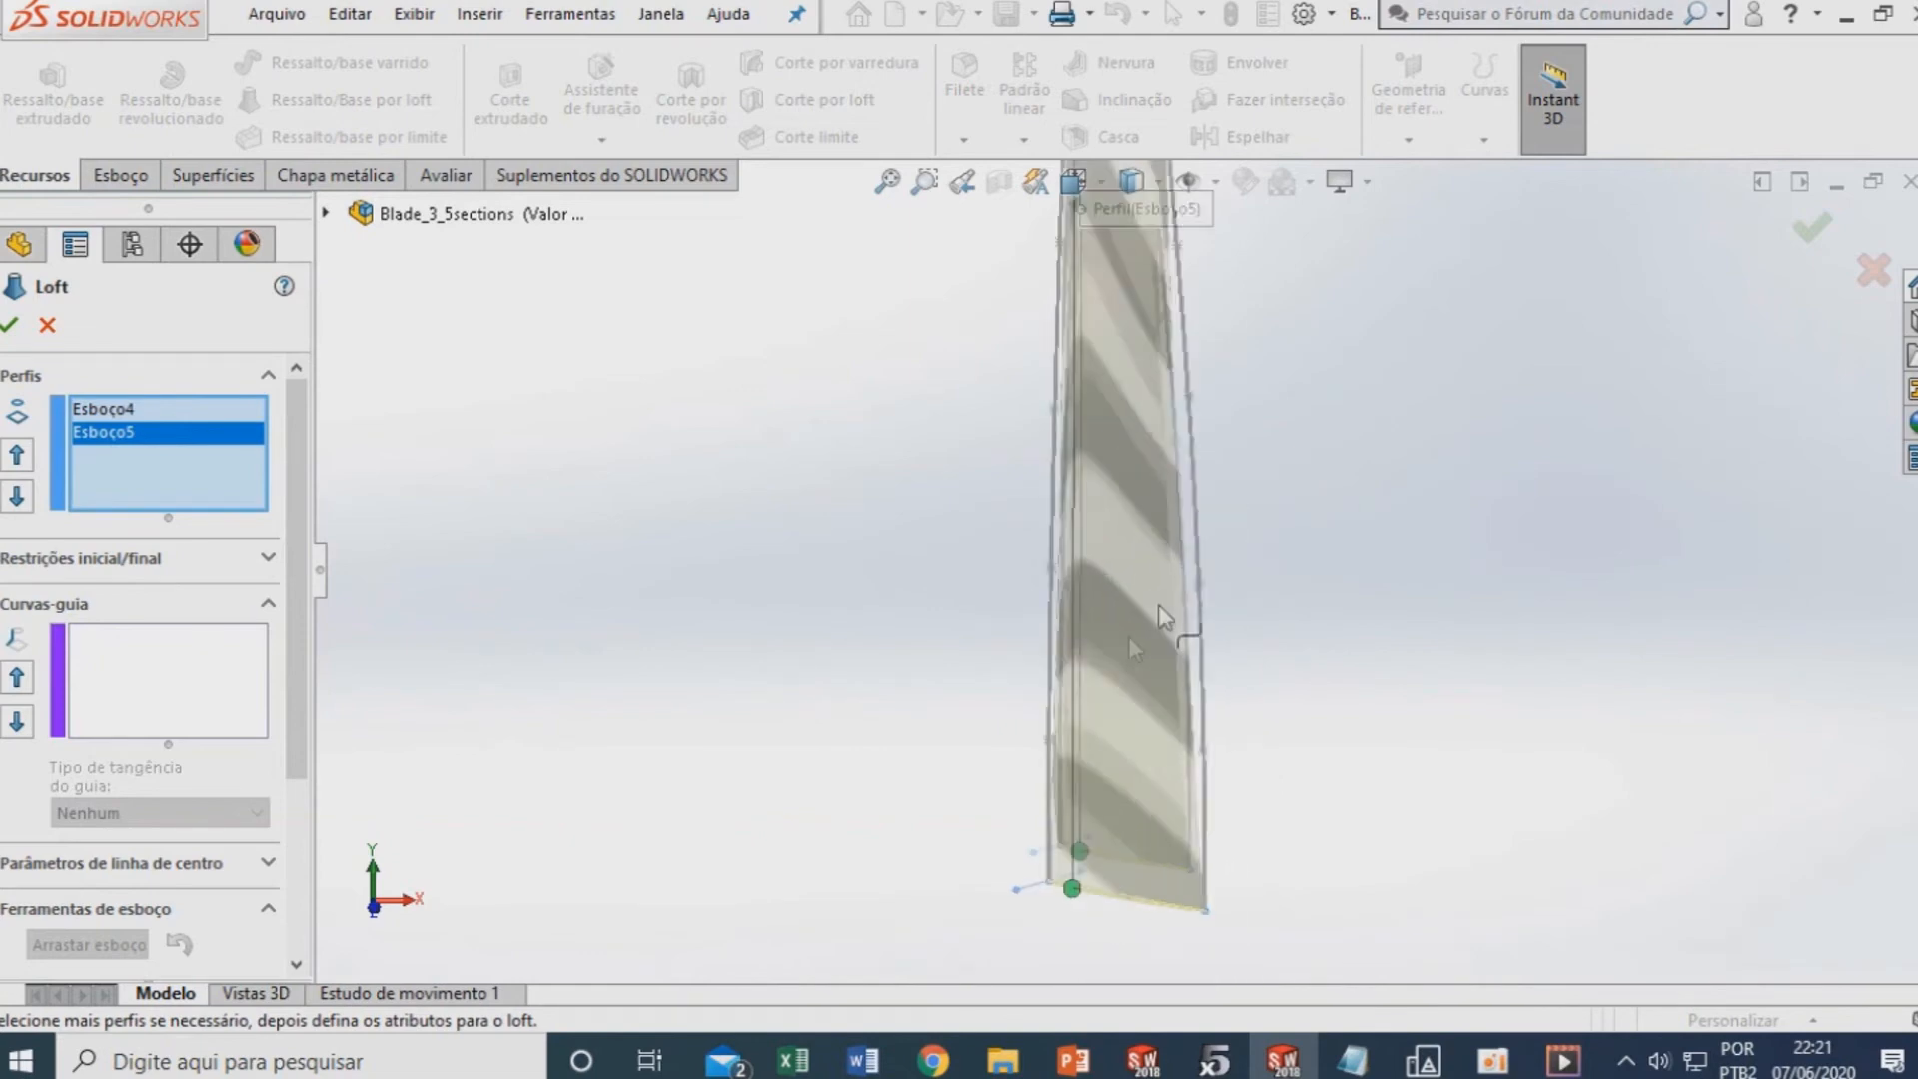
scroll(1215, 565, "up", 1)
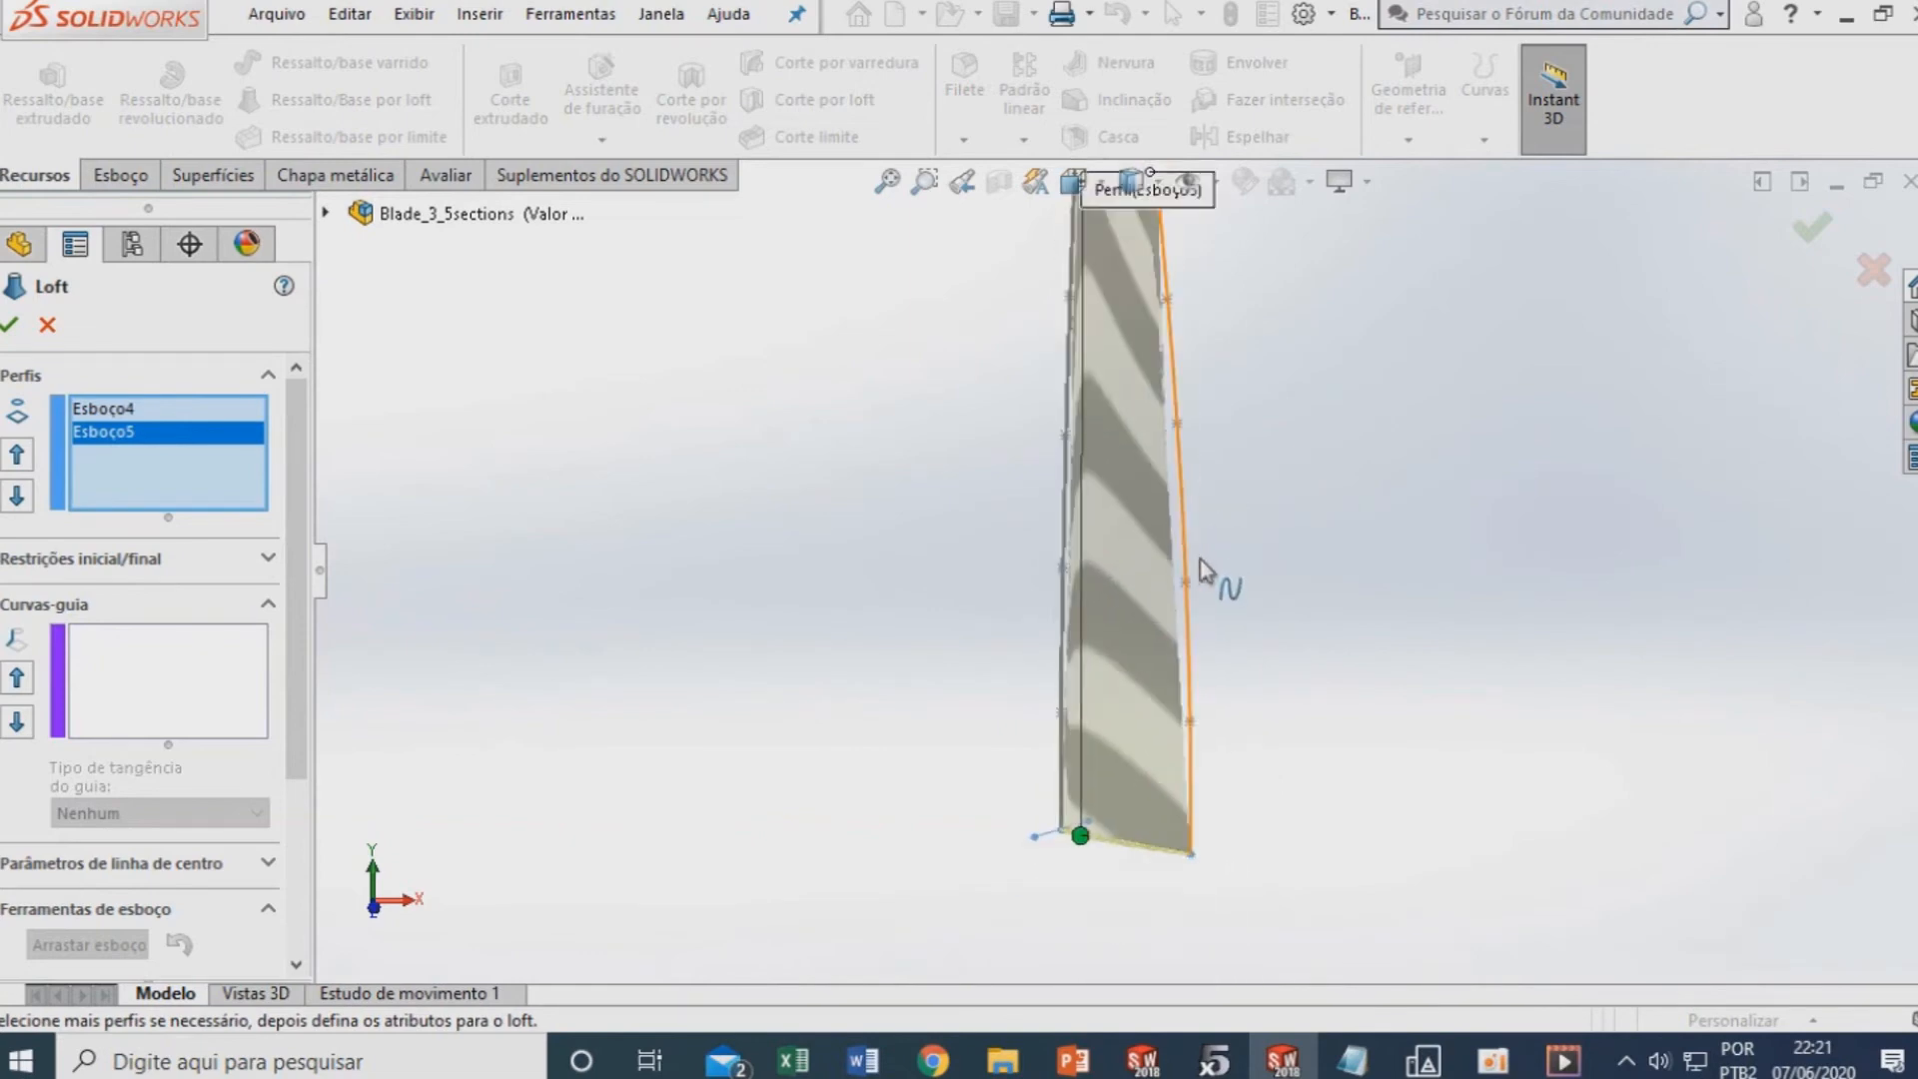
middle_click_drag(1104, 537, 1115, 588)
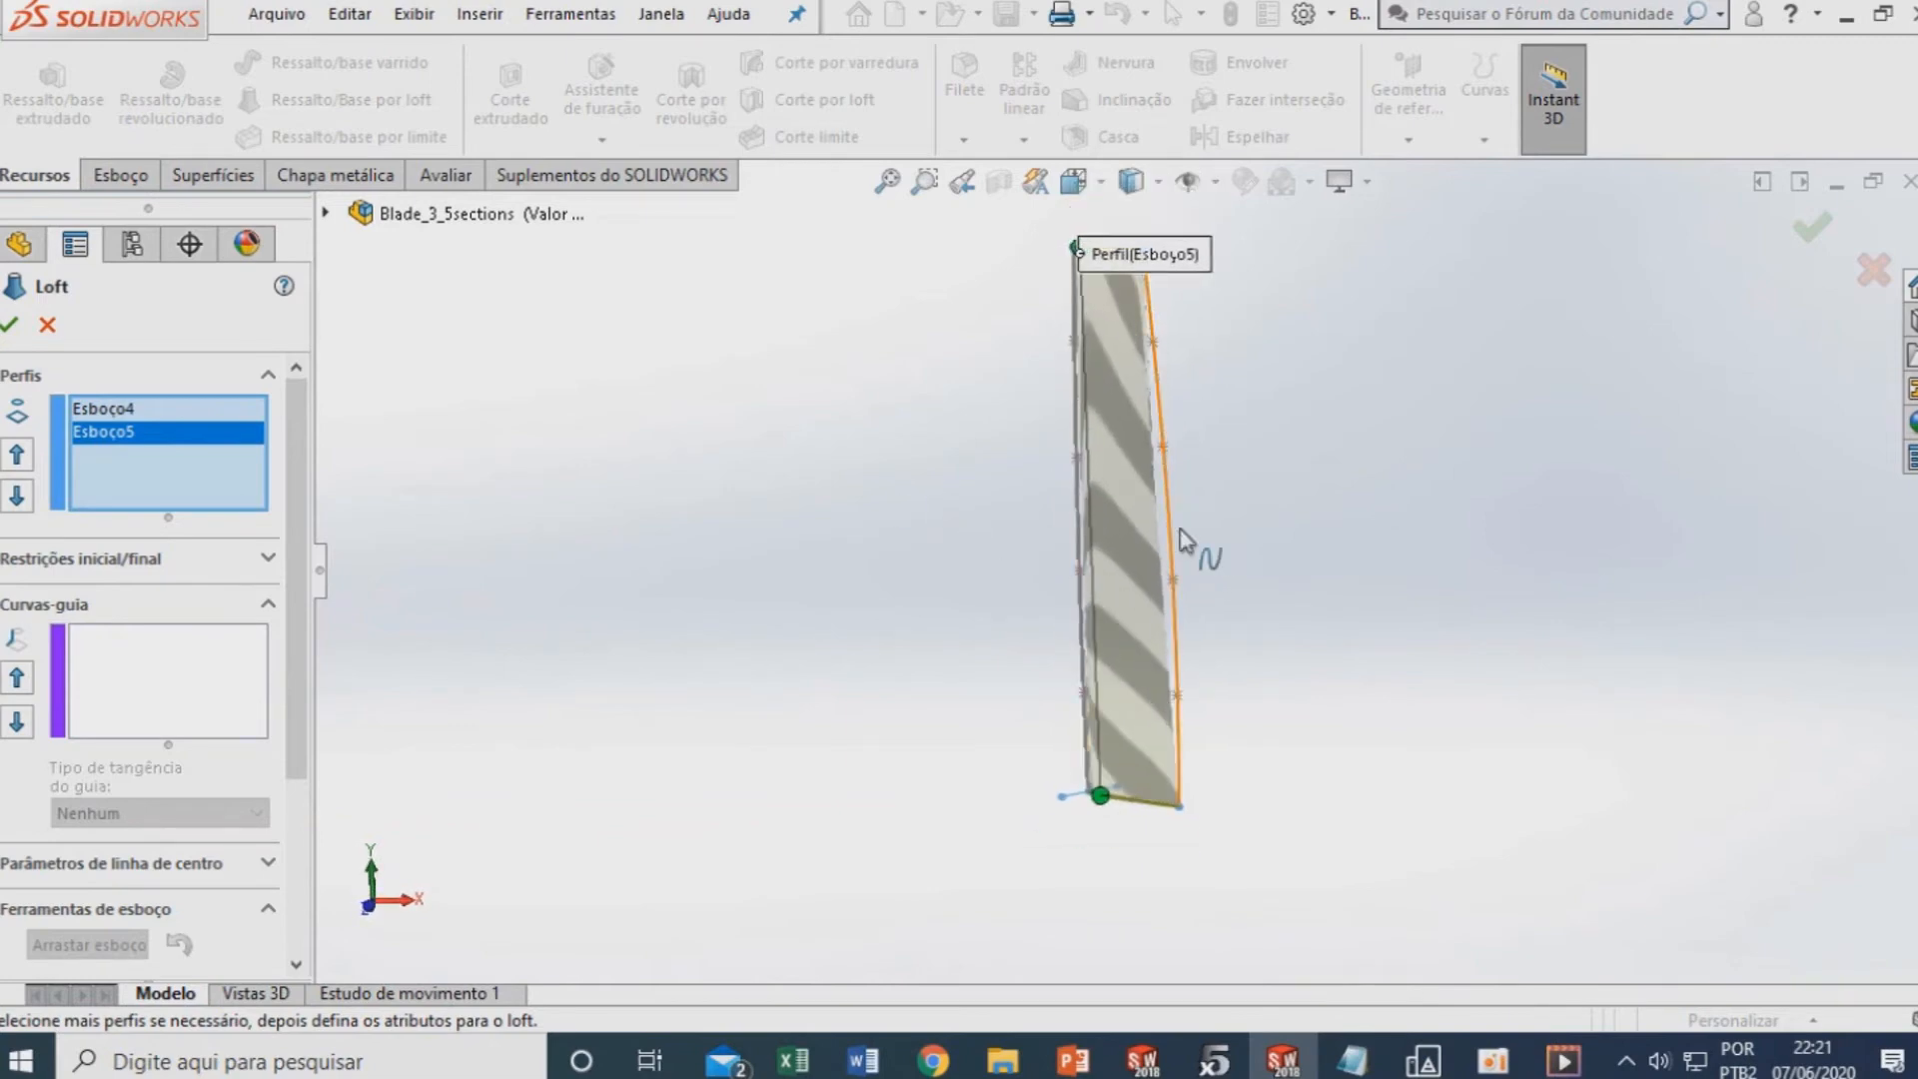
left_click(172, 676)
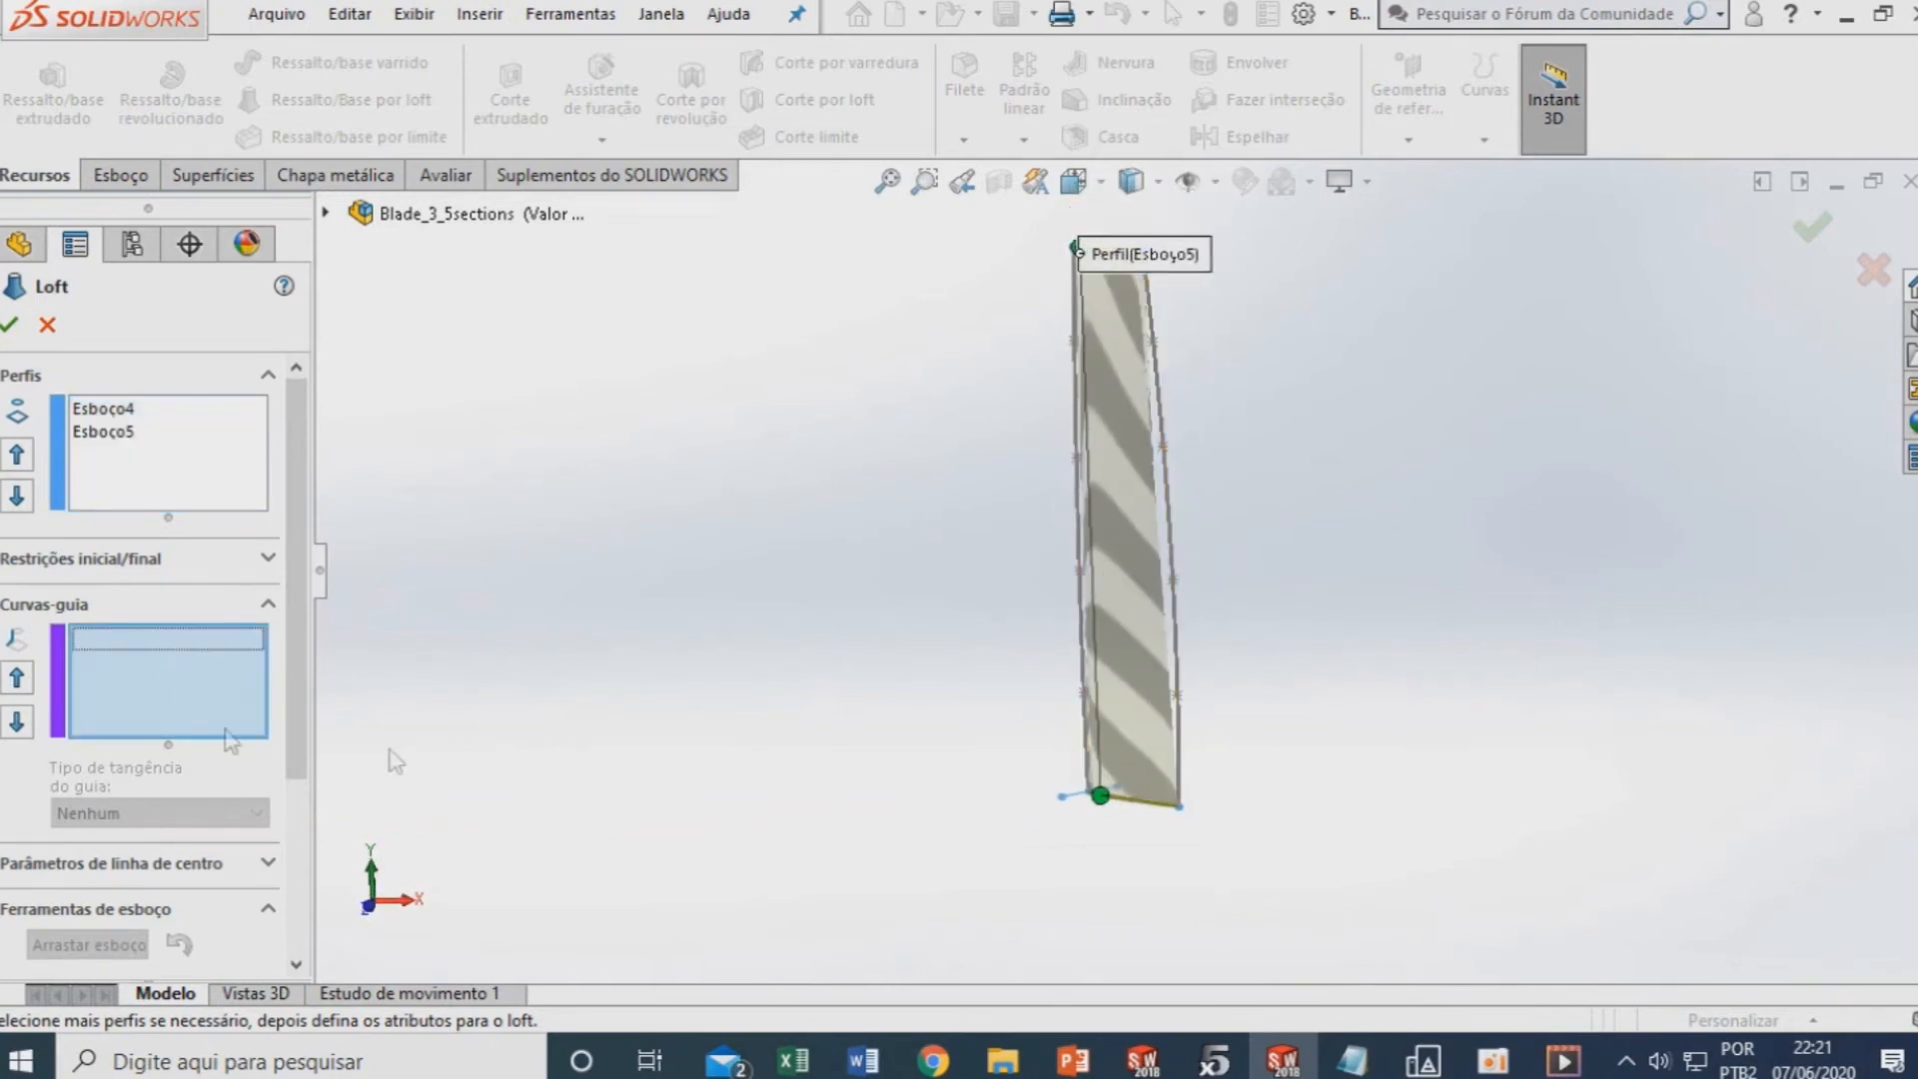
left_click(1175, 519)
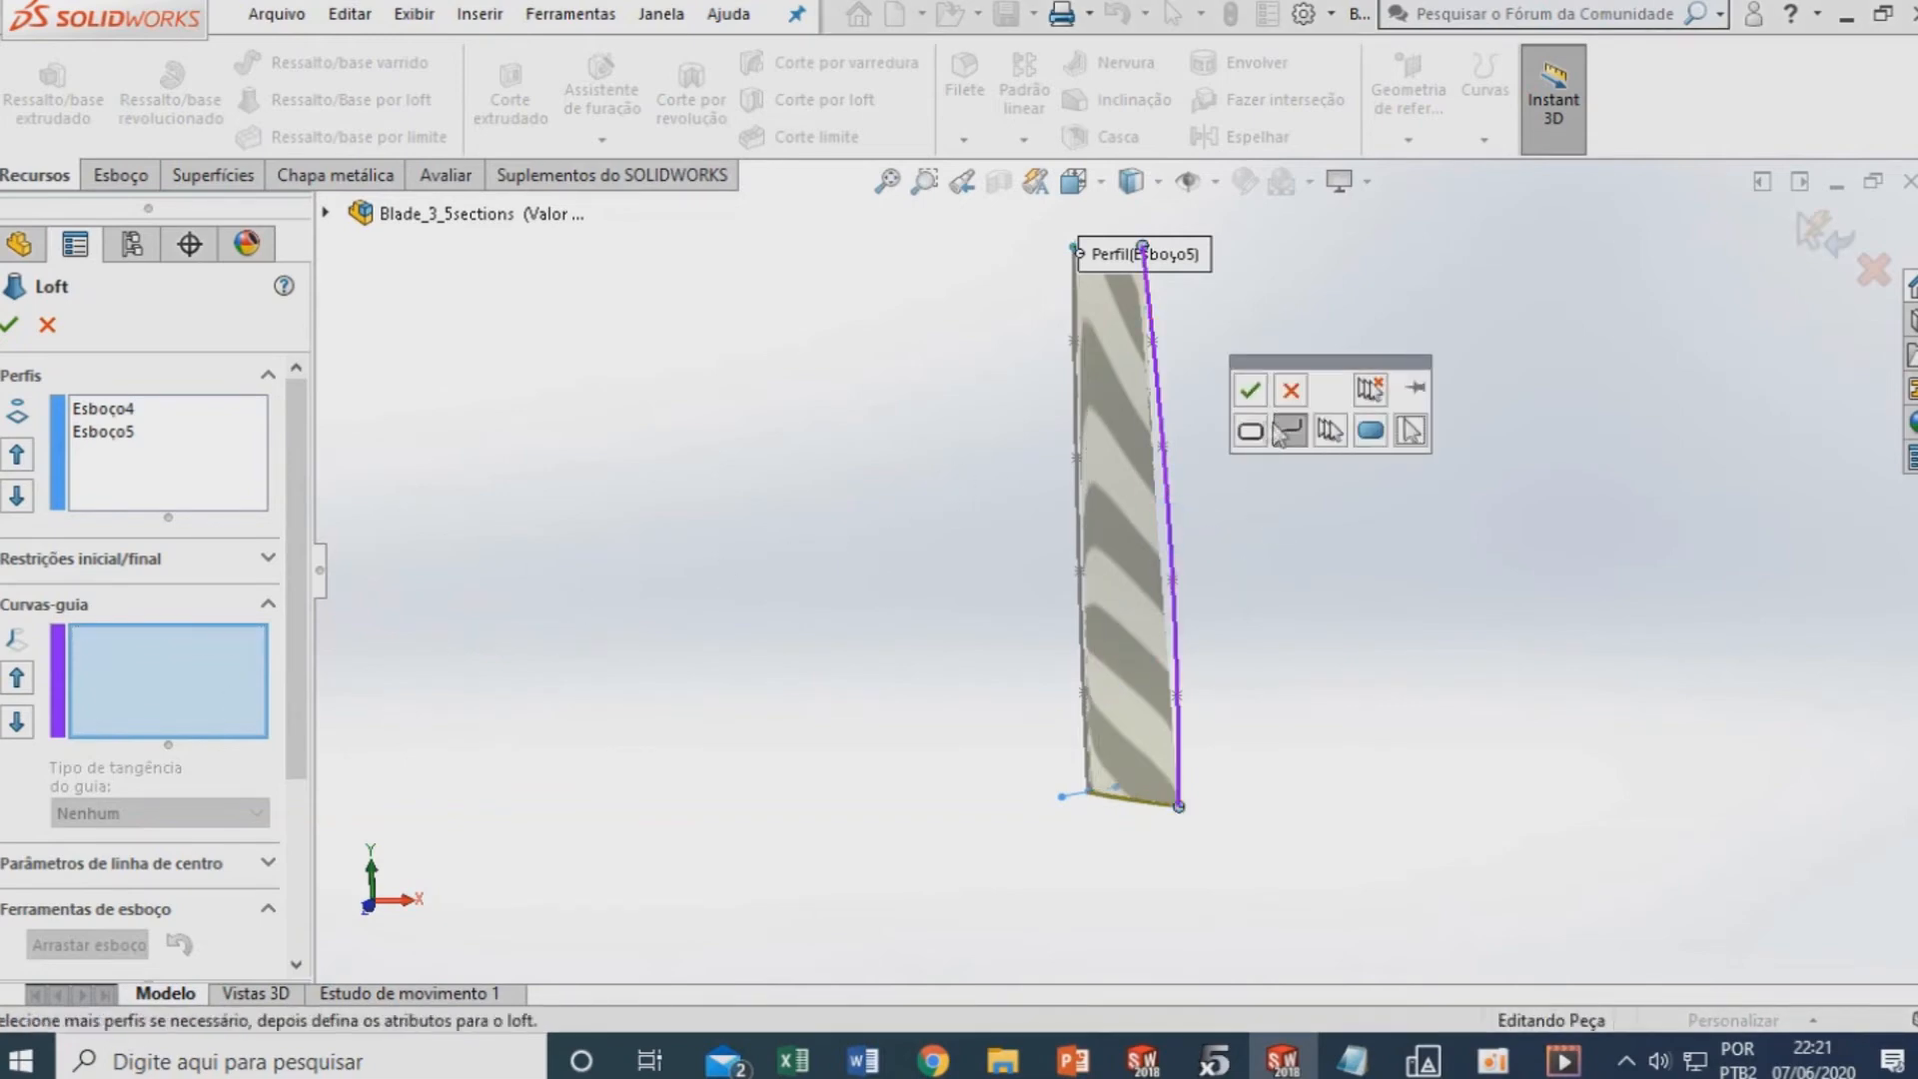
left_click(1249, 390)
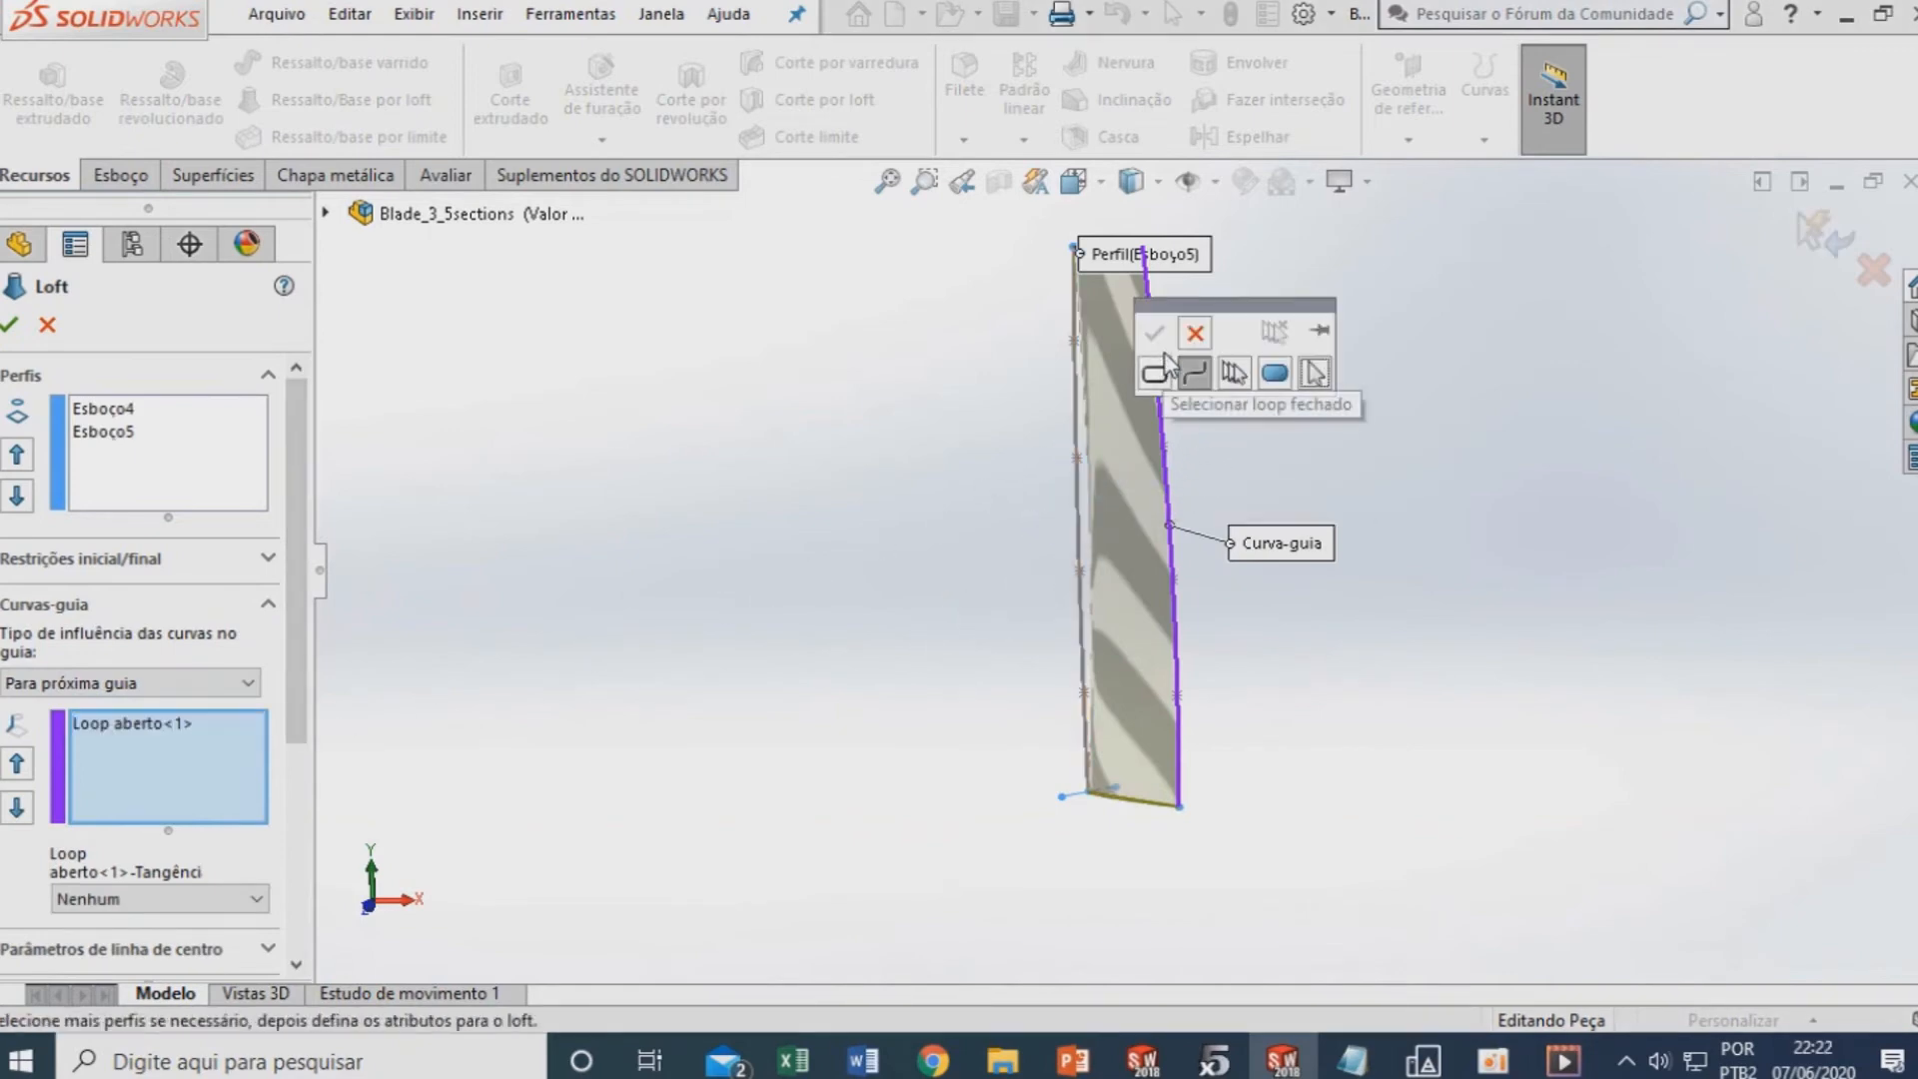
left_click(1082, 431)
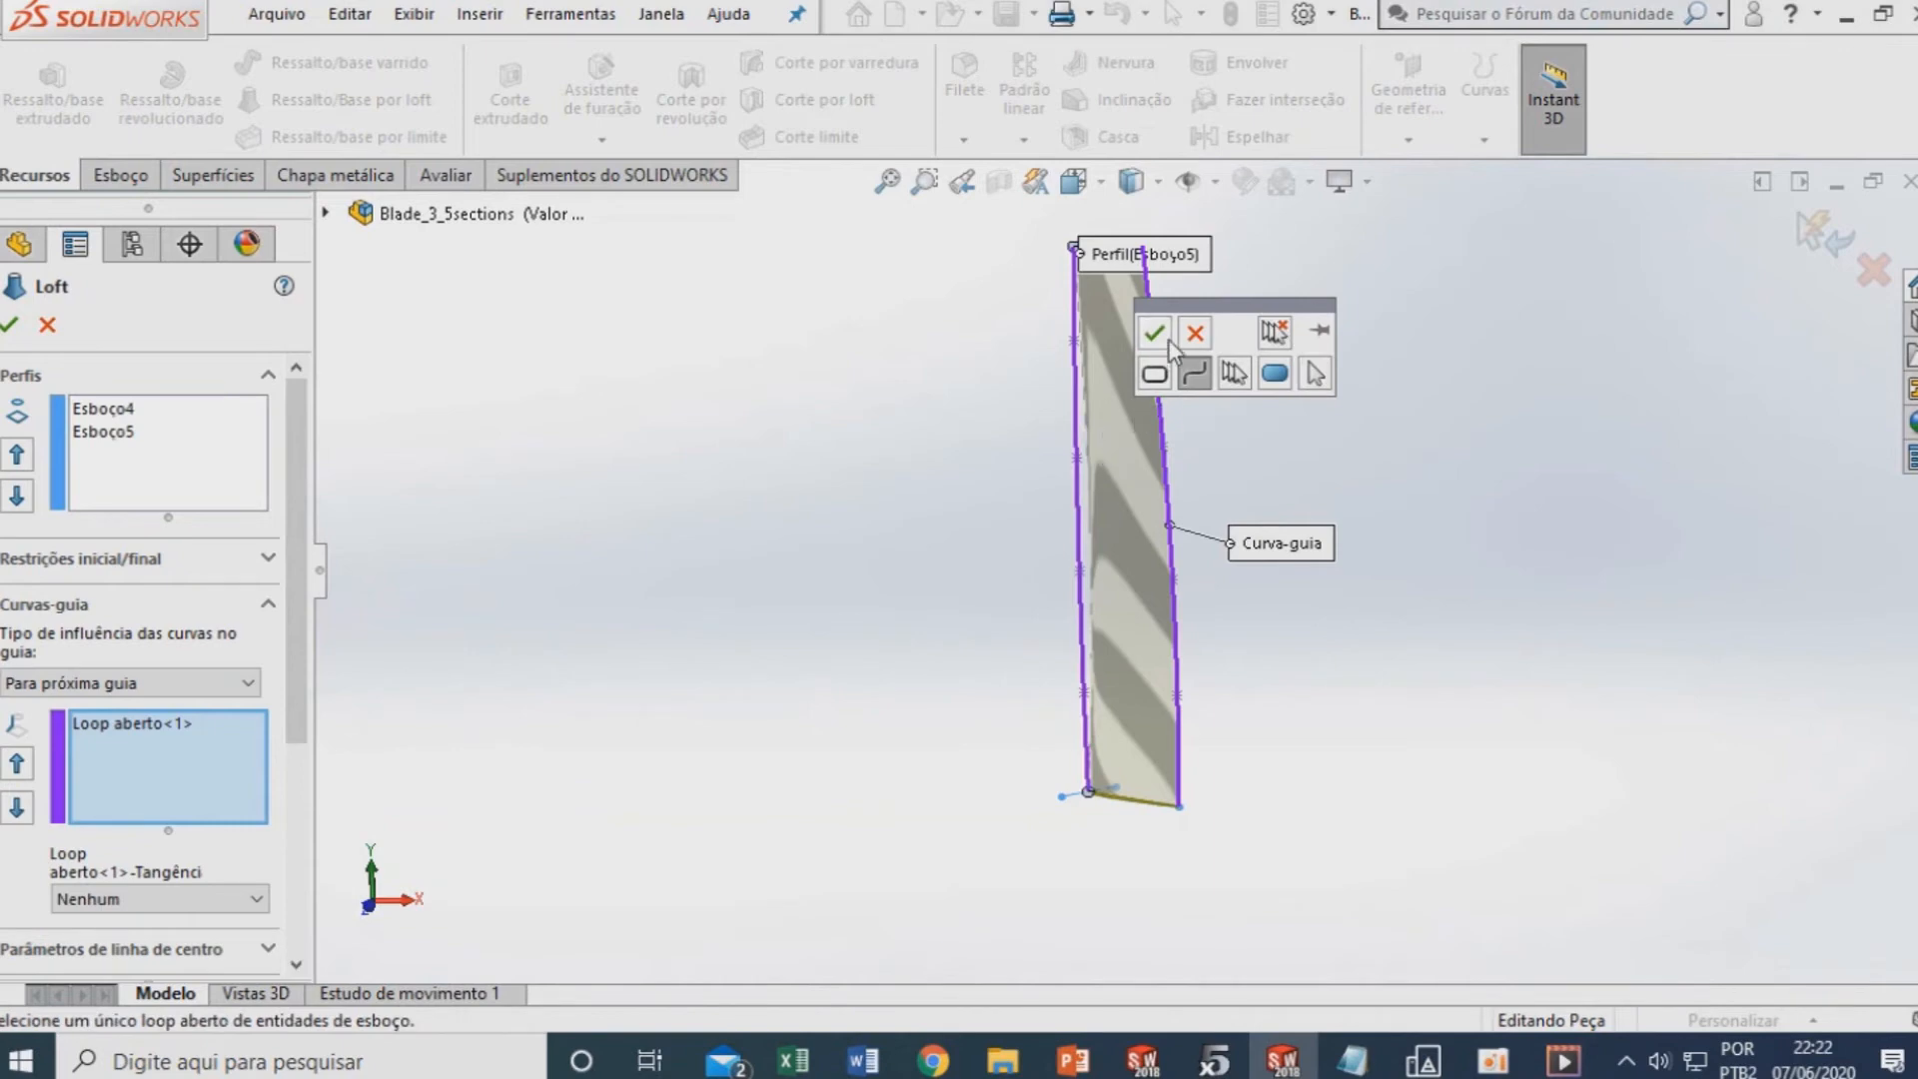
left_click(1168, 342)
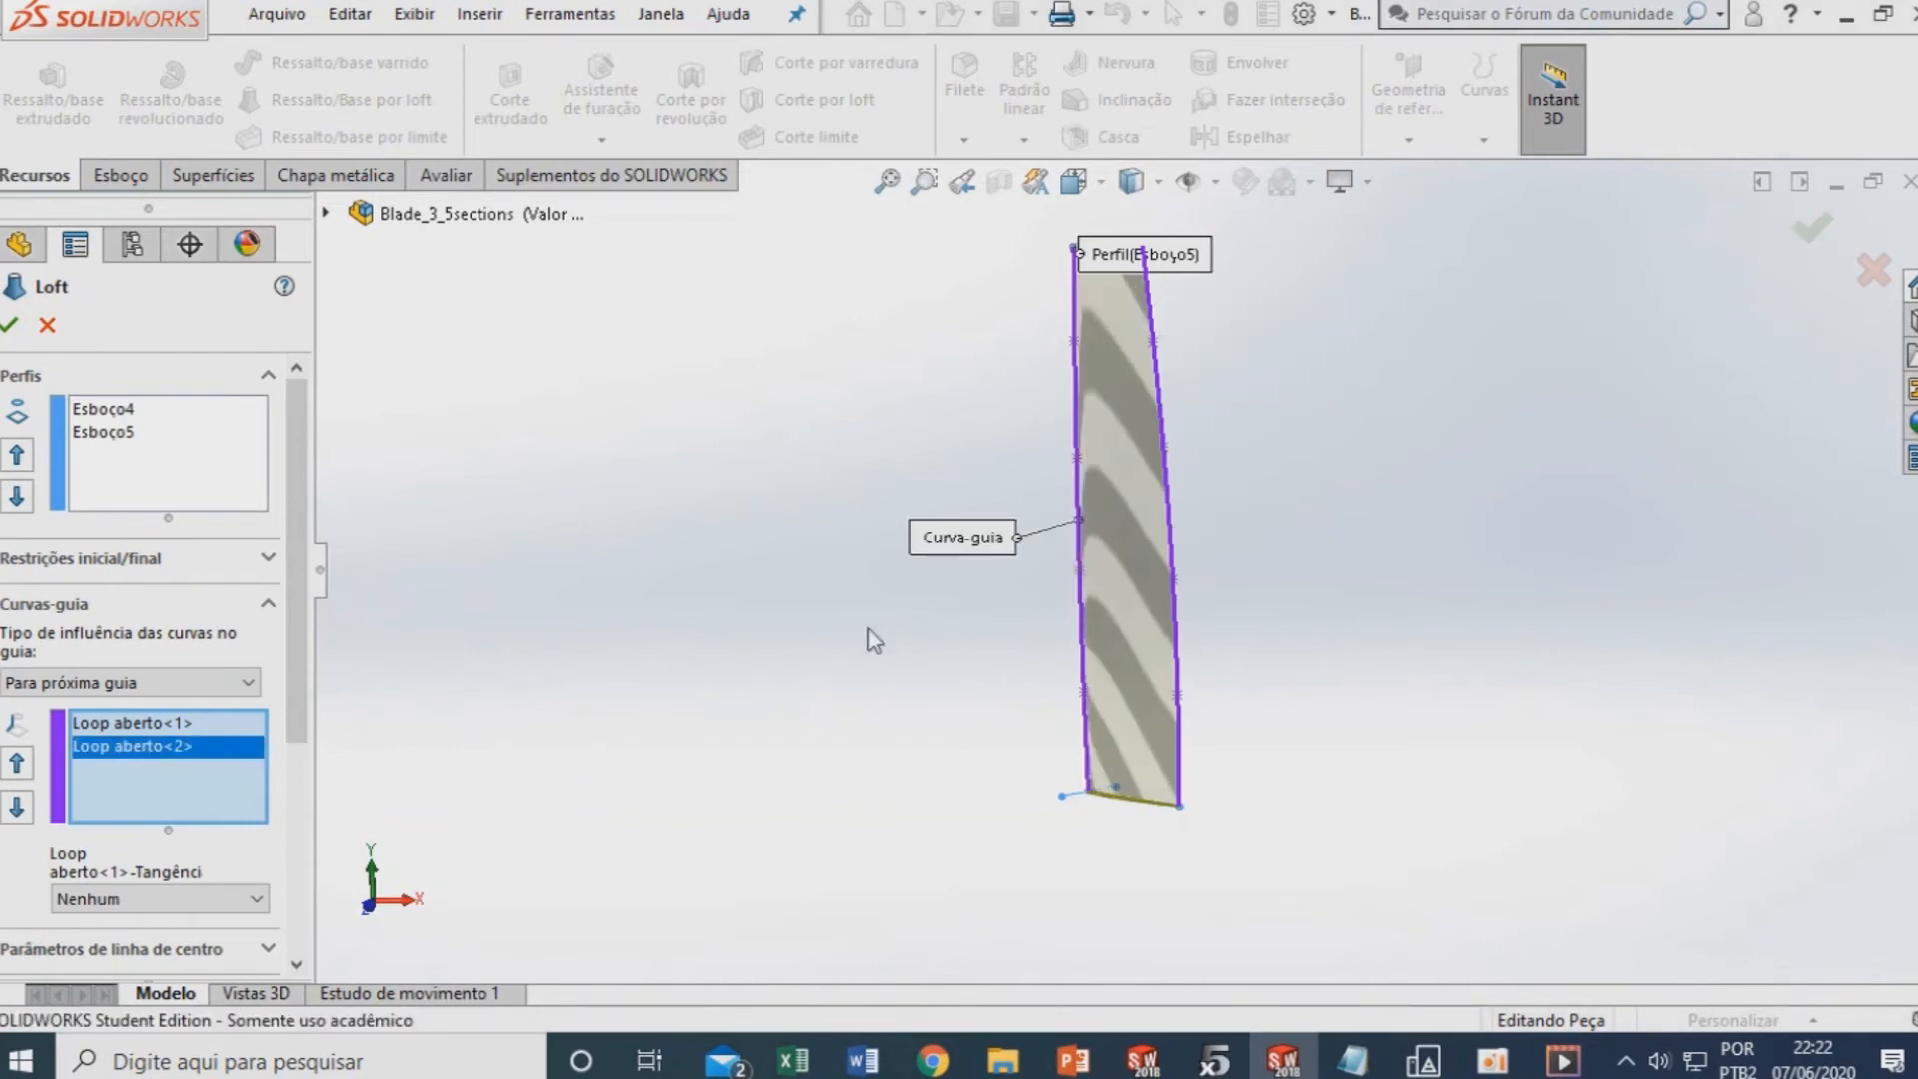
Check the loft preview and options and create the guided blade loft
mouse_move(799, 739)
middle_mouse_down()
mouse_move(967, 406)
mouse_move(1134, 287)
mouse_move(1160, 548)
mouse_move(929, 499)
mouse_move(811, 719)
mouse_move(1071, 761)
mouse_move(989, 699)
mouse_move(832, 691)
mouse_move(796, 732)
mouse_move(825, 702)
mouse_move(829, 719)
middle_mouse_up()
left_click_drag(295, 654, 299, 852)
scroll(299, 851, "up", 10)
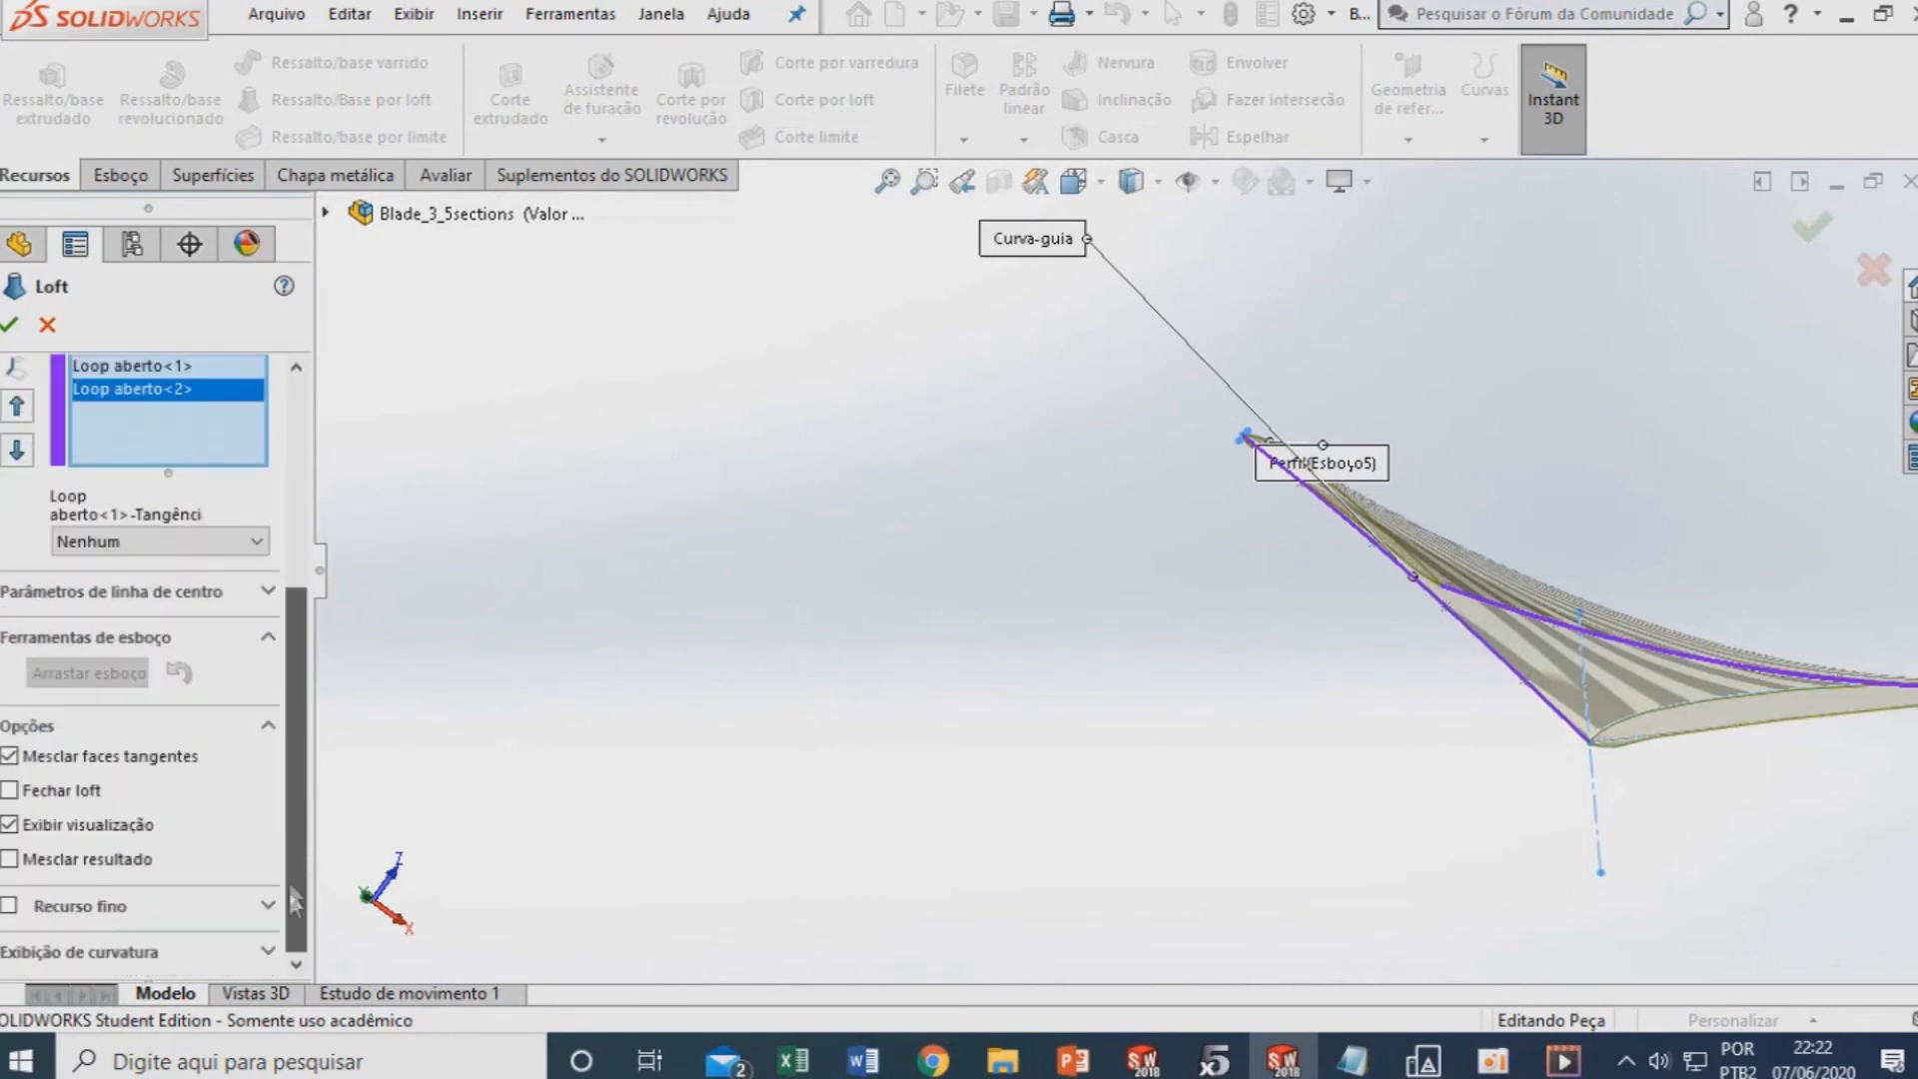
left_click(10, 325)
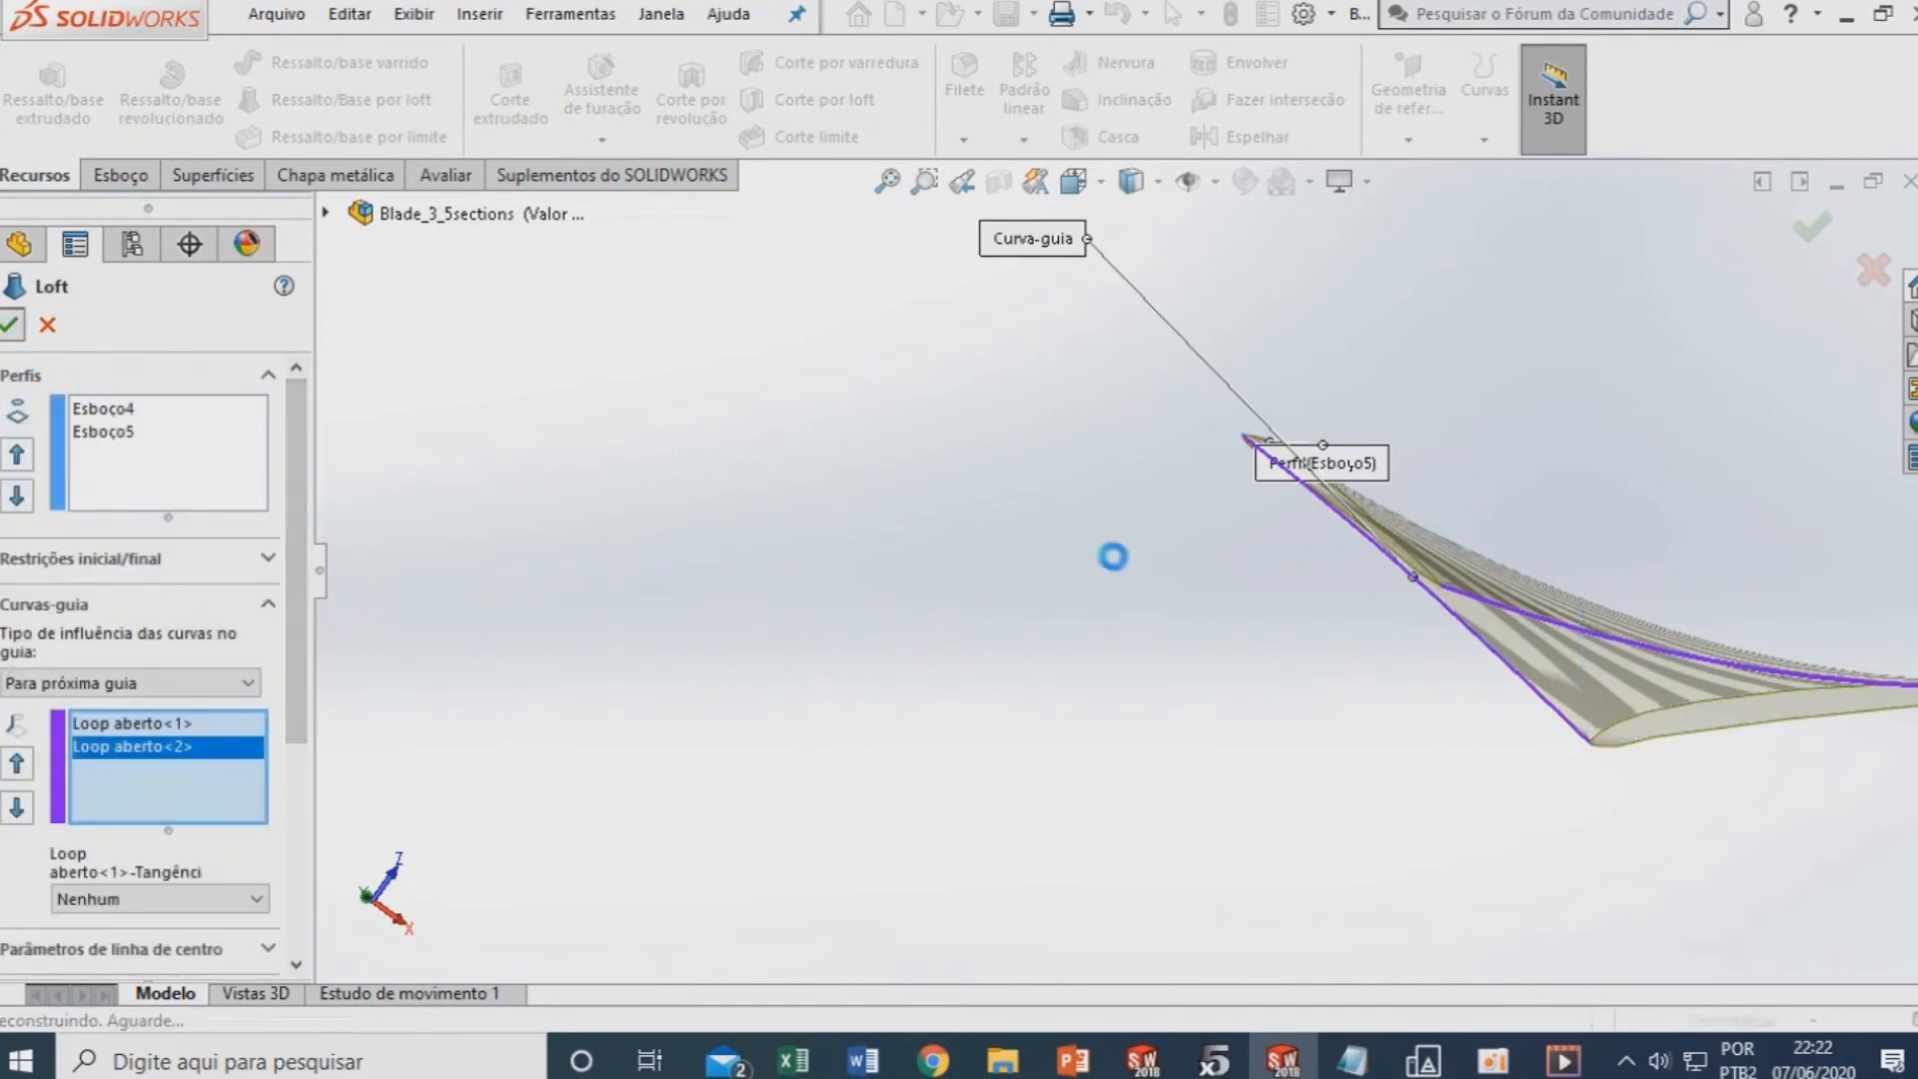
left_click(1120, 562)
Set the display style to shaded with edges and view the lofted blade from its end
middle_click_drag(1276, 663, 1271, 870)
left_click(1161, 183)
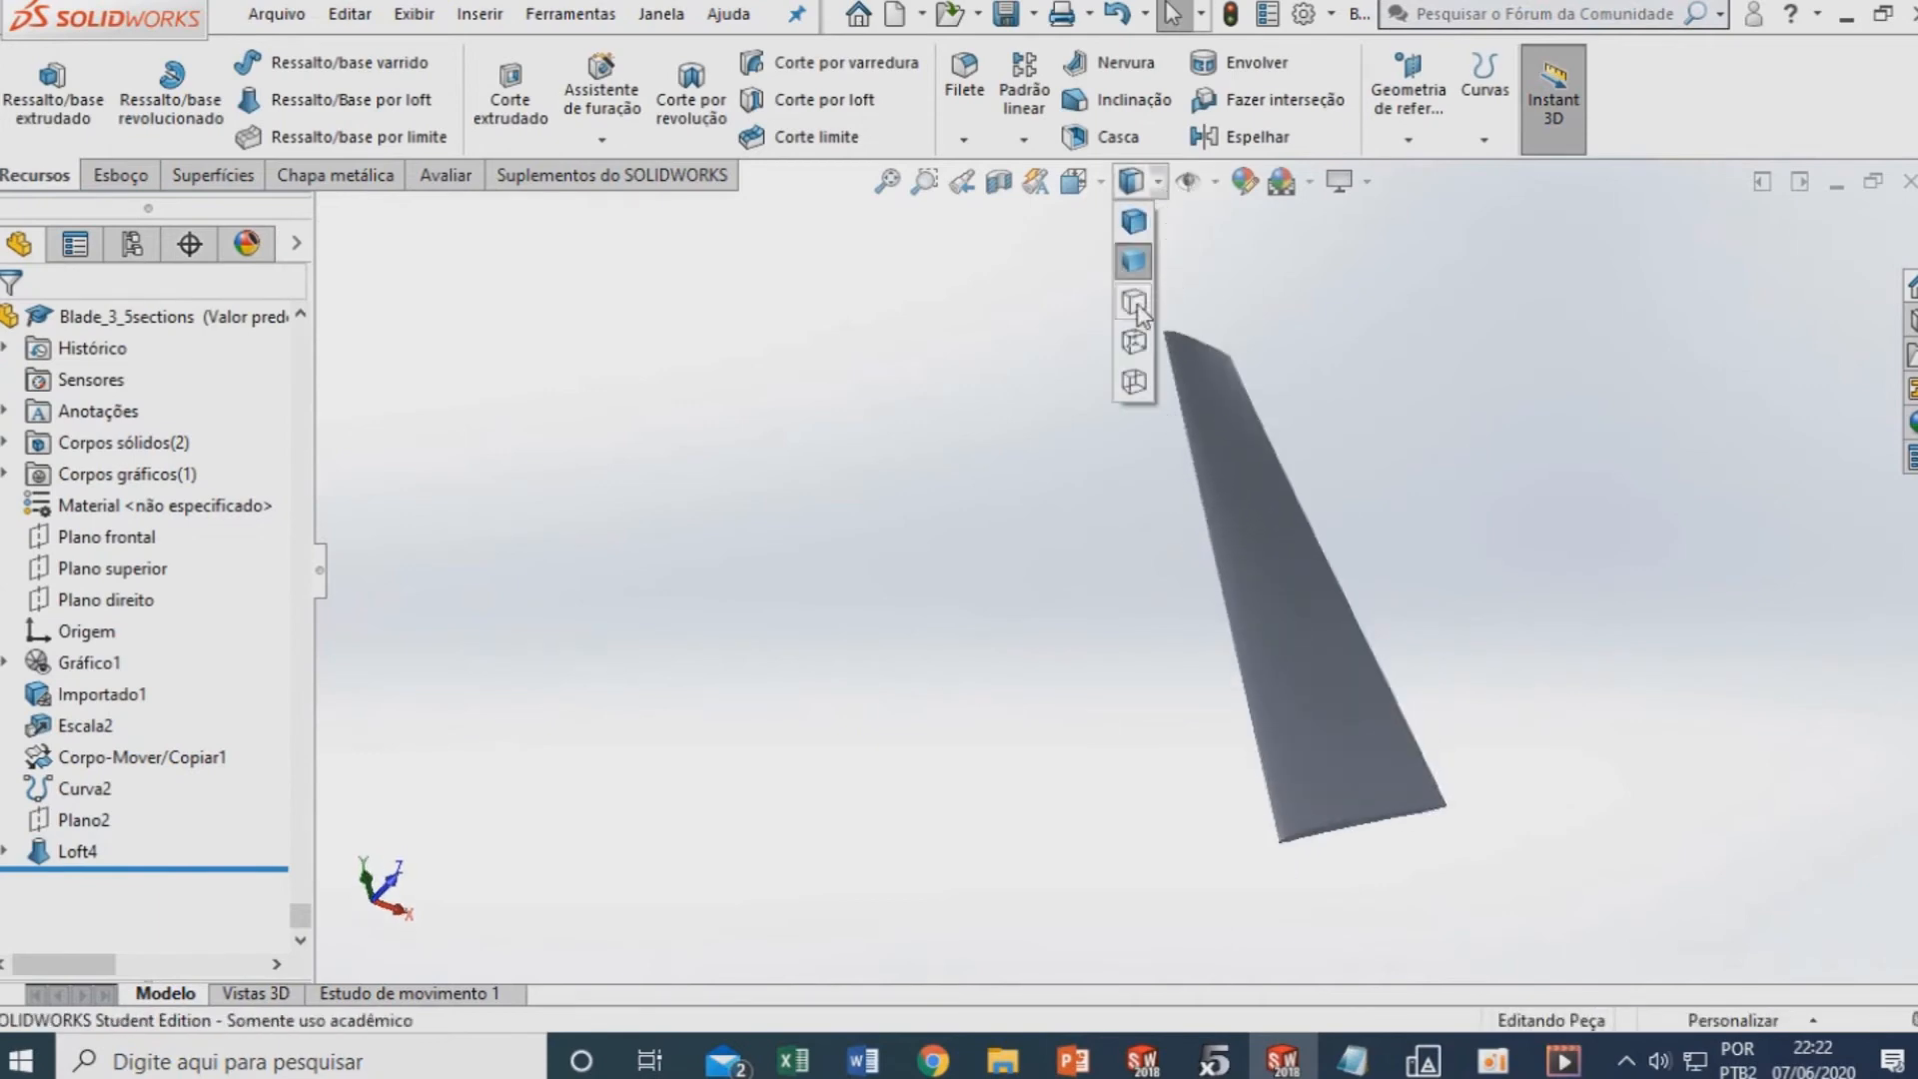
left_click(1137, 221)
middle_click_drag(1515, 549, 1145, 775)
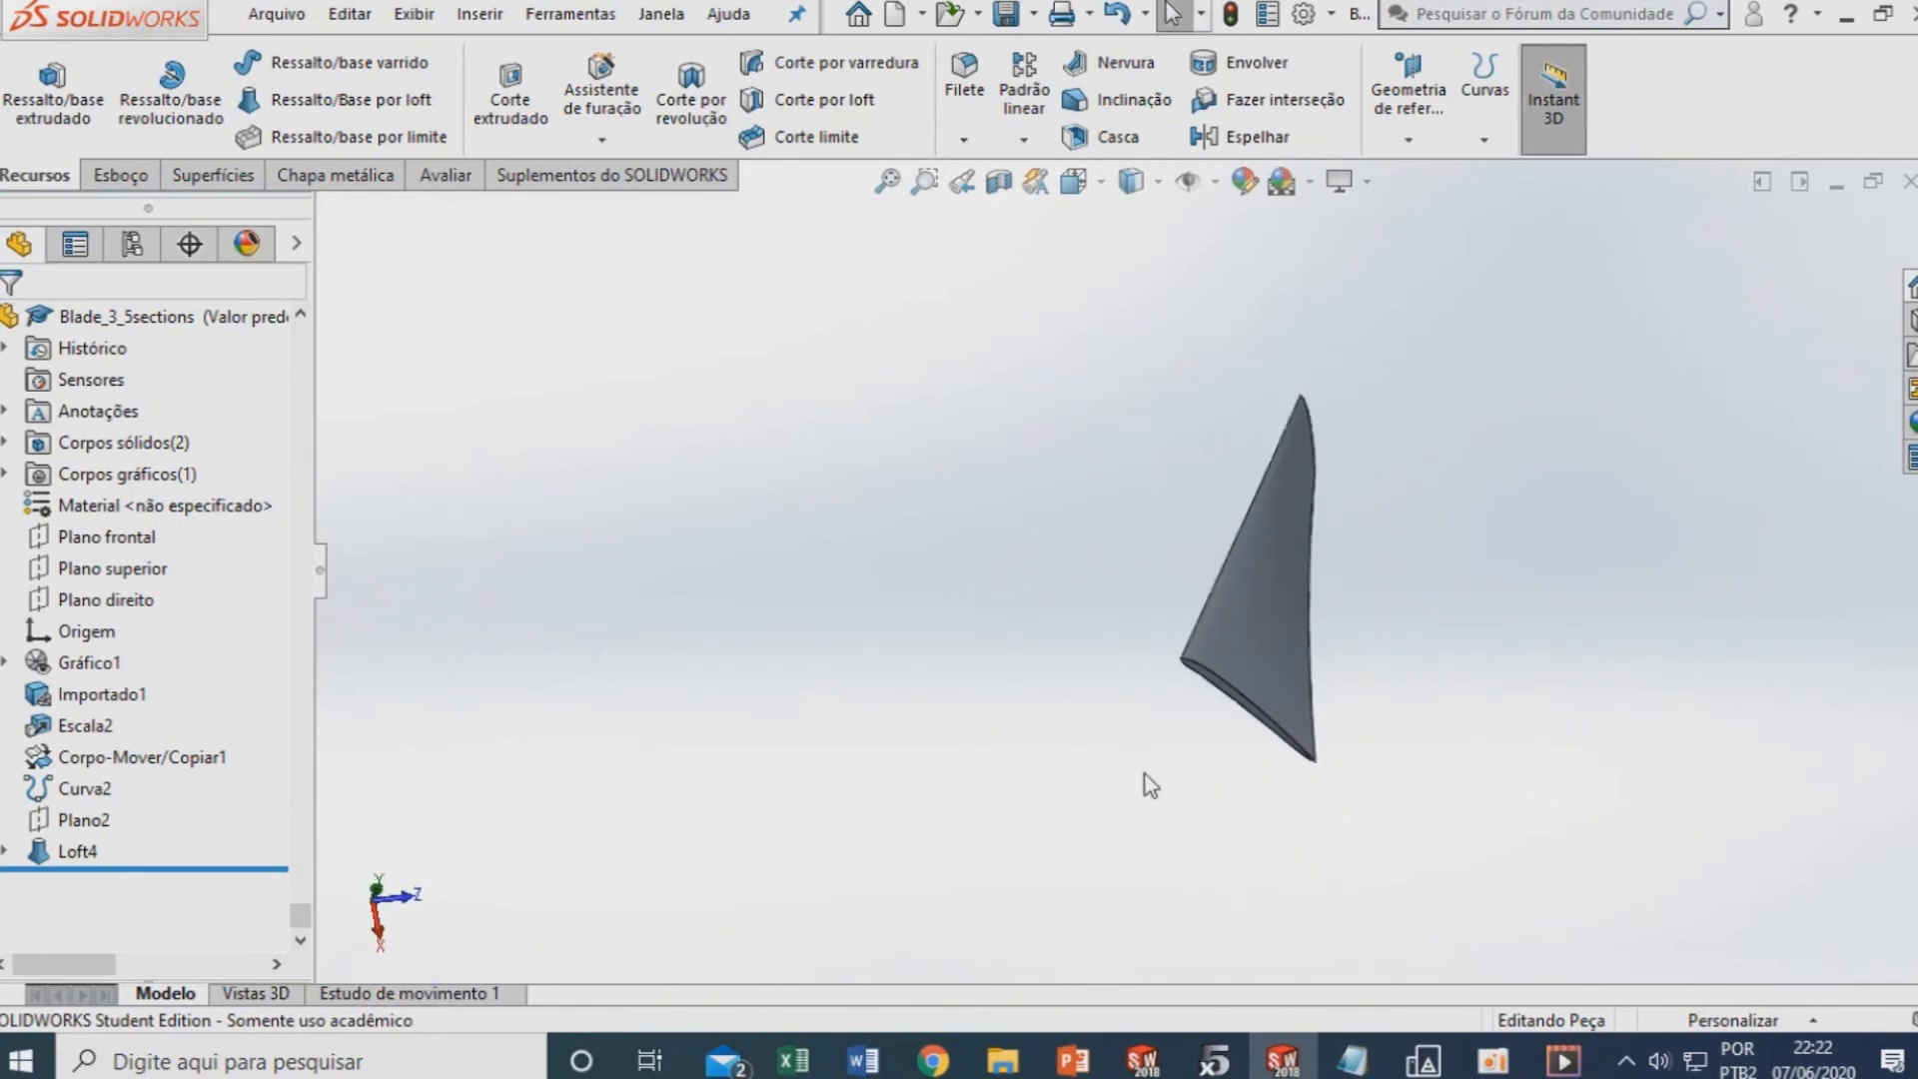
Compare the lofted blade with the imported body Importado1 by showing that body and hiding it again, ending in the isometric view
right_click(66, 704)
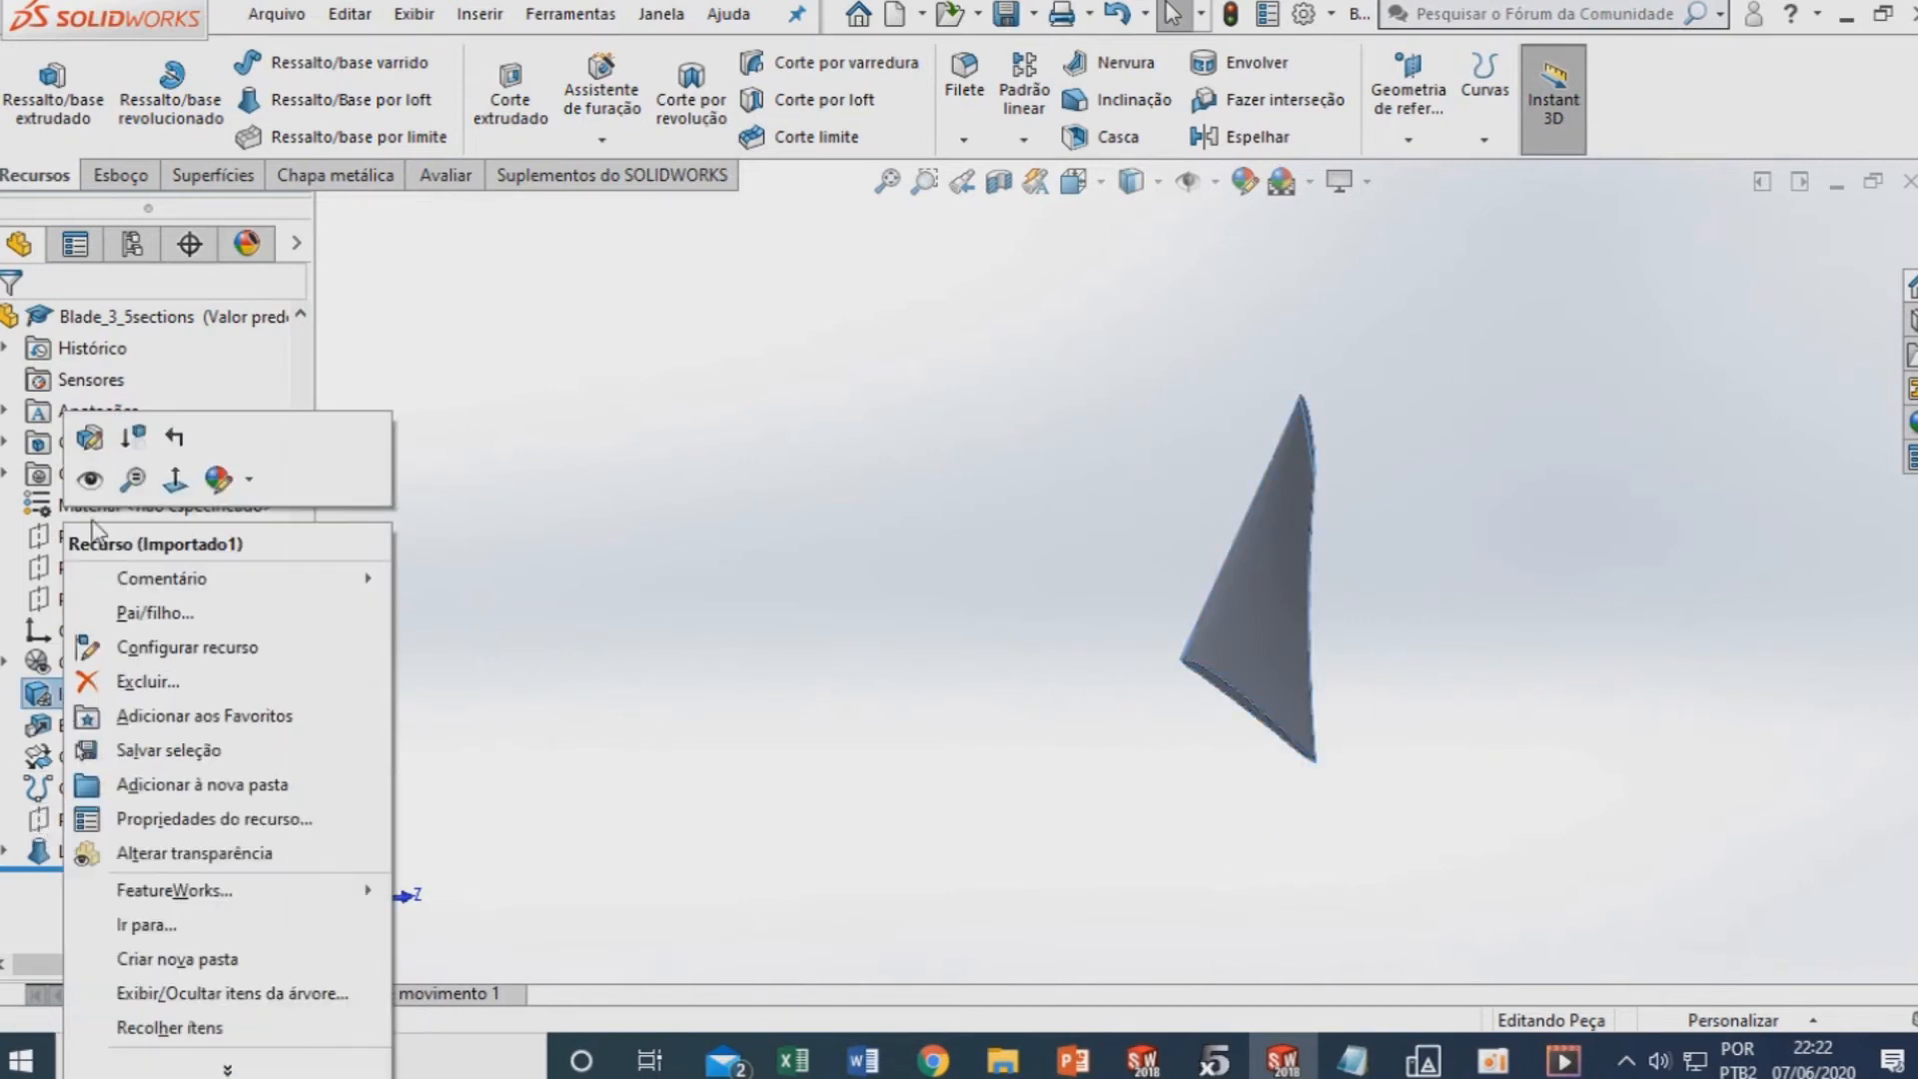
left_click(91, 480)
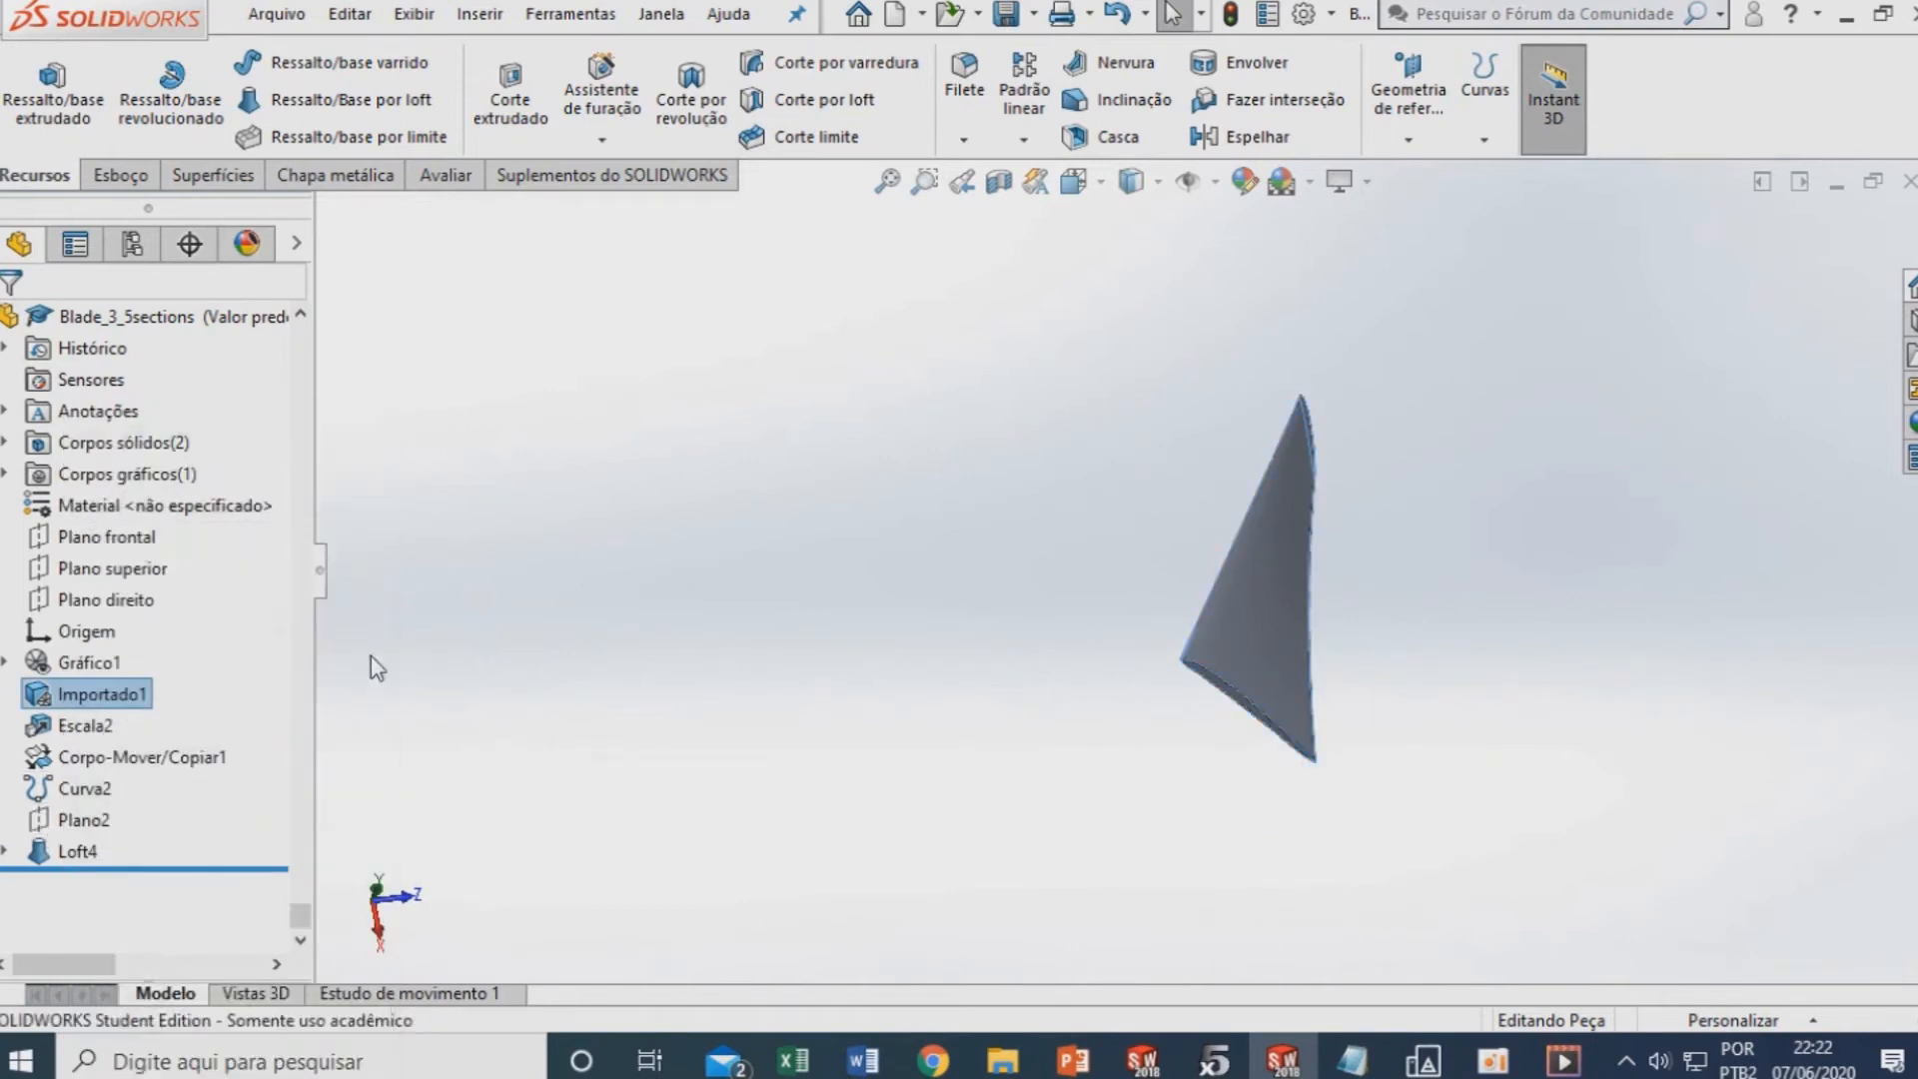
left_click(1077, 661)
middle_click_drag(1070, 664, 985, 684)
scroll(1327, 650, "down", 5)
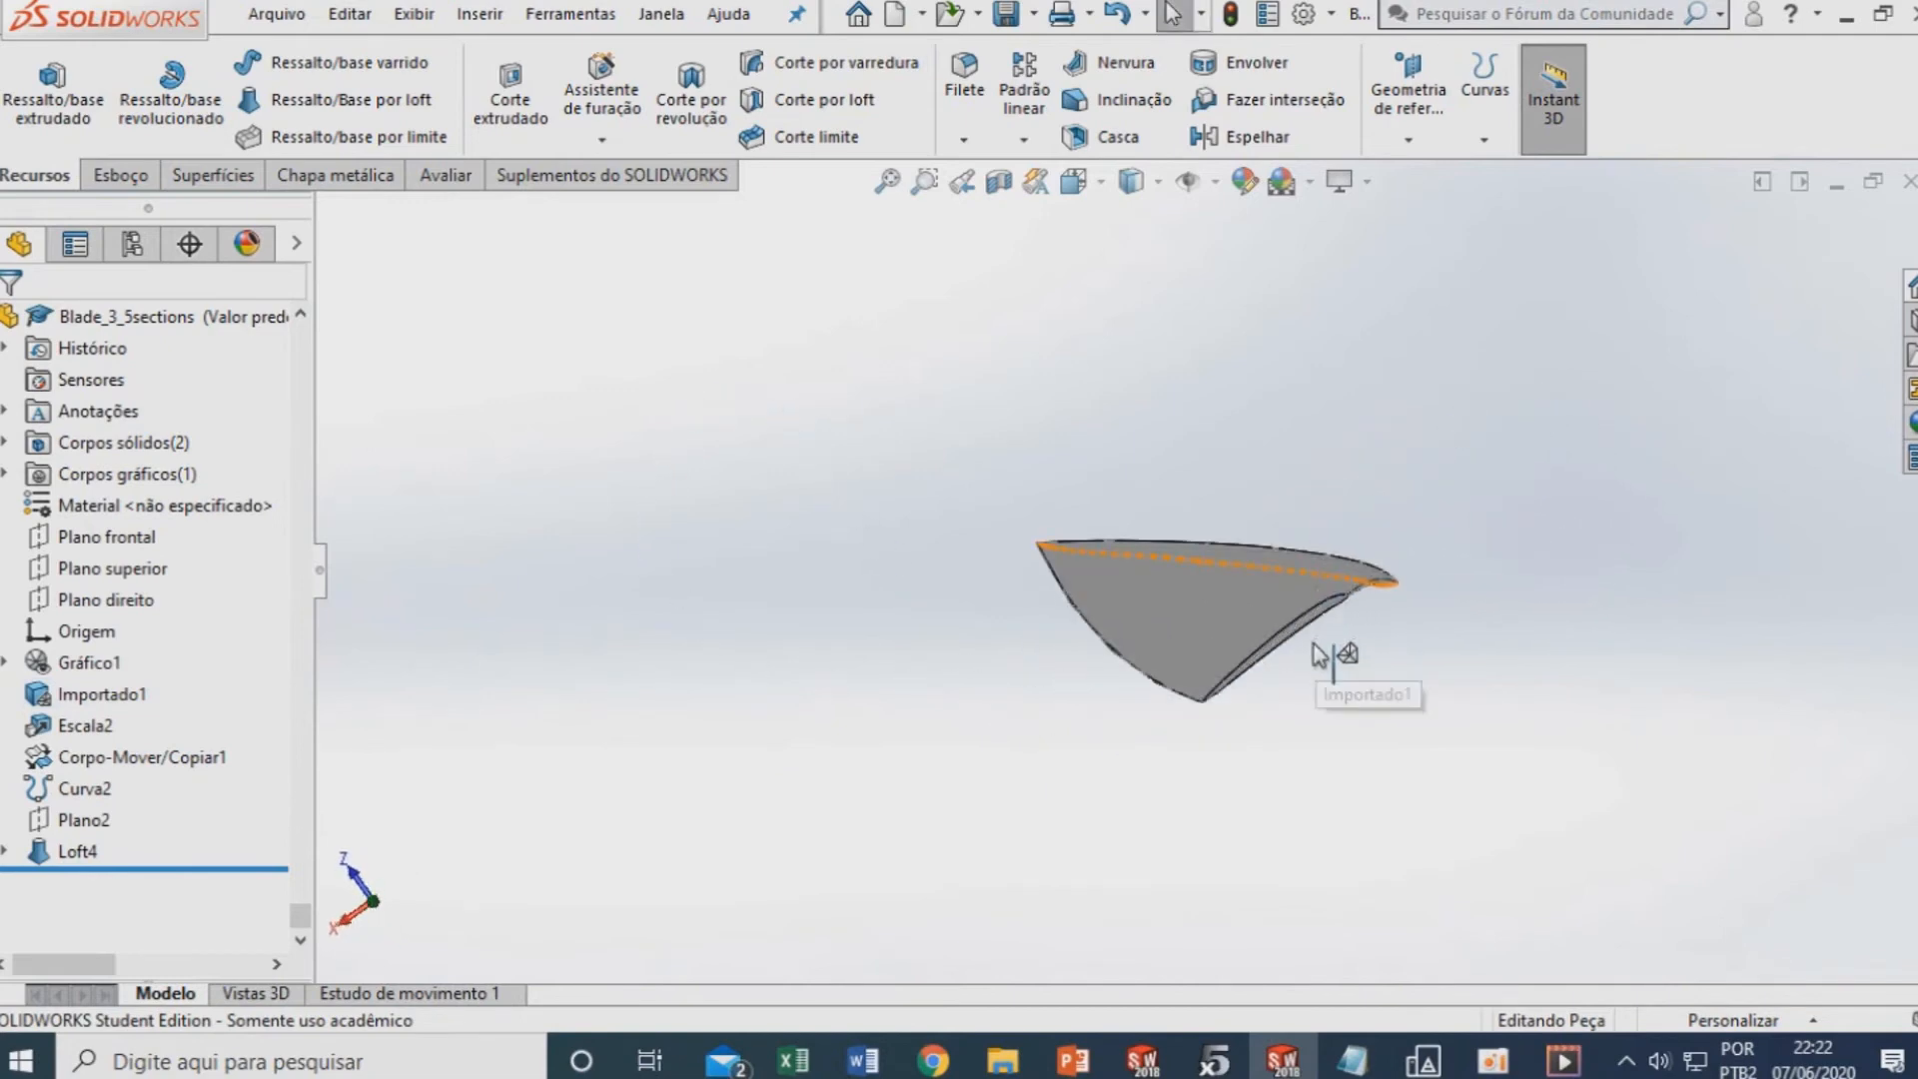
middle_click_drag(1271, 650, 1211, 659)
middle_click_drag(1215, 725, 1224, 683)
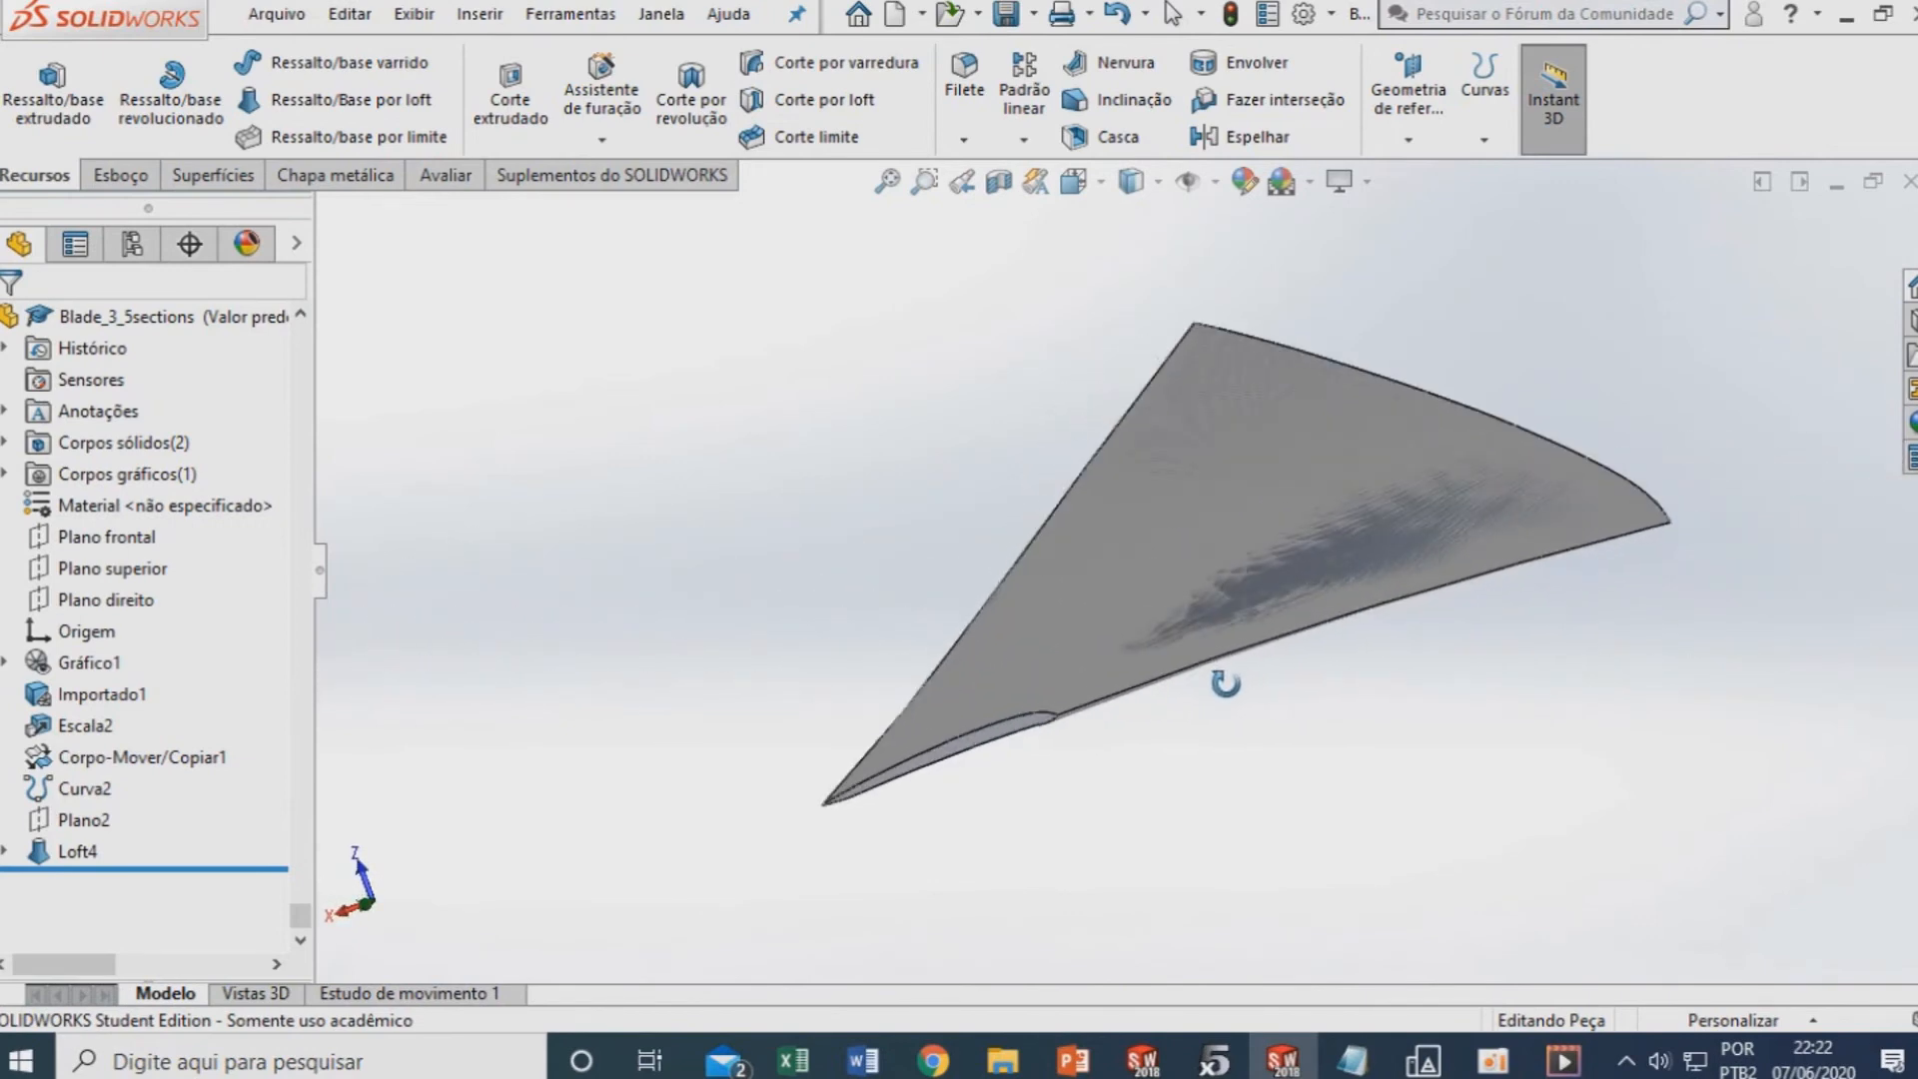
right_click(65, 702)
left_click(93, 478)
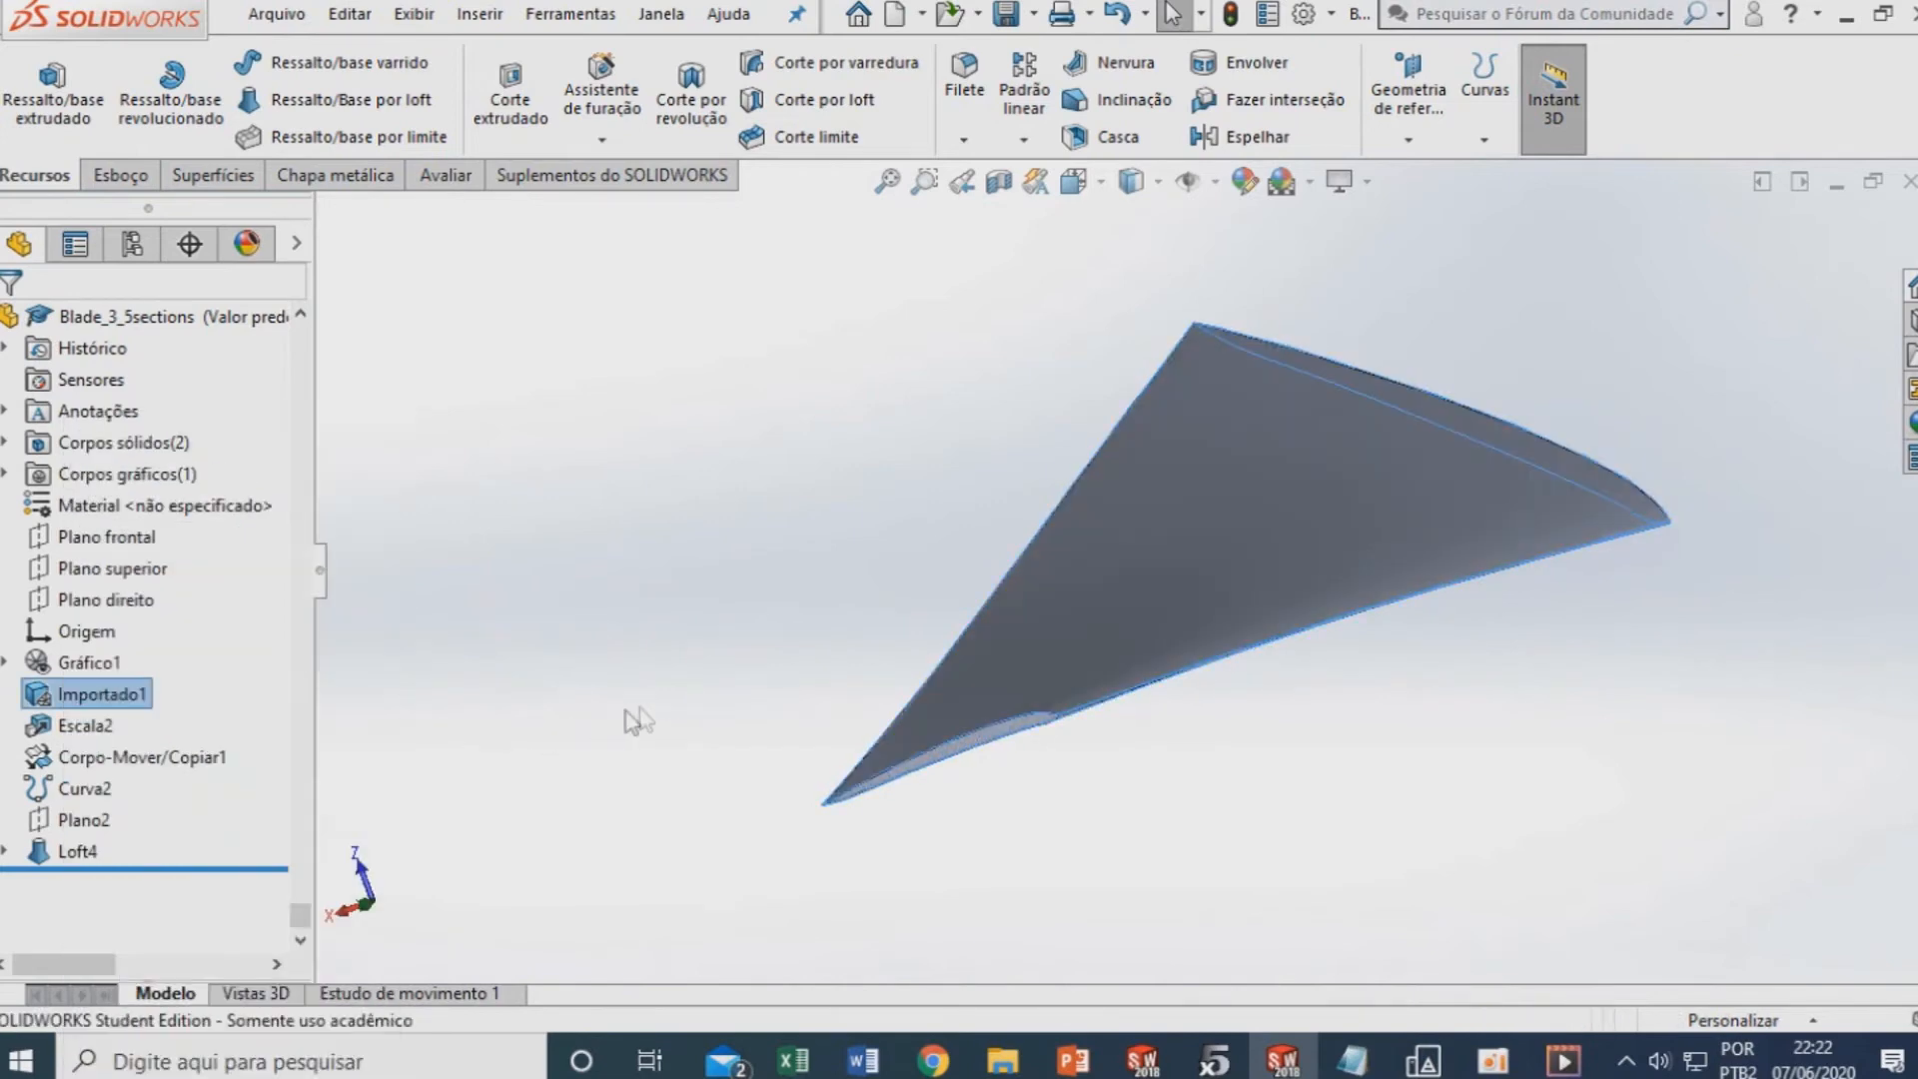
key("ctrl+7")
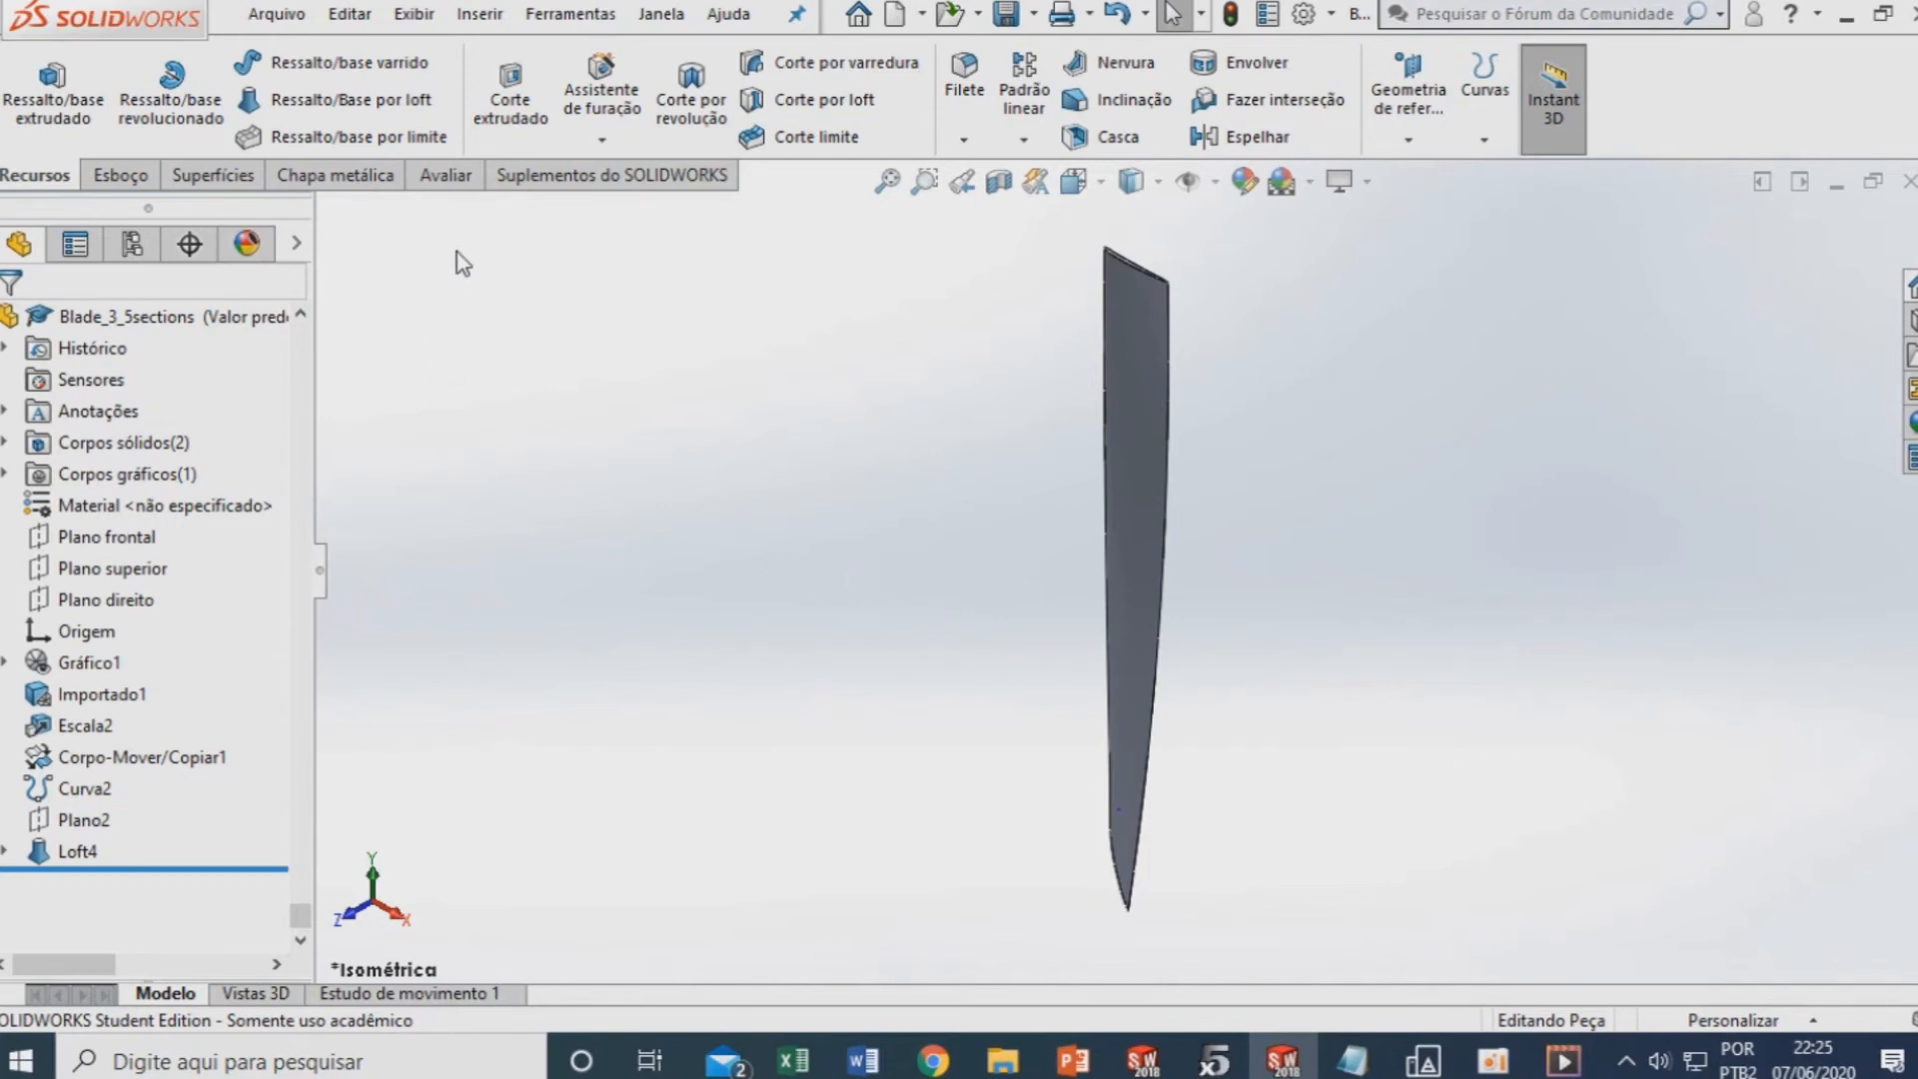
left_click(479, 13)
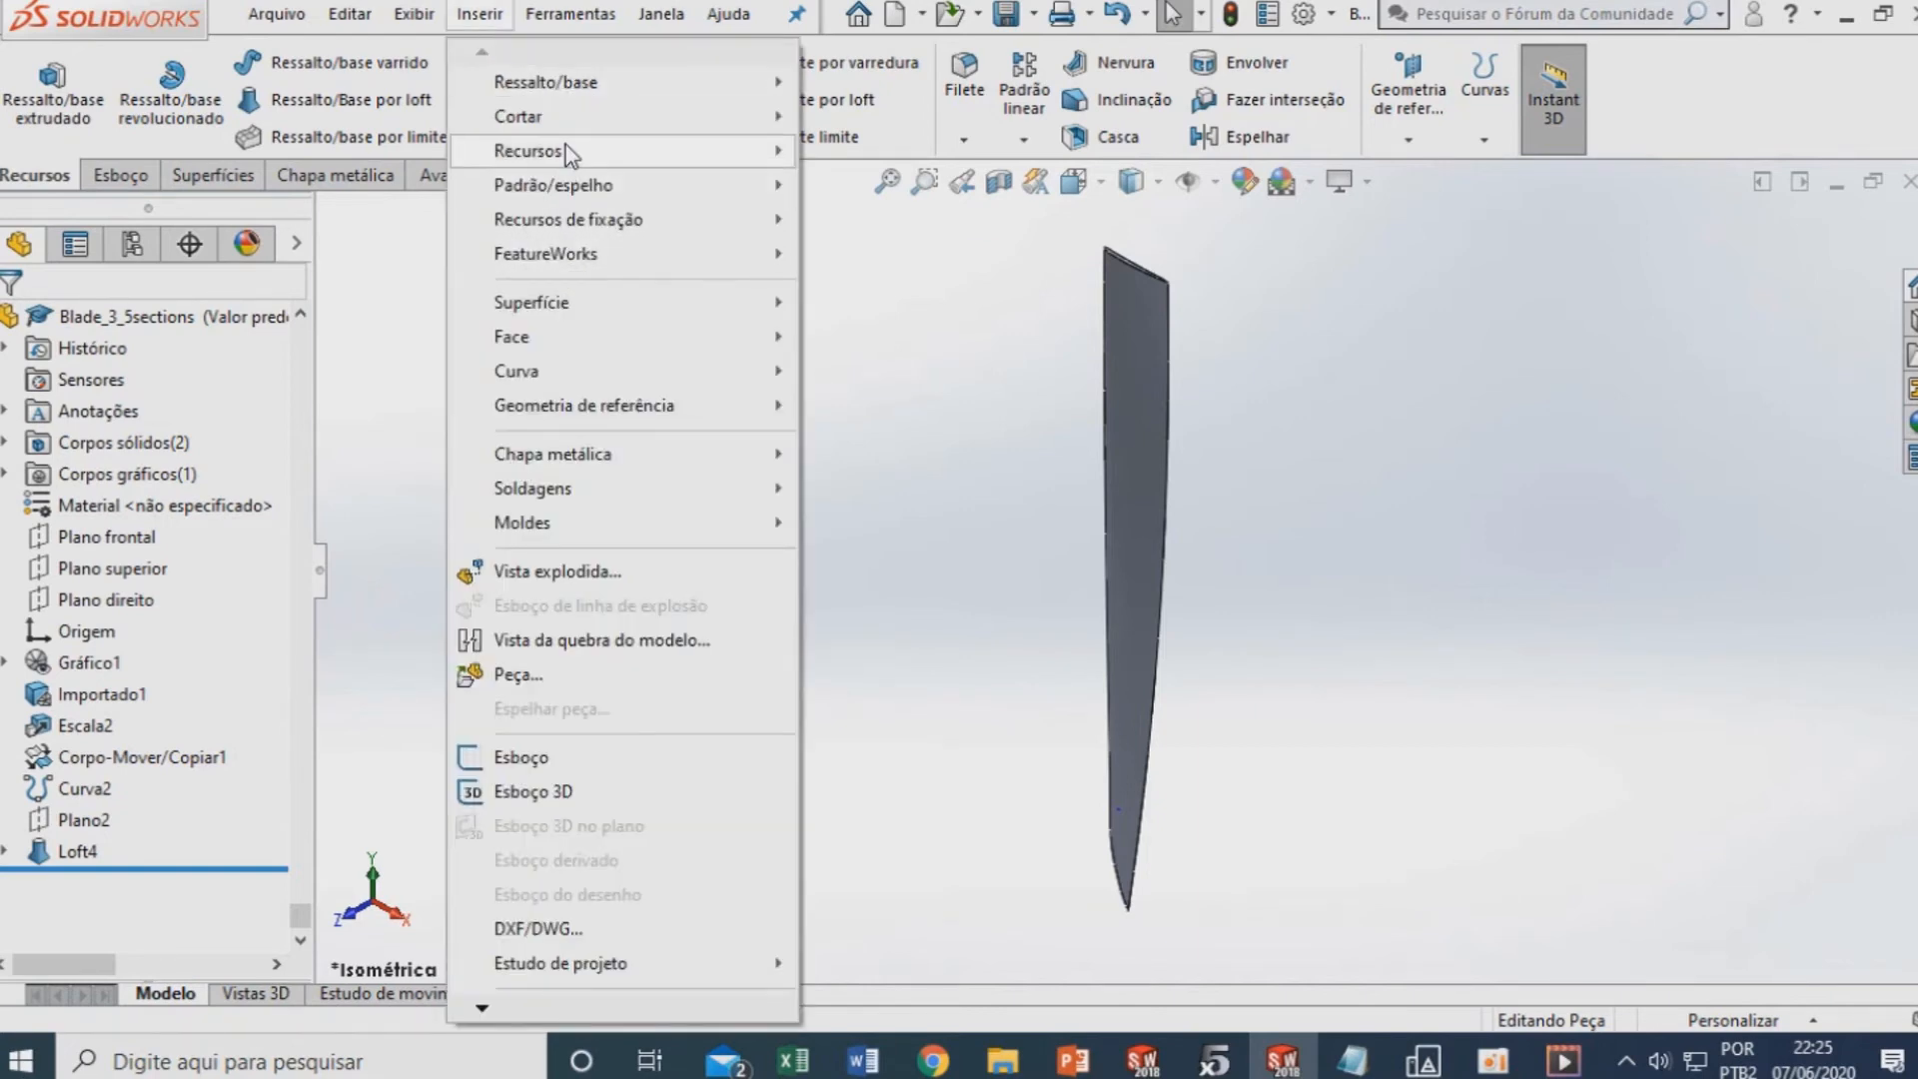
mouse_move(609, 191)
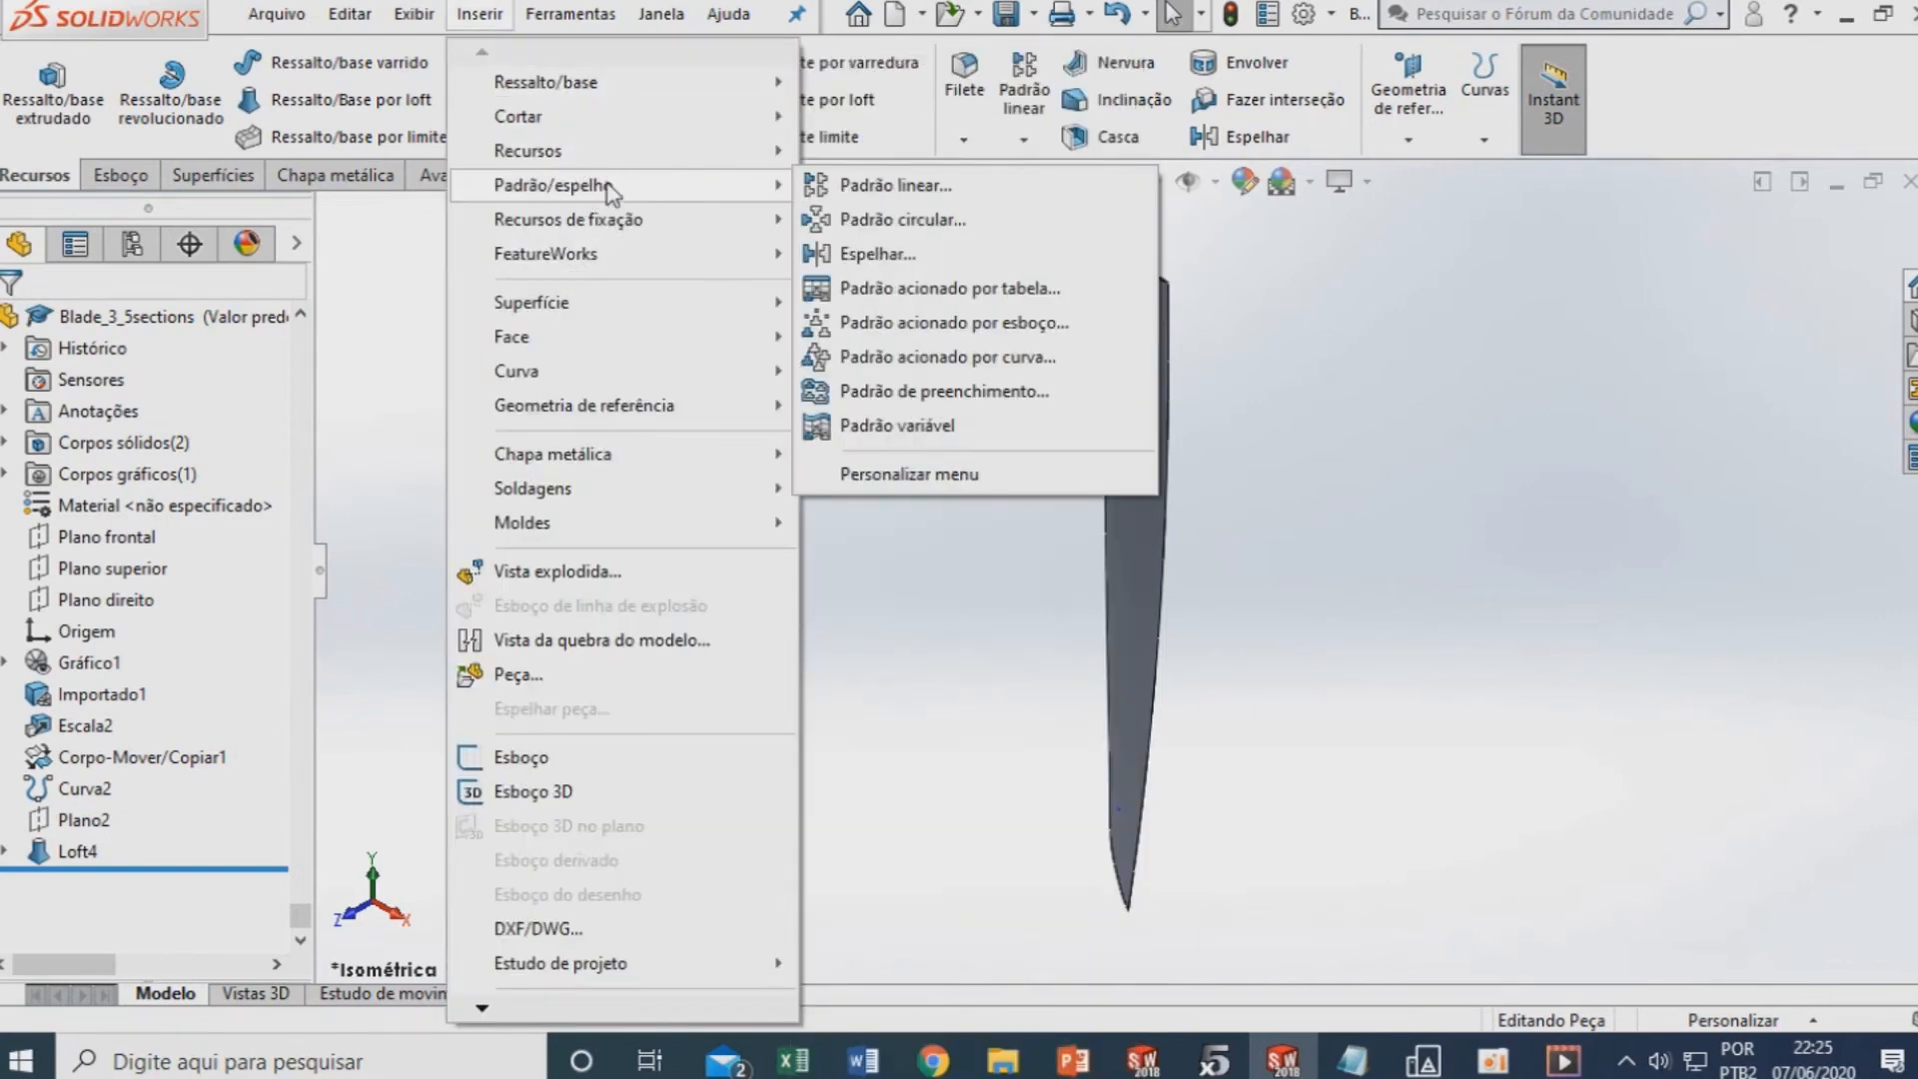
mouse_move(699, 150)
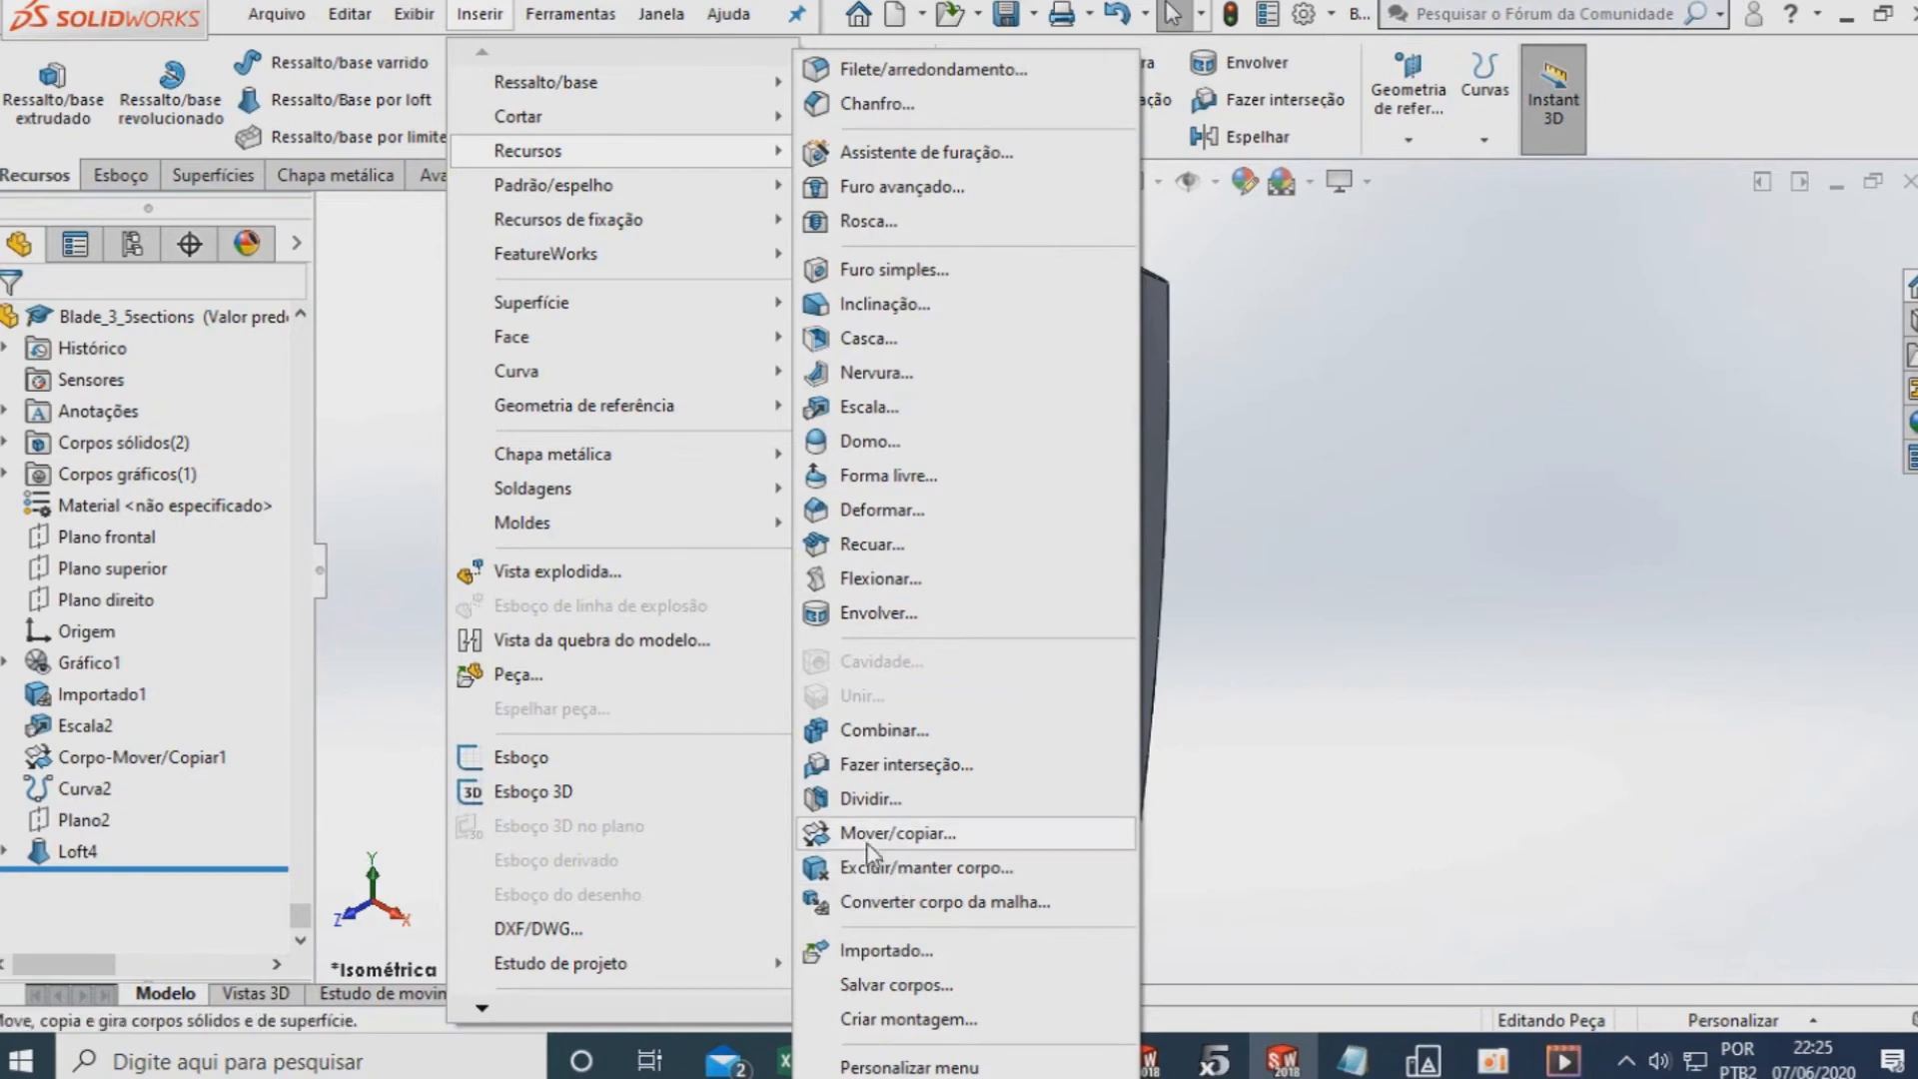
left_click(867, 734)
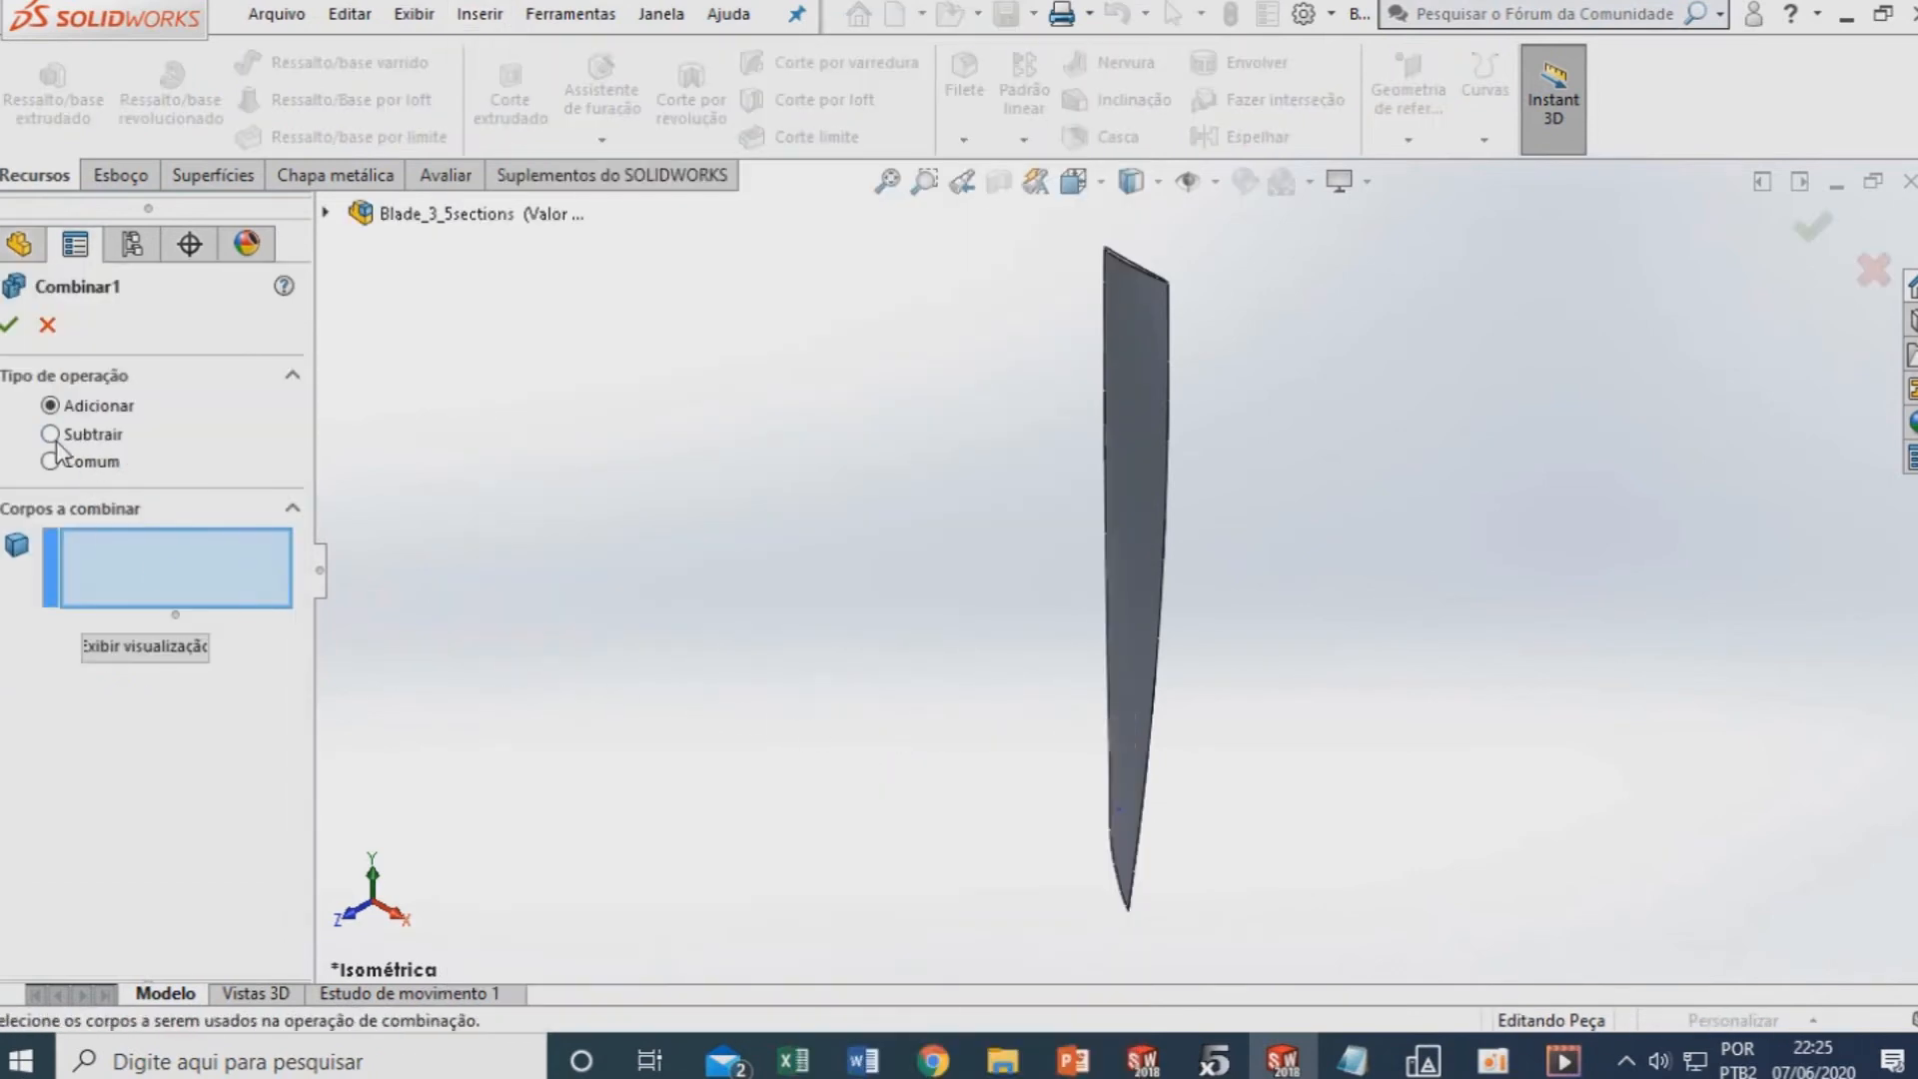
left_click(47, 324)
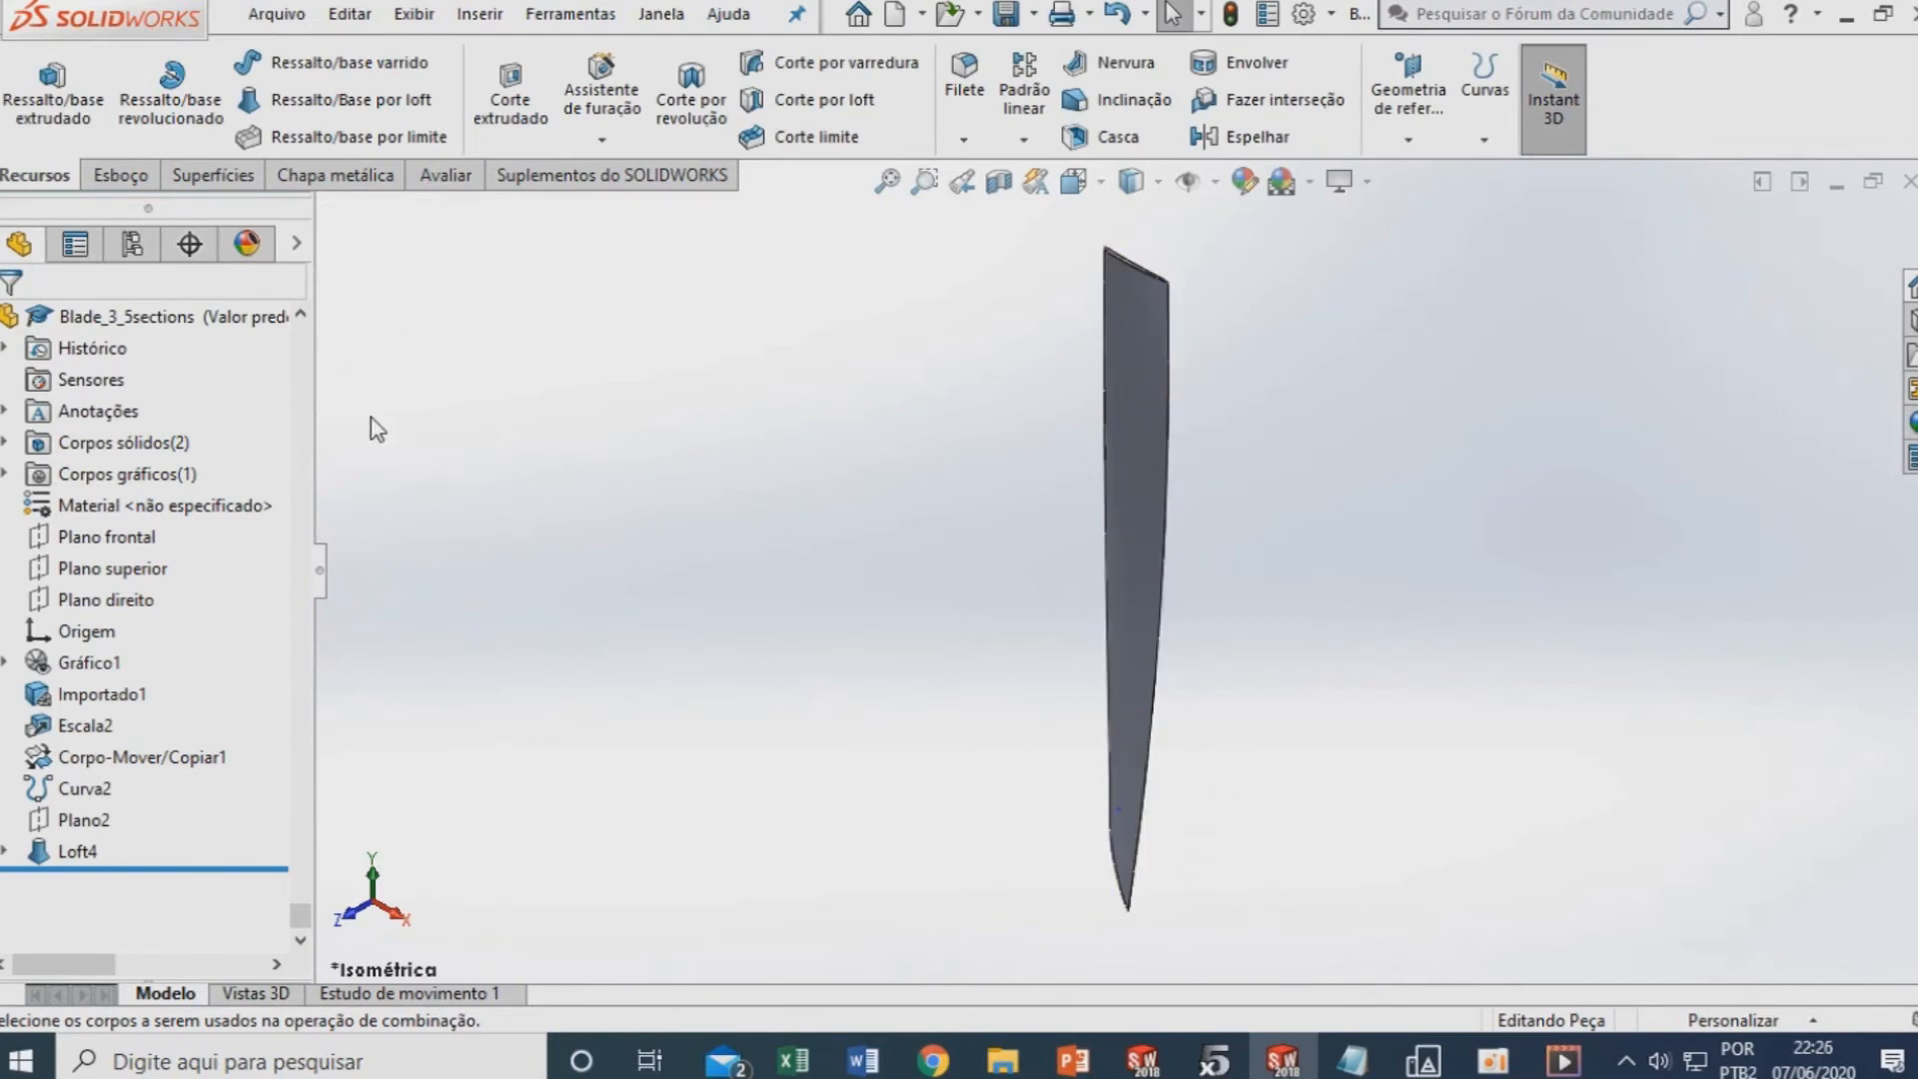
Start a sketch on the top plane, face it normal to the view and sketch a centre rectangle over the blade
right_click(110, 574)
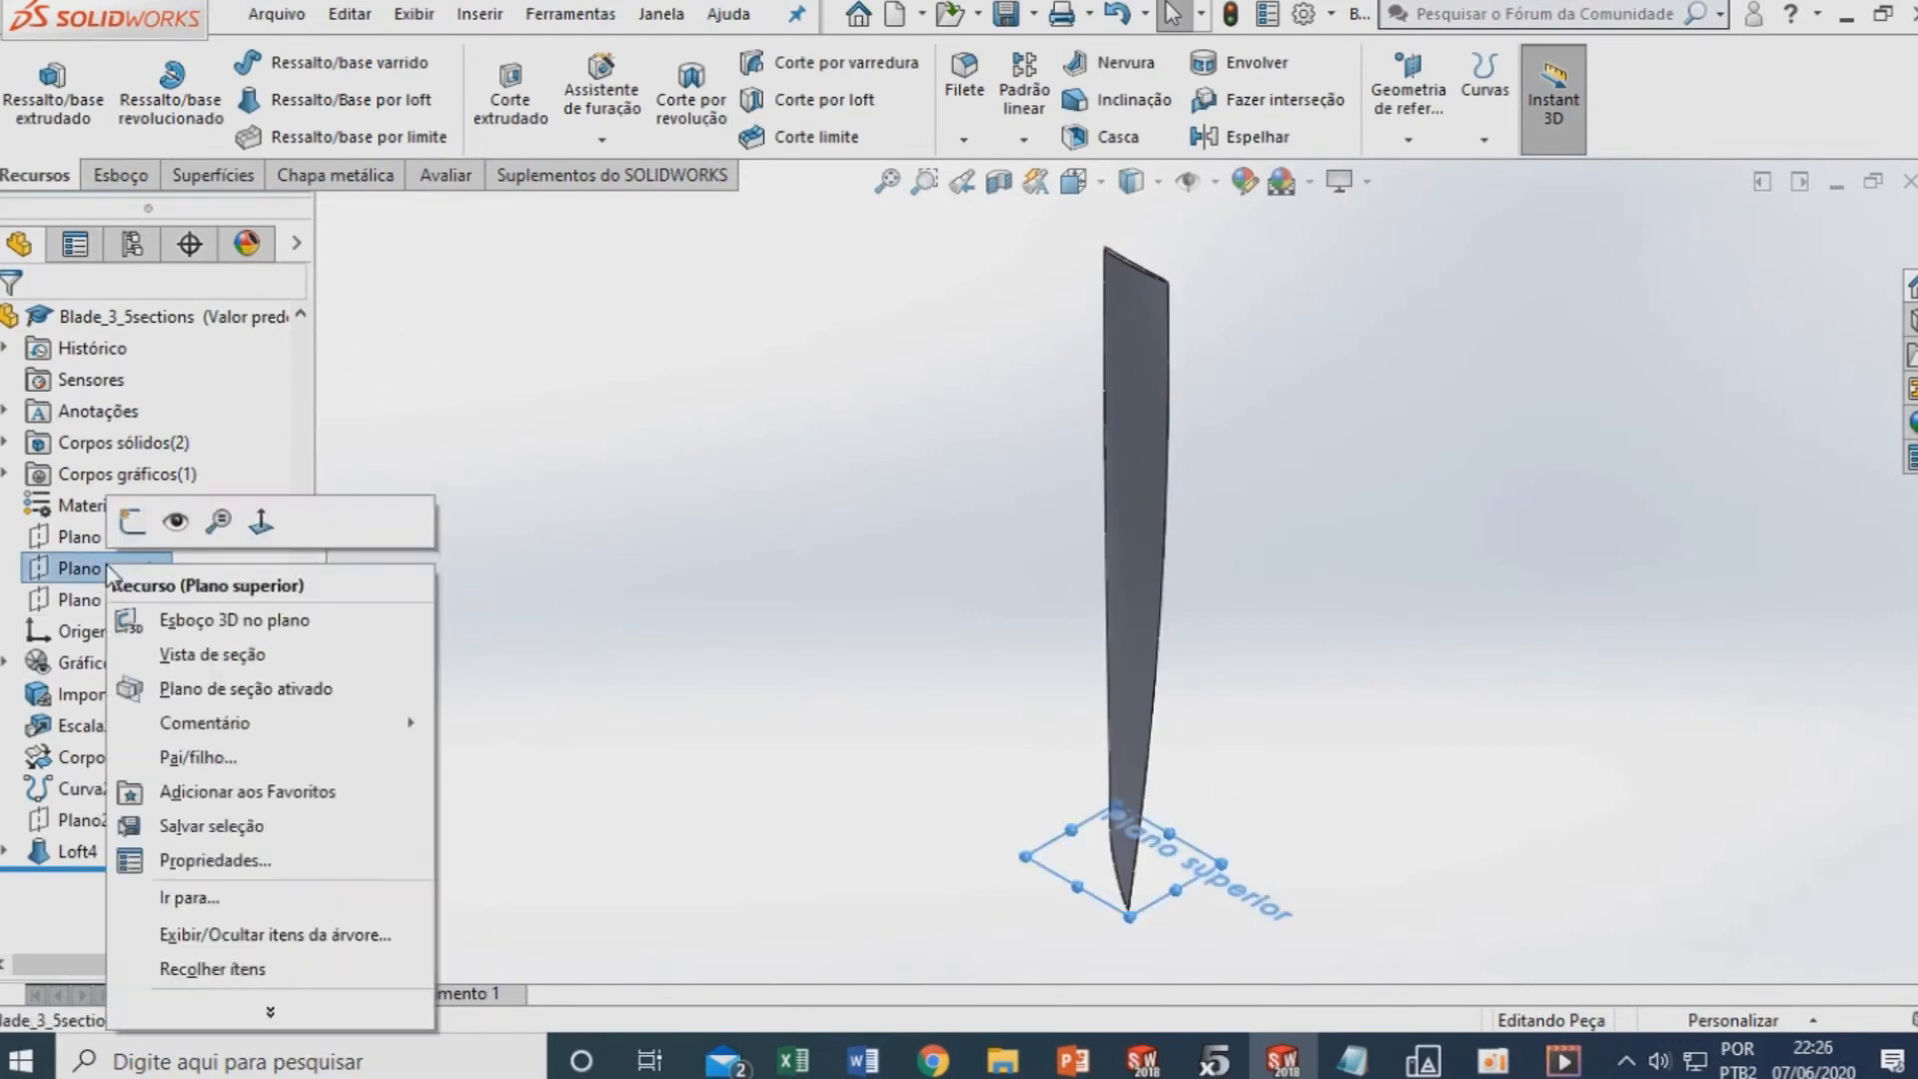
left_click(133, 518)
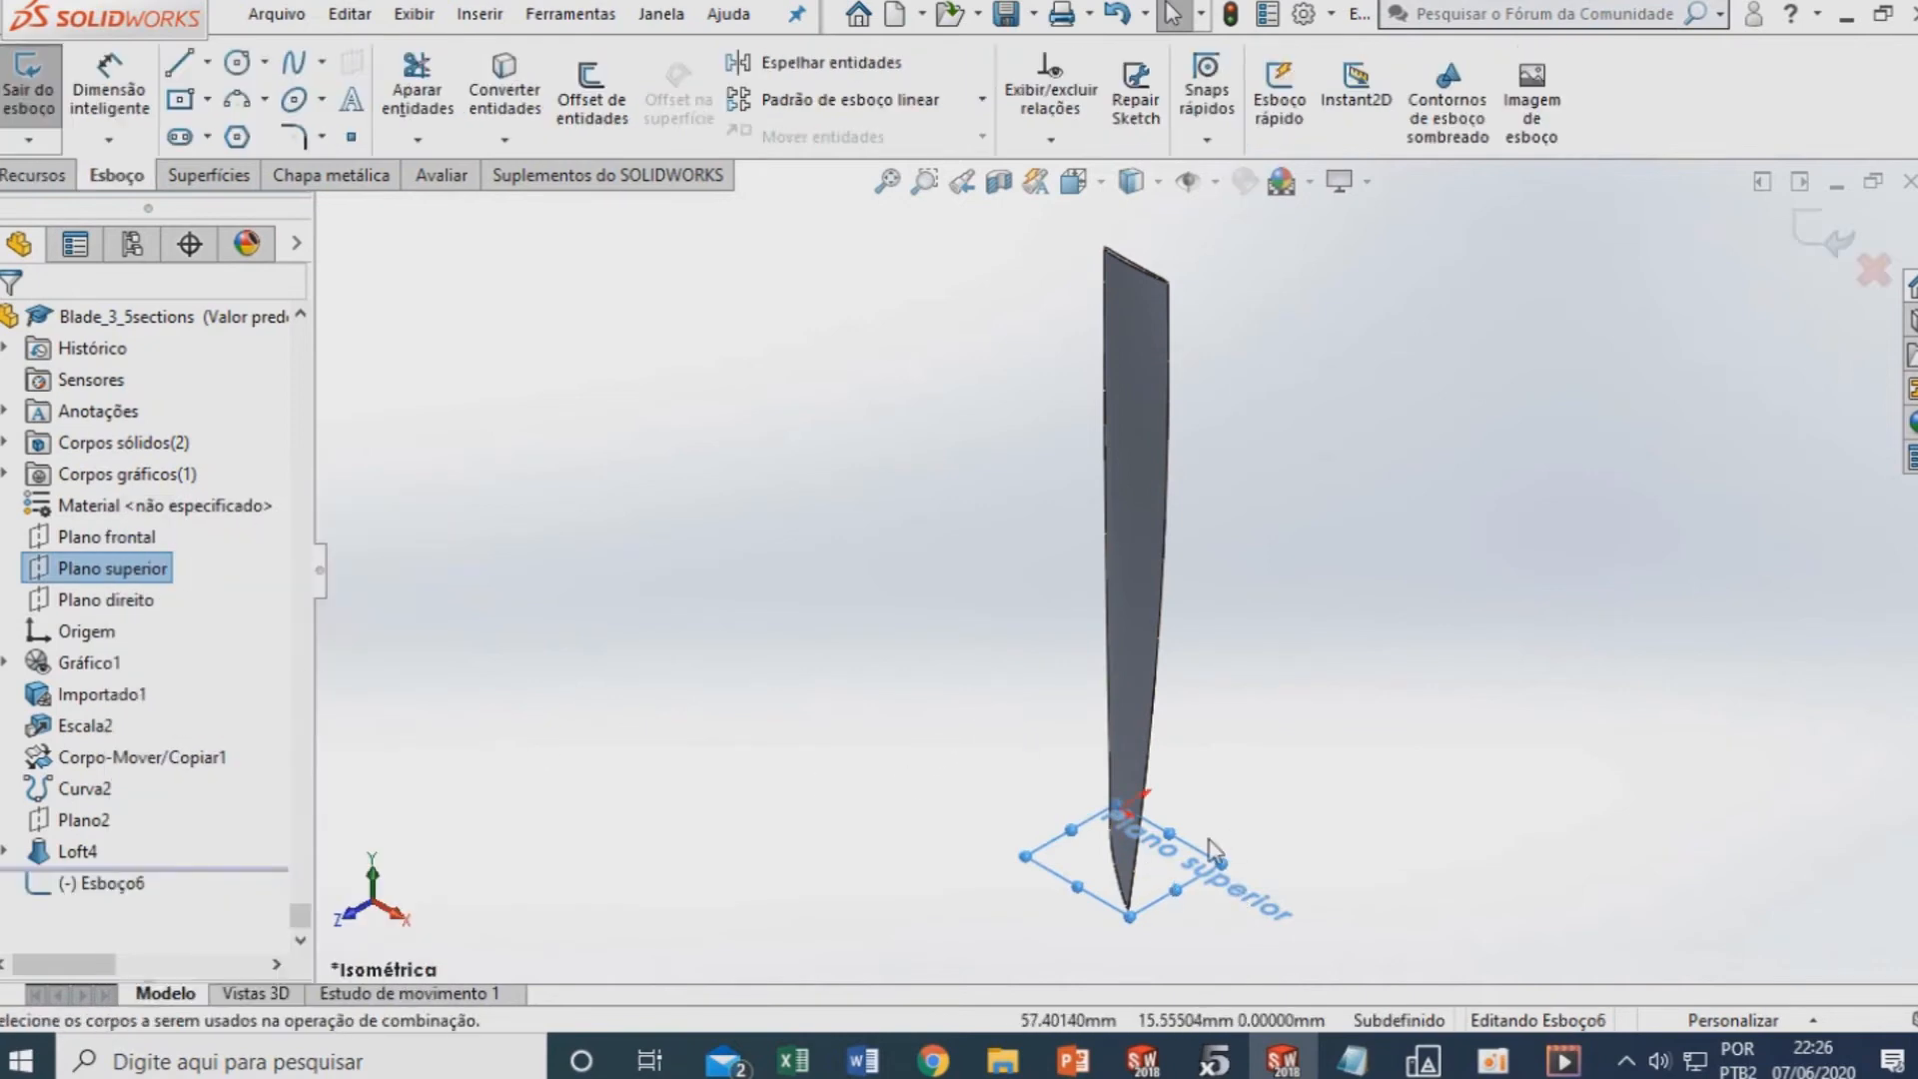
key("ctrl+8")
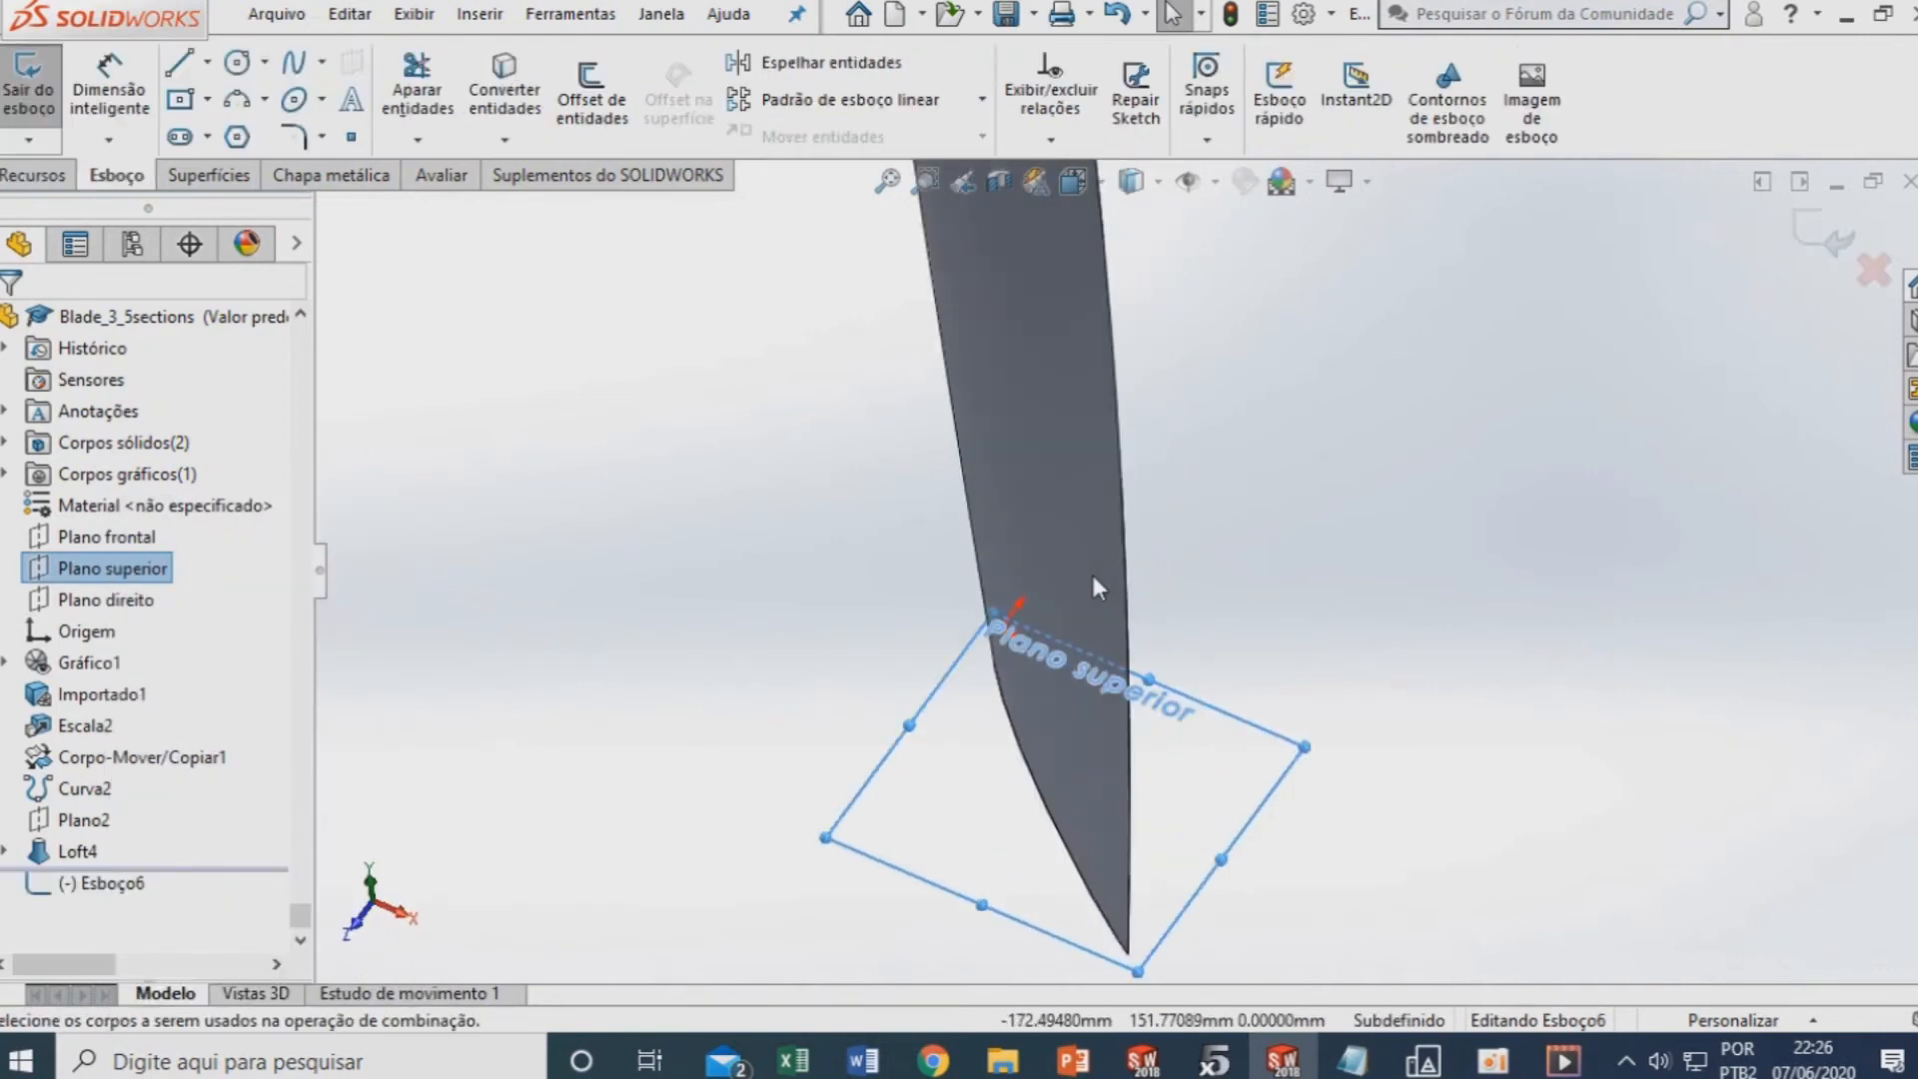
left_click(179, 100)
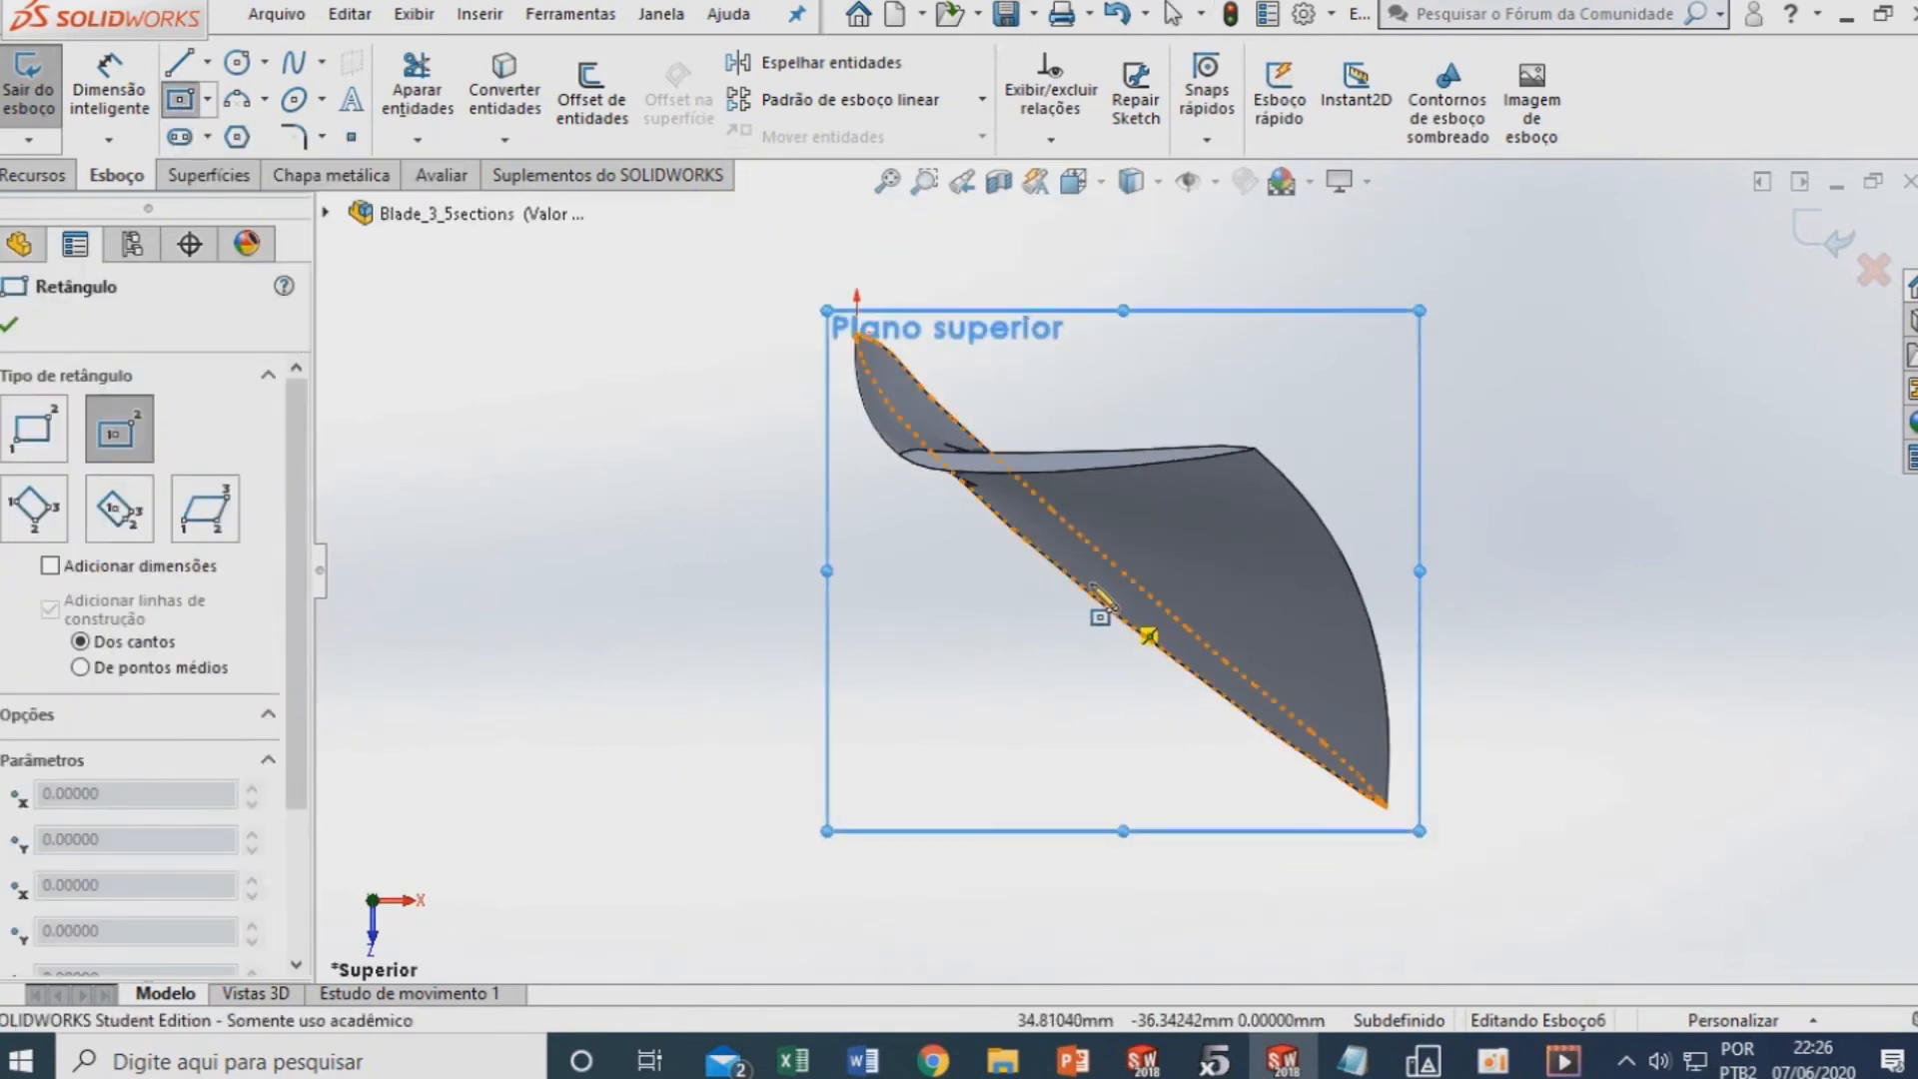
left_click(854, 333)
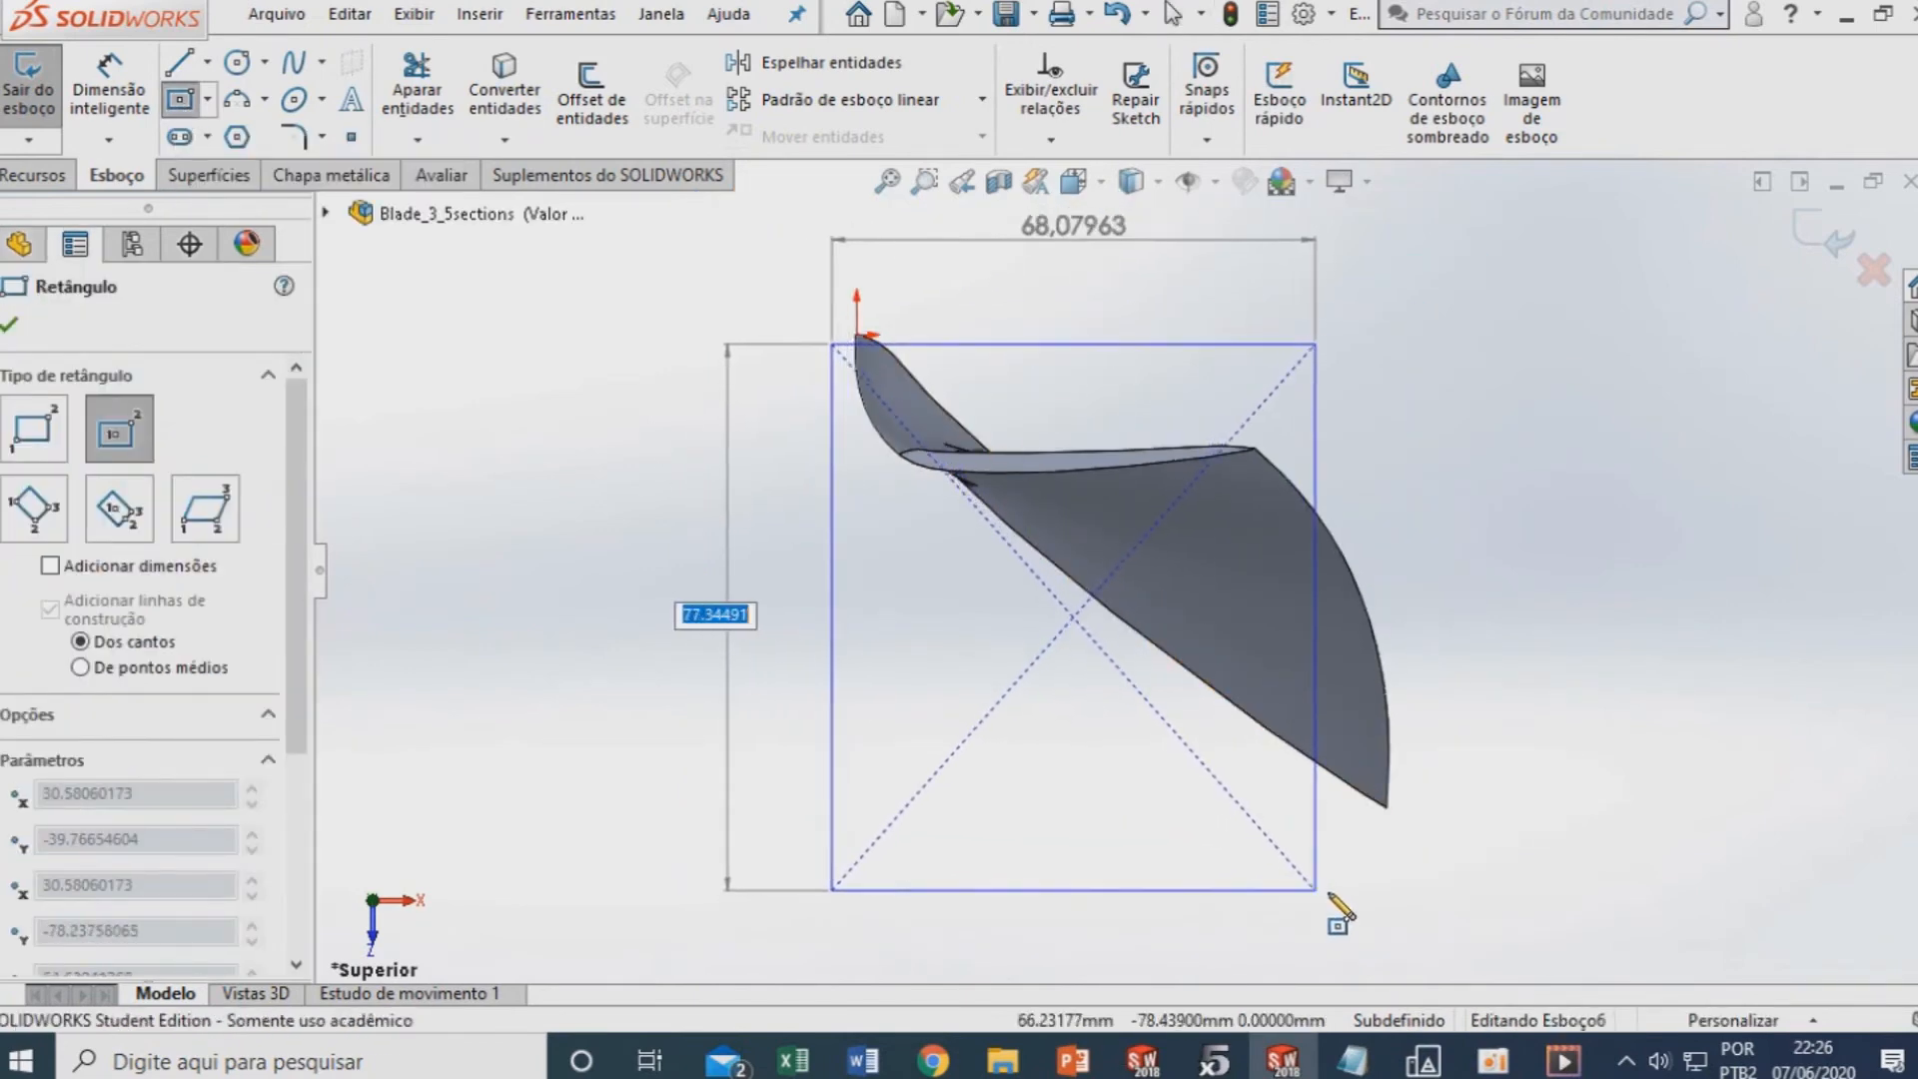
left_click(1343, 890)
key("Escape")
Reposition and enlarge the rectangle to enclose the blade outline, with its centre at about X 37.6 and Y -33.3 mm
left_click_drag(1073, 616, 1123, 560)
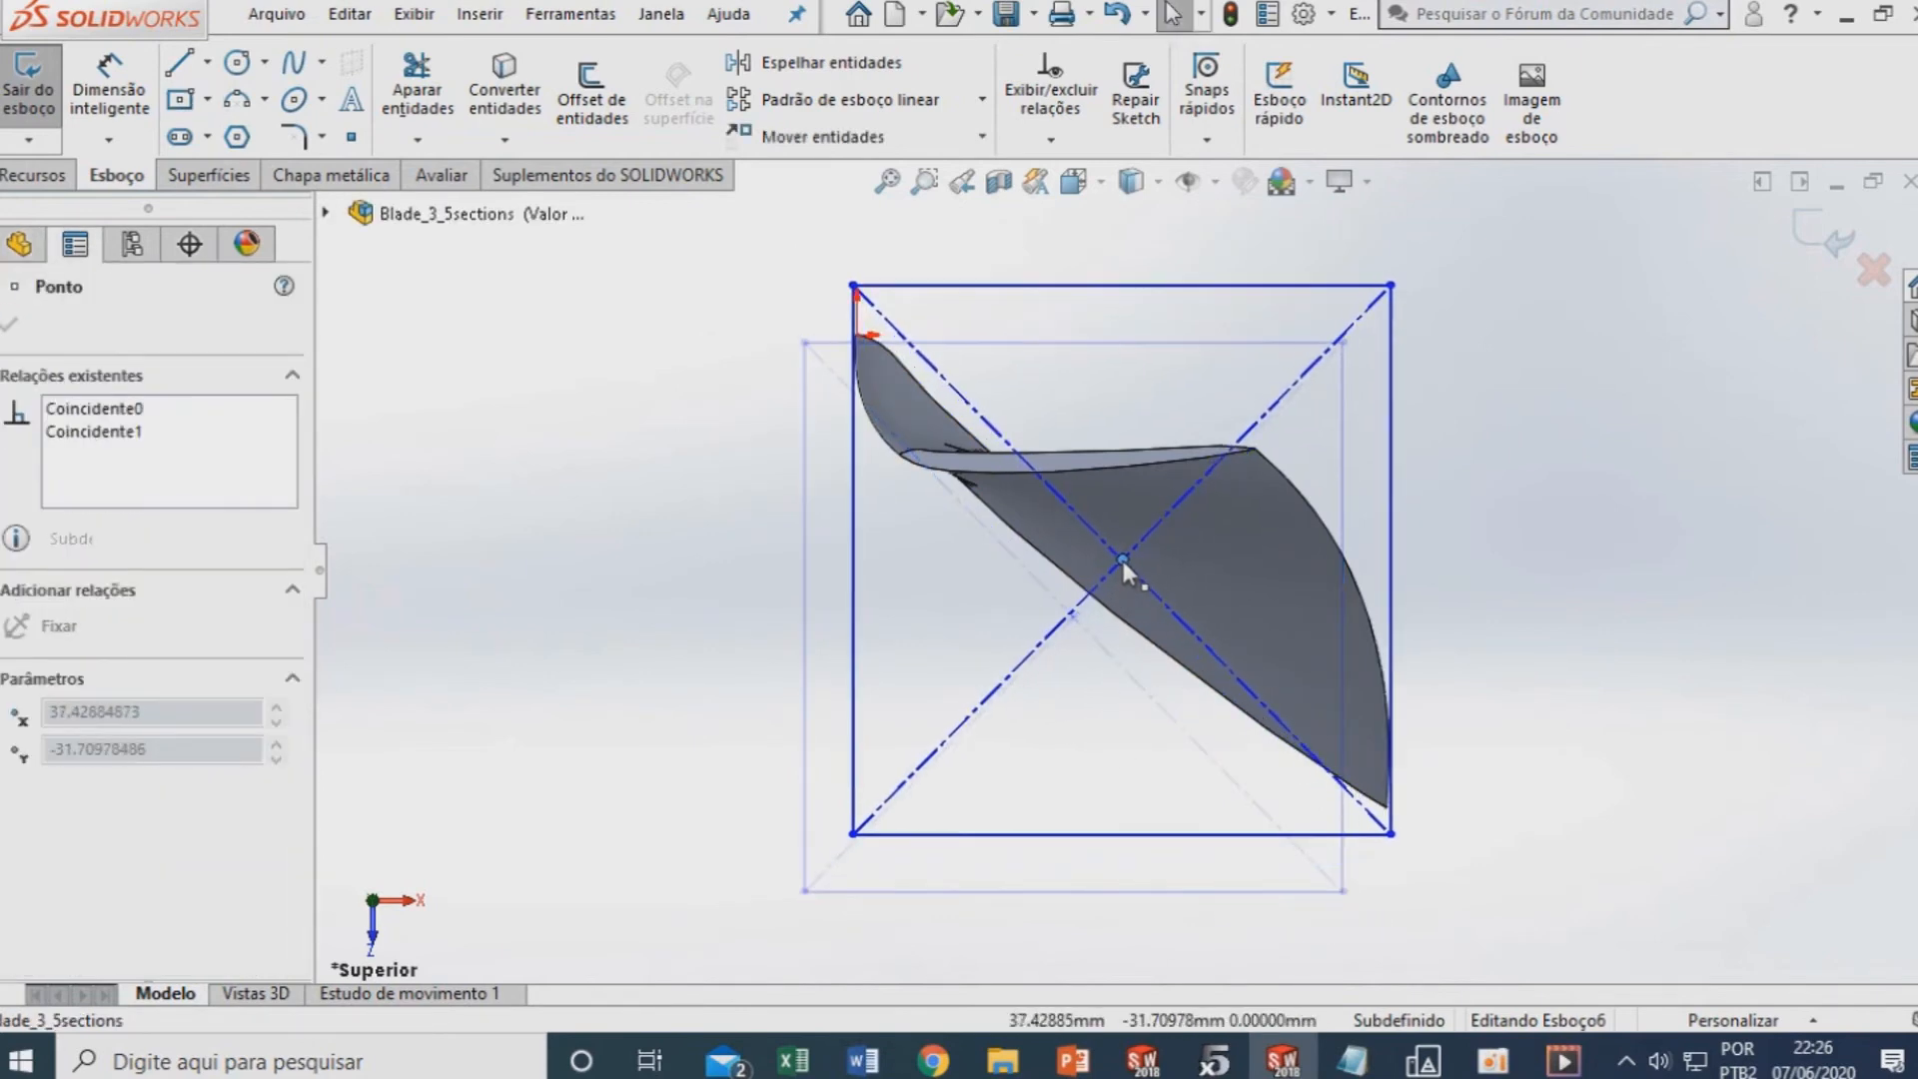
left_click(1390, 833)
left_click_drag(1407, 840, 1430, 863)
mouse_move(1135, 570)
left_mouse_down()
mouse_move(1097, 564)
mouse_move(1124, 572)
left_mouse_up()
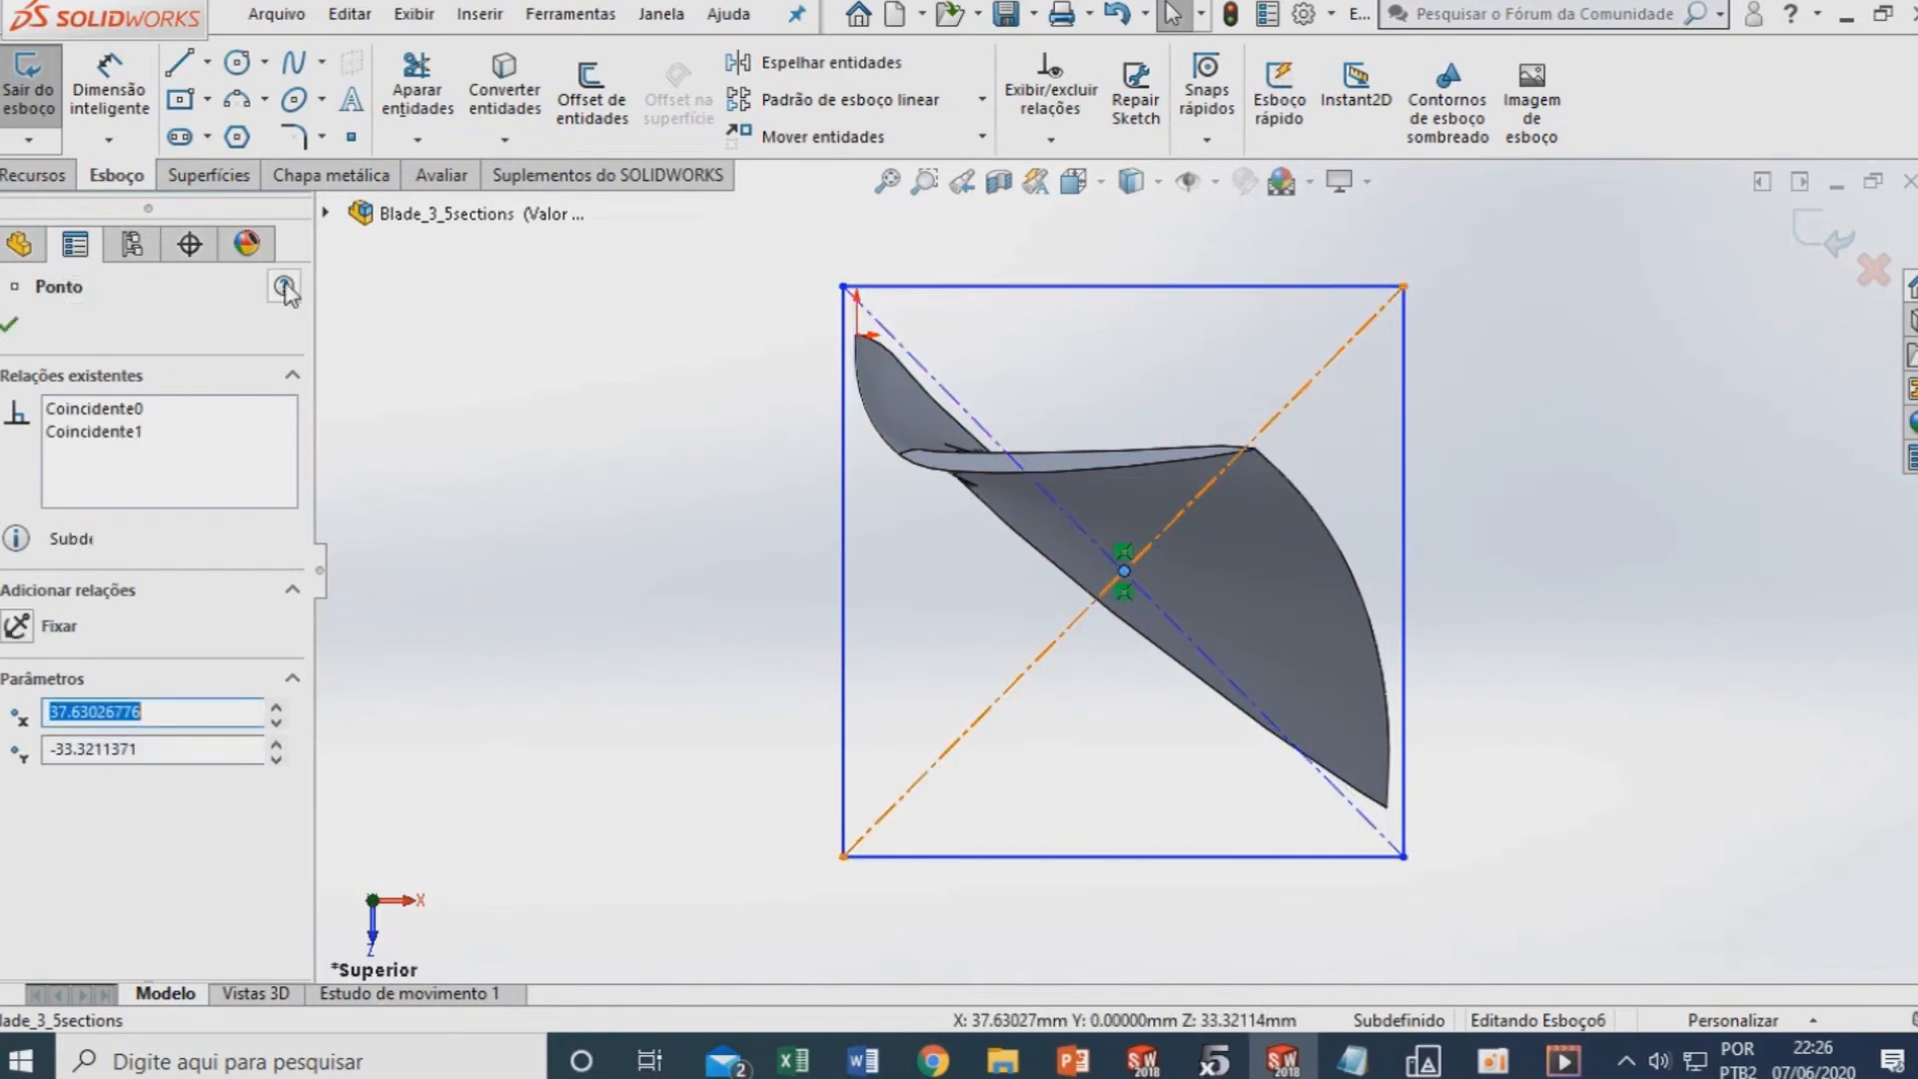
Set up a blind boss extrusion of the rectangle 410 mm along the blade with merging of the result turned off
left_click(50, 177)
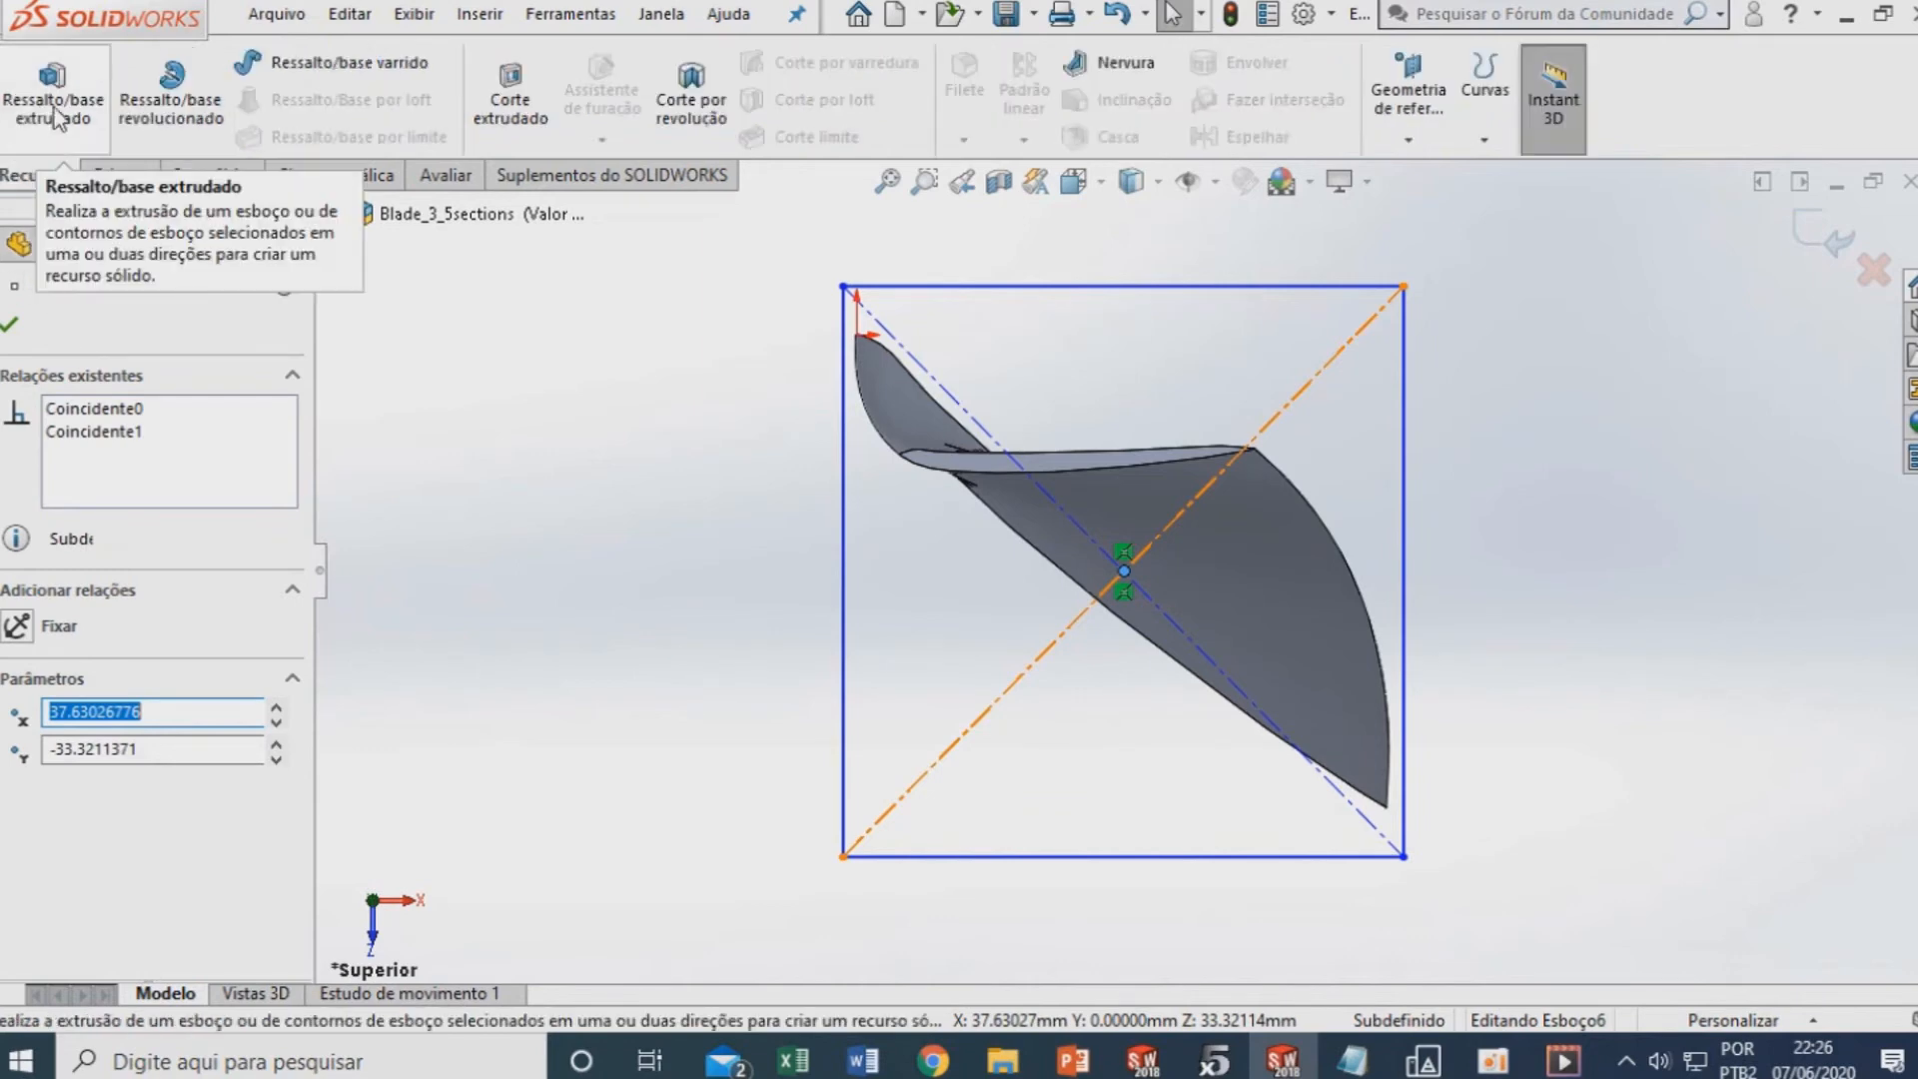
left_click(55, 110)
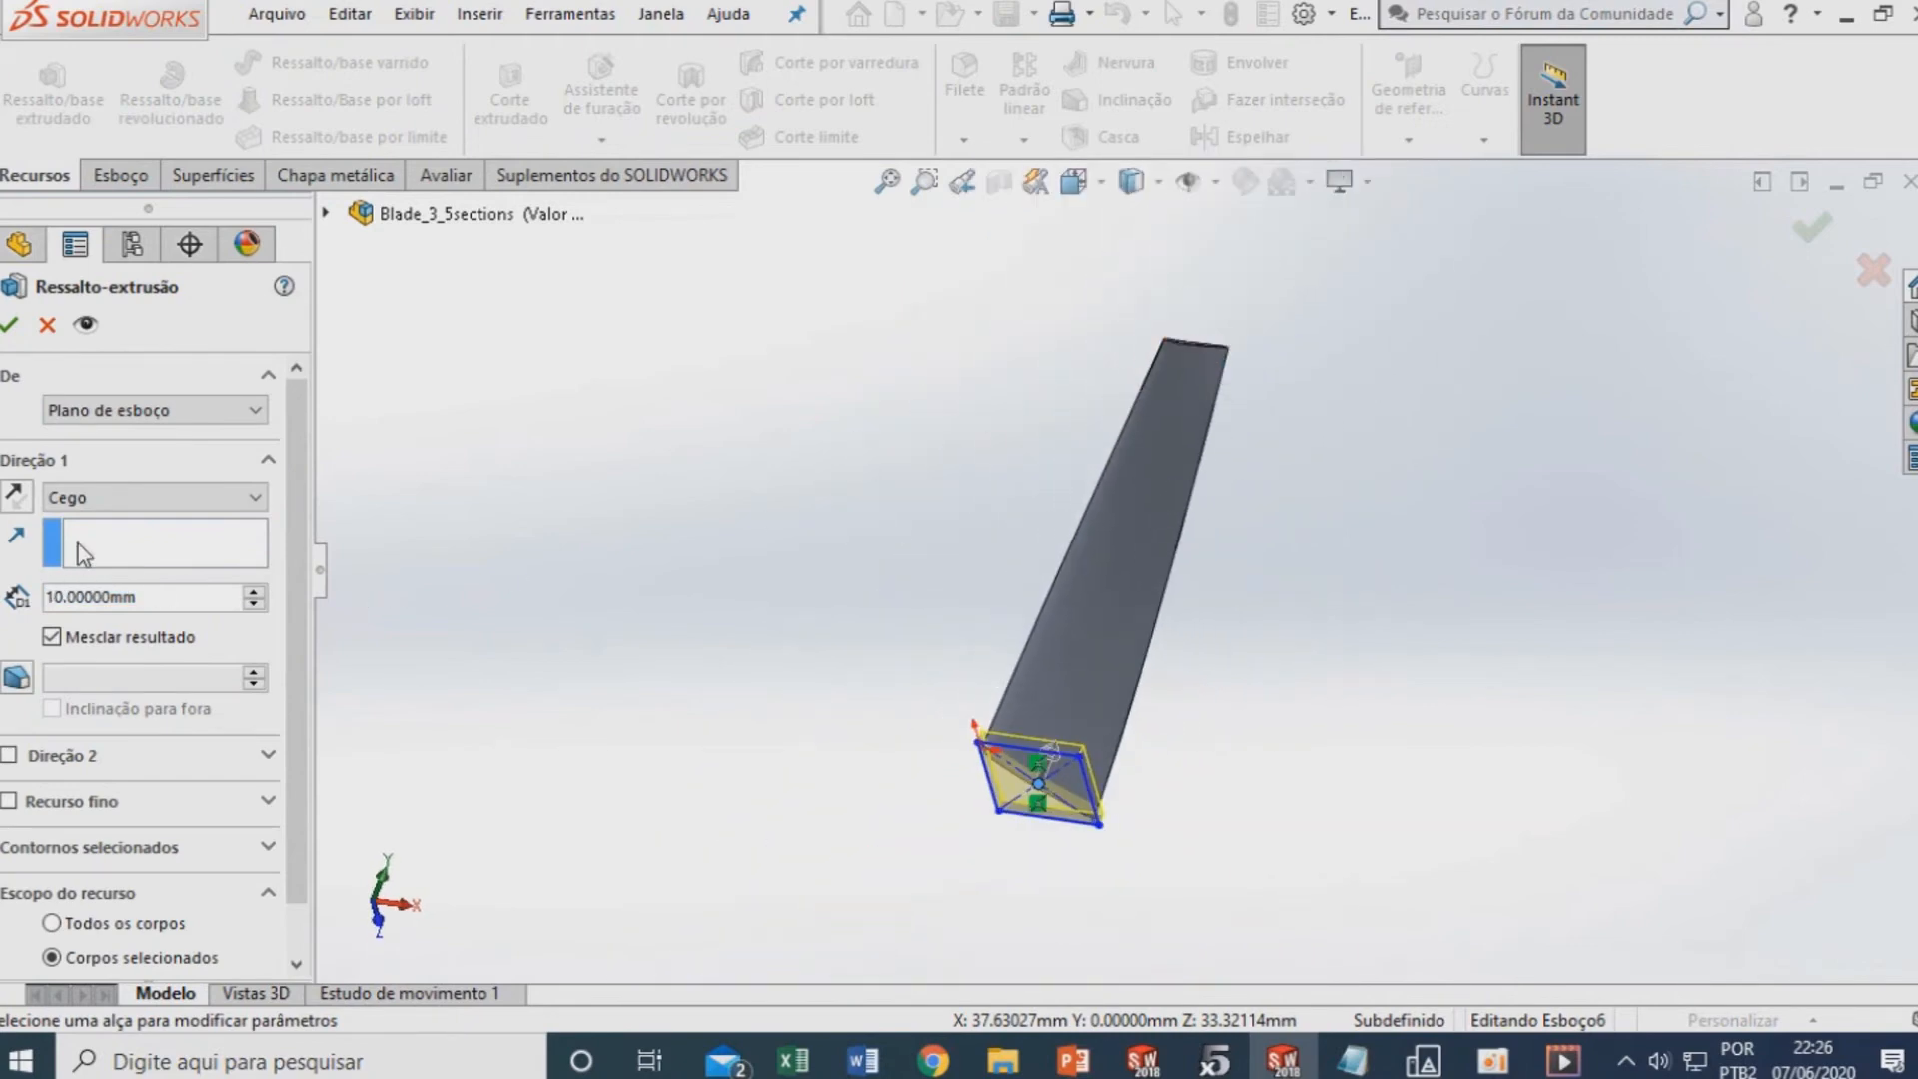
left_click(160, 495)
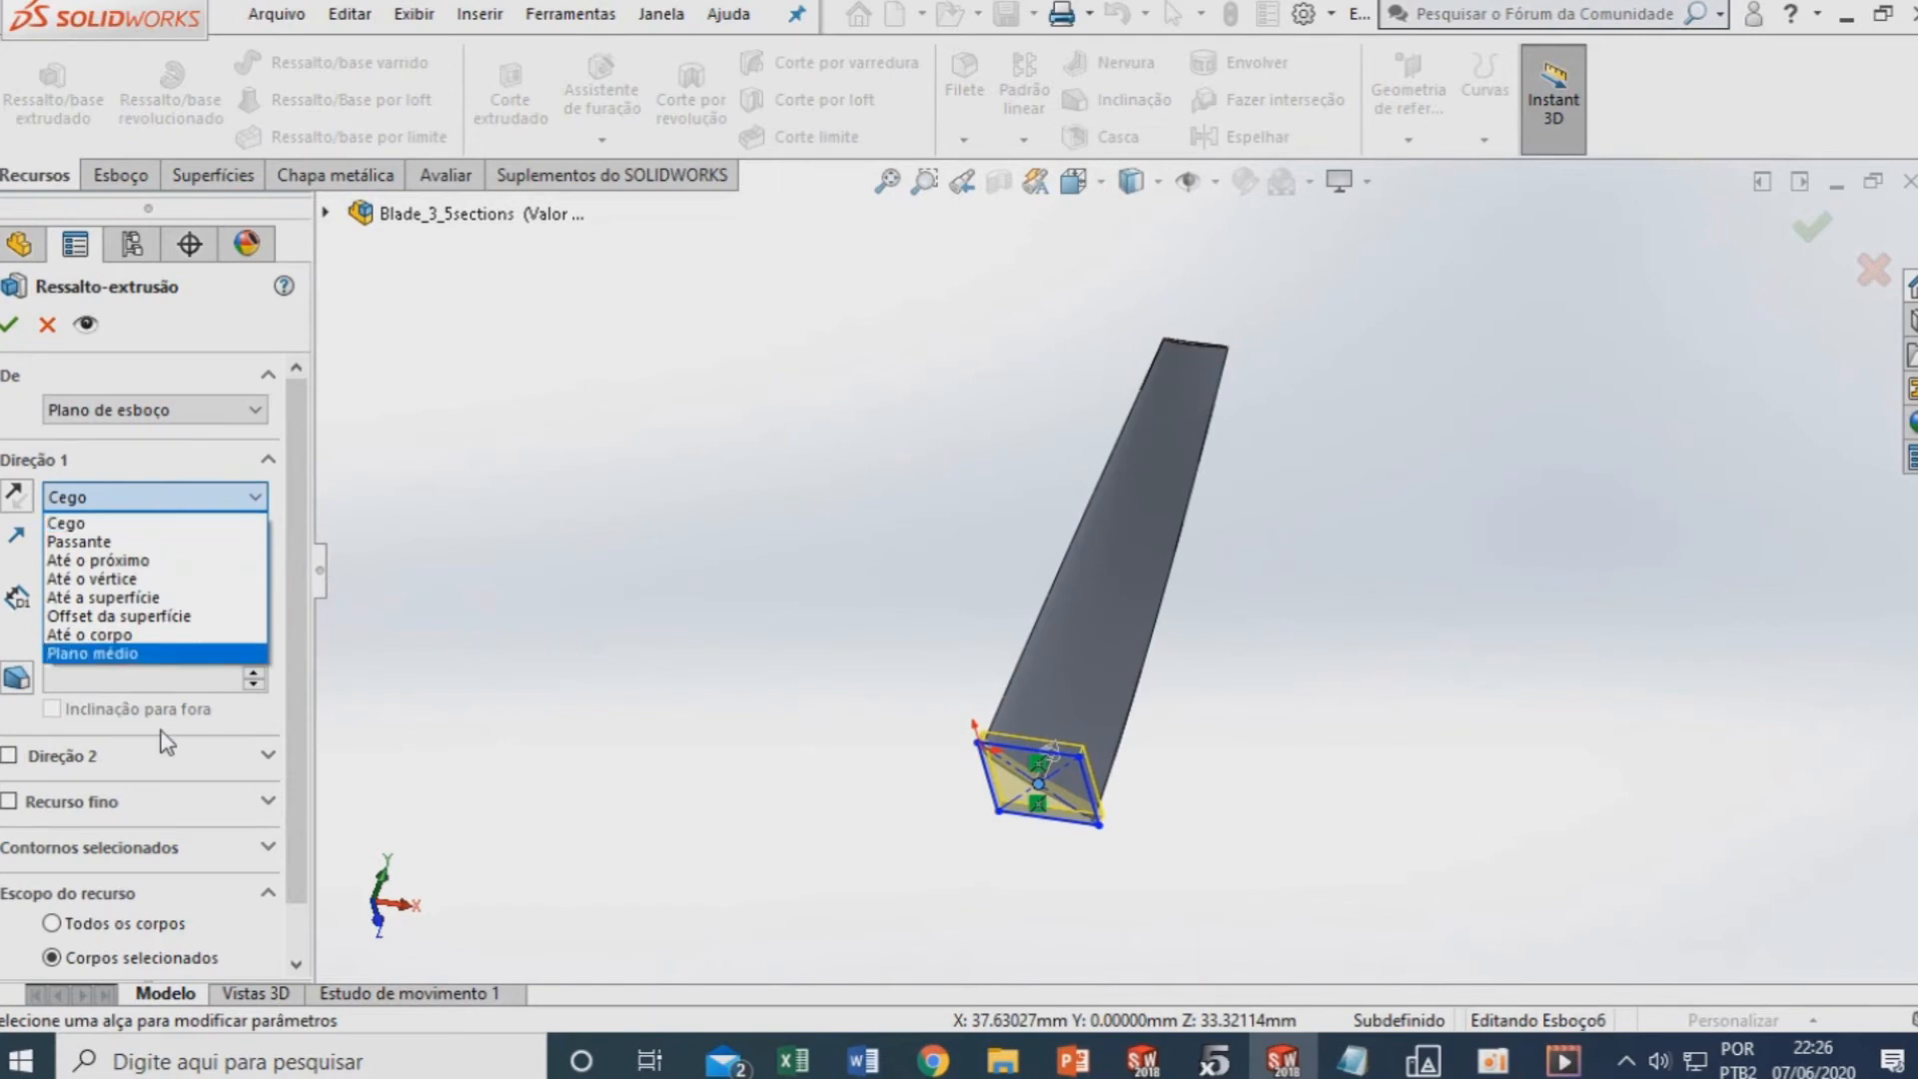
left_click(95, 522)
double_click(153, 596)
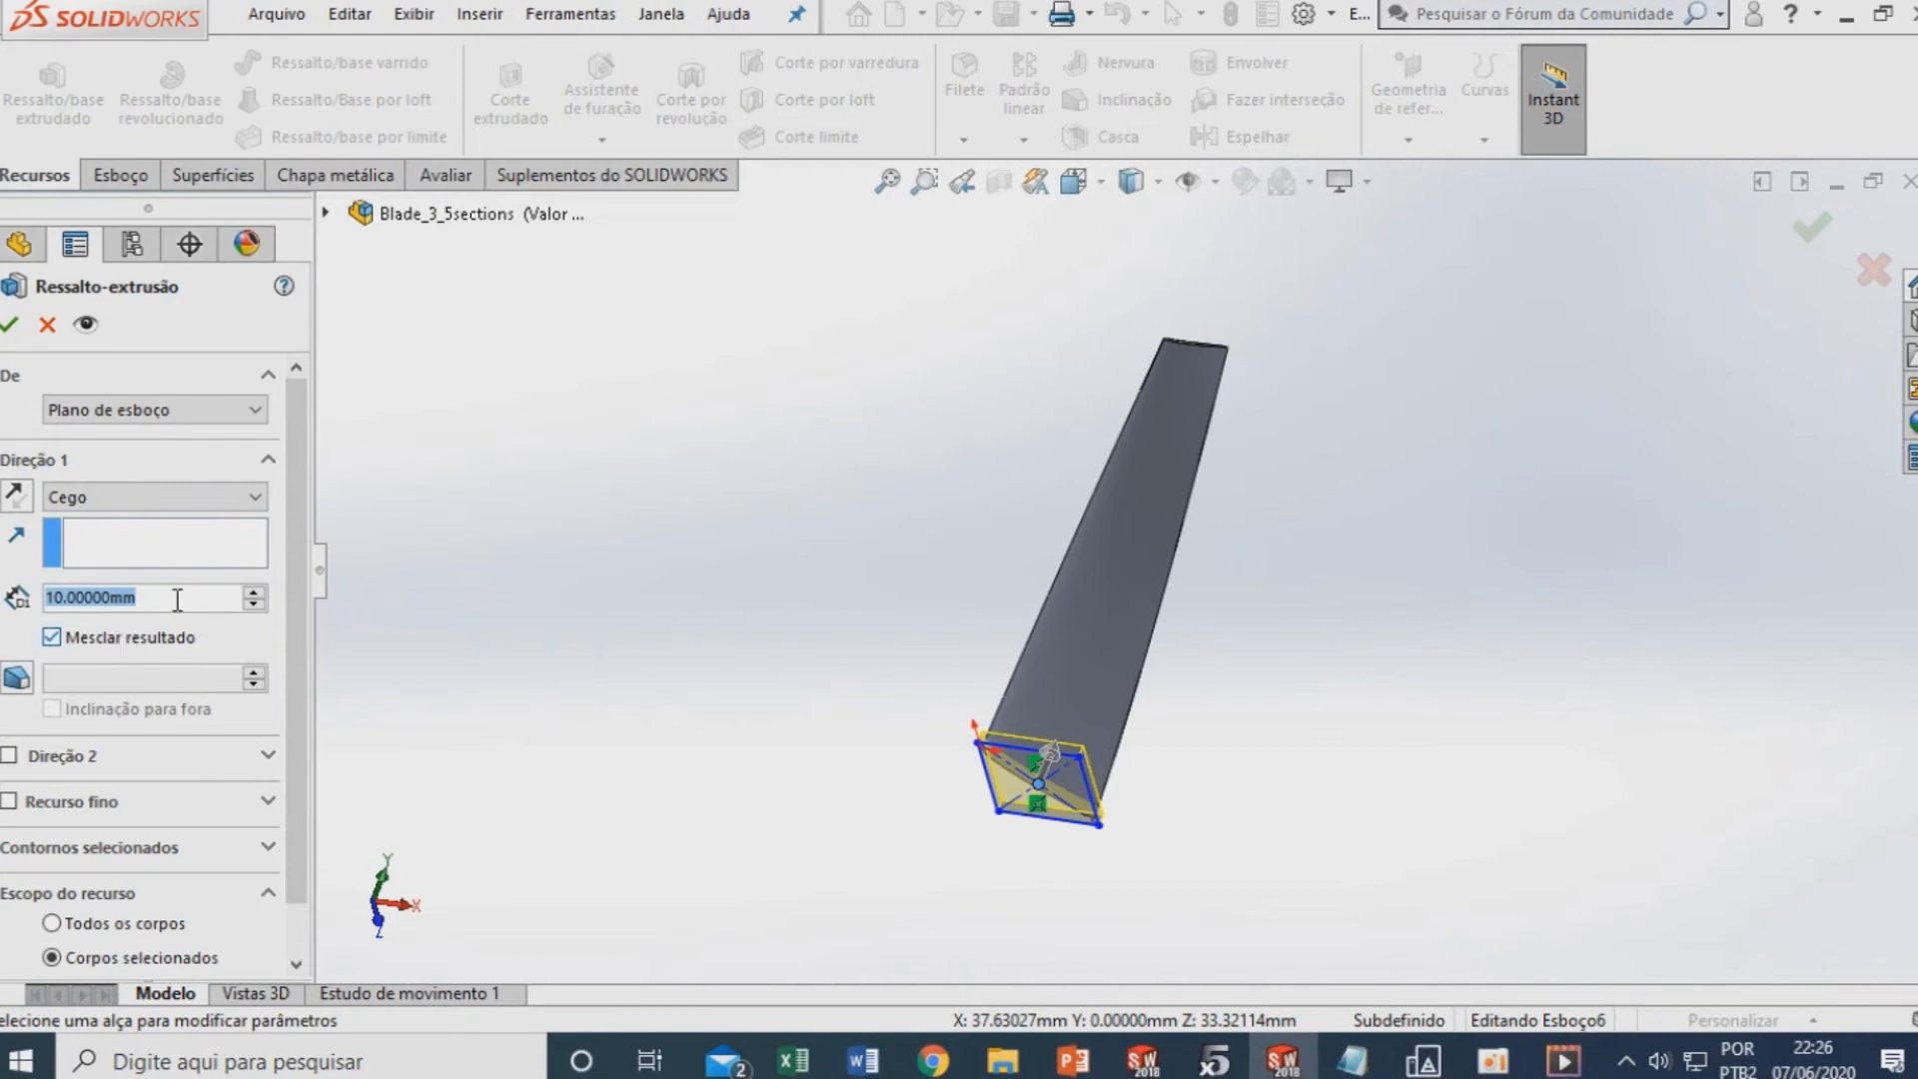
left_click(71, 639)
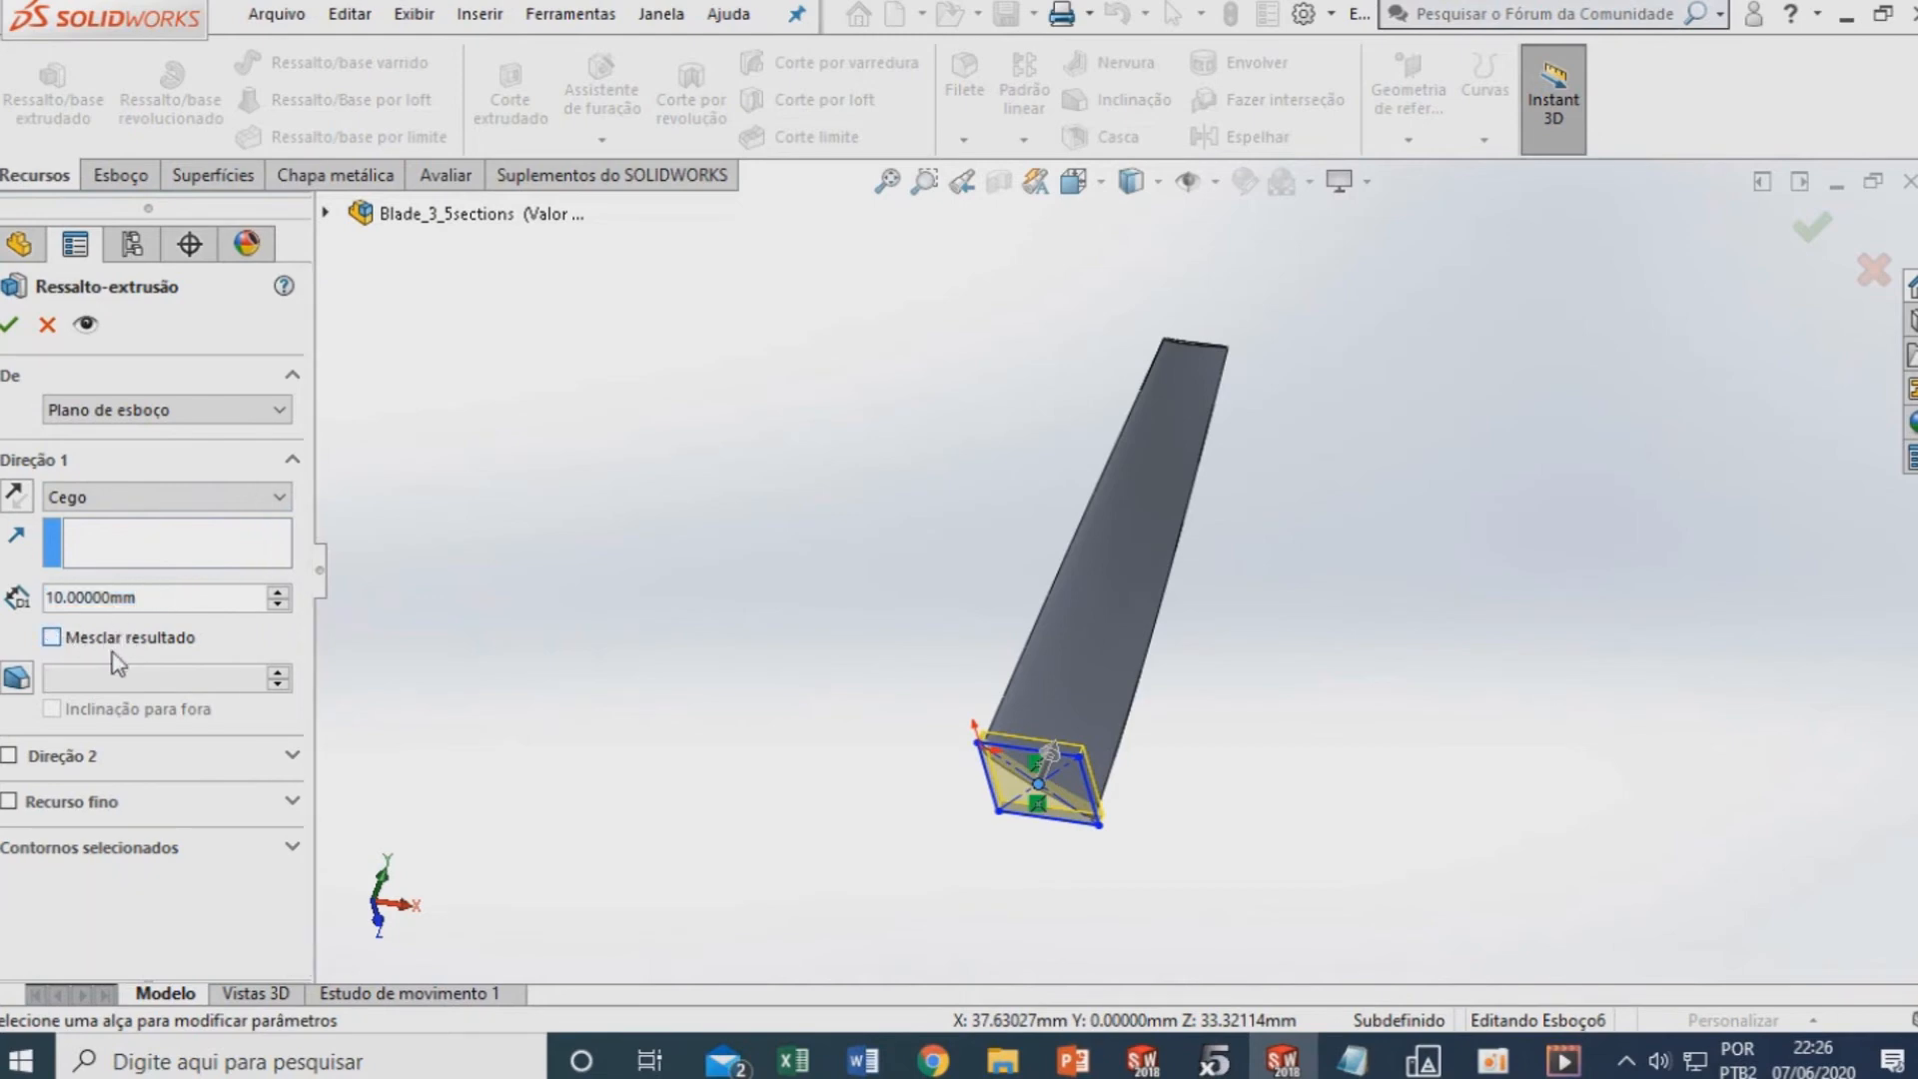
double_click(150, 595)
type("410")
key("Return")
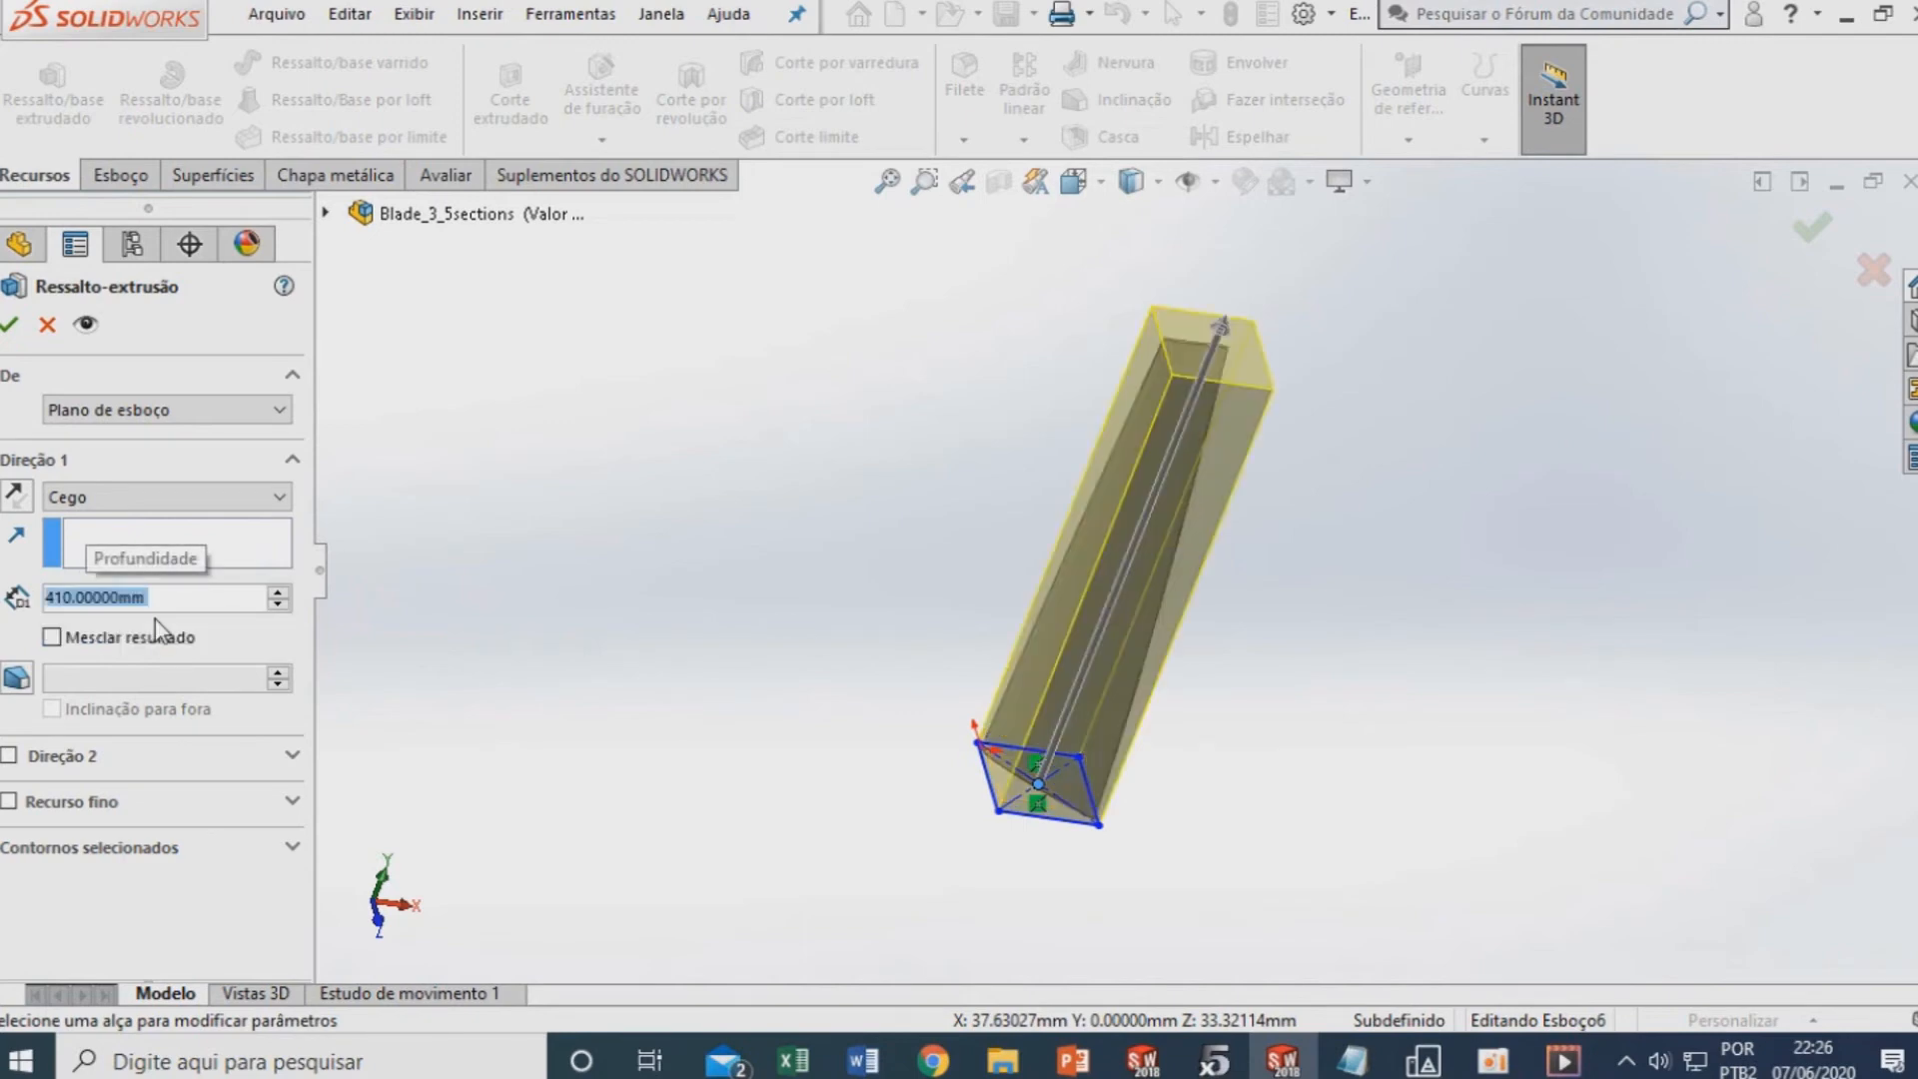
Add a blind second direction of 10 mm and create the extruded block around the blade
middle_click_drag(474, 614, 618, 411)
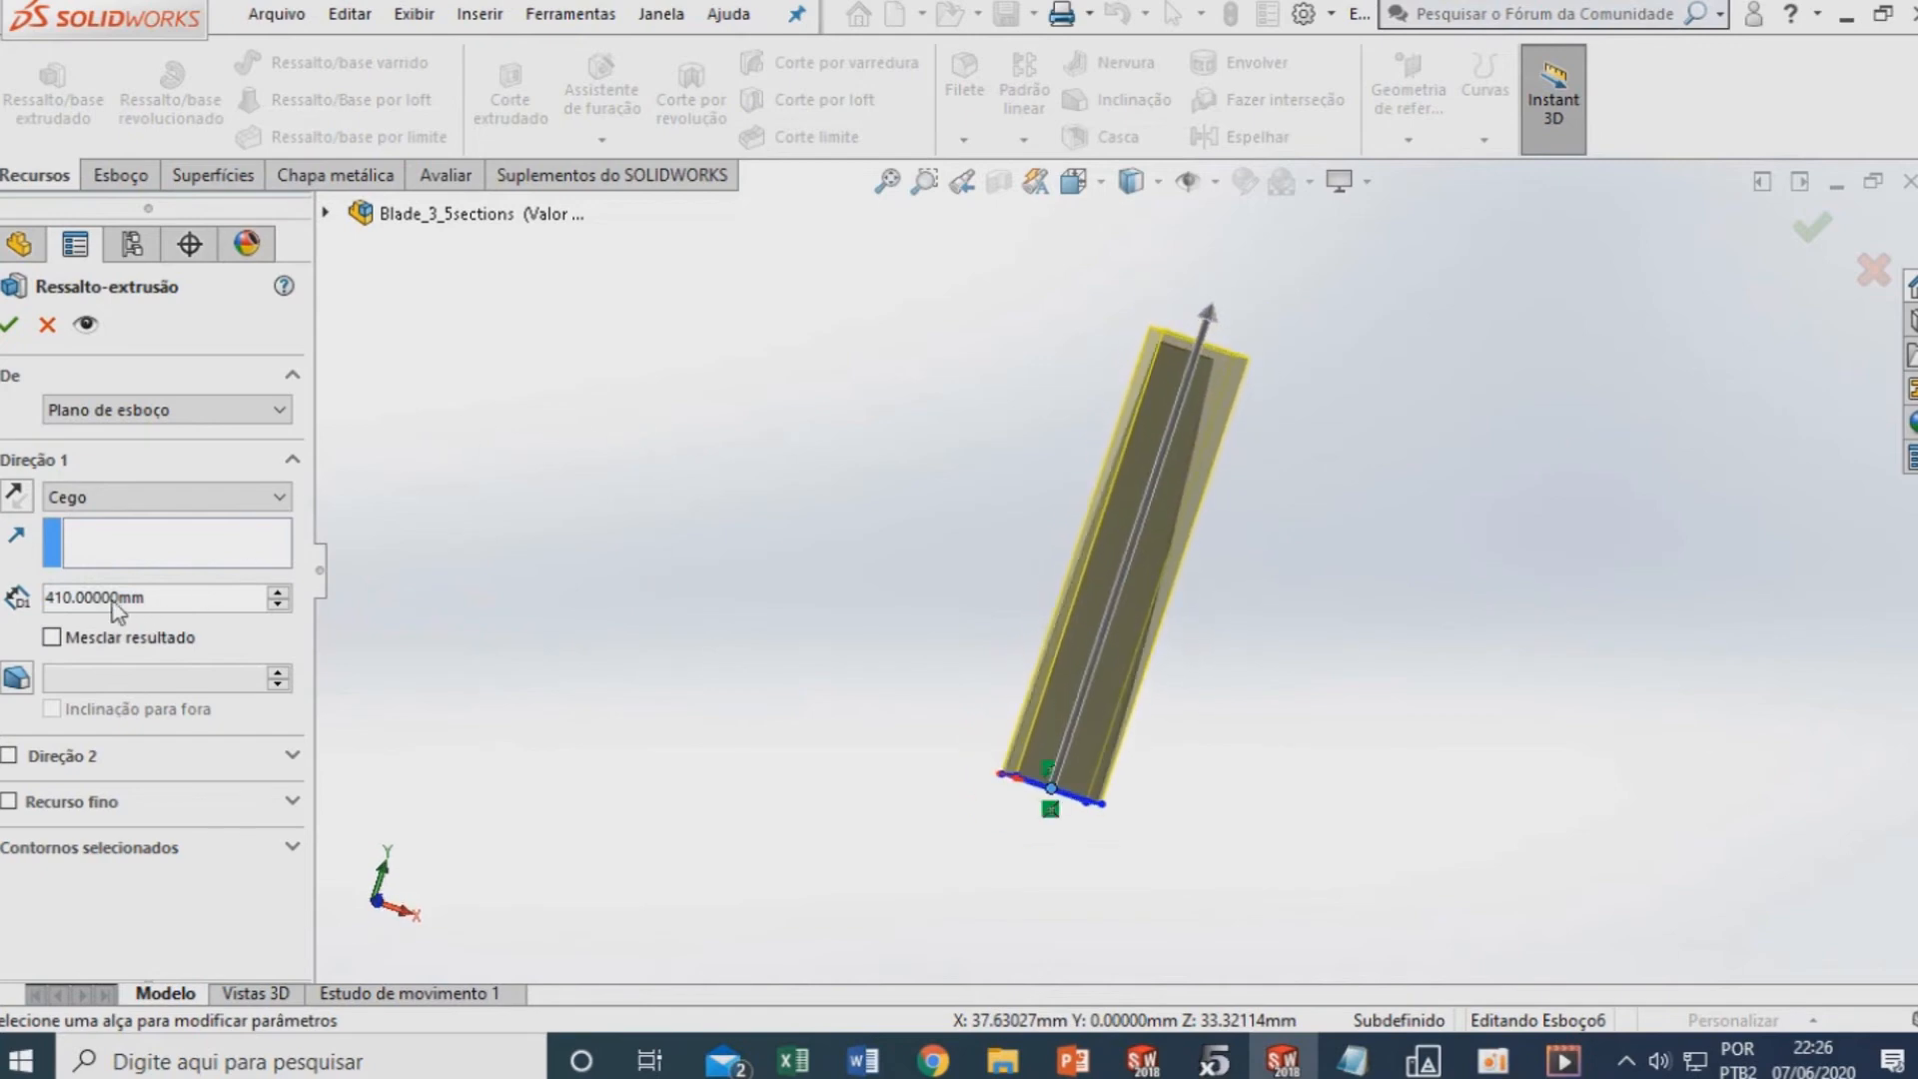
left_click(8, 757)
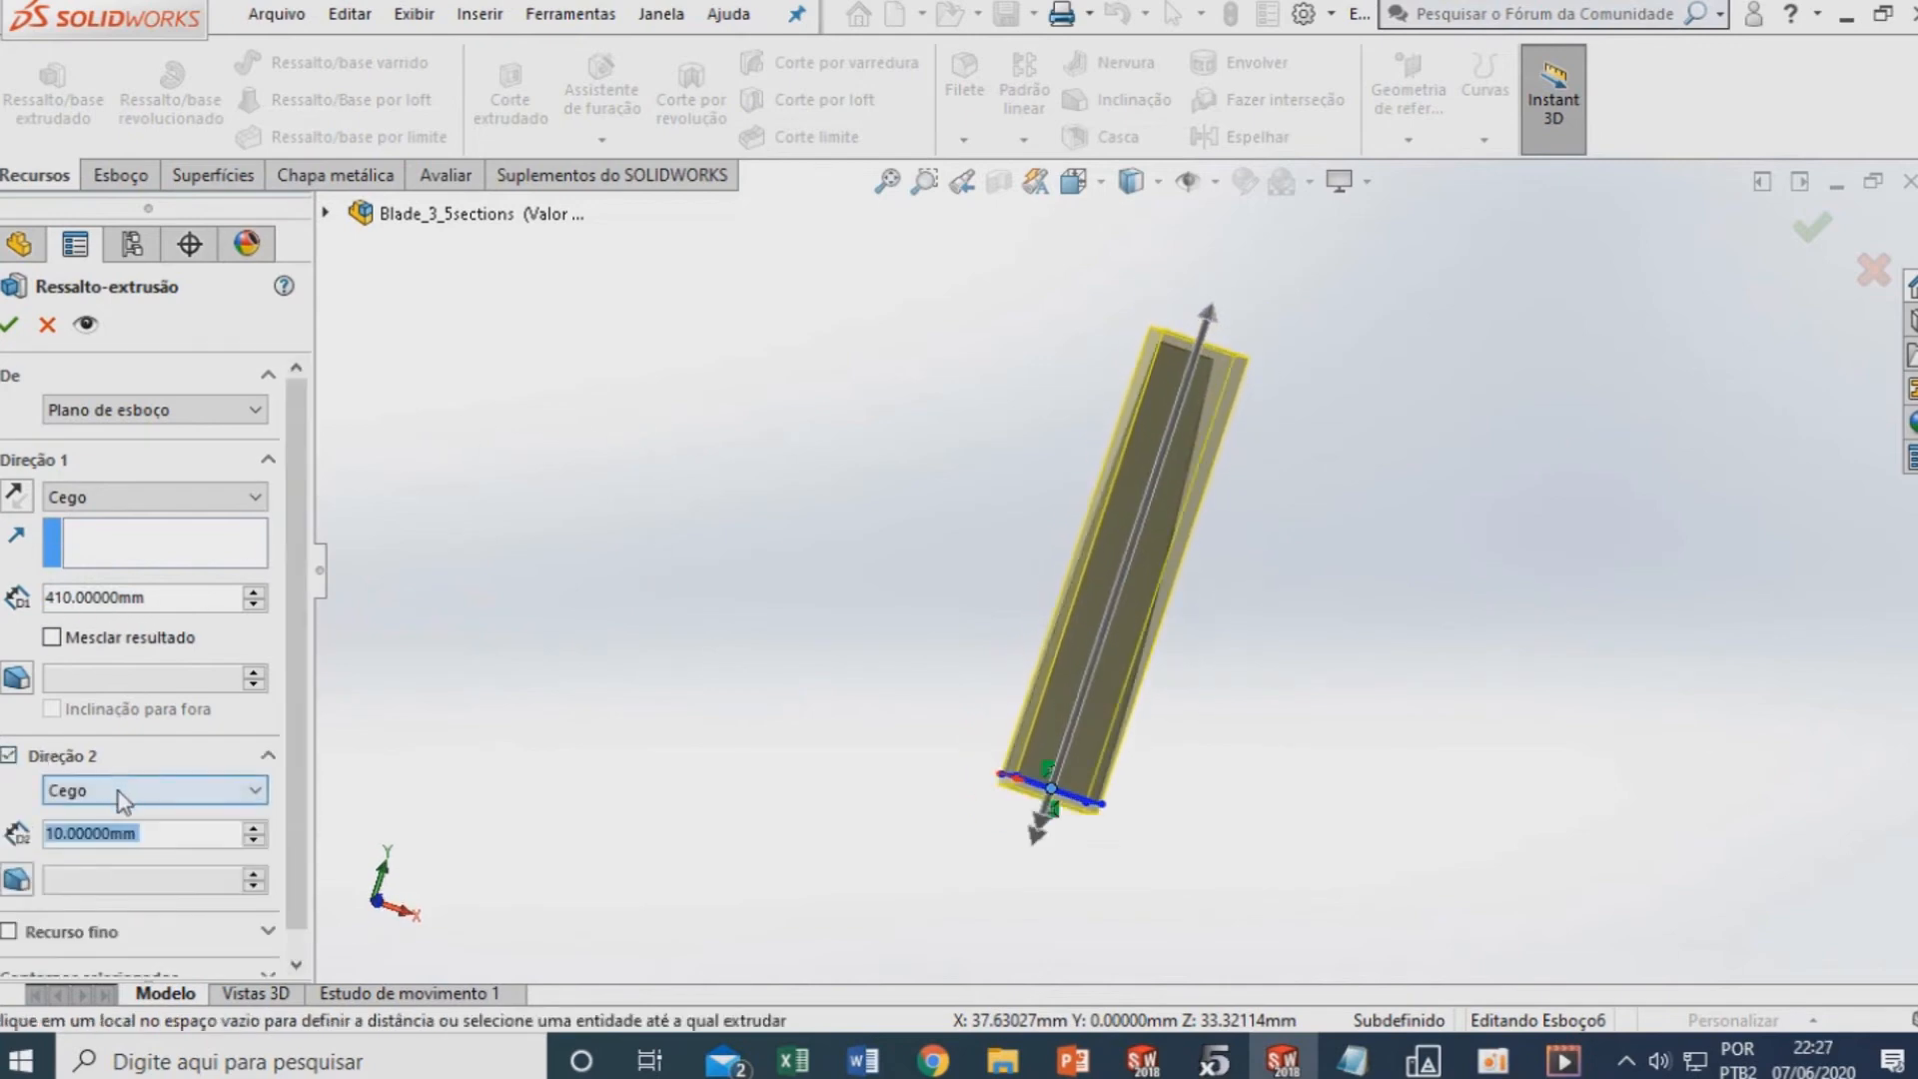
left_click(122, 799)
left_click(118, 791)
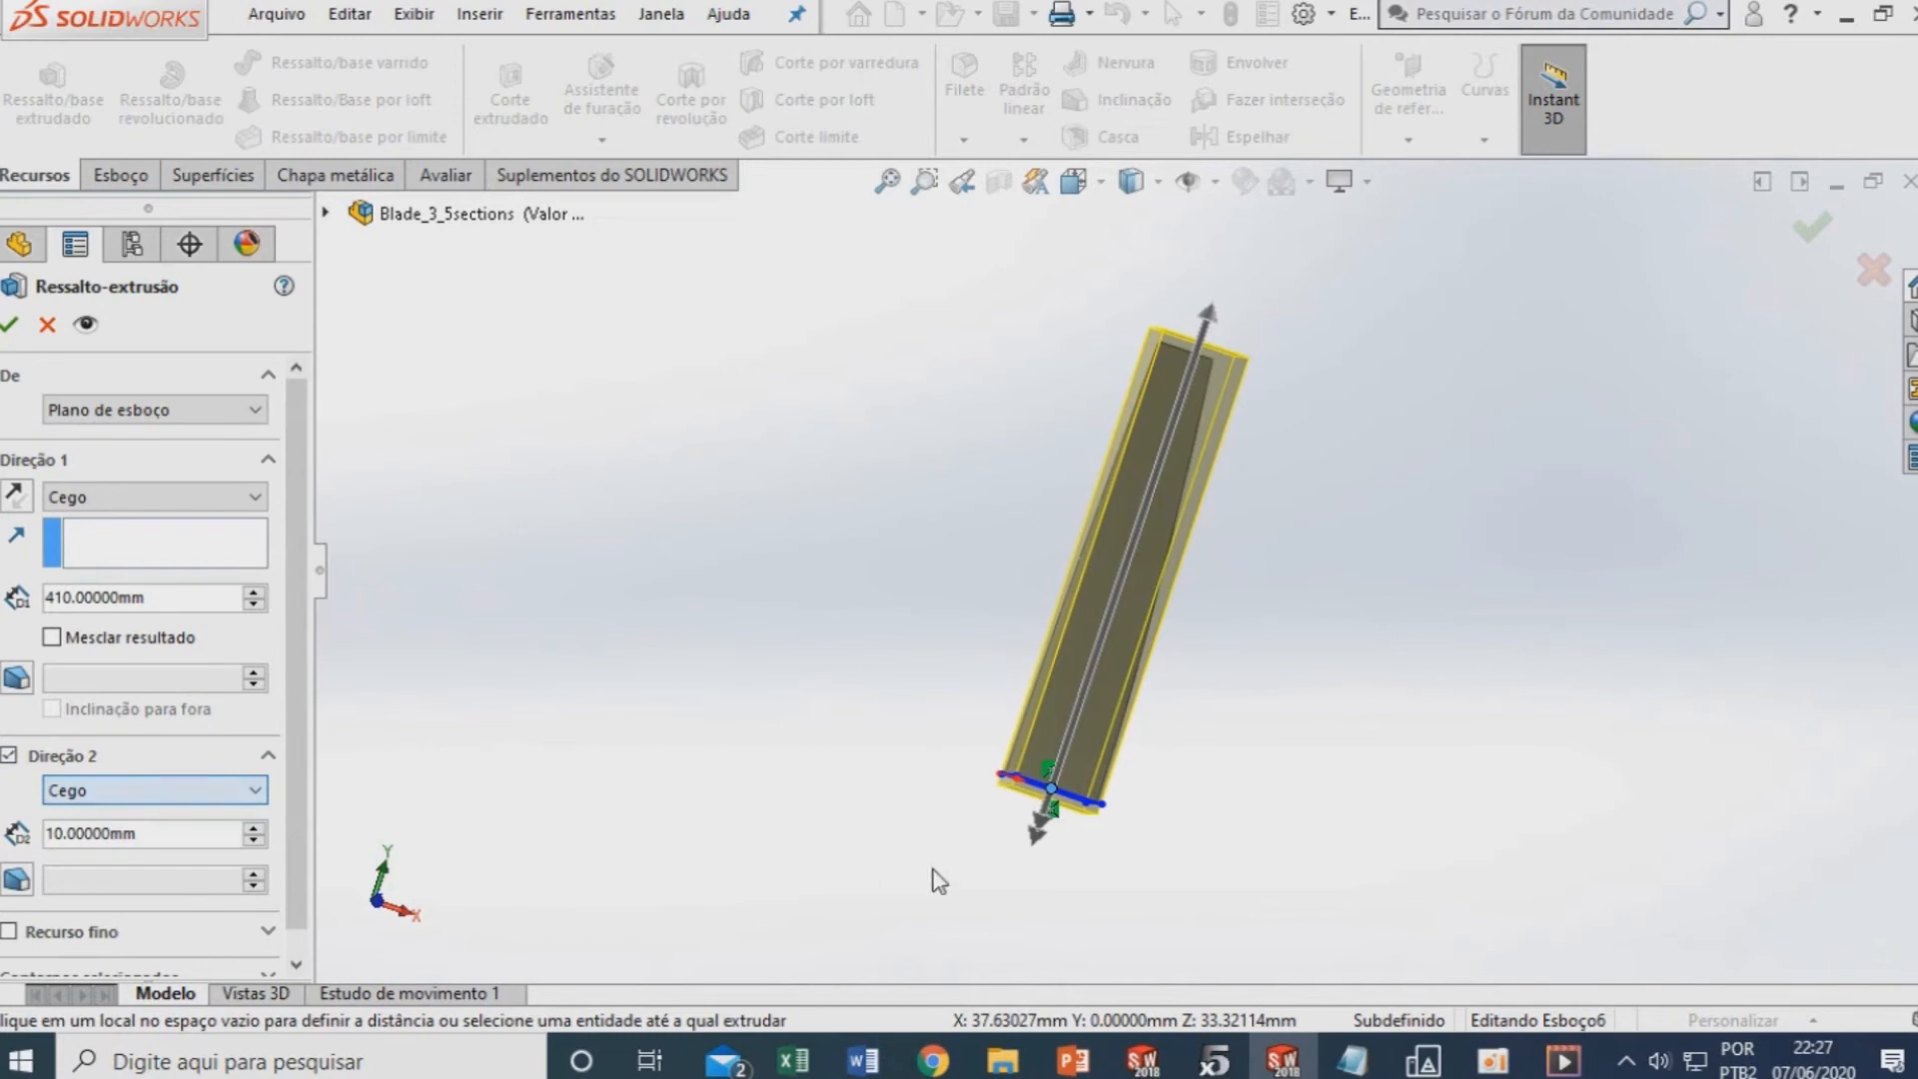
left_click(10, 324)
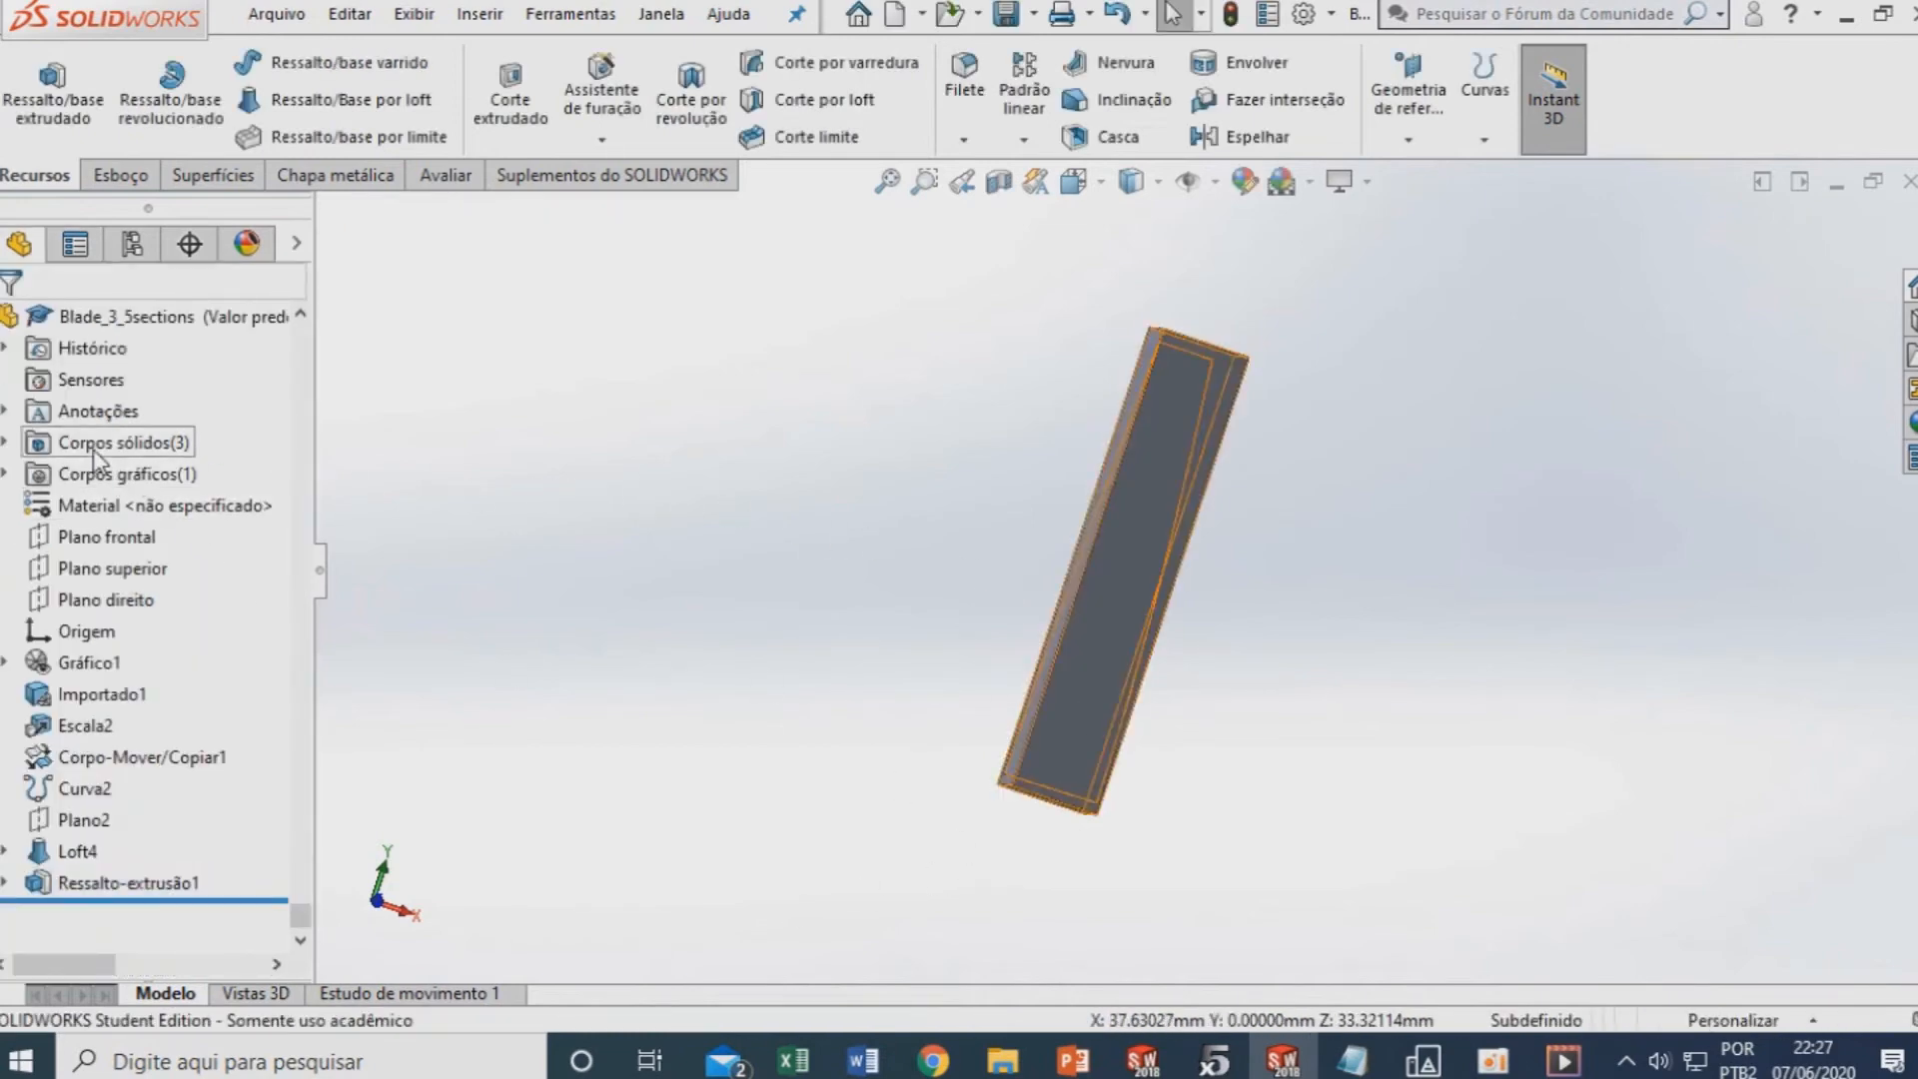
Apply a section view of the block on the front plane, offset about 23 mm so it cuts through the blade
middle_click_drag(1063, 631, 1079, 677)
scroll(1078, 676, "down", 3)
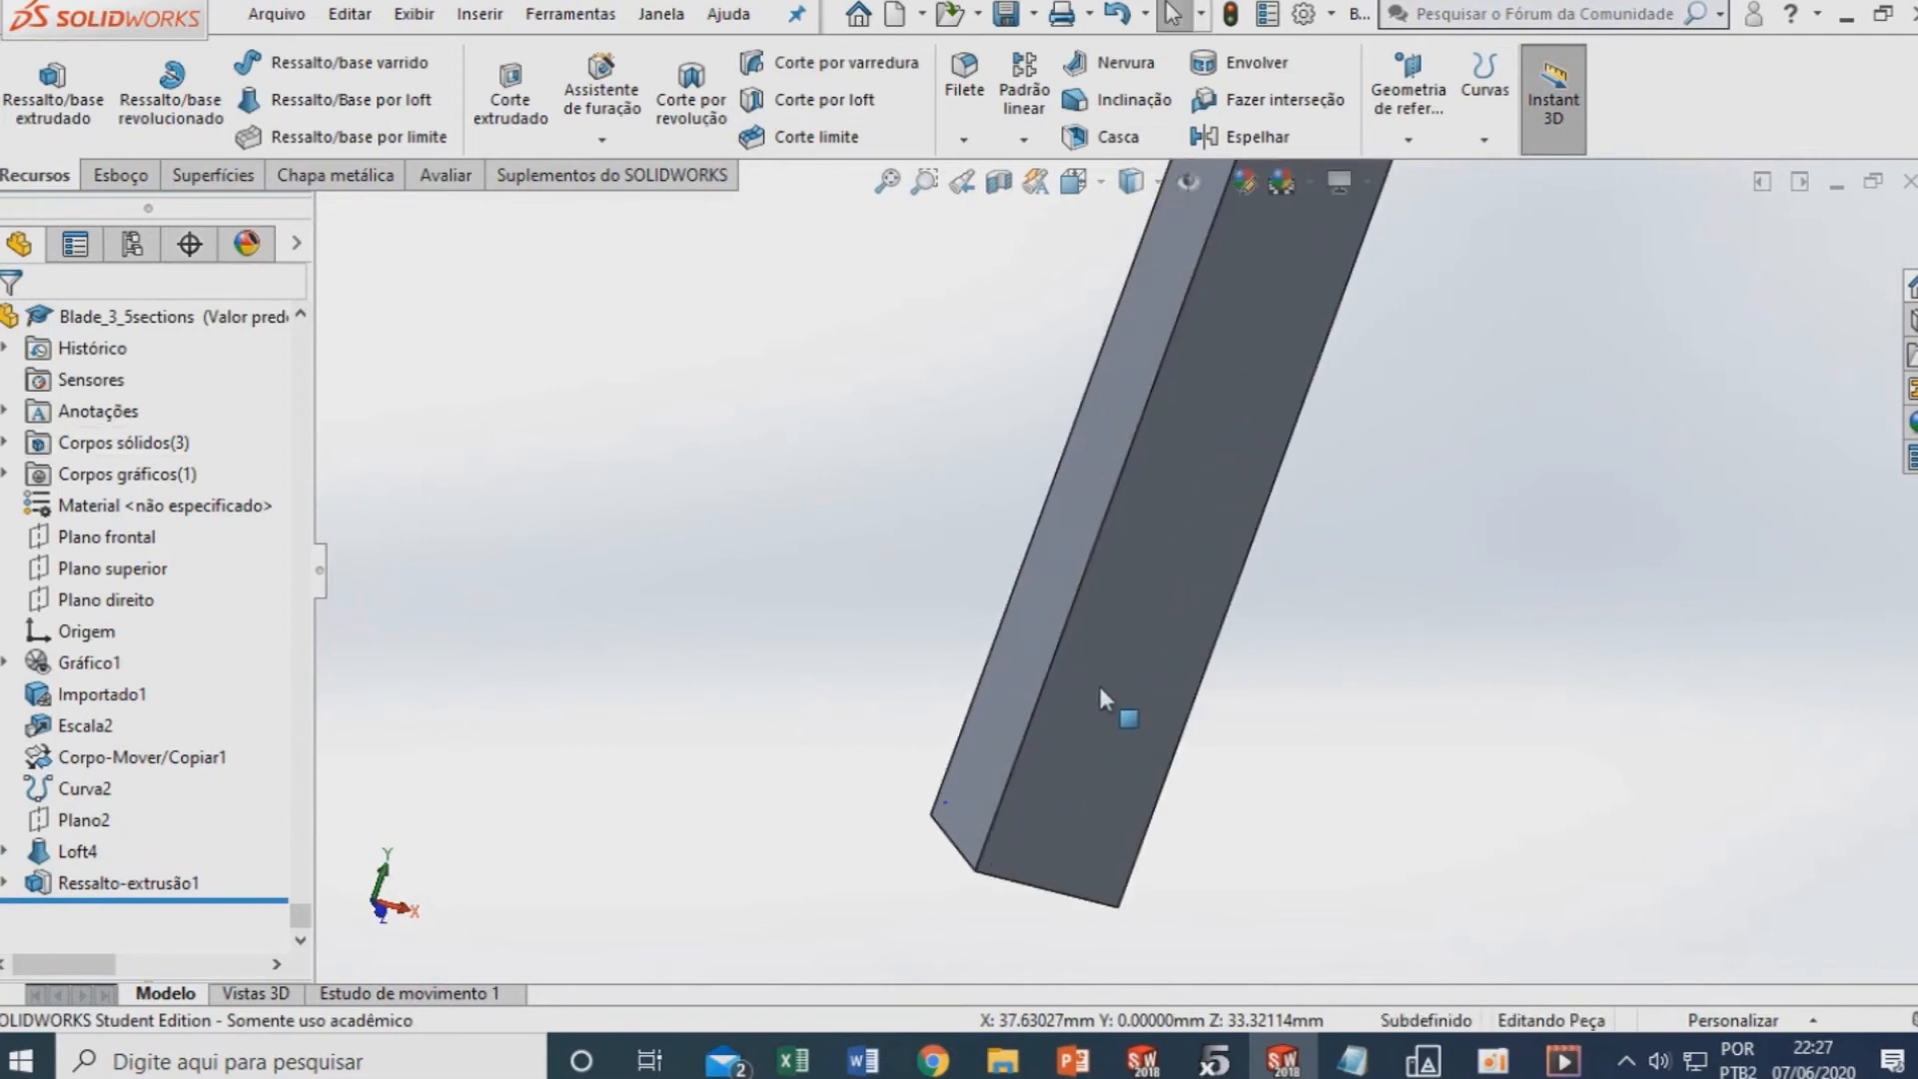
scroll(1099, 689, "up", 4)
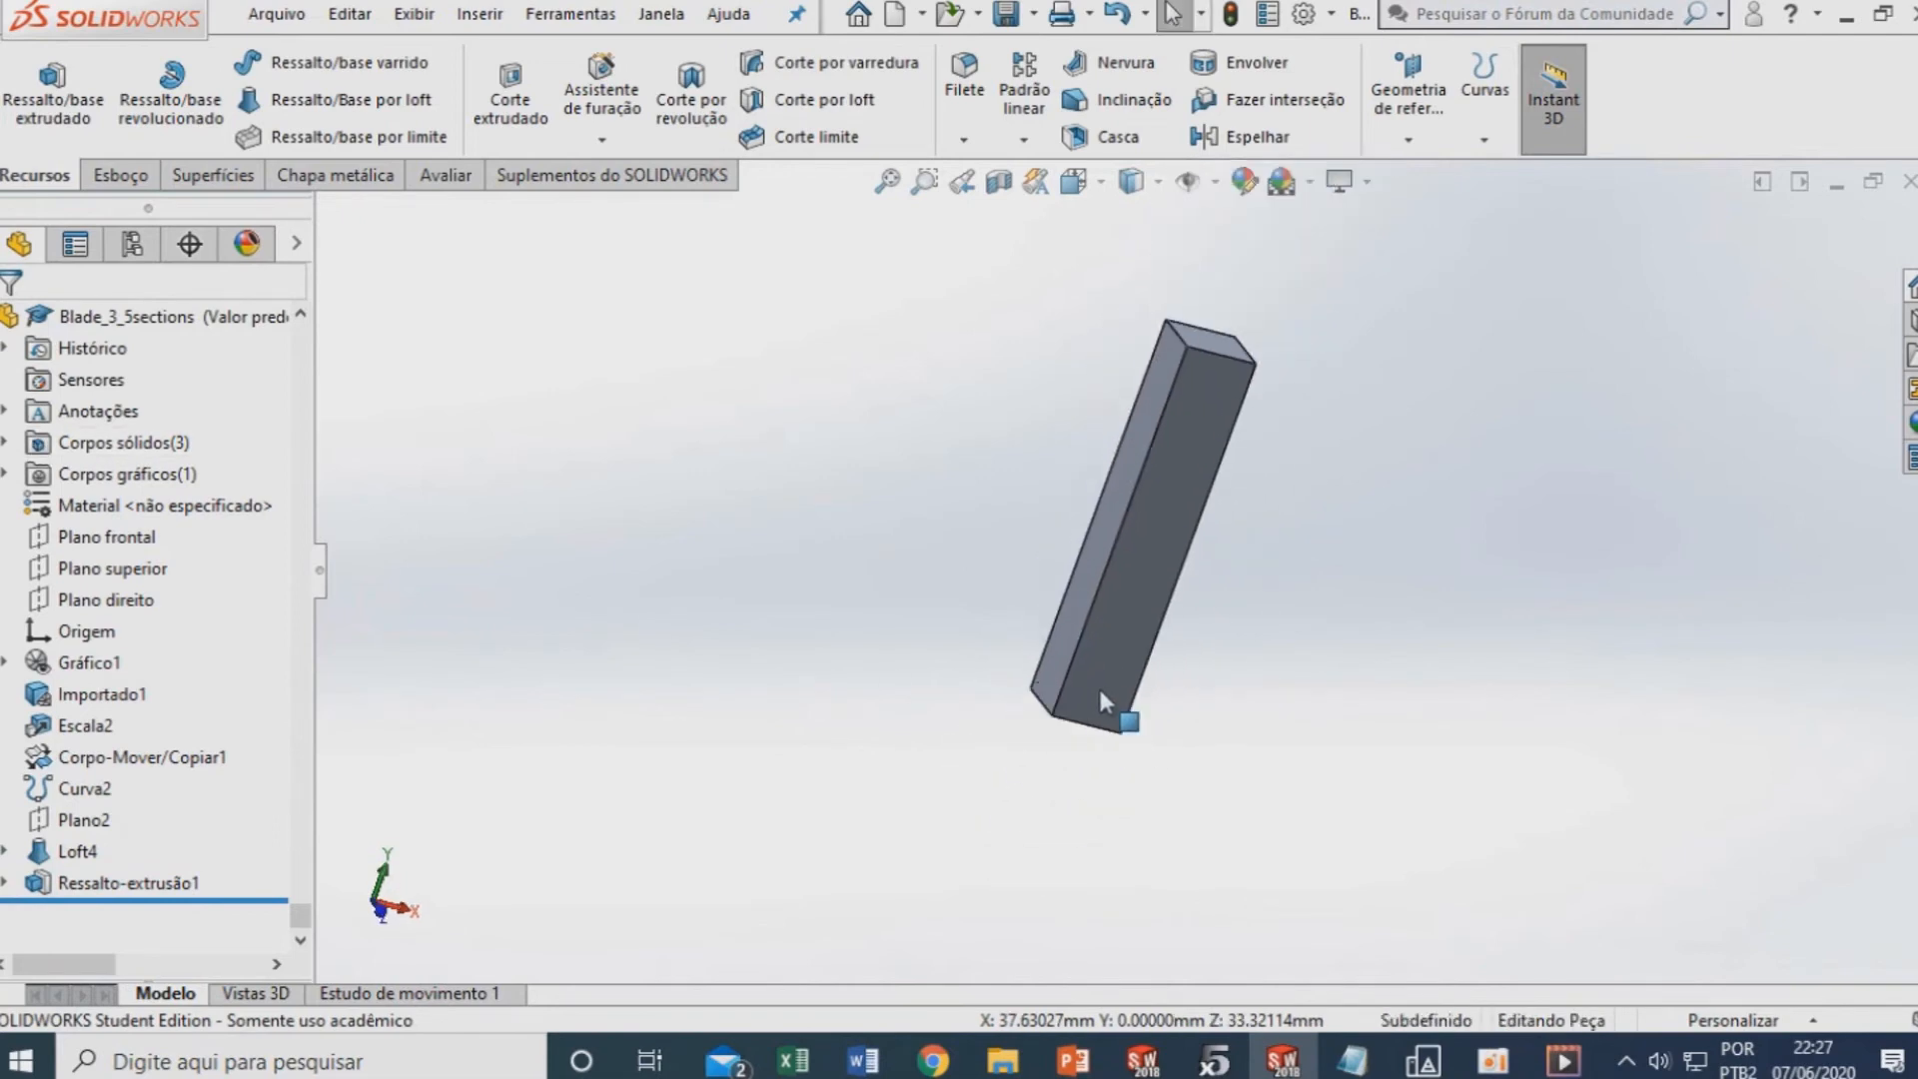
left_click(998, 181)
left_click(1144, 546)
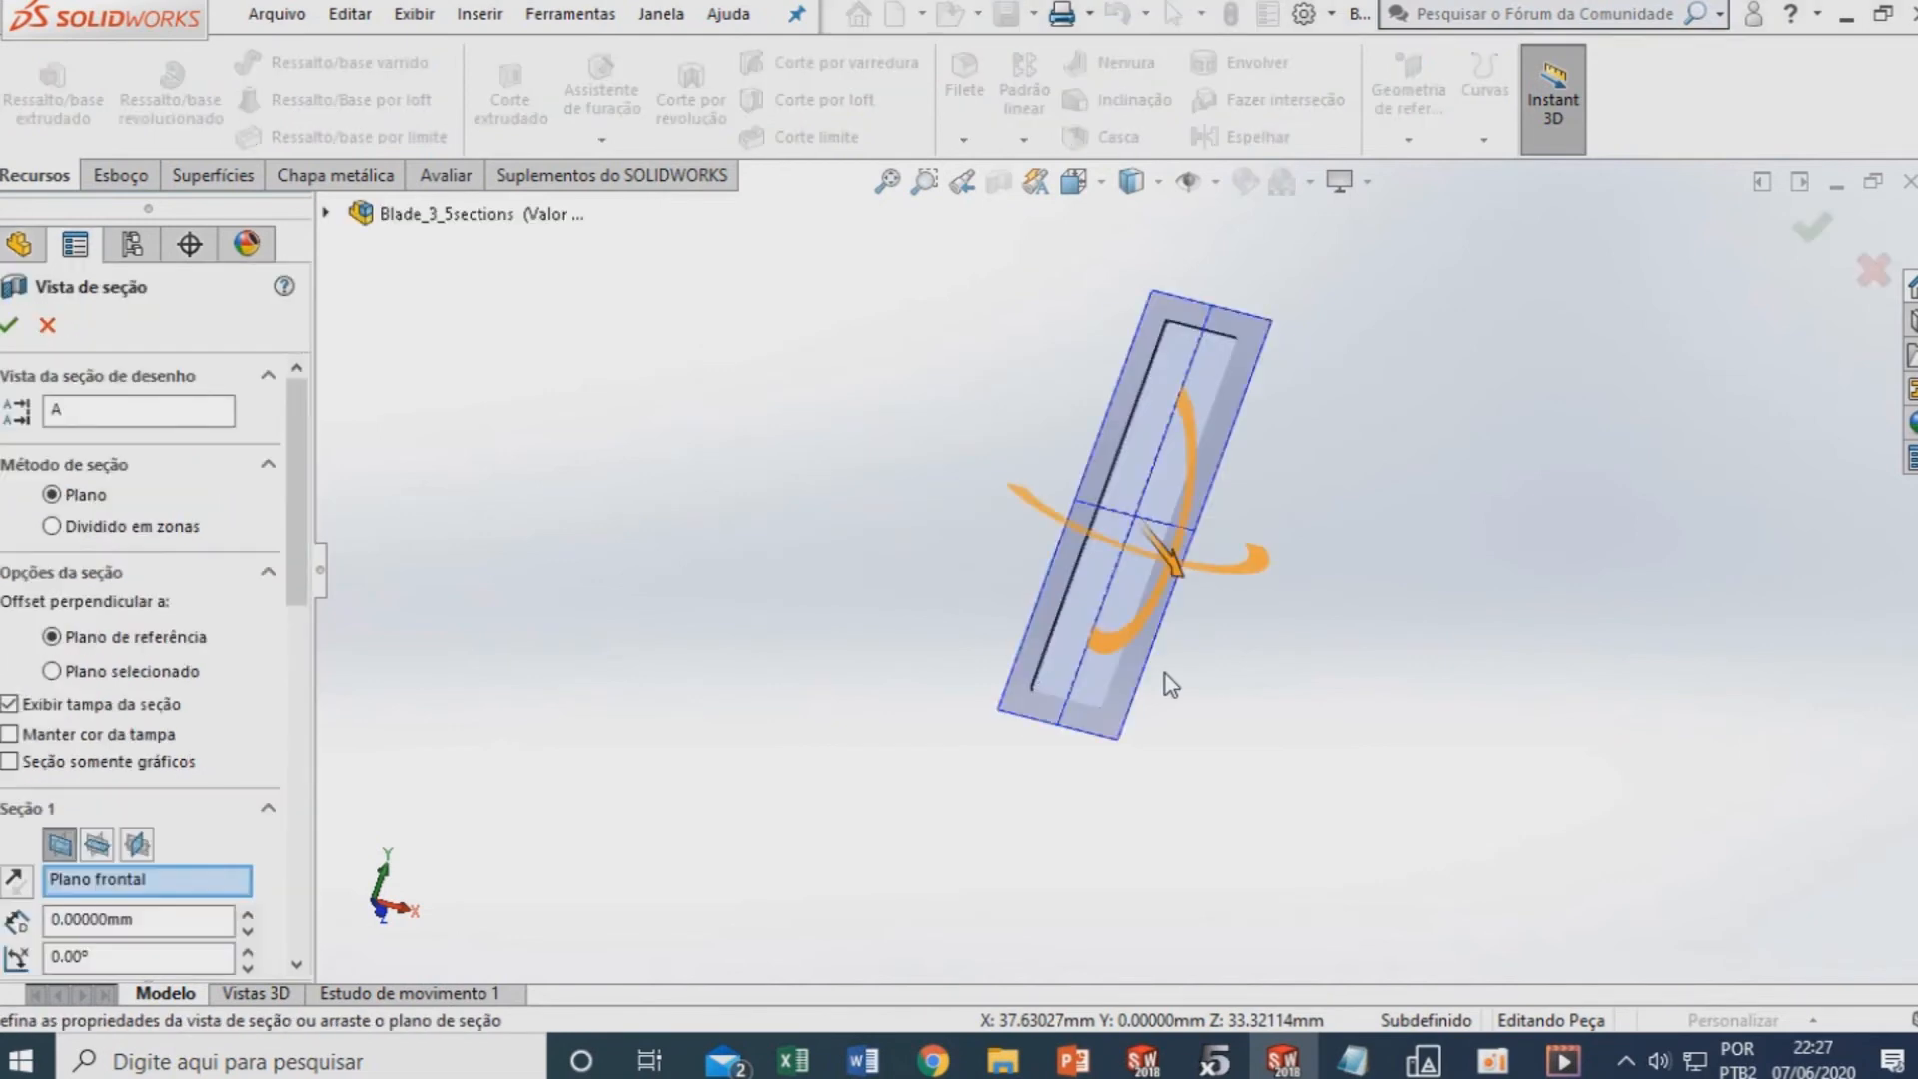
middle_click_drag(1438, 556, 1258, 518)
left_click_drag(1081, 557, 1065, 579)
left_click(8, 327)
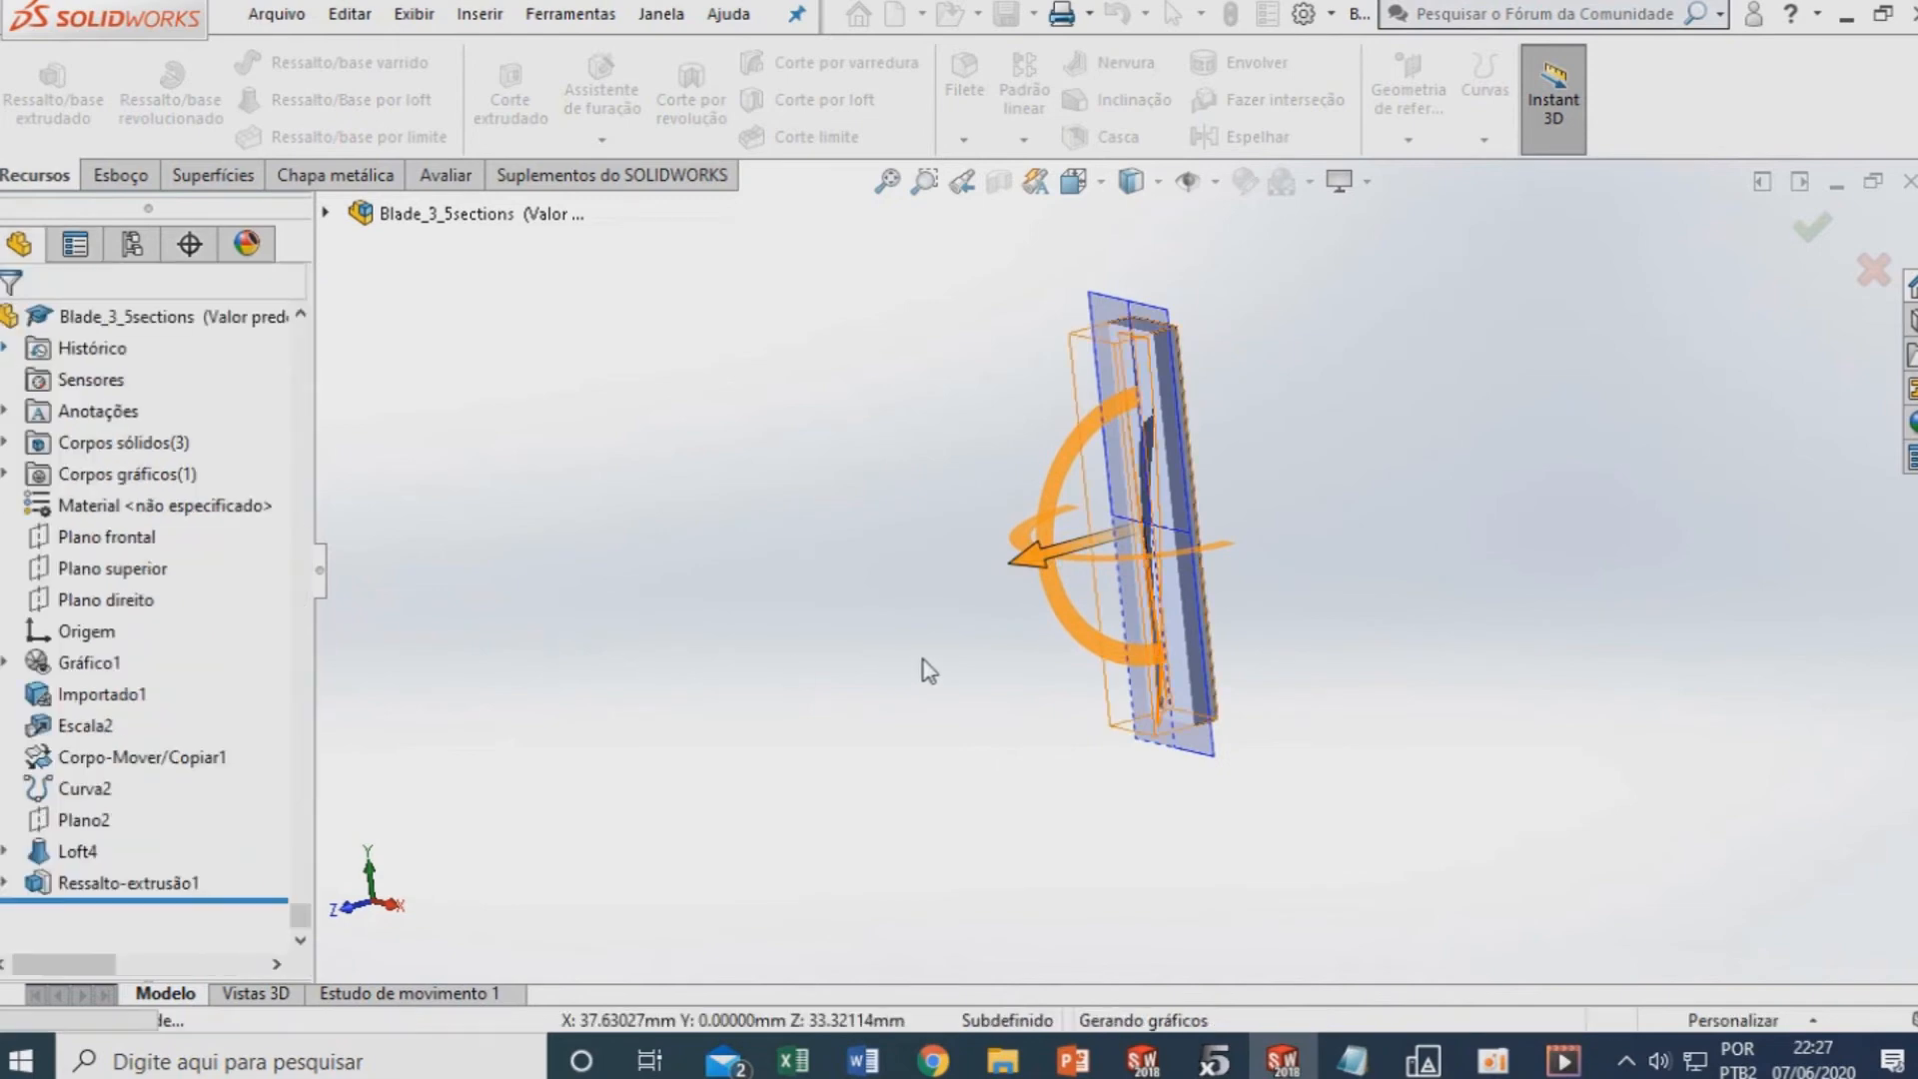
Examine the blade's cut outline inside the sectioned block and turn the section view off
scroll(1172, 517, "down", 5)
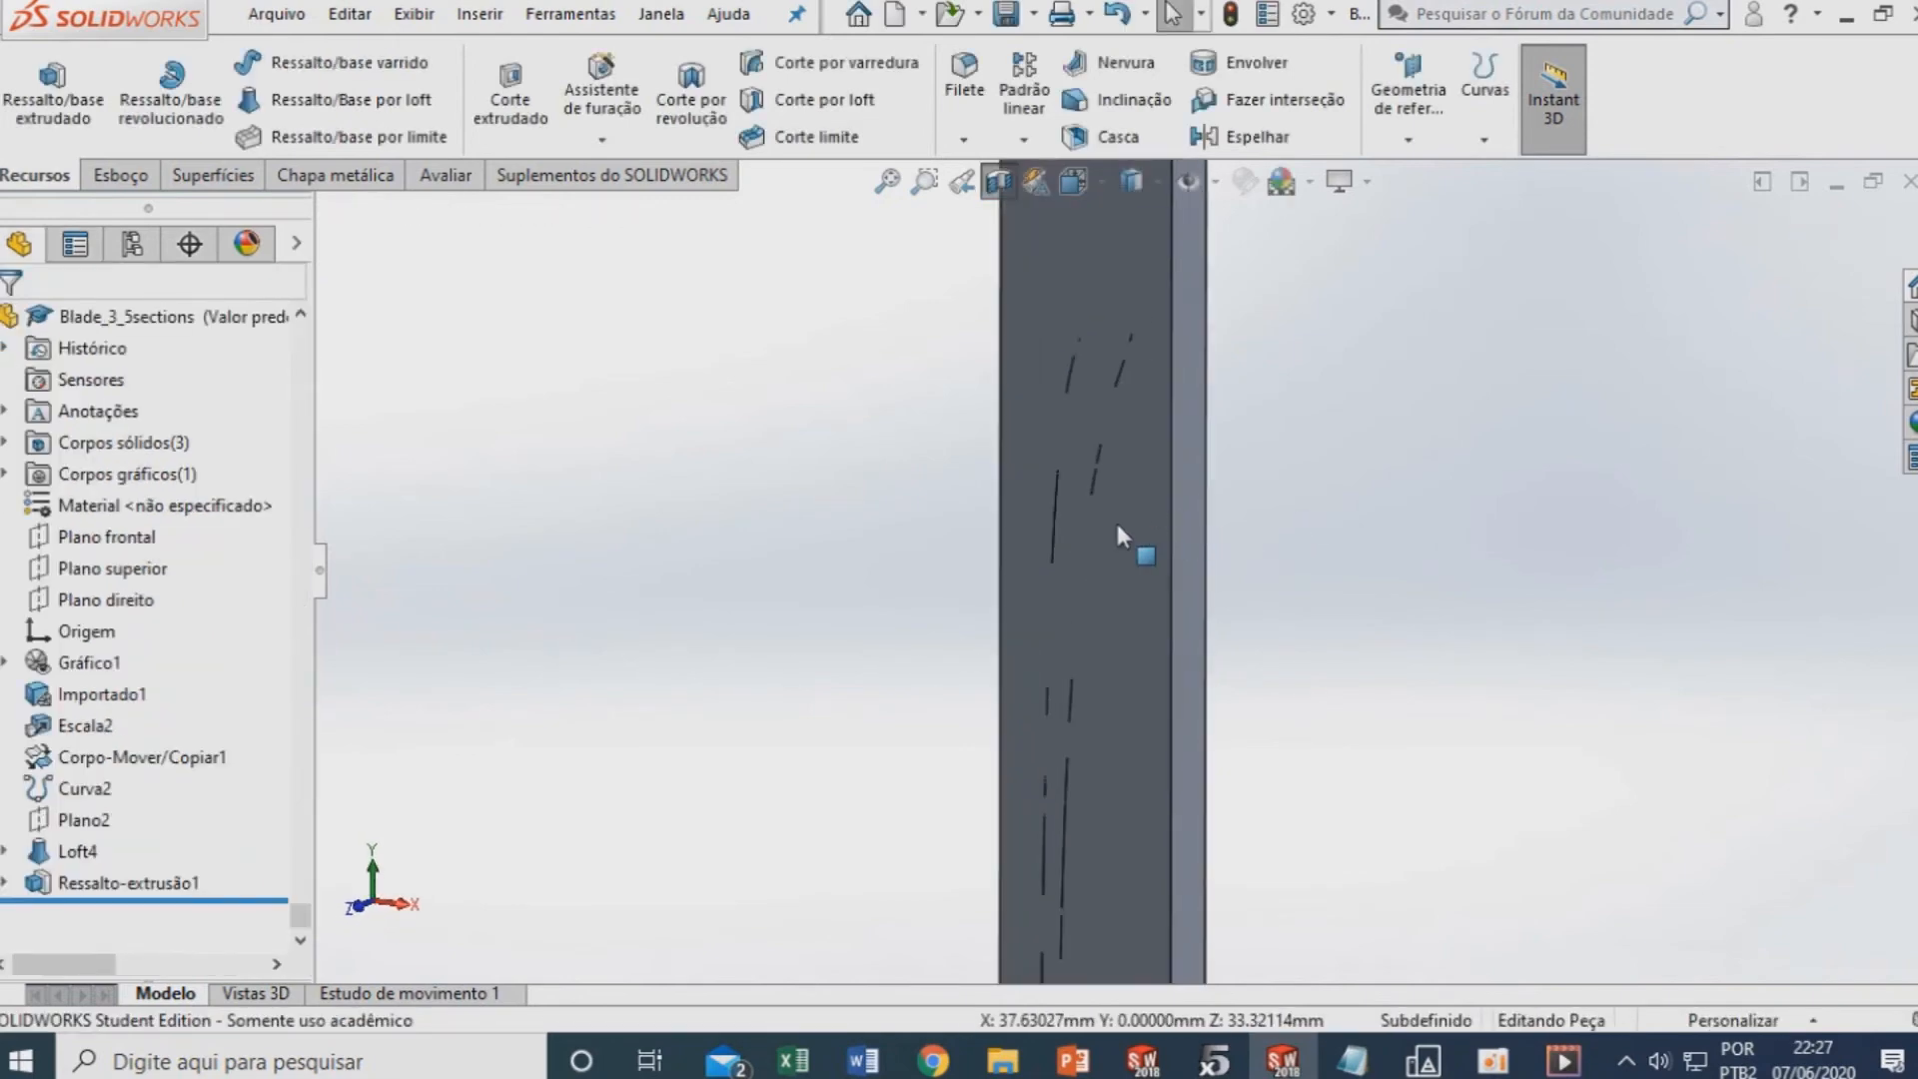
left_click(1112, 520)
left_click(1180, 566)
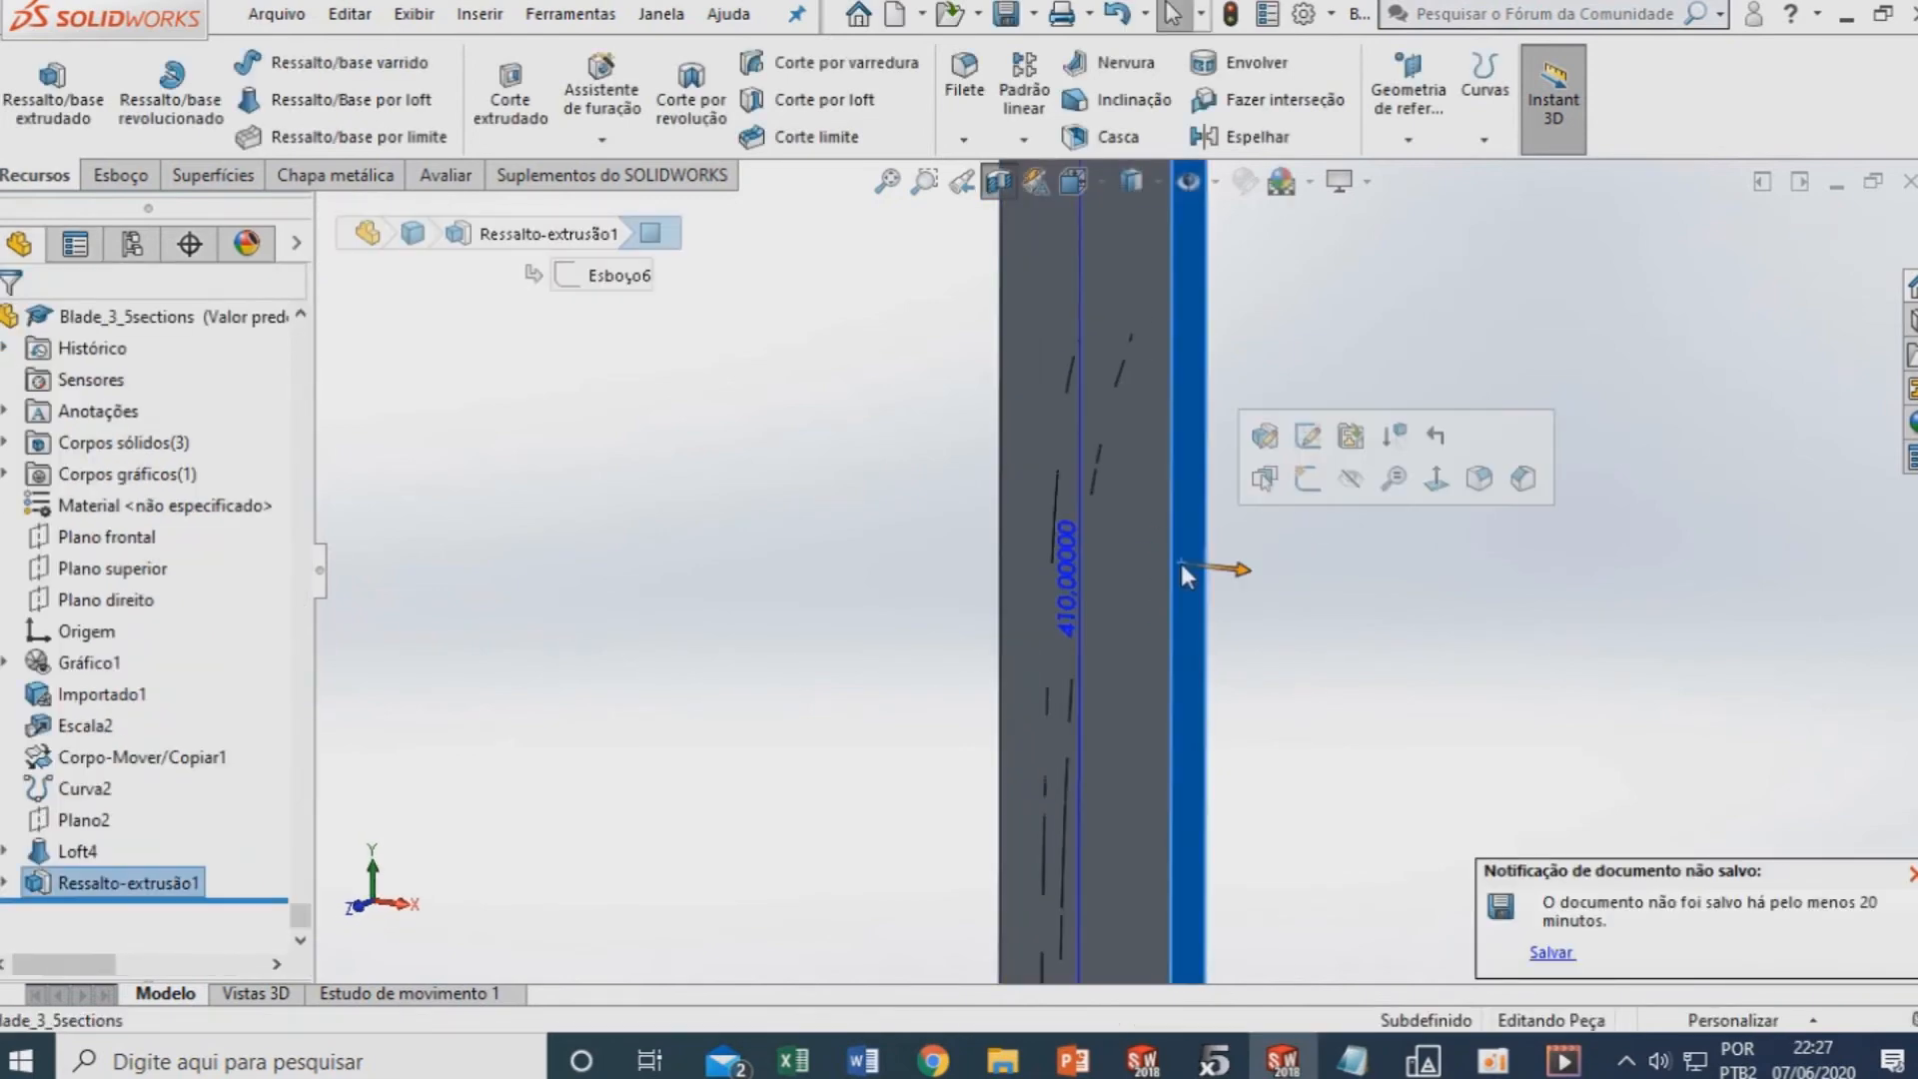
key("Escape")
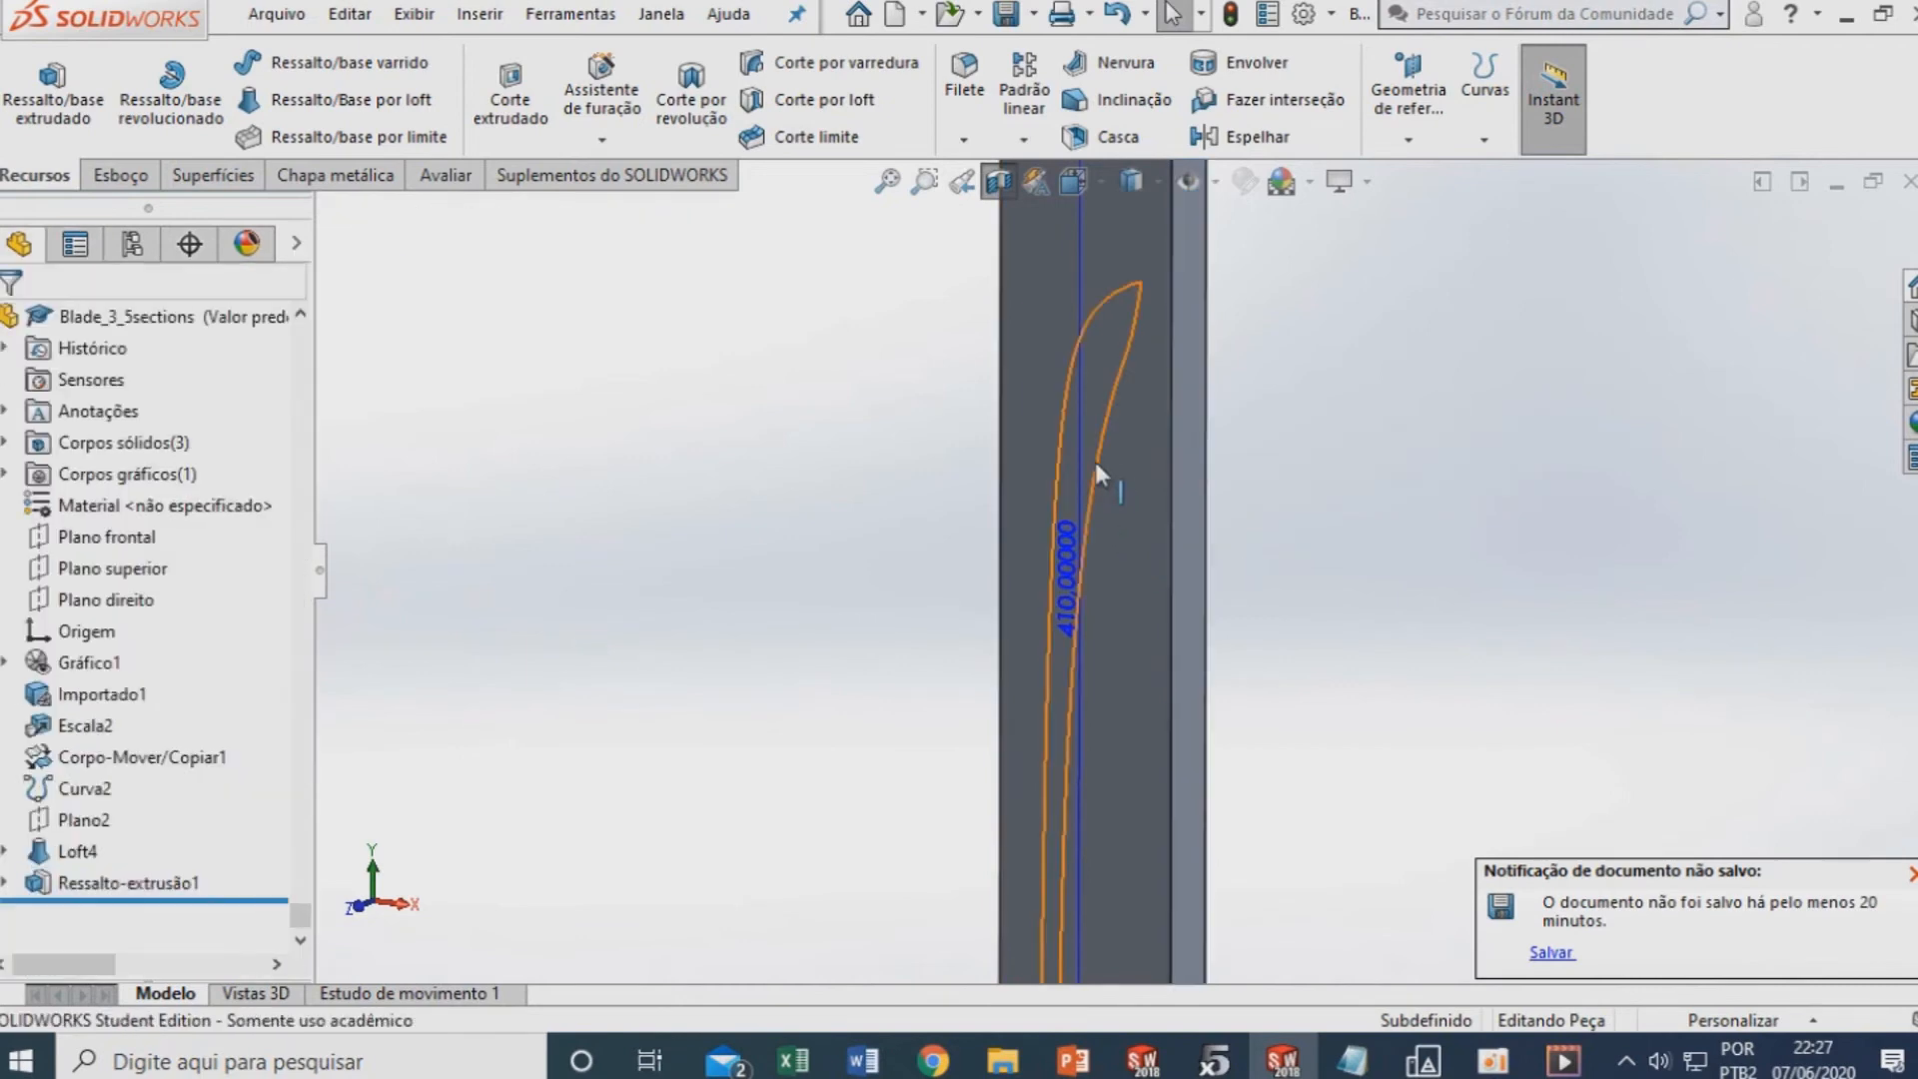
scroll(1100, 441, "up", 5)
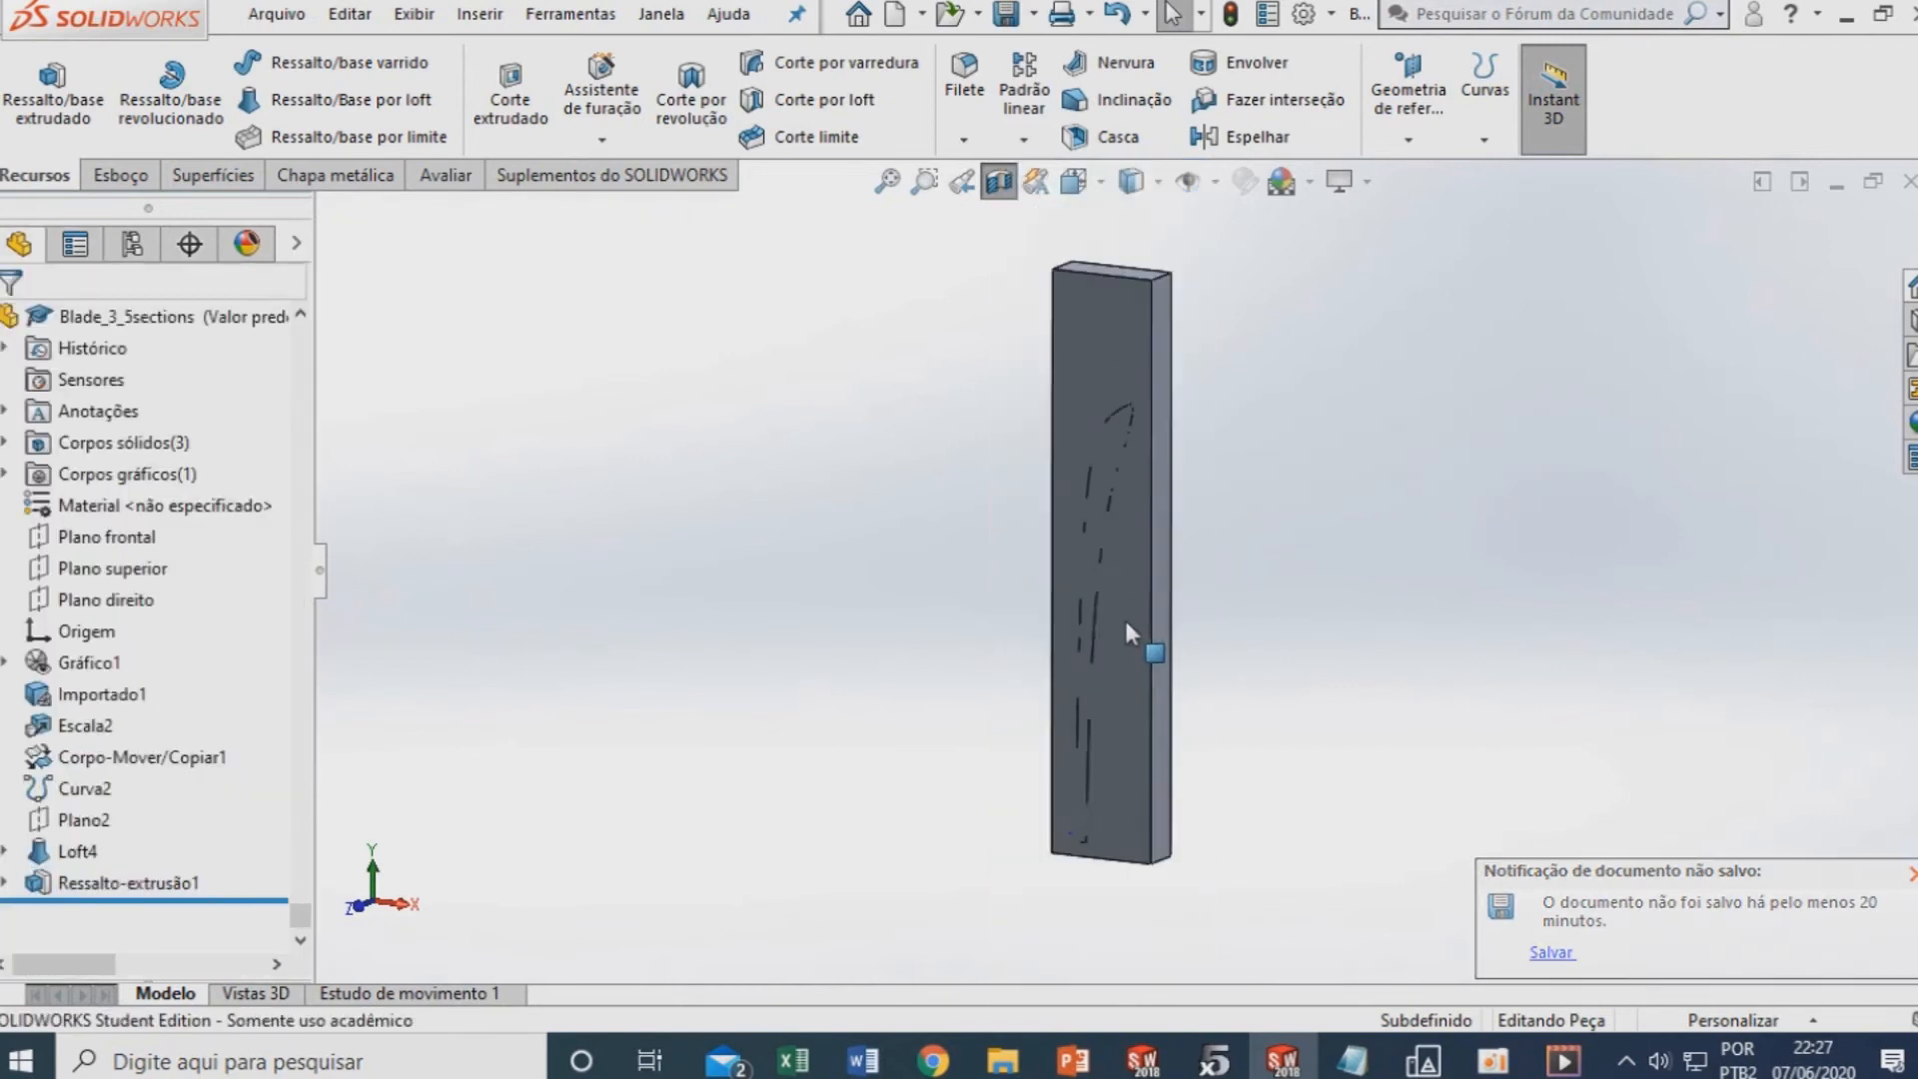
left_click(1906, 867)
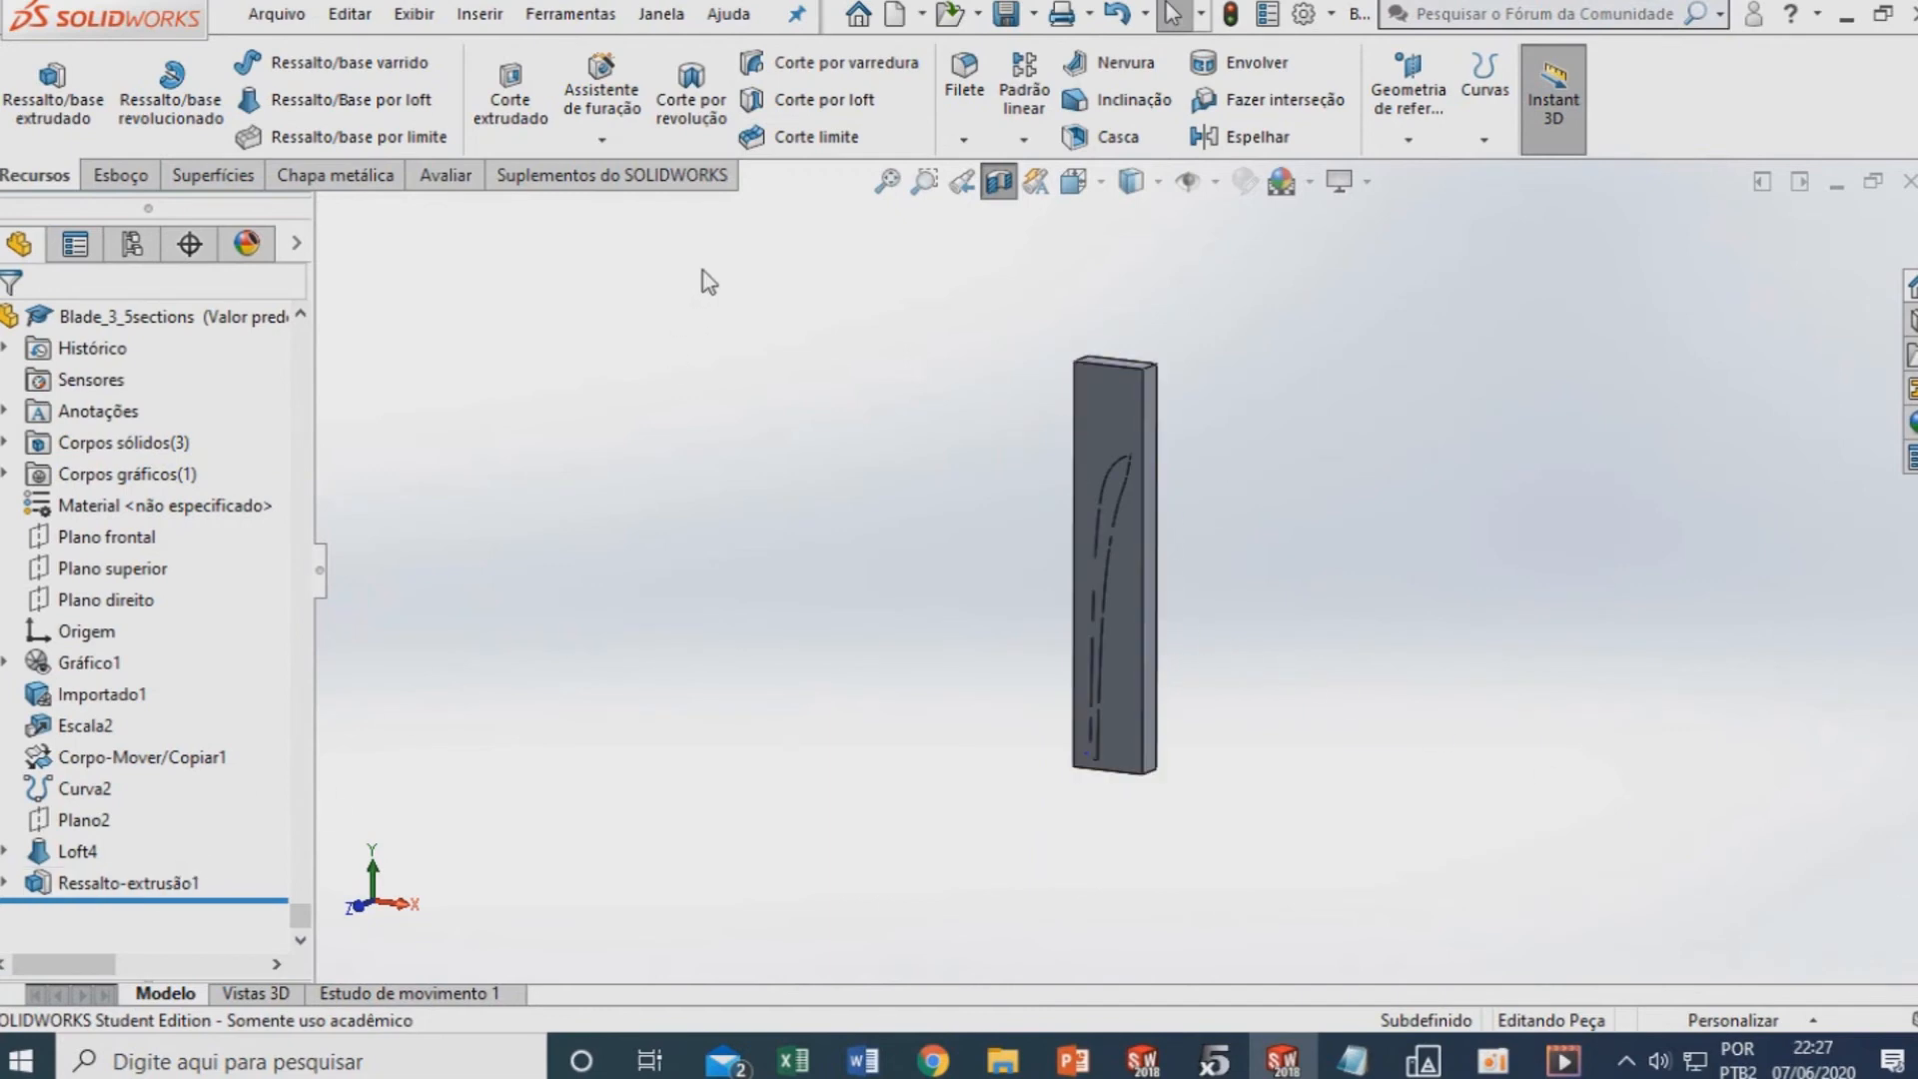
left_click(997, 181)
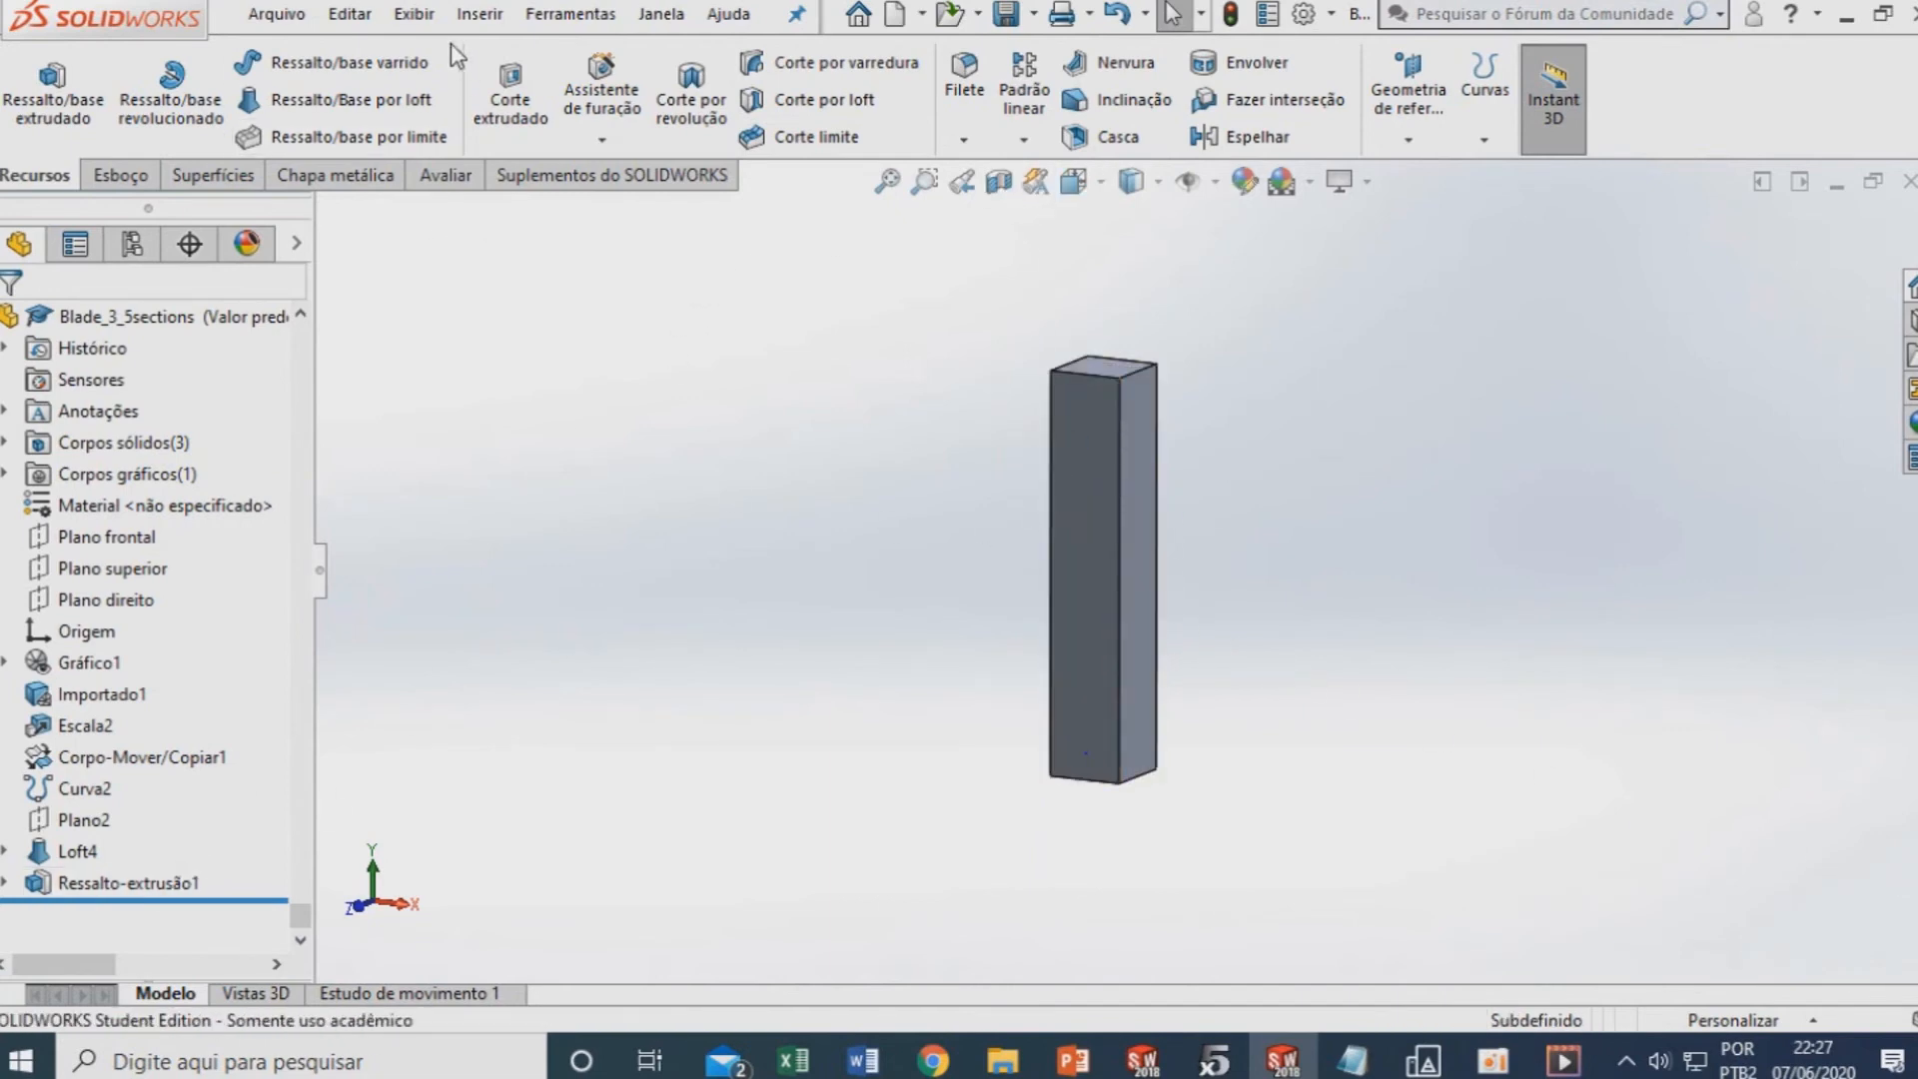
Try to subtract the lofted blade from the extruded block with a Combine operation
left_click(480, 14)
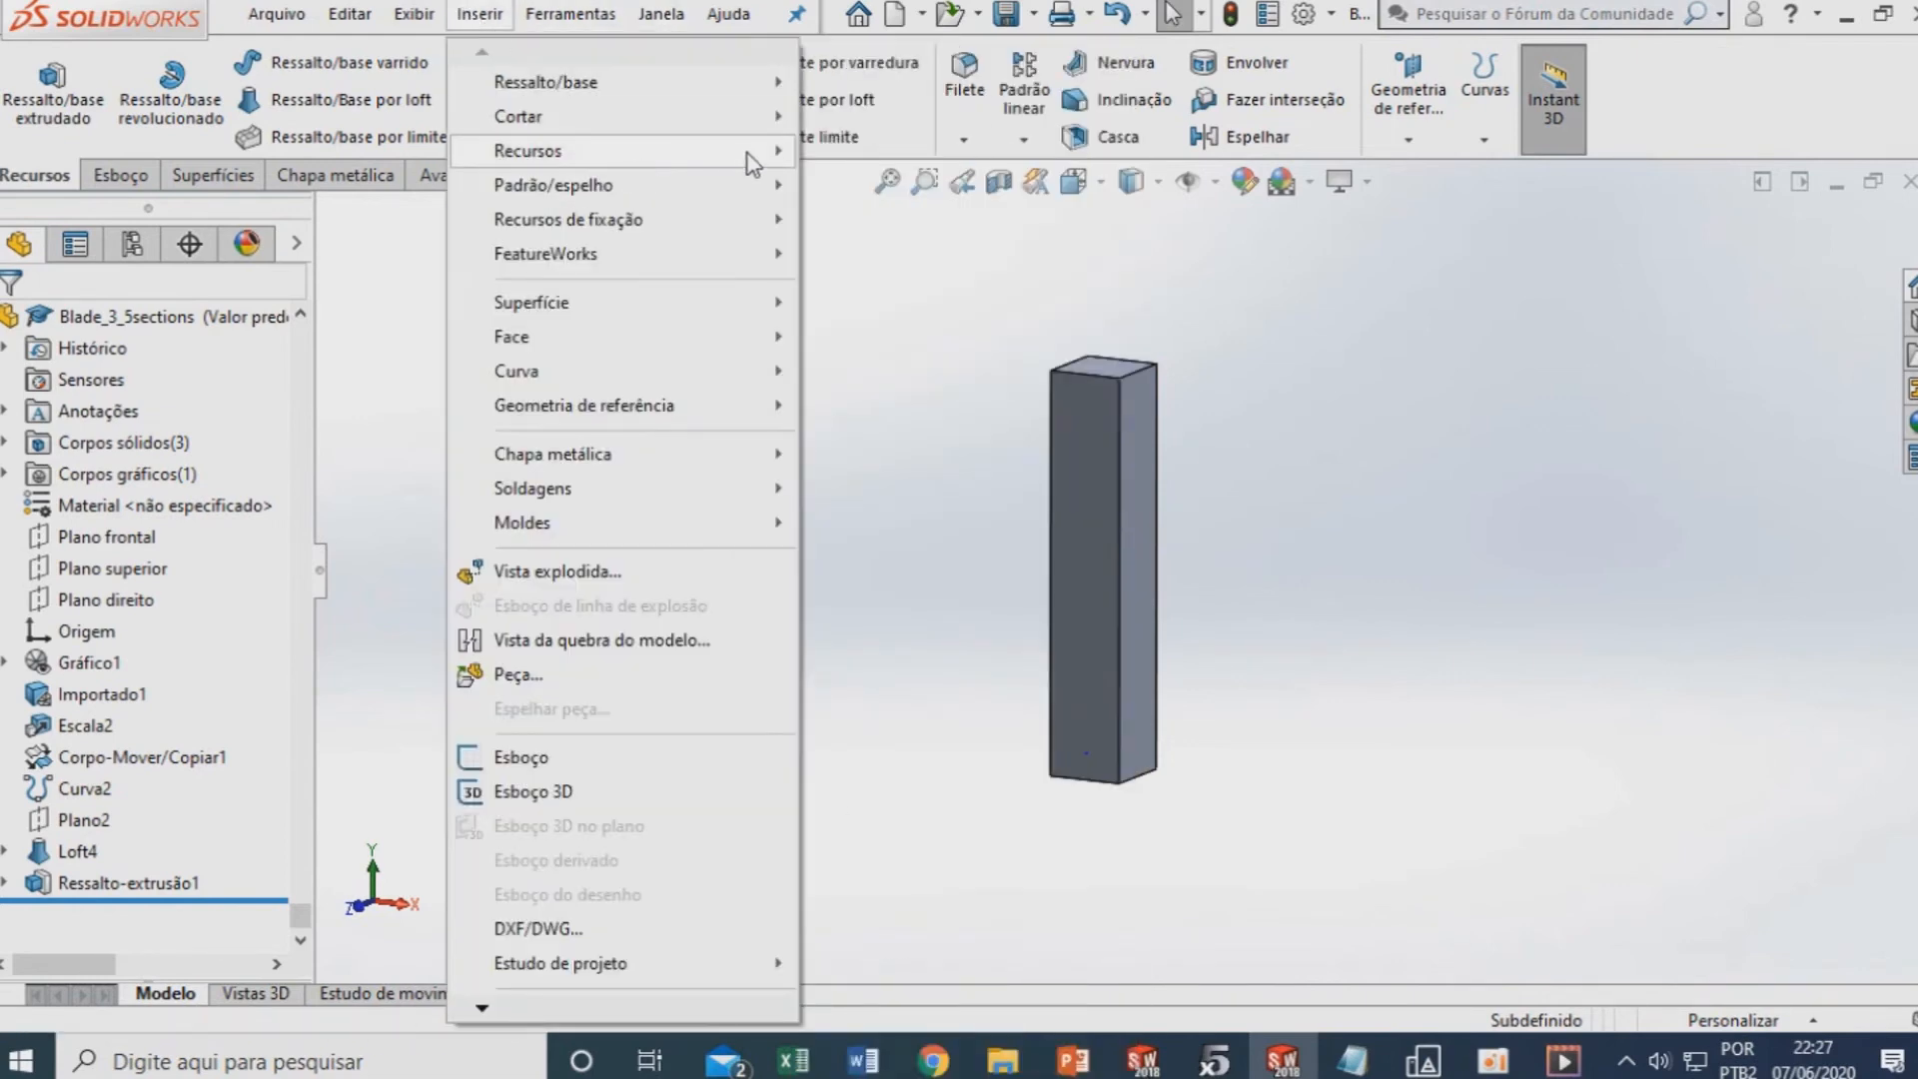
mouse_move(737, 166)
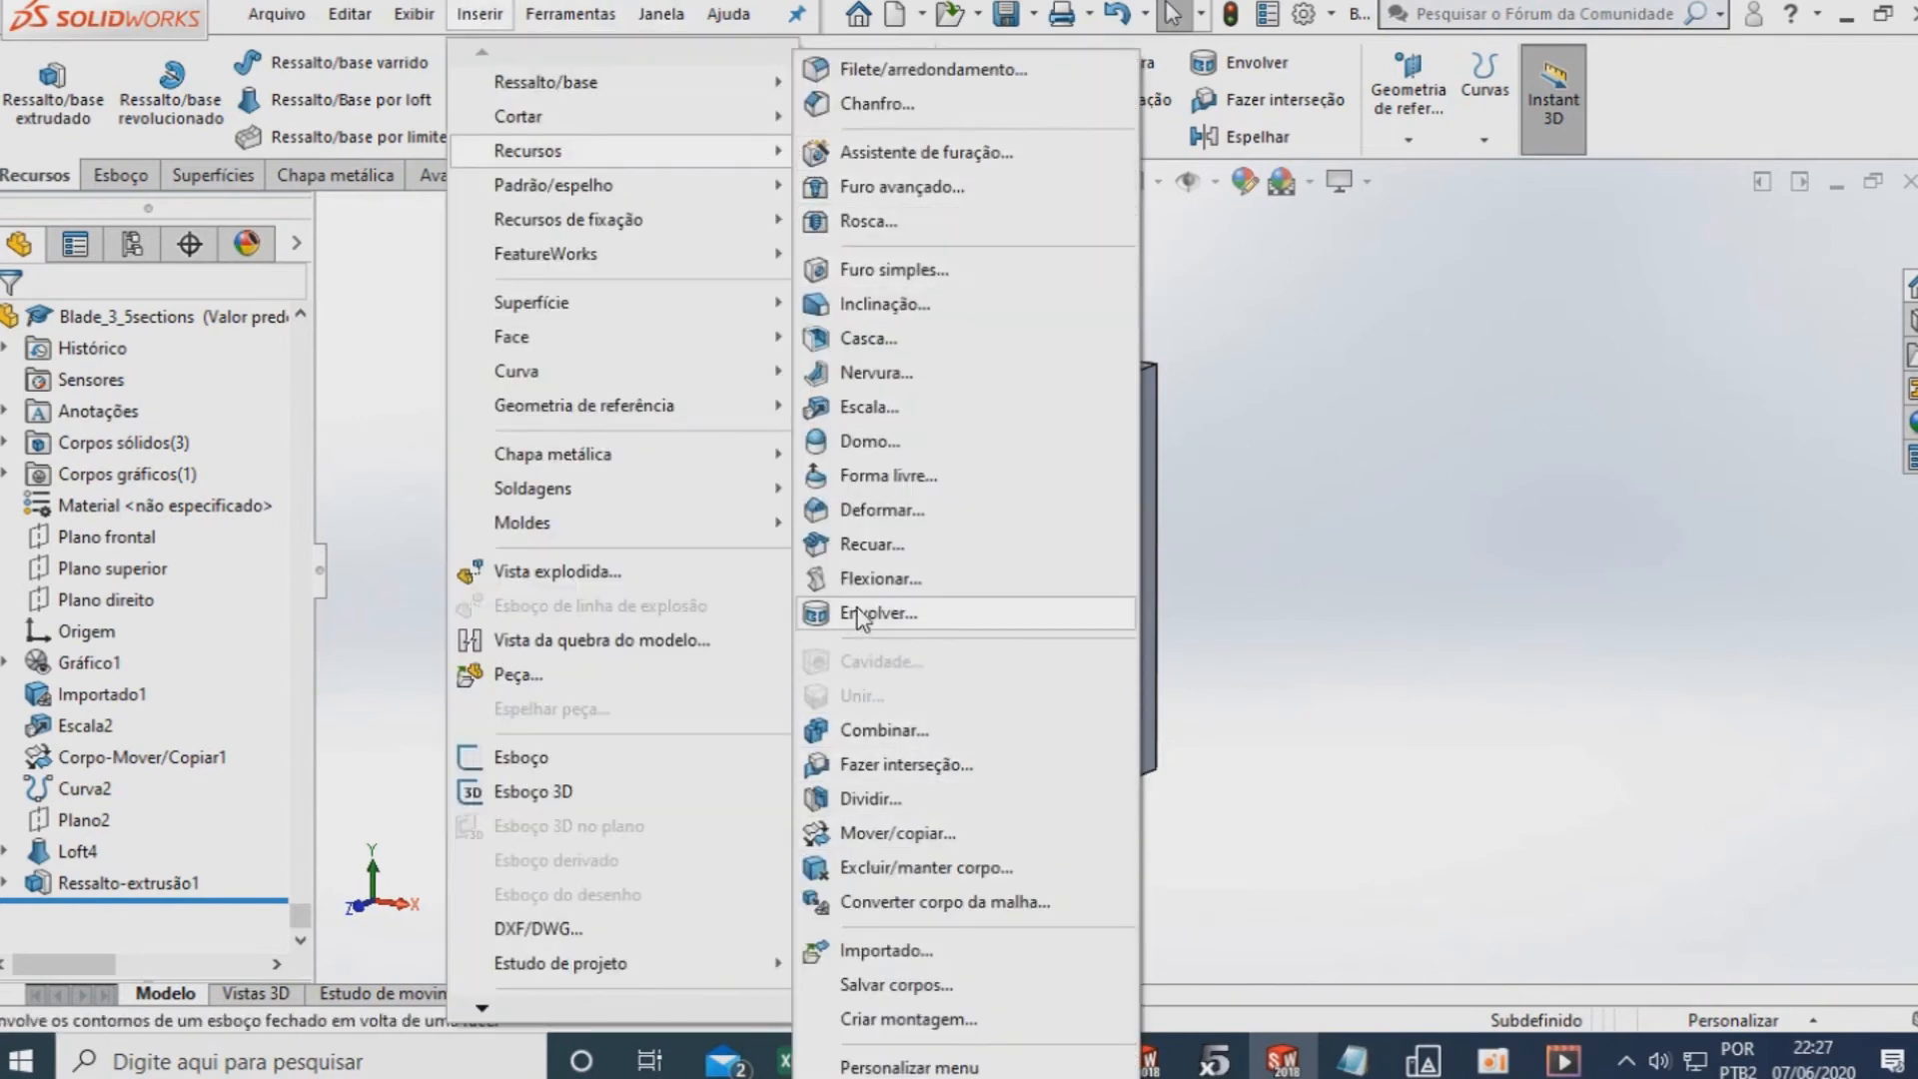
left_click(874, 736)
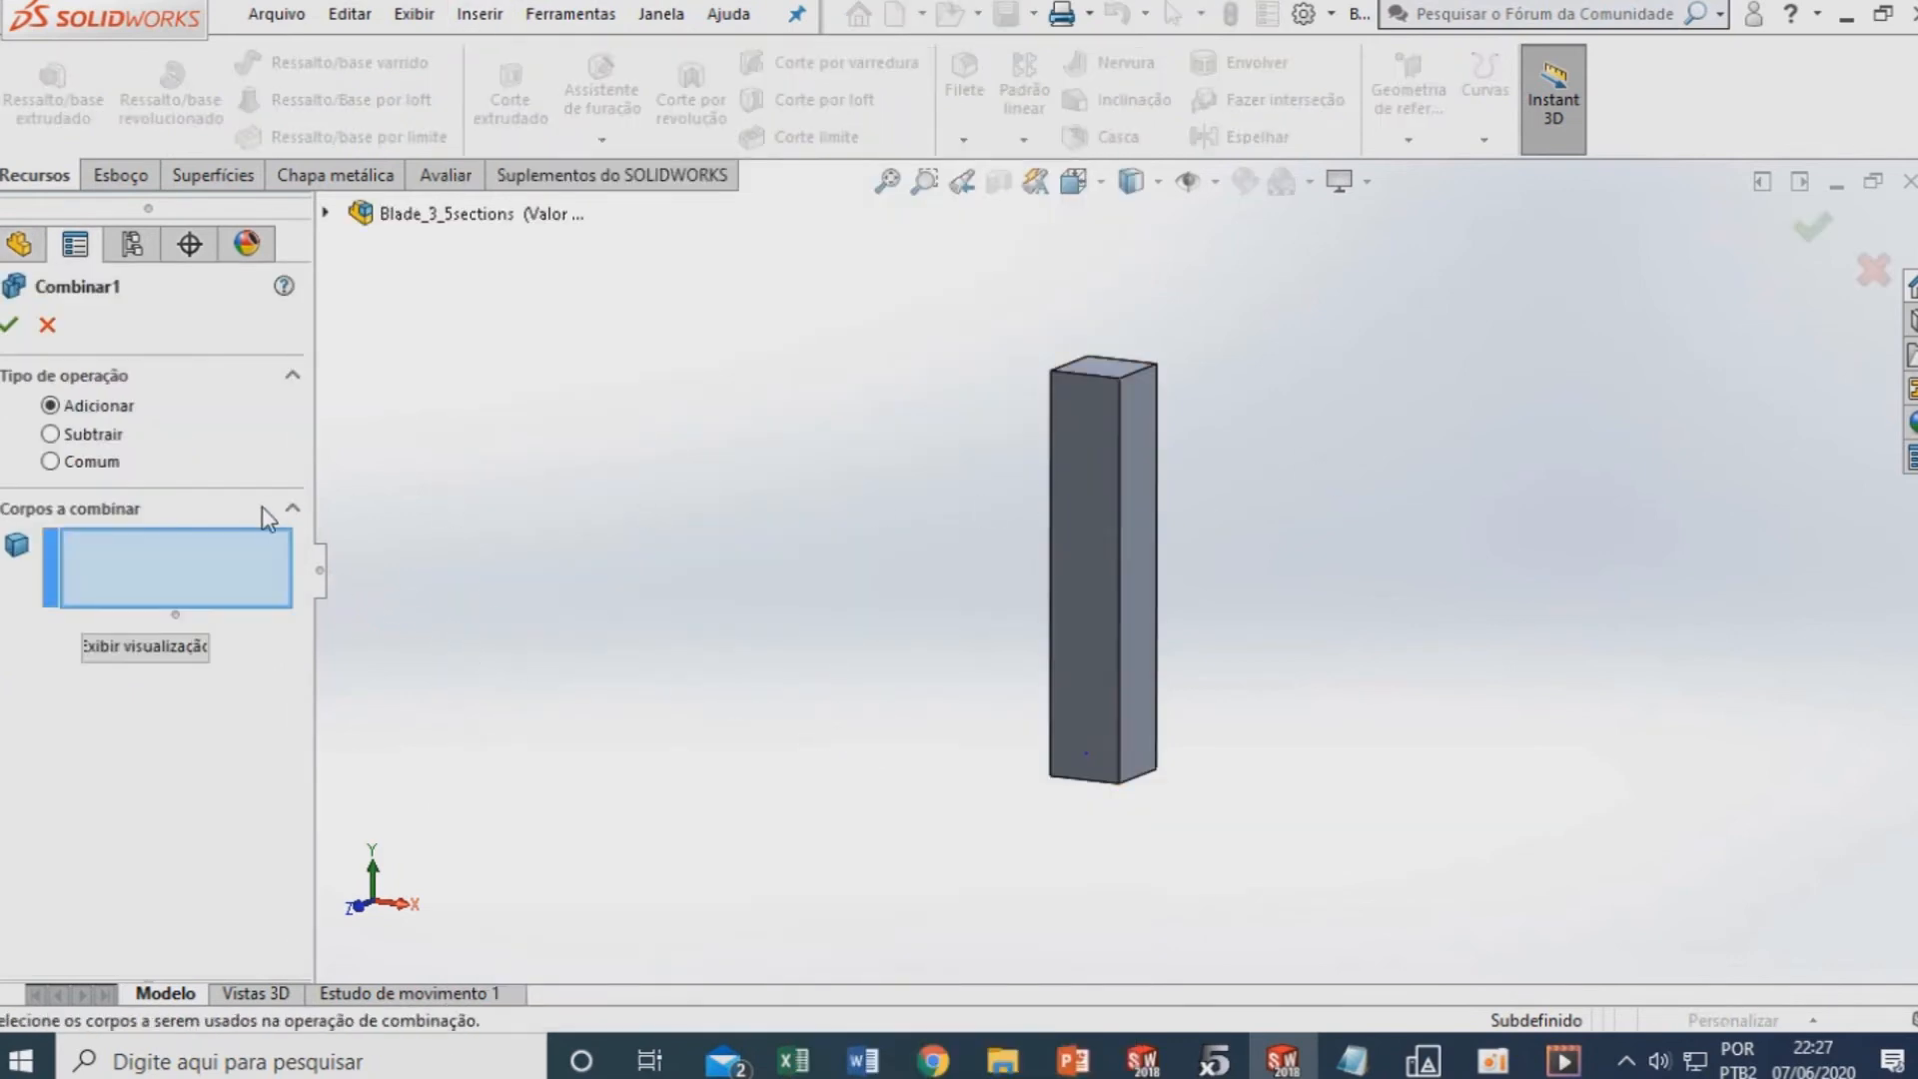
left_click(53, 437)
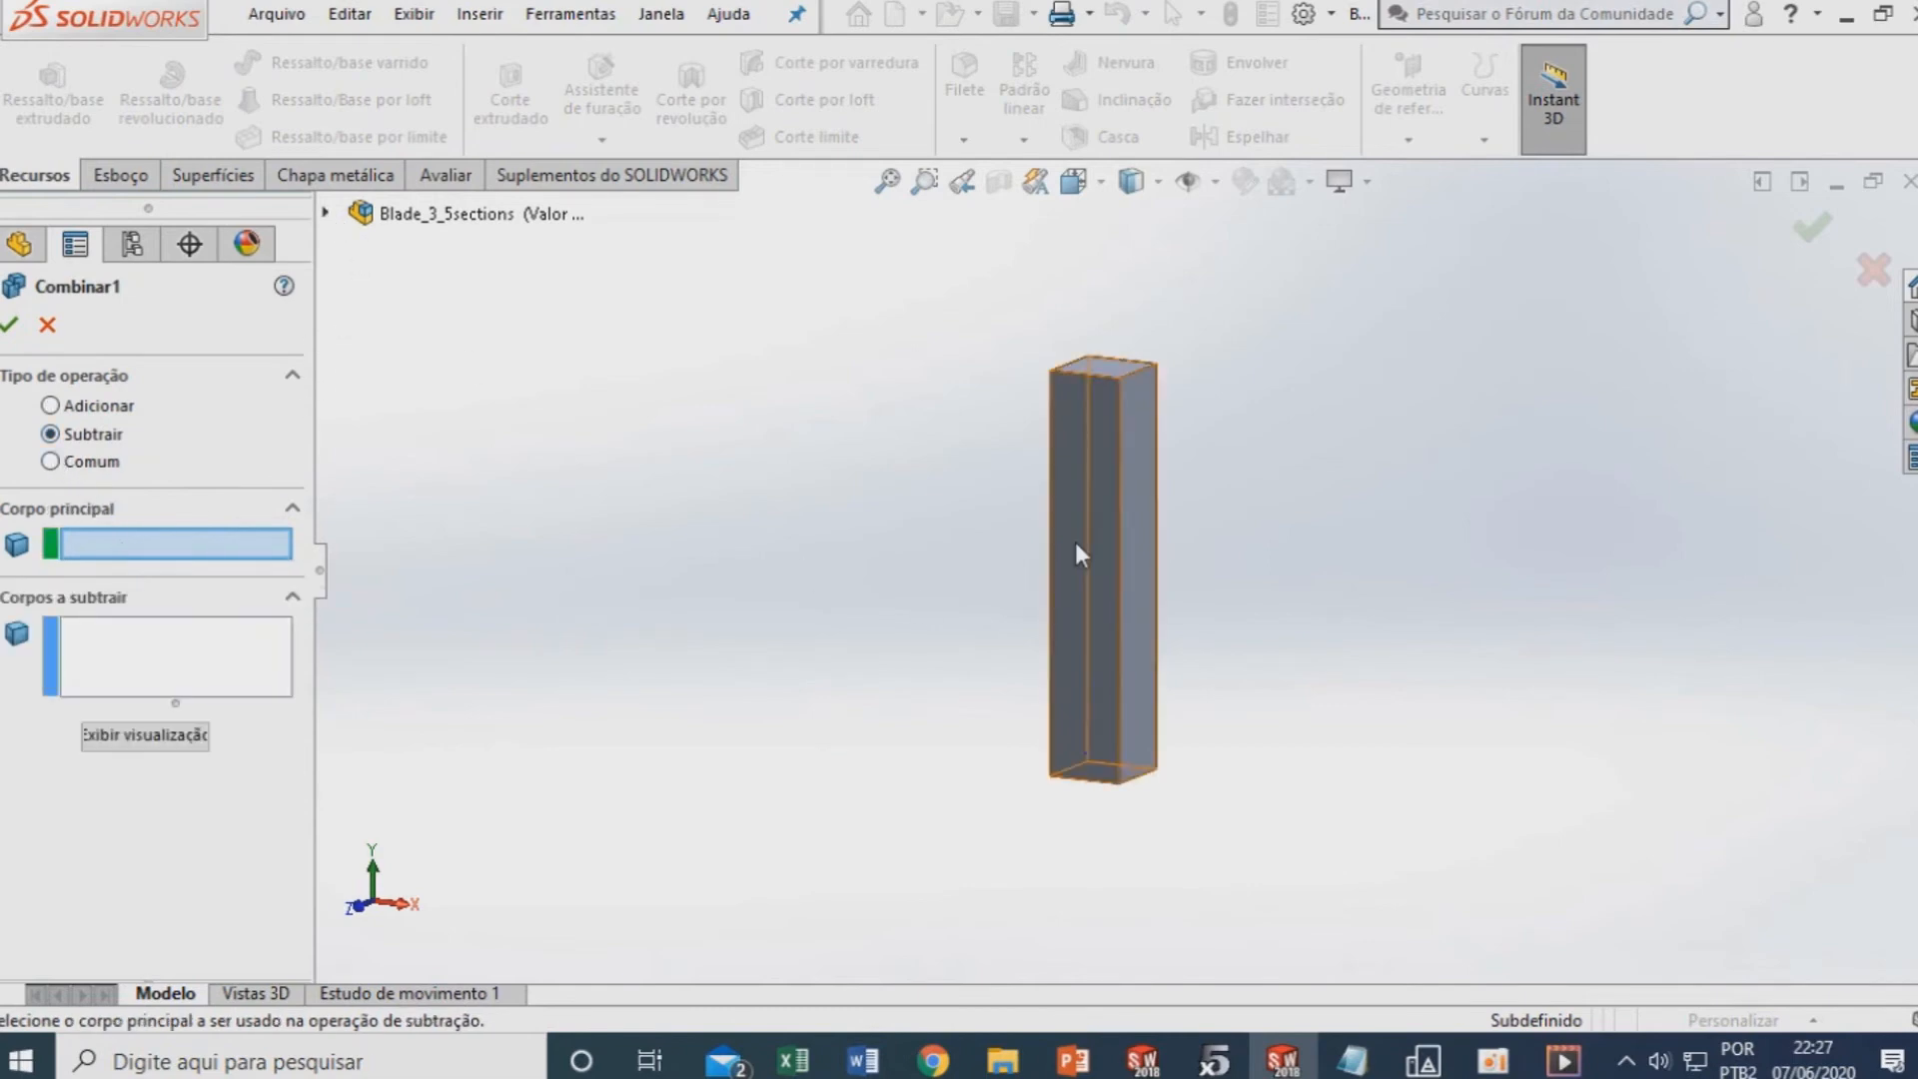
left_click(1104, 511)
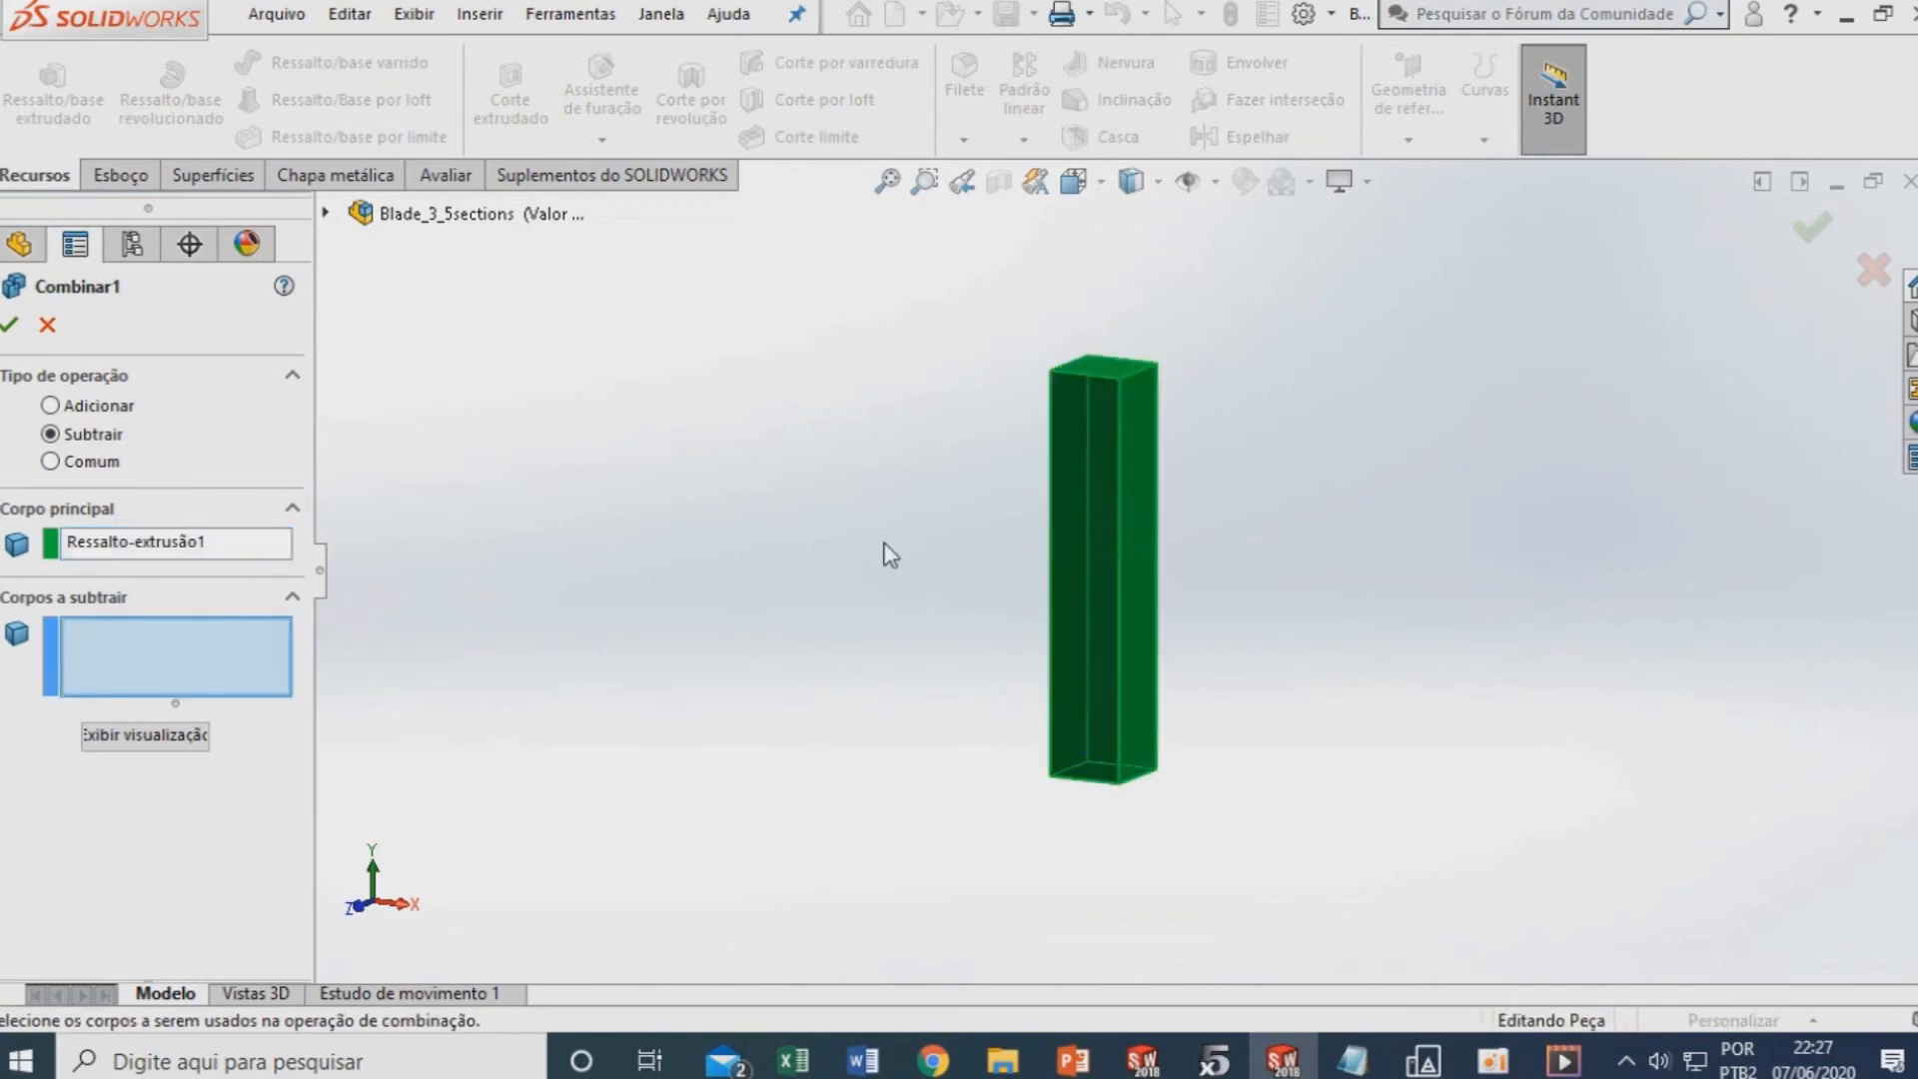
left_click(326, 214)
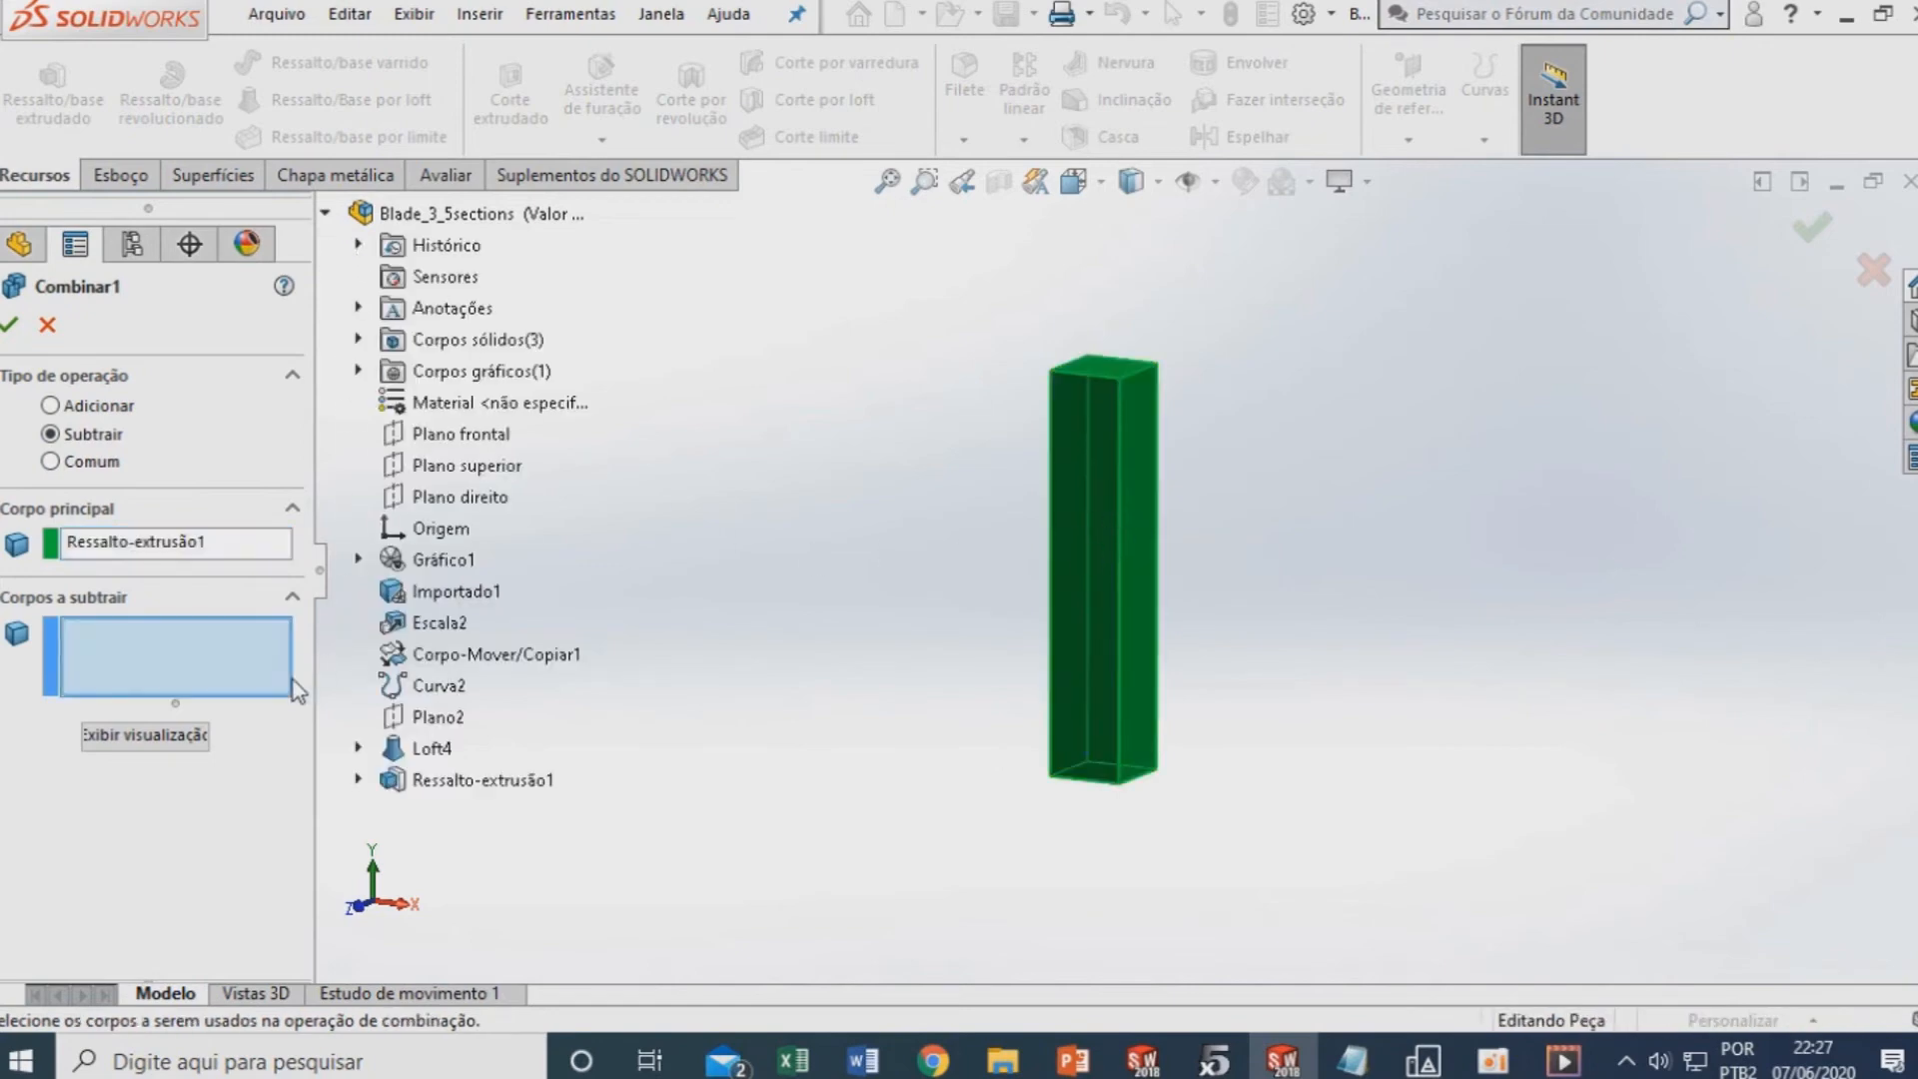
left_click(436, 751)
left_click(1139, 536)
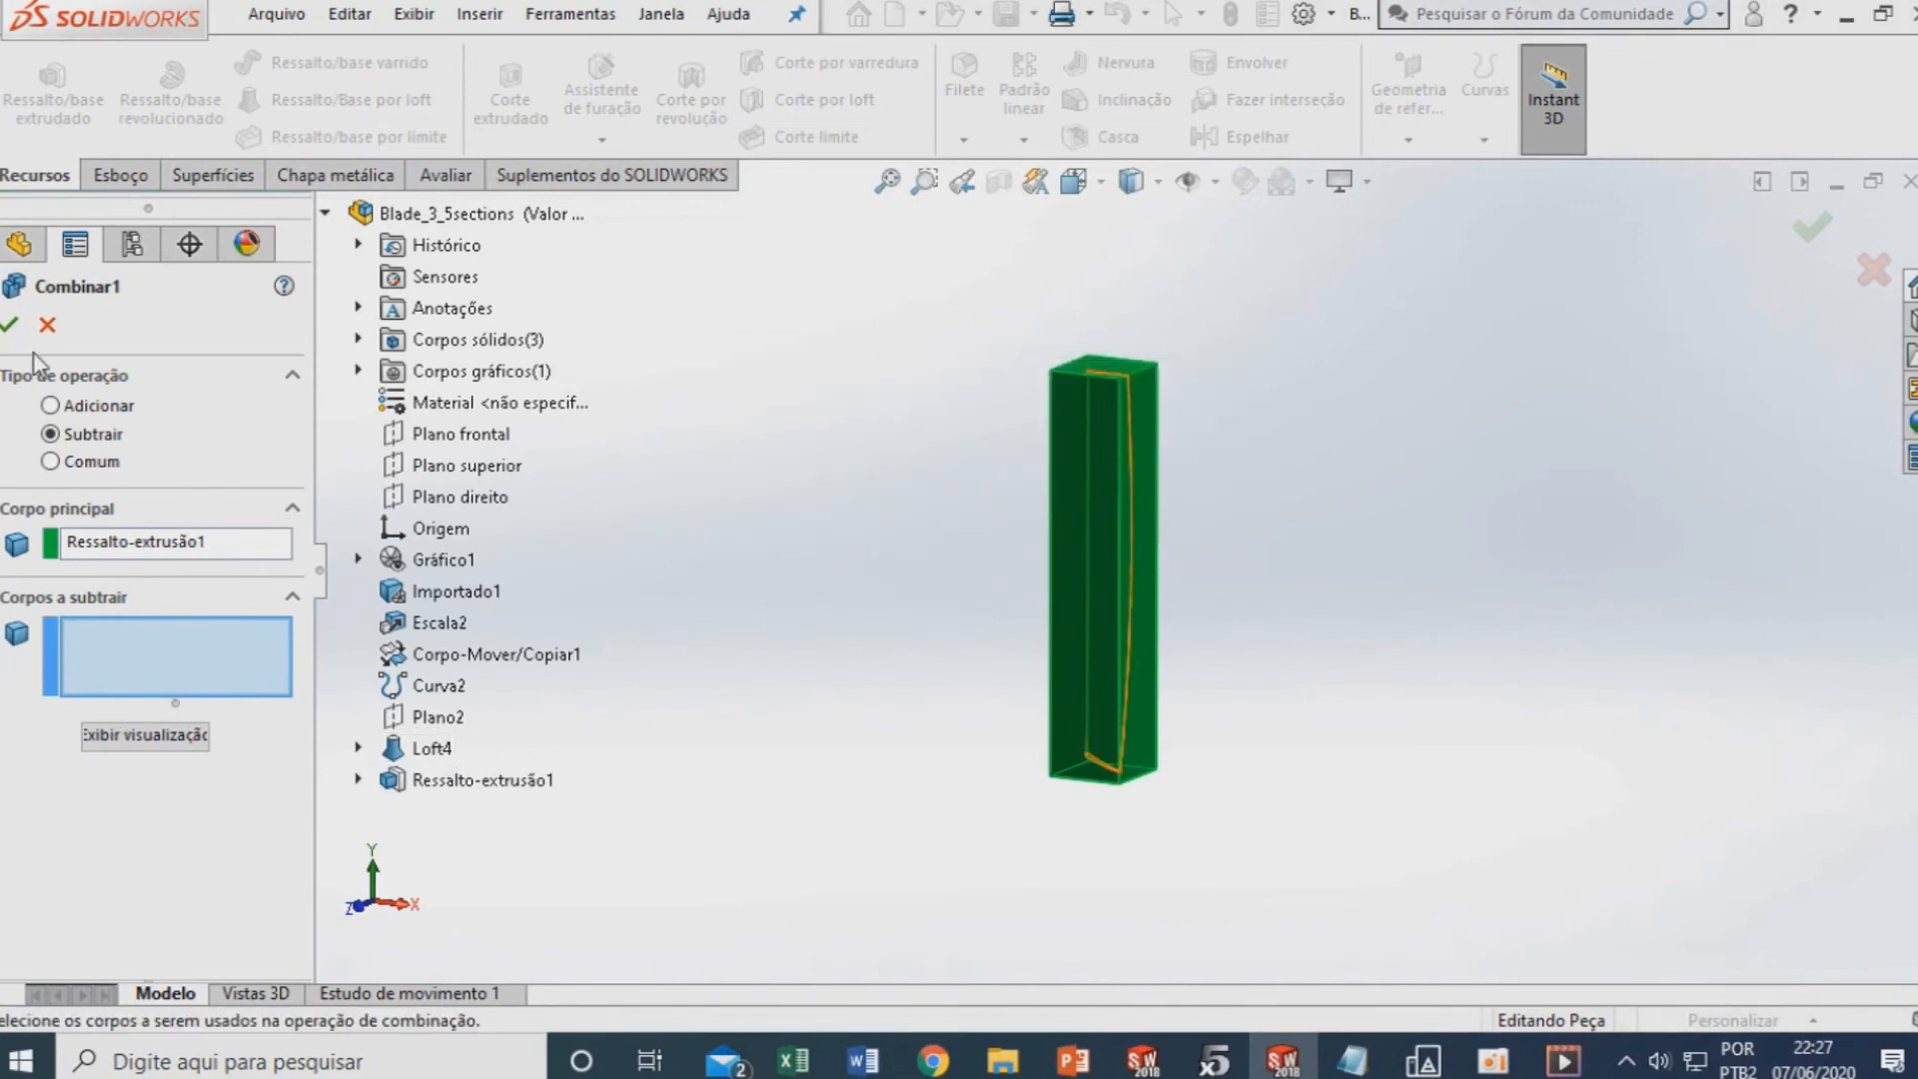
left_click(47, 325)
Reapply the front-plane section view with a 23 mm offset so the block is cut through the enclosed blade
left_click(997, 184)
left_click(1126, 530)
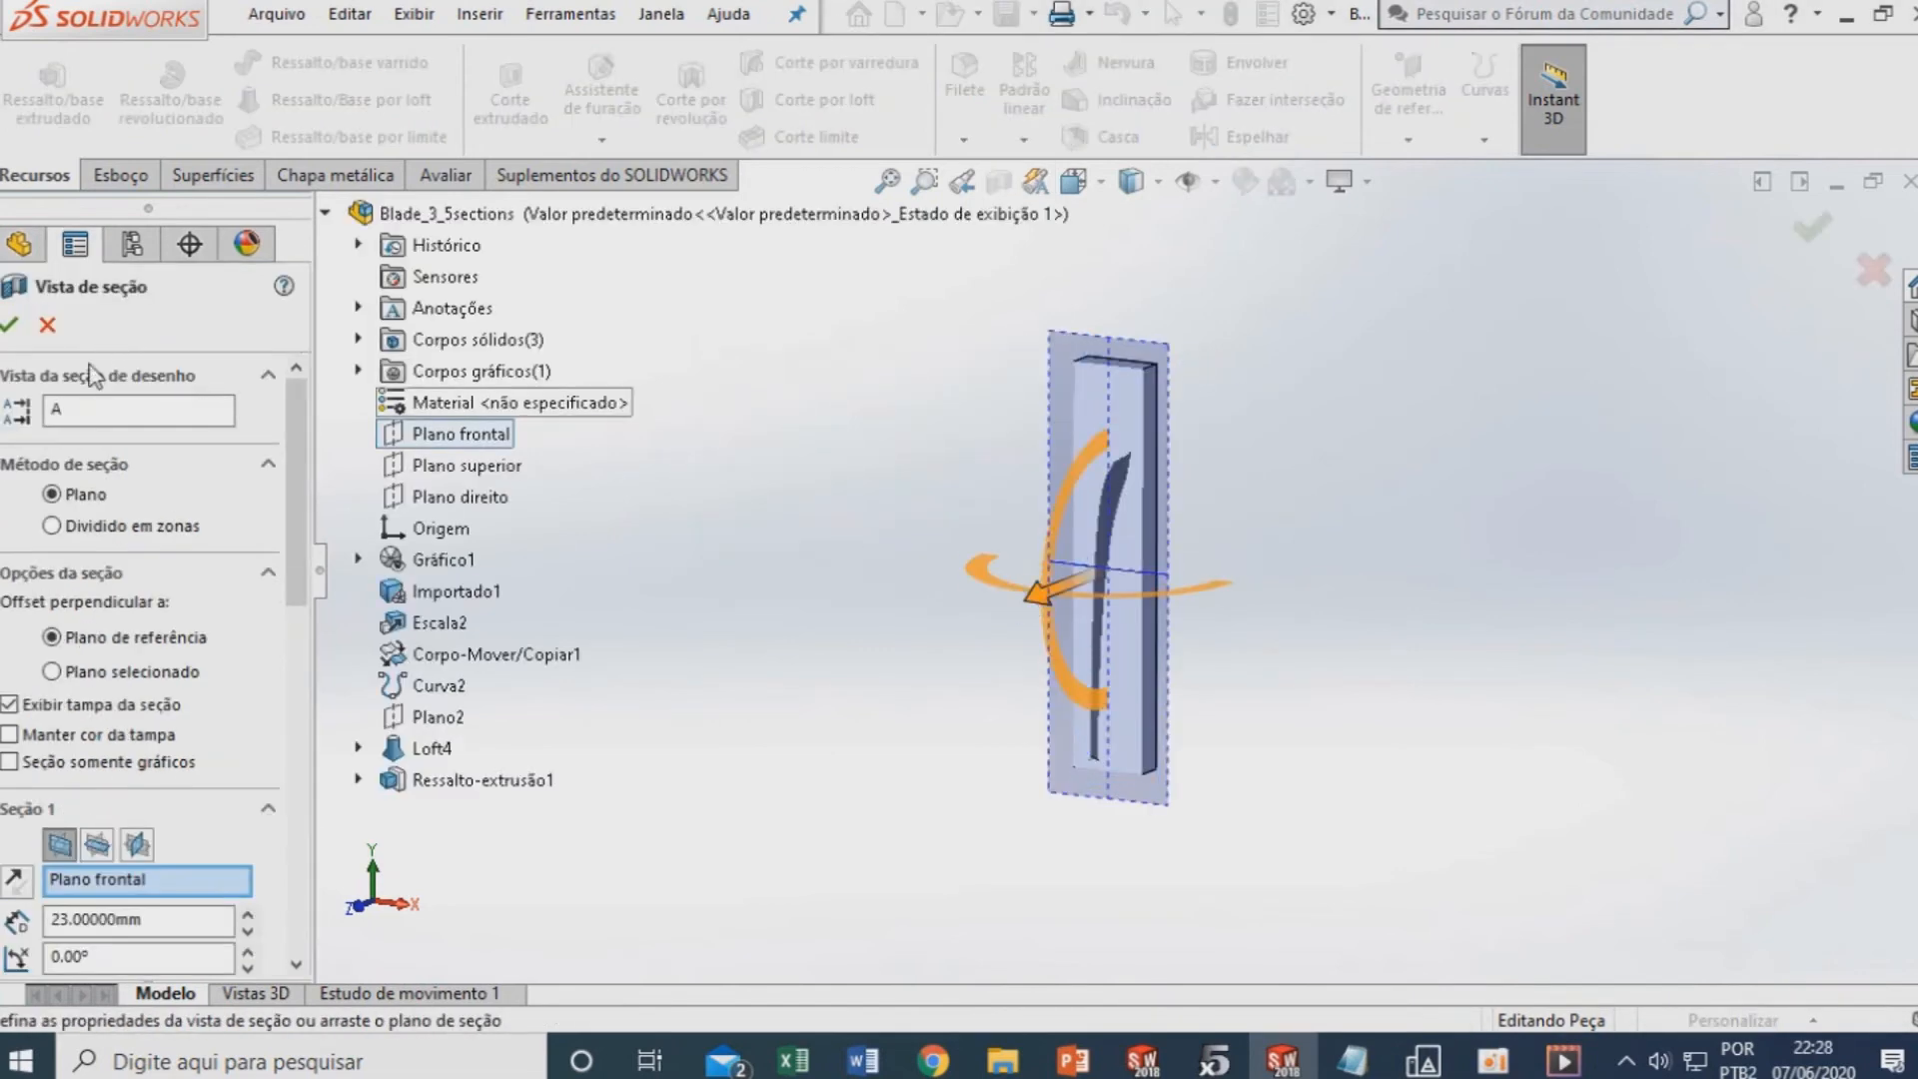
left_click(8, 329)
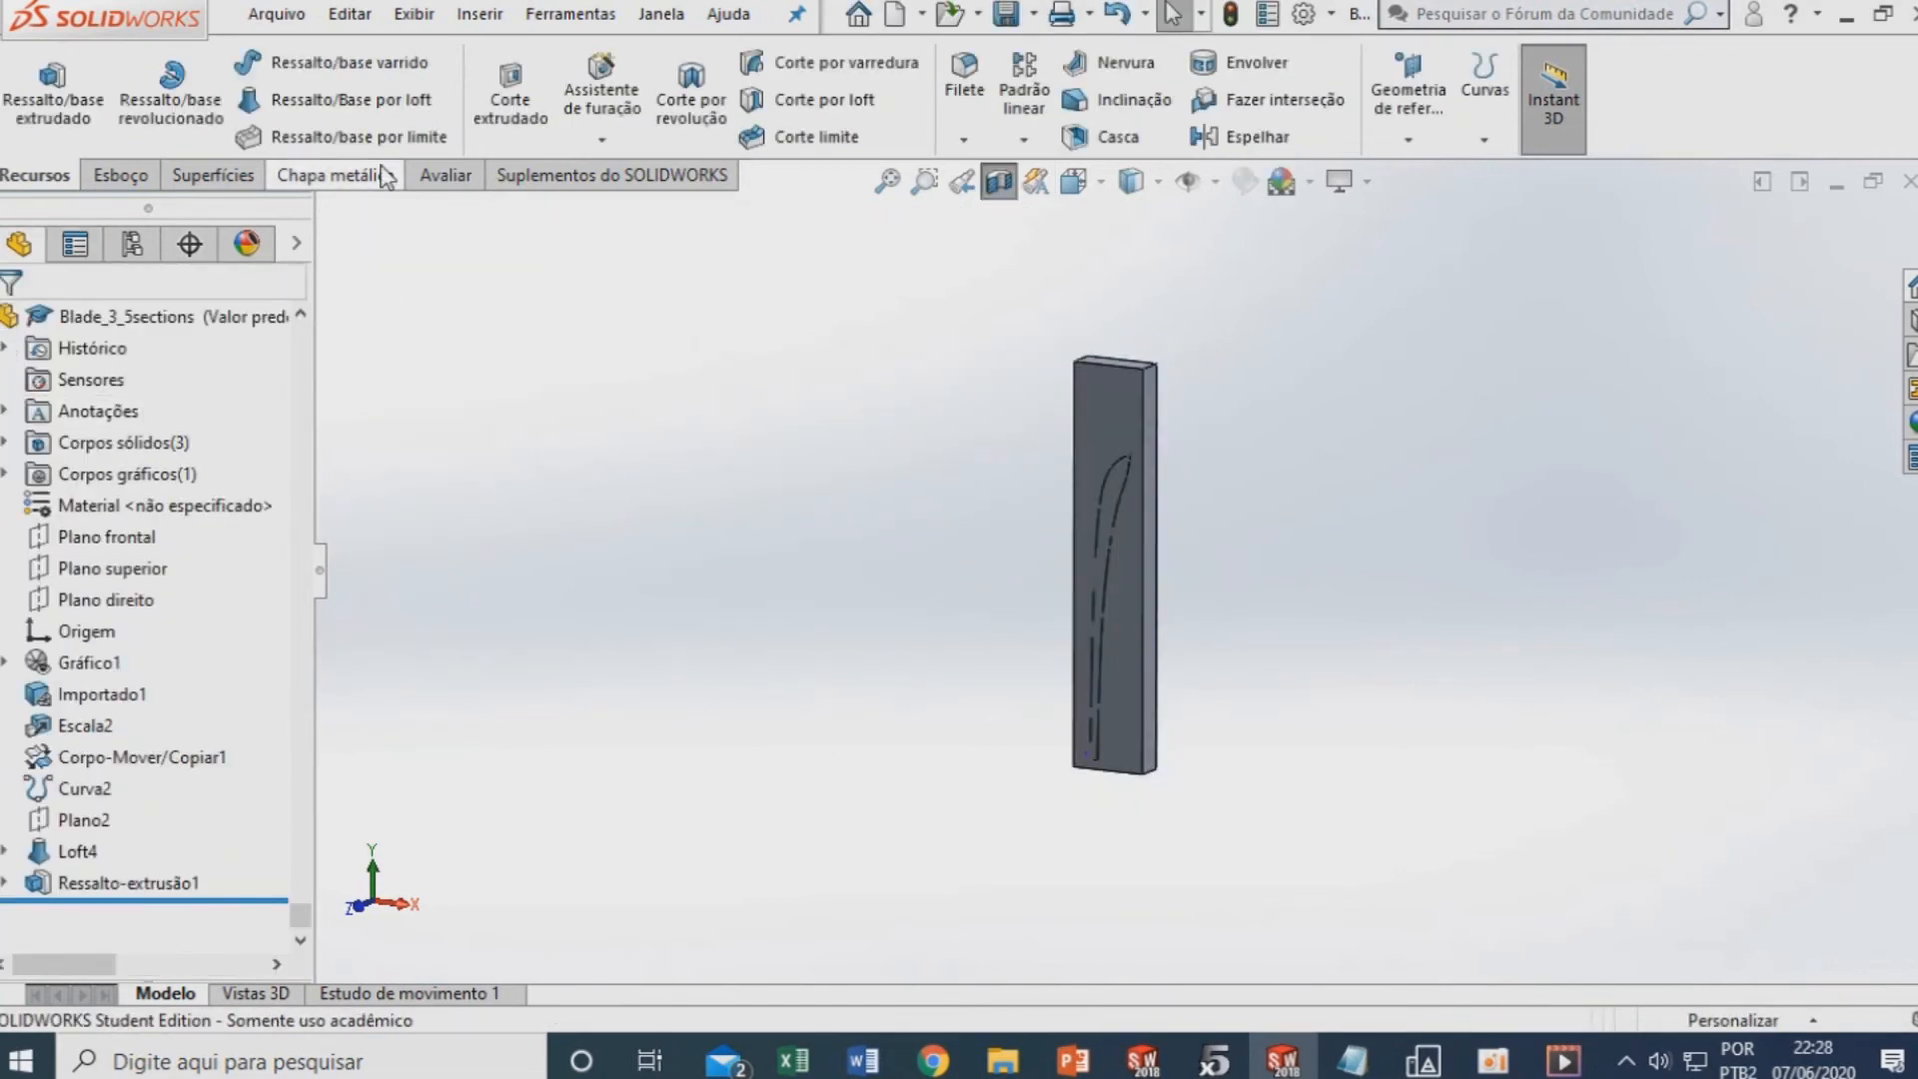
Subtract the lofted blade from the extruded block with a Combine operation, using the block as main body and previewing the result
left_click(479, 14)
mouse_move(534, 151)
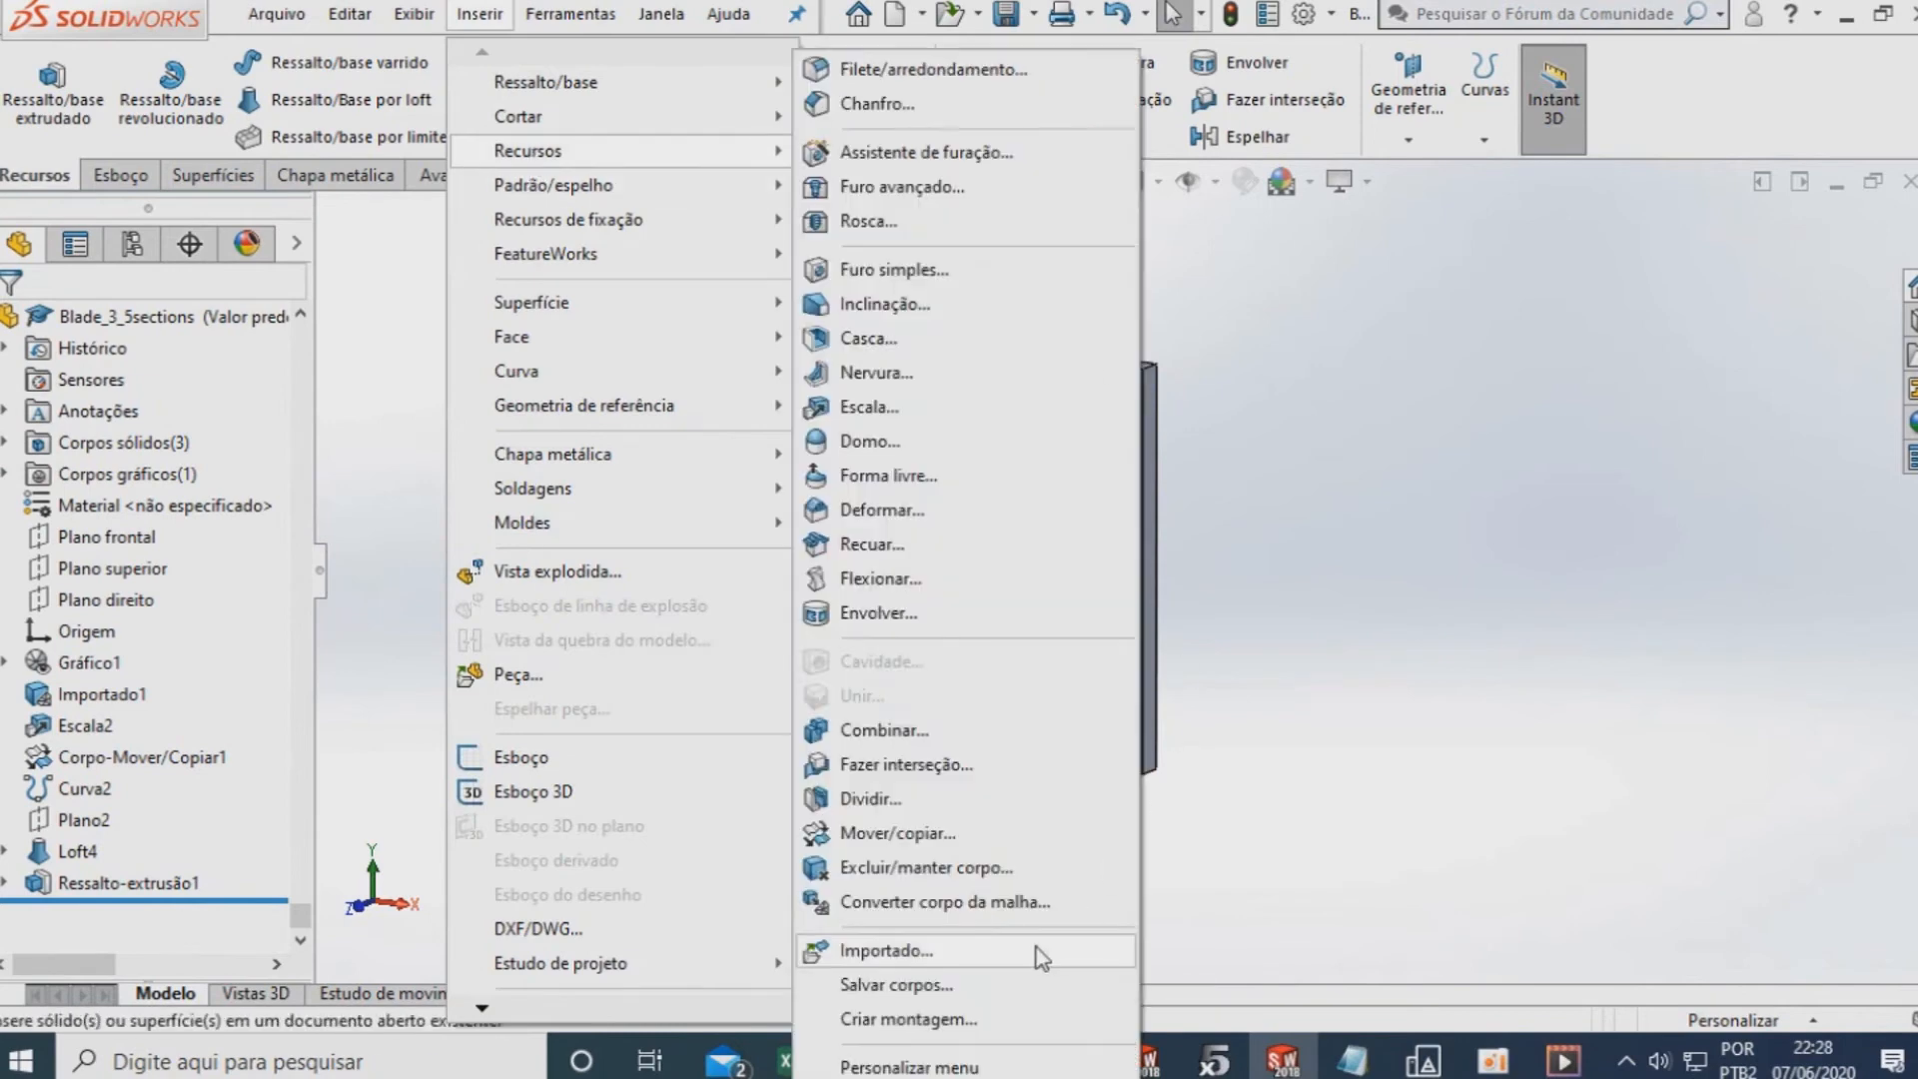
left_click(879, 732)
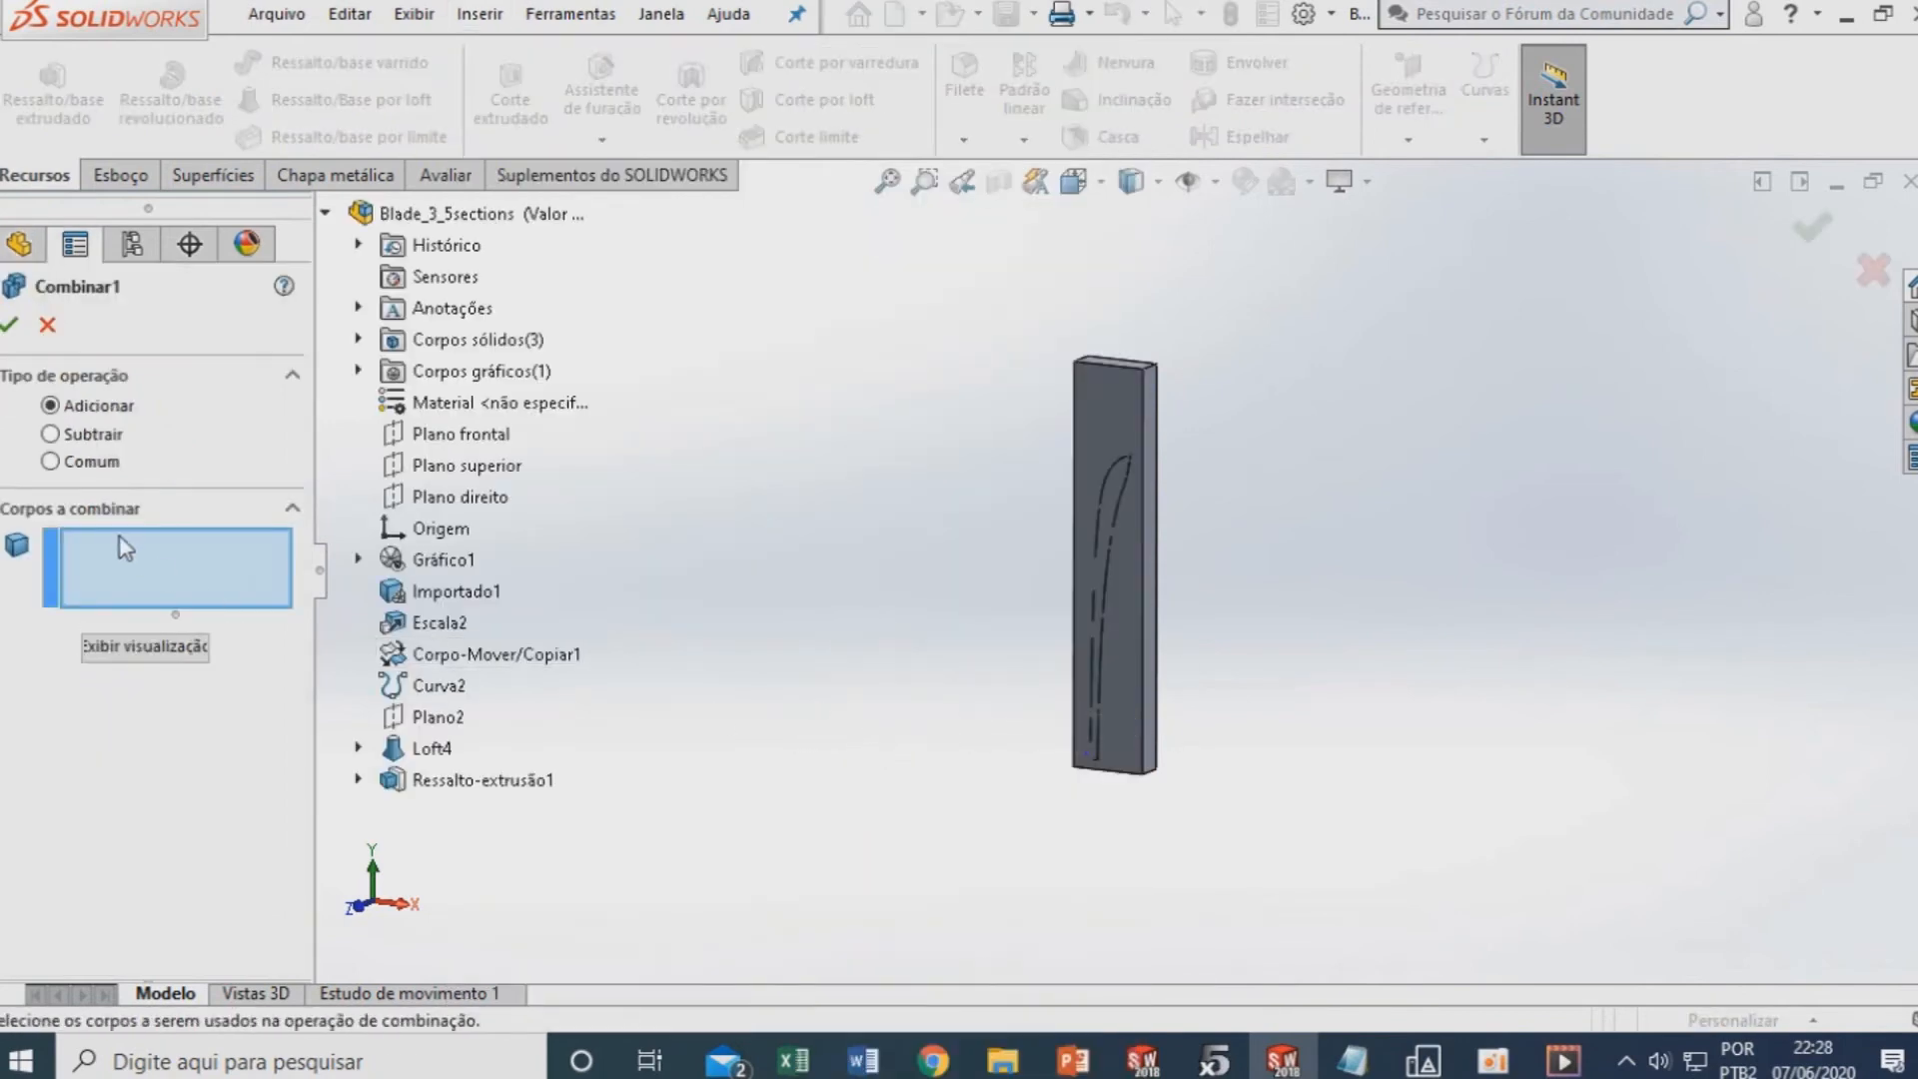
left_click(50, 434)
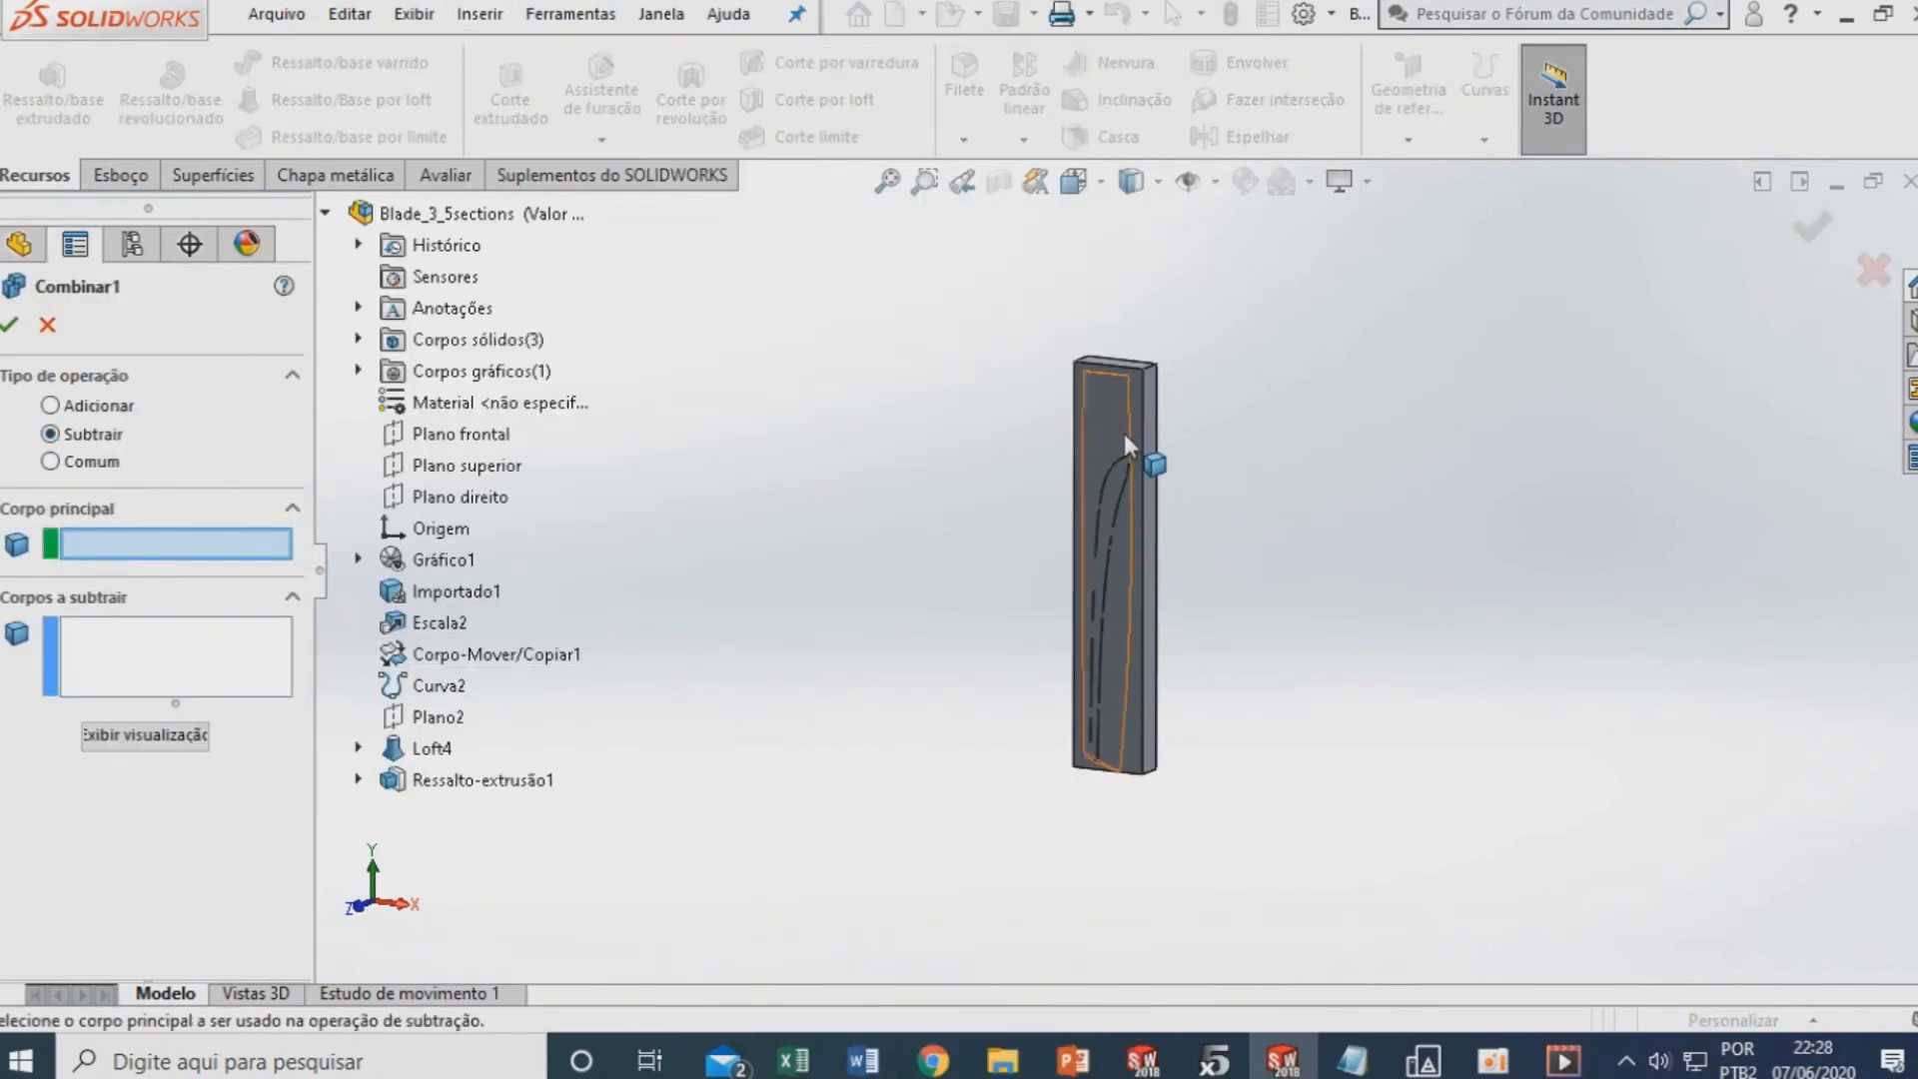
left_click(1148, 403)
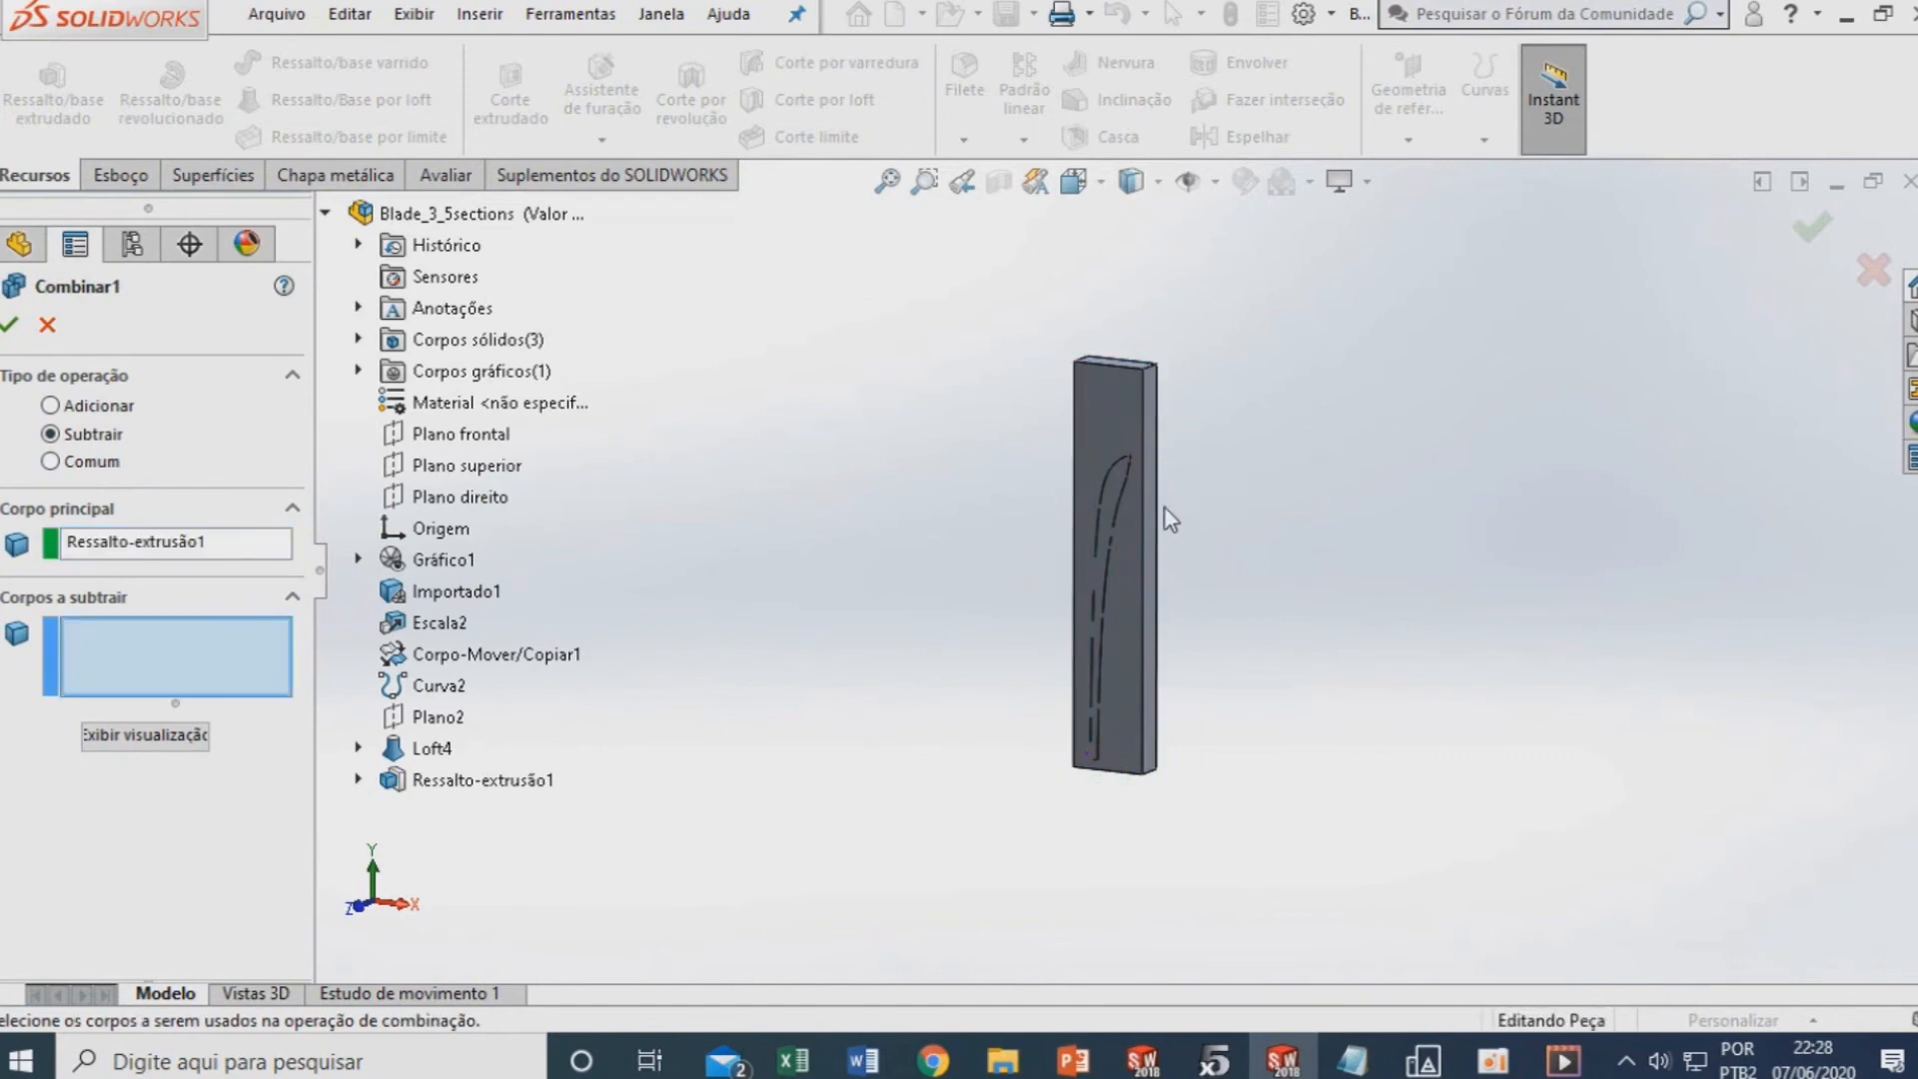
scroll(1164, 500, "down", 5)
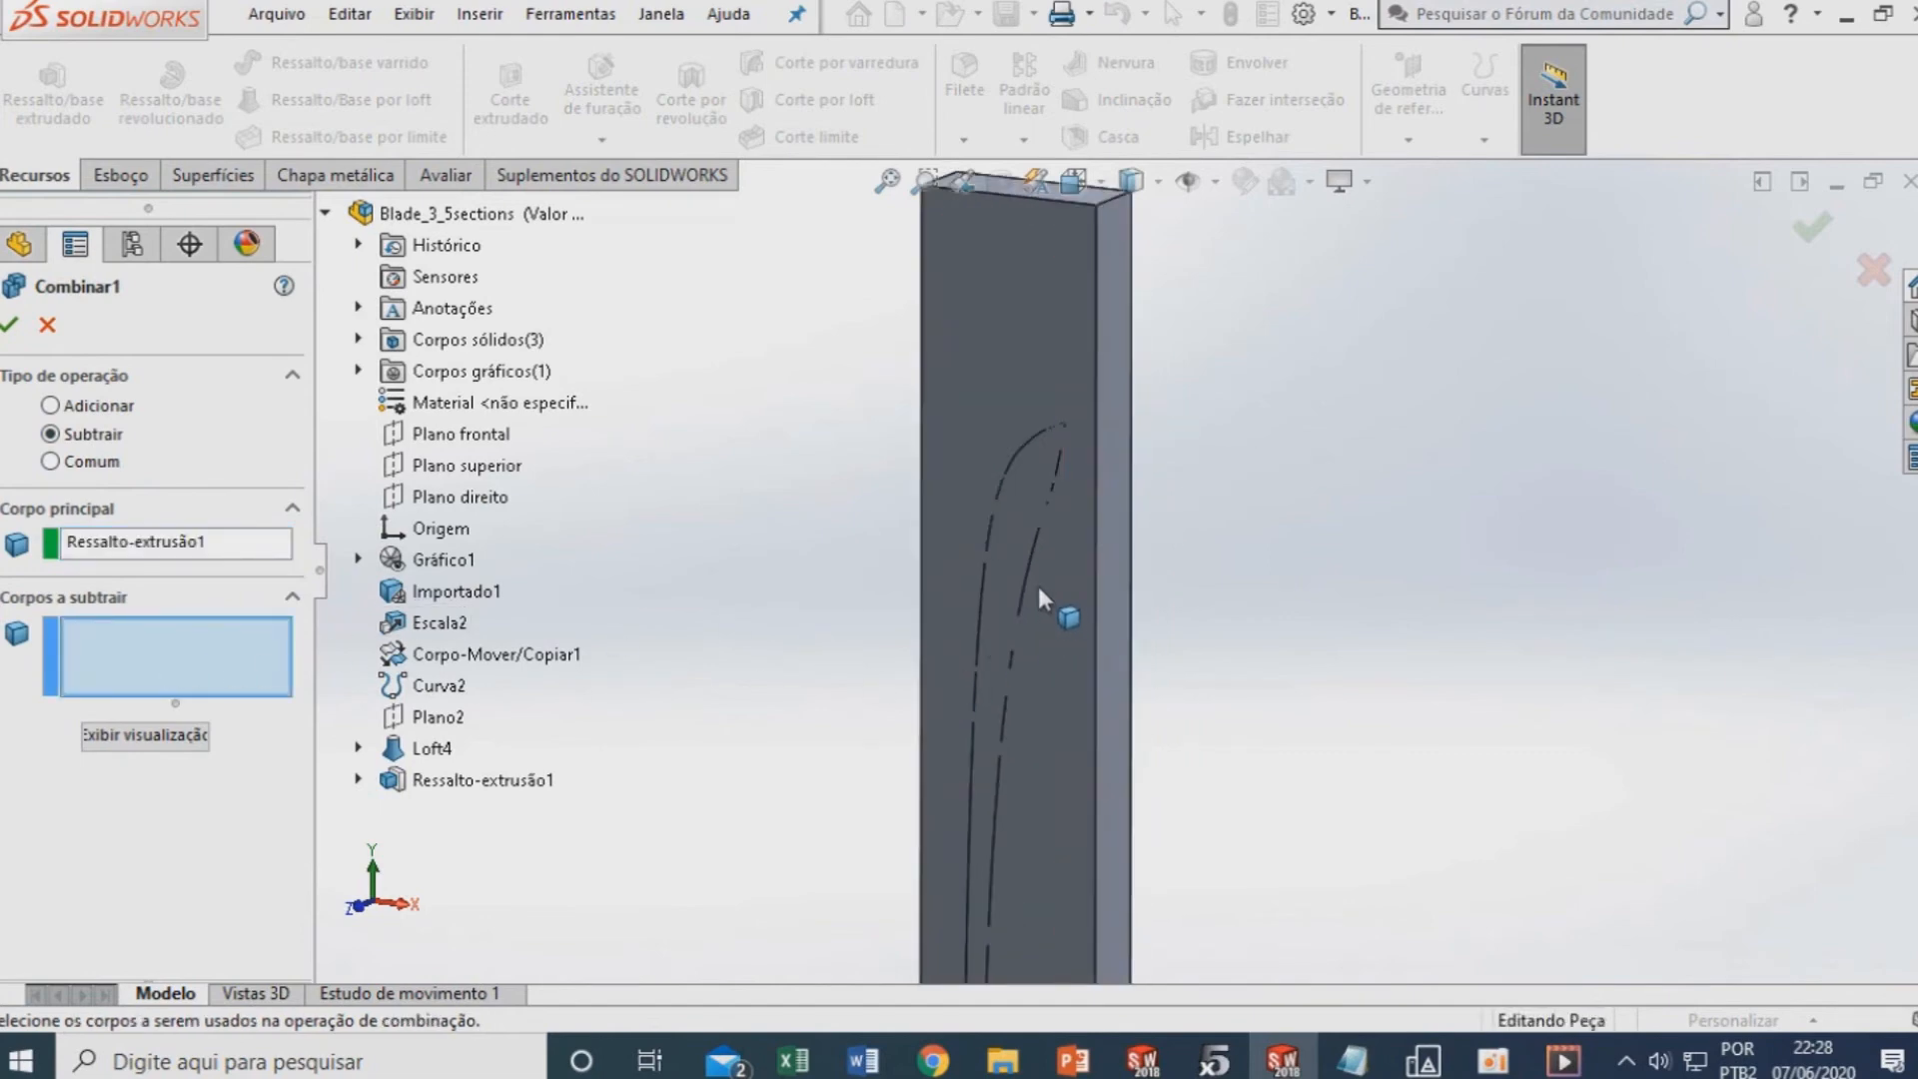
left_click(1031, 445)
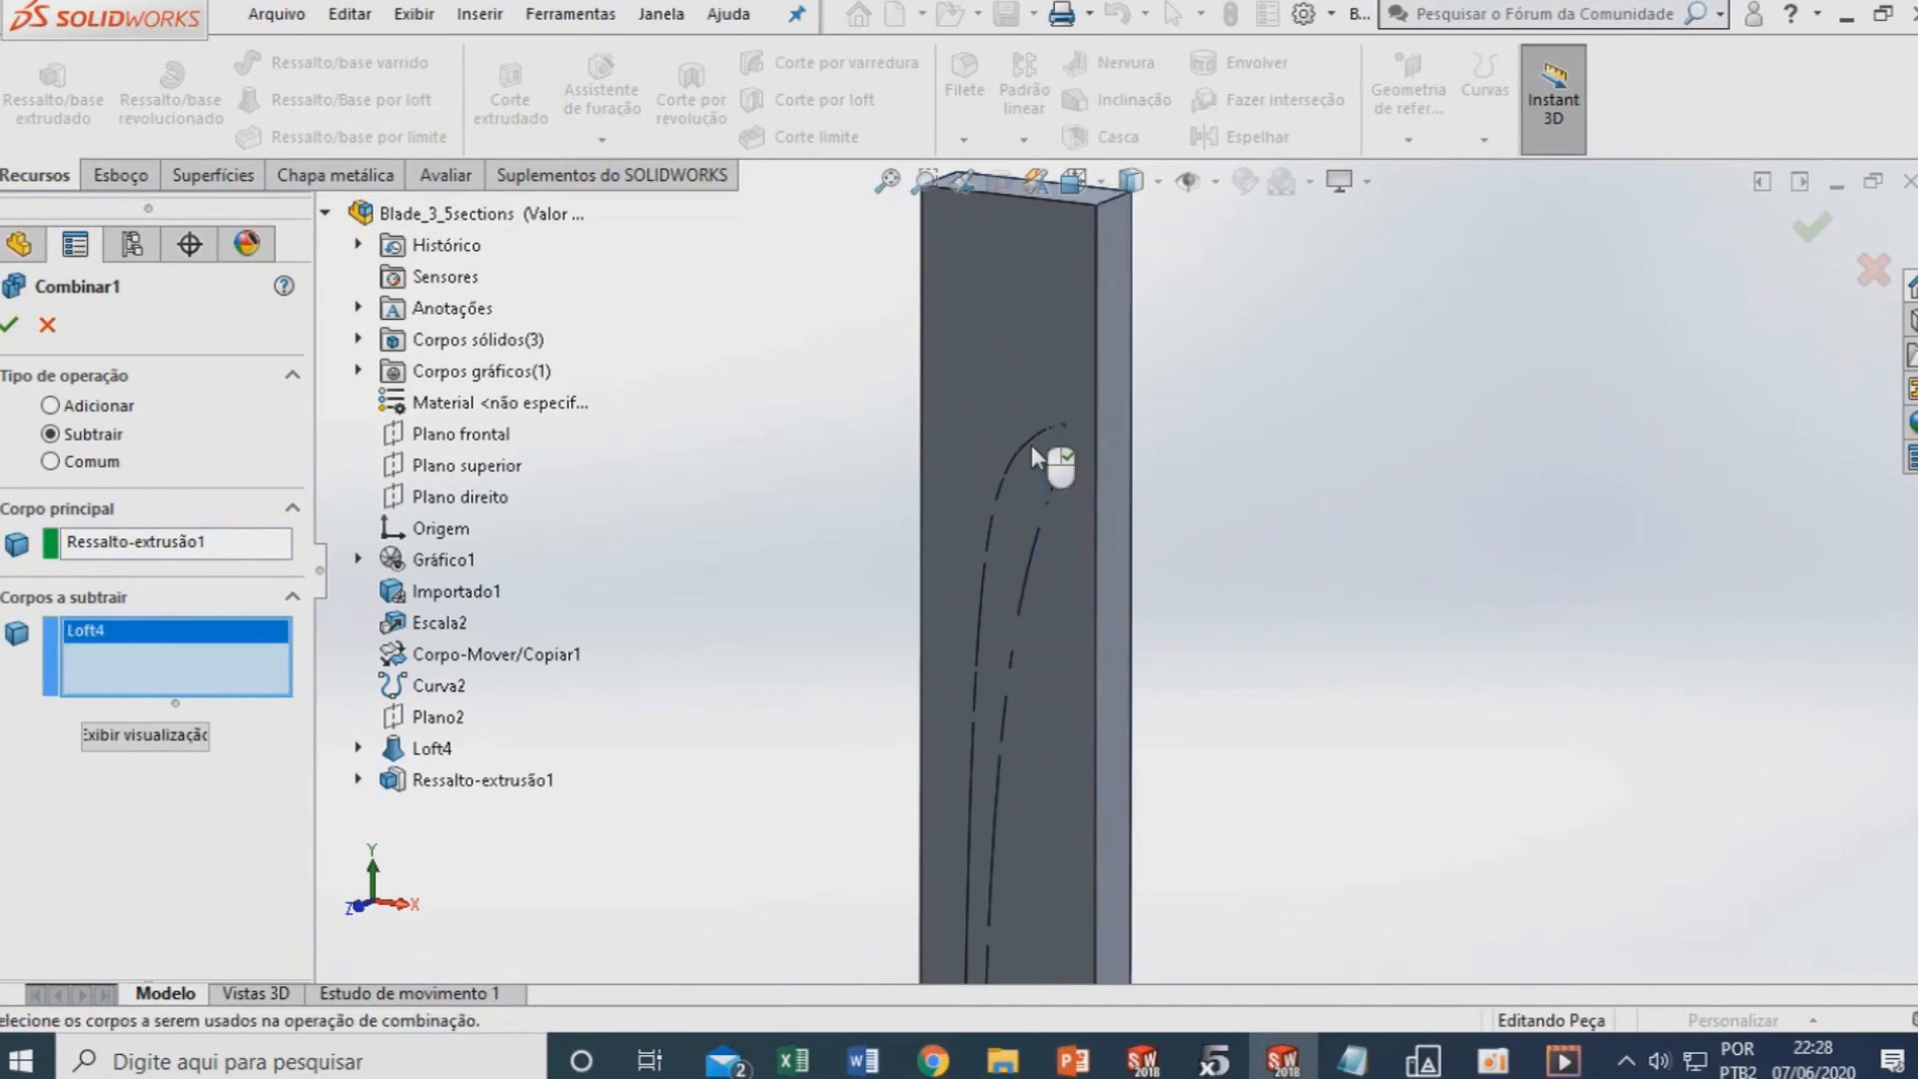
left_click(145, 735)
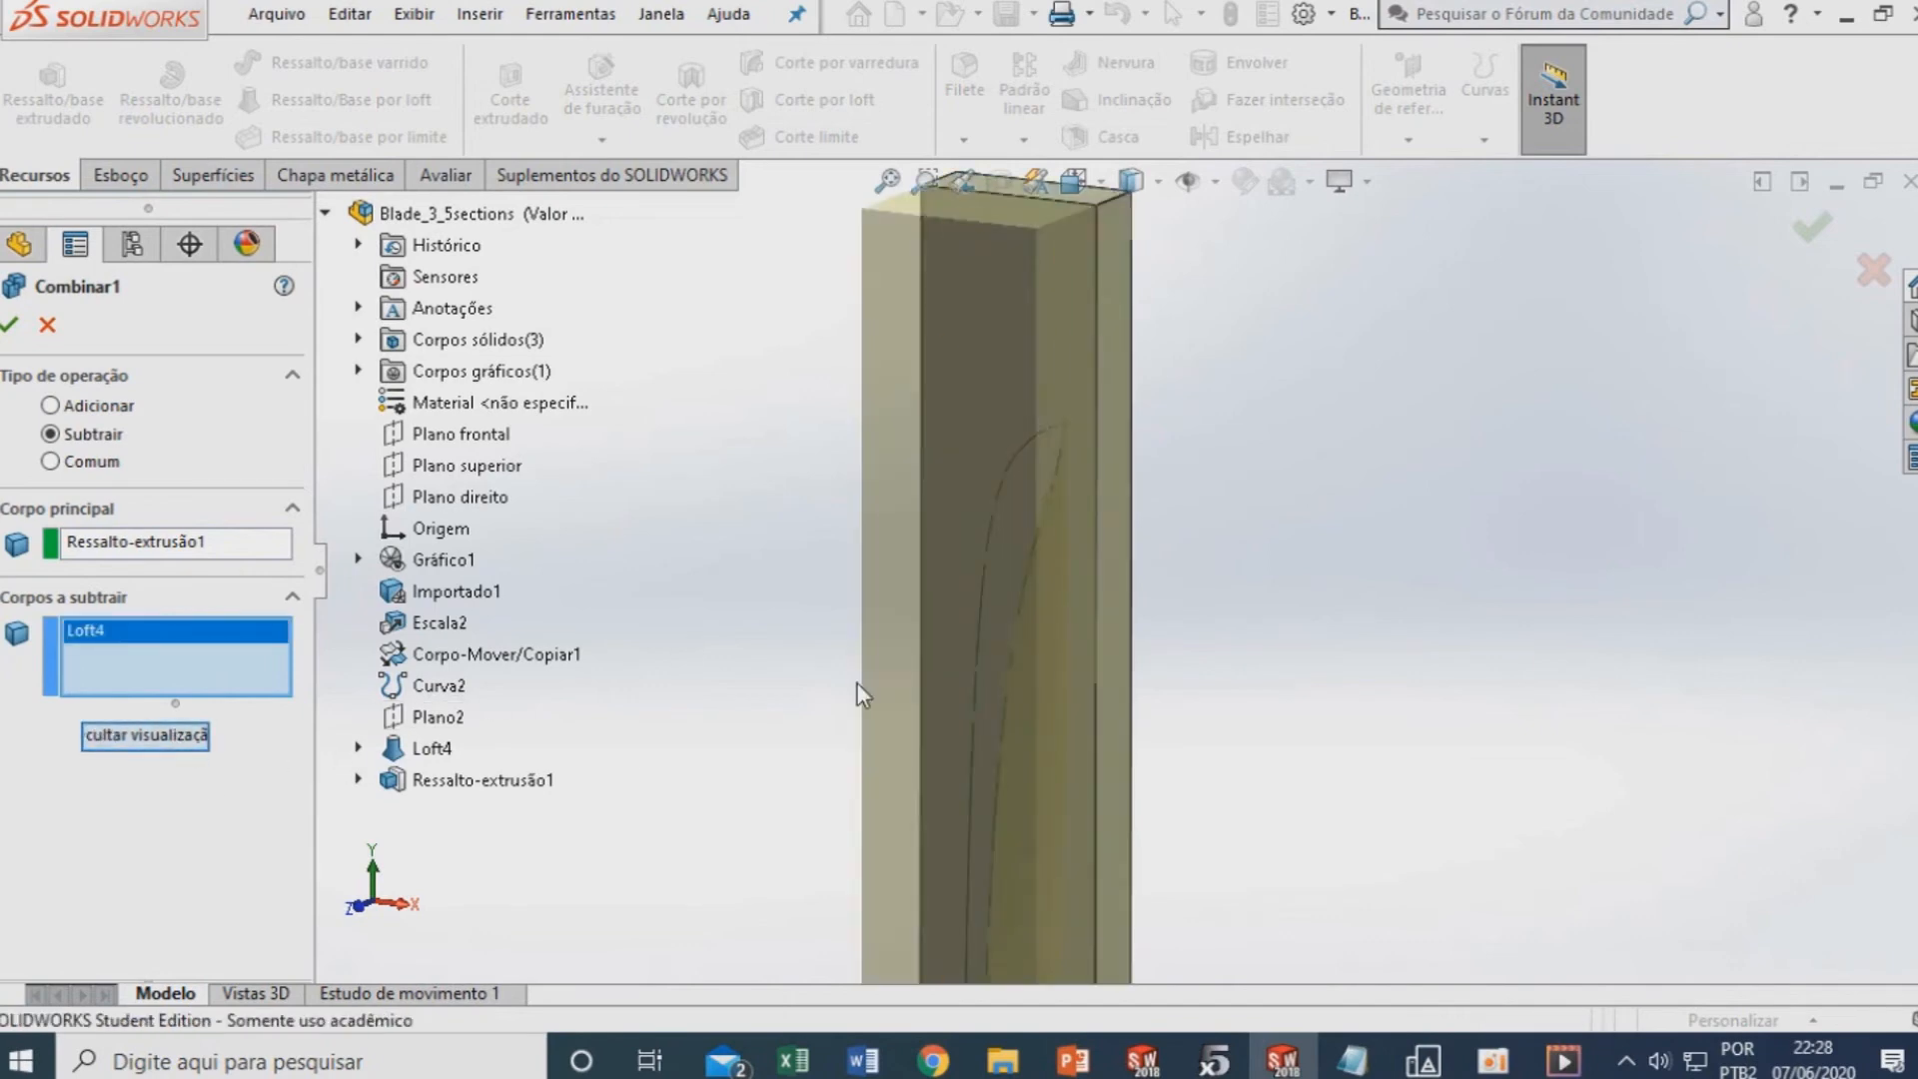
scroll(947, 649, "up", 3)
middle_click_drag(947, 649, 866, 789)
left_click(10, 327)
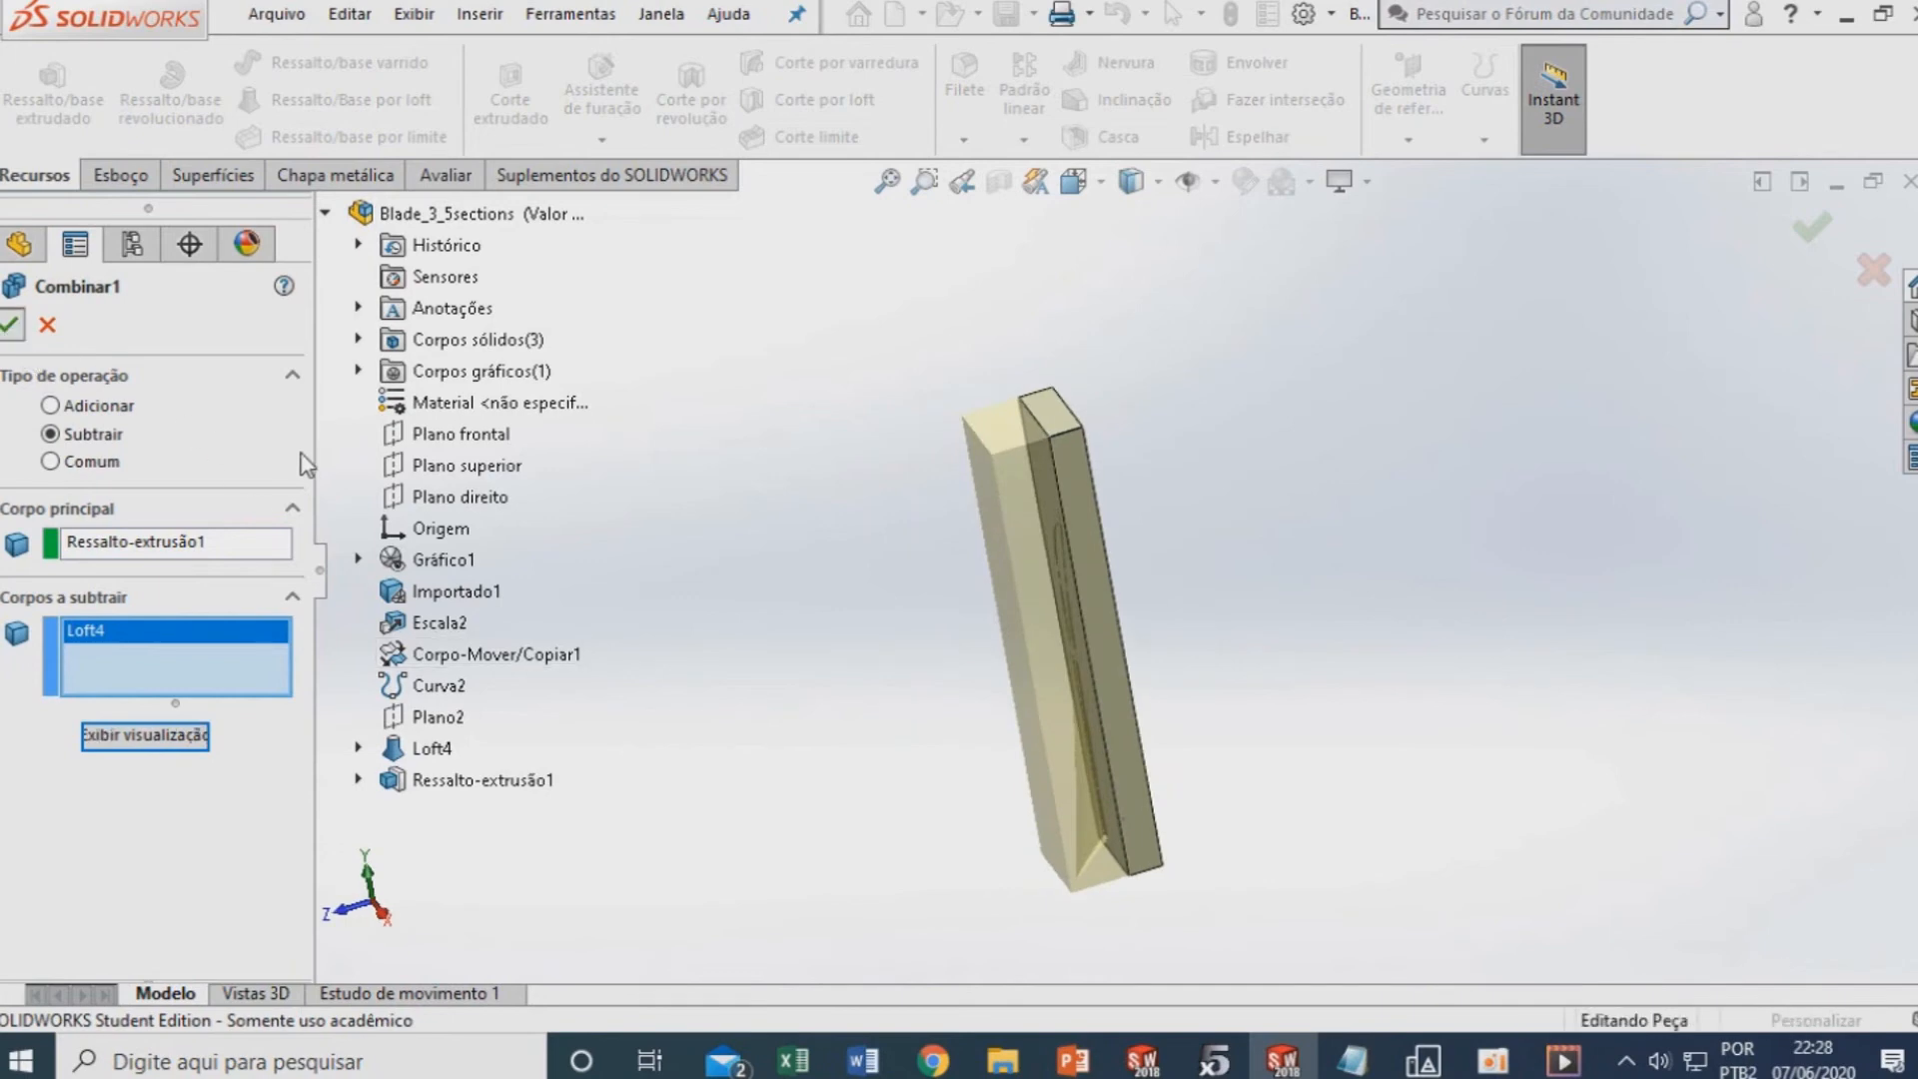
Examine the blade-shaped cavity in the sectioned block, turn the section view off and show the front view
middle_click_drag(1069, 600, 1179, 549)
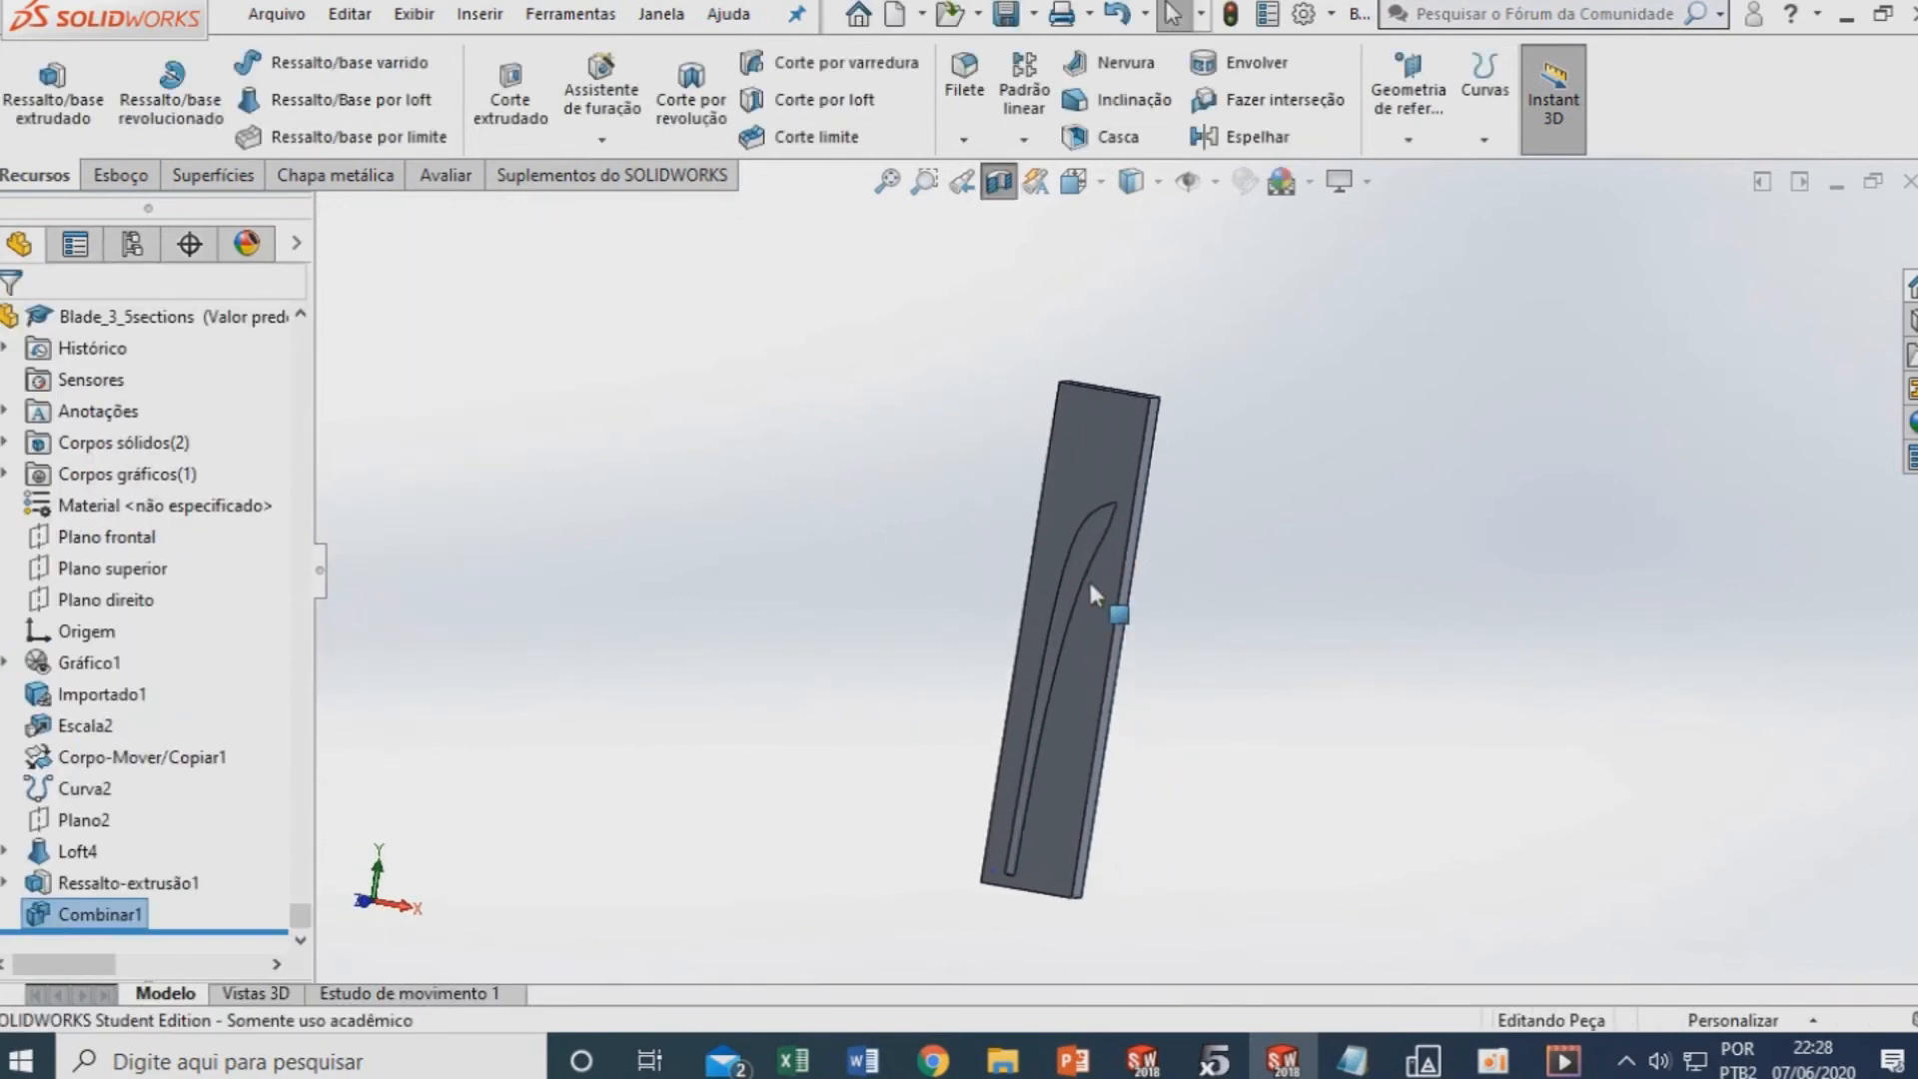
left_click(997, 194)
key("ctrl+1")
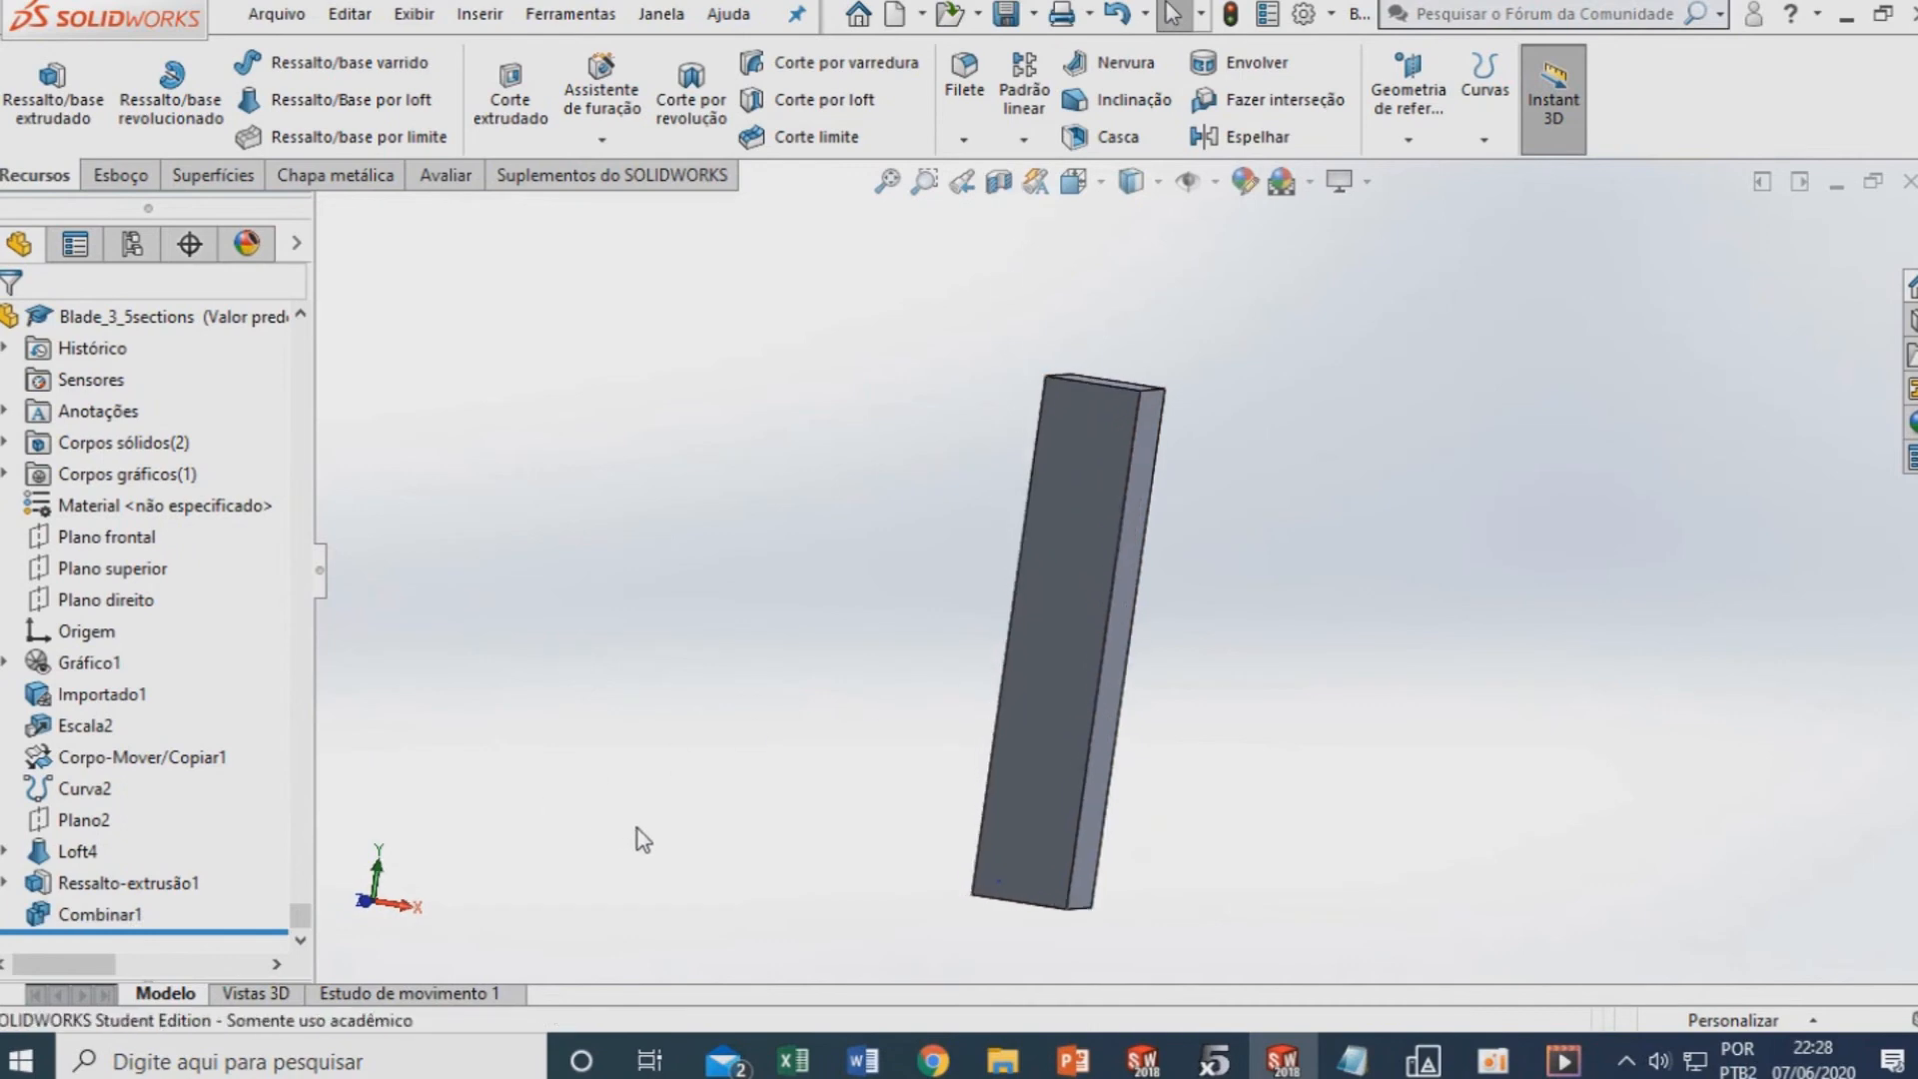
Try a section view of the block on the top plane with a 0 mm offset, and turn it off
left_click(994, 182)
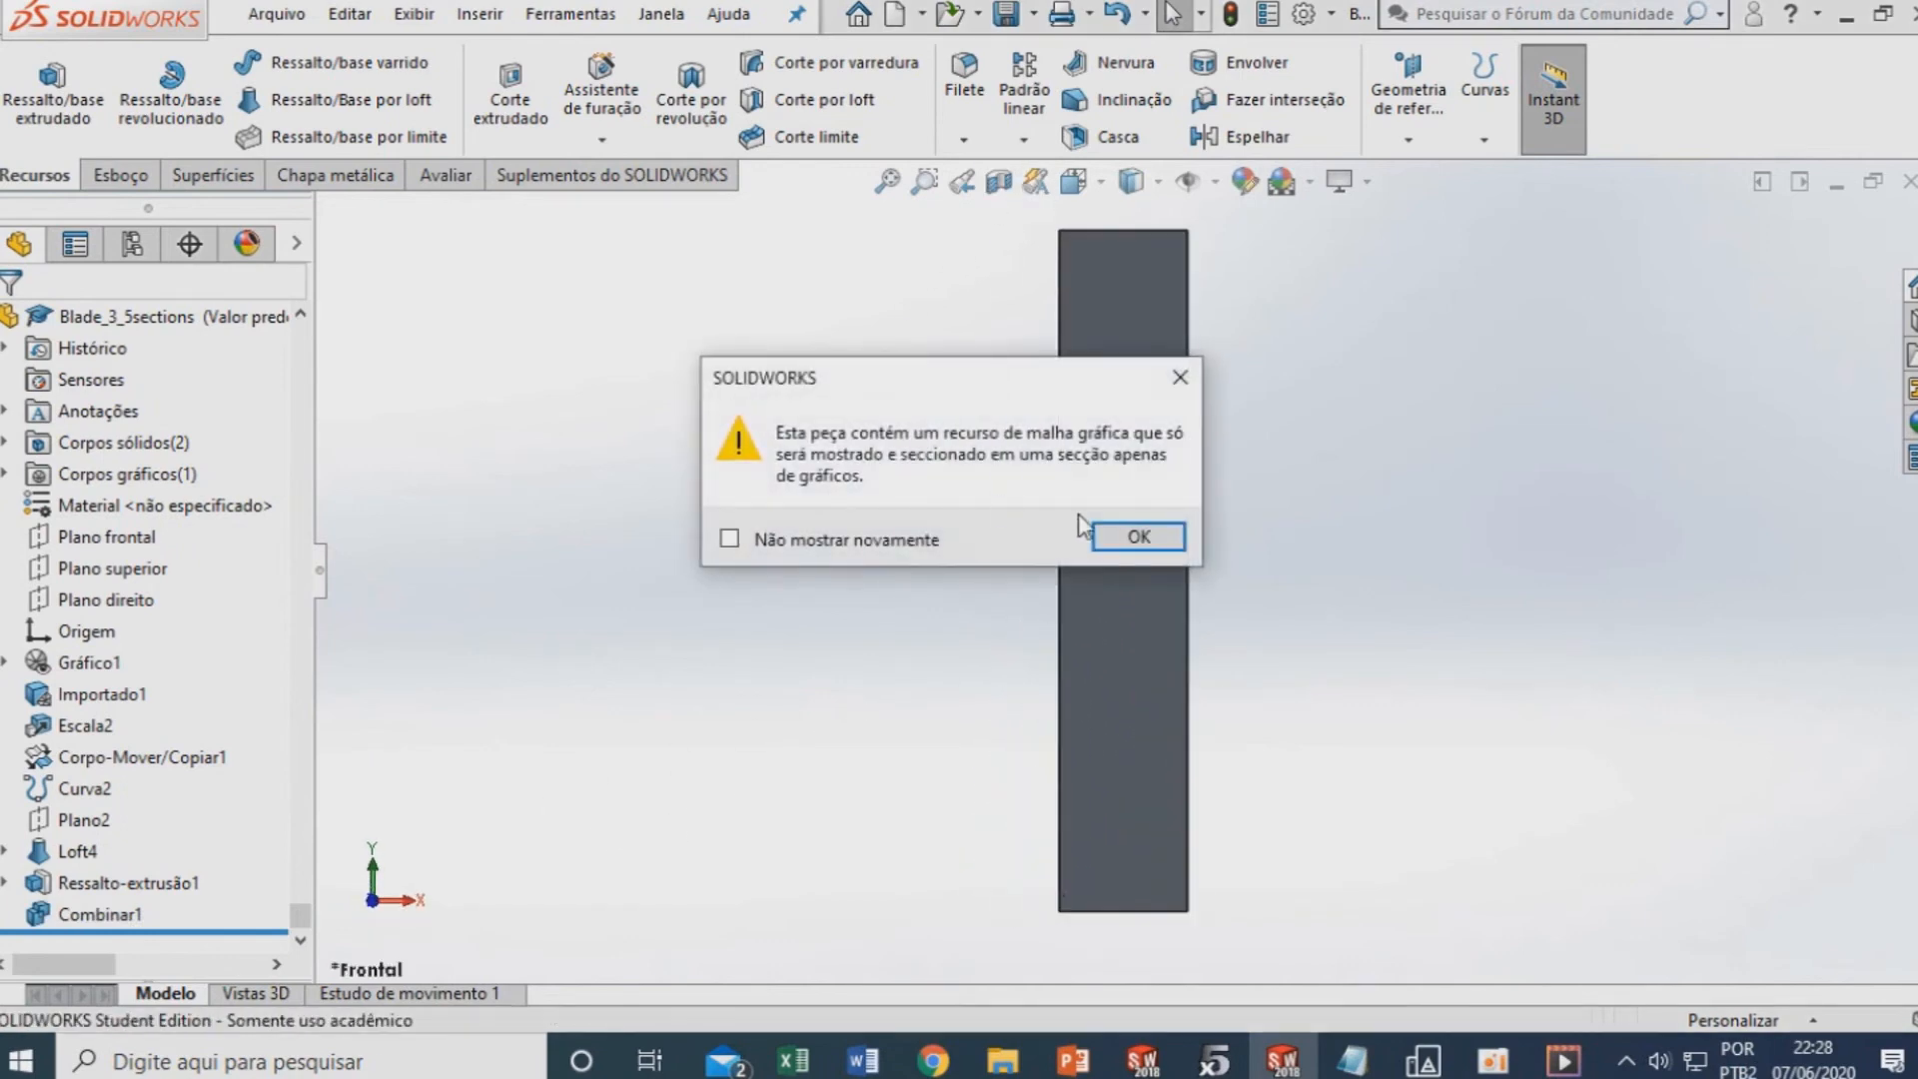
left_click(1130, 543)
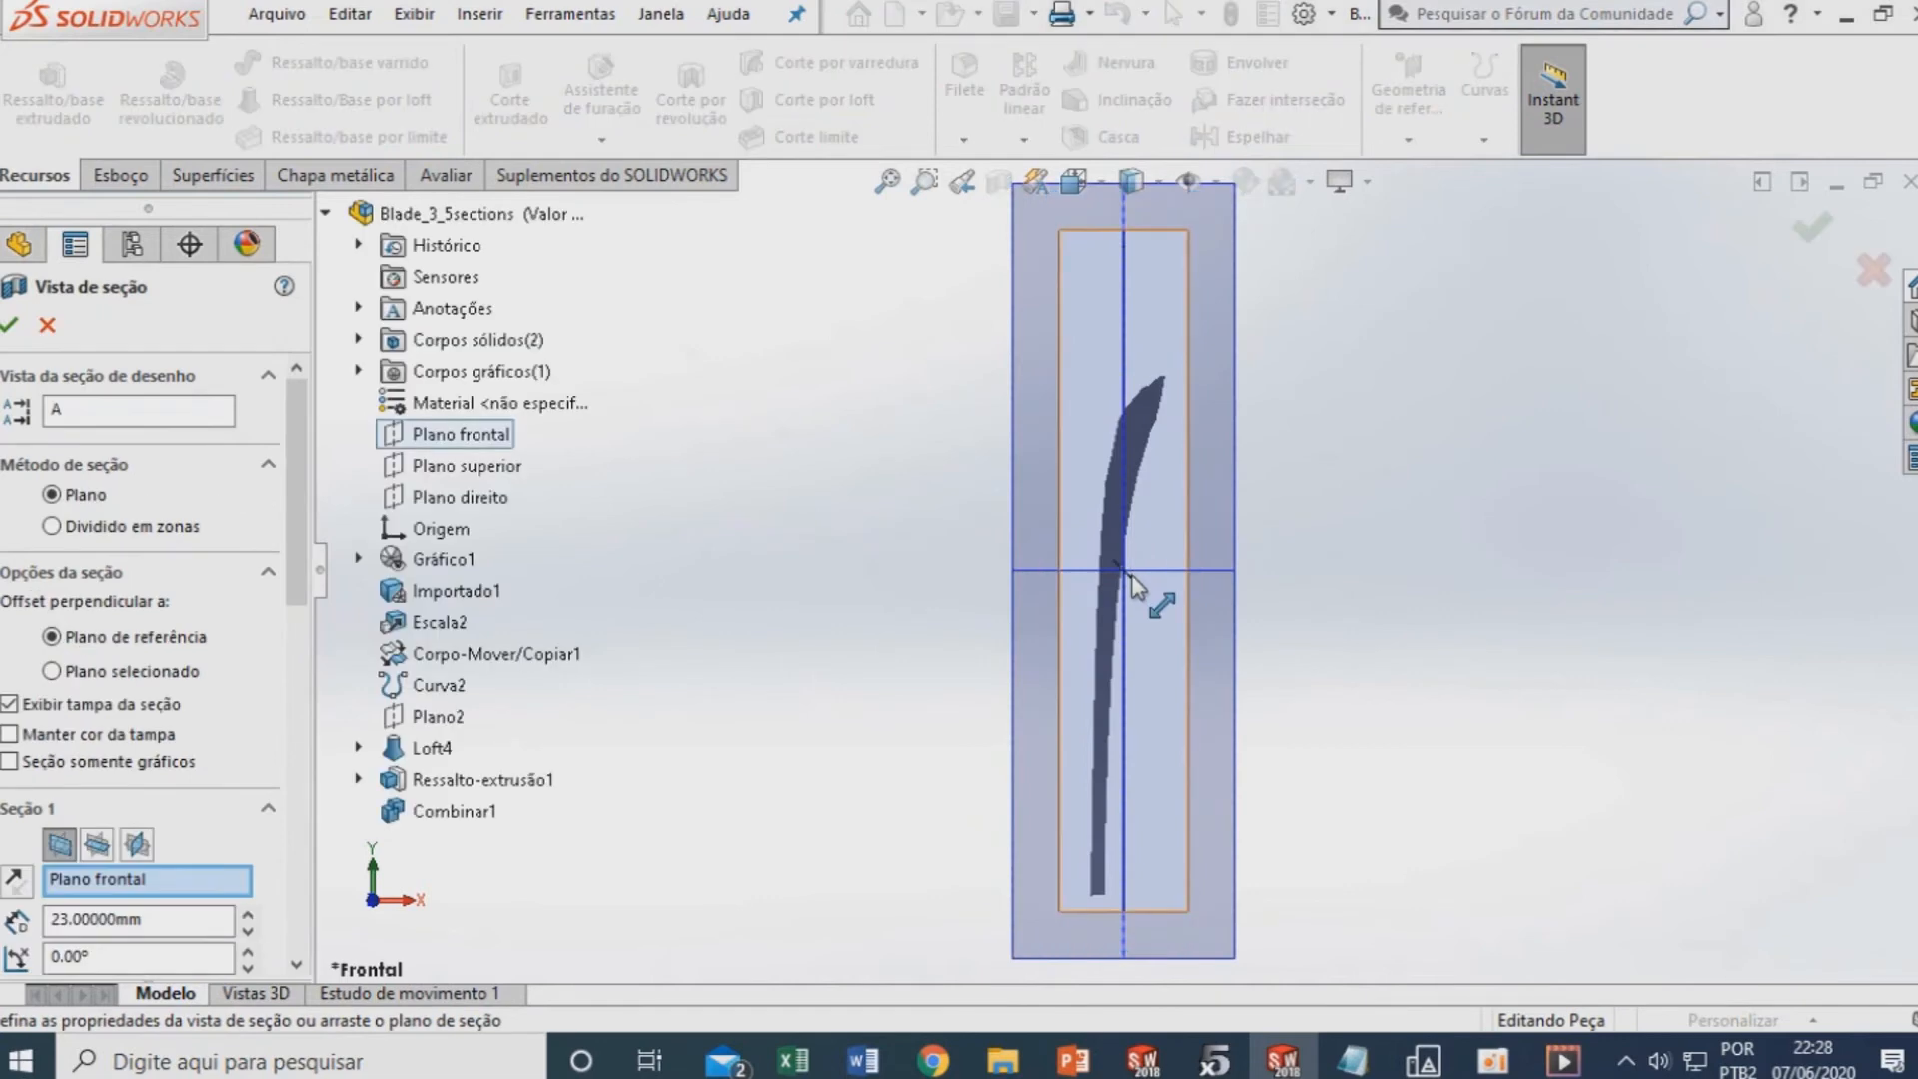
left_click(100, 845)
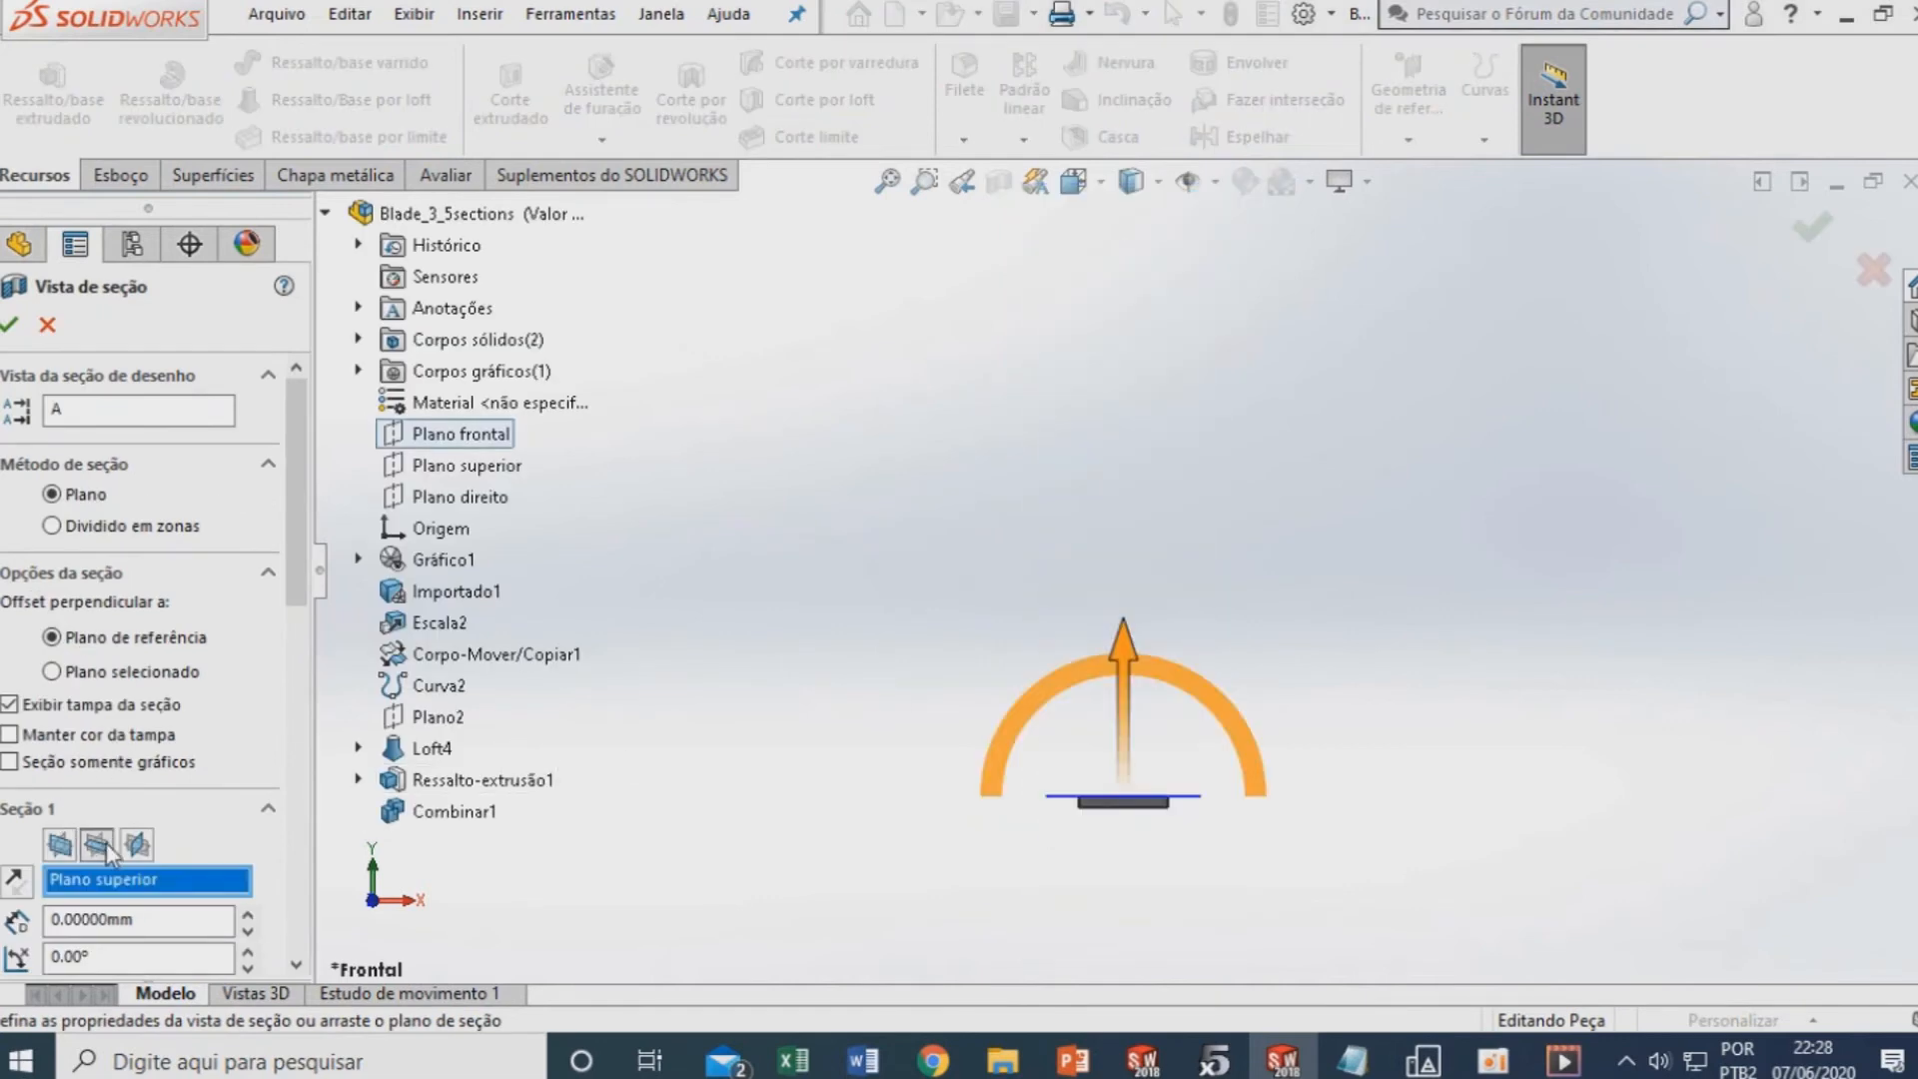
left_click(12, 324)
middle_click_drag(792, 753, 912, 939)
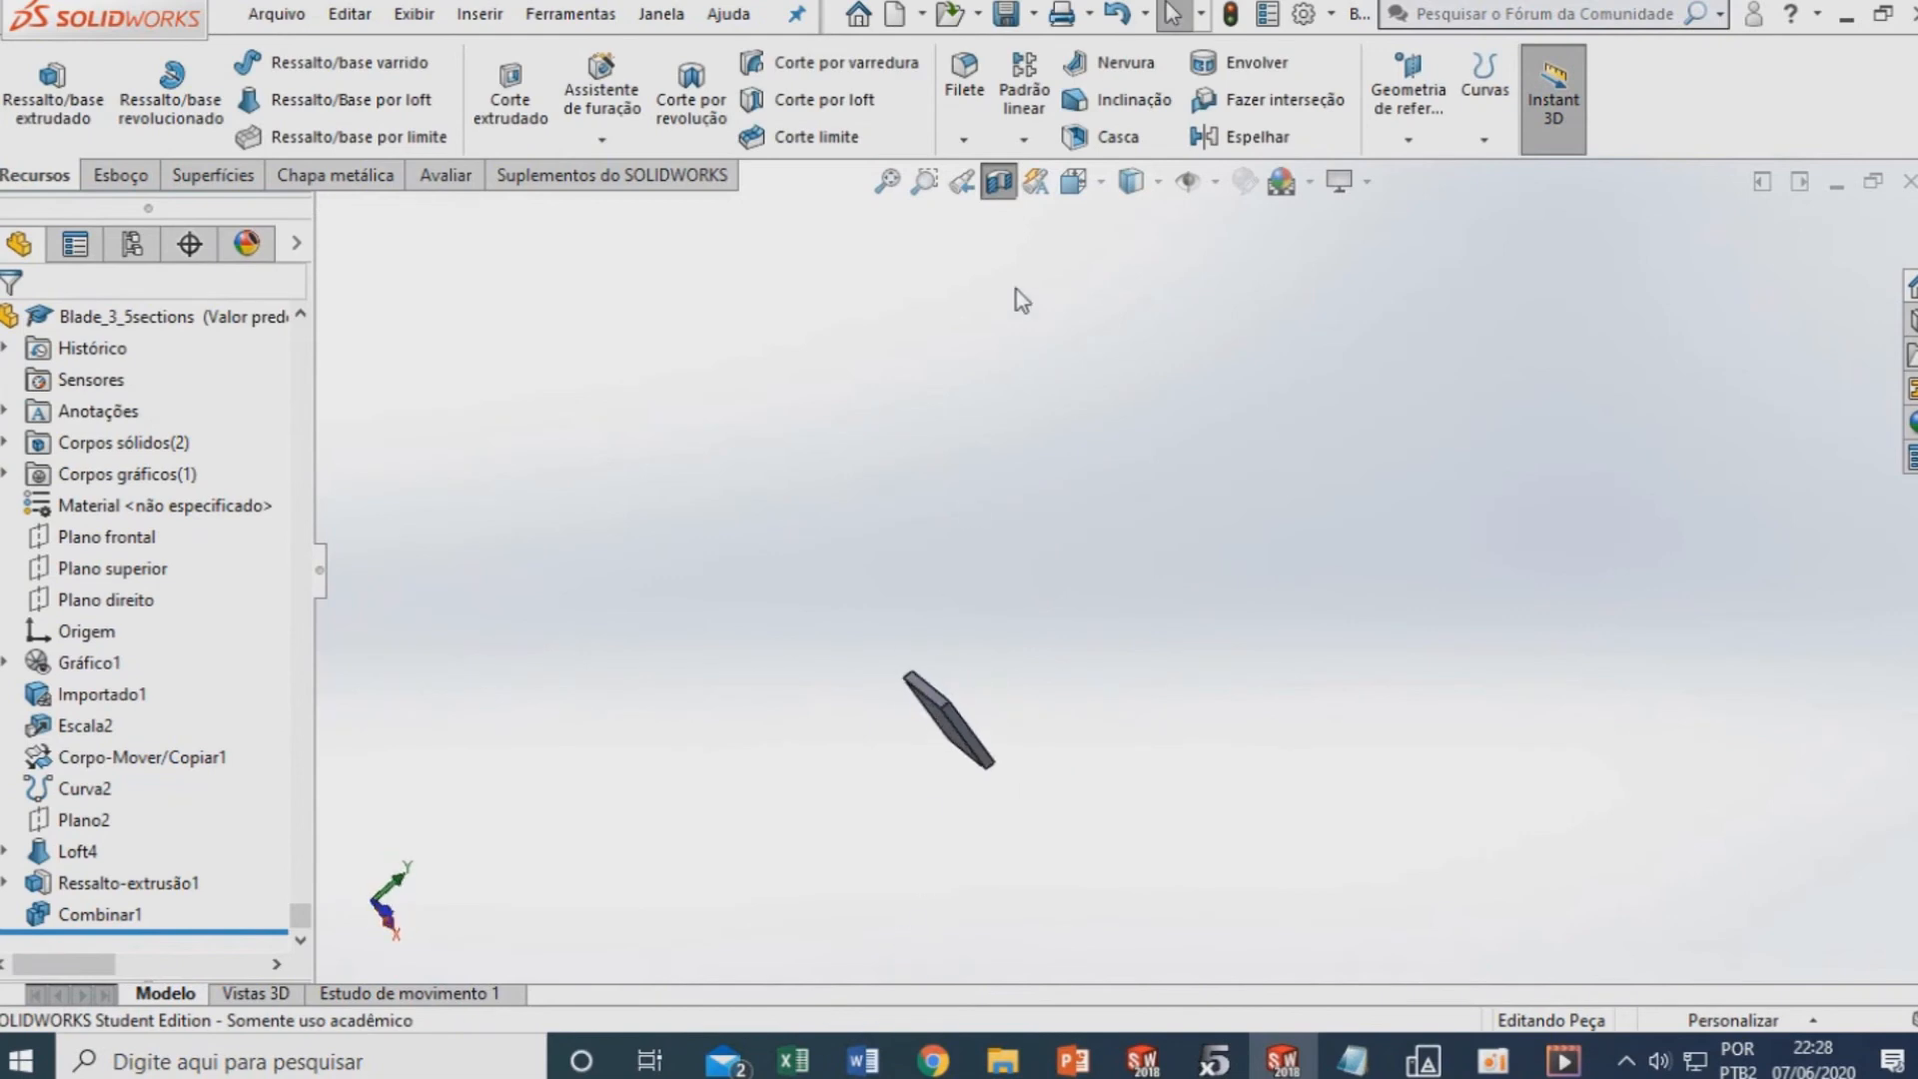
left_click(997, 181)
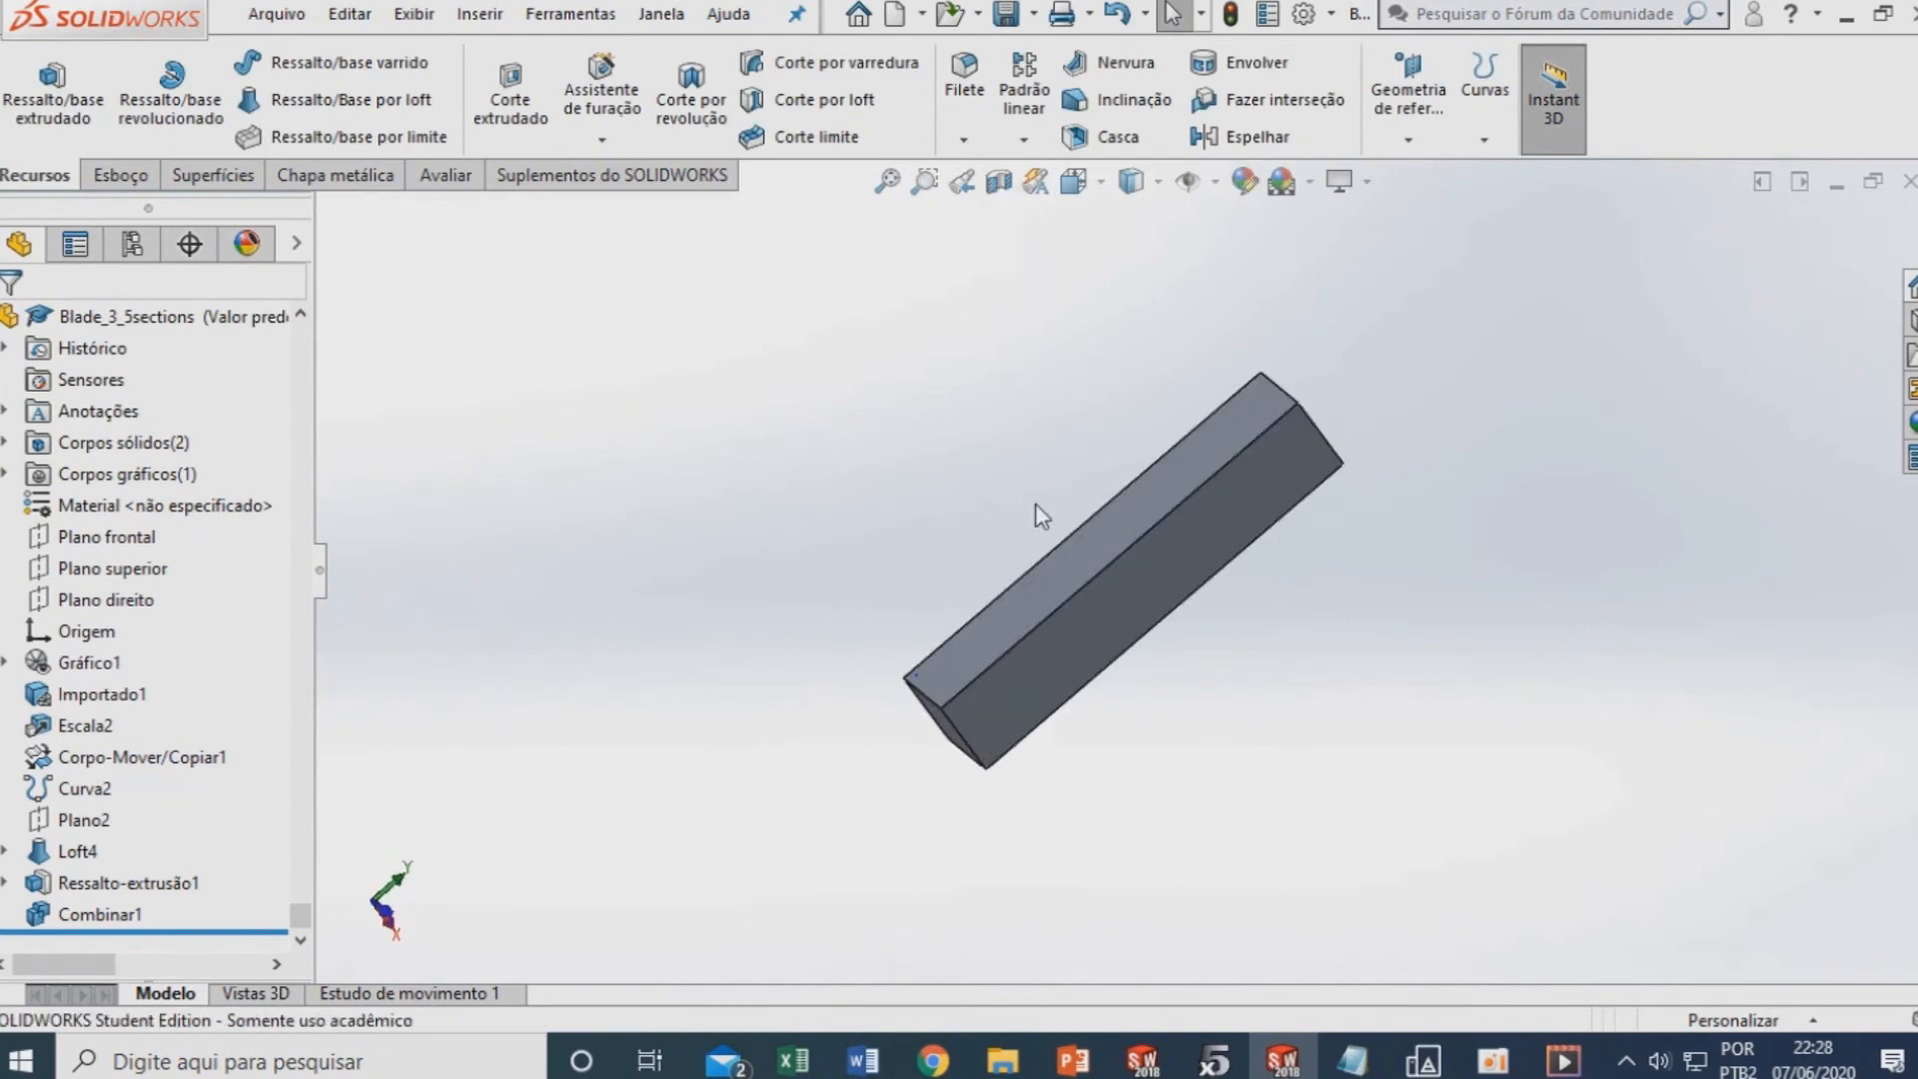
Apply a section view on the top plane, offset partway along the block to cut across the blade cavity
left_click(998, 183)
left_click(1137, 539)
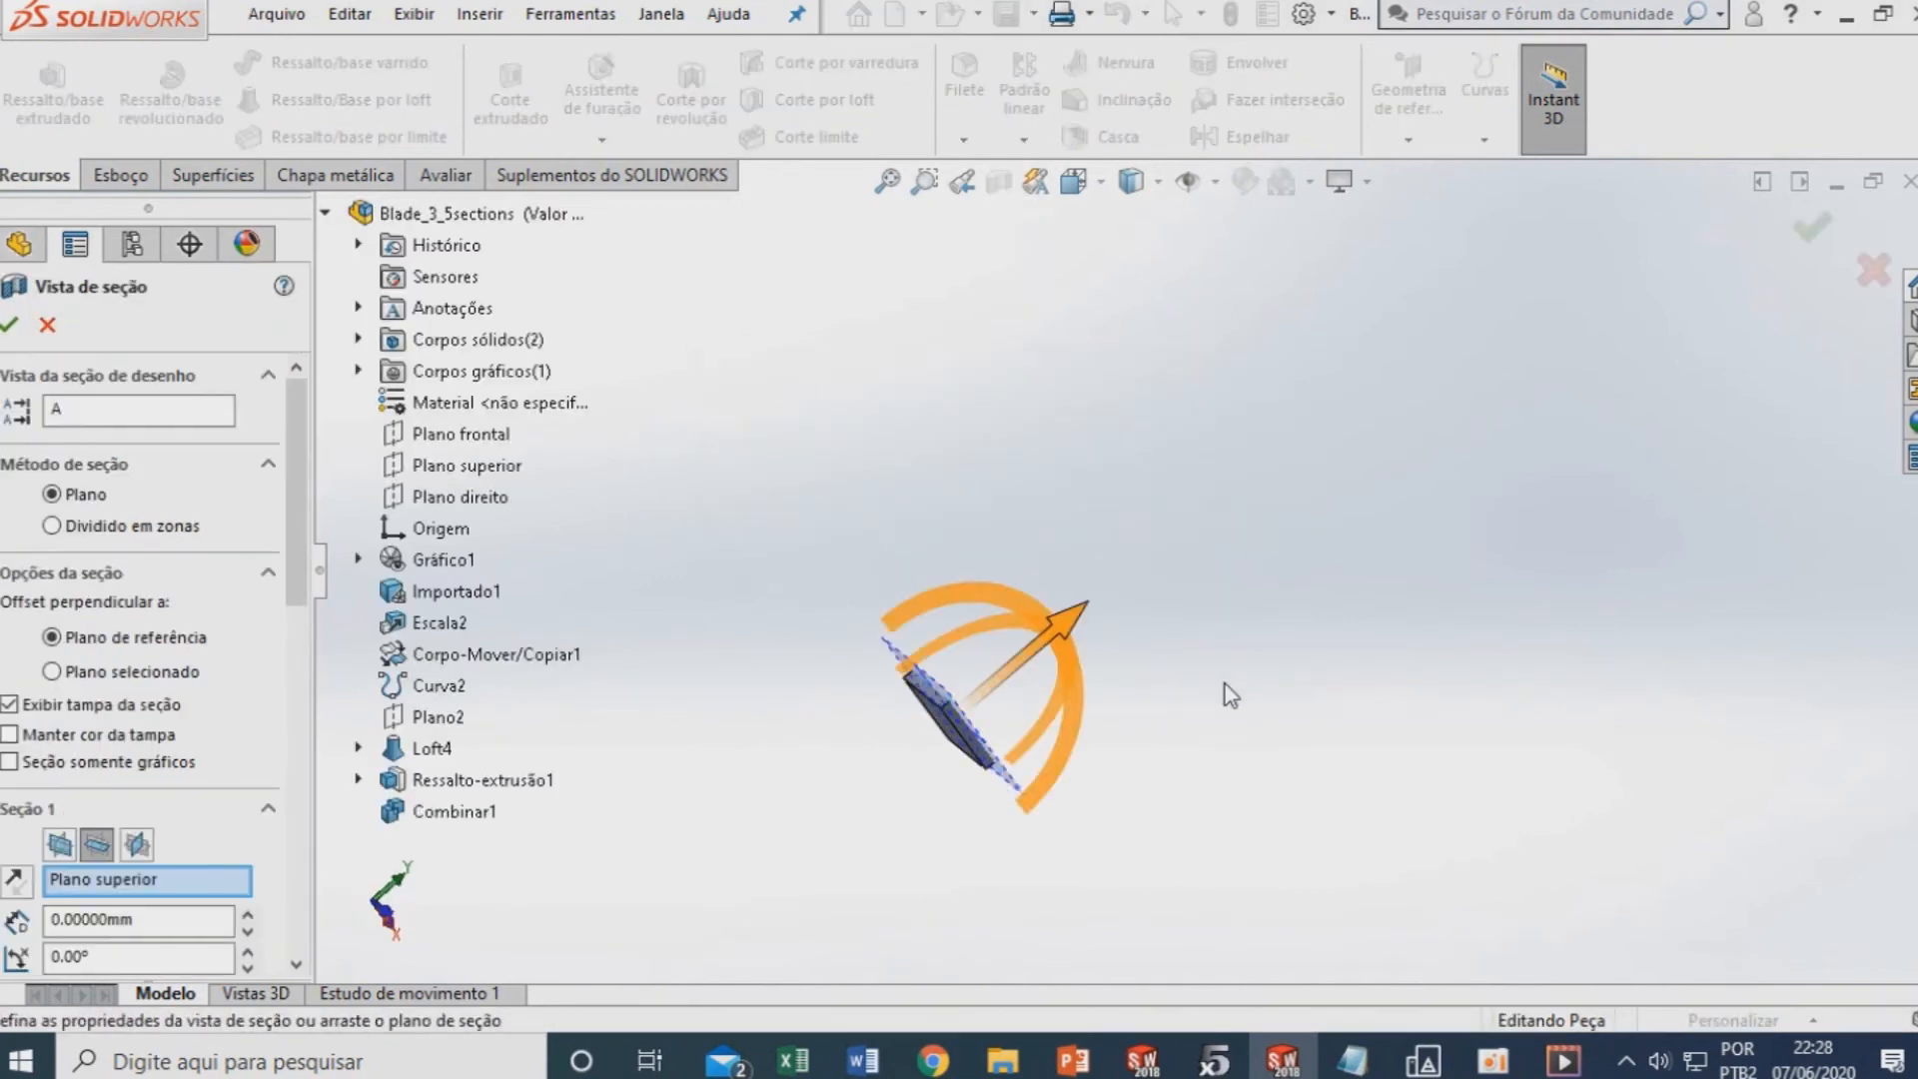
left_click_drag(1063, 589, 1107, 584)
middle_click_drag(1118, 699, 1053, 873)
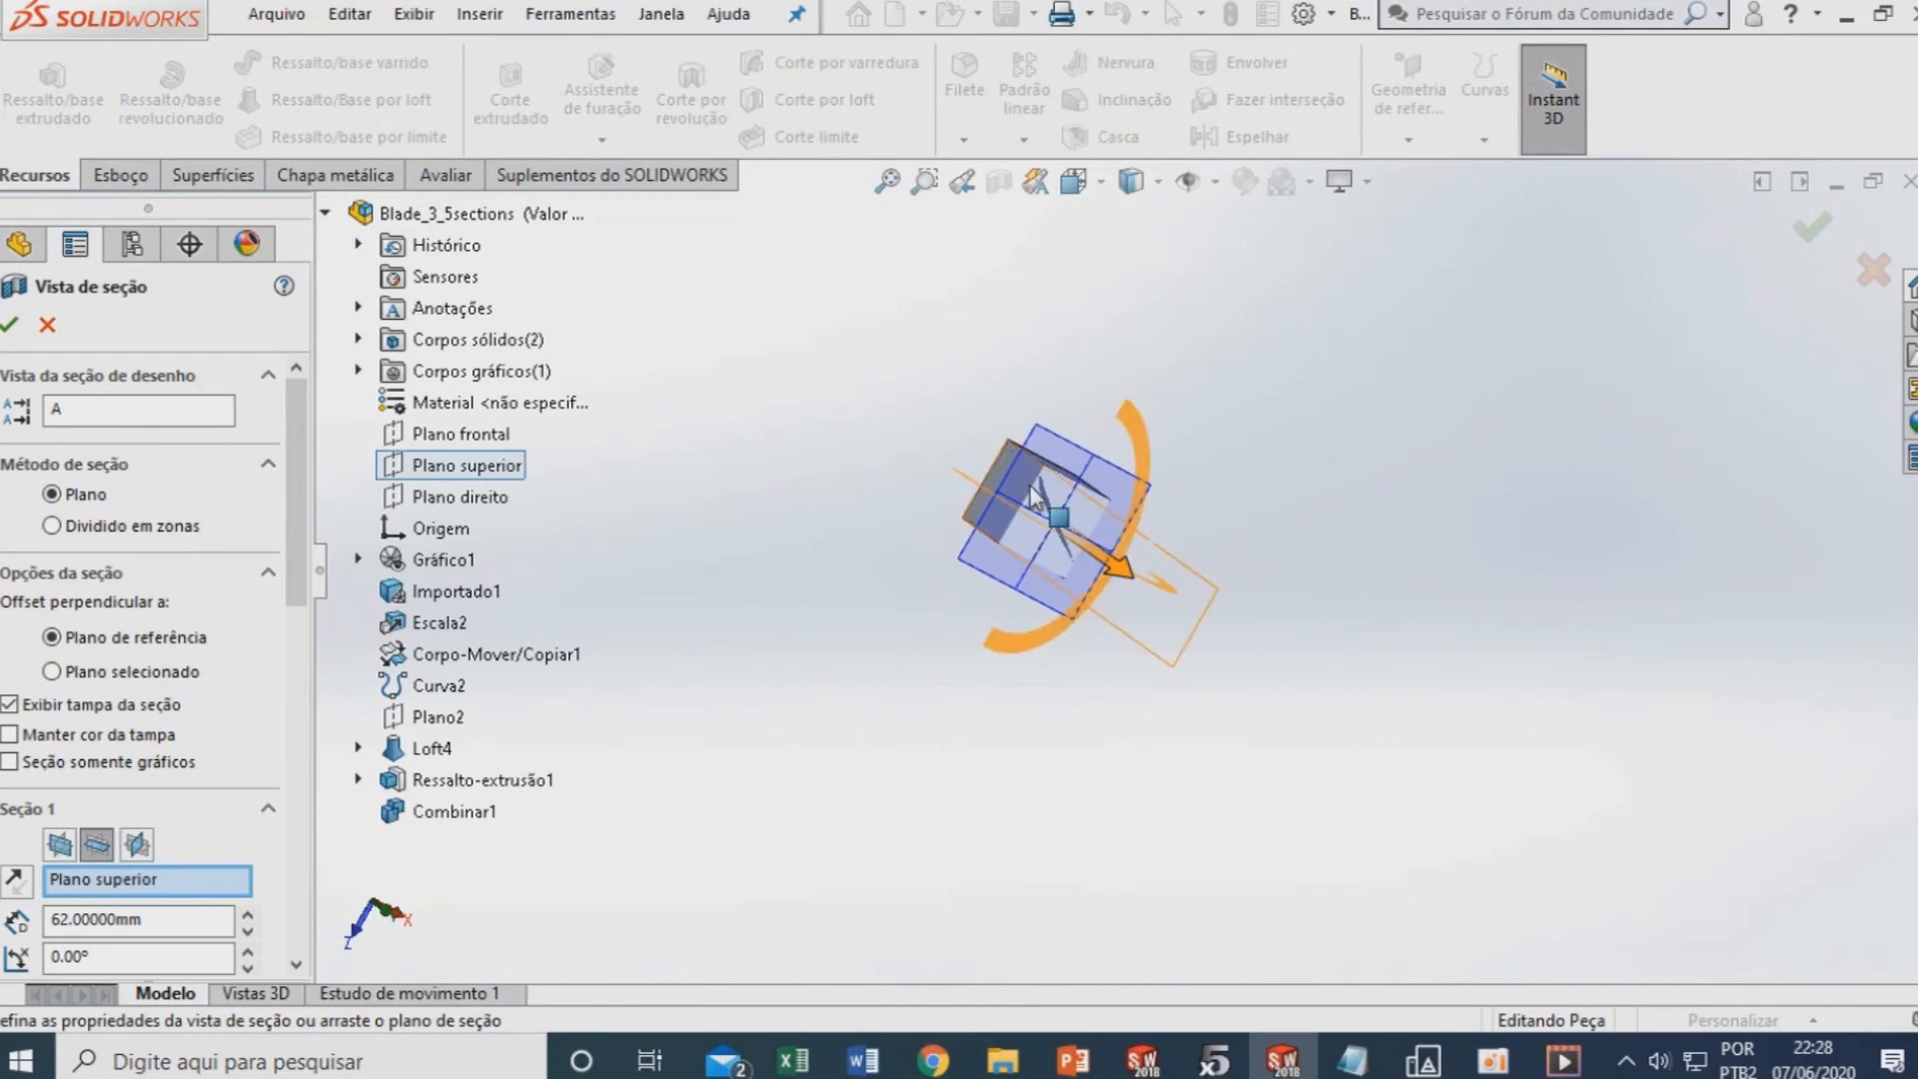
scroll(1059, 532, "down", 6)
middle_click_drag(1586, 675, 1588, 606)
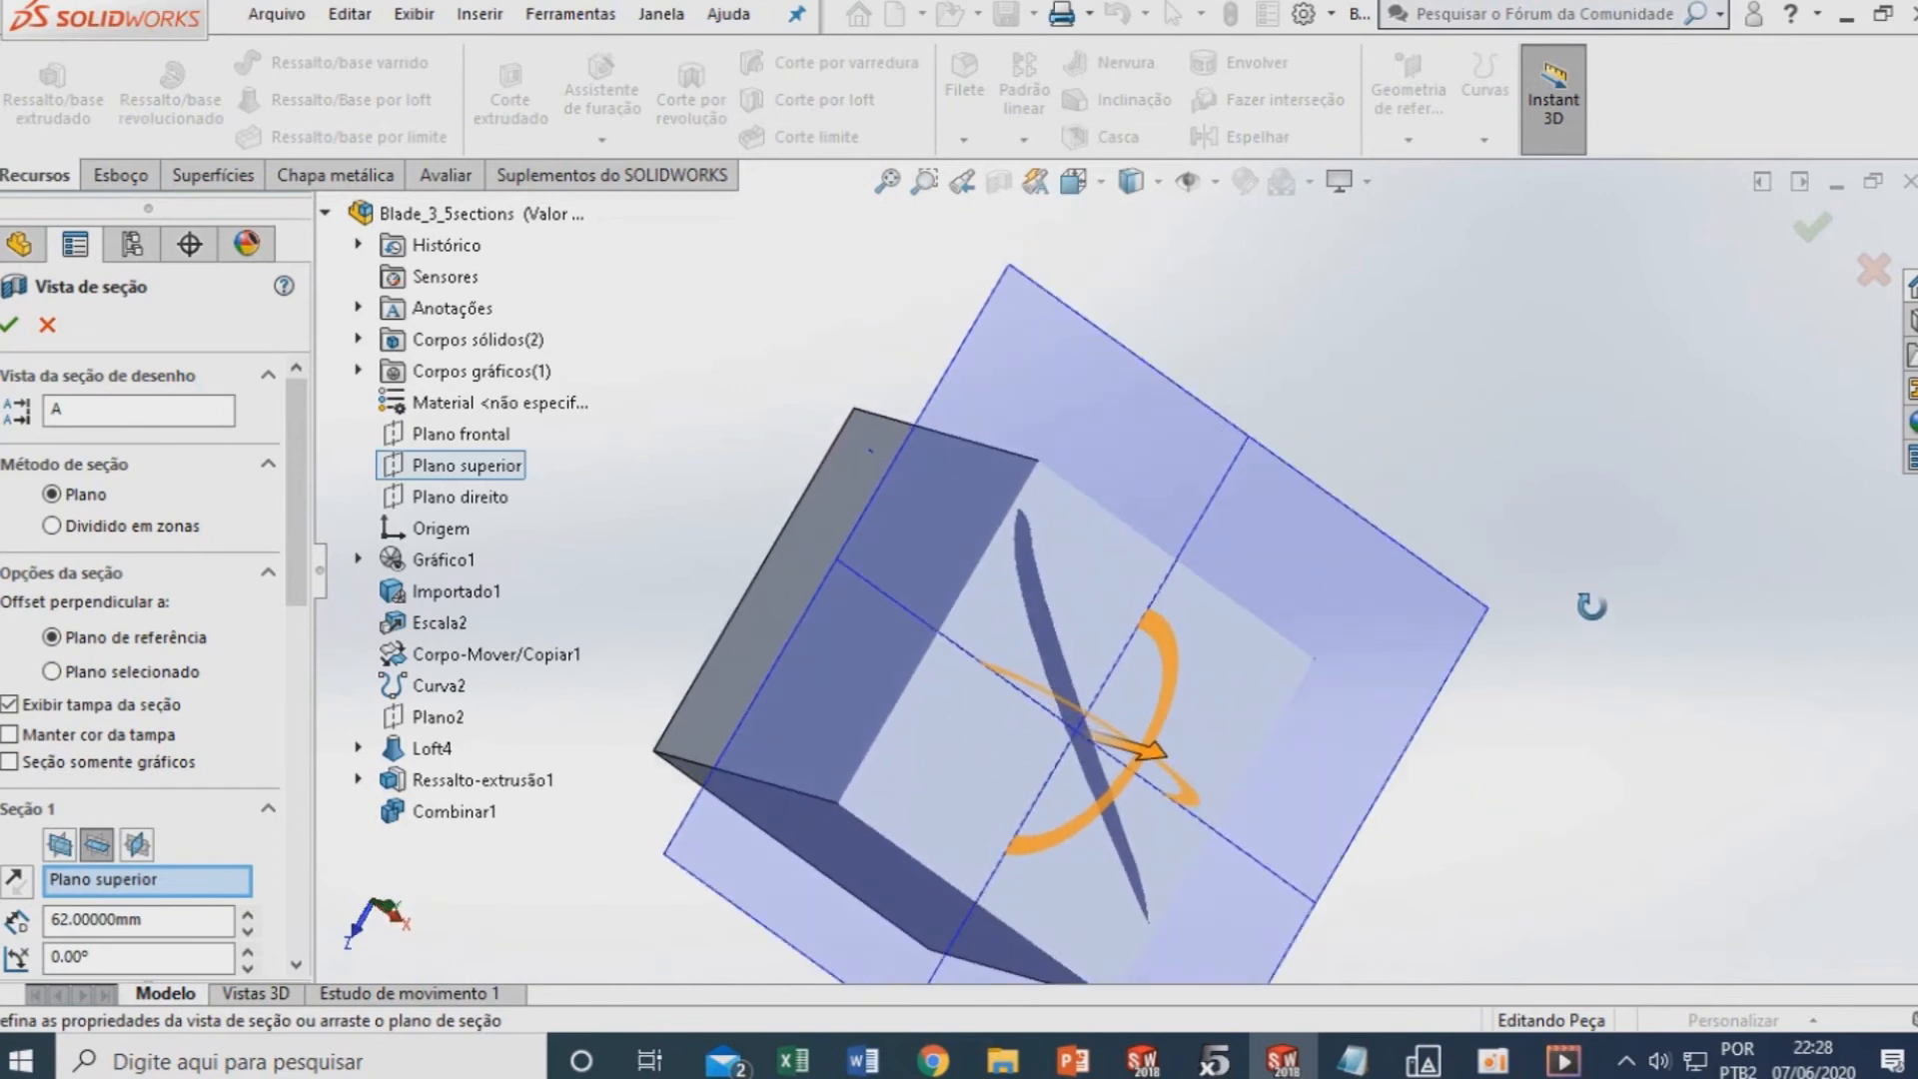
left_click_drag(1143, 755, 1243, 744)
left_click(8, 325)
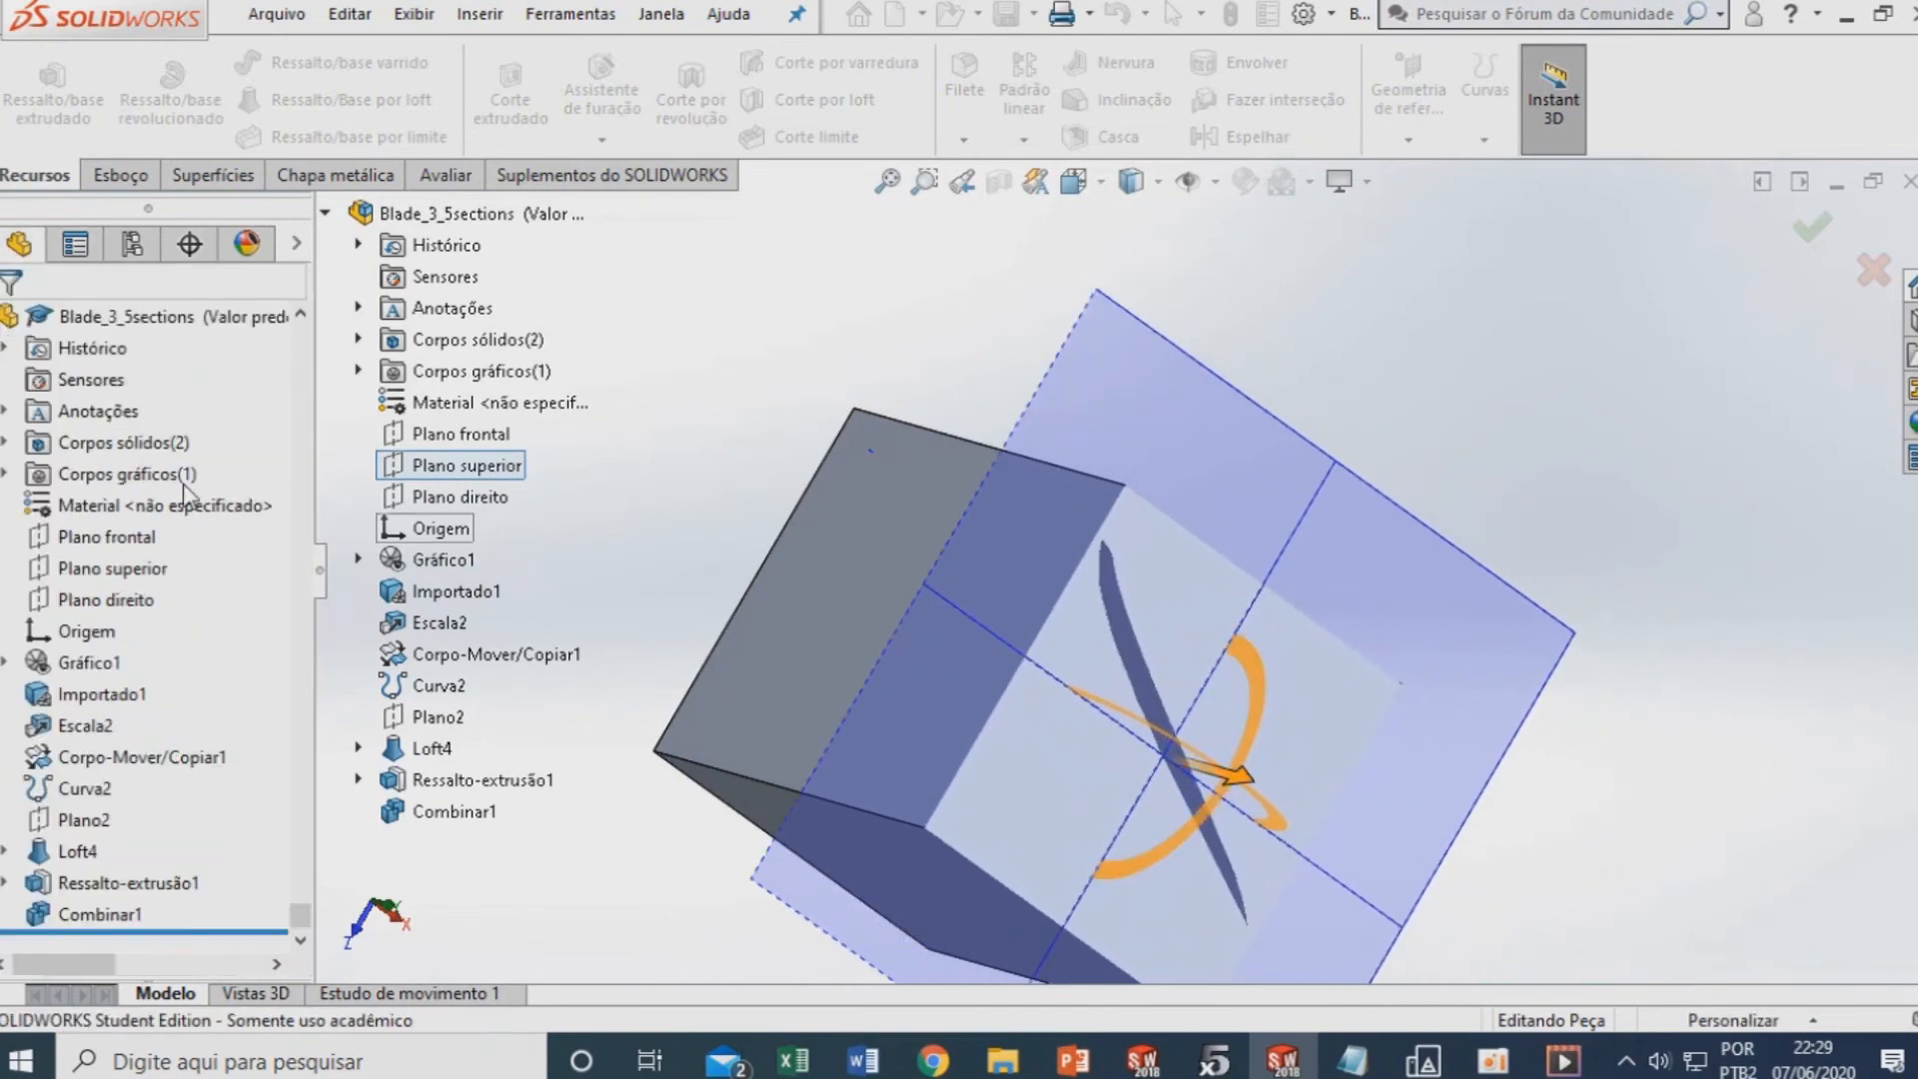
Examine the cavity's cross-section from several angles, turn the section view off and return to the isometric view
middle_click_drag(1172, 752, 1143, 685)
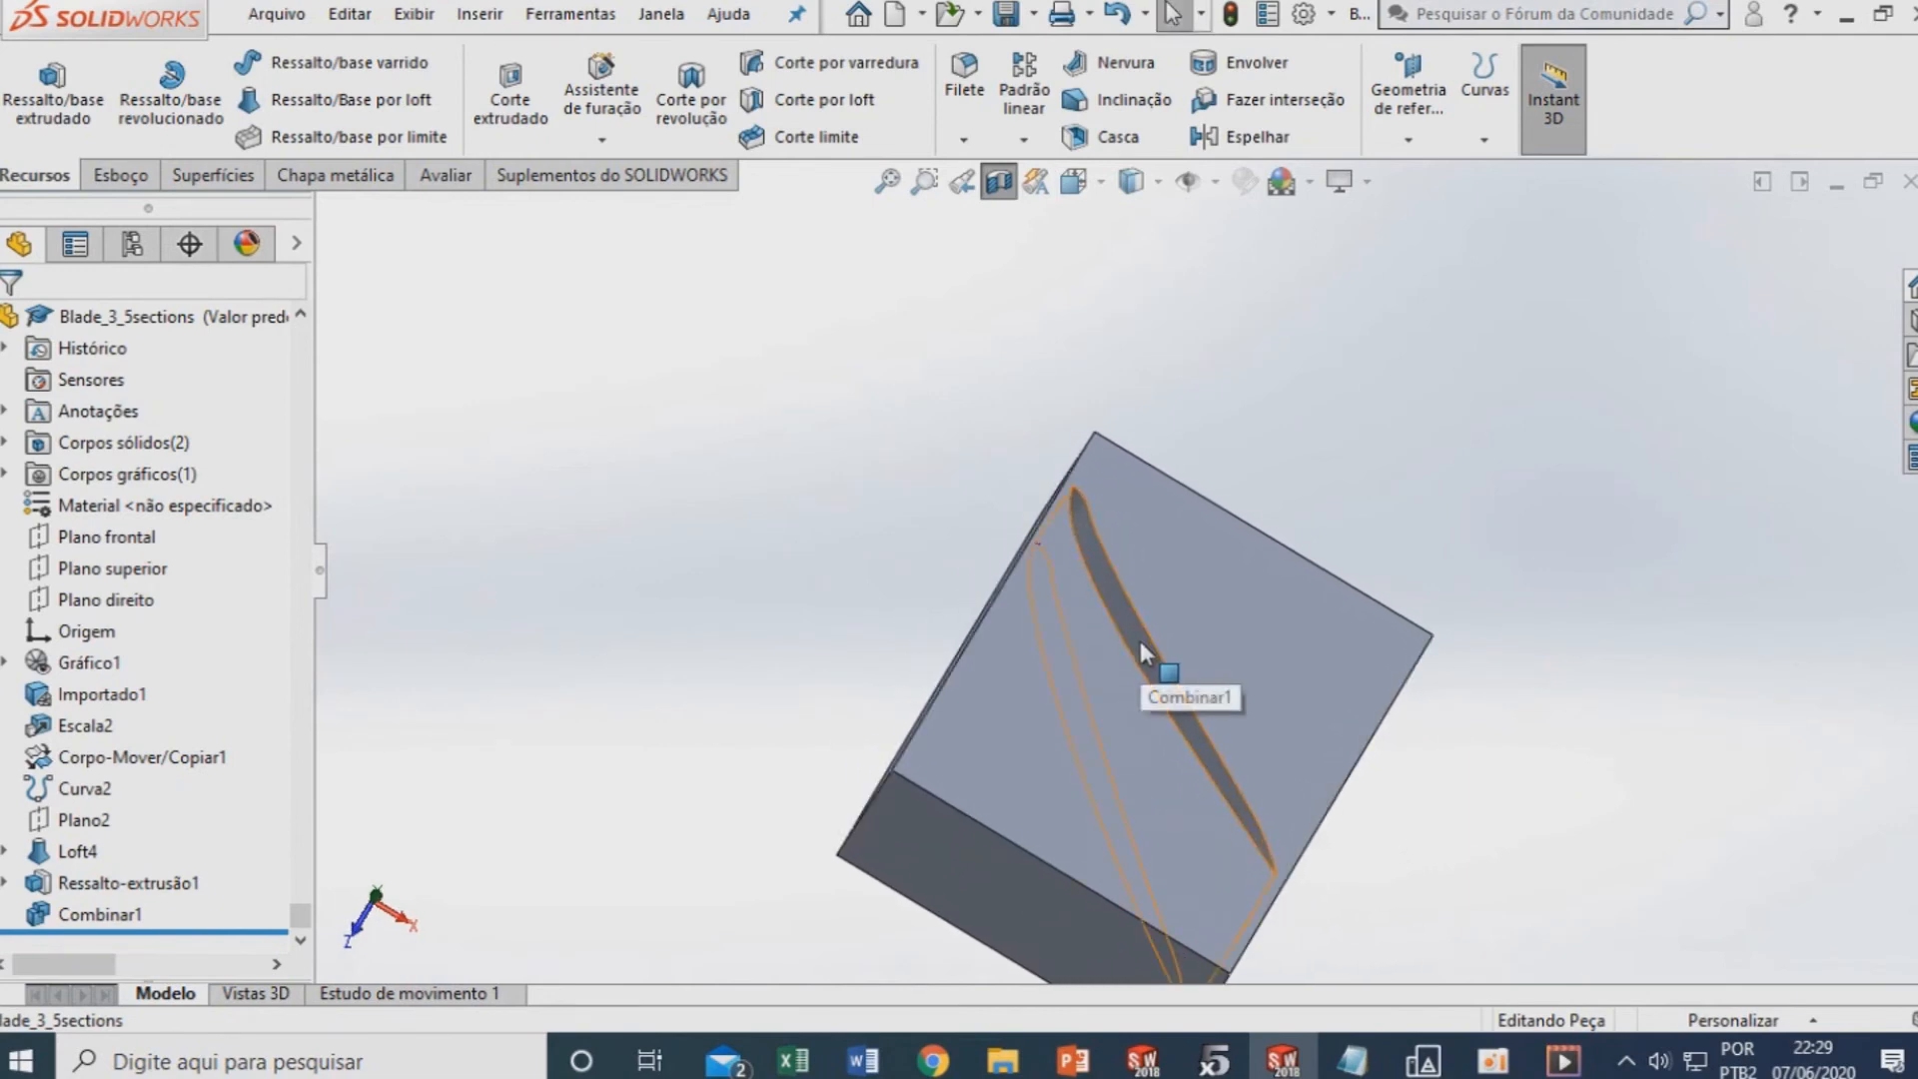
middle_click_drag(1141, 645, 1147, 689)
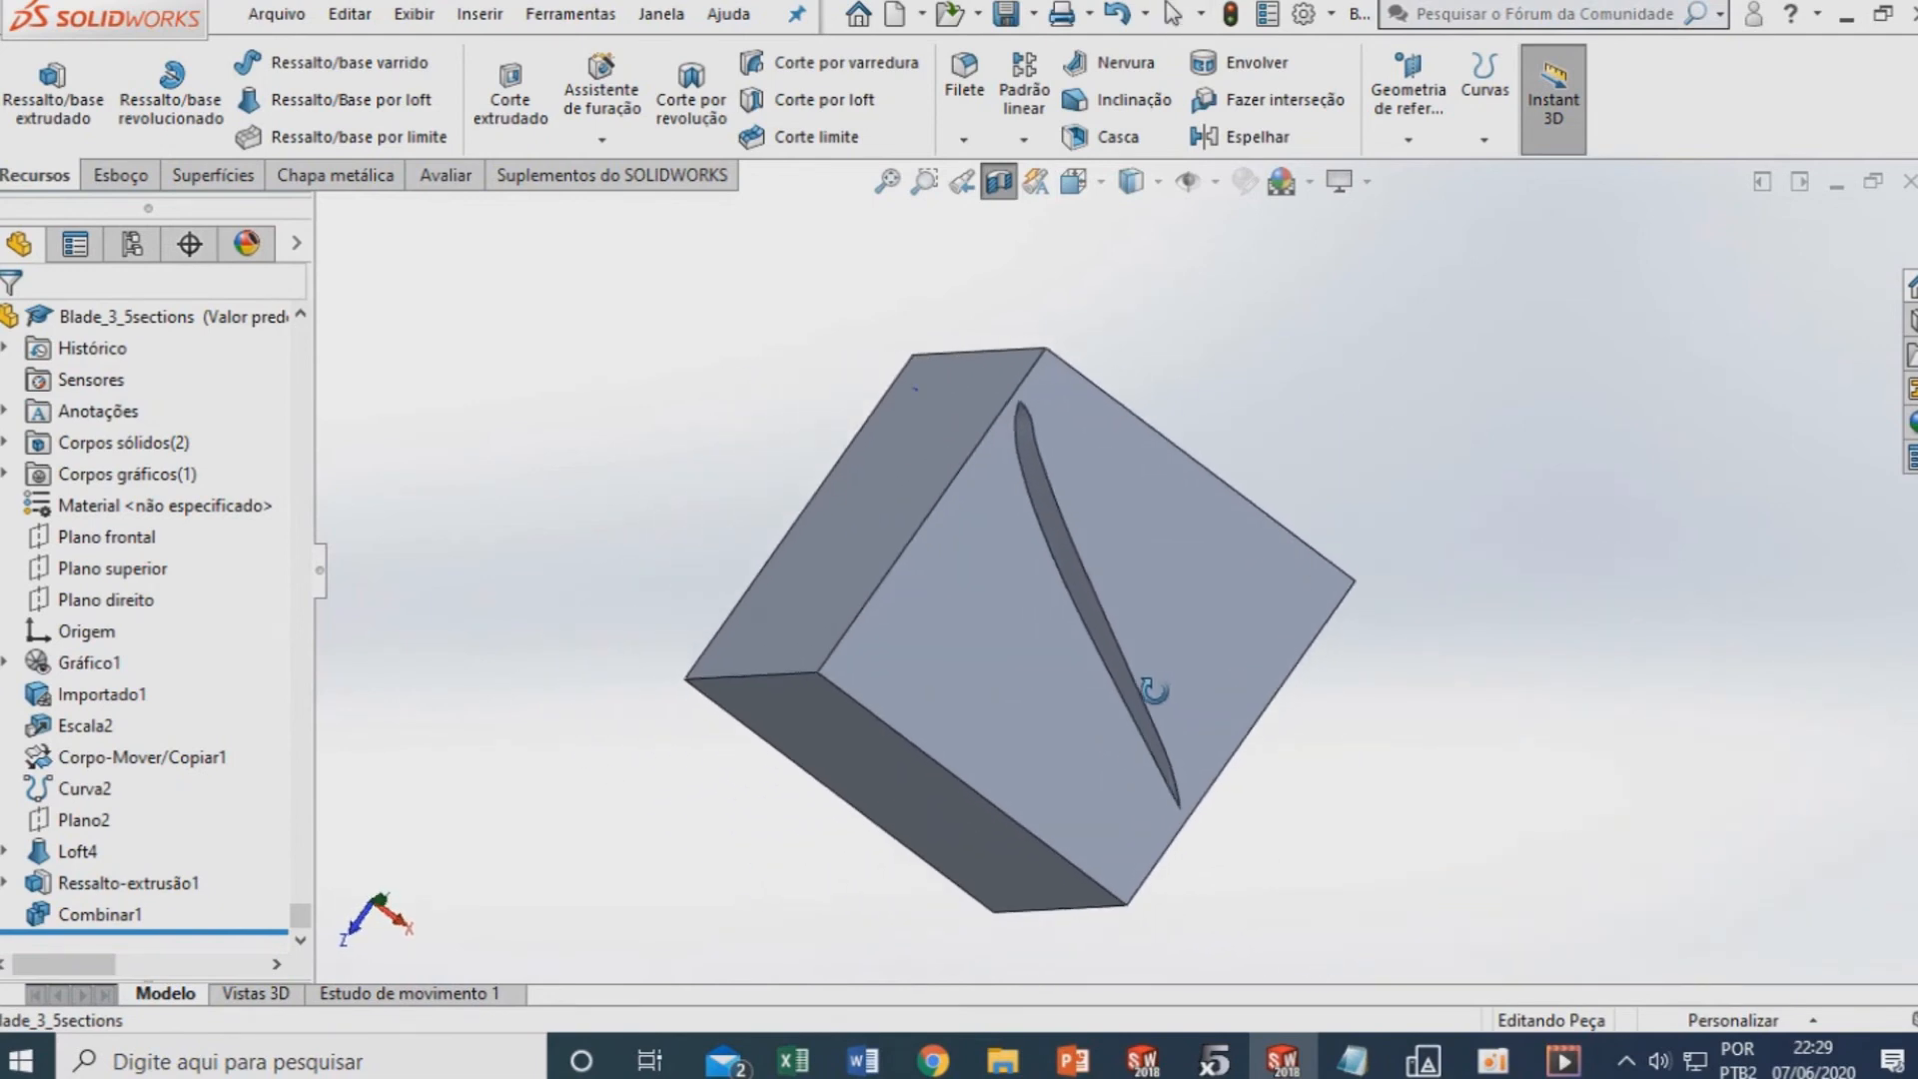
scroll(1071, 640, "up", 2)
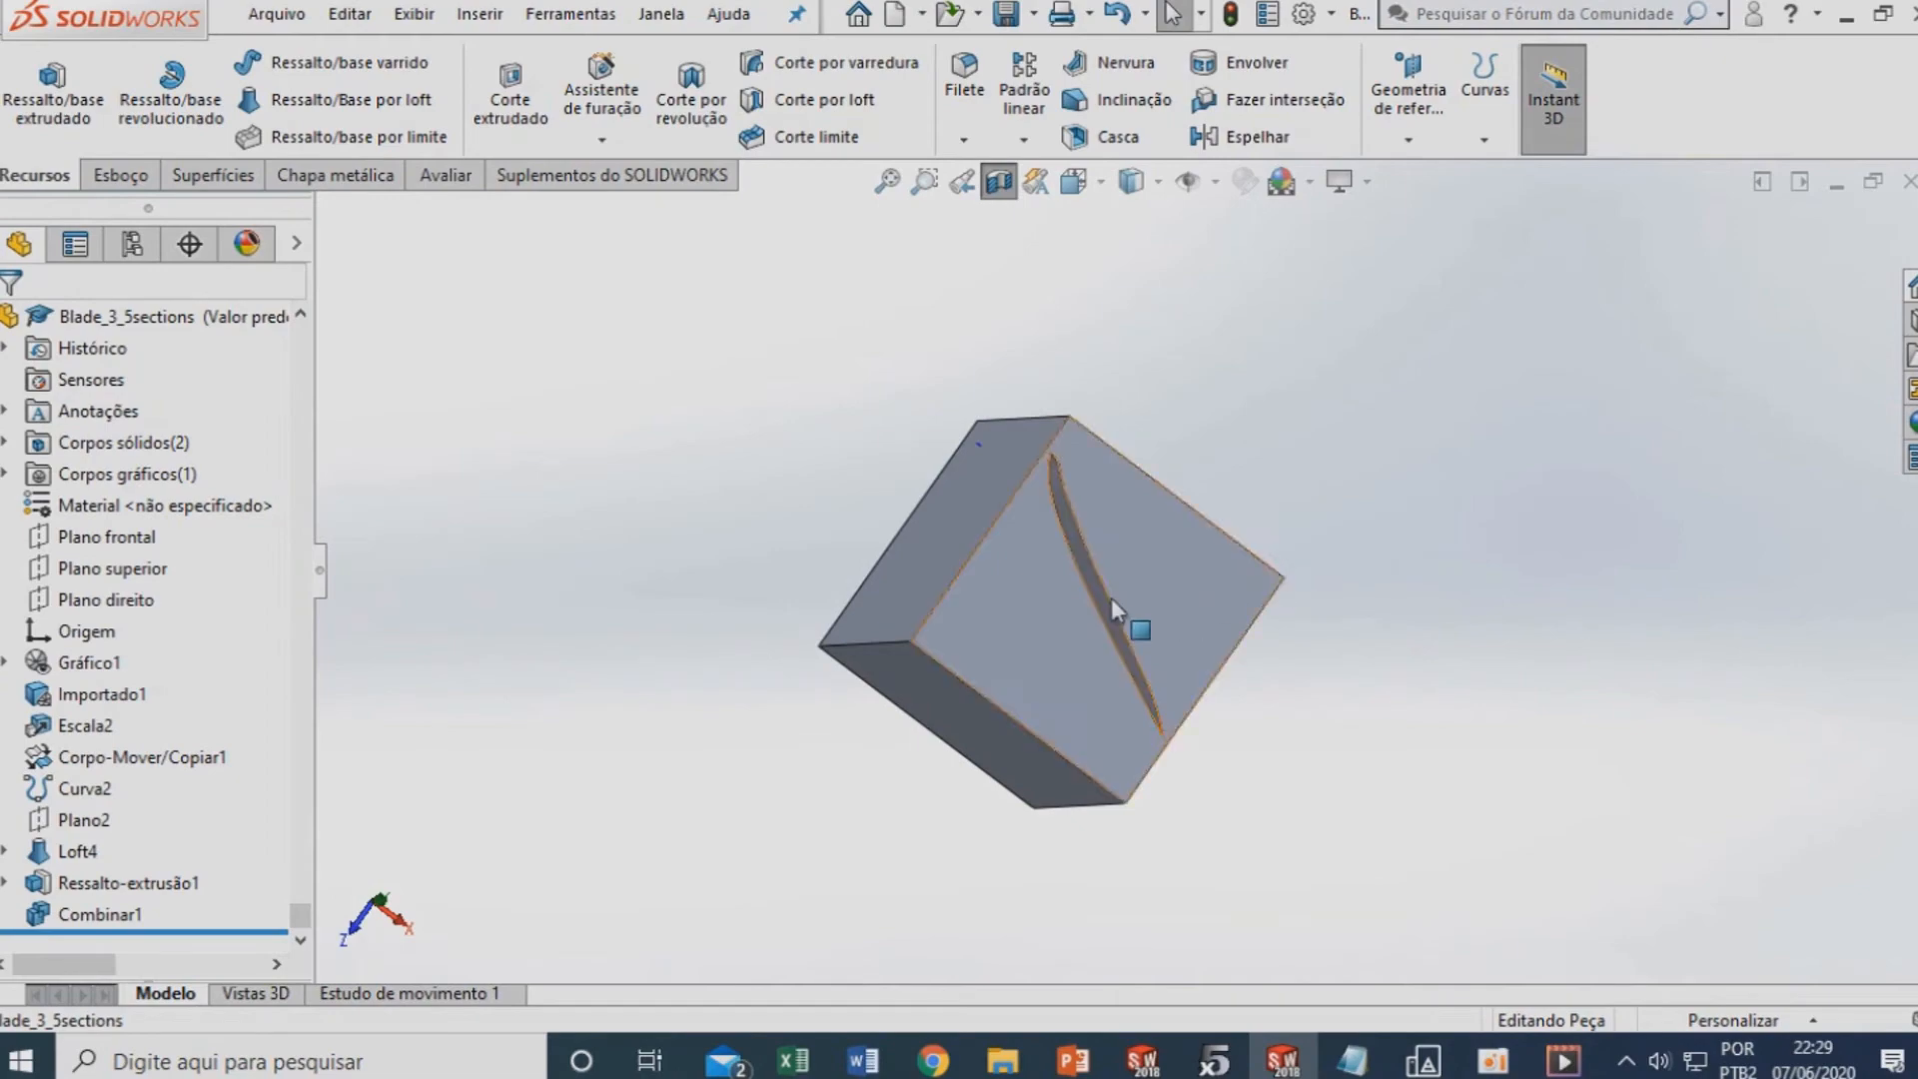
left_click(998, 181)
key("ctrl+7")
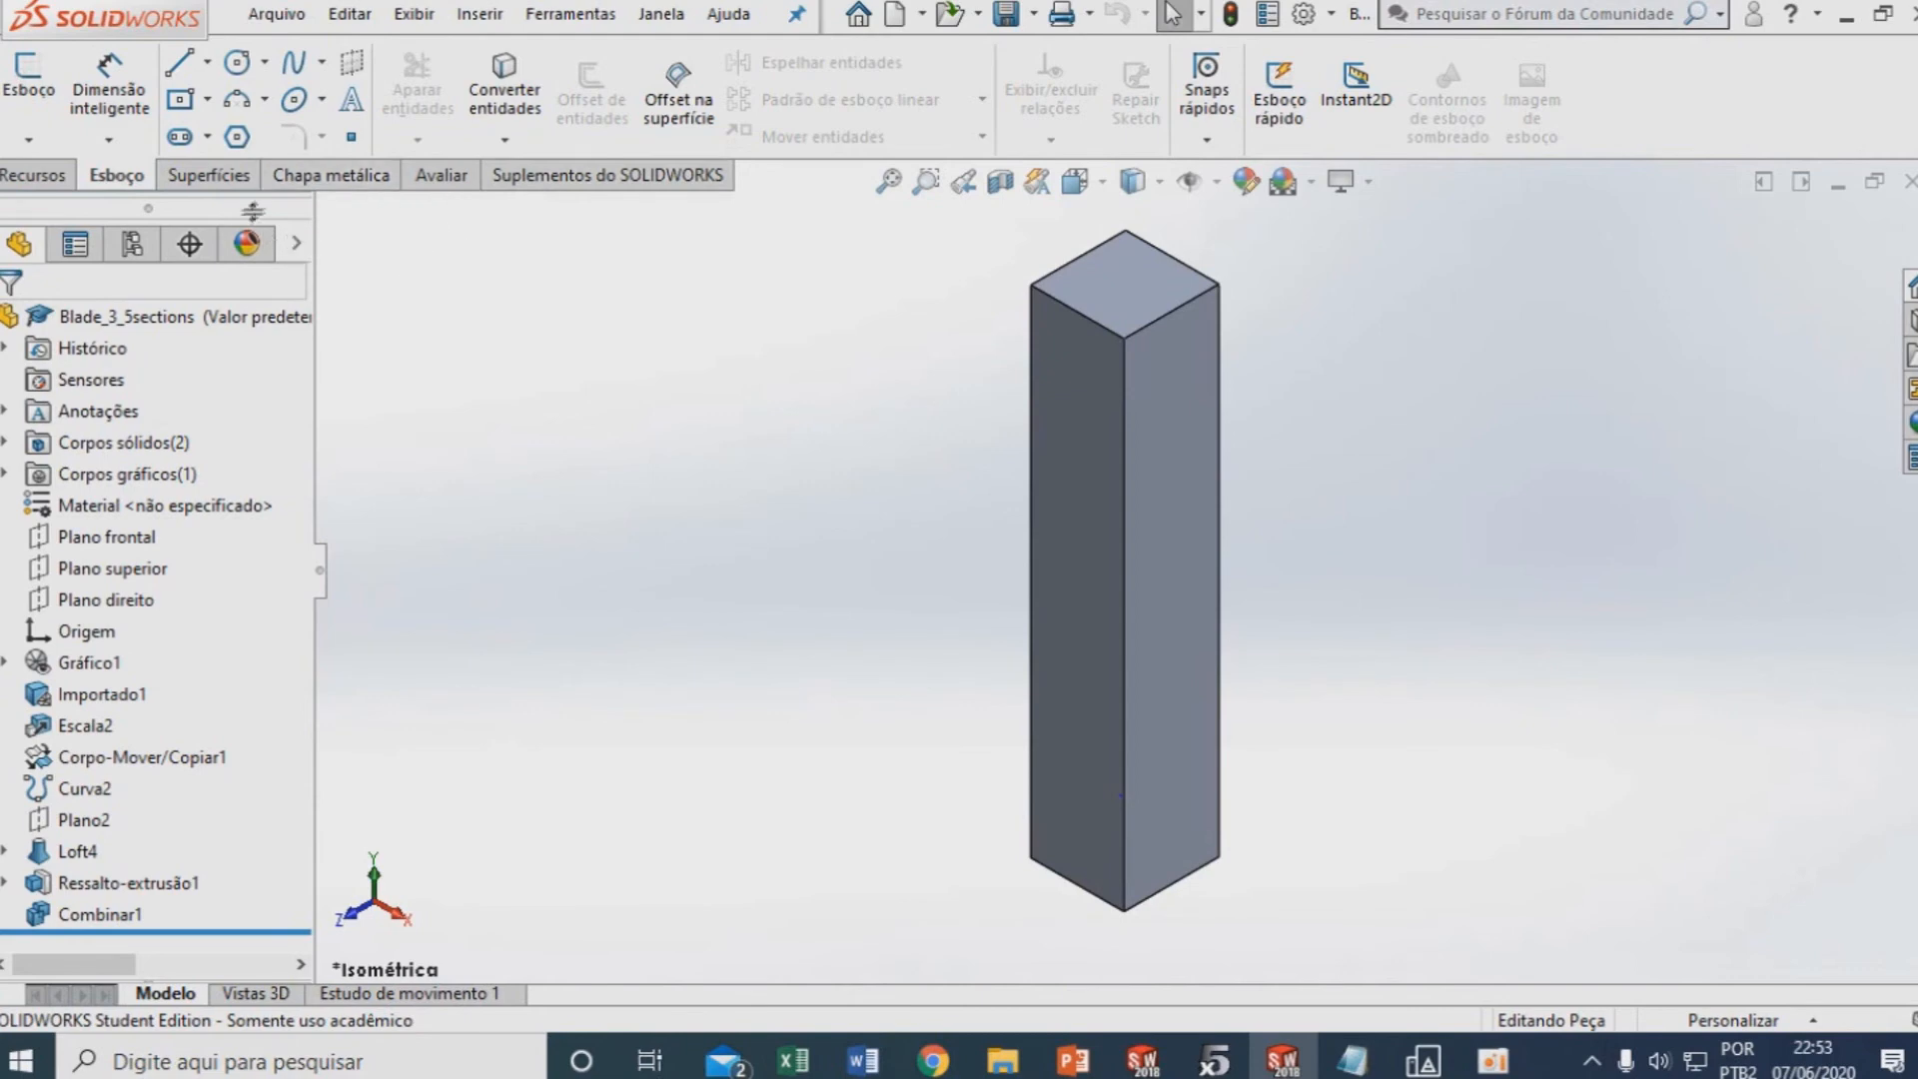
left_click(456, 16)
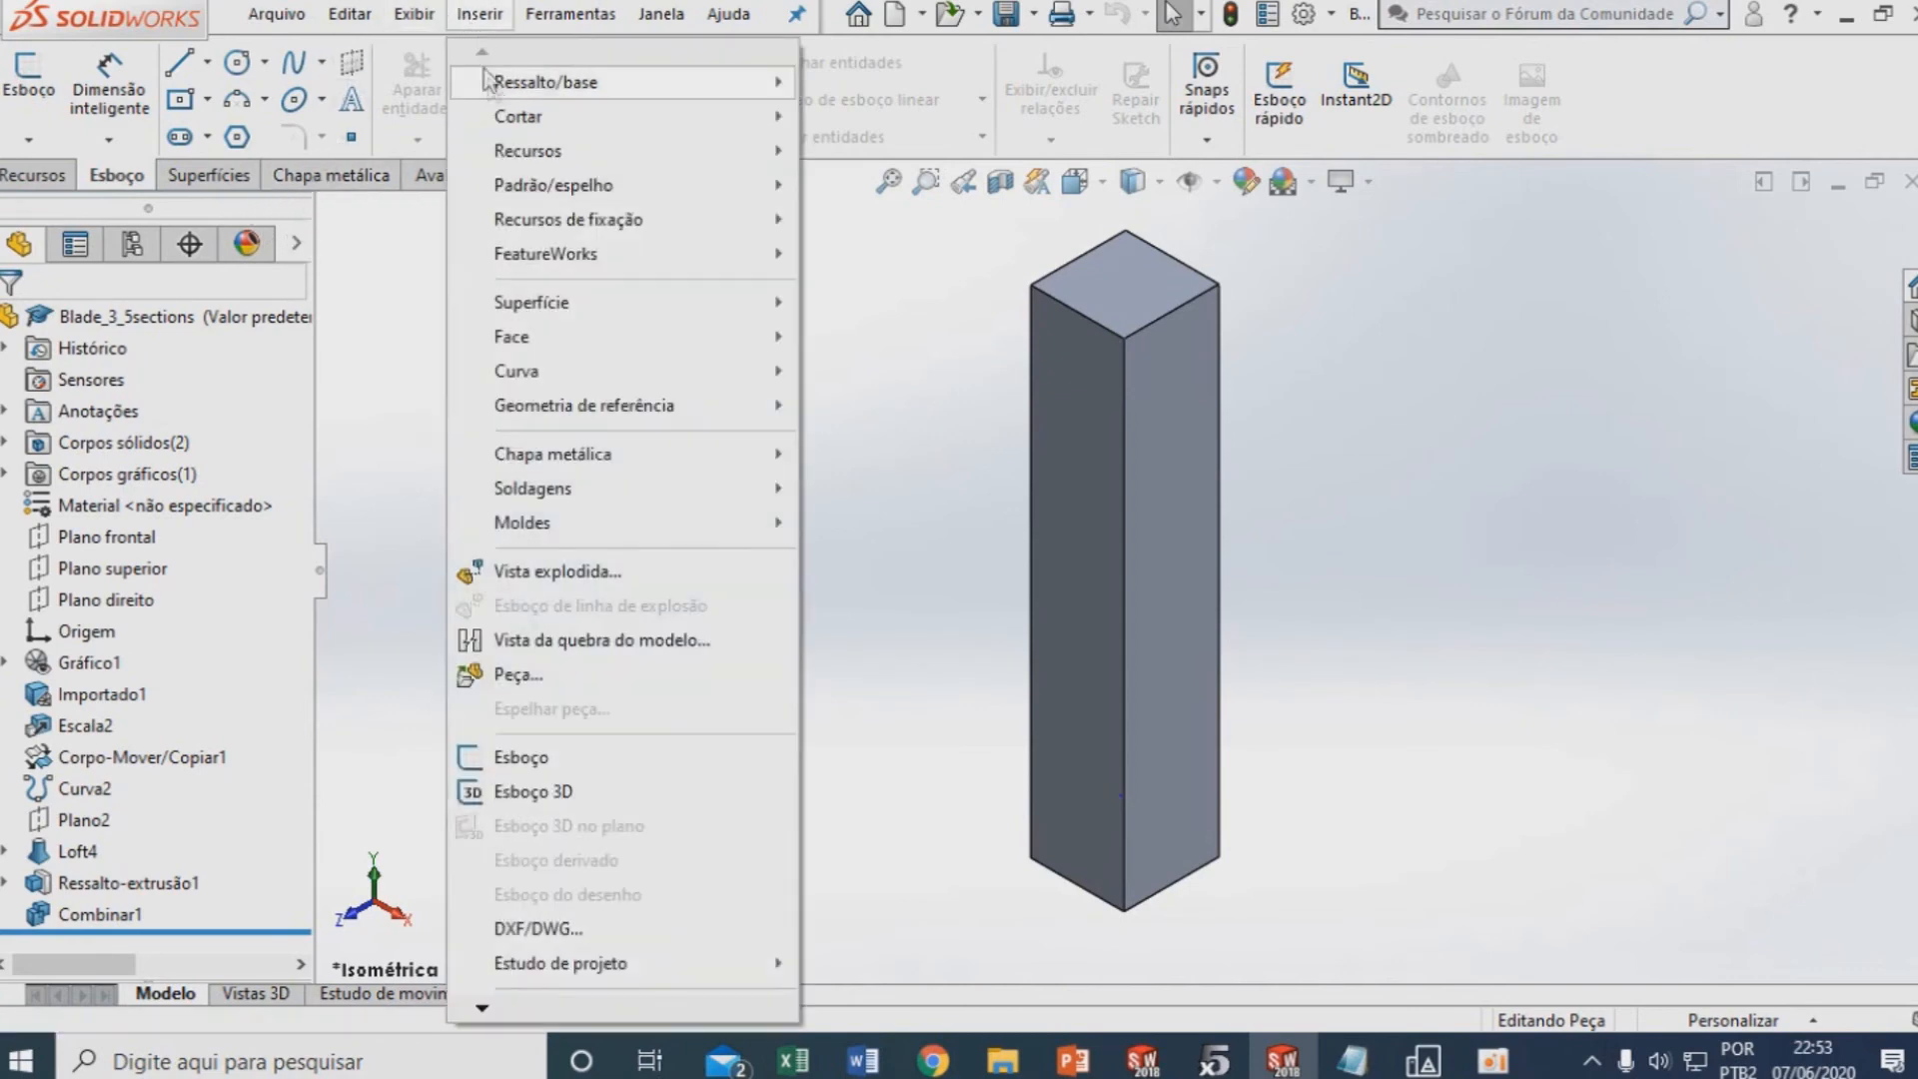
mouse_move(540, 160)
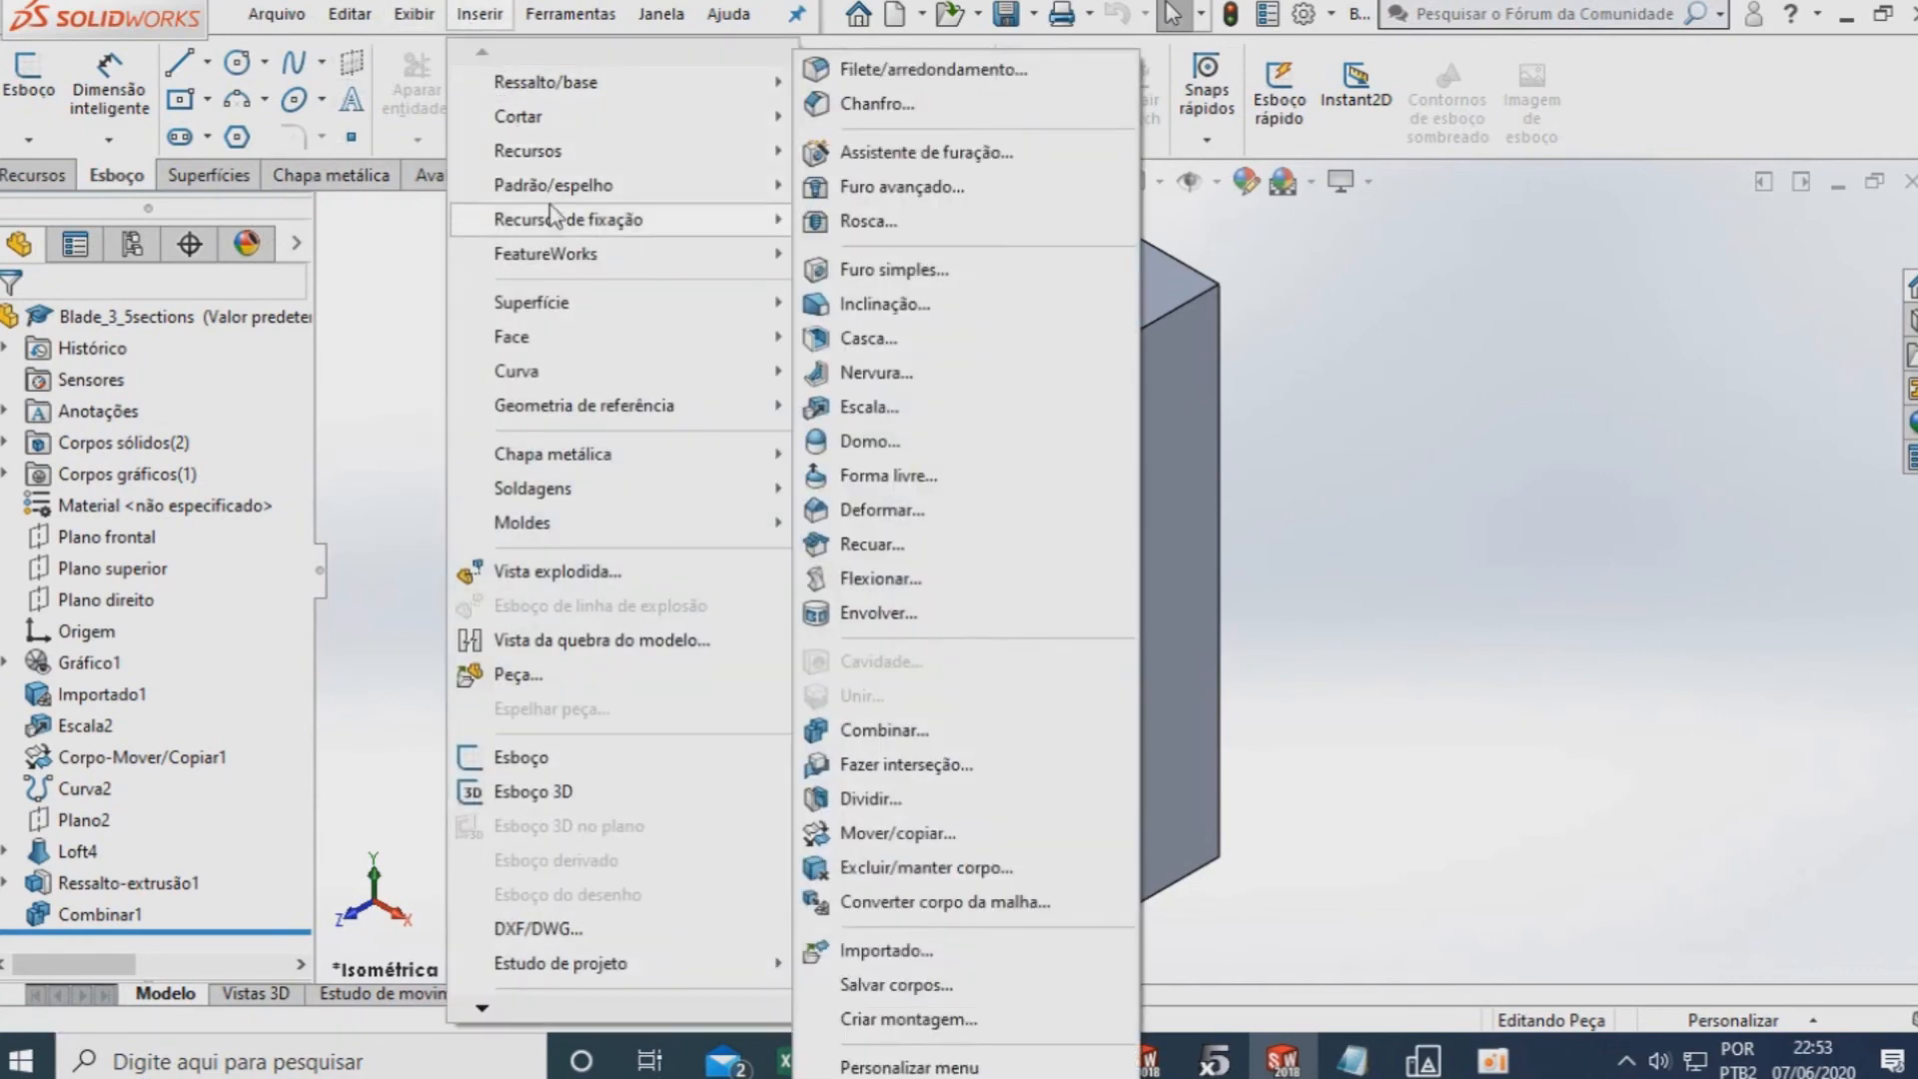
mouse_move(571, 315)
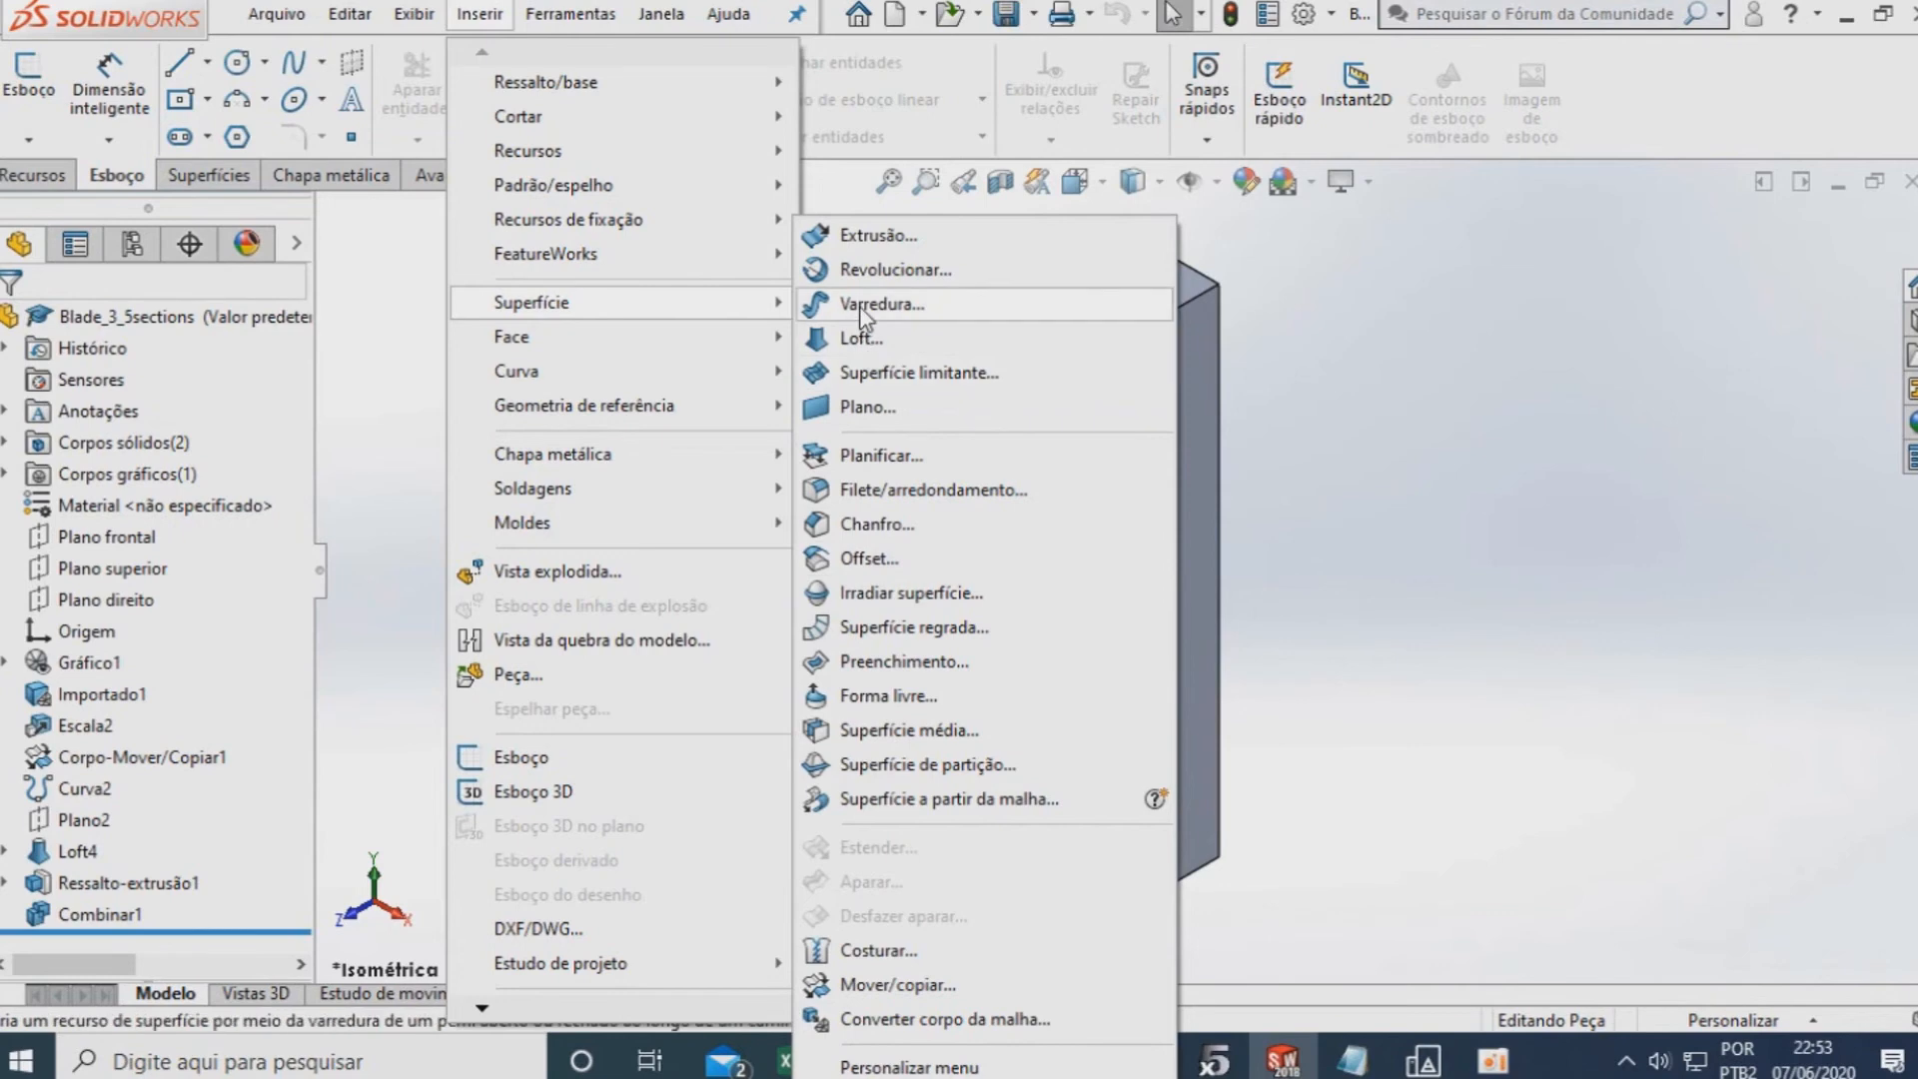
left_click(341, 357)
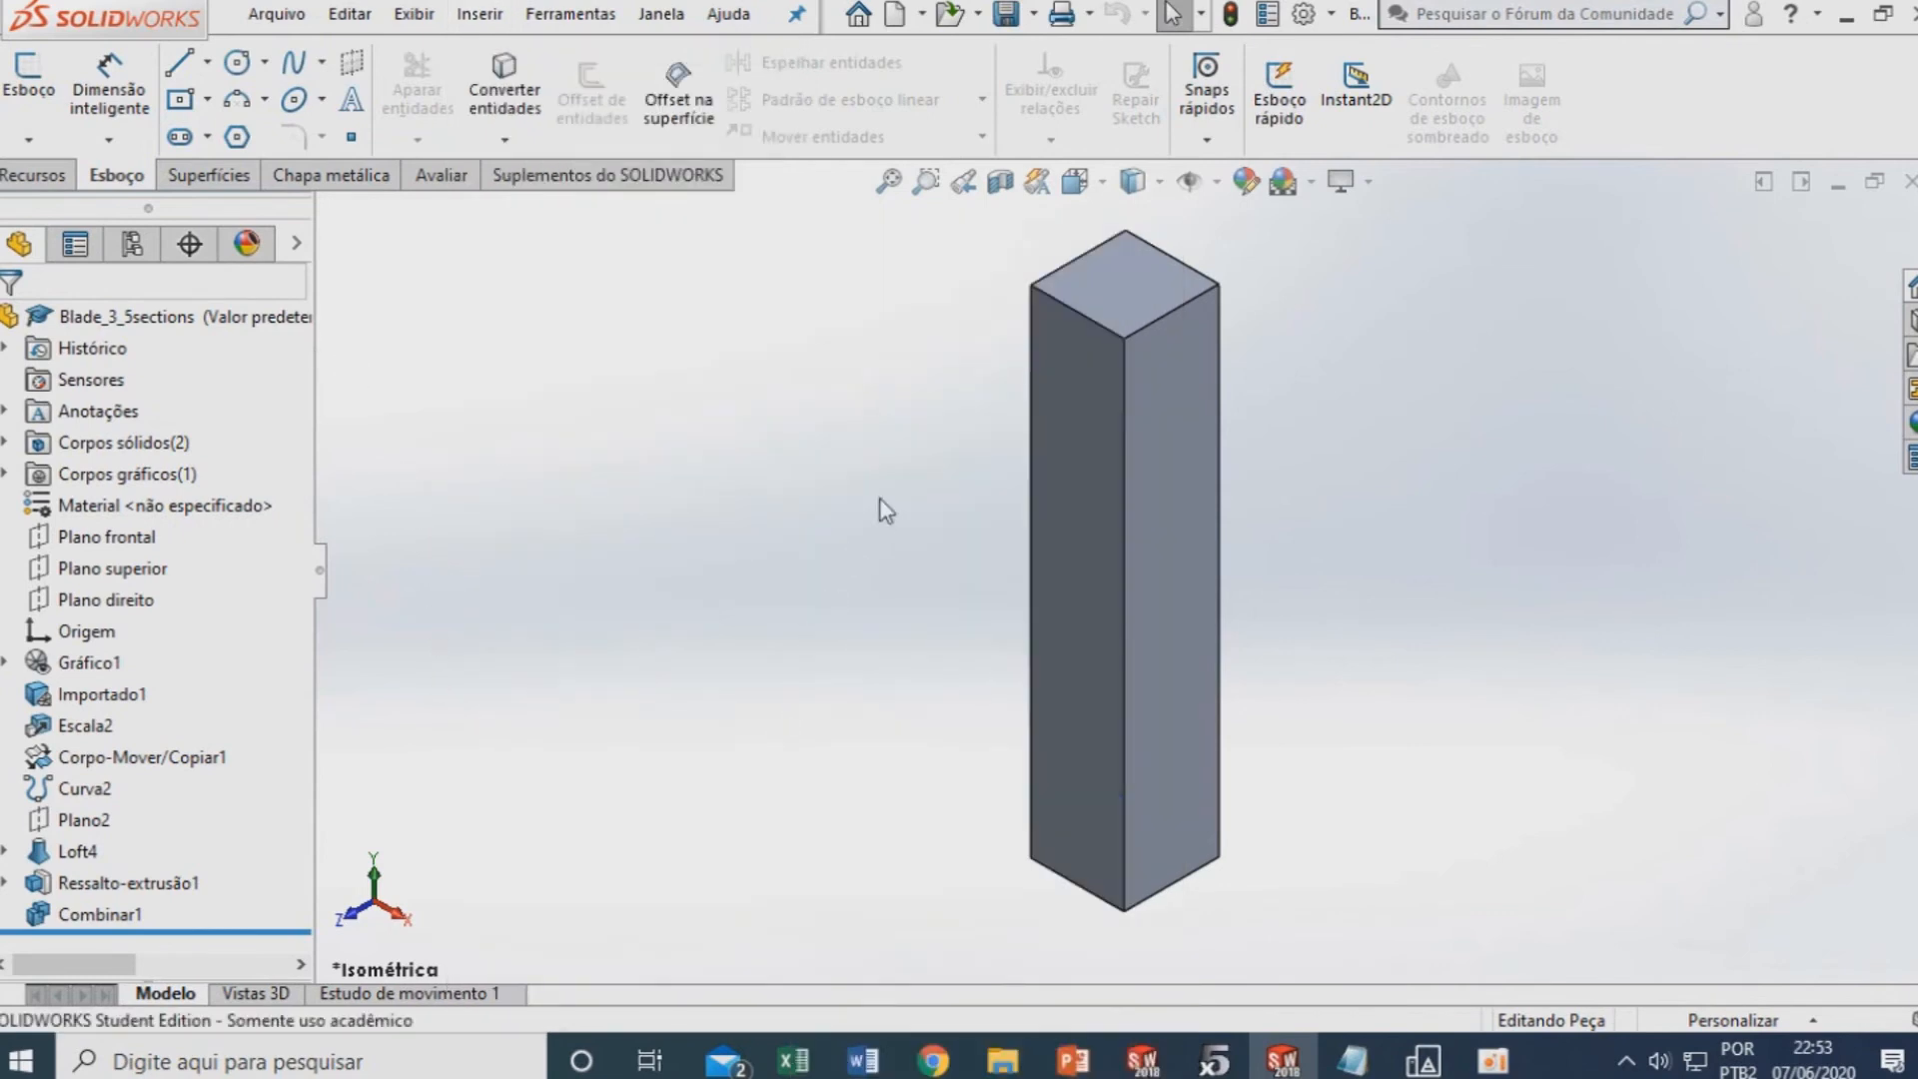
middle_click_drag(895, 531, 931, 414)
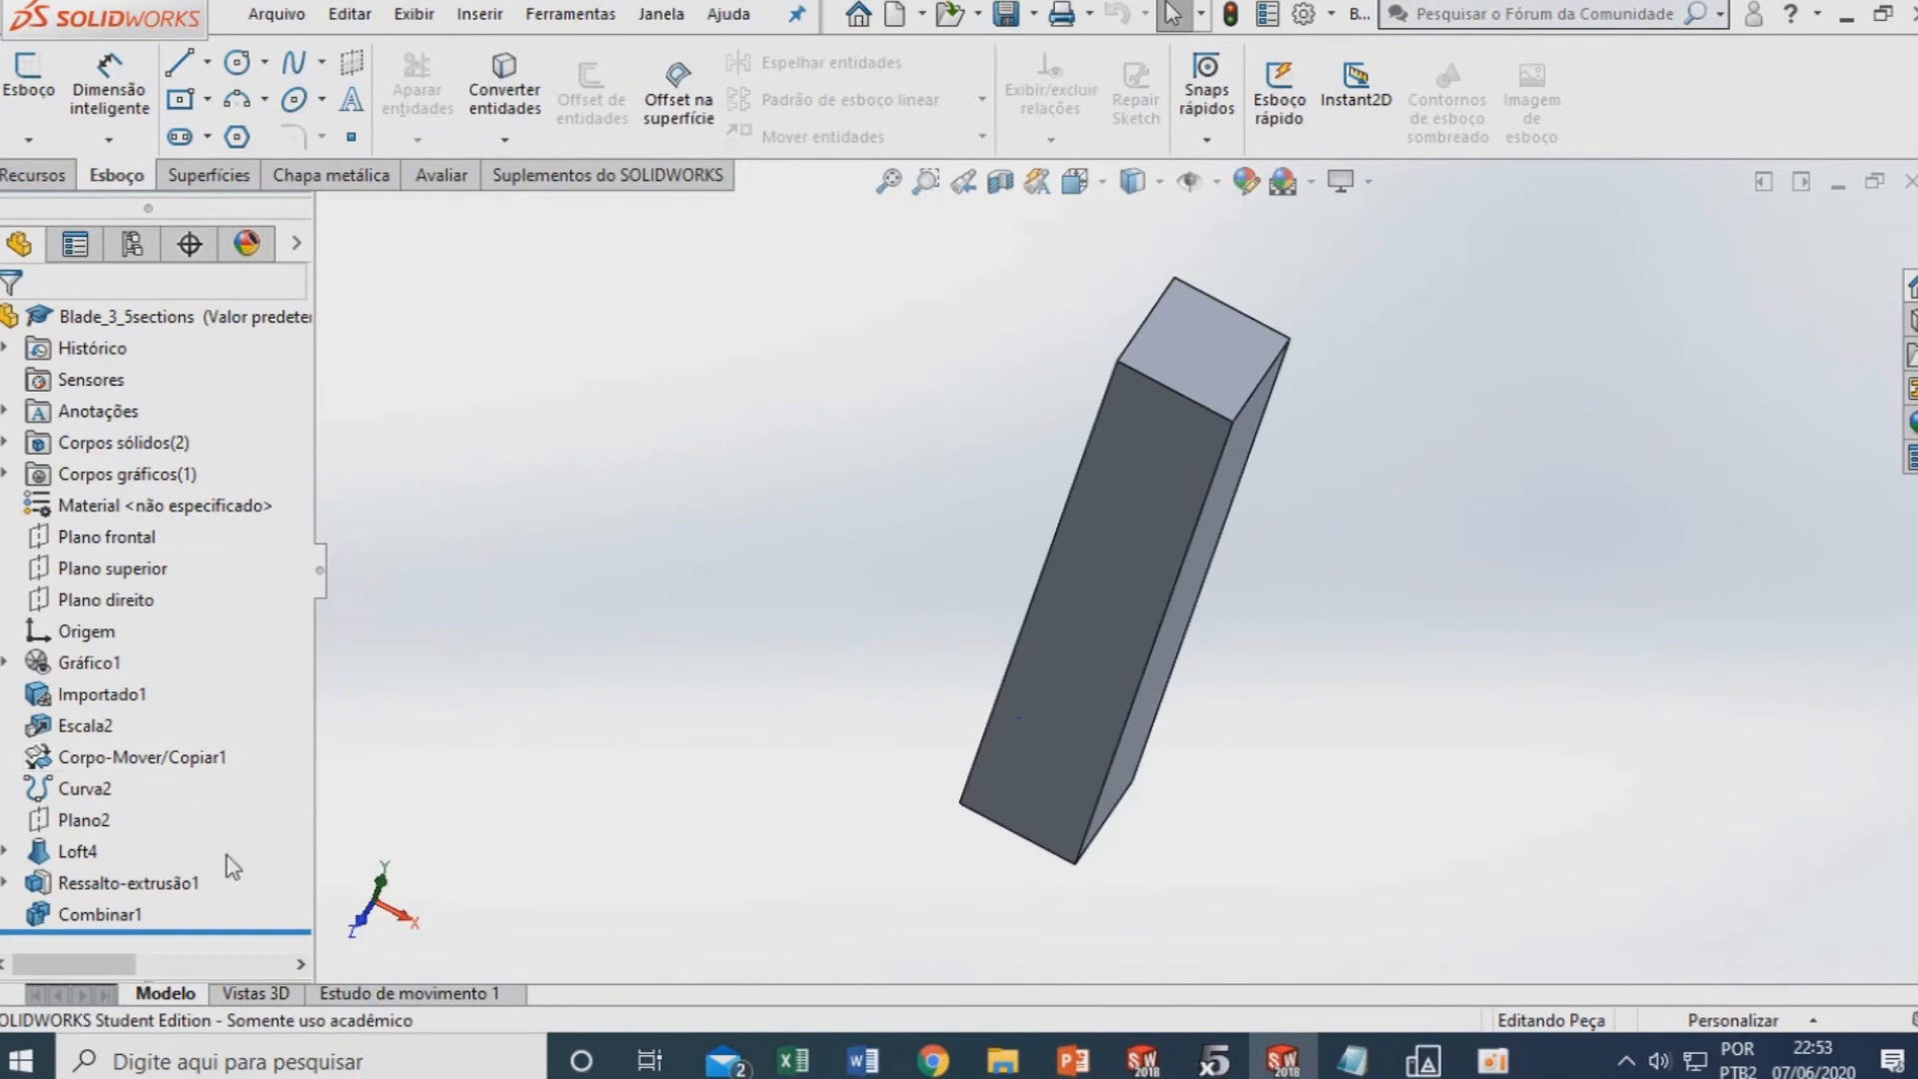
Show the loft's 3D guide sketch 3DSketch2 inside the block
left_click(6, 851)
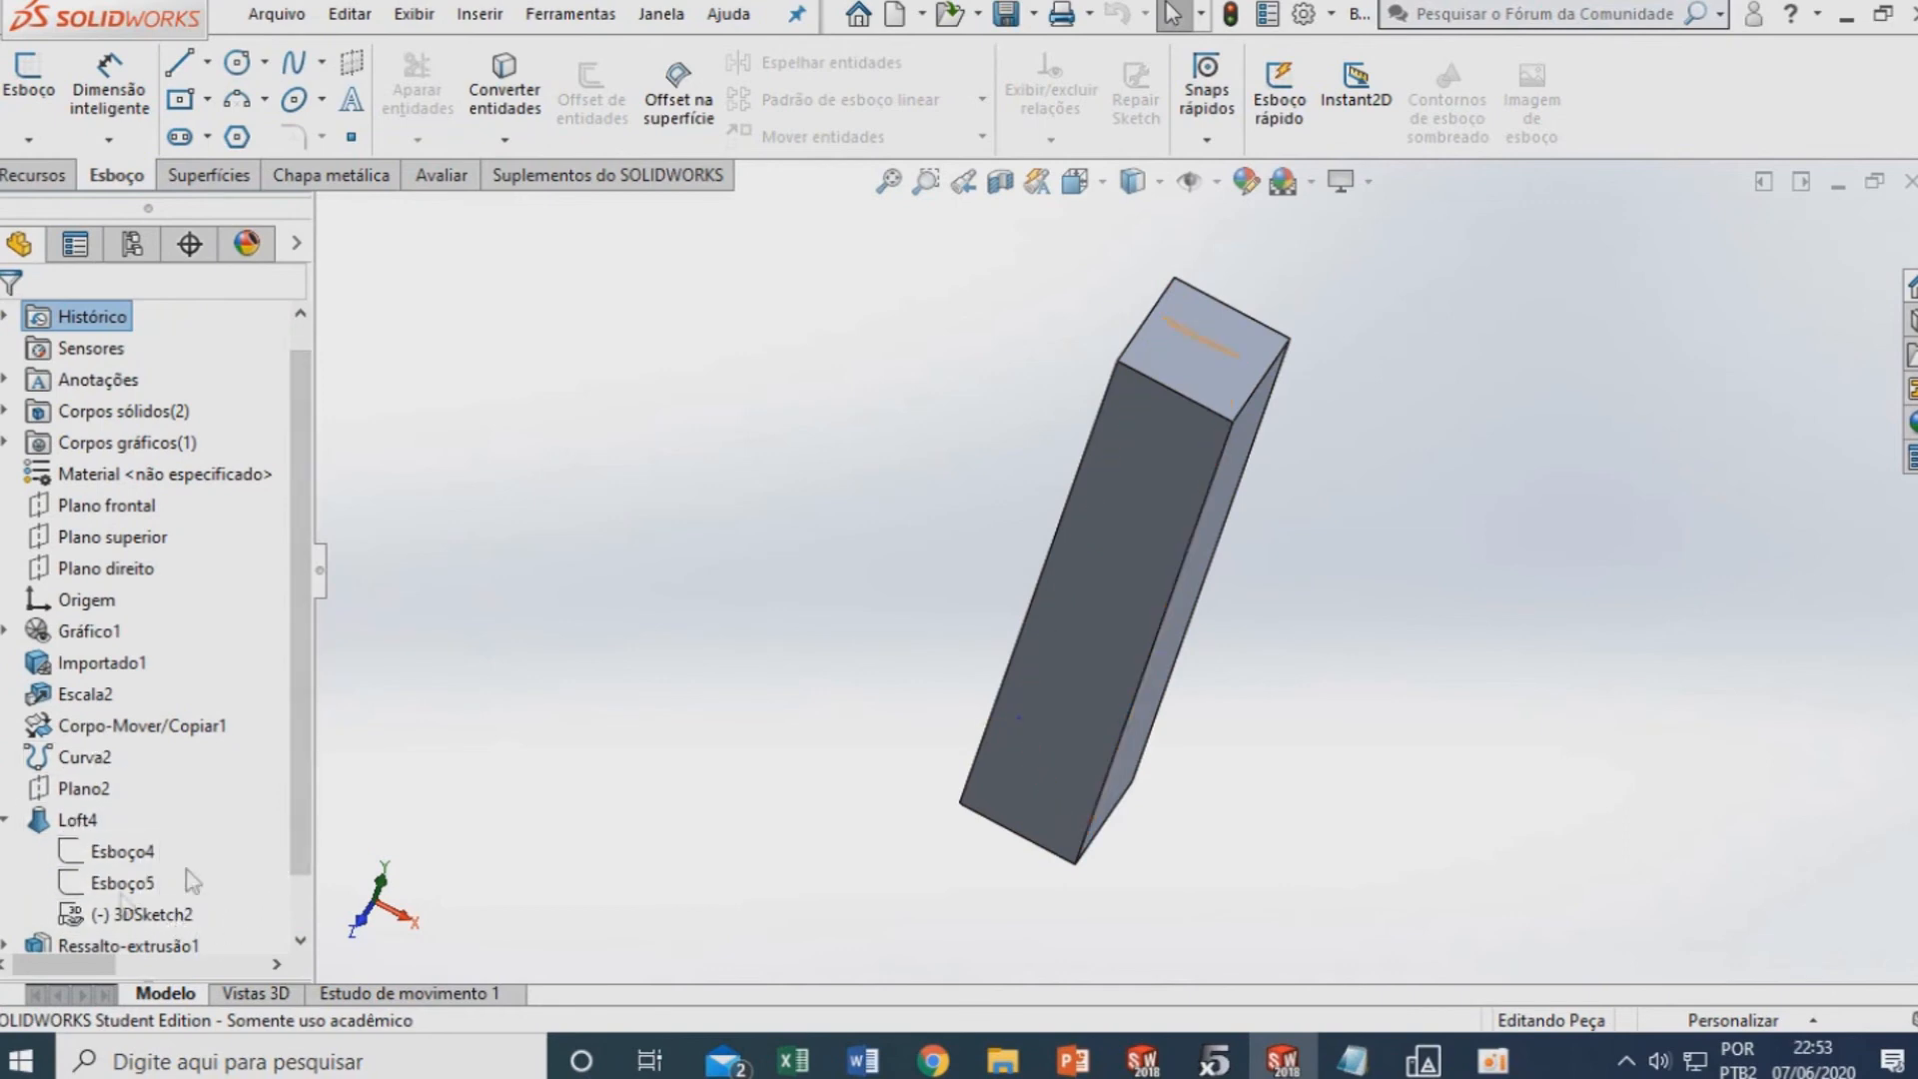
right_click(128, 914)
left_click(158, 617)
scroll(1156, 416, "down", 3)
middle_click_drag(1148, 500, 925, 587)
scroll(925, 586, "up", 7)
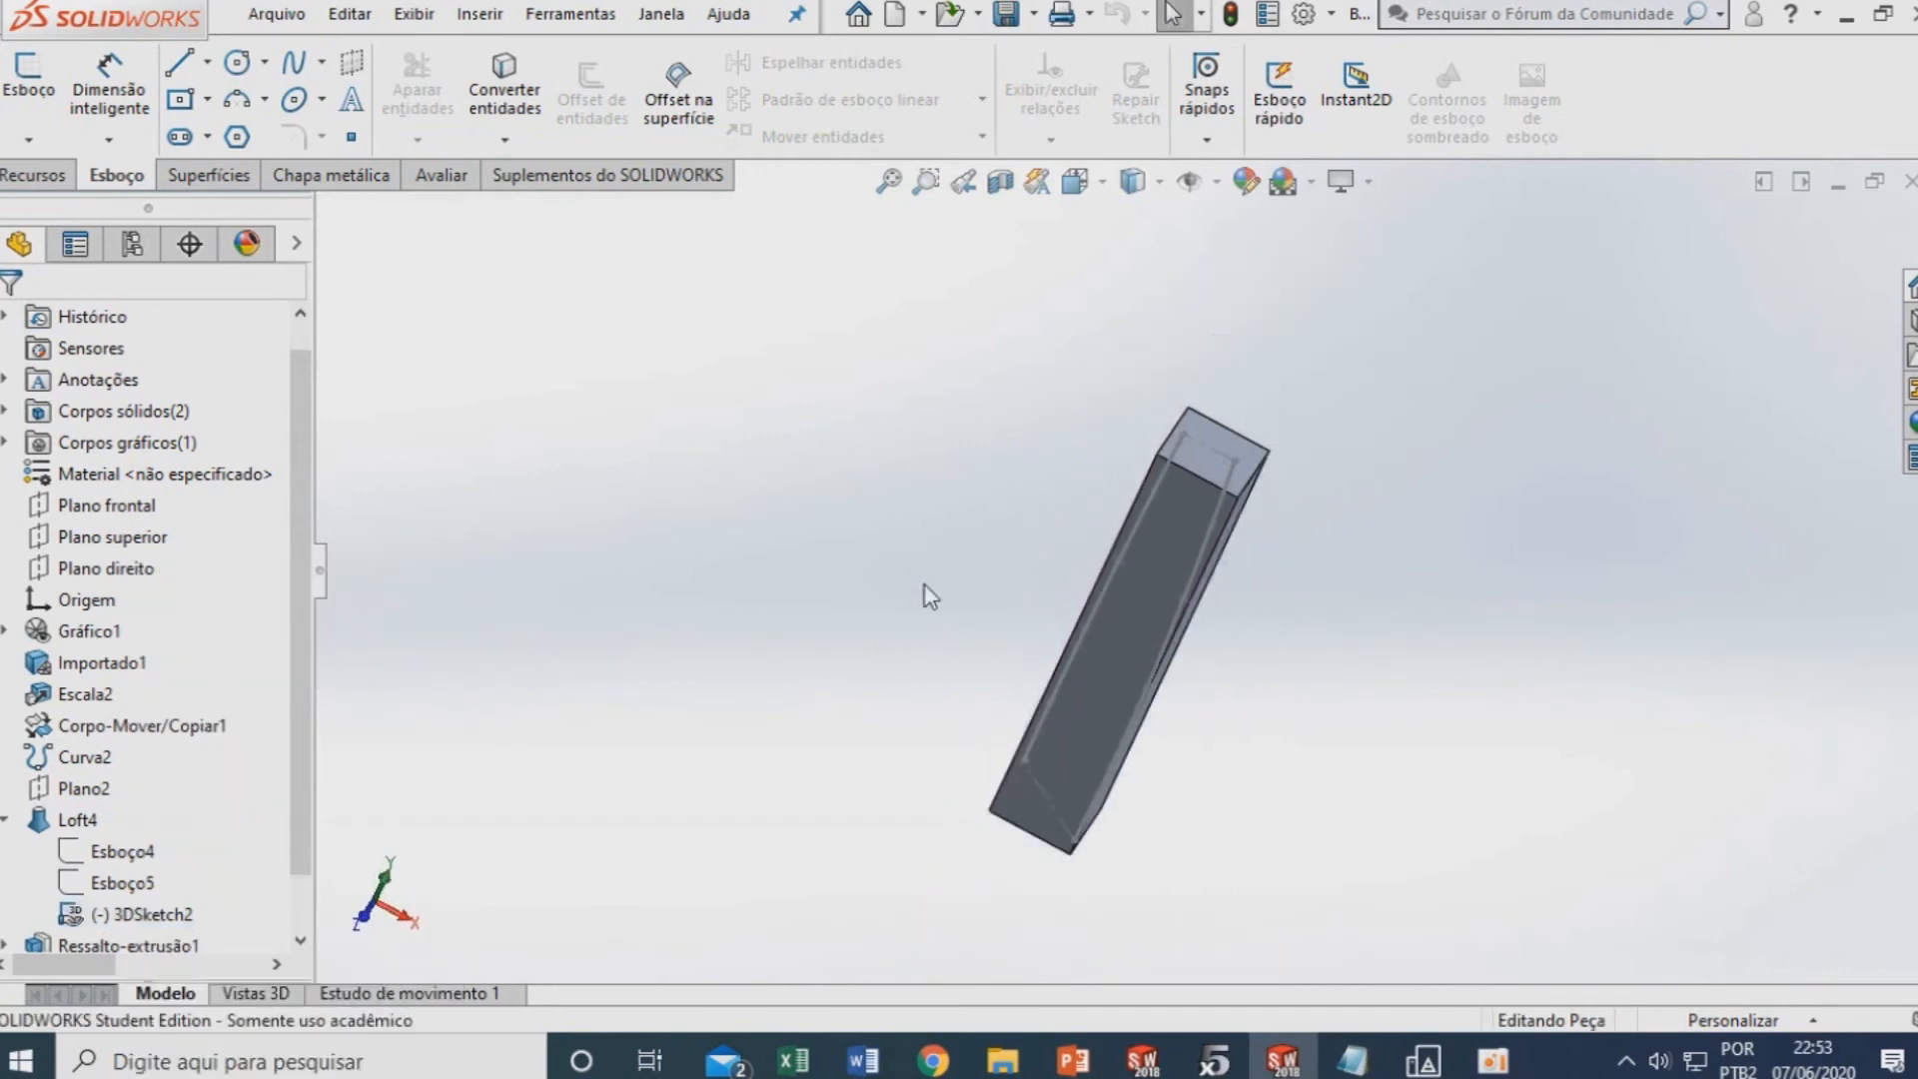
scroll(1149, 571, "down", 5)
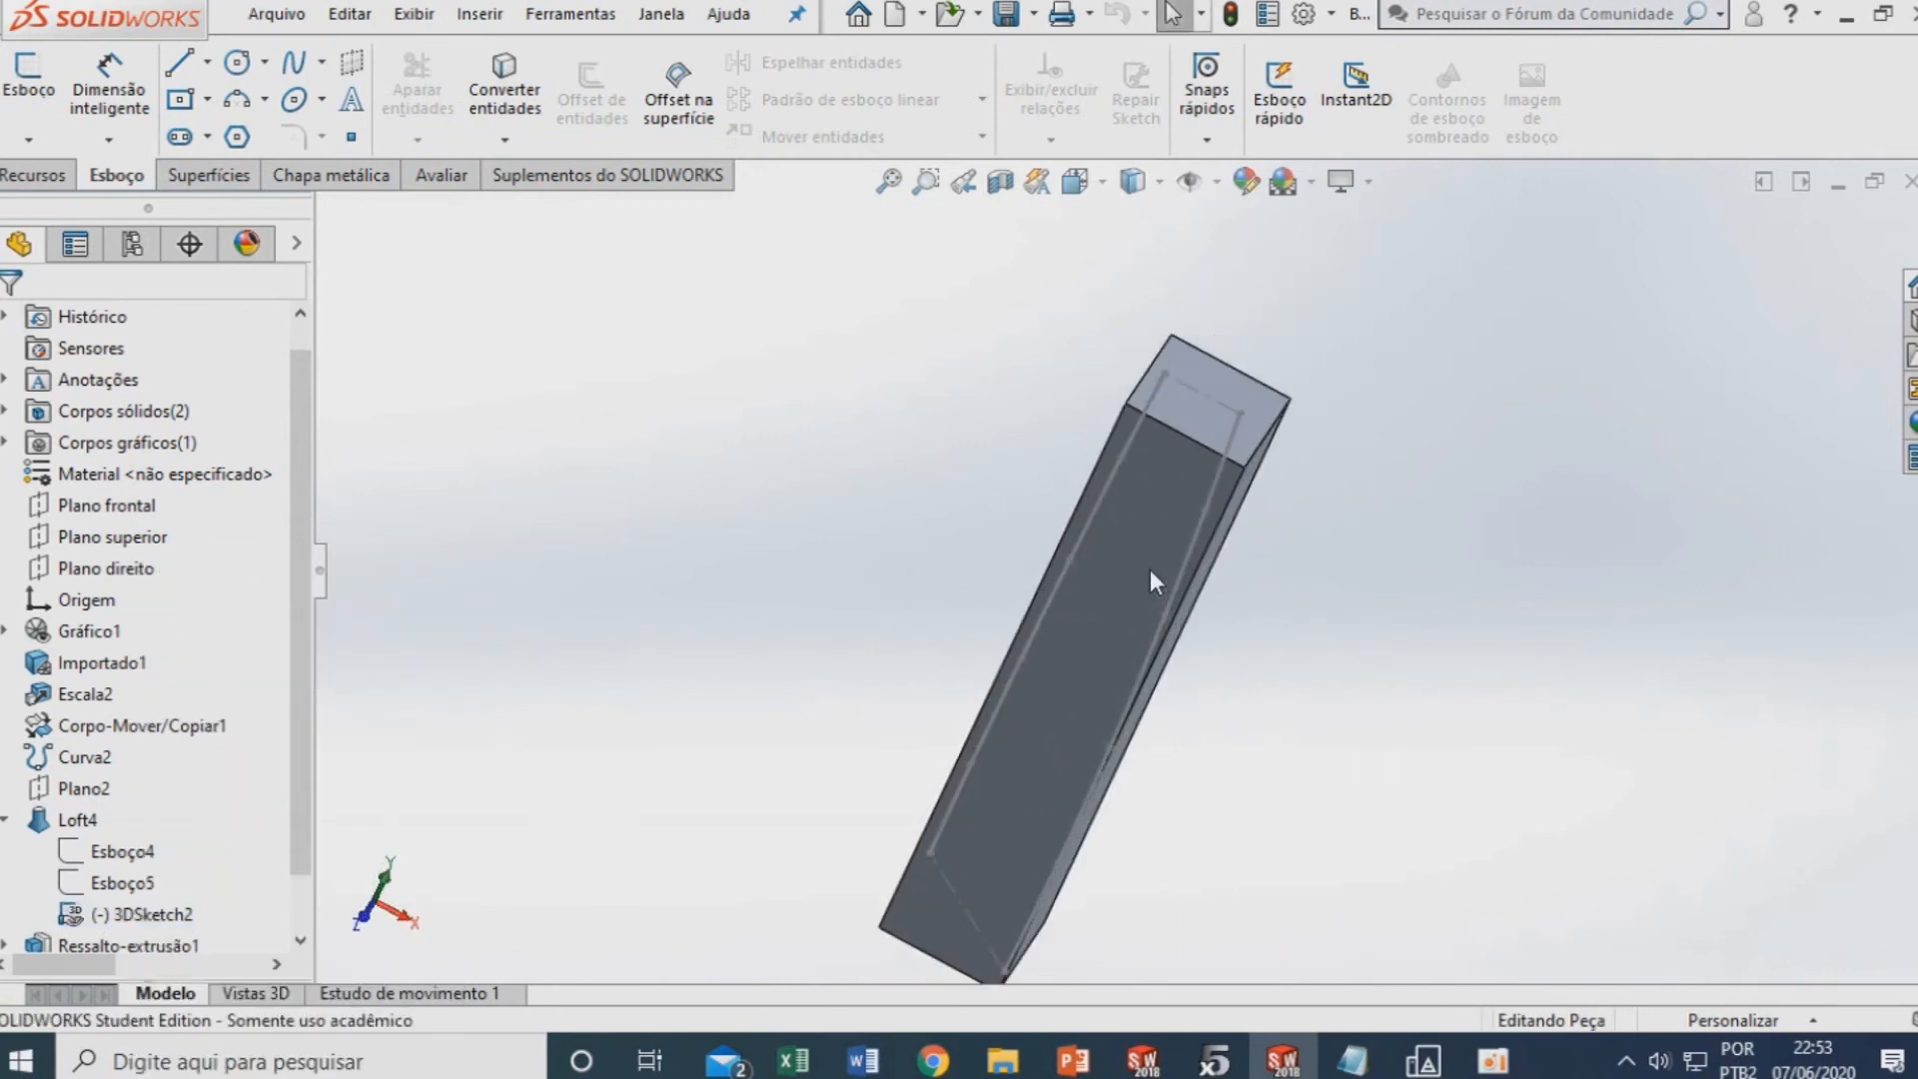
Apply a section view of the block on the top plane with a 1 mm offset to expose the blade cavity's profile
left_click(999, 181)
left_click(1099, 530)
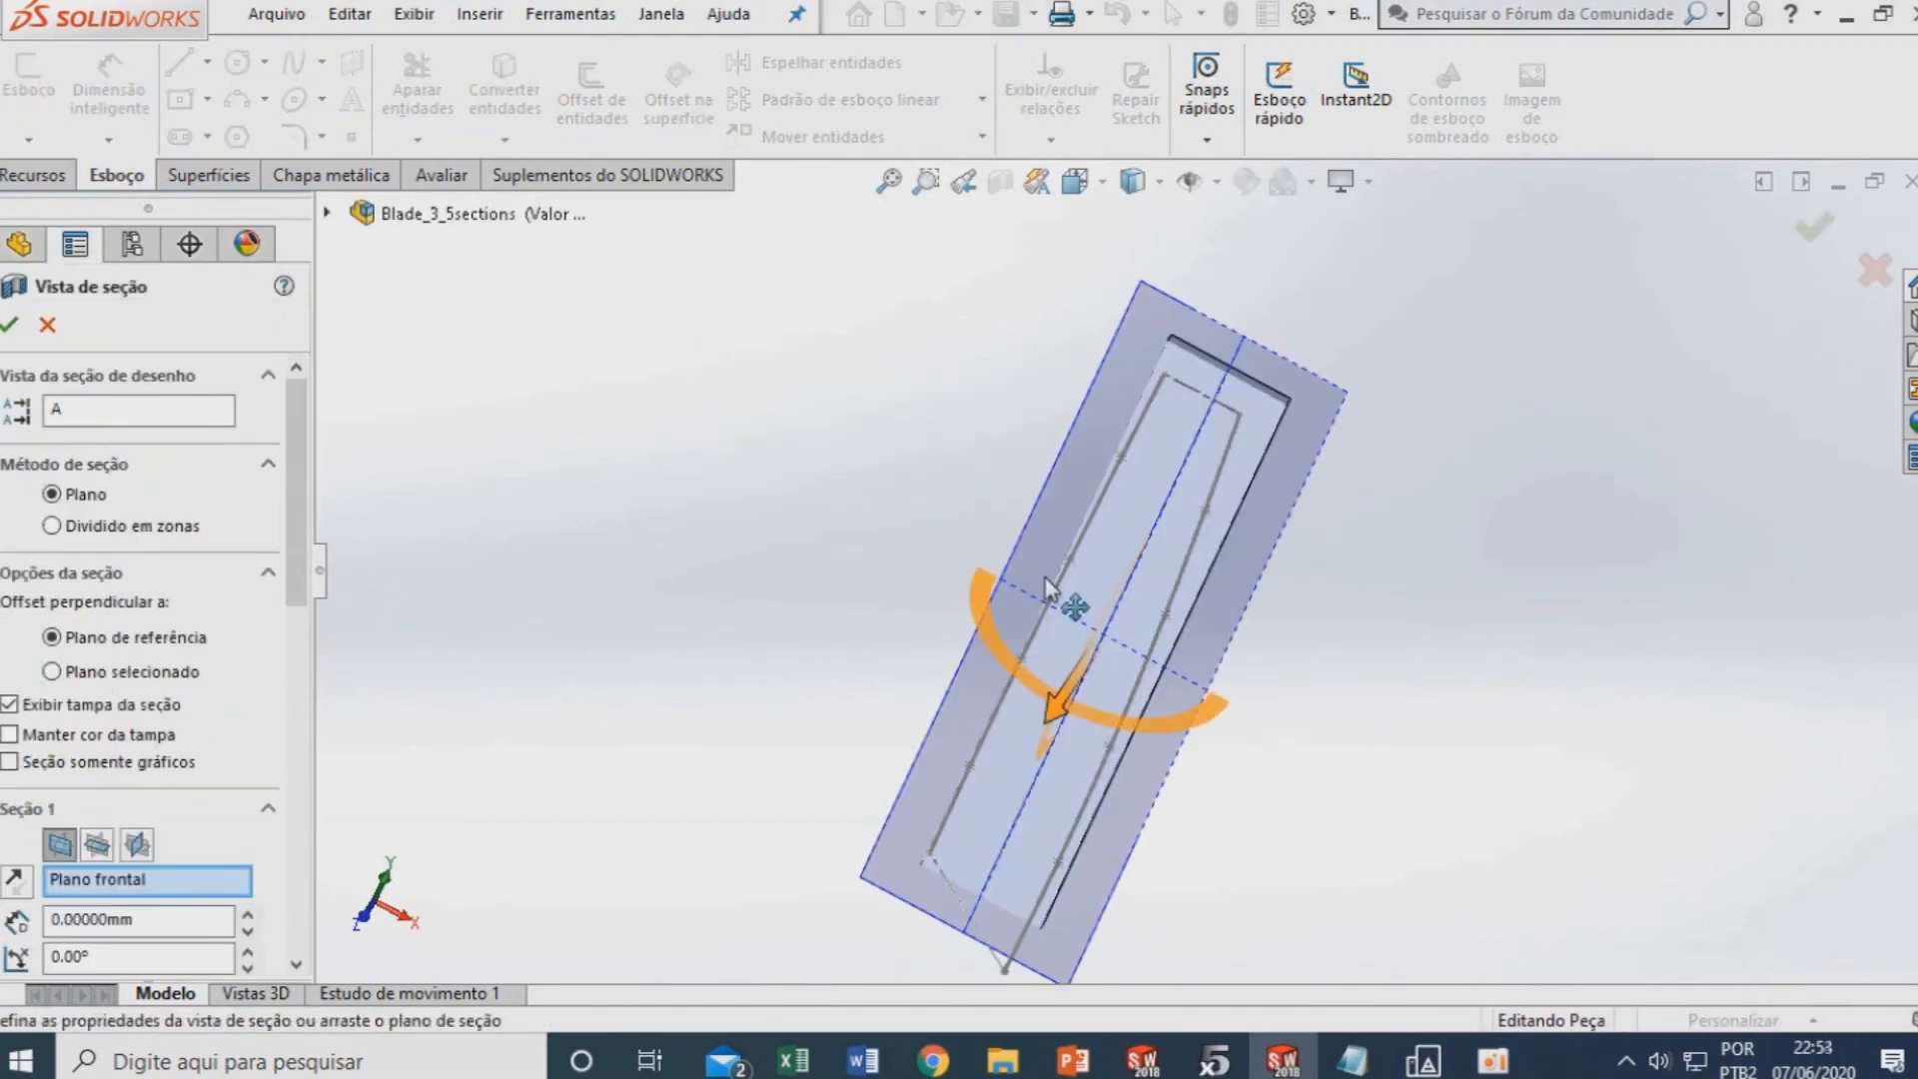
left_click(96, 845)
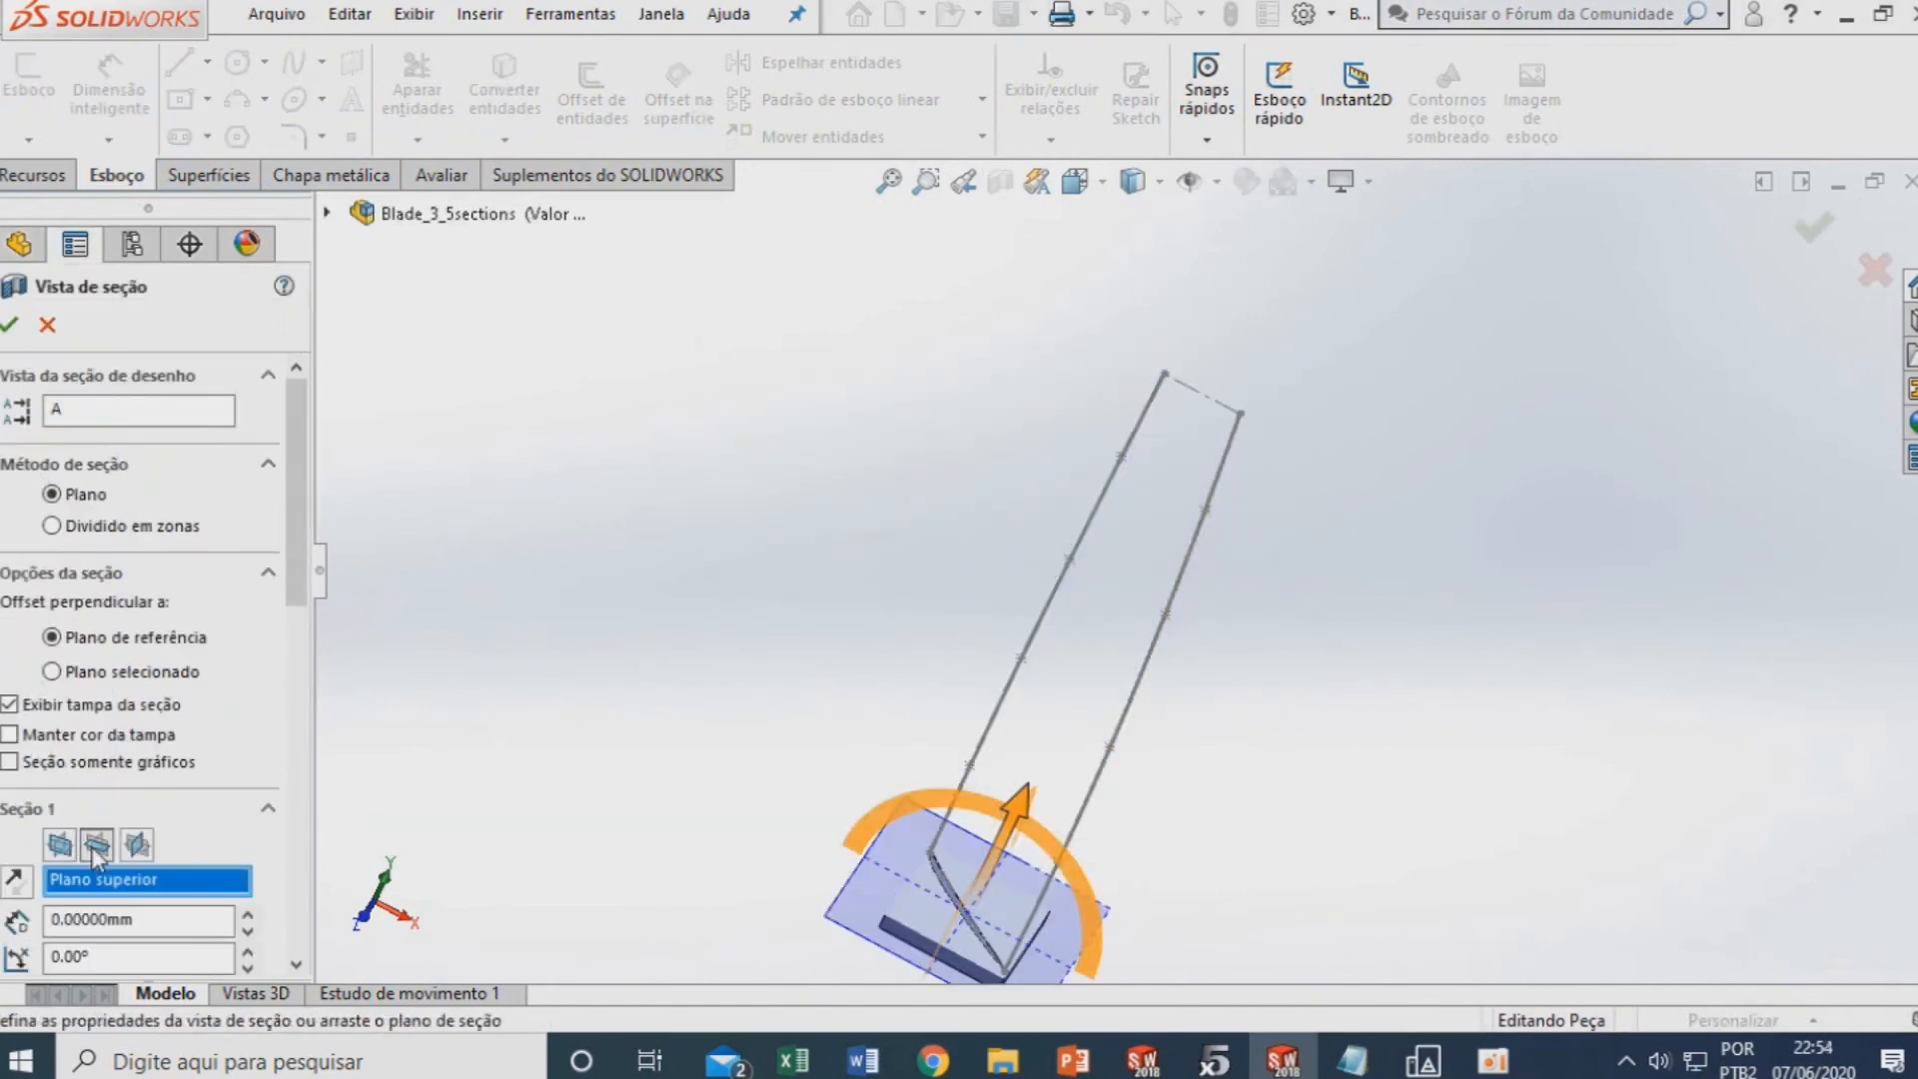
scroll(1070, 654, "down", 5)
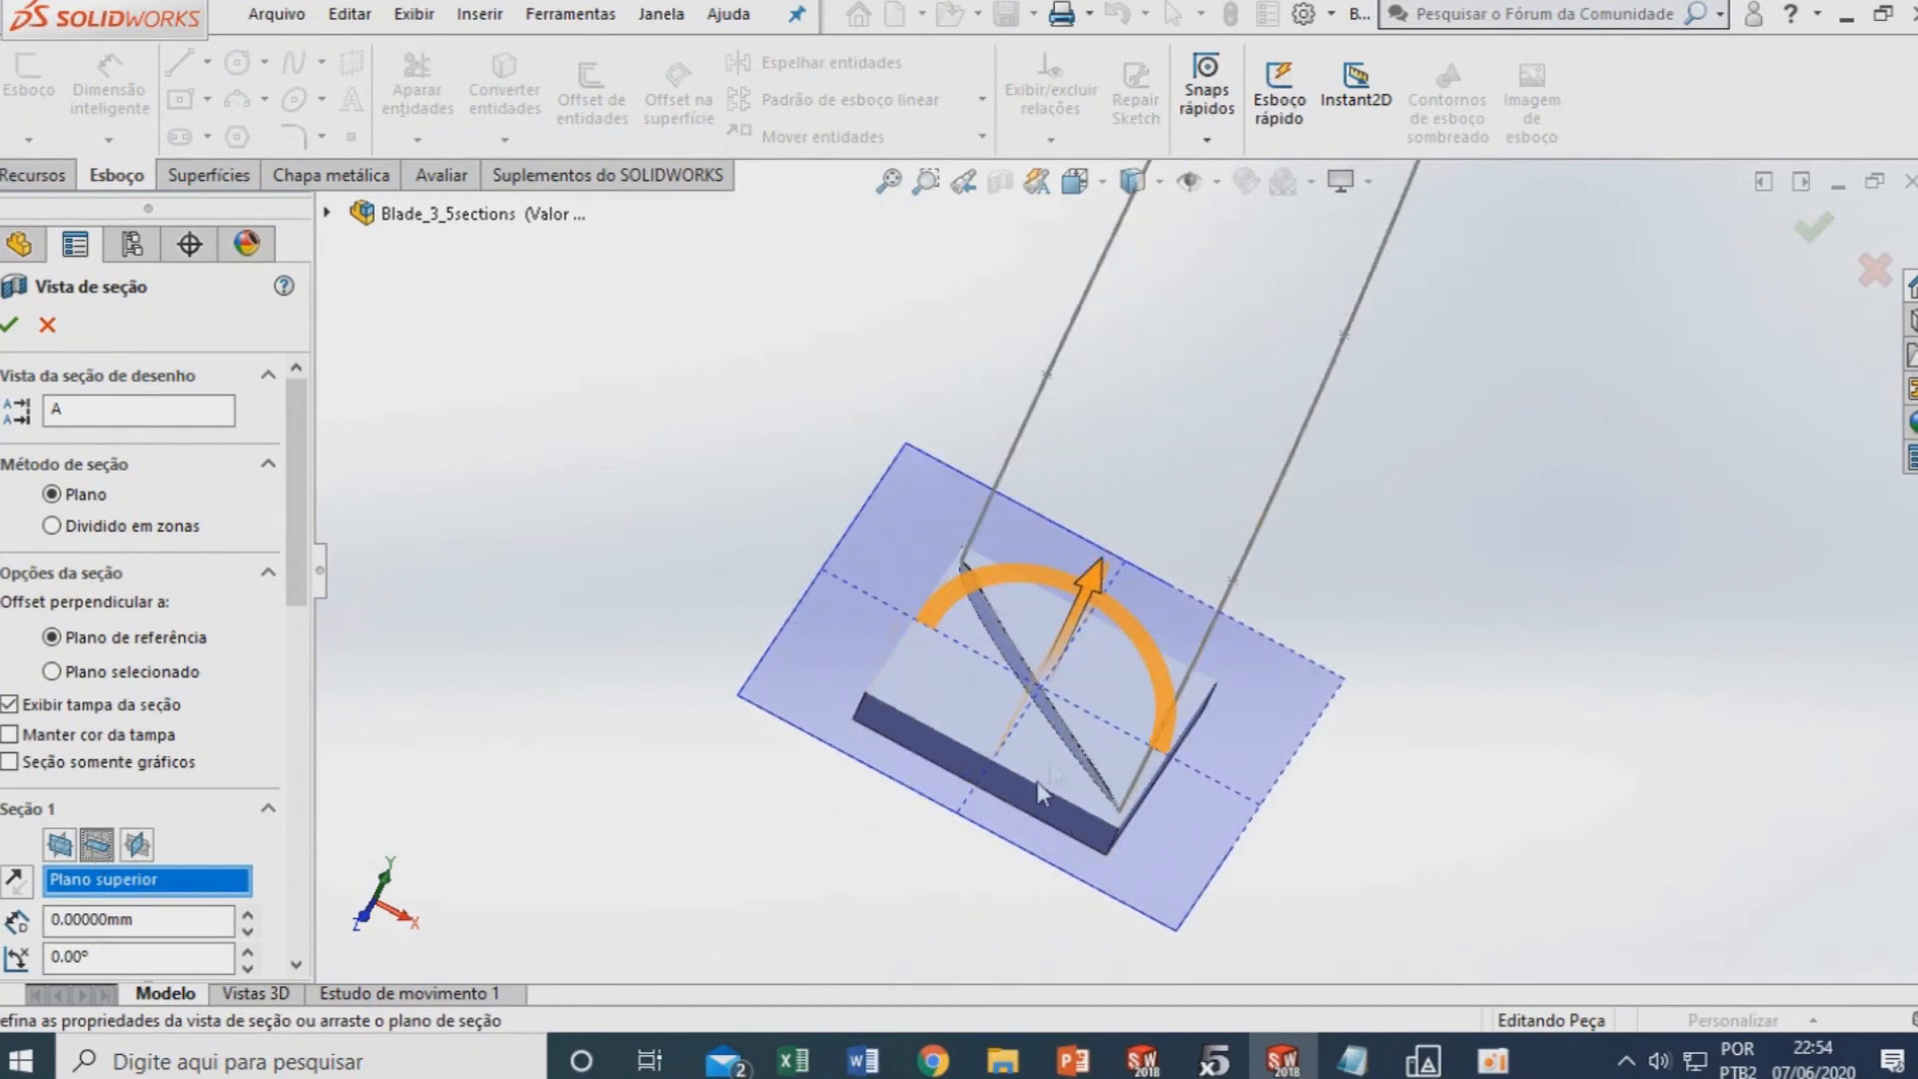
scroll(1069, 655, "down", 4)
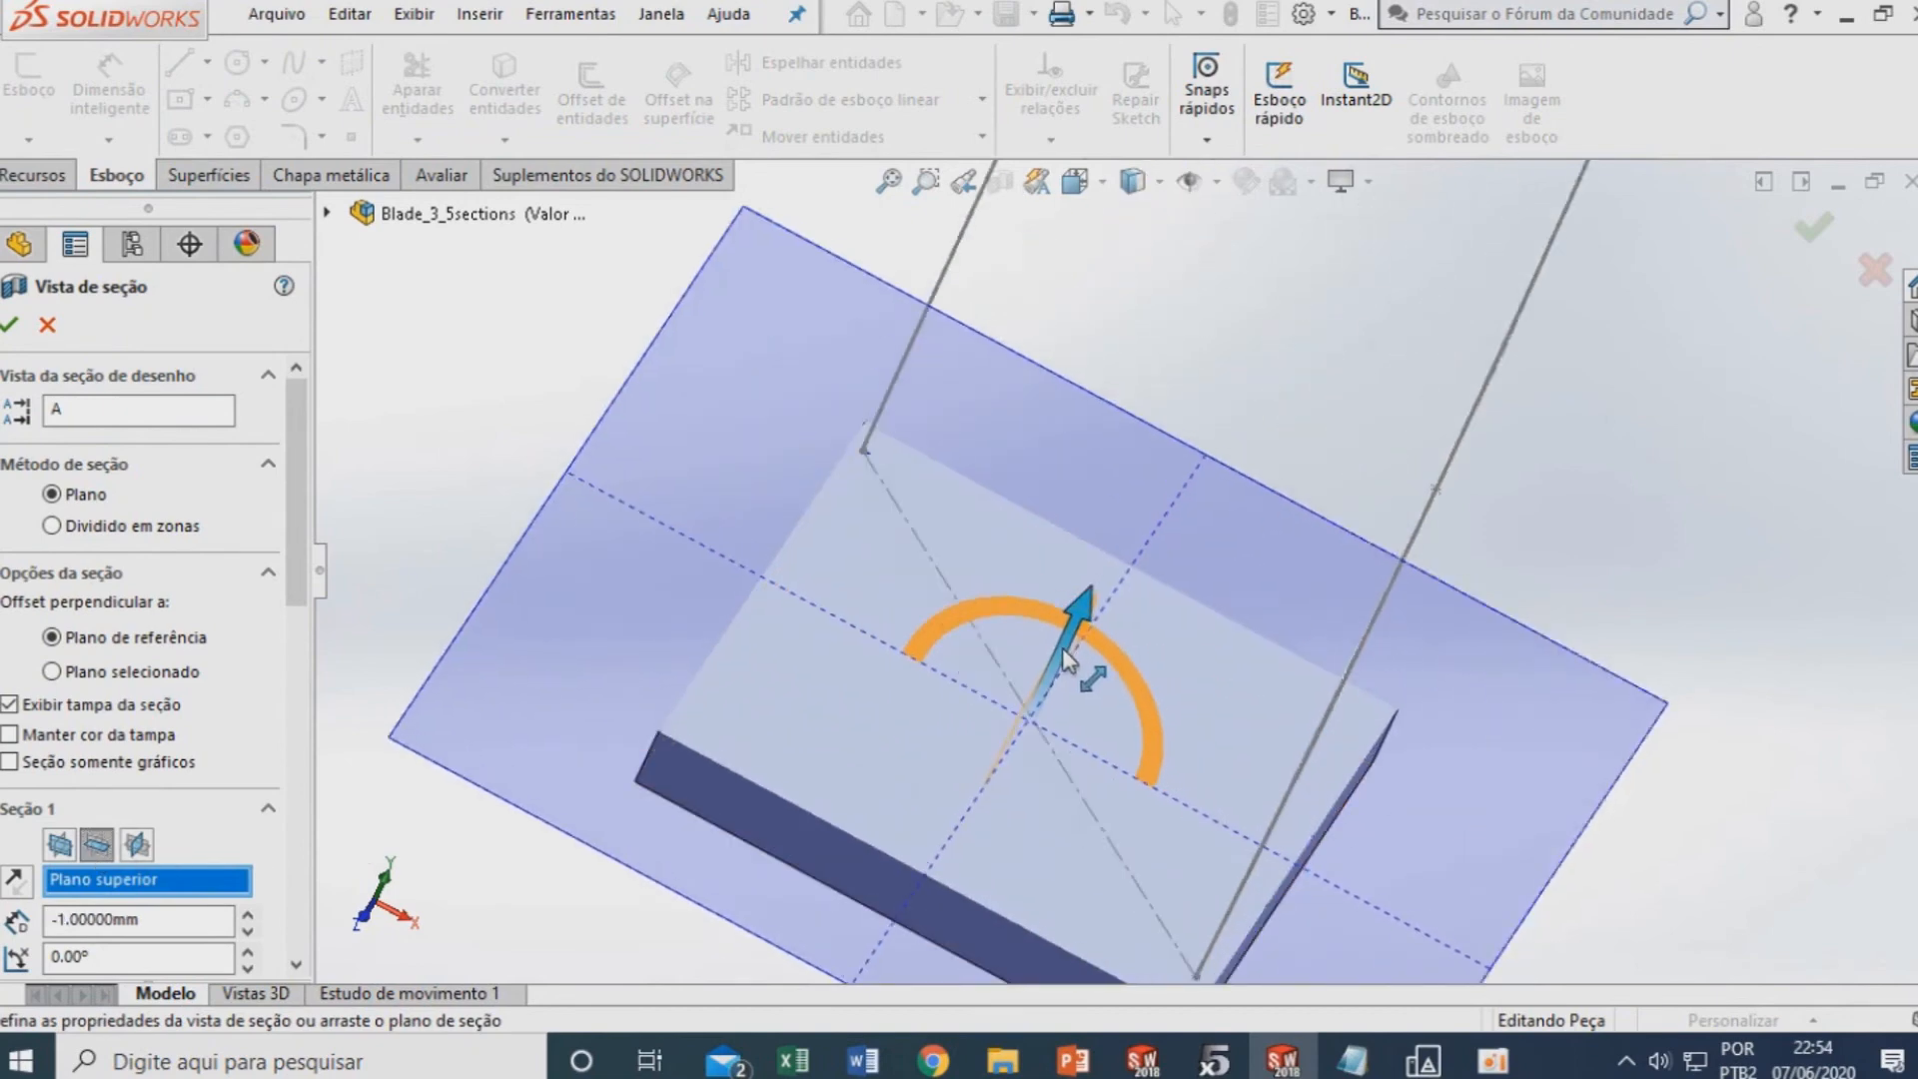
left_click_drag(1071, 659, 1078, 621)
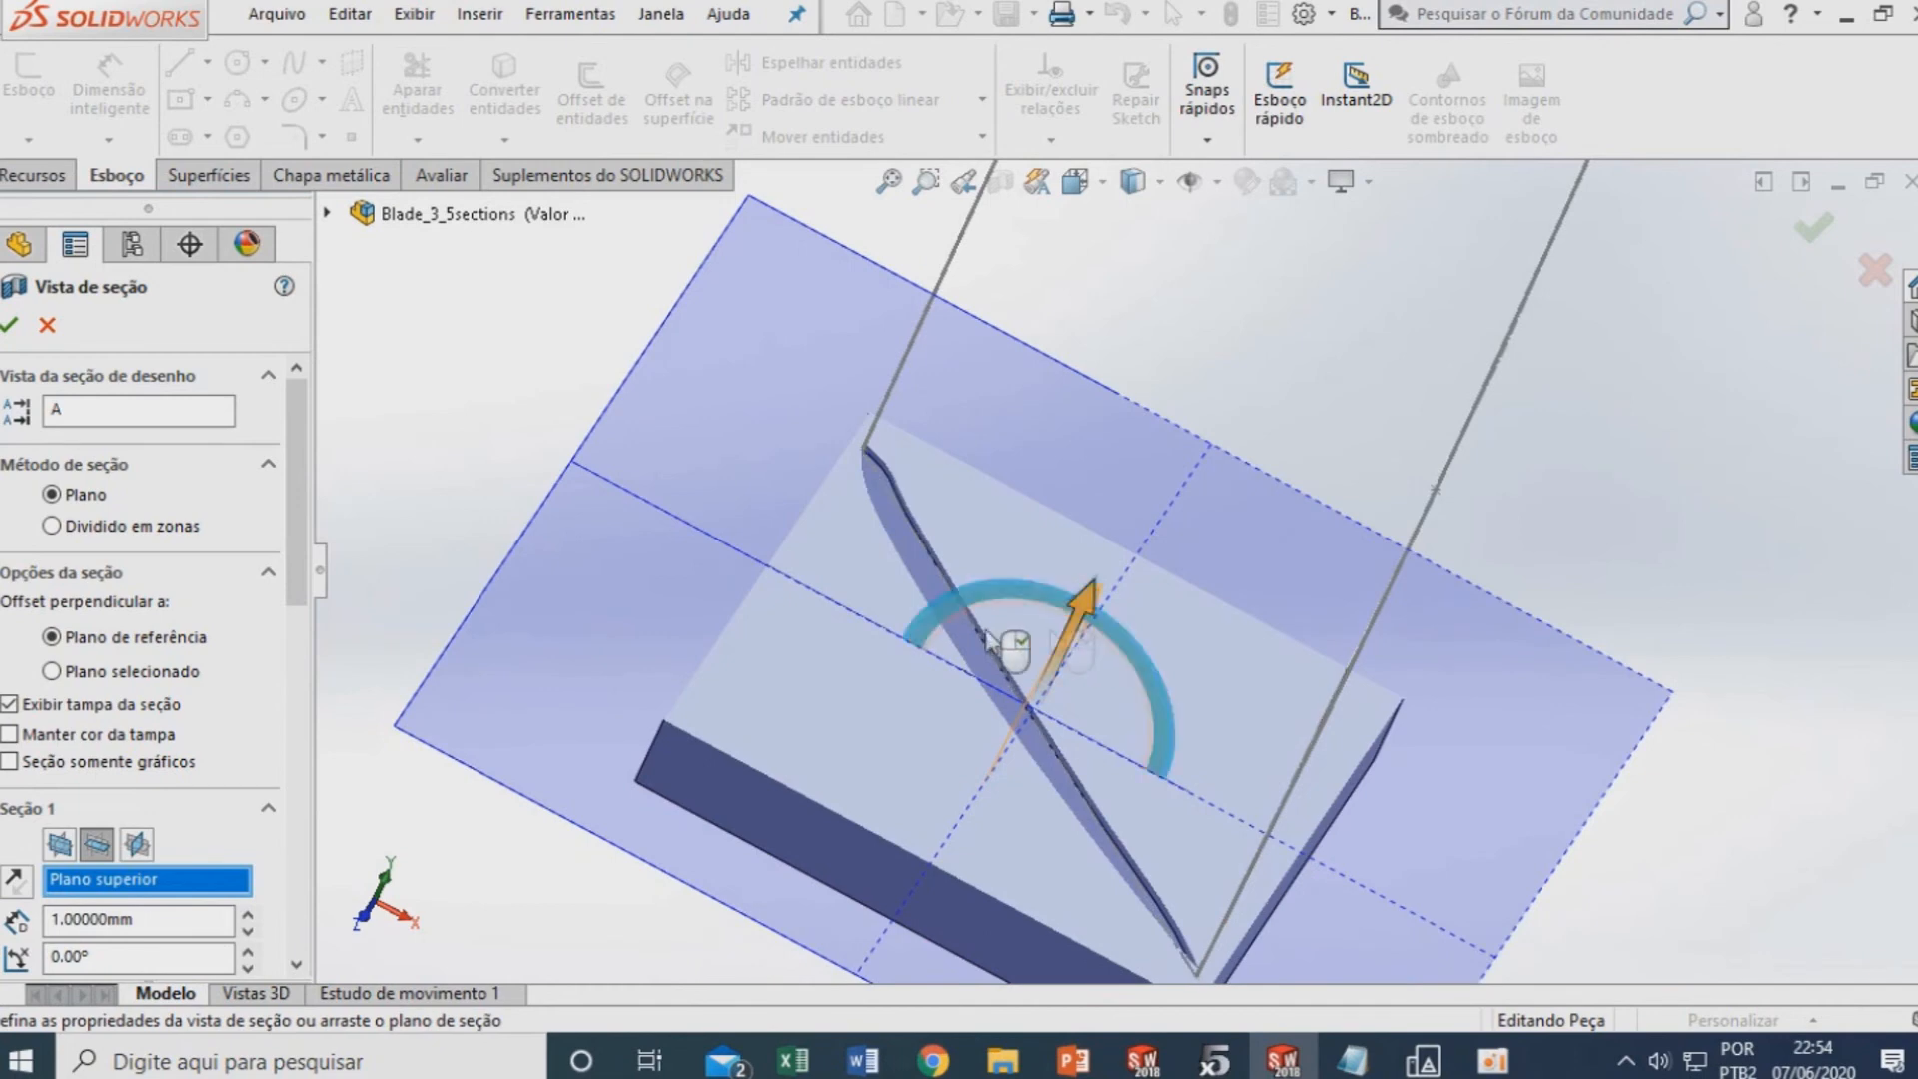
left_click(10, 324)
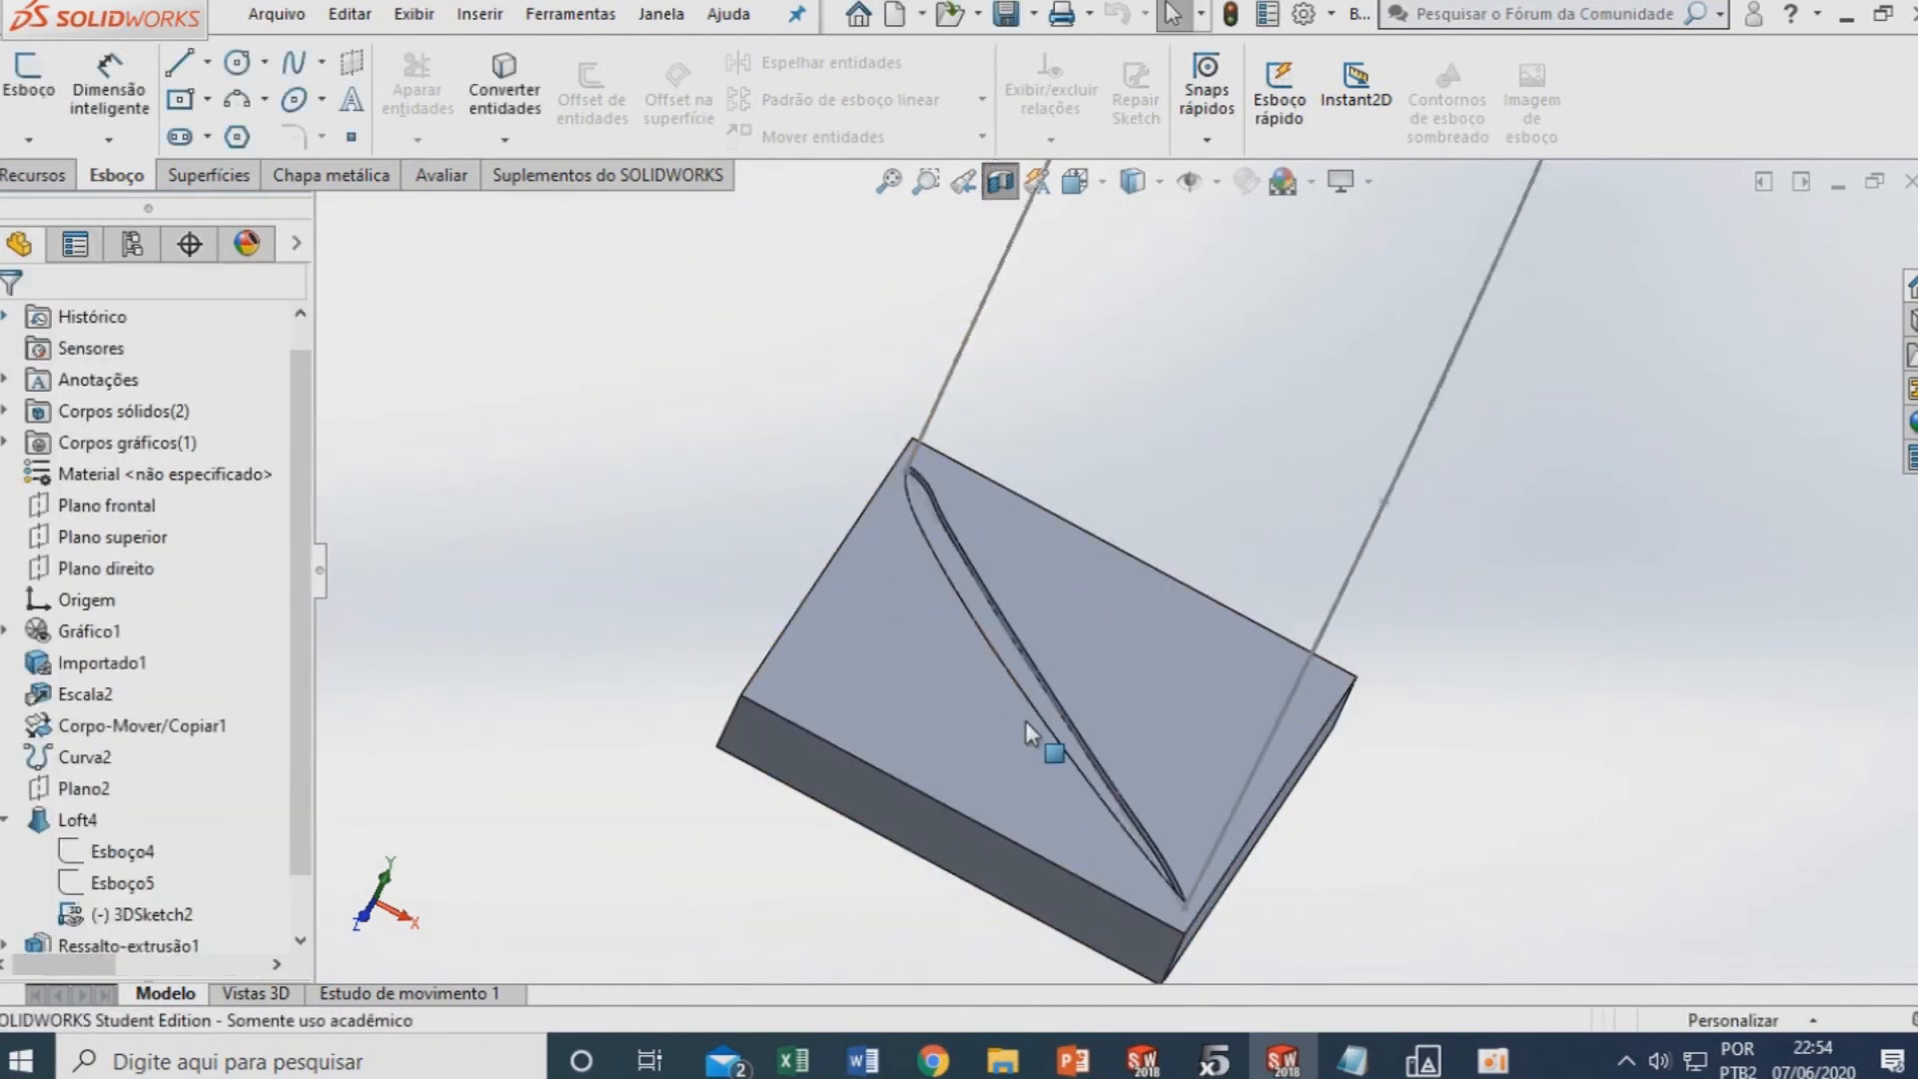
Start a new sketch on the top plane (Plano superior)
scroll(305, 829, "down", 1)
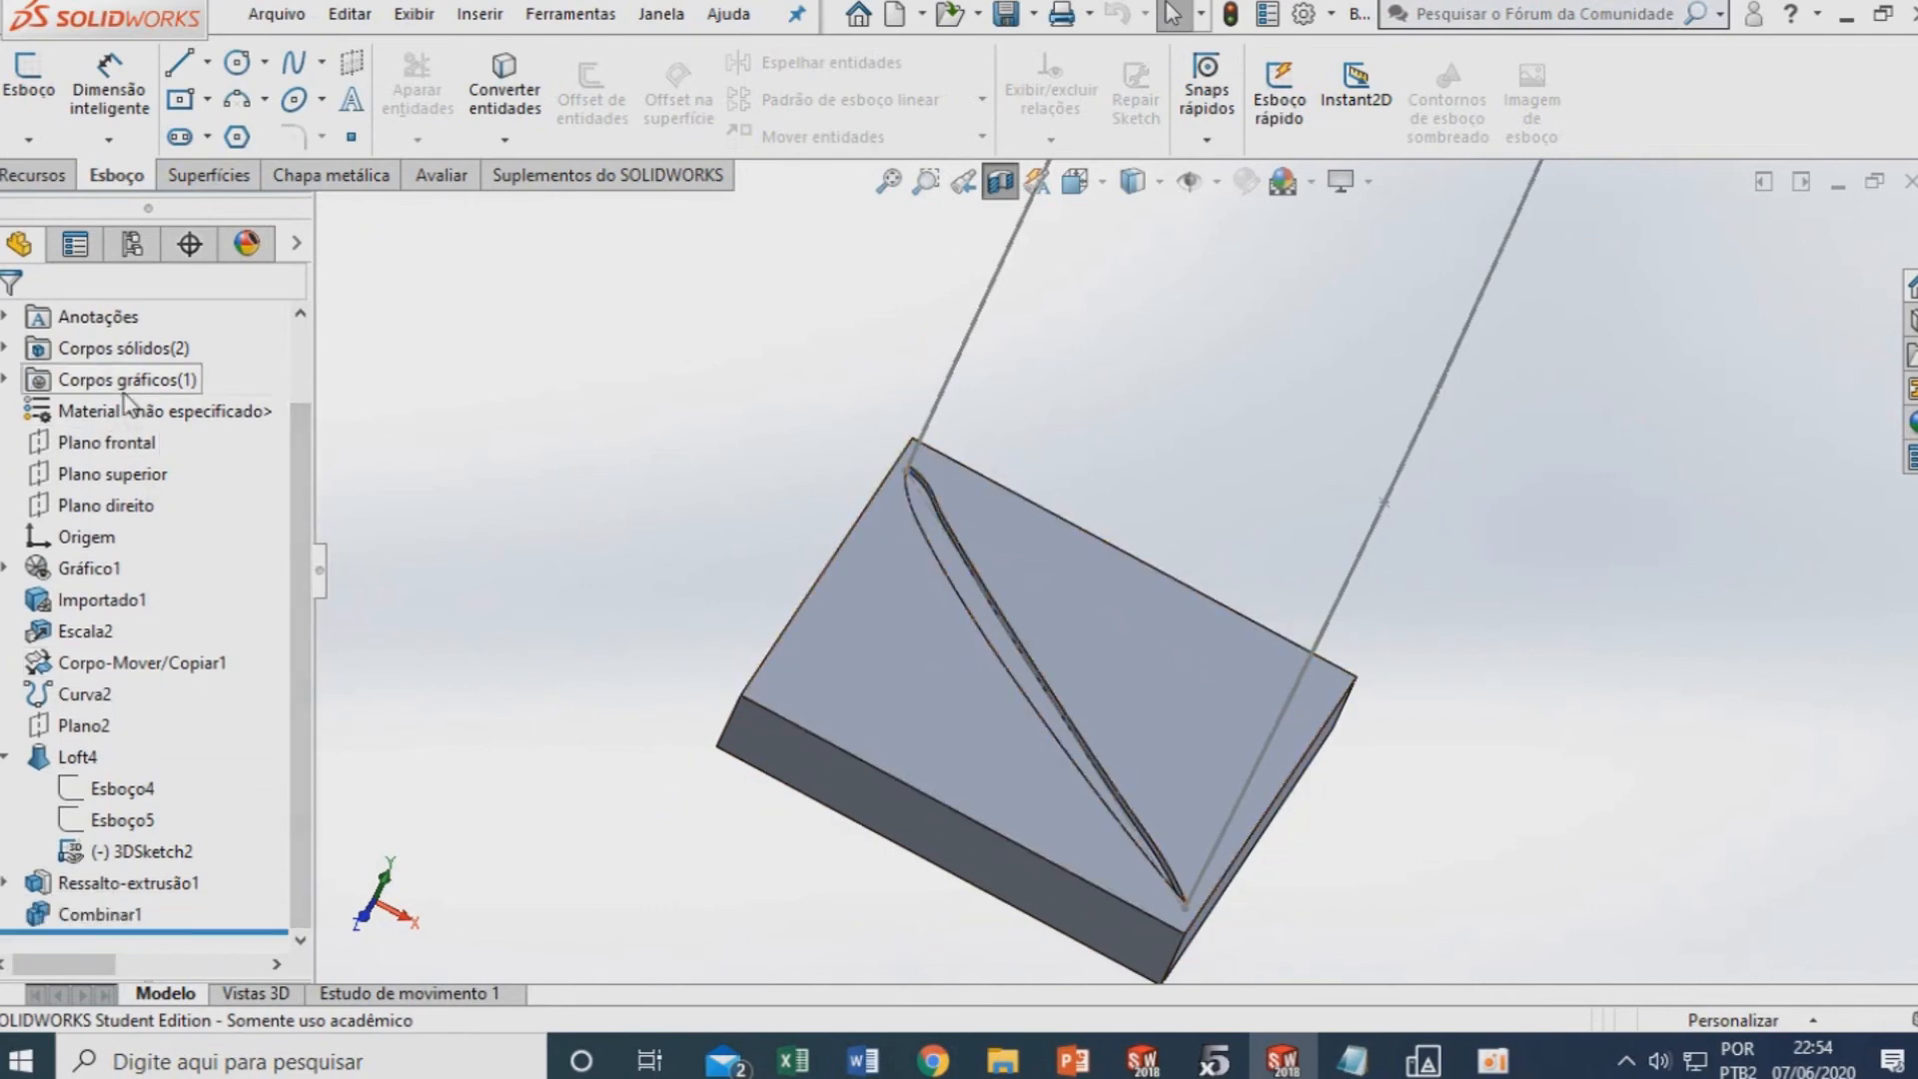
right_click(136, 467)
left_click(162, 420)
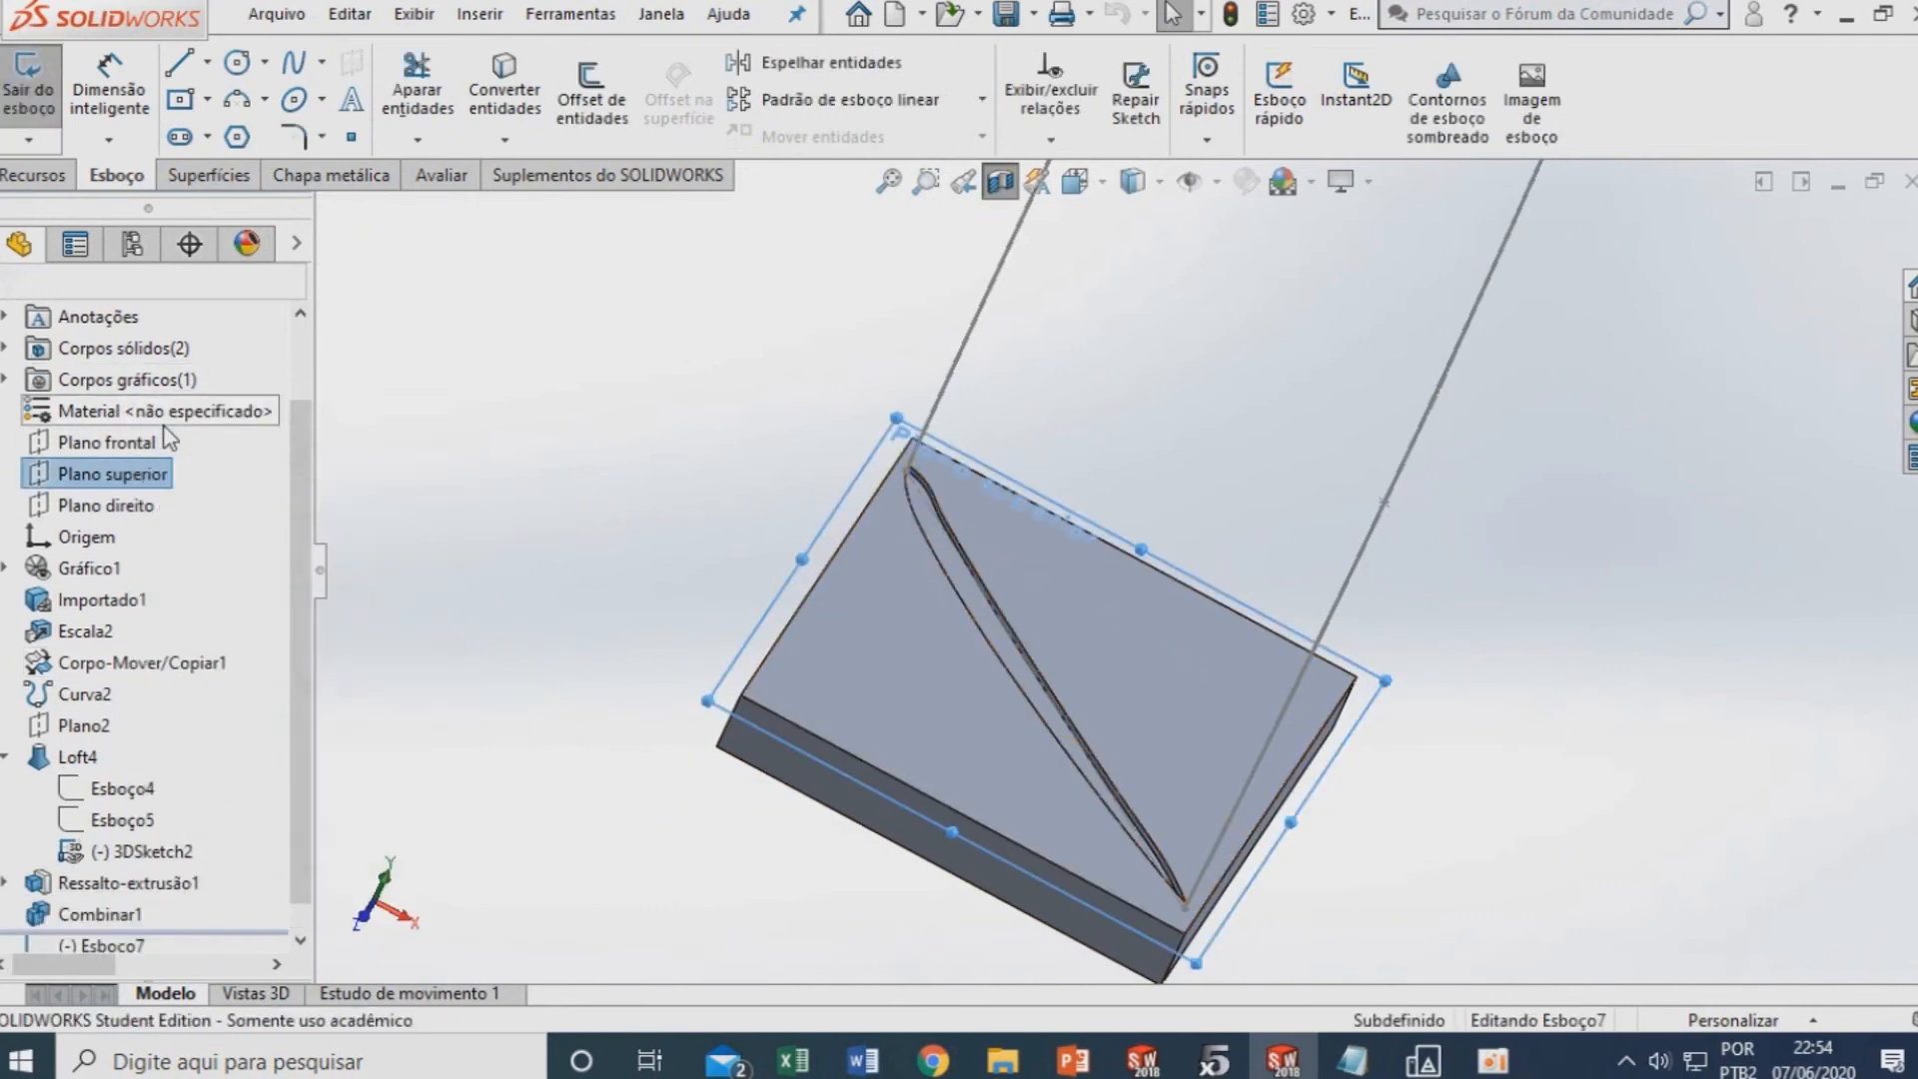
Draw a four-point spline along the middle of the blade profile, from its end at the origin to the opposite tip
left_click(287, 68)
scroll(1002, 561, "down", 5)
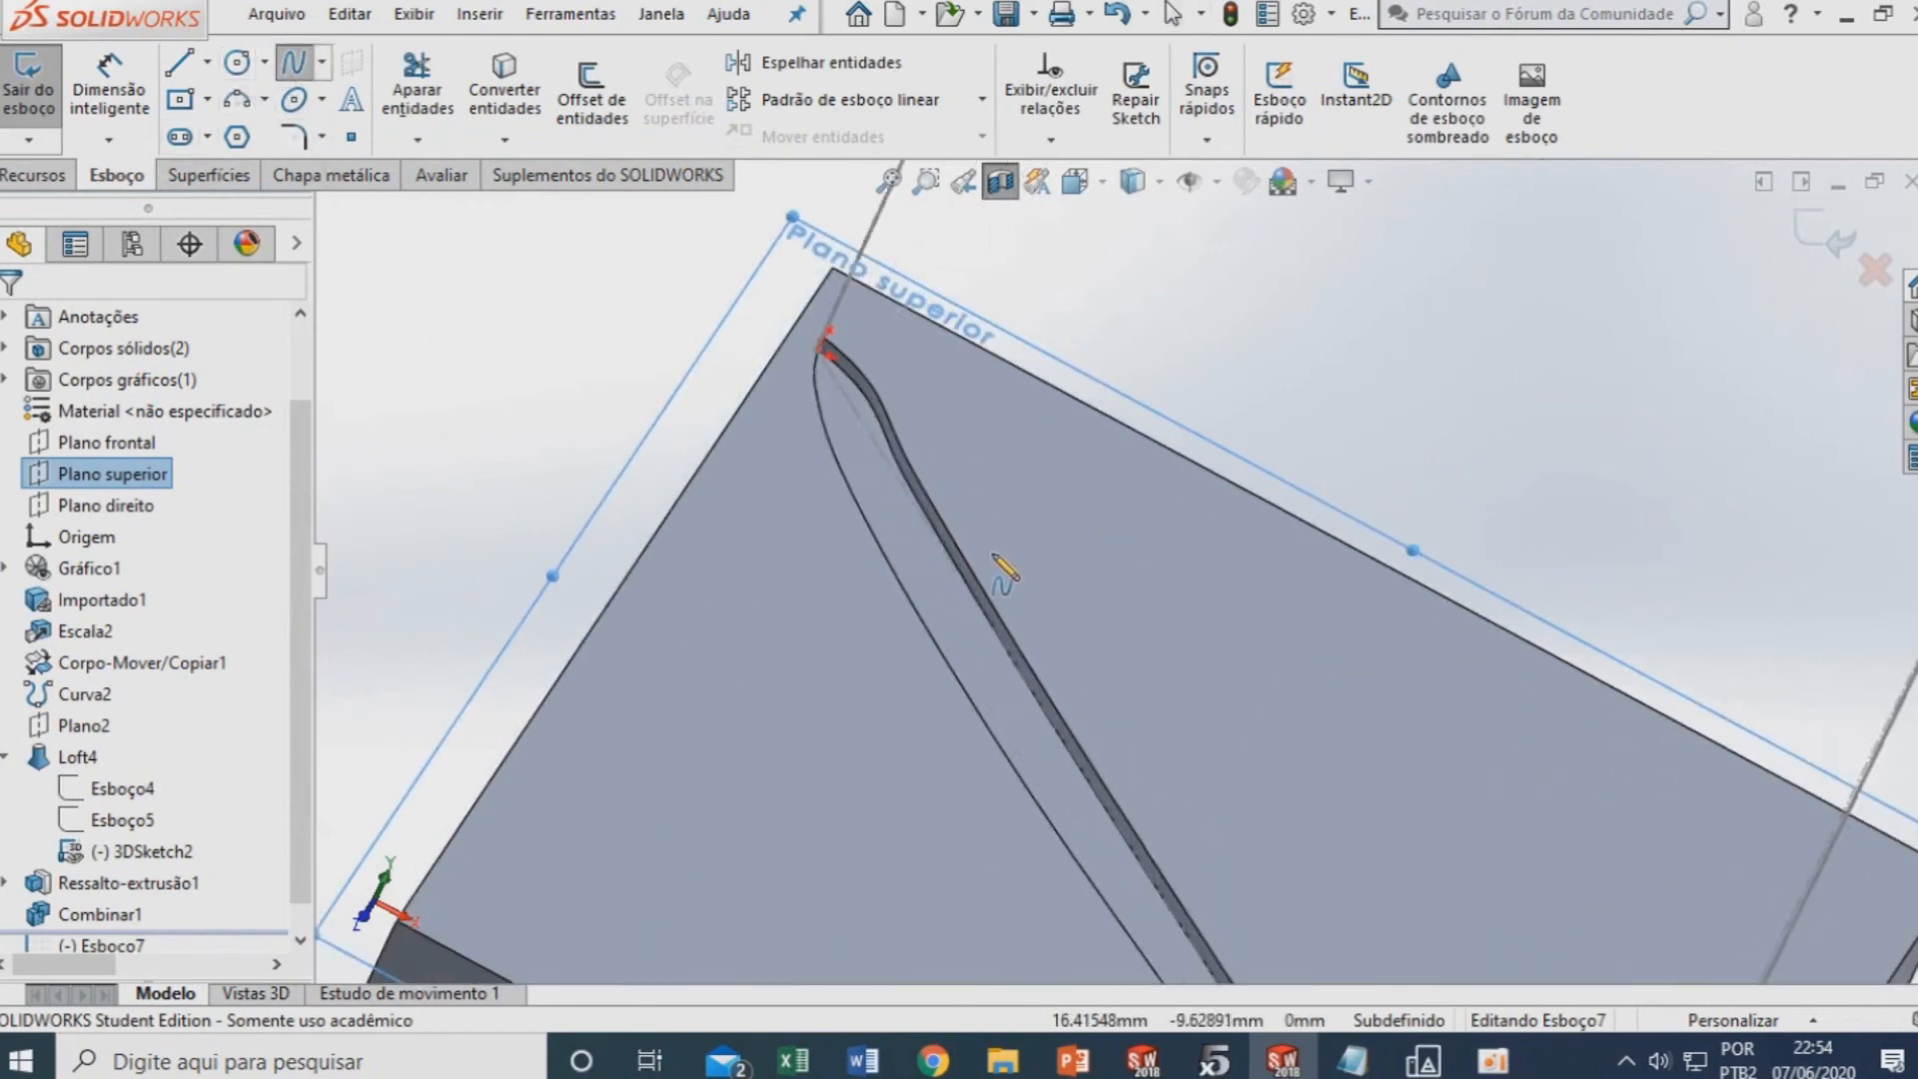
scroll(1031, 664, "up", 3)
middle_click_drag(1058, 689, 990, 751)
scroll(1063, 420, "down", 5)
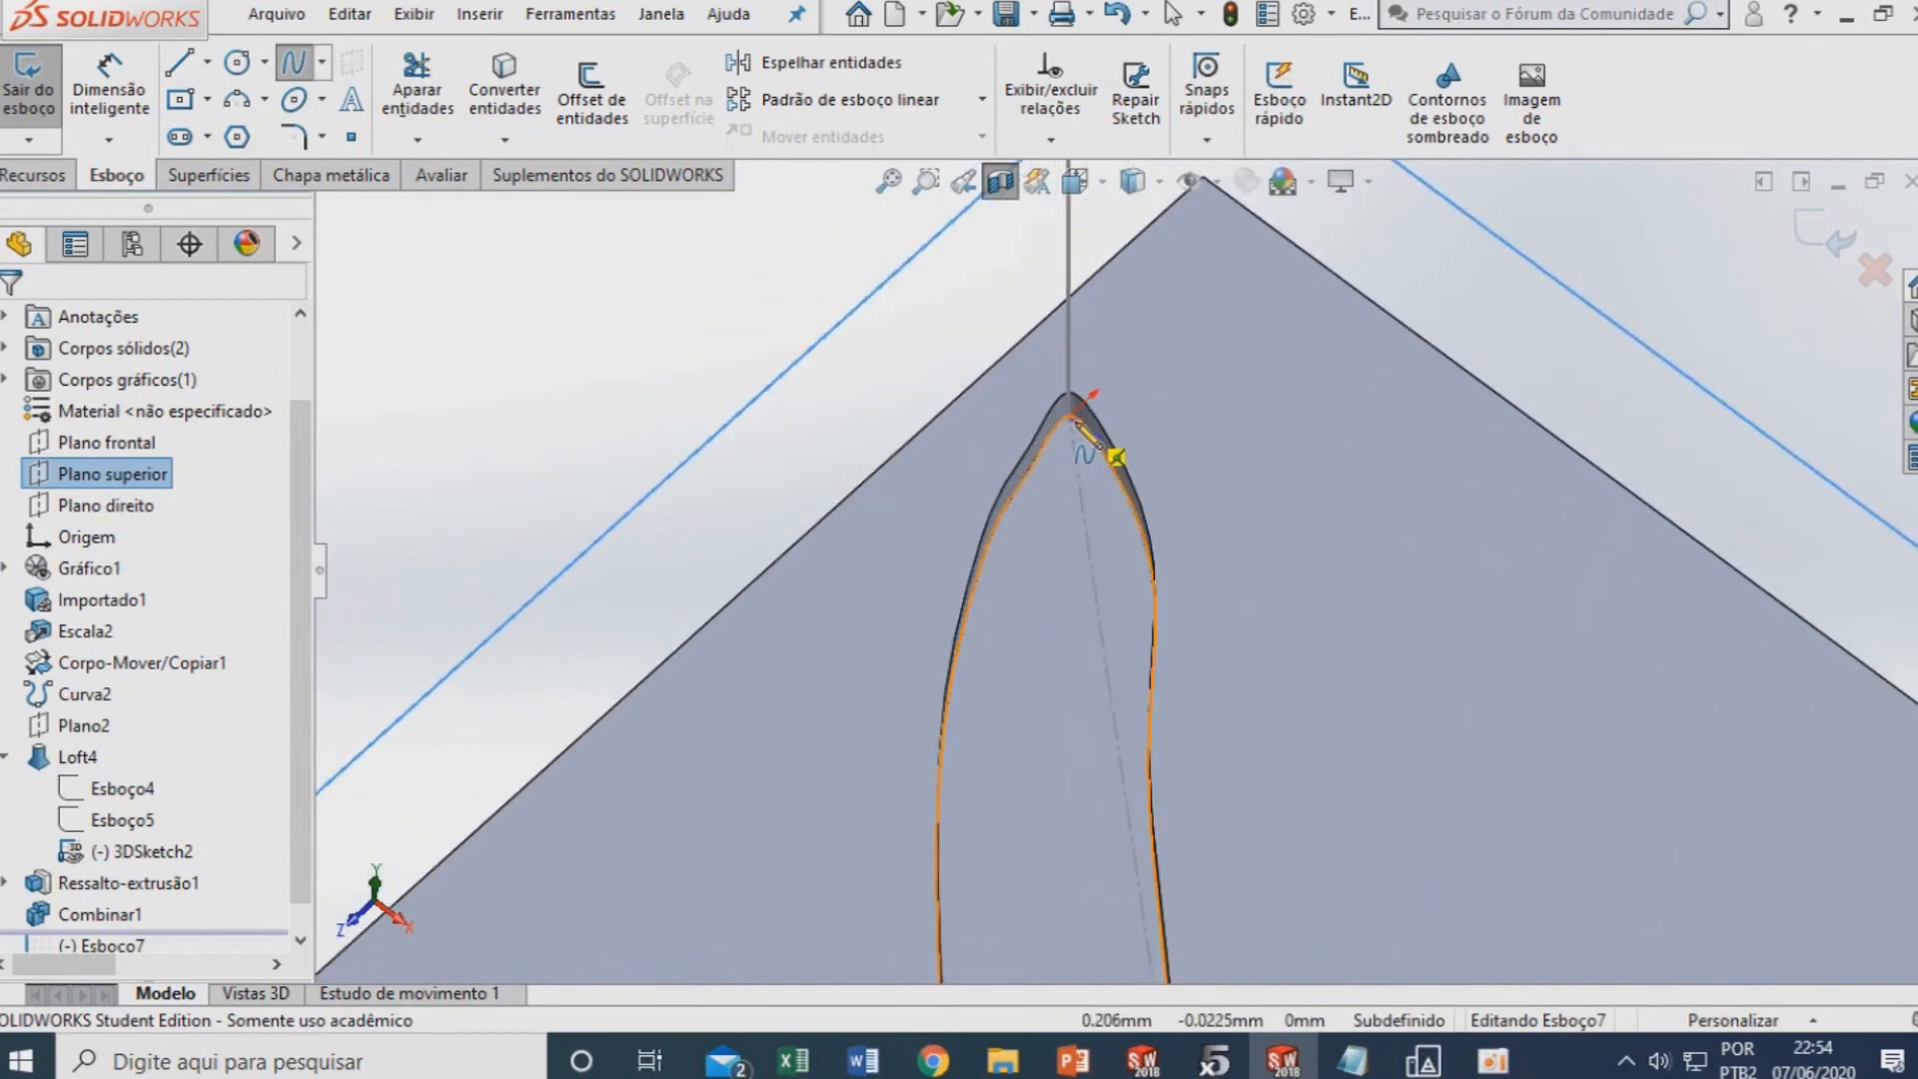
scroll(1079, 429, "up", 3)
middle_click_drag(1078, 550, 1202, 780)
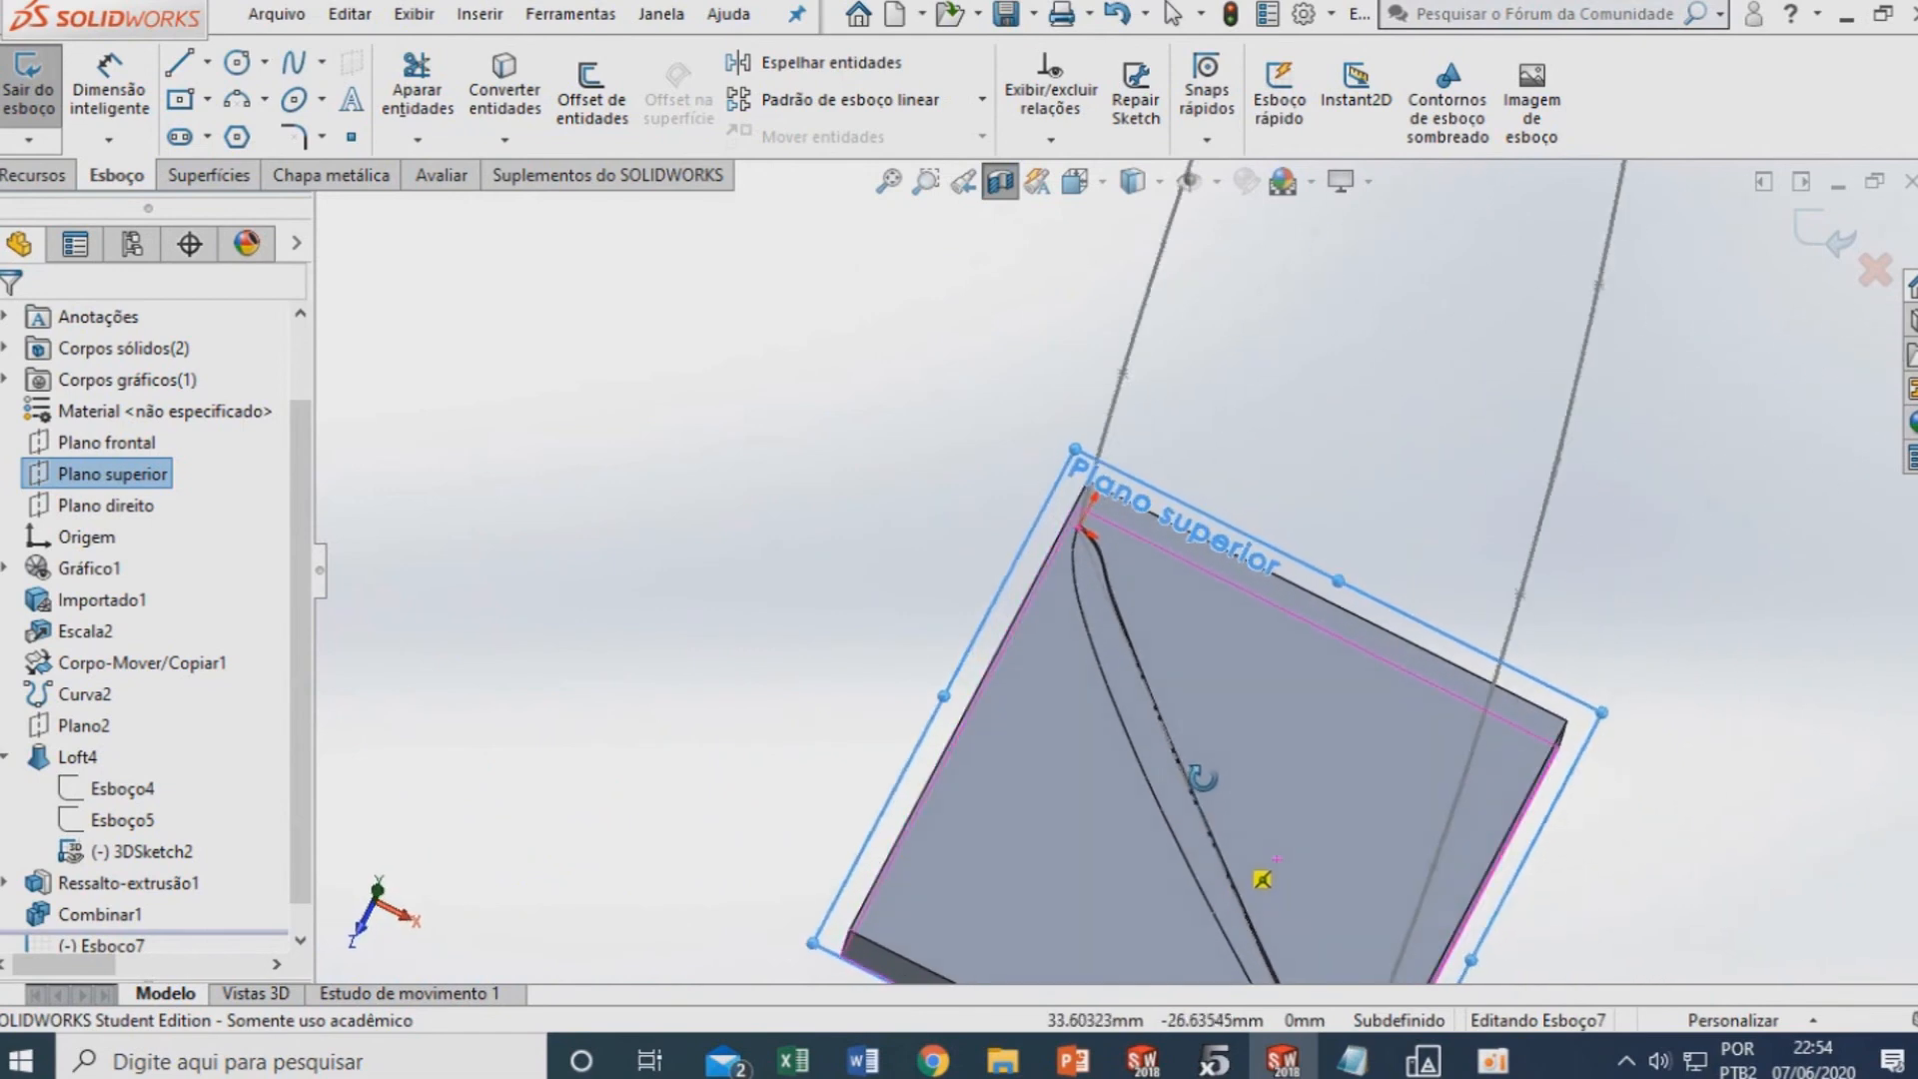
scroll(1224, 879, "up", 2)
scroll(1238, 894, "down", 2)
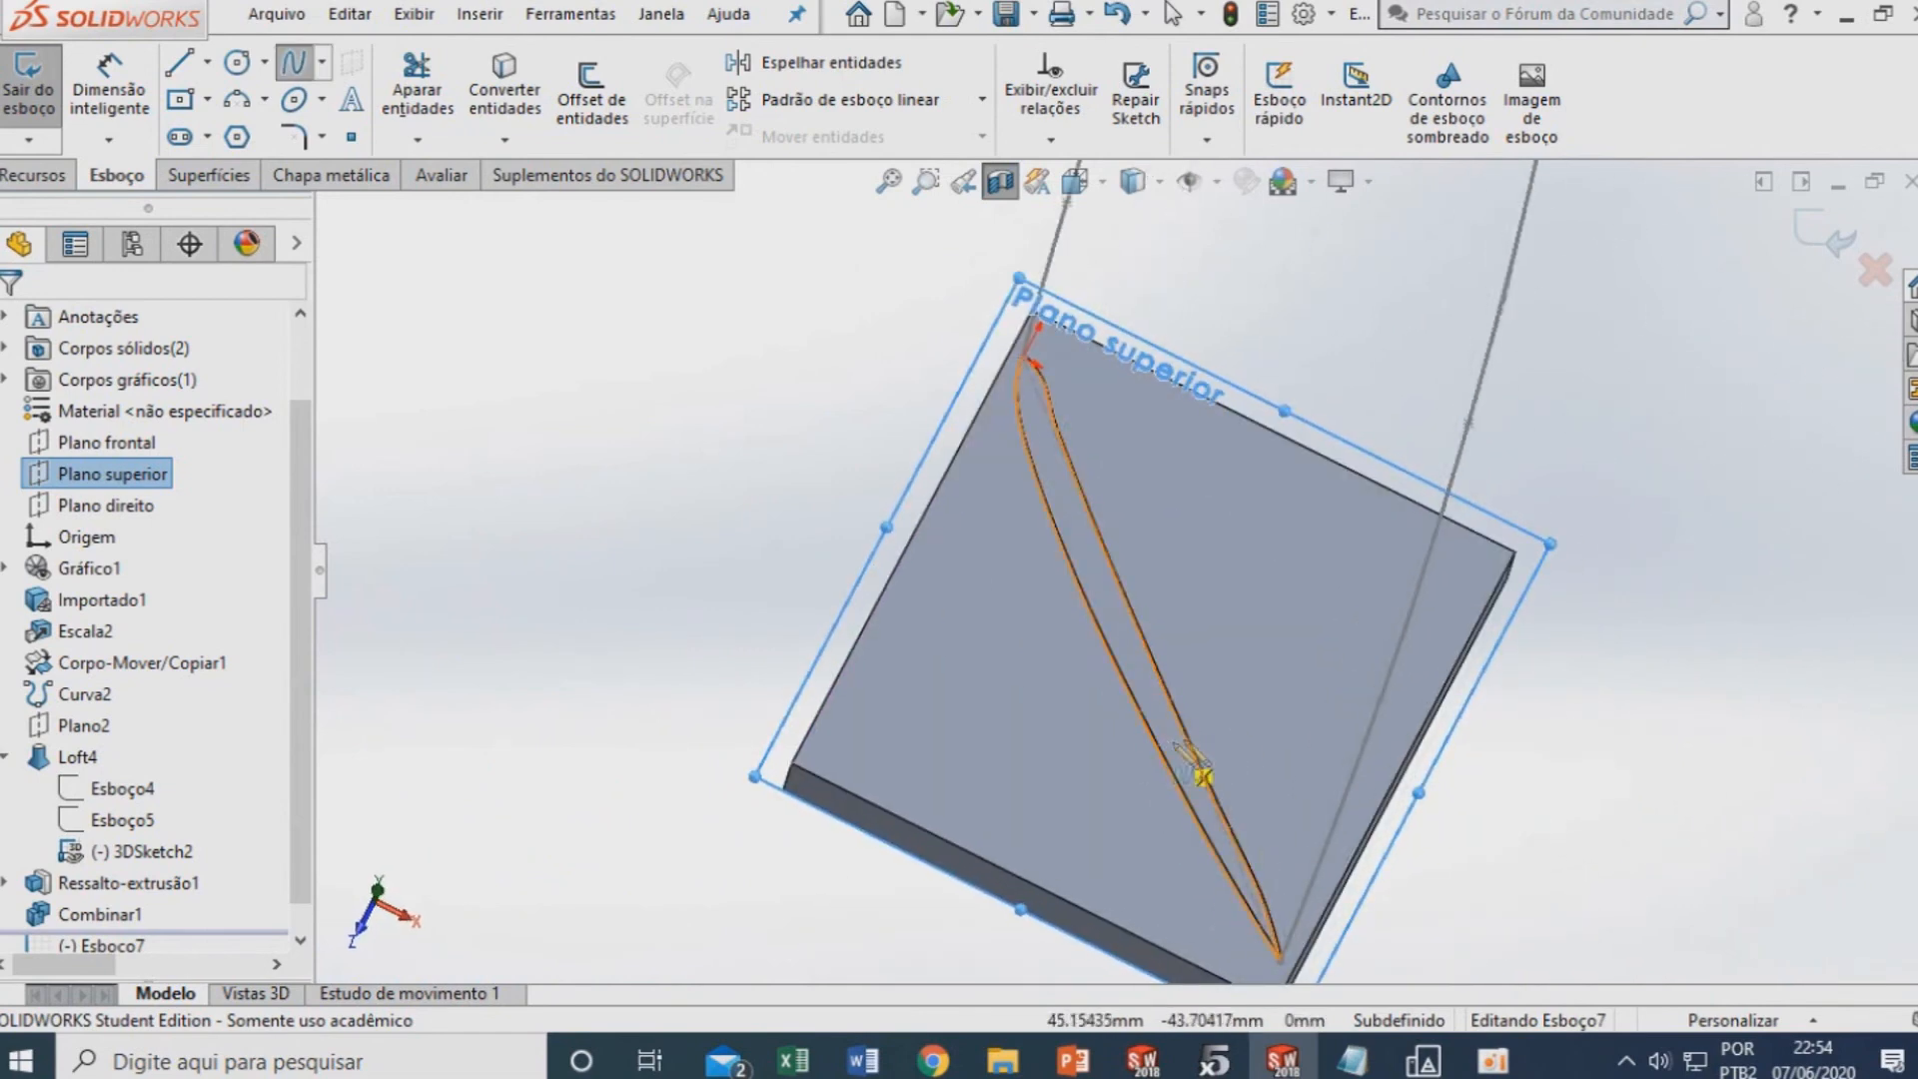
scroll(1139, 477, "down", 3)
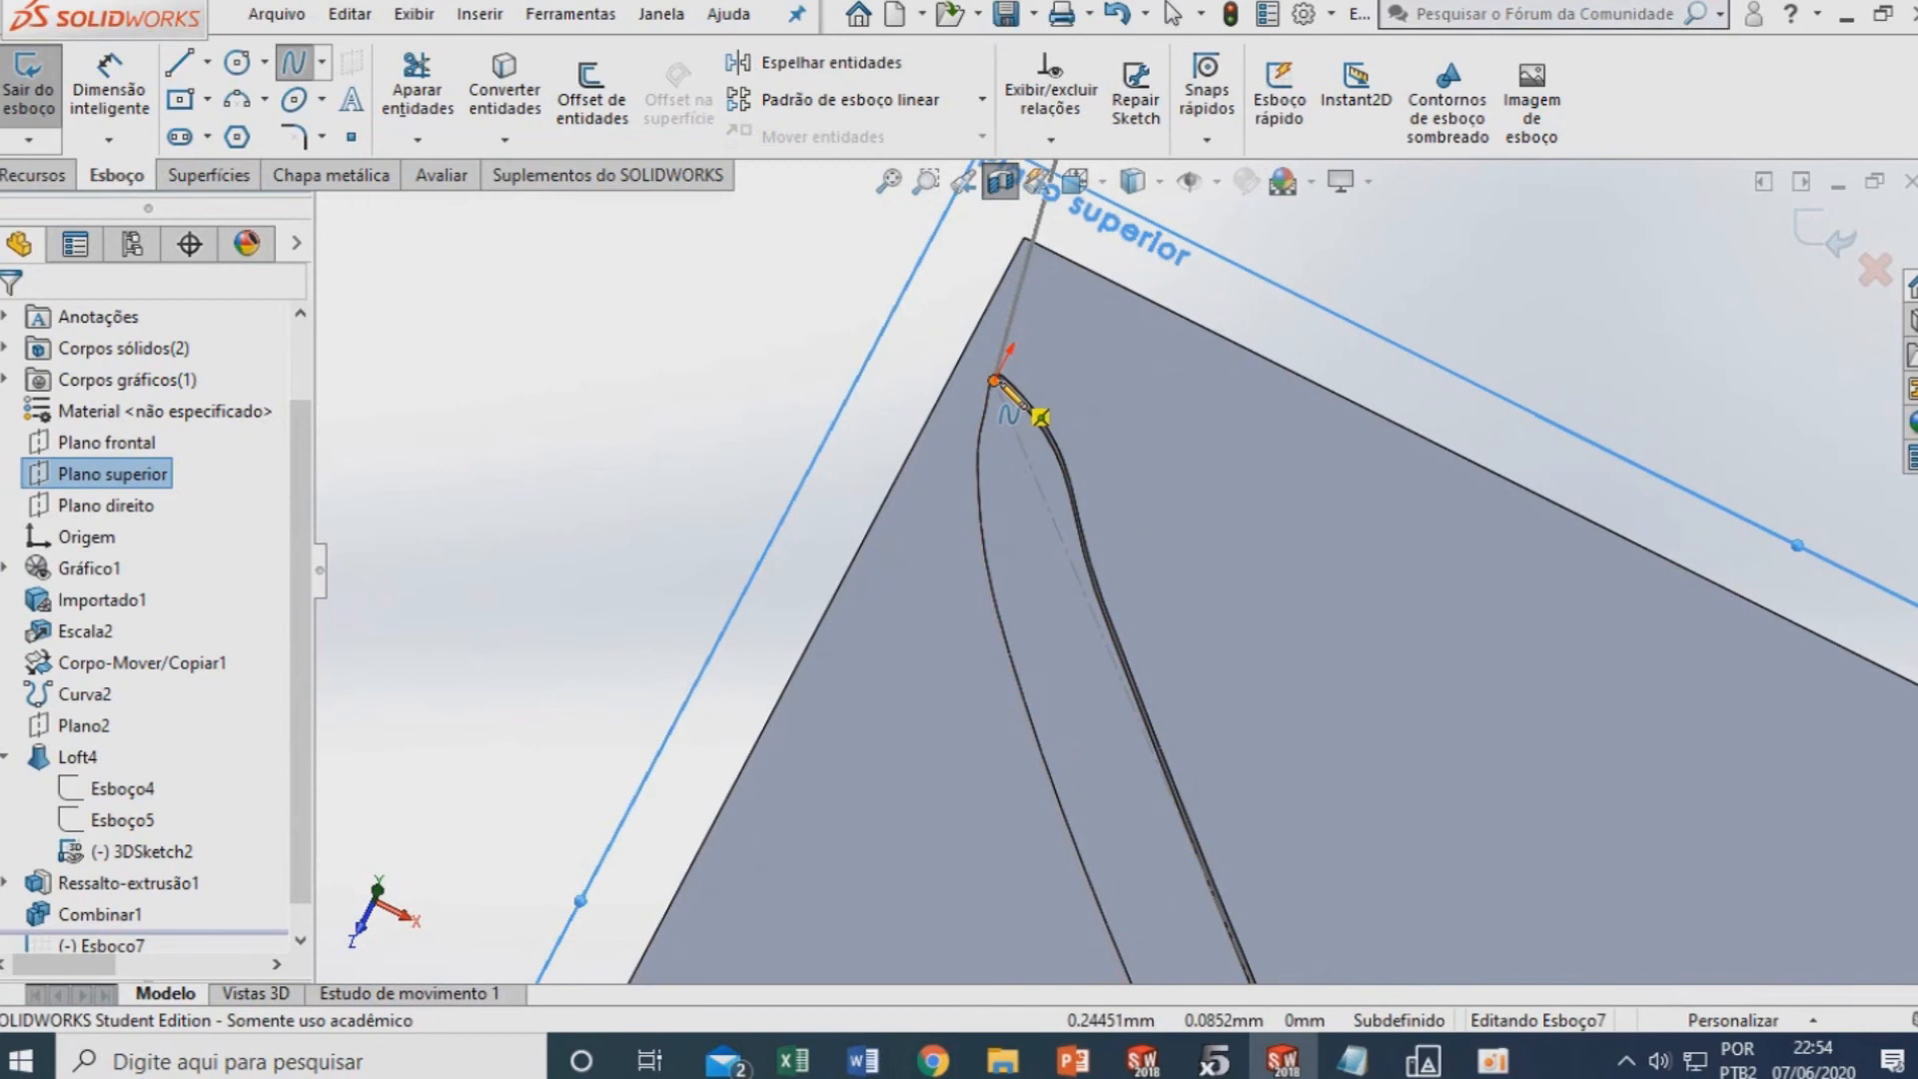
left_click(995, 381)
scroll(1019, 530, "up", 7)
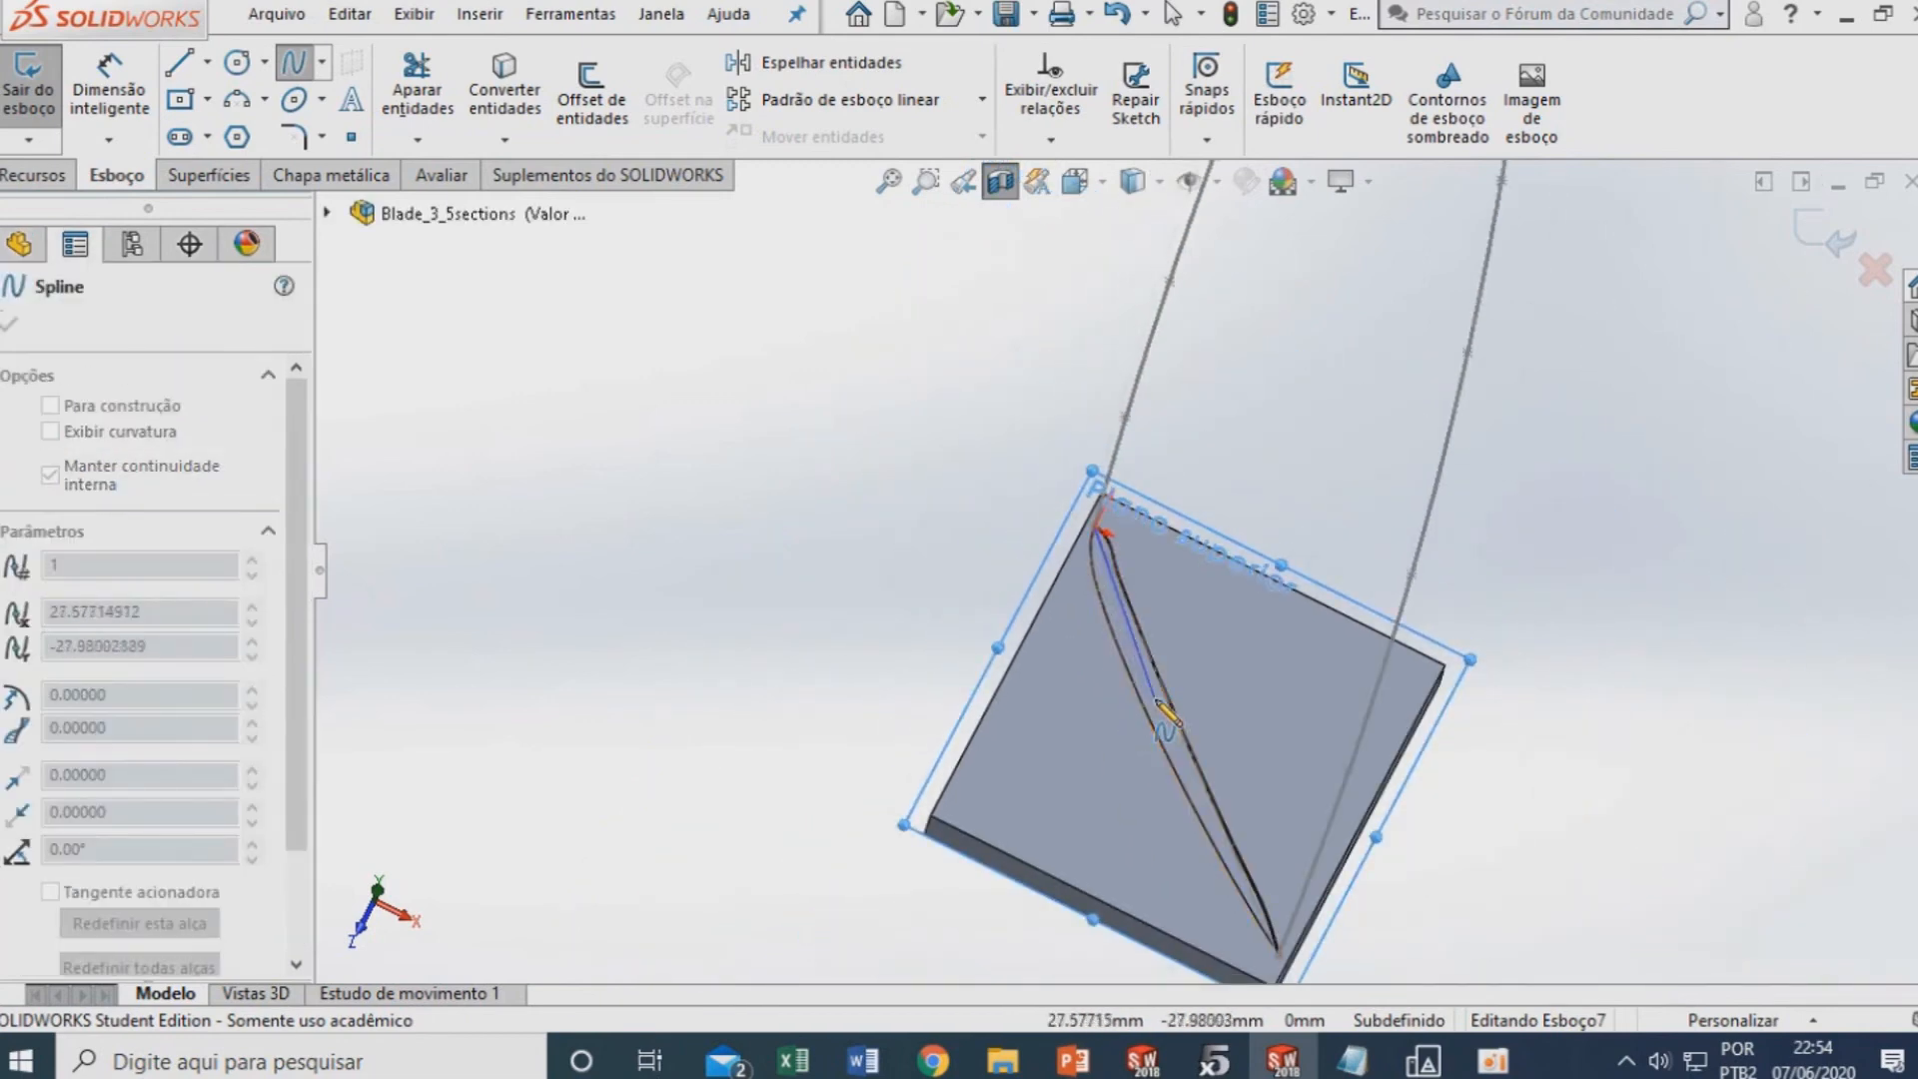
scroll(1167, 709, "down", 1)
left_click(1137, 656)
scroll(1240, 811, "up", 1)
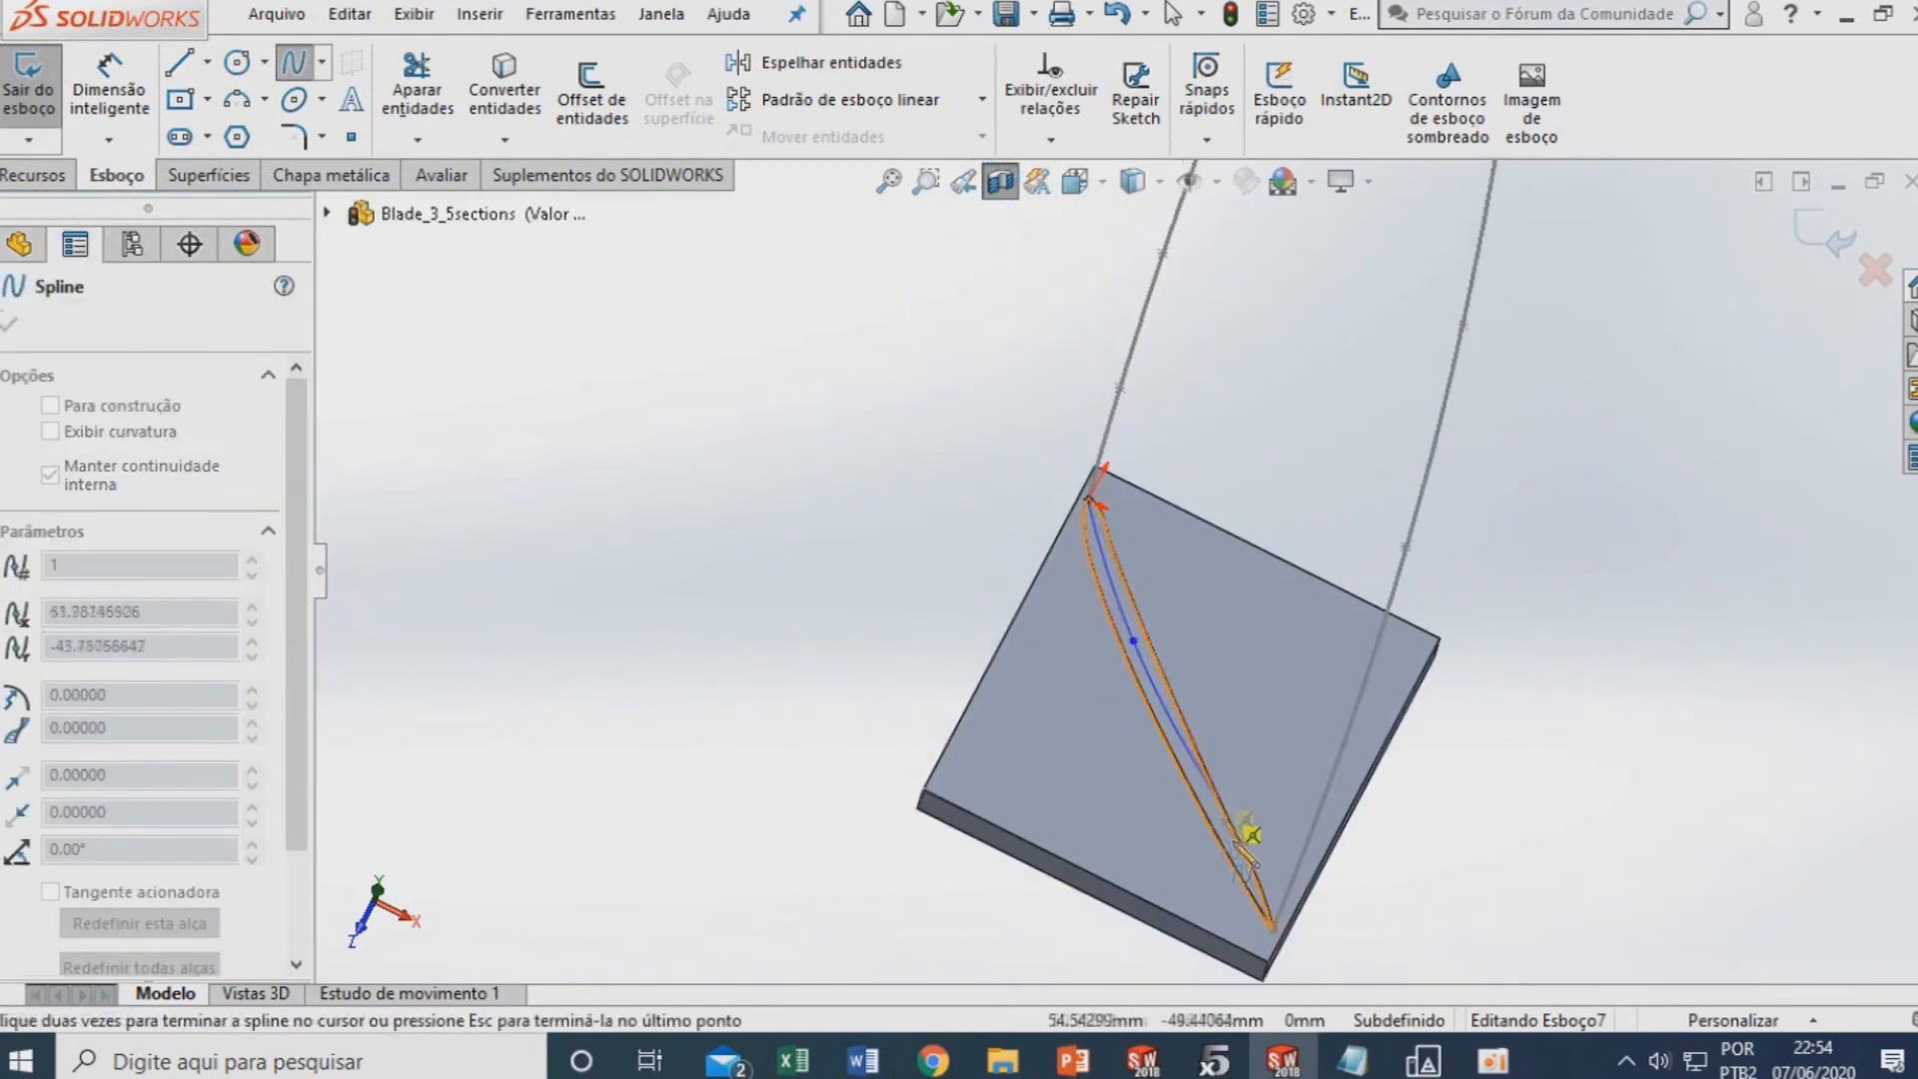
scroll(1271, 911, "down", 2)
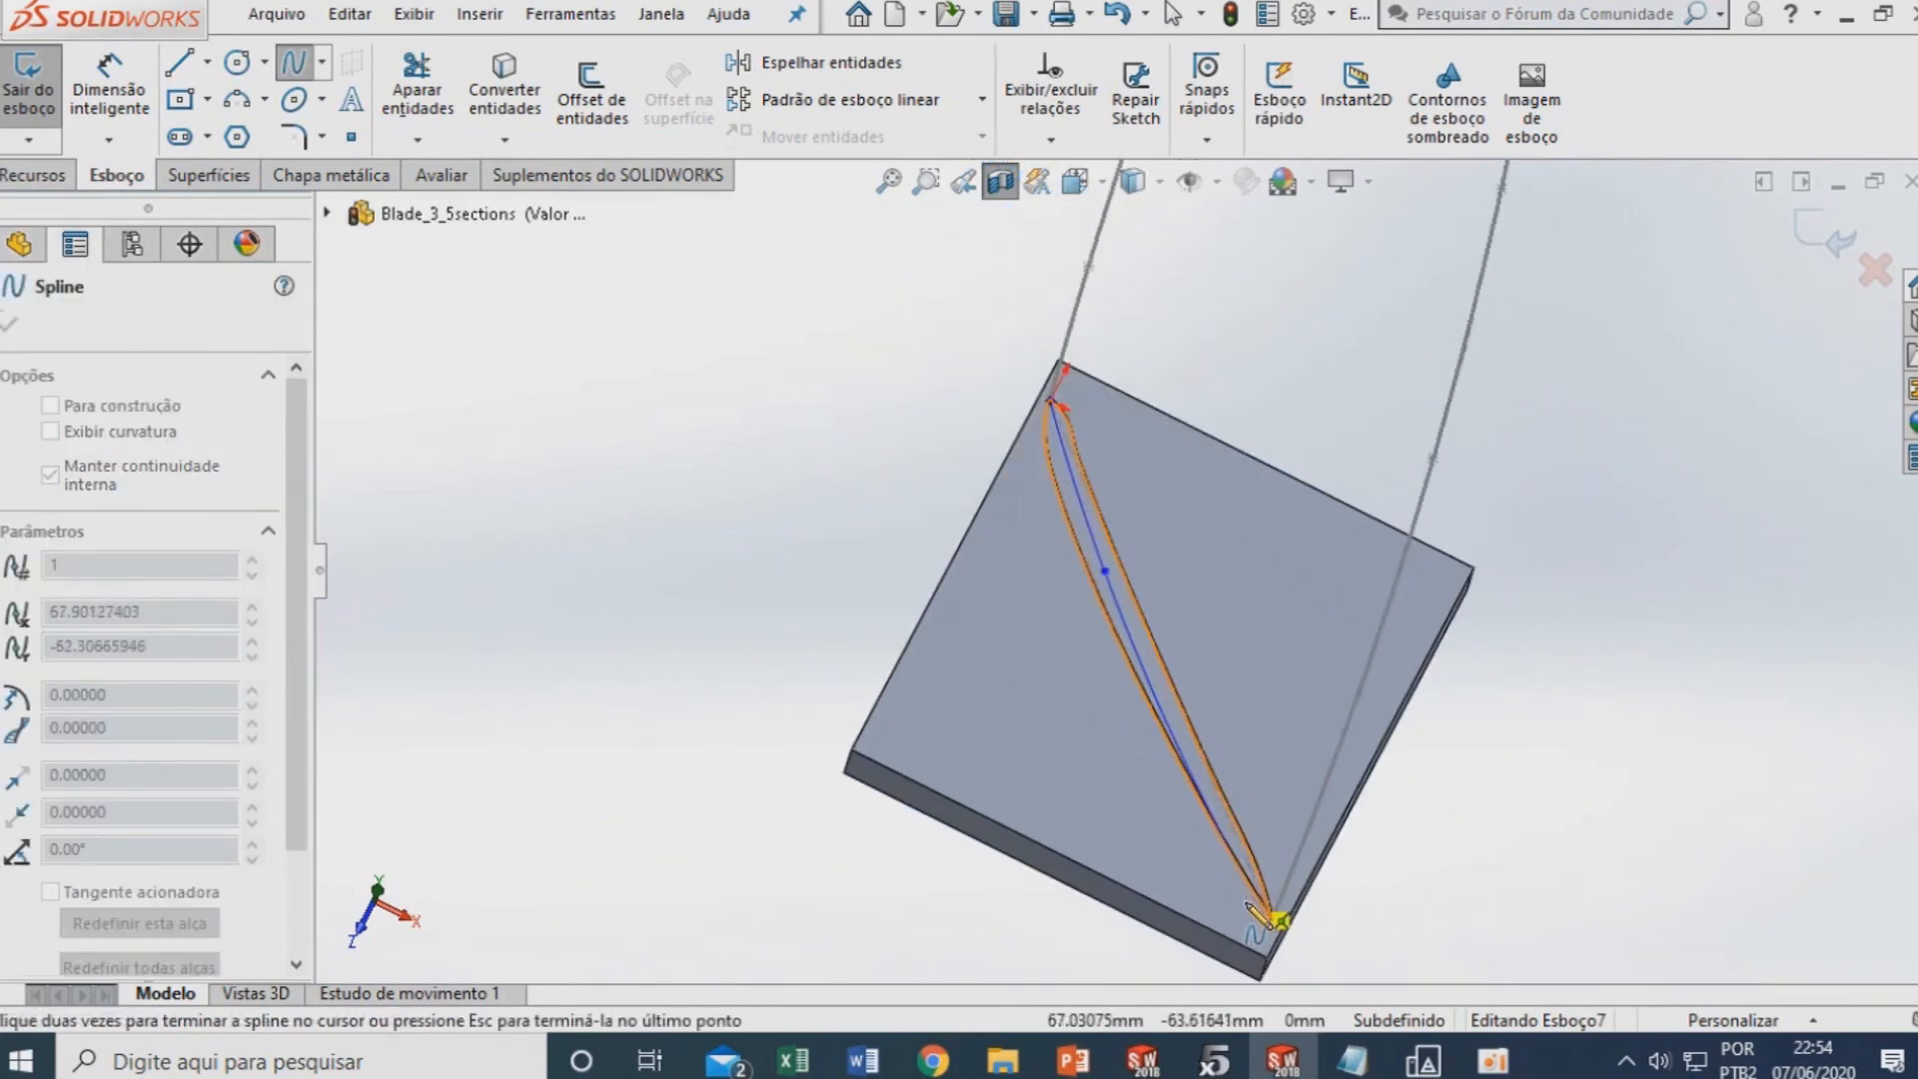
left_click(1203, 765)
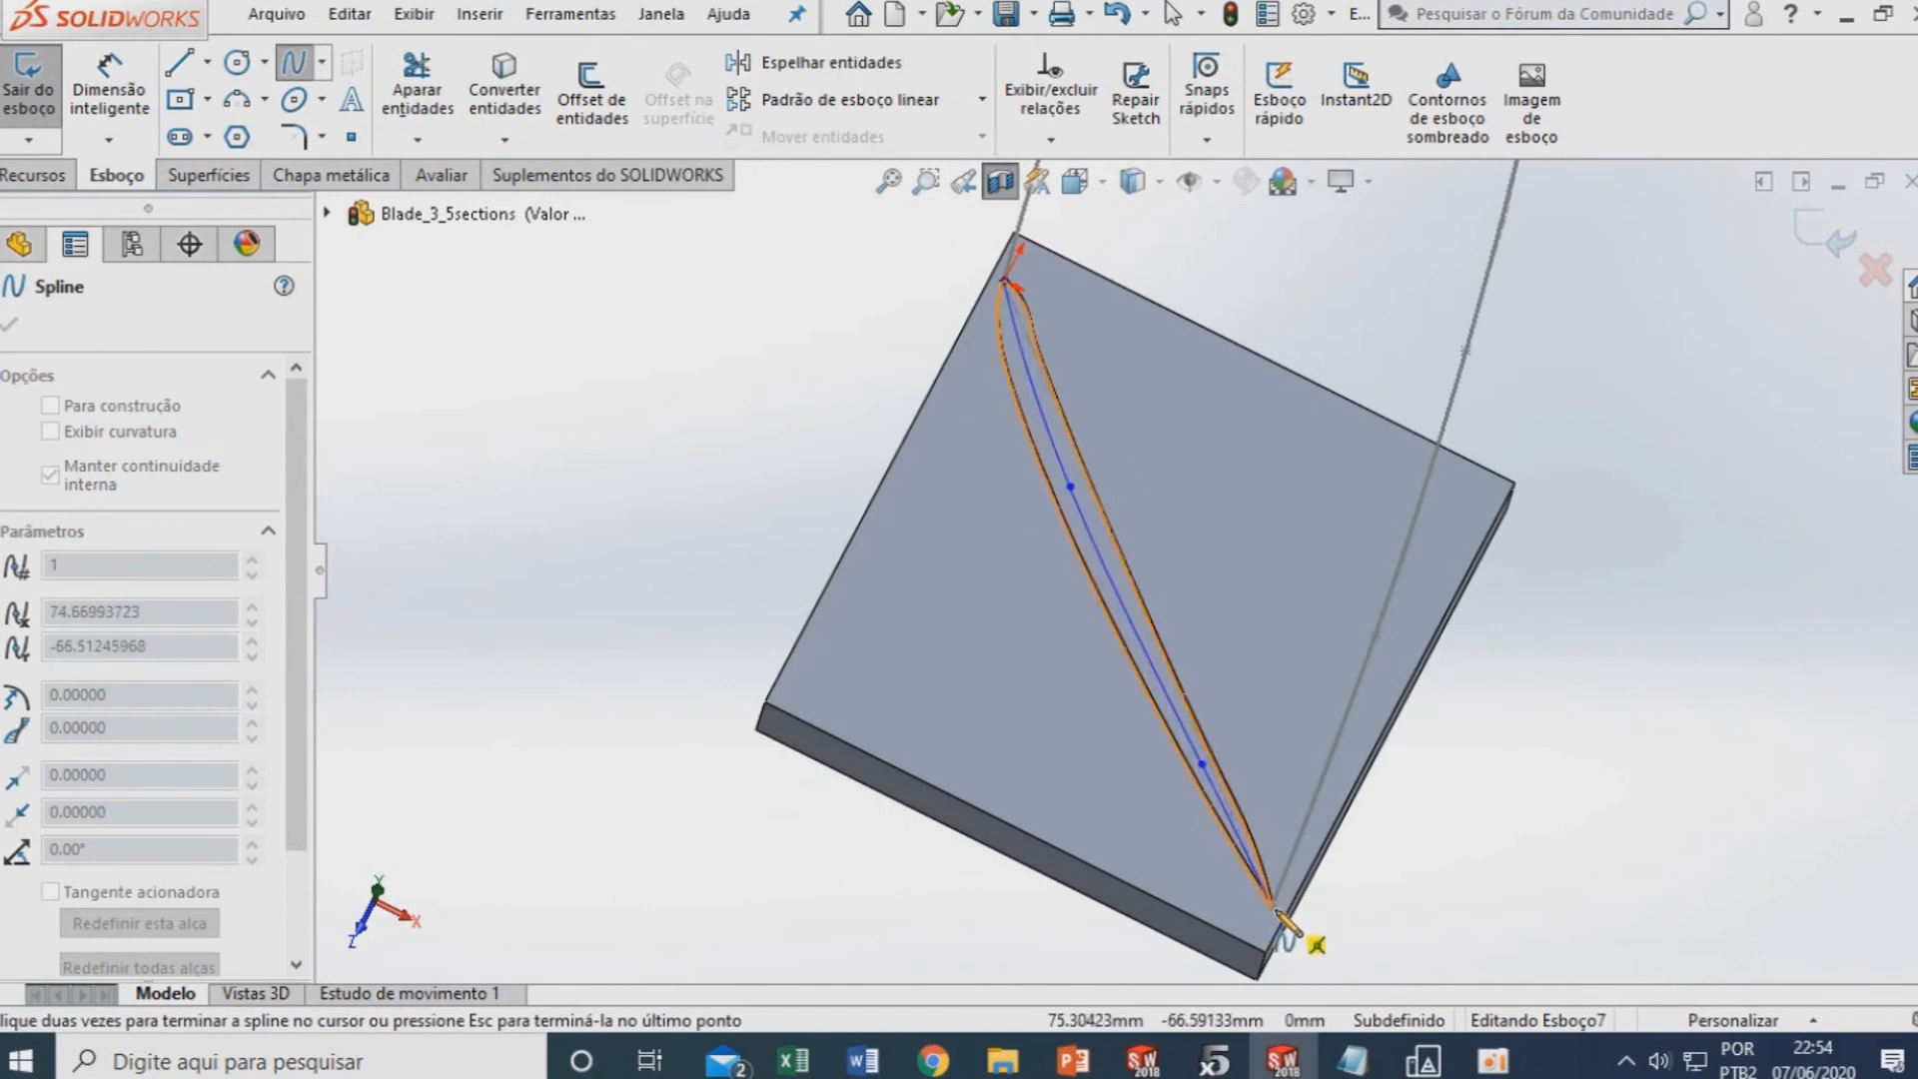
scroll(1284, 921, "down", 3)
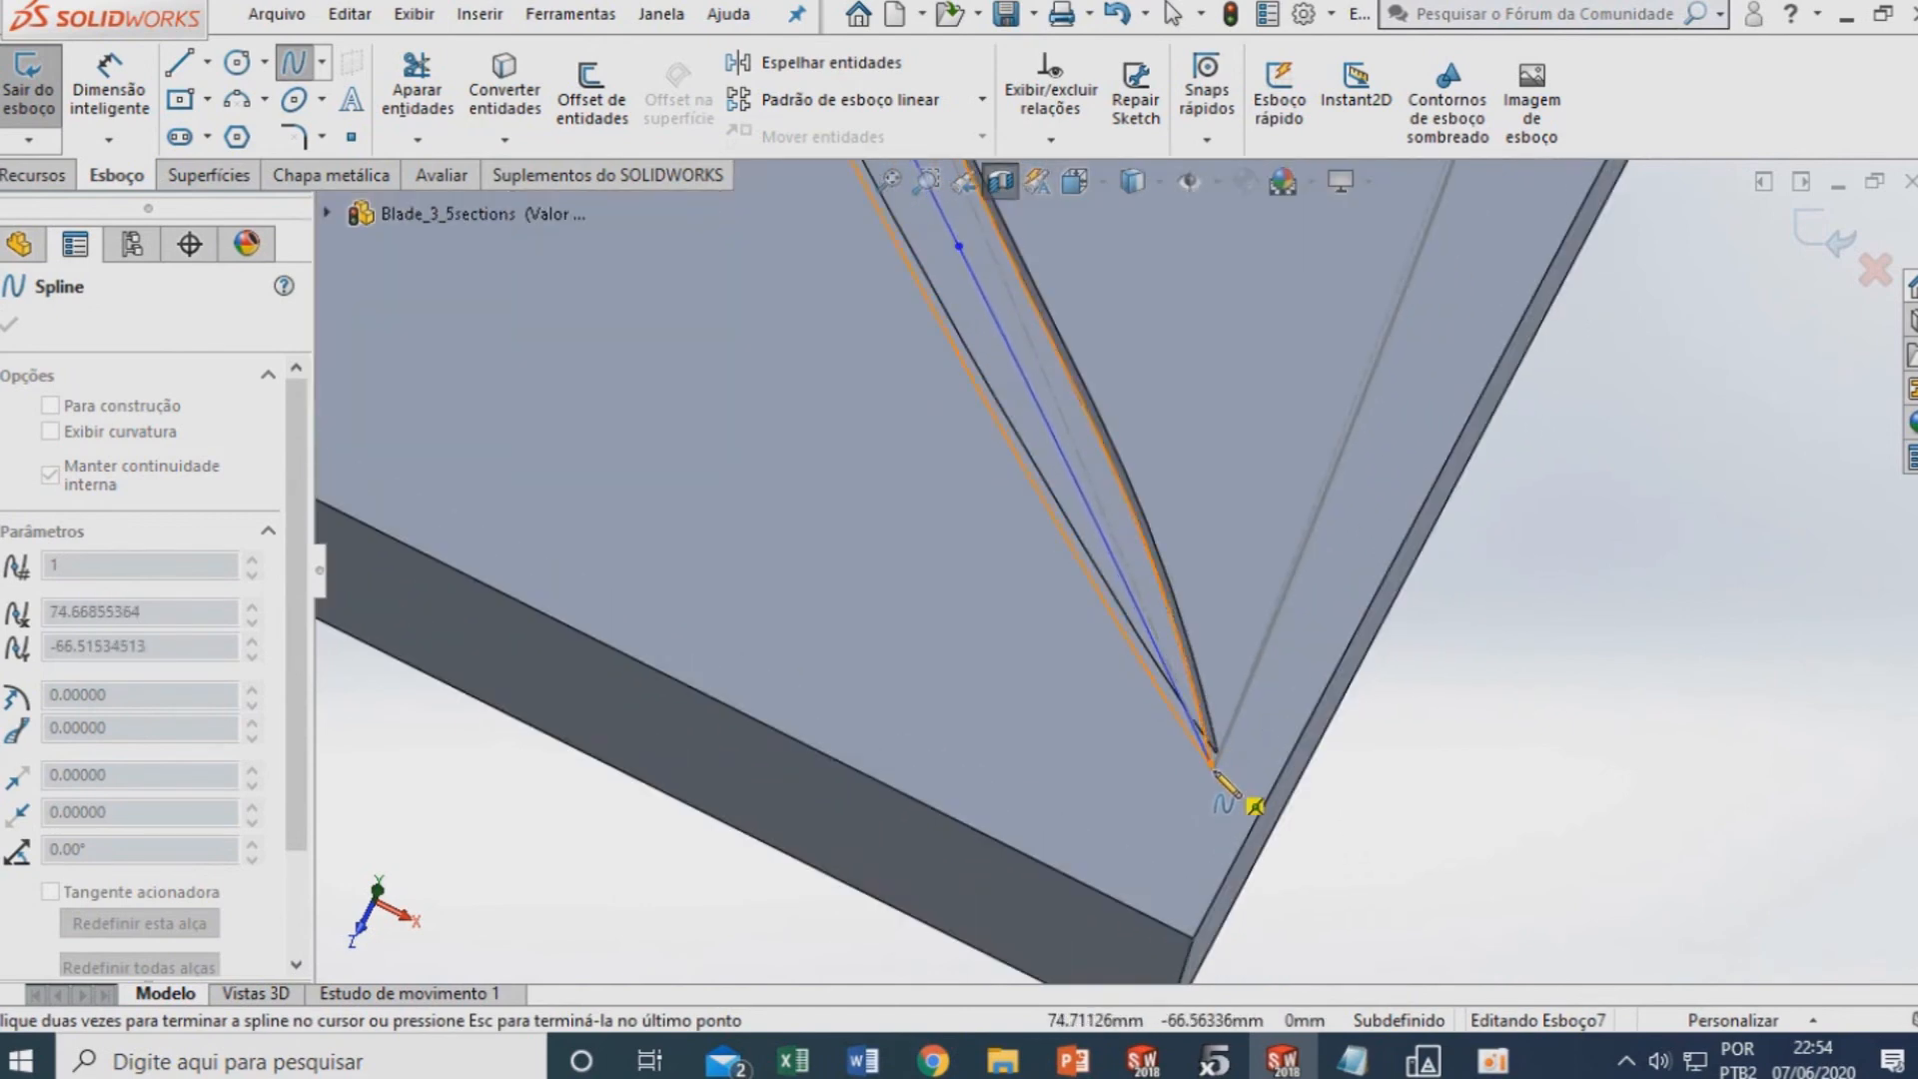
left_click(1213, 768)
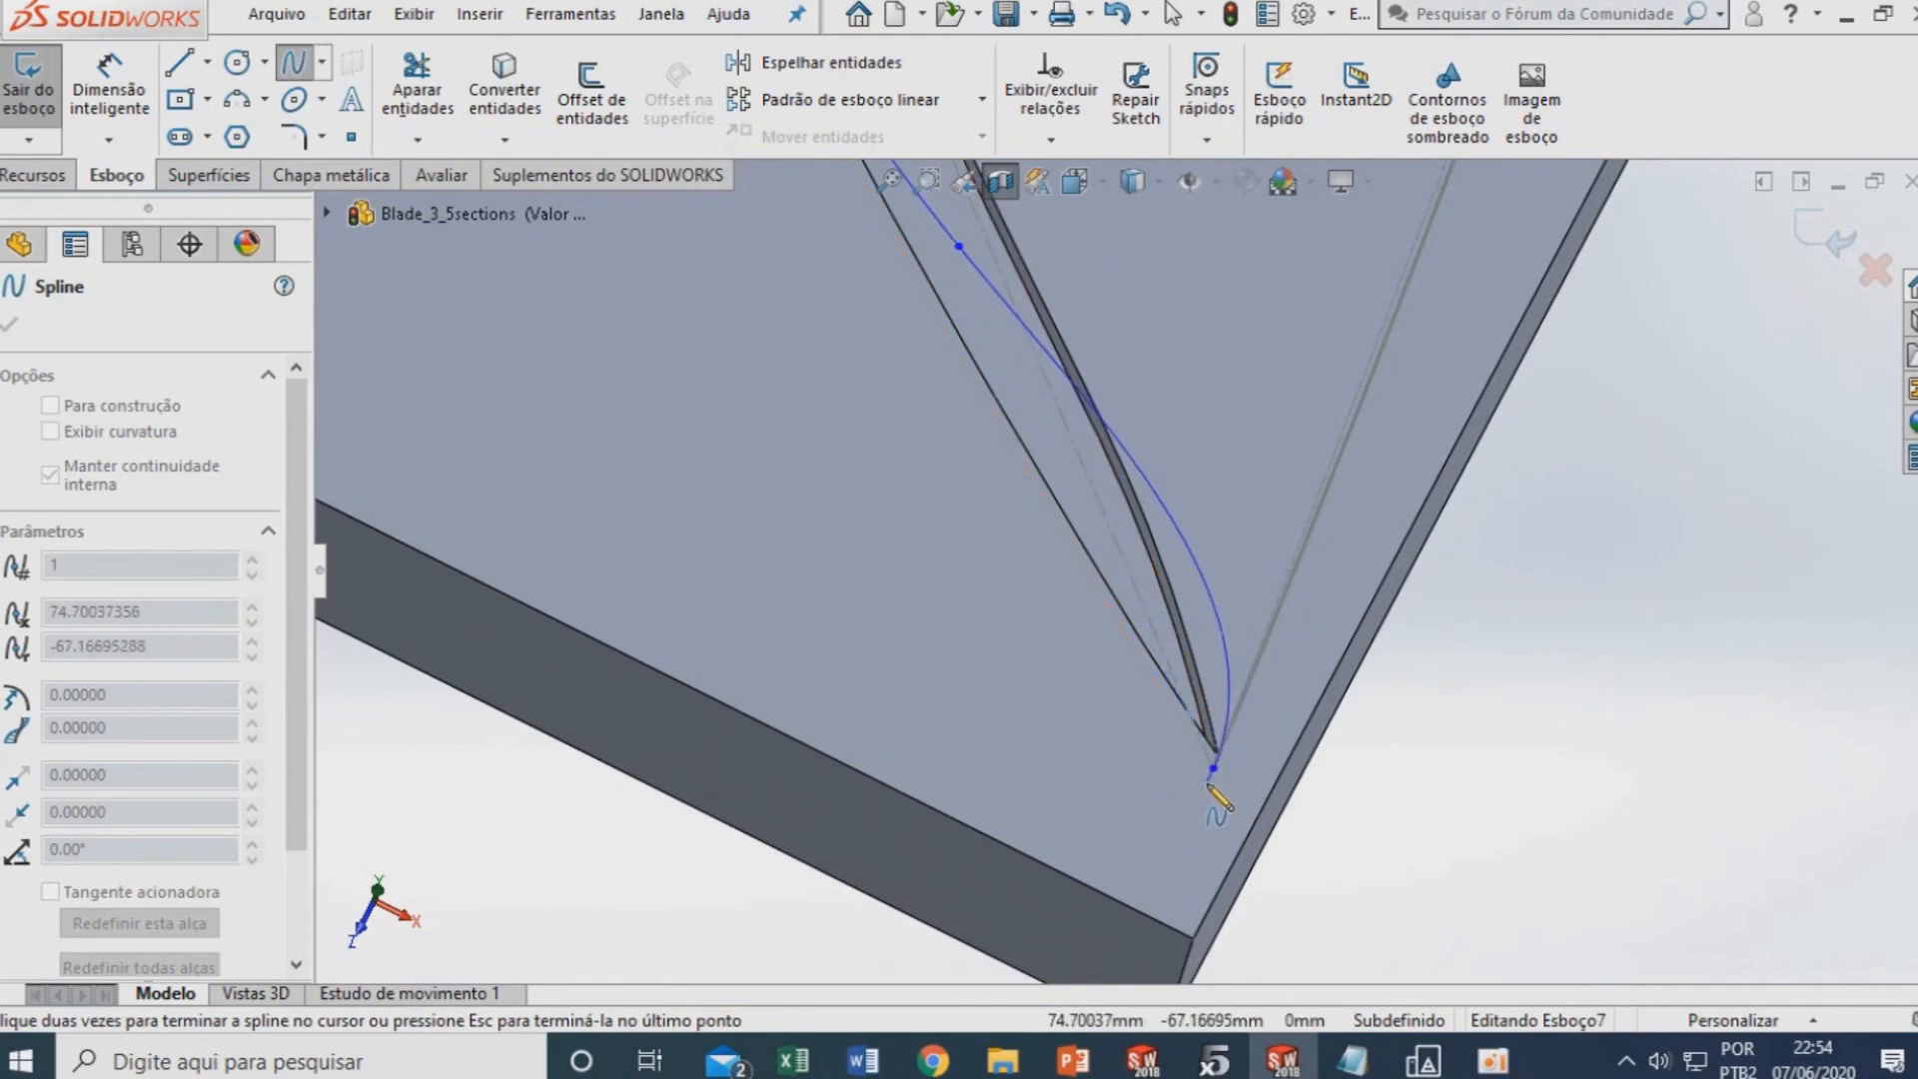
key("Escape")
Exit the sketch and view the mean-line spline within the blade profile from above
scroll(1159, 619, "up", 6)
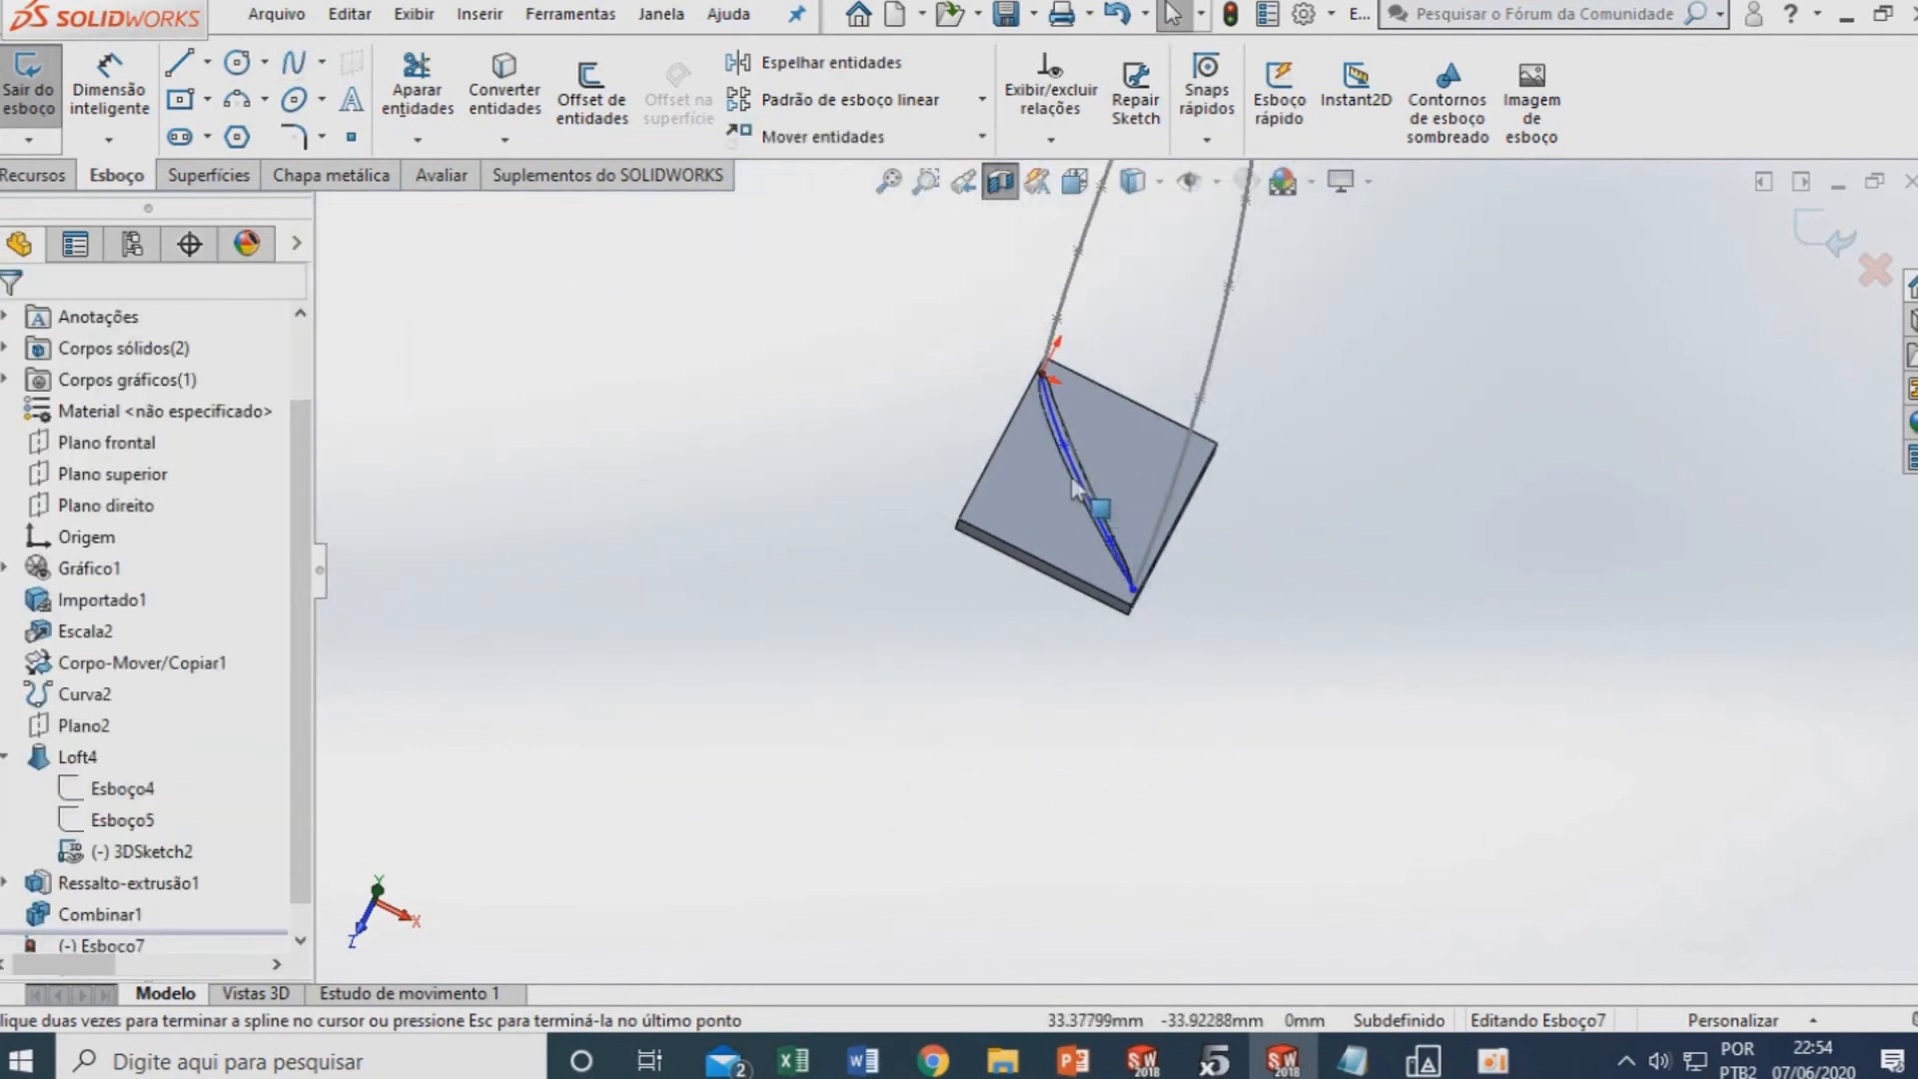
scroll(1048, 450, "down", 3)
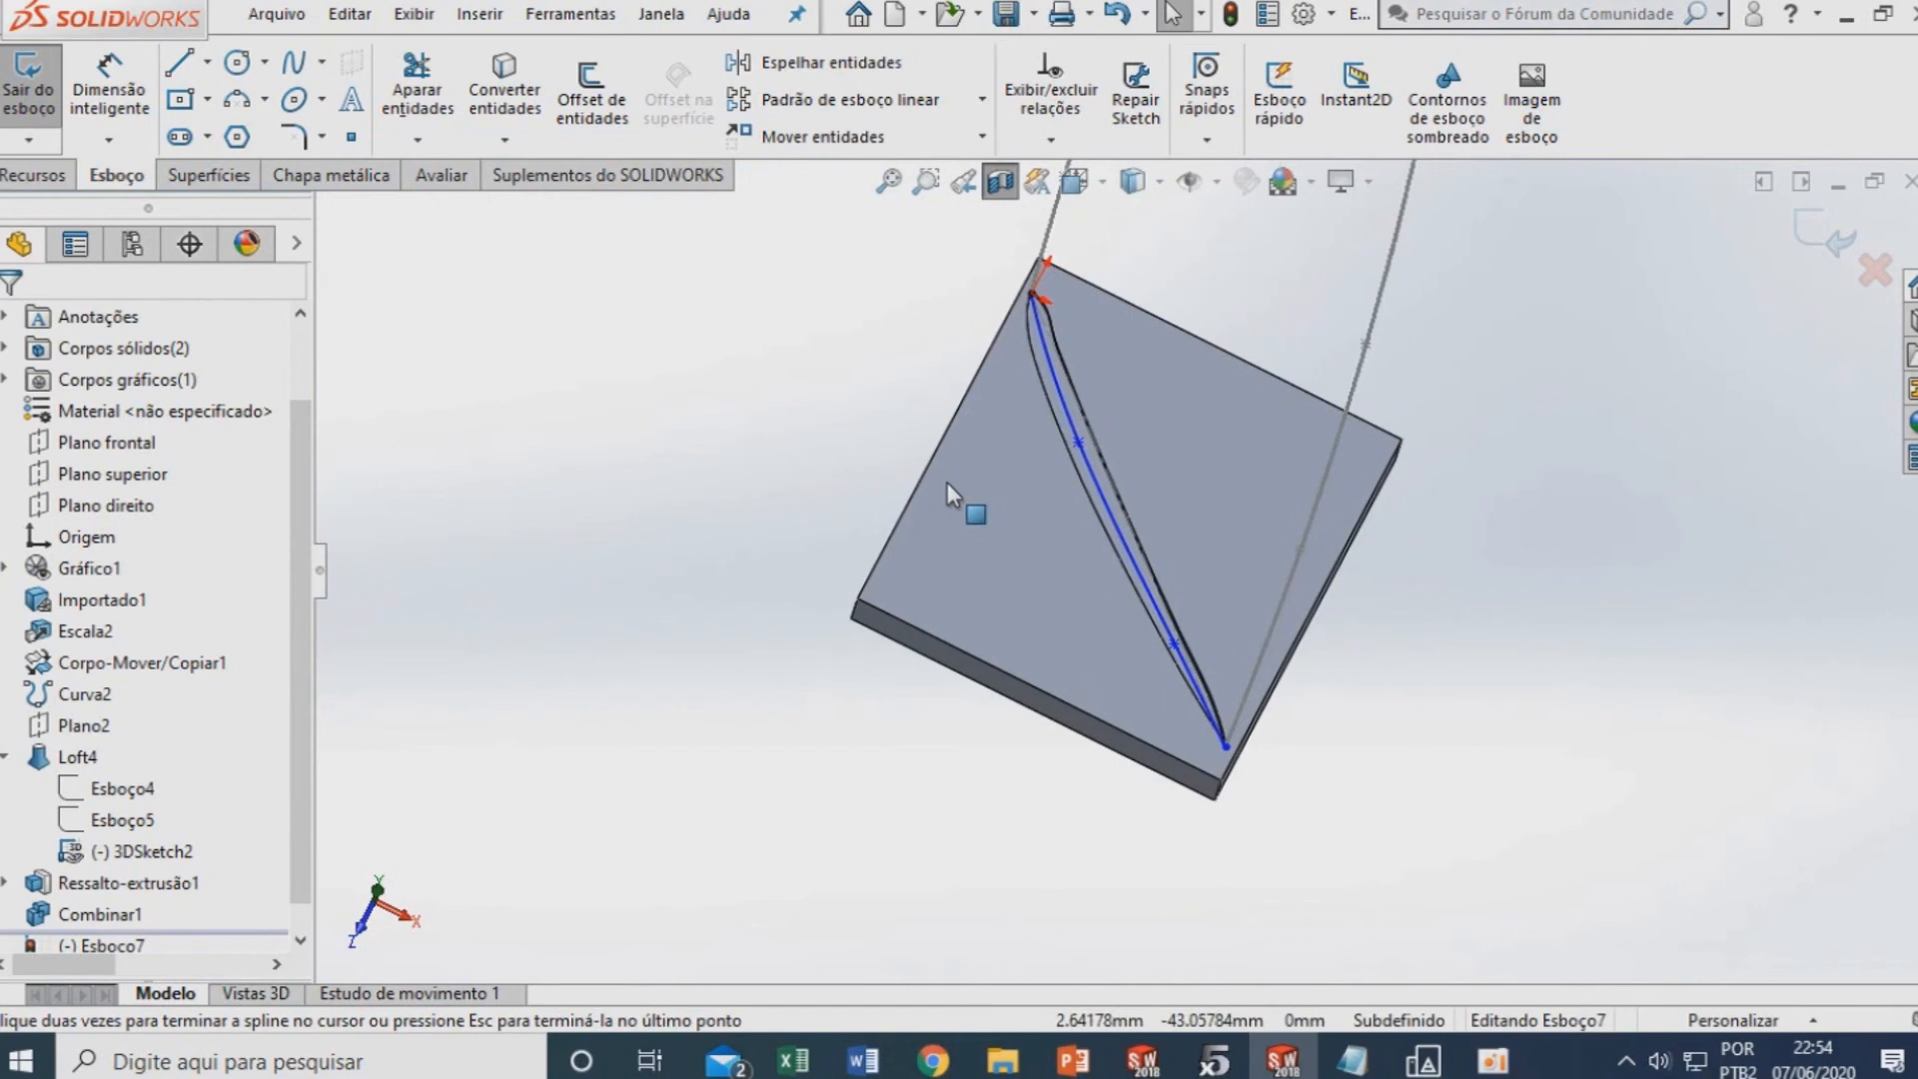
key("ctrl+5")
key("Escape")
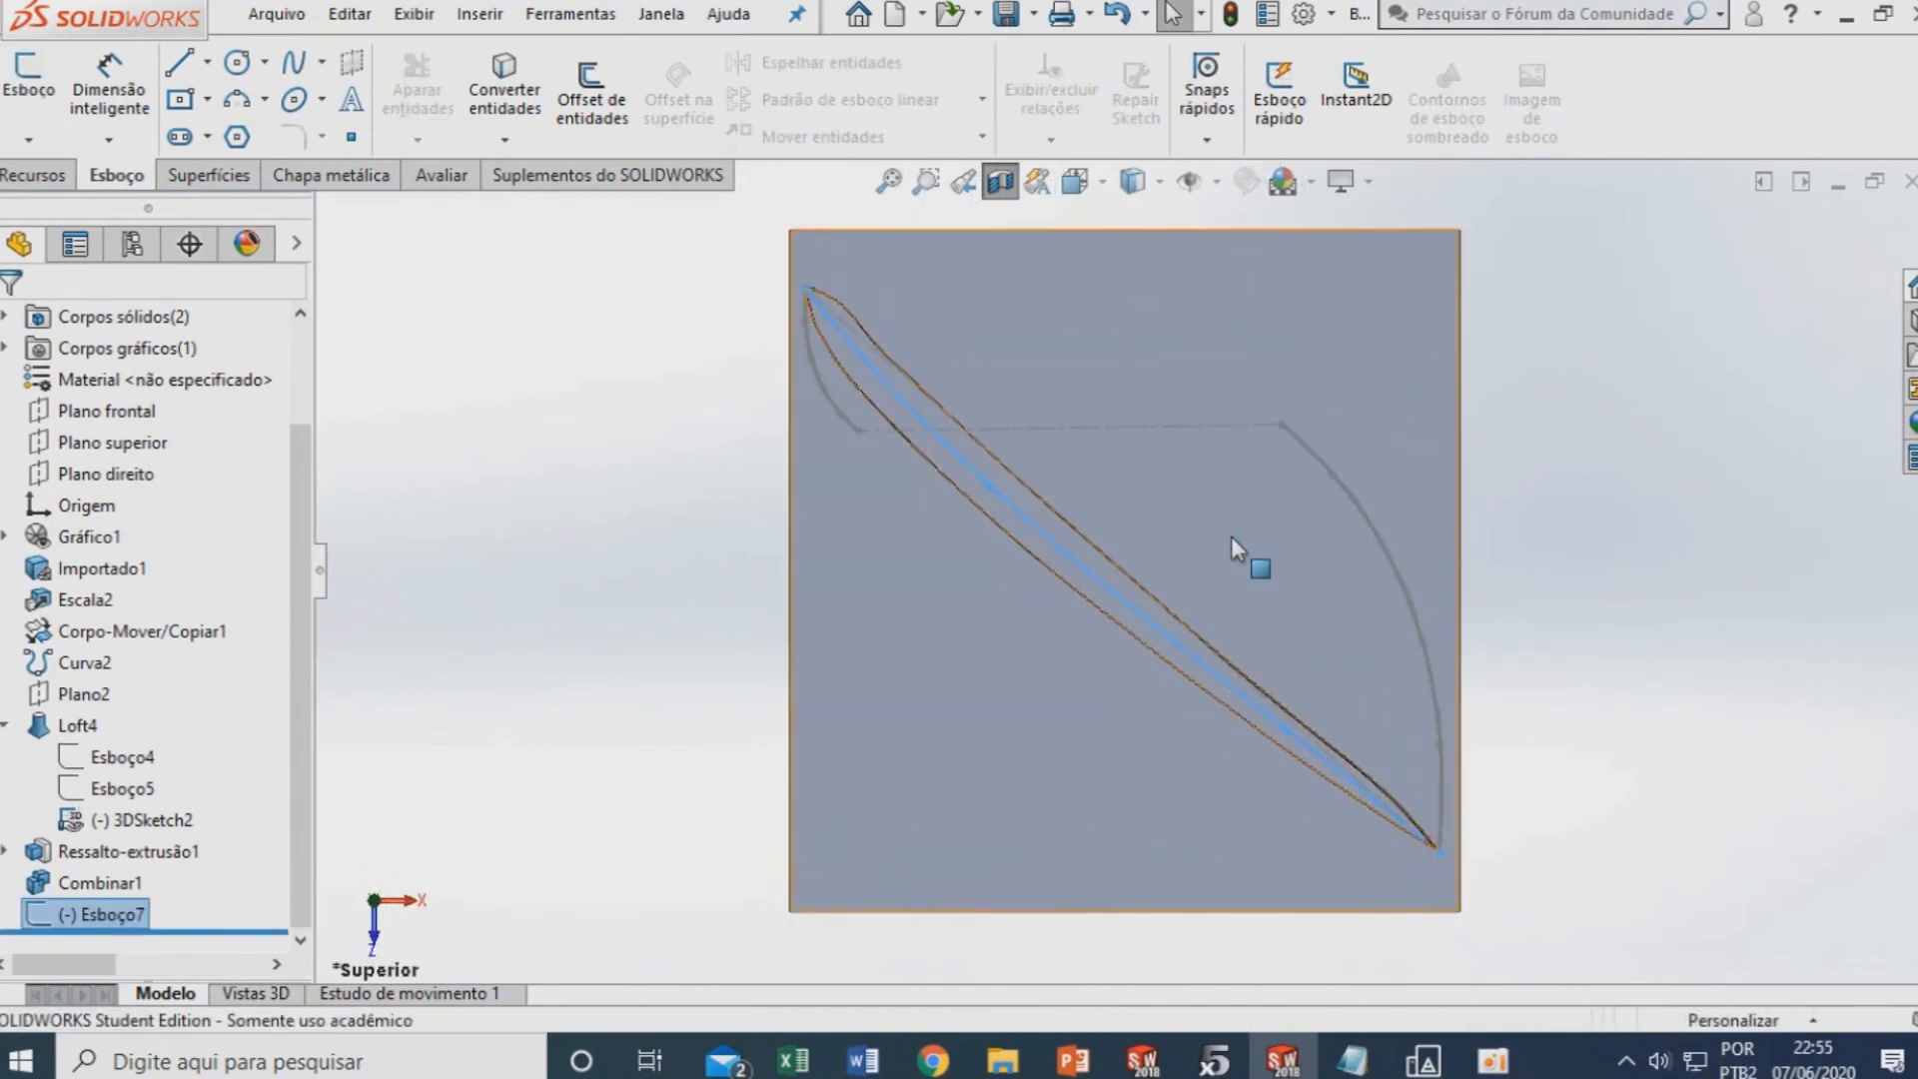
scroll(1233, 547, "up", 3)
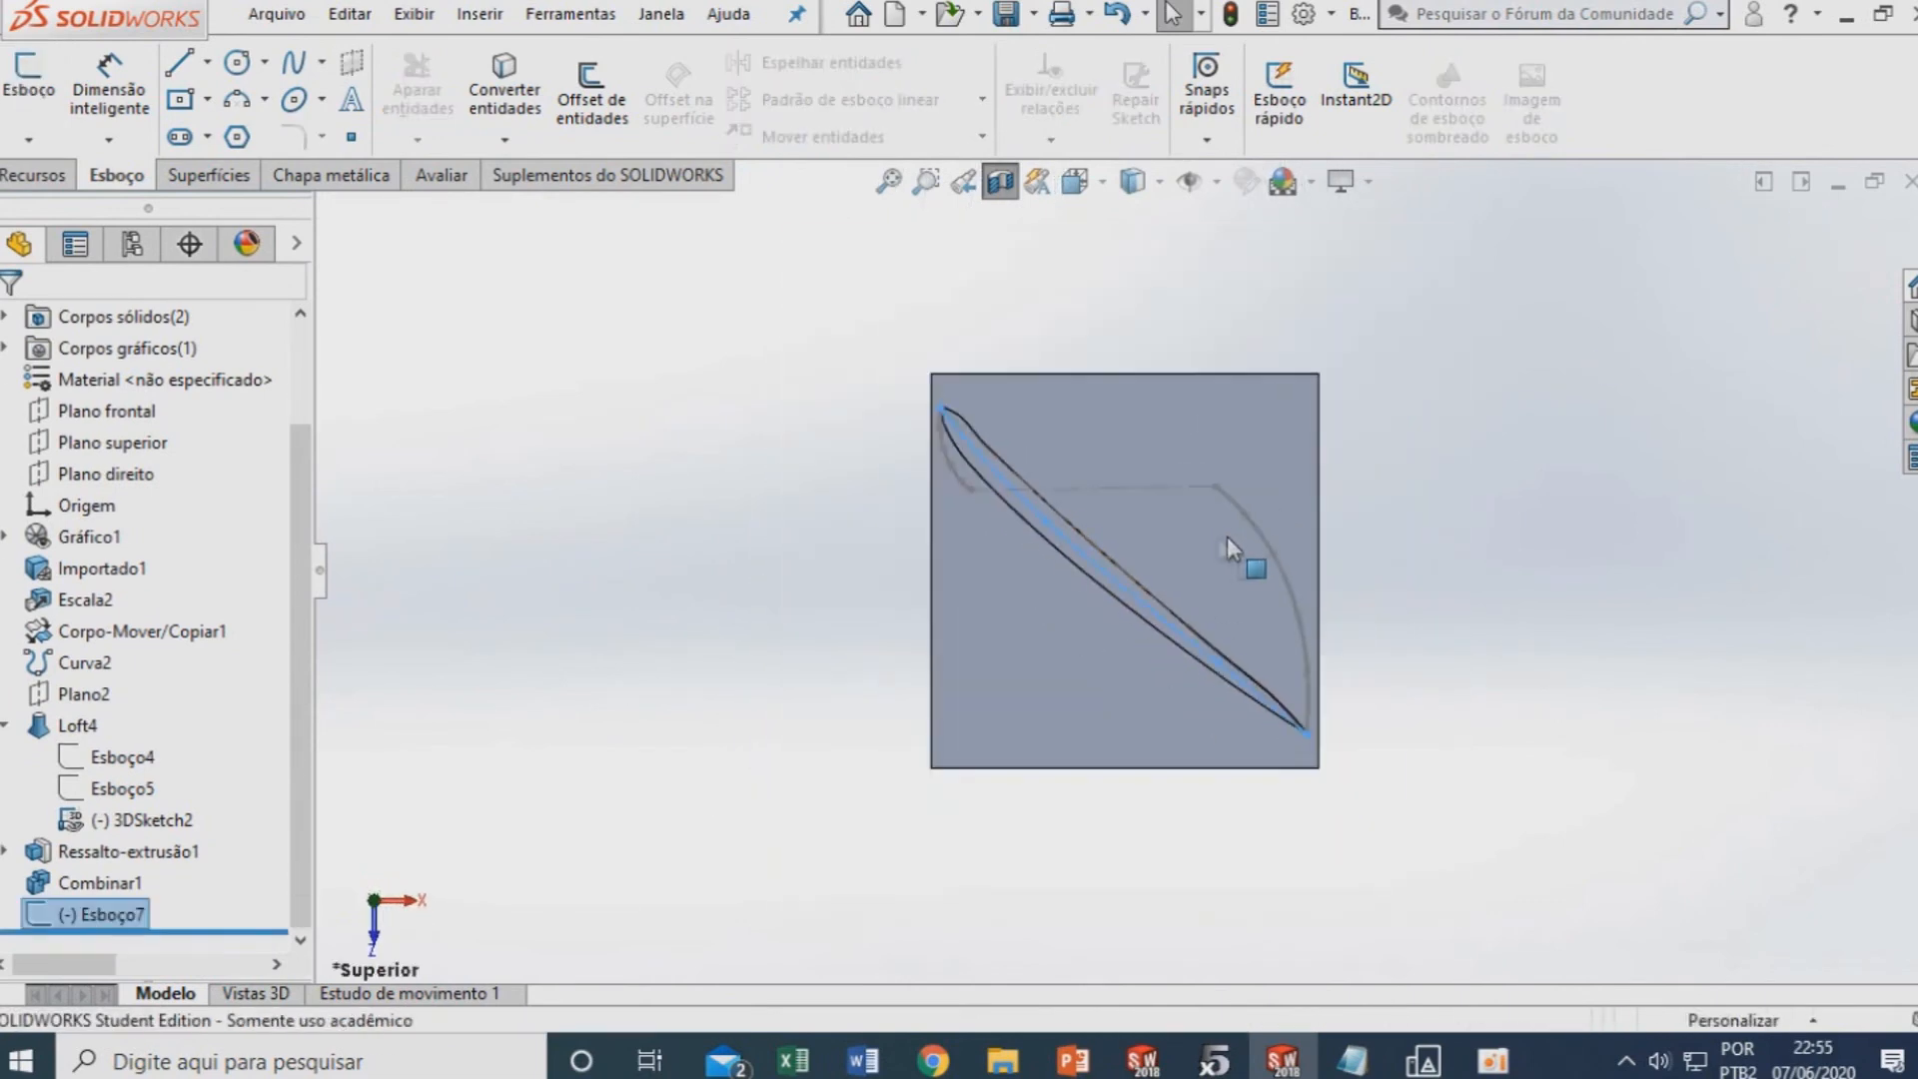
Replace the current section view with one on the top plane offset 400 mm, near the block's far end
left_click(1000, 181)
middle_click_drag(888, 438, 1000, 472)
scroll(1002, 473, "up", 2)
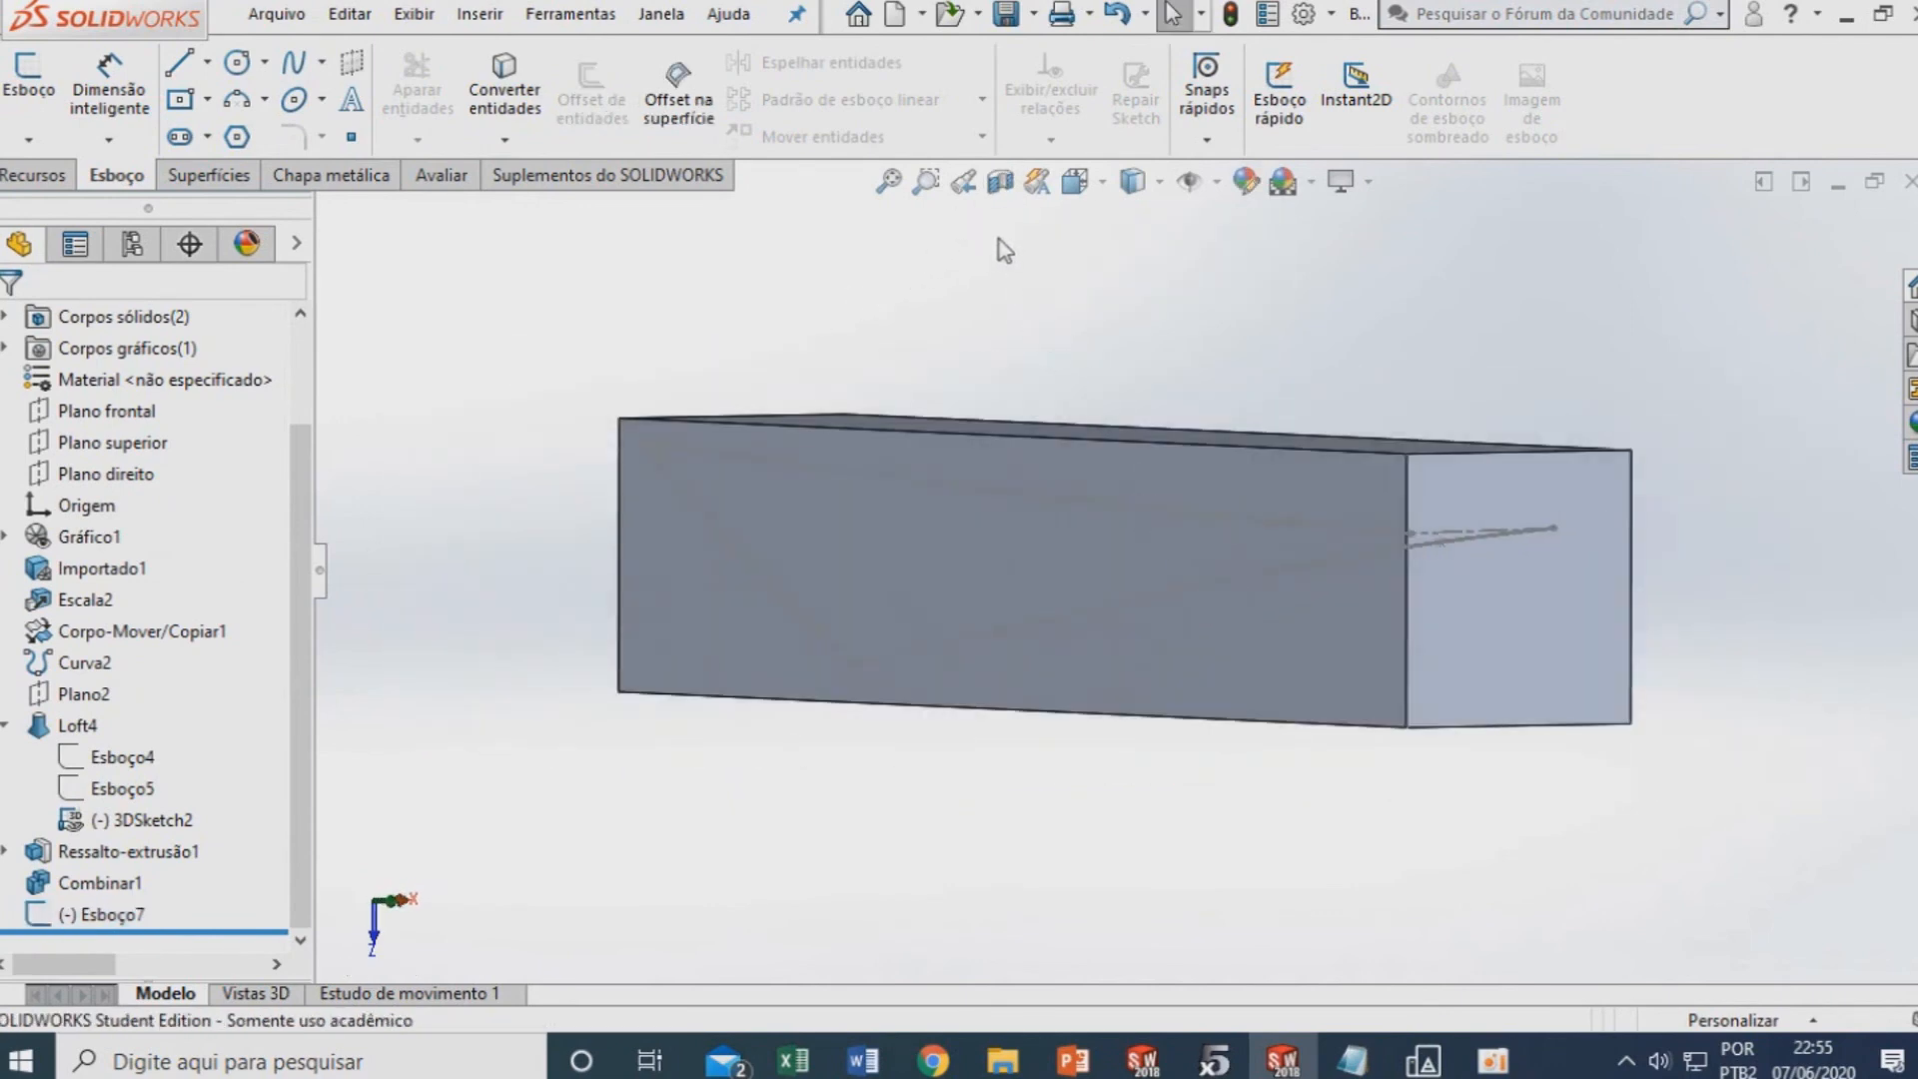
left_click(1000, 181)
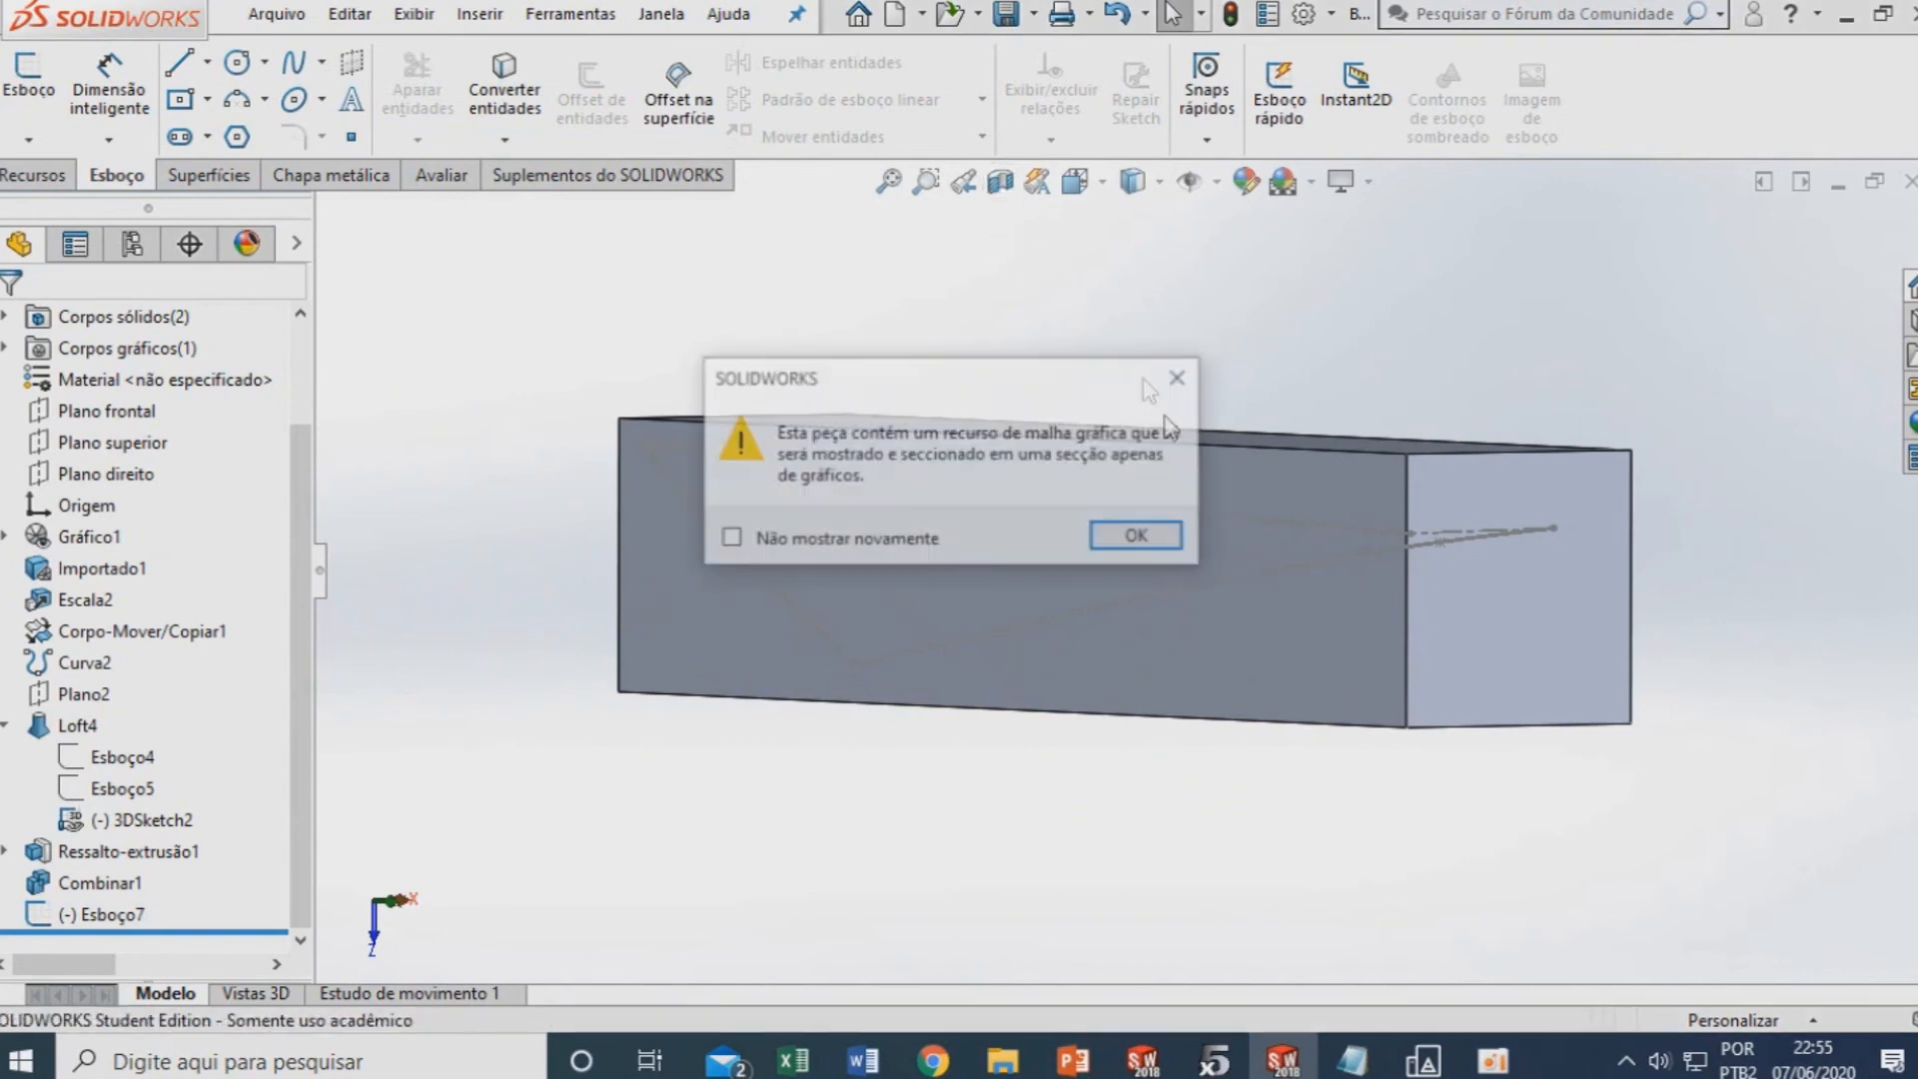
left_click(1135, 535)
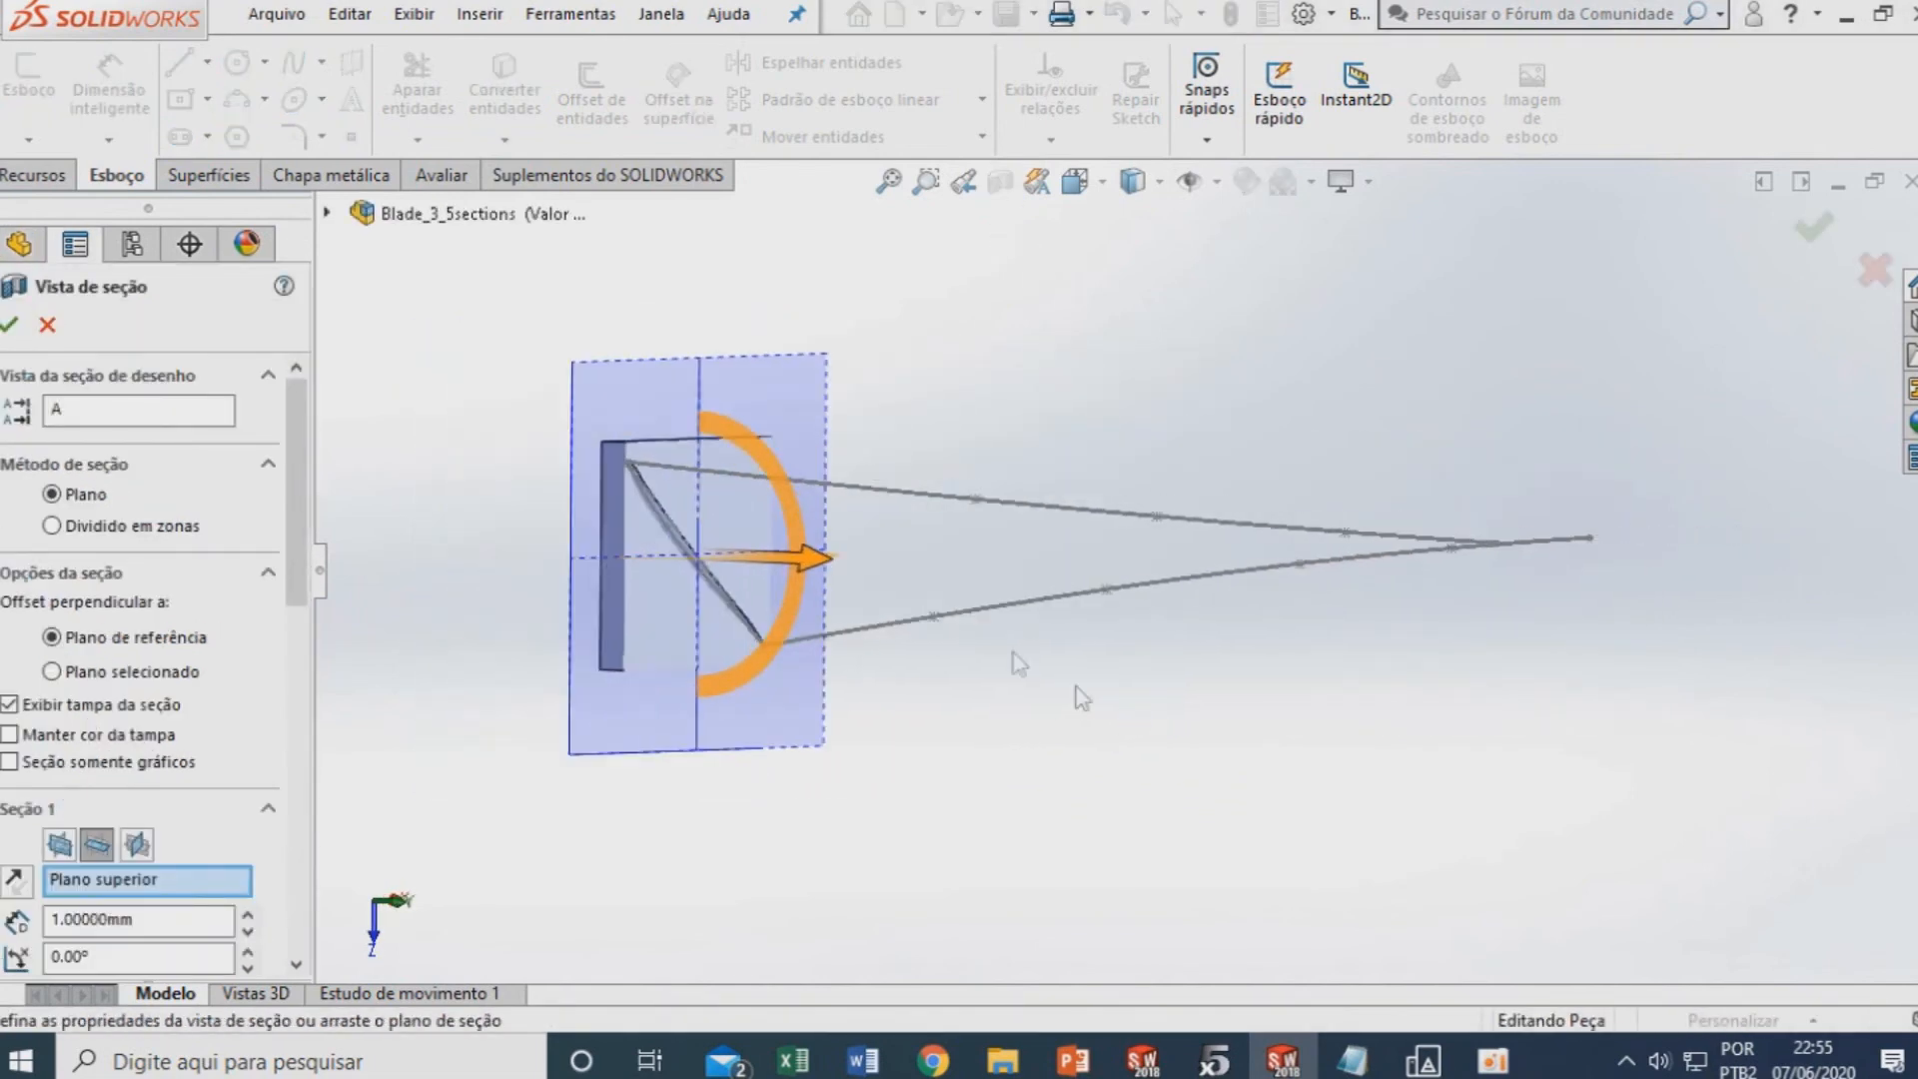
left_click_drag(809, 561, 1666, 606)
left_click_drag(1663, 611, 1662, 610)
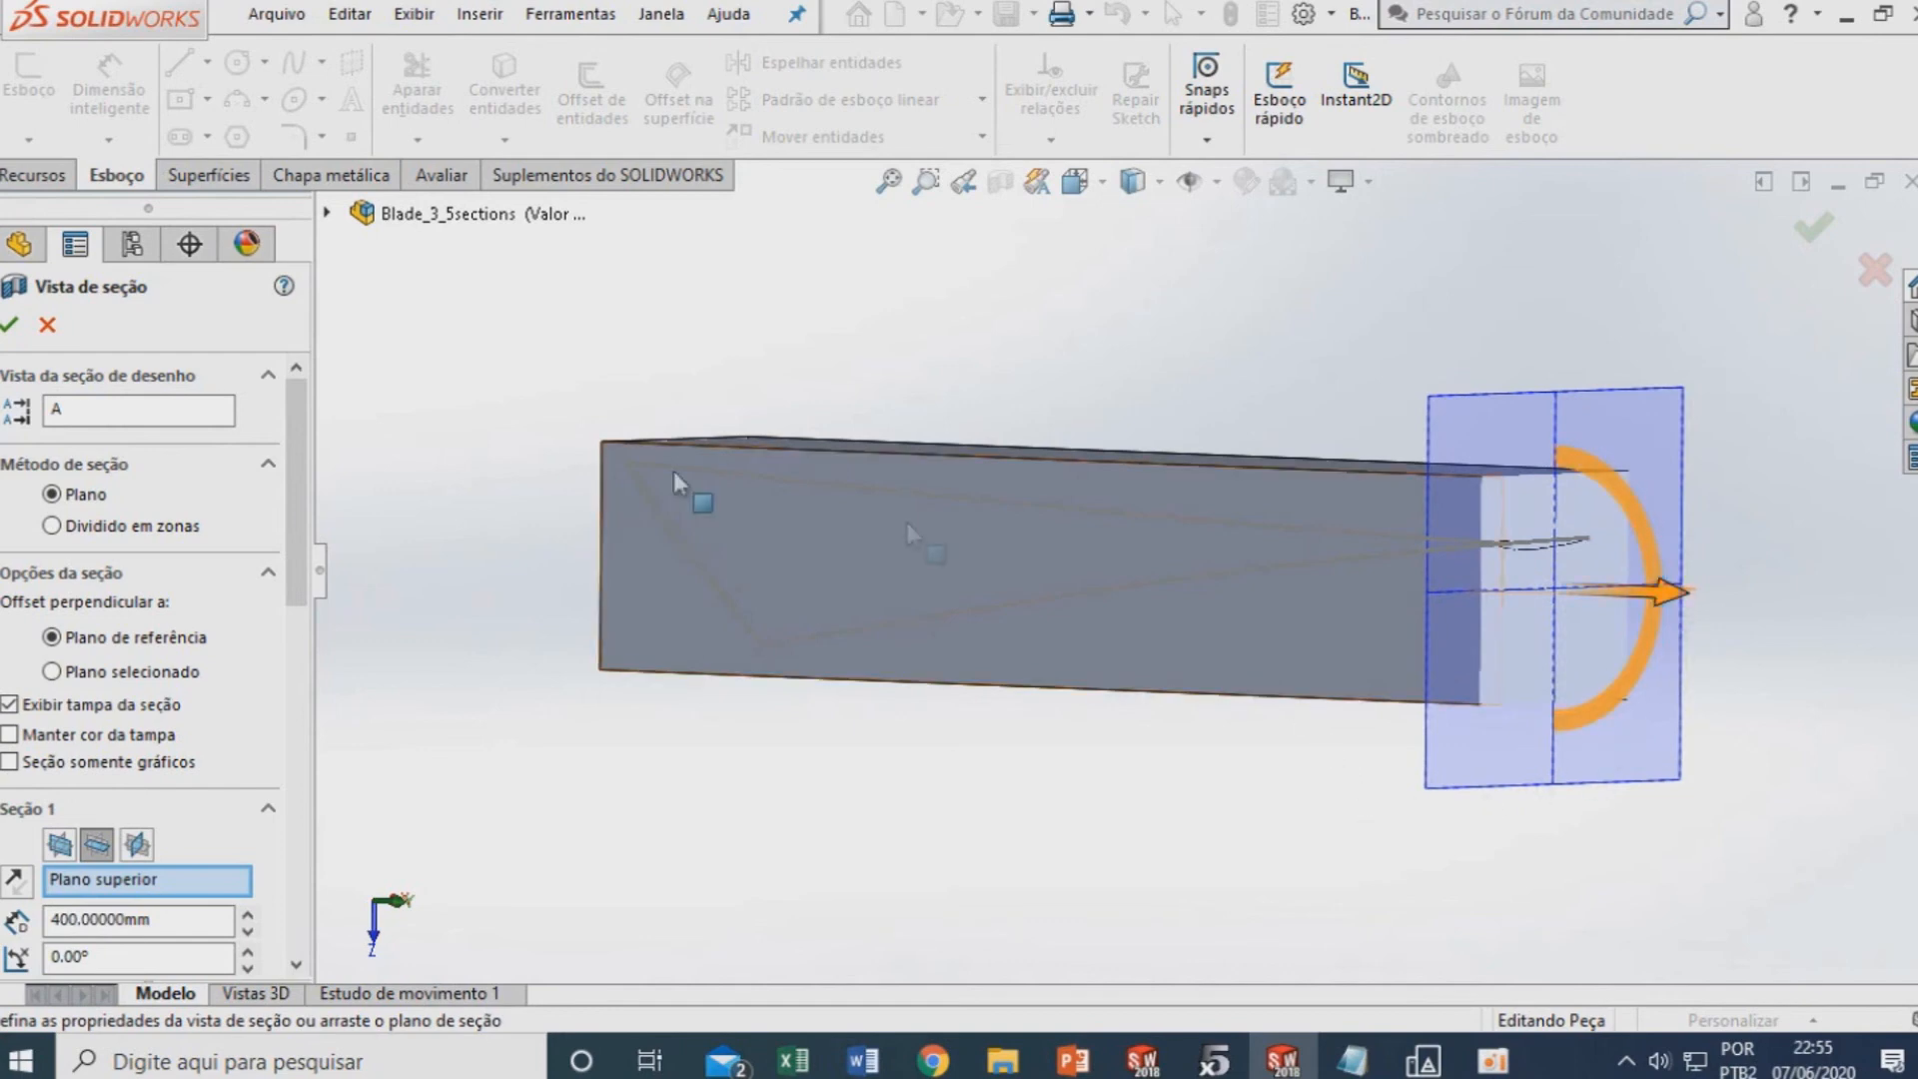
left_click(10, 323)
Start a new sketch on Plano2 at the cavity's far end and view it face-on
scroll(1492, 537, "down", 6)
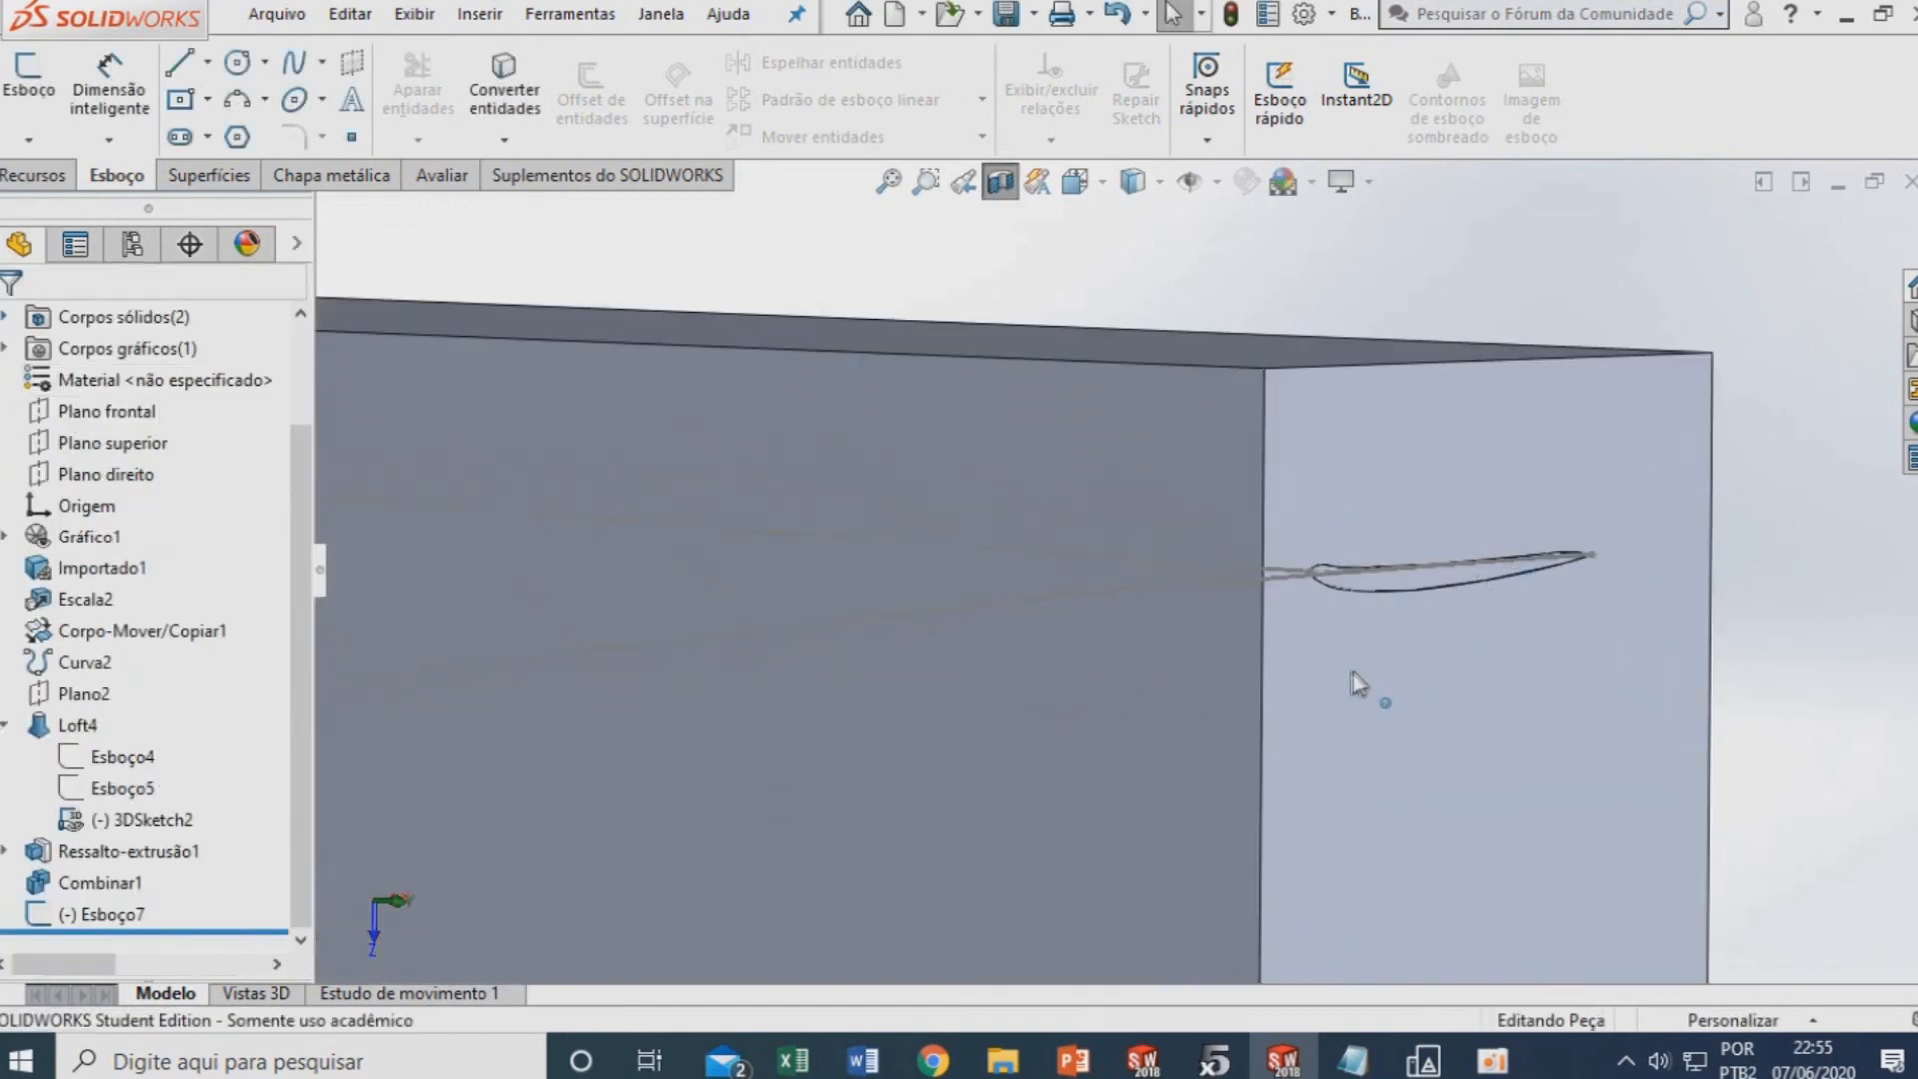
middle_click_drag(1356, 673, 1331, 677)
scroll(1331, 676, "up", 2)
right_click(80, 699)
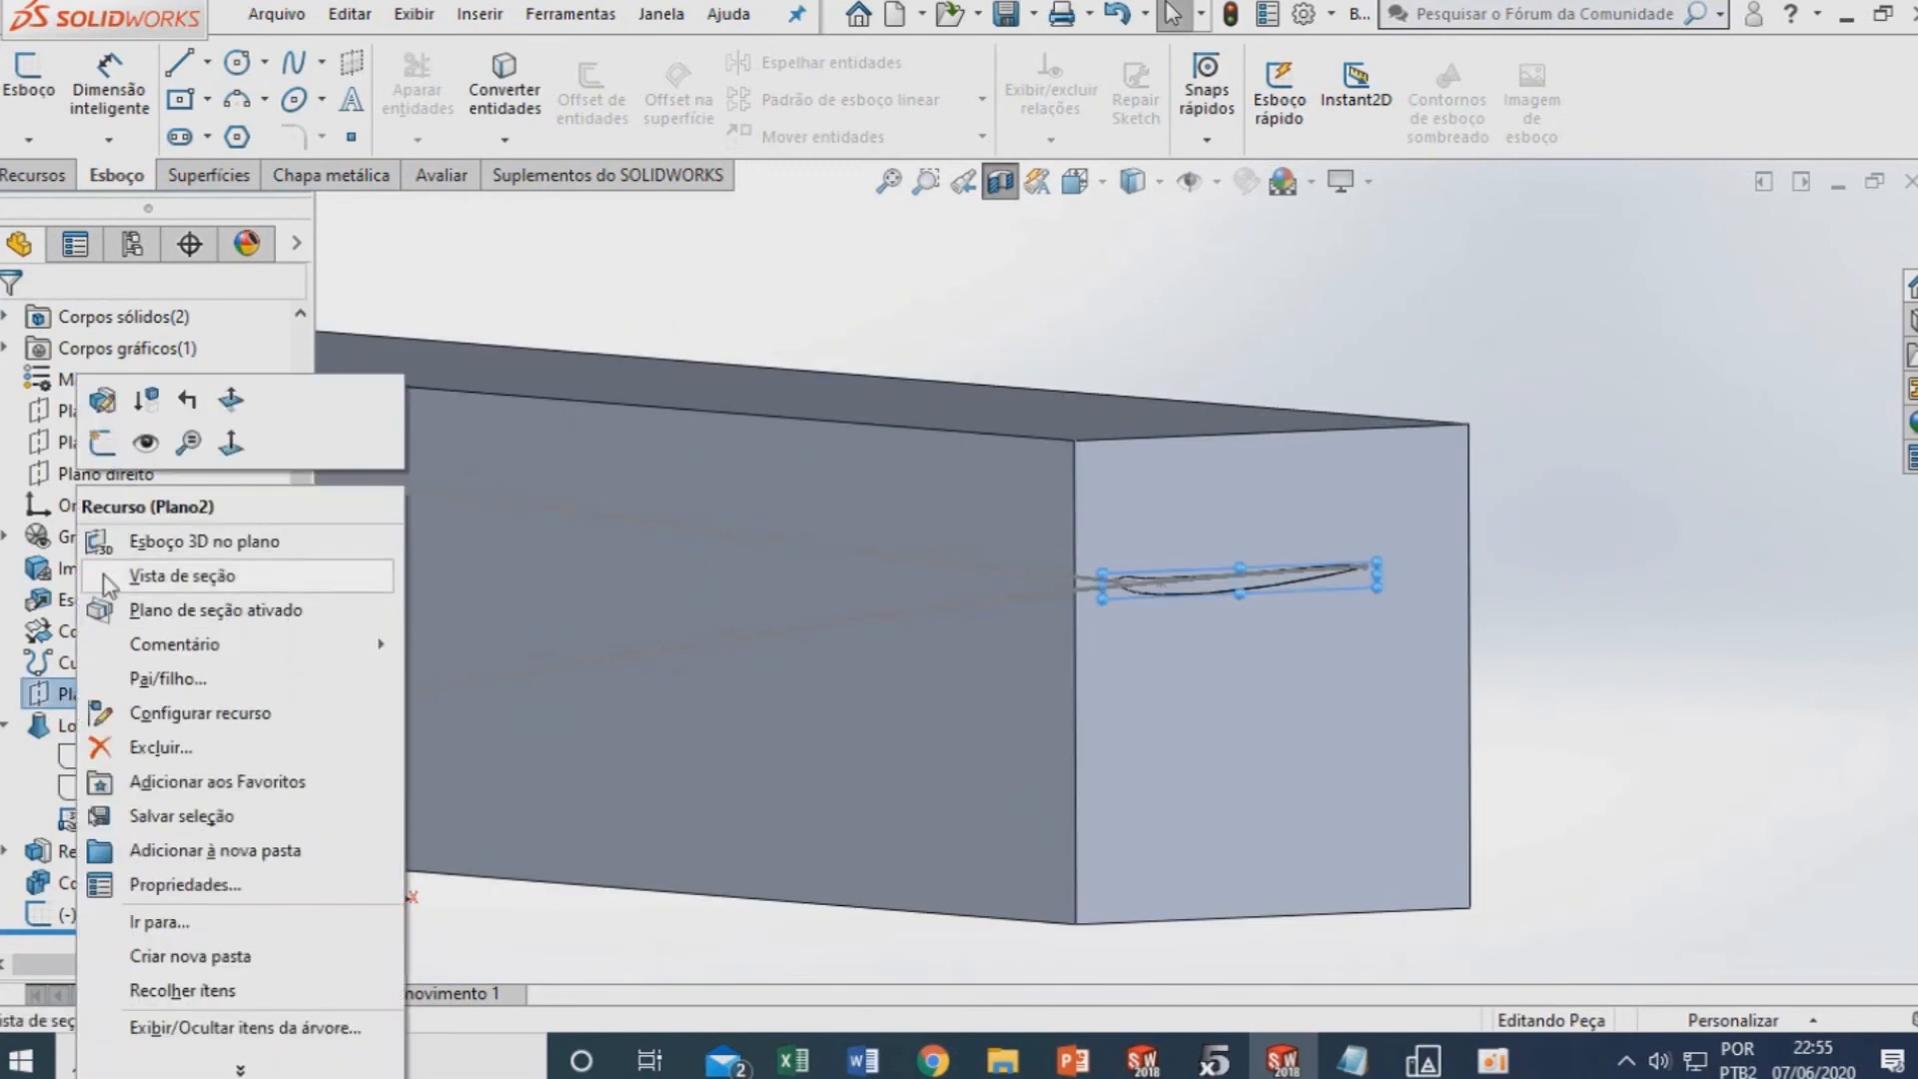
left_click(104, 449)
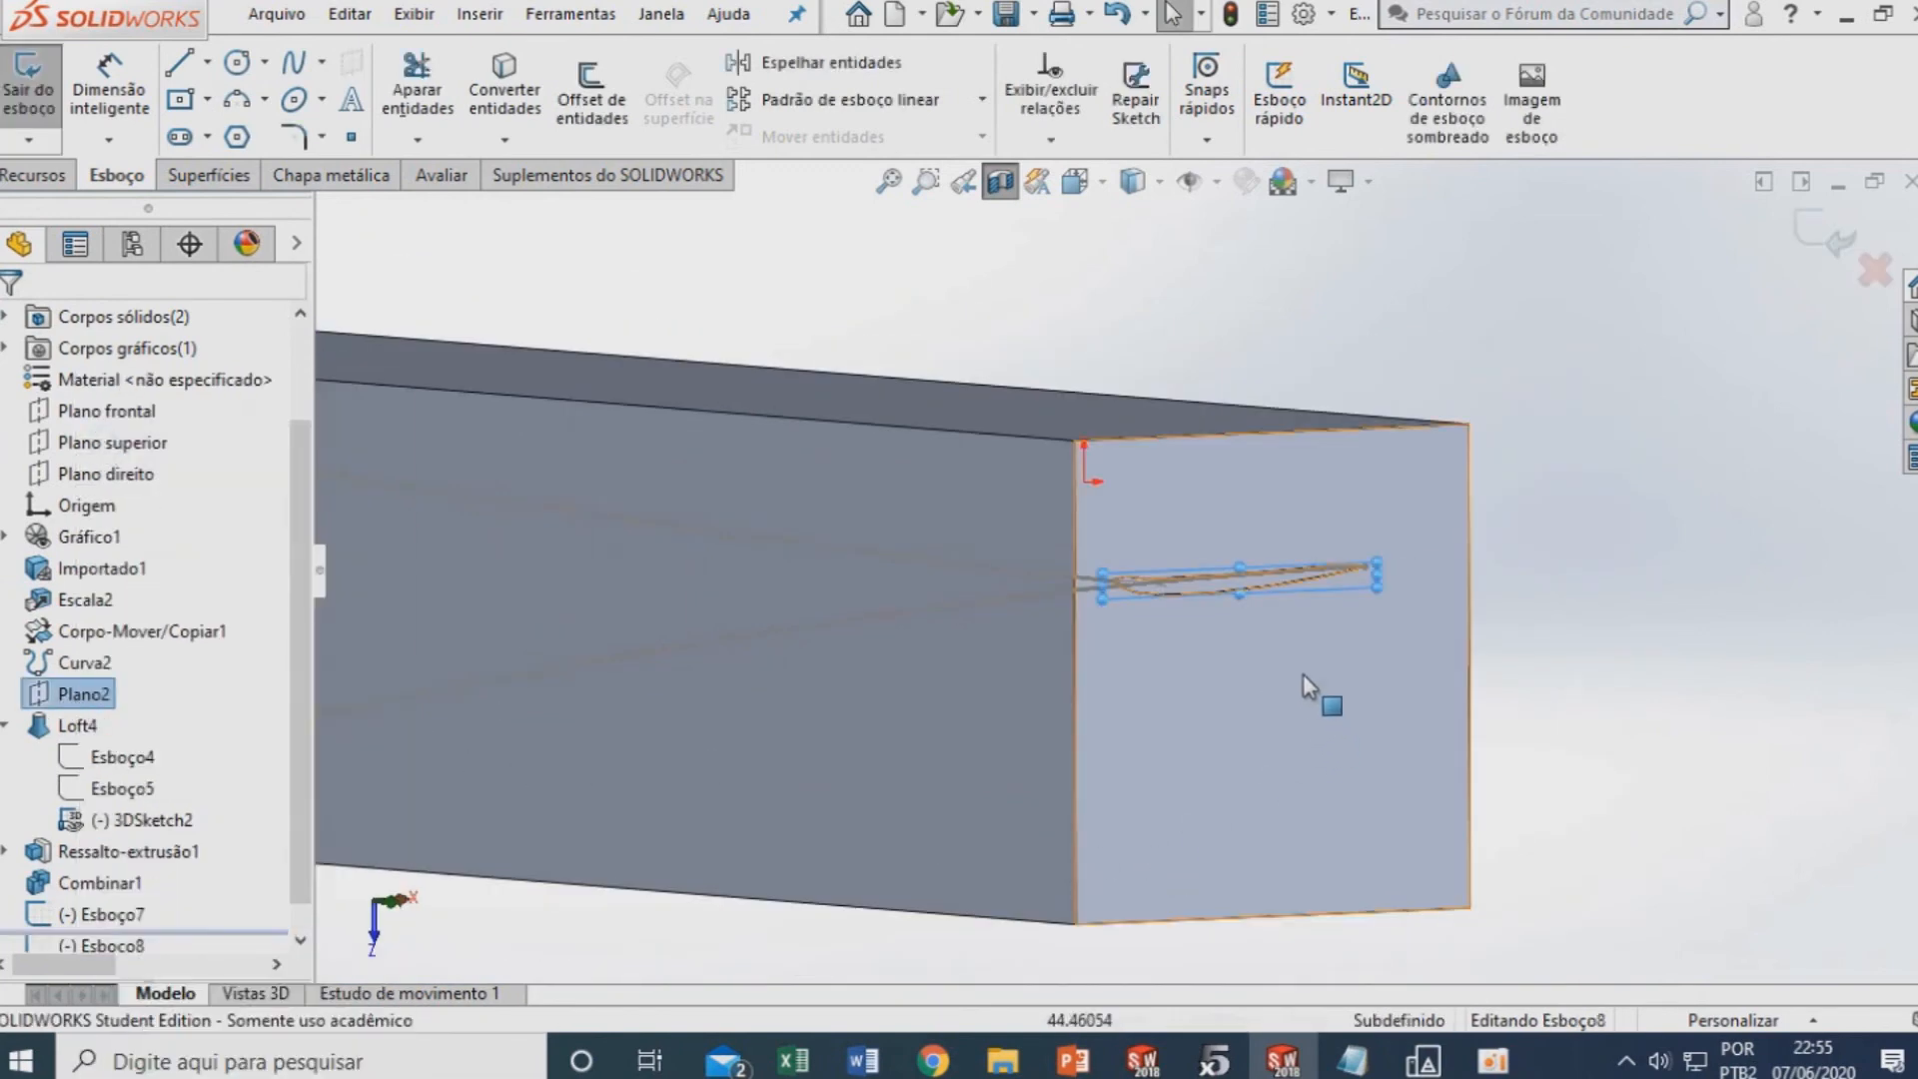
scroll(1269, 634, "down", 2)
key("ctrl+8")
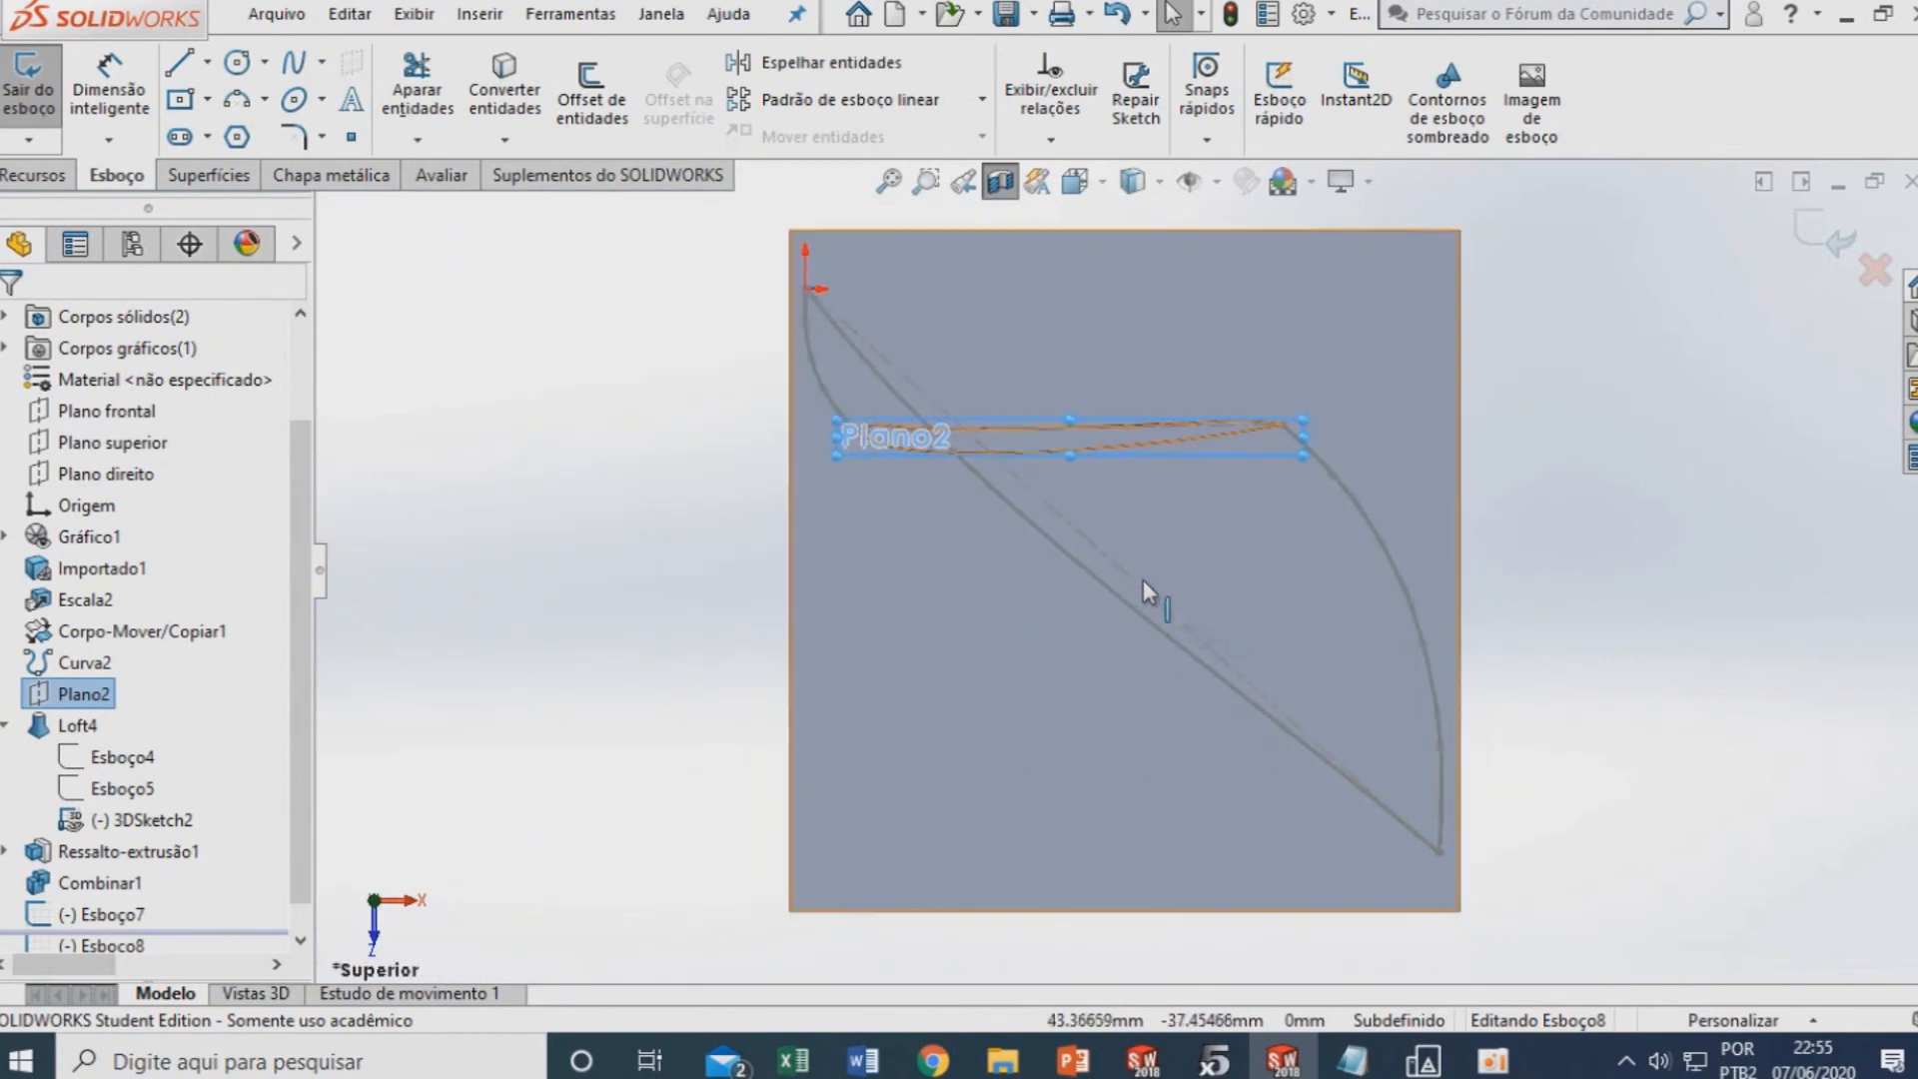
Draw a five-point spline along the middle of the blade profile, from its leading end to the opposite tip
left_click(293, 62)
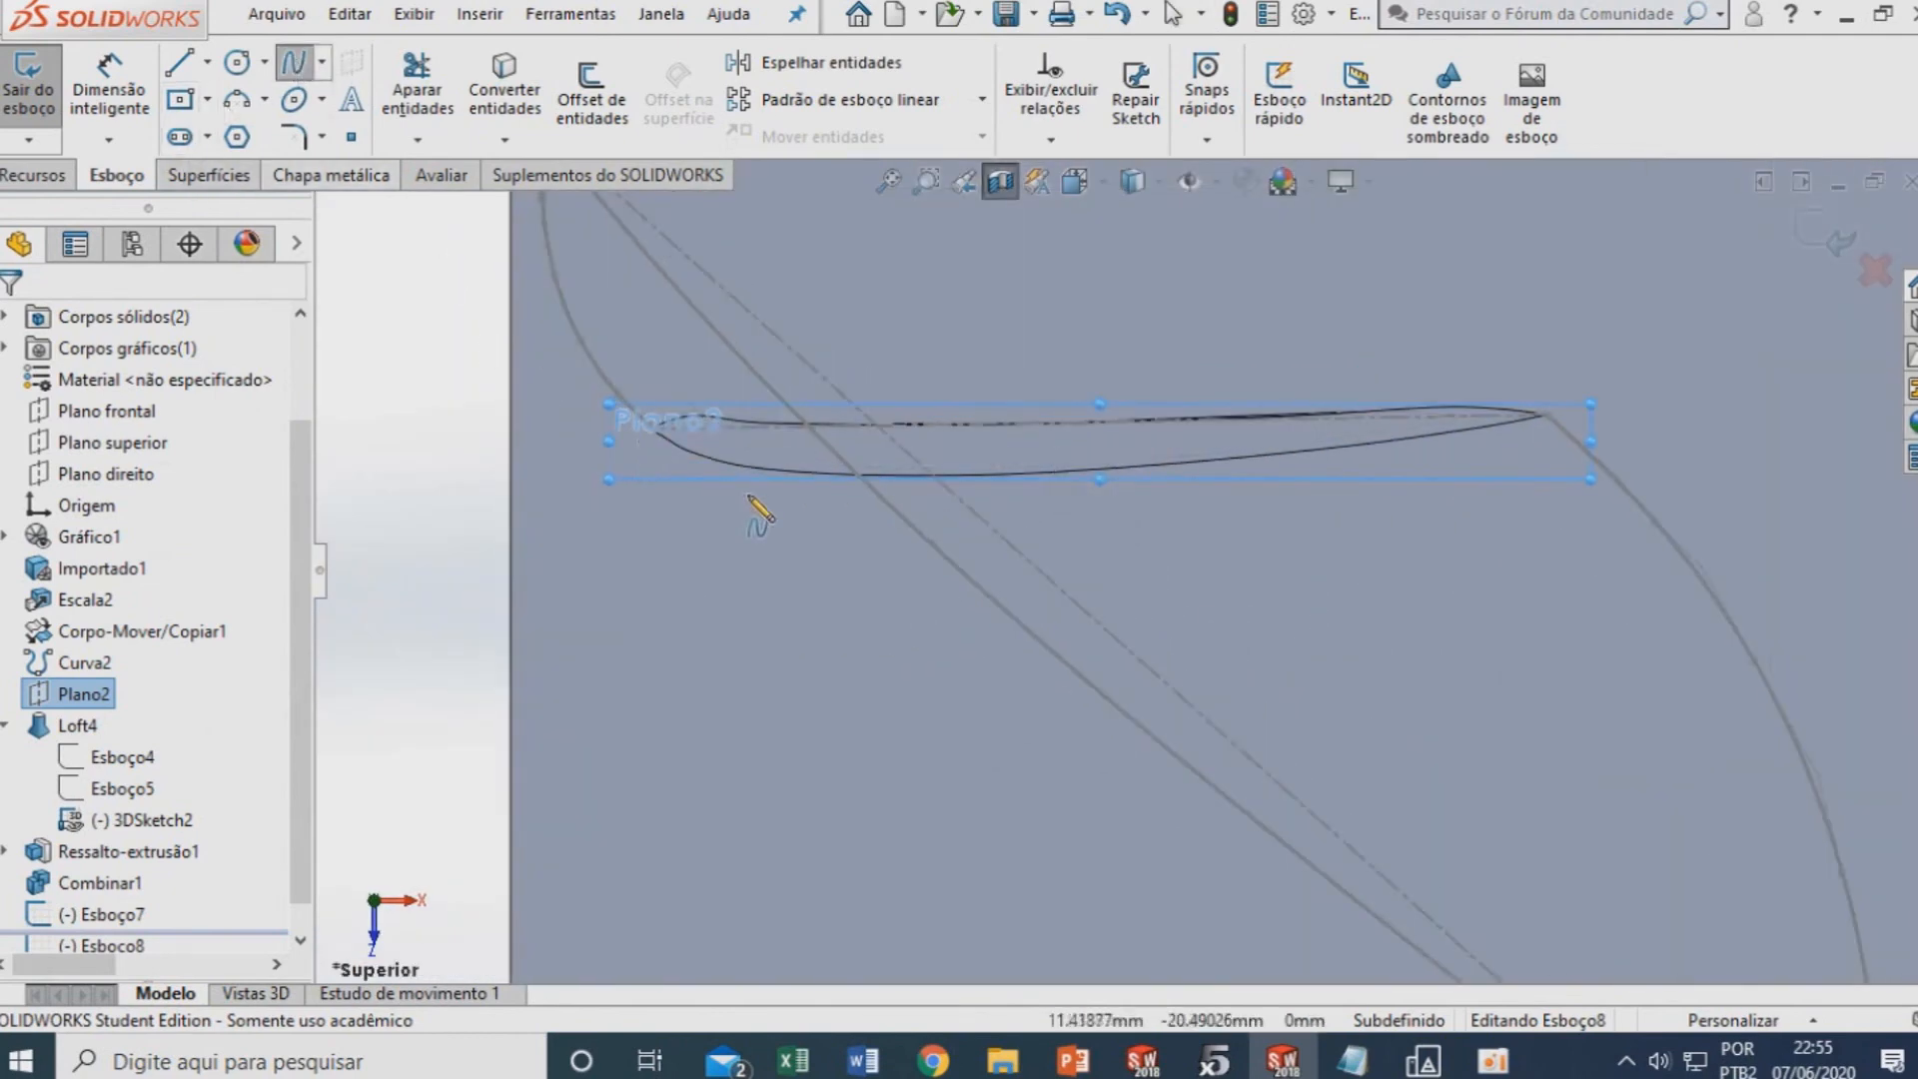
scroll(649, 455, "down", 3)
left_click(661, 406)
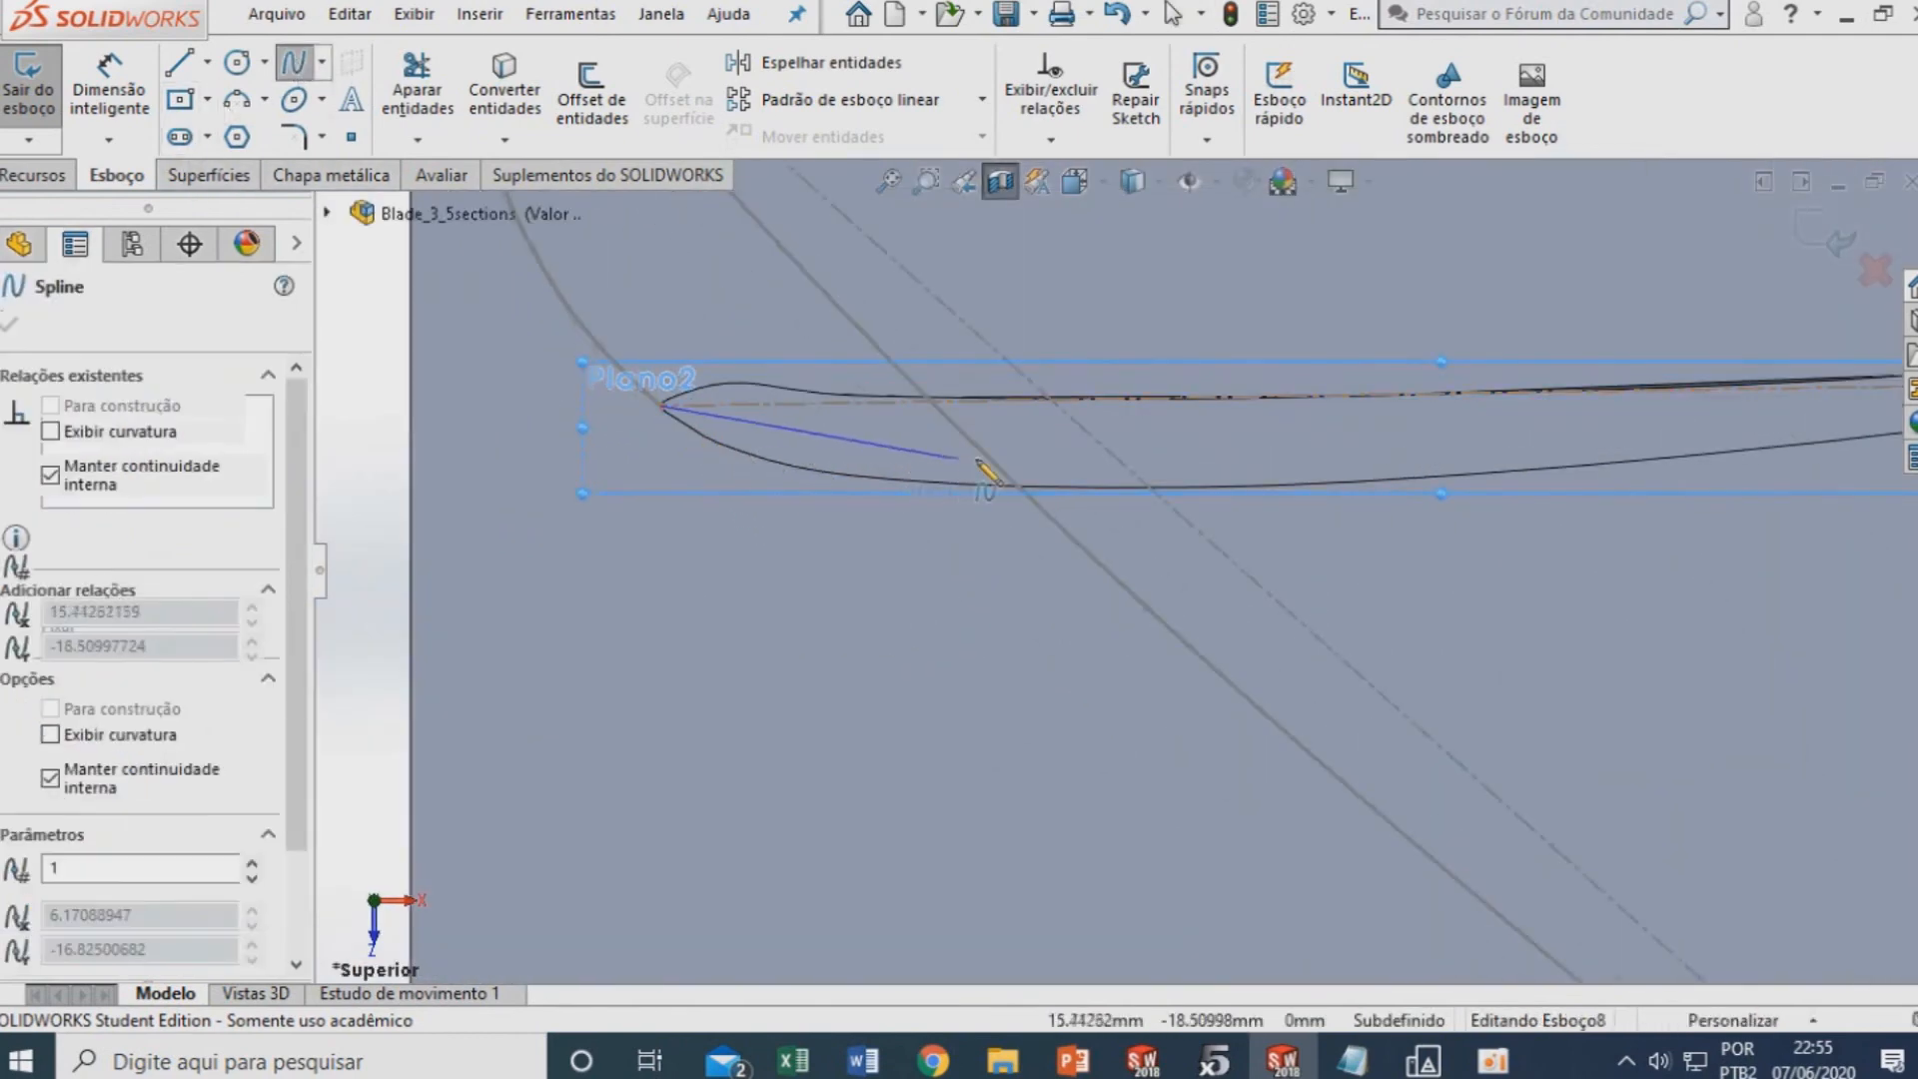
left_click(1004, 450)
scroll(1027, 481, "up", 2)
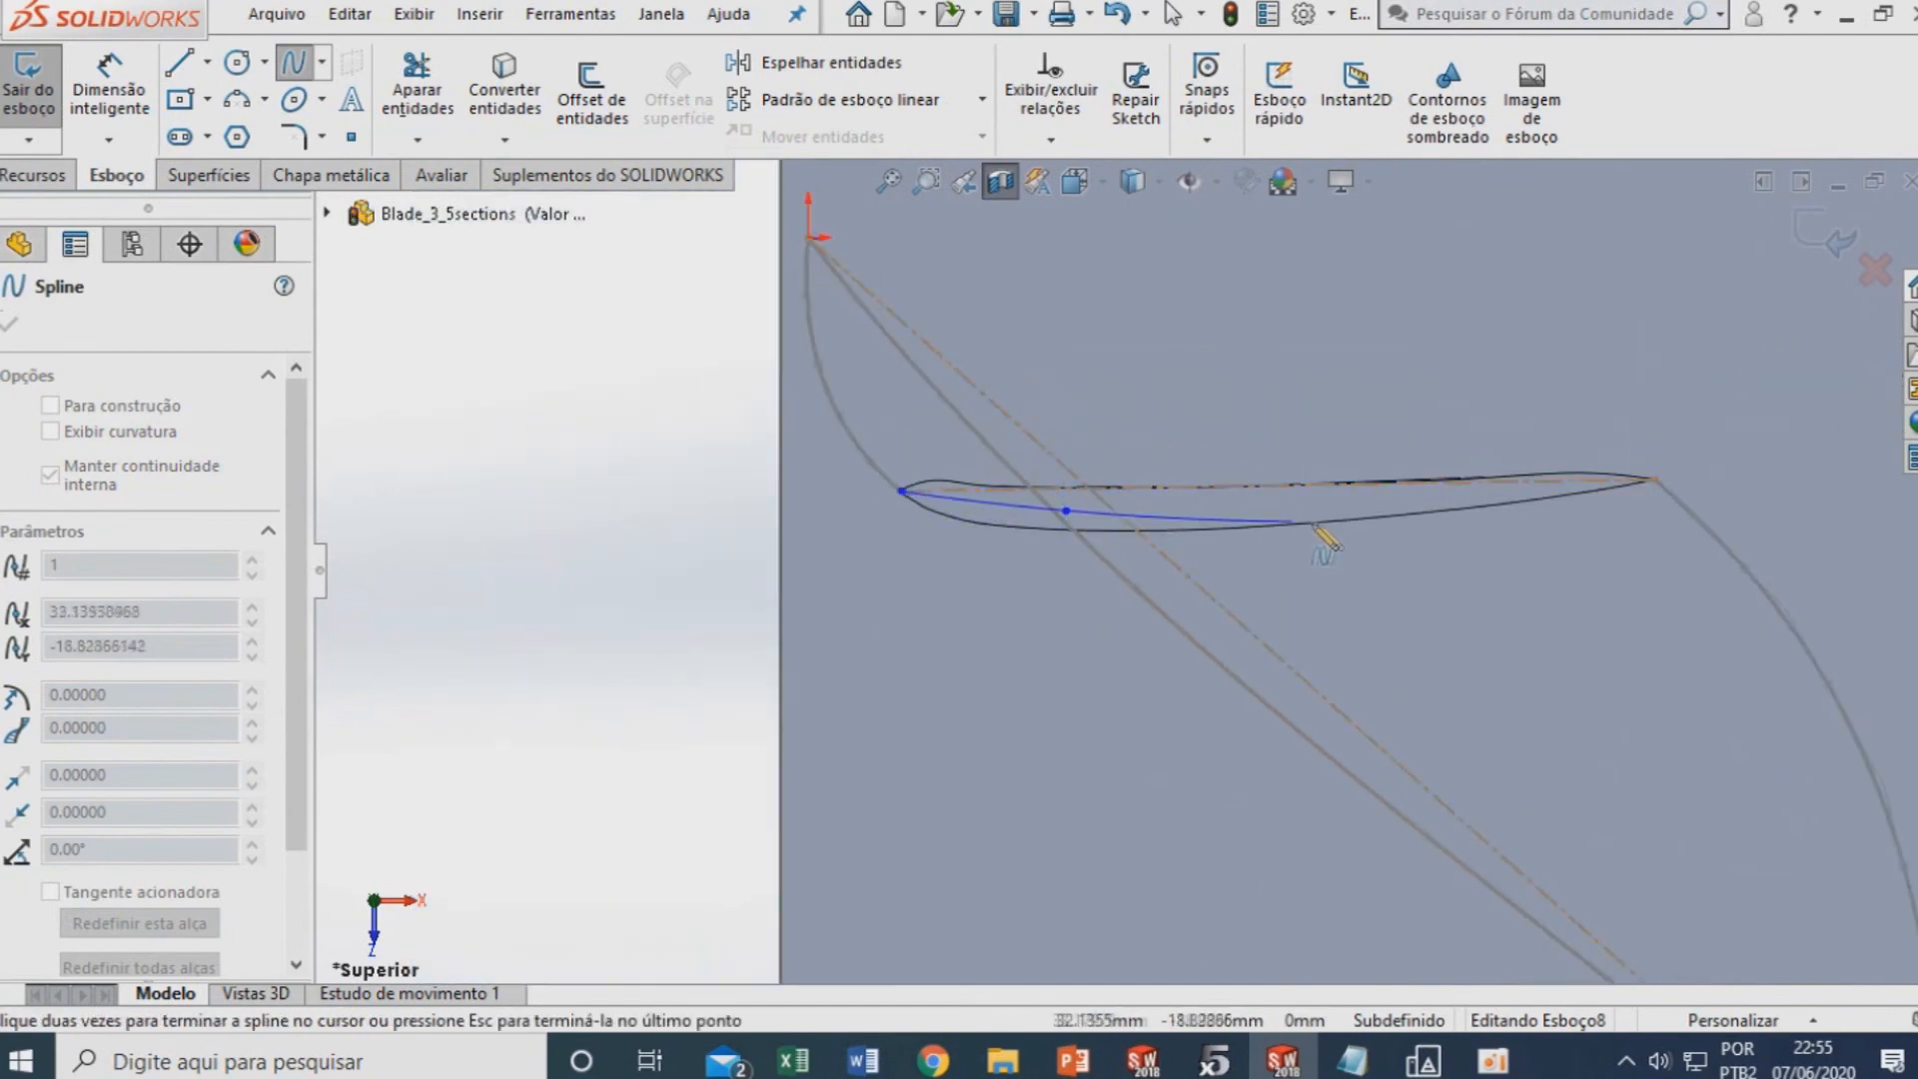
left_click(1308, 504)
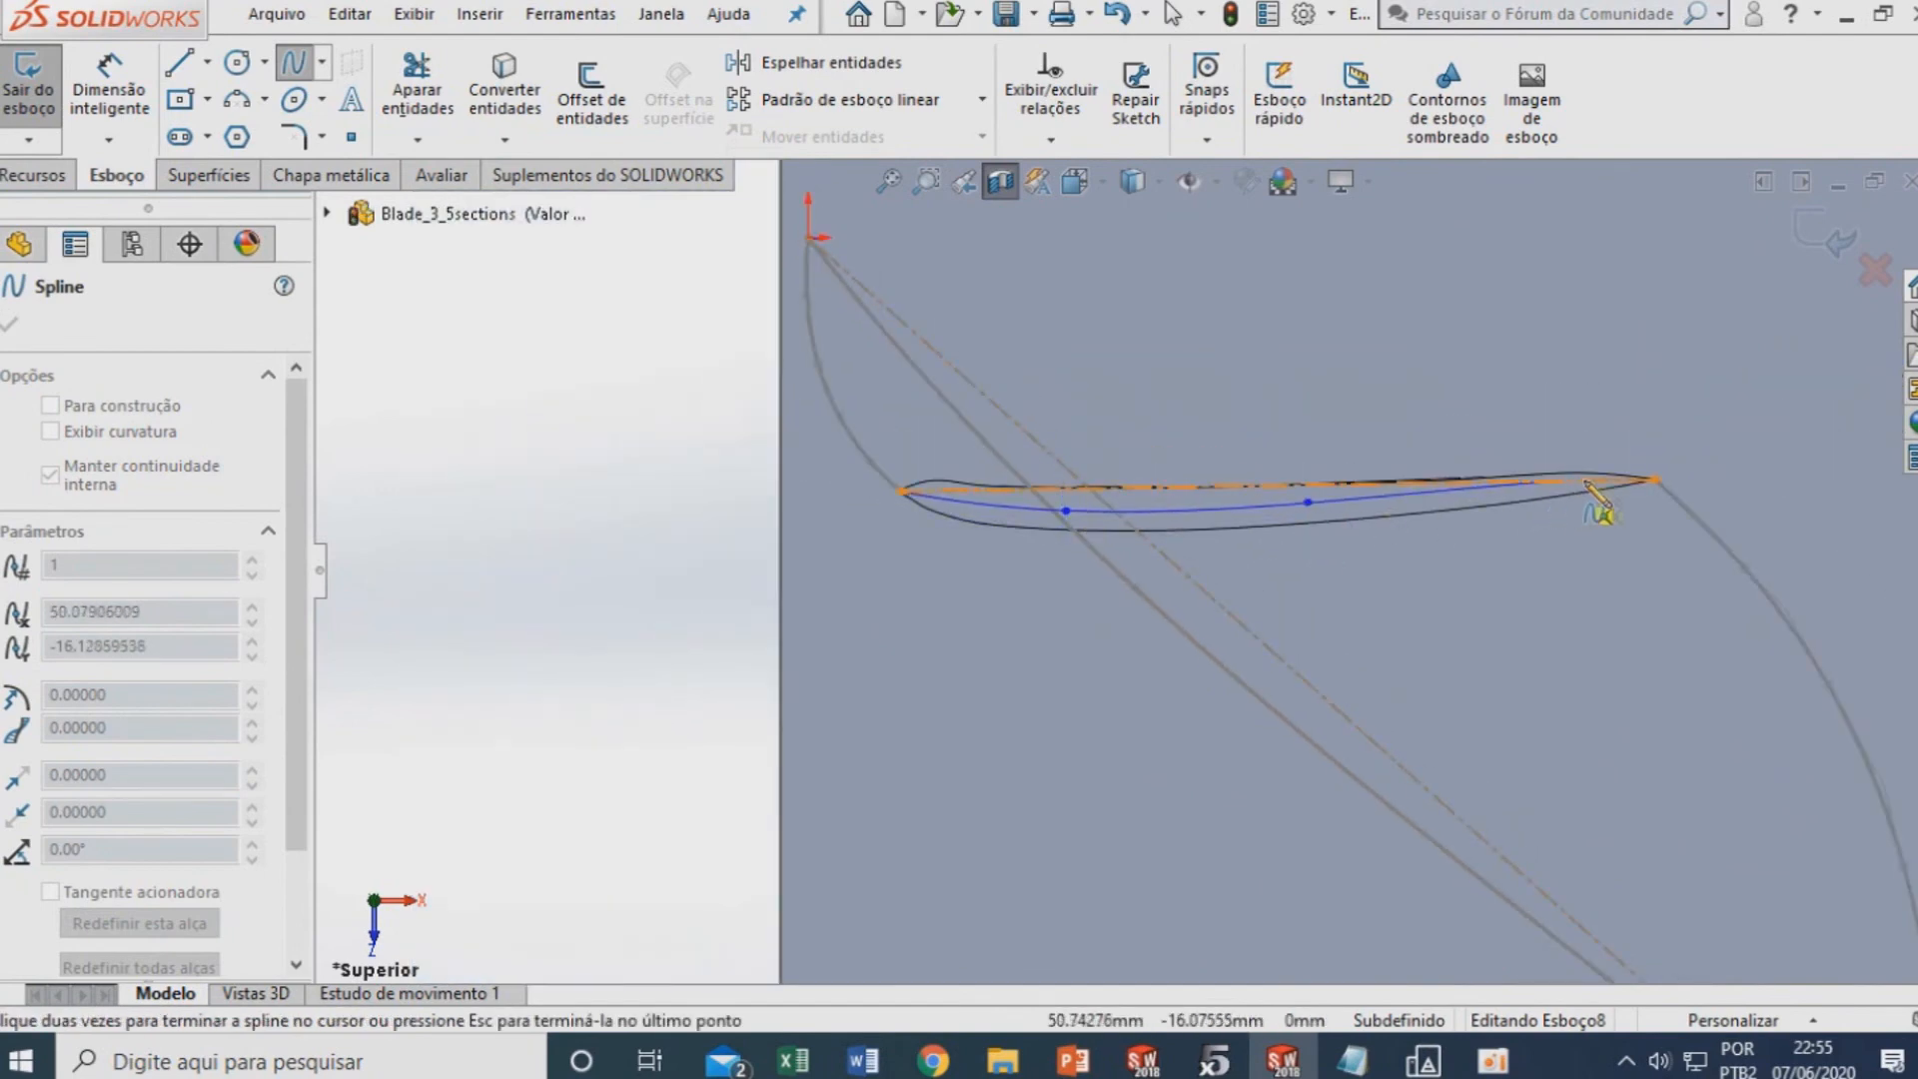
left_click(1520, 485)
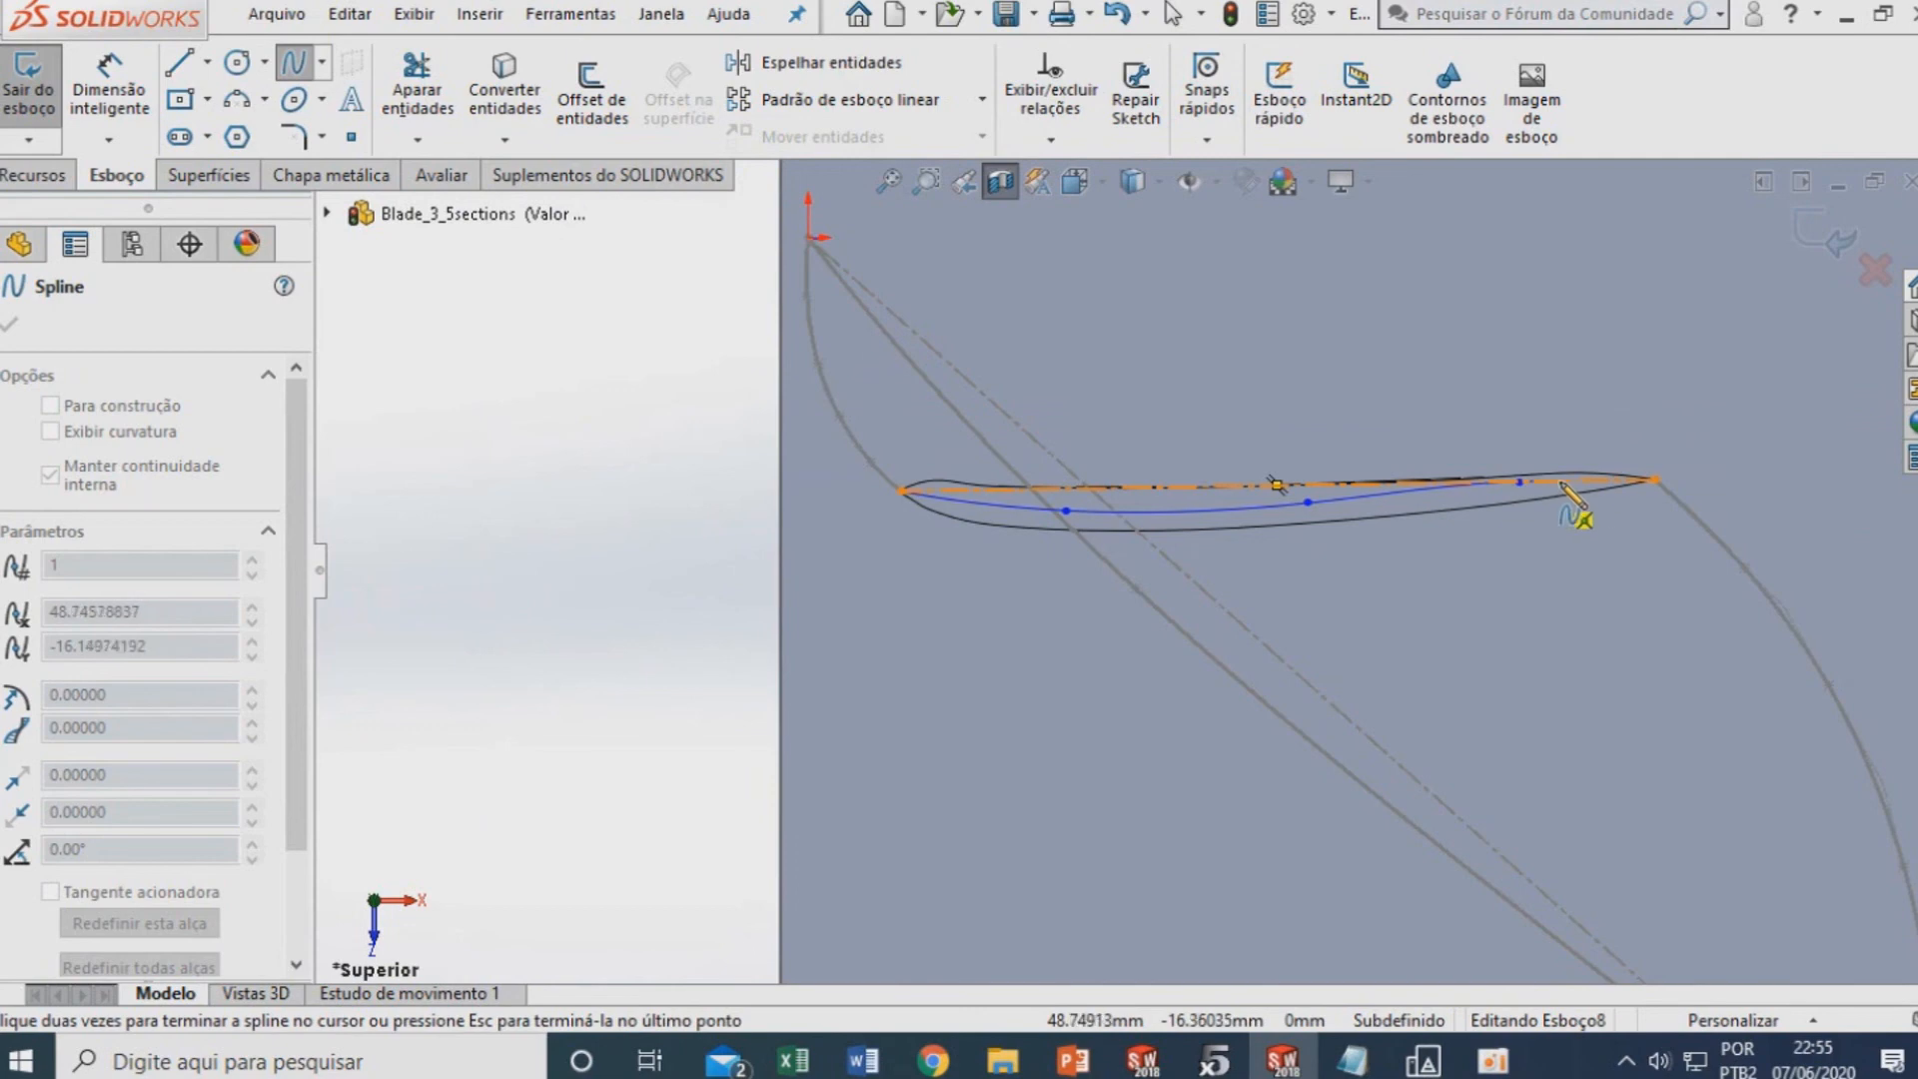
left_click(1652, 481)
scroll(1583, 507, "down", 2)
key("Escape")
Delete the relation on the fourth spline point, move the point down to mid-thickness of the profile, and close the sketch
scroll(1489, 481, "down", 5)
left_click_drag(1335, 489, 1269, 524)
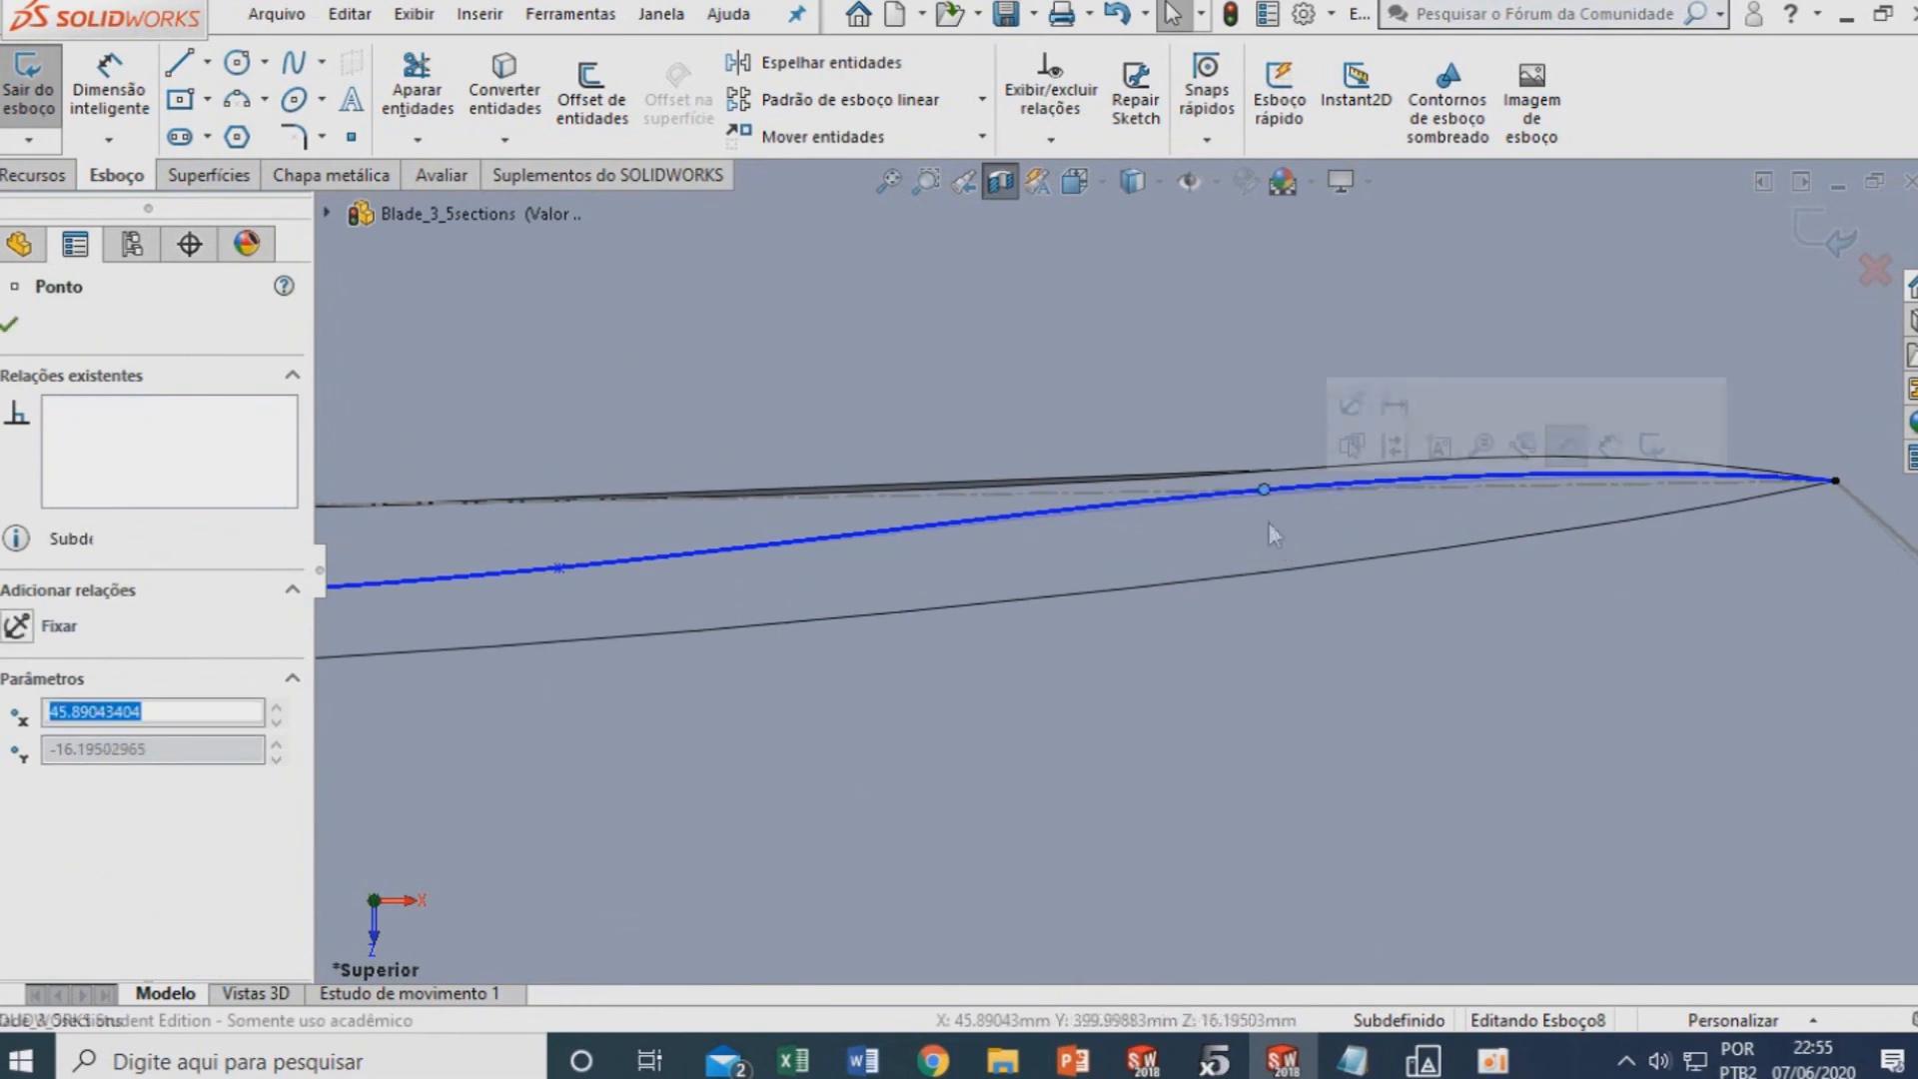
left_click(80, 415)
key("Delete")
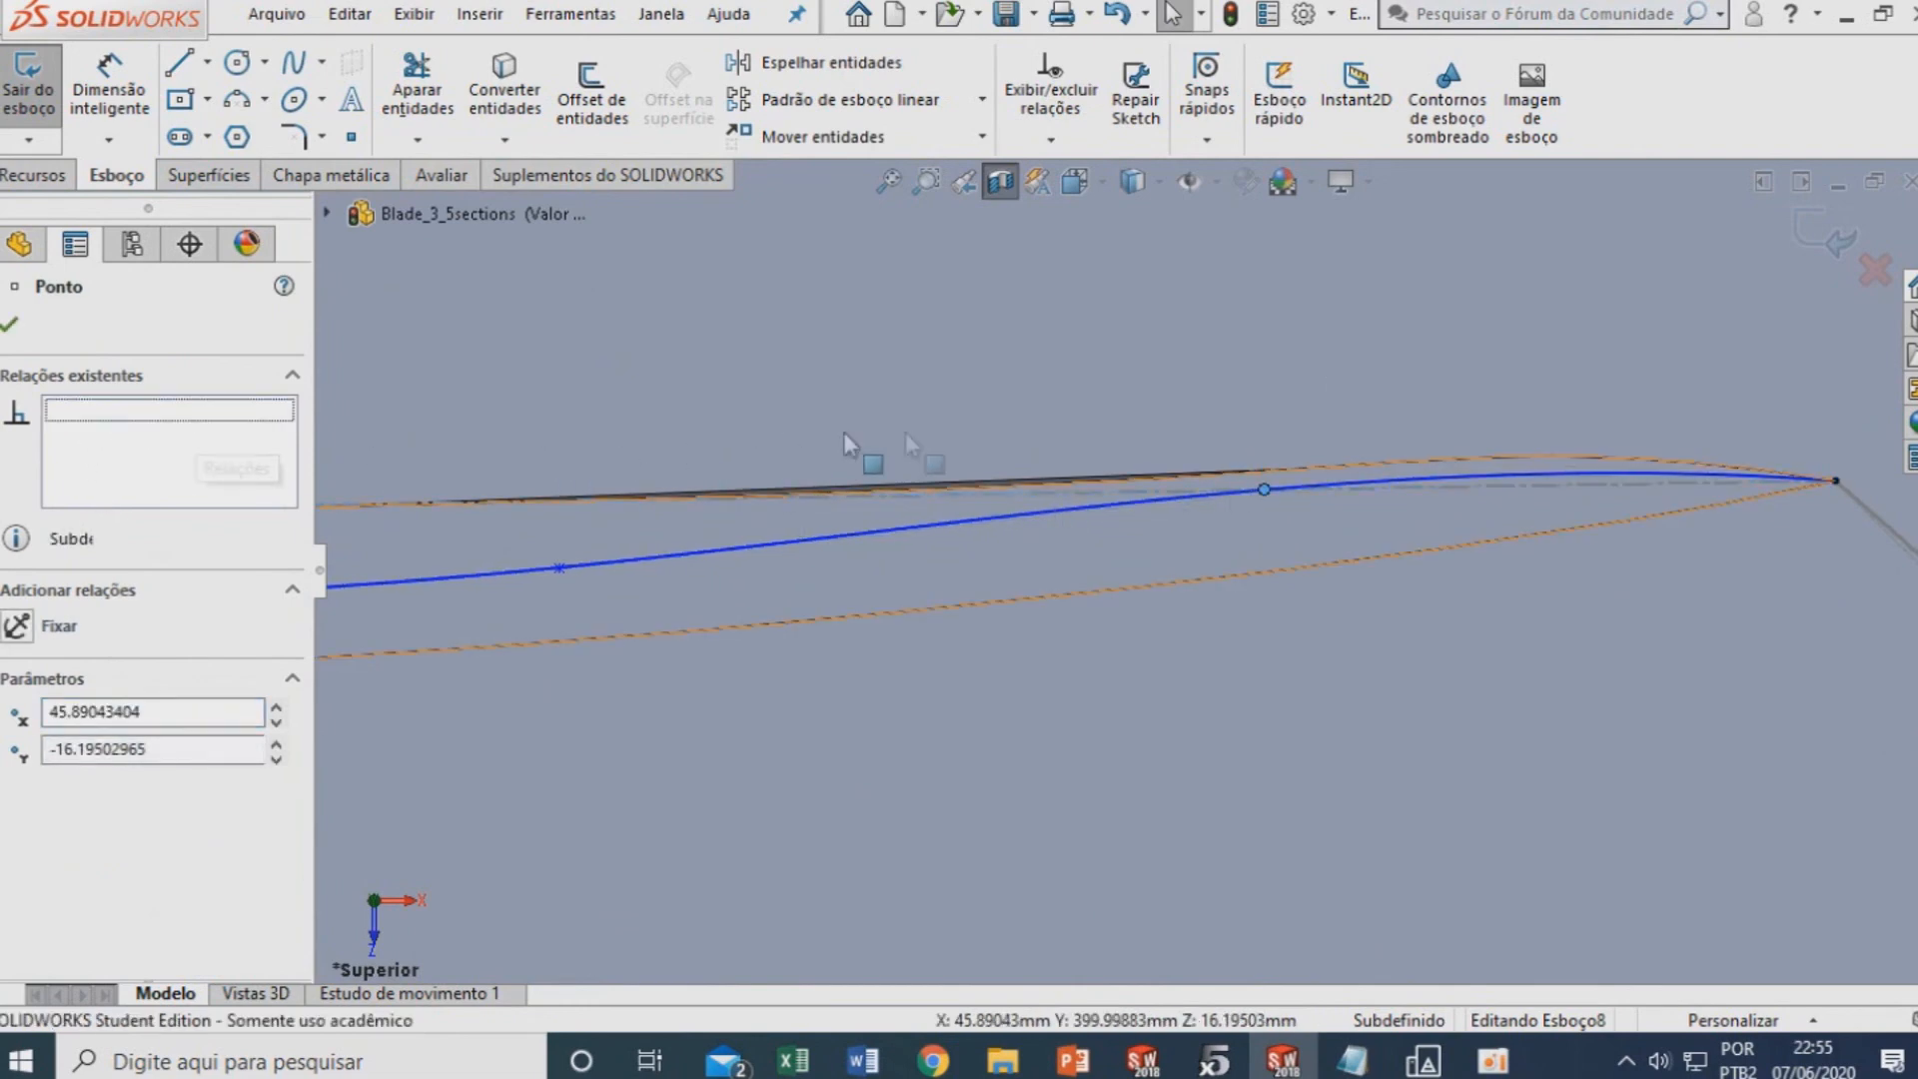
left_click_drag(1263, 491, 1267, 511)
scroll(1148, 571, "up", 5)
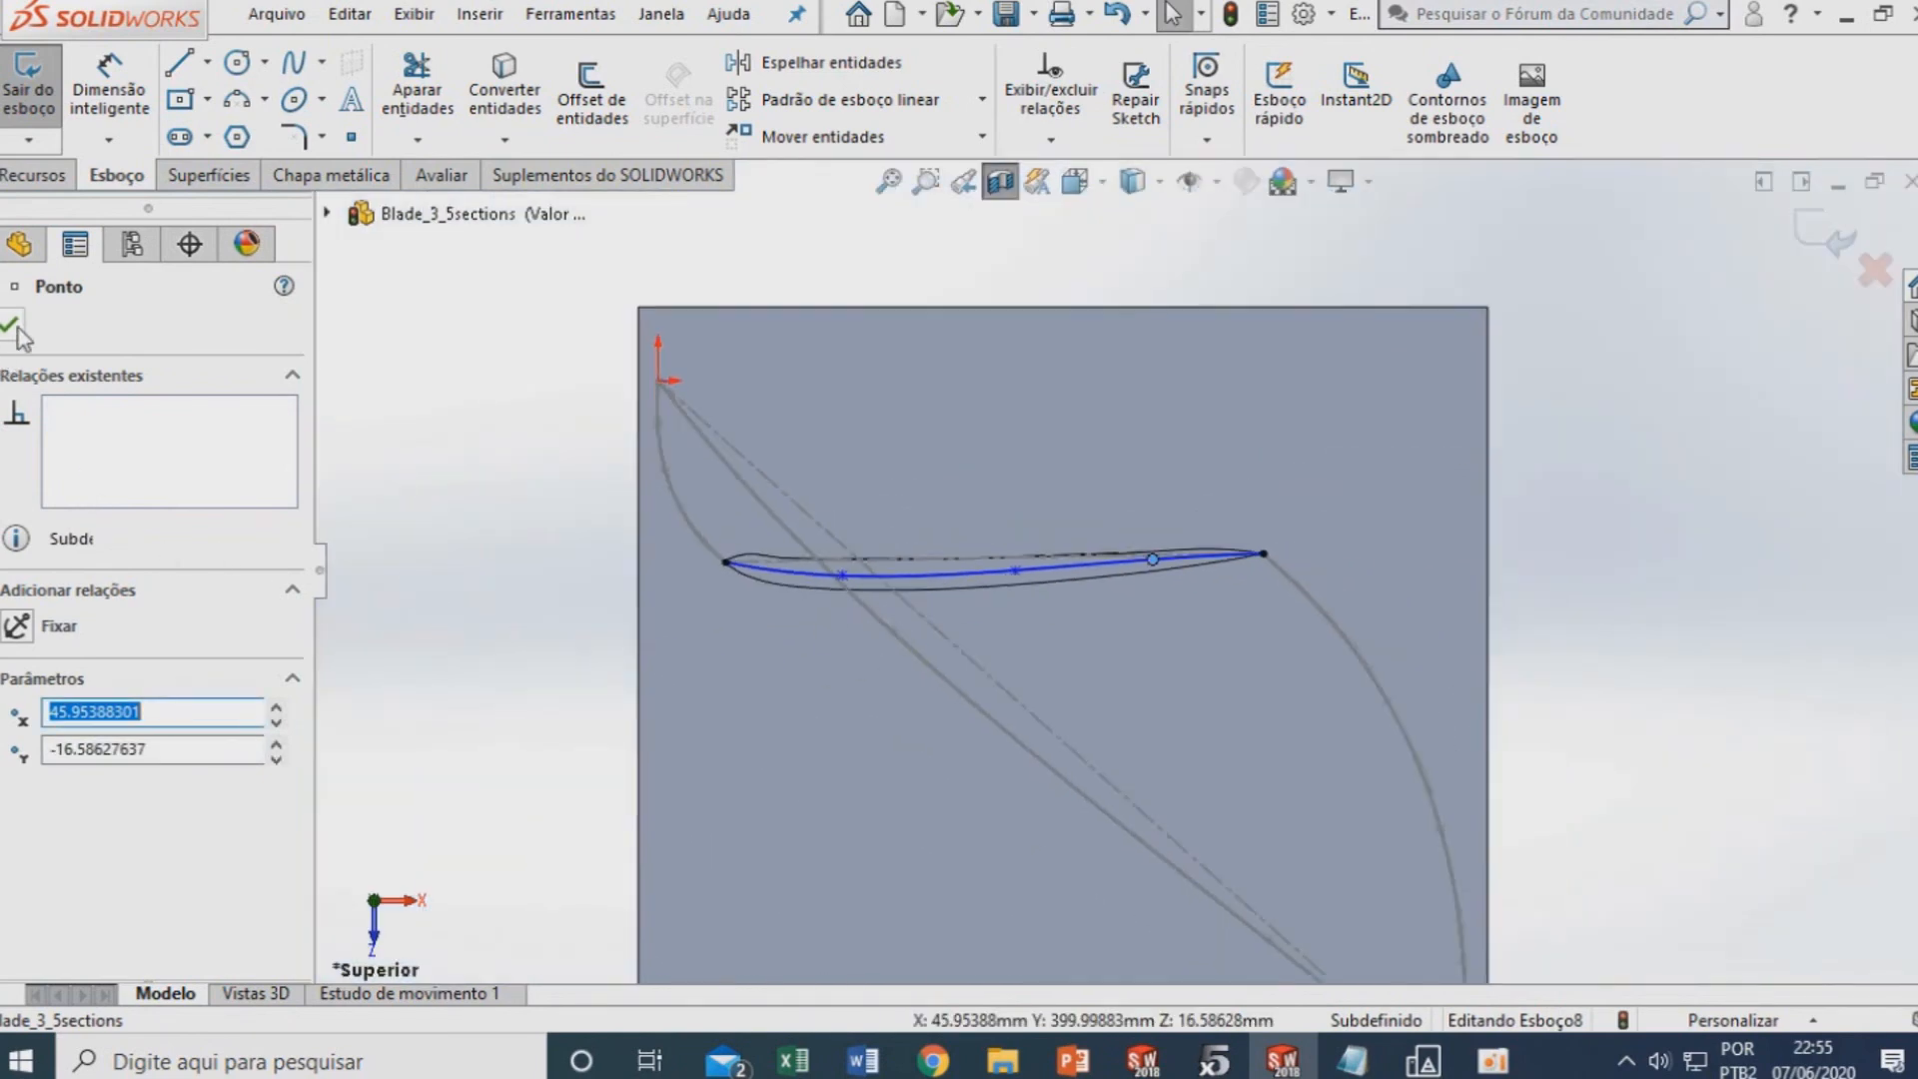
left_click(1841, 237)
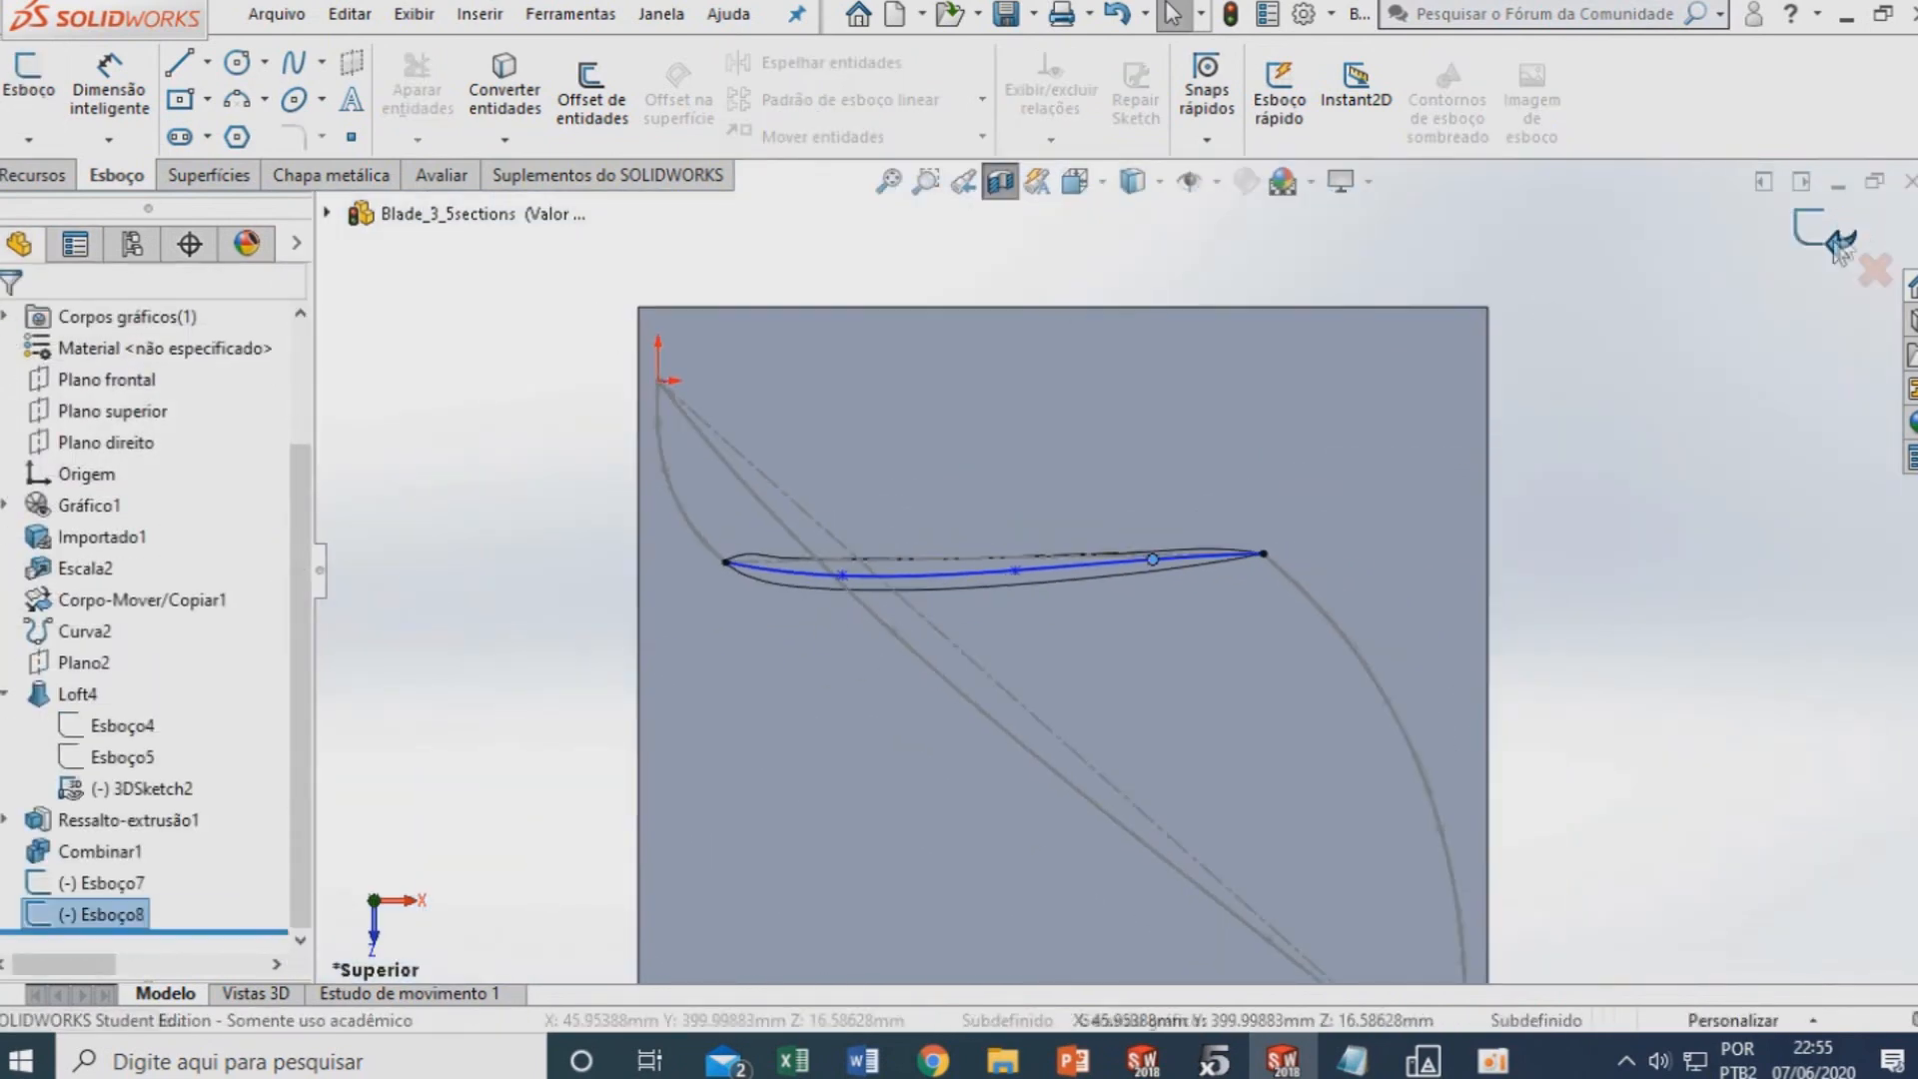
Start a lofted surface using the mean-line splines of Esboço8 and Esboço7 as its profiles
scroll(1495, 537, "up", 4)
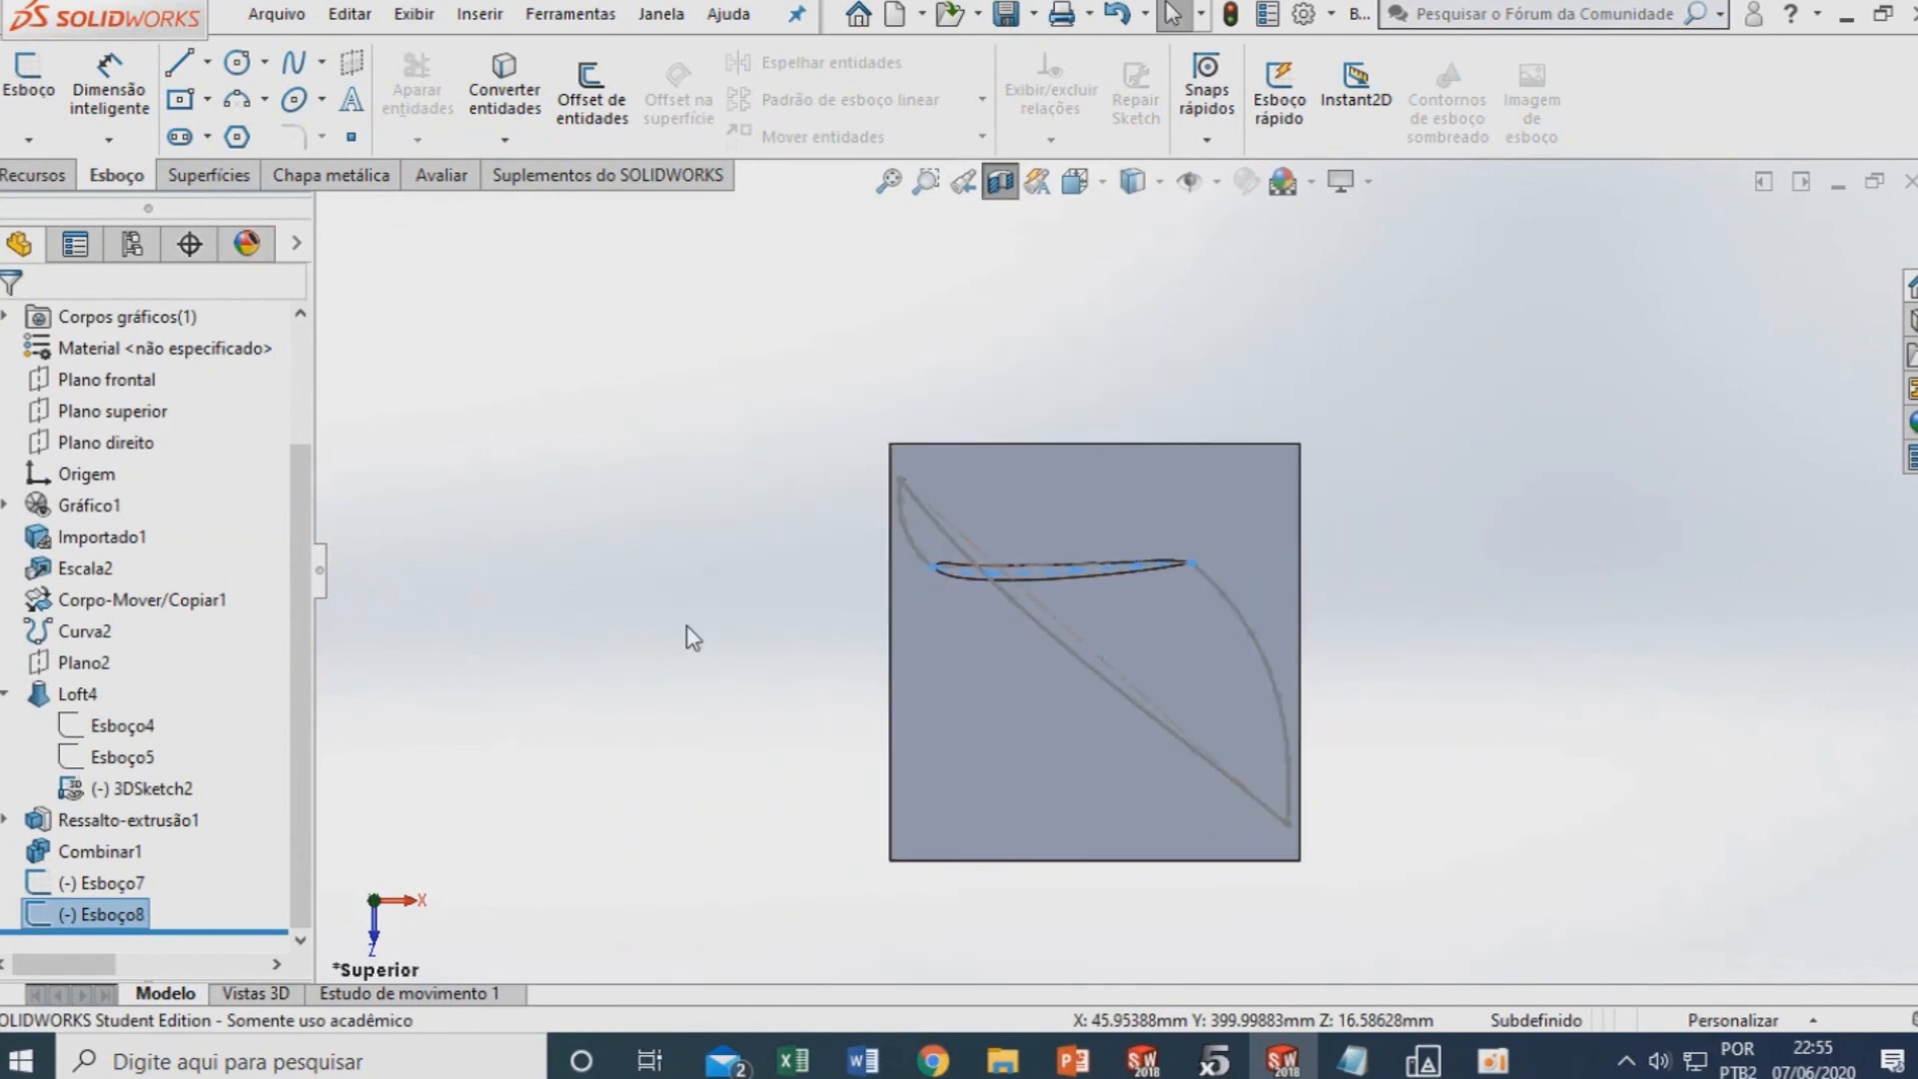
middle_click_drag(686, 627, 703, 659)
scroll(706, 662, "up", 1)
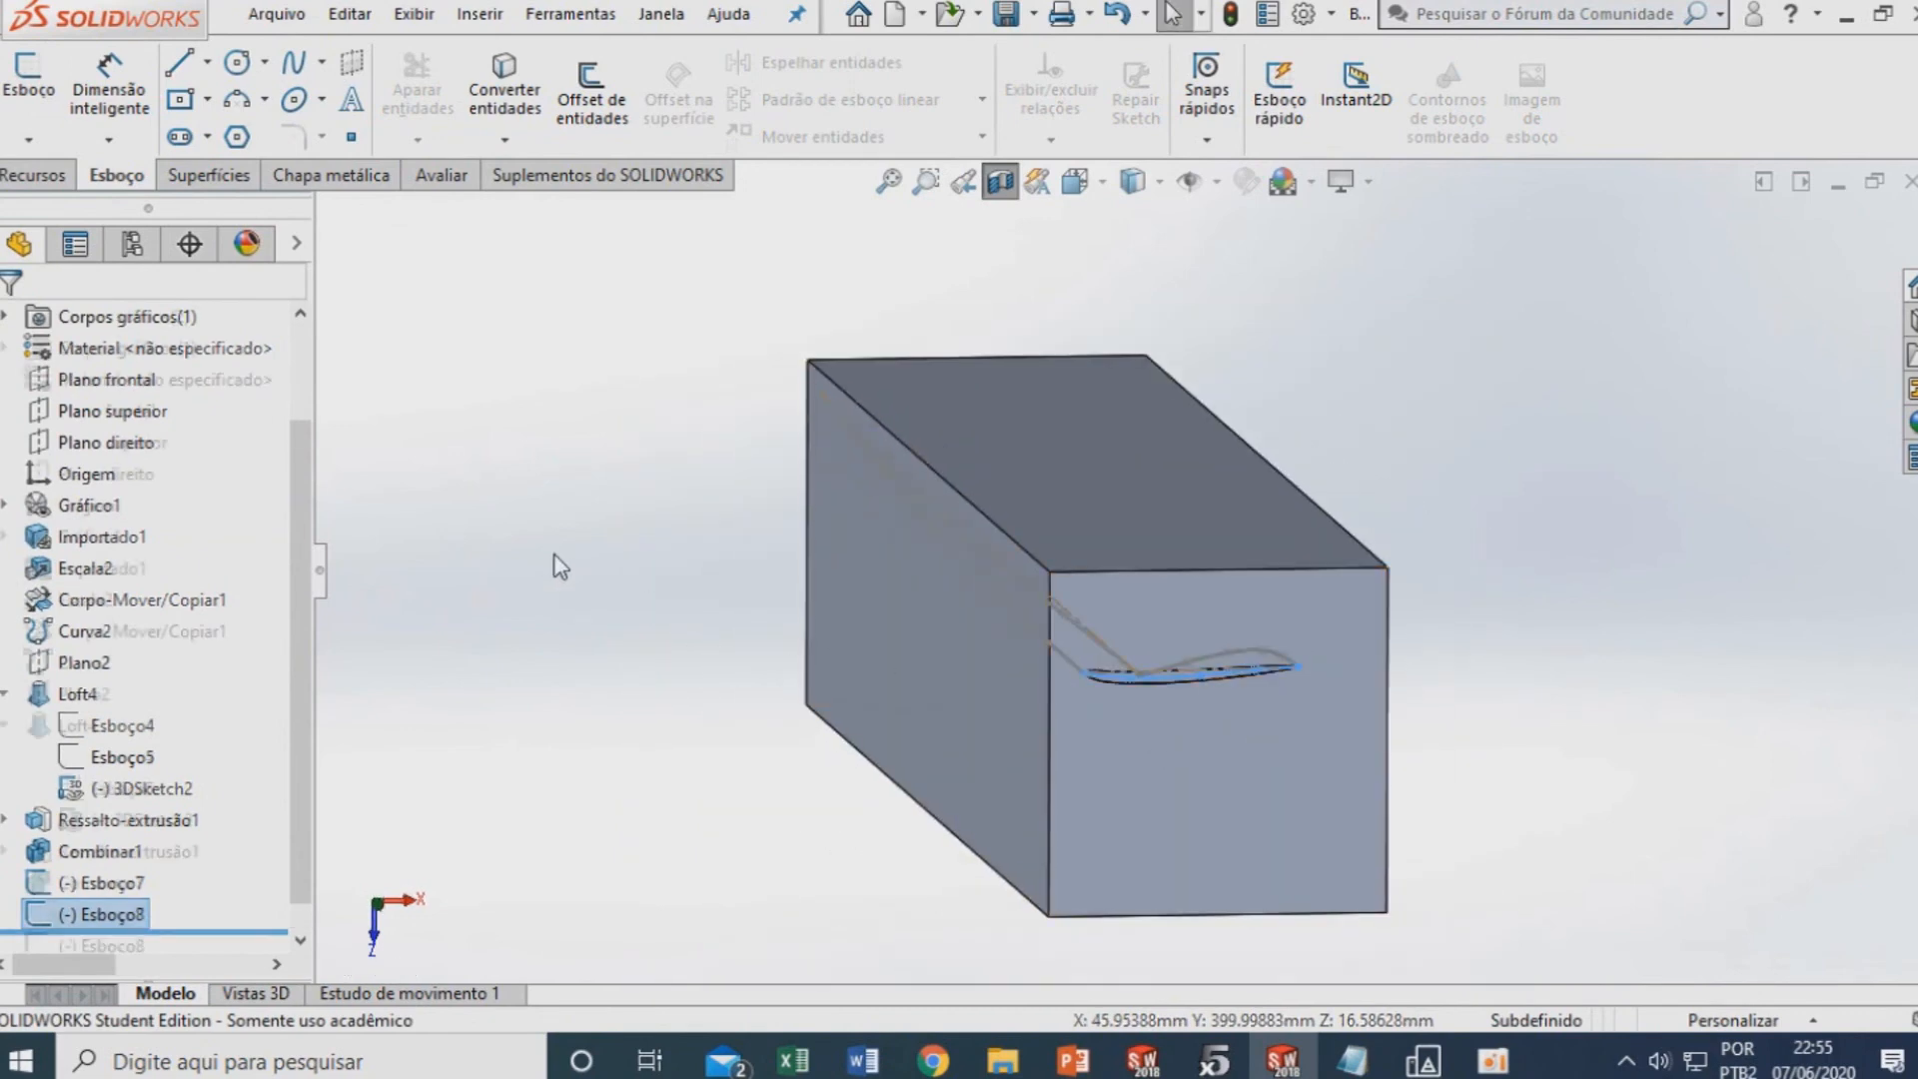
left_click(194, 184)
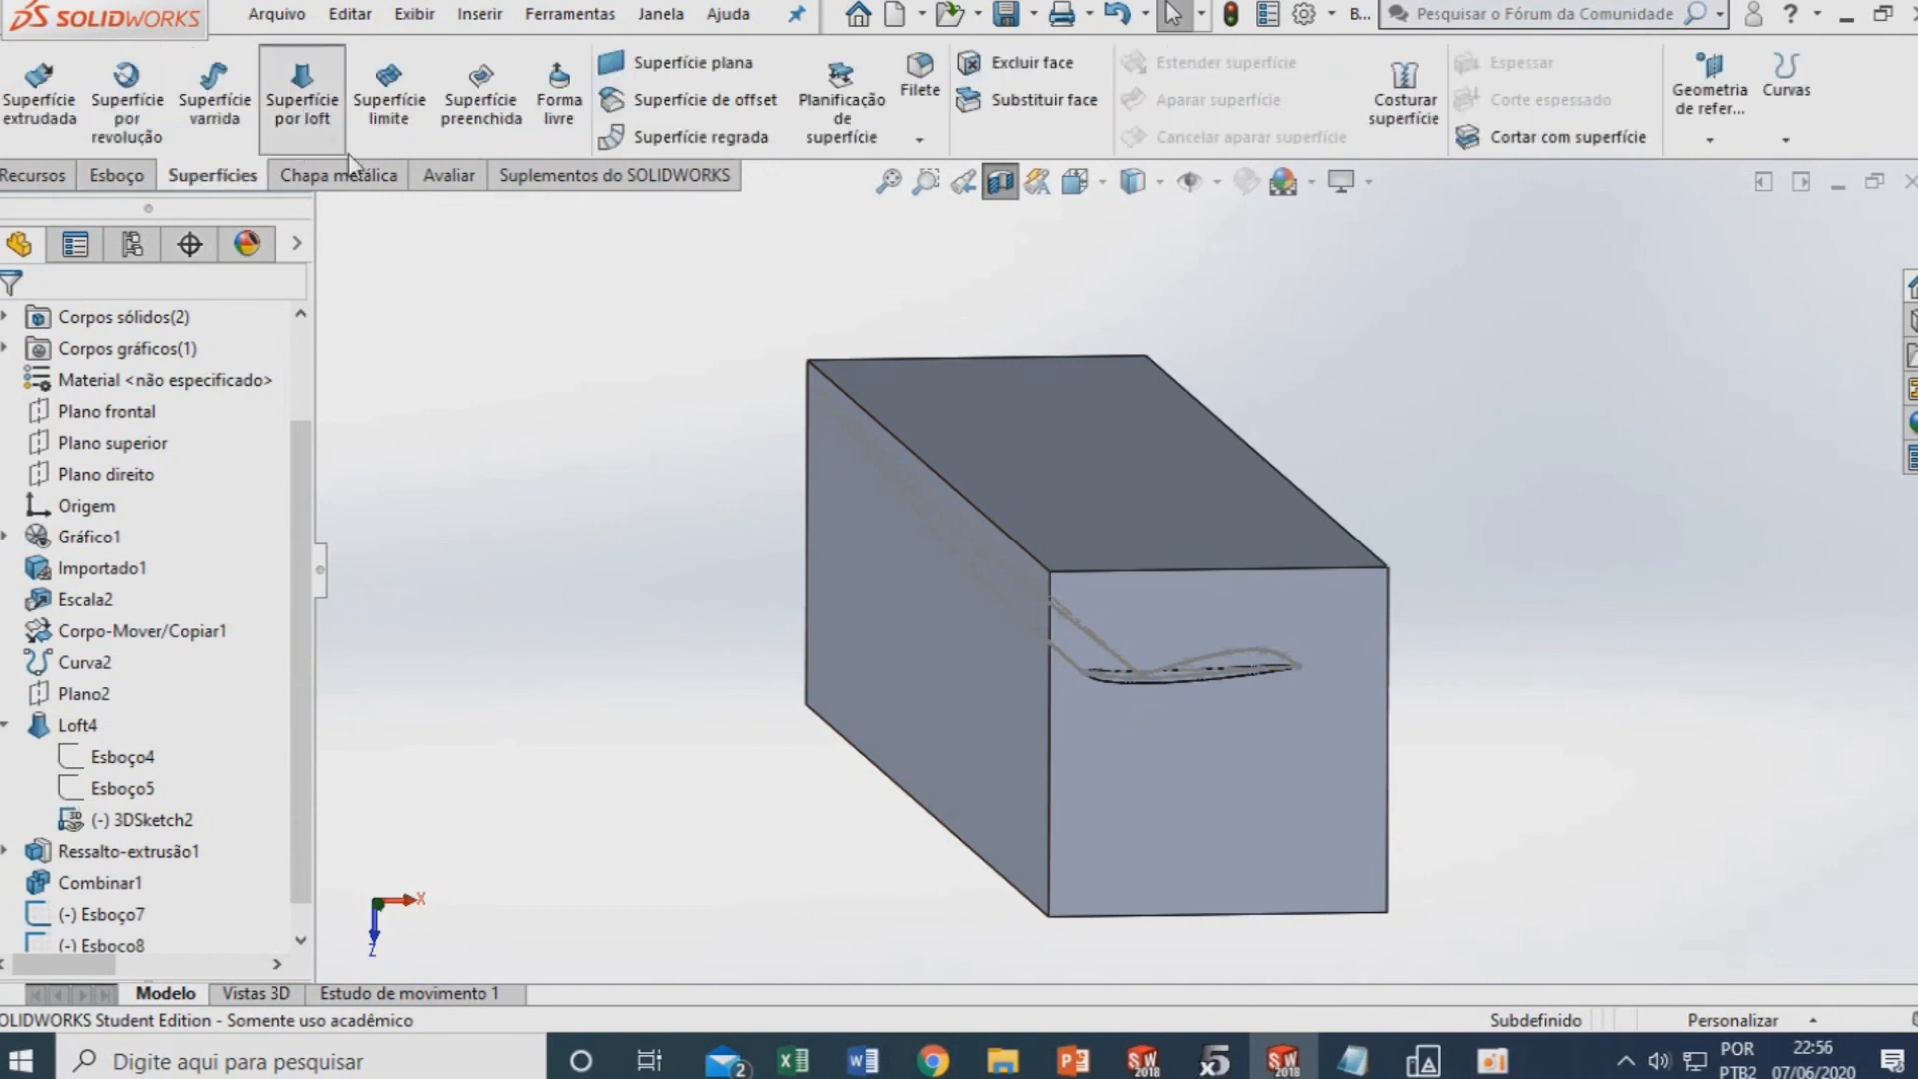
left_click(302, 99)
left_click(193, 480)
scroll(1104, 706, "down", 6)
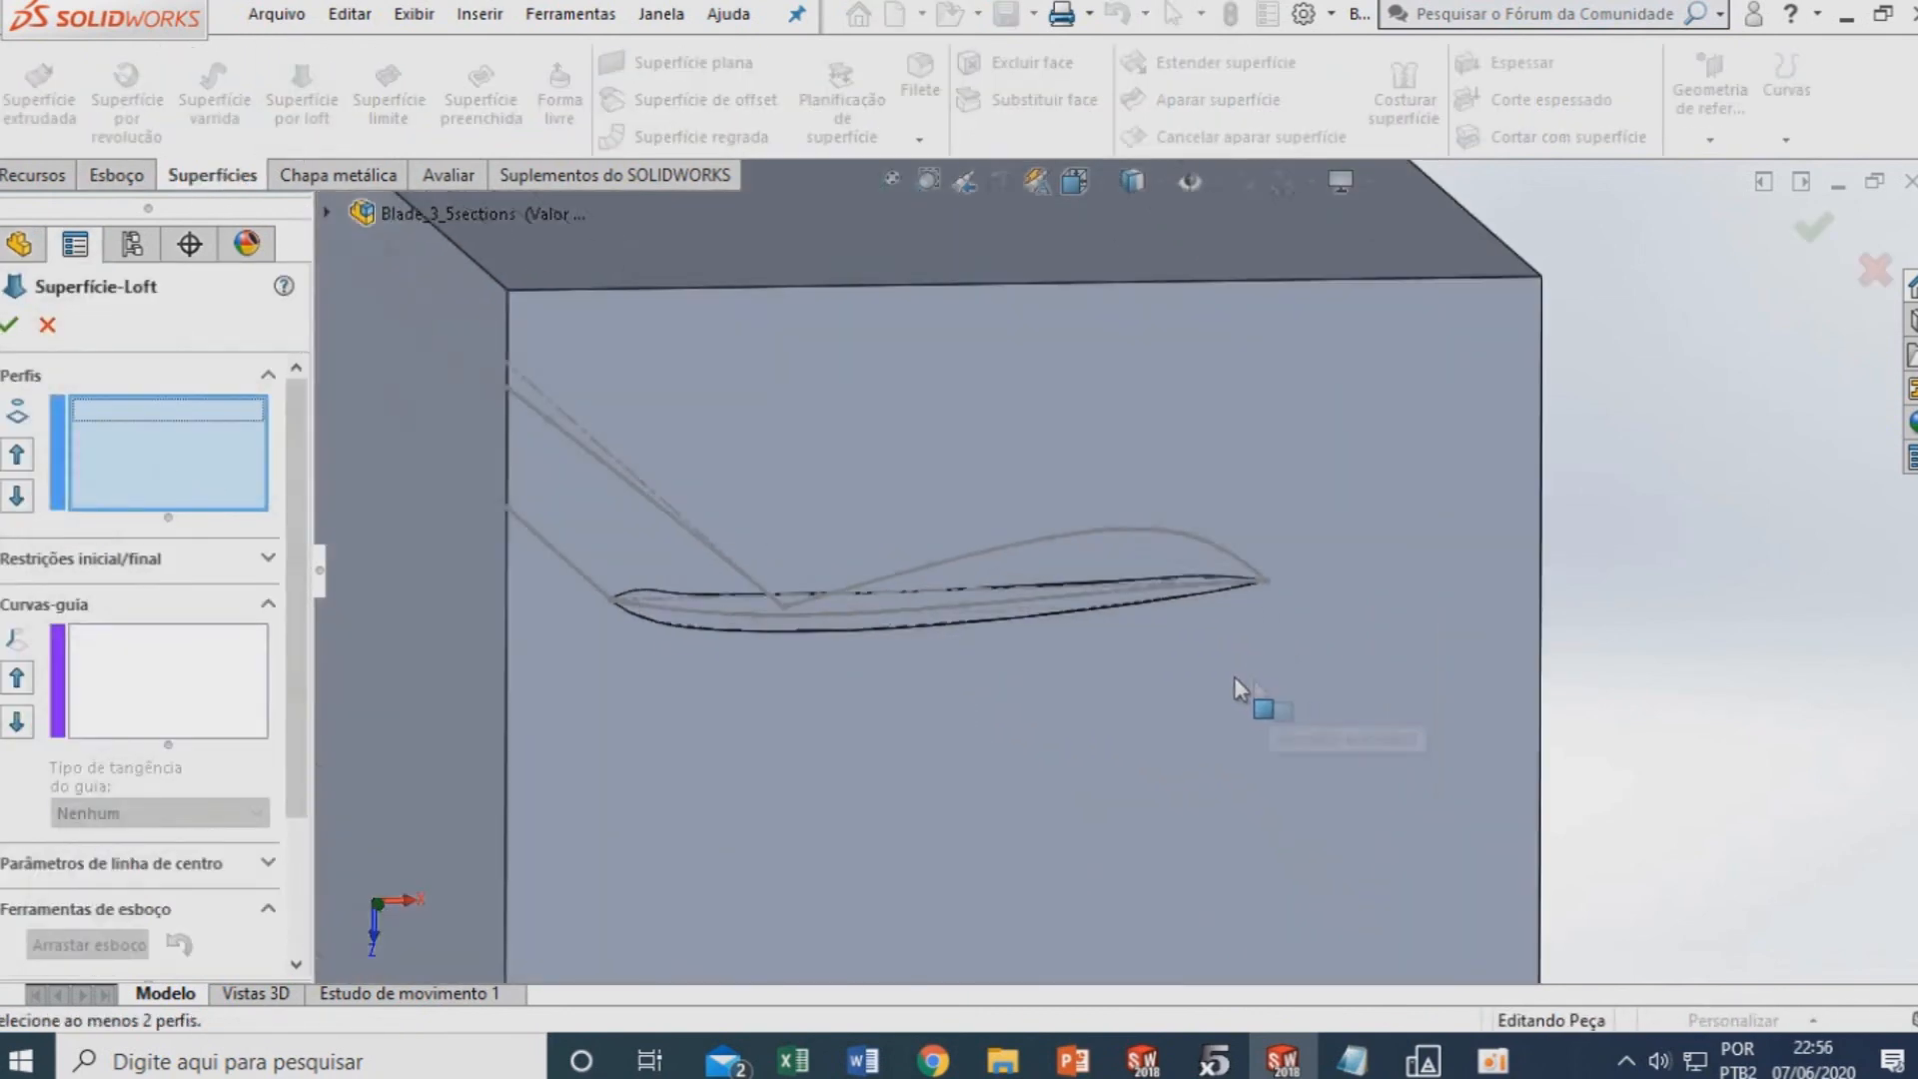
scroll(607, 586, "down", 3)
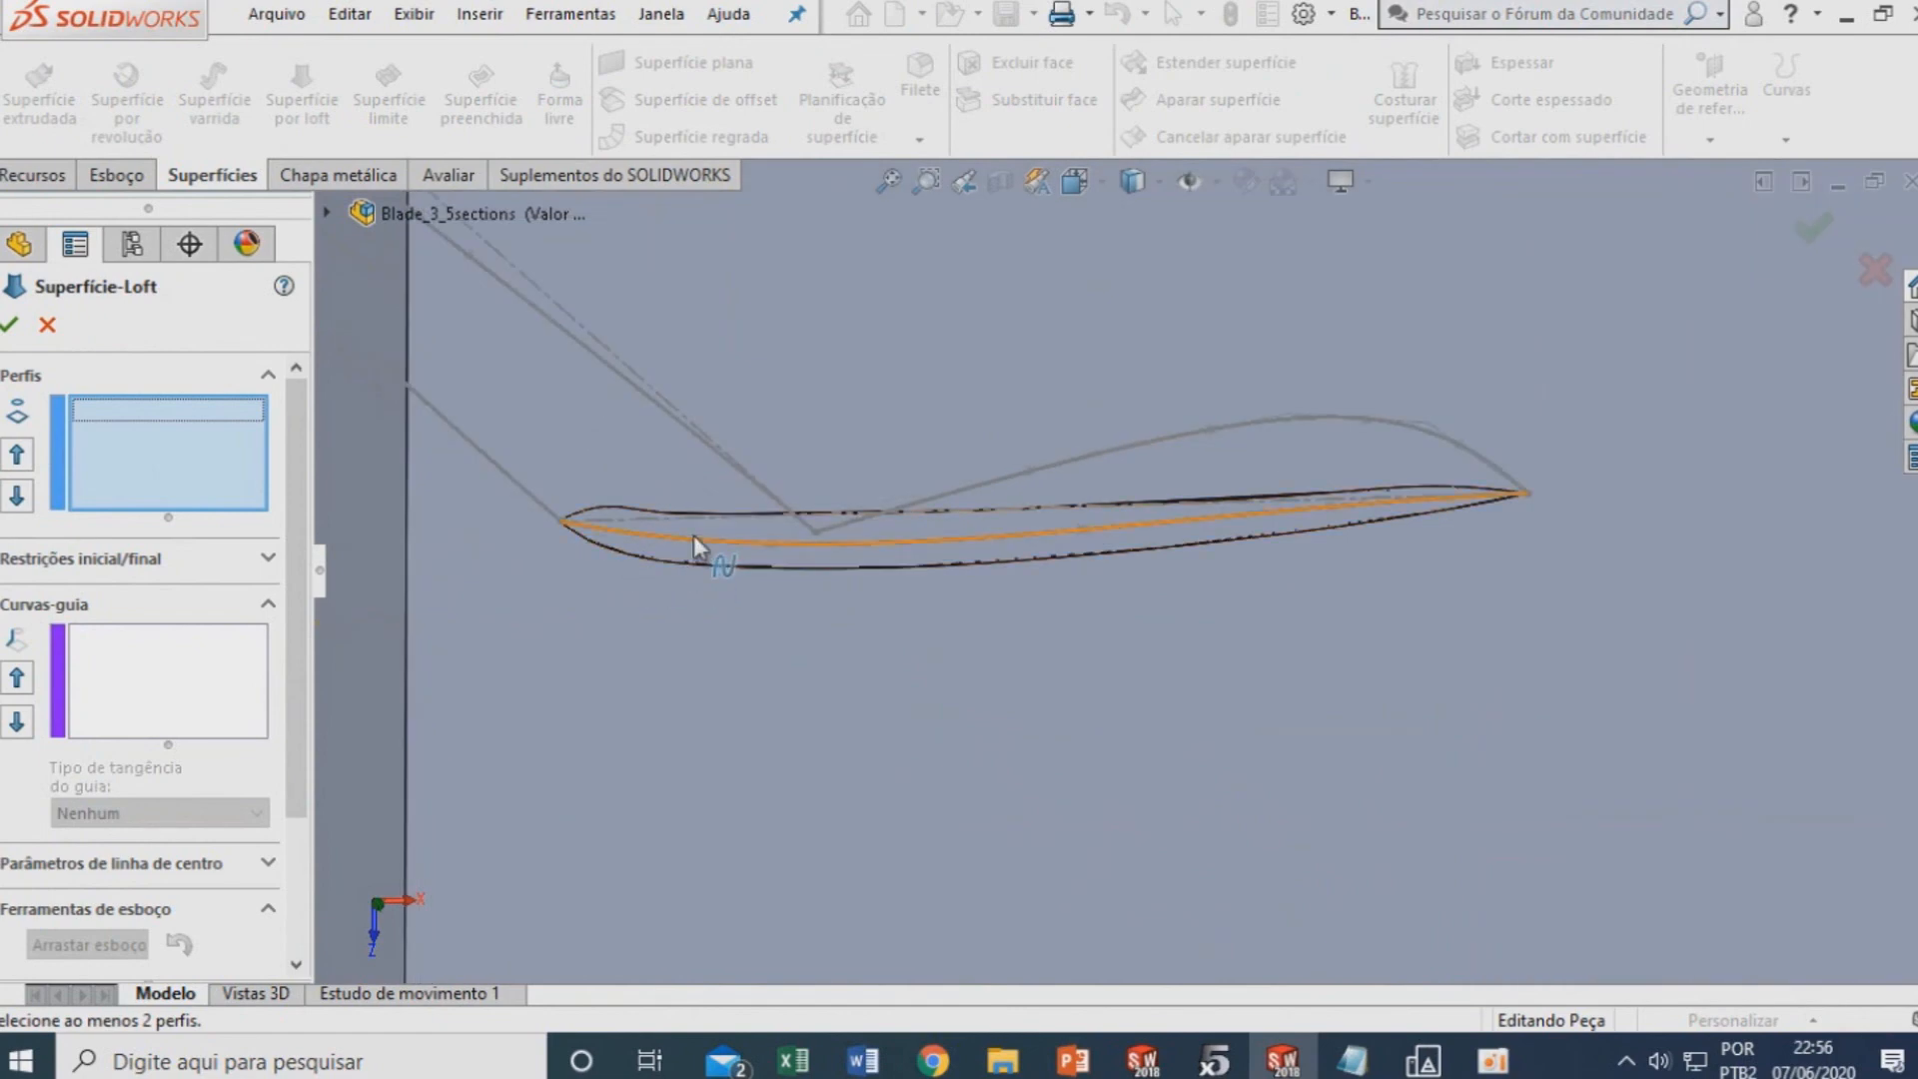
left_click(702, 546)
scroll(775, 598, "up", 6)
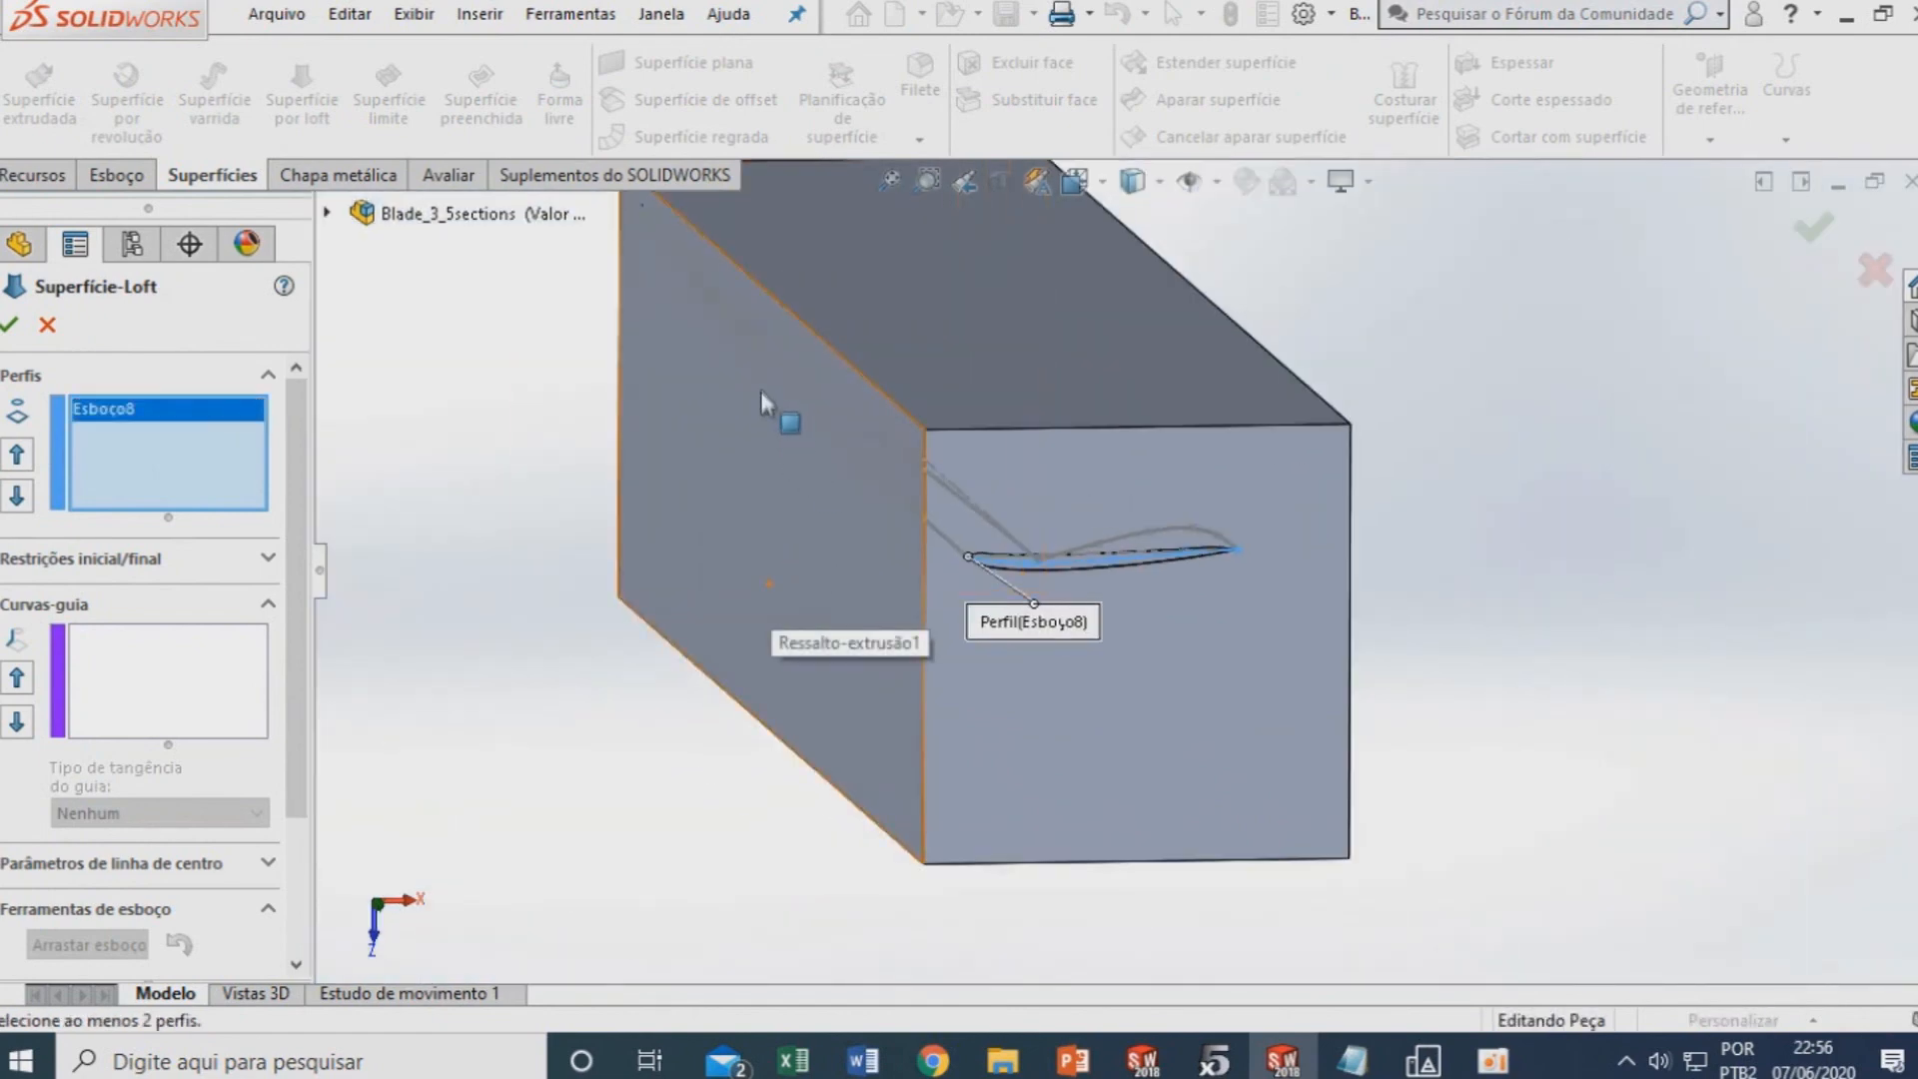
scroll(764, 354, "down", 8)
scroll(799, 370, "up", 4)
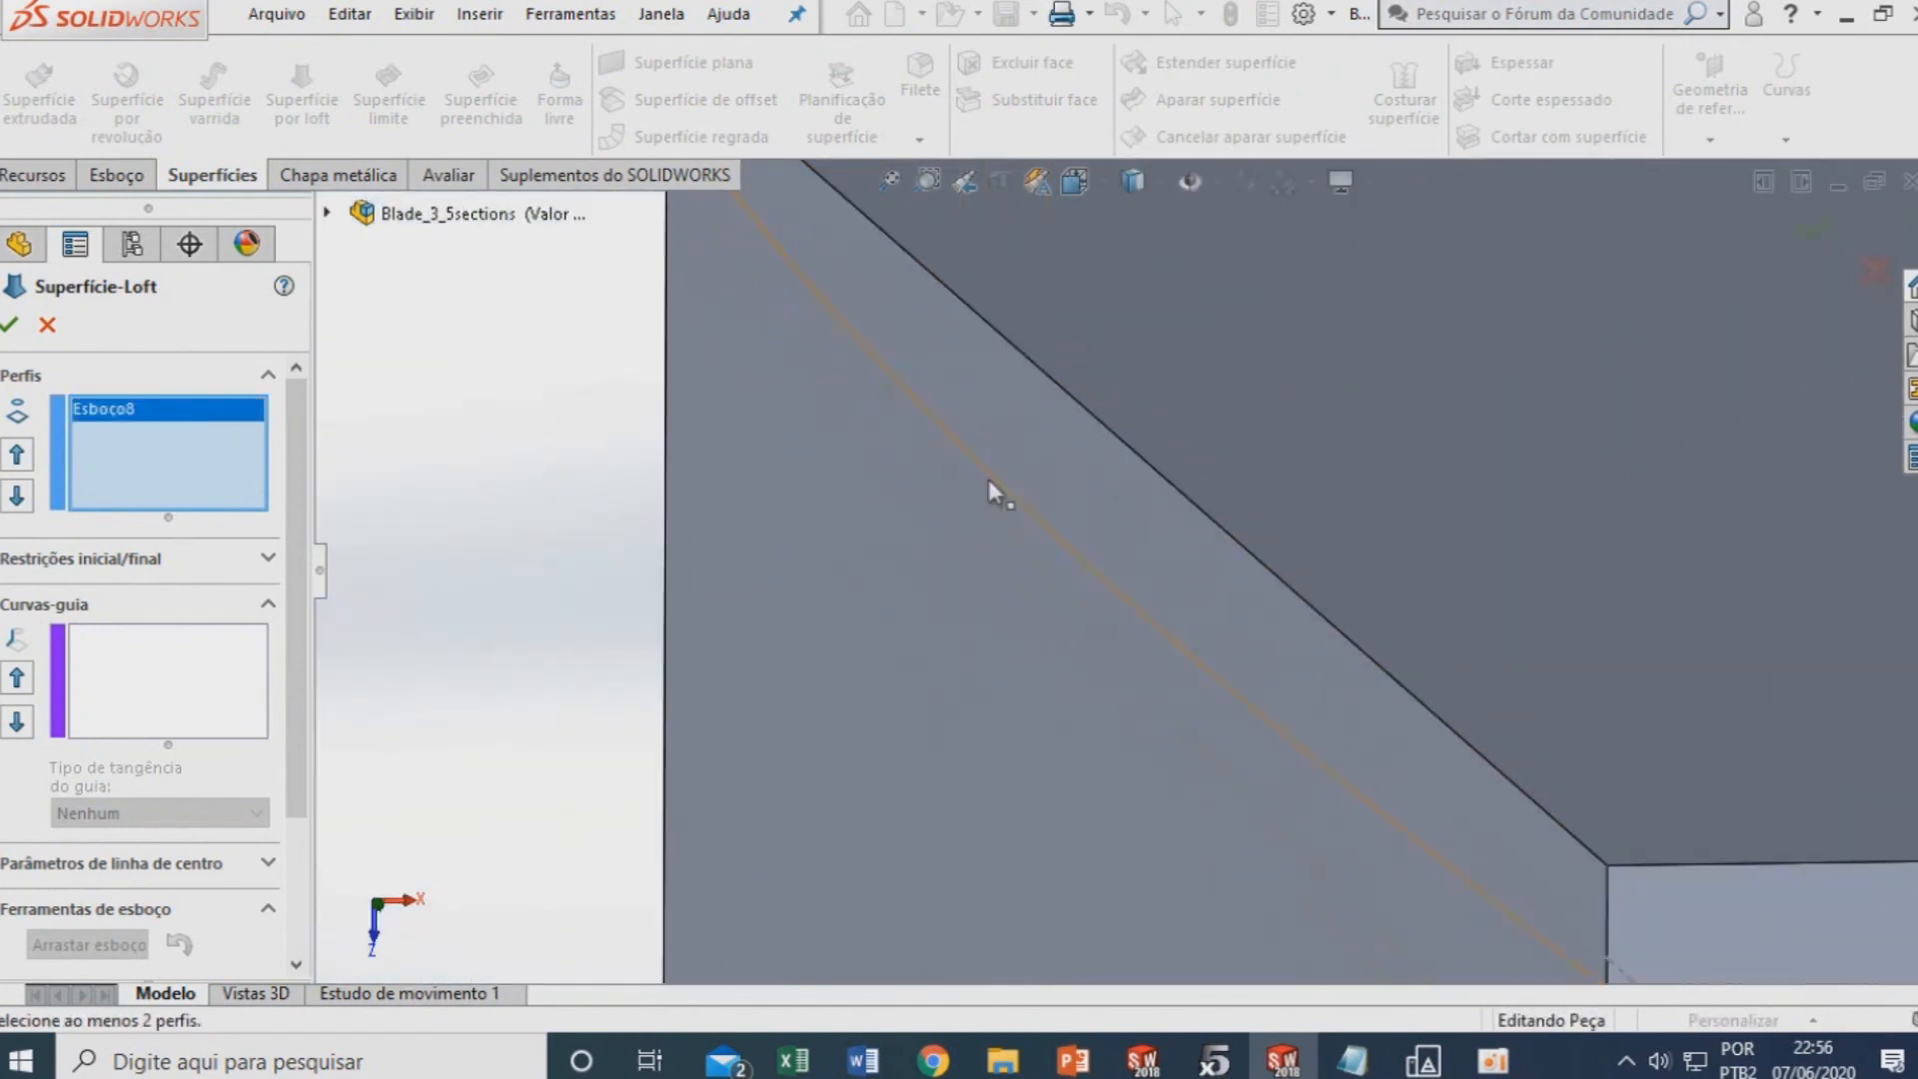
scroll(971, 455, "up", 2)
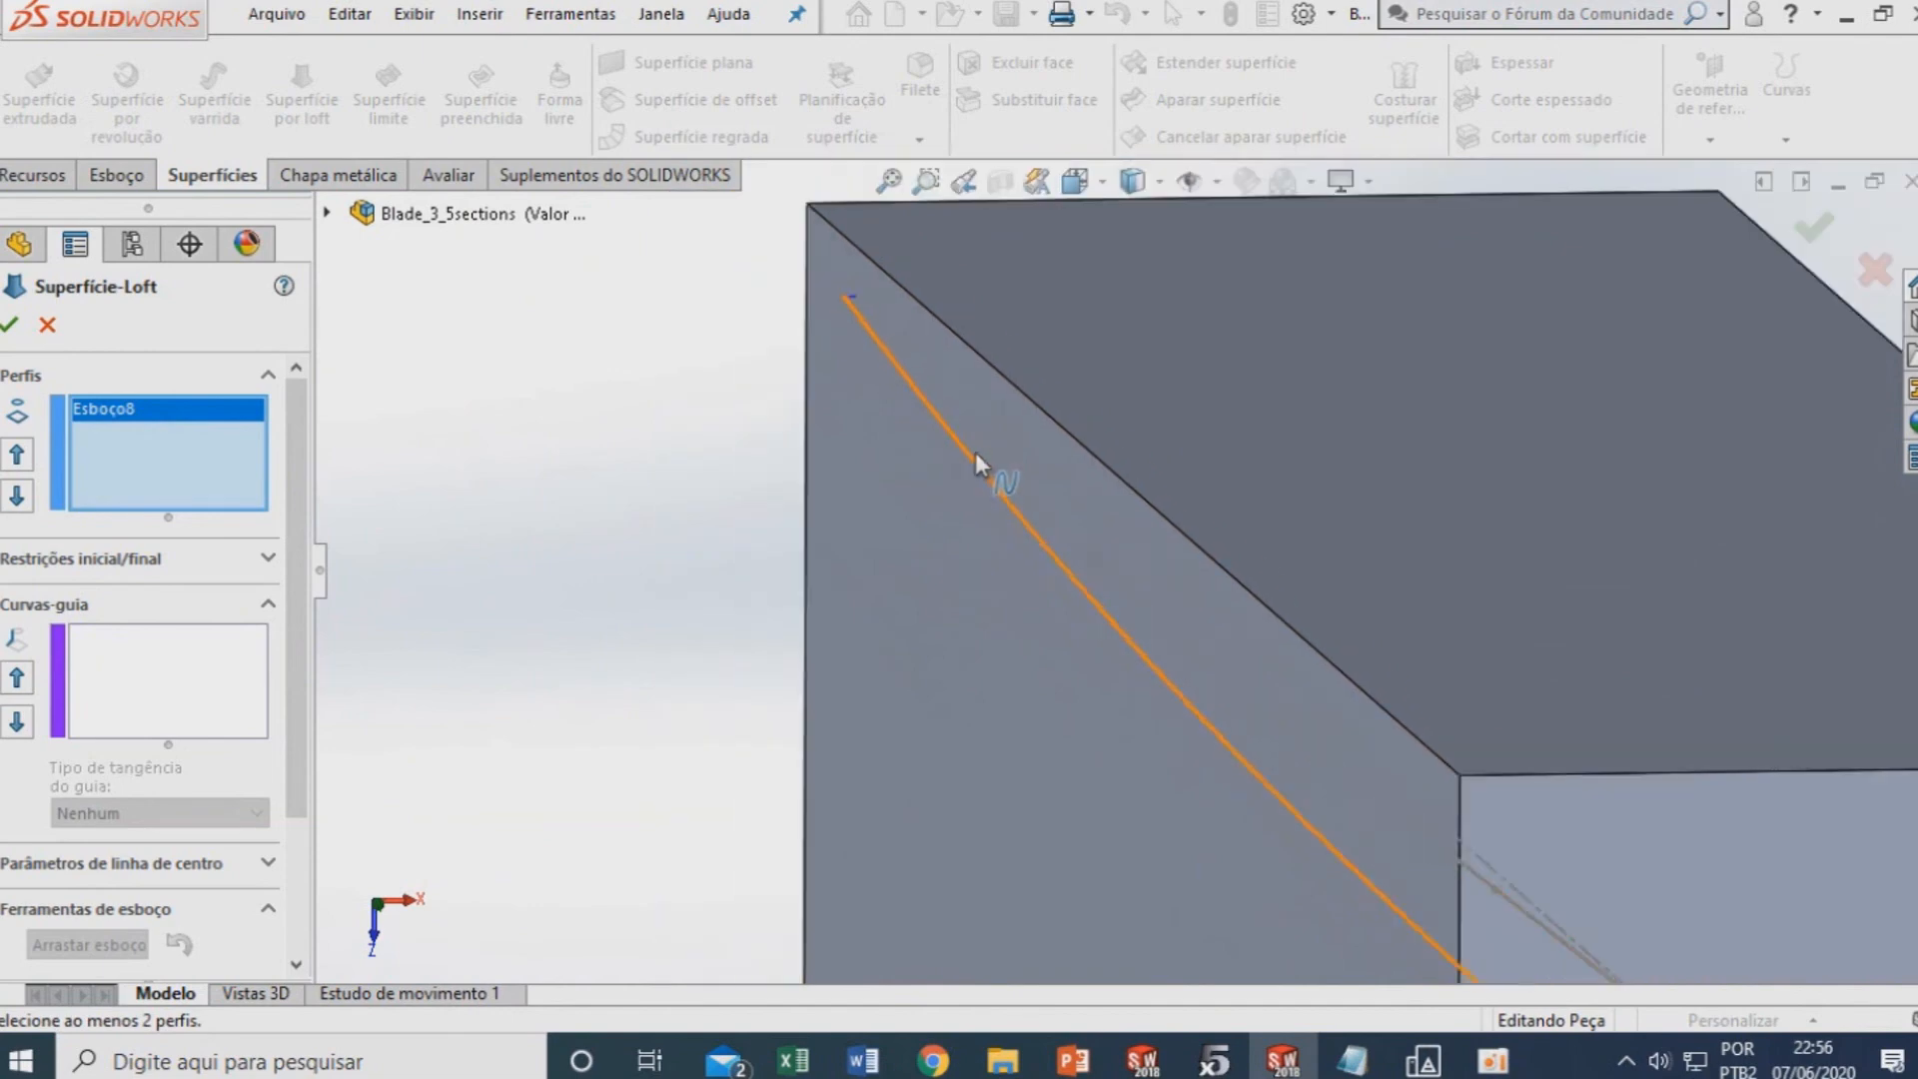
left_click(1076, 560)
scroll(788, 560, "up", 4)
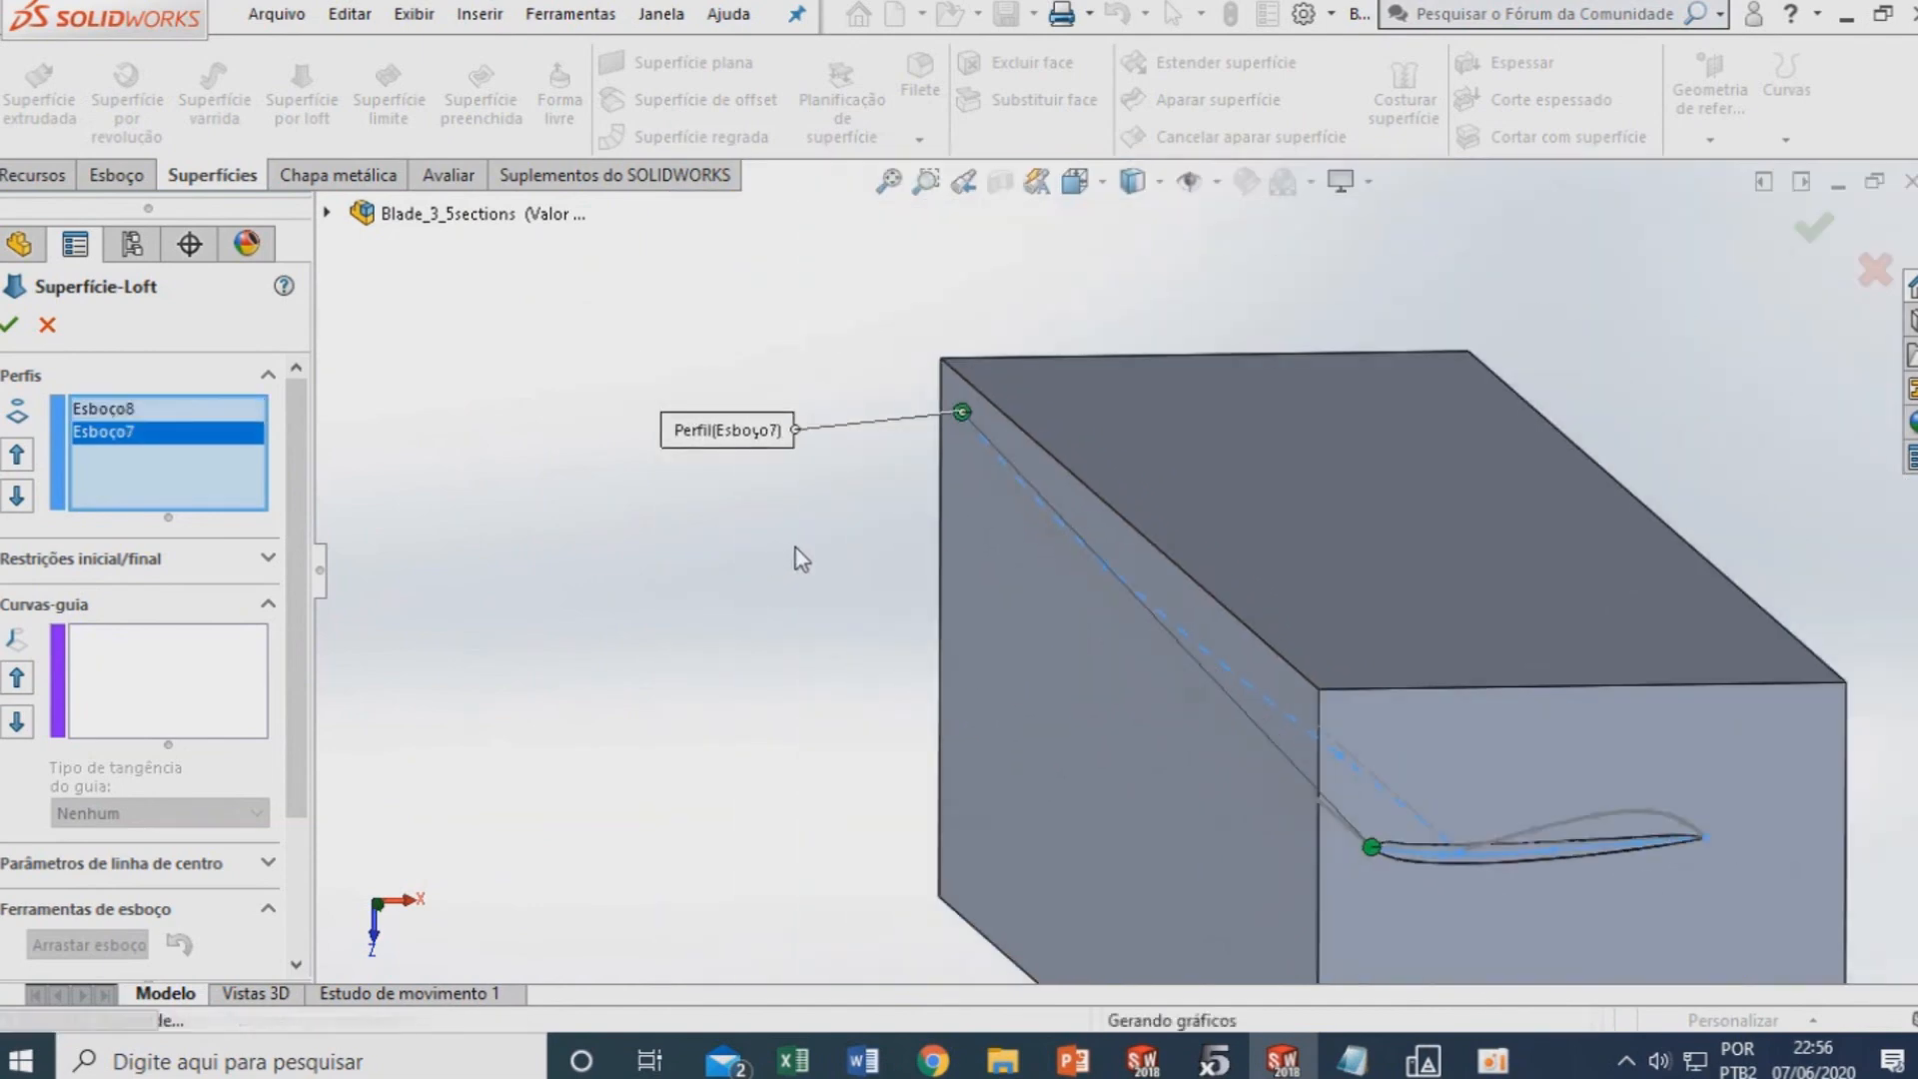
Add the two open curves along the blade's edges as guide curves and create the lofted surface
middle_click_drag(1466, 884, 1212, 912)
left_click(110, 644)
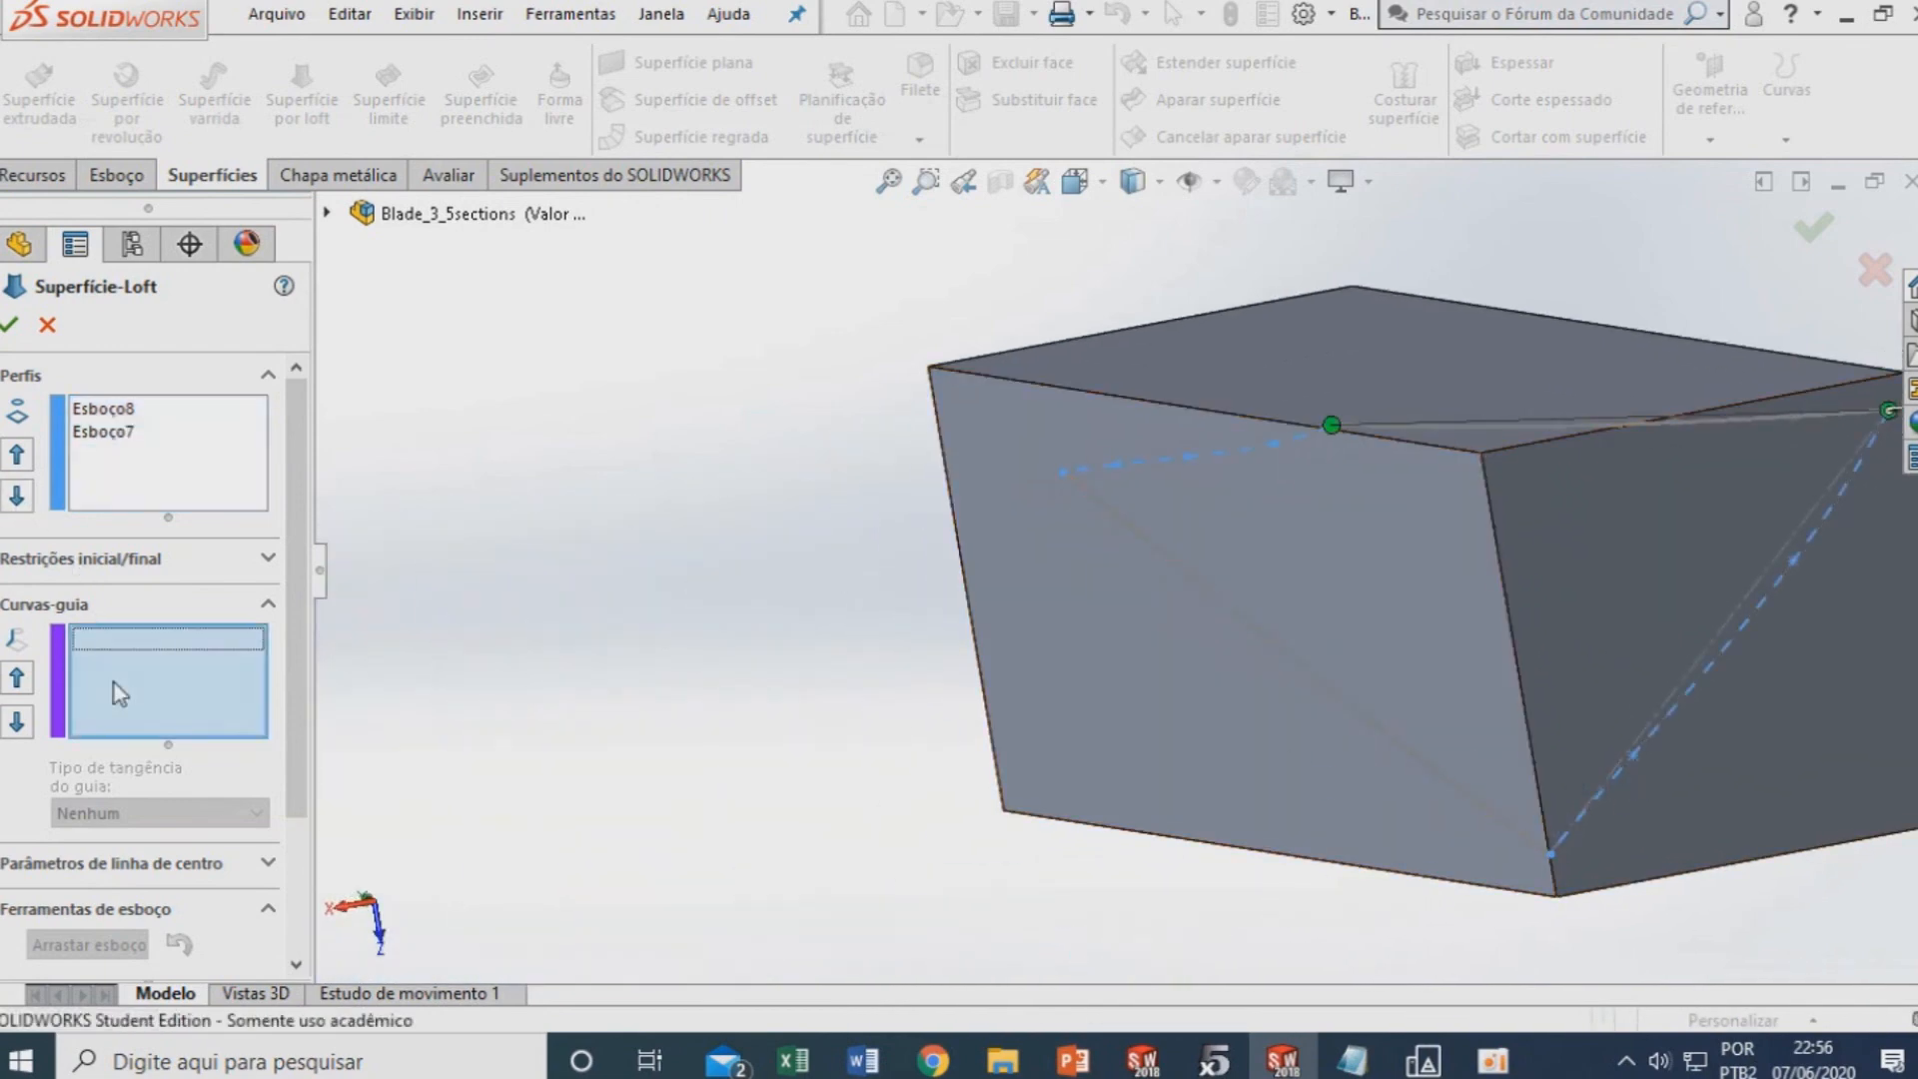
left_click(1328, 684)
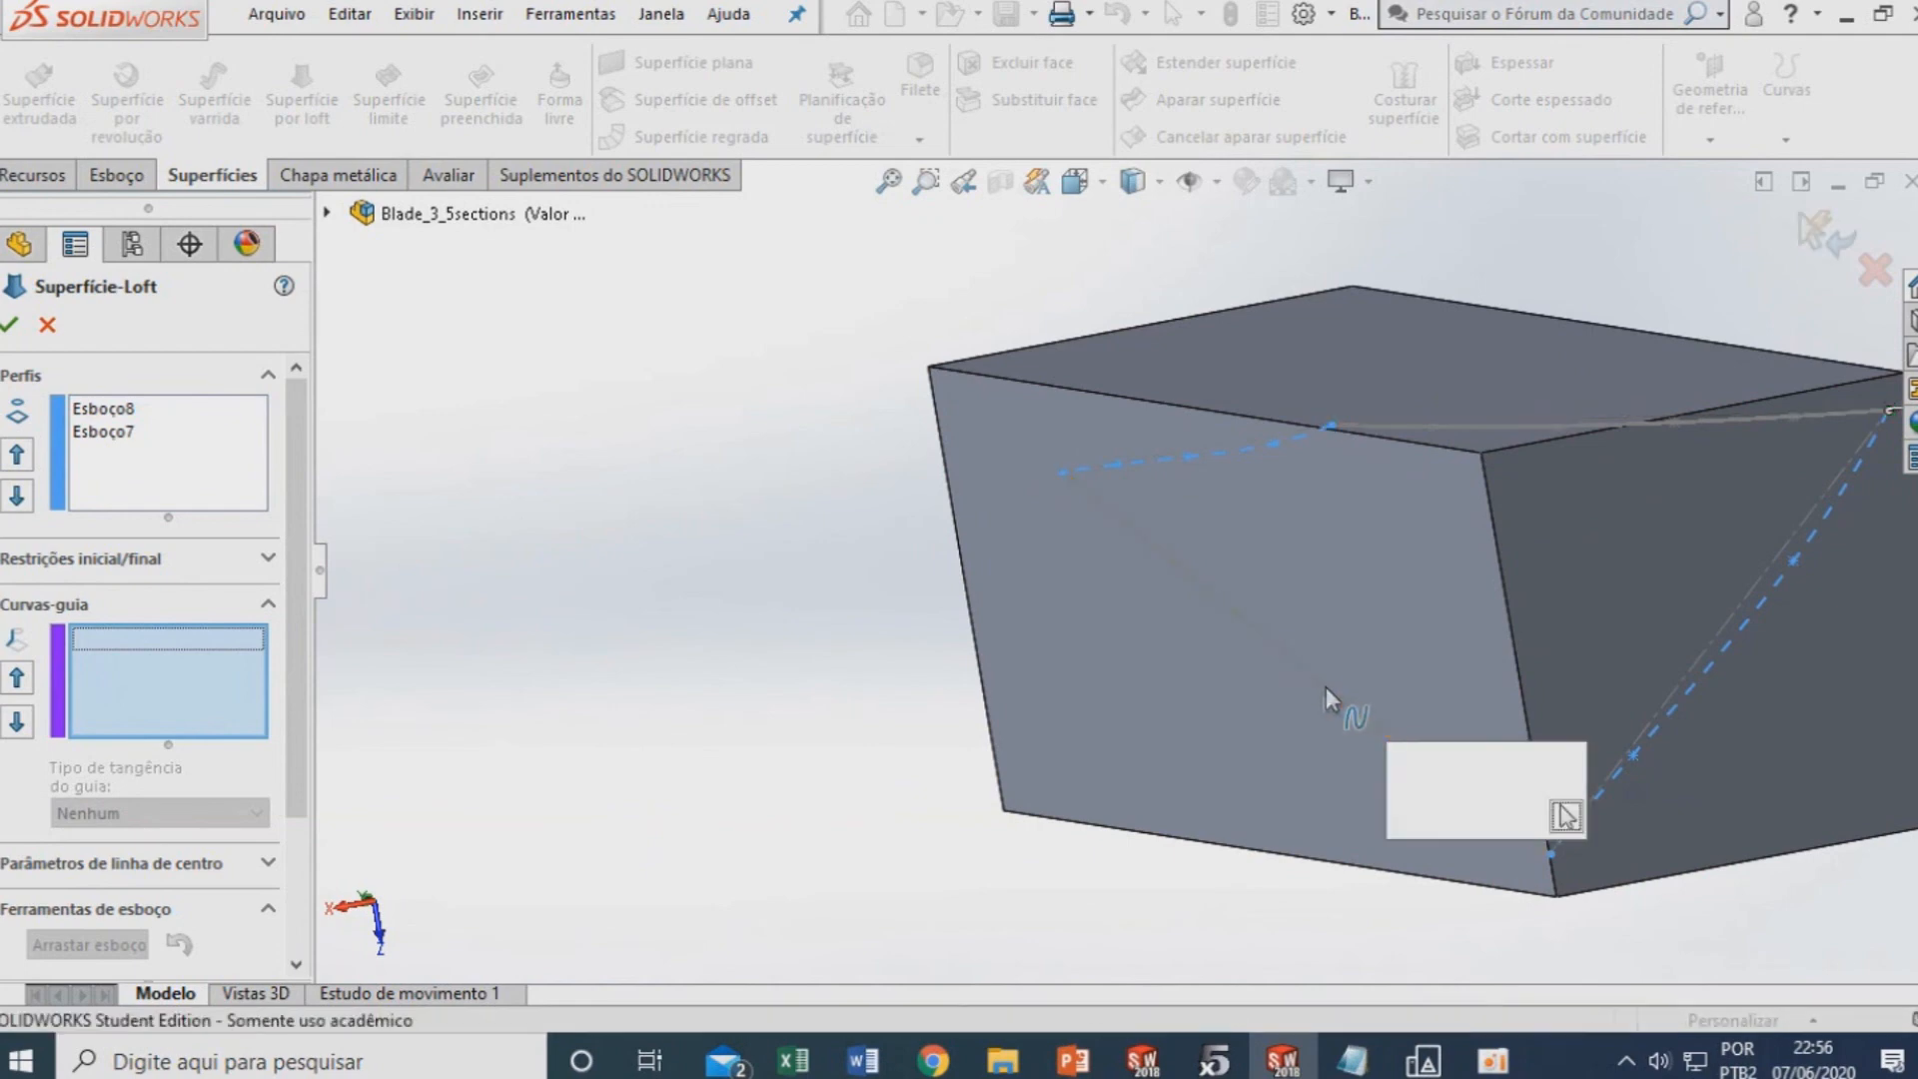
left_click(1350, 709)
left_click(1411, 778)
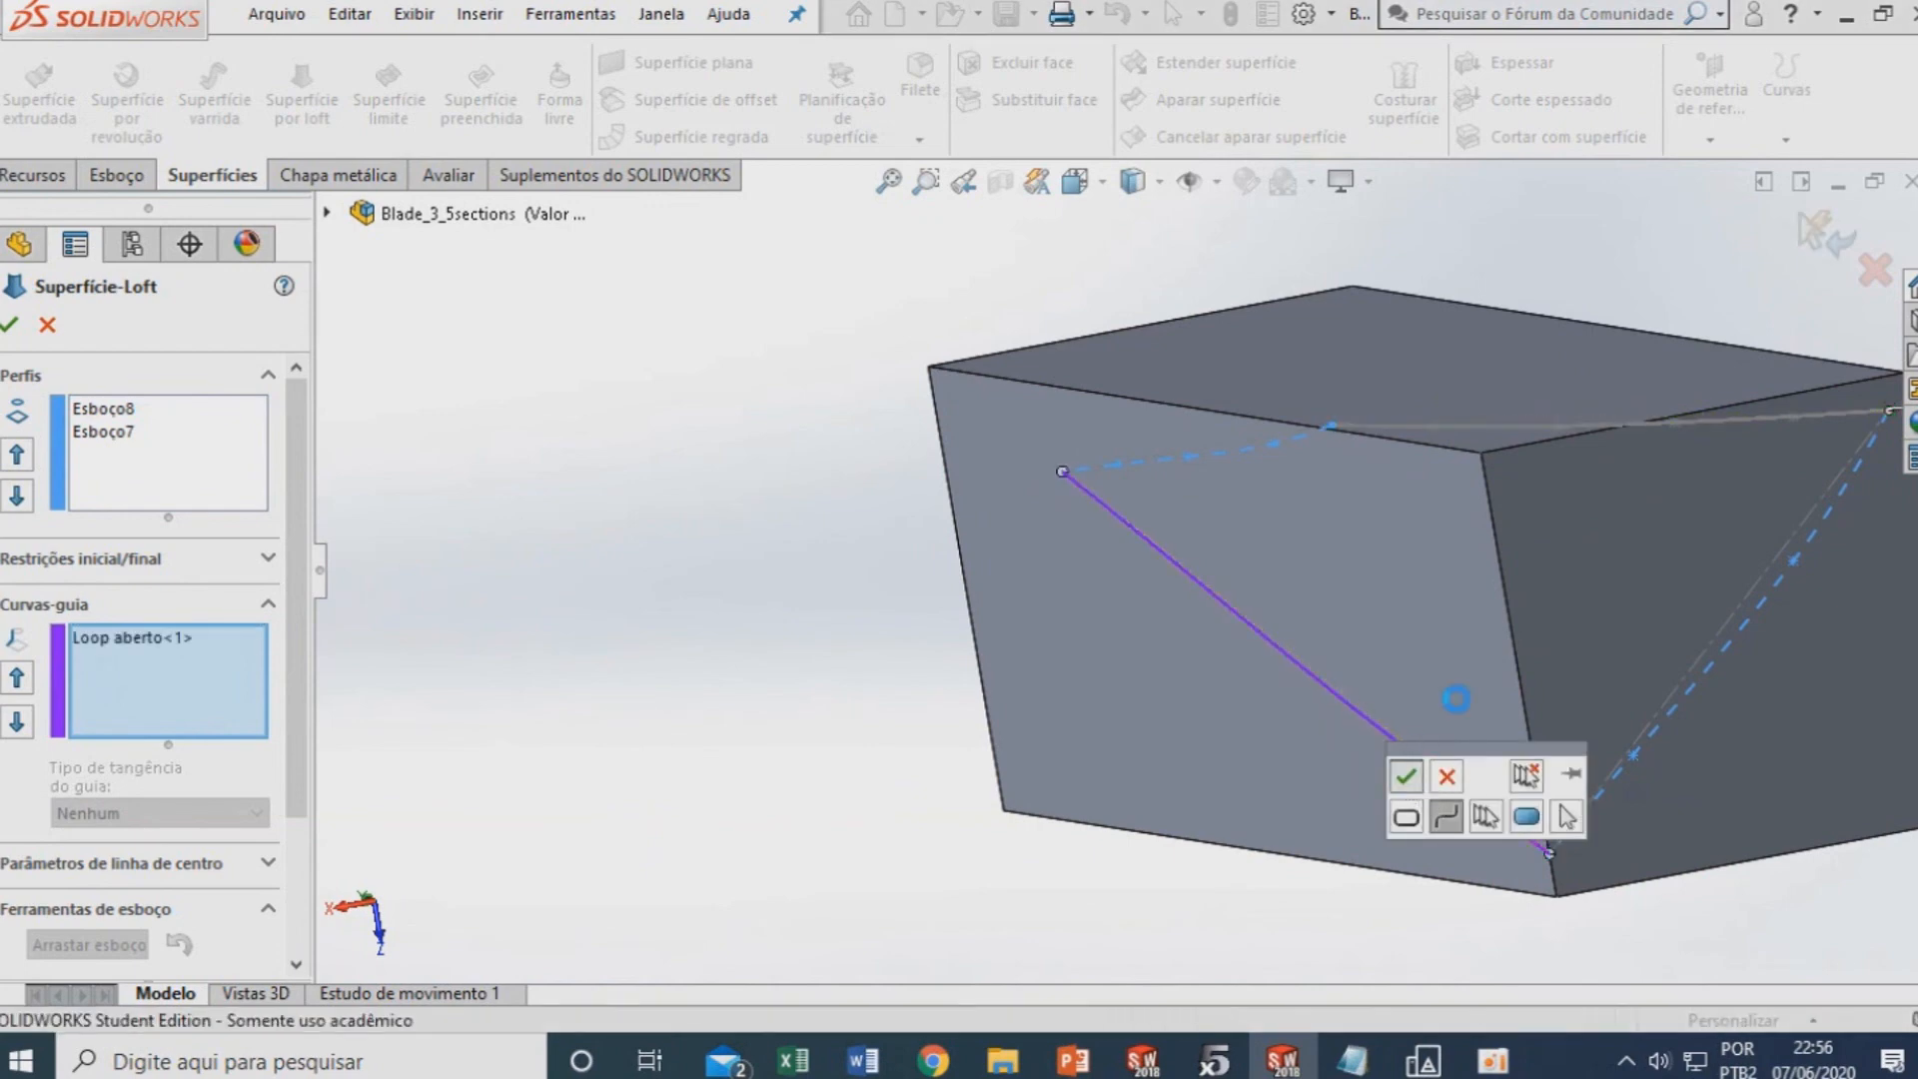
left_click(1711, 431)
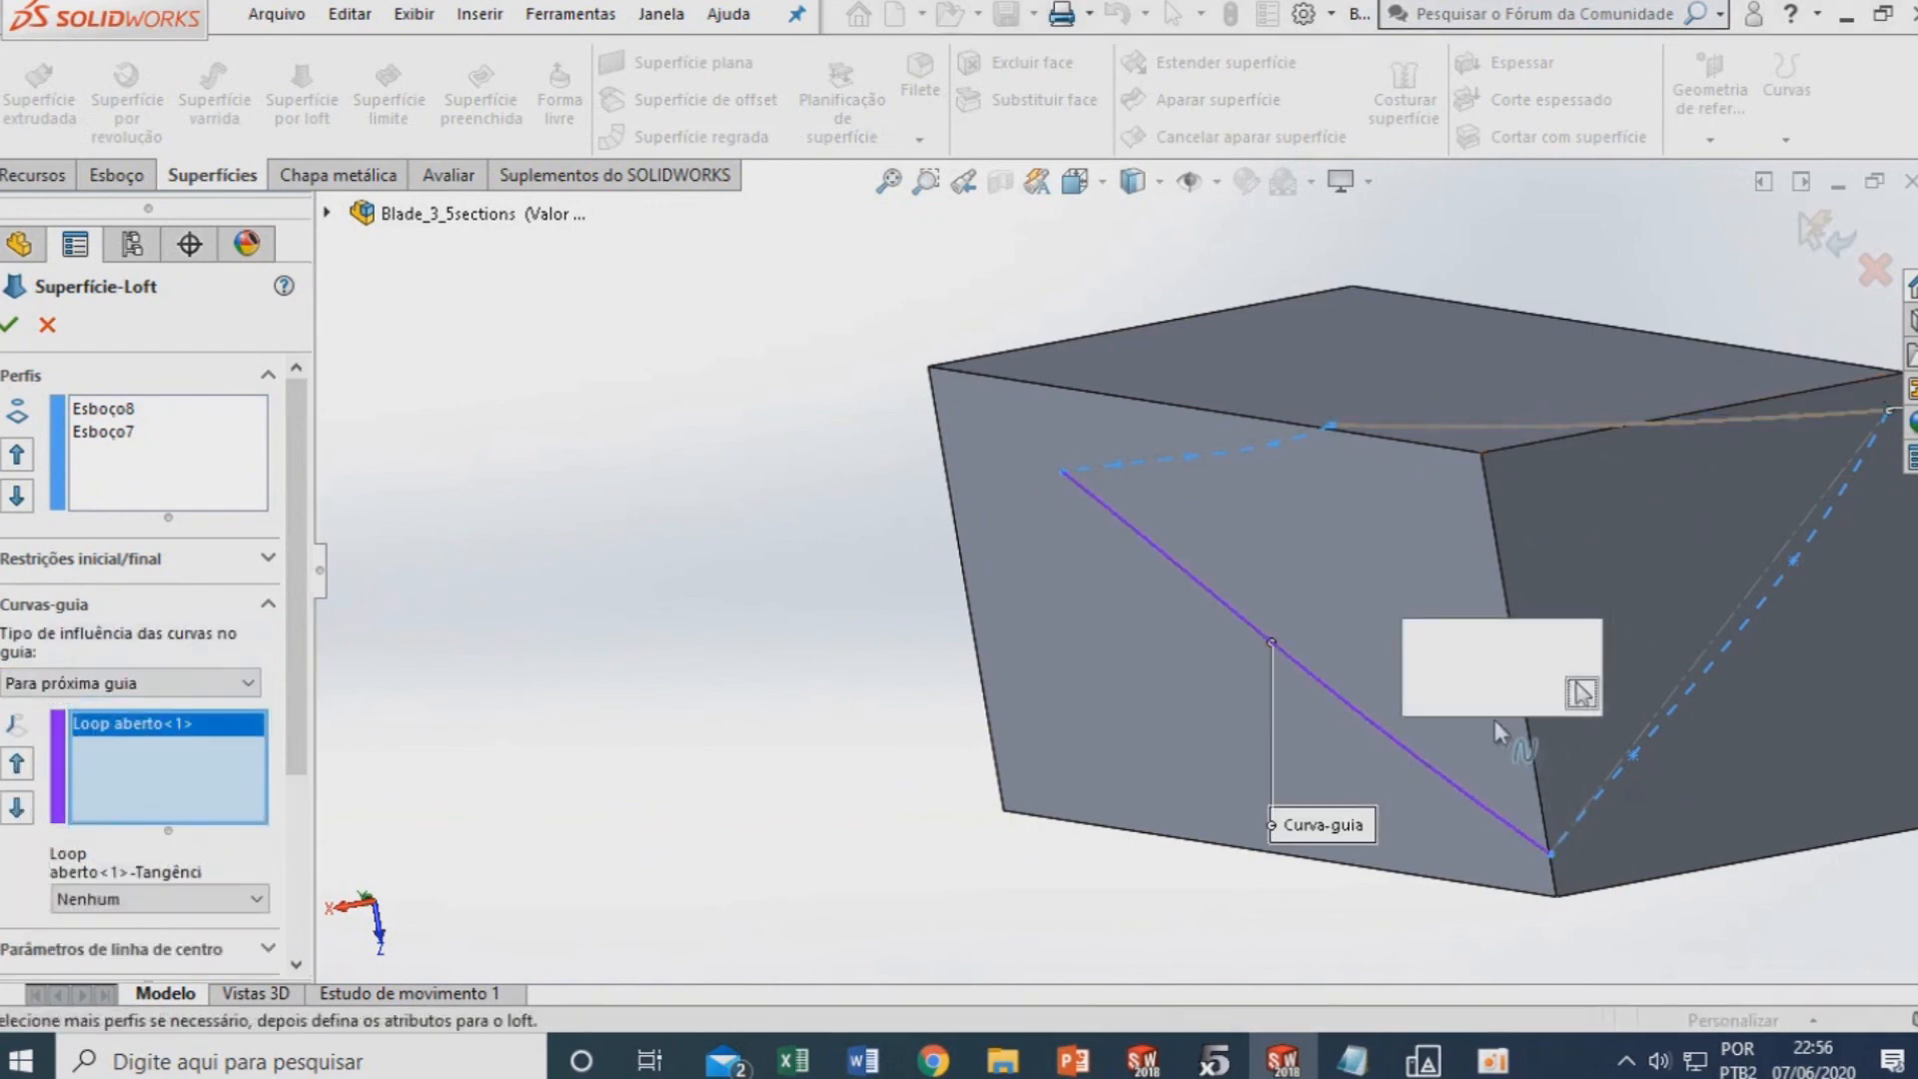
left_click(1692, 426)
left_click(1421, 661)
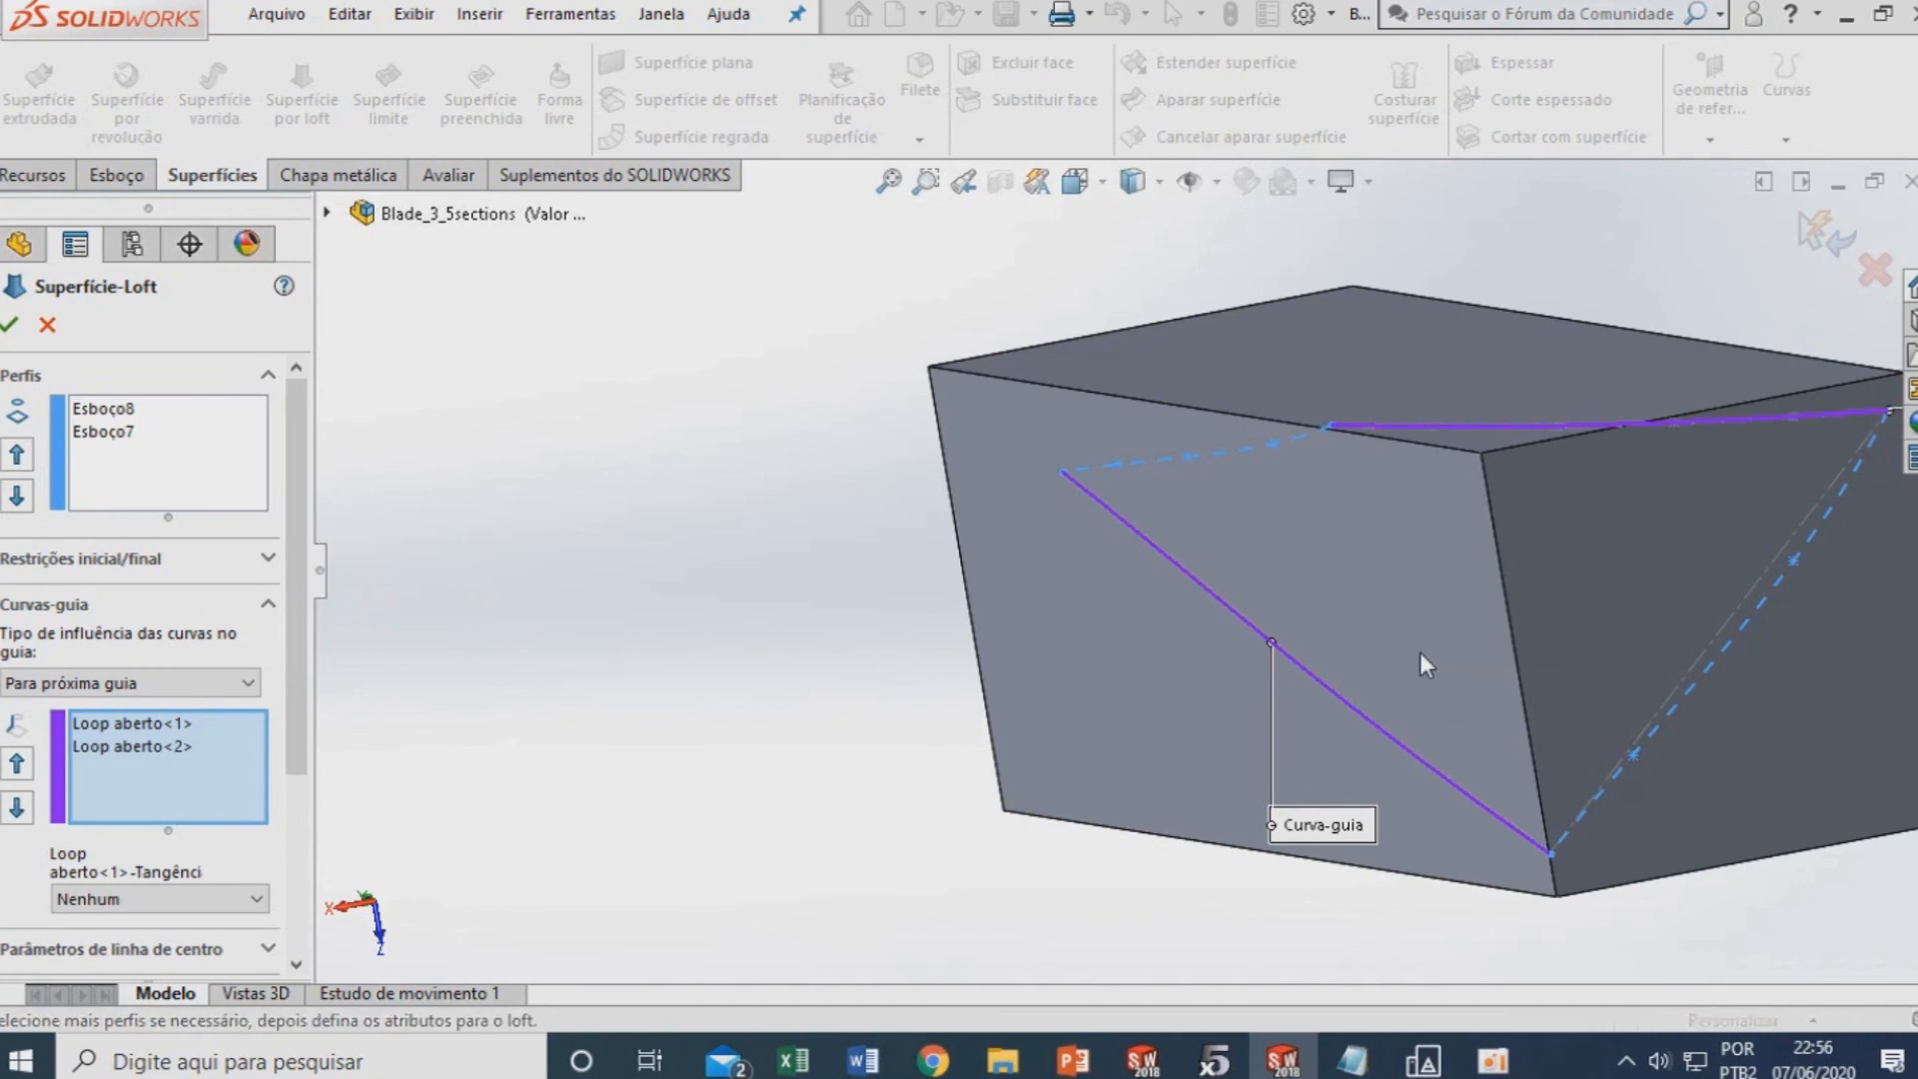
scroll(1420, 653, "up", 4)
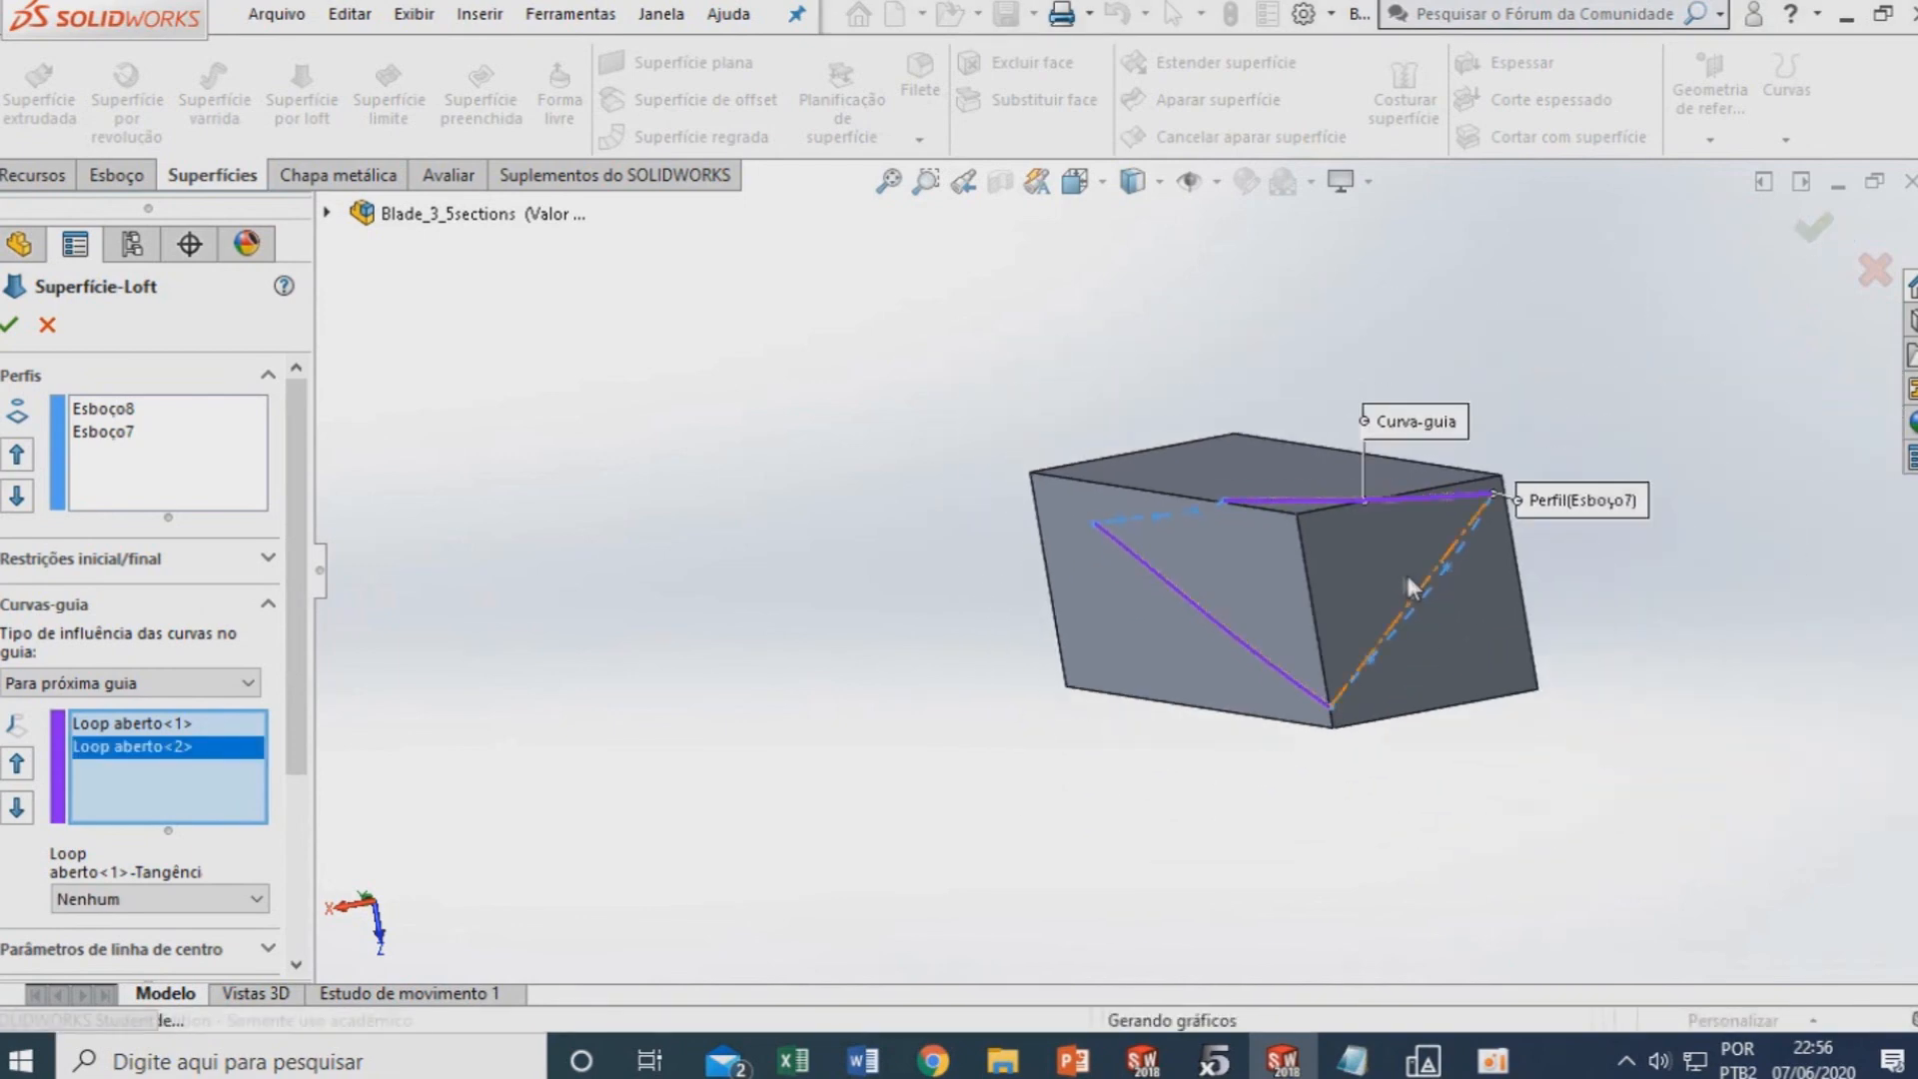
scroll(1412, 576, "down", 2)
middle_click_drag(809, 521, 1099, 556)
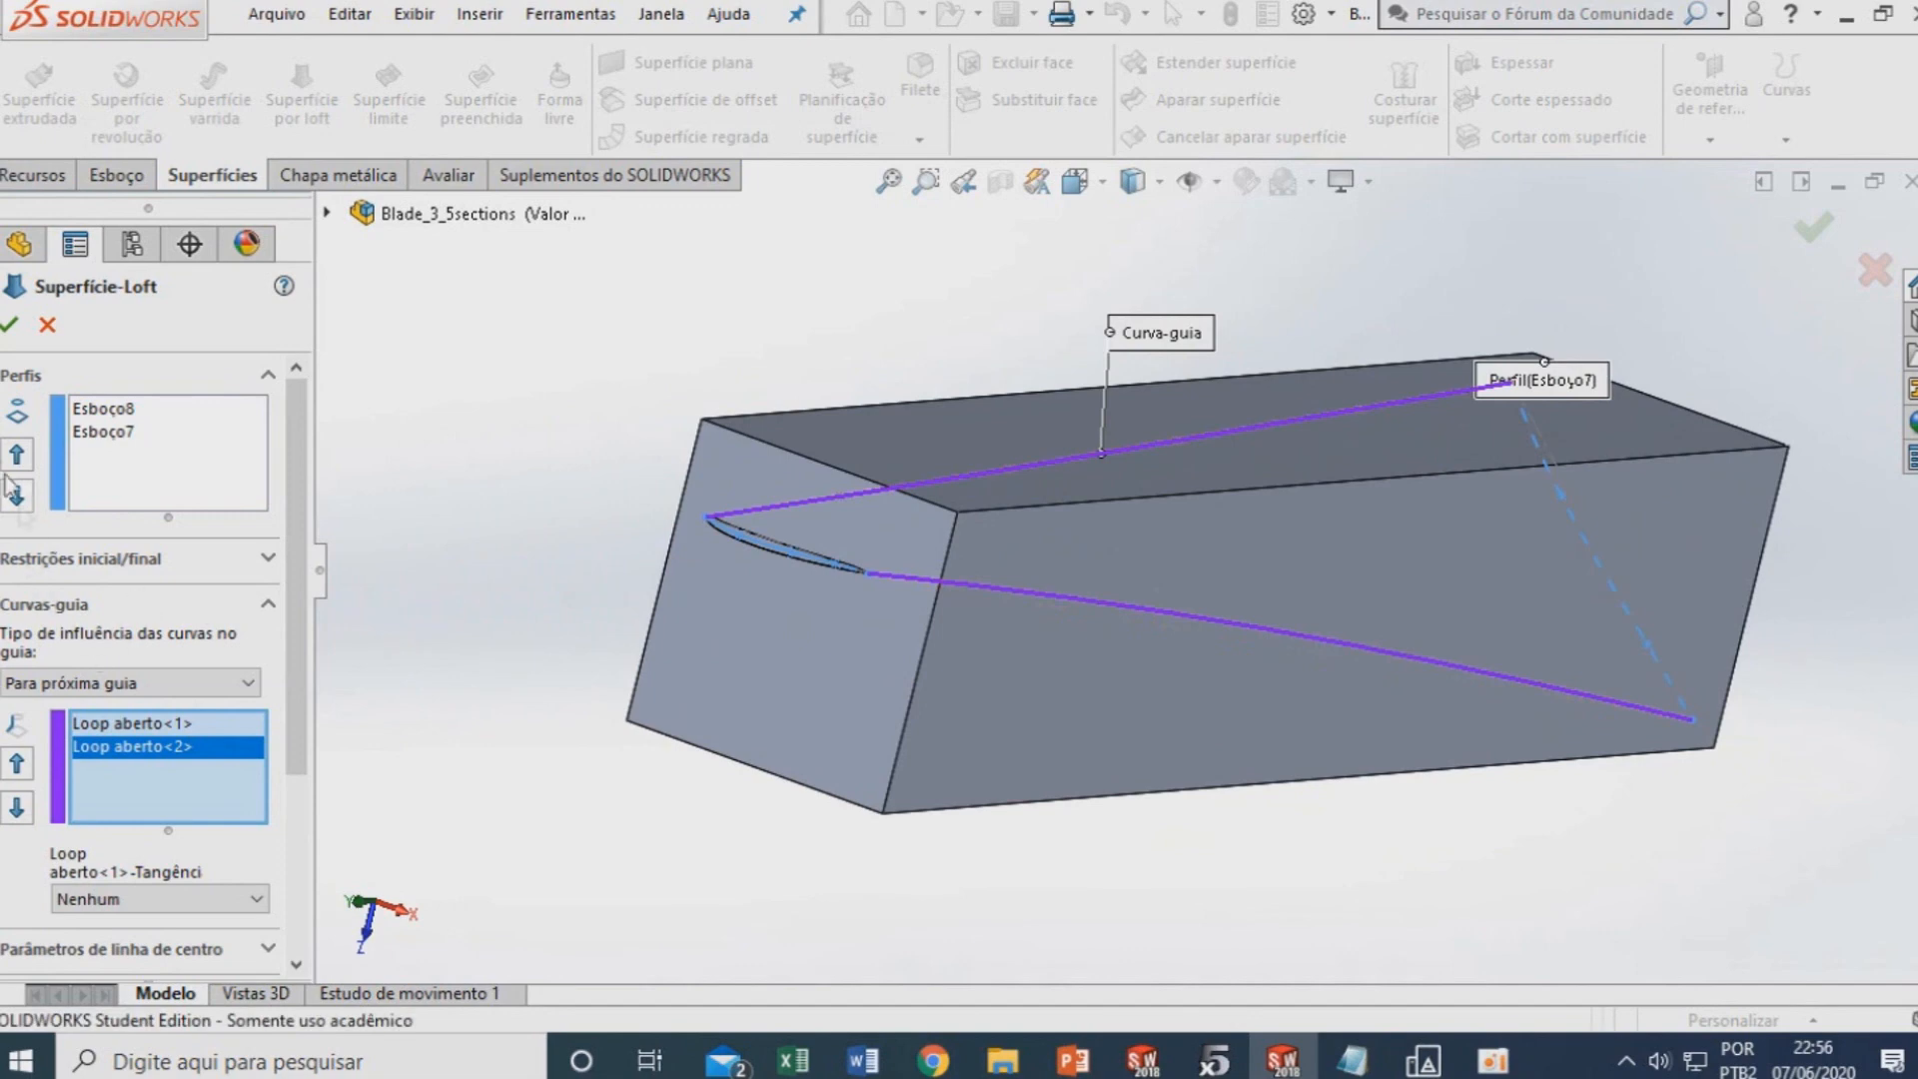
left_click(15, 325)
scroll(881, 707, "up", 3)
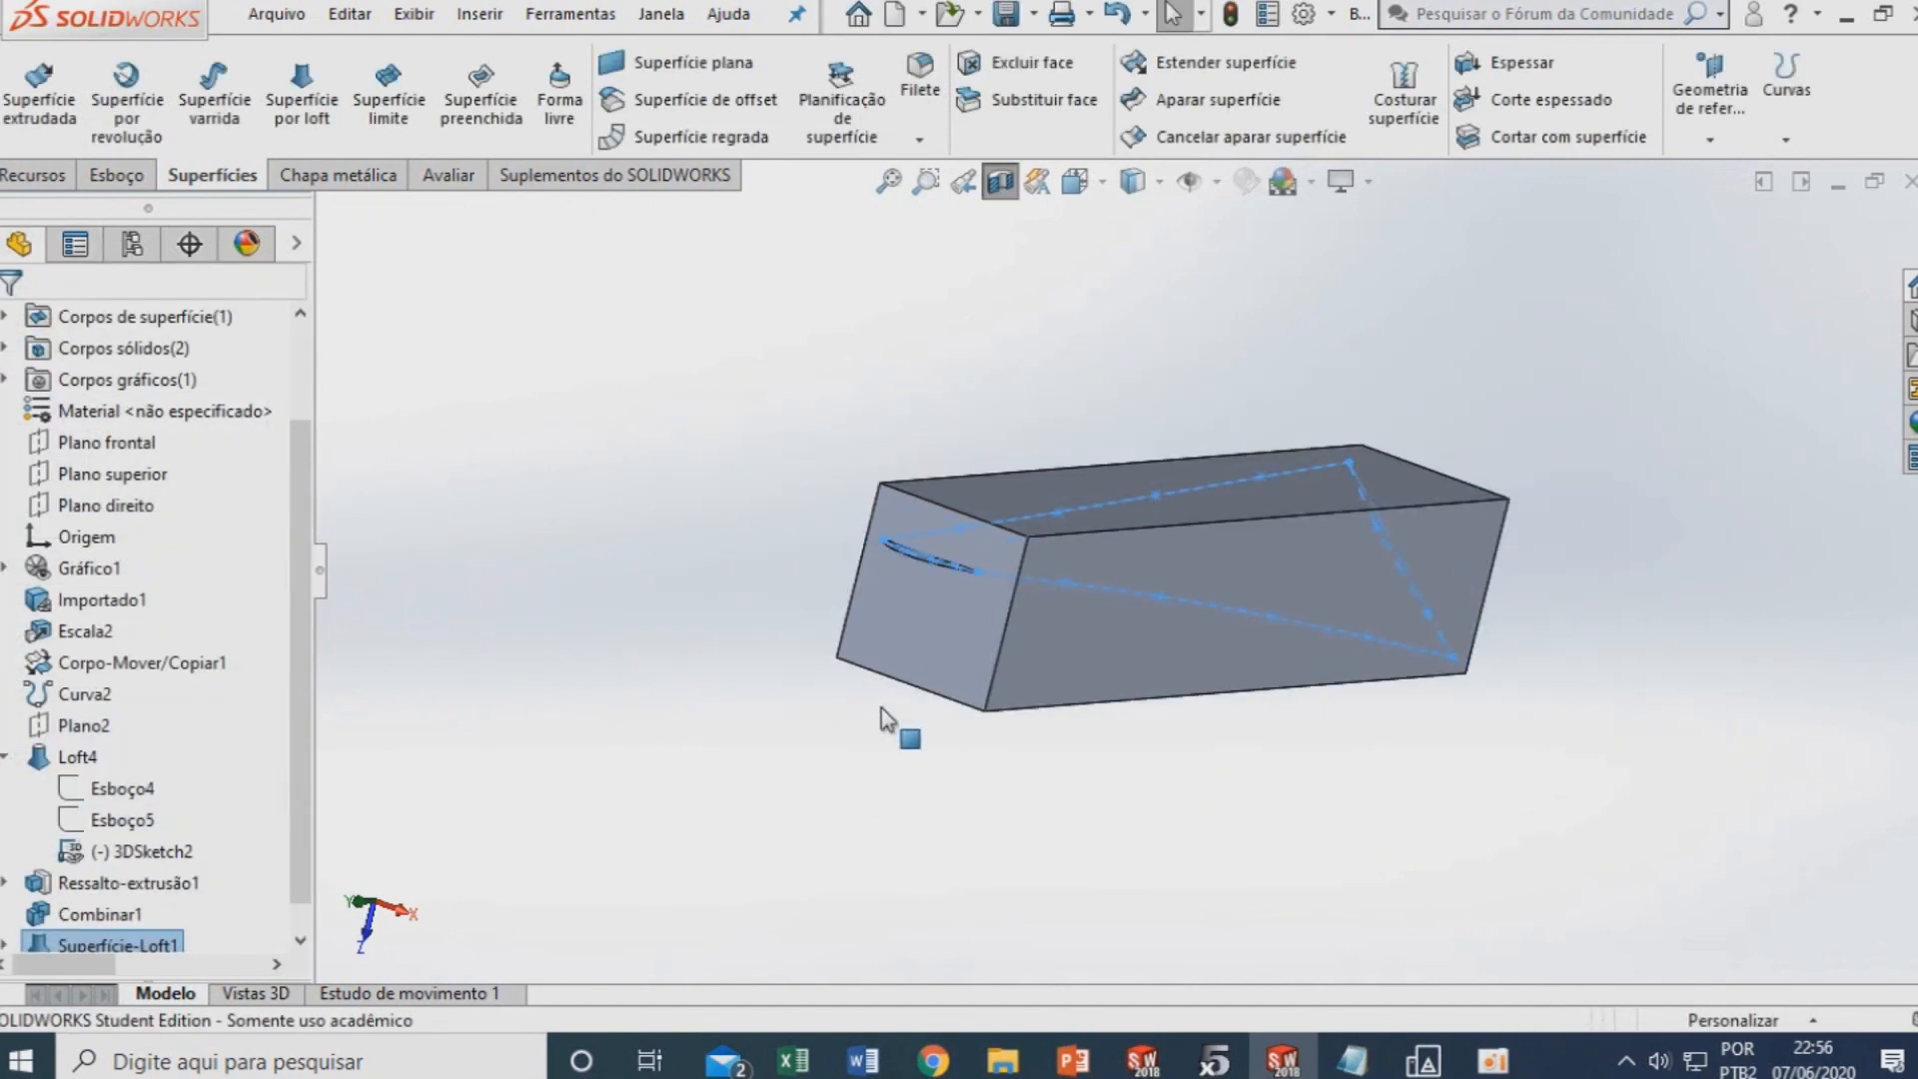
left_click(880, 708)
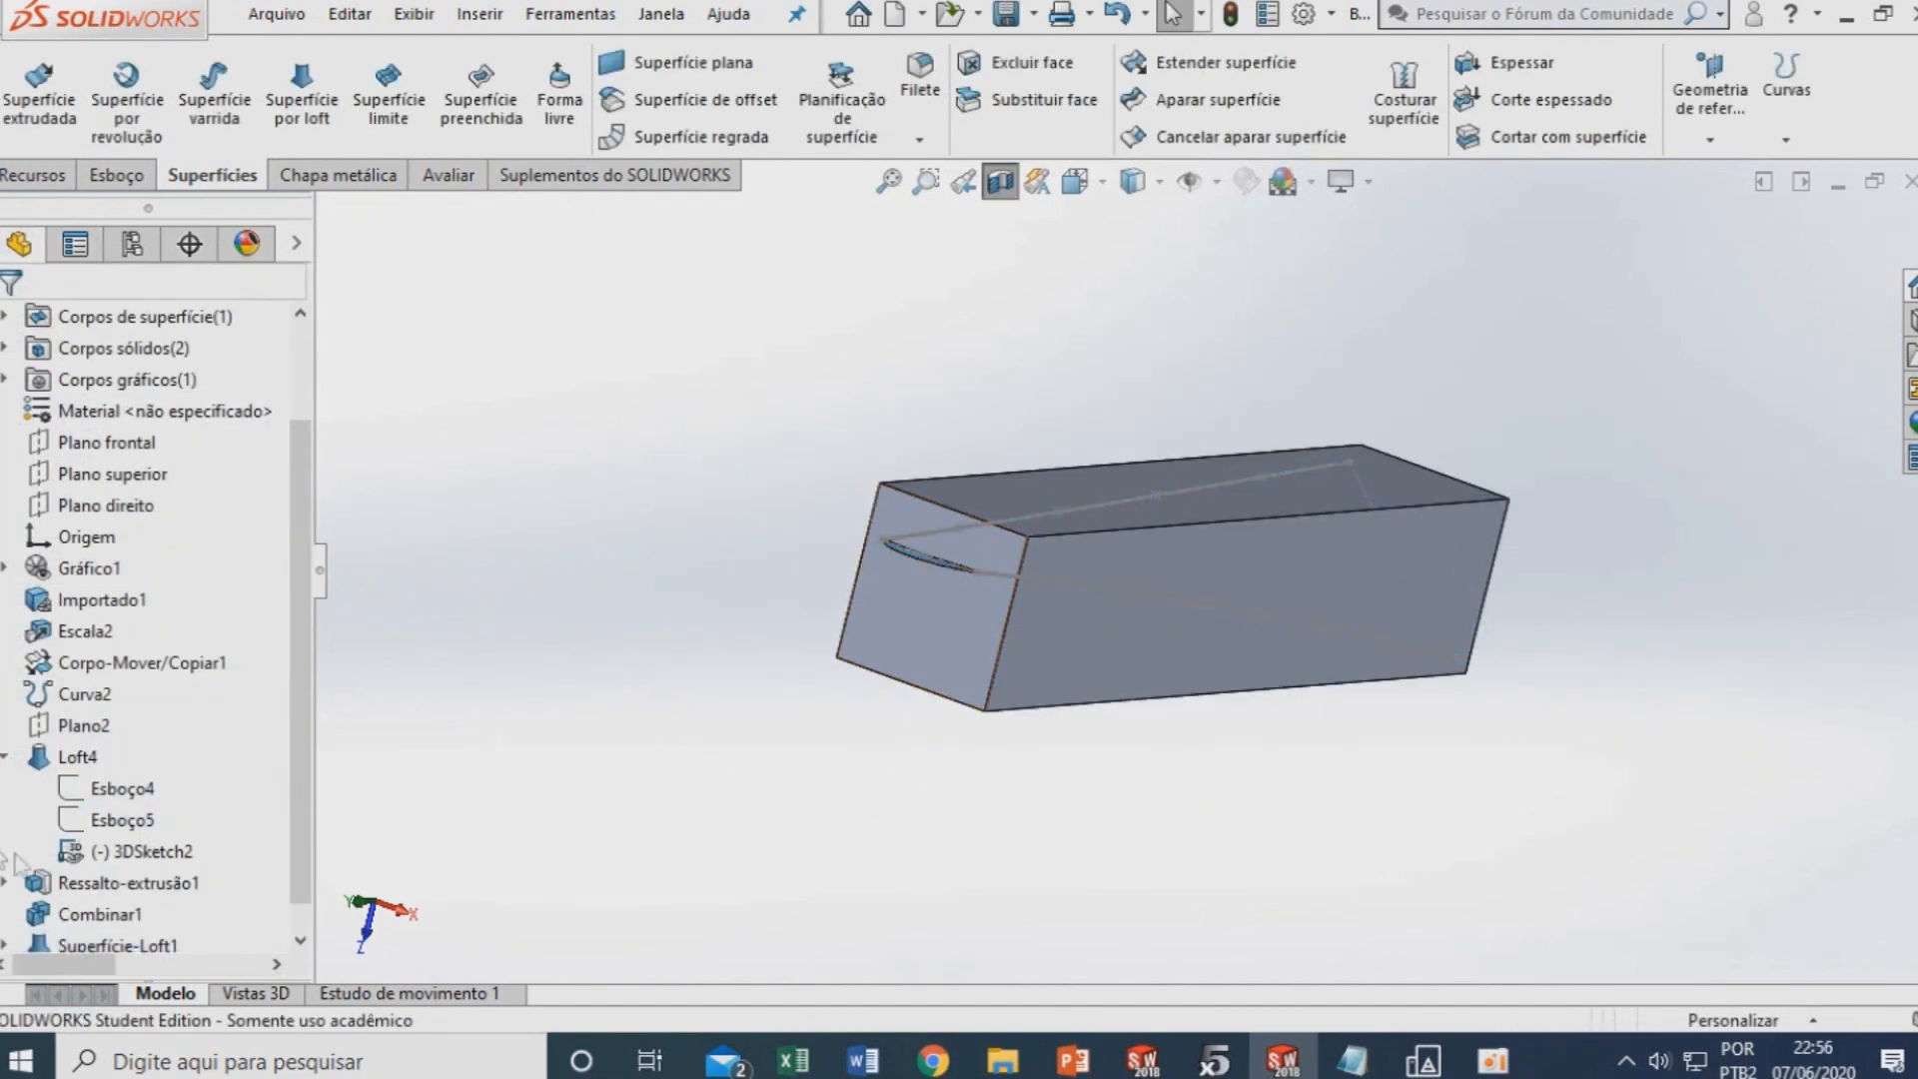
Hide the block body that surrounds the lofted surface
right_click(955, 607)
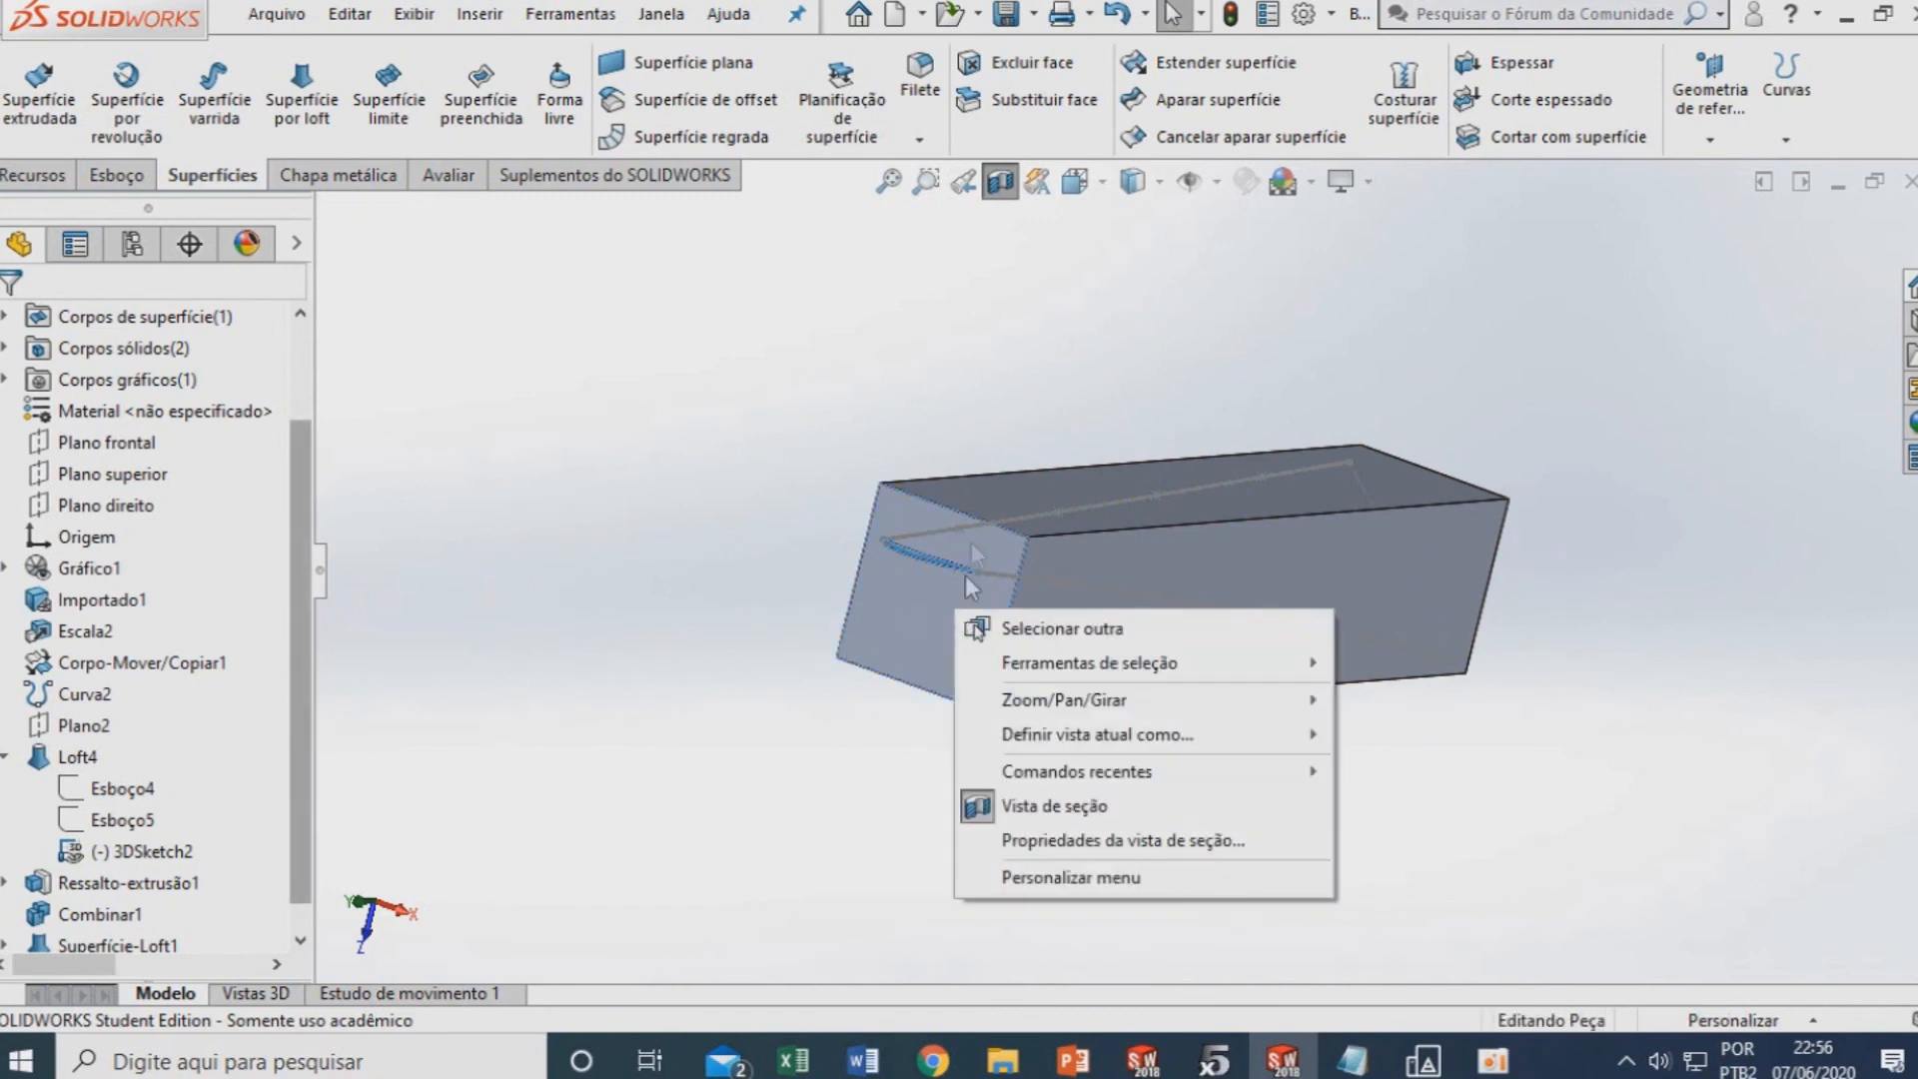
left_click(895, 802)
right_click(1072, 691)
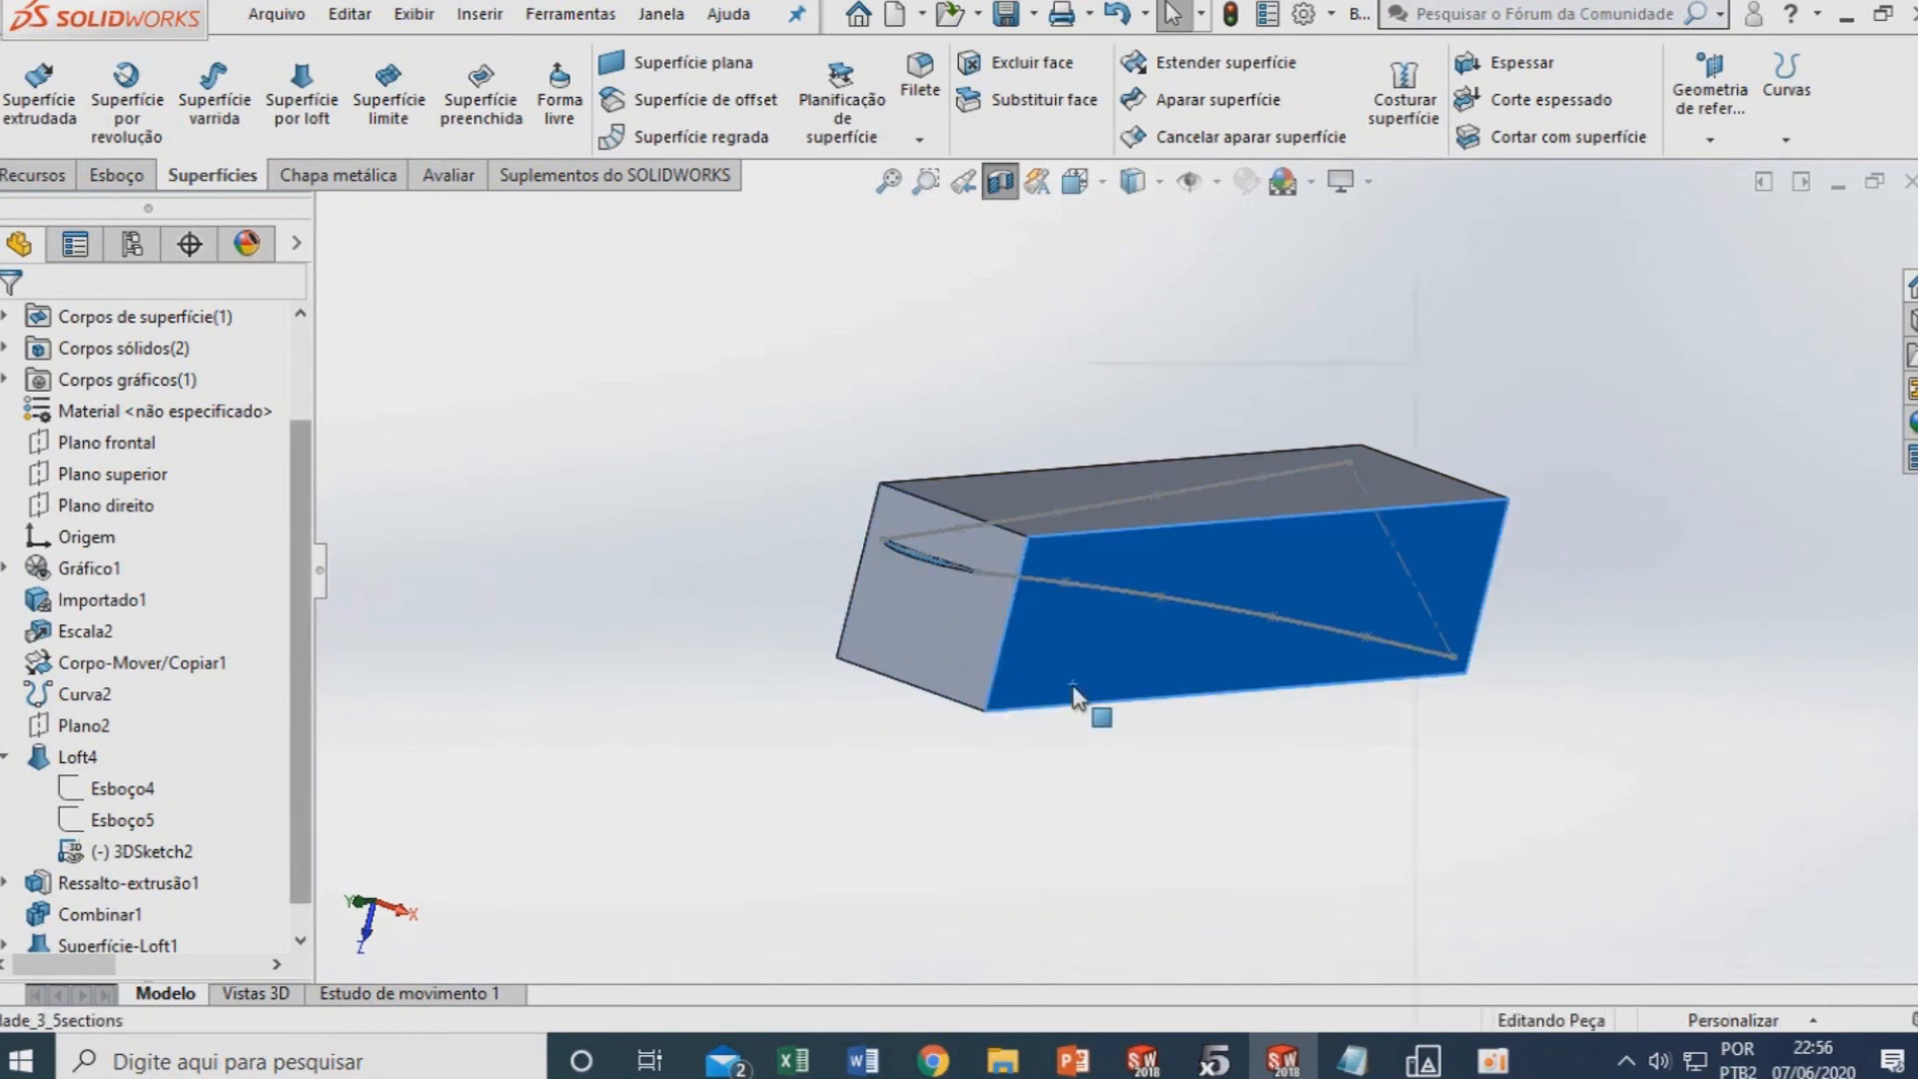
left_click(1183, 337)
Examine the lofted mean surface from several angles, including the isometric and front views
middle_click_drag(1127, 629, 1248, 639)
middle_click_drag(1098, 701, 1210, 627)
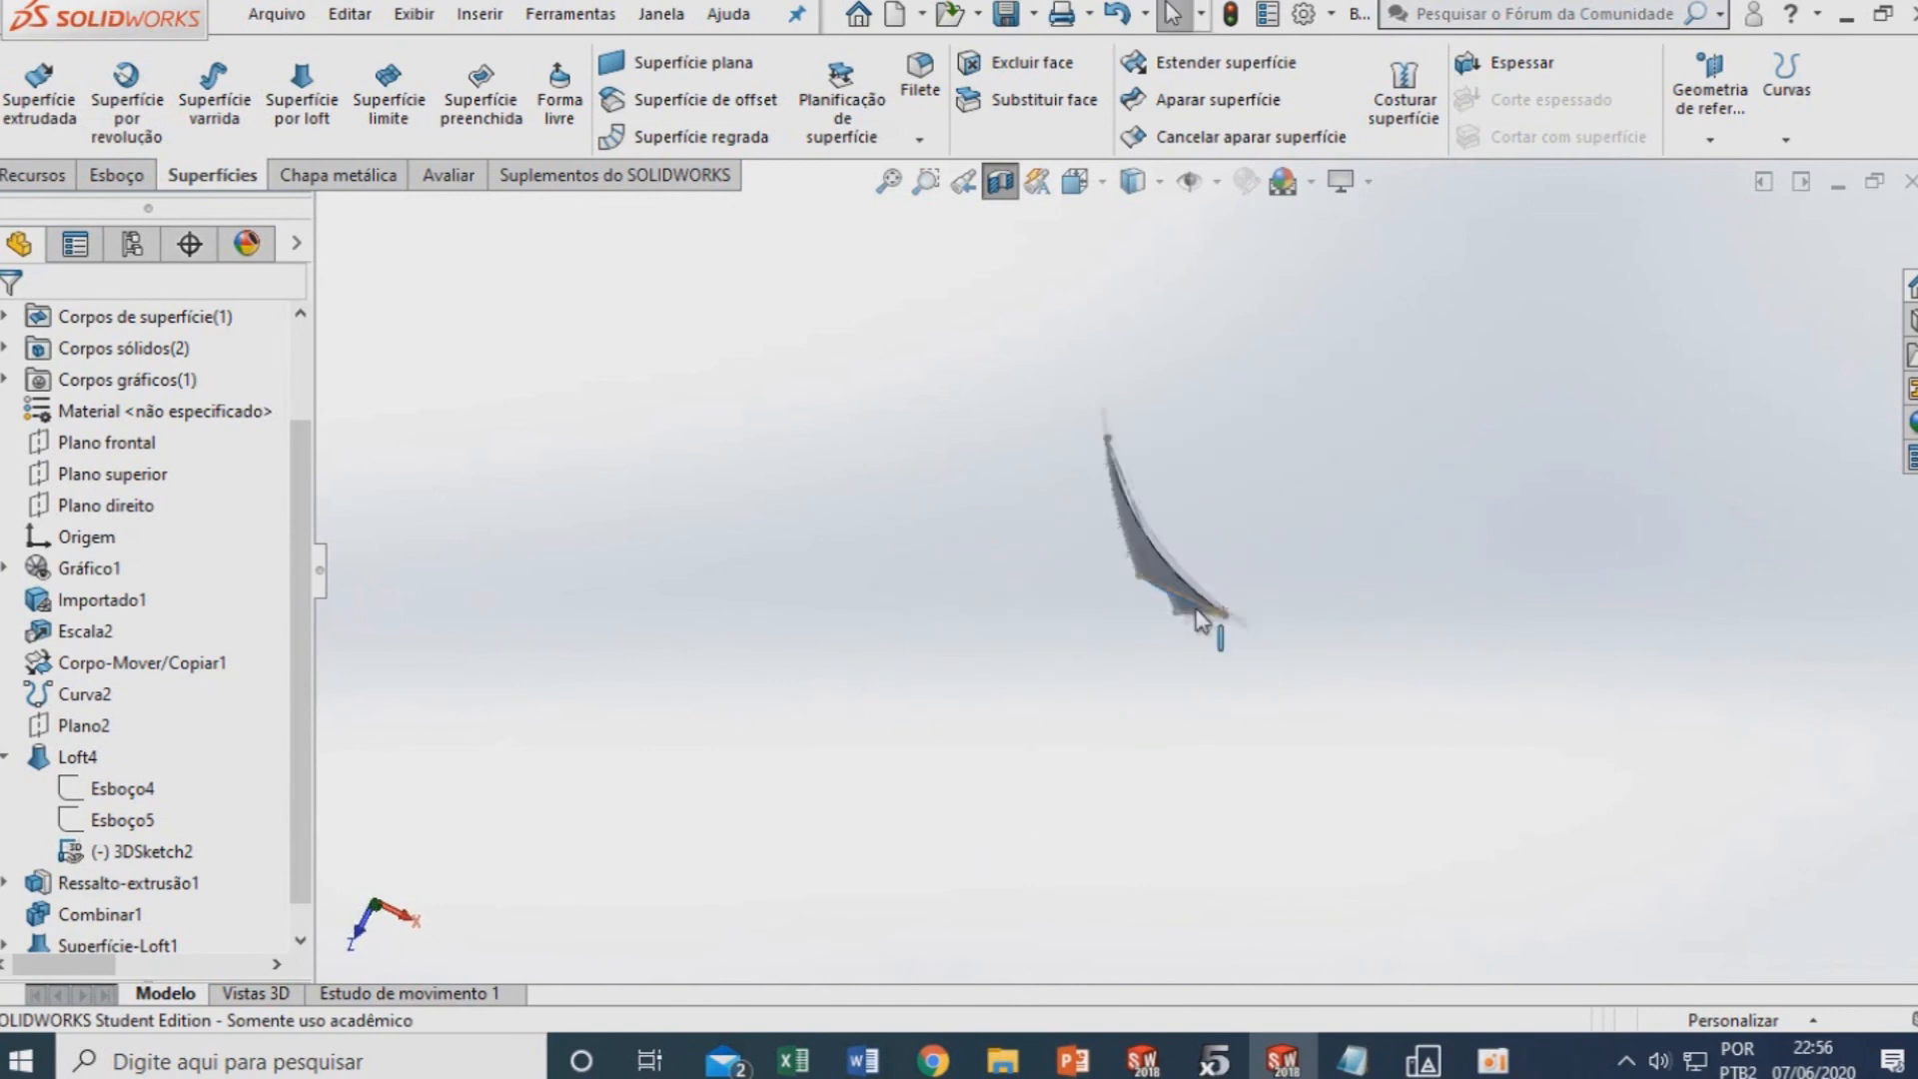
scroll(1152, 541, "down", 9)
middle_click_drag(972, 679, 939, 759)
scroll(1002, 667, "up", 10)
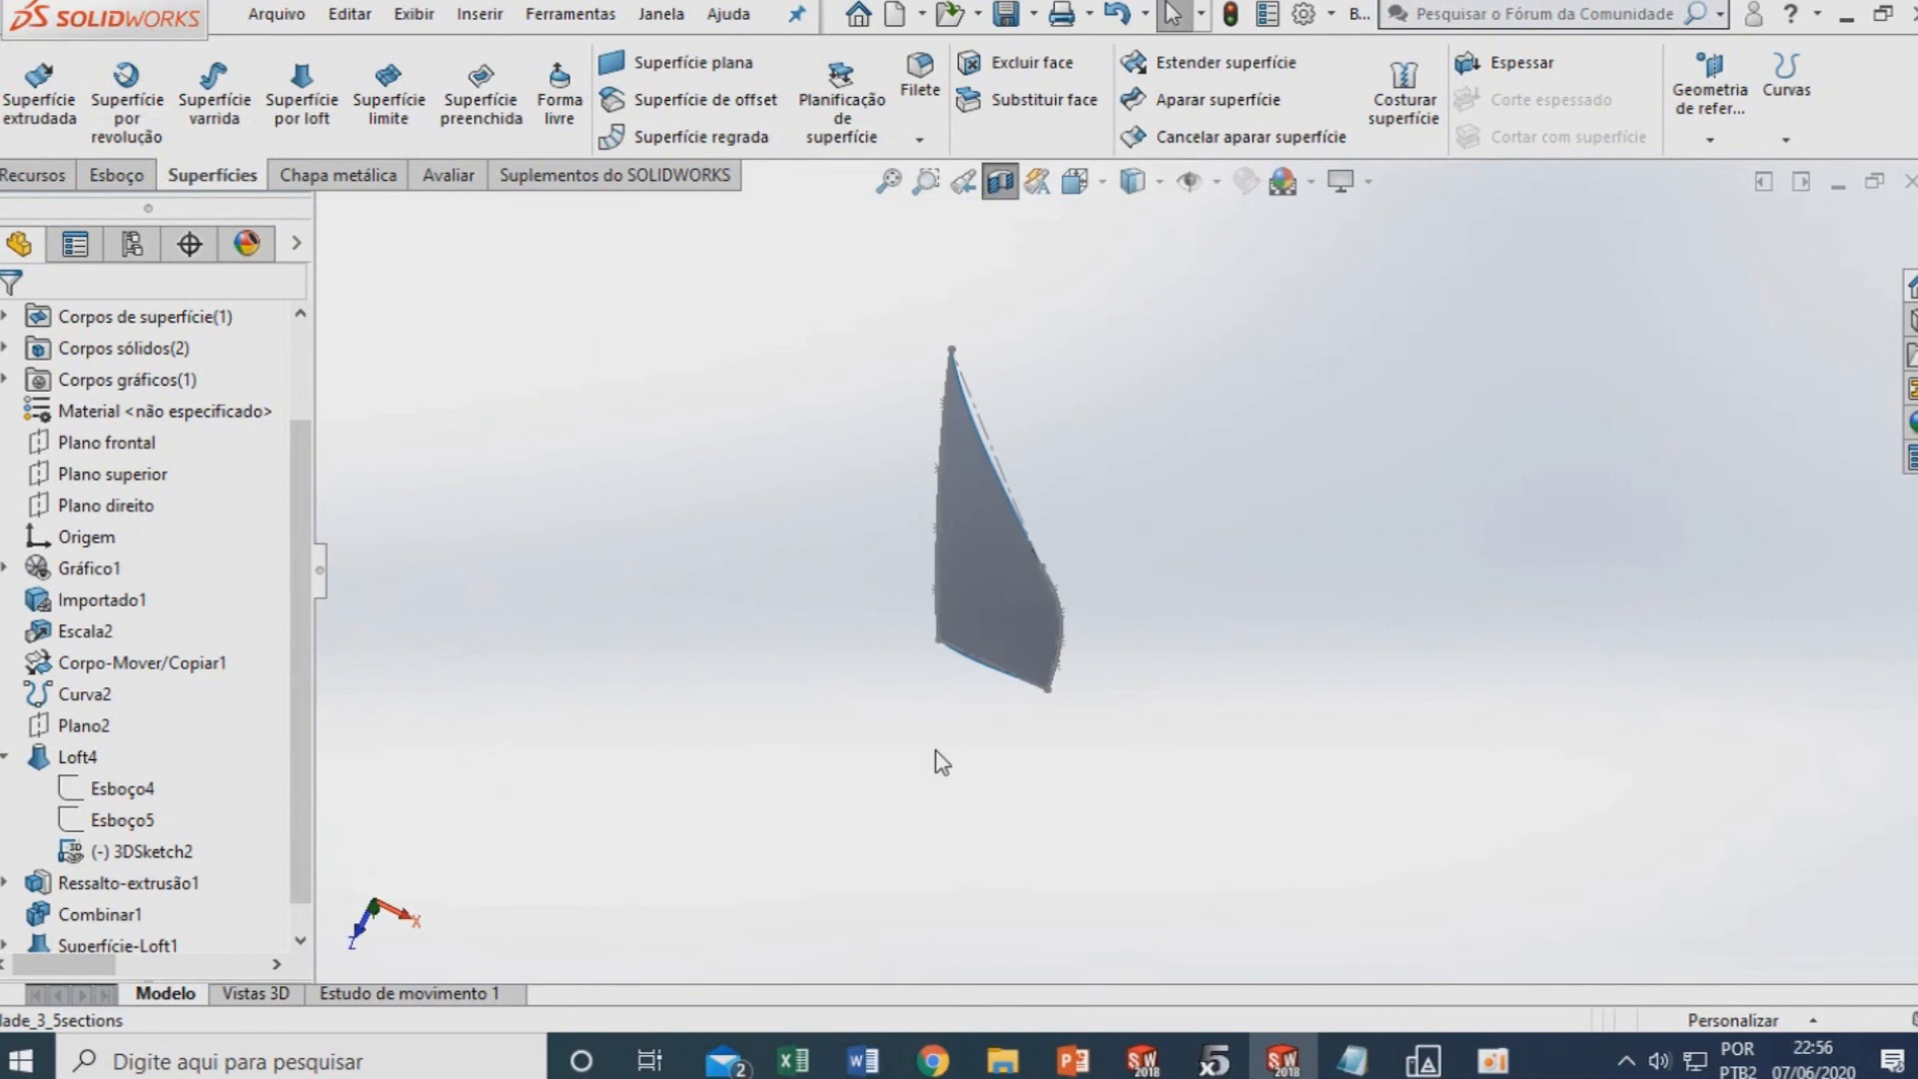
key("ctrl+7")
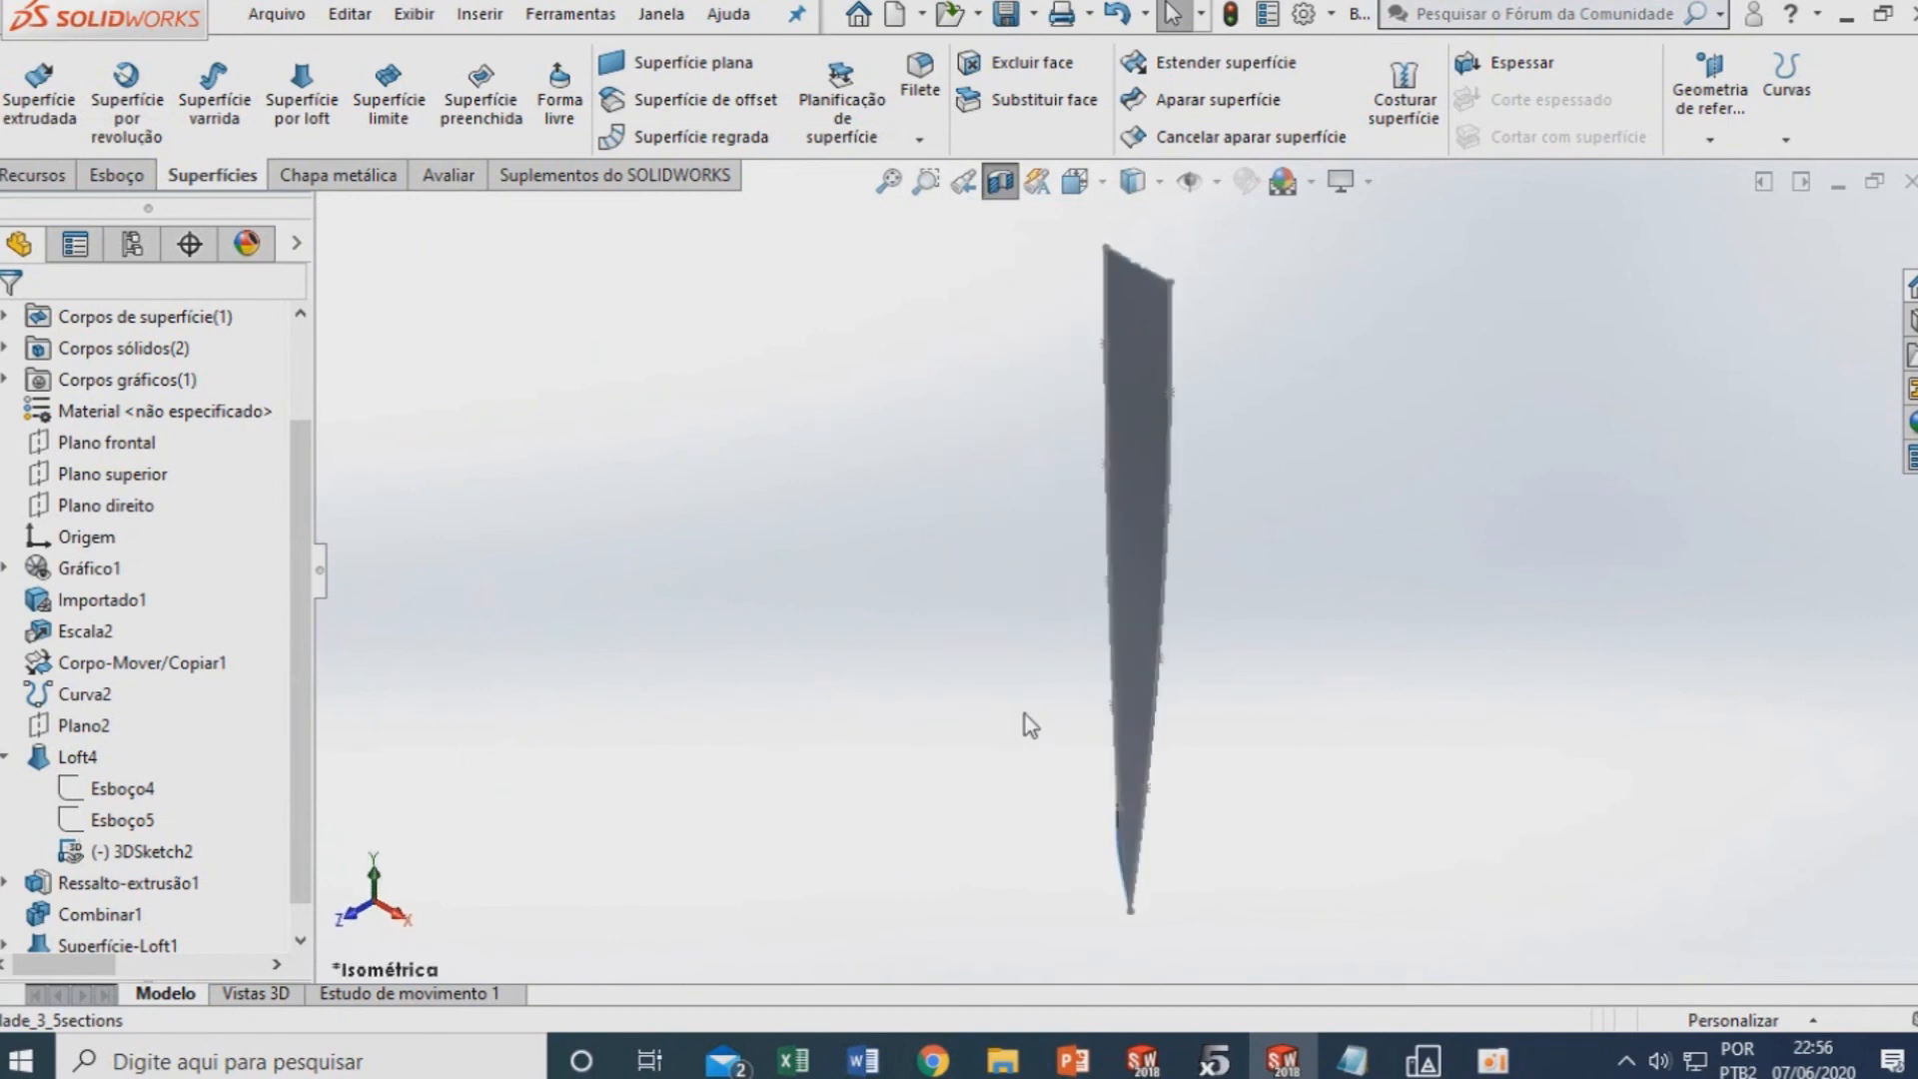
key("ctrl+1")
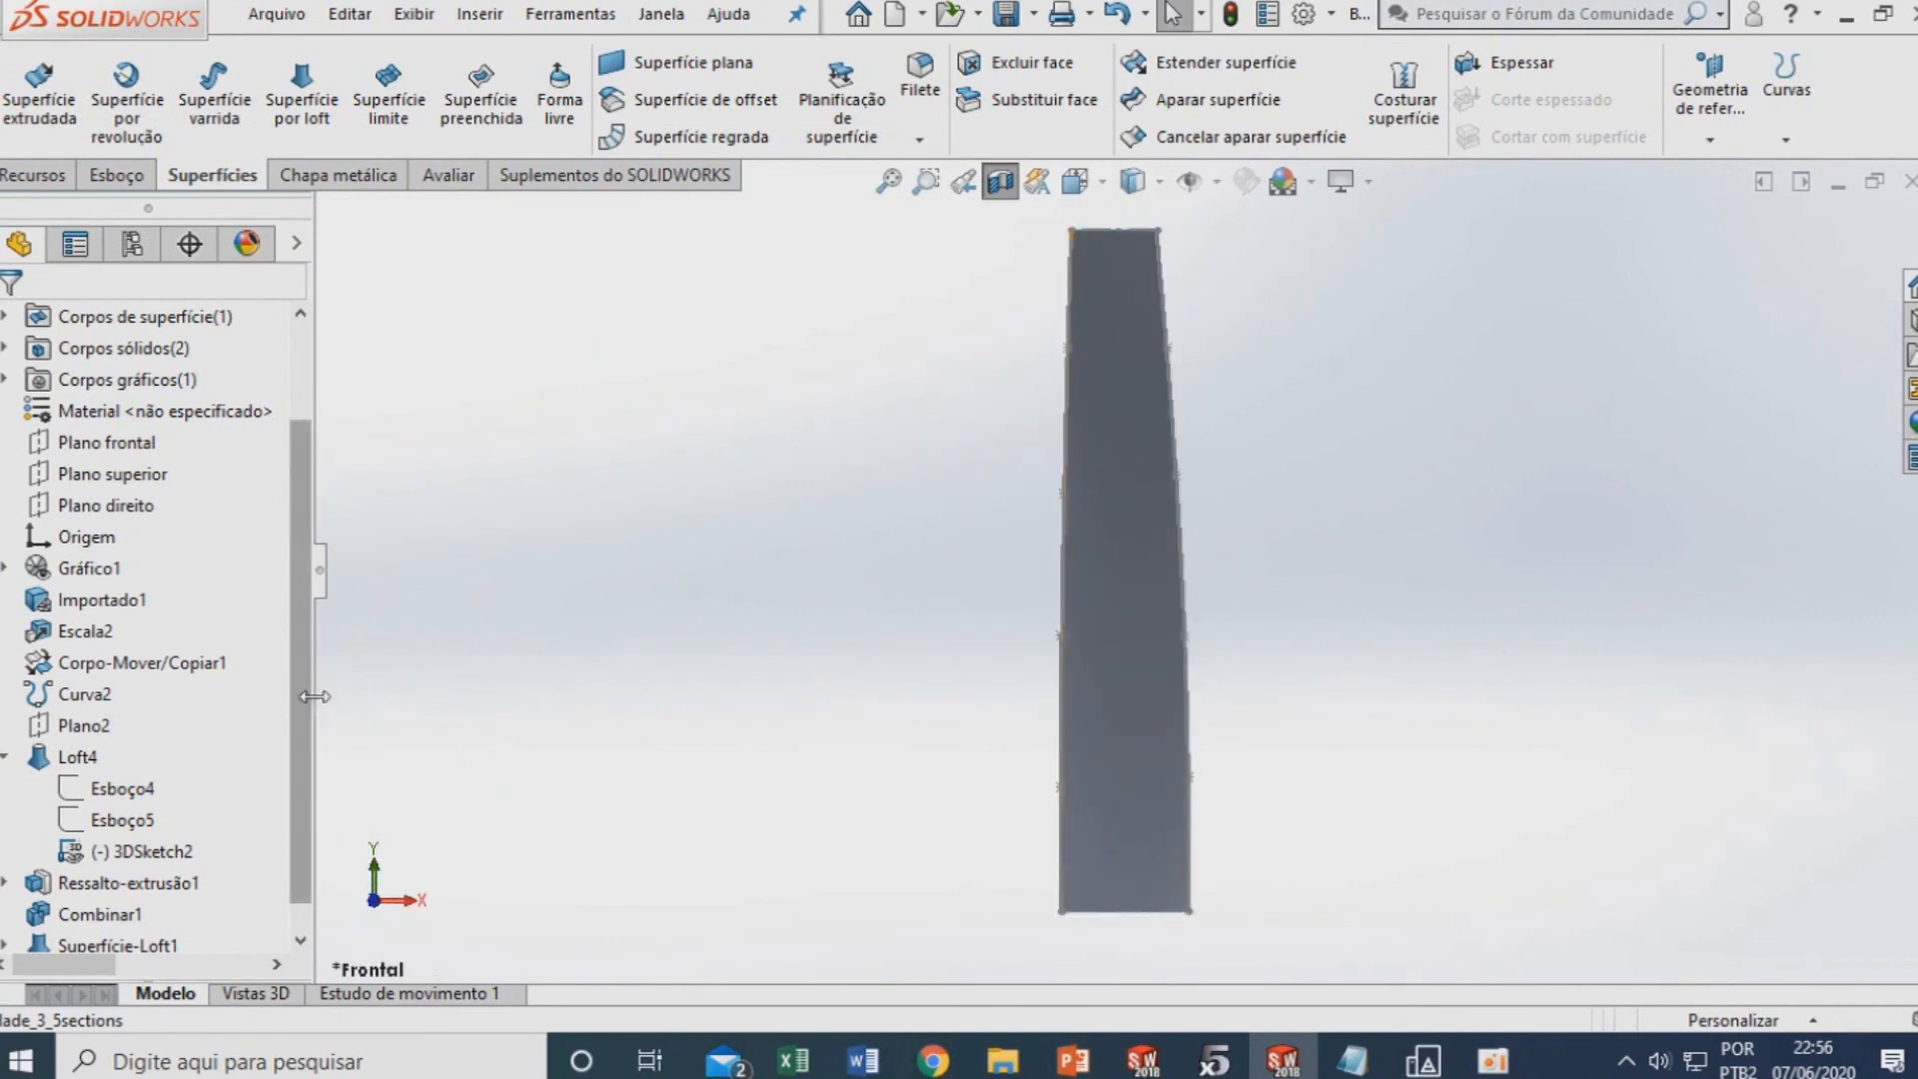
Temporarily show the extruded block body to compare its extent with the lofted surface, and hide it again
scroll(311, 807, "down", 1)
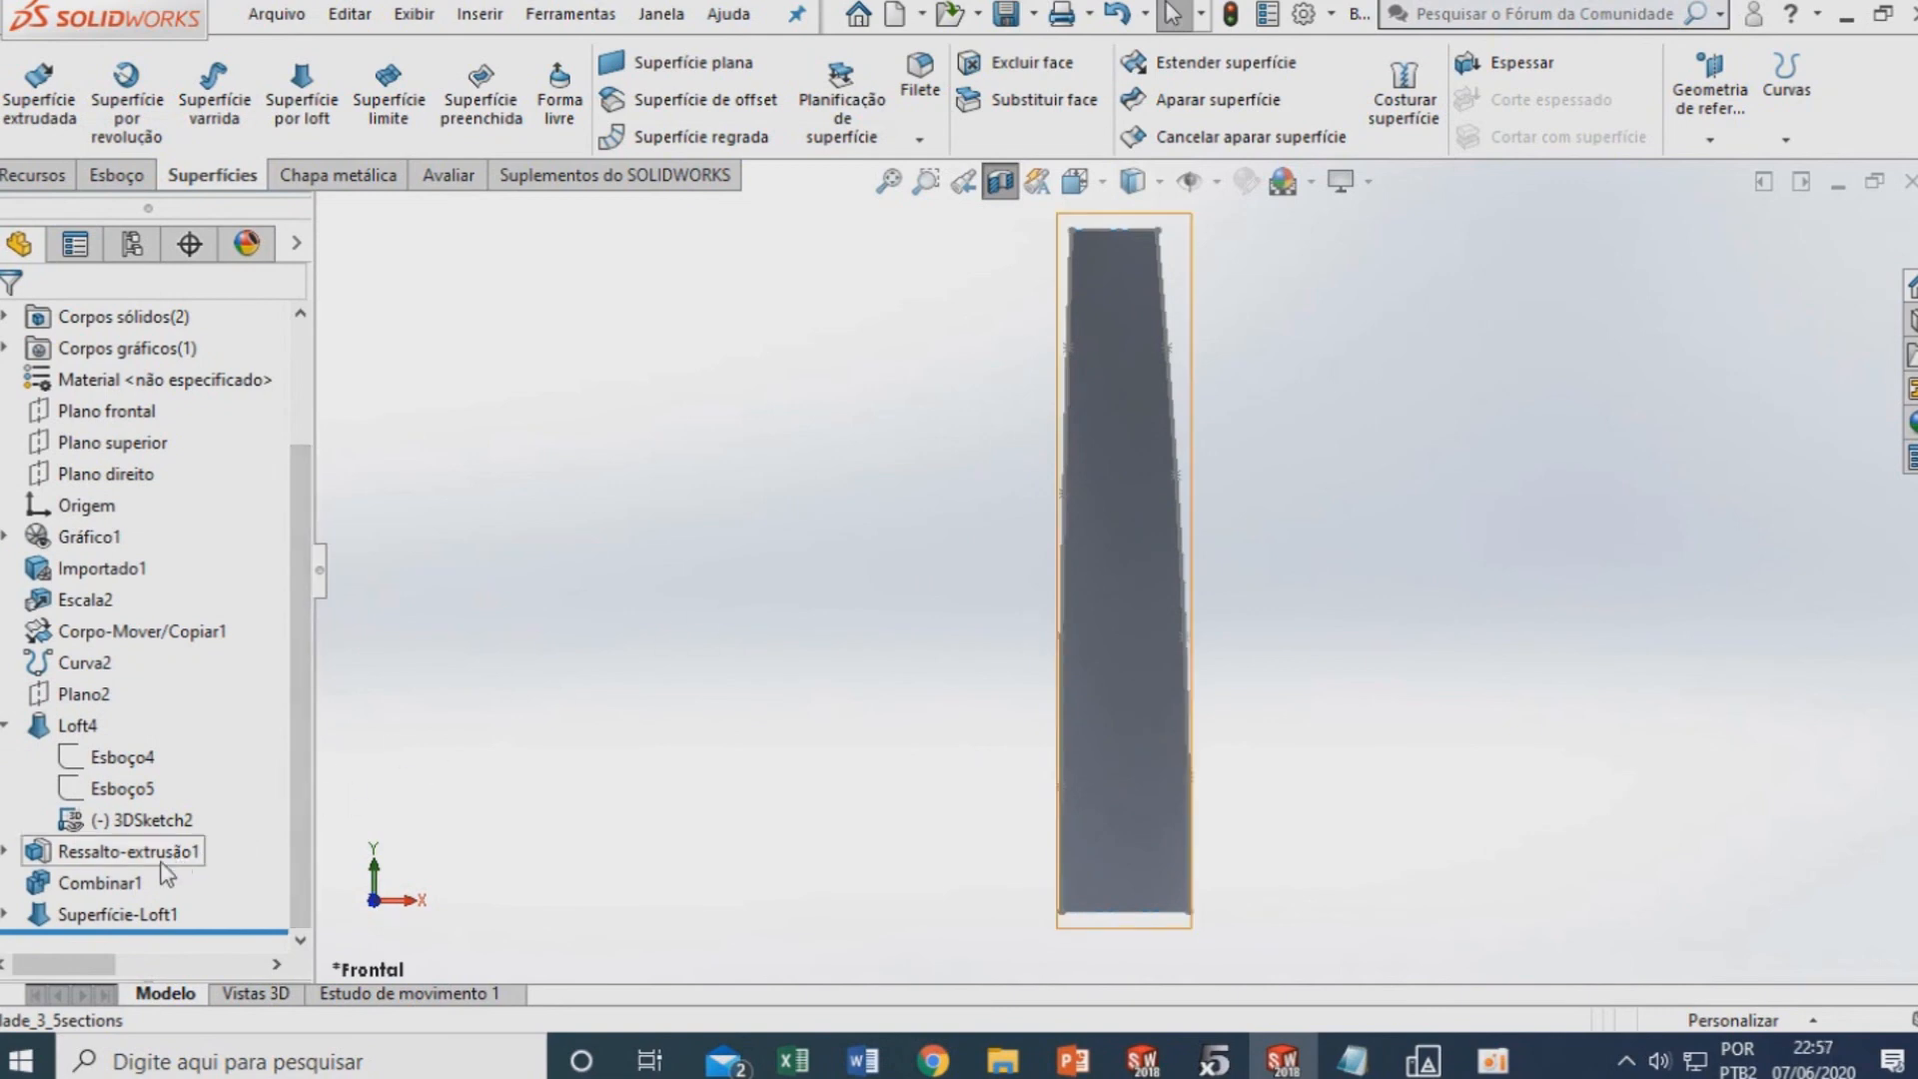
right_click(88, 851)
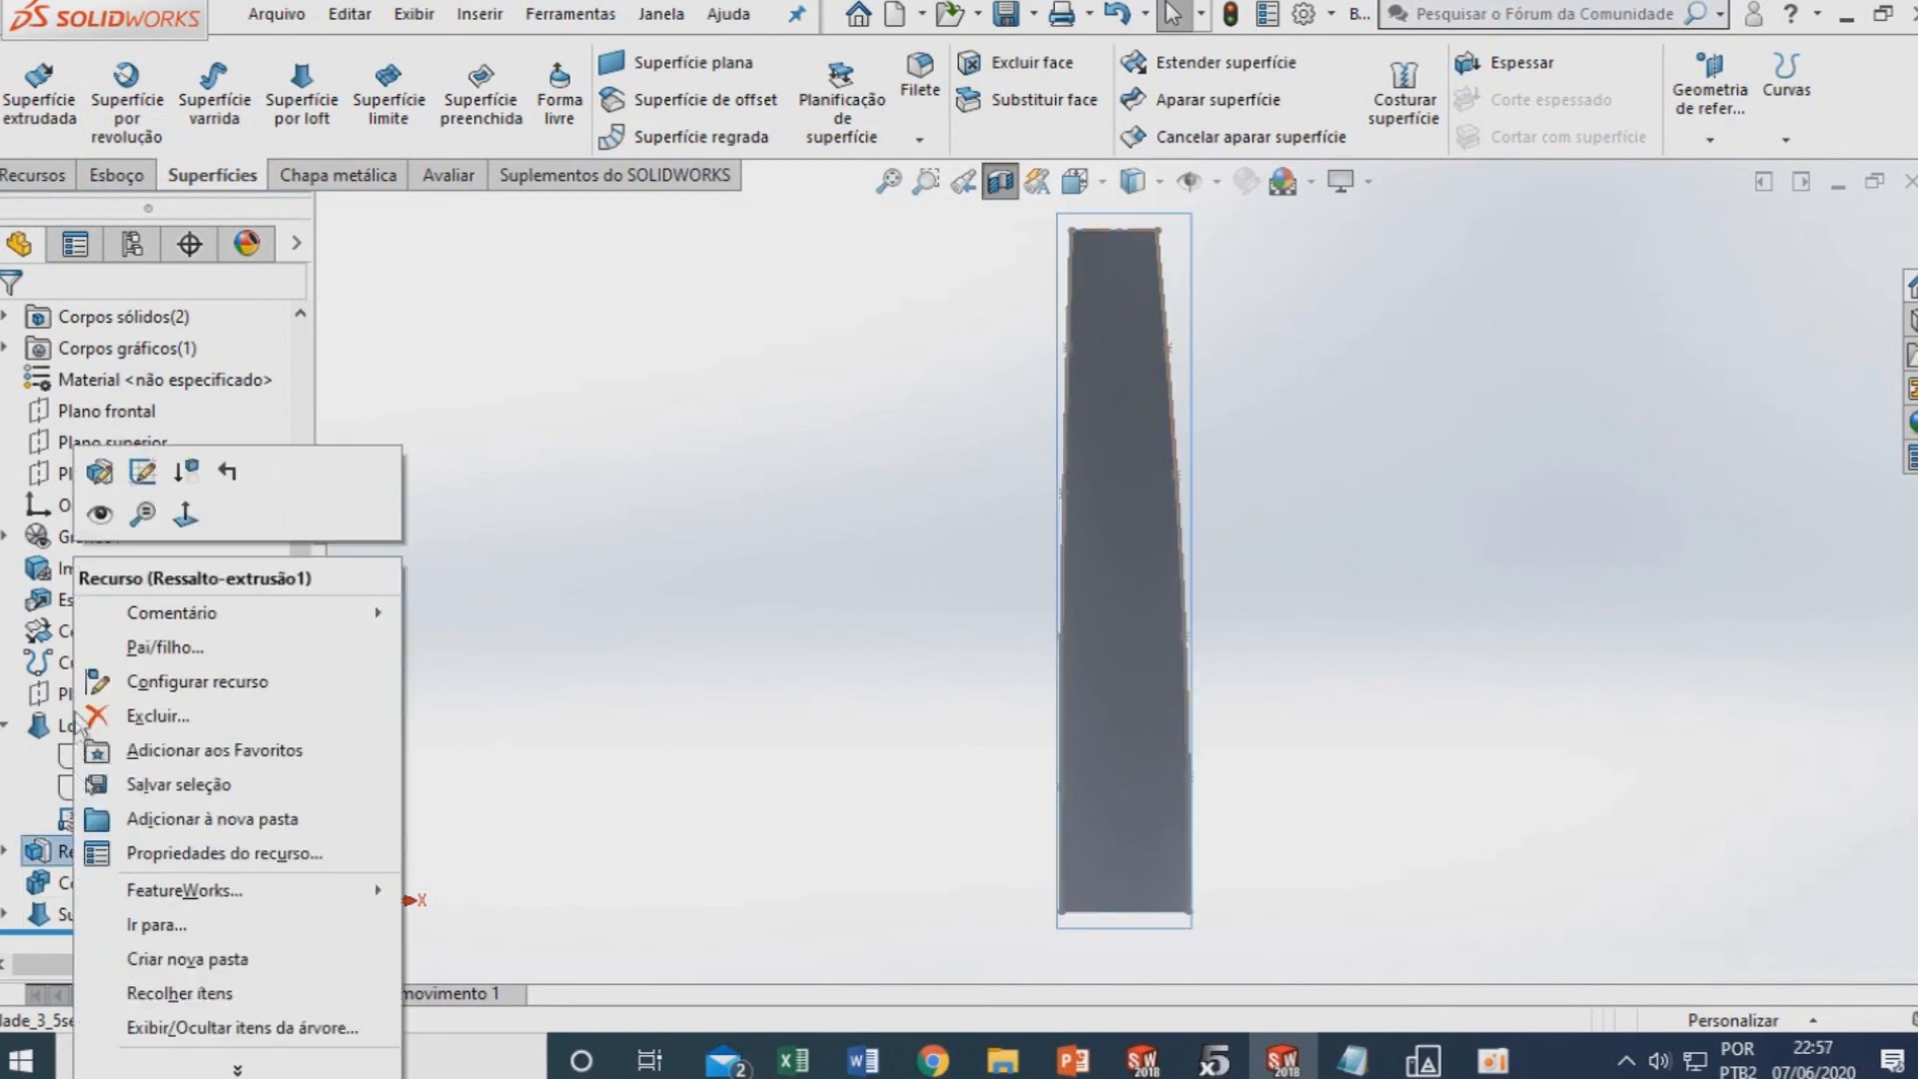
left_click(101, 514)
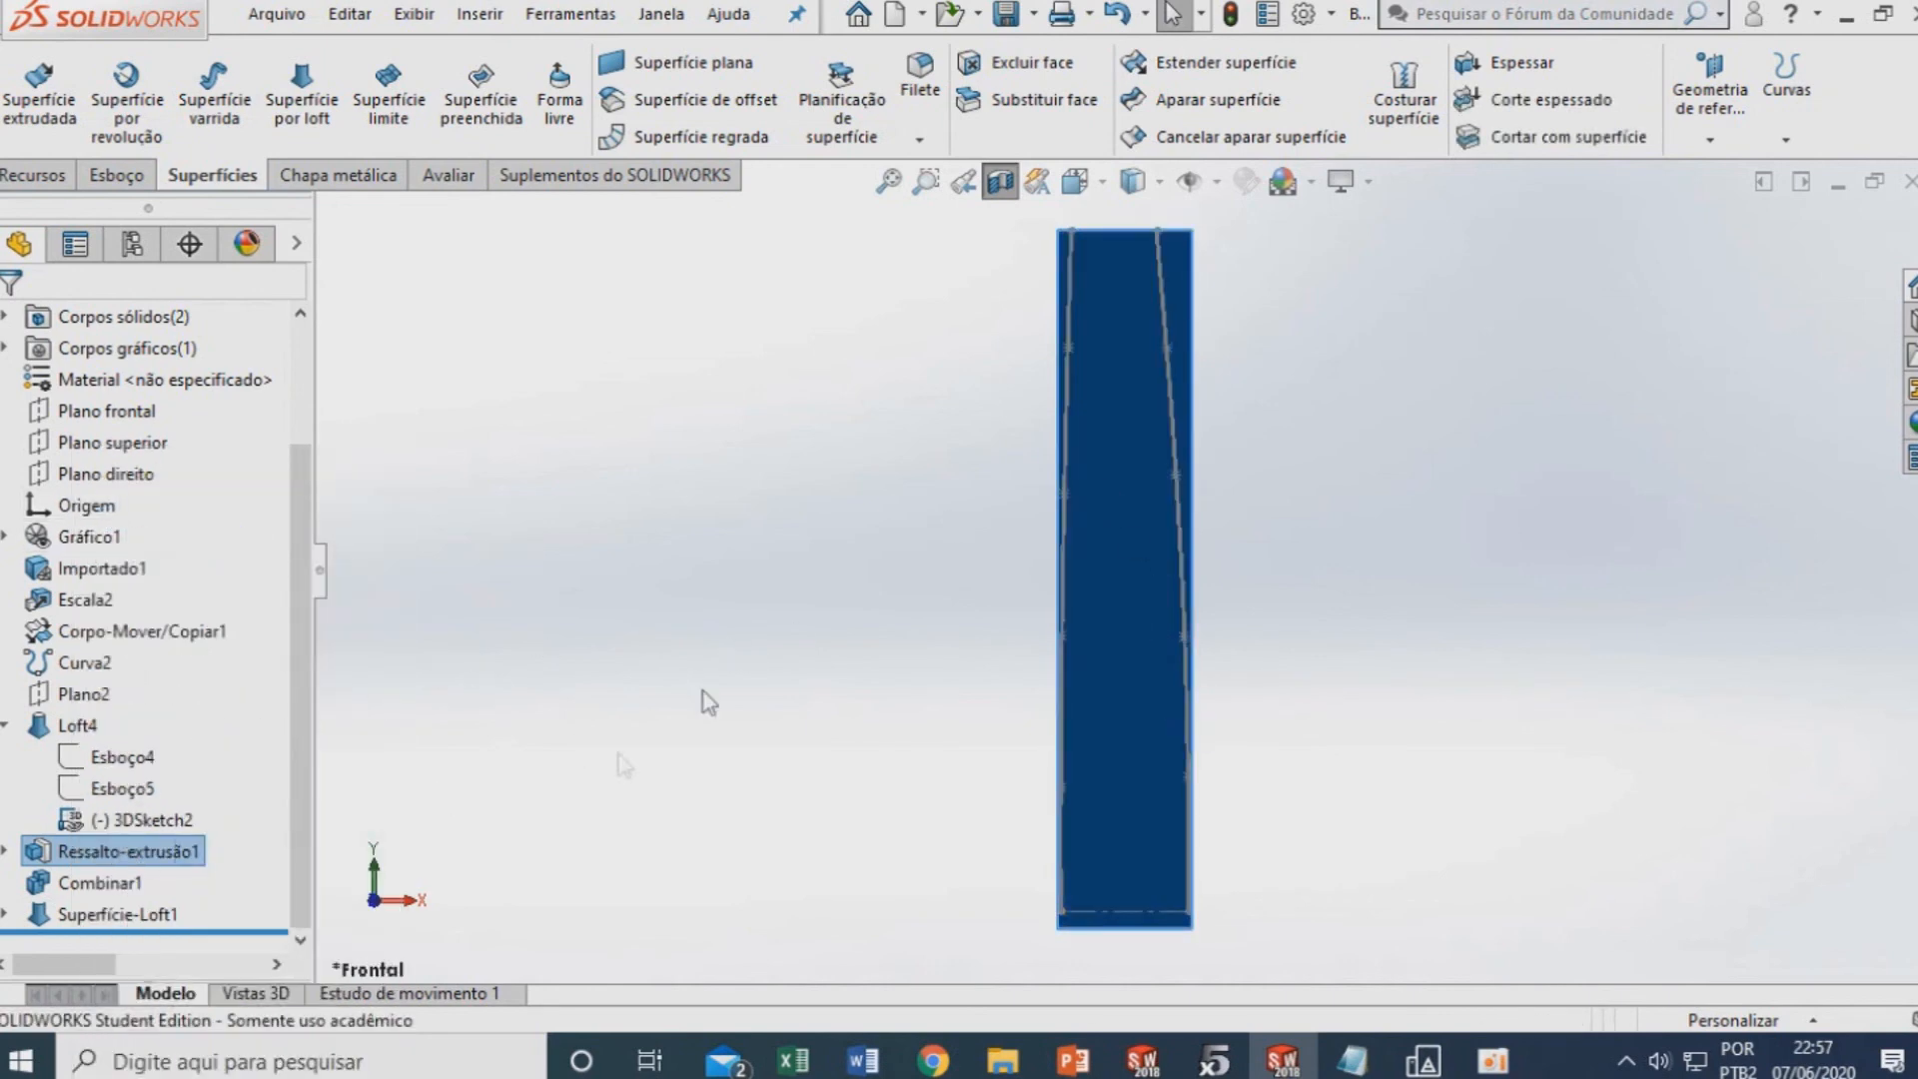
right_click(99, 856)
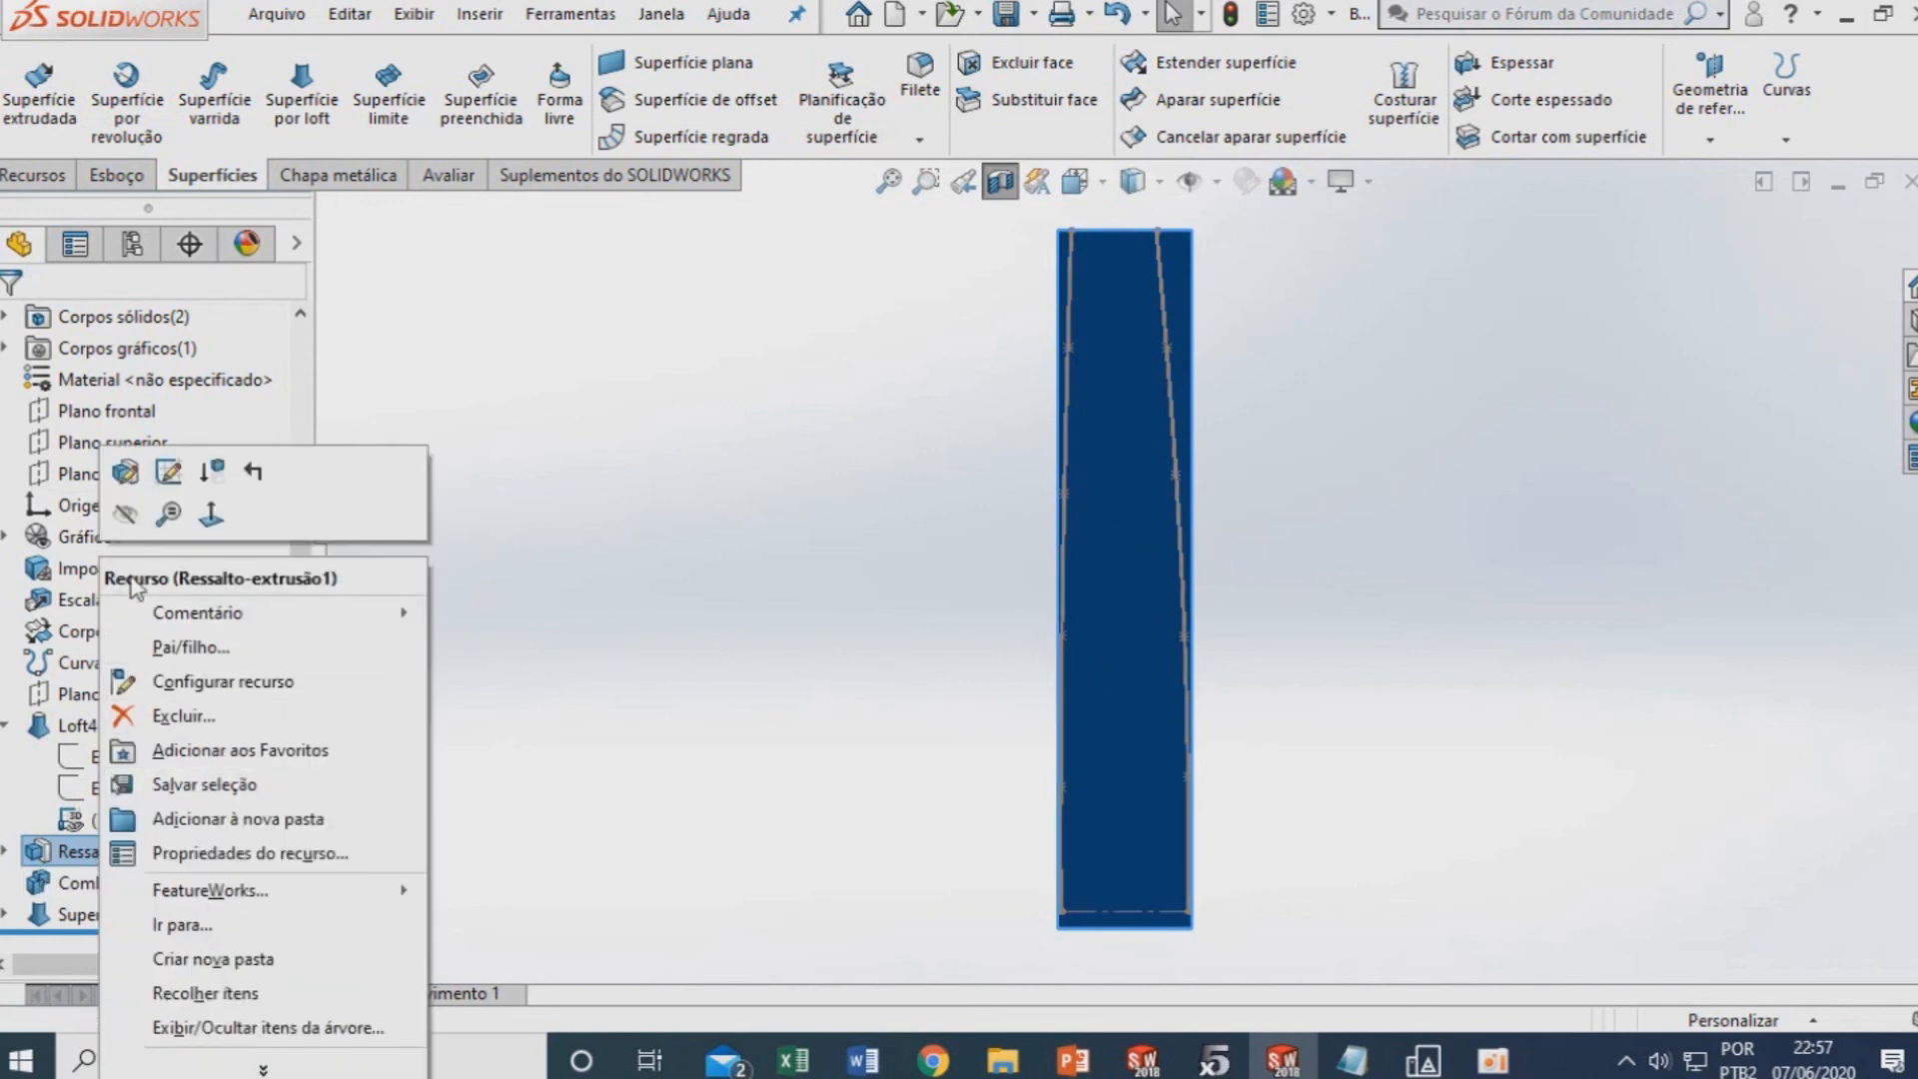
left_click(128, 514)
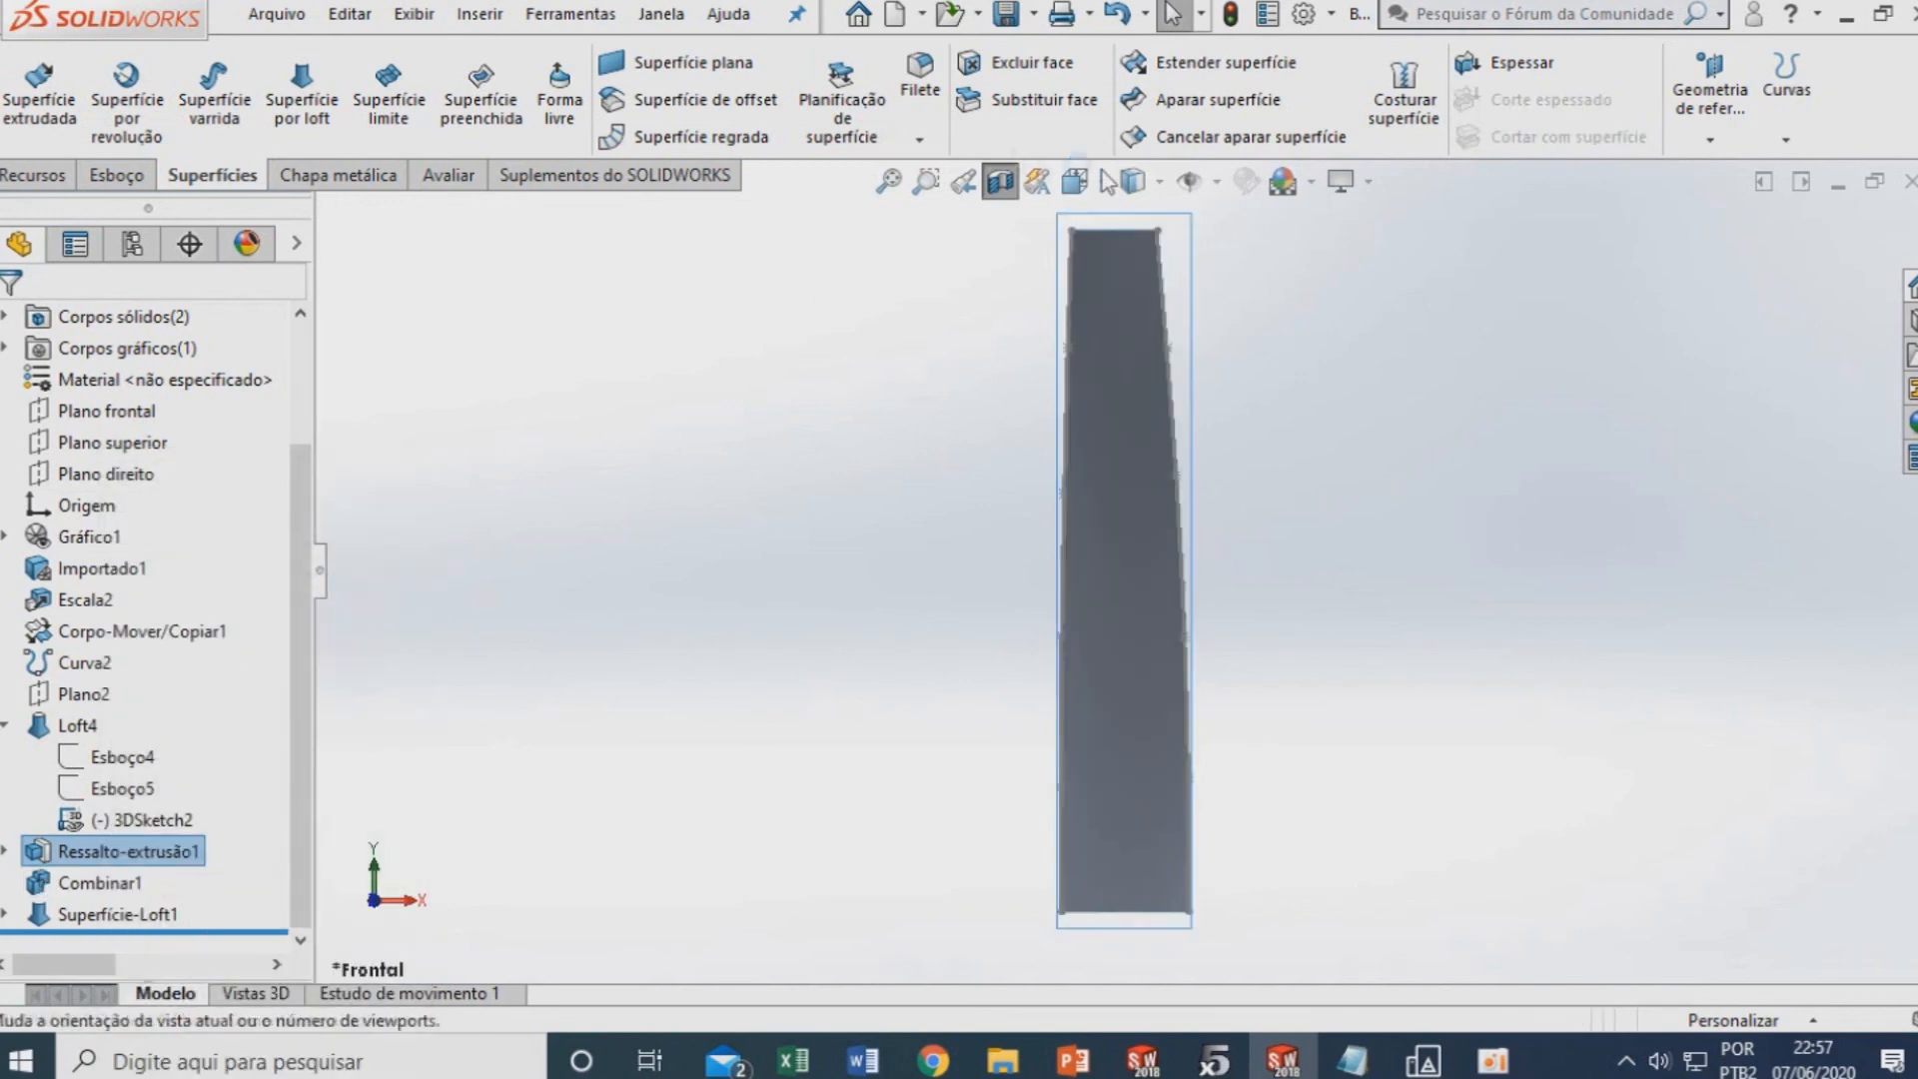
Extend the lofted surface outward by a distance of 25 mm, keeping the same-surface extension type
left_click(1216, 66)
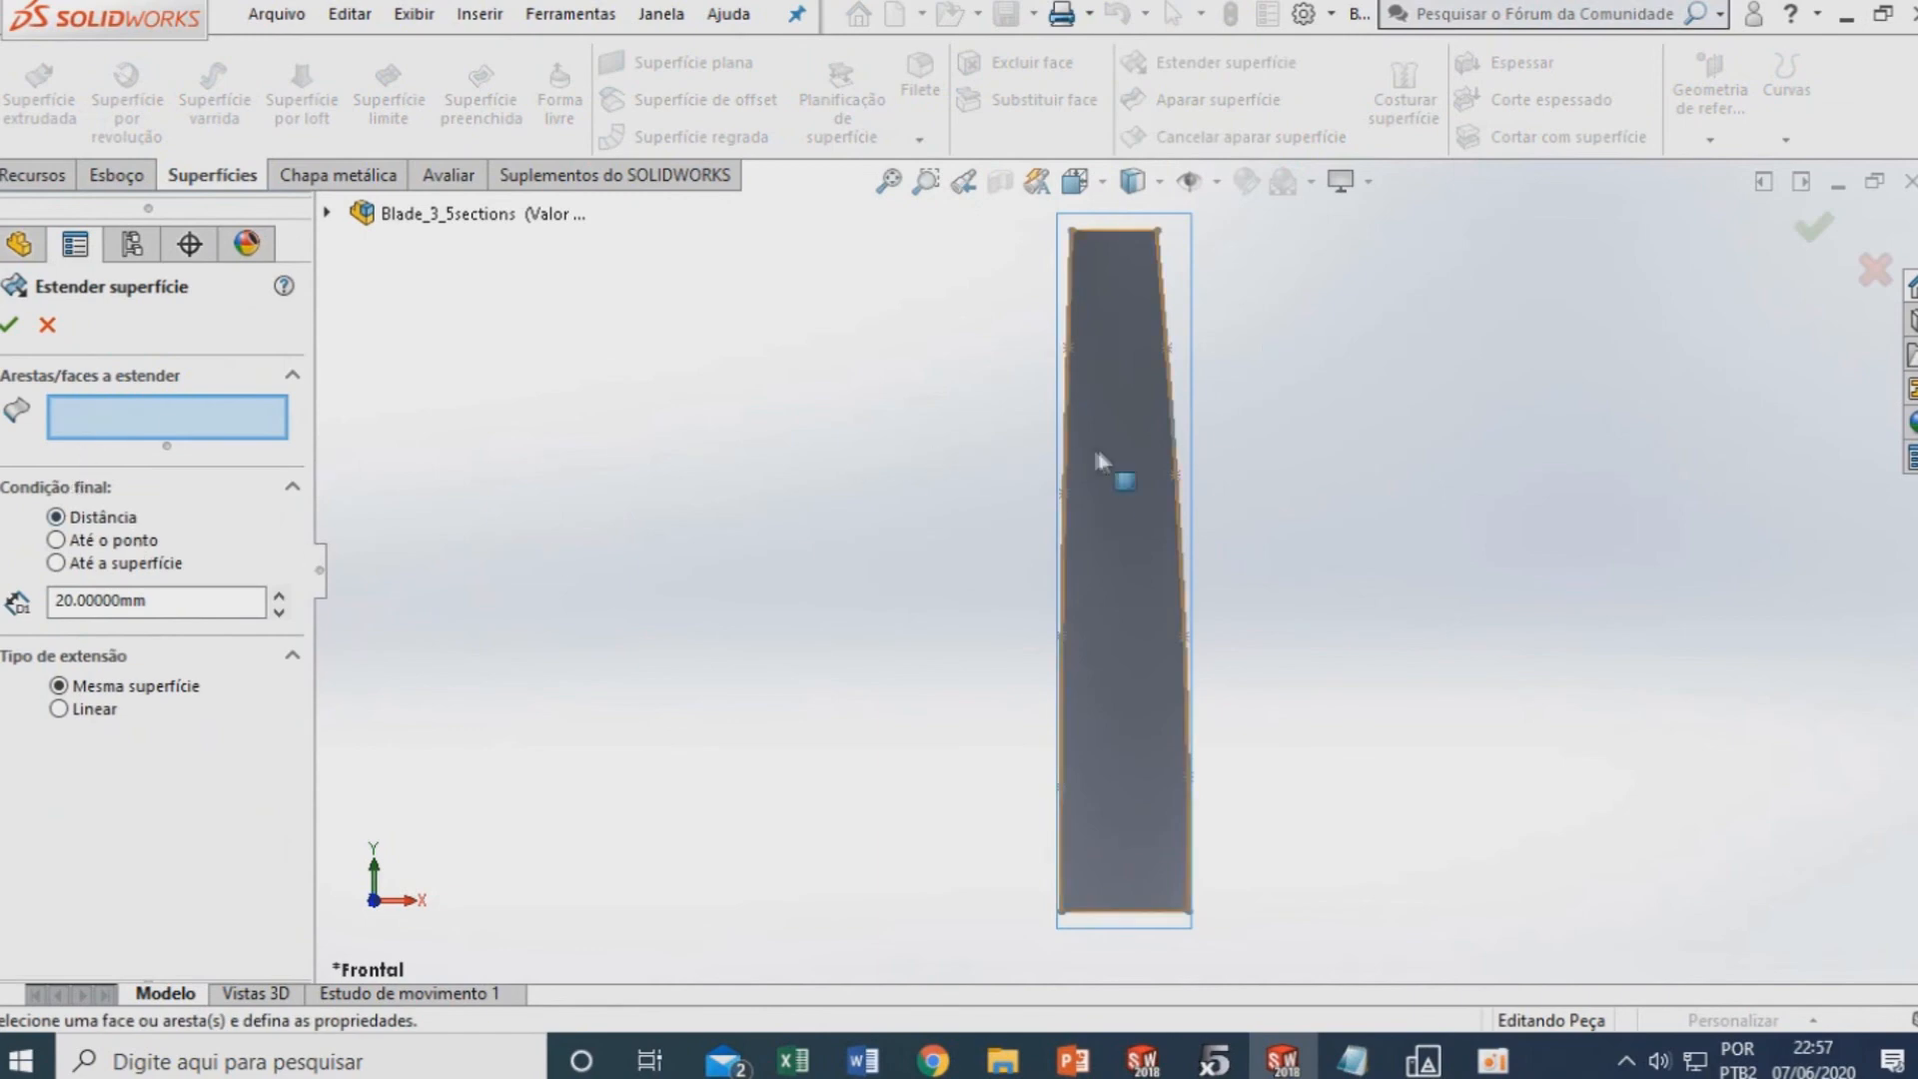
left_click(1146, 469)
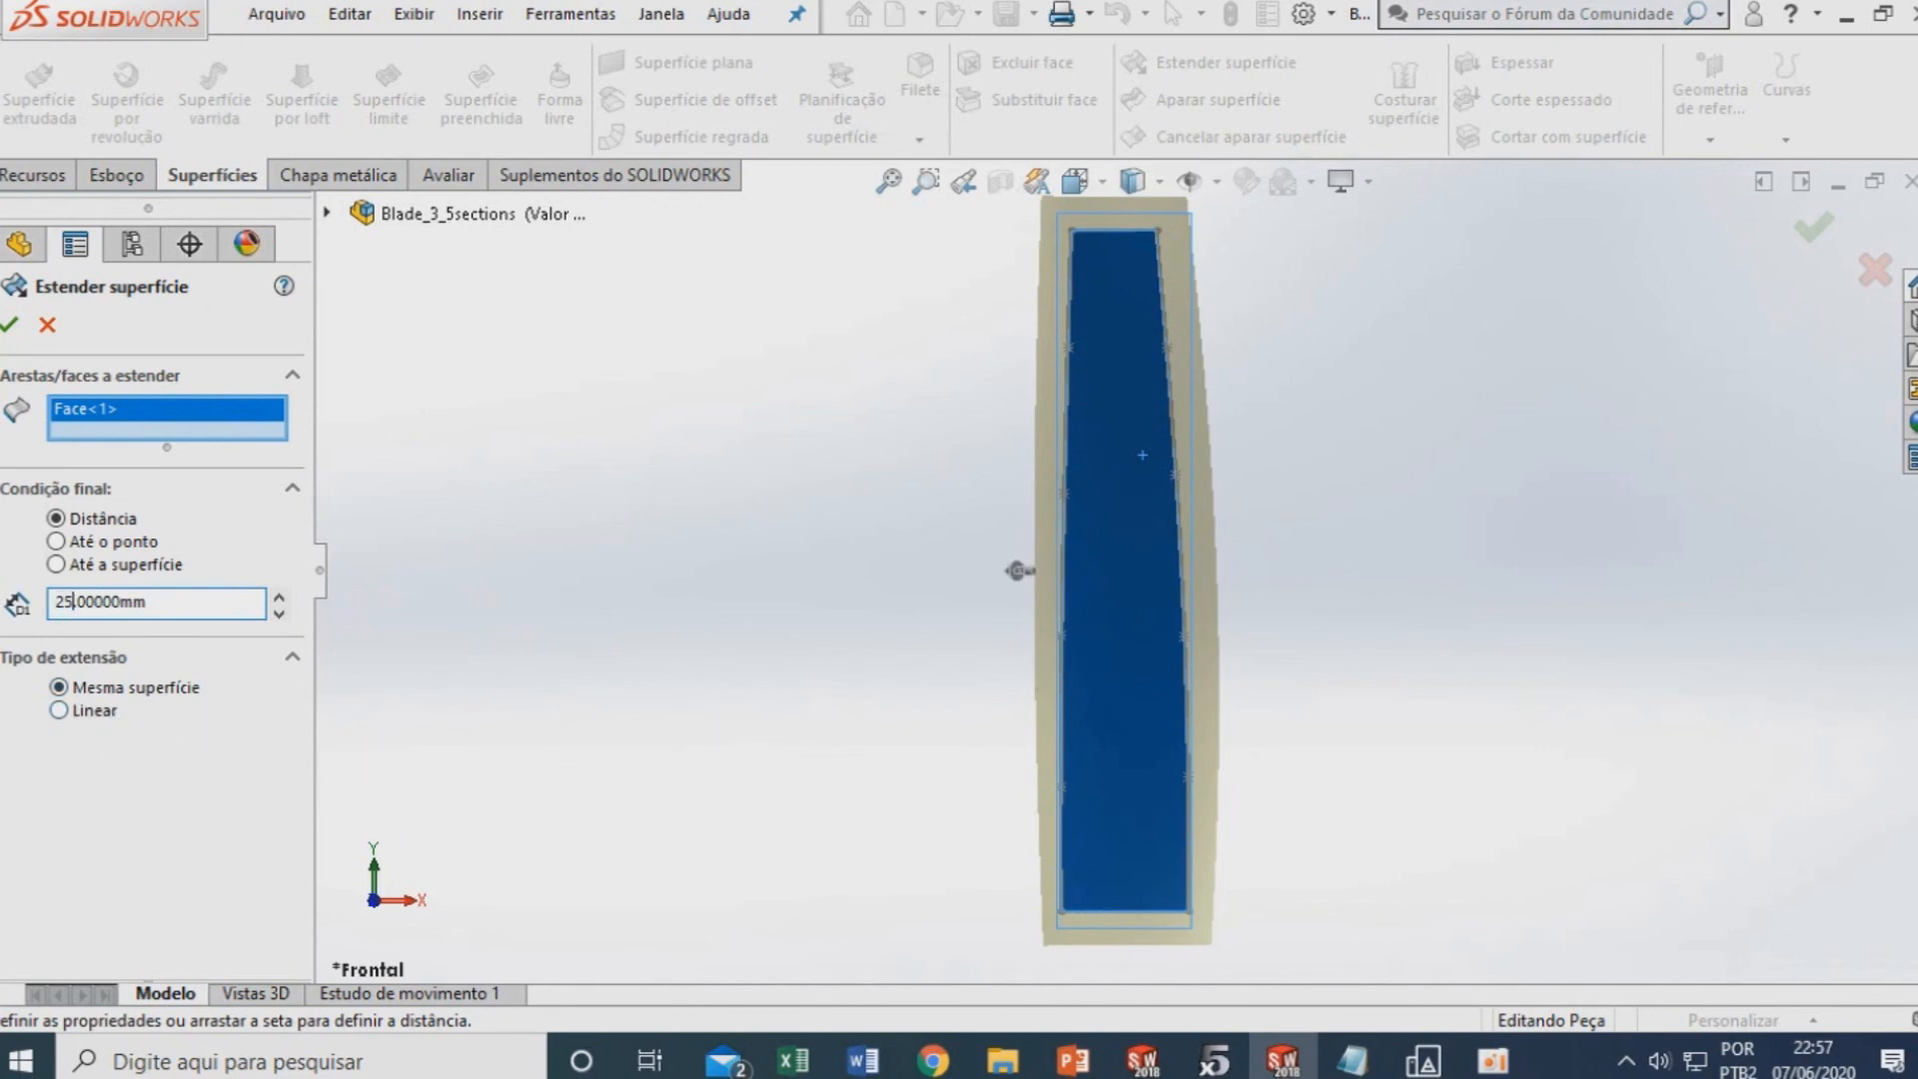
key("Return")
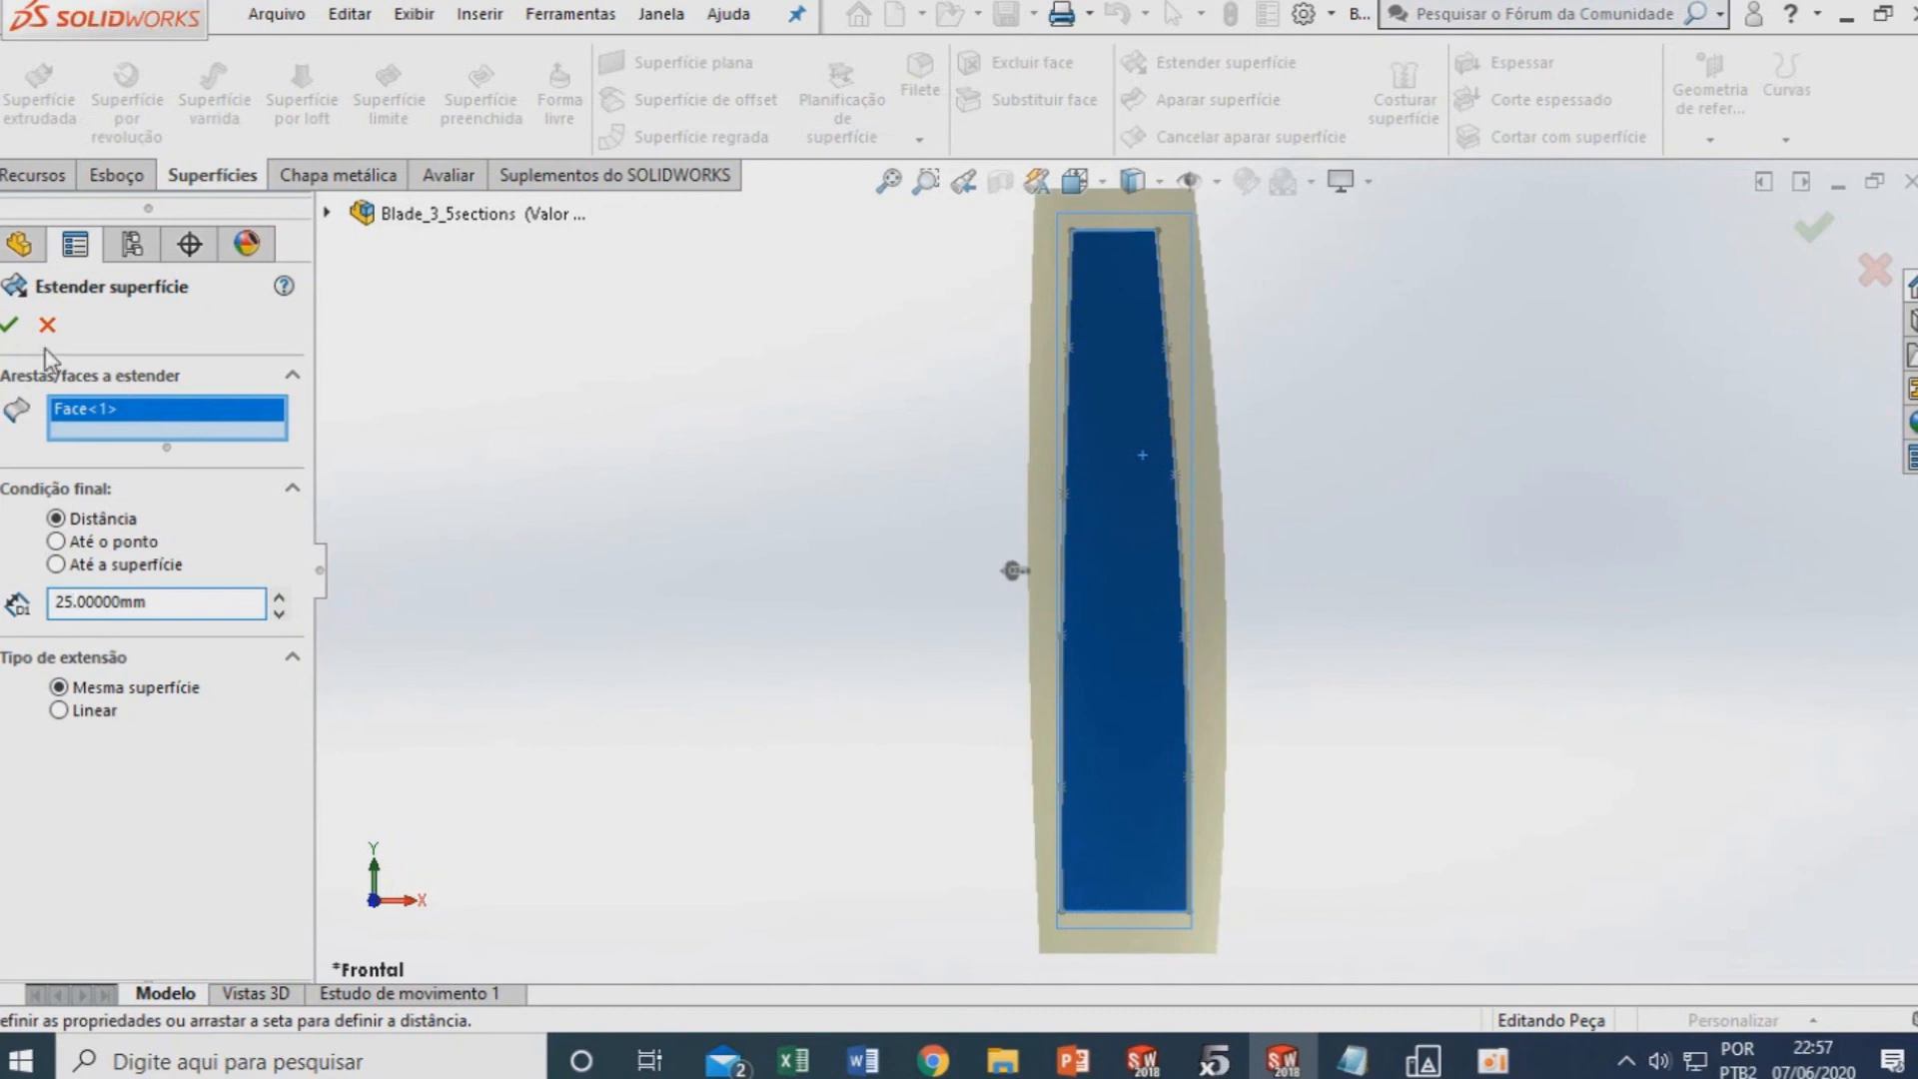
left_click(11, 334)
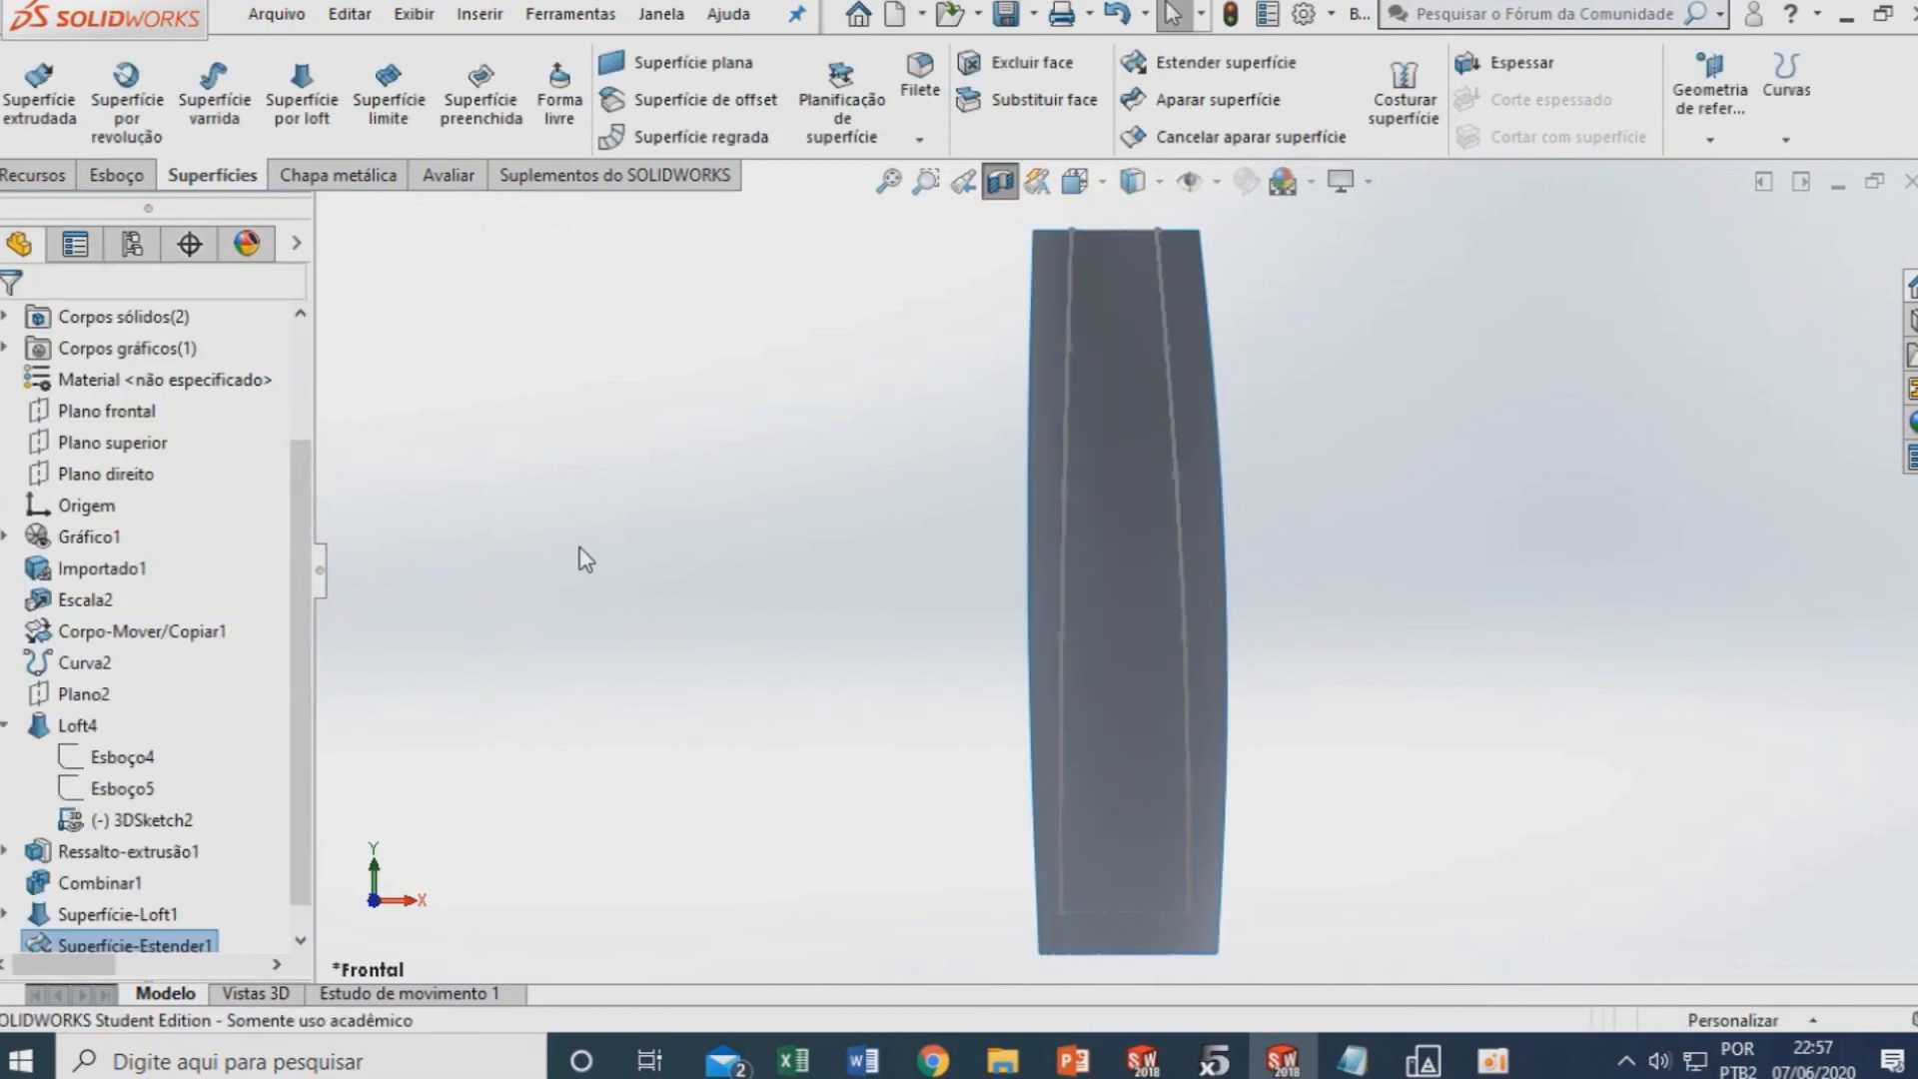
Show the extruded block body again and check how far the extended surface reaches beyond its edges
right_click(100, 851)
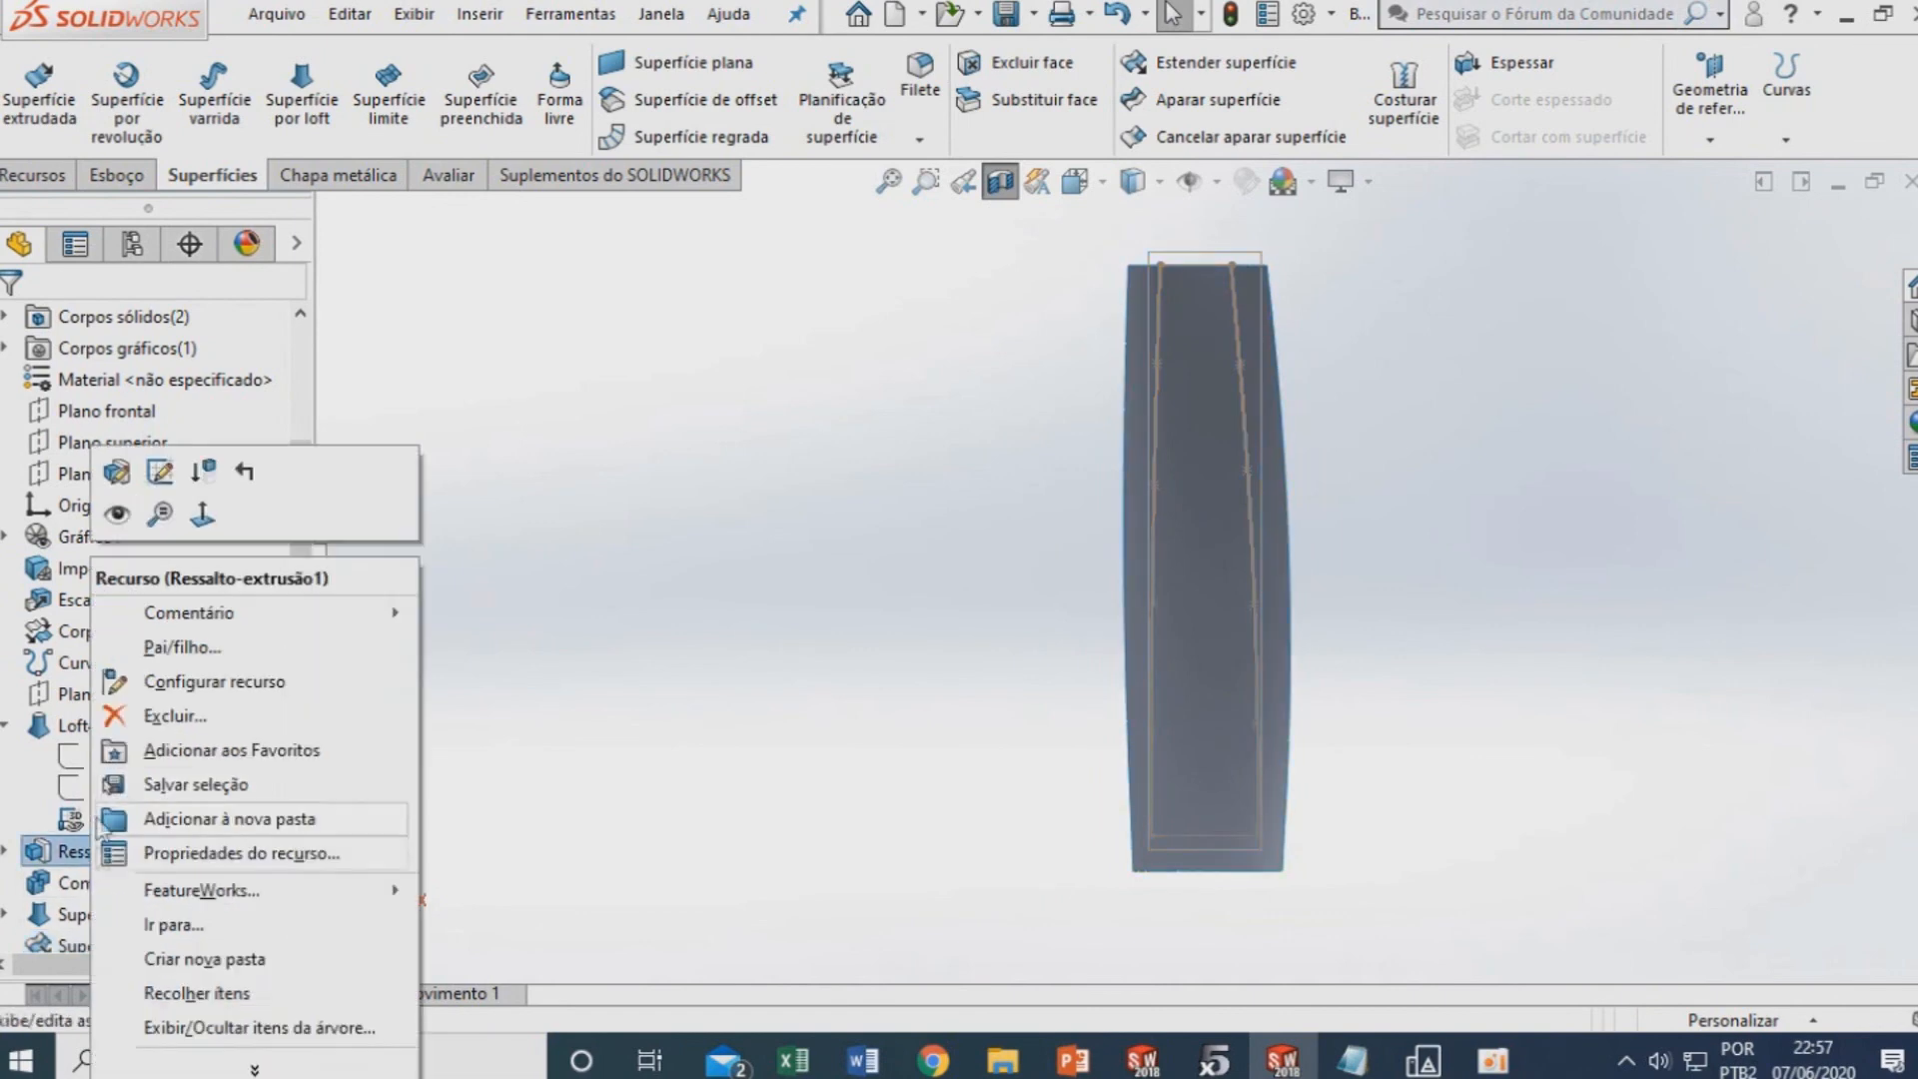
left_click(125, 497)
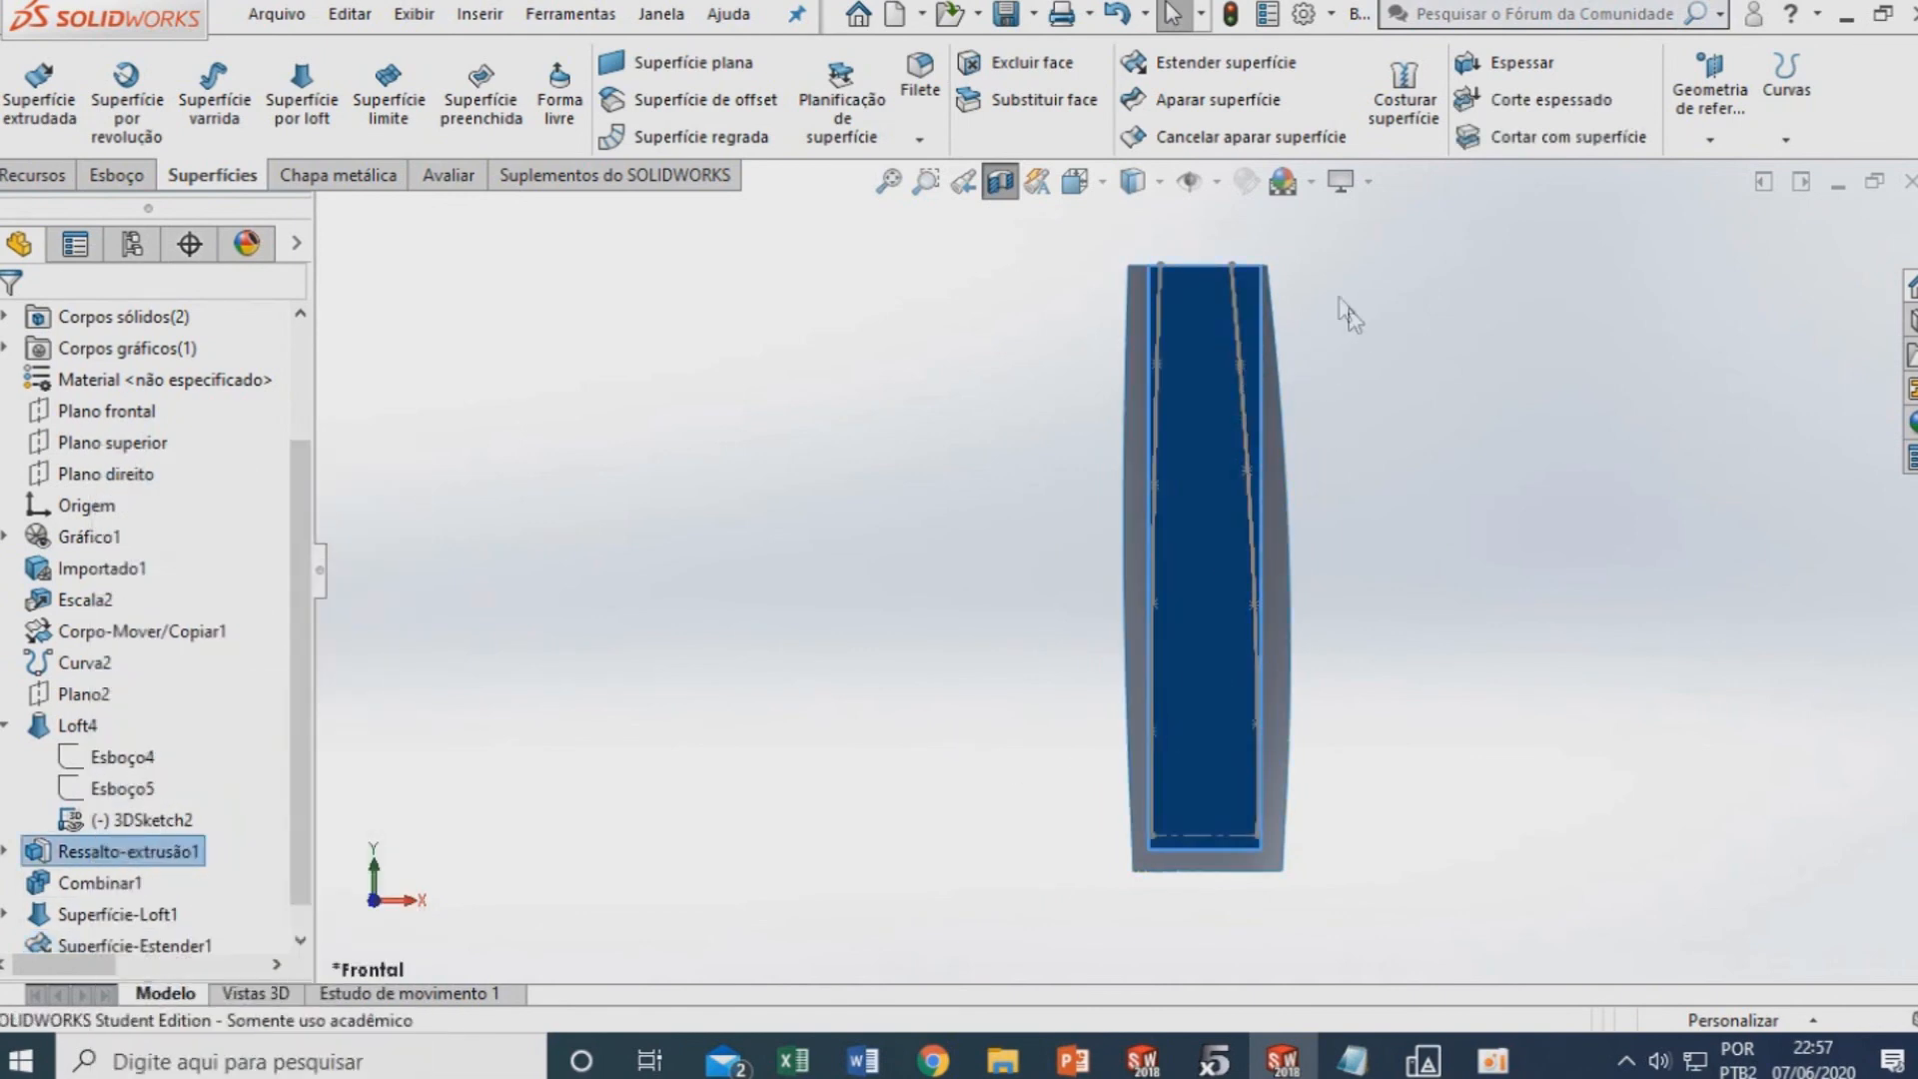
scroll(1323, 265, "down", 2)
left_click(1233, 303)
scroll(1230, 317, "down", 3)
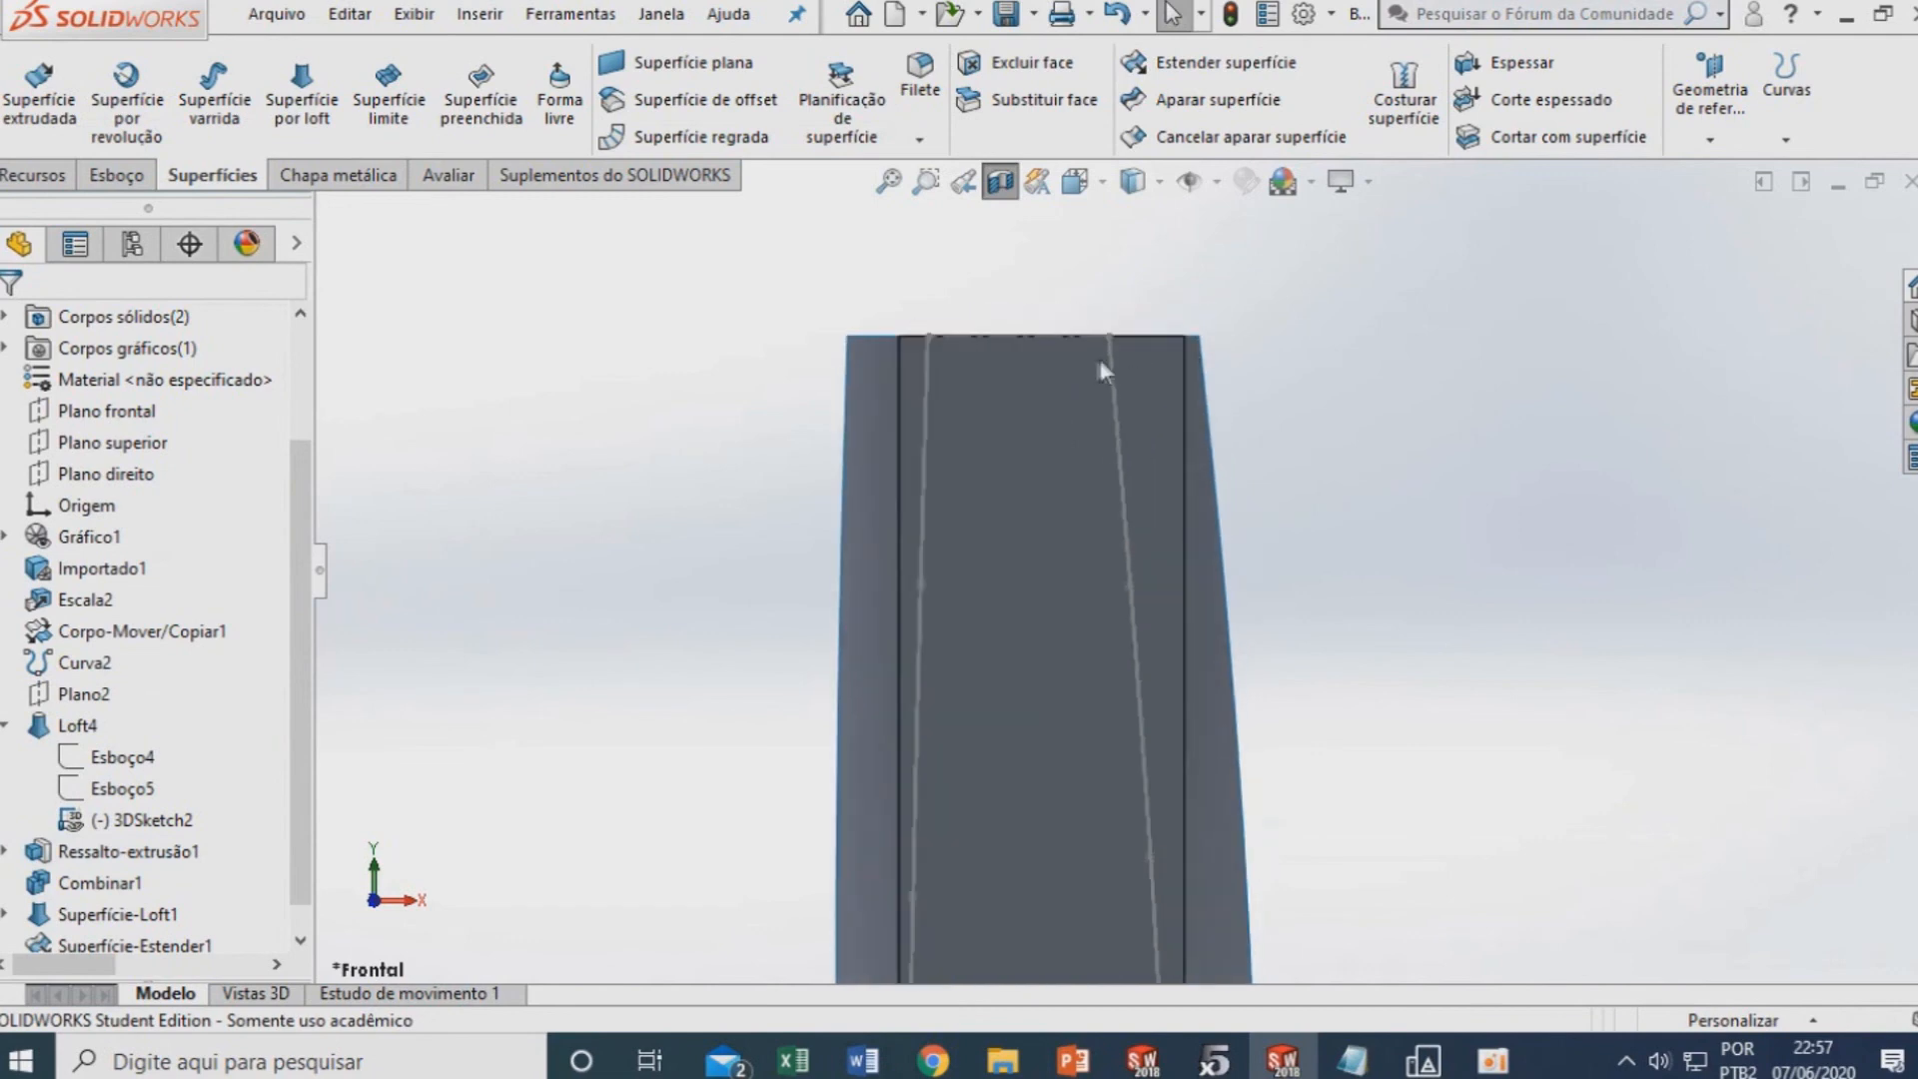
scroll(1053, 376, "up", 5)
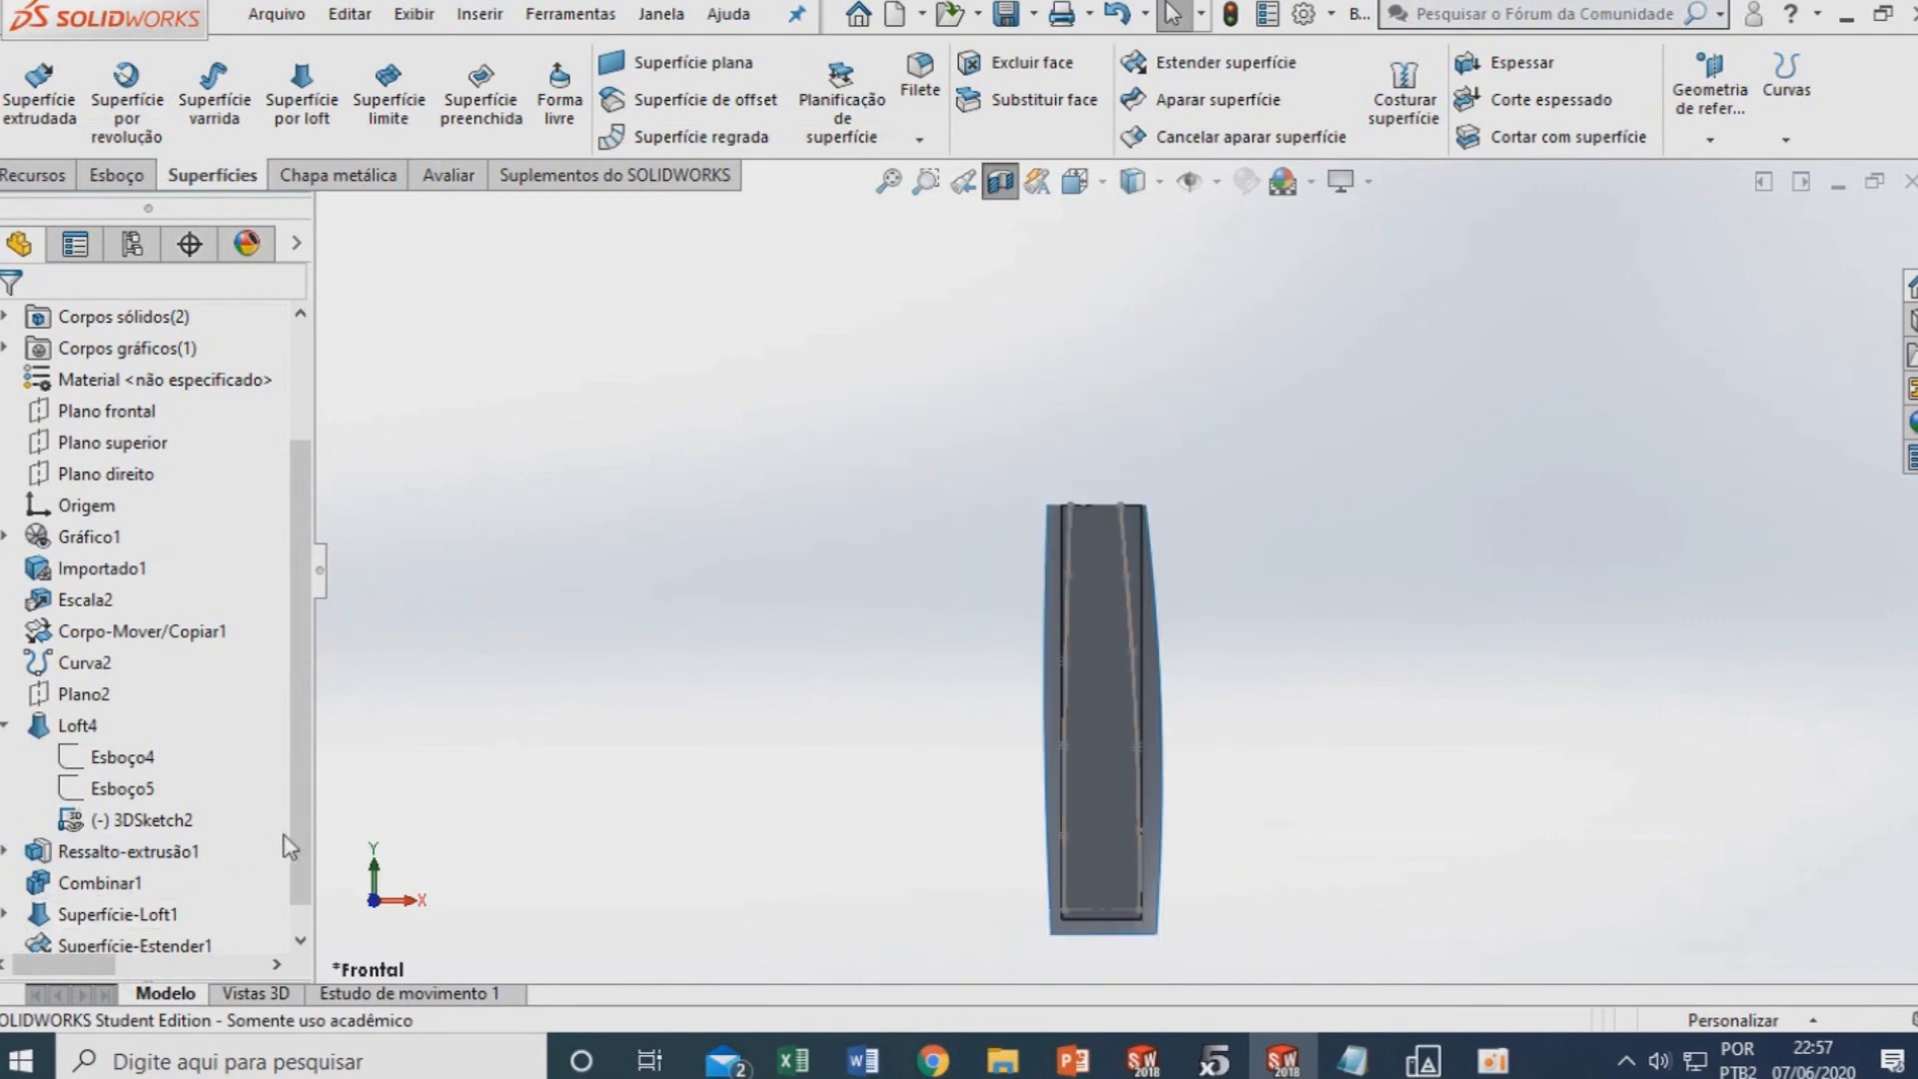
Edit the surface extension and set its distance to 30 mm
scroll(290, 858, "down", 1)
right_click(157, 913)
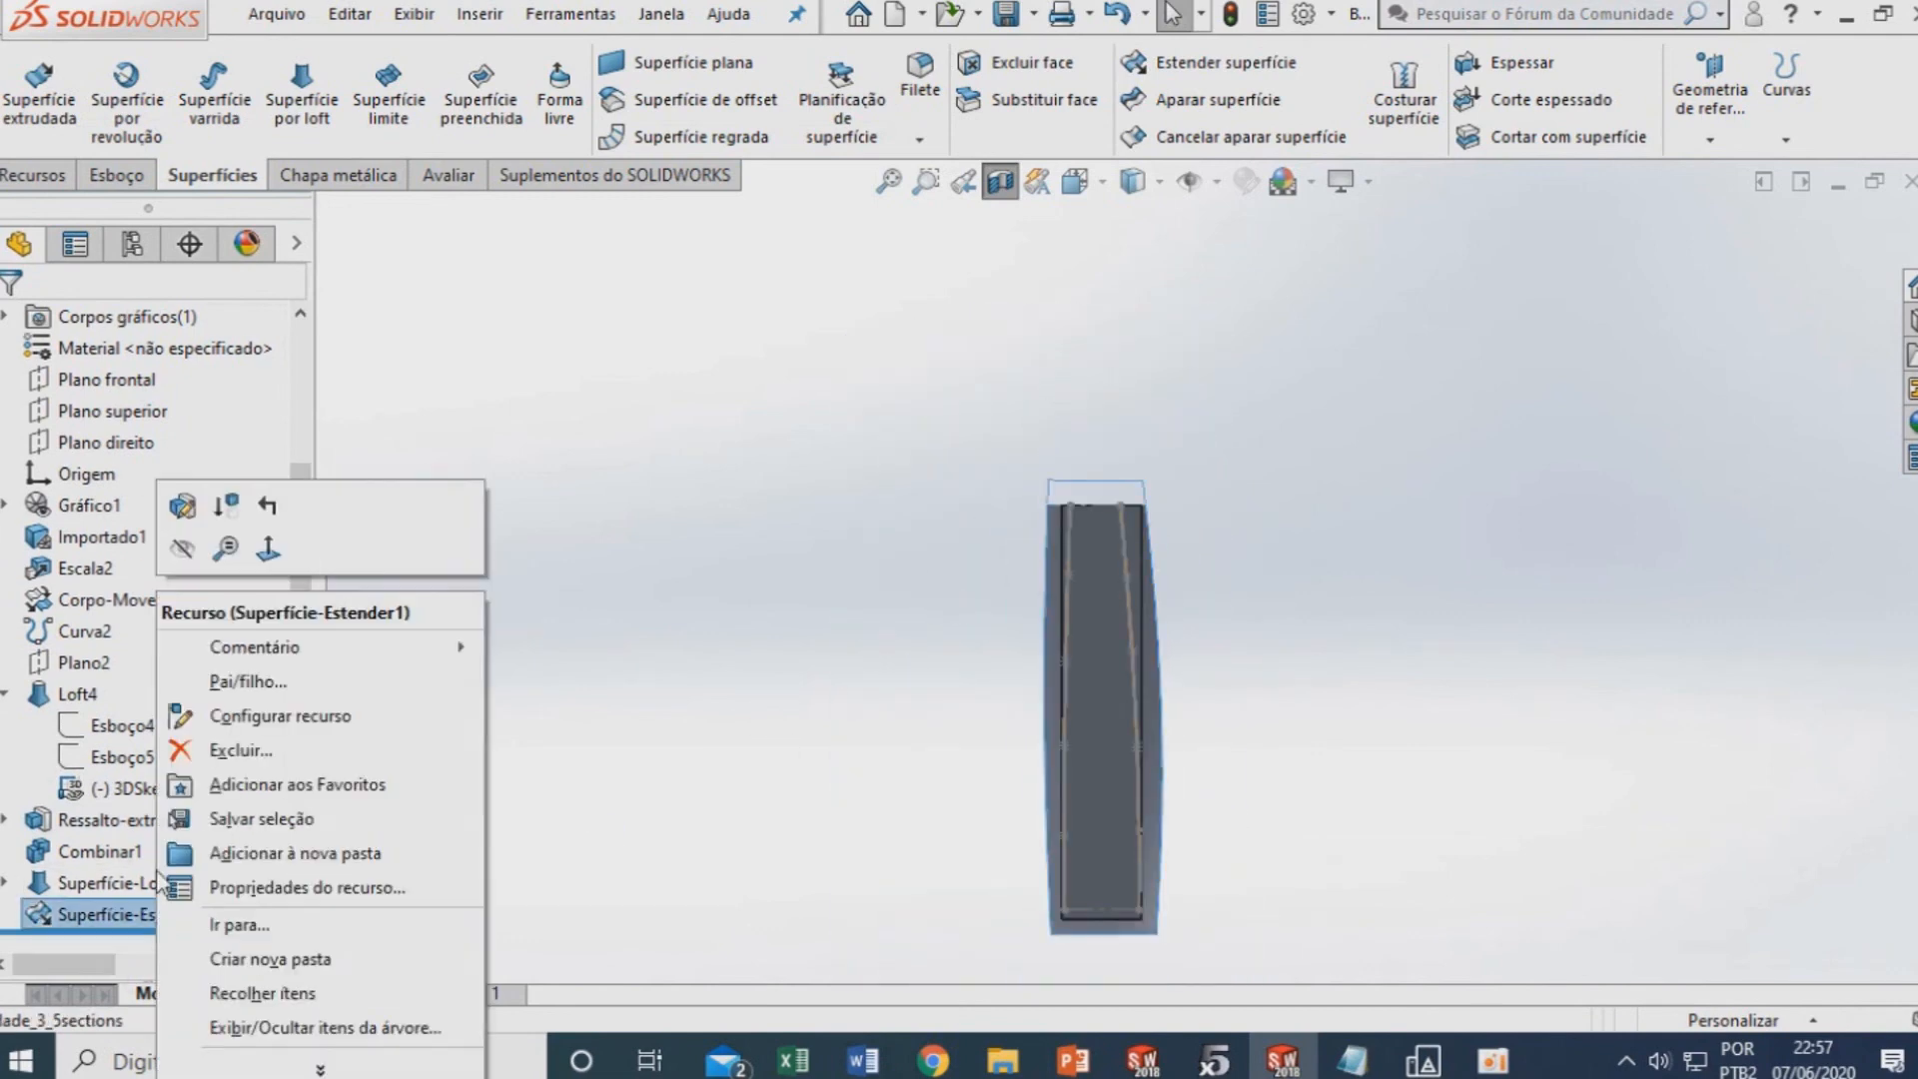
left_click(180, 507)
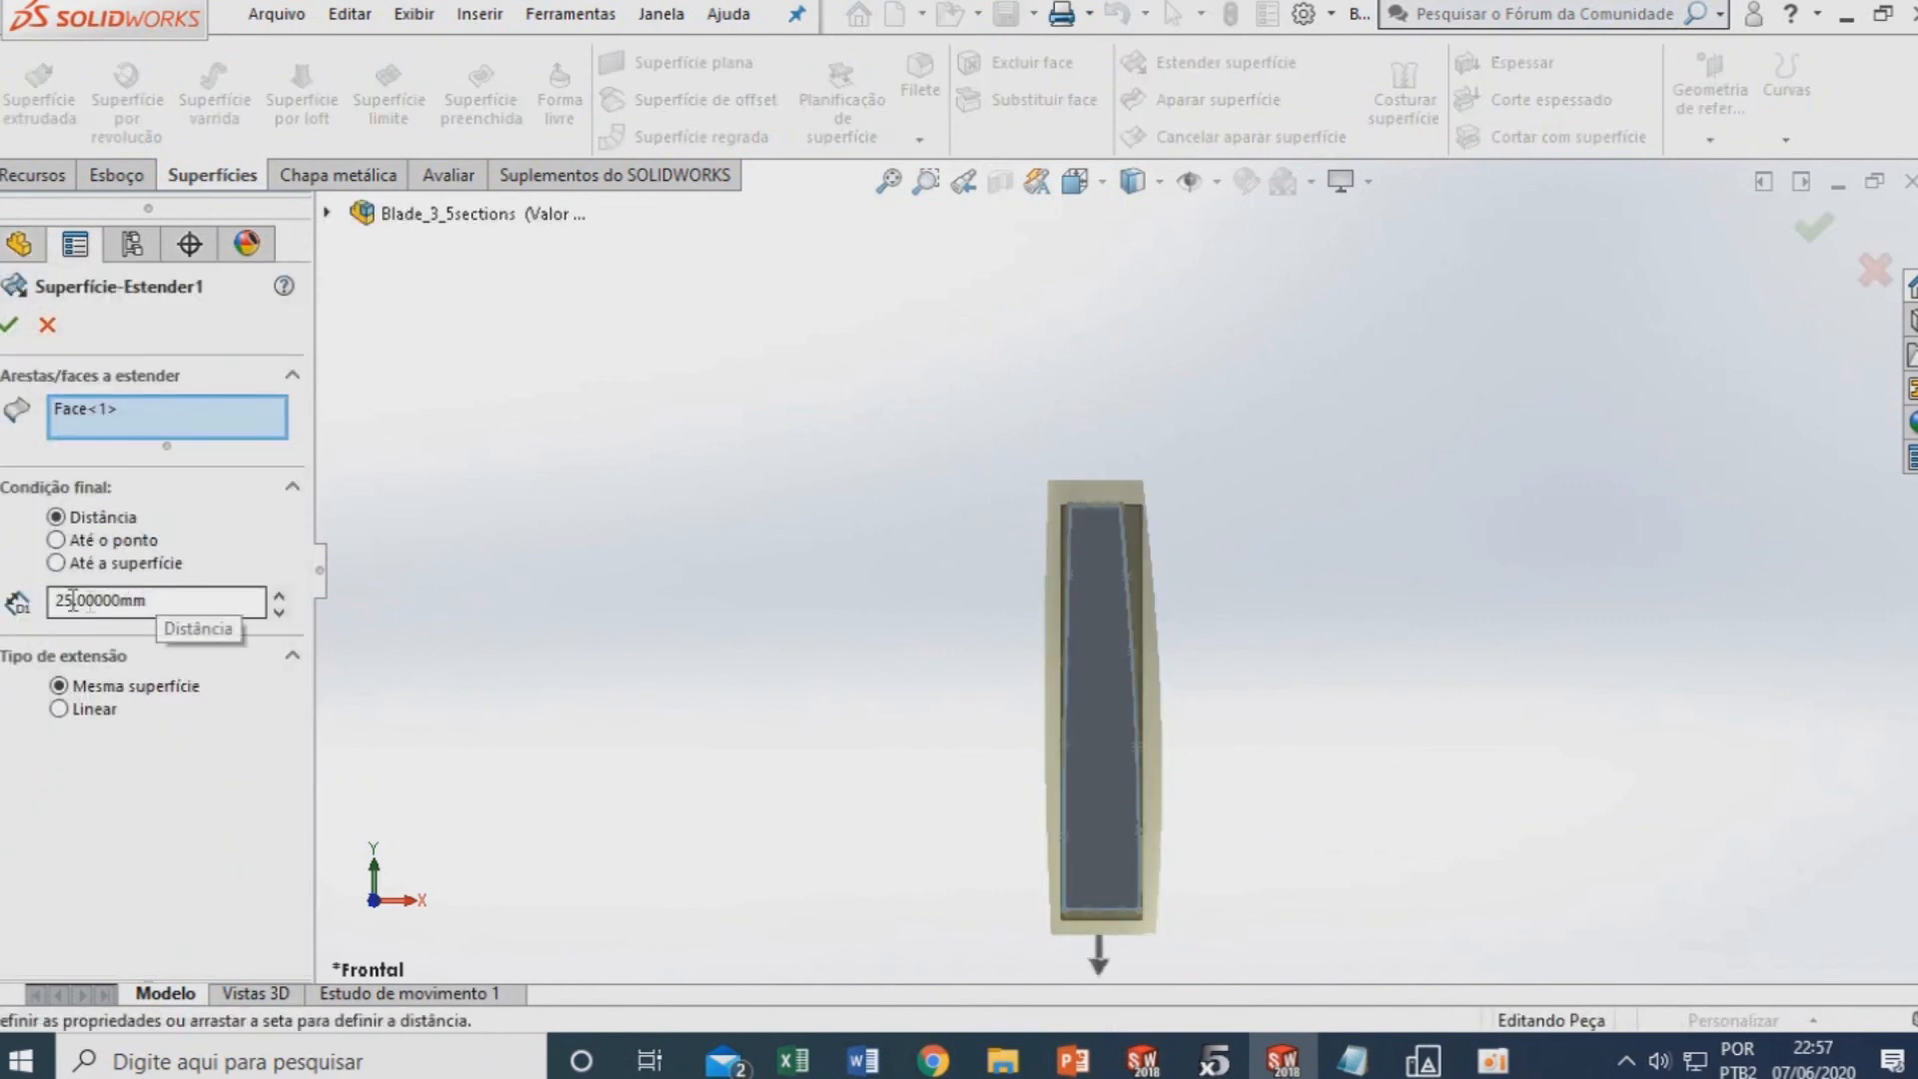
double_click(72, 599)
type("30")
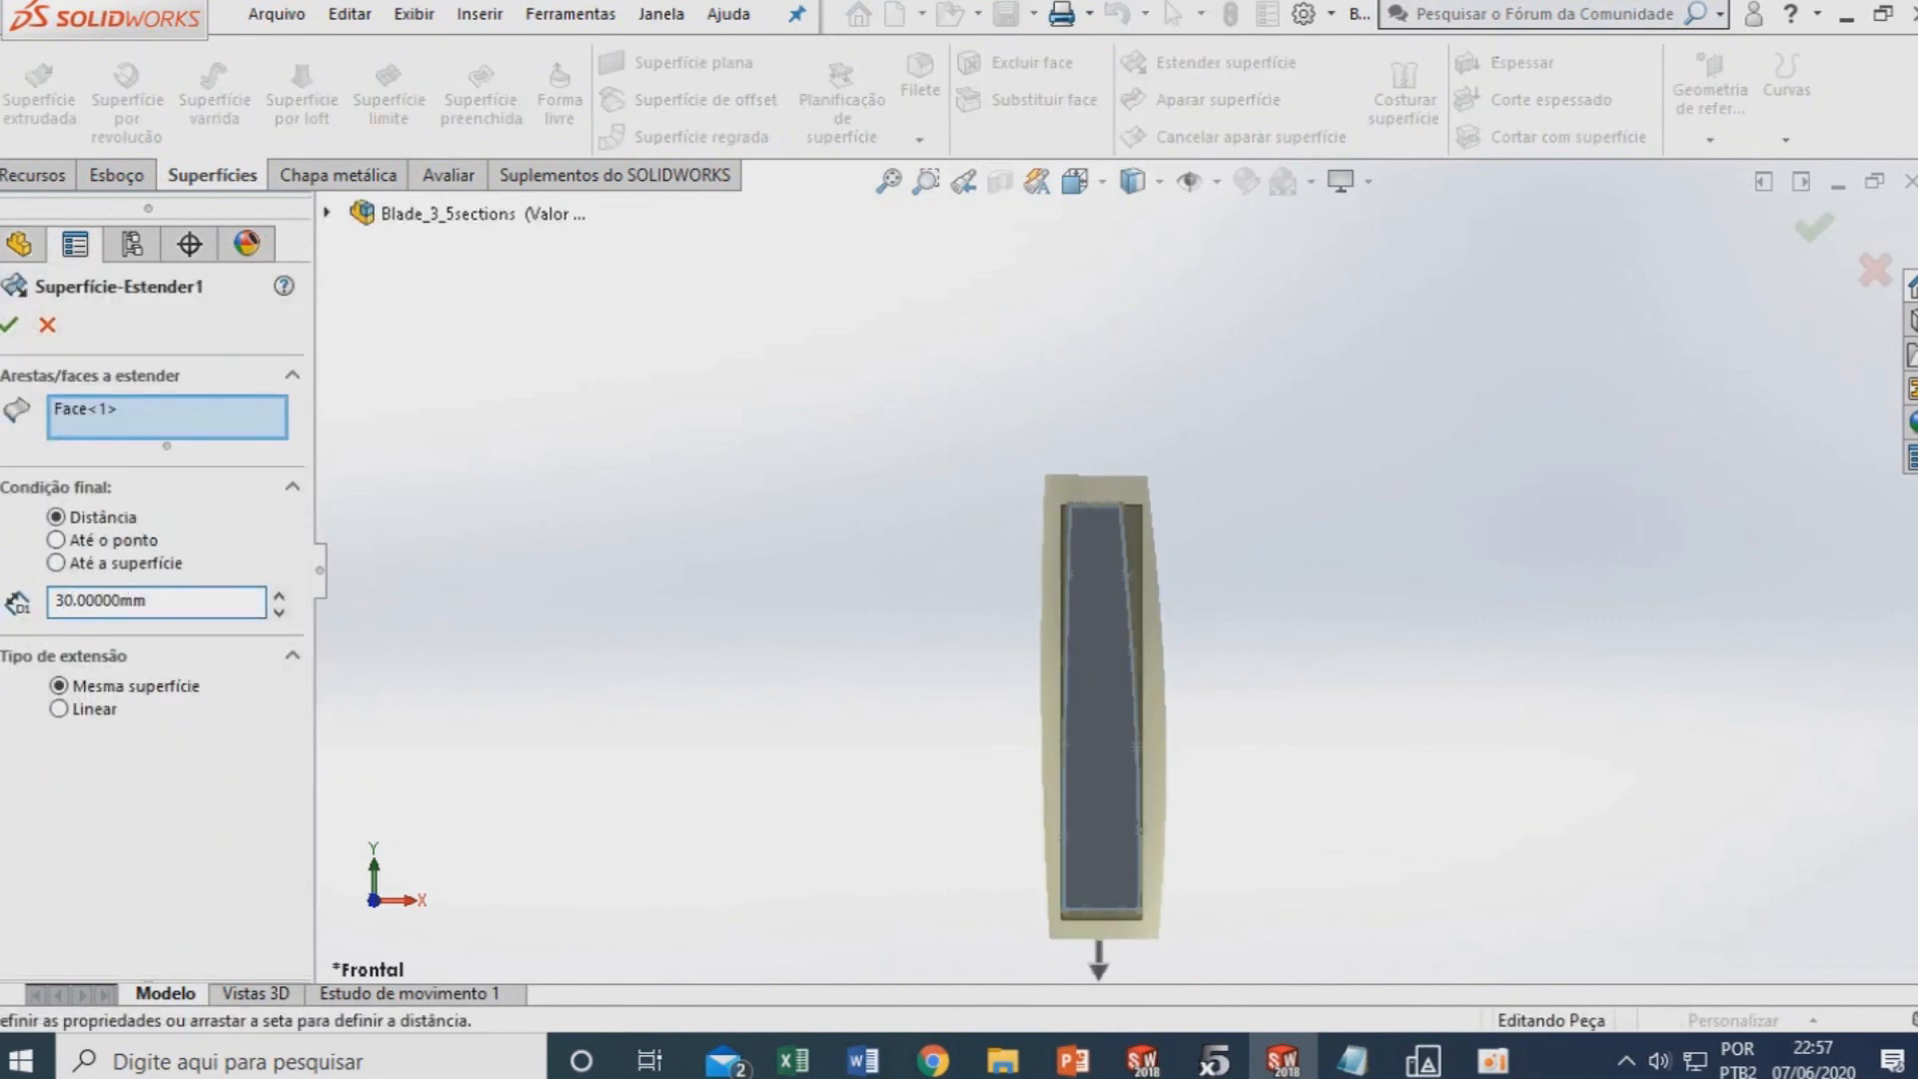
left_click(12, 324)
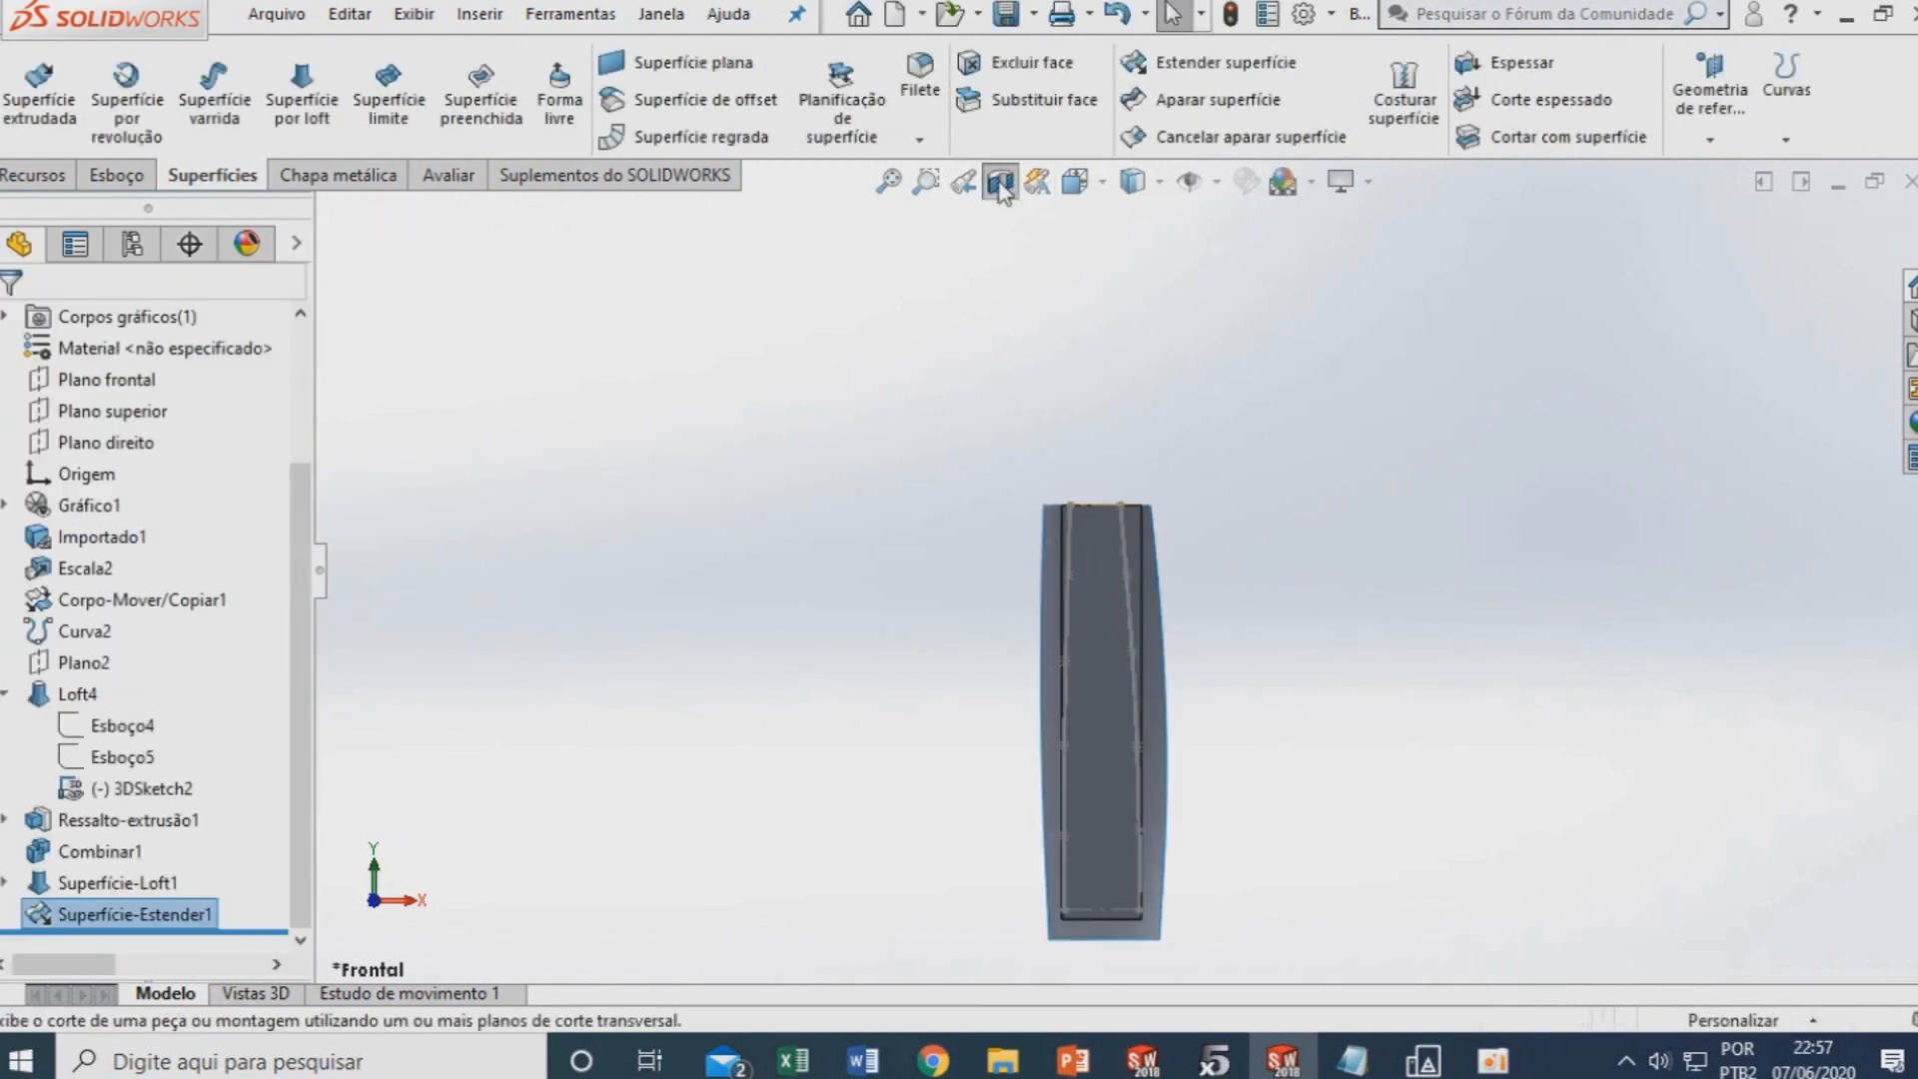
Turn off the section view and start a surface cut with the extended surface as the cutting surface
middle_click_drag(1031, 637, 1069, 789)
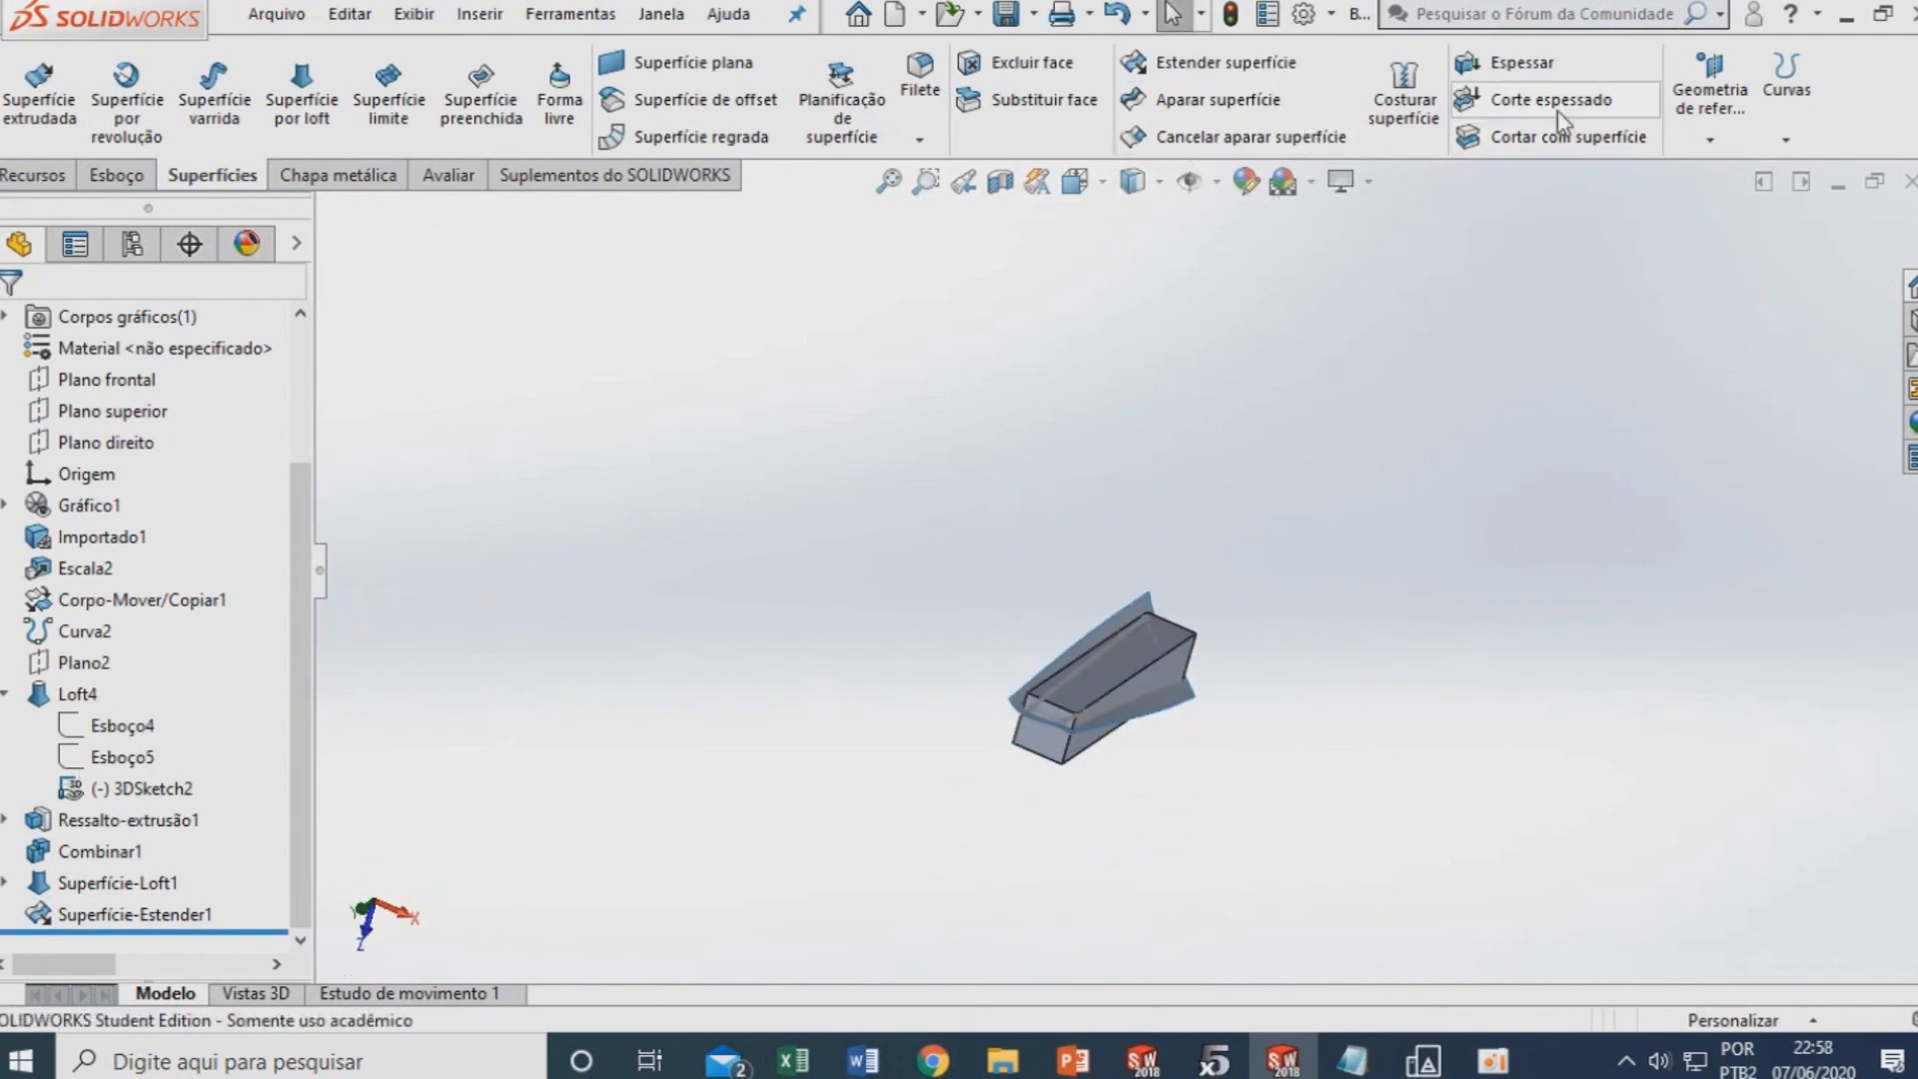
left_click(1528, 138)
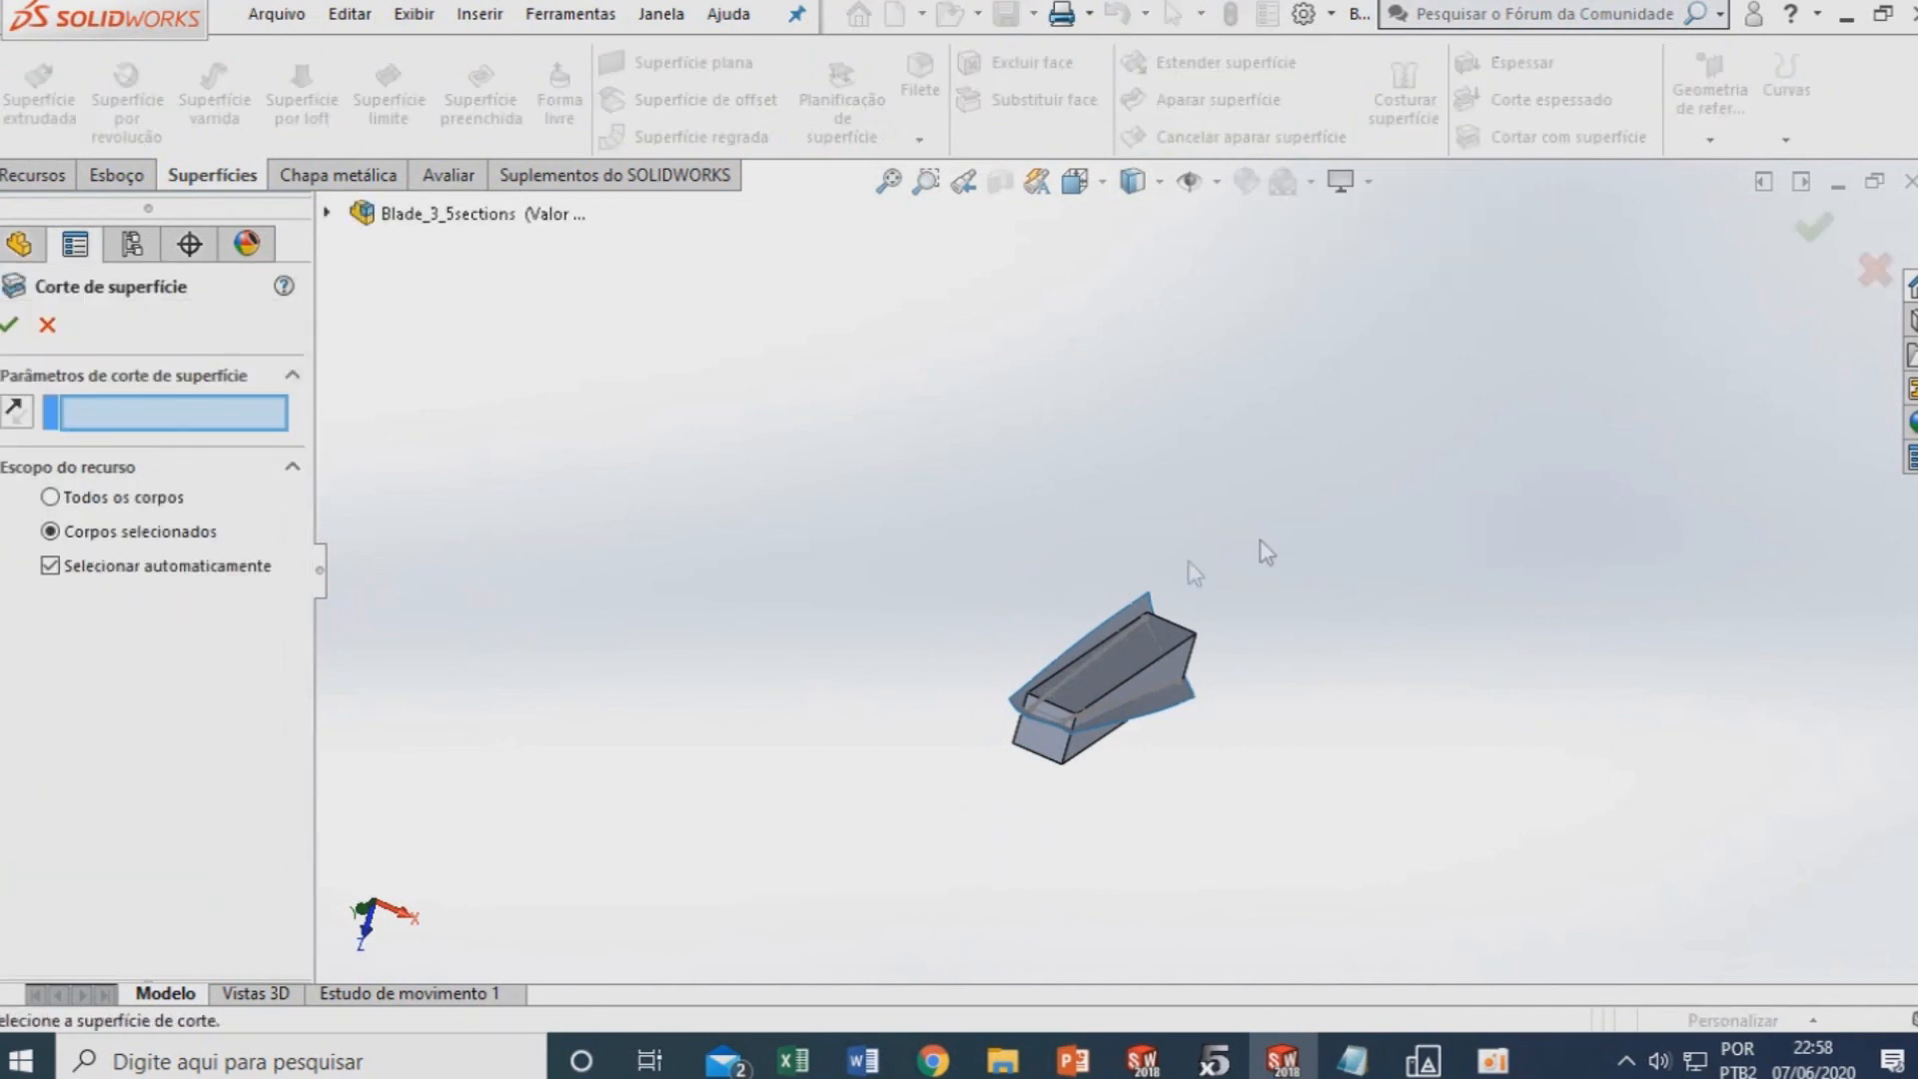
scroll(1211, 669, "down", 5)
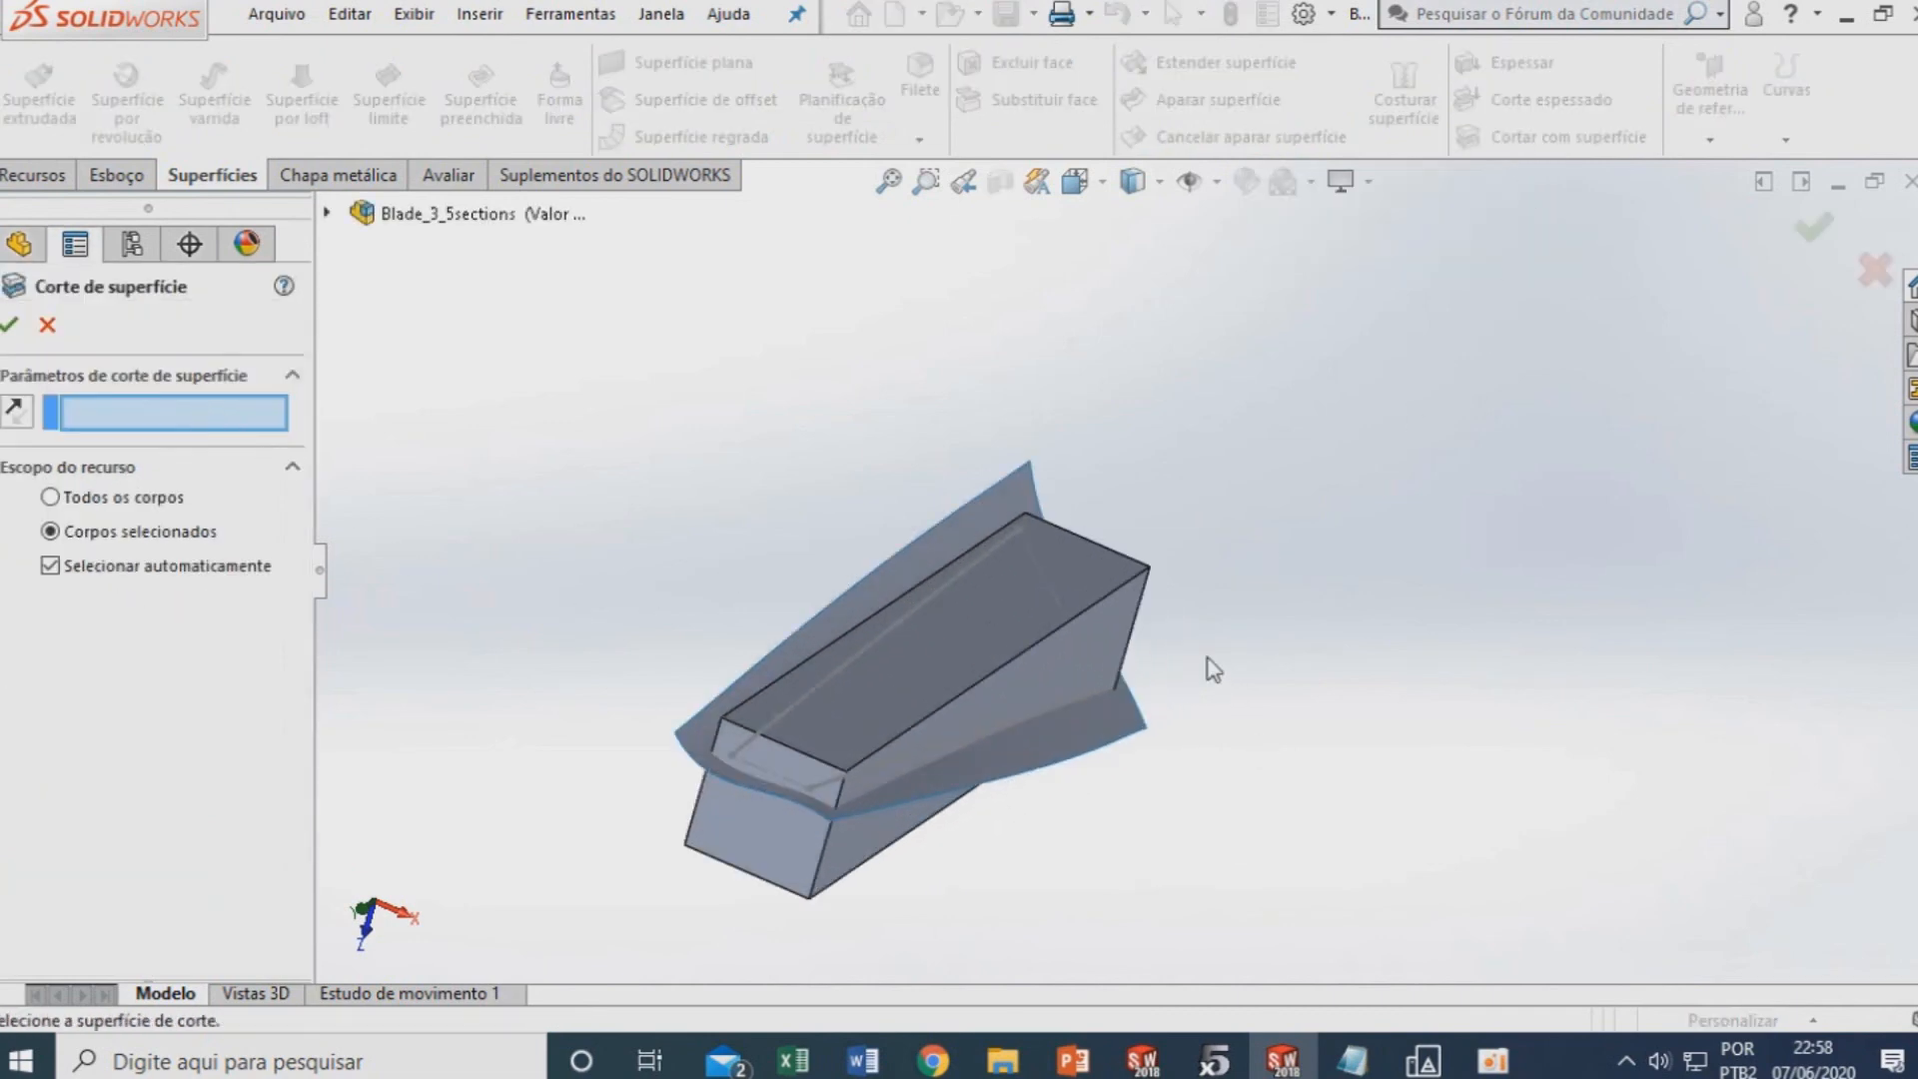
left_click(1069, 727)
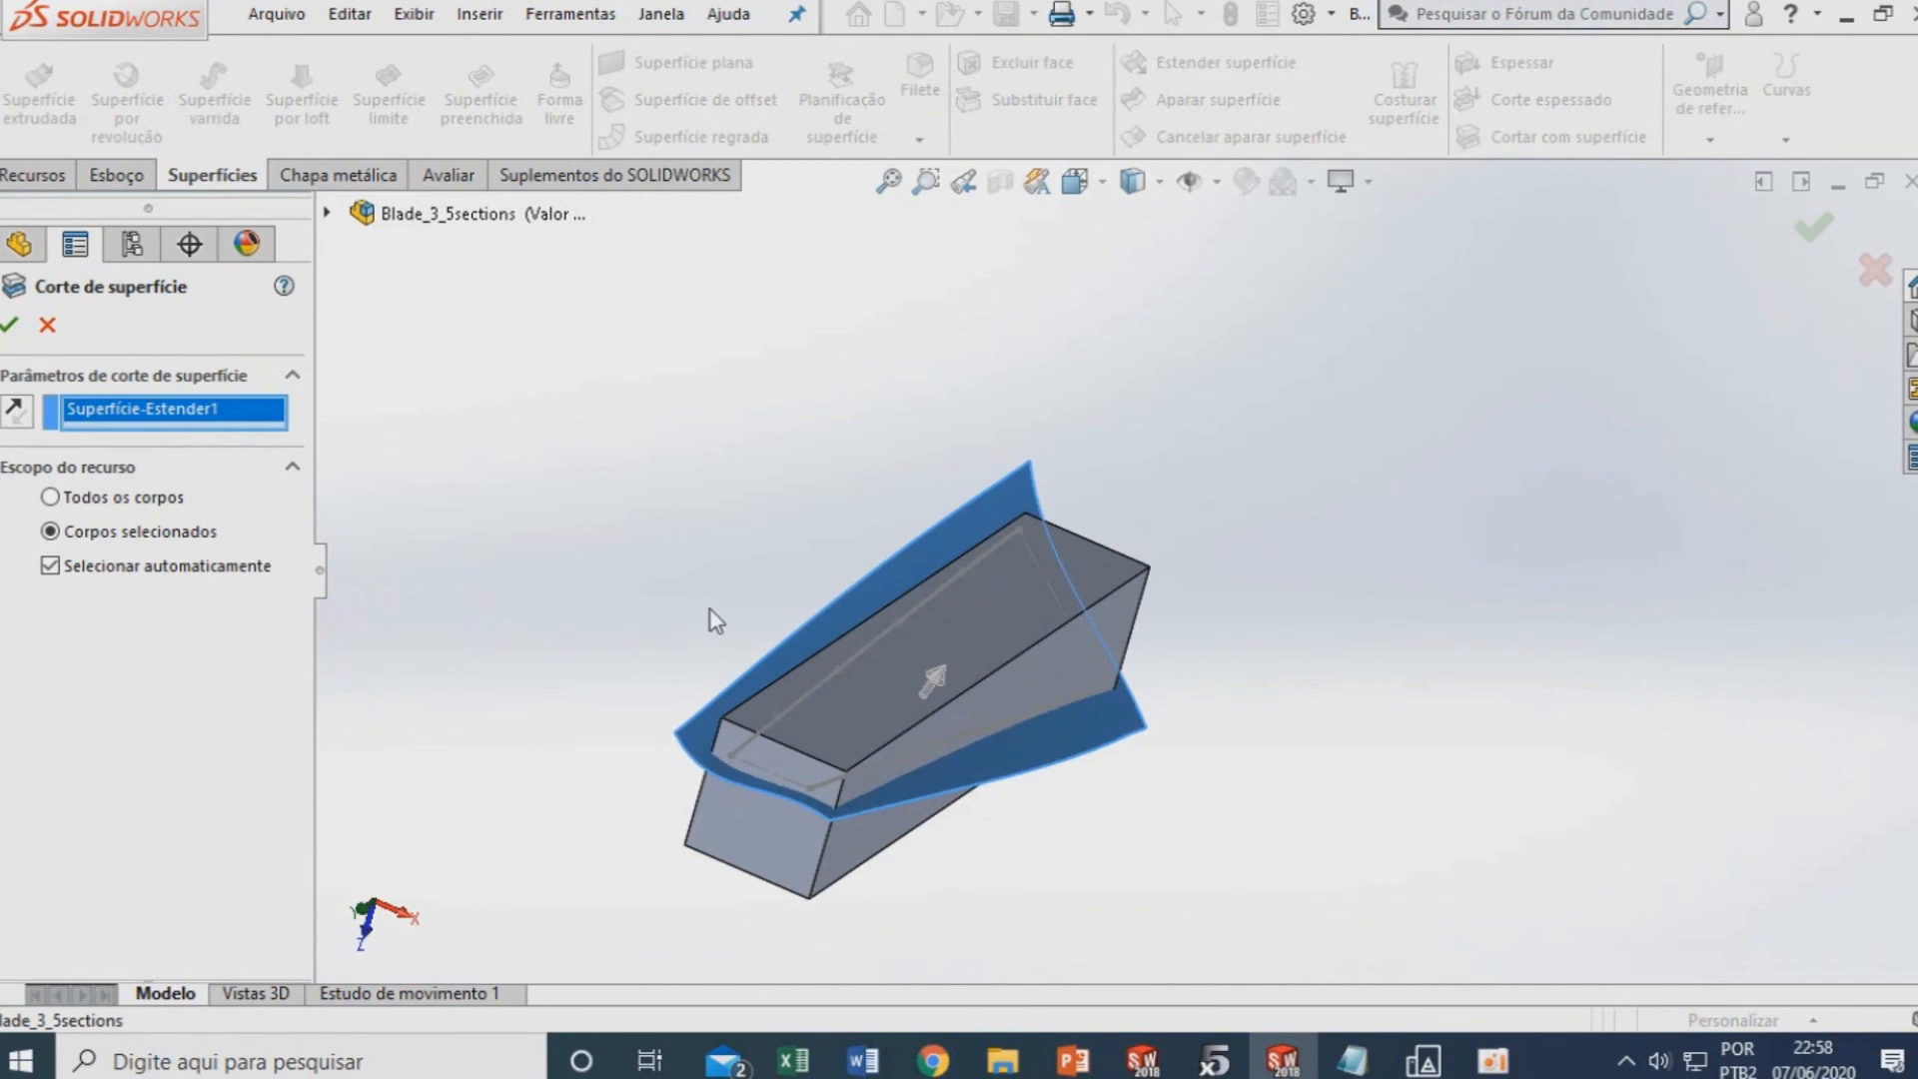
middle_click_drag(1003, 793, 985, 744)
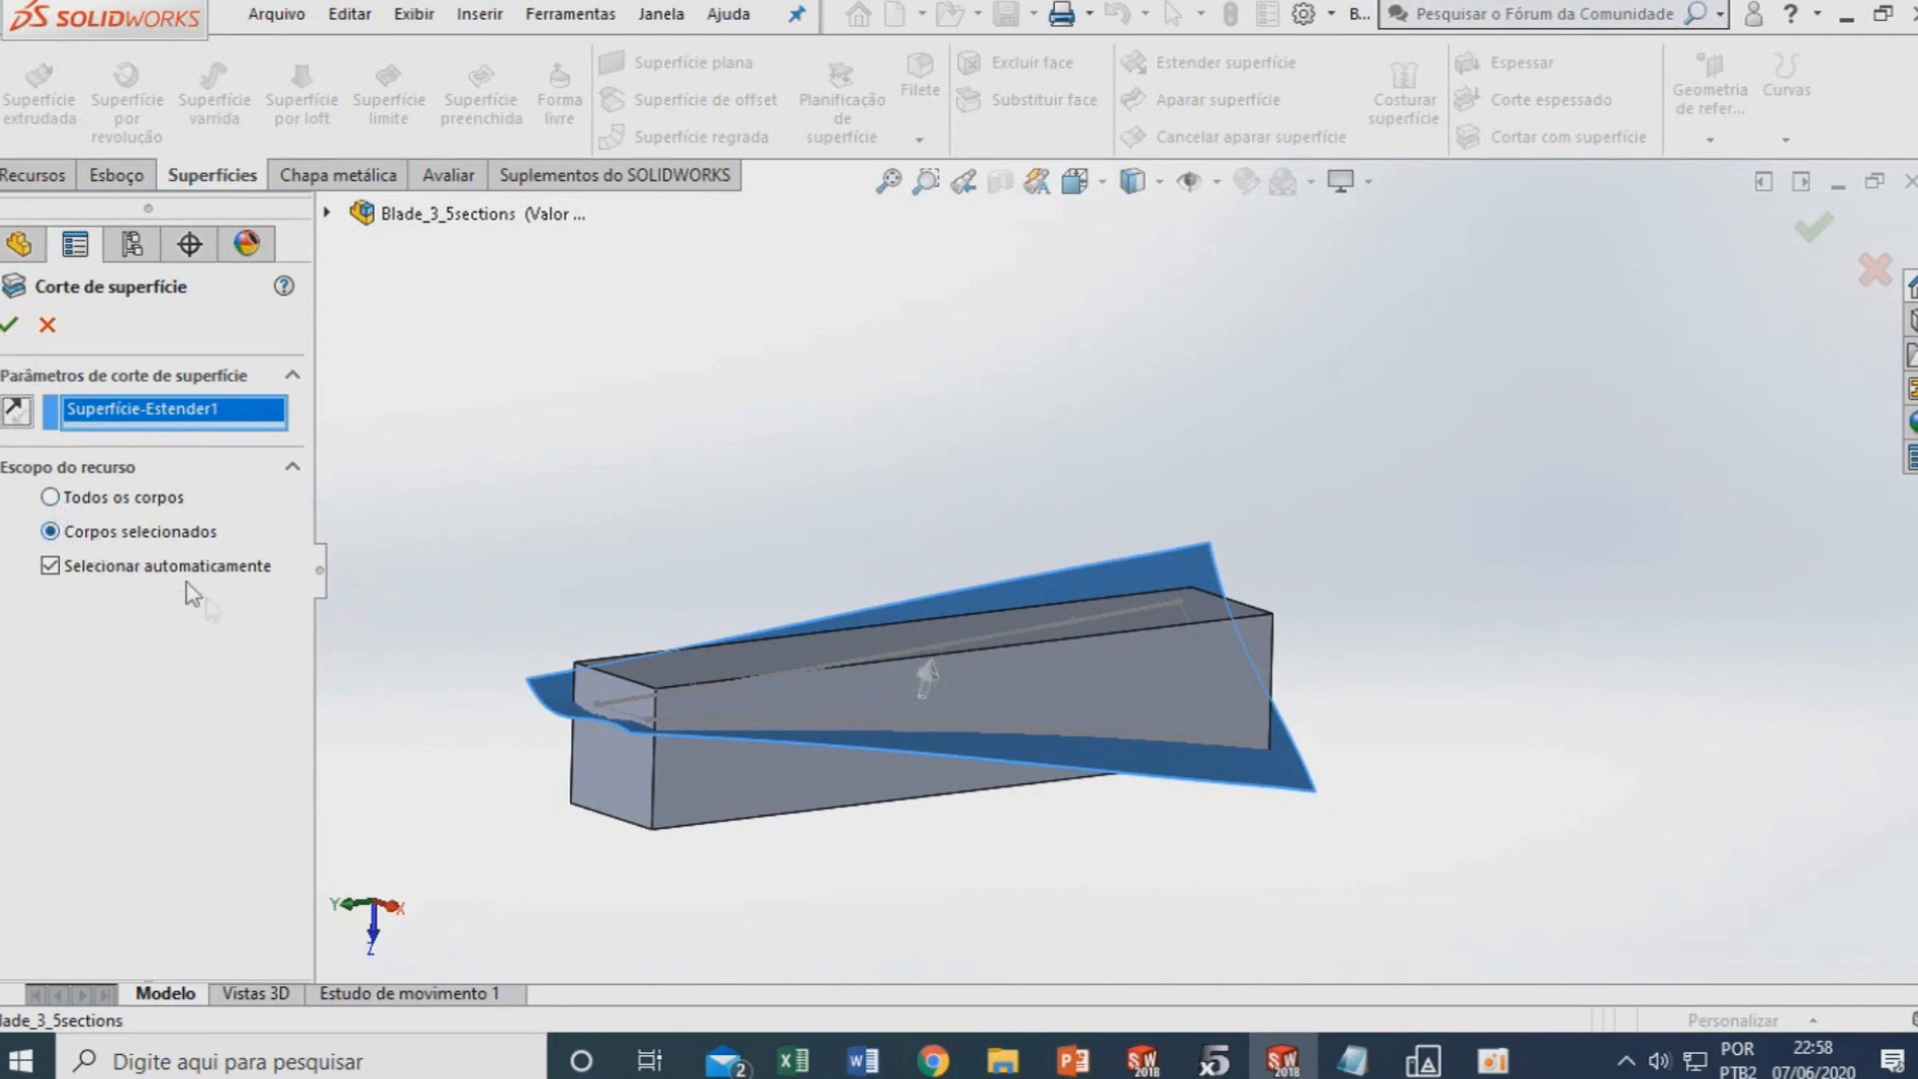
middle_click_drag(835, 840, 950, 876)
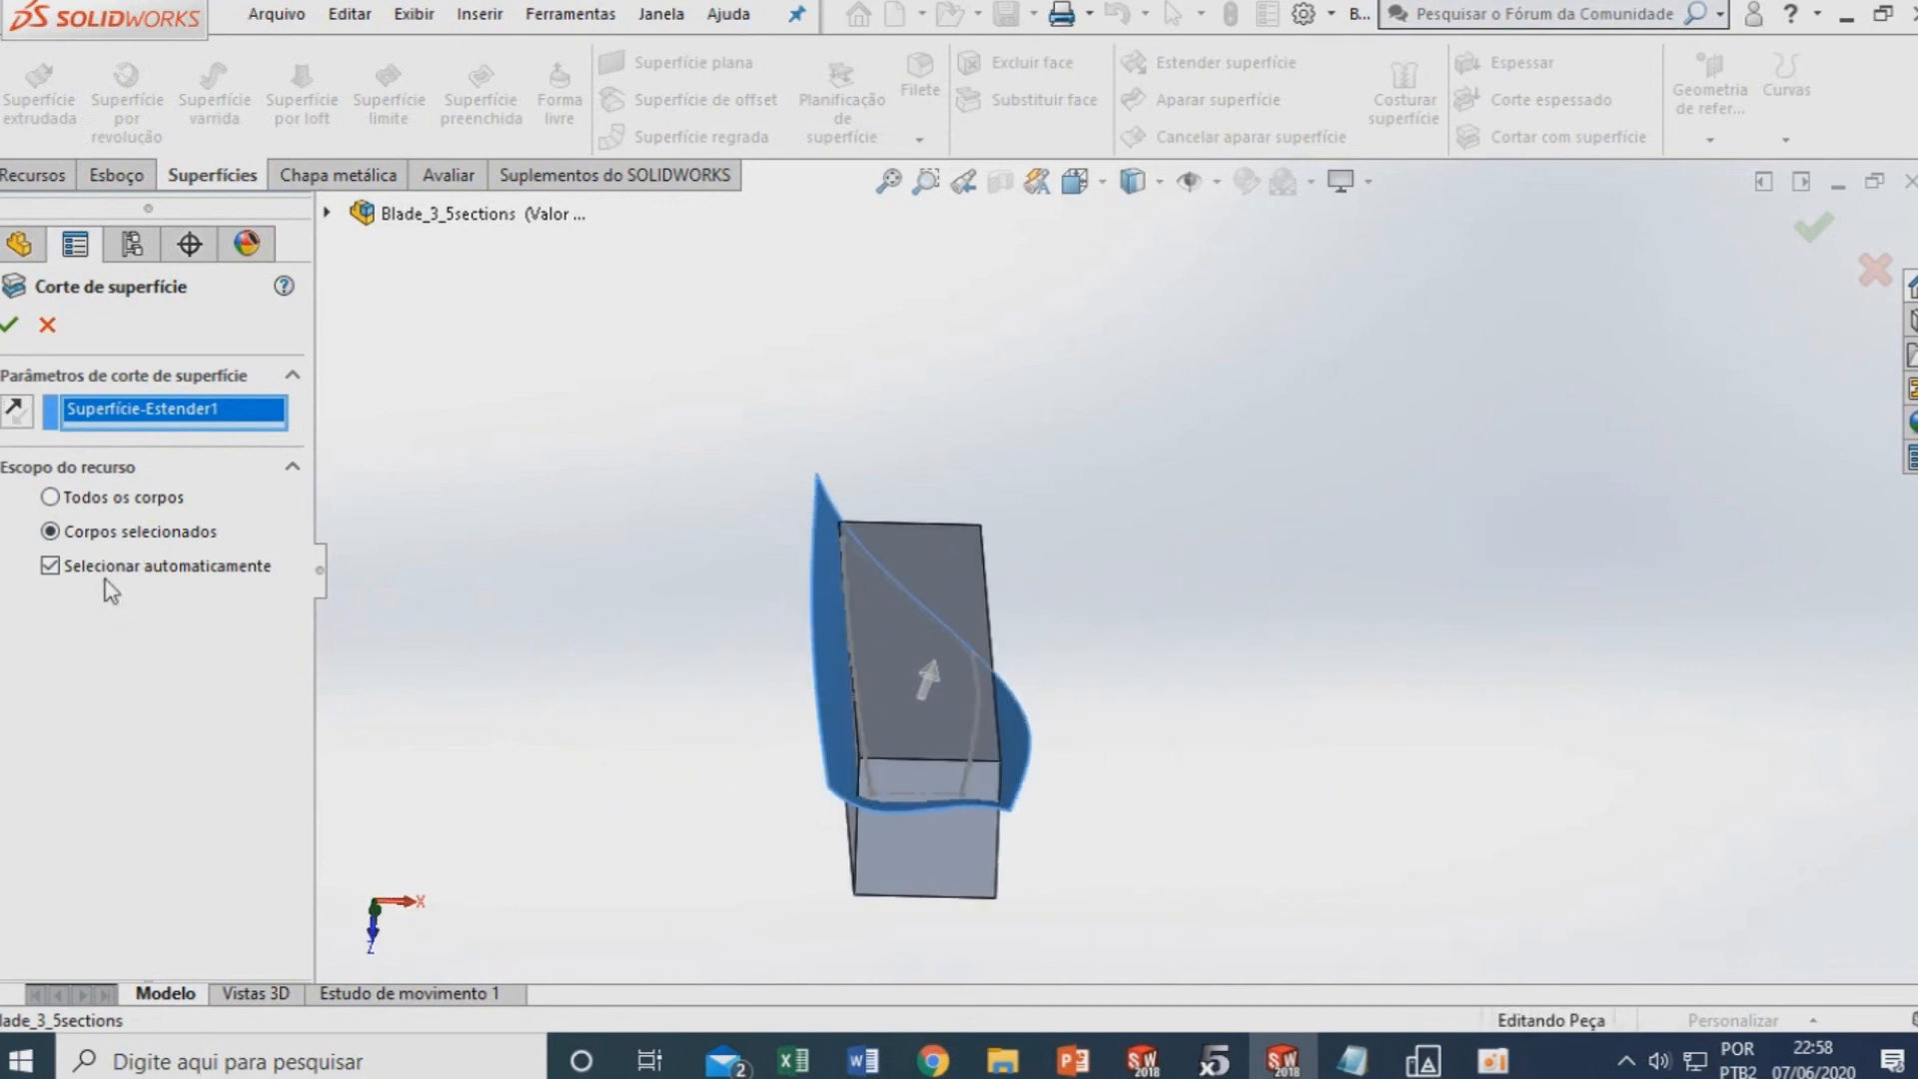
Try the surface cut on all bodies, and apply it to automatically selected bodies instead
left_click(48, 497)
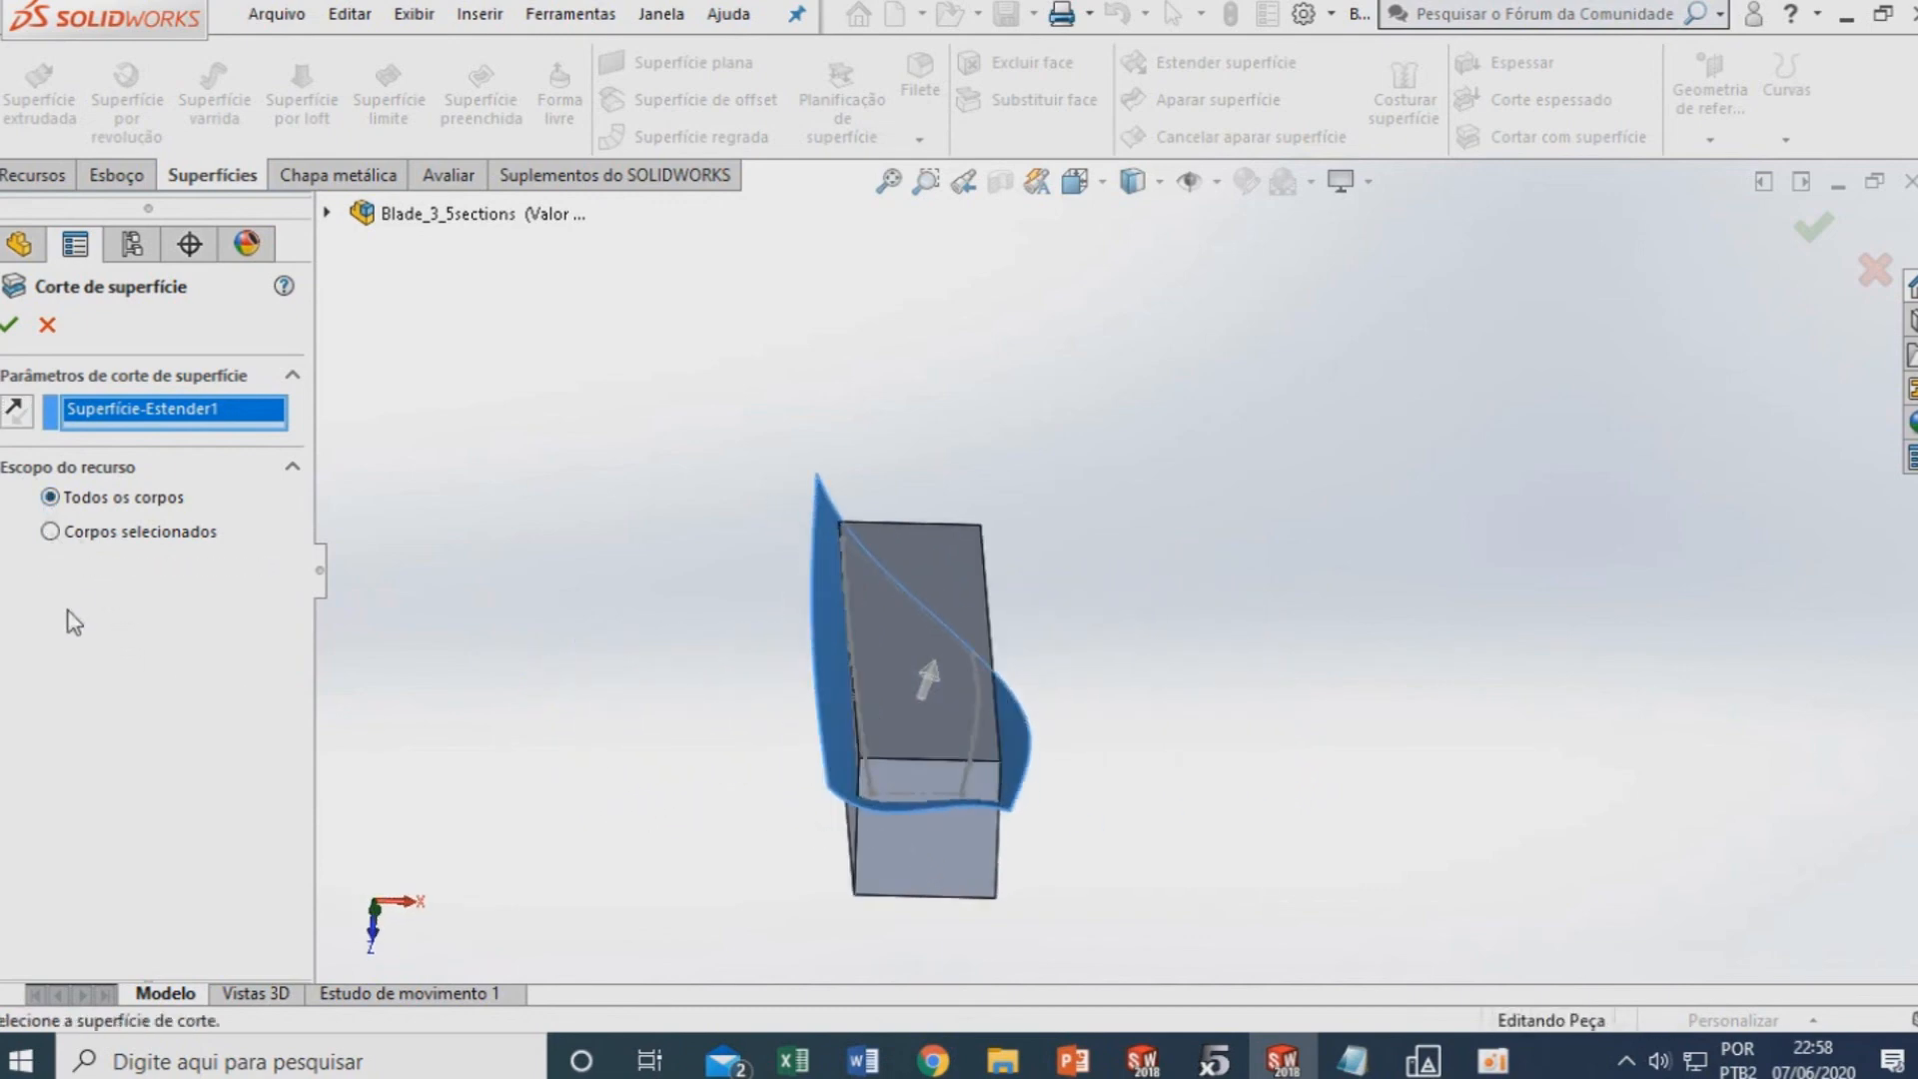
left_click(10, 324)
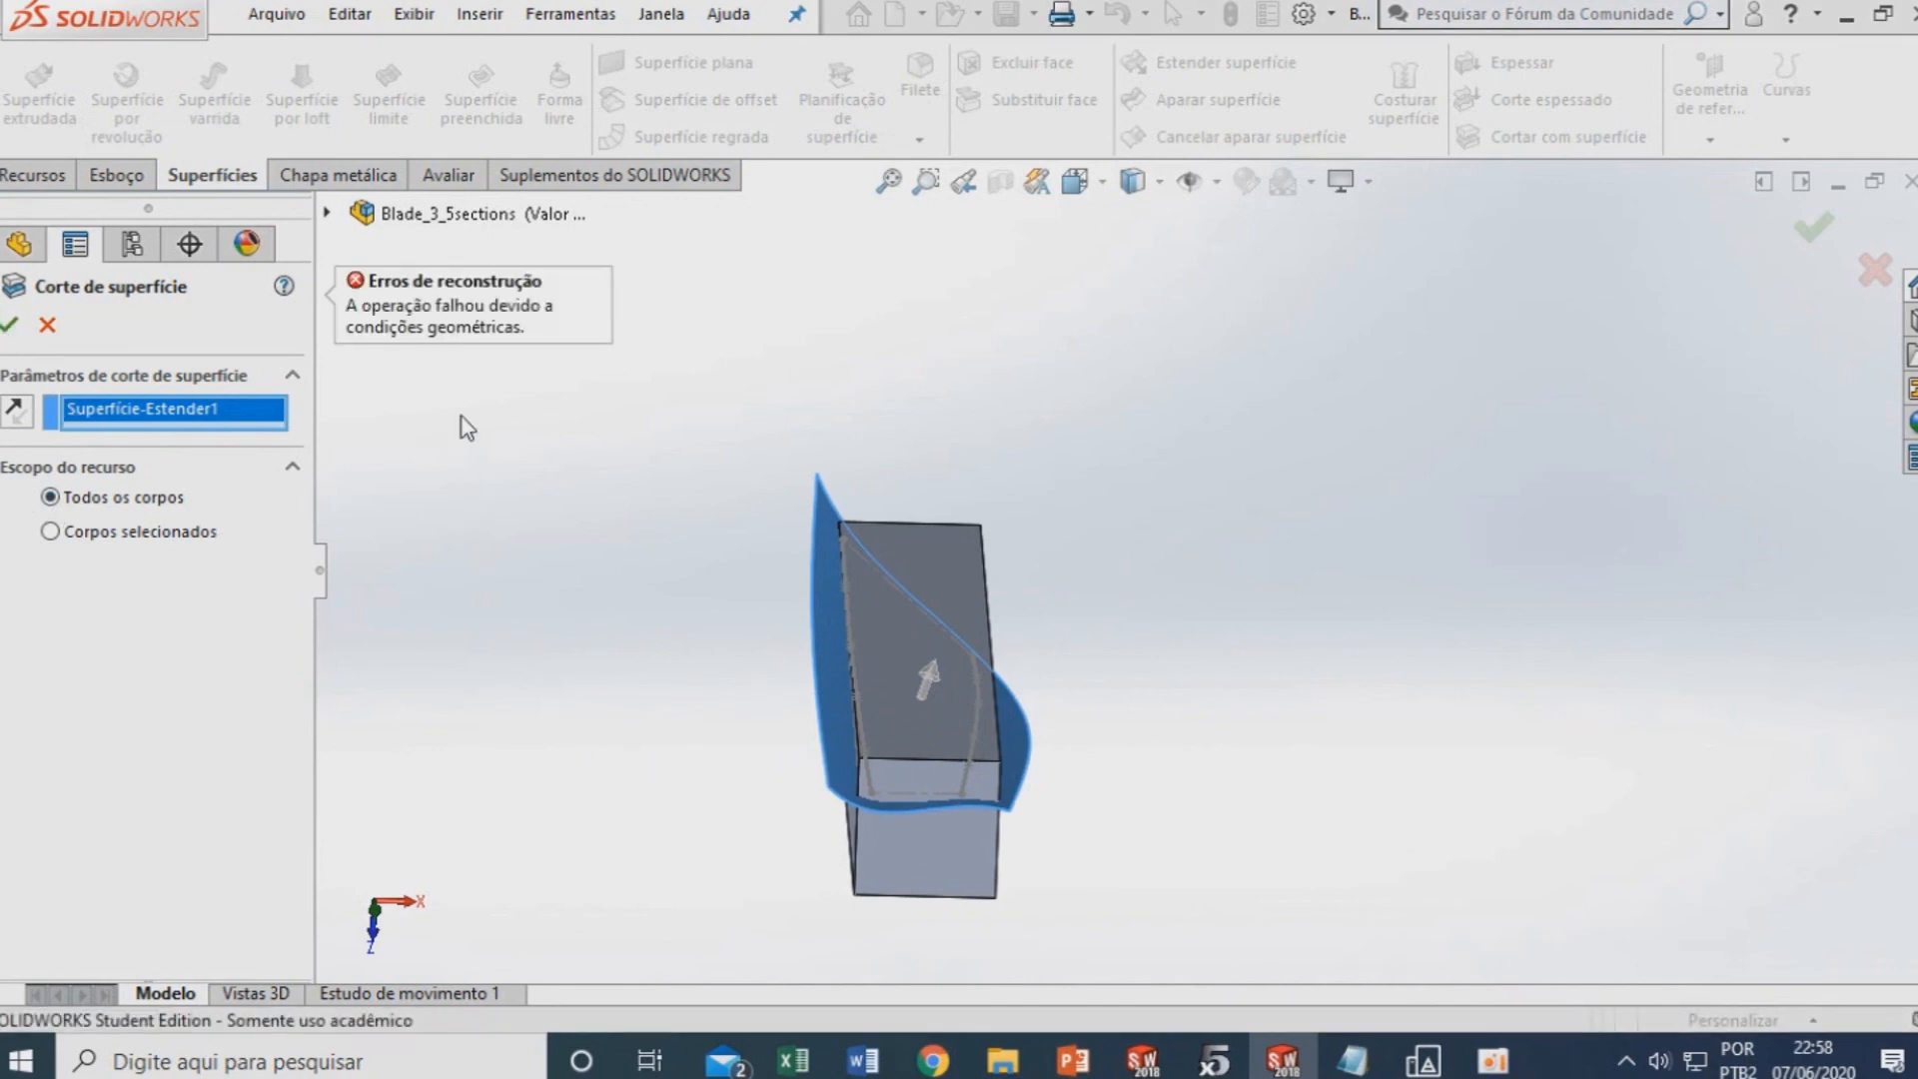
left_click(63, 530)
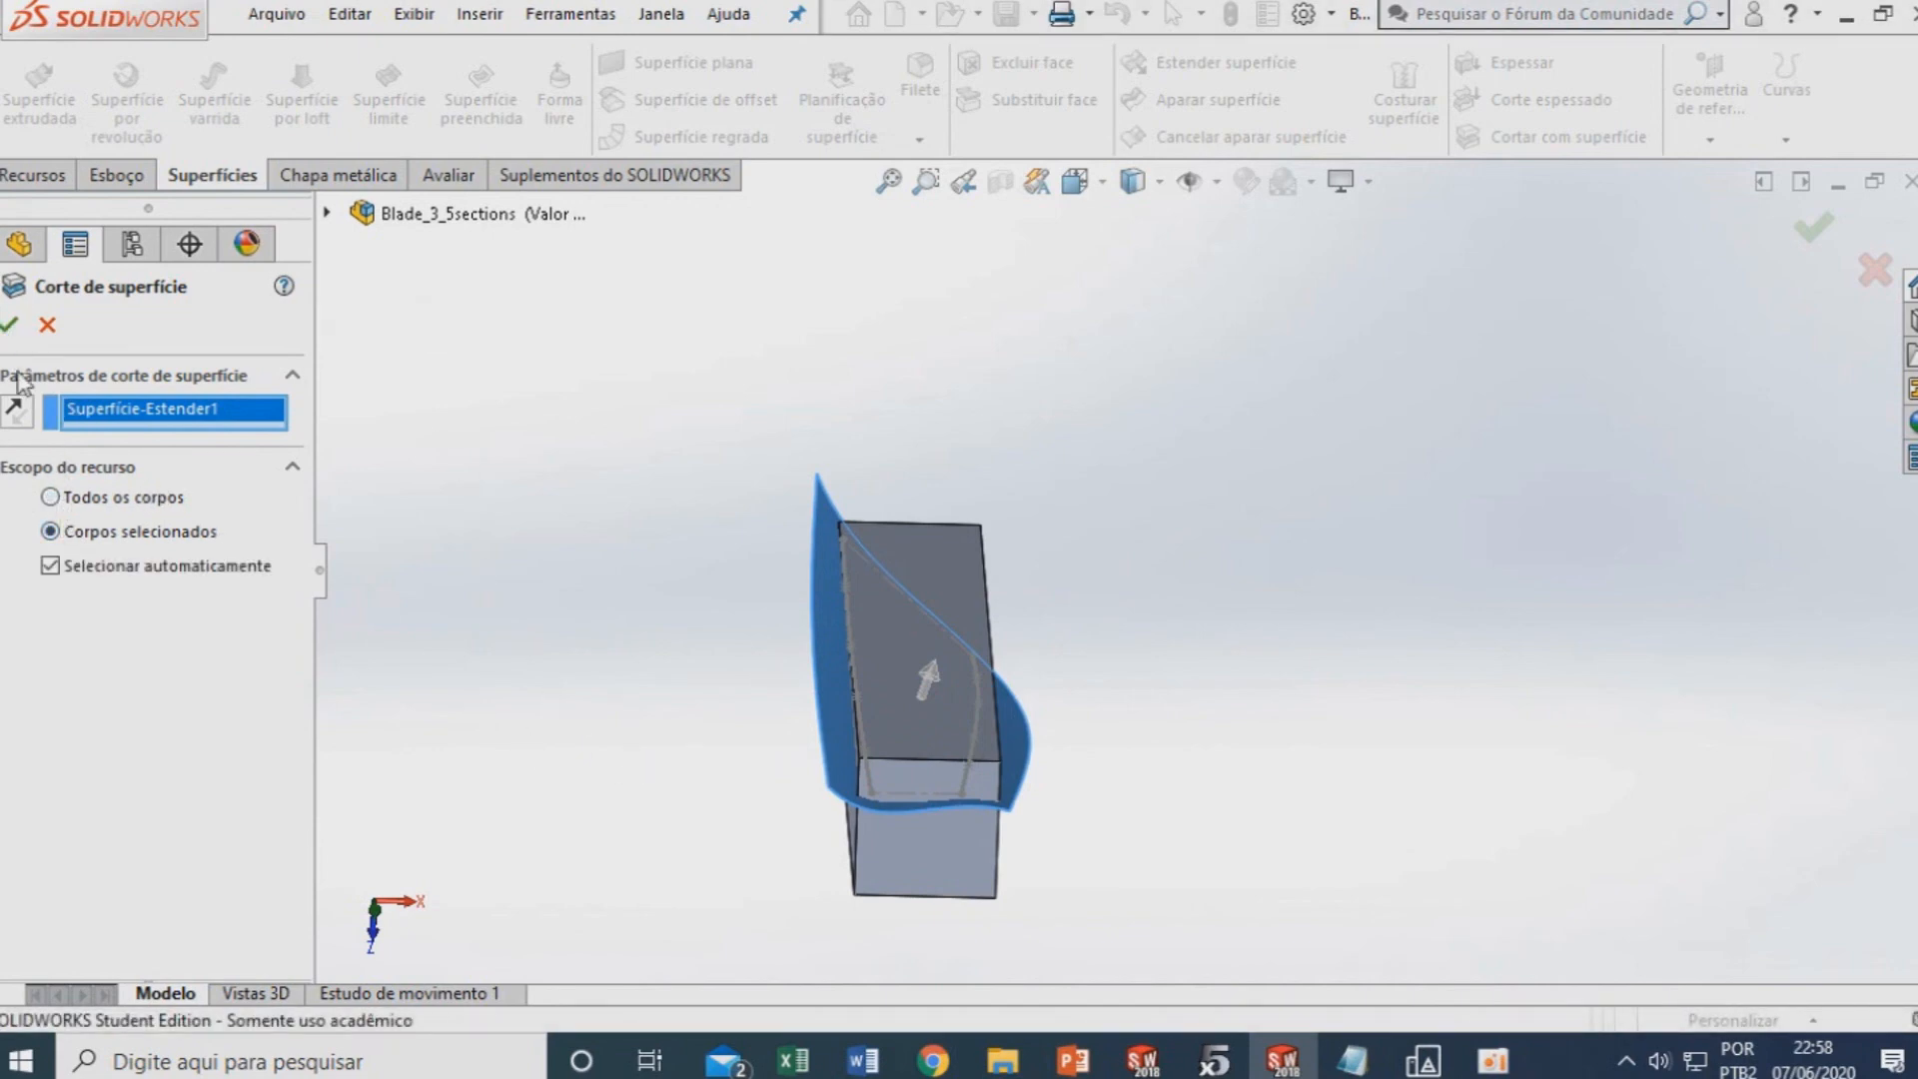
left_click(12, 326)
Hide the extended surface and the 3D sketch curves along the cavity's edges
middle_click_drag(883, 751, 831, 823)
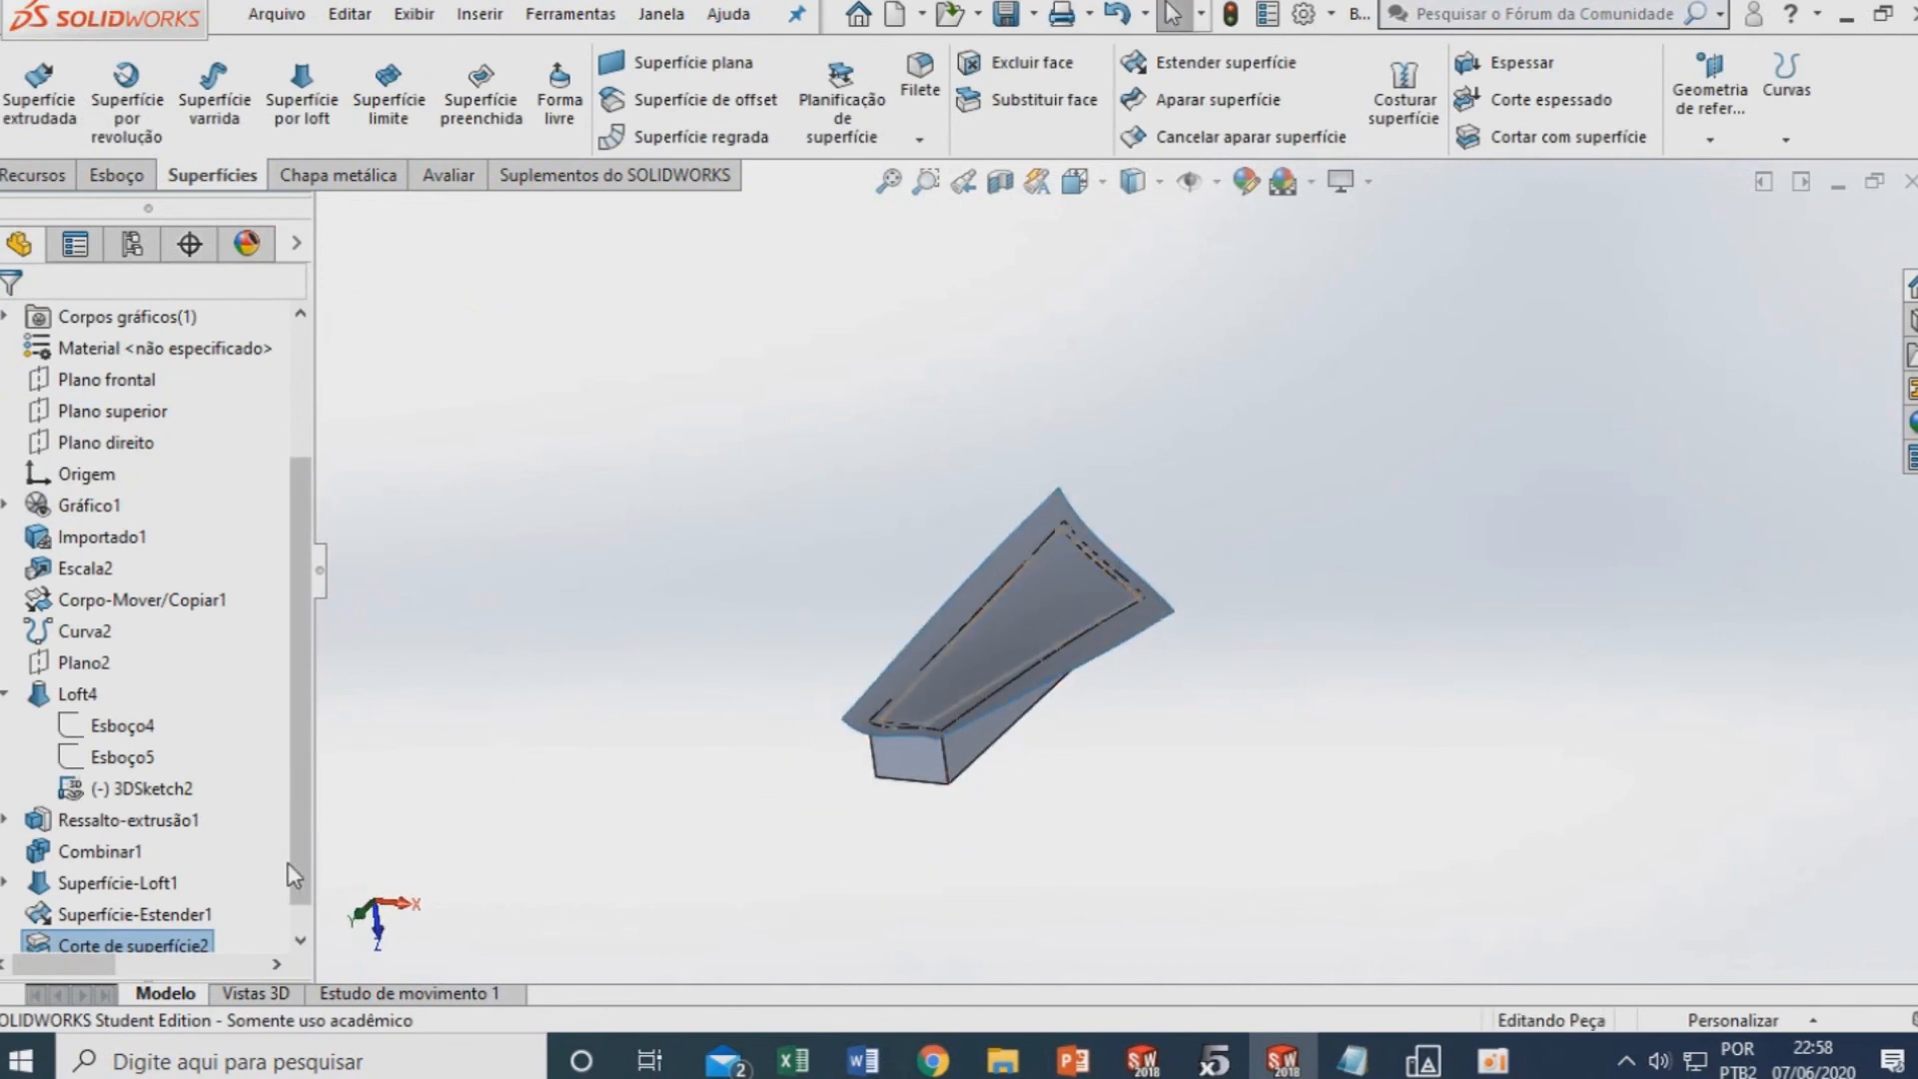
scroll(291, 807, "down", 1)
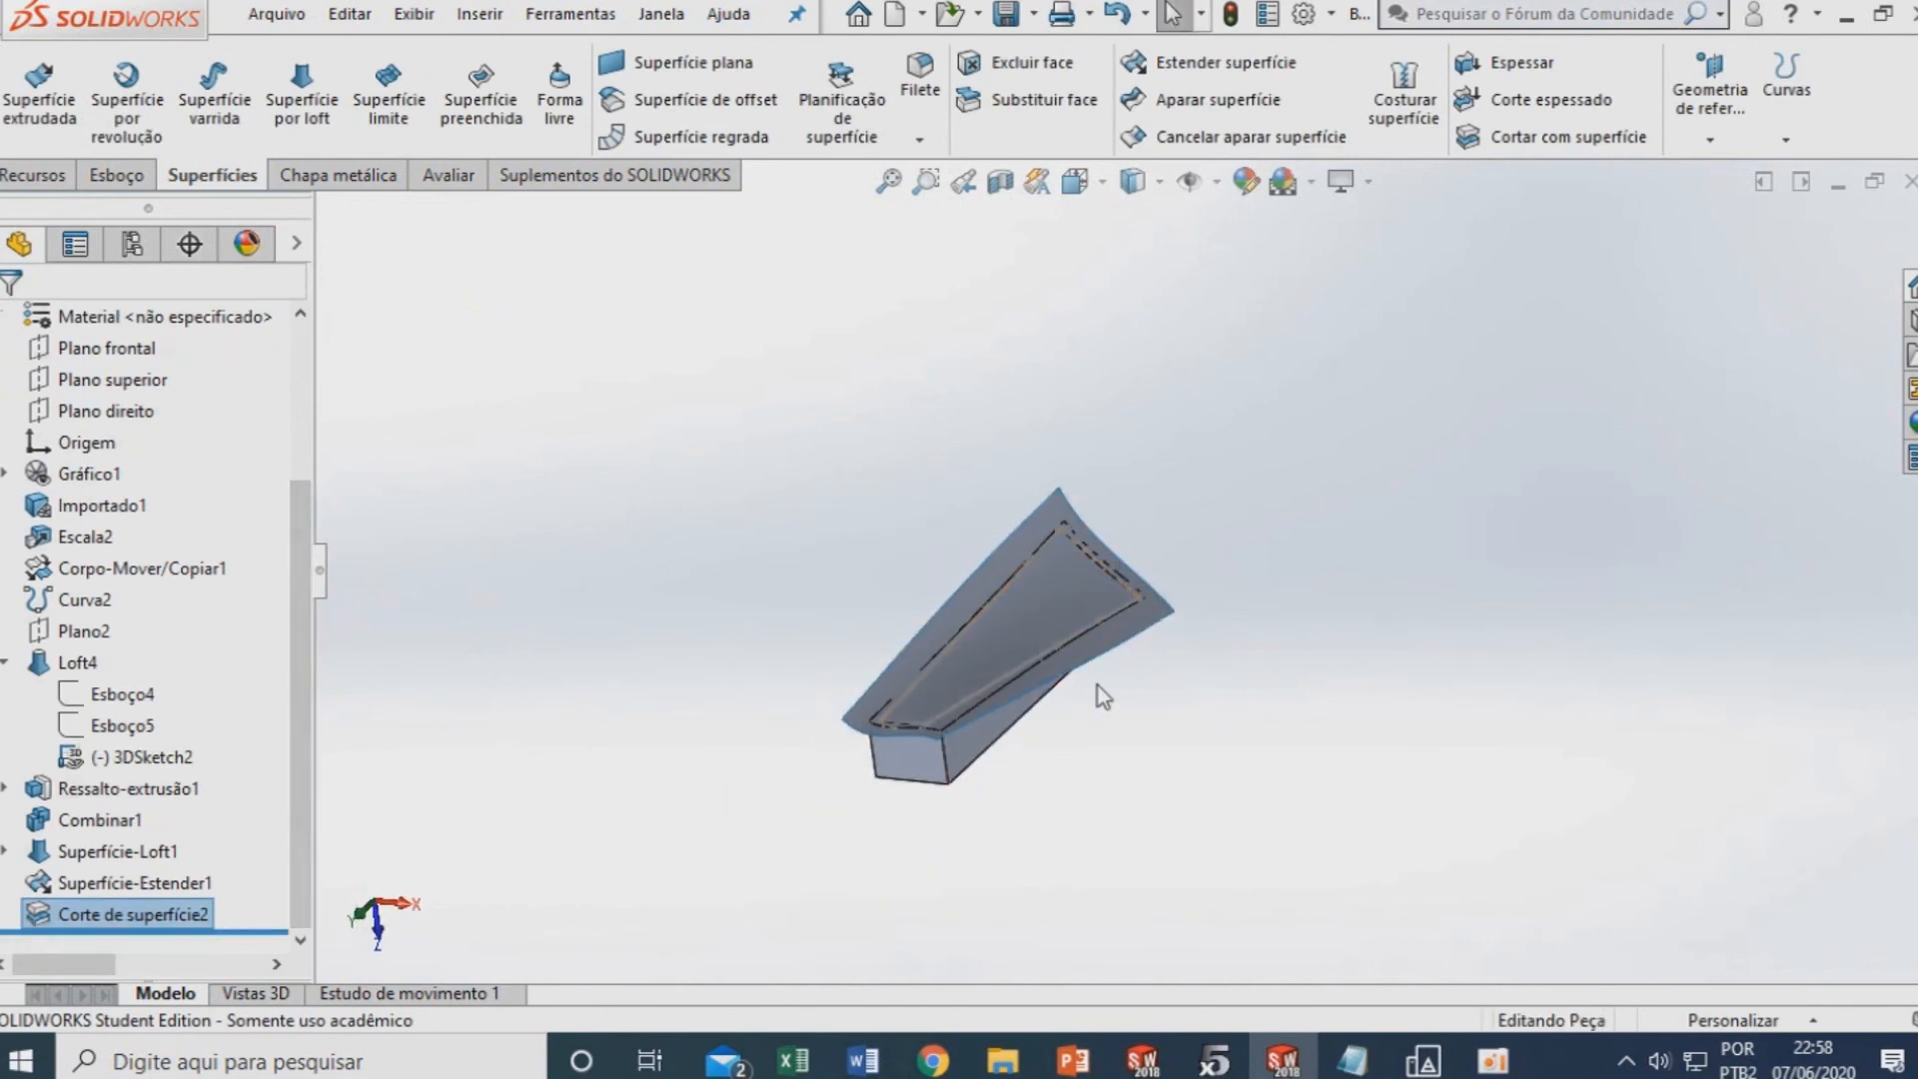
right_click(1148, 649)
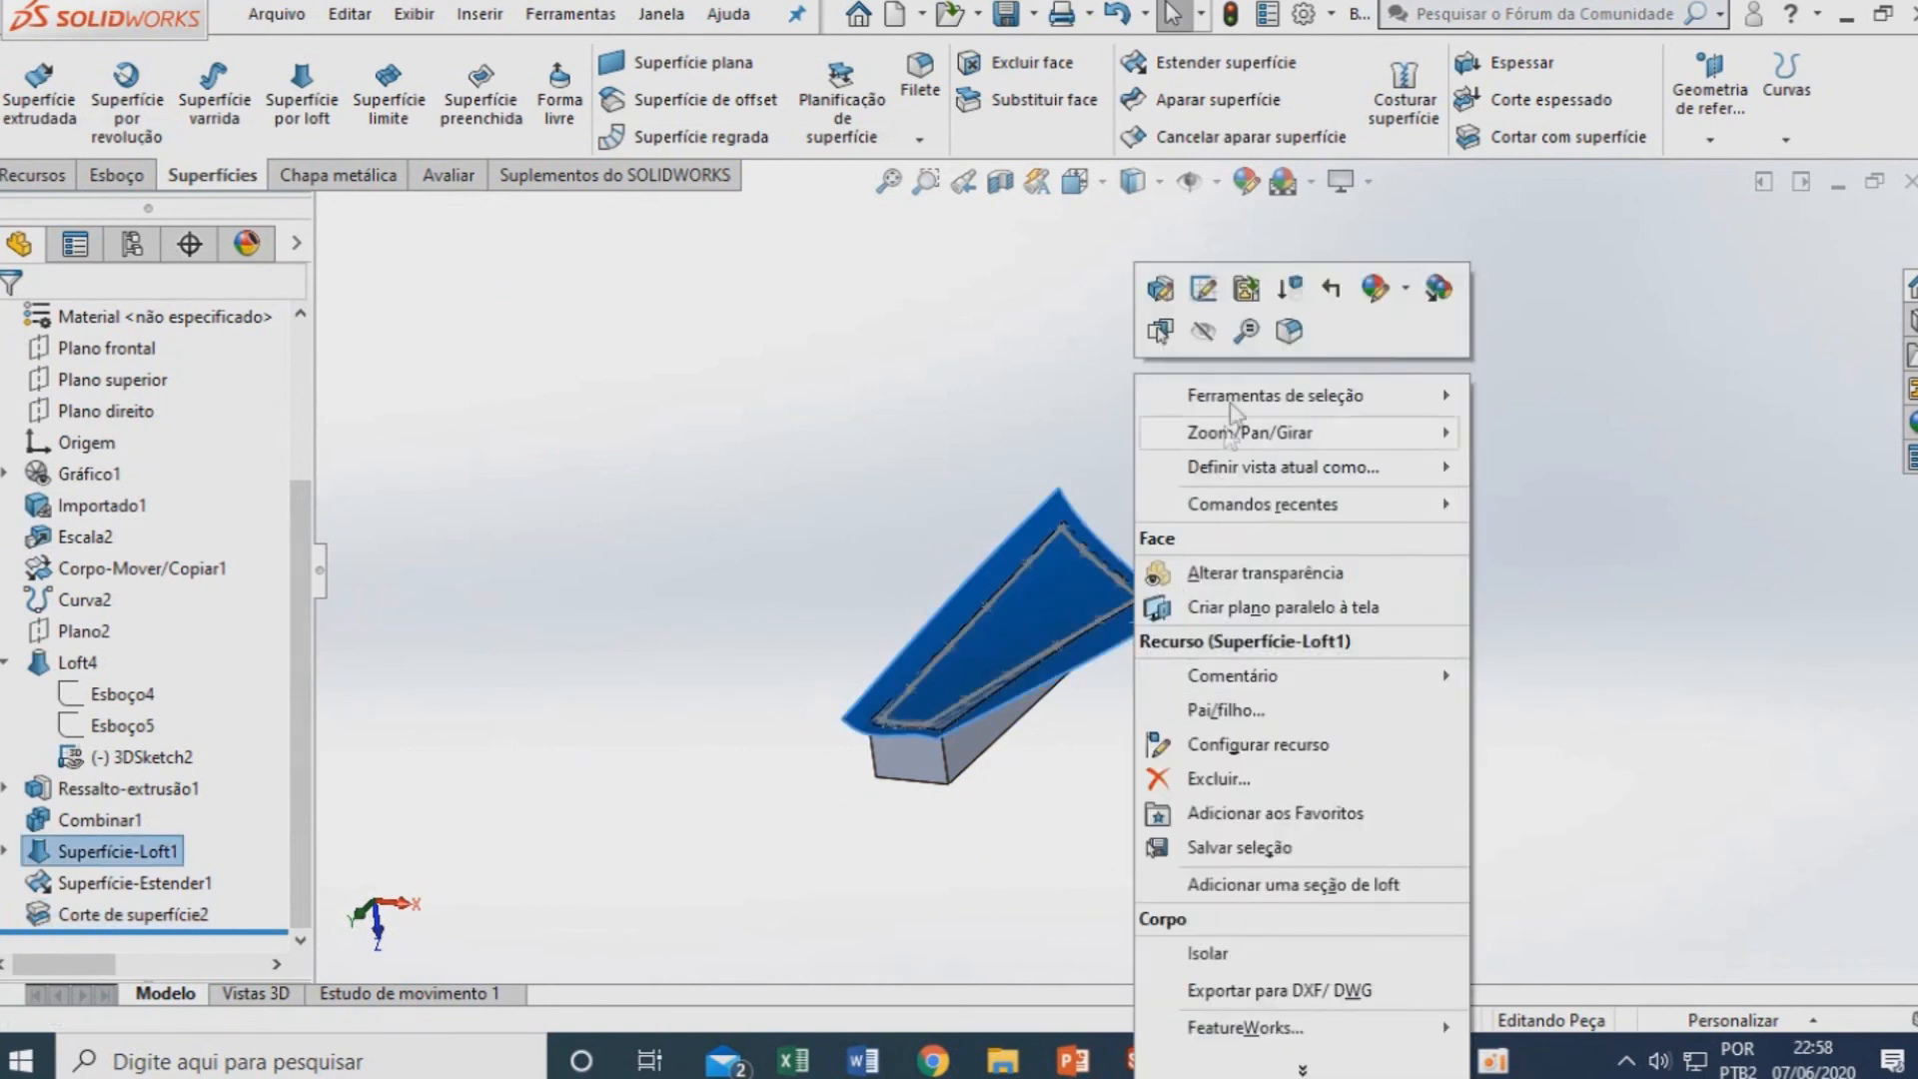
left_click(1203, 331)
right_click(1098, 619)
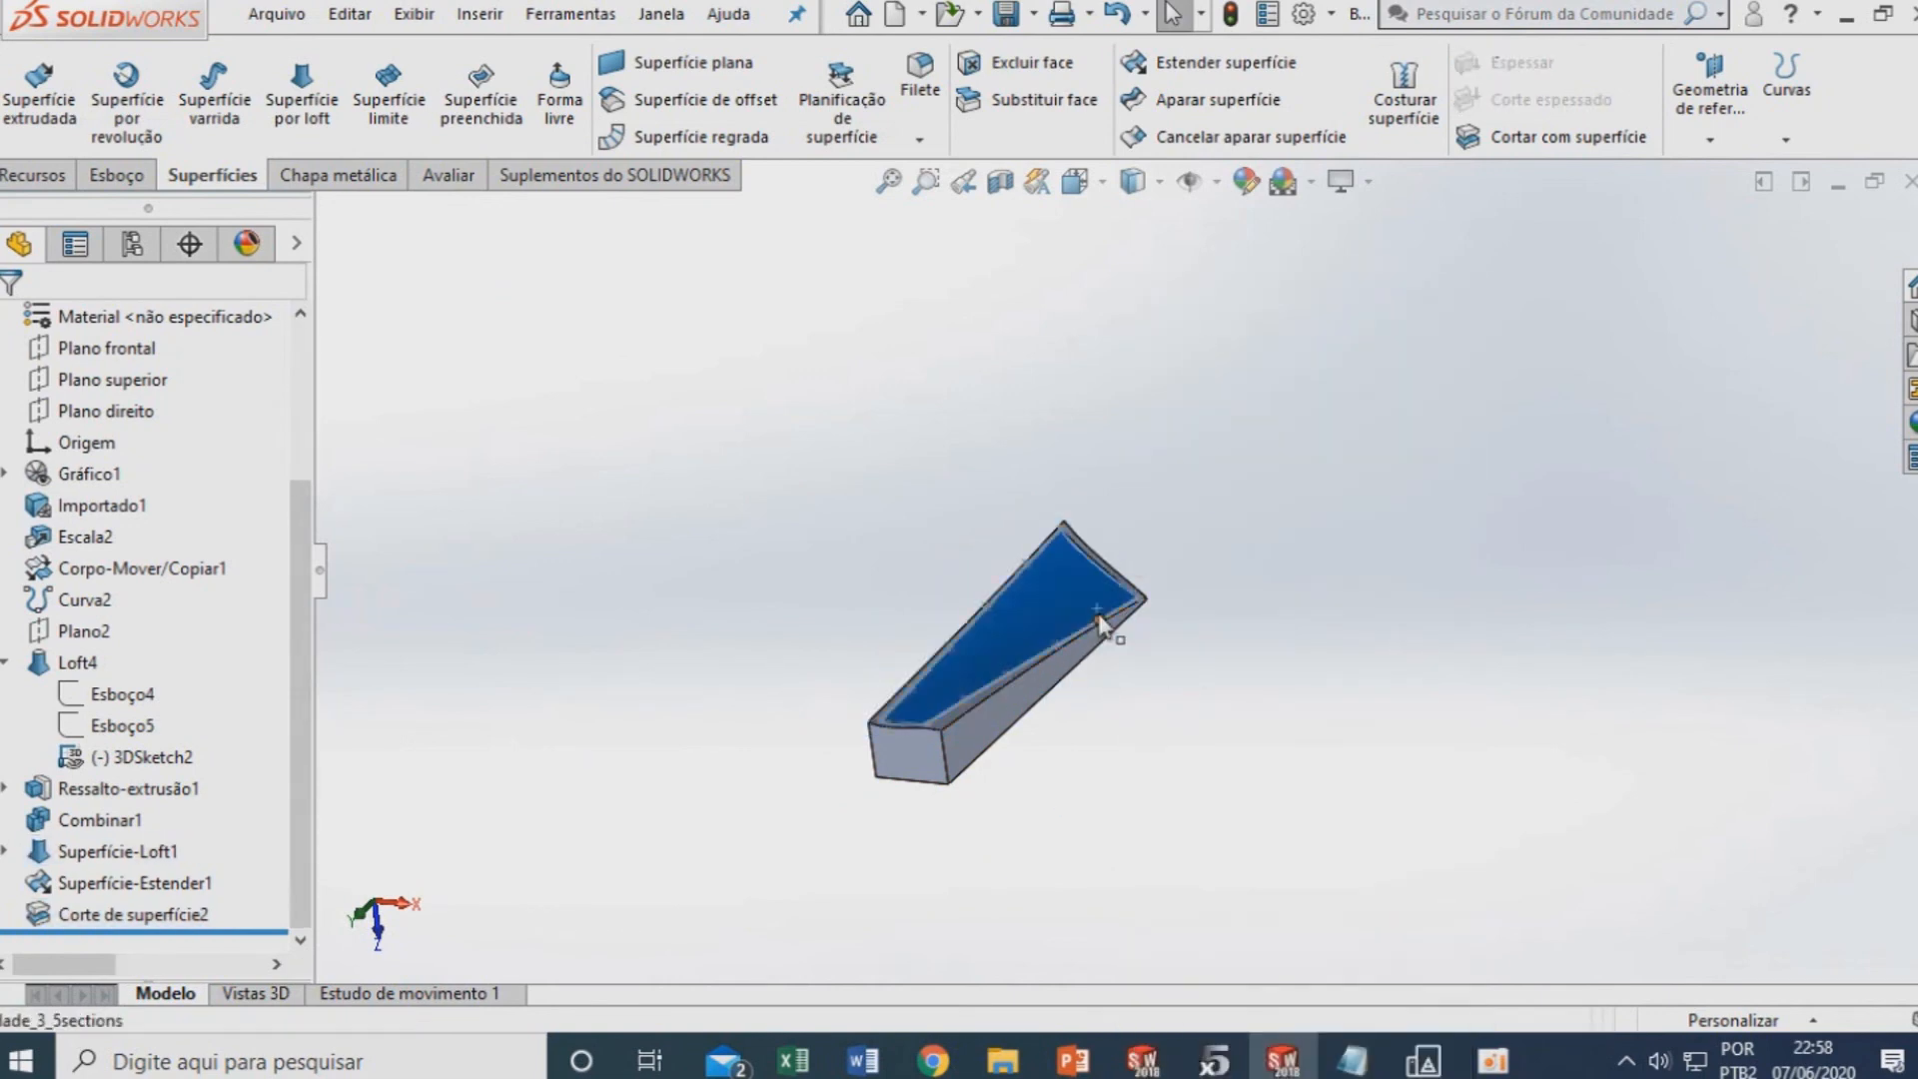
scroll(965, 666, "up", 3)
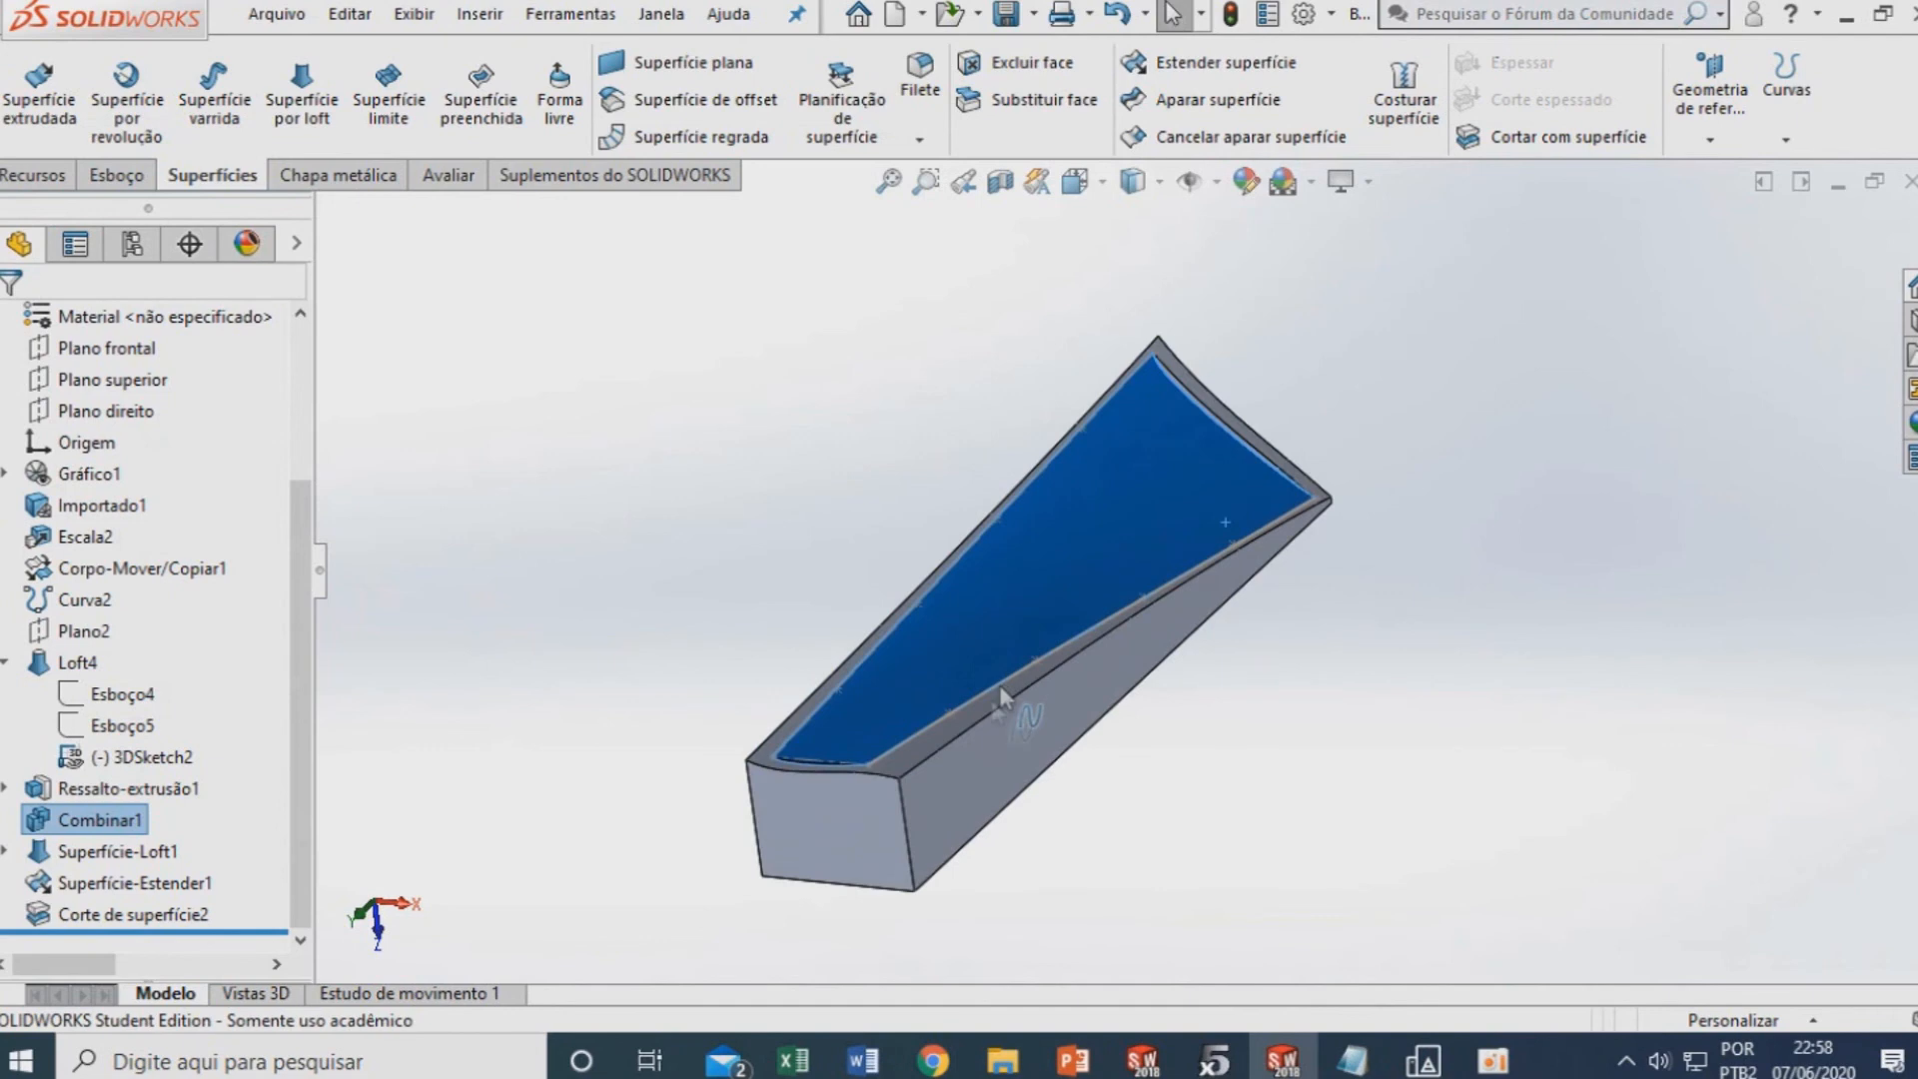
right_click(973, 699)
left_click(1075, 635)
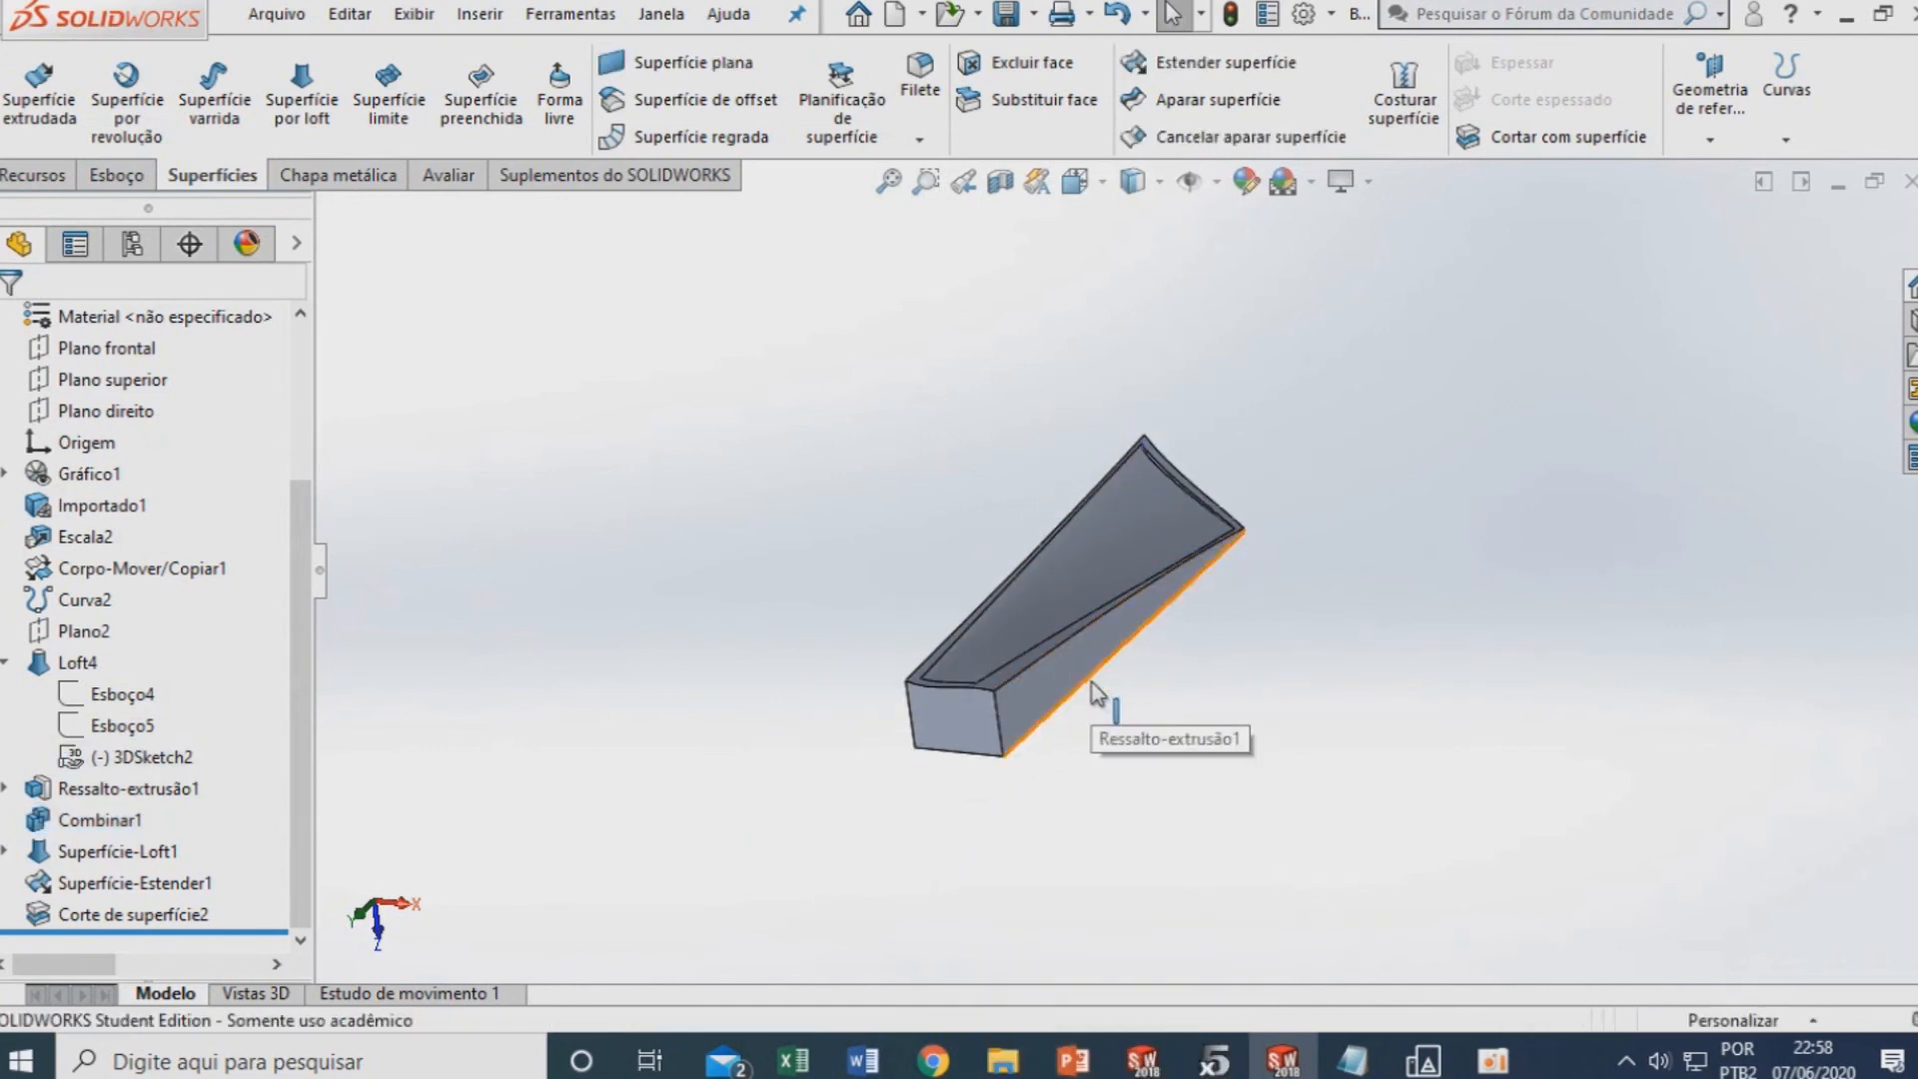
Examine the cut block and its blade cavity from the back view and up close at the cavity's end
key("ctrl+1")
key("ctrl+2")
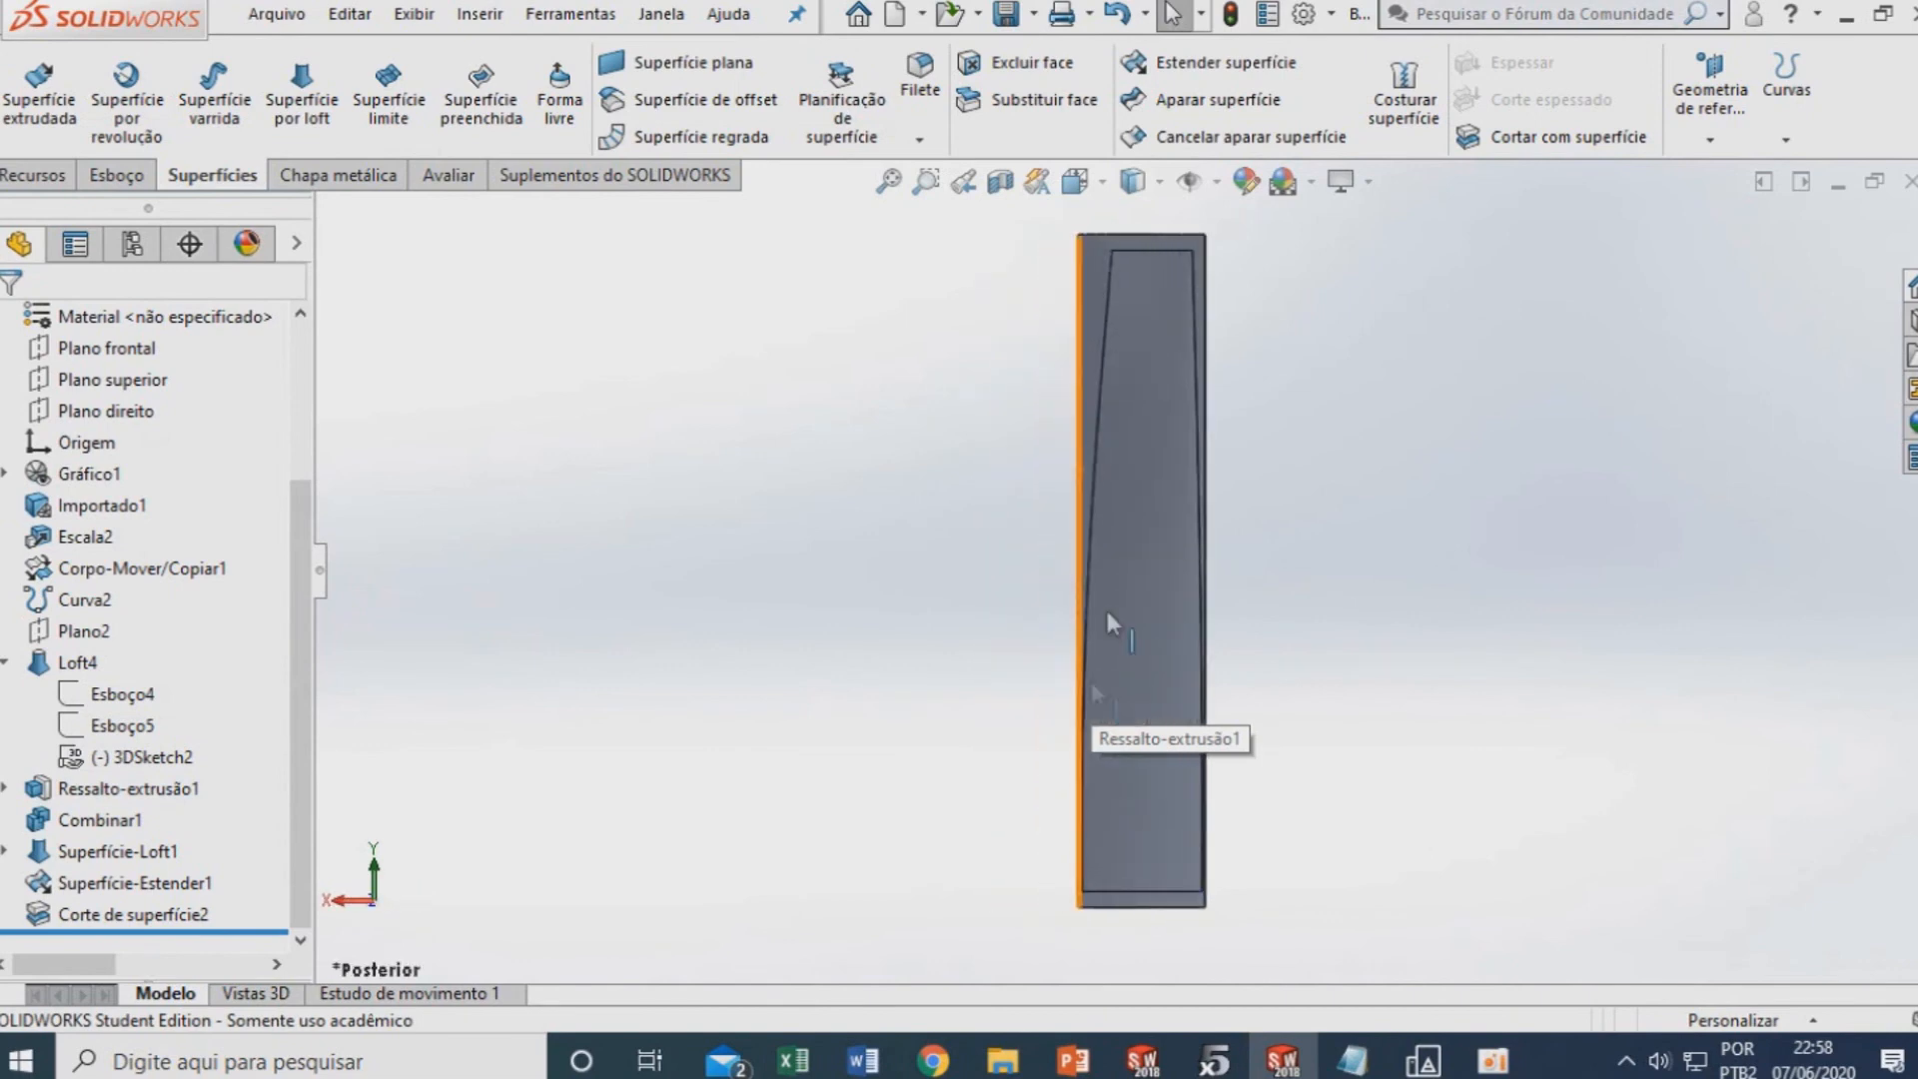
scroll(1182, 280, "down", 3)
middle_click_drag(1109, 477, 1142, 184)
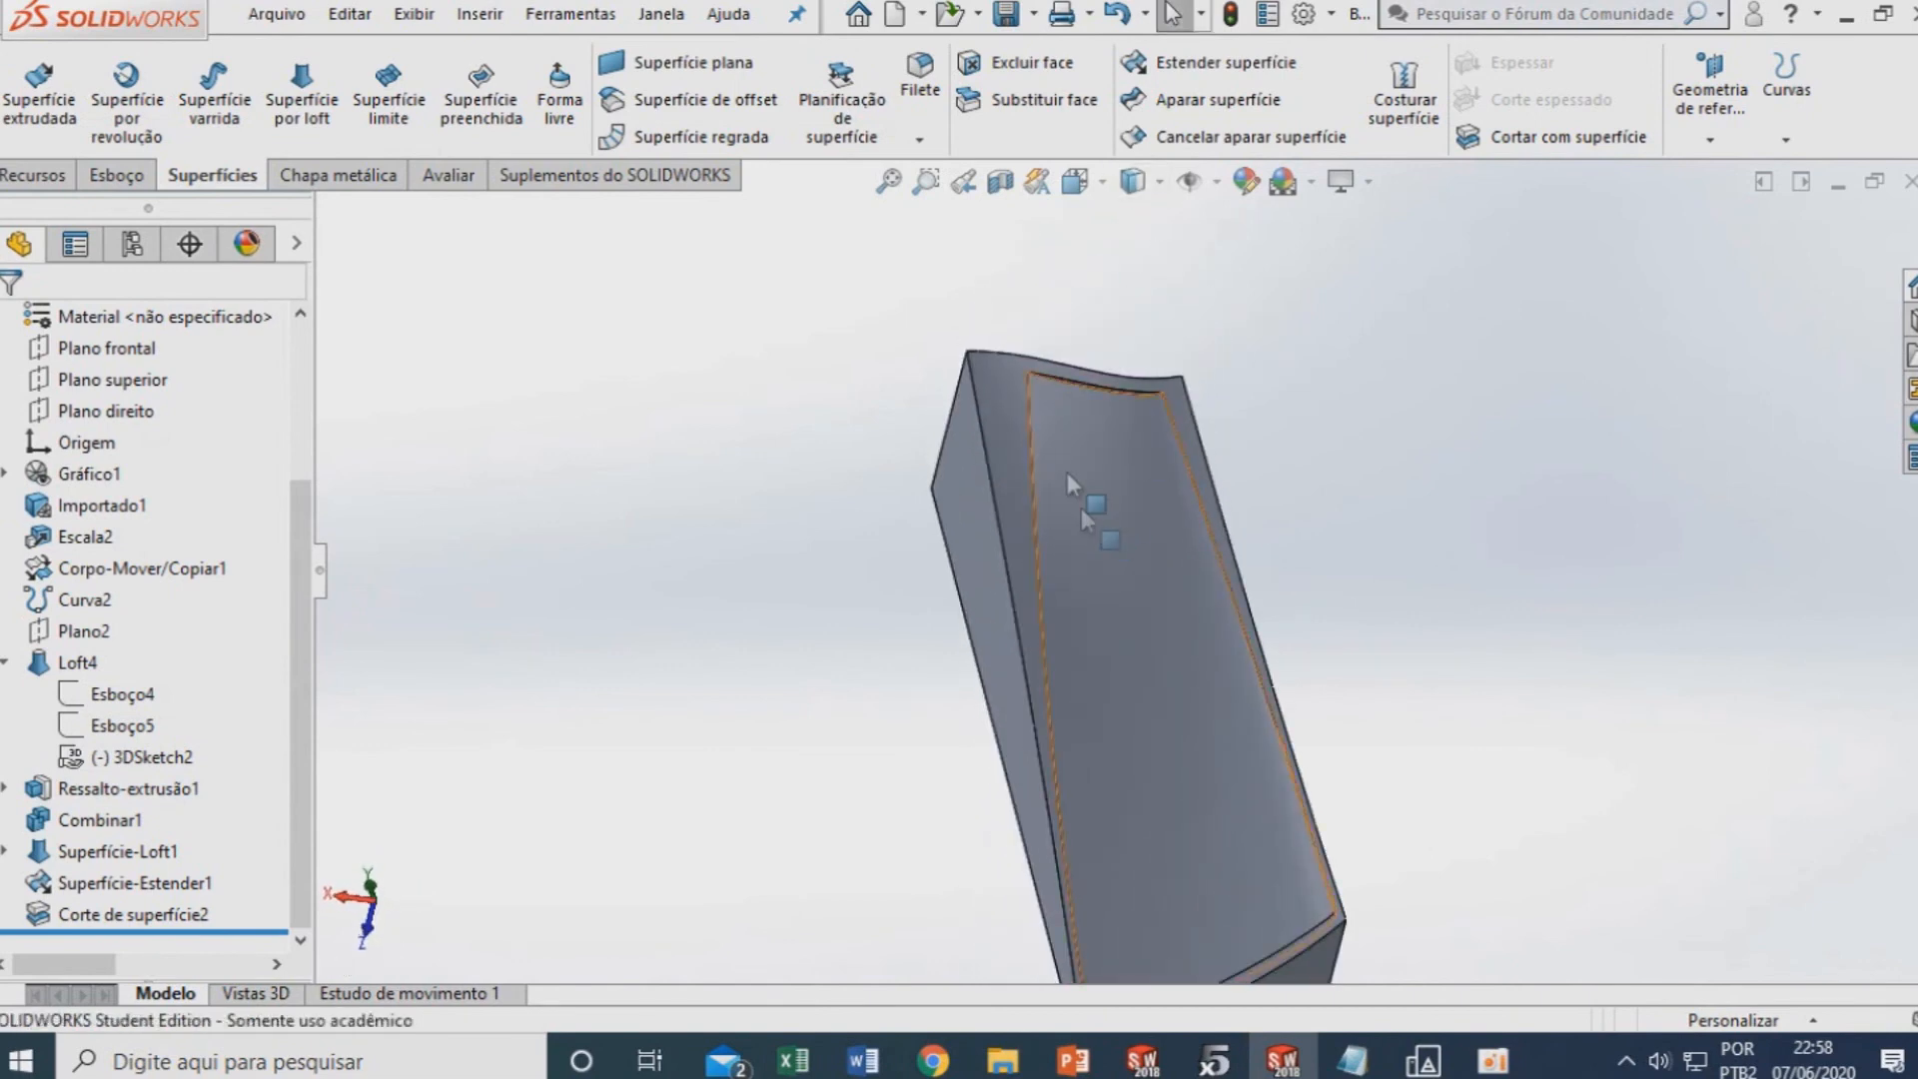
scroll(1110, 521, "down", 5)
middle_click_drag(1126, 521, 1132, 423)
scroll(1203, 524, "down", 4)
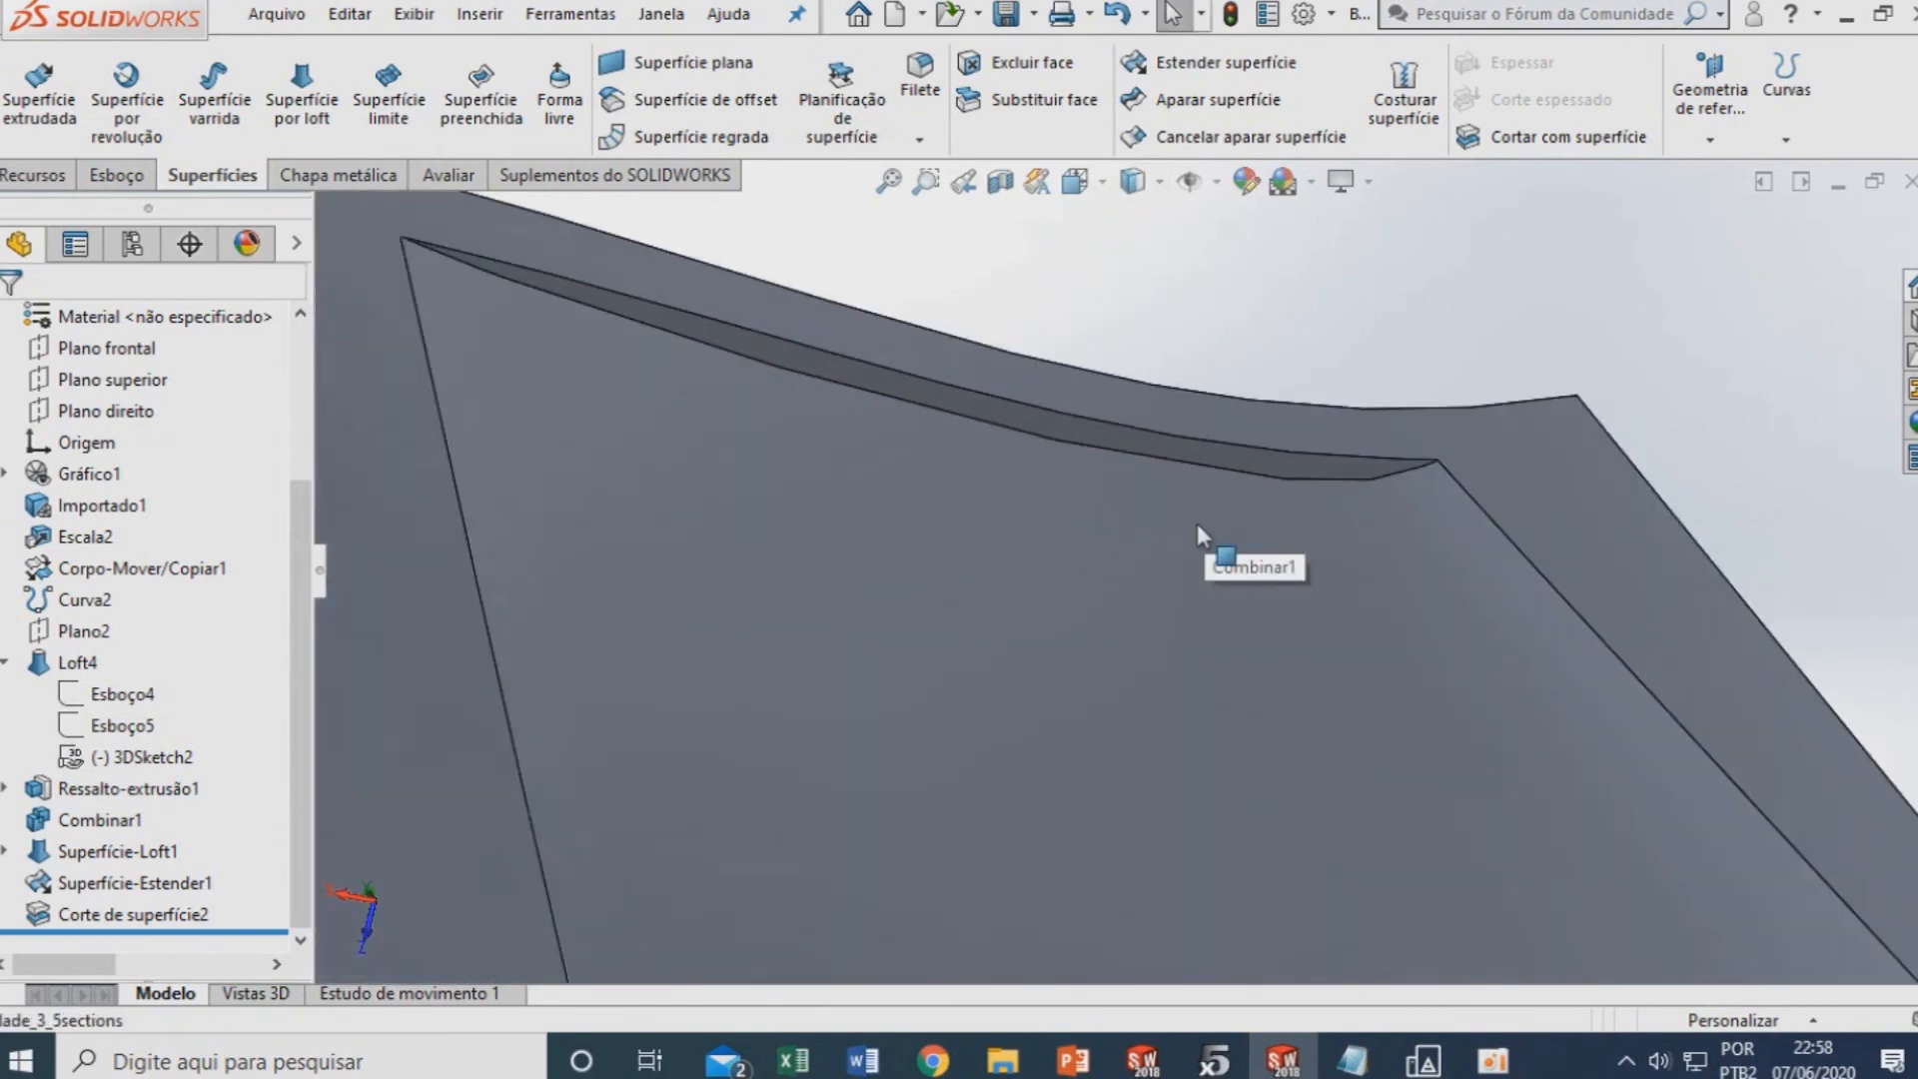
Edit the block's surface cut and flip its direction so the opposite half of the block is kept
middle_click_drag(1194, 574, 1346, 734)
scroll(1346, 734, "up", 3)
middle_click_drag(1503, 759, 1739, 859)
scroll(1739, 861, "up", 4)
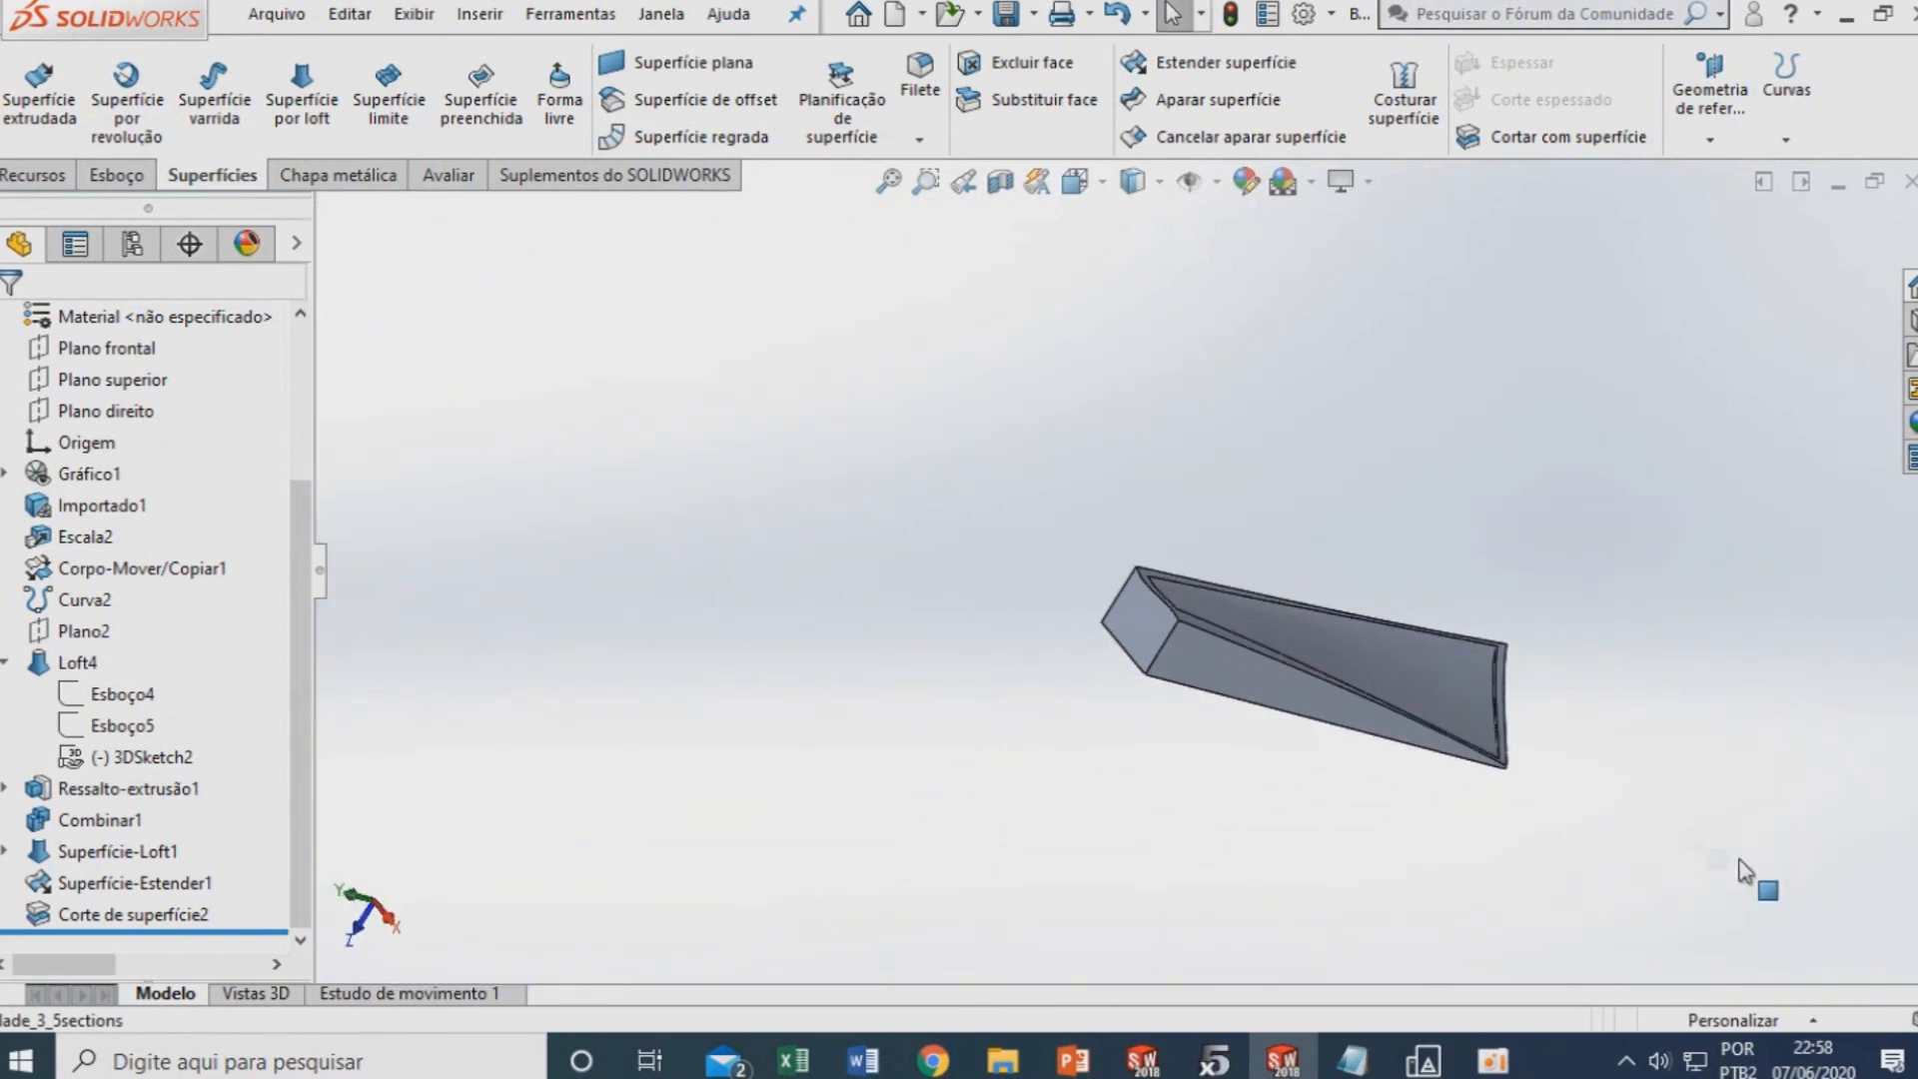
scroll(1446, 700, "down", 7)
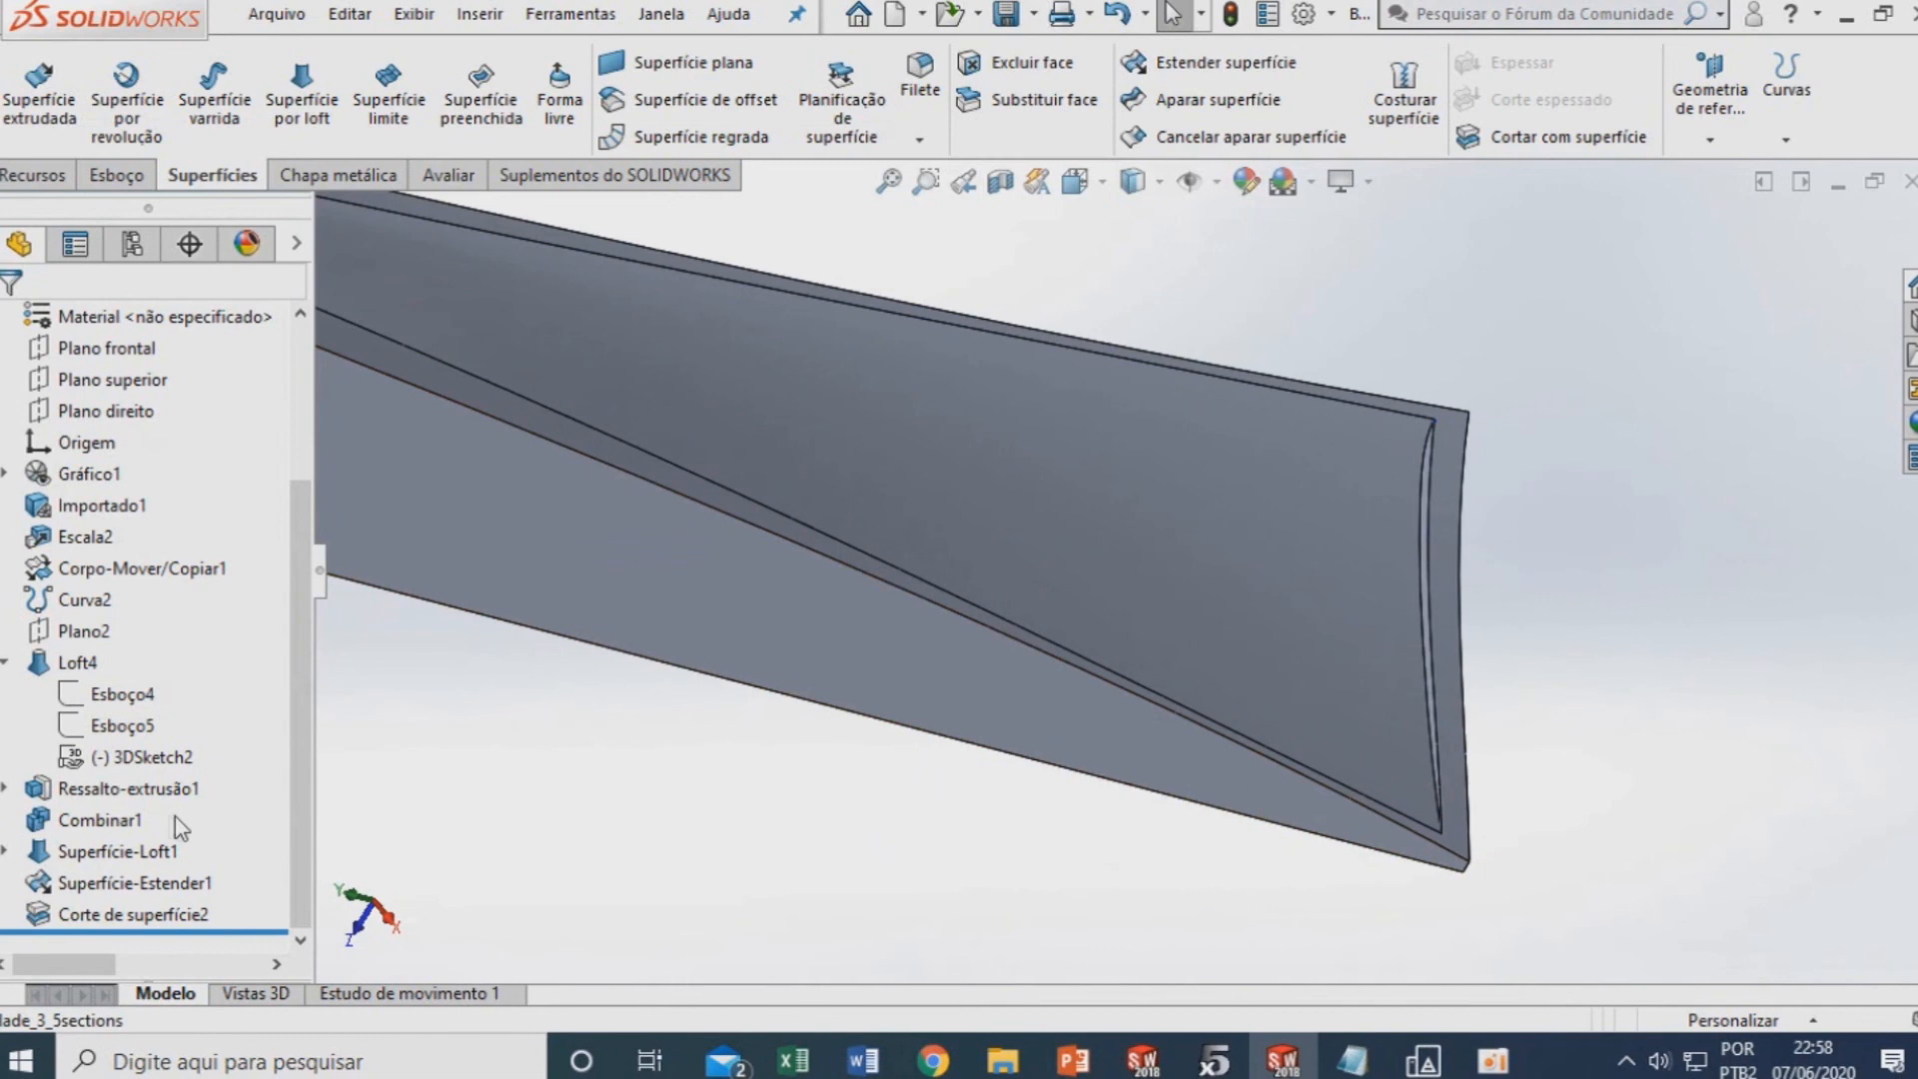
right_click(110, 913)
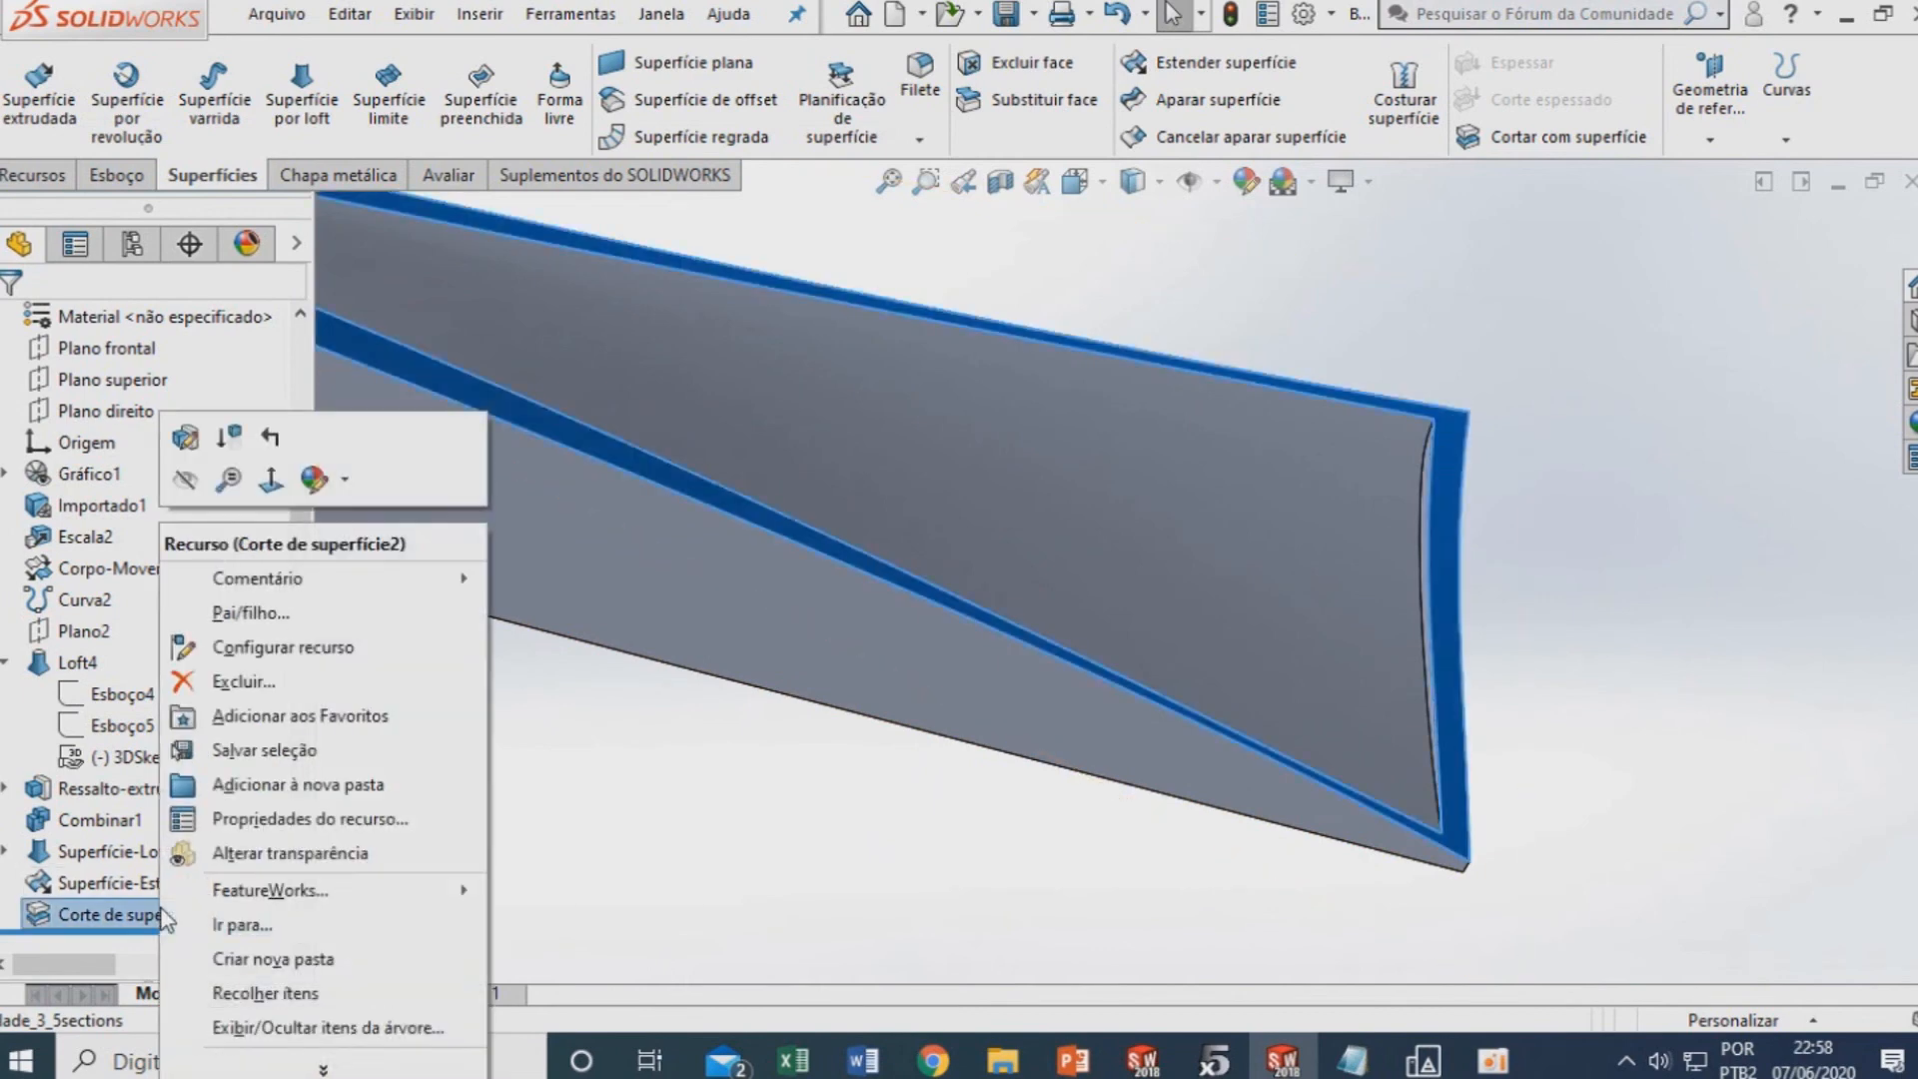
left_click(185, 439)
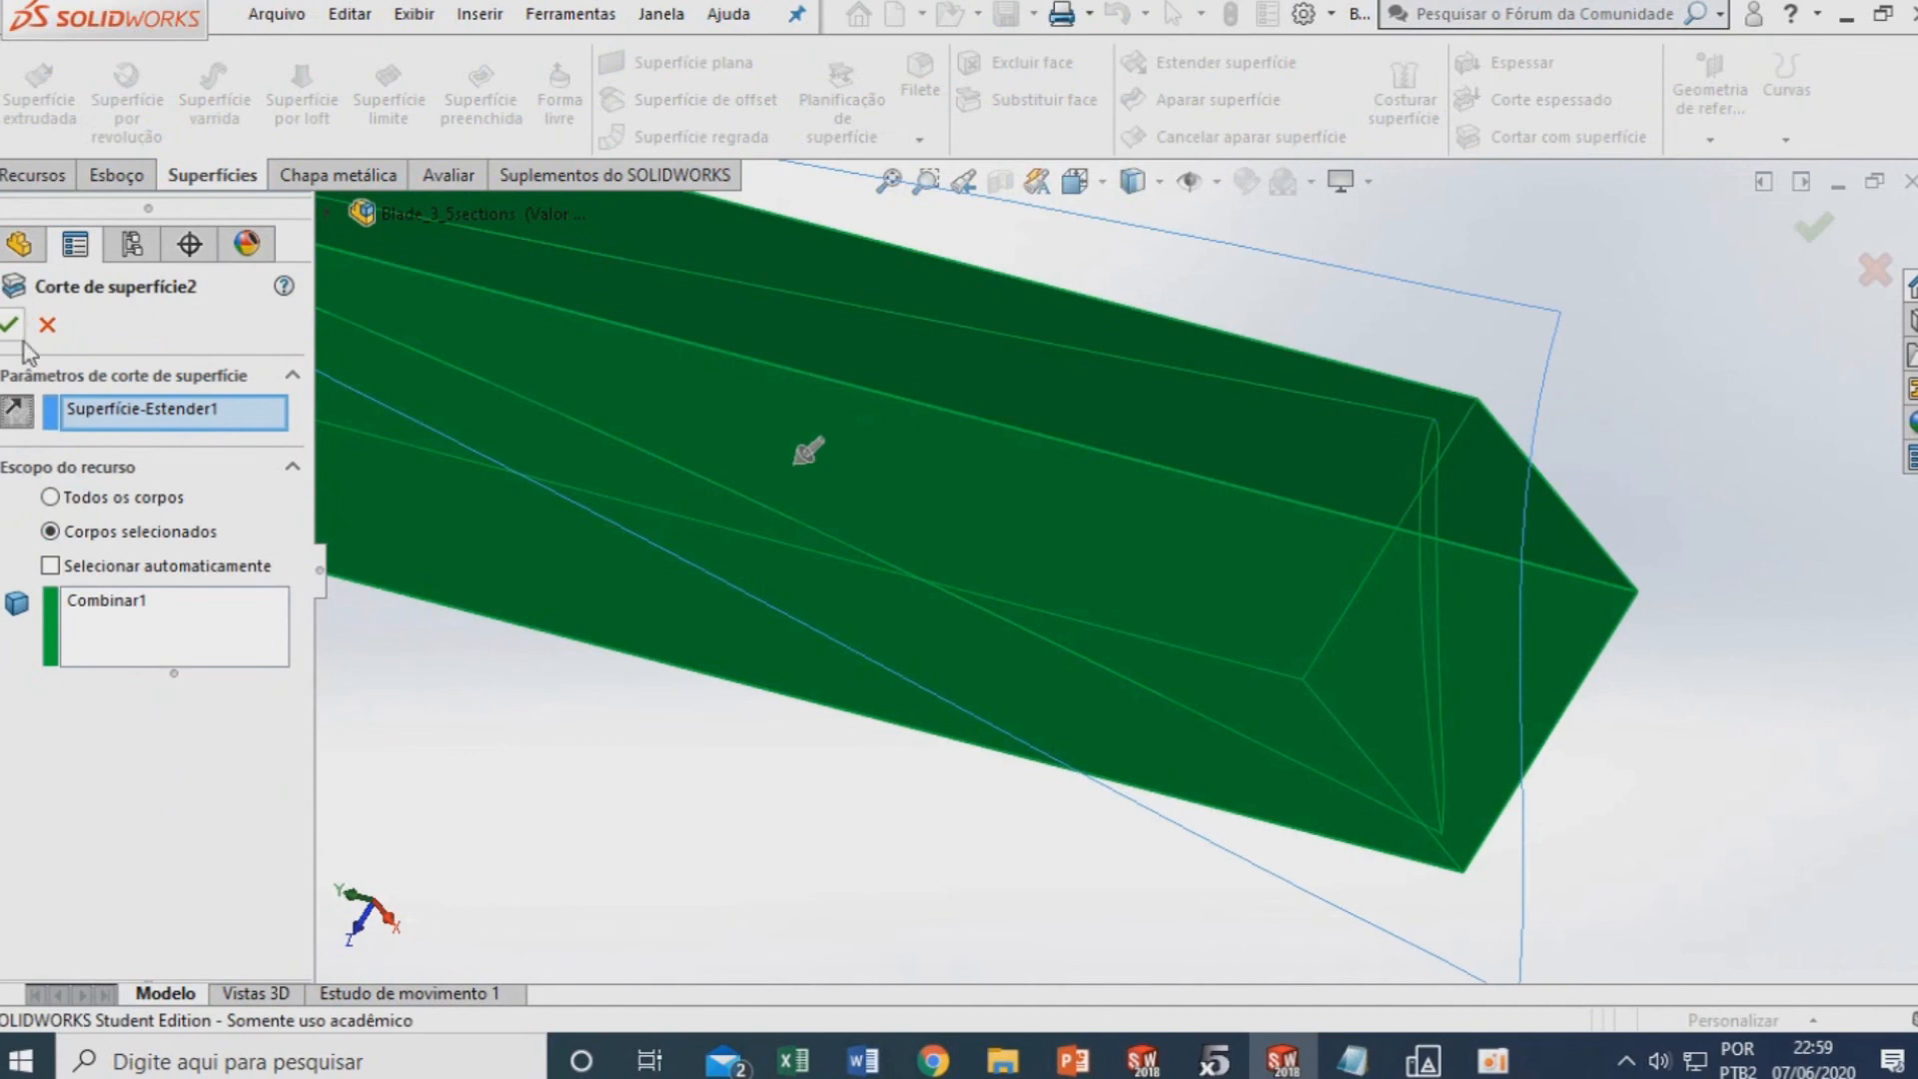
left_click(10, 324)
Examine the opposite mold half and its blade cavity from several angles and in the front view
scroll(679, 679, "up", 3)
middle_click_drag(686, 676, 1125, 432)
scroll(1034, 529, "down", 2)
middle_click_drag(1034, 530, 1011, 619)
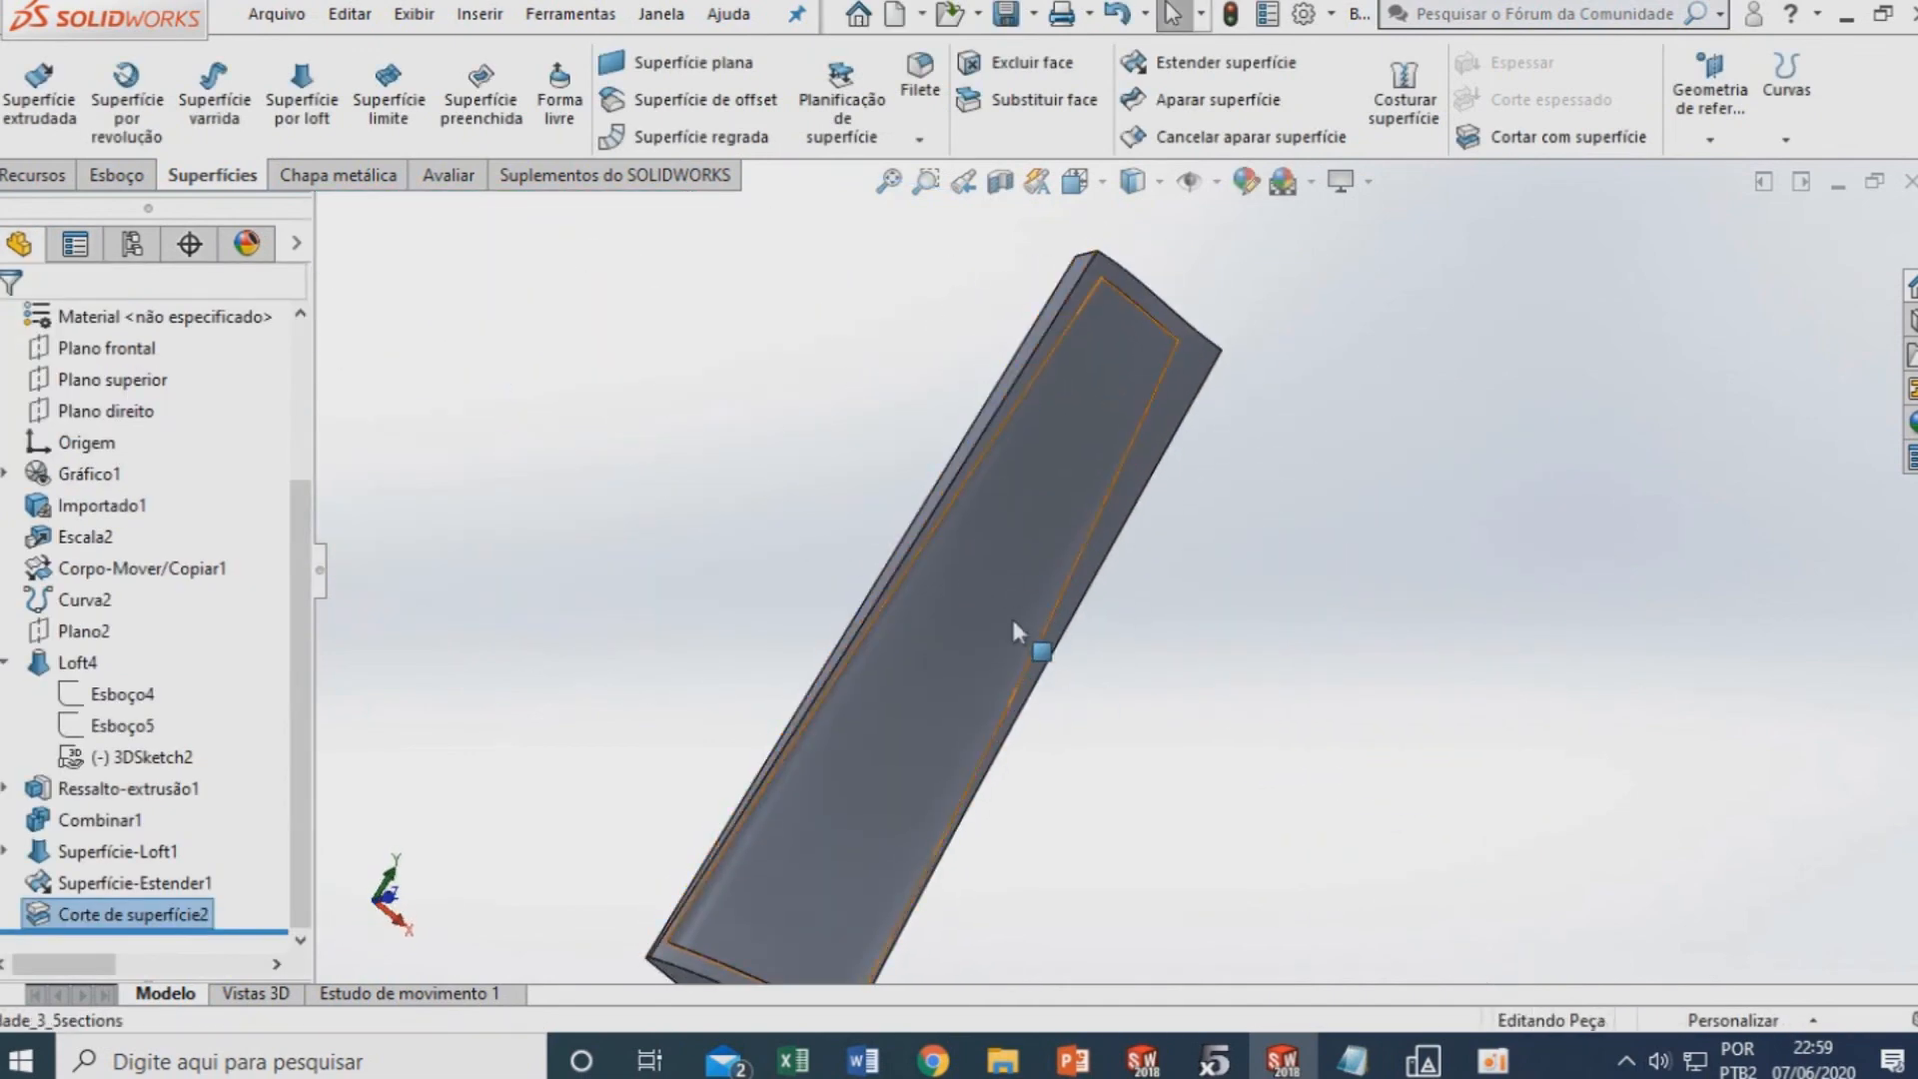
key("ctrl+1")
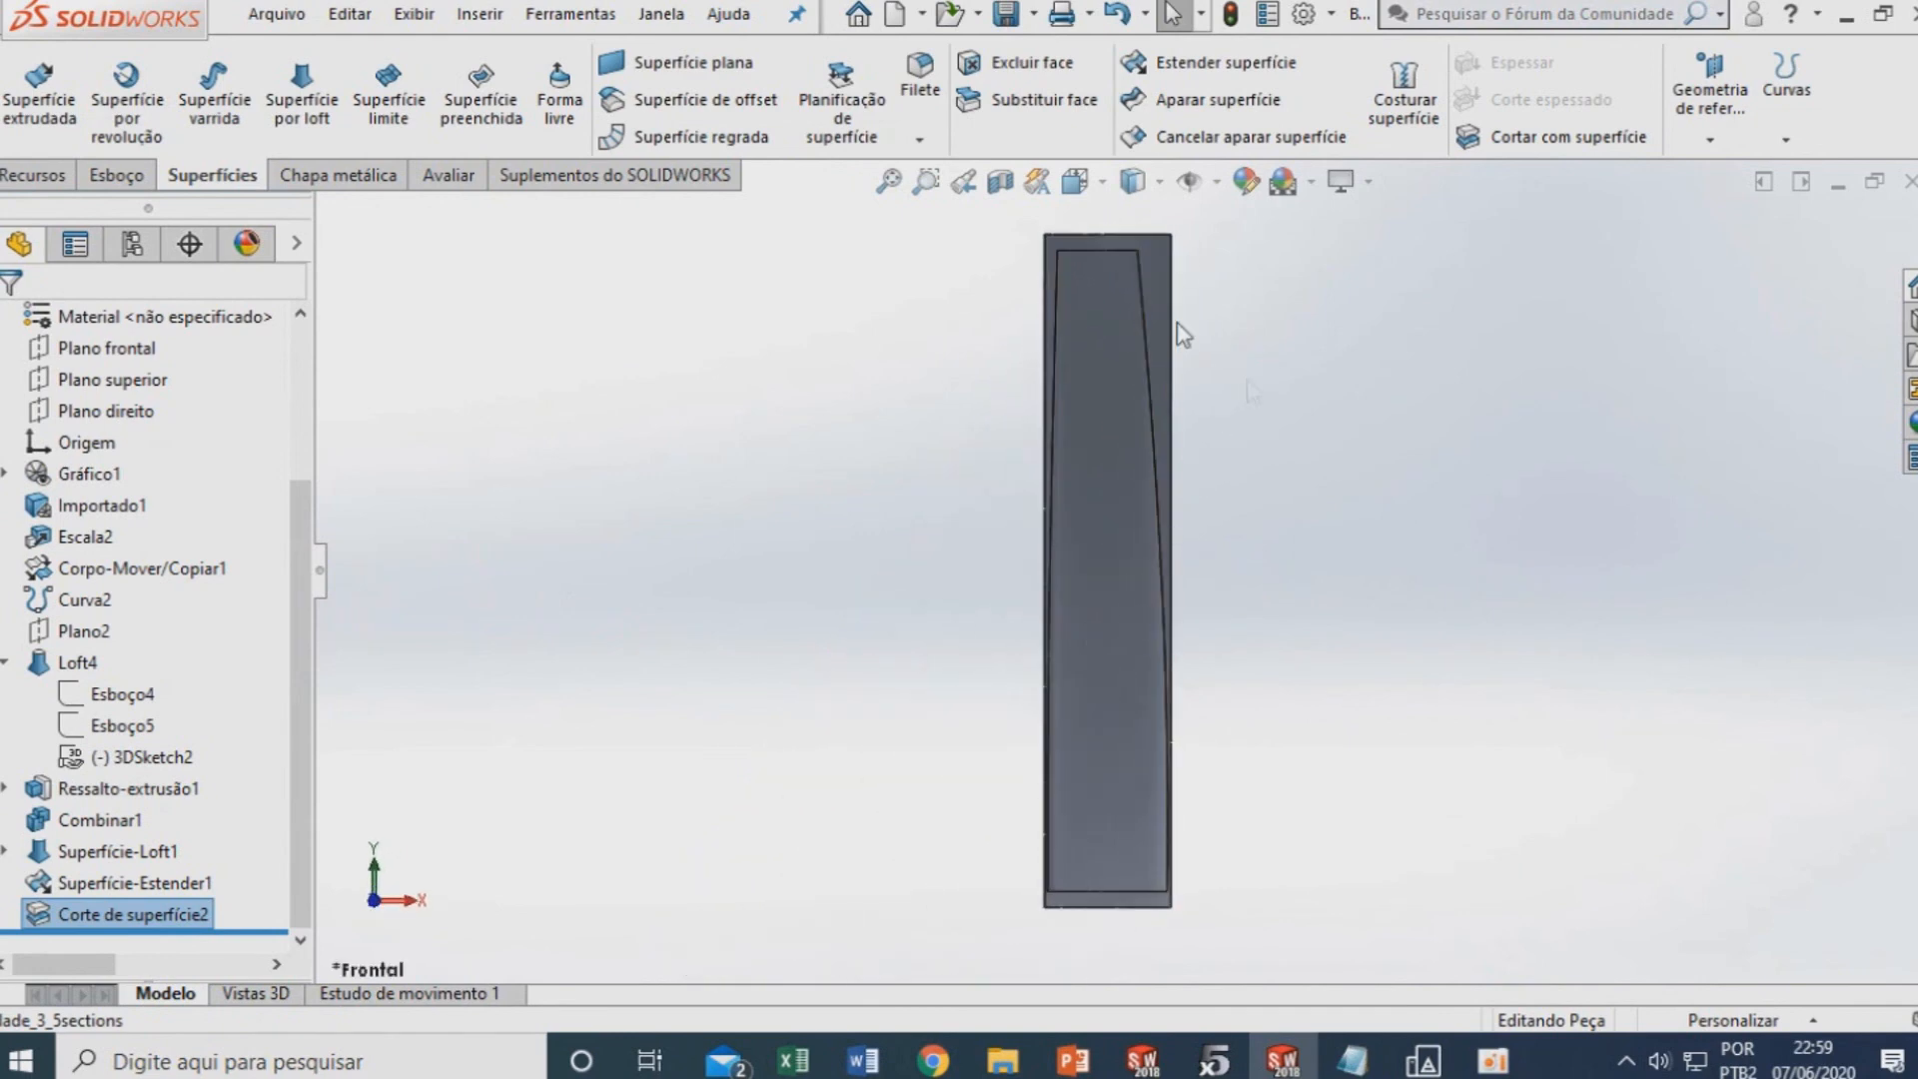
scroll(1113, 836, "down", 2)
middle_click_drag(1113, 836, 1073, 991)
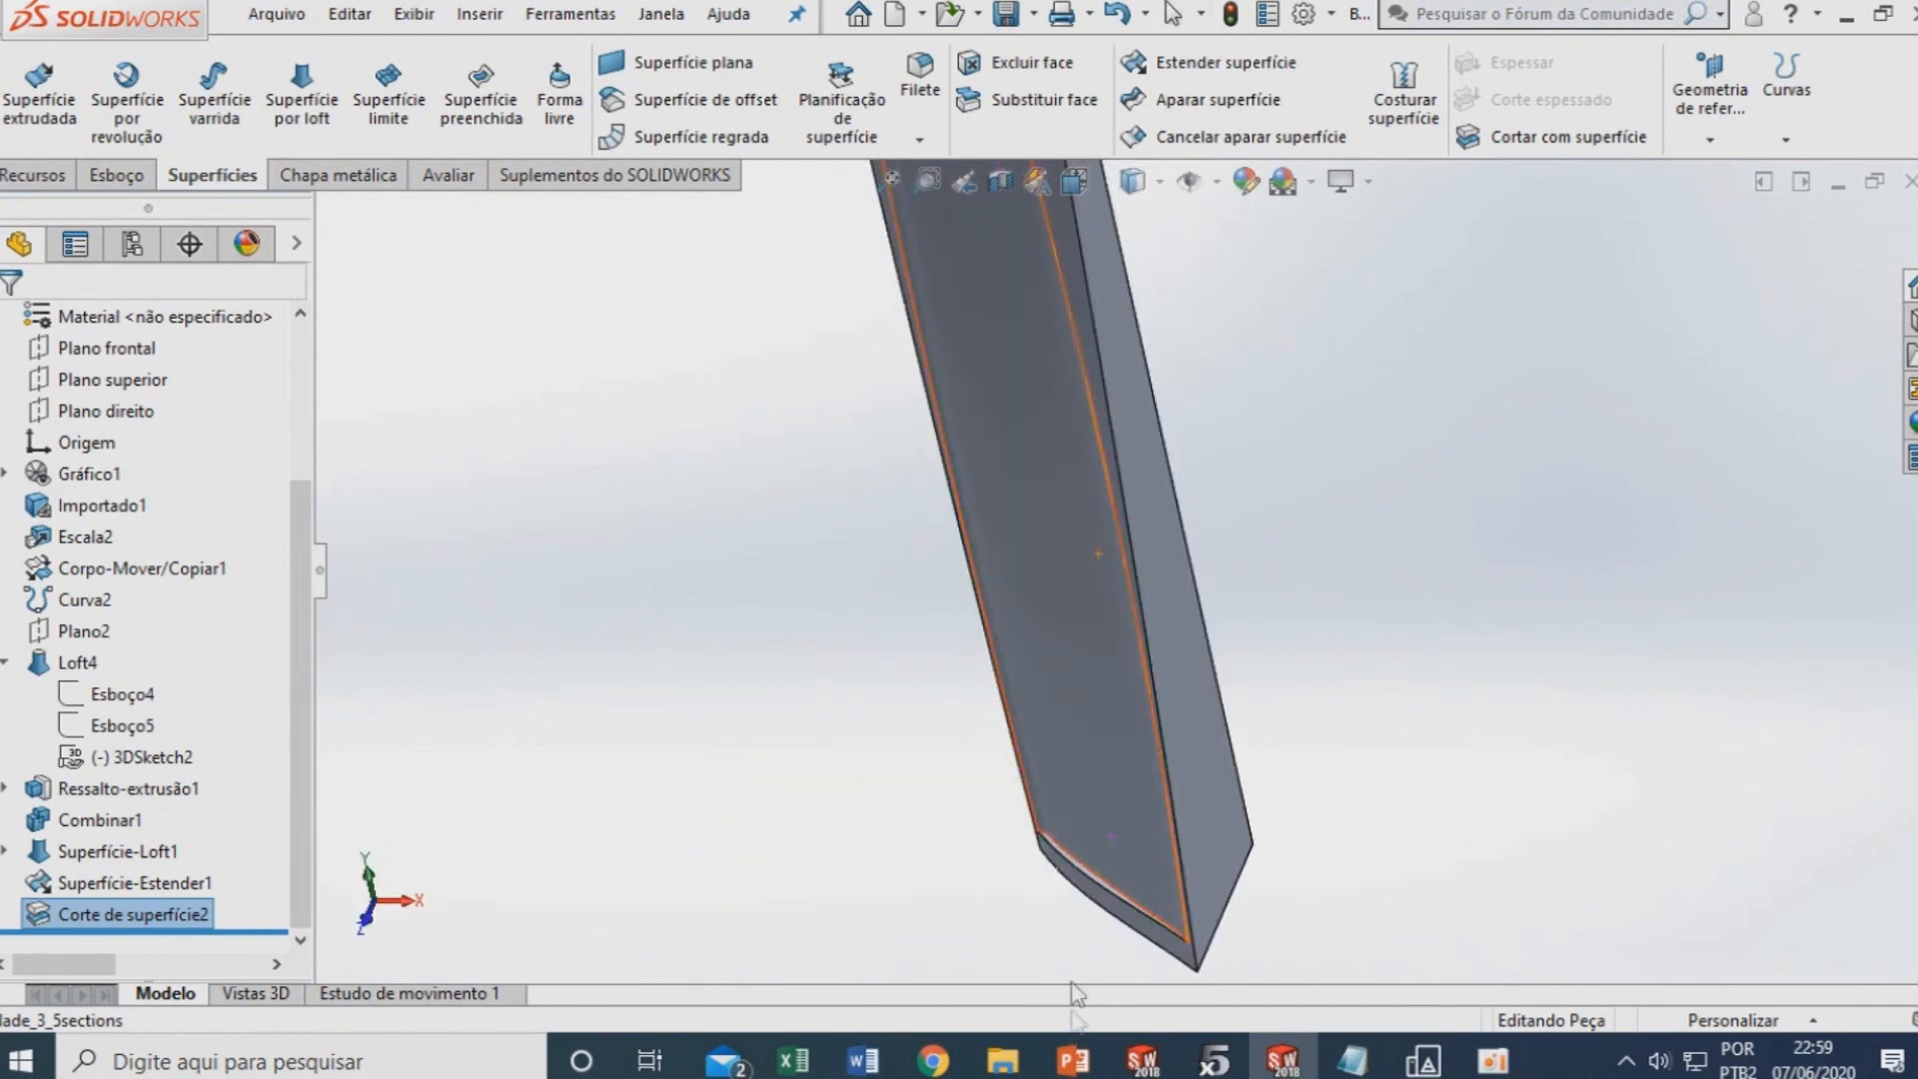
key("ctrl+1")
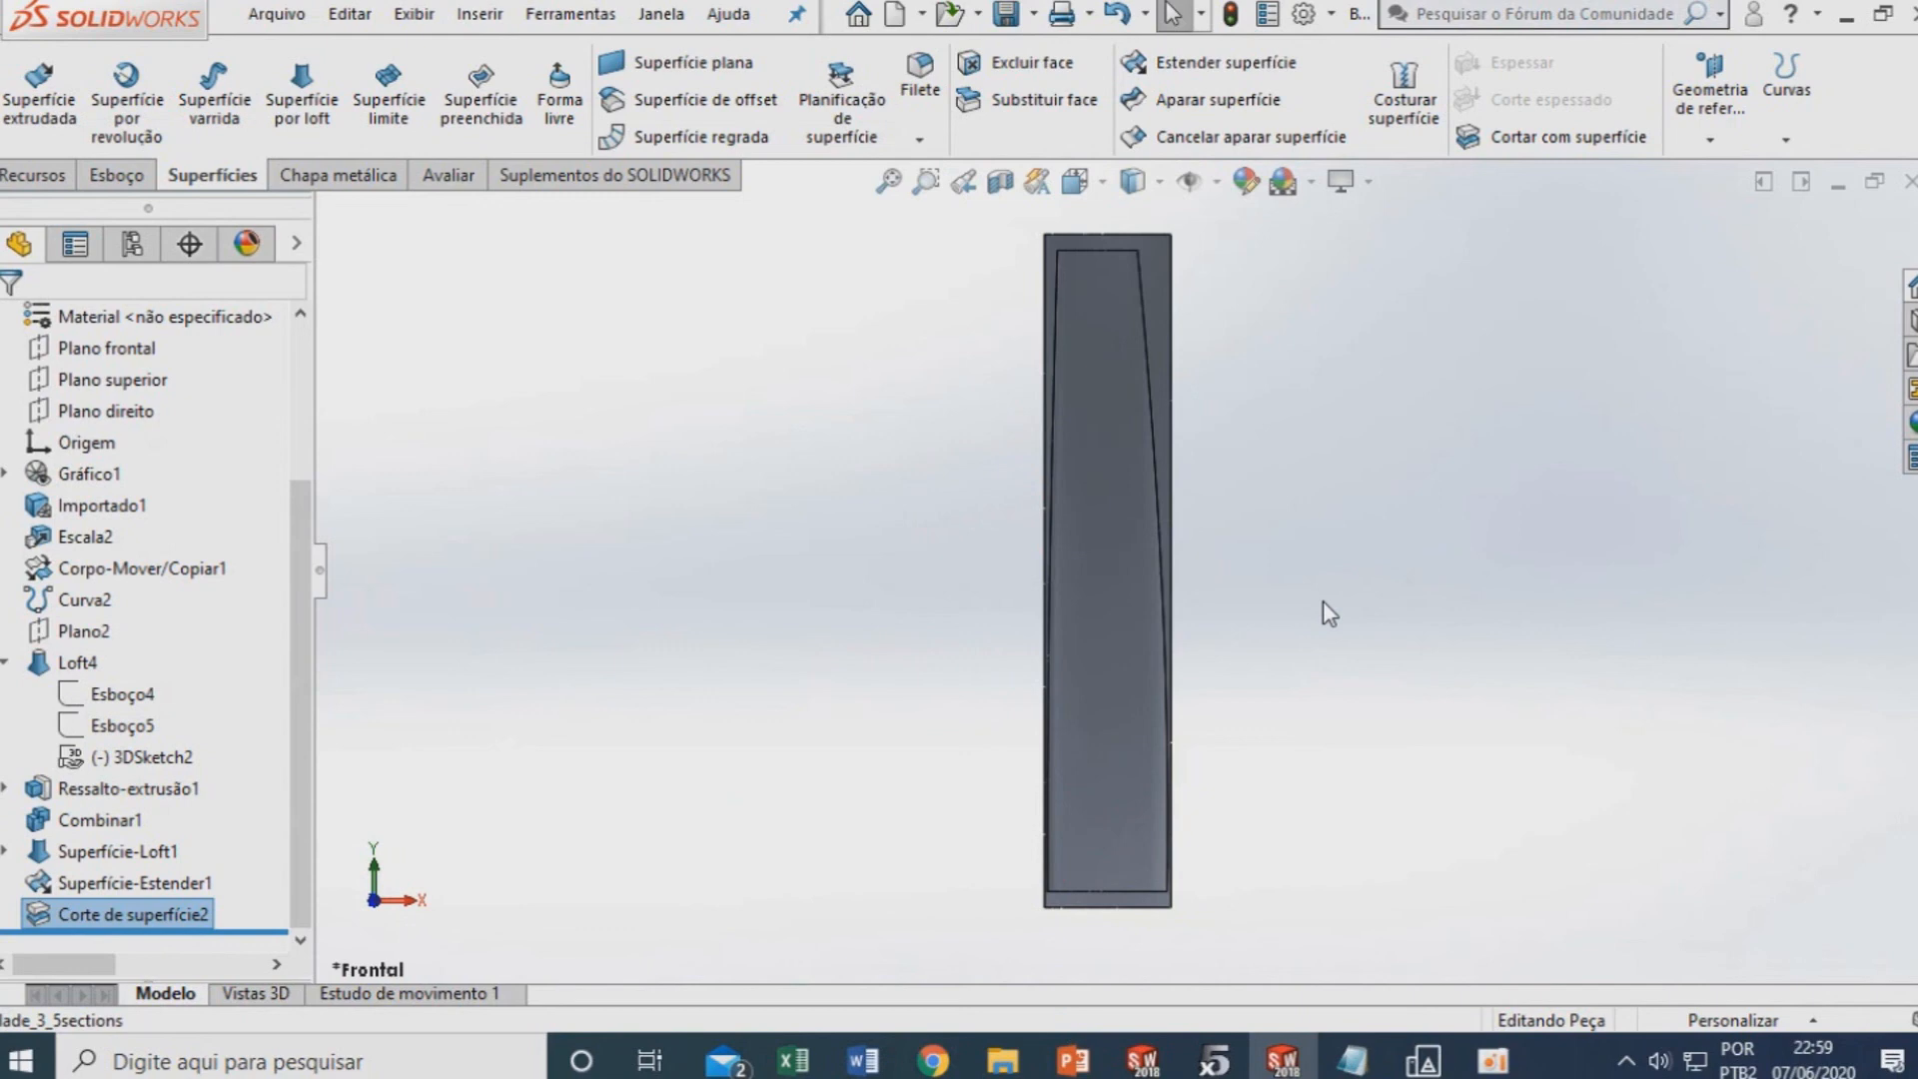